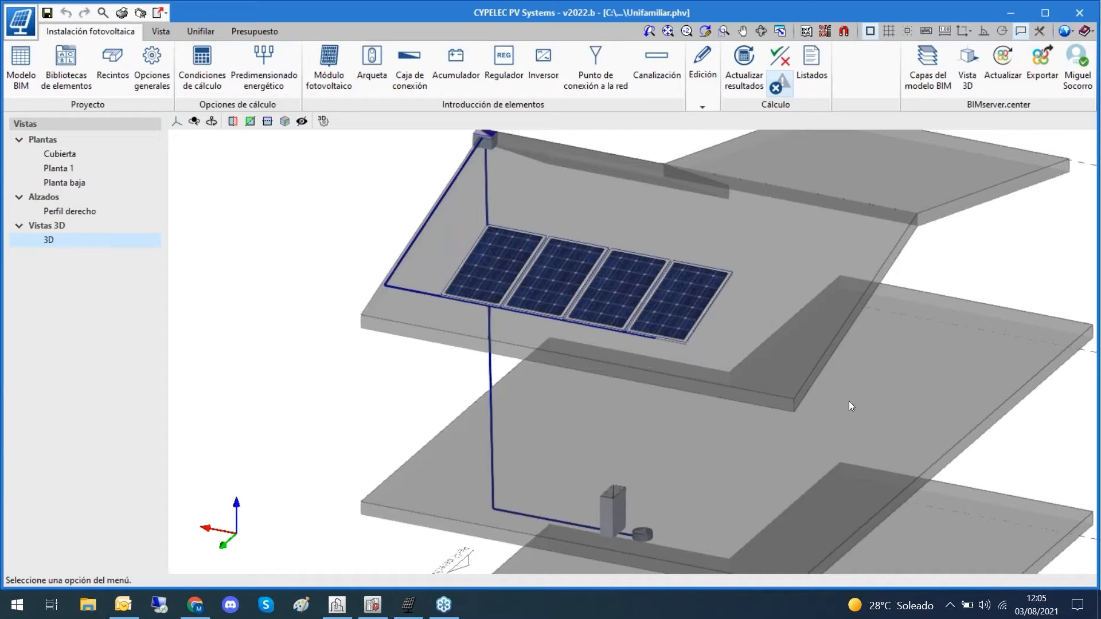
- Review the energy pre-sizing of the photovoltaic installation, close it and return to the 3D view
{"action": "left_click", "coordinate": [275, 77]}
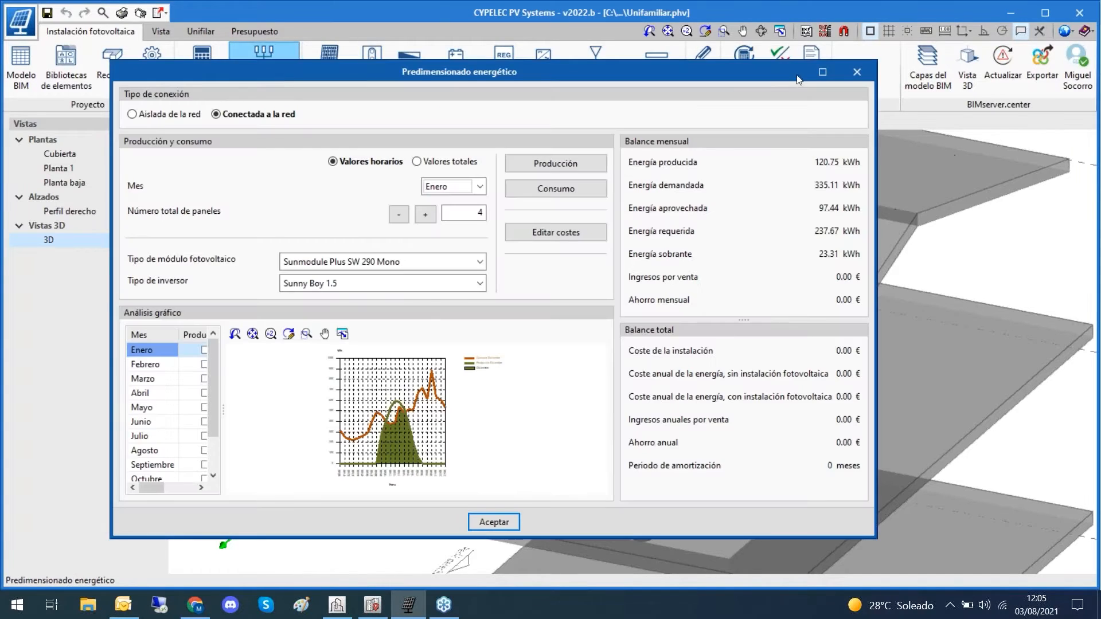
{"action": "left_click", "coordinate": [864, 78]}
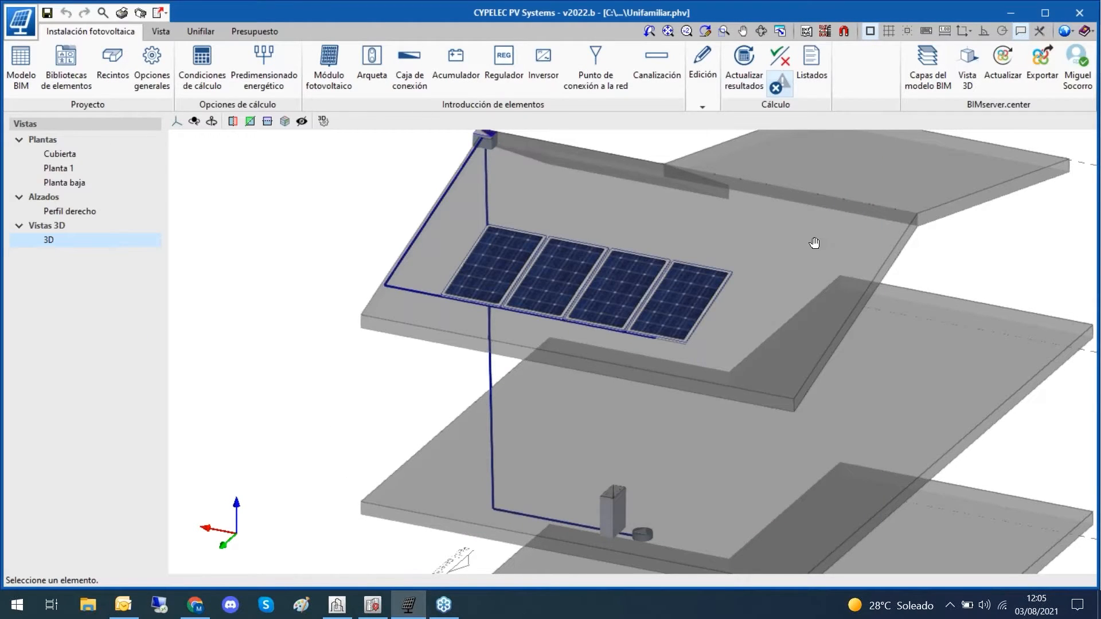
{"action": "middle_click_drag", "start_coordinate": [815, 244], "coordinate": [807, 247]}
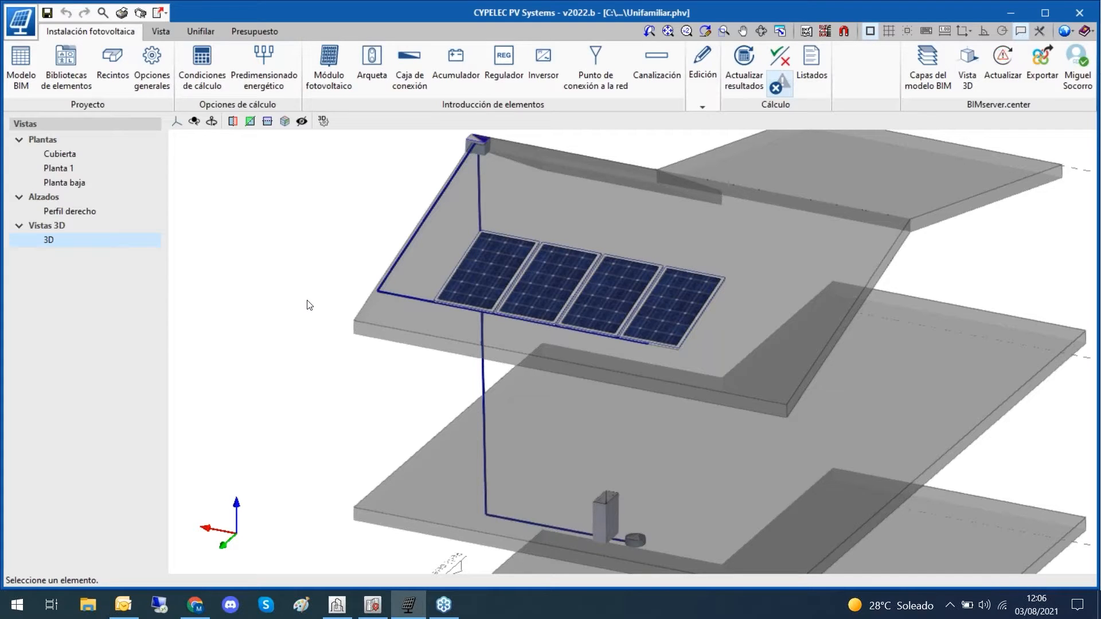
- Switch to Chrome and sign out of the current account on the BIMserver.center home page
{"action": "left_click", "coordinate": [195, 605]}
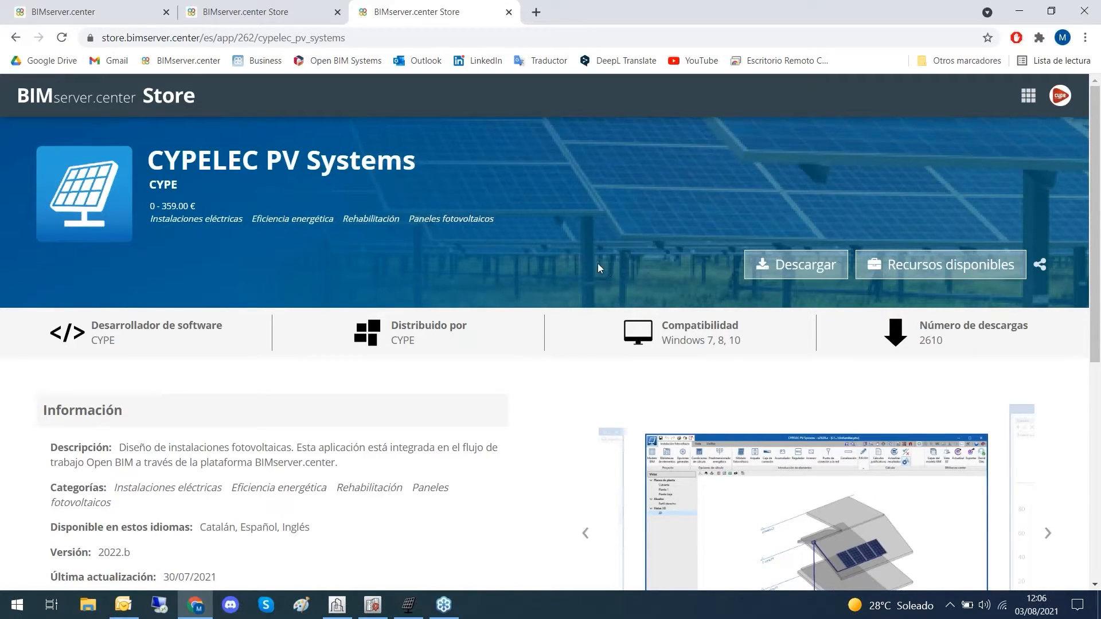
{"action": "left_click", "coordinate": [143, 23]}
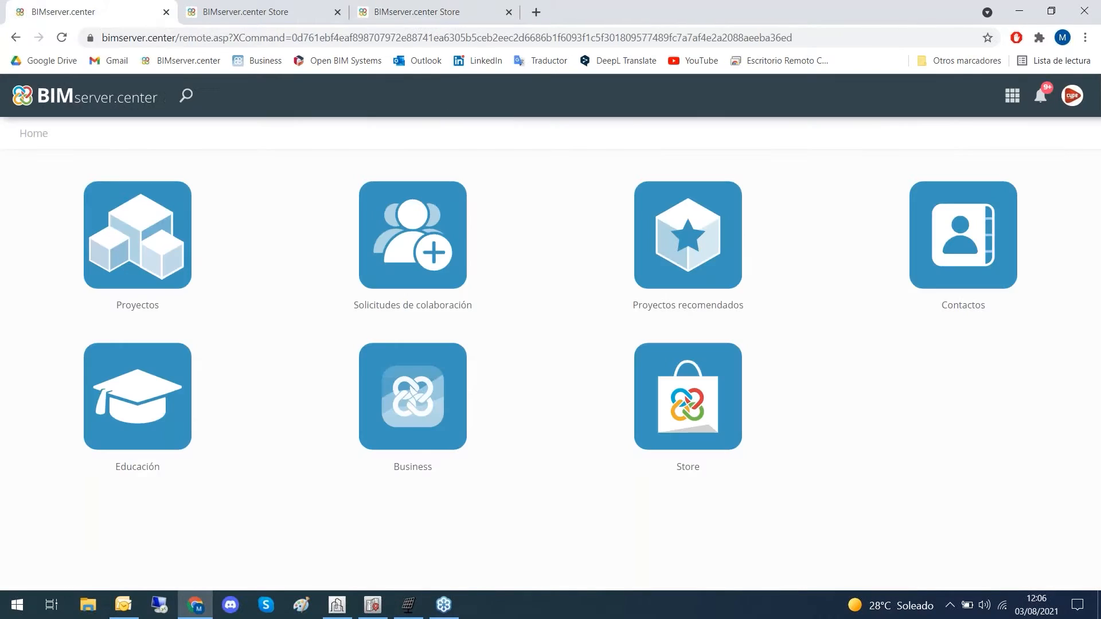
{"action": "left_click", "coordinate": [1072, 96]}
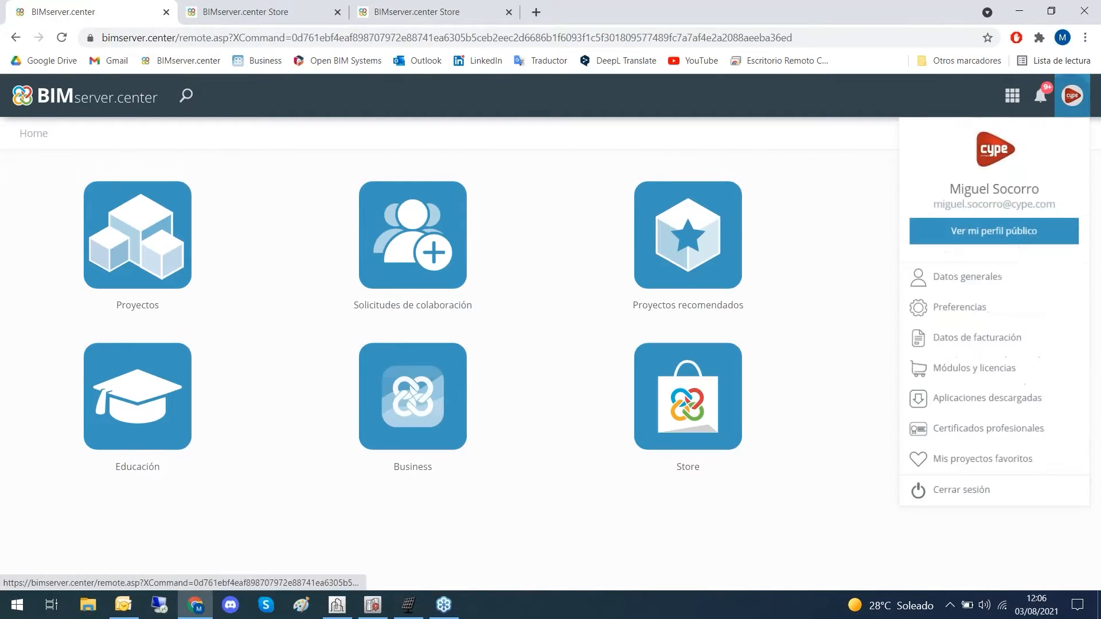
{"action": "left_click", "coordinate": [963, 494]}
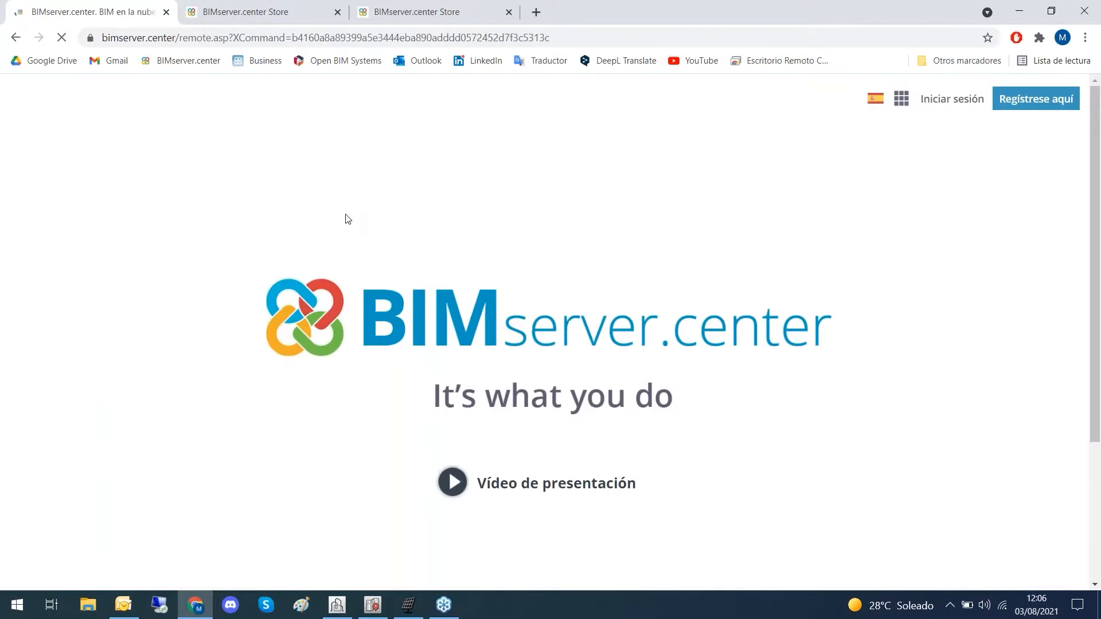
- View the account registration form, and sign in to BIMserver.center with the saved e-mail and password
{"action": "left_click", "coordinate": [1027, 109]}
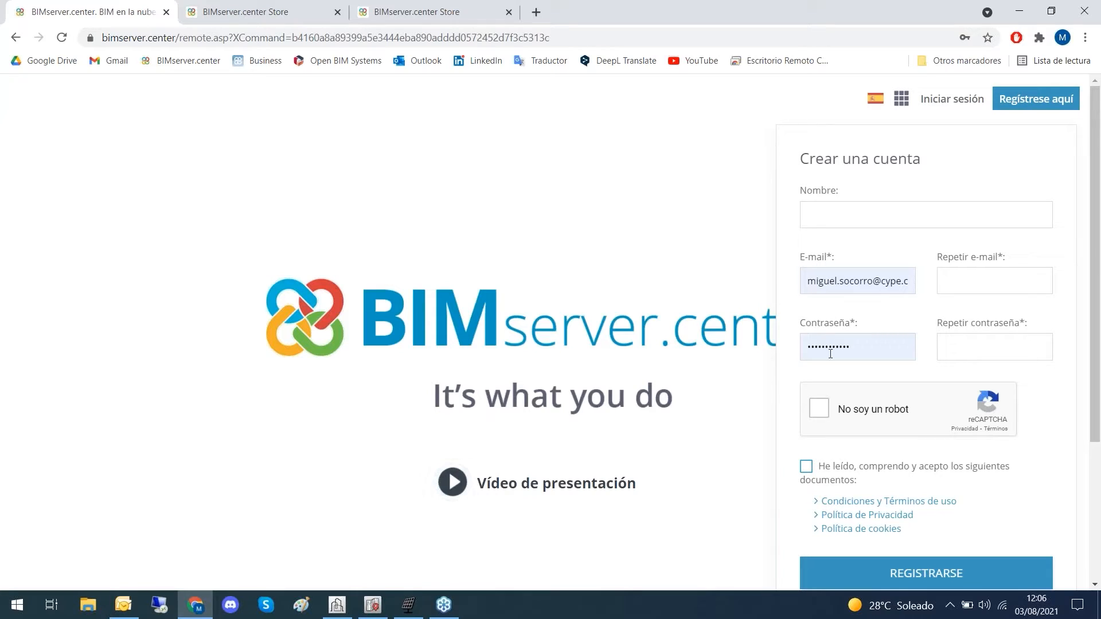
{"action": "left_click", "coordinate": [939, 101]}
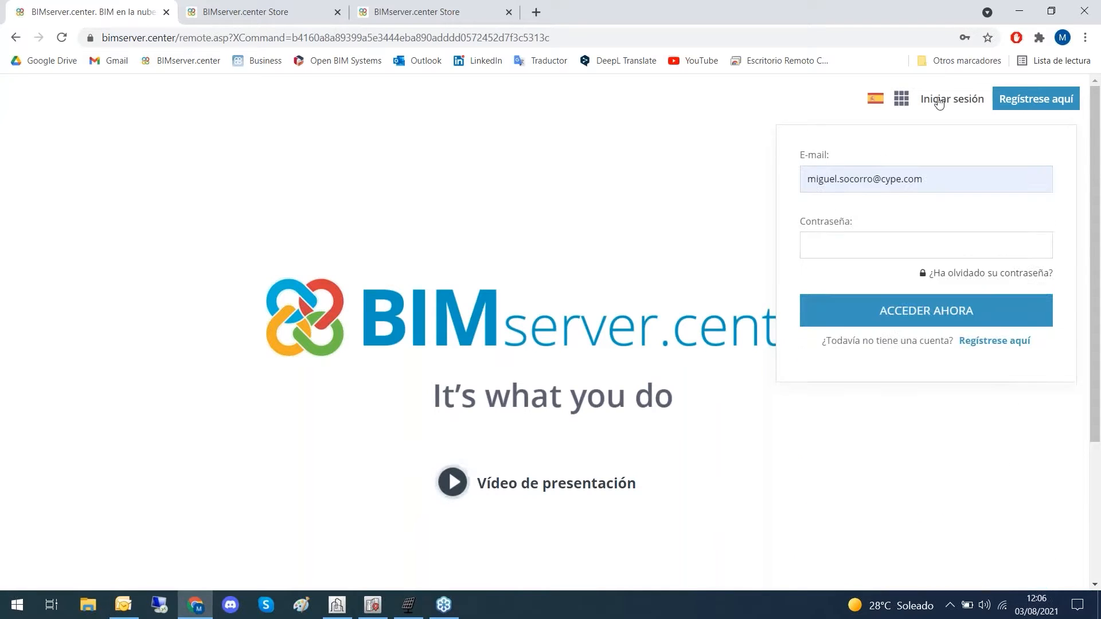
{"action": "left_click", "coordinate": [826, 245]}
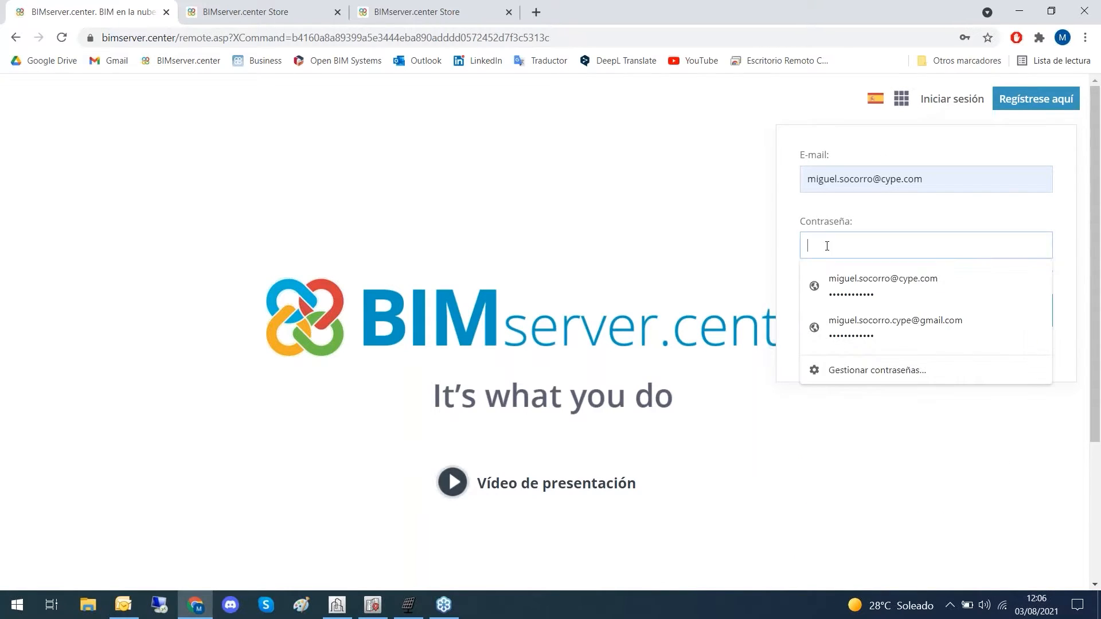
{"action": "left_click", "coordinate": [941, 290]}
{"action": "left_click", "coordinate": [926, 312]}
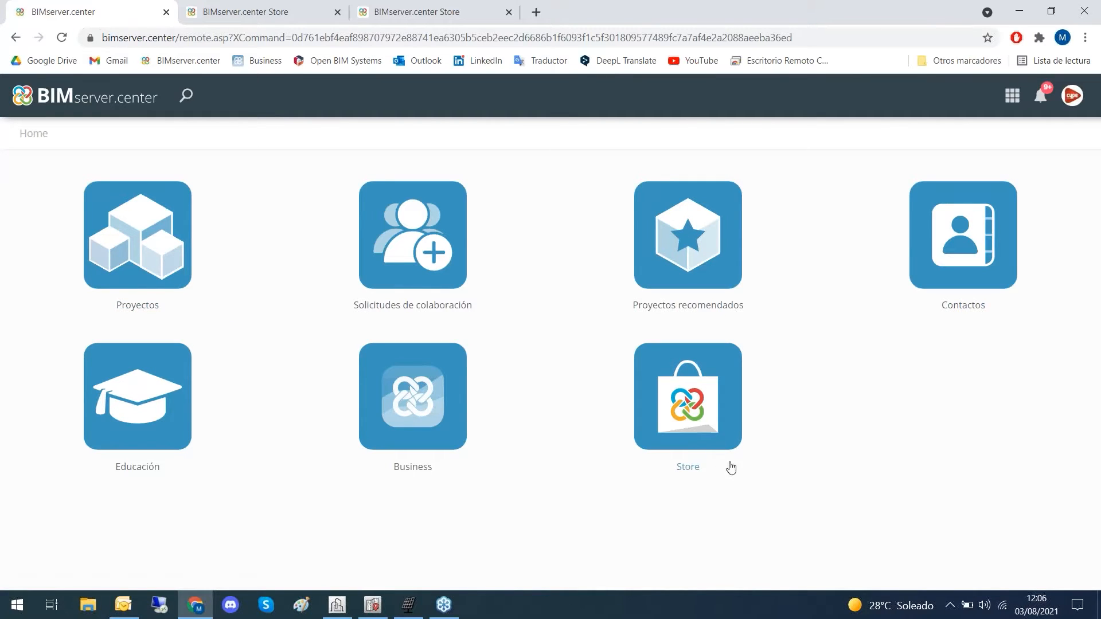
- Open the BIMserver.center Store from the home page and search its applications for "cypelec pv systems"
{"action": "left_click", "coordinate": [258, 11]}
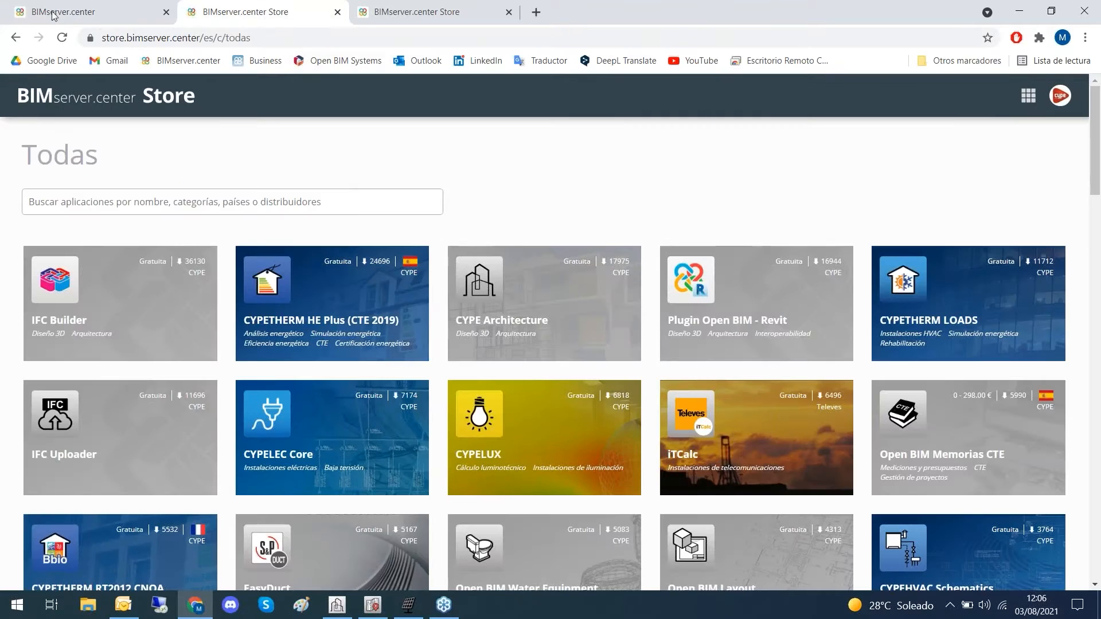
{"action": "left_click", "coordinate": [91, 11]}
{"action": "left_click", "coordinate": [720, 401]}
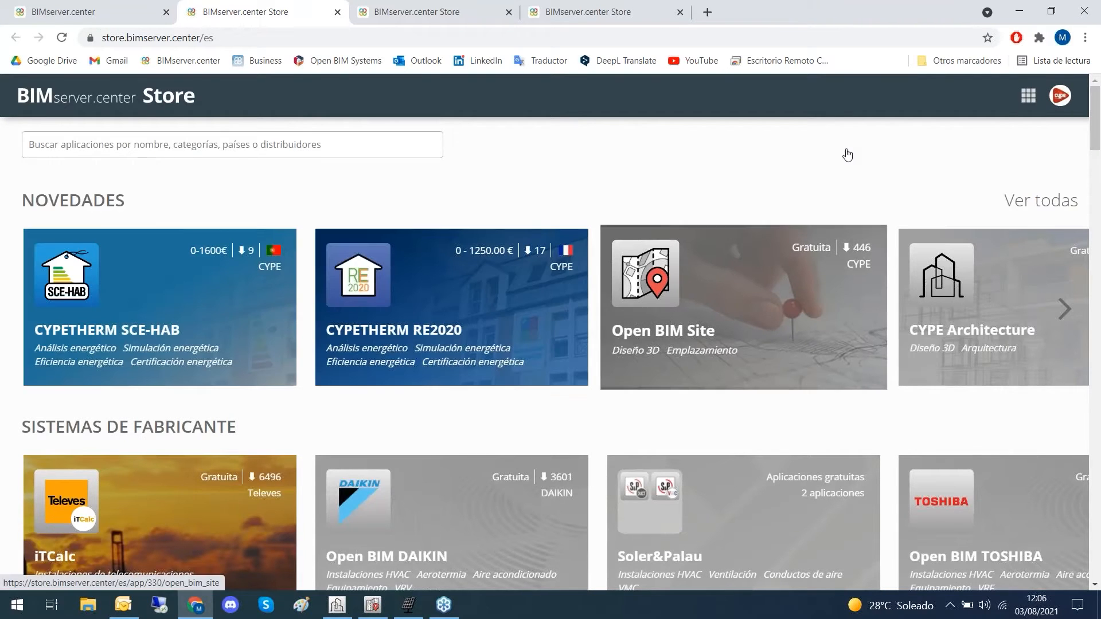
{"action": "left_click", "coordinate": [213, 135]}
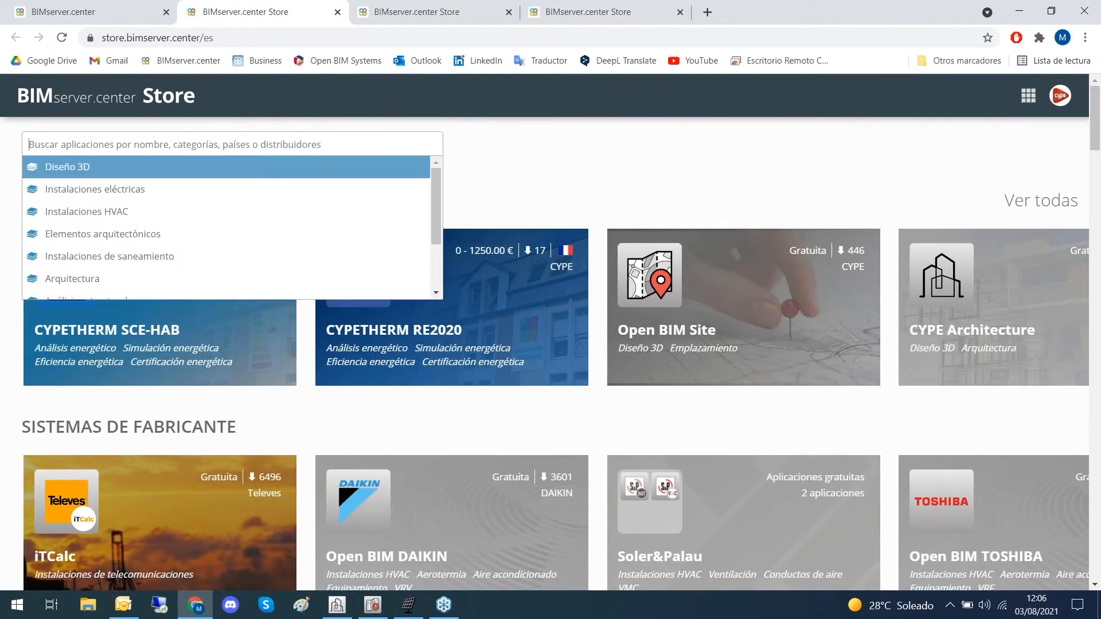
{"action": "type", "text": "pcy"}
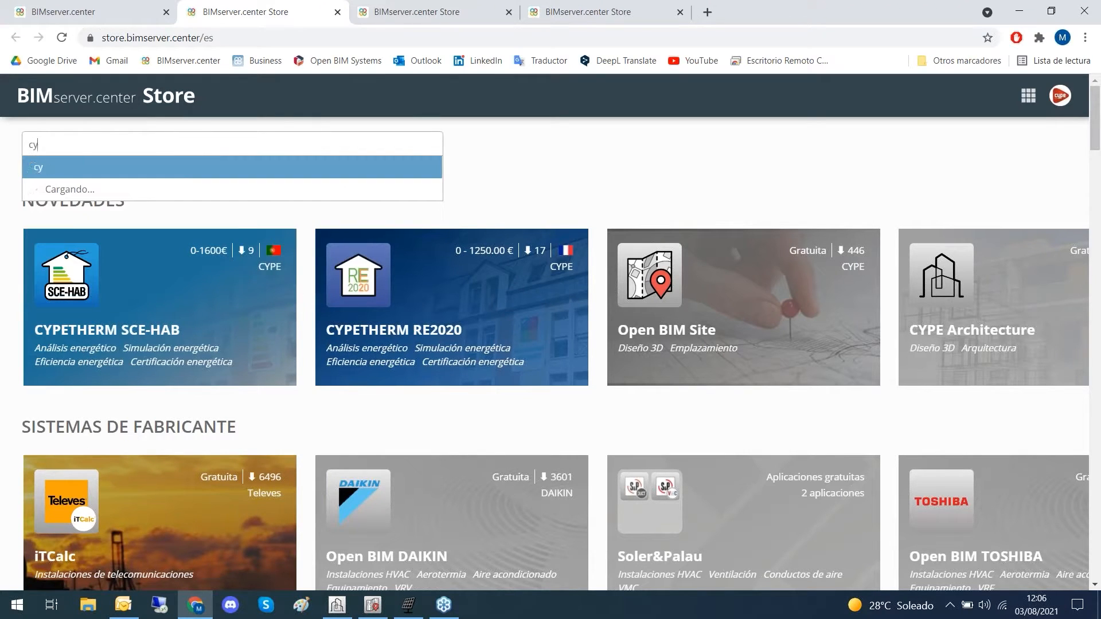
{"action": "type", "text": "pelec pv systems"}
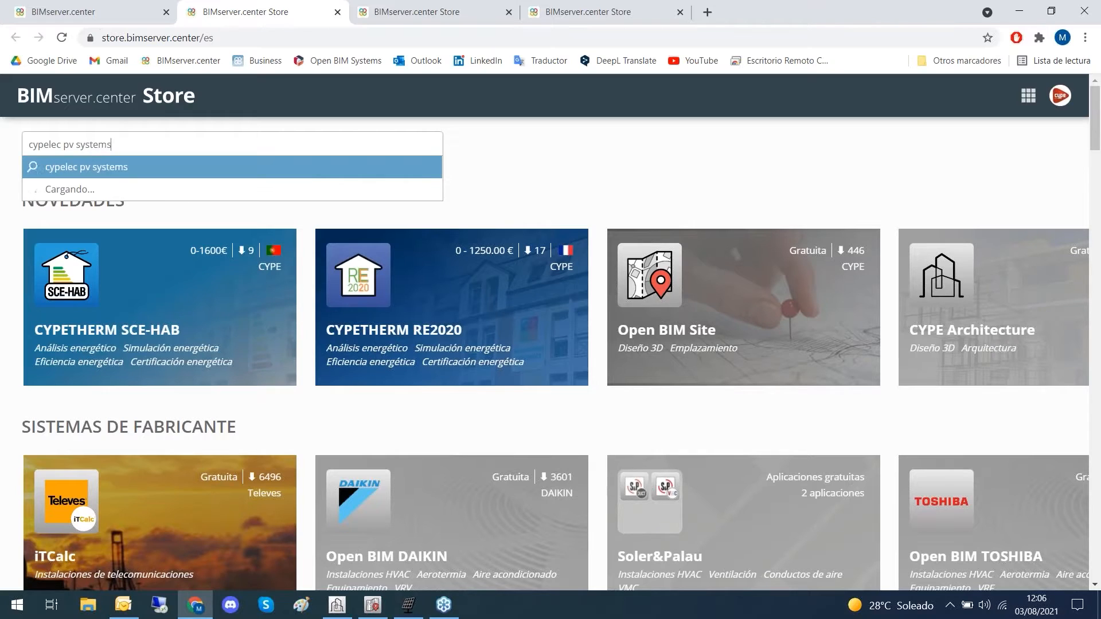
{"action": "key", "text": "Return"}
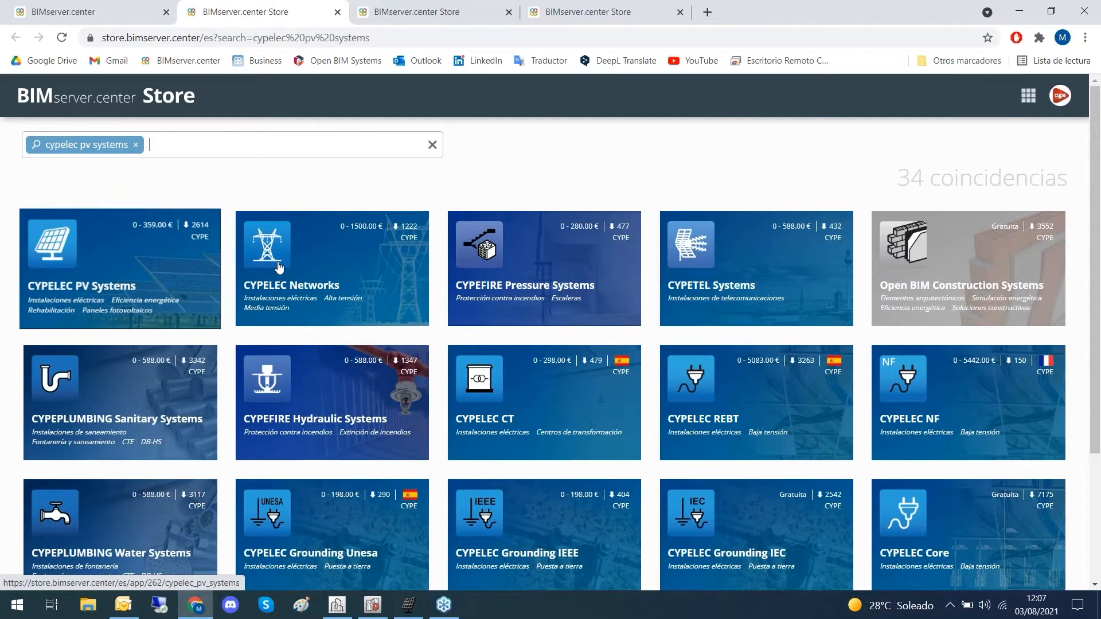
- Open the CYPELEC PV Systems store page and examine its description, version, languages and download options
{"action": "left_click", "coordinate": [144, 269]}
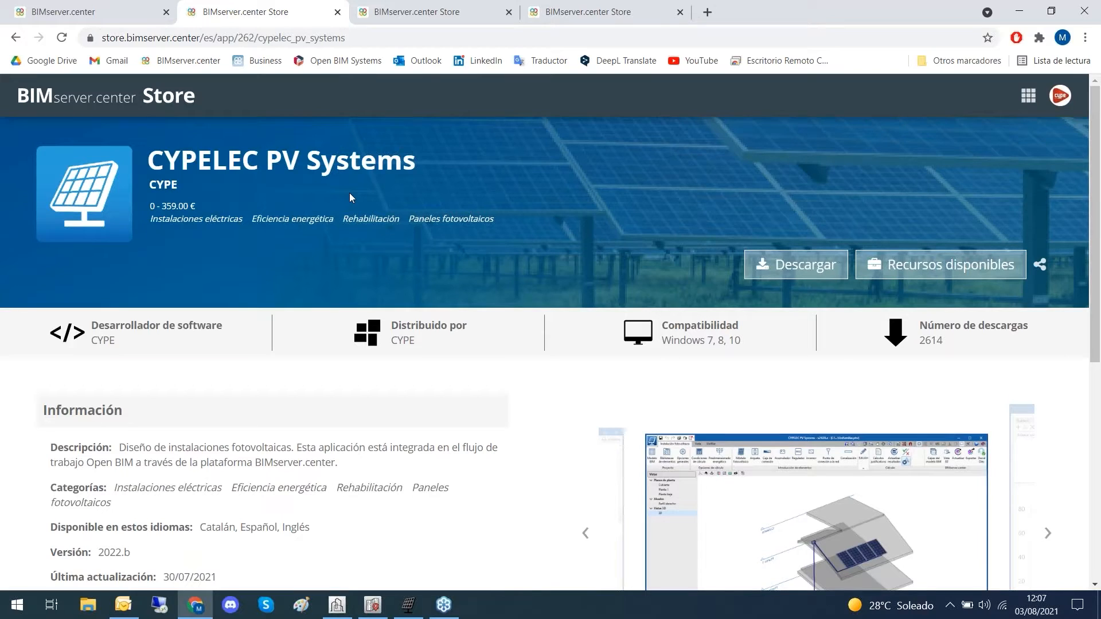
{"action": "scroll", "coordinate": [659, 242], "scroll_direction": "down", "scroll_amount": 3}
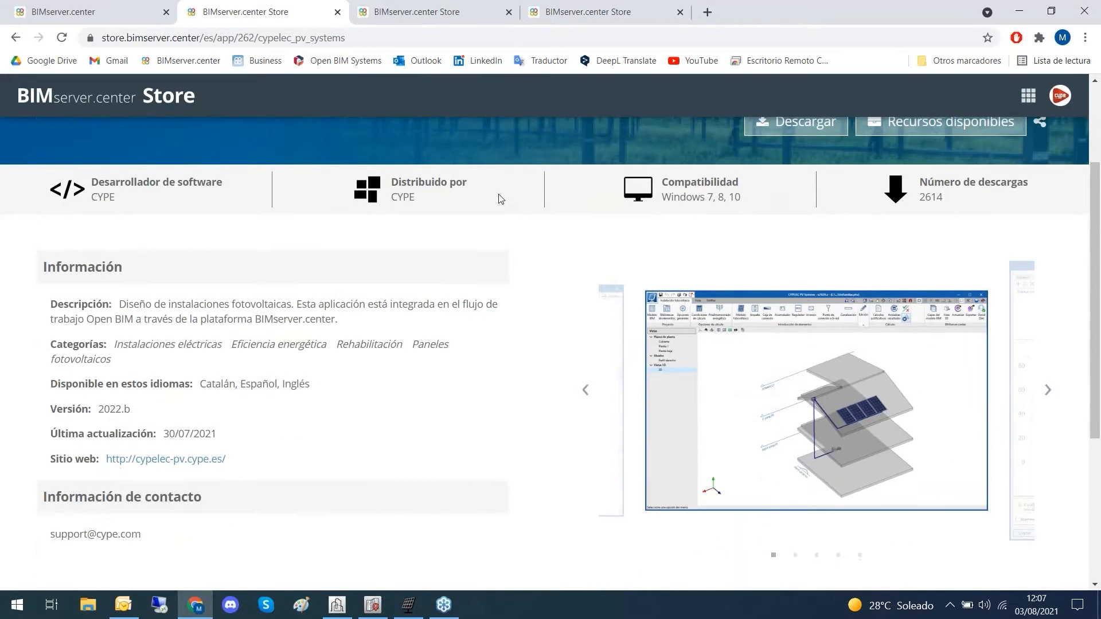
{"action": "scroll", "coordinate": [512, 207], "scroll_direction": "up", "scroll_amount": 1}
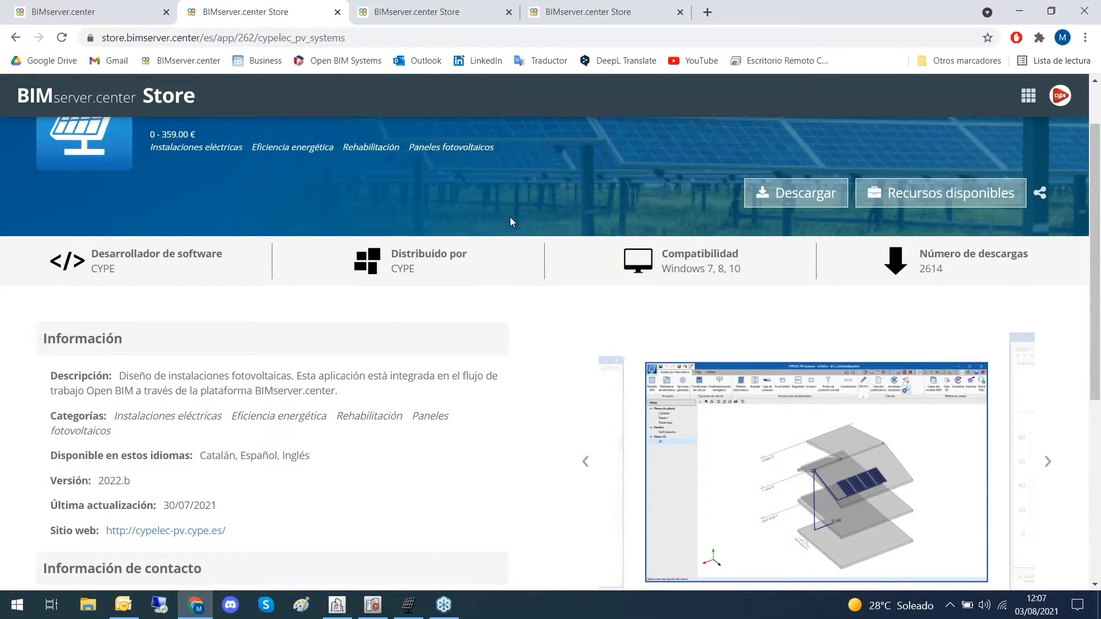
{"action": "scroll", "coordinate": [510, 229], "scroll_direction": "up", "scroll_amount": 1}
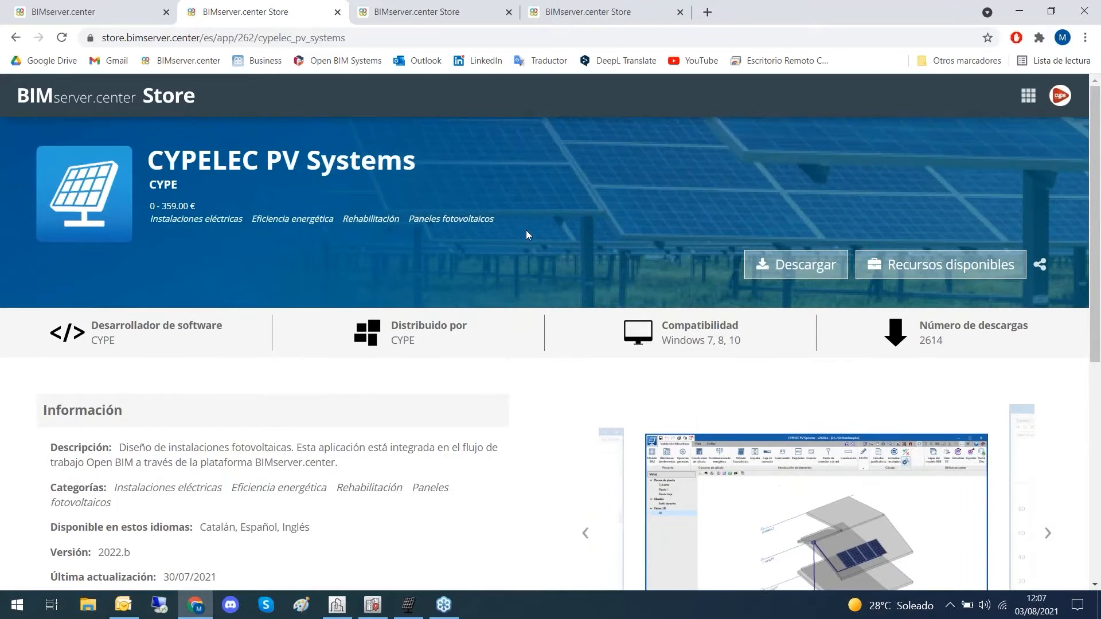
{"action": "scroll", "coordinate": [528, 229], "scroll_direction": "down", "scroll_amount": 1}
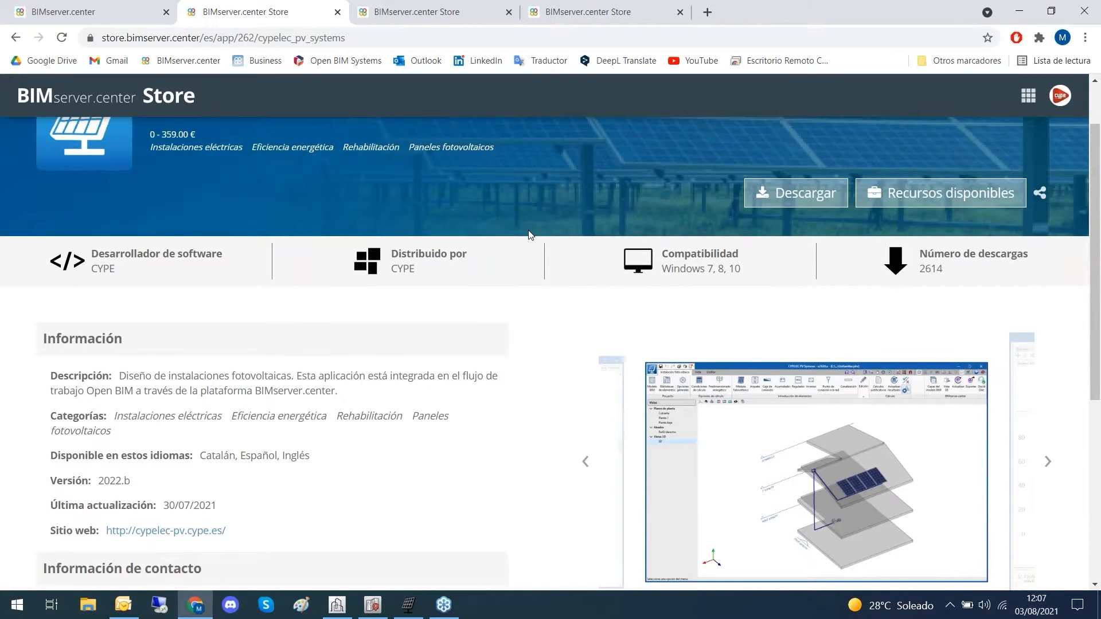
{"action": "scroll", "coordinate": [531, 229], "scroll_direction": "up", "scroll_amount": 1}
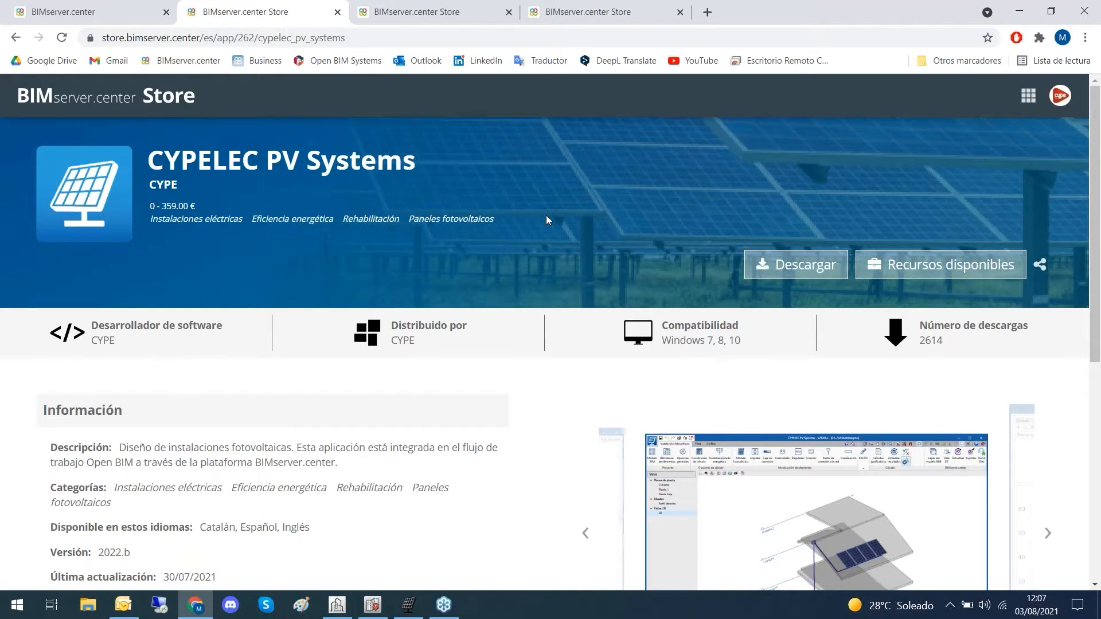
{"action": "scroll", "coordinate": [546, 219], "scroll_direction": "down", "scroll_amount": 1}
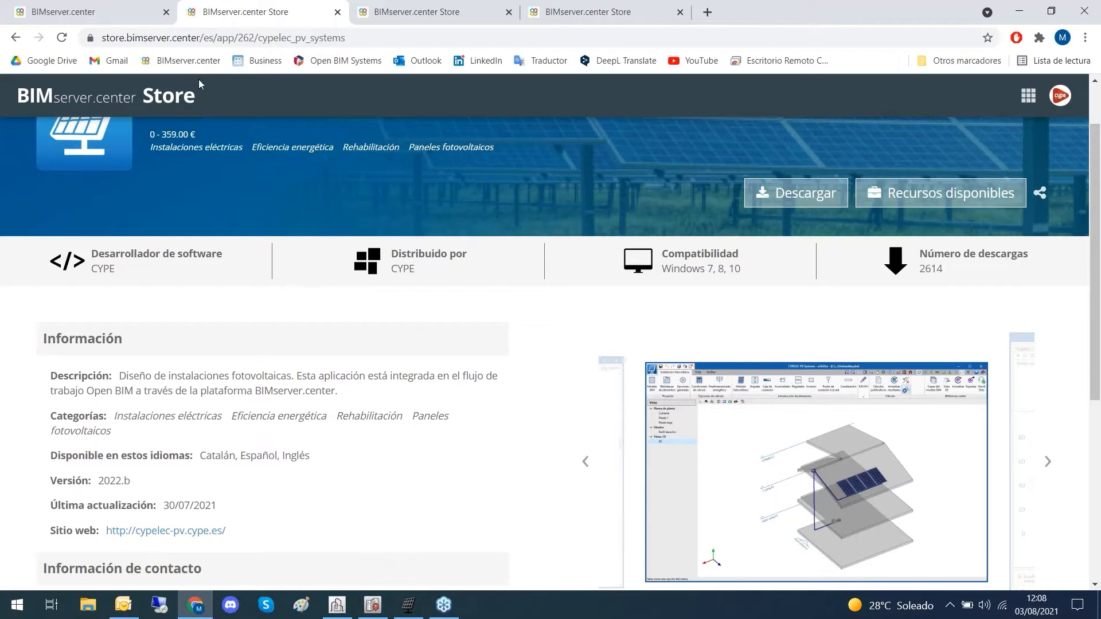
- Return to the Store's main catalogue and examine the CYPE Architecture application page
{"action": "left_click", "coordinate": [101, 101]}
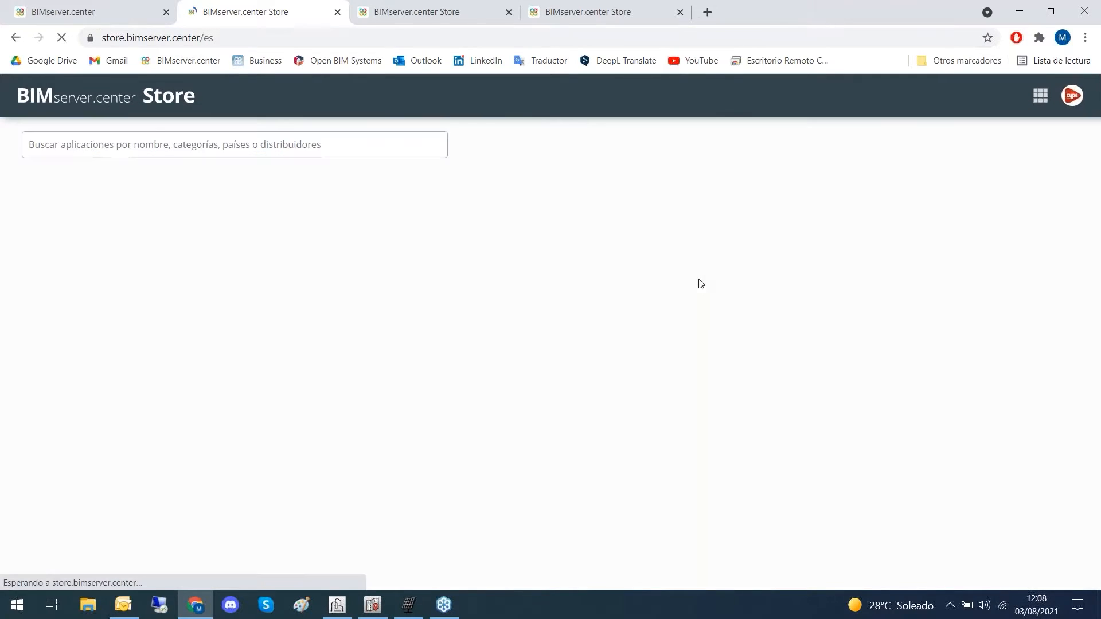
{"action": "scroll", "coordinate": [511, 171], "scroll_direction": "down", "scroll_amount": 3}
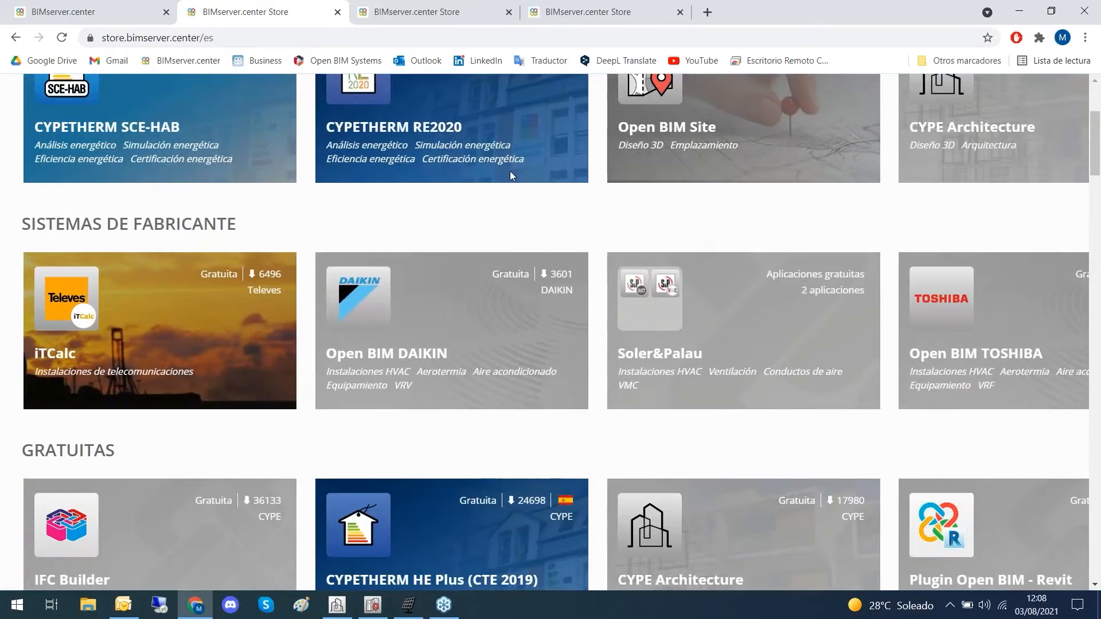
{"action": "scroll", "coordinate": [600, 356], "scroll_direction": "up", "scroll_amount": 2}
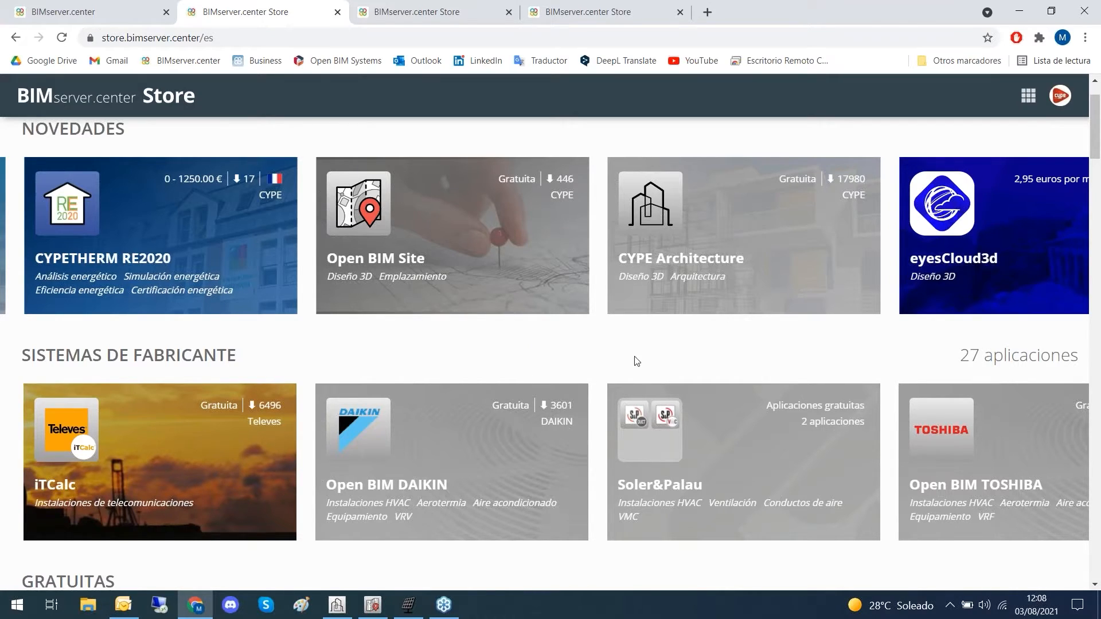
{"action": "left_click", "coordinate": [761, 238]}
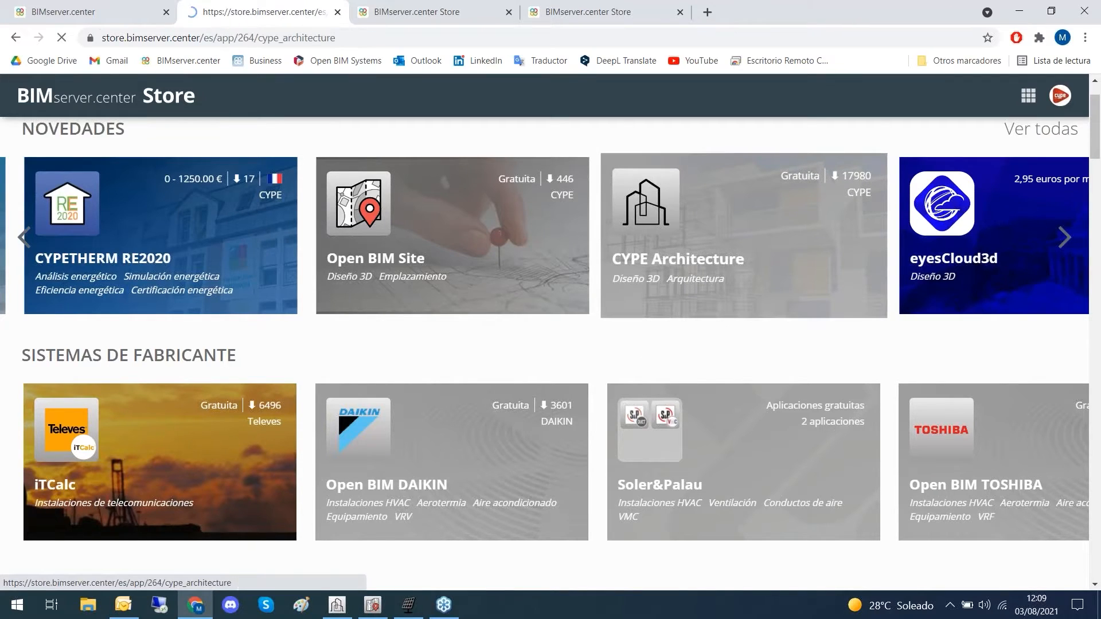
{"action": "scroll", "coordinate": [389, 214], "scroll_direction": "down", "scroll_amount": 1}
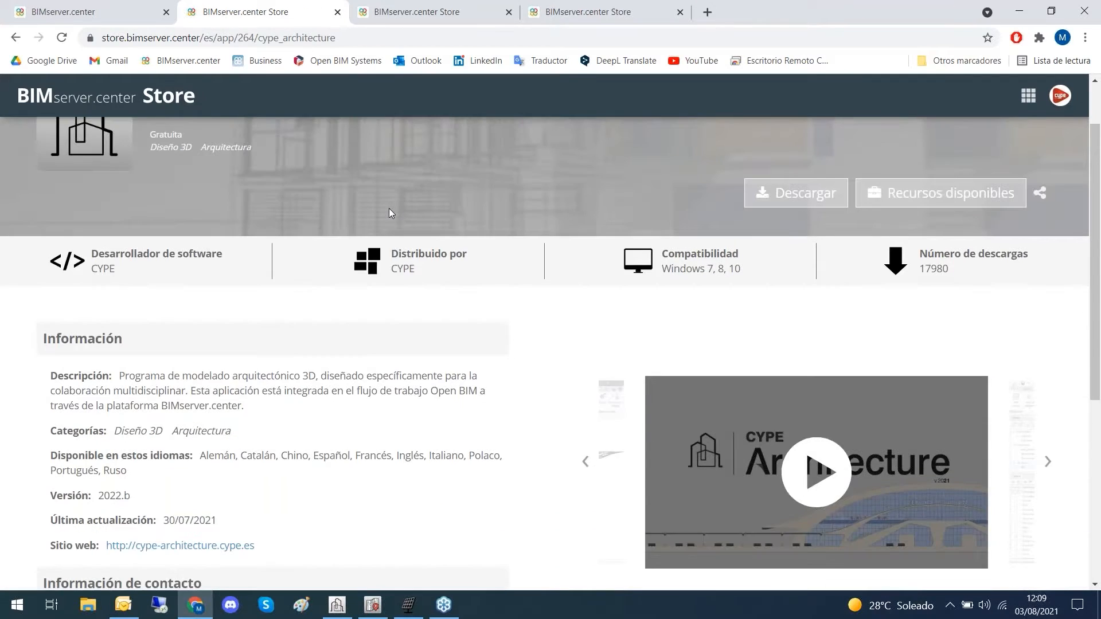
{"action": "scroll", "coordinate": [389, 214], "scroll_direction": "up", "scroll_amount": 1}
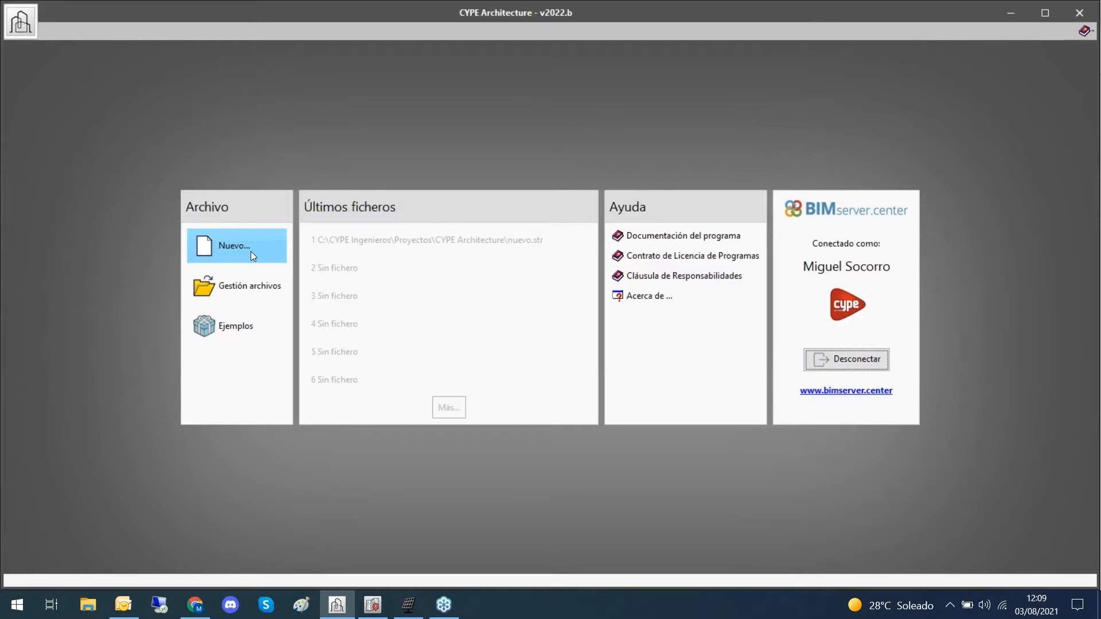
- In CYPE Architecture, create a new job with the file name nuevo22
{"action": "left_click", "coordinate": [251, 252]}
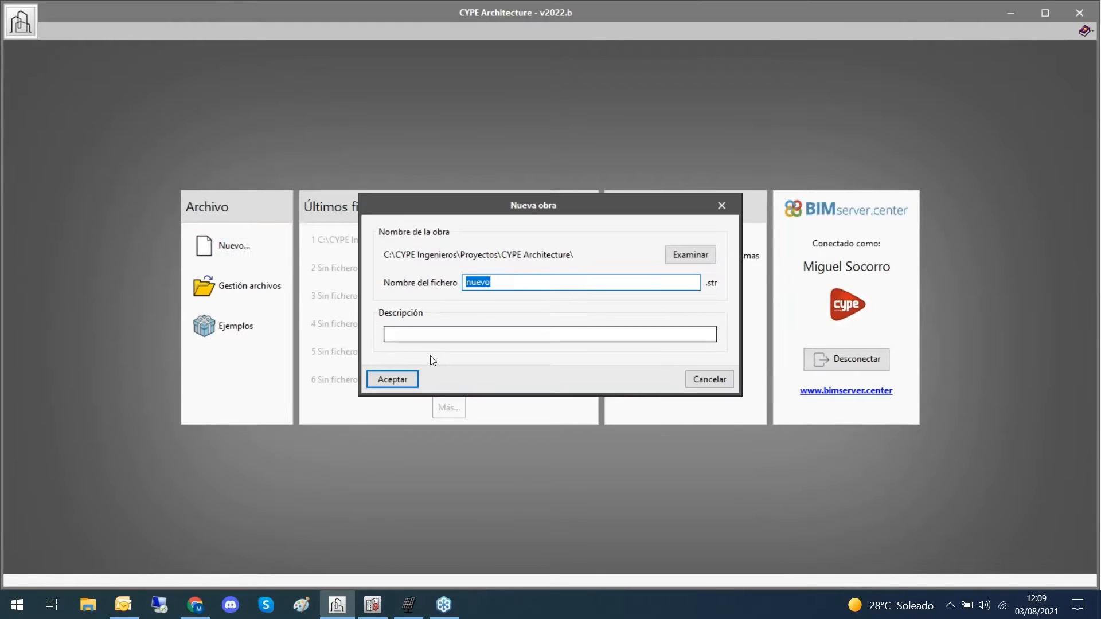
{"action": "left_click", "coordinate": [490, 282]}
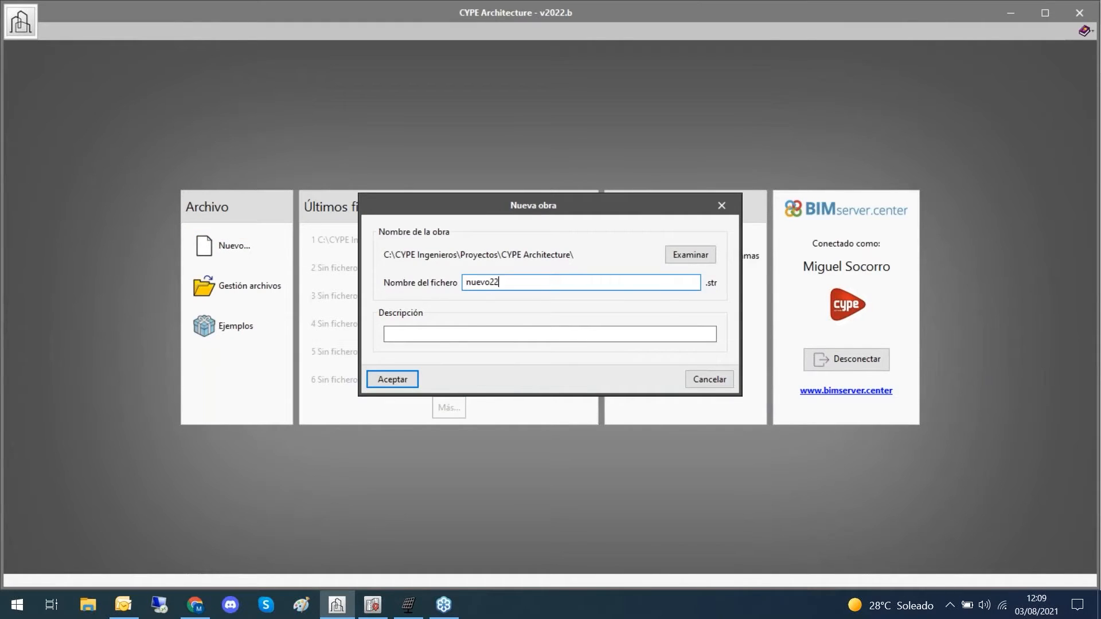
{"action": "left_click", "coordinate": [413, 380]}
- Select the existing BIMserver.center project "vacio" as the project for the new job
{"action": "left_click", "coordinate": [490, 359]}
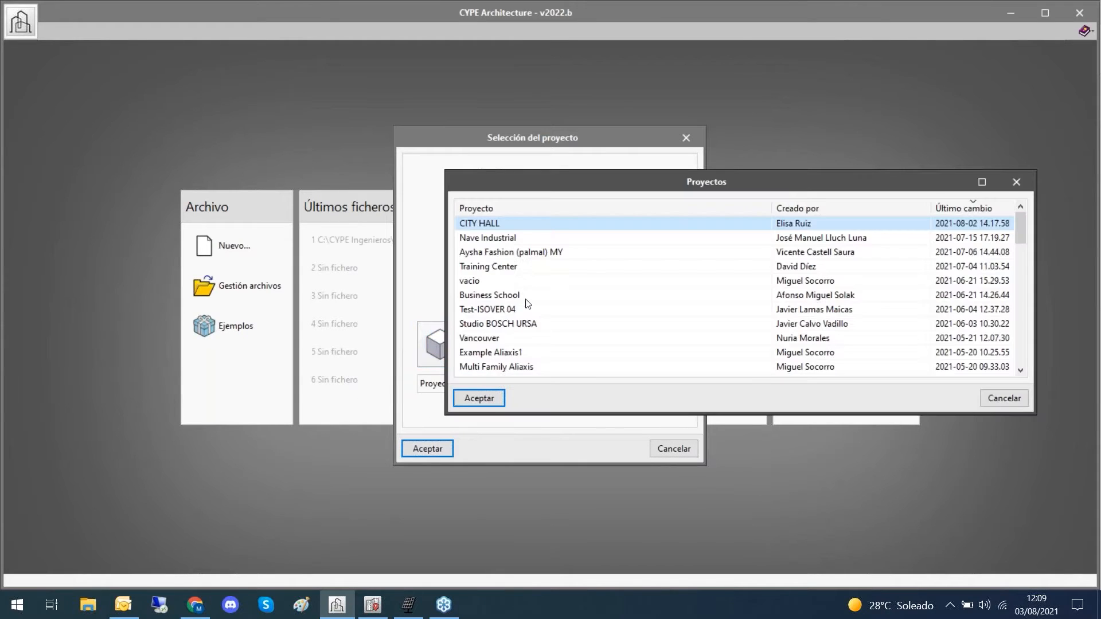
{"action": "left_click", "coordinate": [475, 284]}
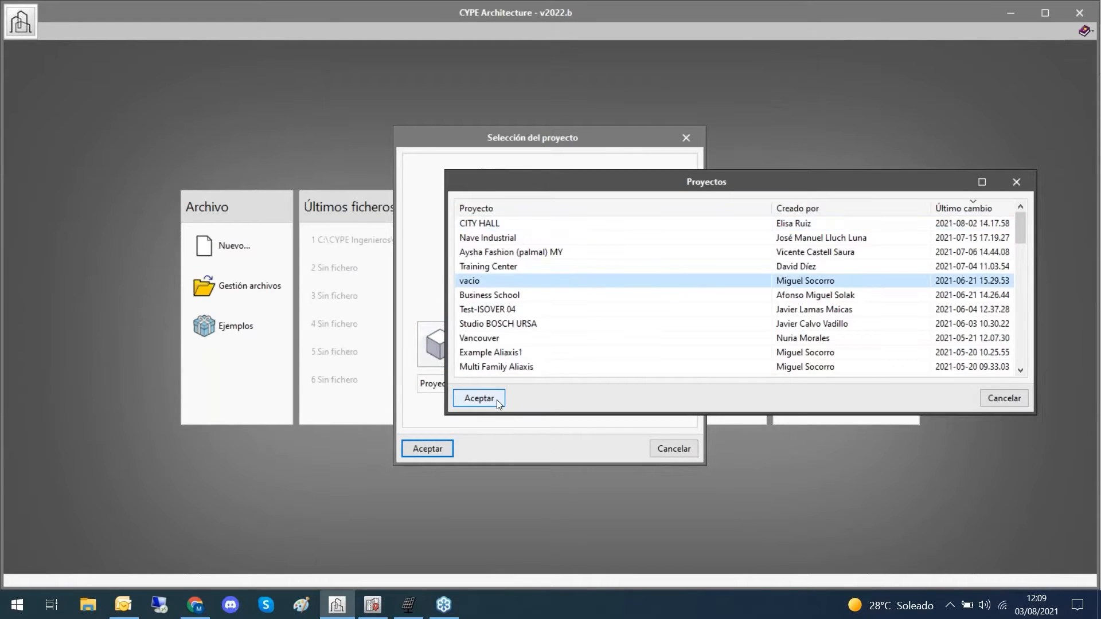
{"action": "left_click", "coordinate": [479, 397]}
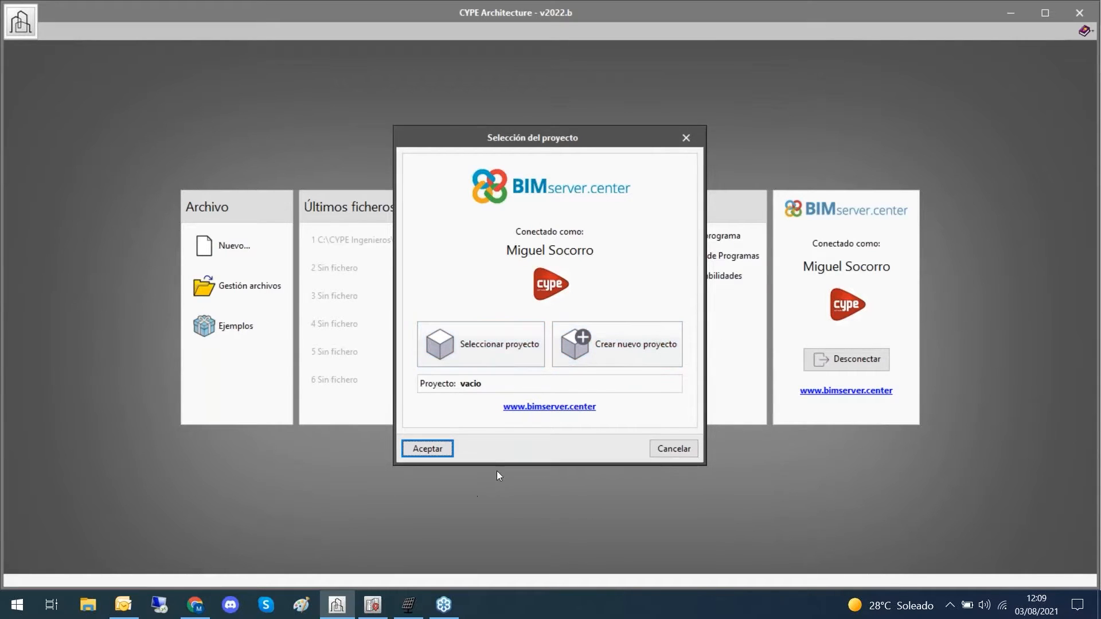
- Select the project "vacio" again from the list of existing BIMserver.center projects
{"action": "left_click", "coordinate": [508, 348]}
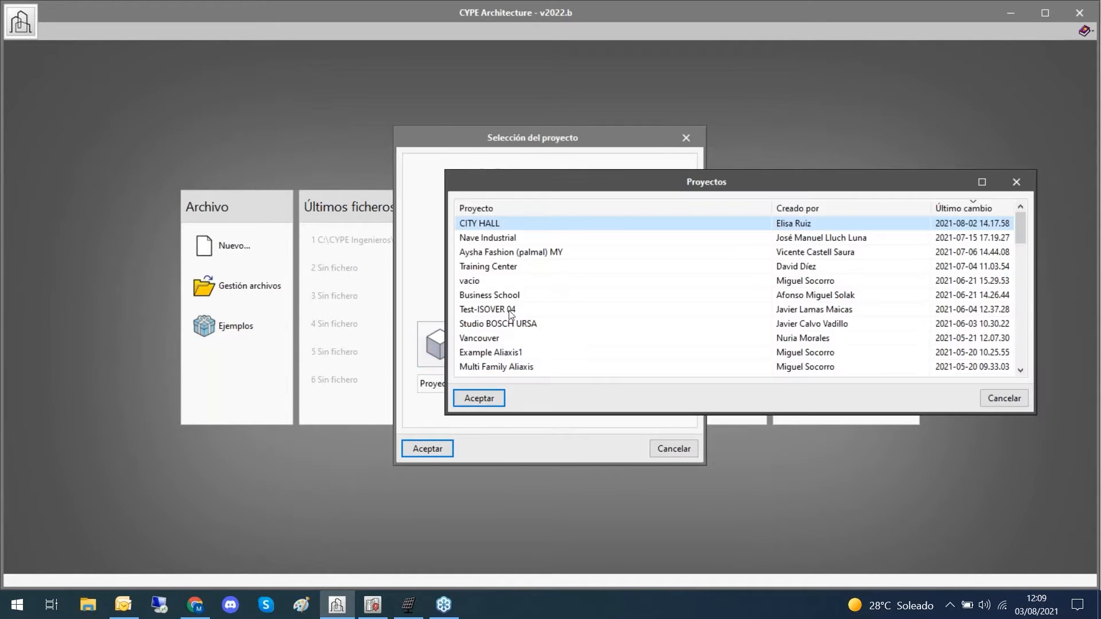
{"action": "left_click", "coordinate": [480, 281]}
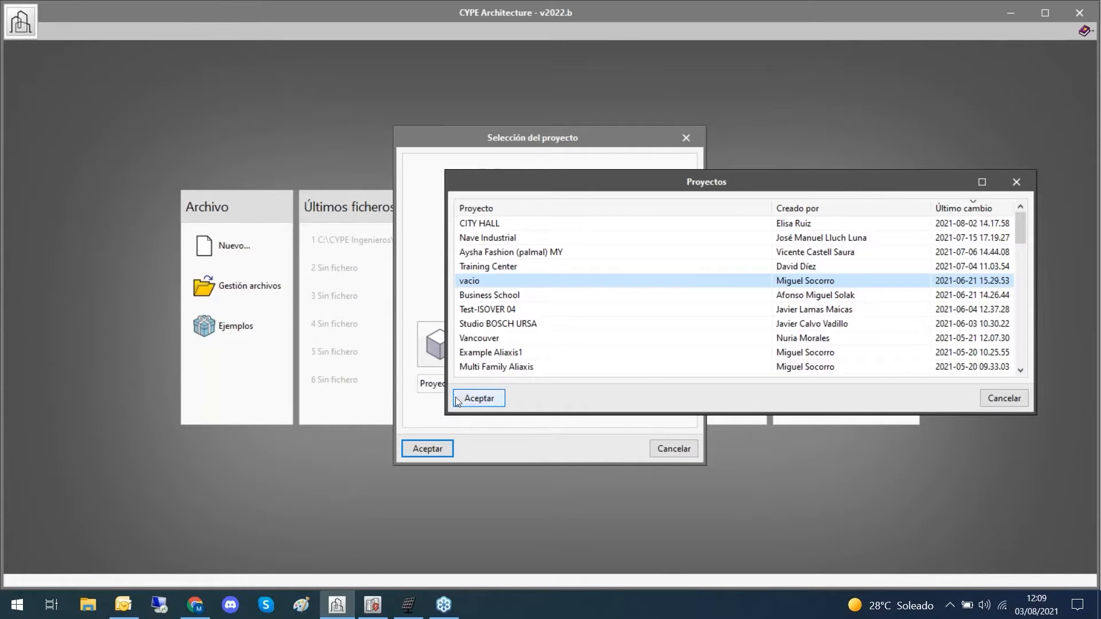
{"action": "left_click", "coordinate": [476, 398]}
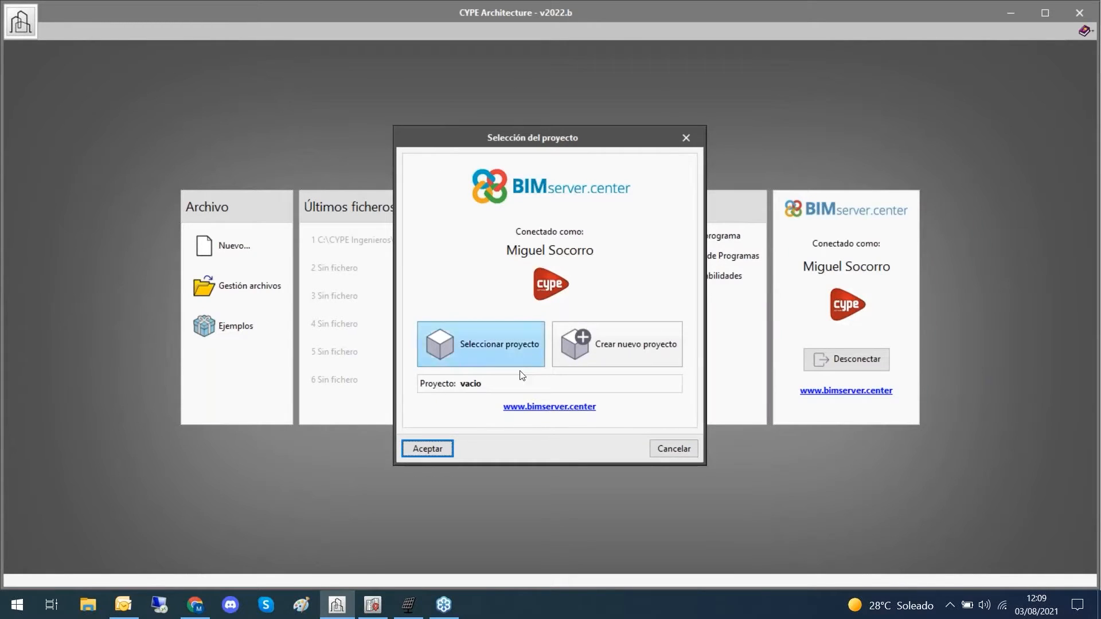
- View the form for creating a new BIMserver.center project, close it unfilled, and start the job linked to "vacio"
{"action": "left_click", "coordinate": [650, 344]}
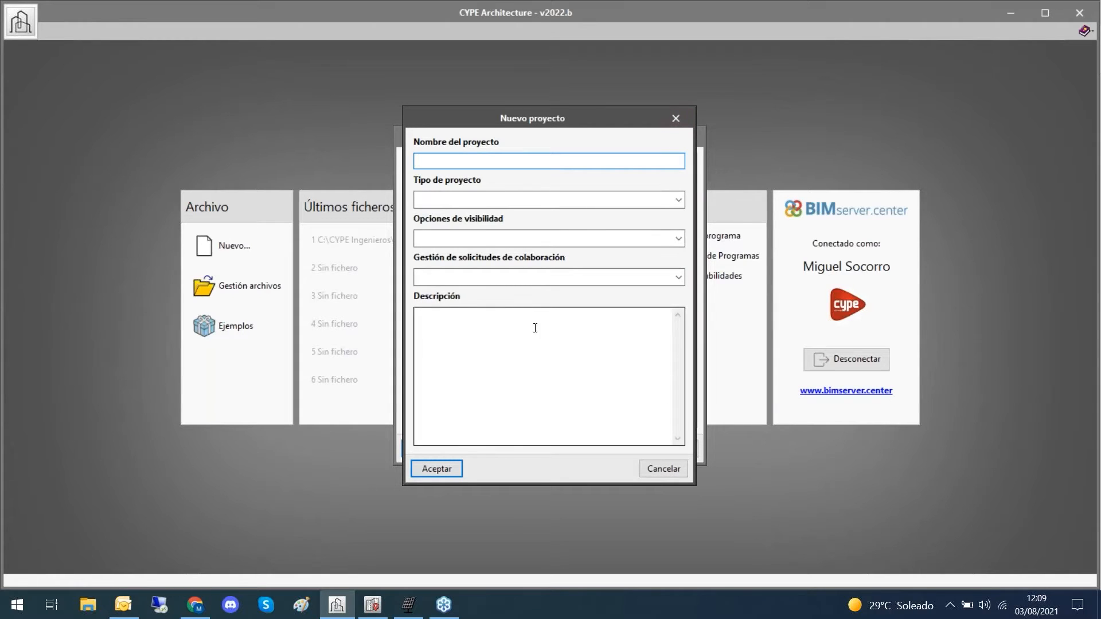
{"action": "left_click", "coordinate": [675, 119]}
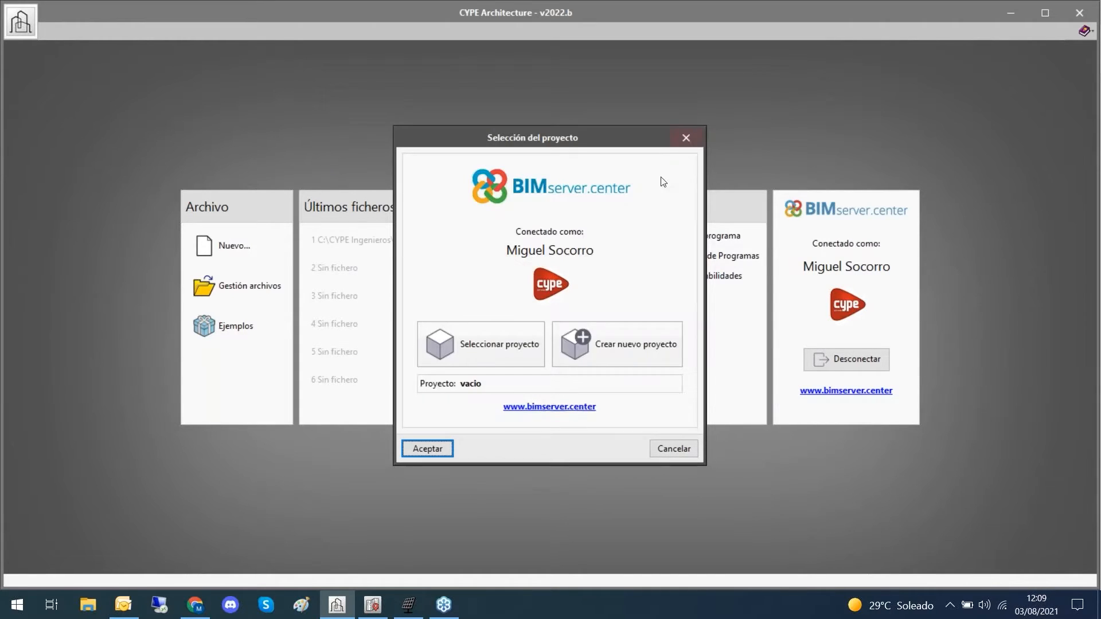
{"action": "left_click", "coordinate": [414, 449]}
{"action": "left_click", "coordinate": [497, 453]}
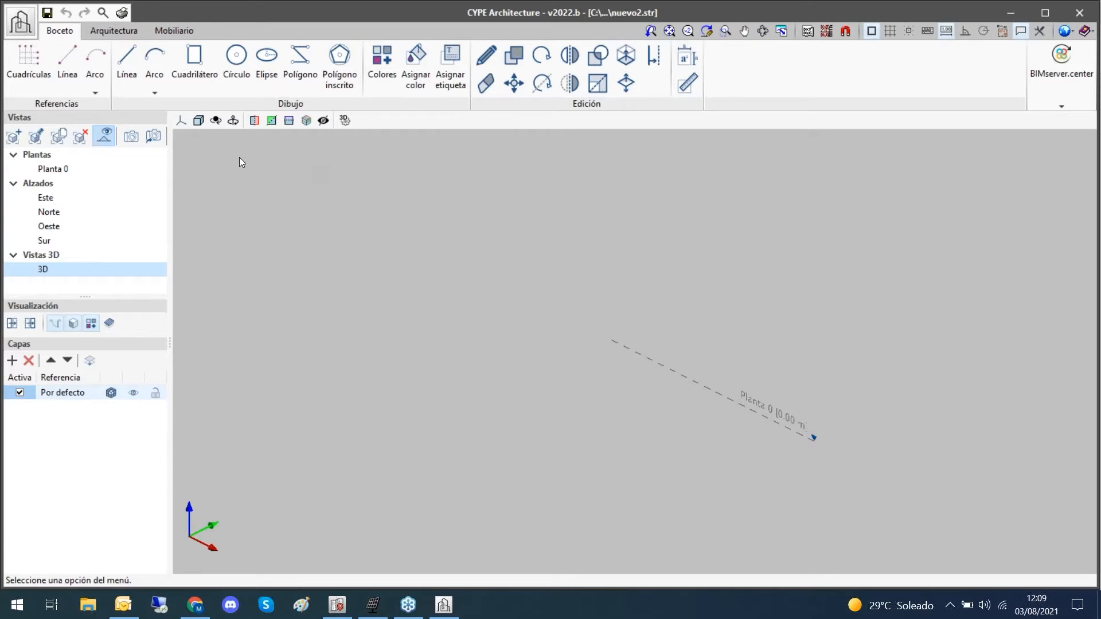
- In the floor plan Planta 0, draw a quadrilateral by diagonal (Por diagonal), about 2.3 m wide and 2.5 m high
{"action": "left_click", "coordinate": [54, 169]}
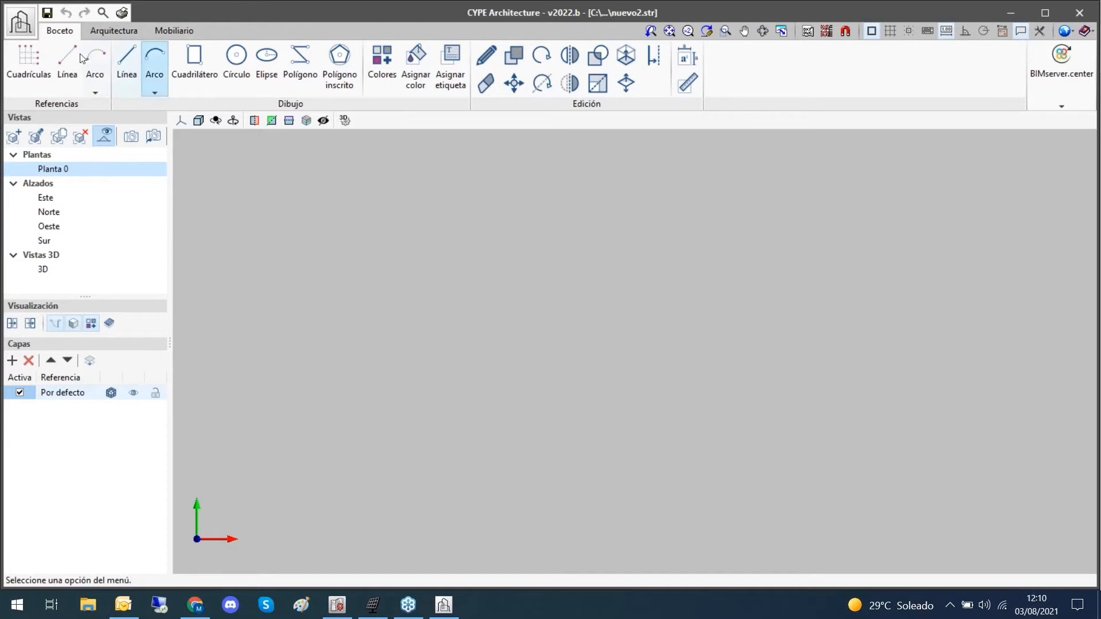
{"action": "left_click", "coordinate": [199, 72]}
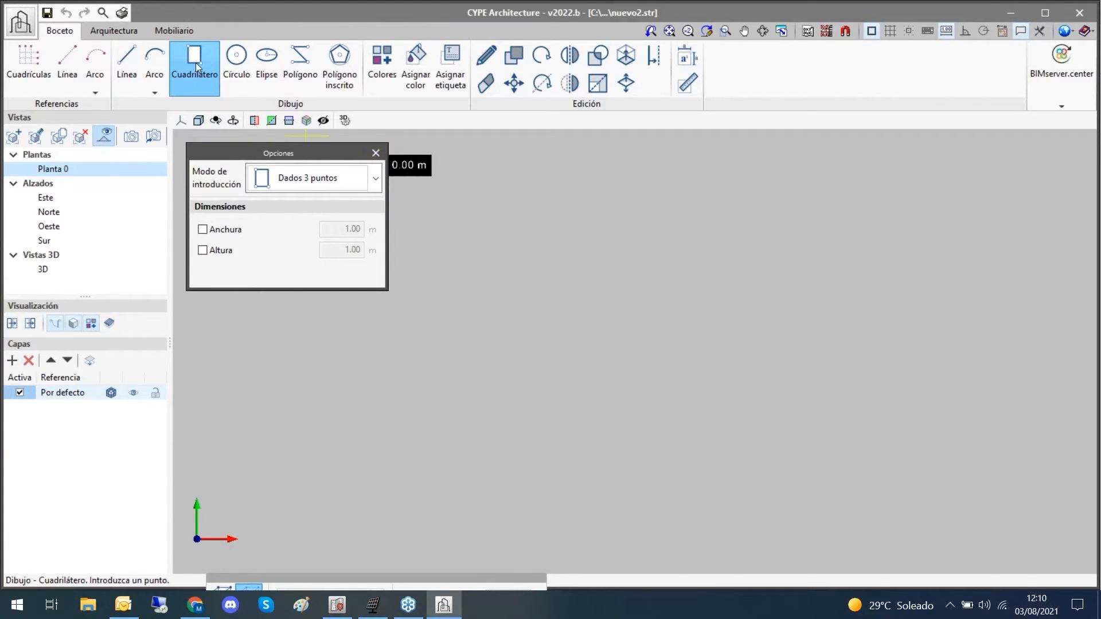
{"action": "left_click", "coordinate": [376, 153]}
{"action": "left_click", "coordinate": [127, 63]}
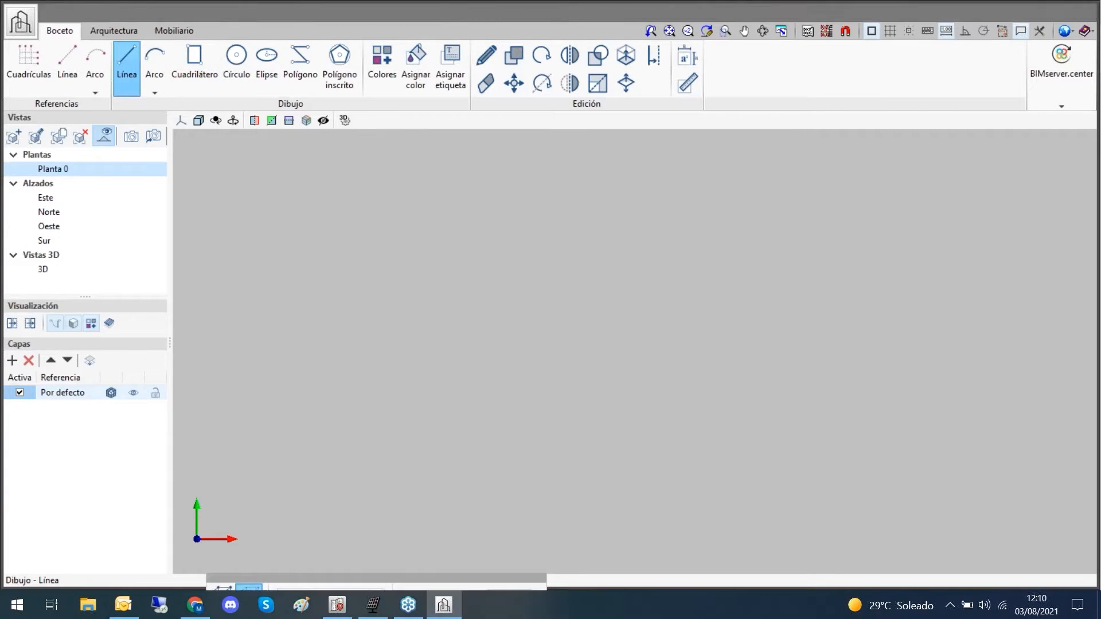
{"action": "left_click", "coordinate": [195, 63]}
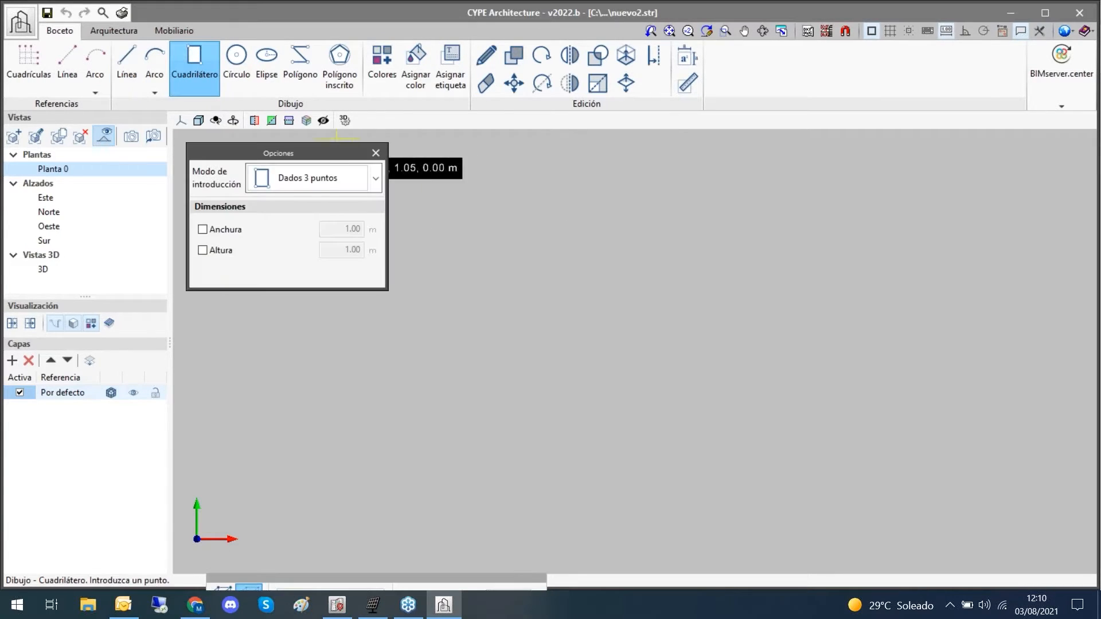
{"action": "left_click", "coordinate": [375, 178]}
{"action": "left_click", "coordinate": [302, 243]}
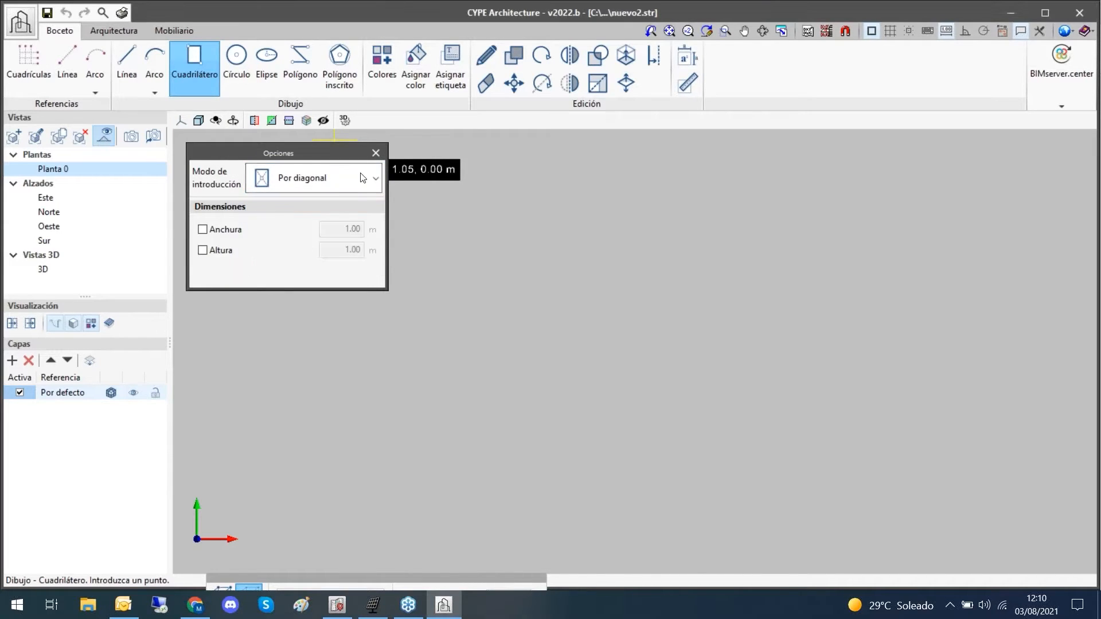
{"action": "left_click", "coordinate": [433, 216]}
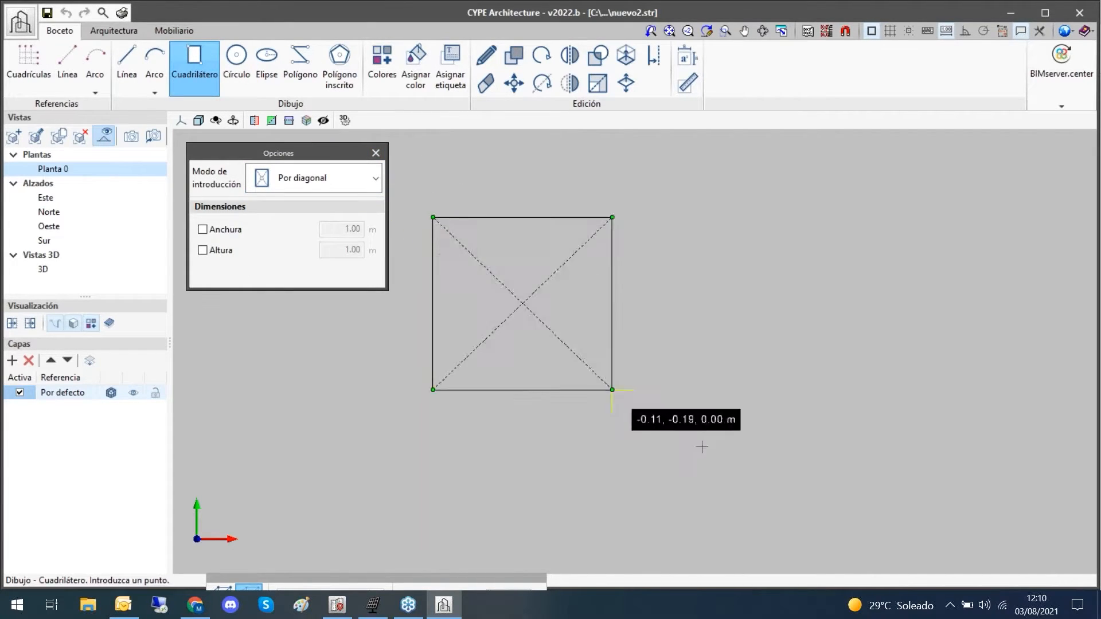
{"action": "middle_click_drag", "start_coordinate": [693, 477], "coordinate": [547, 286]}
{"action": "scroll", "coordinate": [597, 349], "scroll_direction": "down", "scroll_amount": 3}
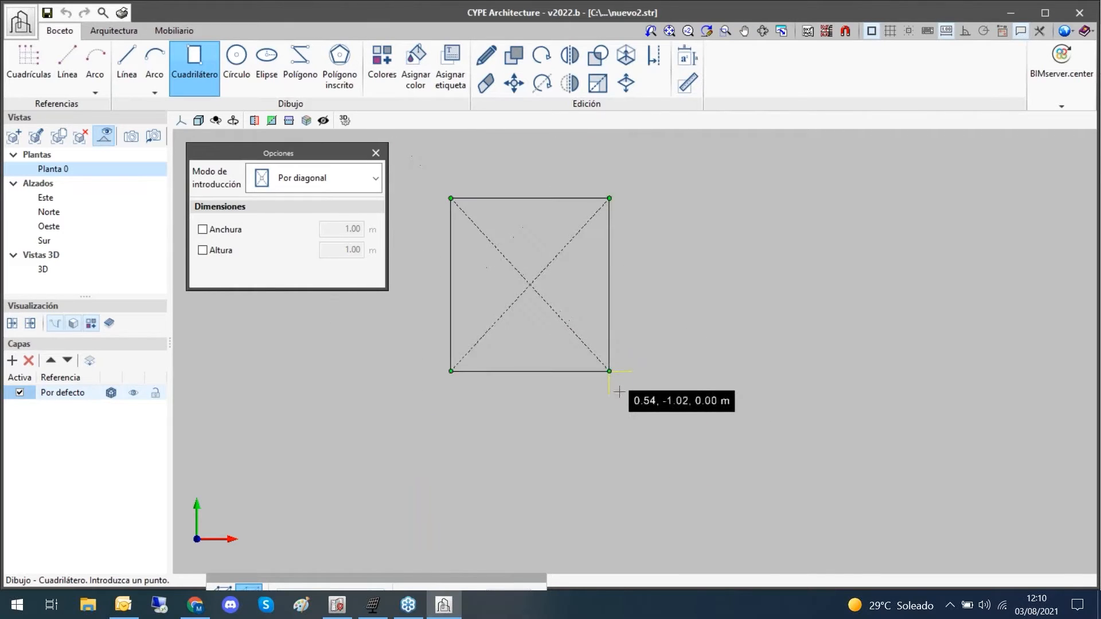
{"action": "left_click", "coordinate": [683, 454]}
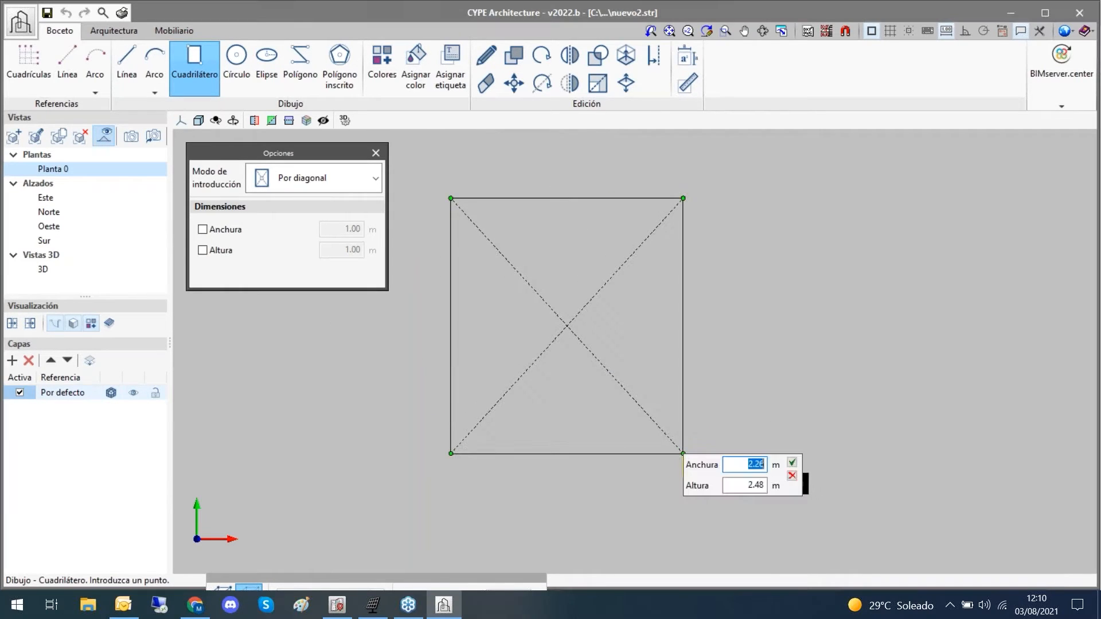
{"action": "left_click", "coordinate": [792, 463]}
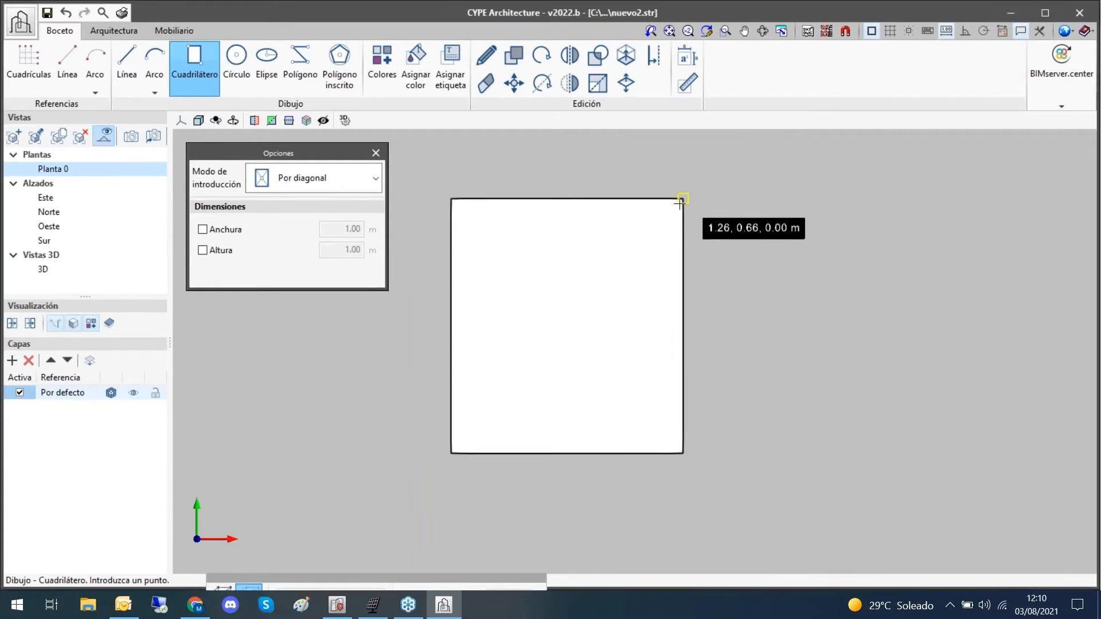
- Add two adjoining rectangles along the first one's right side, about 1.9 × 1.2 m above and about 1.9 × 2.2 m directly below it
{"action": "left_click", "coordinate": [682, 199]}
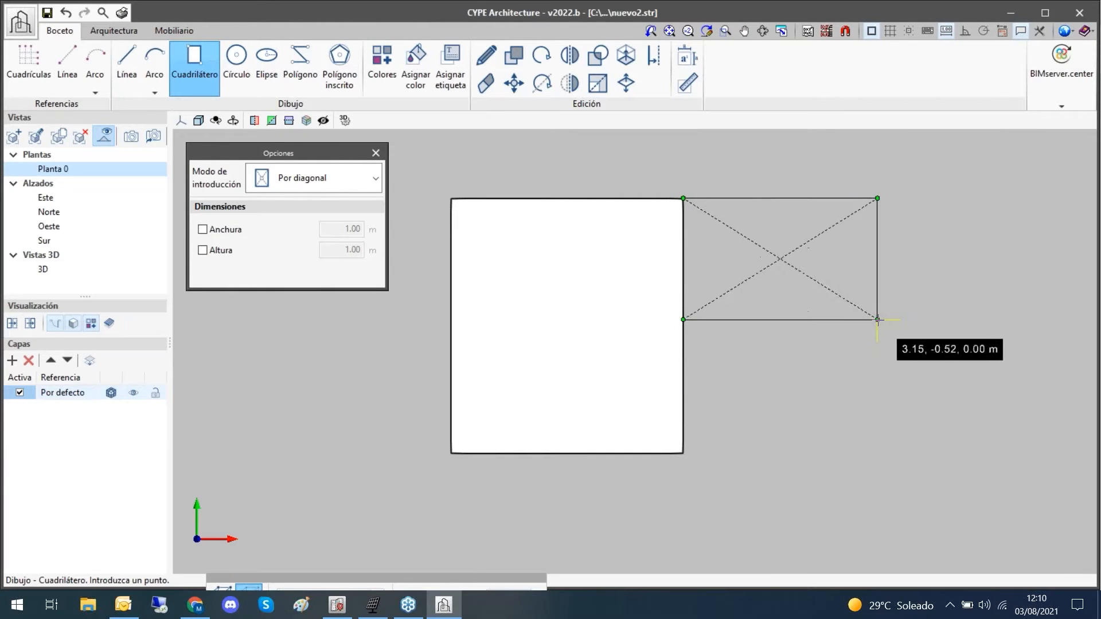
{"action": "left_click", "coordinate": [877, 319]}
{"action": "left_click", "coordinate": [988, 332]}
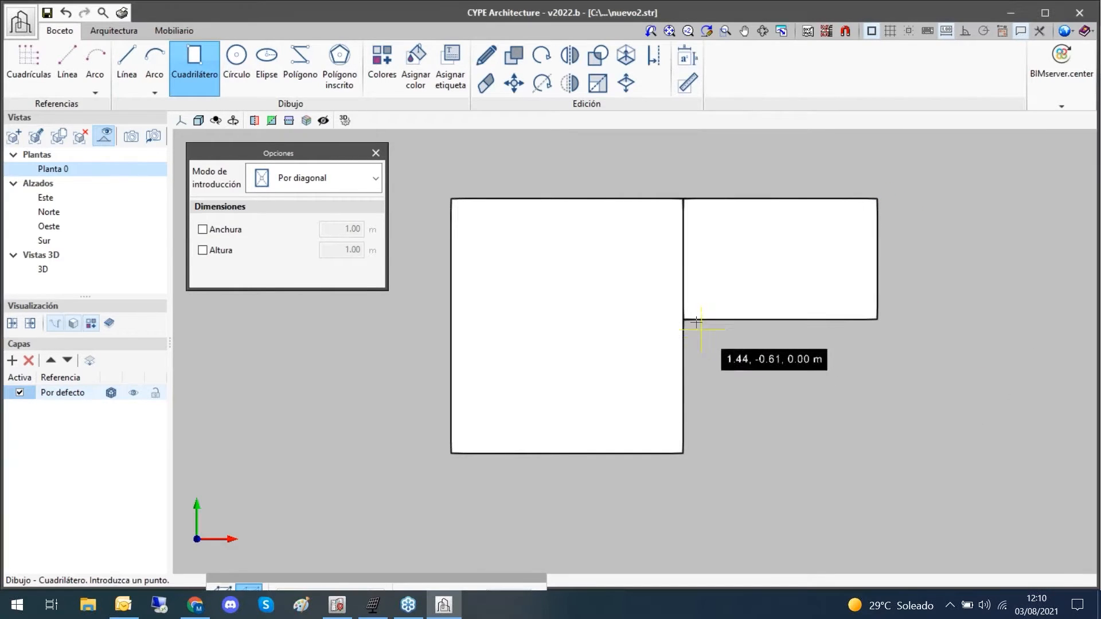
{"action": "left_click", "coordinate": [683, 319]}
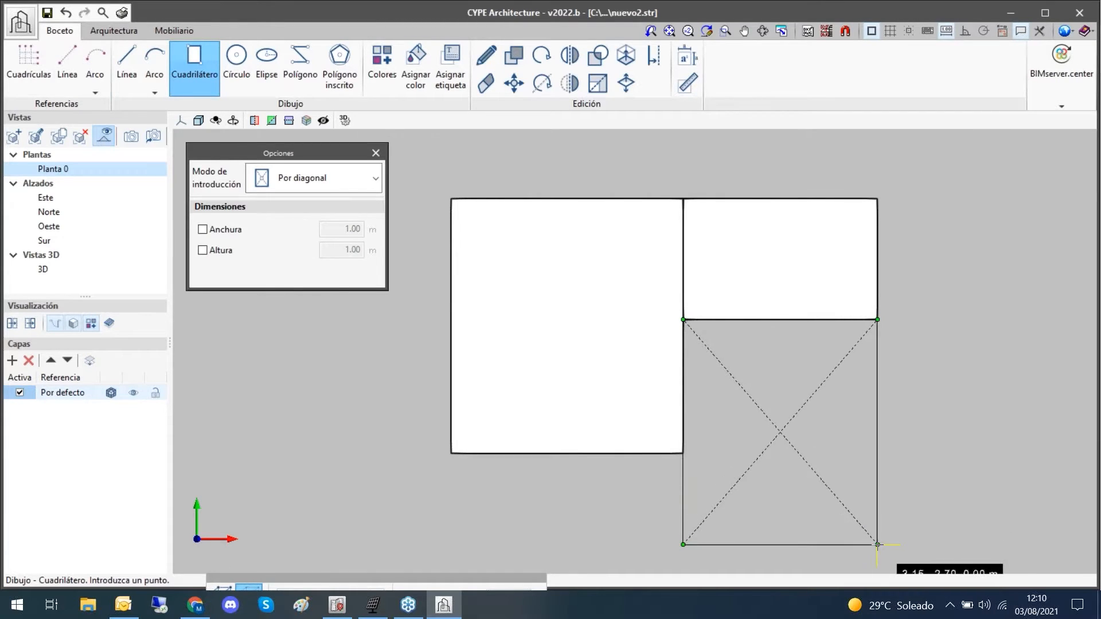
{"action": "left_click", "coordinate": [877, 545]}
{"action": "left_click", "coordinate": [986, 540]}
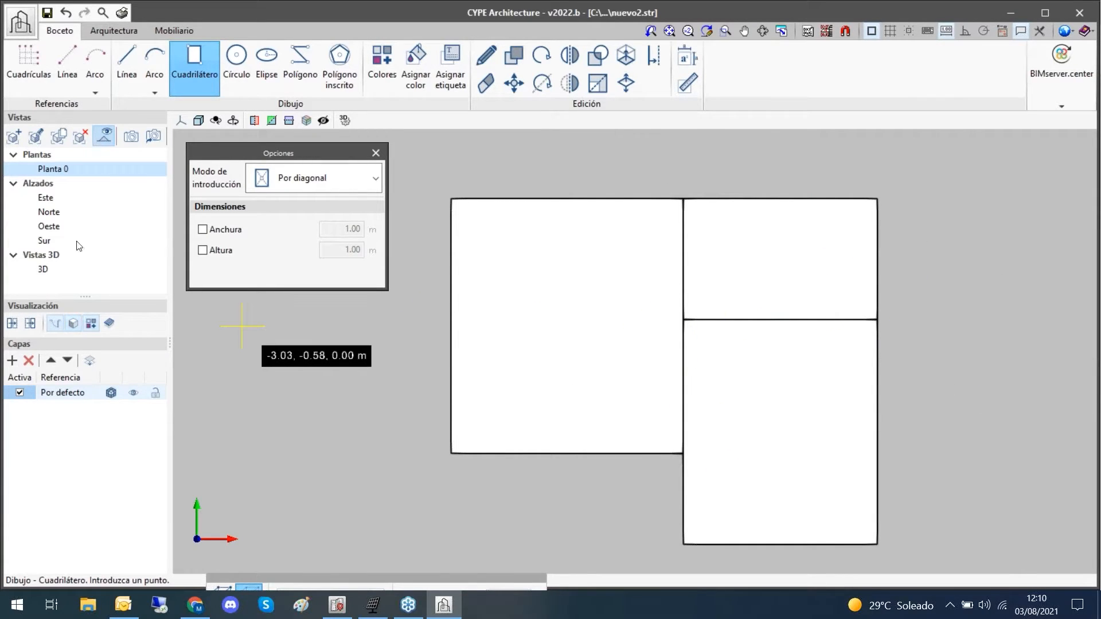
- In the 3D view, extrude the first and largest rectangle upwards about 1.58 m
{"action": "left_click", "coordinate": [44, 270]}
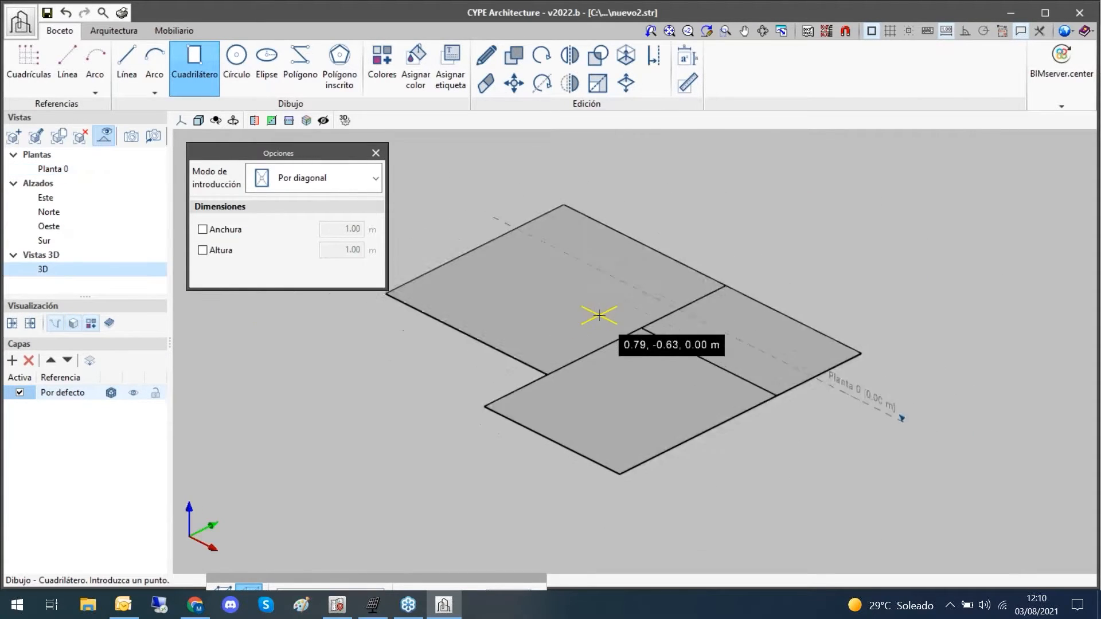
{"action": "left_click", "coordinate": [625, 55]}
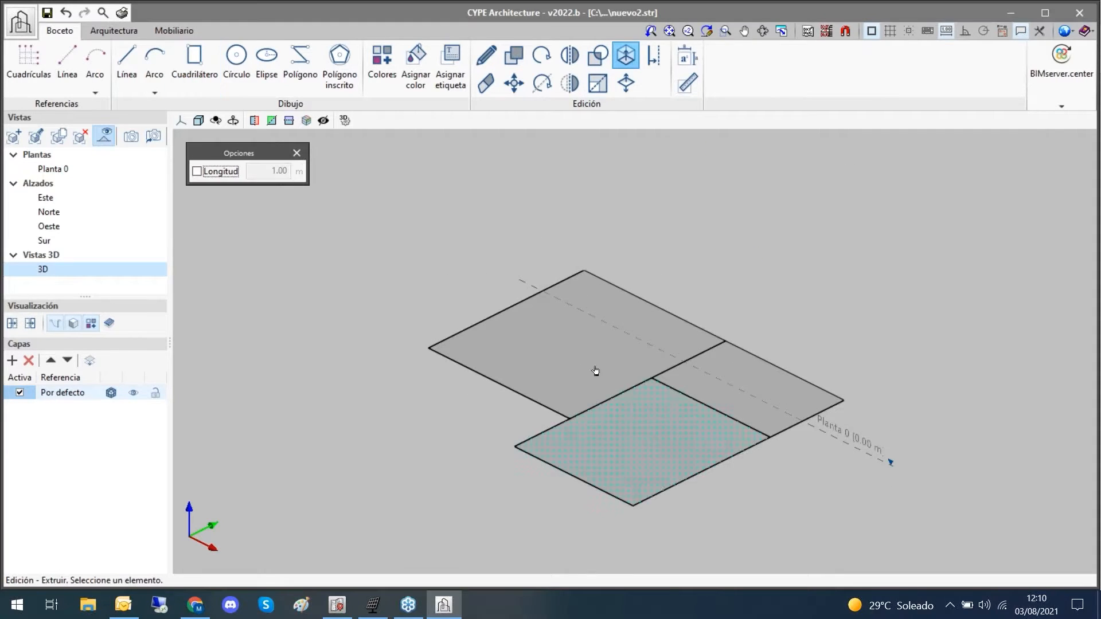
{"action": "left_click", "coordinate": [596, 304]}
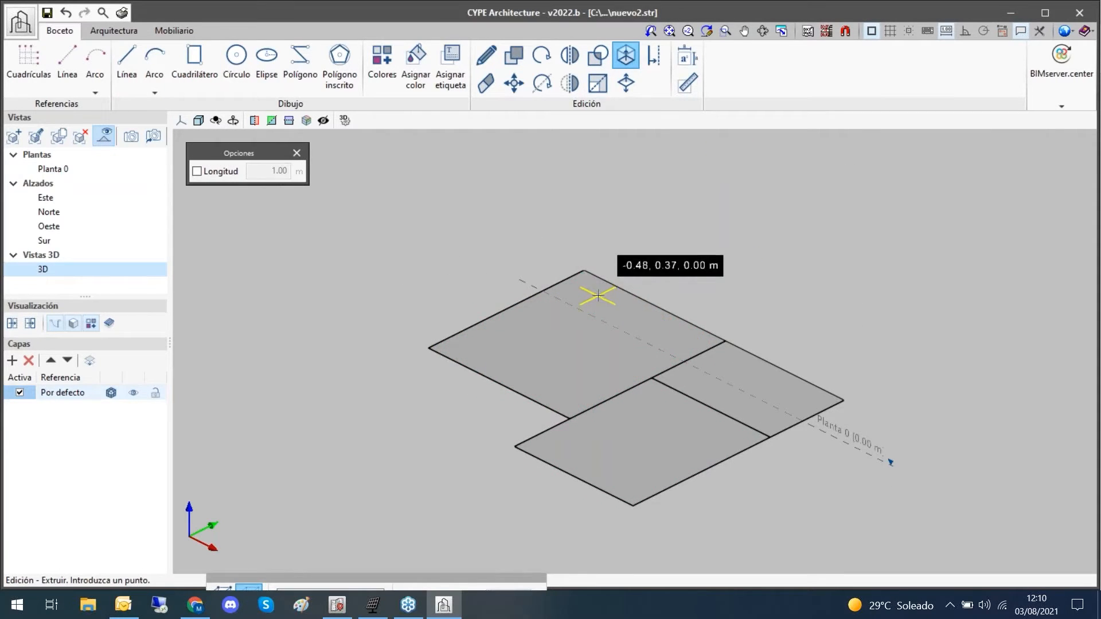
{"action": "left_click", "coordinate": [582, 223]}
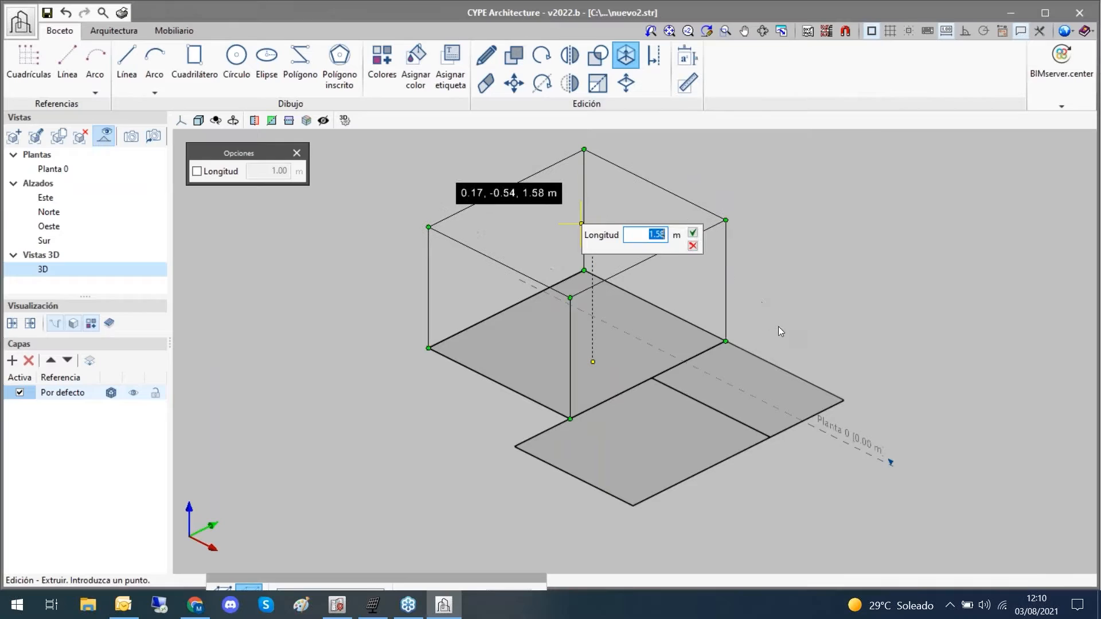
{"action": "left_click", "coordinate": [692, 234]}
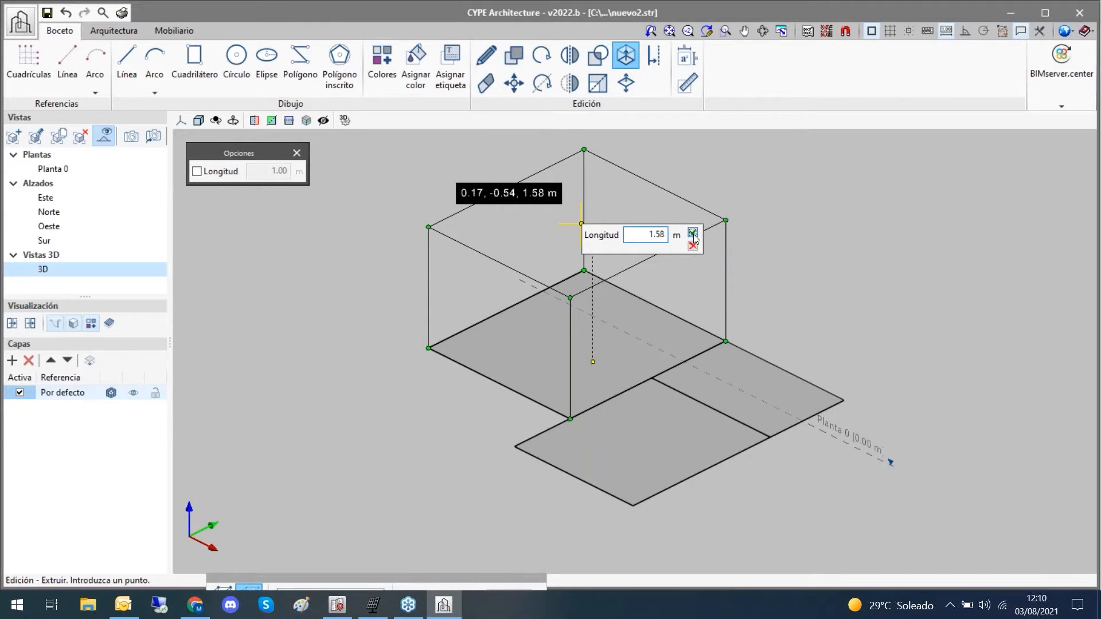
- Extrude the smallest rectangle beside the block upwards to a height somewhat lower than the block
{"action": "left_click", "coordinate": [813, 403]}
{"action": "right_click", "coordinate": [835, 403]}
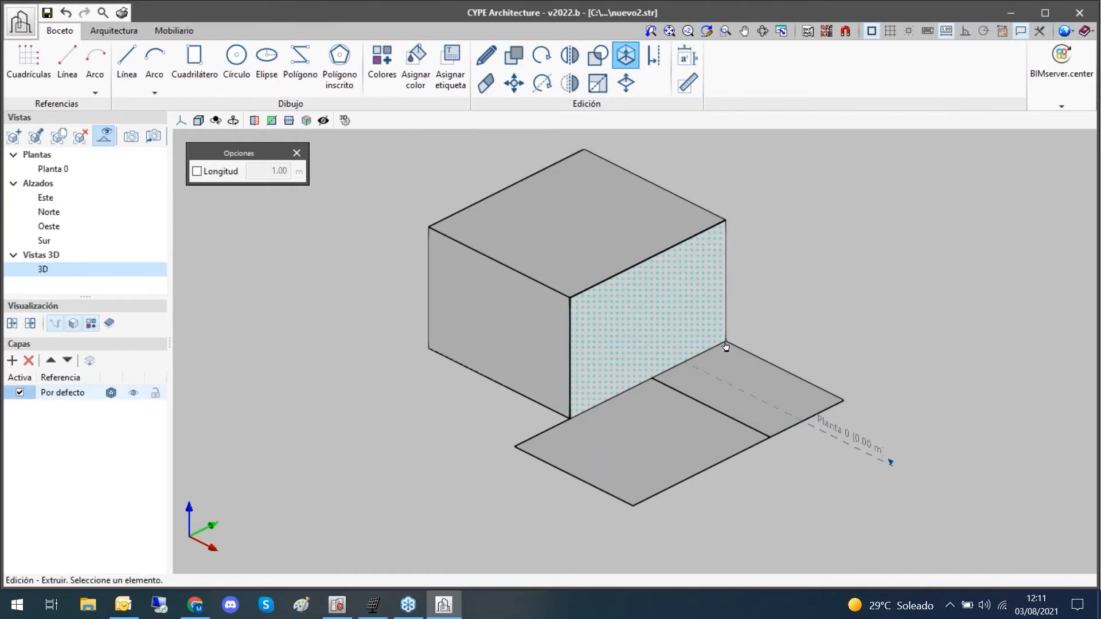
{"action": "left_click", "coordinate": [729, 376]}
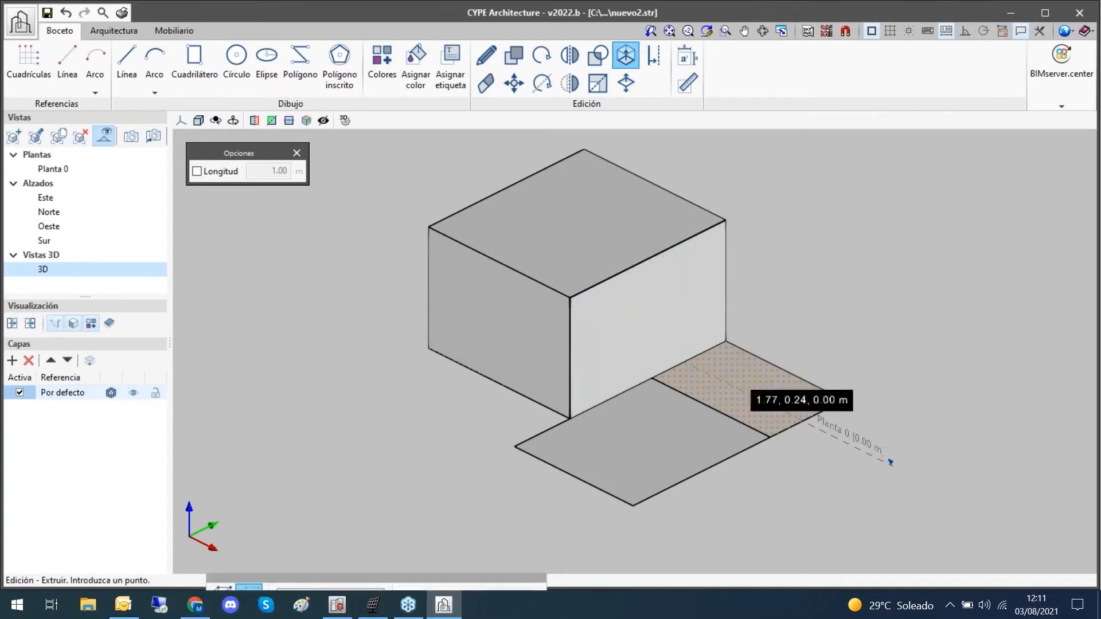
{"action": "left_click", "coordinate": [726, 247]}
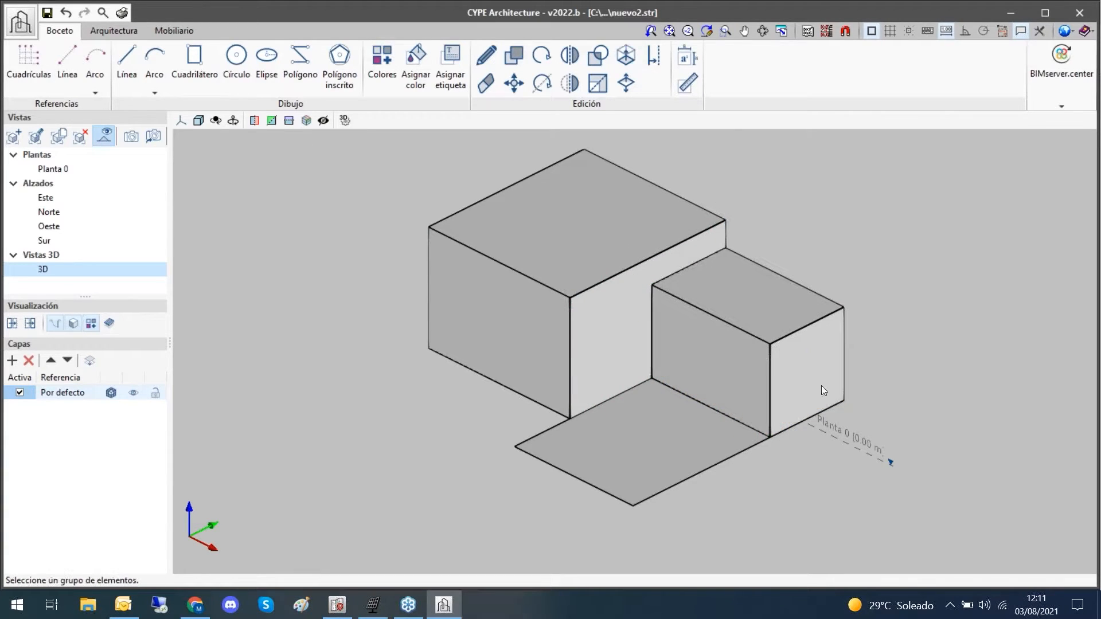
{"action": "left_click", "coordinate": [638, 439]}
{"action": "left_click", "coordinate": [658, 420]}
{"action": "left_click", "coordinate": [625, 55]}
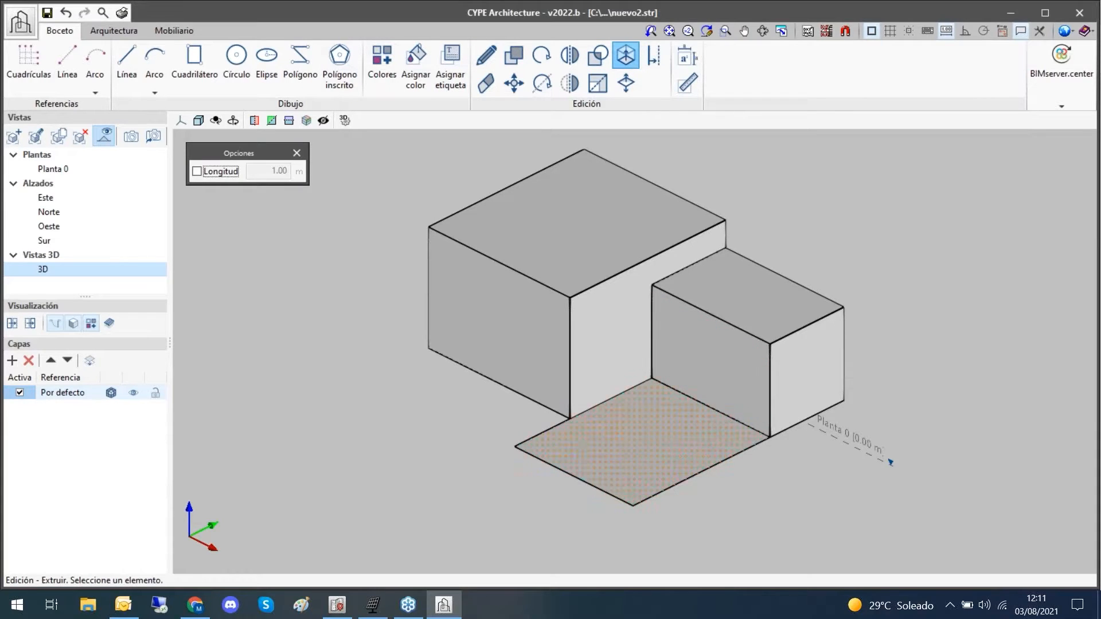
{"action": "left_click", "coordinate": [655, 440]}
{"action": "right_click", "coordinate": [462, 447]}
- Draw a circle of about 0.56 m radius on the flat rectangle in front of the blocks and erase the surface inside it
{"action": "left_click", "coordinate": [228, 68]}
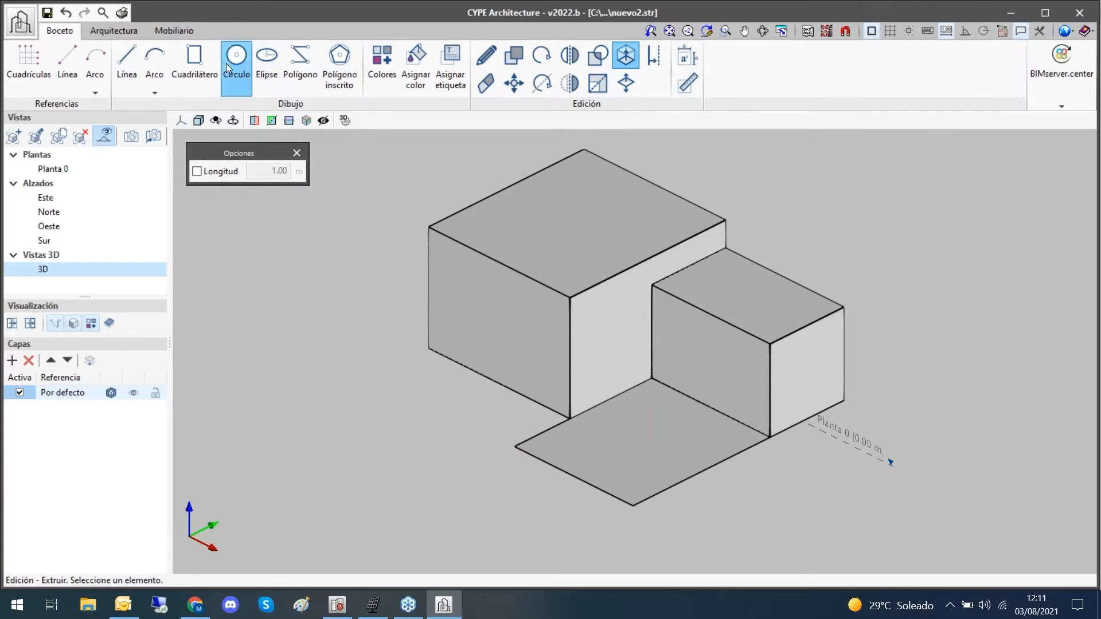
{"action": "left_click", "coordinate": [591, 434]}
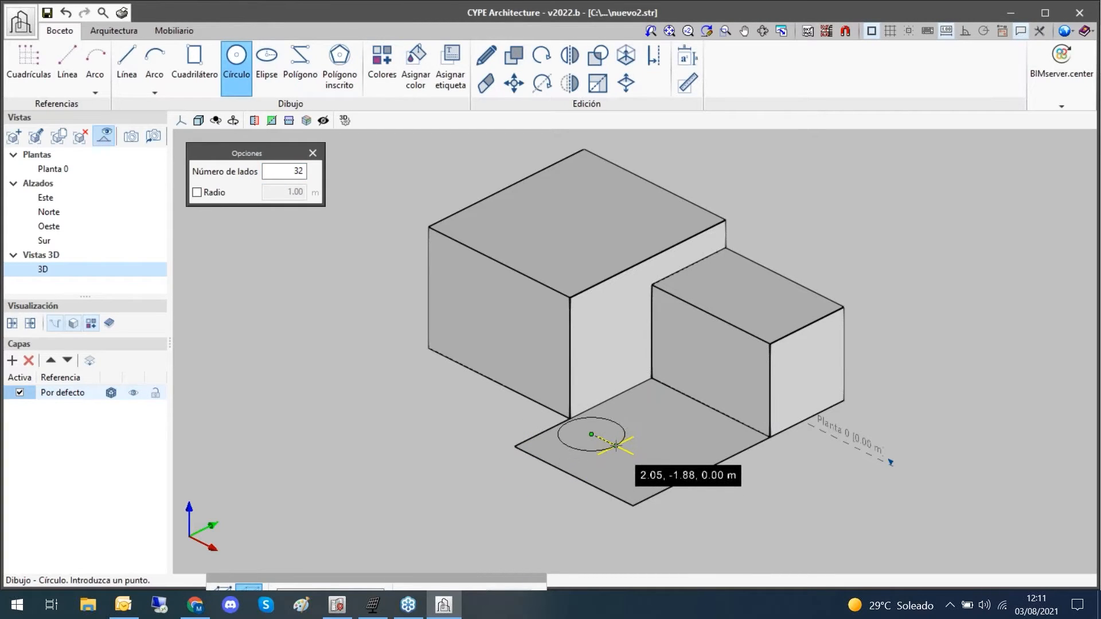
{"action": "left_click", "coordinate": [616, 446]}
{"action": "left_click", "coordinate": [712, 467]}
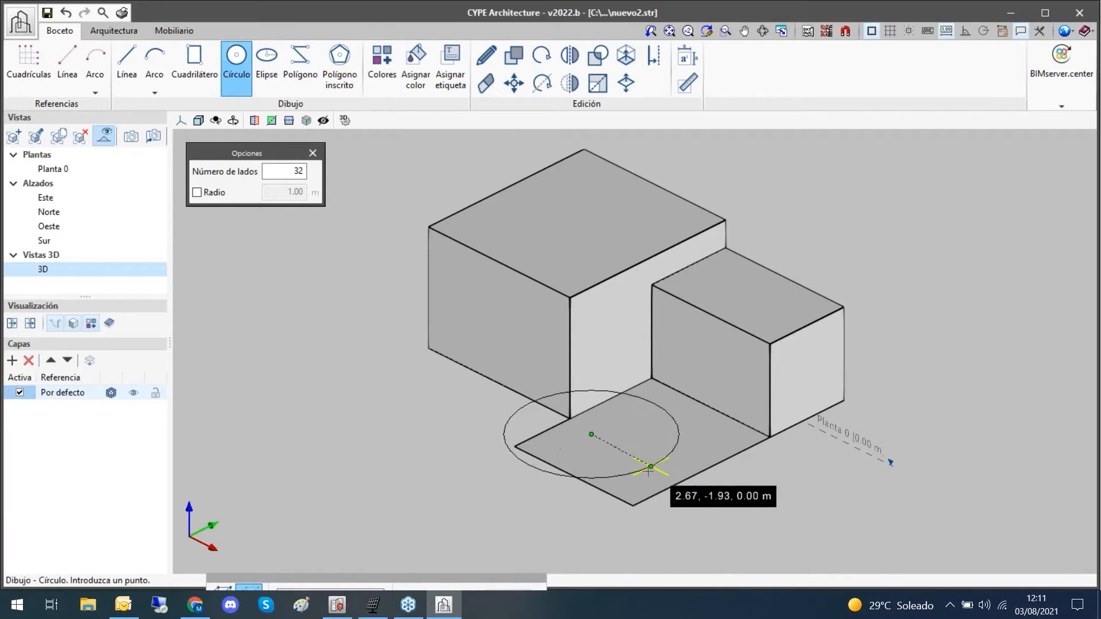
{"action": "right_click", "coordinate": [642, 452]}
{"action": "left_click", "coordinate": [618, 449]}
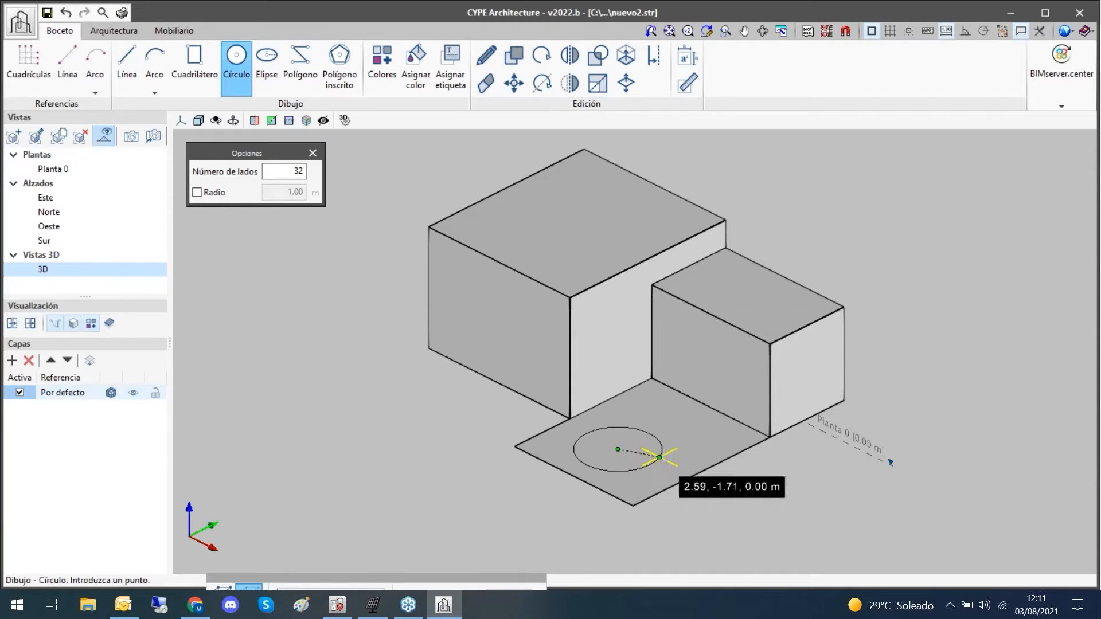
{"action": "left_click", "coordinate": [663, 460]}
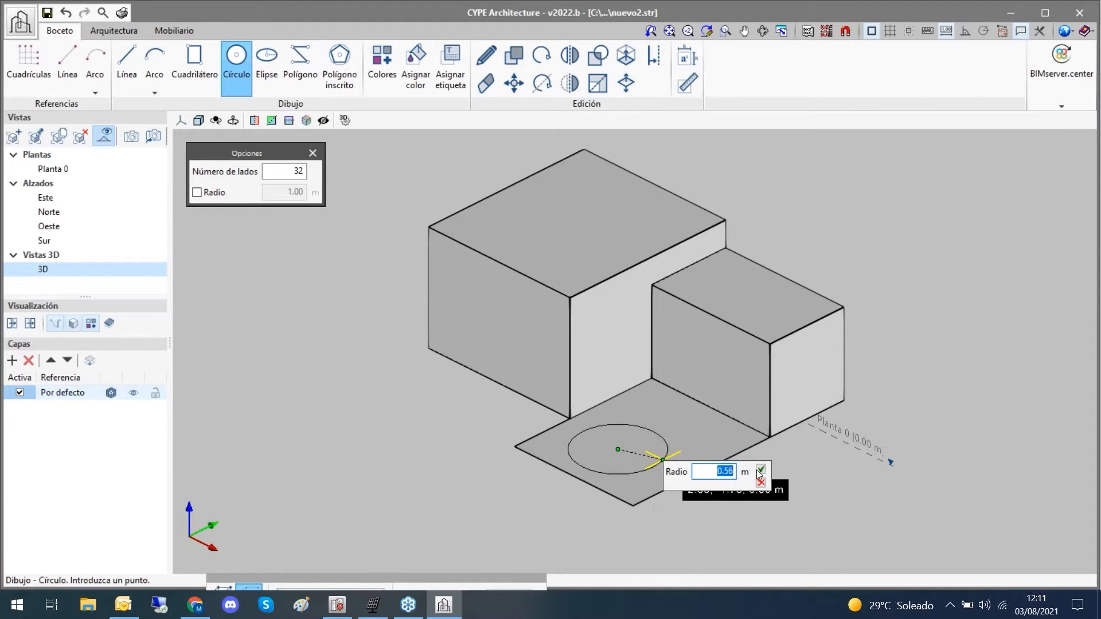
{"action": "left_click", "coordinate": [761, 470]}
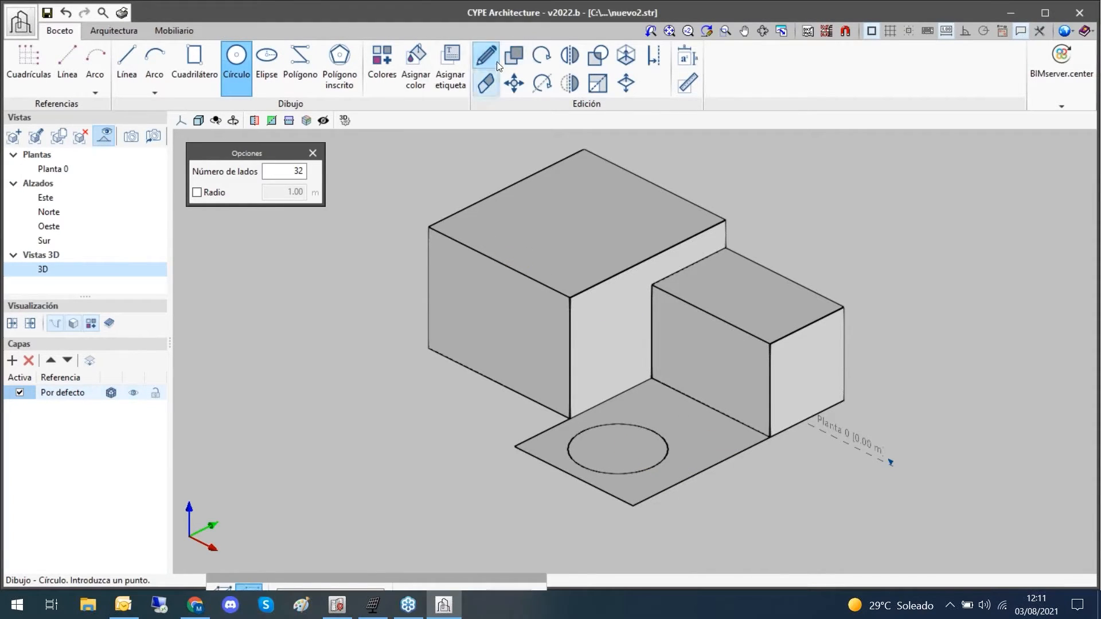
{"action": "left_click", "coordinate": [483, 86]}
{"action": "left_click", "coordinate": [619, 470]}
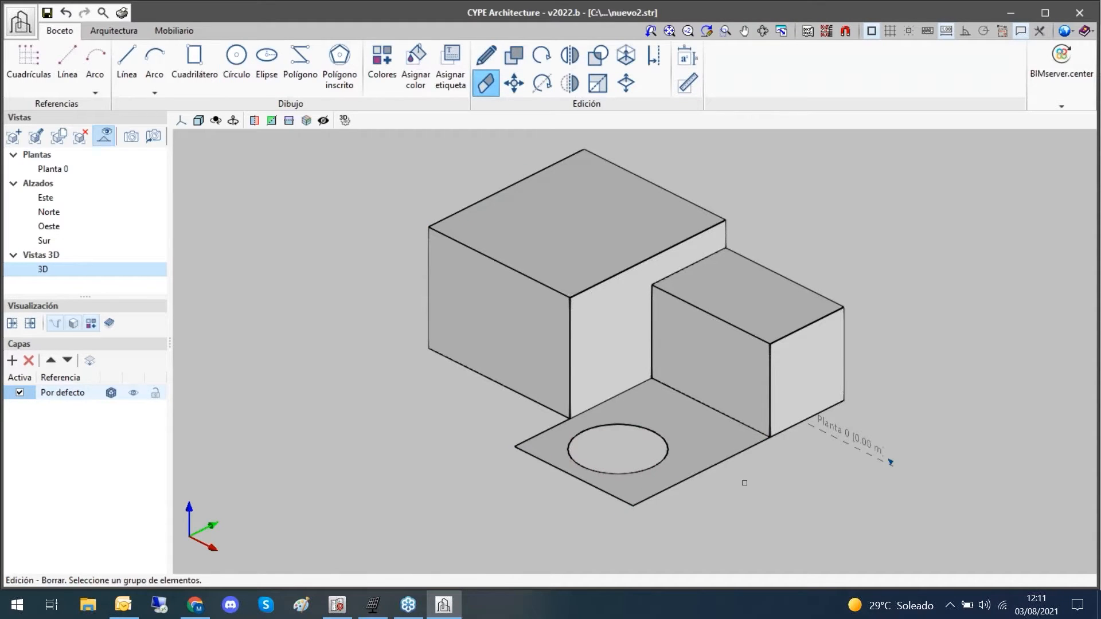
- Extrude the flat rectangle around the circle upwards about 1.06 m, leaving the circular opening through the volume
{"action": "right_click", "coordinate": [744, 483]}
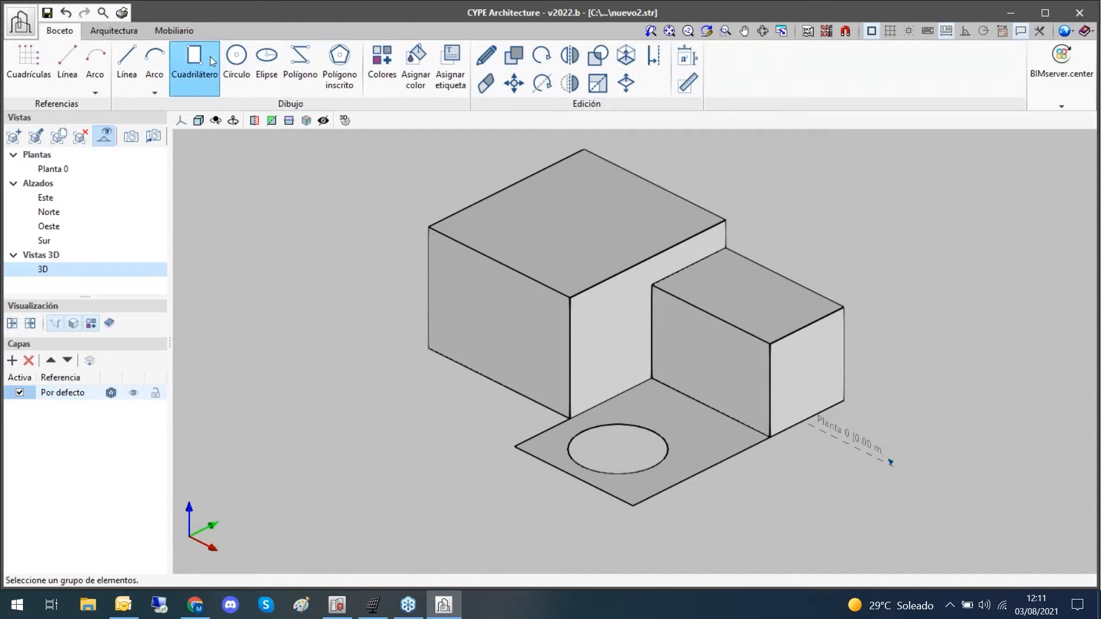
{"action": "left_click", "coordinate": [625, 55]}
{"action": "left_click", "coordinate": [701, 452]}
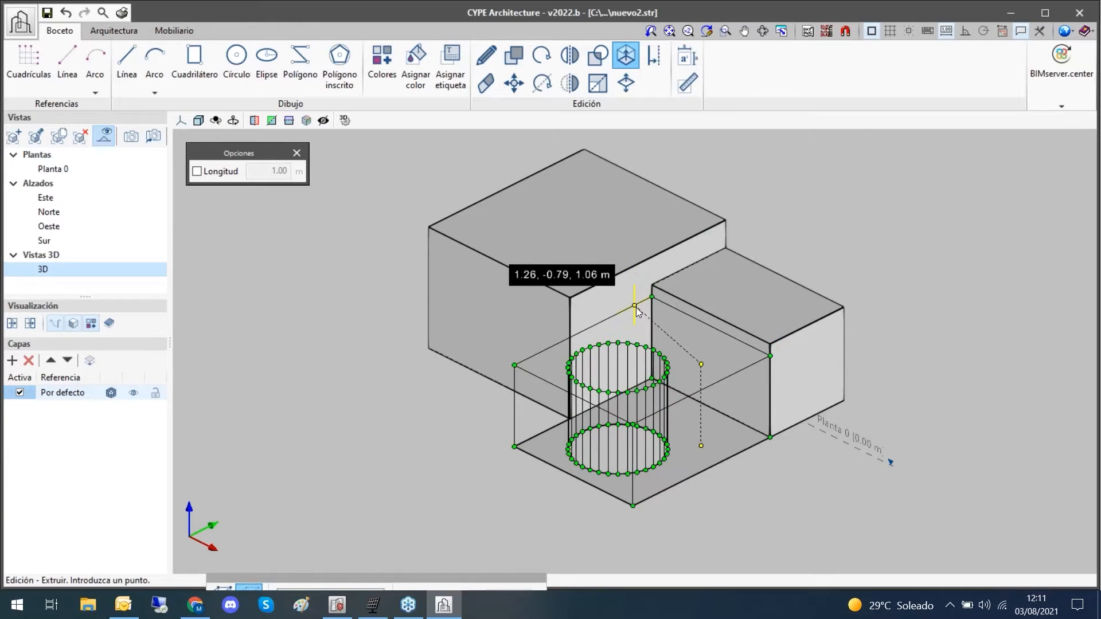
{"action": "left_click", "coordinate": [636, 305]}
{"action": "middle_click_drag", "start_coordinate": [691, 499], "coordinate": [720, 483]}
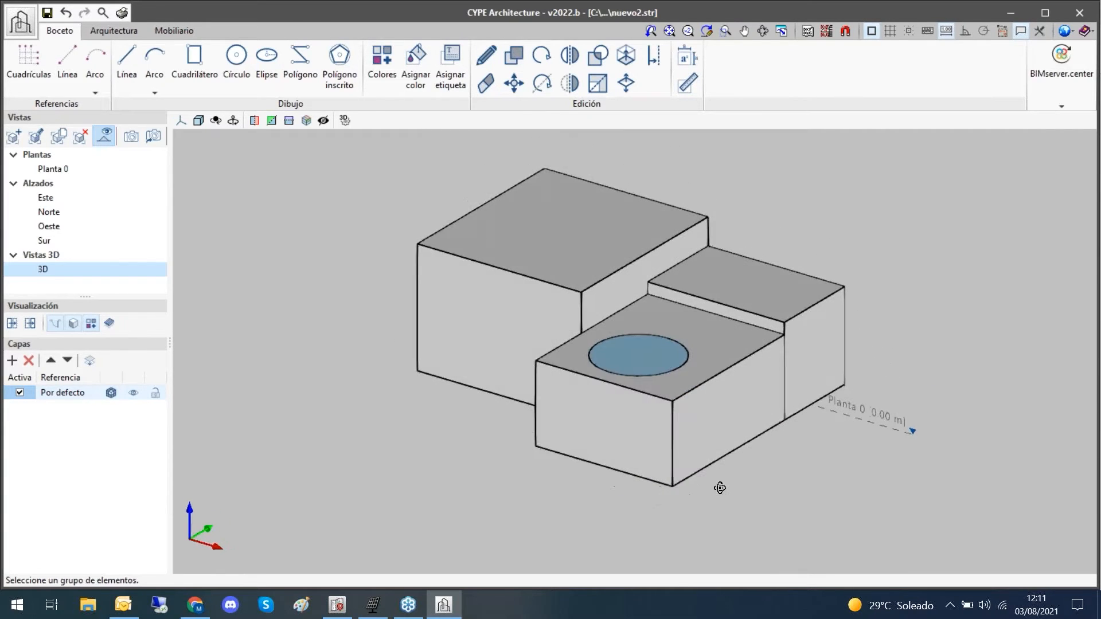
- Set up a wall (Muro) with the first alignment option and the introduction mode Por superficie
{"action": "left_click", "coordinate": [106, 32]}
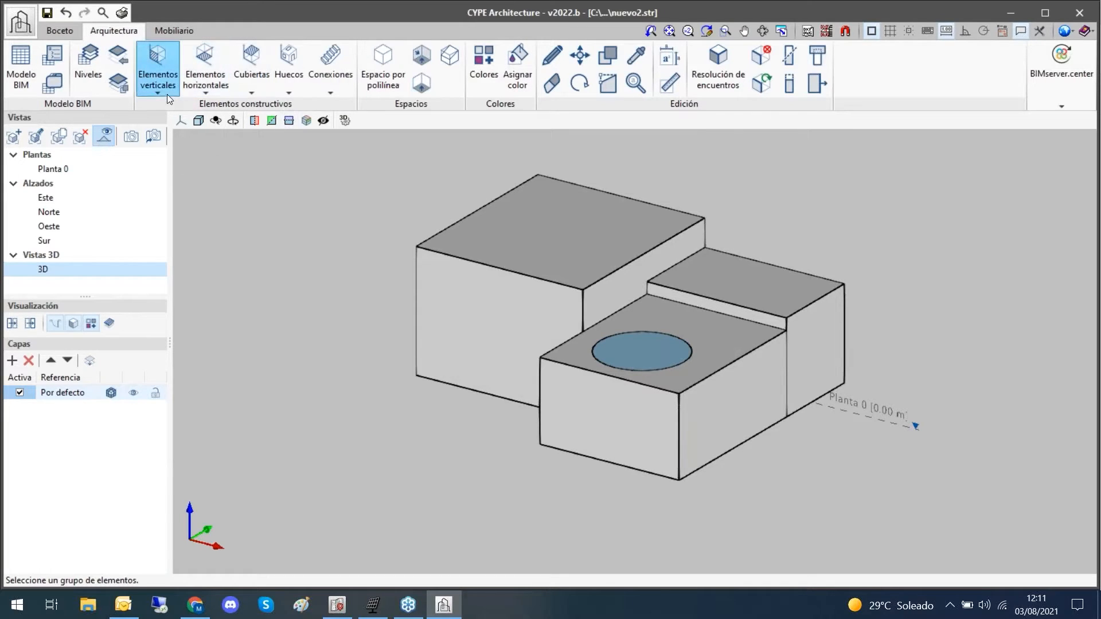
{"action": "left_click", "coordinate": [163, 84]}
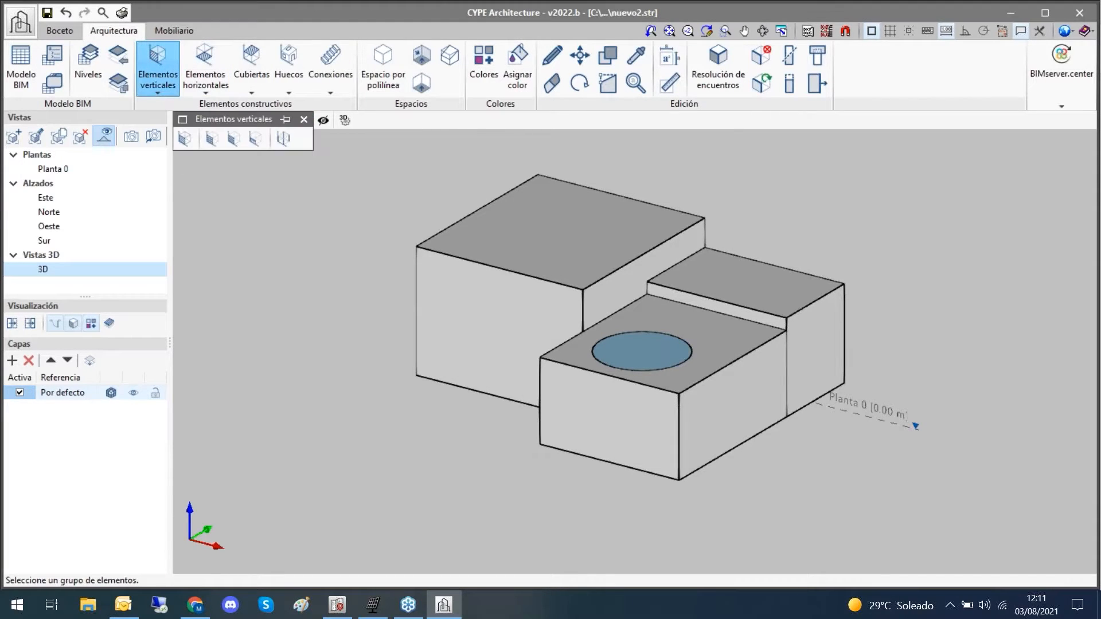
{"action": "left_click", "coordinate": [187, 141]}
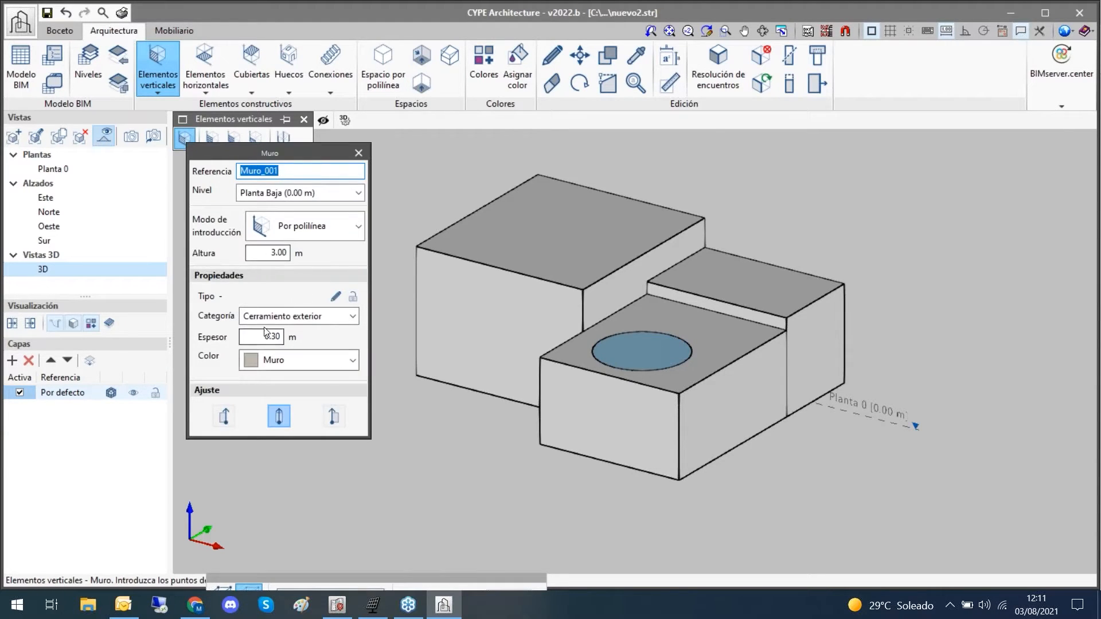
{"action": "left_click", "coordinate": [218, 411]}
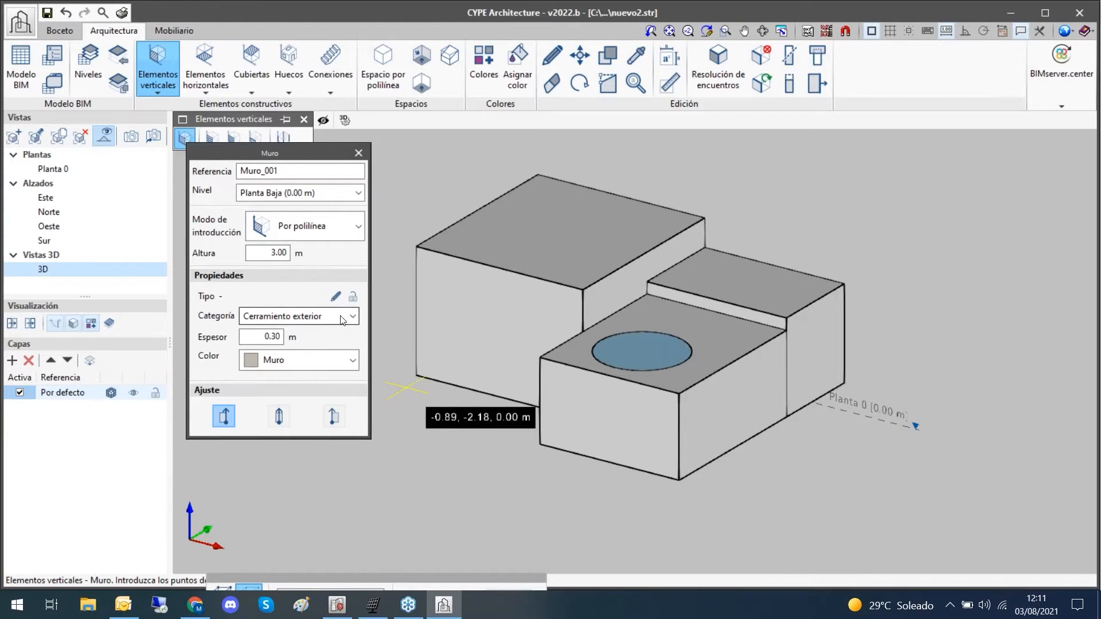
{"action": "left_click", "coordinate": [321, 227]}
{"action": "left_click", "coordinate": [311, 303]}
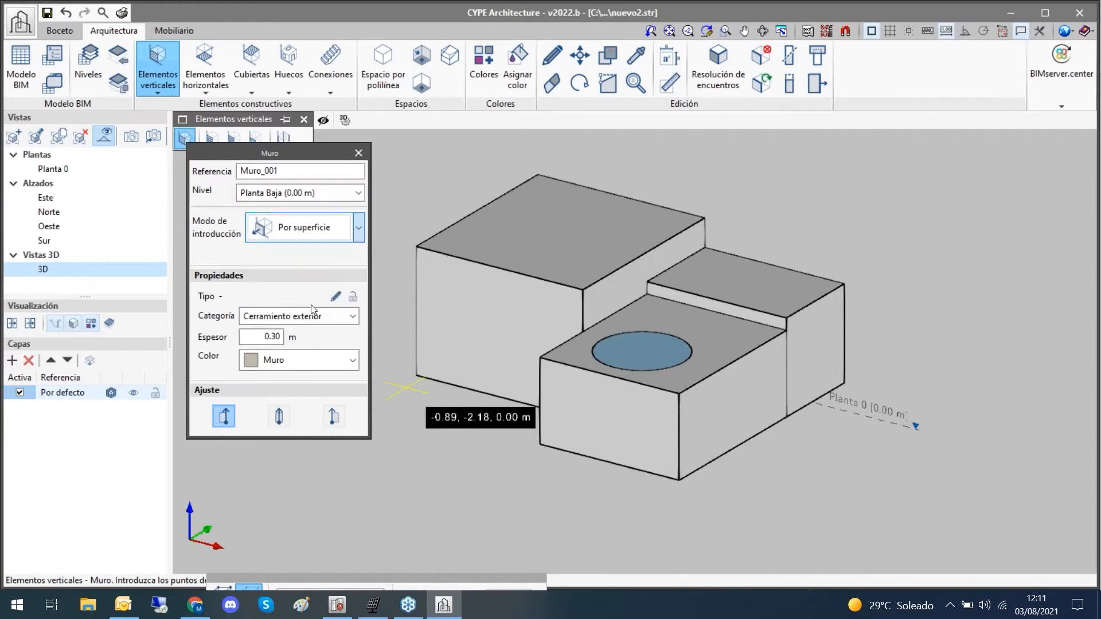
- Set the wall thickness to 0.05 m and place a wall on the large block's front face
{"action": "left_click", "coordinate": [272, 335]}
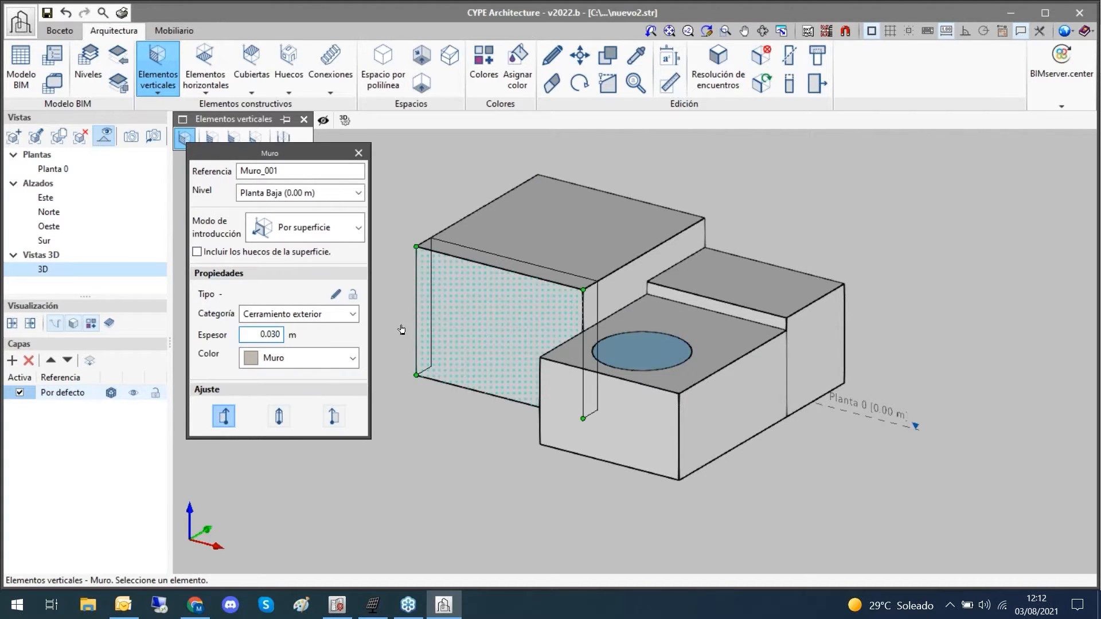
{"action": "key", "text": "BackSpace"}
{"action": "type", "text": "1"}
{"action": "left_click", "coordinate": [482, 344]}
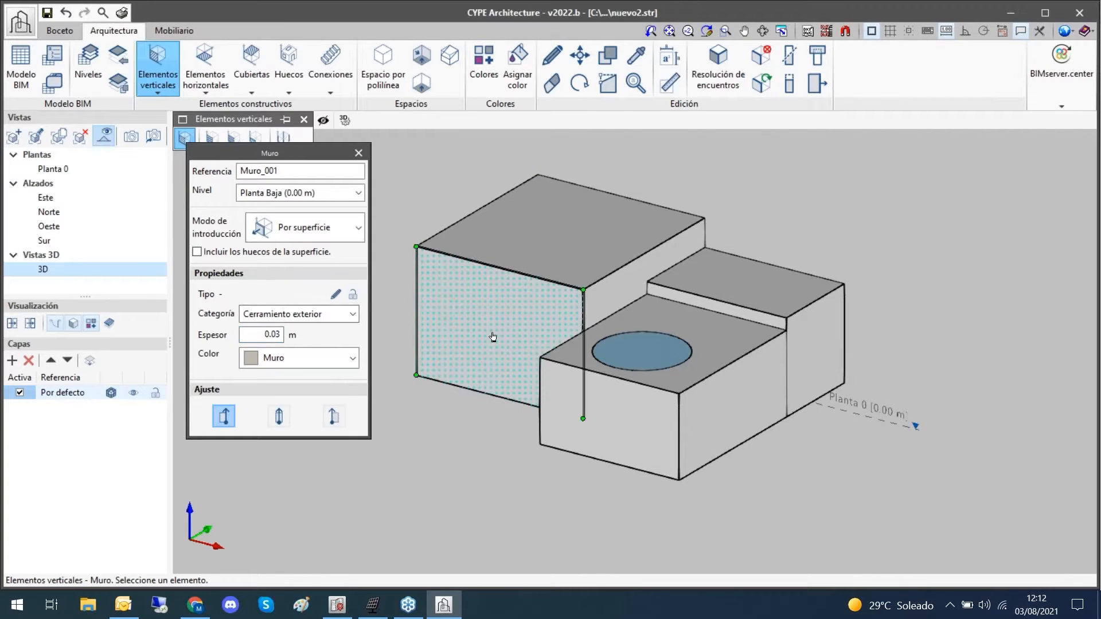
{"action": "left_click", "coordinate": [278, 335]}
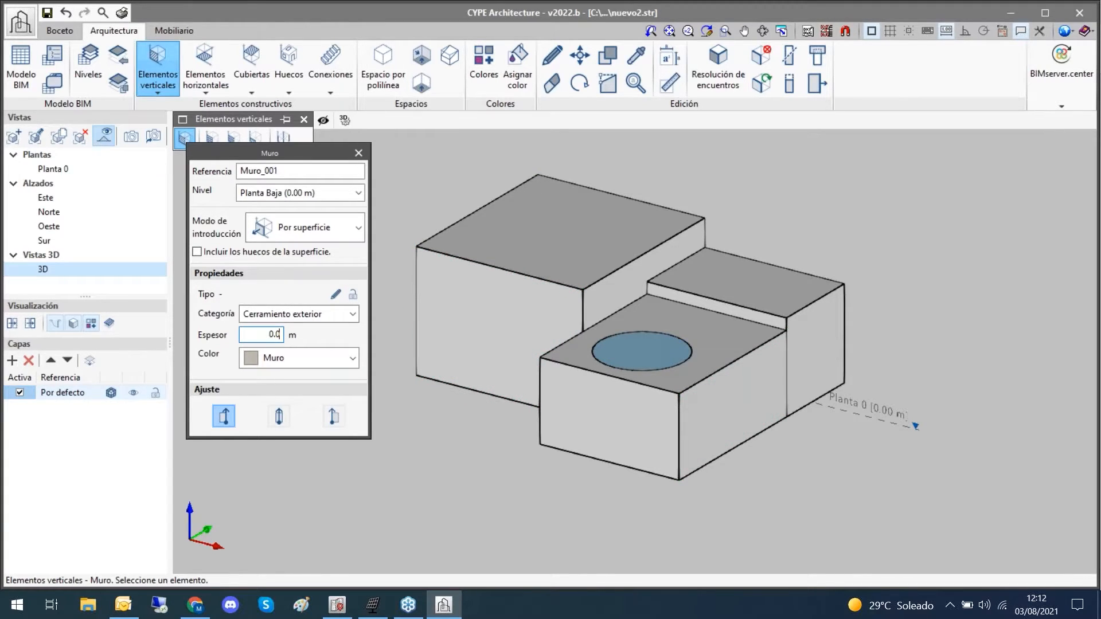
{"action": "type", "text": "5"}
{"action": "left_click", "coordinate": [582, 384]}
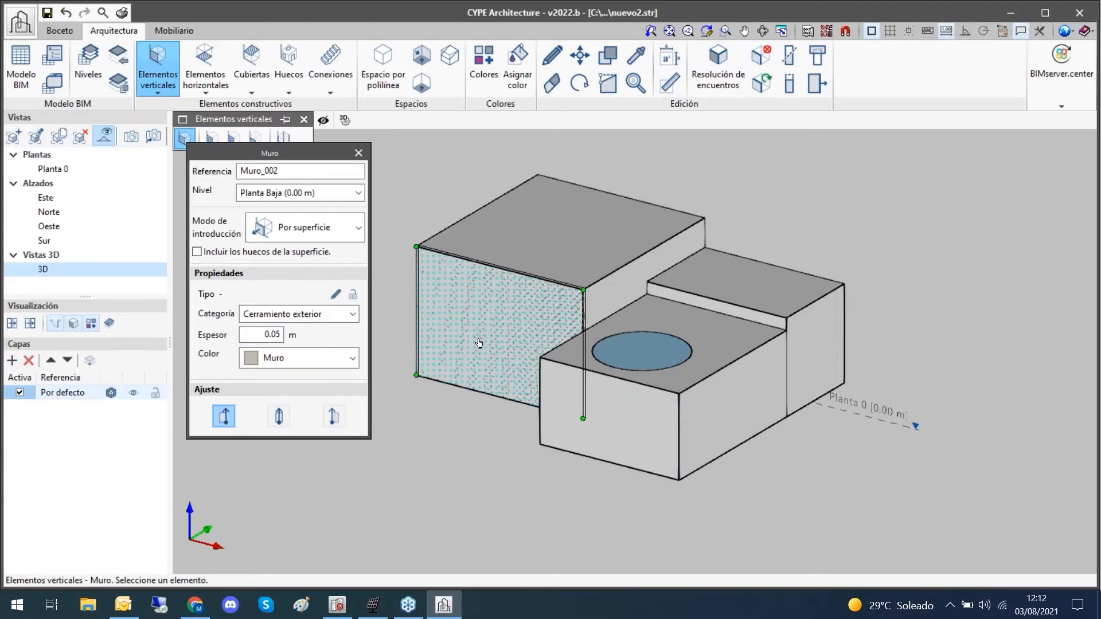
- Add 0.05 m walls on the large block's exposed side, the circle block's side and front faces, and the smallest block's outer side
{"action": "scroll", "coordinate": [504, 274], "scroll_direction": "up", "scroll_amount": 5}
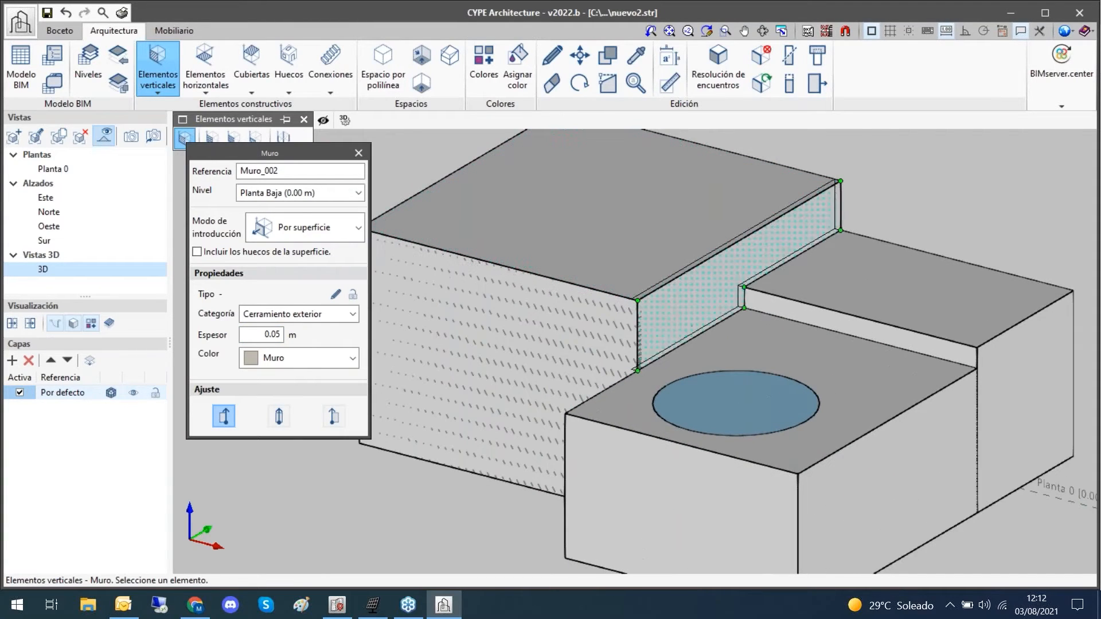
{"action": "left_click", "coordinate": [763, 241]}
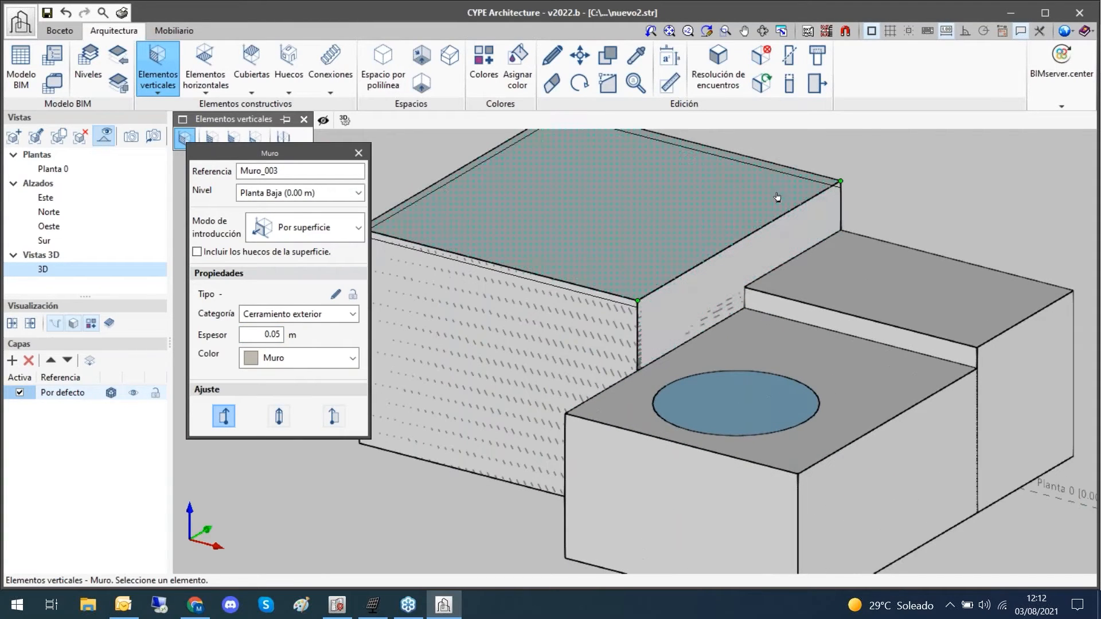
{"action": "left_click", "coordinate": [841, 526]}
{"action": "left_click", "coordinate": [1048, 416]}
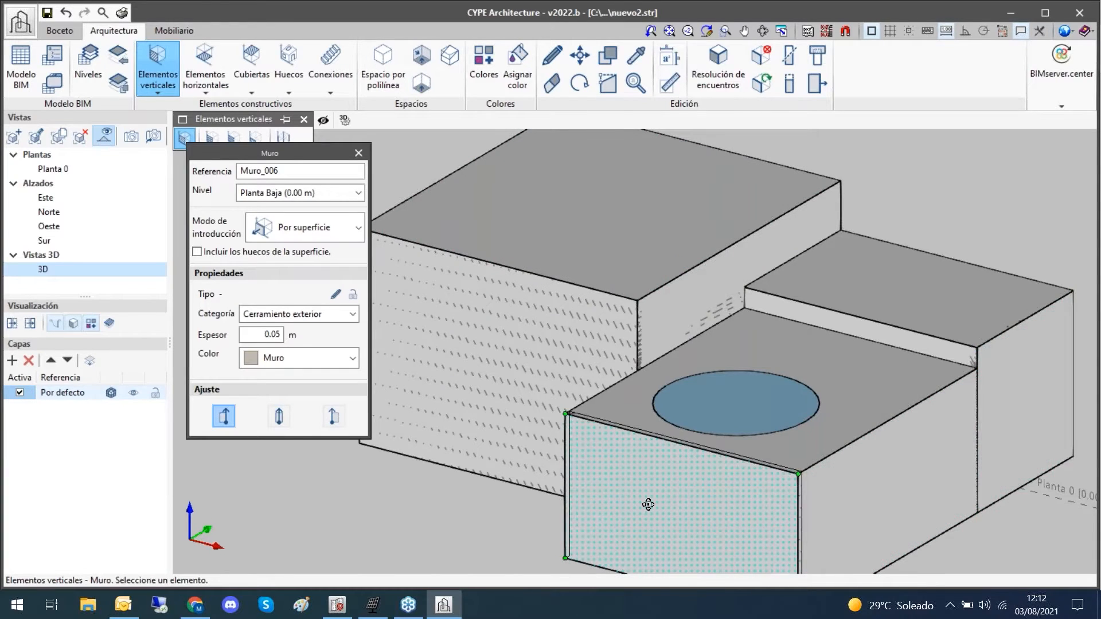
{"action": "middle_click_drag", "start_coordinate": [648, 504], "coordinate": [723, 497], "text": "shift"}
{"action": "left_click", "coordinate": [763, 496]}
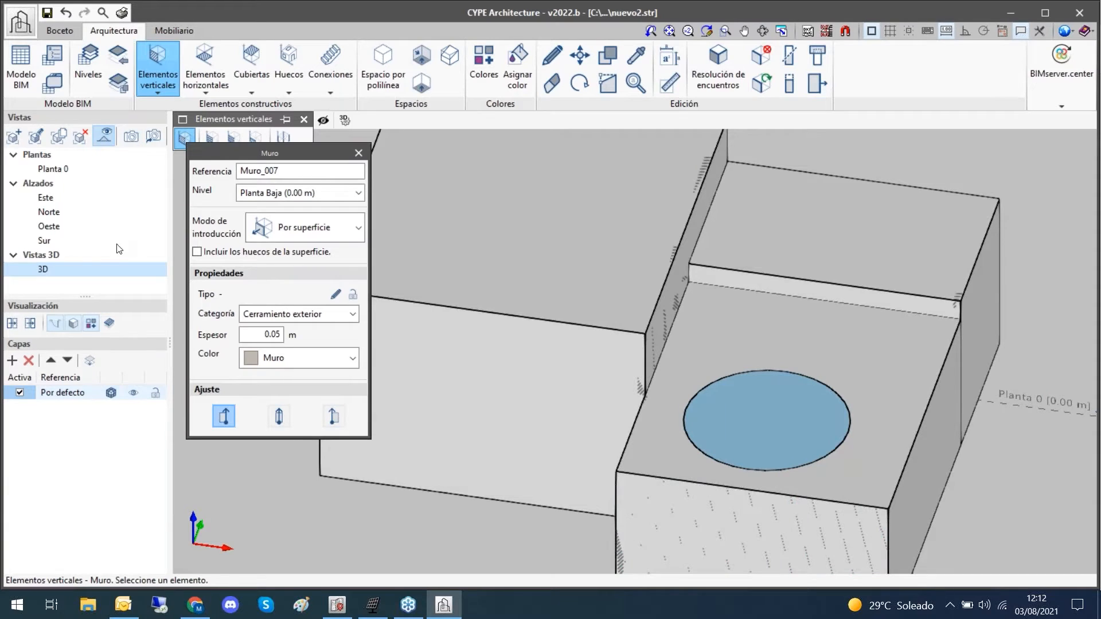
- Hide the sketch surfaces to inspect the walls in 3D, show them again and end the wall command
{"action": "left_click", "coordinate": [74, 324]}
{"action": "mouse_move", "coordinate": [752, 452]}
{"action": "middle_mouse_down", "text": "shift"}
{"action": "mouse_move", "coordinate": [707, 452]}
{"action": "mouse_move", "coordinate": [724, 456]}
{"action": "middle_mouse_up", "text": "shift"}
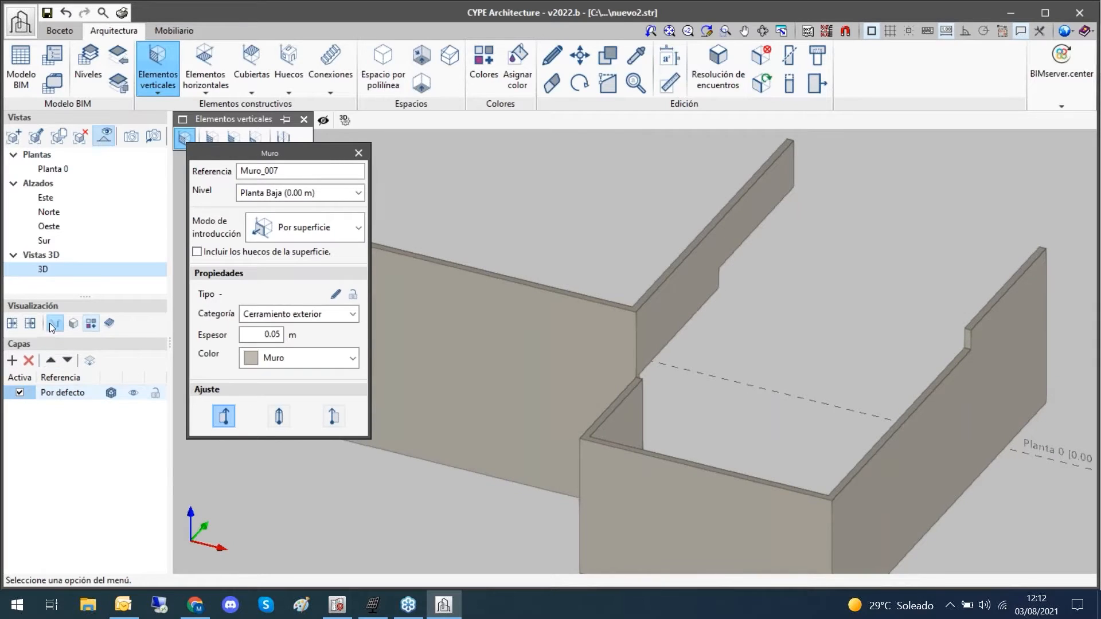
{"action": "left_click", "coordinate": [72, 324]}
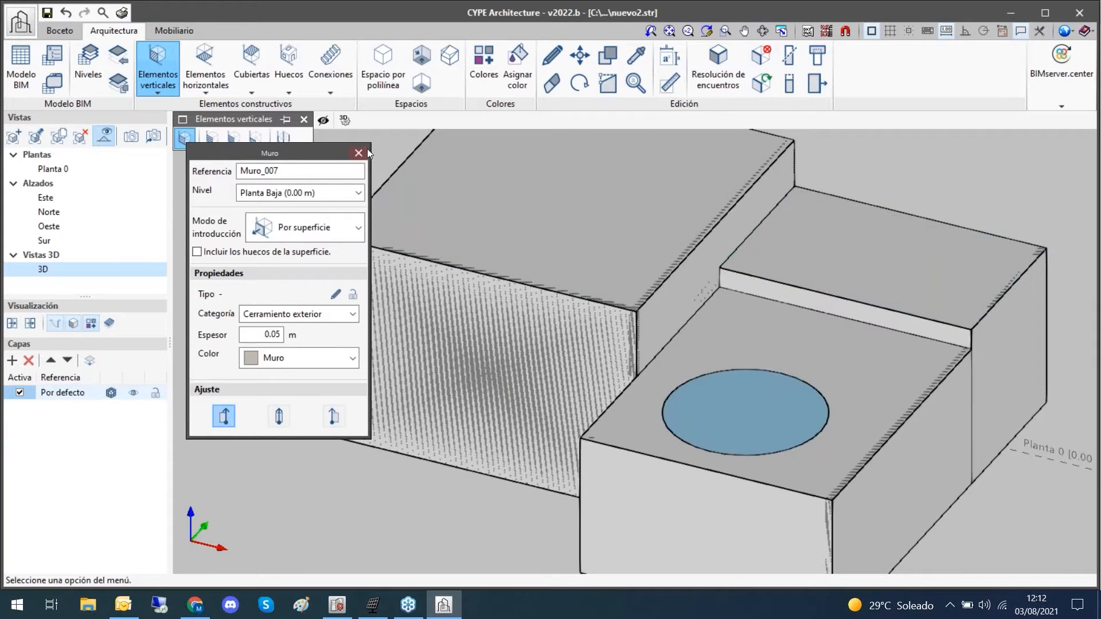
{"action": "left_click", "coordinate": [364, 153]}
- Set up a slab (Forjado) introduced Por superficie, with the third alignment option and a thickness of 0.05 m
{"action": "left_click", "coordinate": [205, 68]}
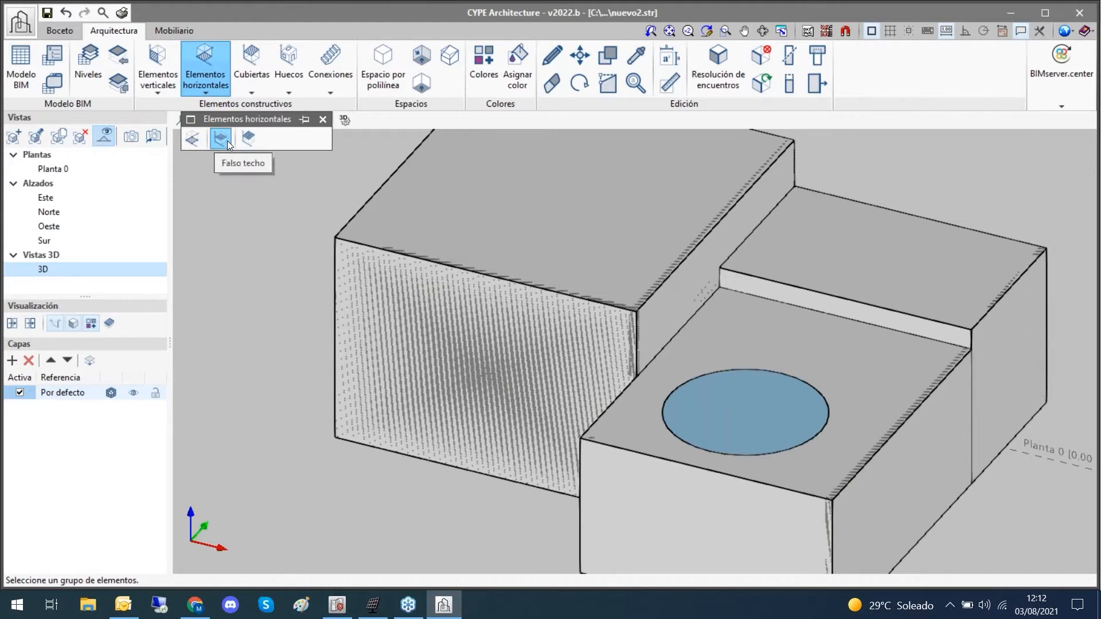
{"action": "left_click", "coordinate": [198, 142]}
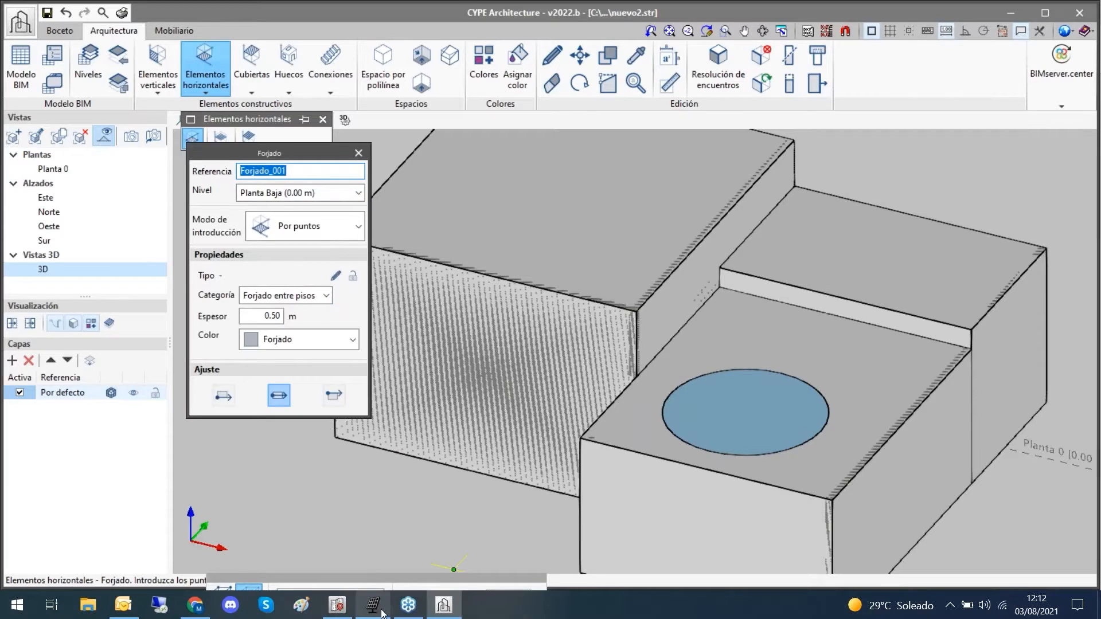
{"action": "scroll", "coordinate": [634, 253], "scroll_direction": "down", "scroll_amount": 4}
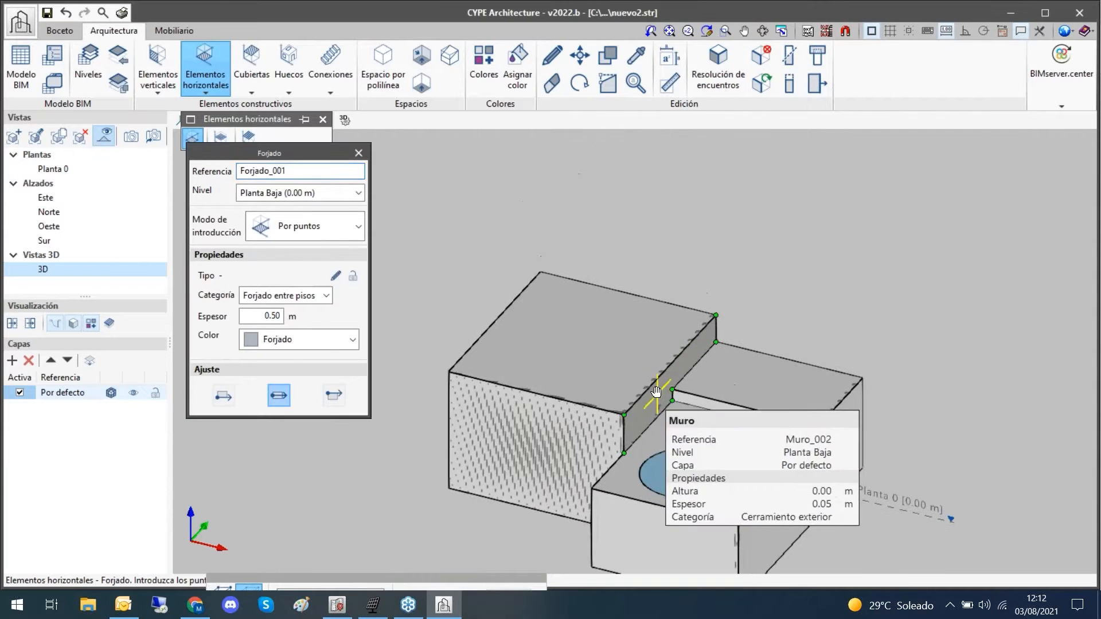
{"action": "left_click", "coordinate": [343, 229]}
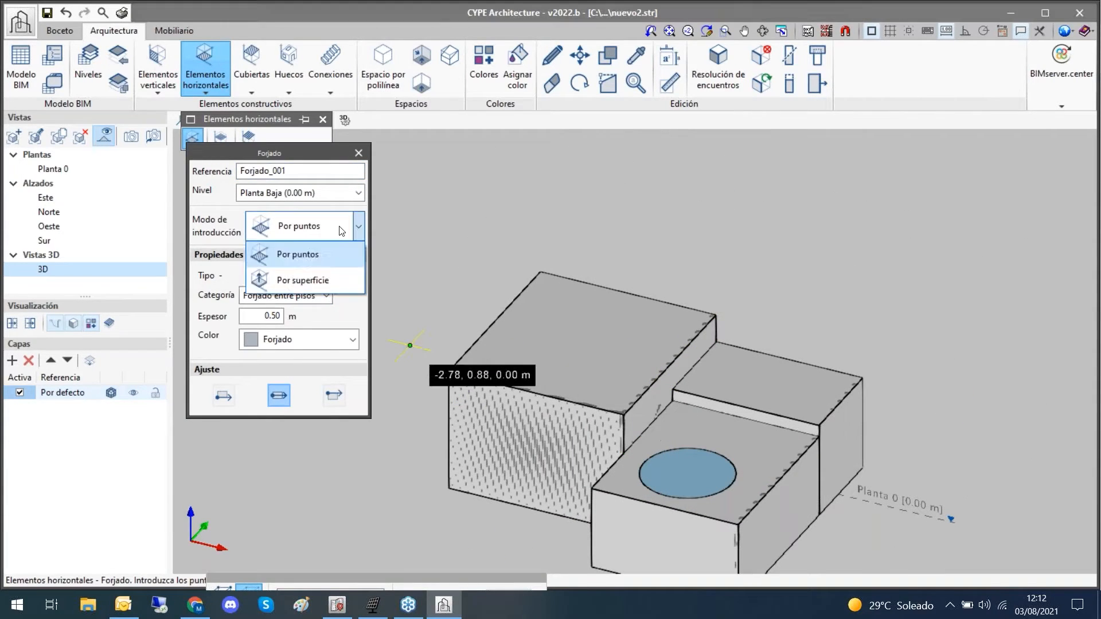
{"action": "left_click", "coordinate": [318, 282]}
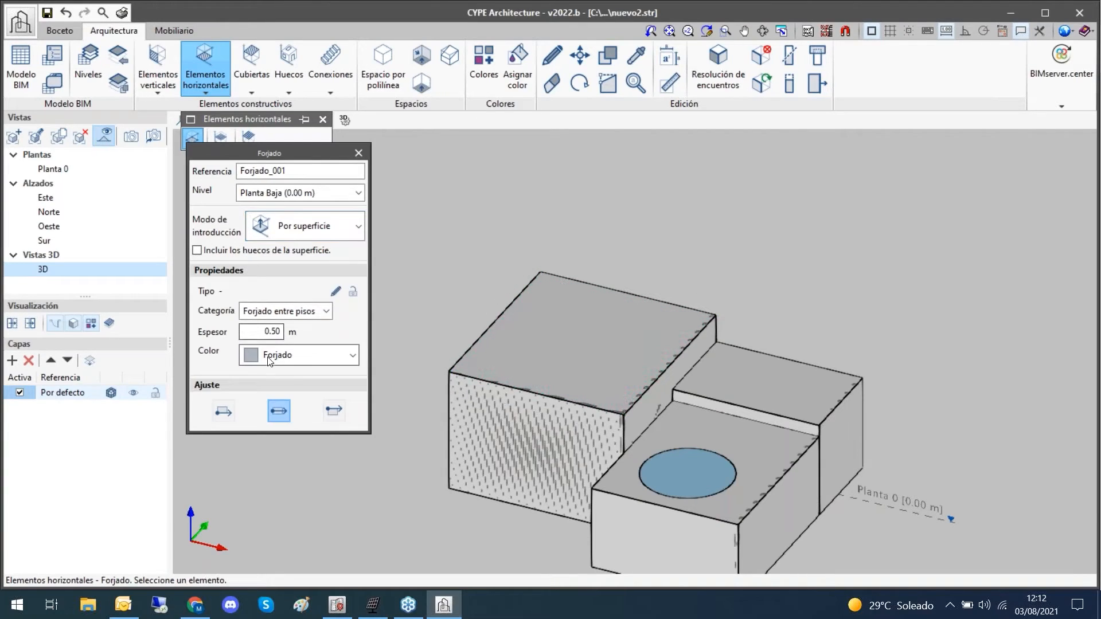
{"action": "left_click", "coordinate": [224, 411]}
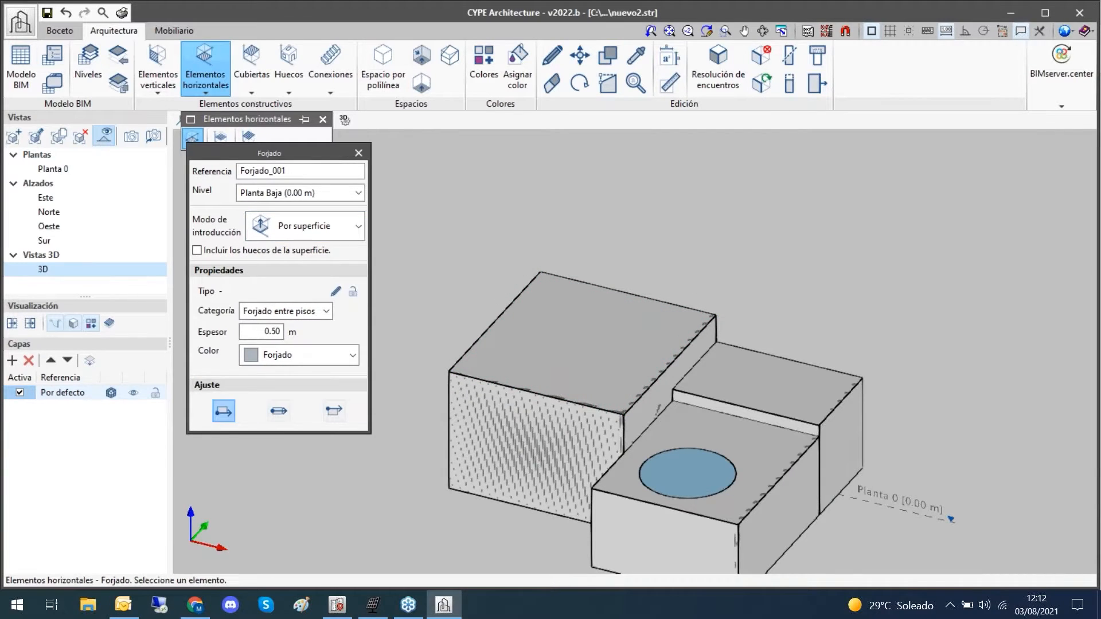
{"action": "left_click", "coordinate": [333, 410]}
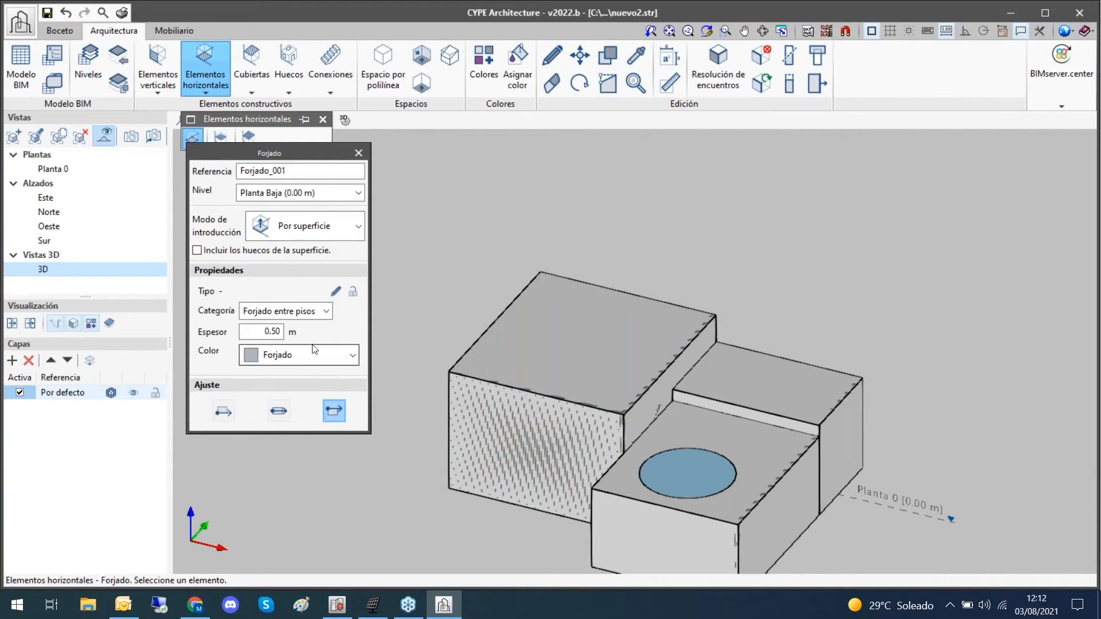
{"action": "left_click", "coordinate": [271, 331]}
{"action": "type", "text": "0"}
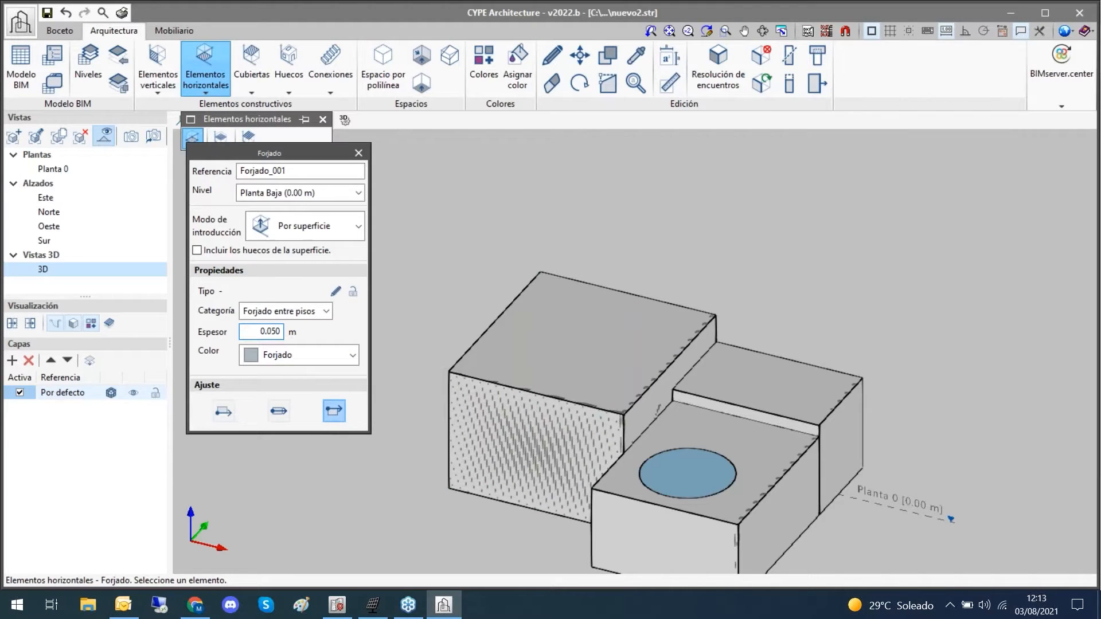
{"action": "key", "text": "Return"}
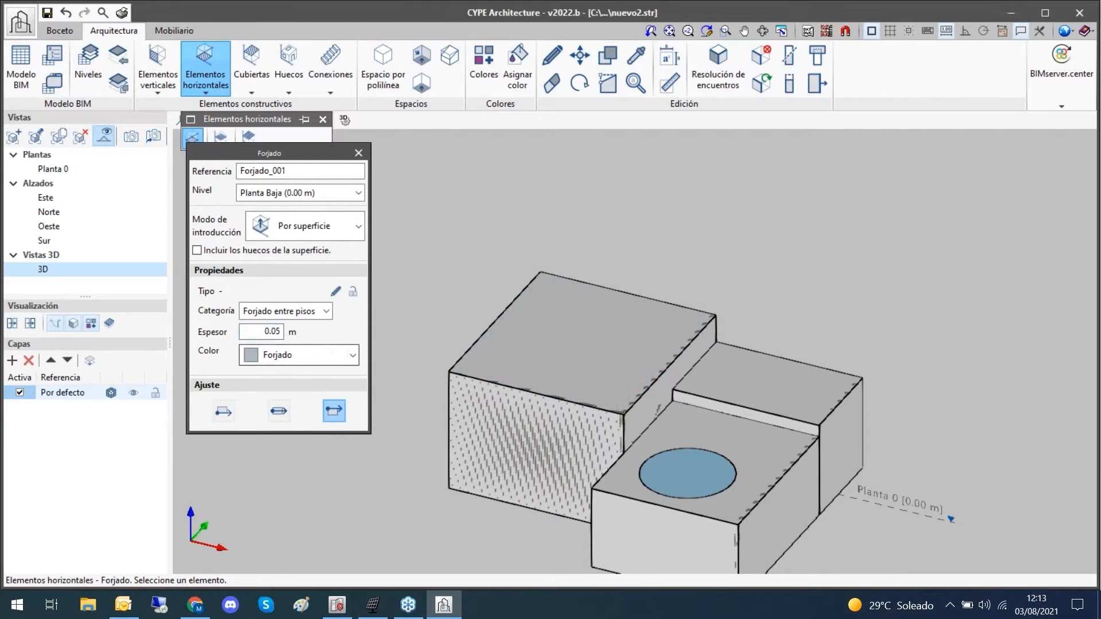
- Place slabs on the top faces of all three volumes and hide the sketch surfaces to view the walls and slabs
{"action": "left_click", "coordinate": [542, 344]}
{"action": "left_click", "coordinate": [761, 452]}
{"action": "left_click", "coordinate": [772, 398]}
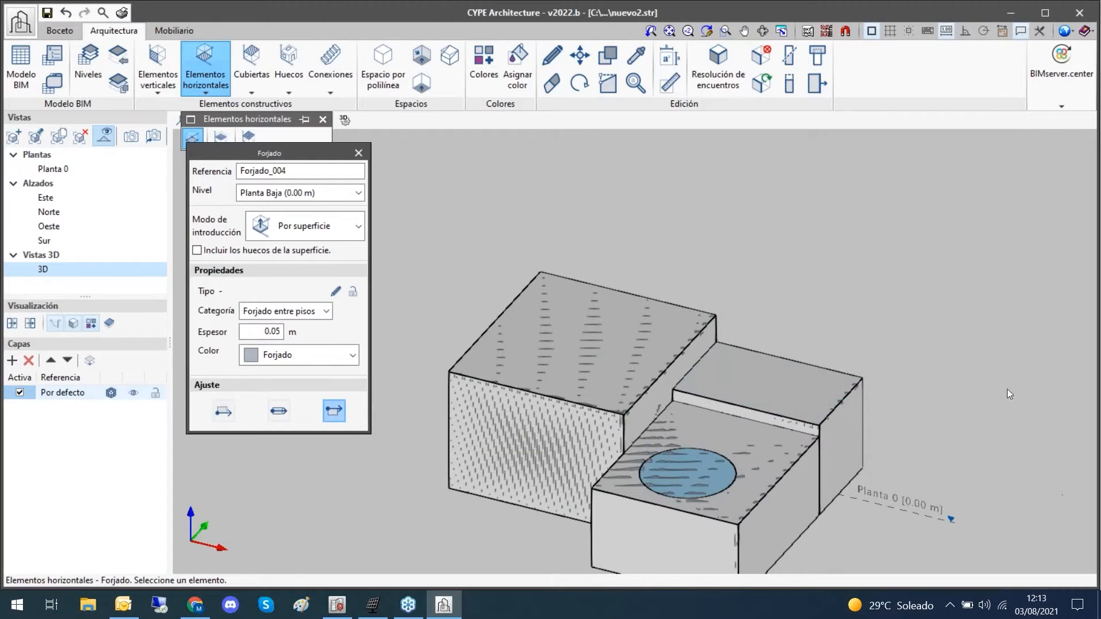
{"action": "key", "text": "Escape"}
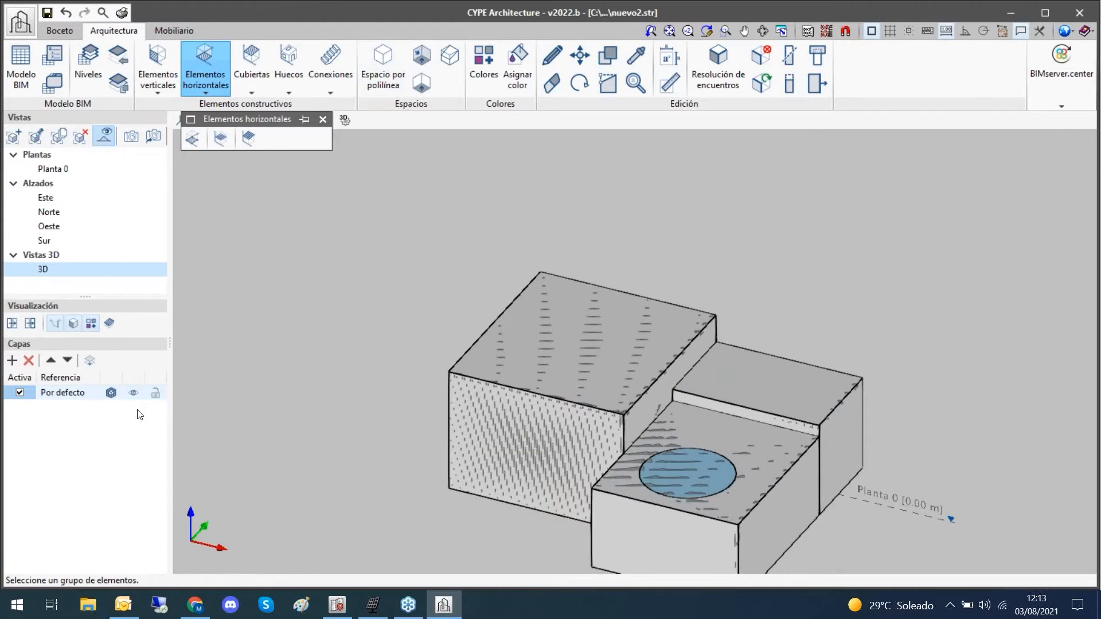
{"action": "left_click", "coordinate": [73, 325]}
{"action": "mouse_move", "coordinate": [536, 450]}
{"action": "middle_mouse_down"}
{"action": "mouse_move", "coordinate": [732, 482]}
{"action": "mouse_move", "coordinate": [539, 437]}
{"action": "mouse_move", "coordinate": [554, 471]}
{"action": "mouse_move", "coordinate": [408, 442]}
{"action": "mouse_move", "coordinate": [631, 459]}
{"action": "mouse_move", "coordinate": [902, 456]}
{"action": "mouse_move", "coordinate": [894, 482]}
{"action": "mouse_move", "coordinate": [885, 457]}
{"action": "middle_mouse_up"}
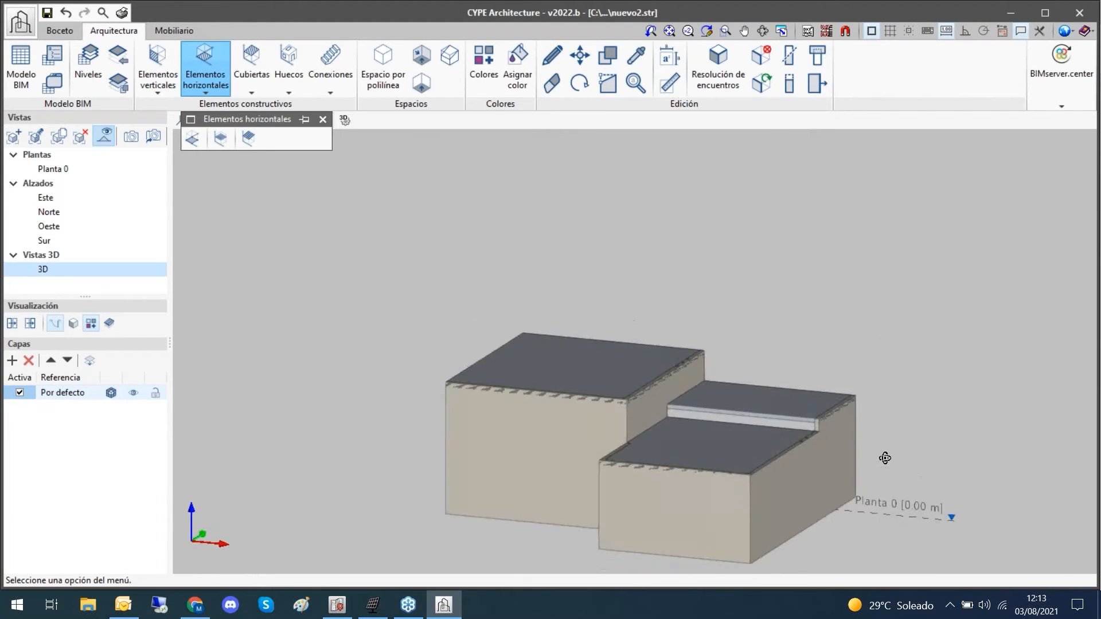
- Open the CITY HALL - Webinar job without saving the current one and view its model in 3D
{"action": "left_click", "coordinate": [20, 22]}
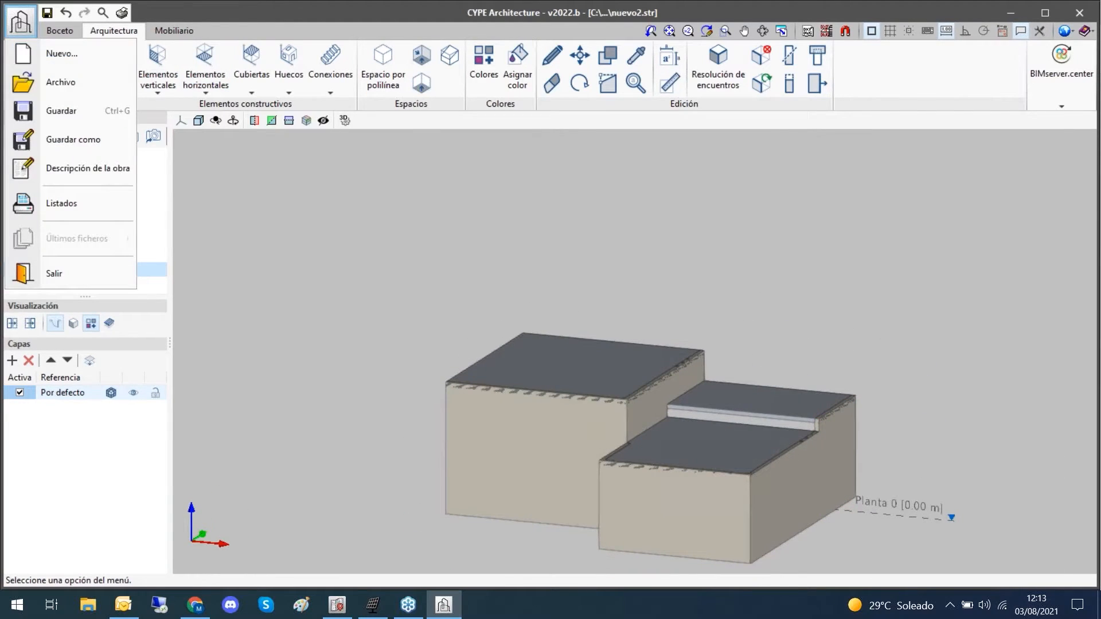
{"action": "left_click", "coordinate": [83, 76]}
{"action": "left_click", "coordinate": [550, 337]}
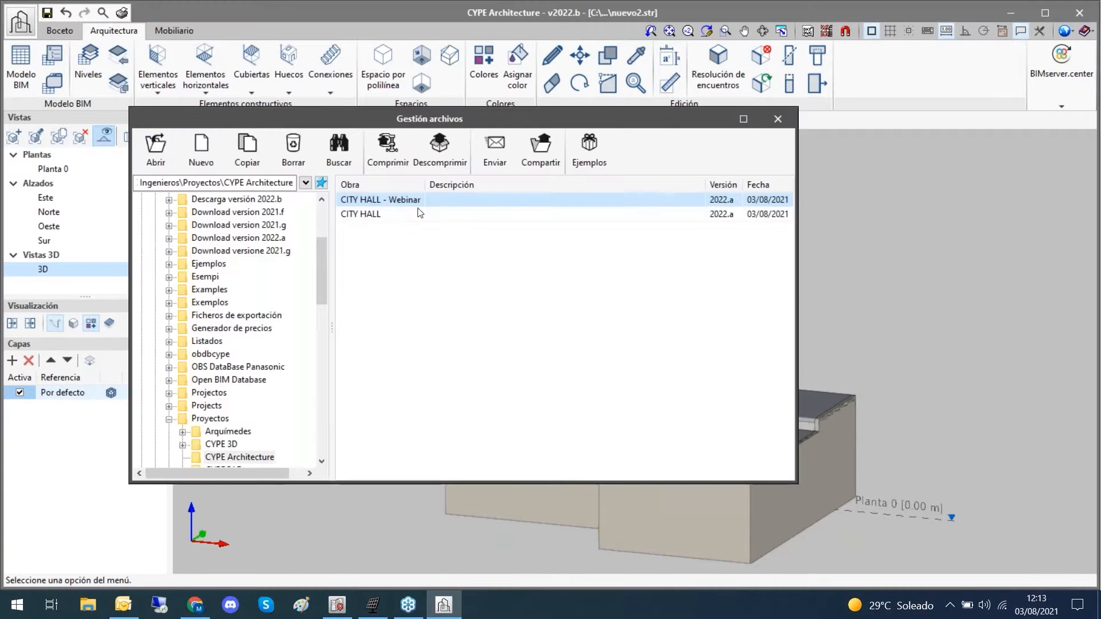
{"action": "double_click", "coordinate": [363, 205]}
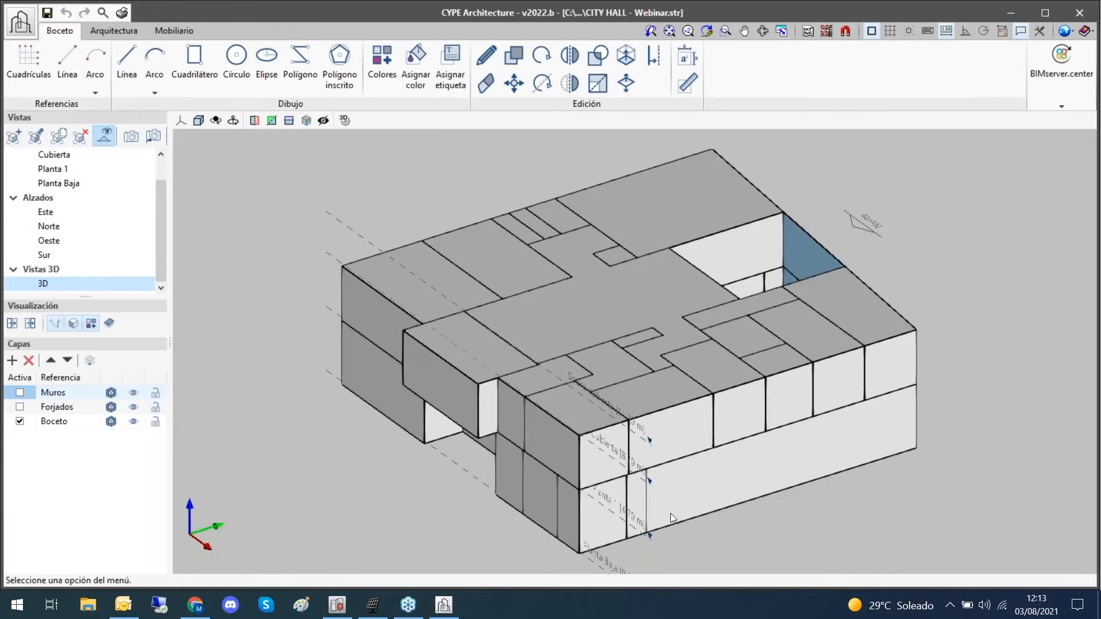
{"action": "middle_click_drag", "start_coordinate": [725, 513], "coordinate": [696, 515]}
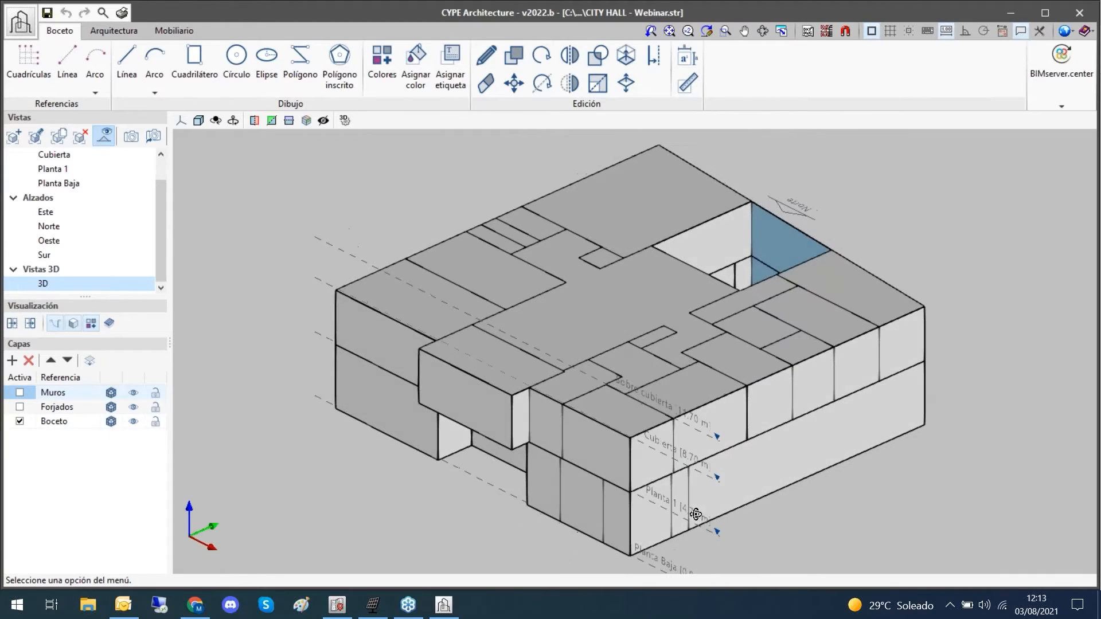
- Open the CITY HALL job without saving the current one and view its finished building model in 3D
{"action": "left_click", "coordinate": [27, 31]}
{"action": "left_click", "coordinate": [46, 50]}
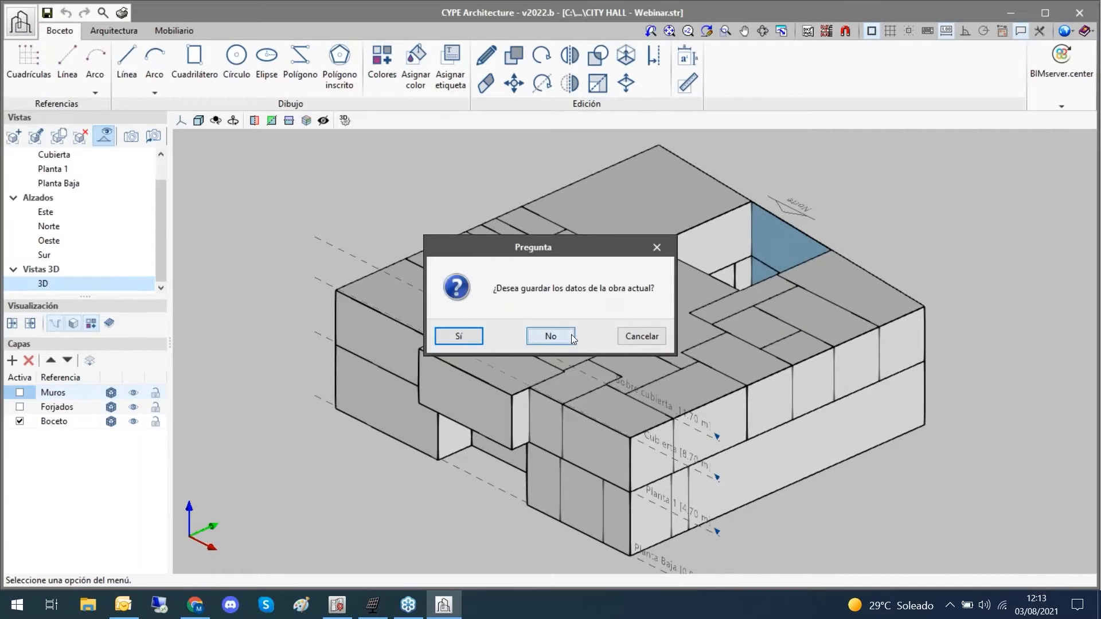
{"action": "left_click", "coordinate": [550, 336]}
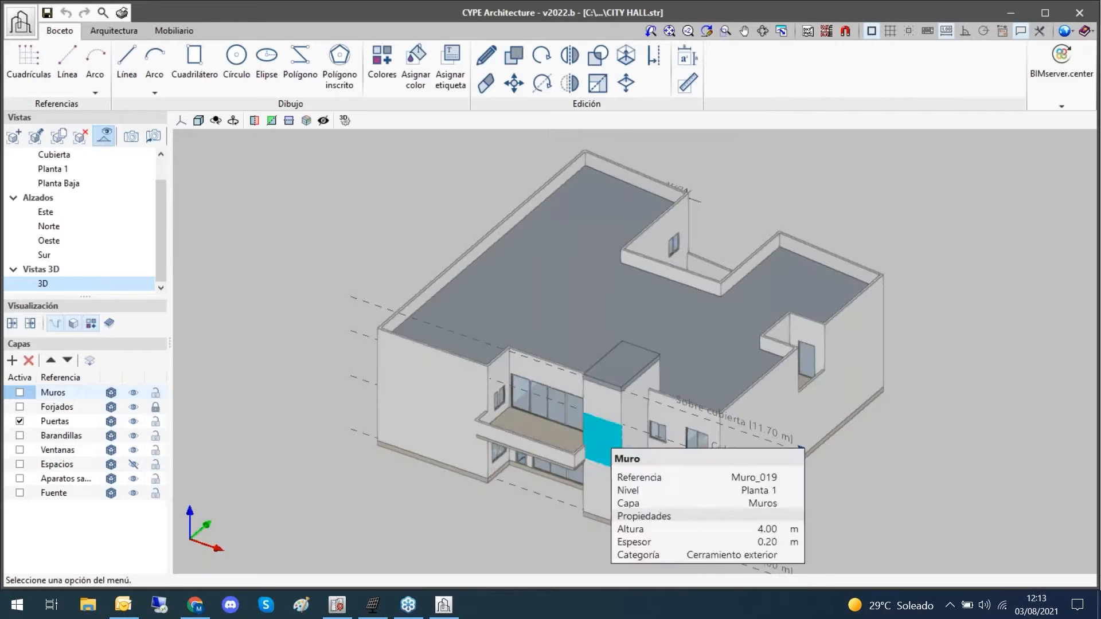
{"action": "middle_click_drag", "start_coordinate": [793, 532], "coordinate": [761, 520], "text": "shift"}
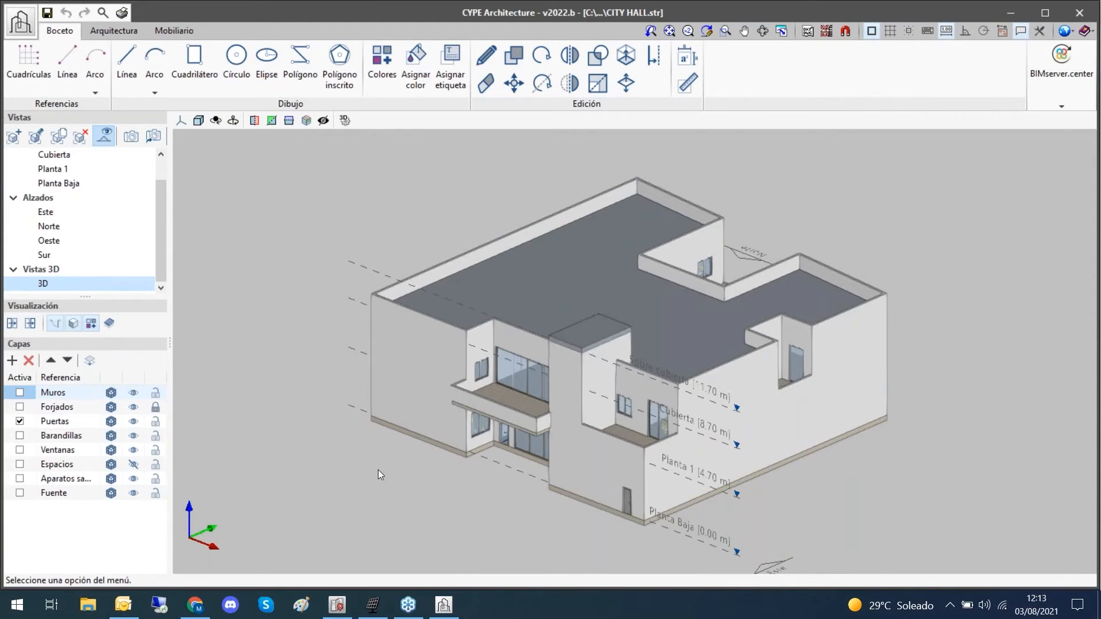
- Look up the Open BIM Site entry among the new applications in the BIMserver.center Store
{"action": "left_click", "coordinate": [337, 605]}
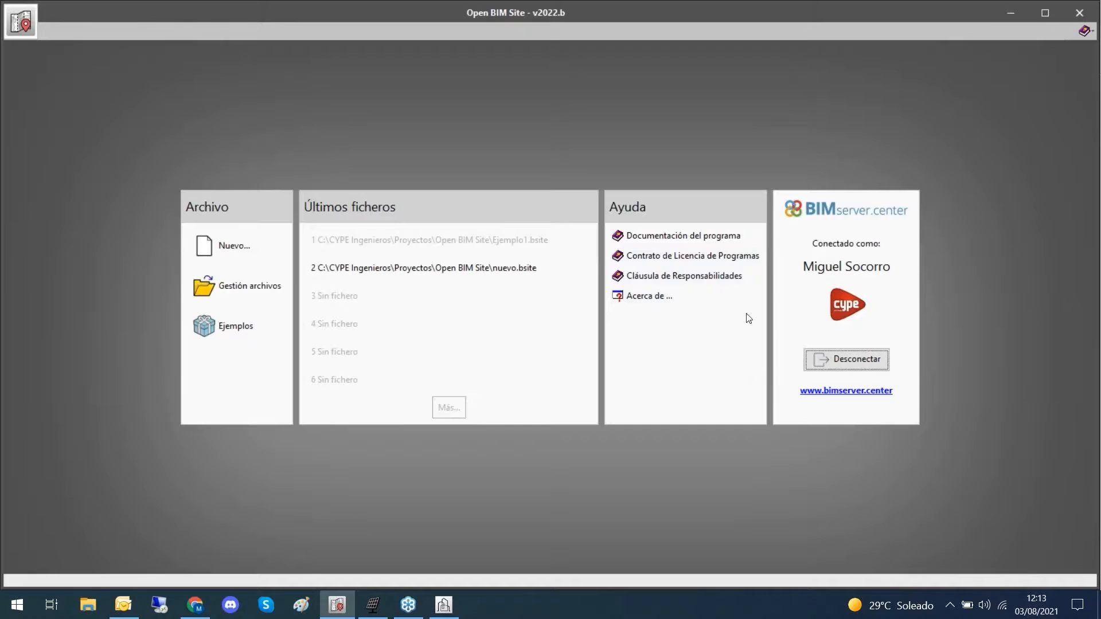
{"action": "left_click", "coordinate": [195, 605]}
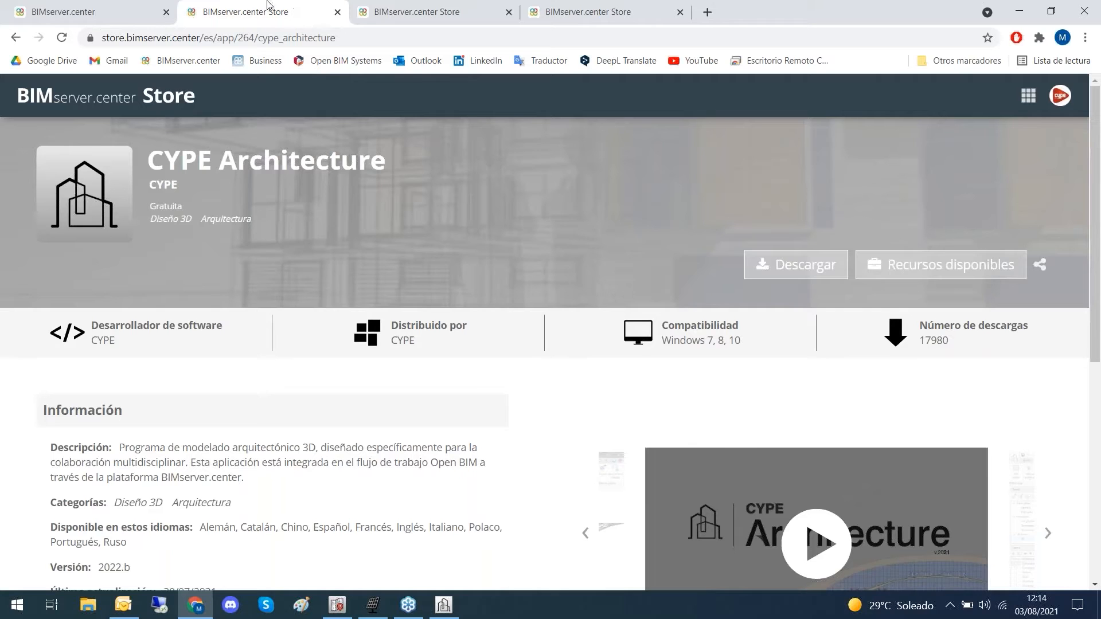
{"action": "left_click", "coordinate": [10, 38]}
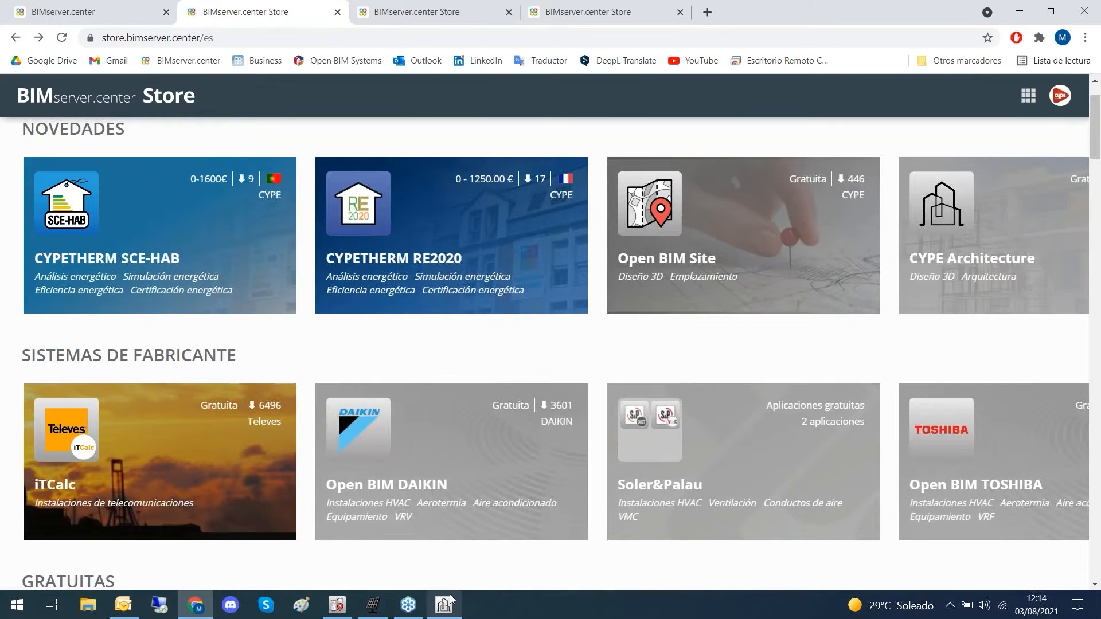
- Switch to Open BIM Site and create a new job with the file name nuevo1
{"action": "left_click", "coordinate": [343, 604]}
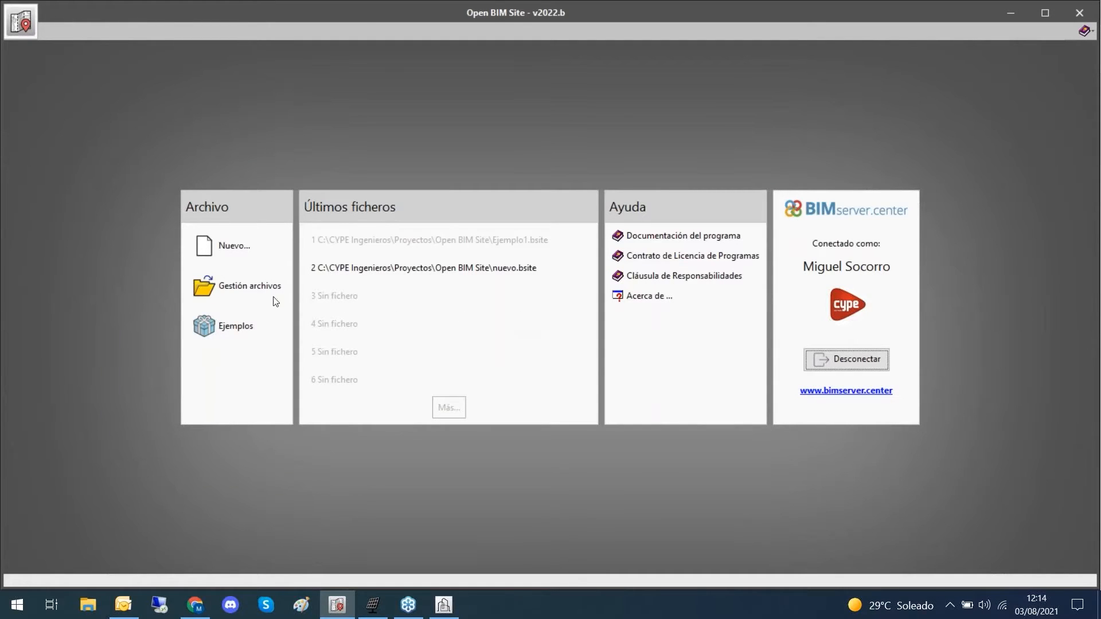
{"action": "left_click", "coordinate": [263, 252]}
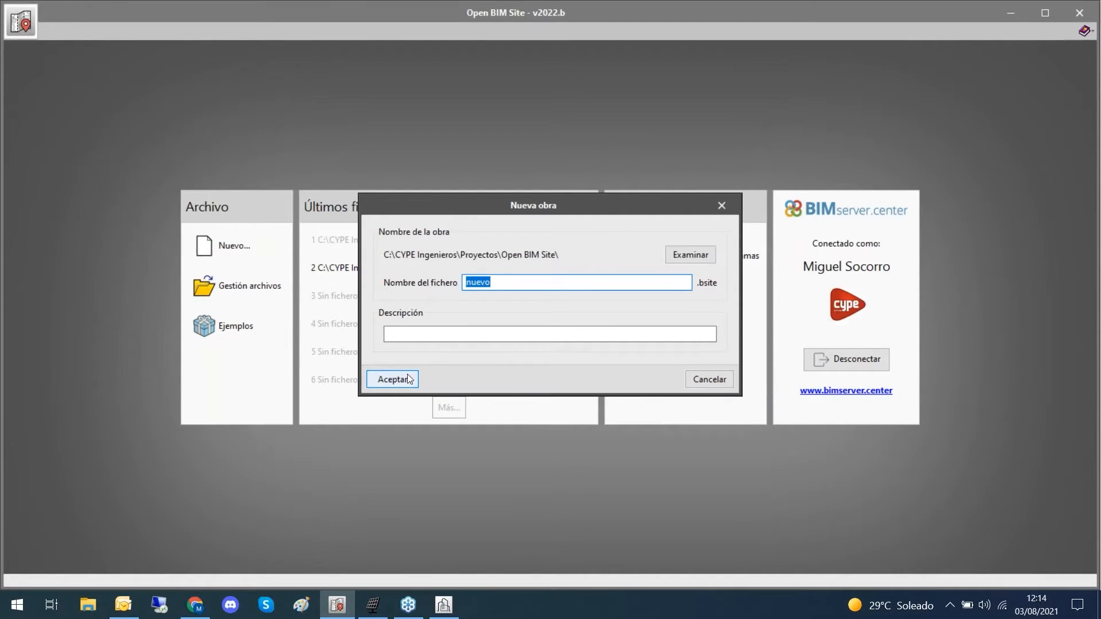
{"action": "key", "text": "End"}
{"action": "type", "text": "1"}
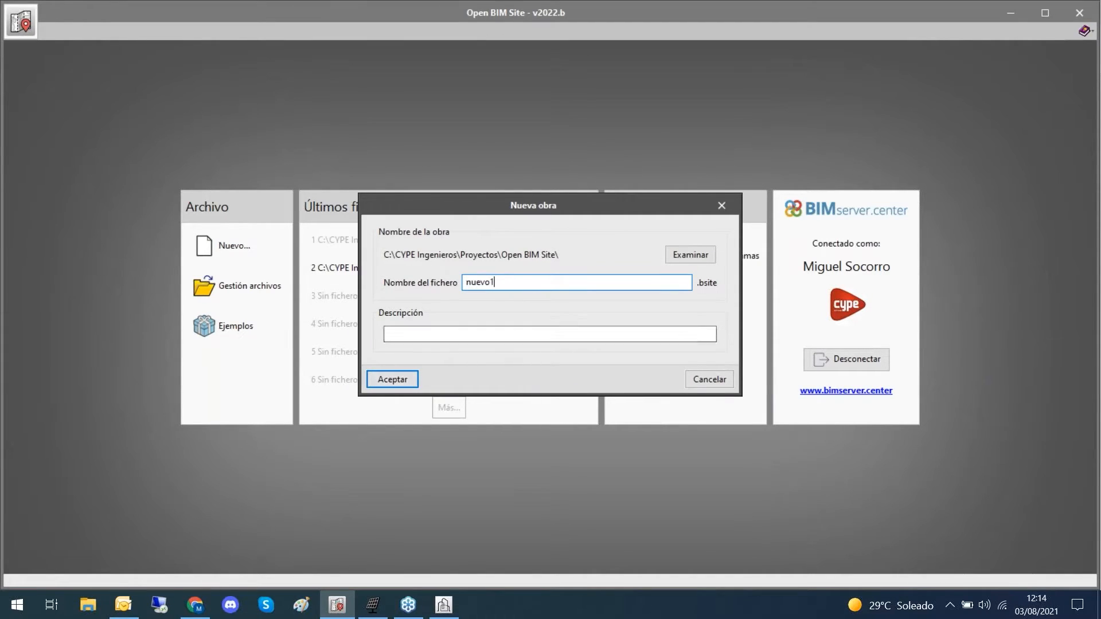
{"action": "left_click", "coordinate": [402, 384]}
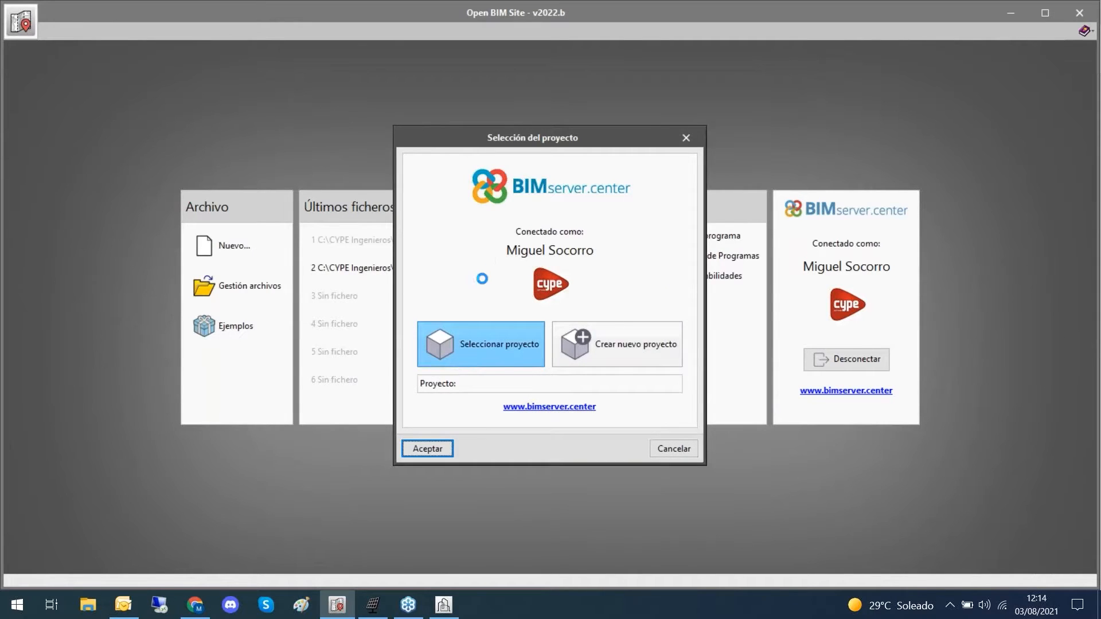
- Link the new job to the BIMserver.center project vacio and accept the BIM model import with no files included
{"action": "left_click", "coordinate": [479, 282]}
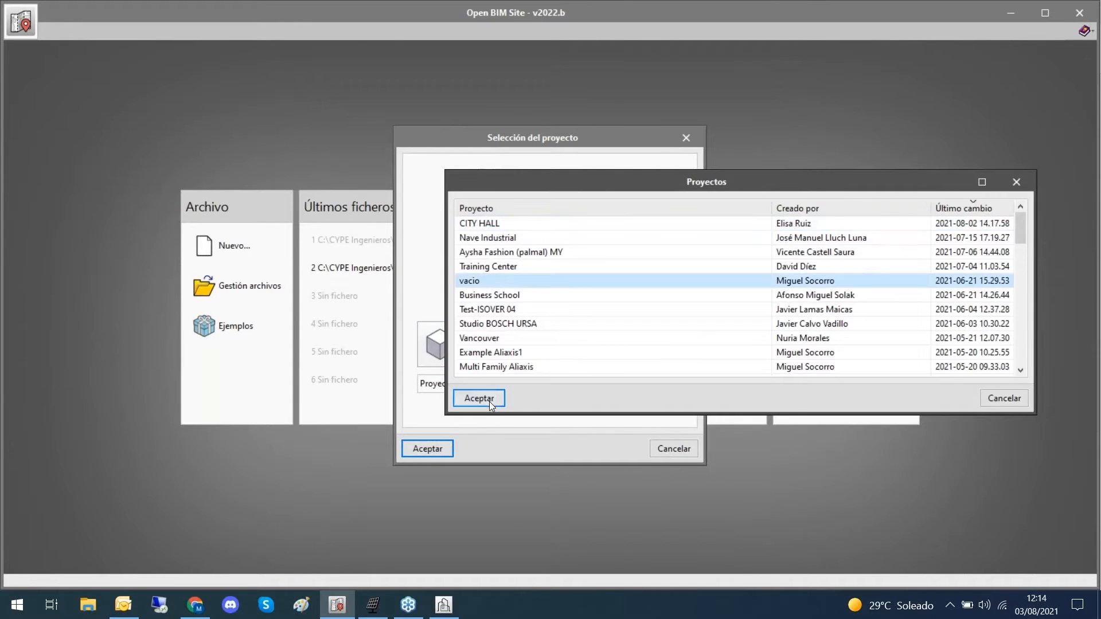
{"action": "left_click", "coordinate": [489, 401]}
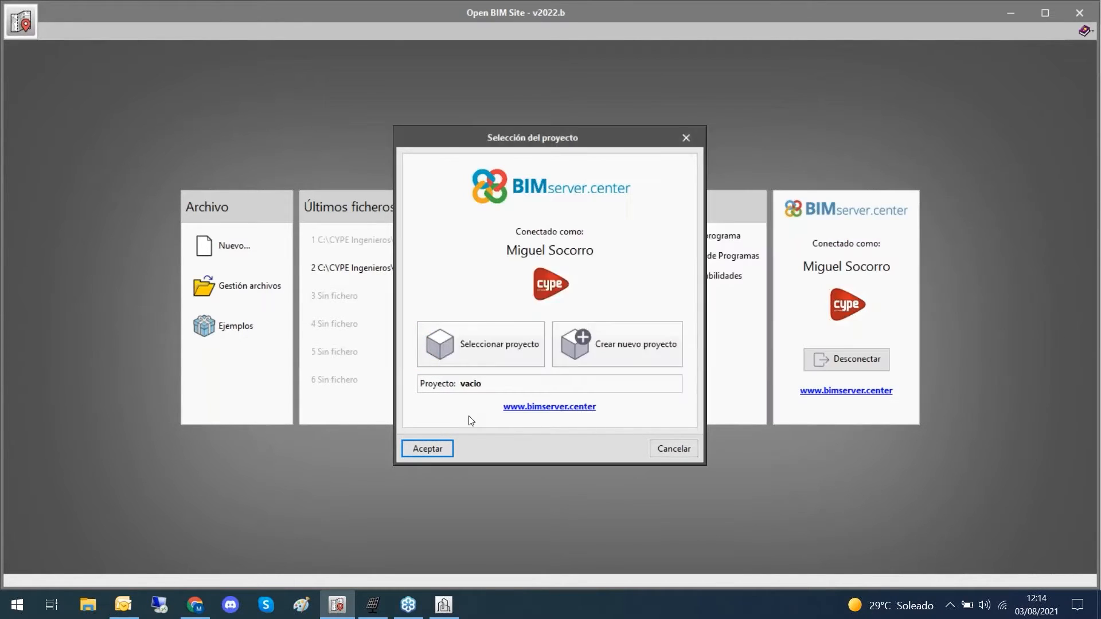
{"action": "left_click", "coordinate": [448, 450]}
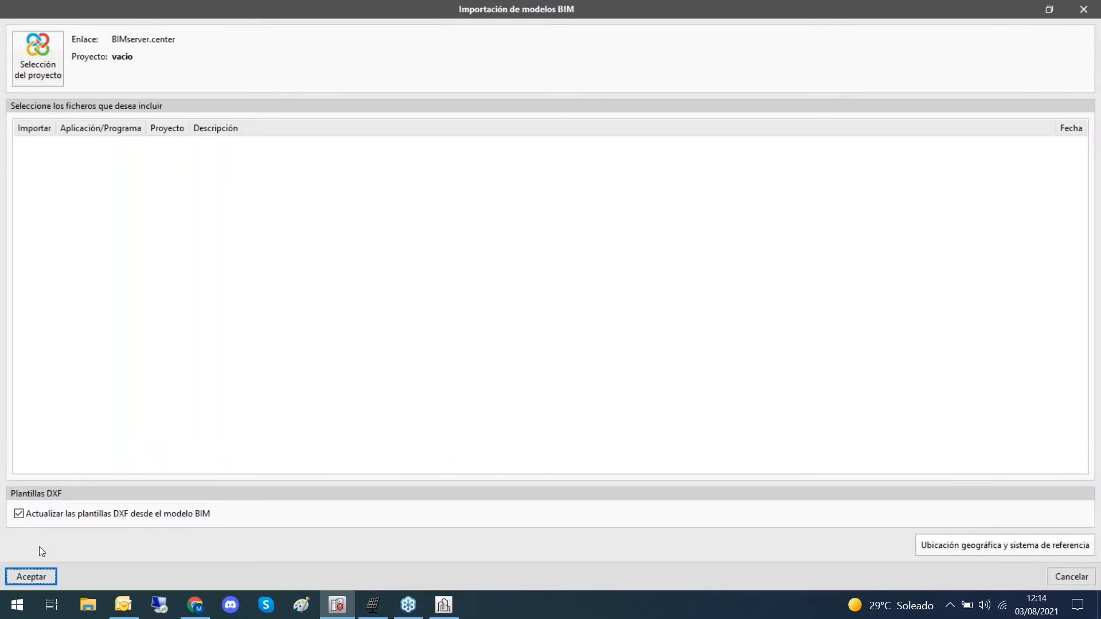
{"action": "left_click", "coordinate": [32, 577]}
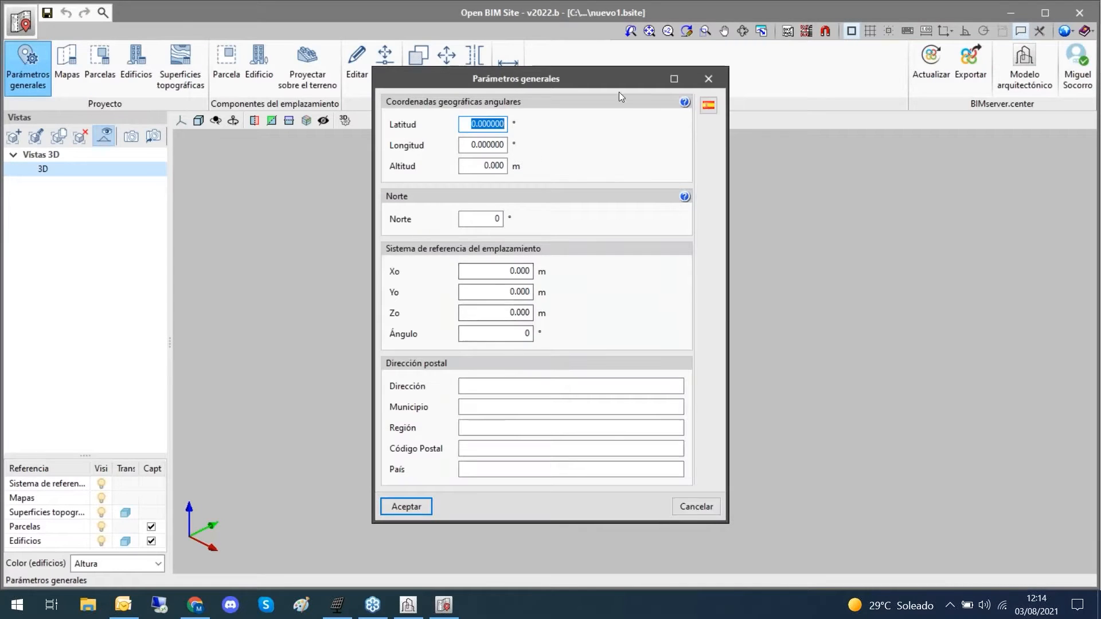
- Set the Spanish cadastre search to Calle/Número with province ALACANT and municipality ALICANTE/ALACANT
{"action": "left_click", "coordinate": [709, 106]}
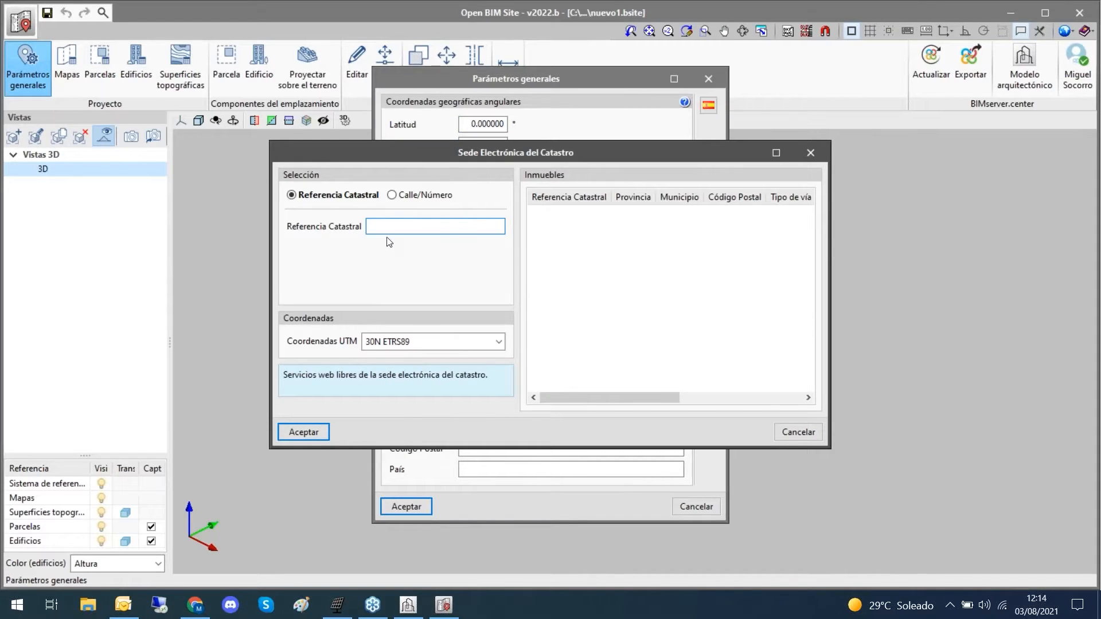
{"action": "left_click", "coordinate": [407, 198]}
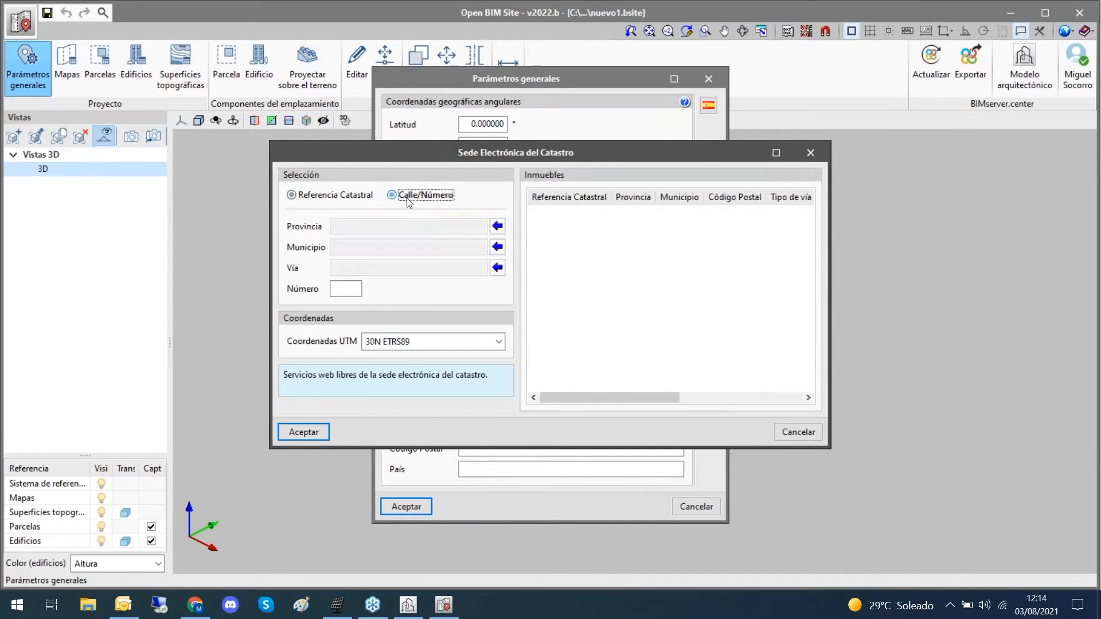
{"action": "left_click", "coordinate": [497, 228]}
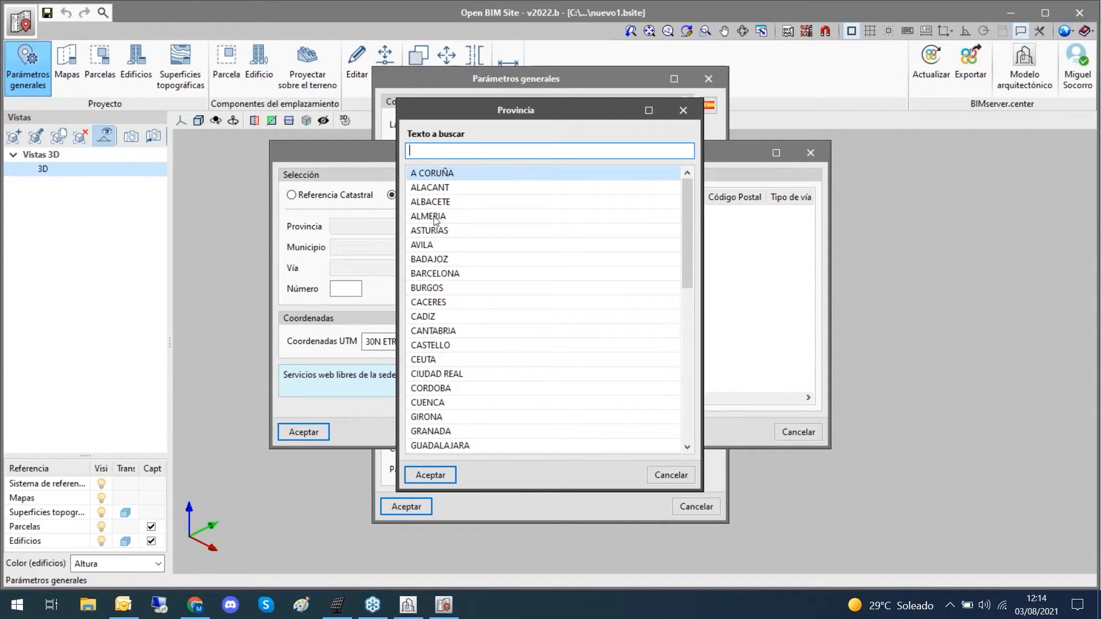
{"action": "left_click", "coordinate": [457, 190]}
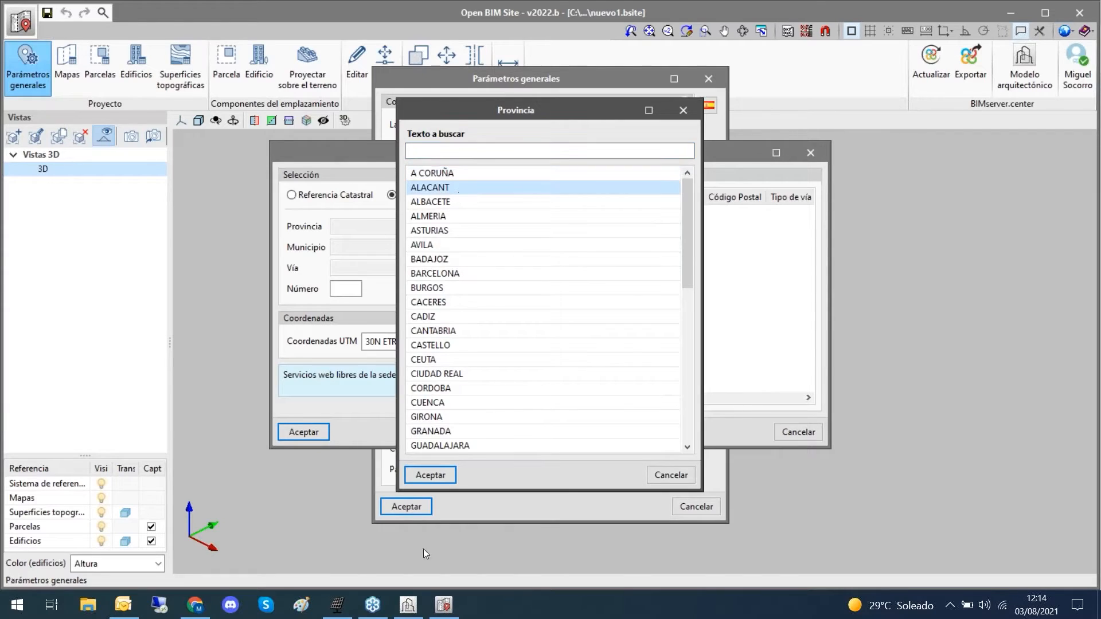
{"action": "left_click", "coordinate": [431, 474]}
{"action": "left_click", "coordinate": [497, 248]}
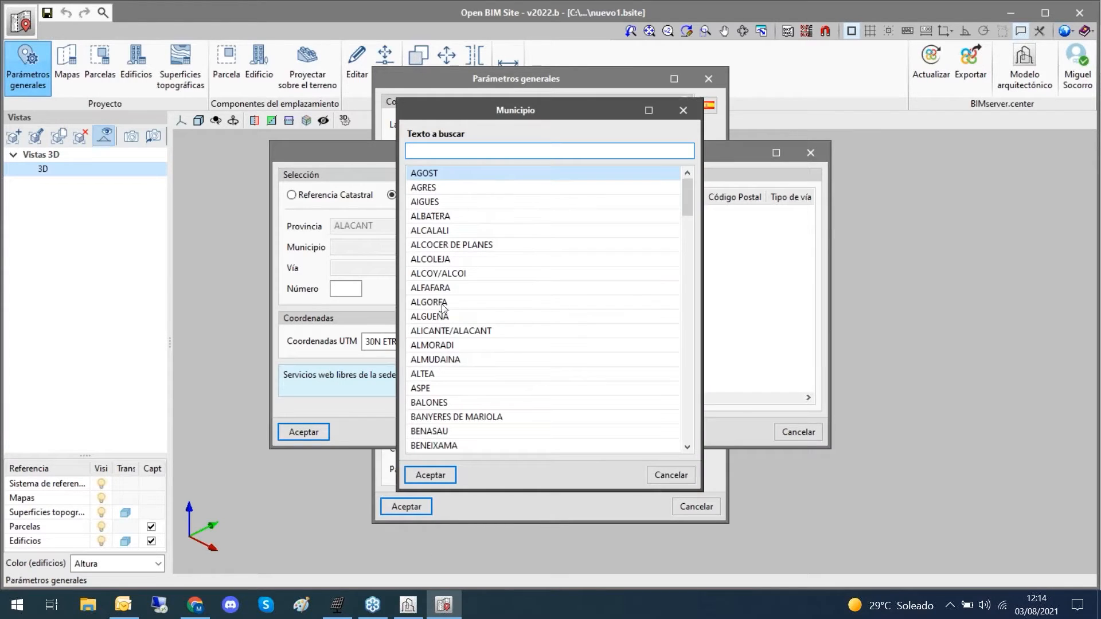
{"action": "left_click", "coordinate": [465, 331]}
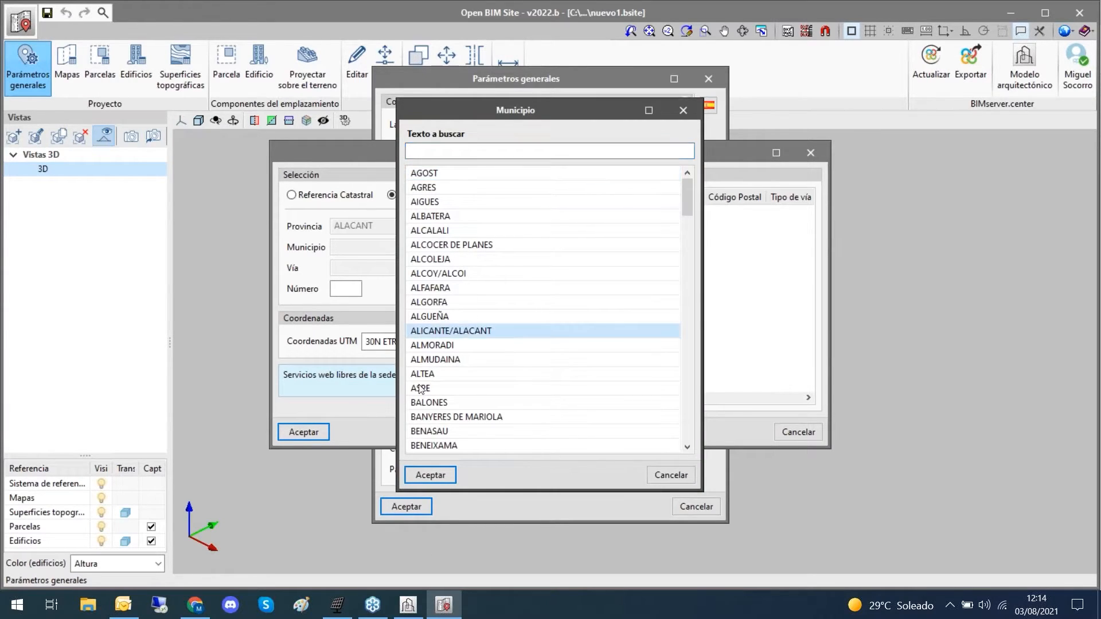
{"action": "left_click", "coordinate": [409, 473]}
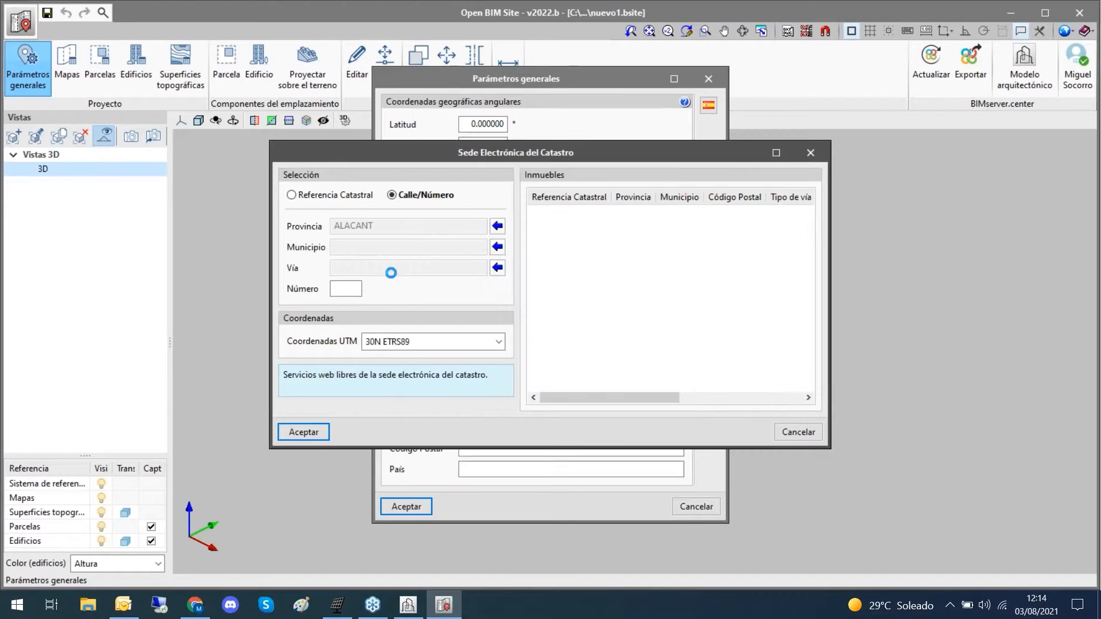
- Find and enter the site's street and building number in the cadastre search, and accept the general parameters it fills in
{"action": "left_click", "coordinate": [498, 268]}
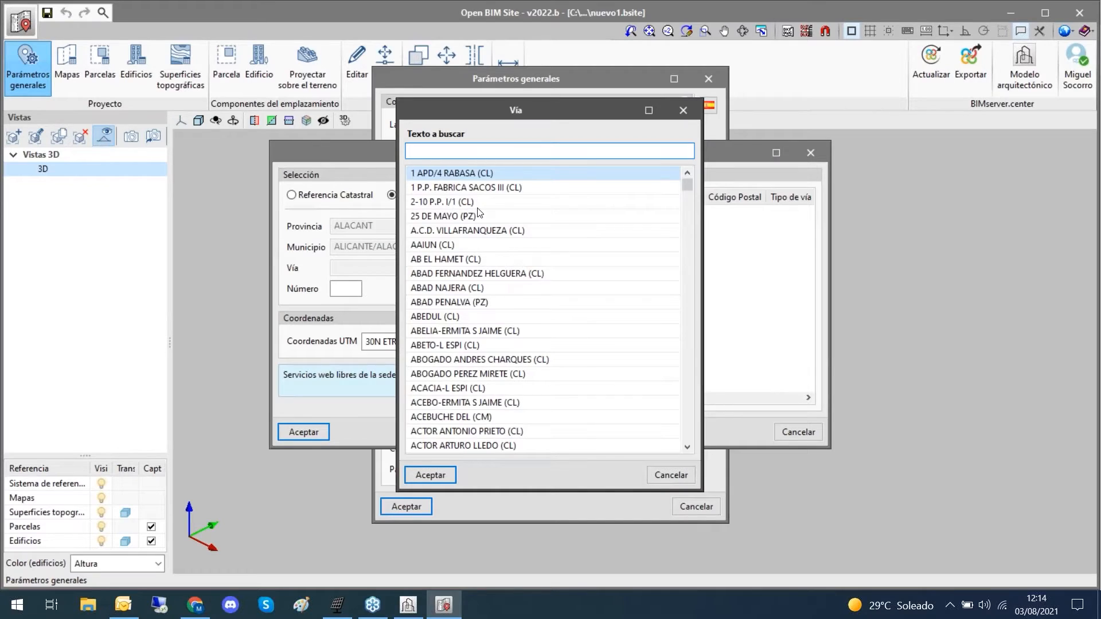
{"action": "type", "text": "eu"}
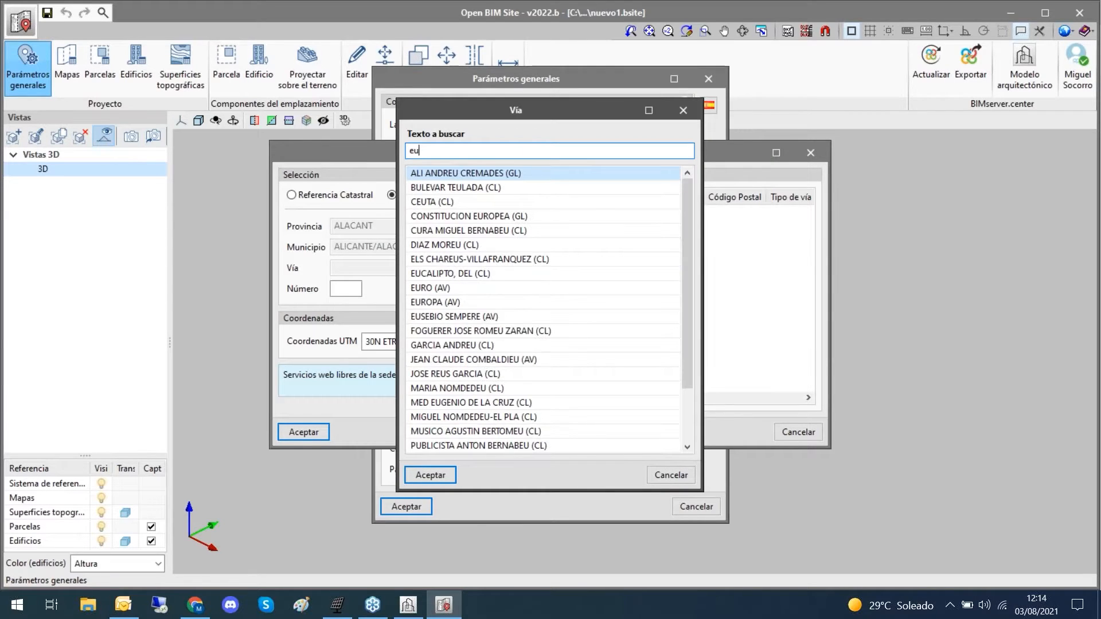
{"action": "type", "text": "se"}
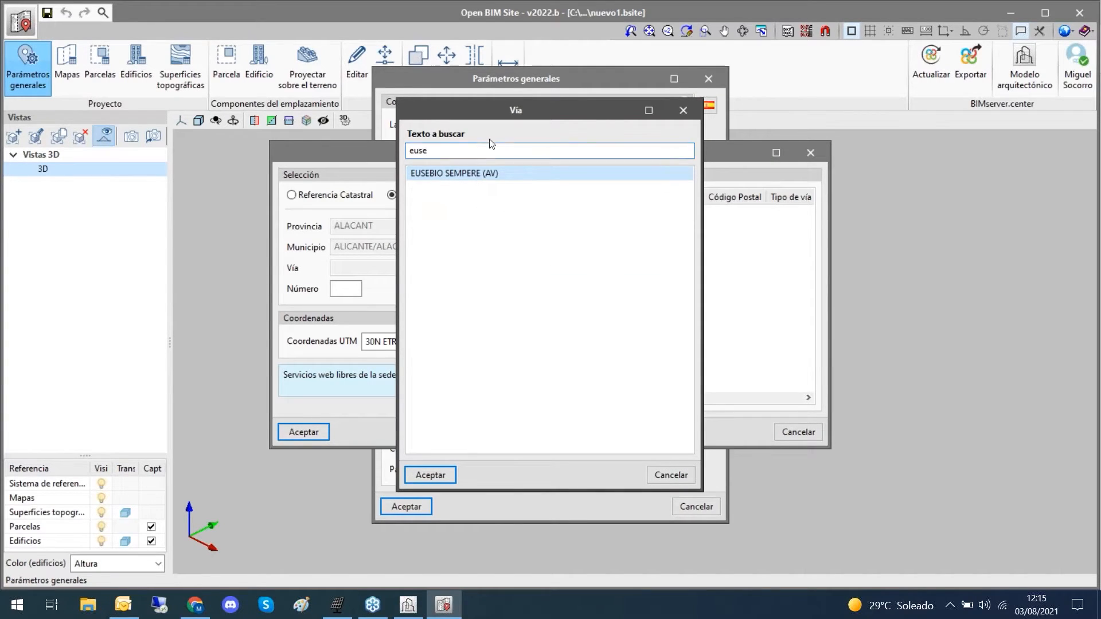
{"action": "left_click", "coordinate": [441, 475]}
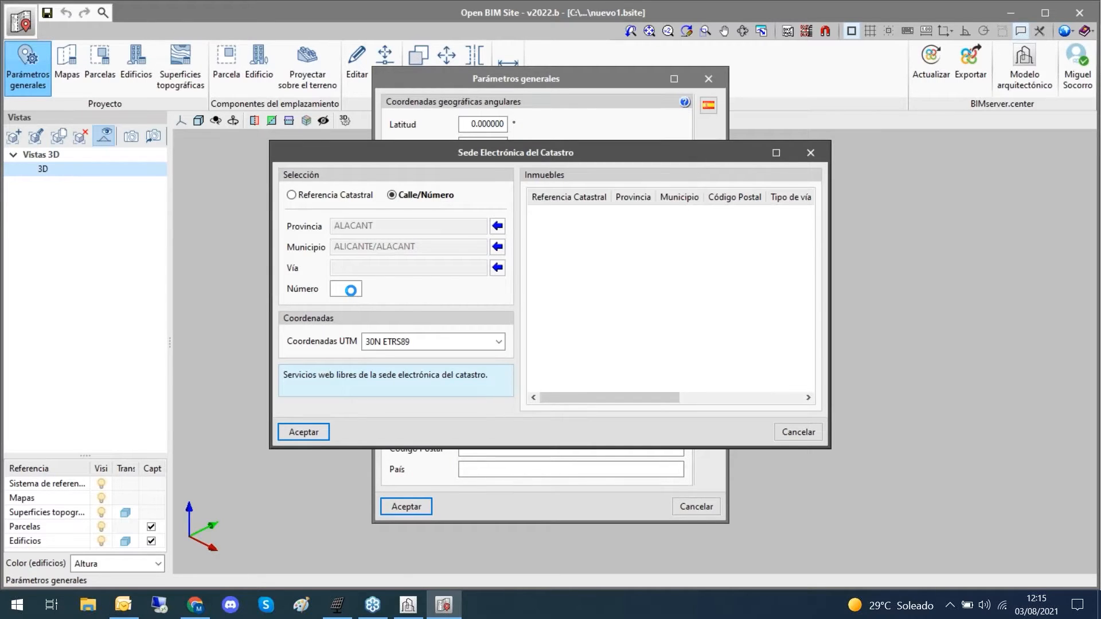
{"action": "type", "text": "5"}
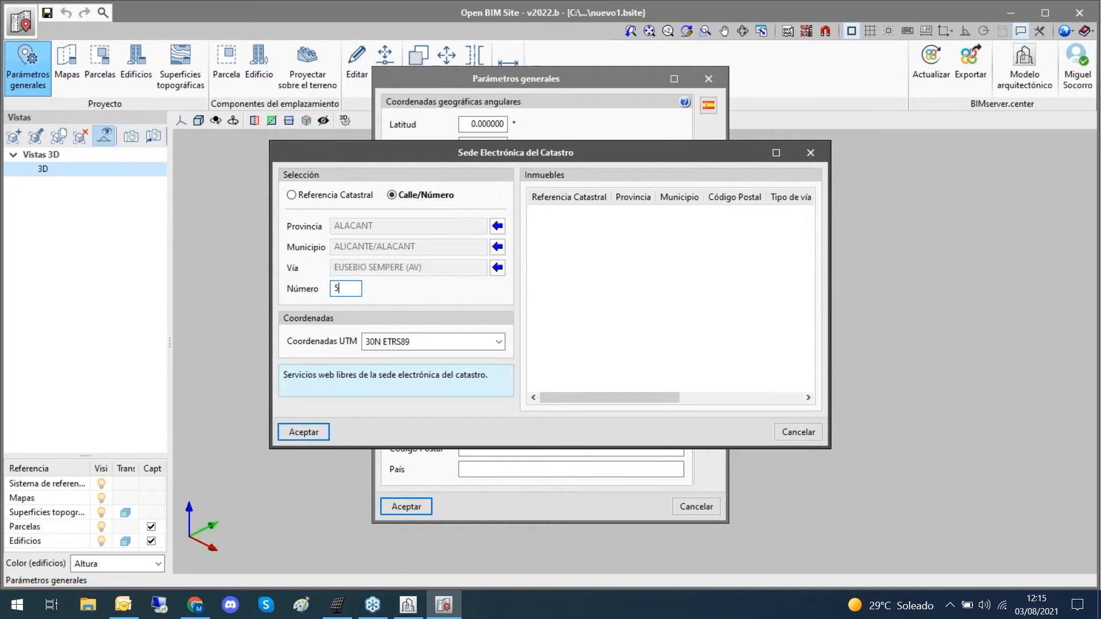
{"action": "left_click", "coordinate": [315, 429]}
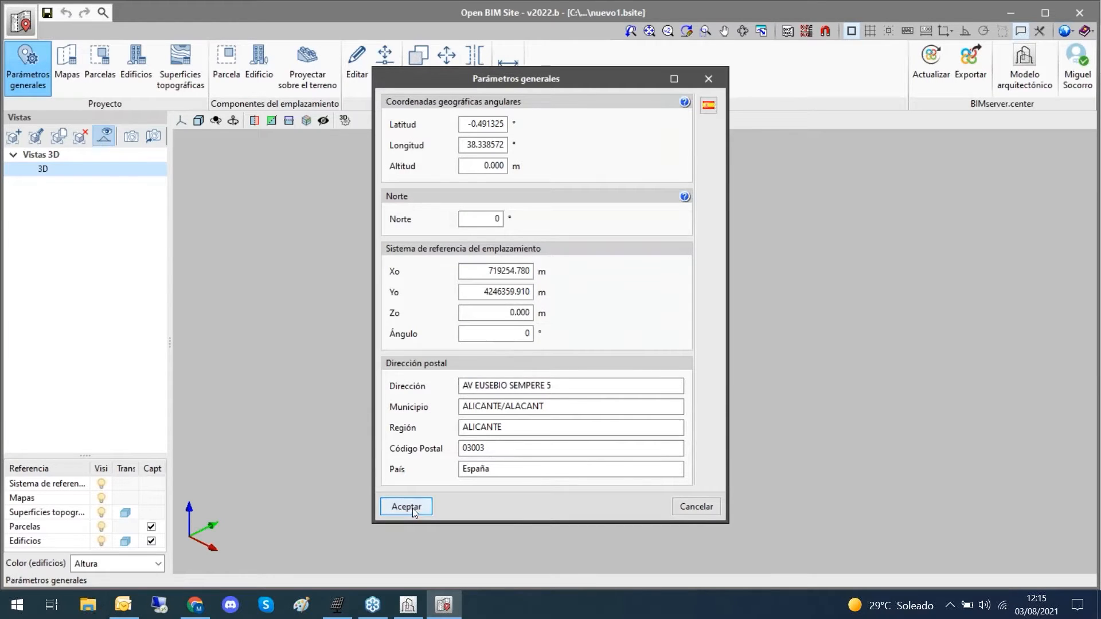
{"action": "left_click", "coordinate": [411, 508]}
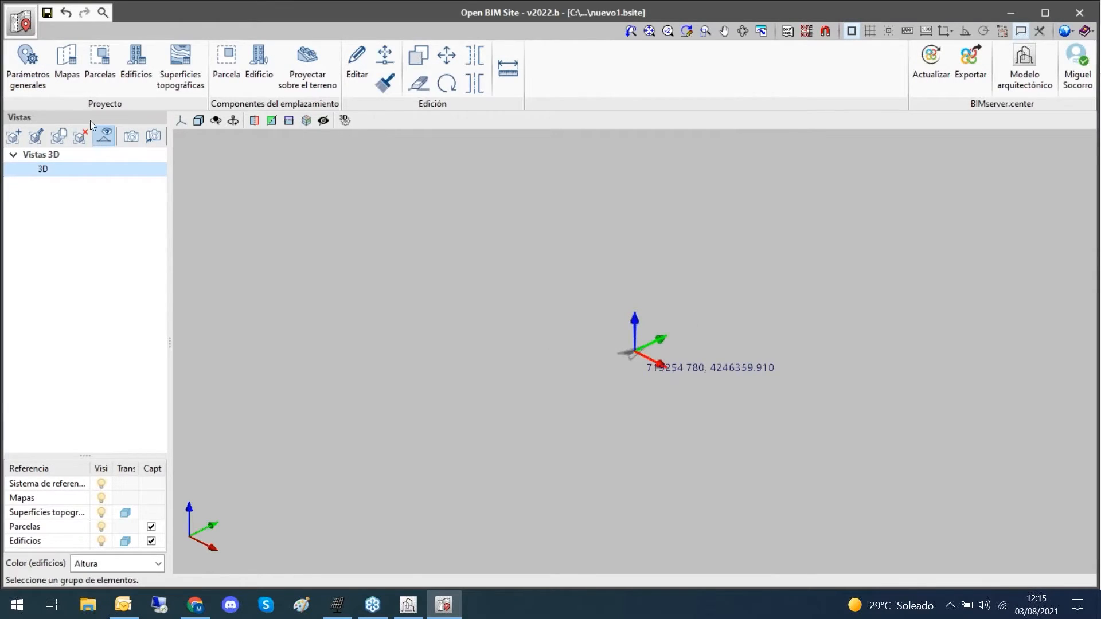
- Add a topographic surface from the Servicio de Cobertura Web (WCS) with the proposed settings, reference it as 1 and view the terrain
{"action": "left_click", "coordinate": [180, 69]}
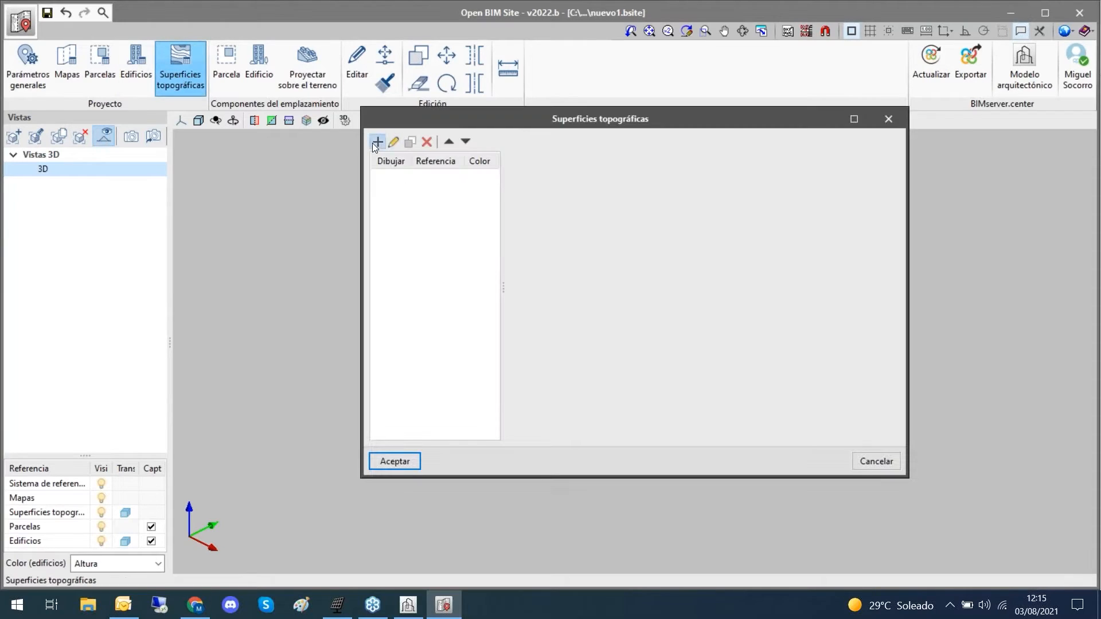
{"action": "left_click", "coordinate": [377, 142]}
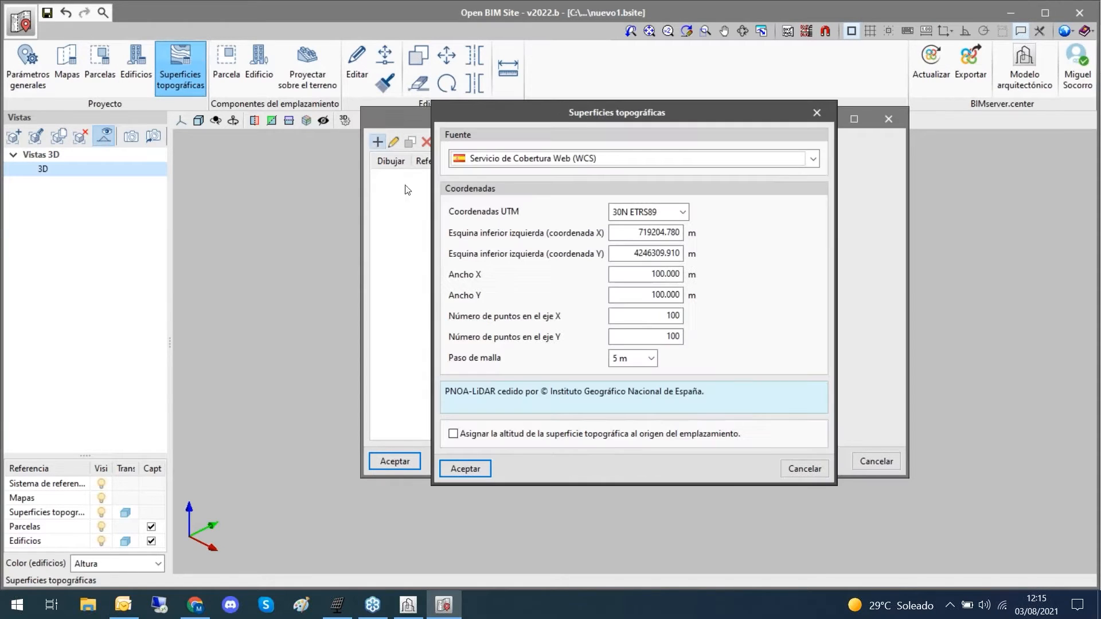
{"action": "left_click", "coordinate": [478, 473]}
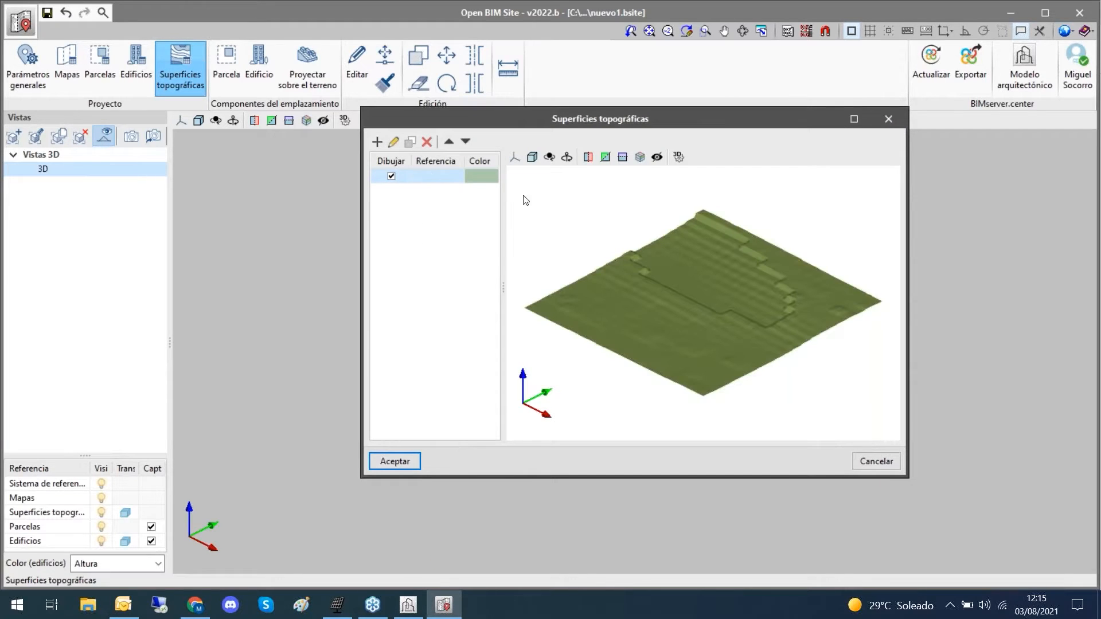
{"action": "left_click", "coordinate": [442, 178]}
{"action": "type", "text": "1"}
{"action": "left_click", "coordinate": [406, 463]}
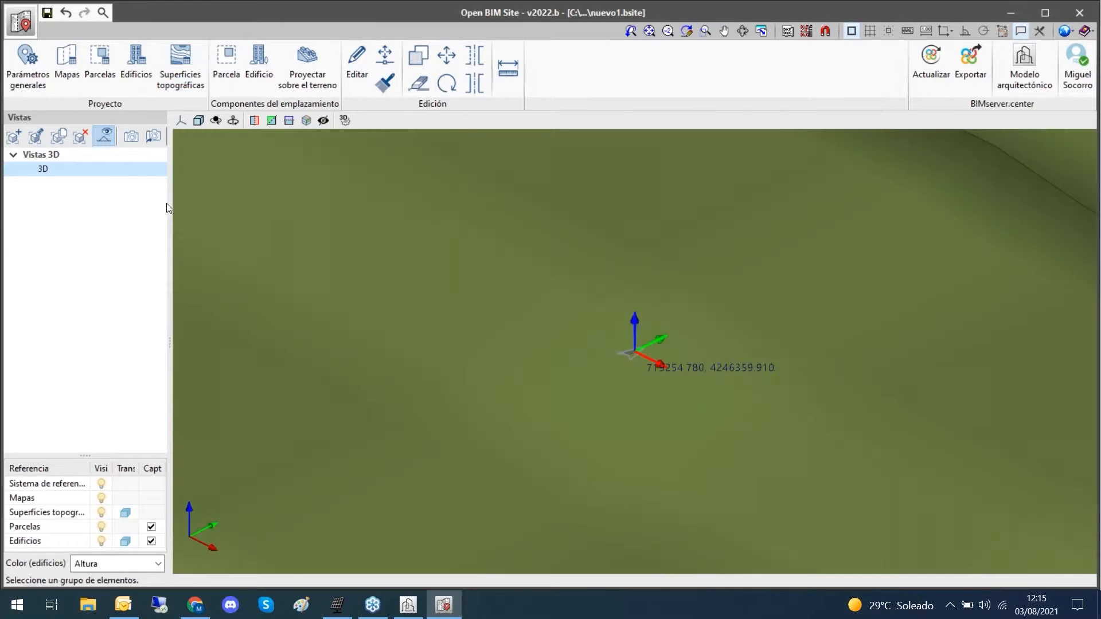
{"action": "scroll", "coordinate": [335, 246], "scroll_direction": "down", "scroll_amount": 5}
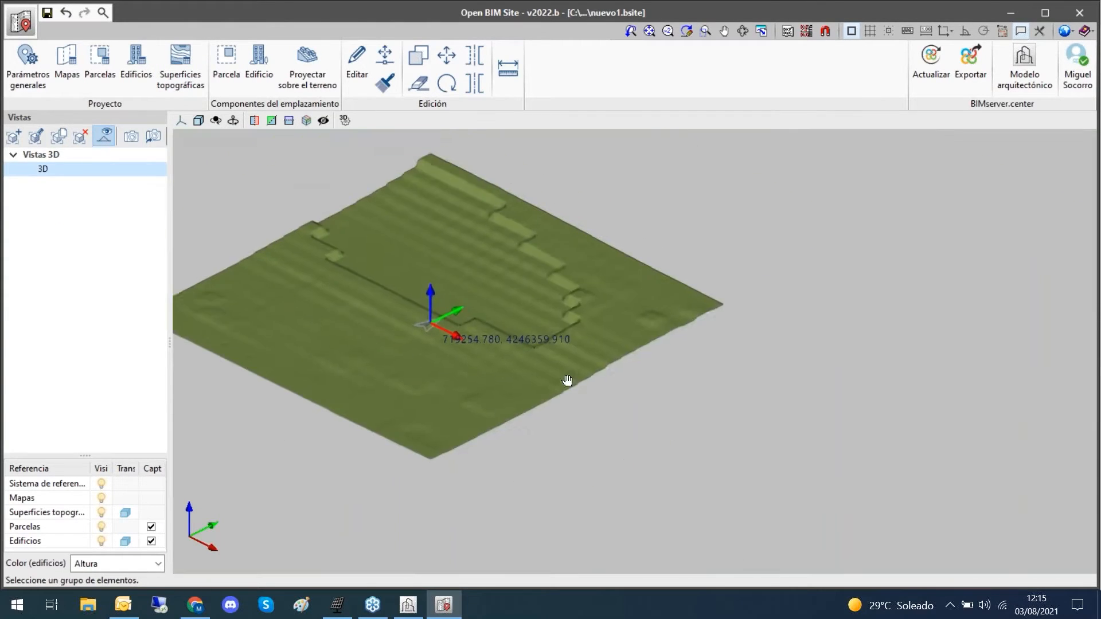
{"action": "middle_click_drag", "start_coordinate": [566, 380], "coordinate": [667, 424]}
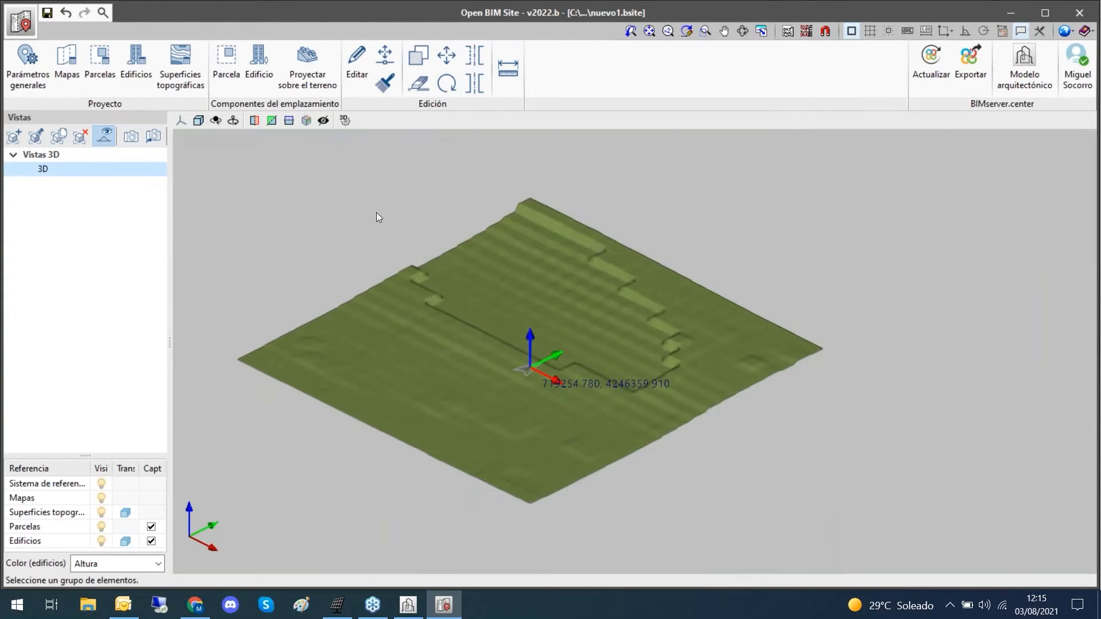
- Add a Dirección General del Catastro map with all information layers, importing both parcels and buildings
{"action": "left_click", "coordinate": [61, 67]}
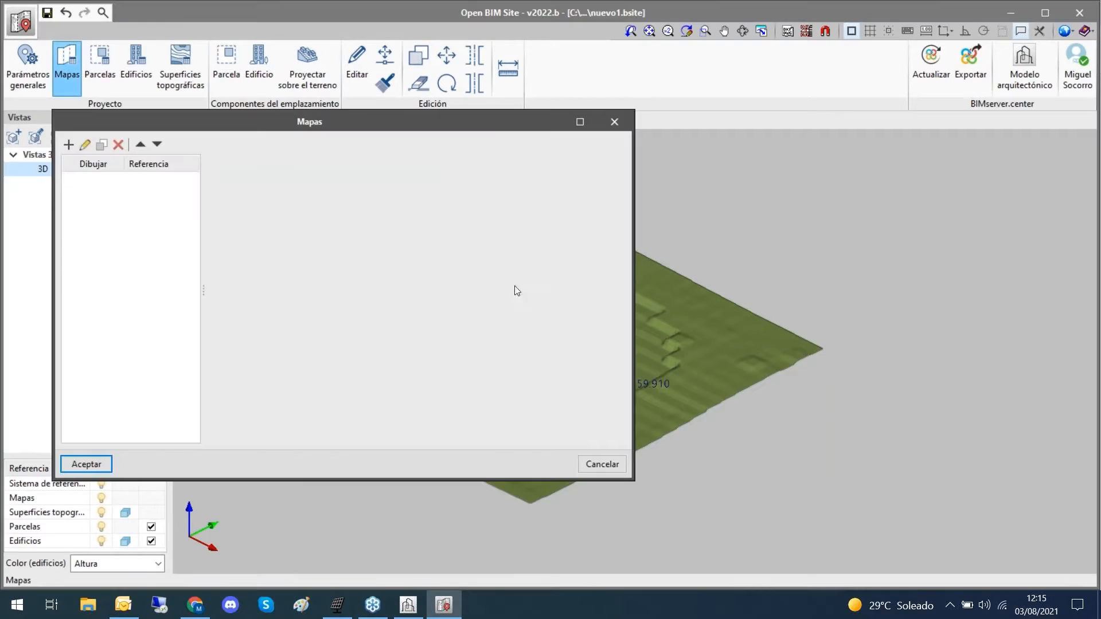
{"action": "left_click", "coordinate": [68, 142]}
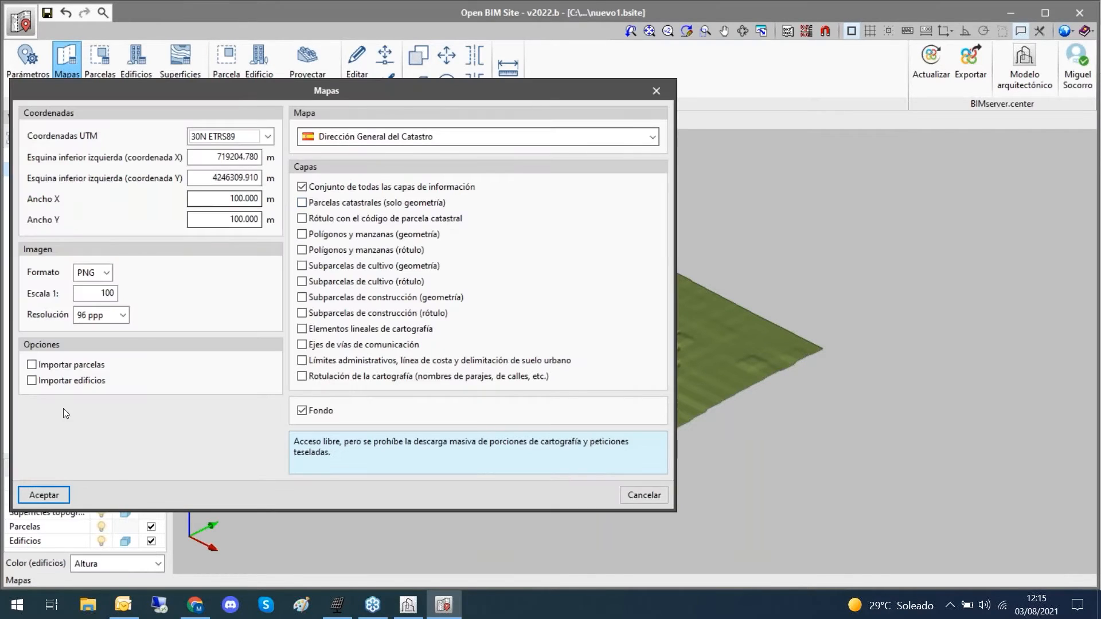
{"action": "left_click", "coordinate": [51, 367]}
{"action": "left_click", "coordinate": [50, 380]}
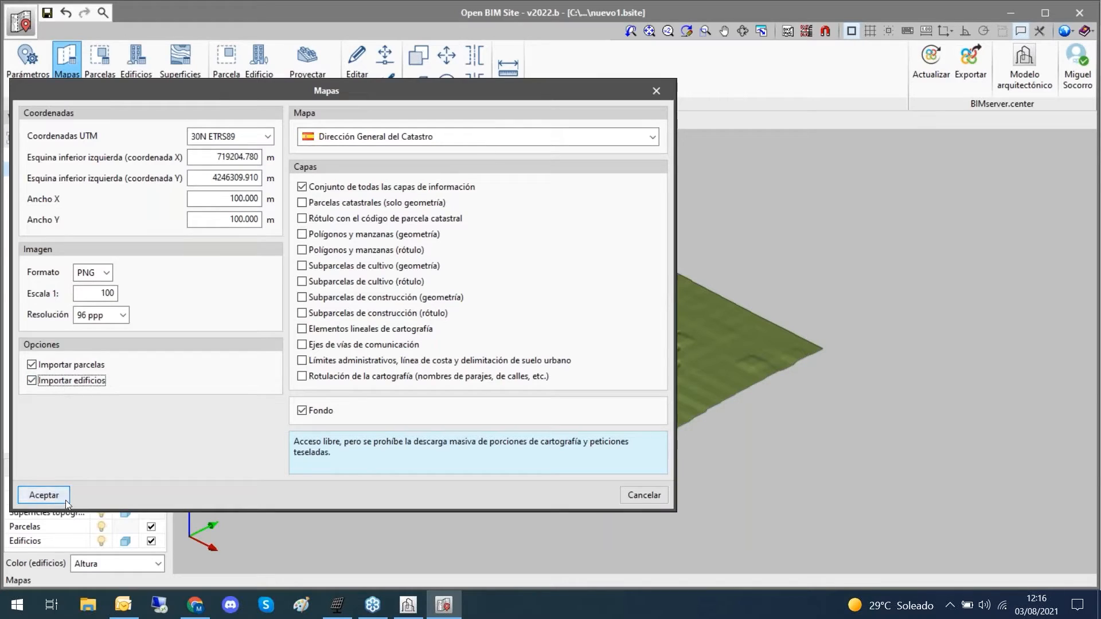
{"action": "left_click", "coordinate": [52, 495]}
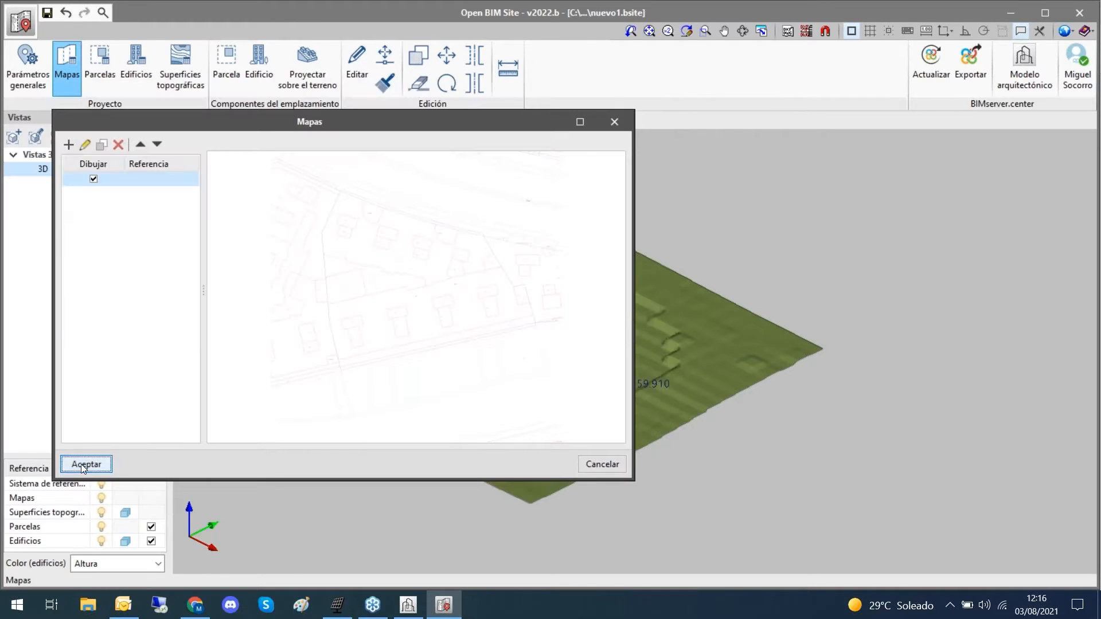
- Set the new map's reference to 1 and accept the list of maps
{"action": "left_click", "coordinate": [174, 178]}
{"action": "type", "text": "1"}
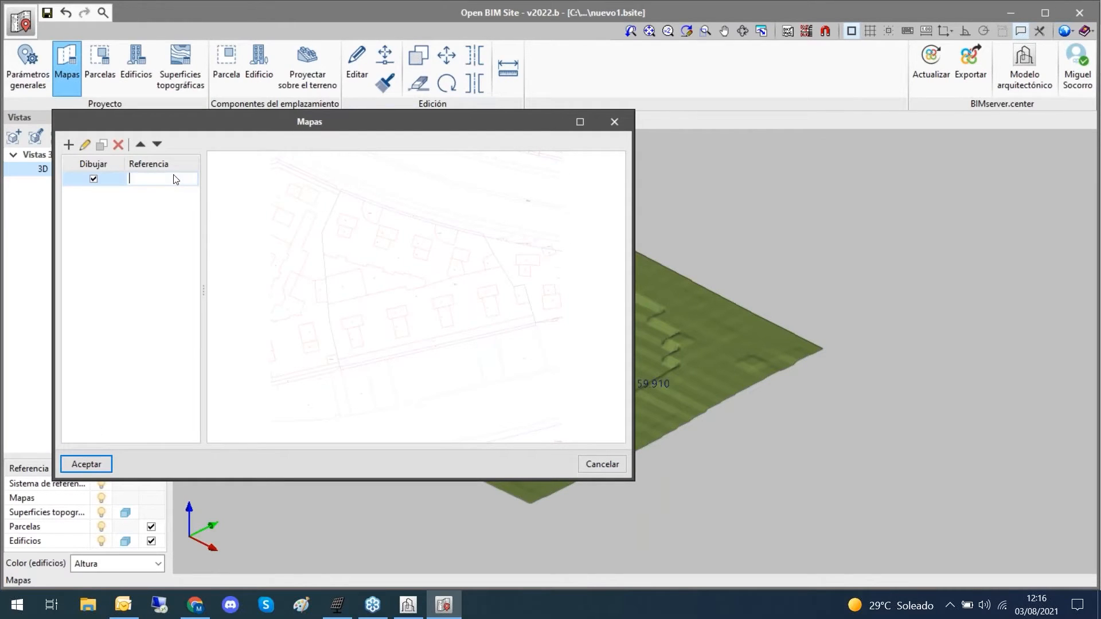
{"action": "left_click", "coordinate": [85, 464]}
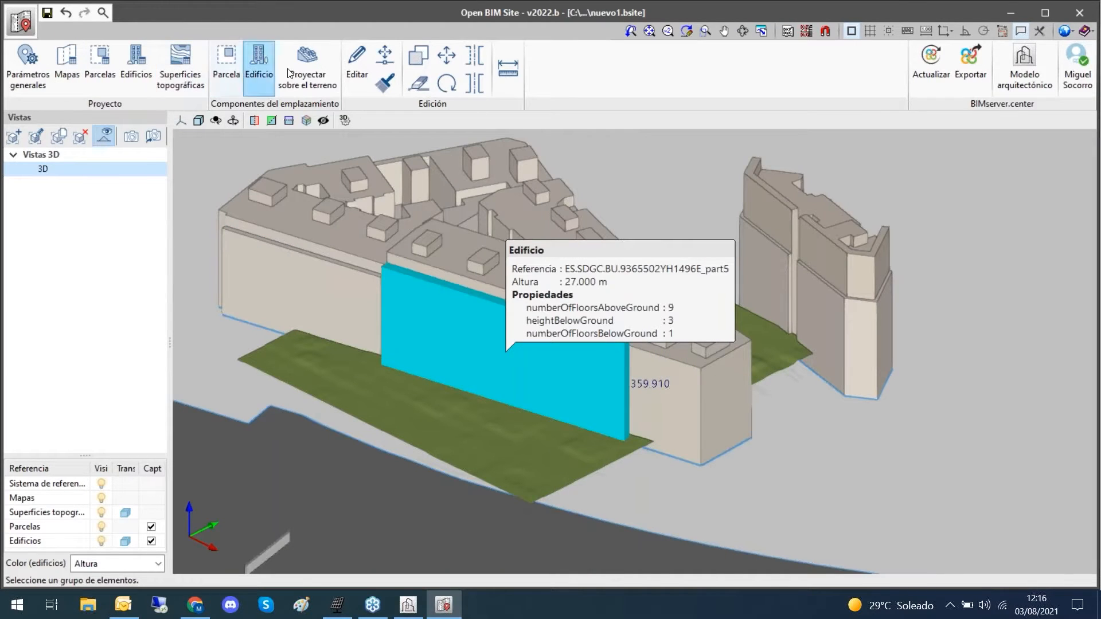
- Project the parcels and buildings onto the visible topographic surfaces
{"action": "left_click", "coordinate": [326, 72]}
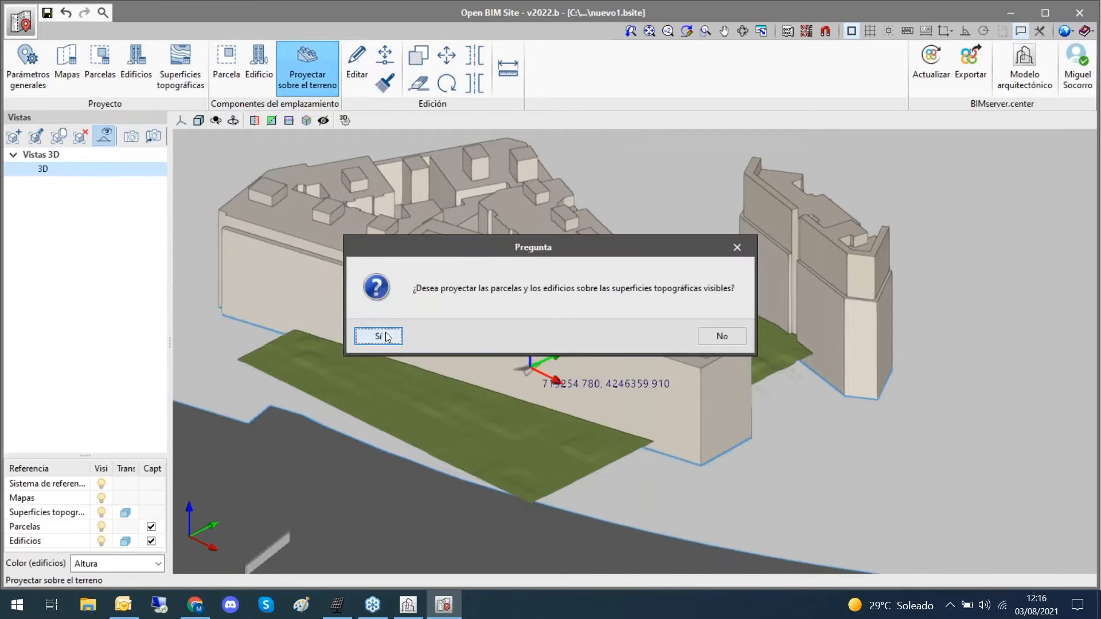
{"action": "left_click", "coordinate": [375, 335]}
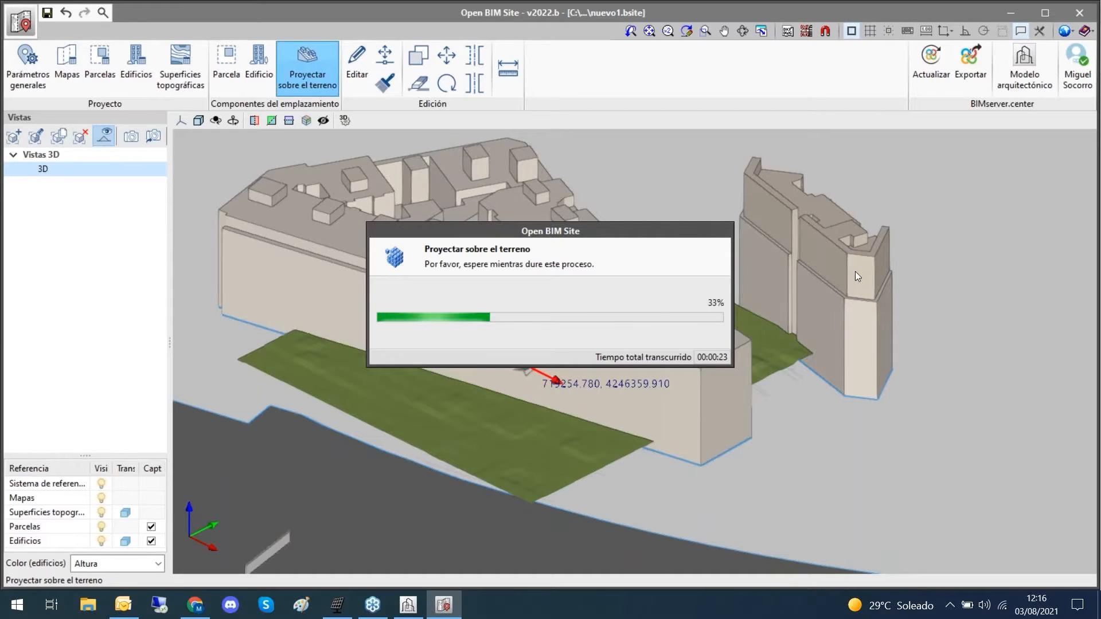
{"action": "mouse_move", "coordinate": [348, 606]}
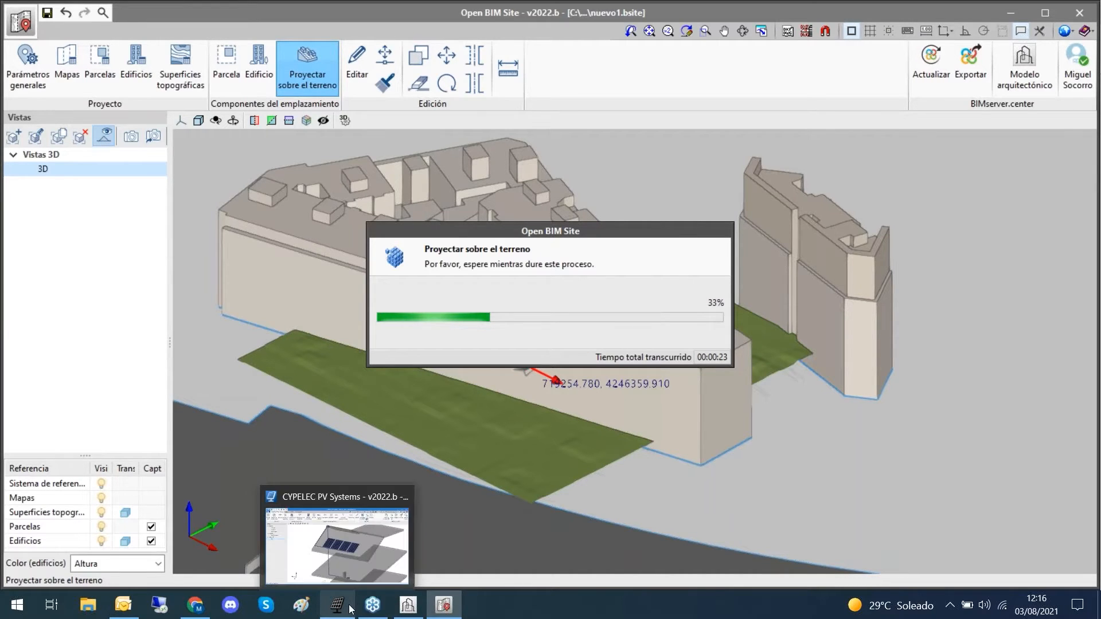
{"action": "mouse_move", "coordinate": [350, 563]}
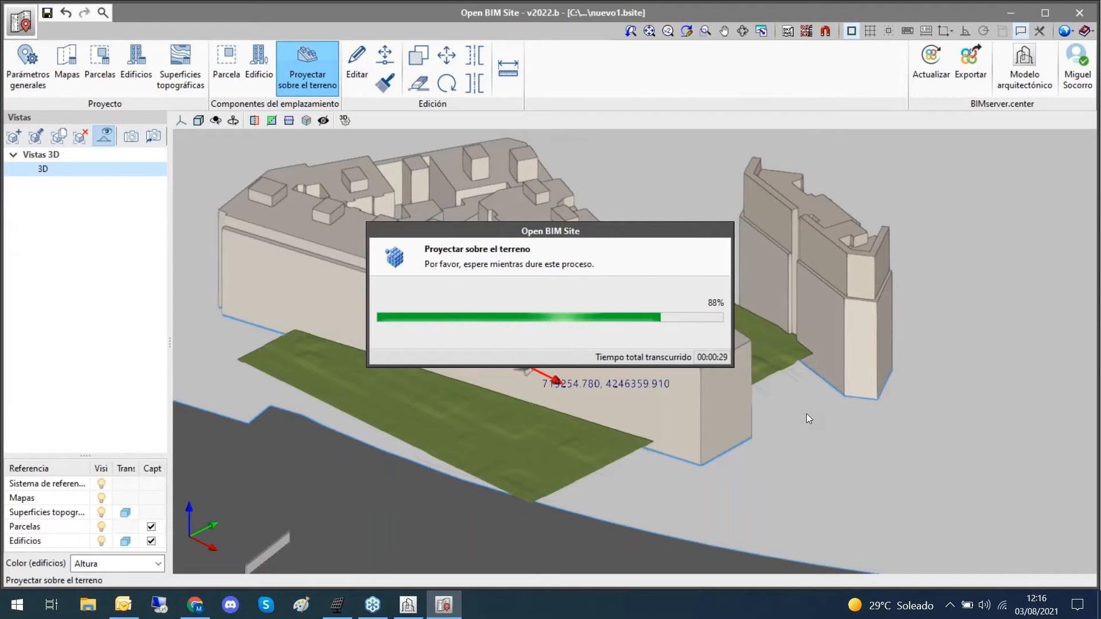
- Examine from several angles how the imported buildings and parcels sit on the projected terrain
{"action": "scroll", "coordinate": [787, 407], "scroll_direction": "down", "scroll_amount": 6}
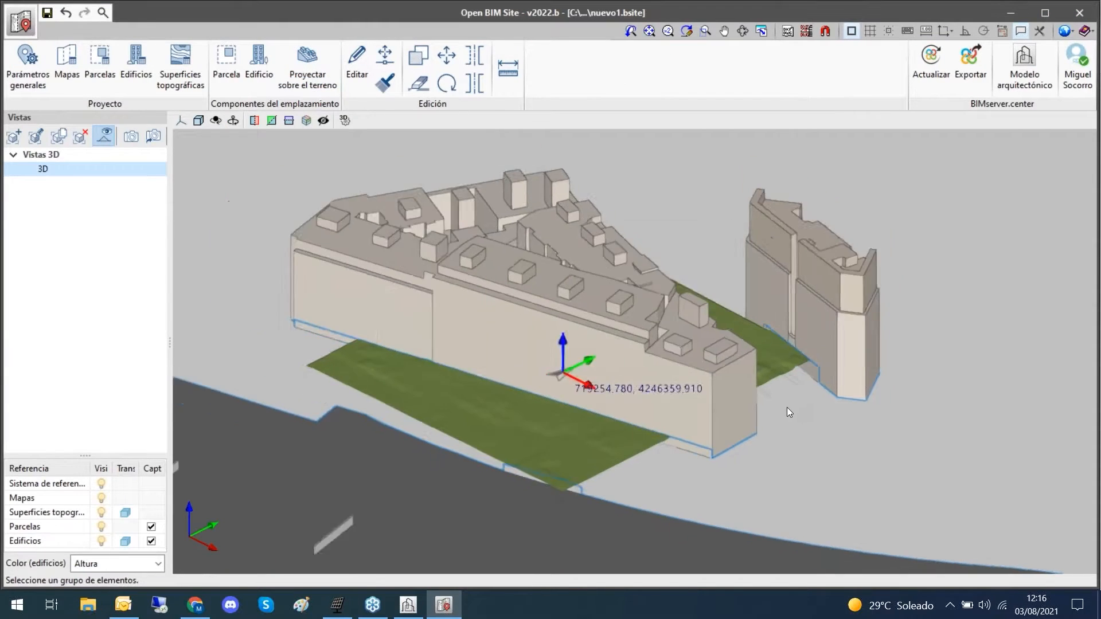
{"action": "middle_click_drag", "start_coordinate": [795, 497], "coordinate": [648, 371]}
{"action": "scroll", "coordinate": [631, 275], "scroll_direction": "down", "scroll_amount": 4}
{"action": "scroll", "coordinate": [597, 347], "scroll_direction": "up", "scroll_amount": 6}
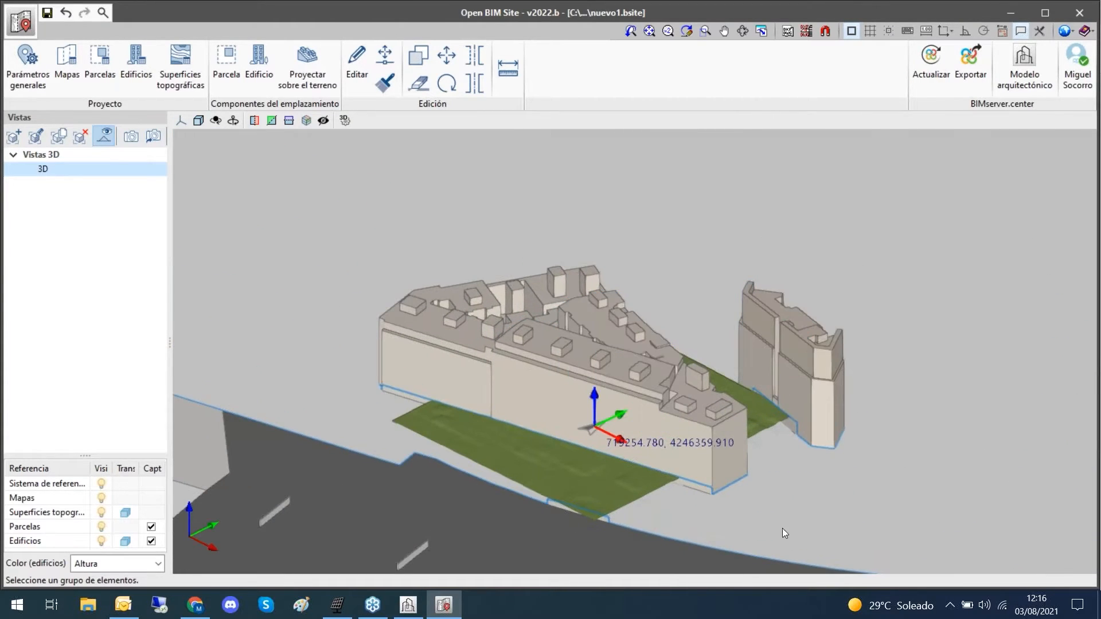
{"action": "middle_click_drag", "start_coordinate": [661, 545], "coordinate": [561, 492], "text": "shift"}
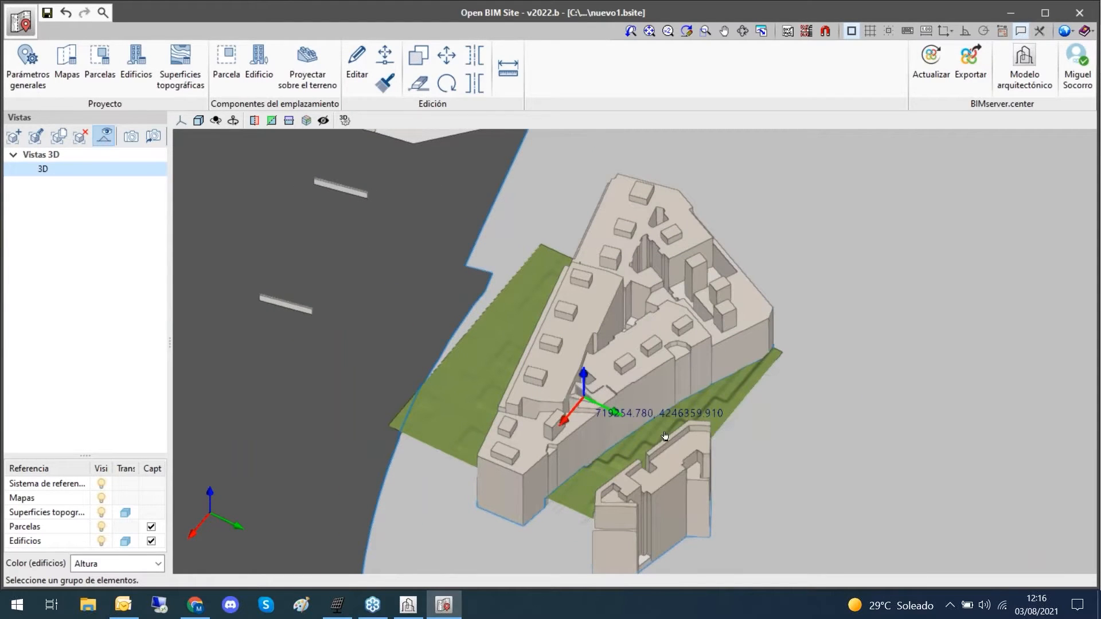
{"action": "middle_click_drag", "start_coordinate": [789, 464], "coordinate": [981, 465], "text": "shift"}
{"action": "scroll", "coordinate": [814, 321], "scroll_direction": "up", "scroll_amount": 5}
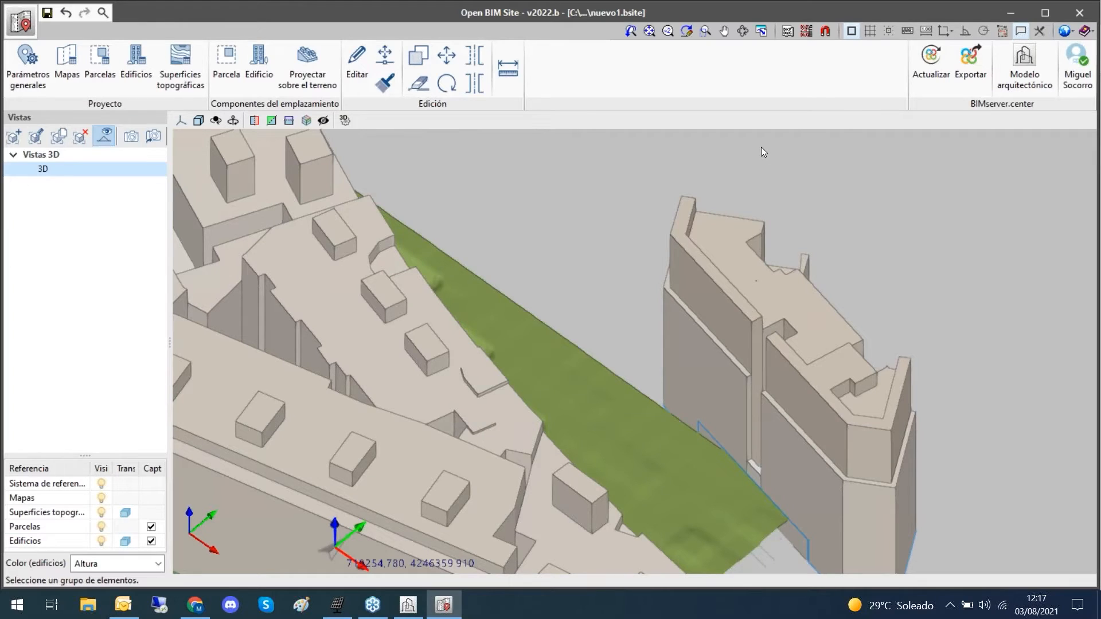
{"action": "scroll", "coordinate": [886, 262], "scroll_direction": "down", "scroll_amount": 5}
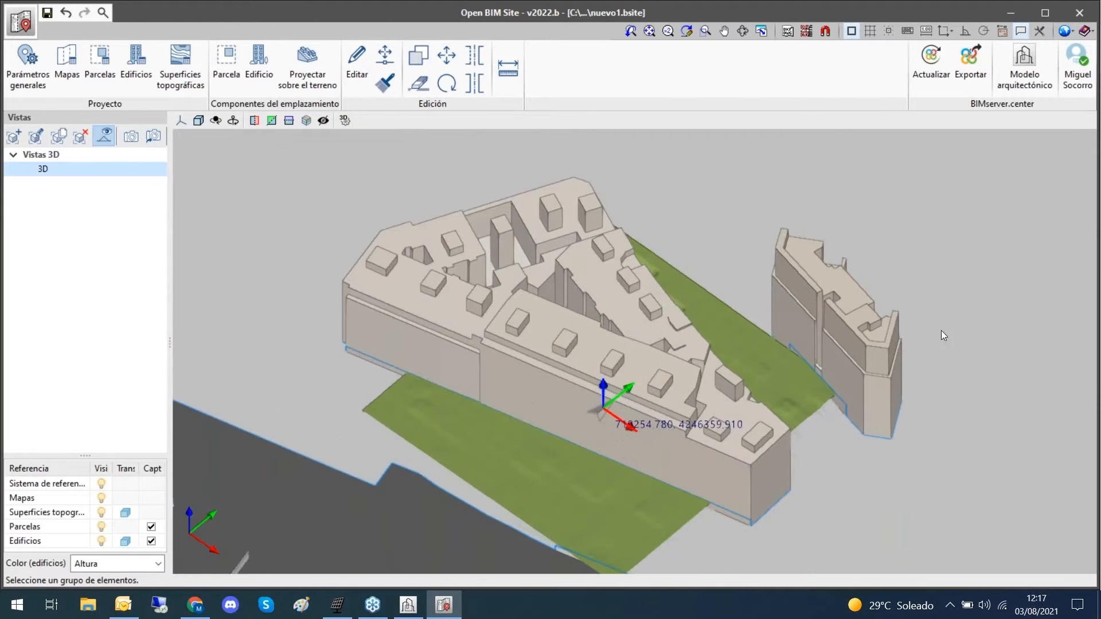
{"action": "scroll", "coordinate": [994, 299], "scroll_direction": "down", "scroll_amount": 5}
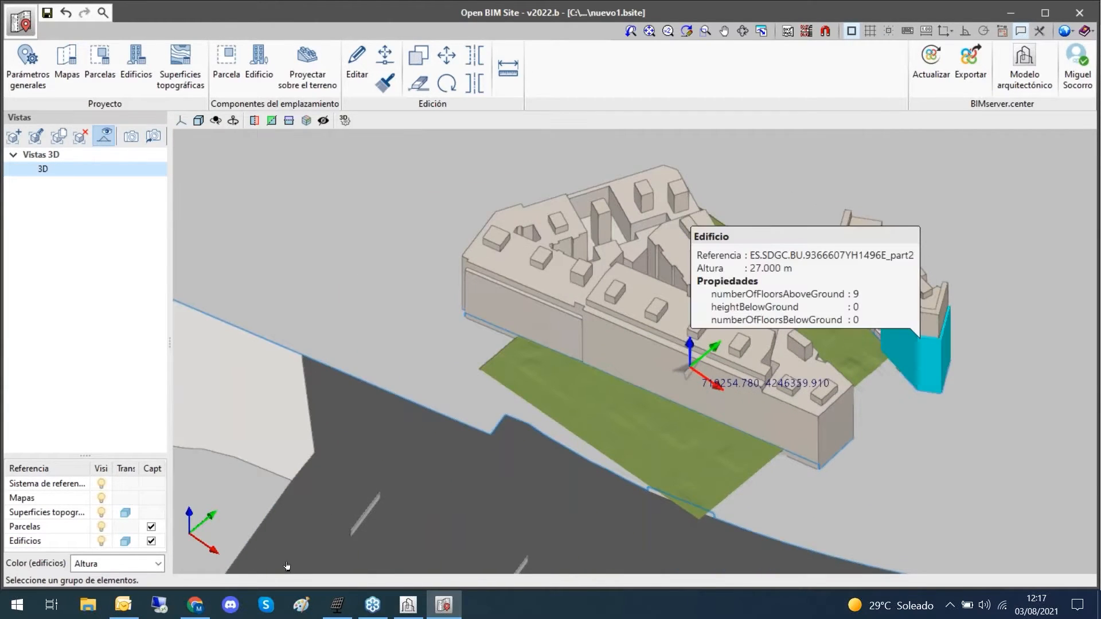
- Switch to CYPELEC PV Systems and view the roof solar panel installation of the Unifamiliar job in 3D
{"action": "left_click", "coordinate": [408, 605]}
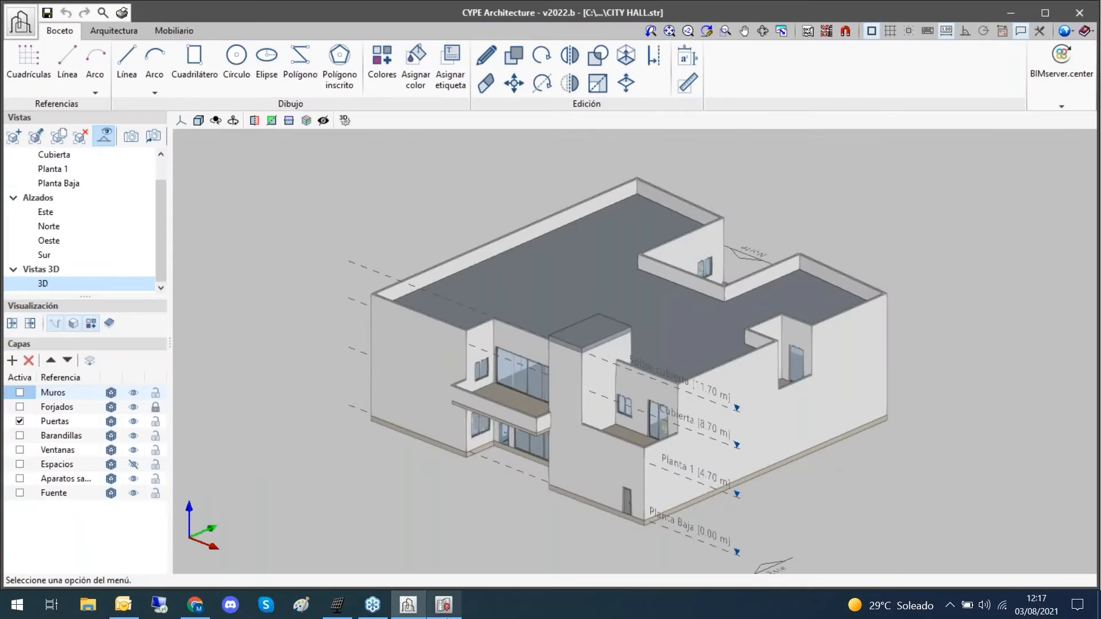
{"action": "left_click", "coordinate": [444, 604]}
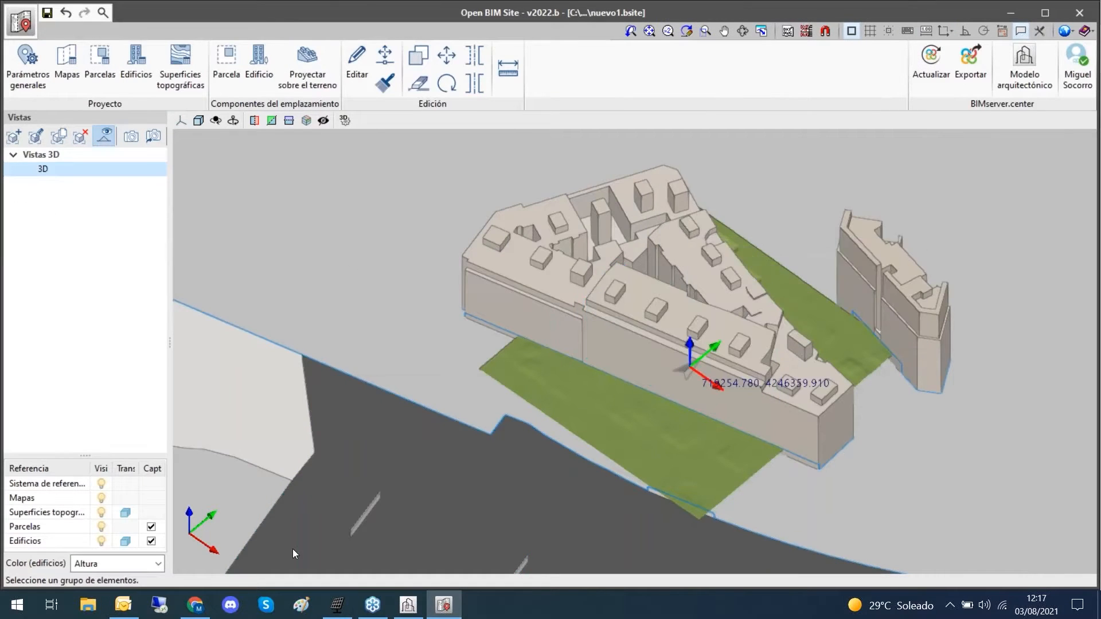
{"action": "left_click", "coordinate": [337, 613]}
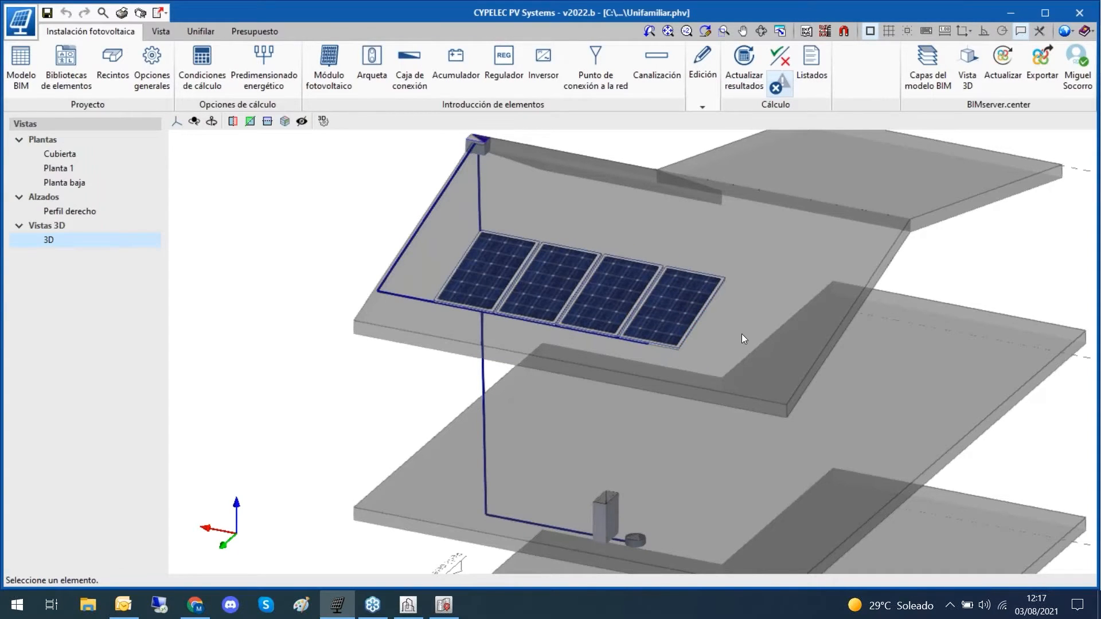
{"action": "scroll", "coordinate": [742, 334], "scroll_direction": "down", "scroll_amount": 2}
{"action": "middle_click_drag", "start_coordinate": [865, 384], "coordinate": [753, 356]}
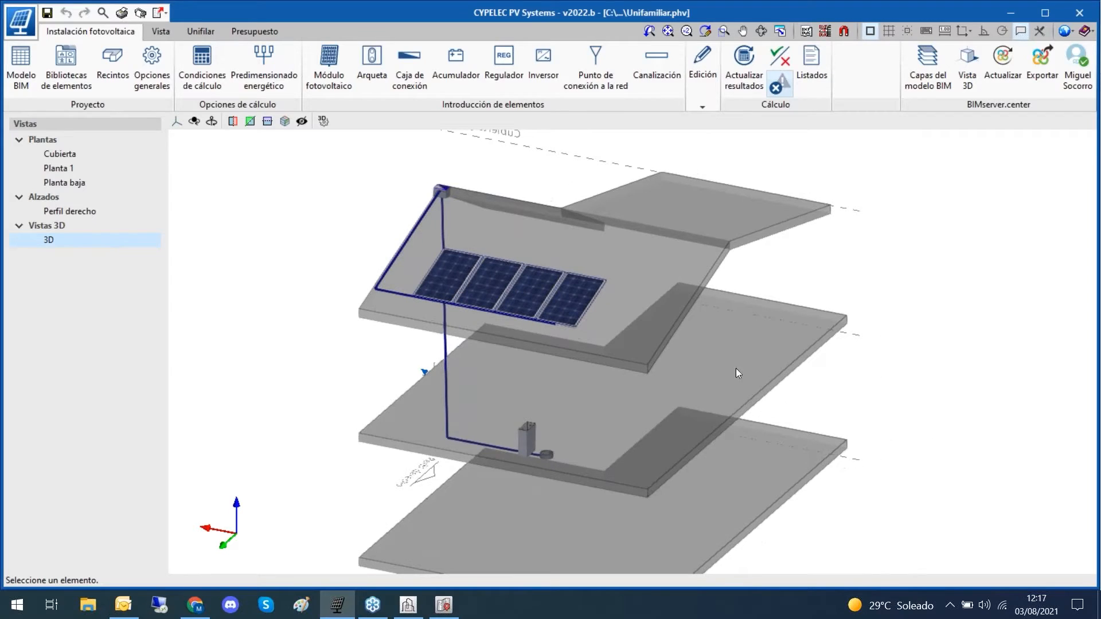
- Switch to CYPE Architecture and examine the CITY HALL building model in 3D
{"action": "left_click", "coordinate": [408, 610]}
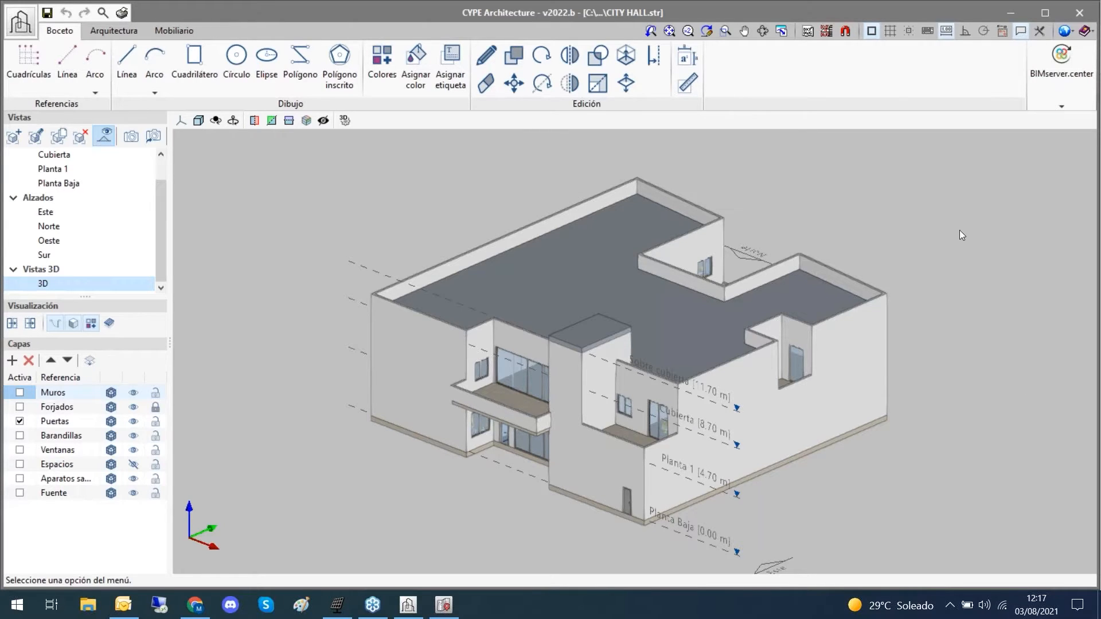
{"action": "left_click", "coordinate": [889, 381]}
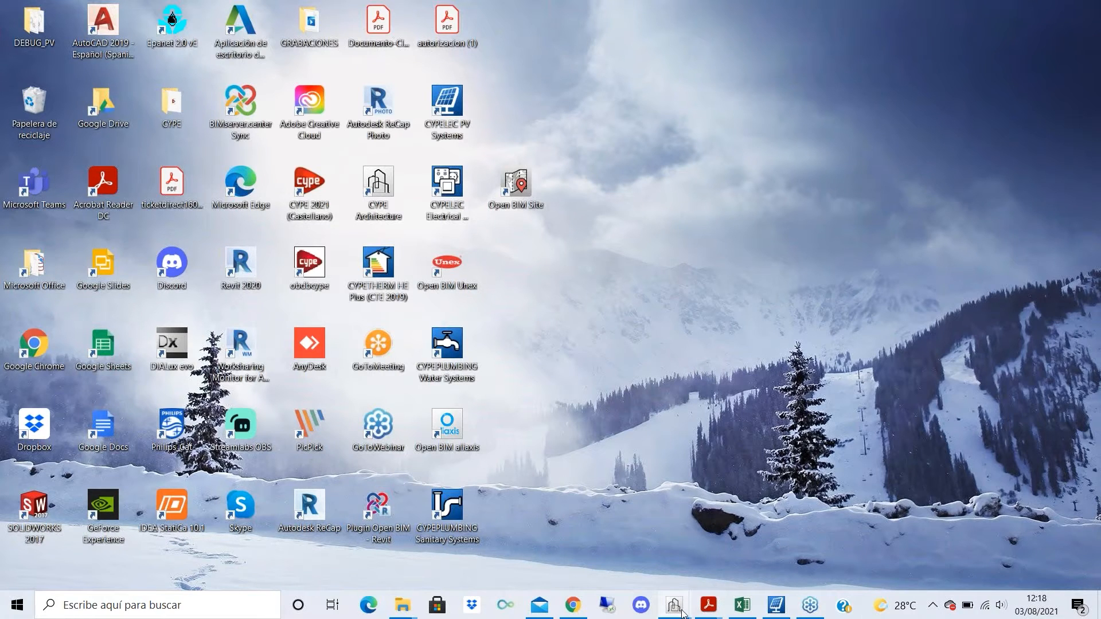
{"action": "mouse_move", "coordinate": [682, 614]}
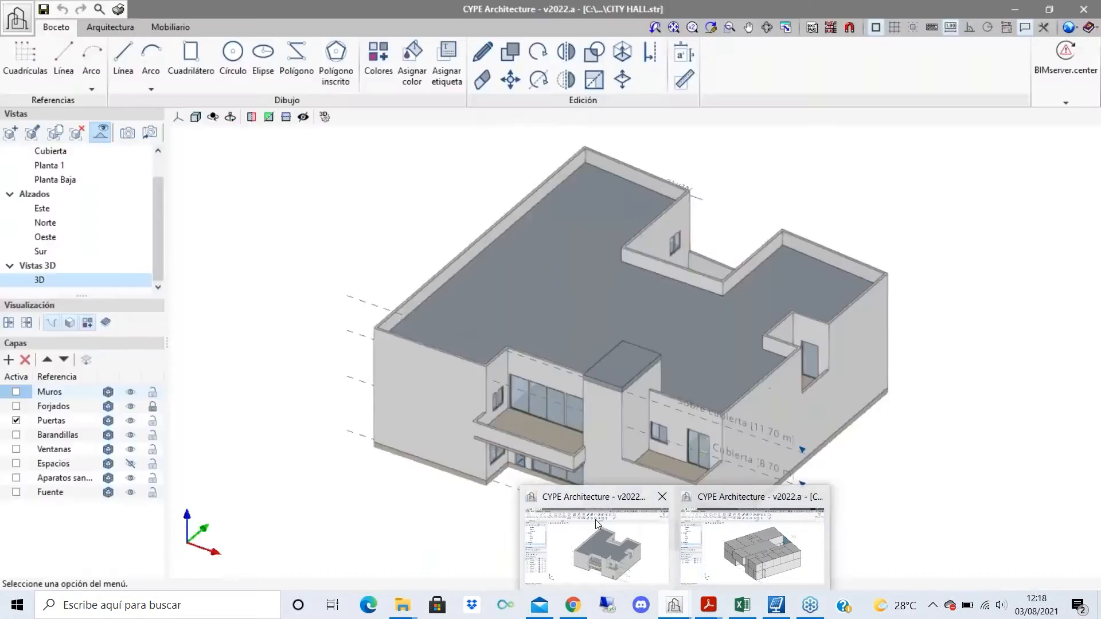
{"action": "left_click", "coordinate": [599, 523]}
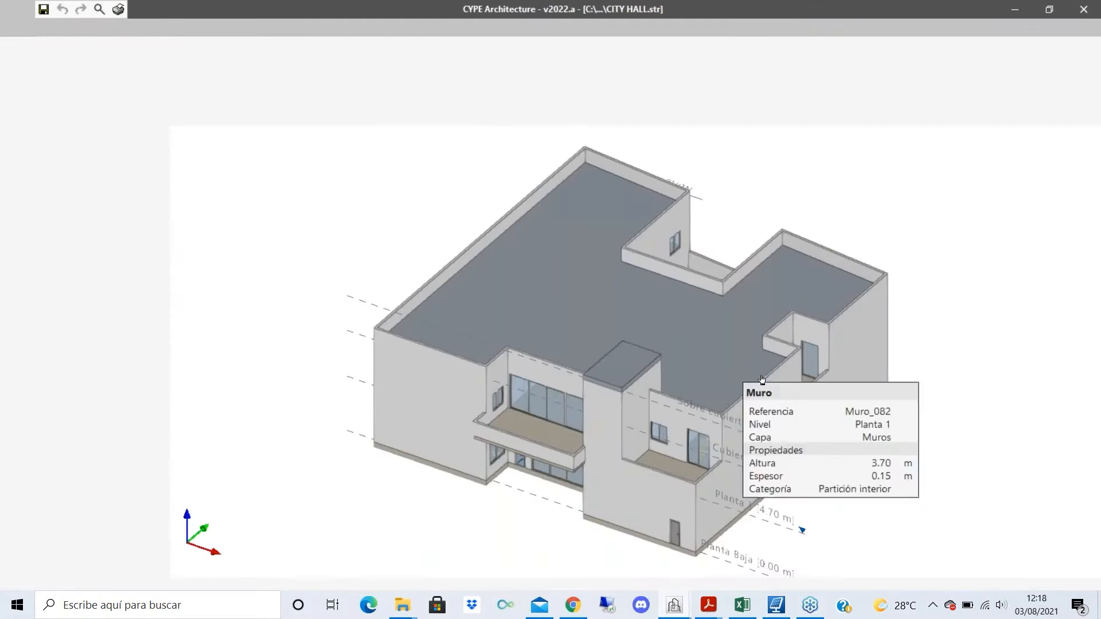
{"action": "middle_click_drag", "start_coordinate": [762, 379], "coordinate": [740, 360], "text": "shift"}
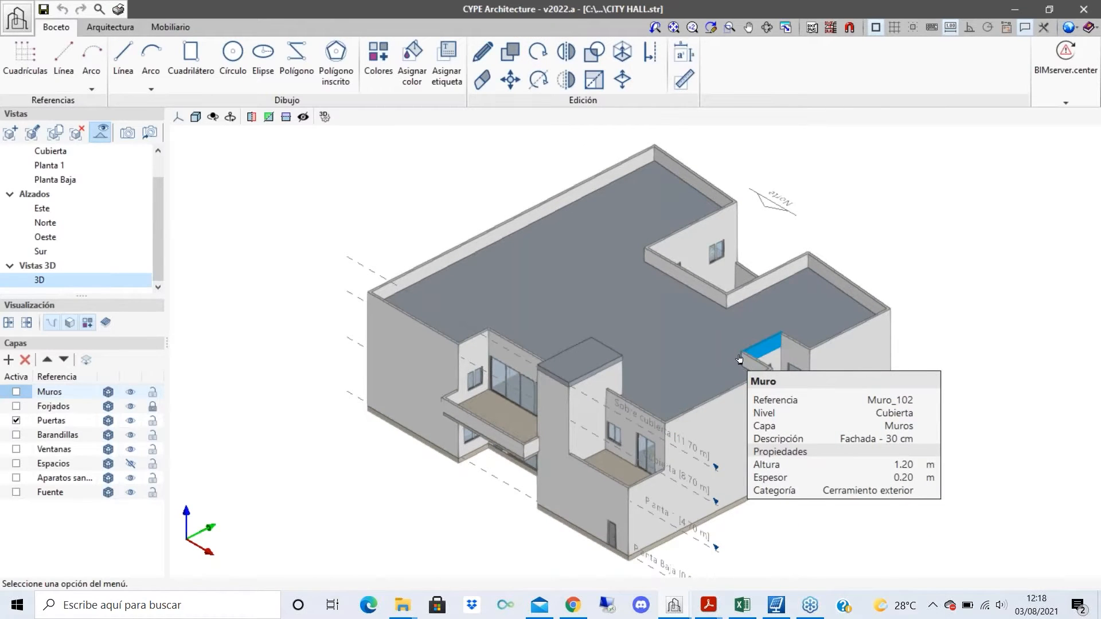
- Switch to the browser and look through the CYPE Architecture (Español) video tutorial playlist on YouTube
{"action": "left_click", "coordinate": [578, 615]}
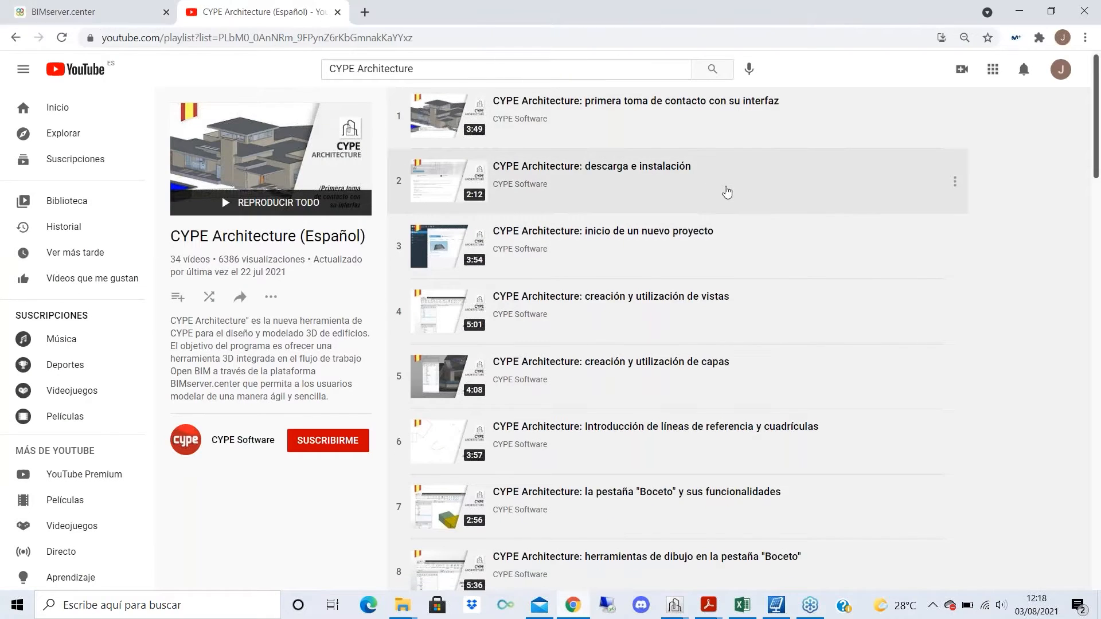
{"action": "scroll", "coordinate": [727, 192], "scroll_direction": "up", "scroll_amount": 1}
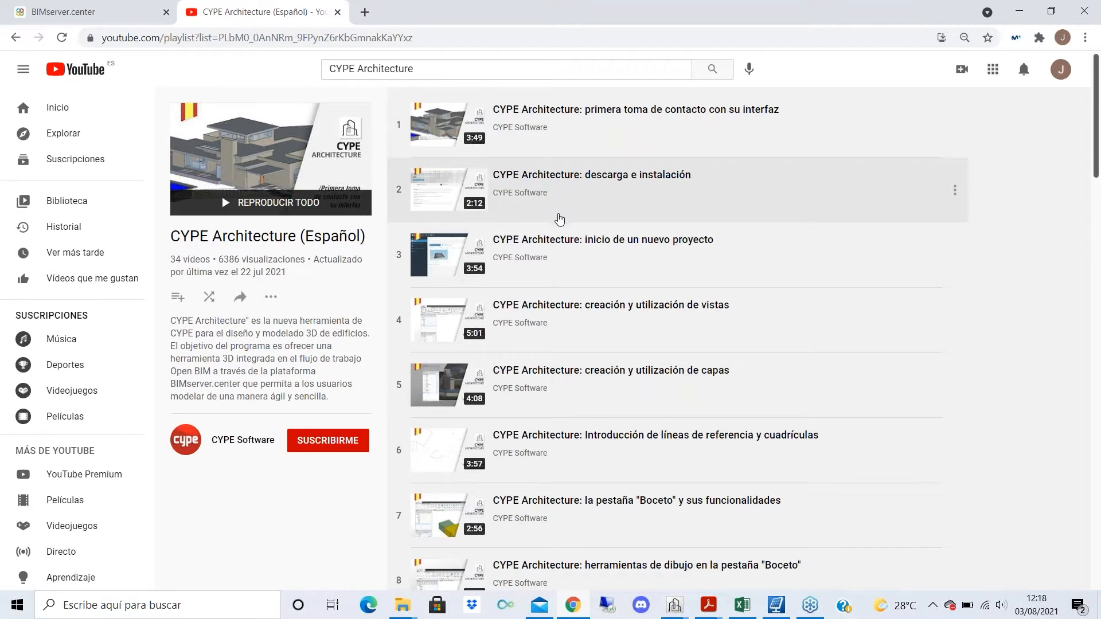
{"action": "scroll", "coordinate": [686, 207], "scroll_direction": "down", "scroll_amount": 5}
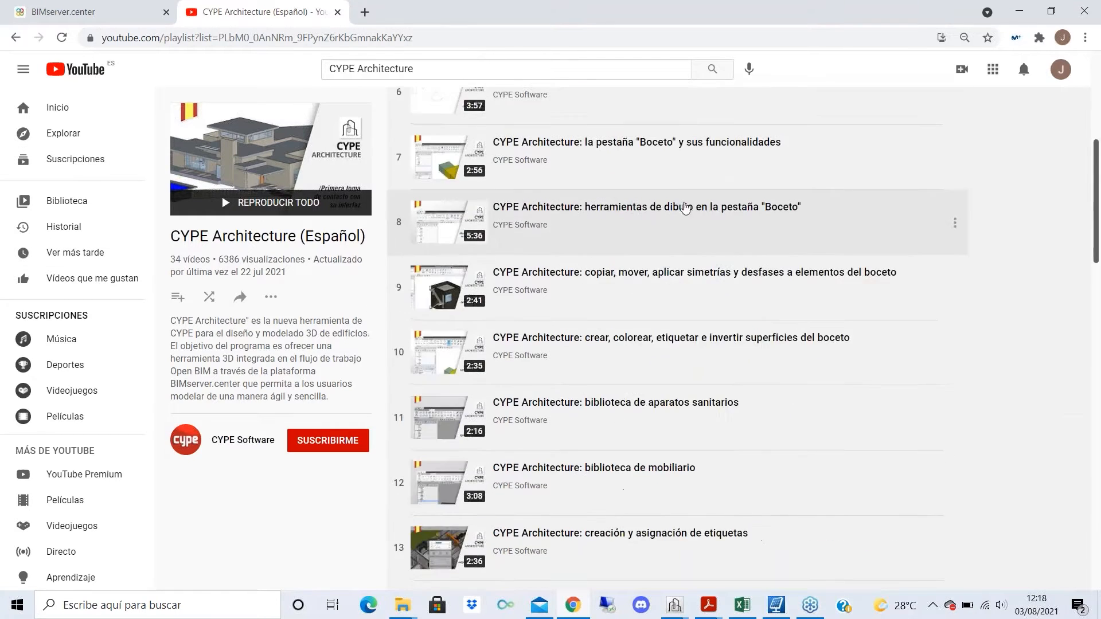
{"action": "scroll", "coordinate": [694, 198], "scroll_direction": "up", "scroll_amount": 6}
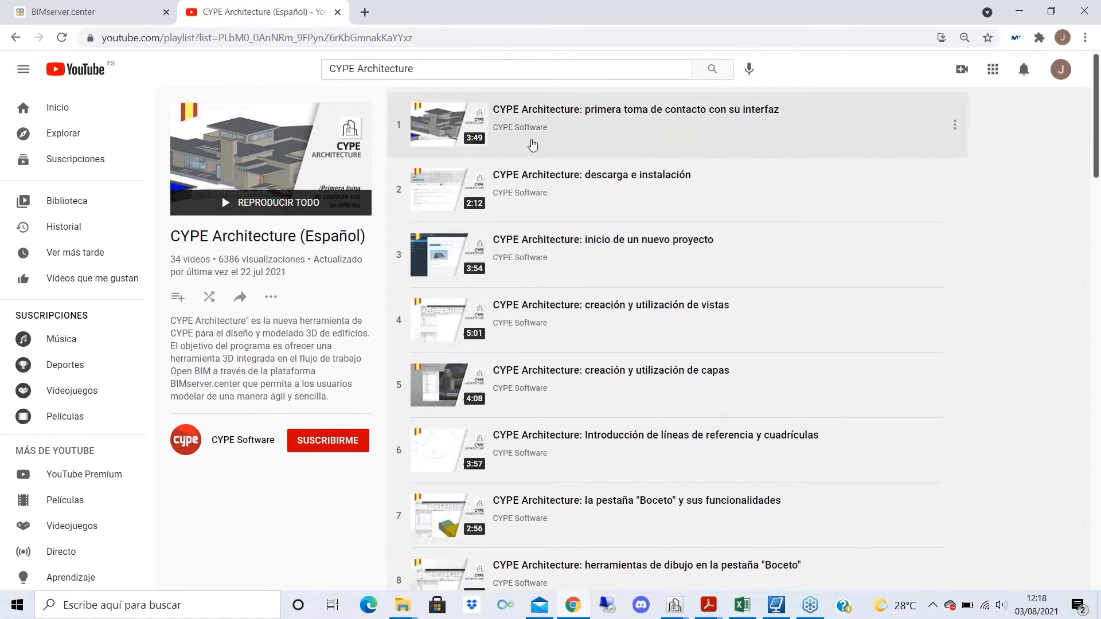
{"action": "scroll", "coordinate": [532, 144], "scroll_direction": "down", "scroll_amount": 6}
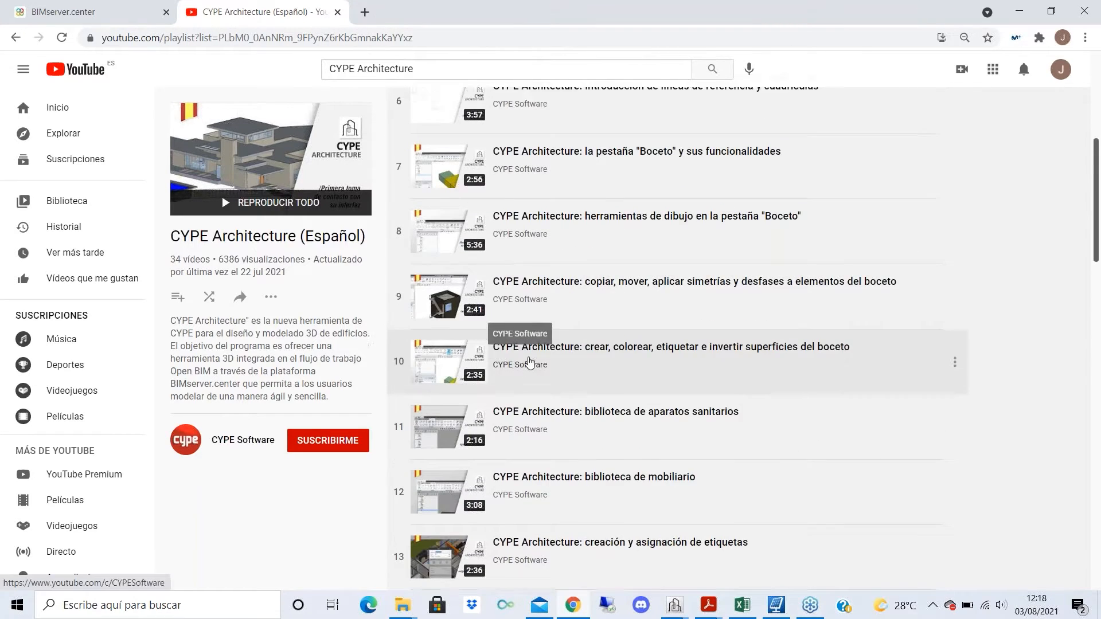
{"action": "scroll", "coordinate": [530, 362], "scroll_direction": "down", "scroll_amount": 8}
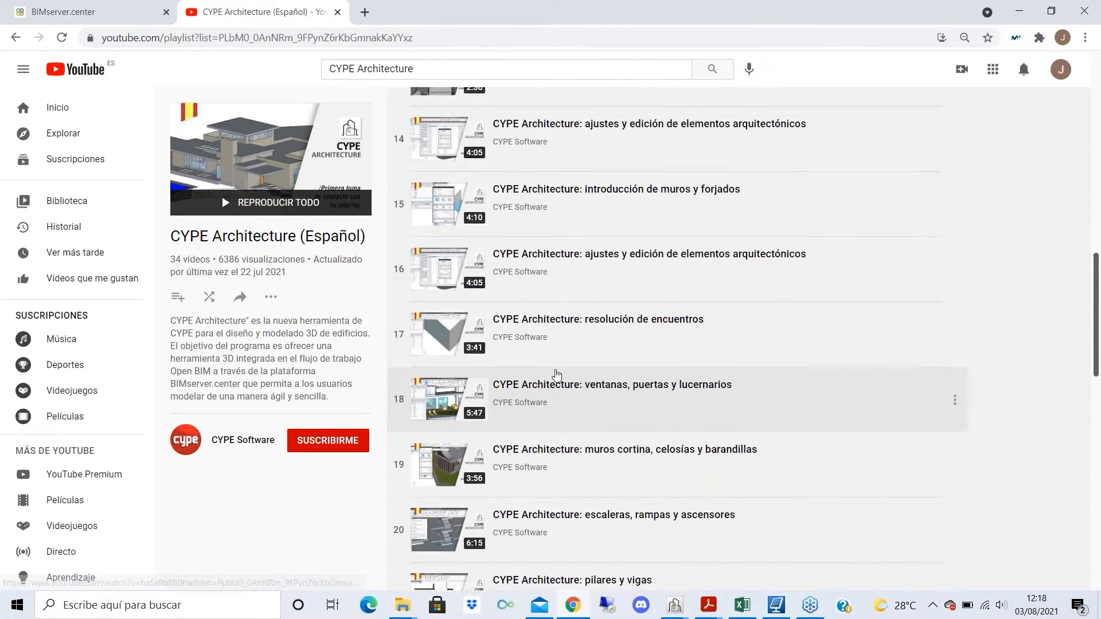
{"action": "scroll", "coordinate": [556, 374], "scroll_direction": "up", "scroll_amount": 7}
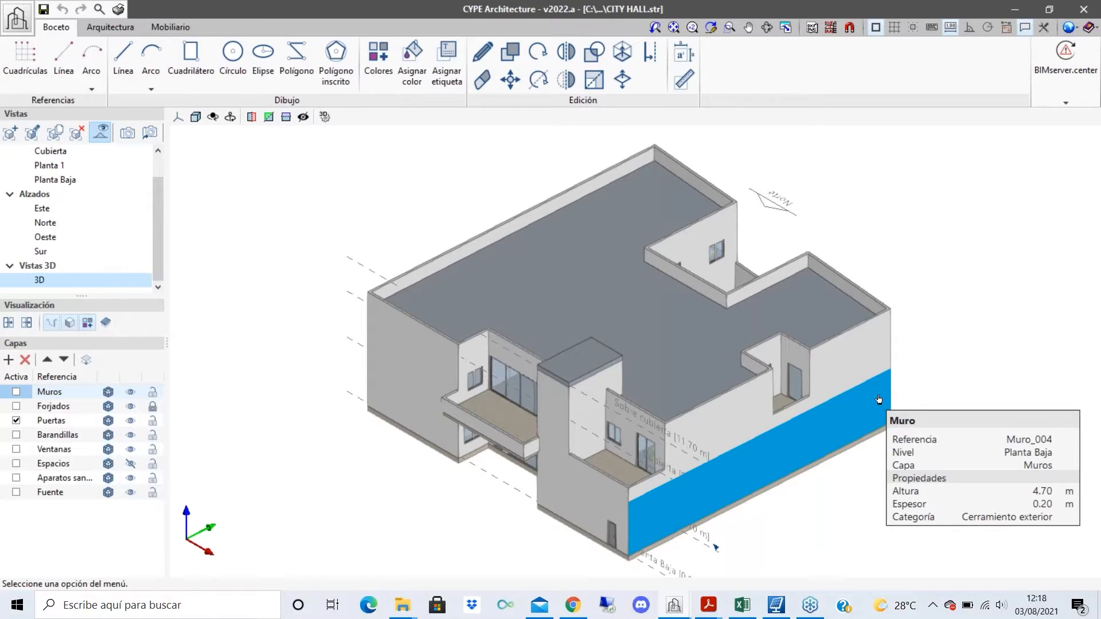
- Bring up CYPELEC PV Systems, and switch to BIMserver.center in the browser to look over the active projects
{"action": "left_click", "coordinate": [781, 603]}
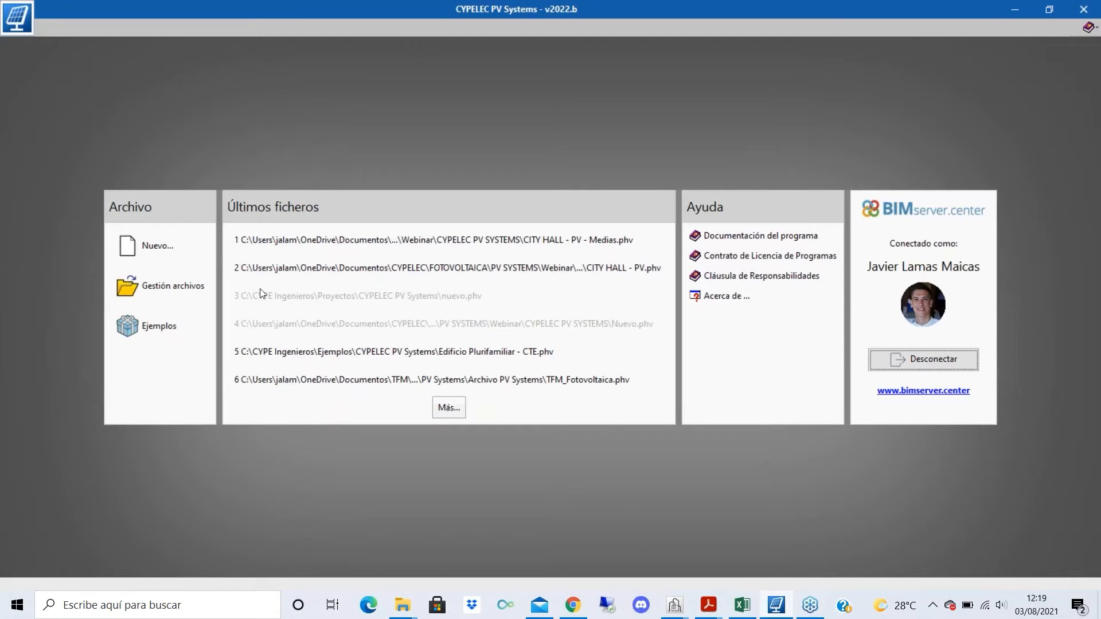
{"action": "left_click", "coordinate": [573, 605]}
{"action": "left_click", "coordinate": [86, 11]}
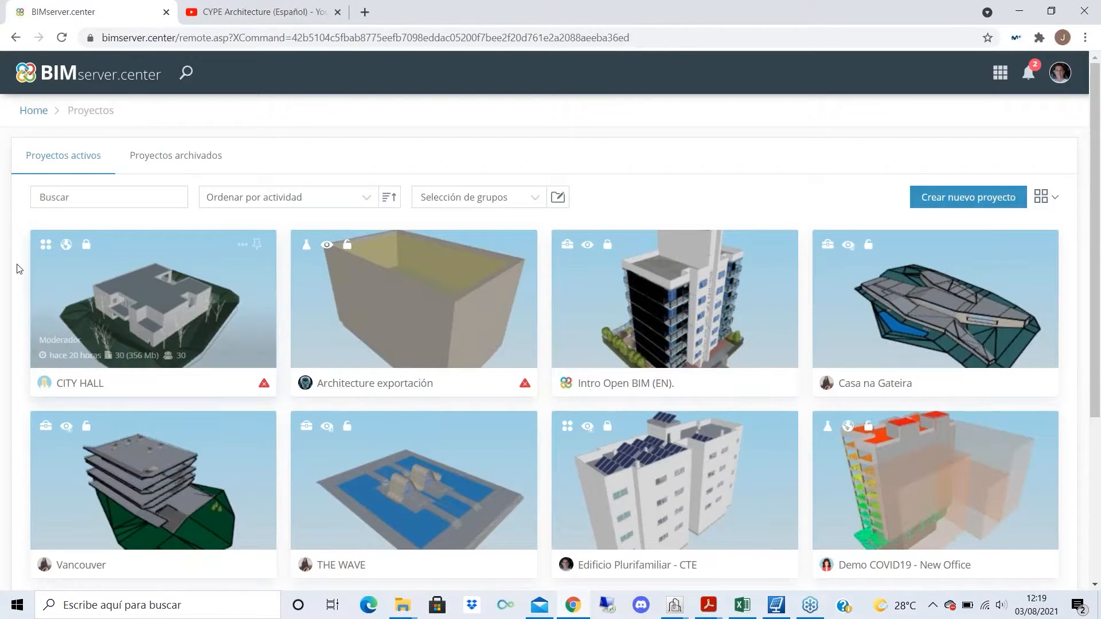
{"action": "scroll", "coordinate": [19, 268], "scroll_direction": "down", "scroll_amount": 1}
{"action": "scroll", "coordinate": [19, 269], "scroll_direction": "up", "scroll_amount": 1}
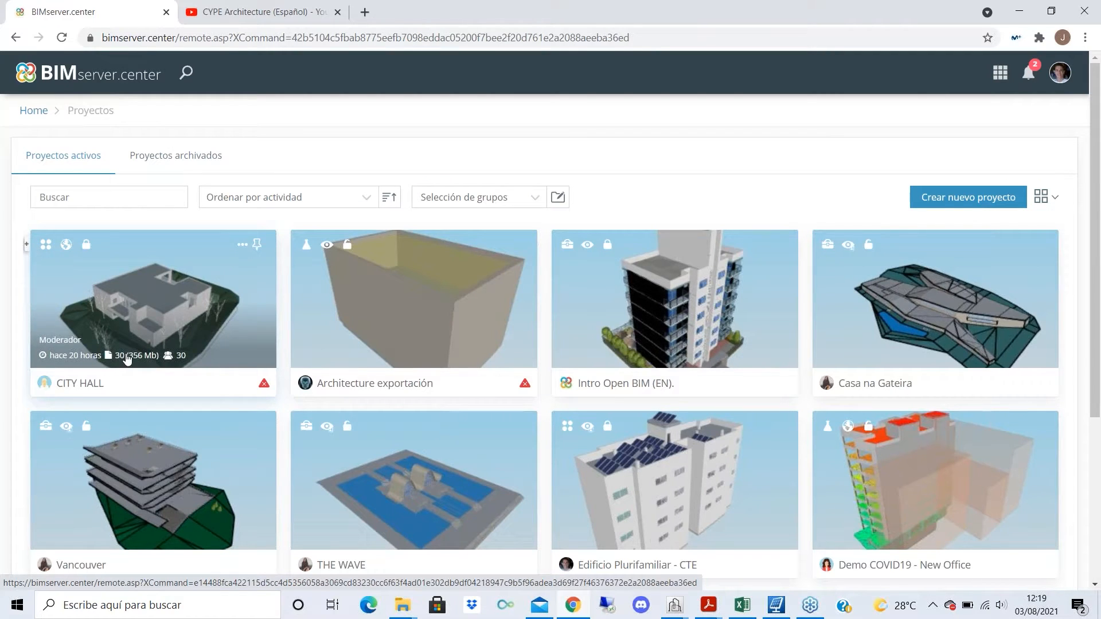
- Switch to CYPELEC PV Systems, start a new job with the file name nuevo in the default folder, and accept the licence information
{"action": "left_click", "coordinate": [1021, 10]}
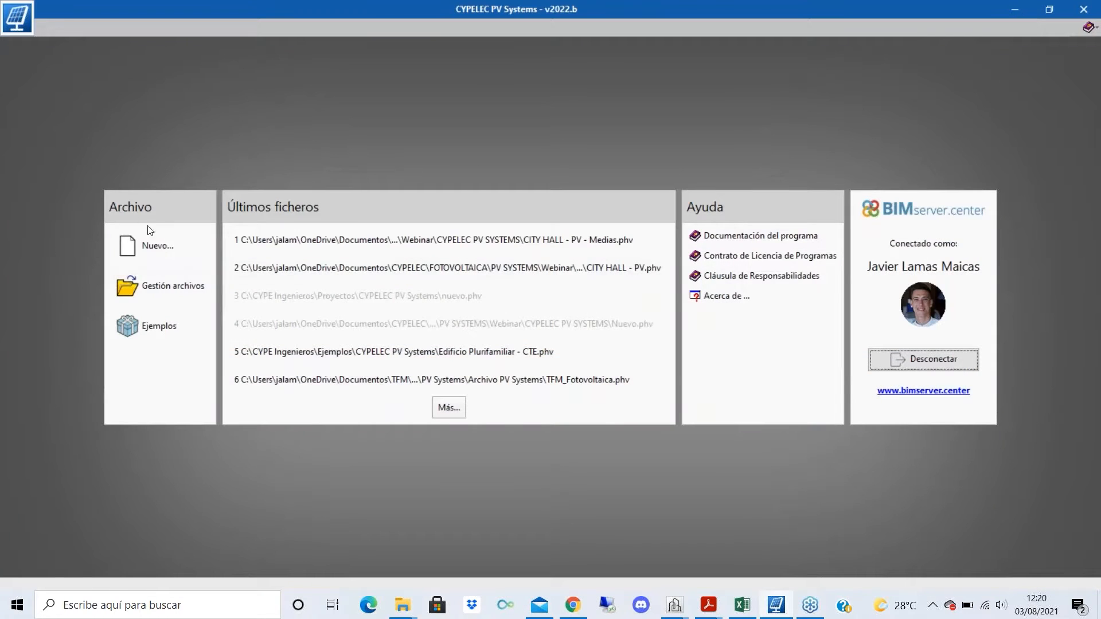
{"action": "left_click", "coordinate": [179, 250]}
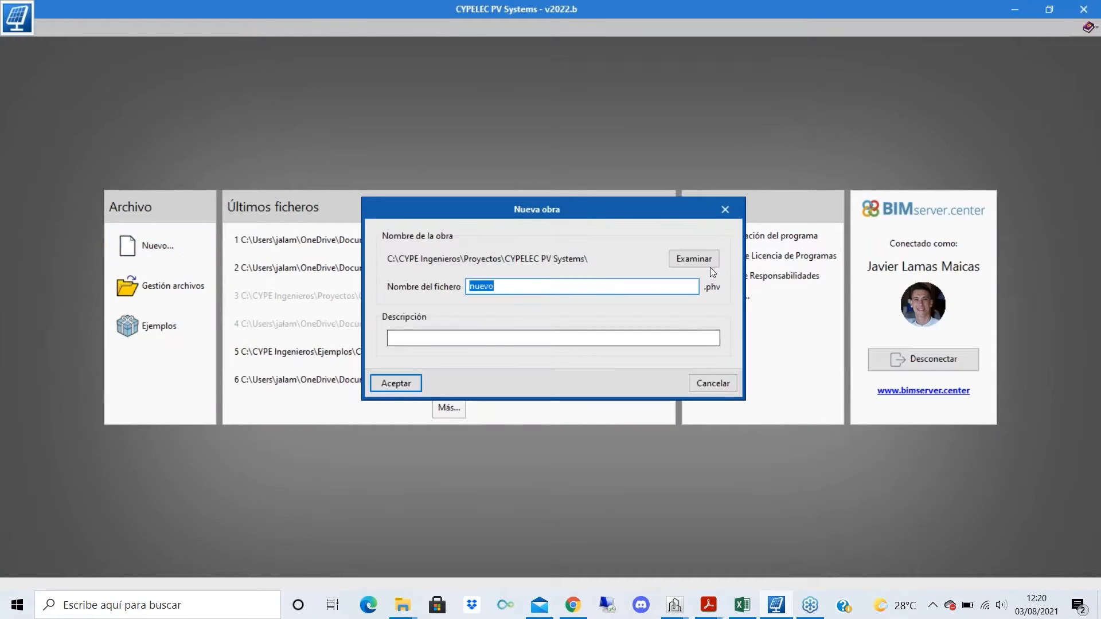
{"action": "left_click", "coordinate": [692, 260]}
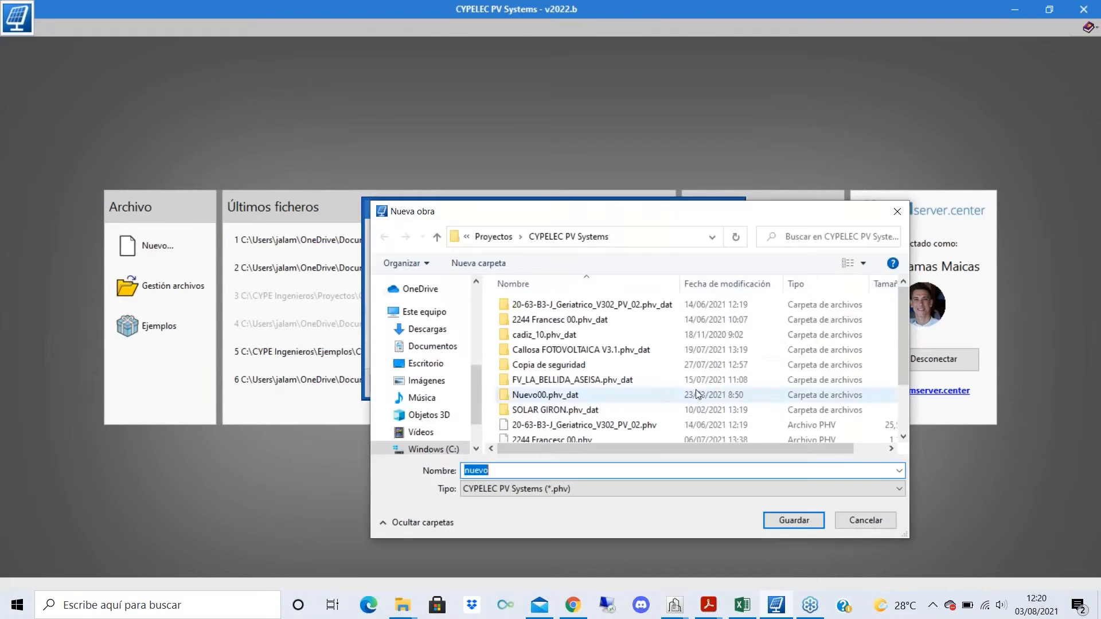
{"action": "left_click", "coordinate": [897, 211]}
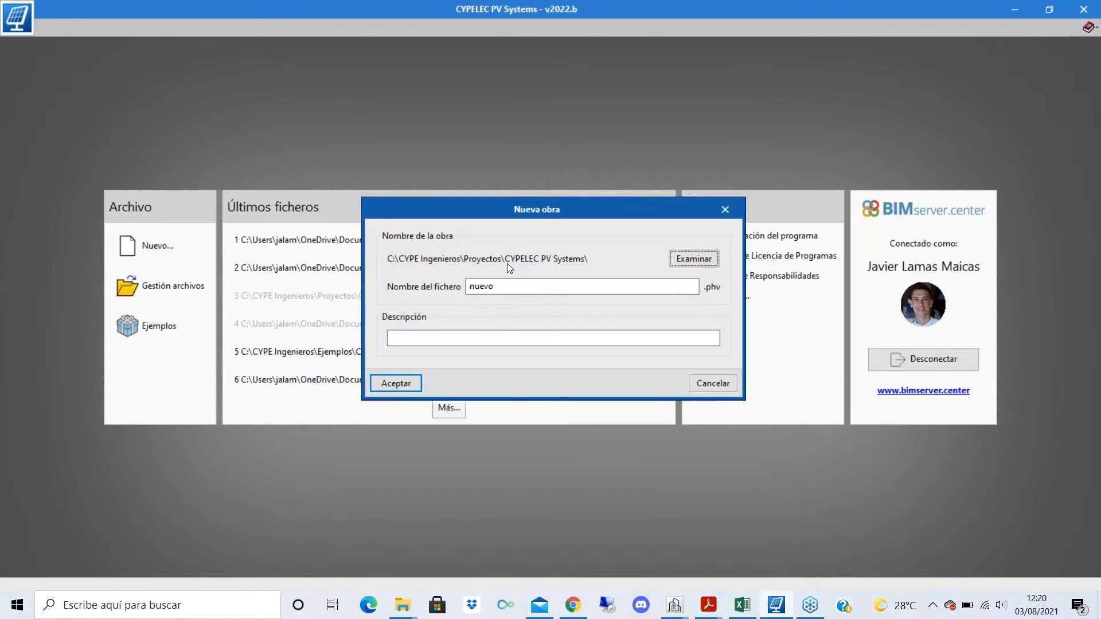
{"action": "left_click", "coordinate": [412, 384]}
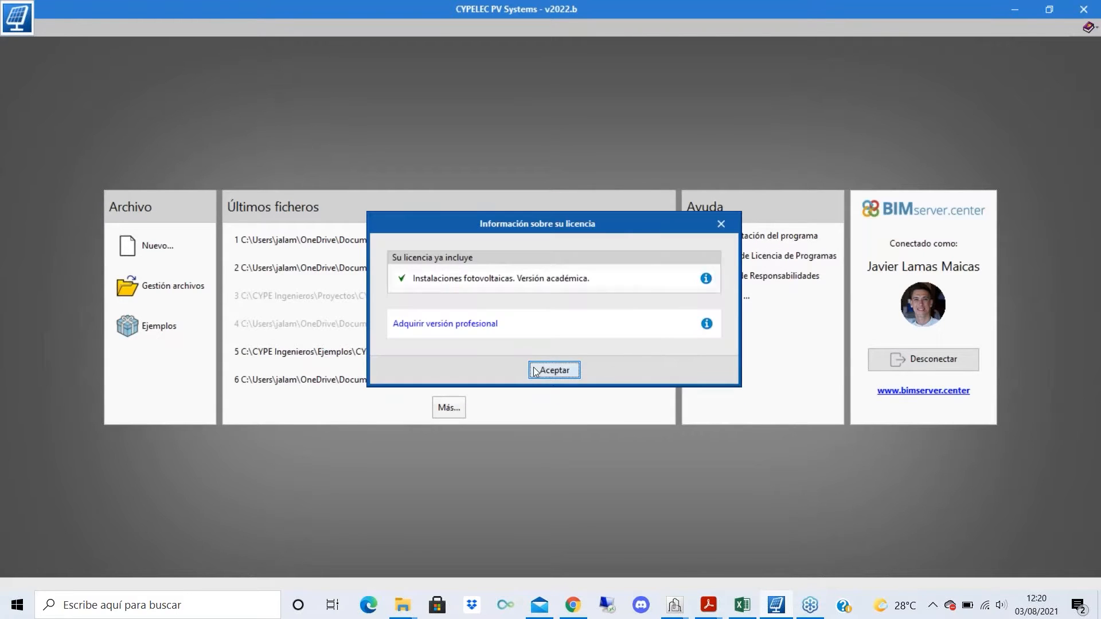
{"action": "left_click", "coordinate": [551, 373]}
- Link the new job to the CITY HALL project on BIMserver.center and choose Arquitectura as its main (initiator) model
{"action": "left_click_drag", "start_coordinate": [559, 145], "coordinate": [560, 136]}
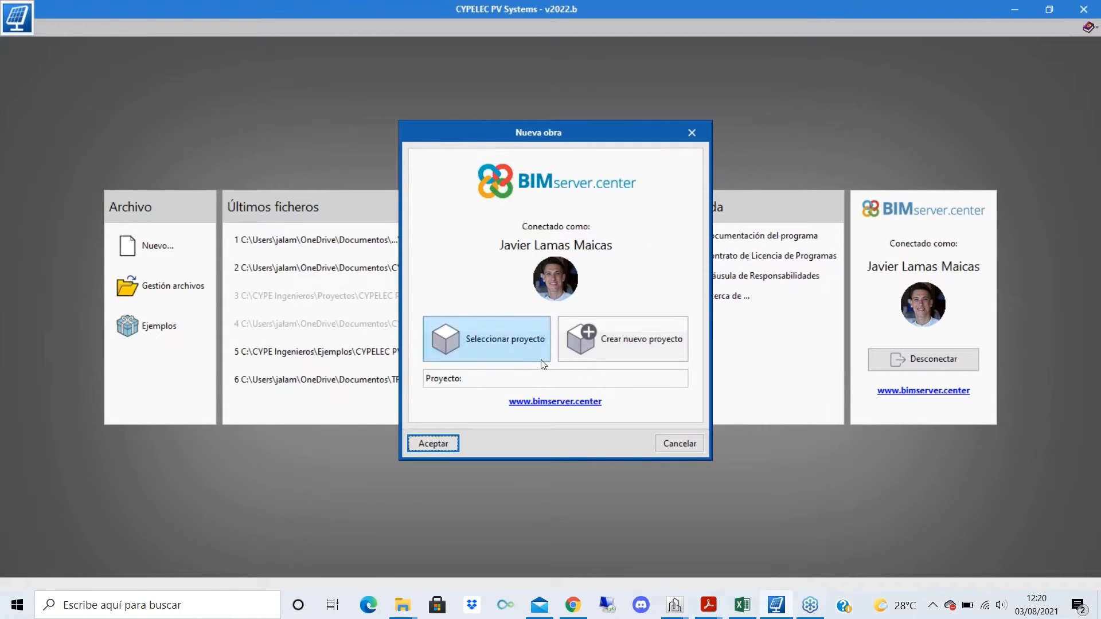
{"action": "left_click", "coordinate": [474, 335]}
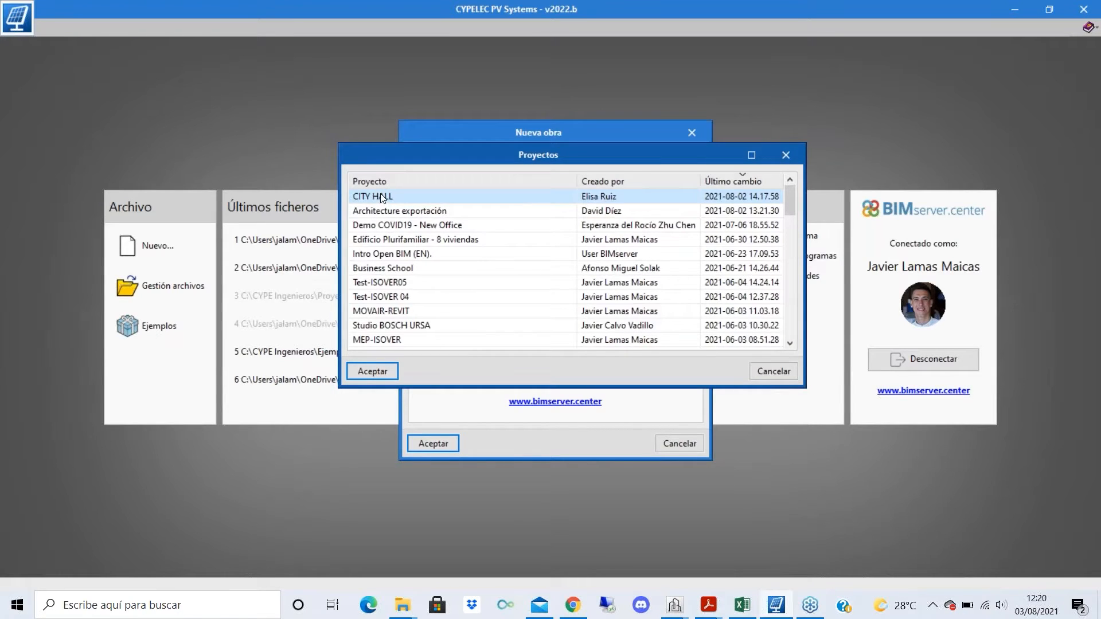
{"action": "left_click", "coordinate": [383, 367]}
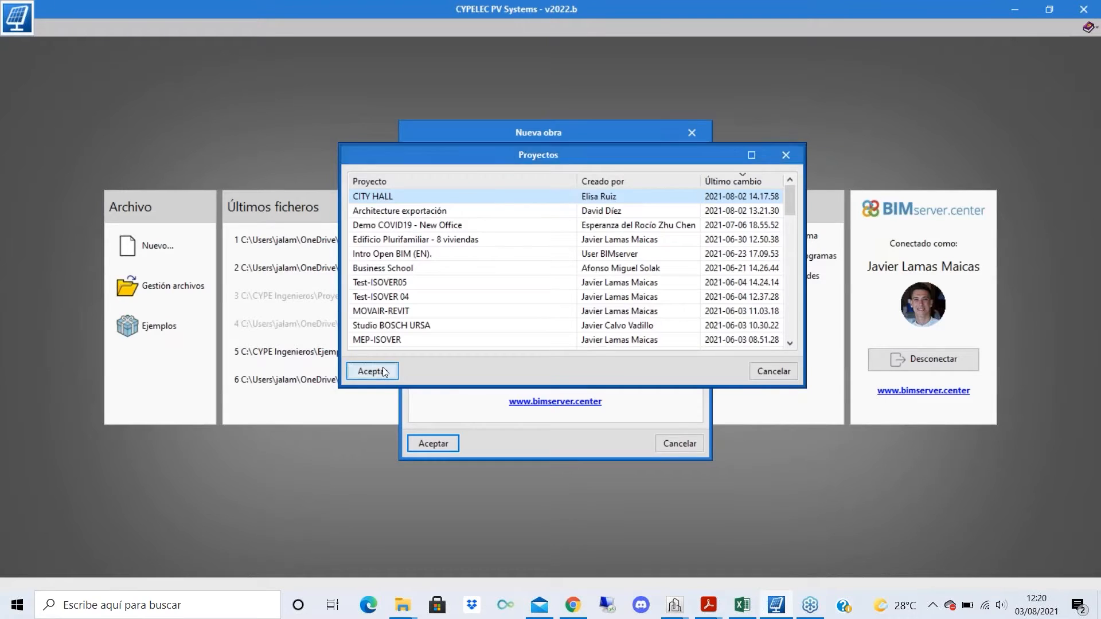
{"action": "left_click", "coordinate": [448, 450]}
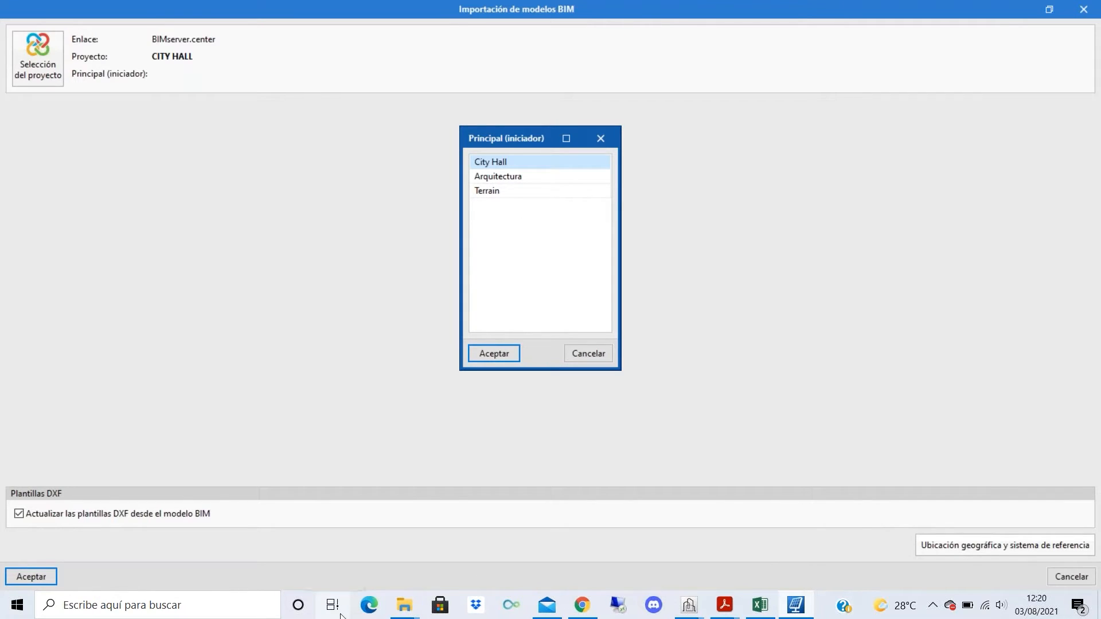
{"action": "left_click", "coordinate": [512, 176]}
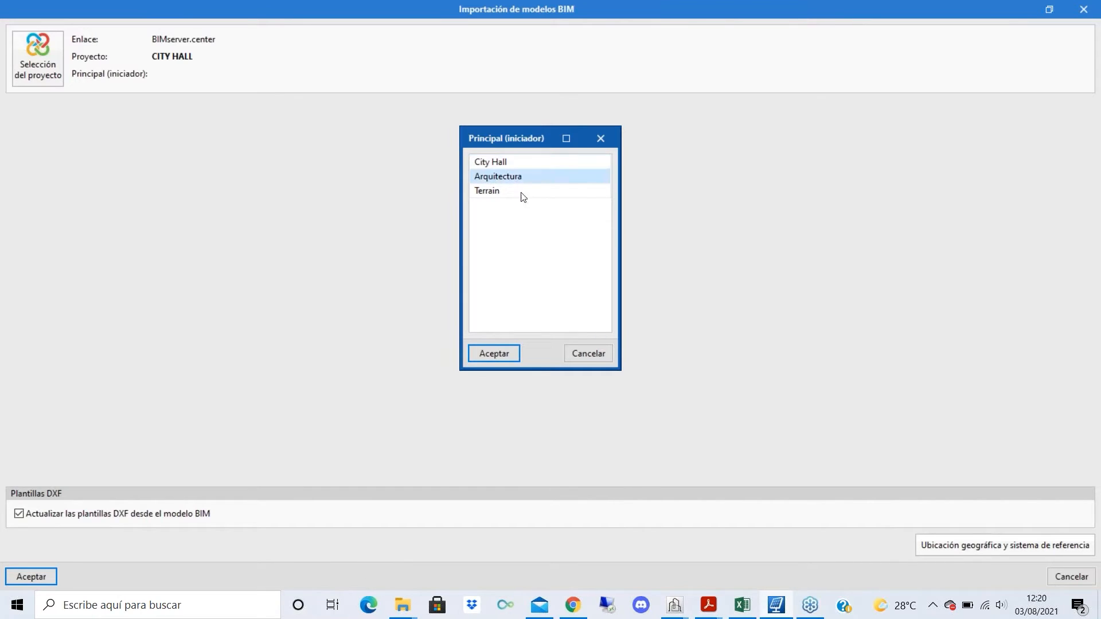
{"action": "left_click", "coordinate": [485, 361]}
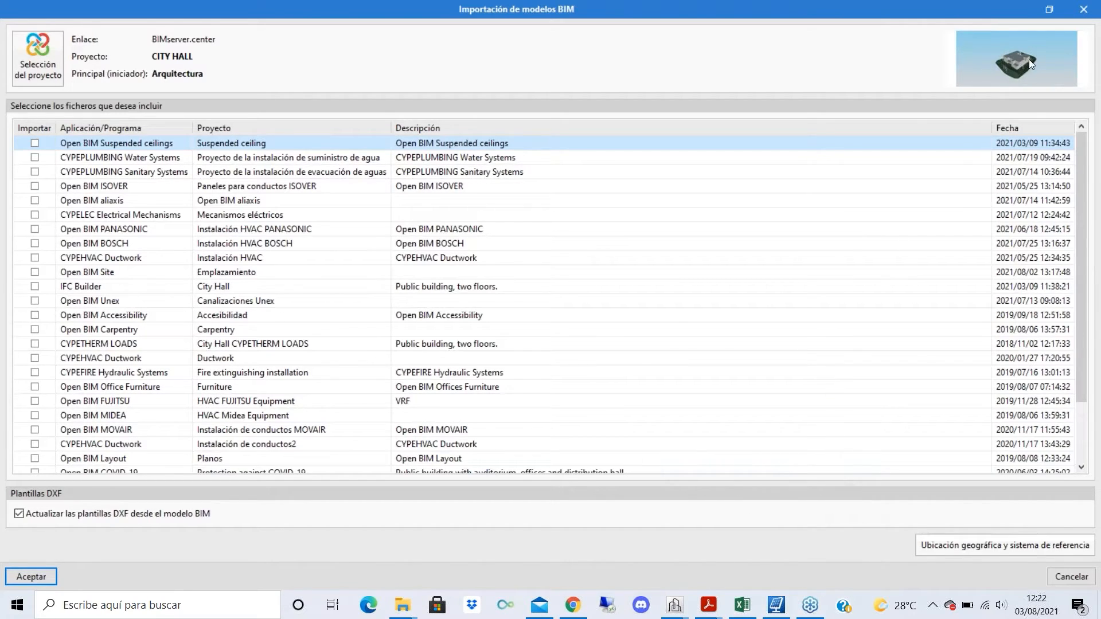
- Mark the Sanitary Systems, CYPEHVAC Ductwork (Instalación HVAC), ISOVER and aliaxis files for import, and abandon the import and the new job
{"action": "mouse_move", "coordinate": [815, 607]}
{"action": "left_click", "coordinate": [35, 171]}
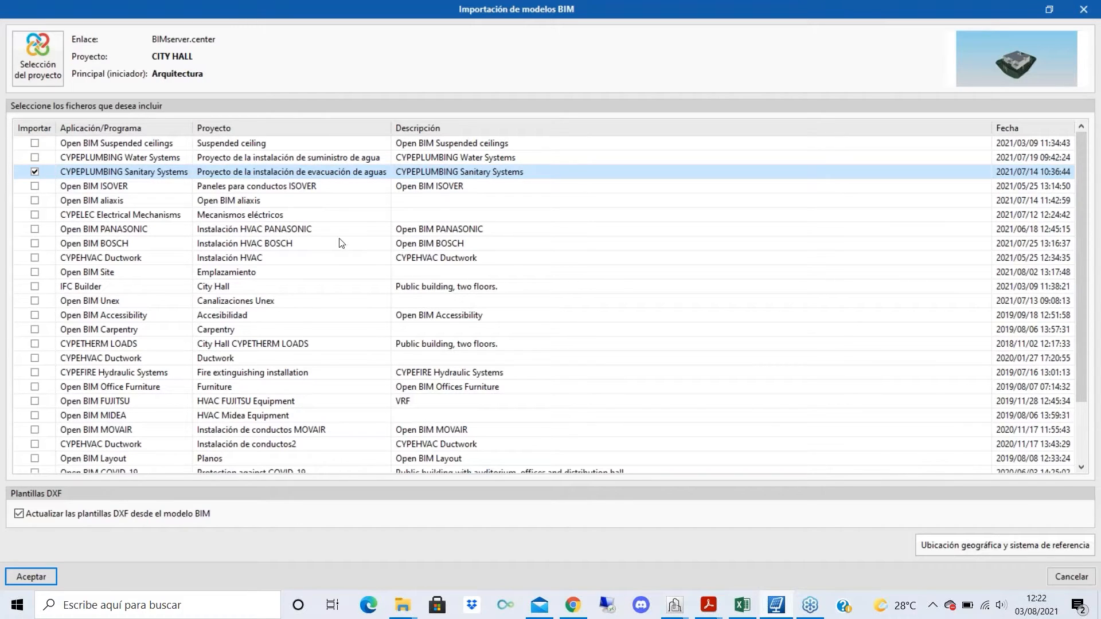
{"action": "left_click", "coordinate": [35, 258]}
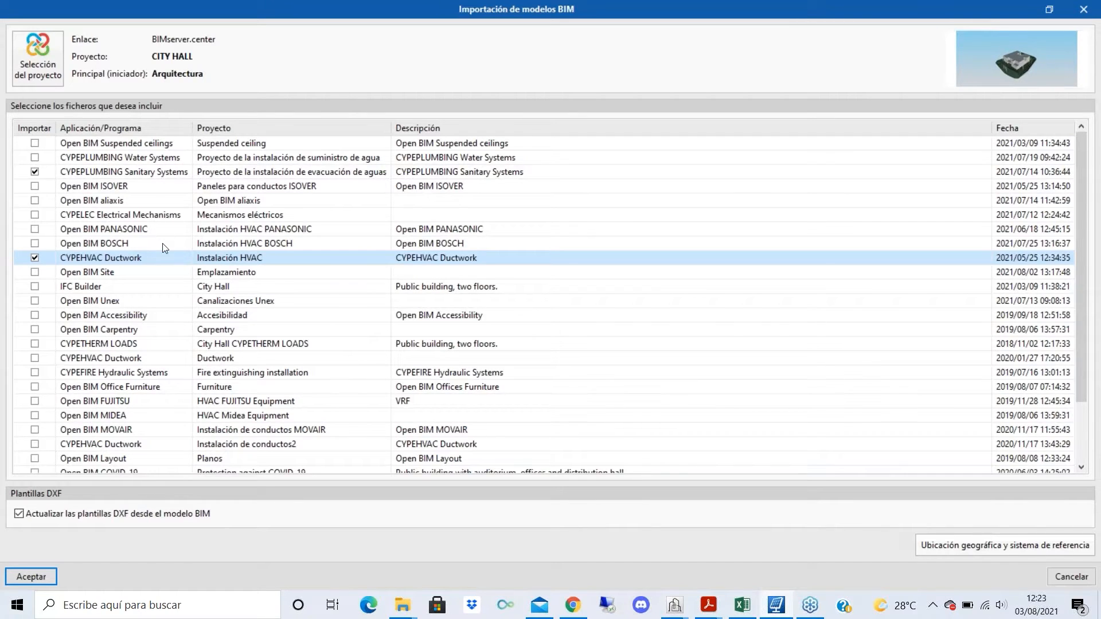
{"action": "scroll", "coordinate": [218, 321], "scroll_direction": "down", "scroll_amount": 2}
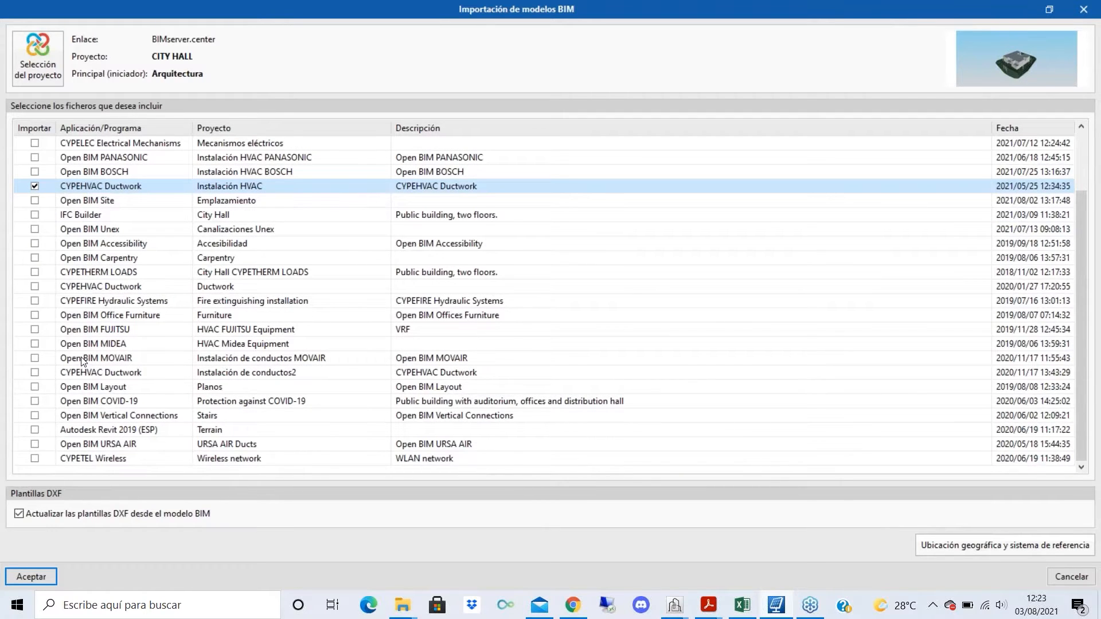
{"action": "scroll", "coordinate": [92, 363], "scroll_direction": "up", "scroll_amount": 2}
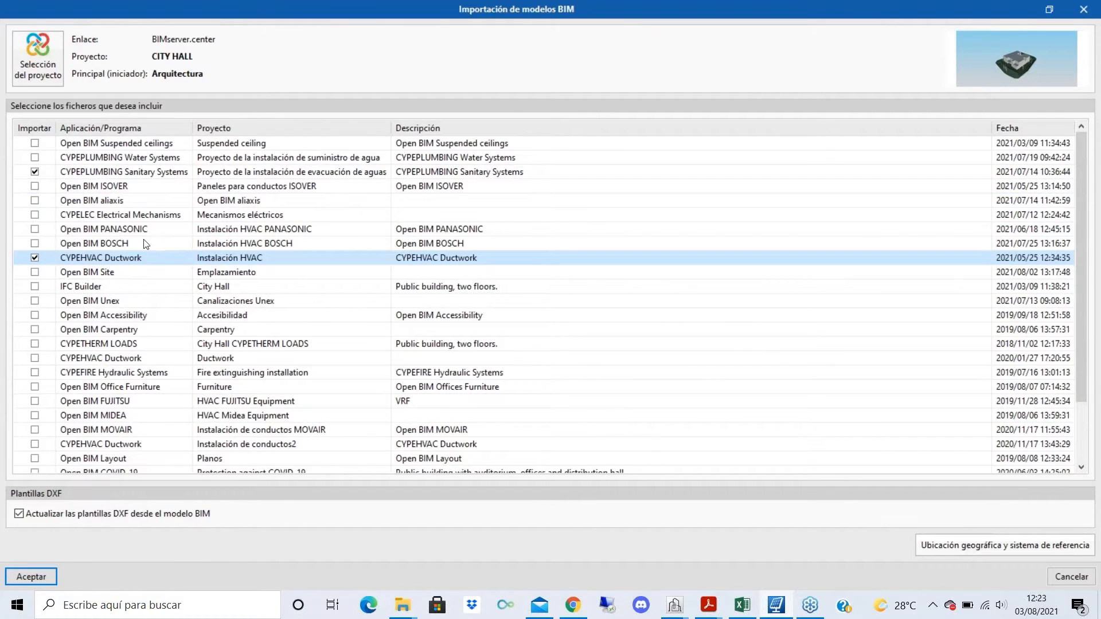
{"action": "left_click", "coordinate": [35, 186]}
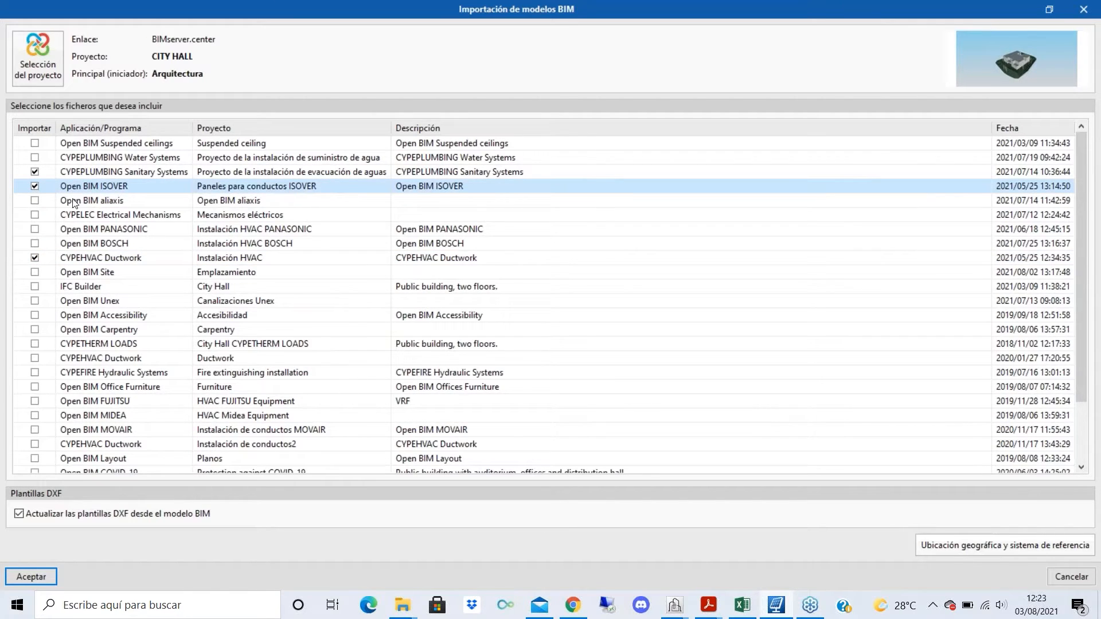
{"action": "left_click", "coordinate": [35, 200]}
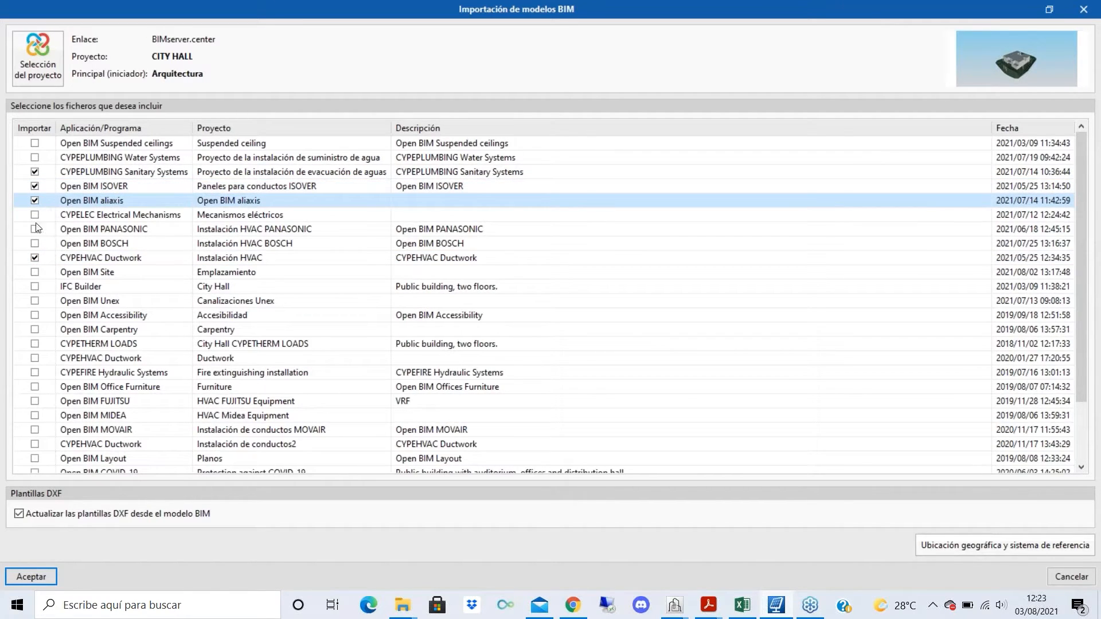
{"action": "scroll", "coordinate": [287, 262], "scroll_direction": "down", "scroll_amount": 2}
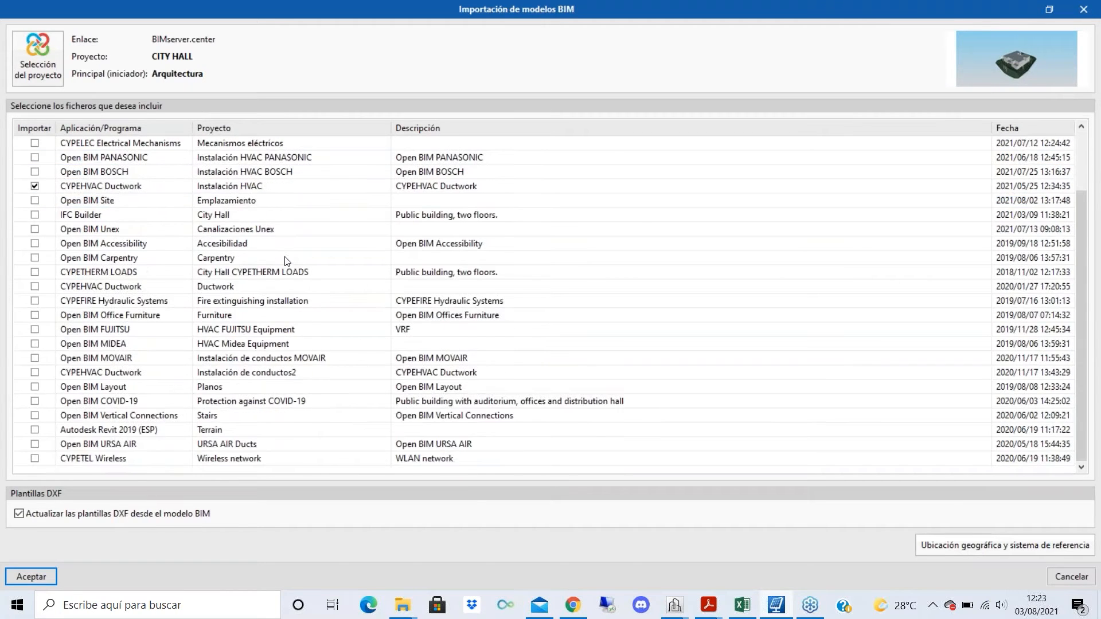
{"action": "scroll", "coordinate": [285, 261], "scroll_direction": "up", "scroll_amount": 2}
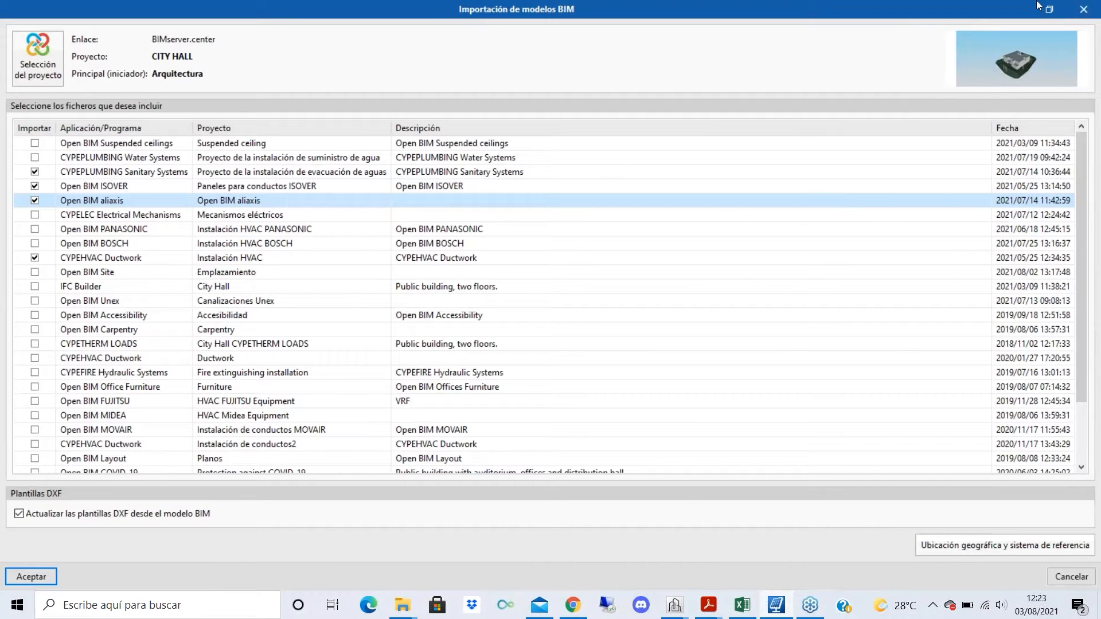
{"action": "left_click", "coordinate": [1084, 10]}
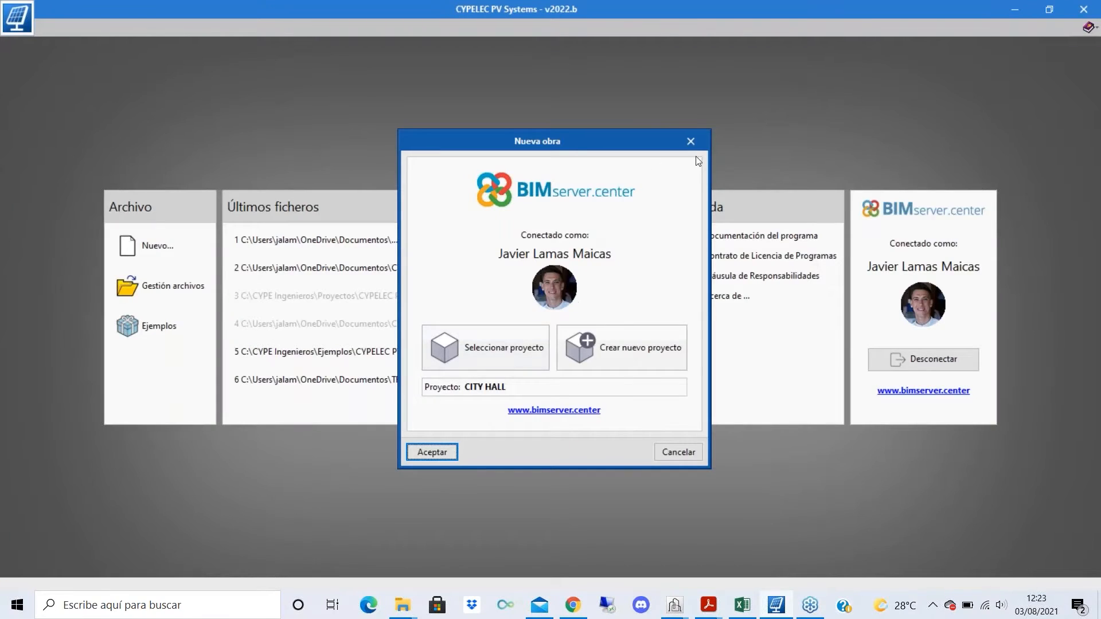
{"action": "key", "text": "Return"}
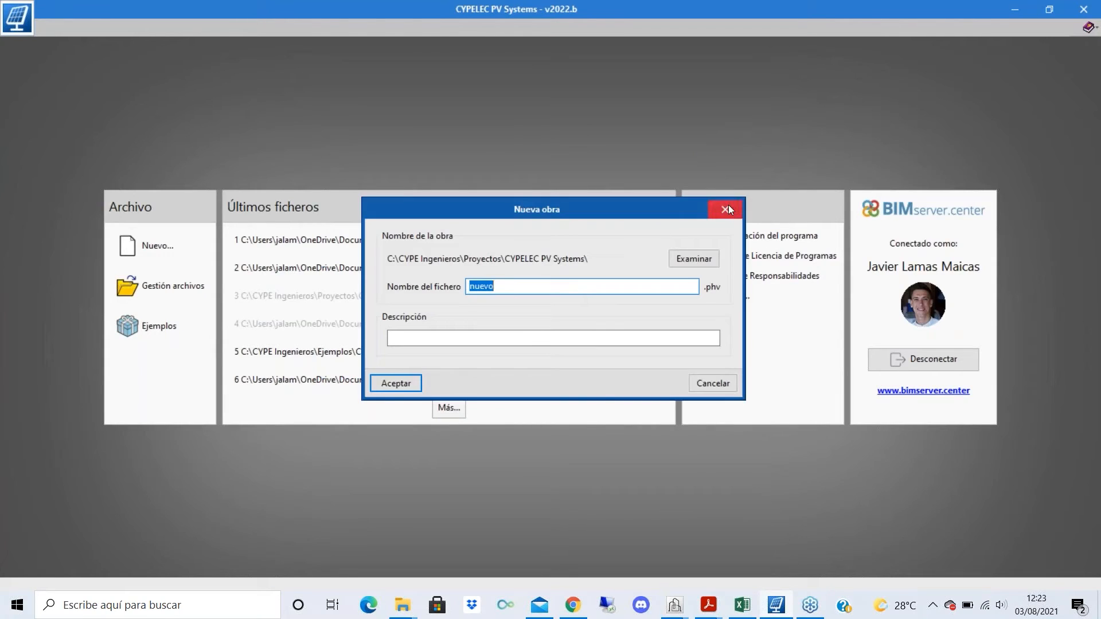
{"action": "left_click", "coordinate": [727, 206]}
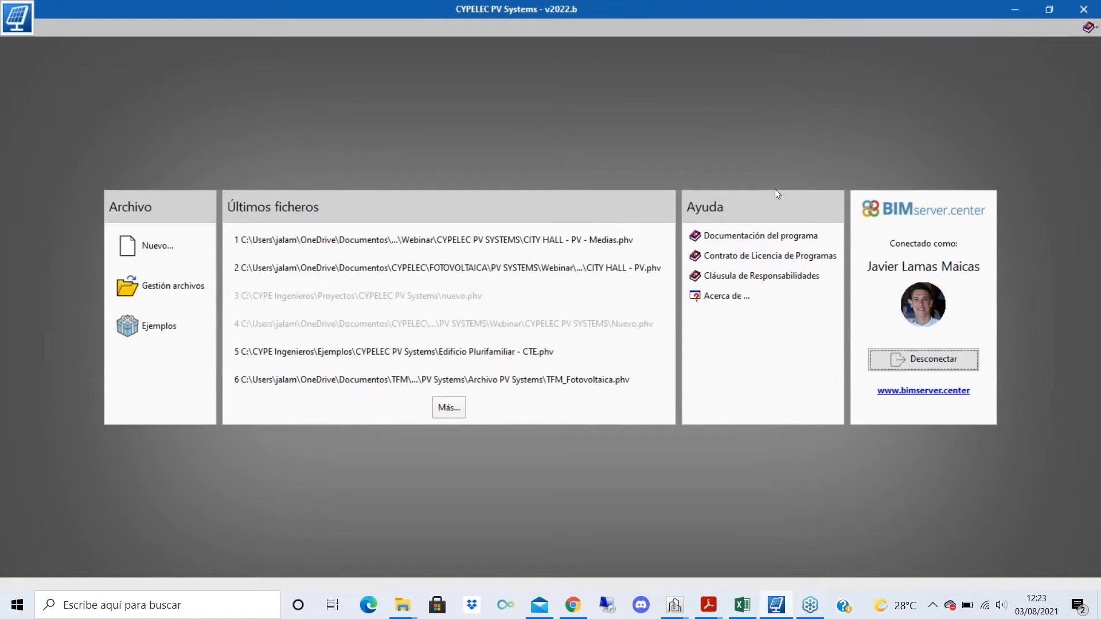
- Open the recent job CITY HALL - PV - Medias.phv
{"action": "left_click", "coordinate": [588, 239]}
{"action": "left_click", "coordinate": [569, 376]}
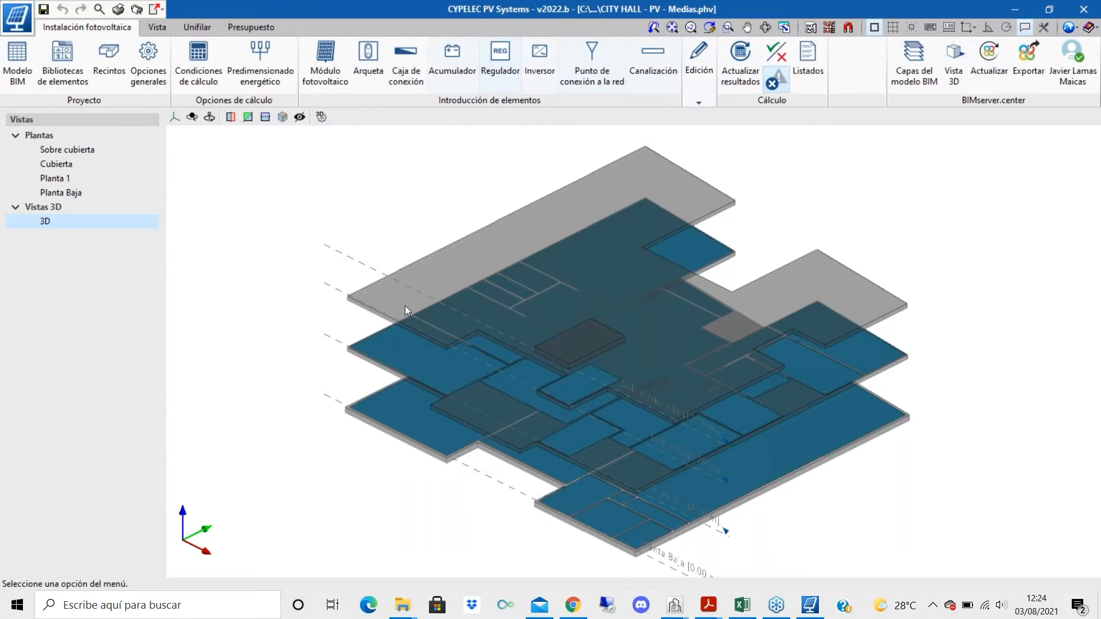
- Examine the imported floors and rooms of the CITY HALL building in the 3D view from several angles
{"action": "scroll", "coordinate": [481, 320], "scroll_direction": "down", "scroll_amount": 1}
{"action": "middle_click_drag", "start_coordinate": [482, 320], "coordinate": [458, 300], "text": "shift"}
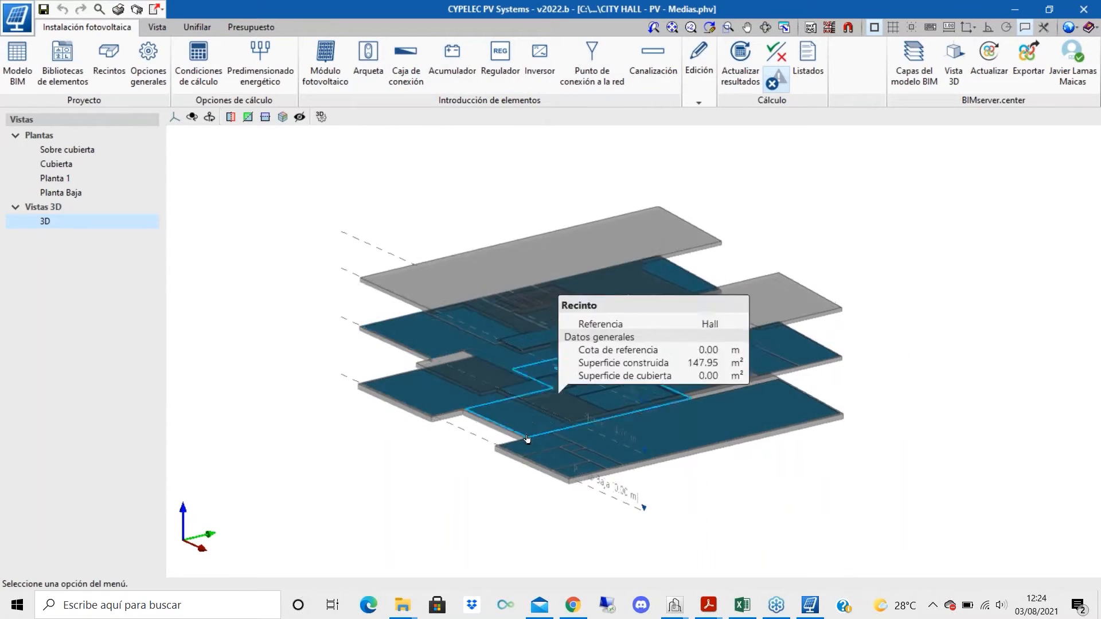
{"action": "scroll", "coordinate": [484, 479], "scroll_direction": "up", "scroll_amount": 3}
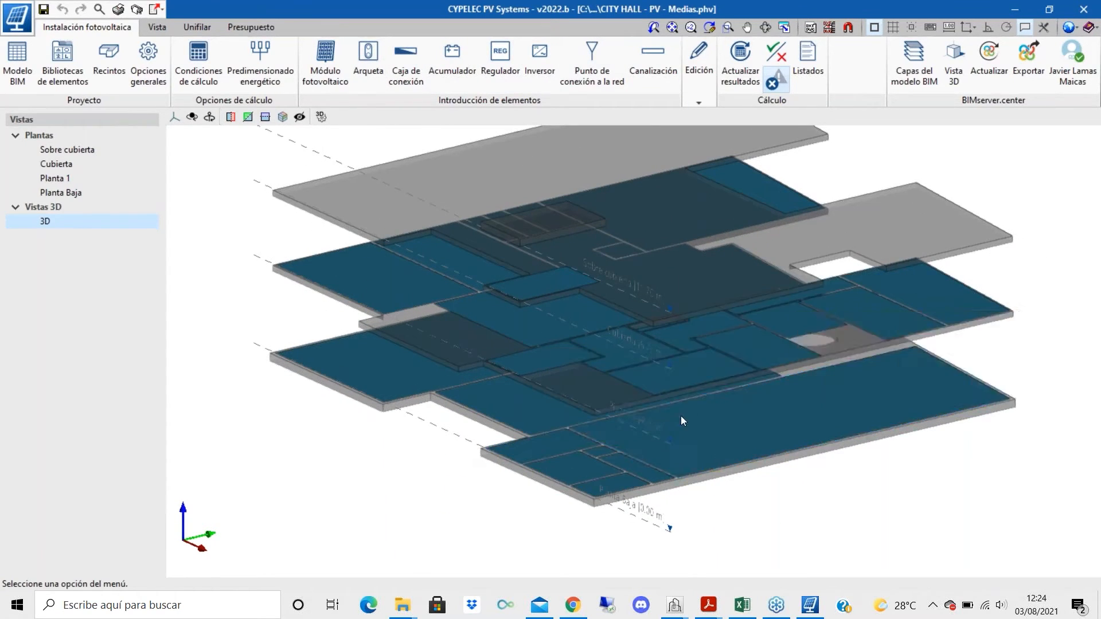
{"action": "middle_click_drag", "start_coordinate": [680, 415], "coordinate": [662, 452], "text": "shift"}
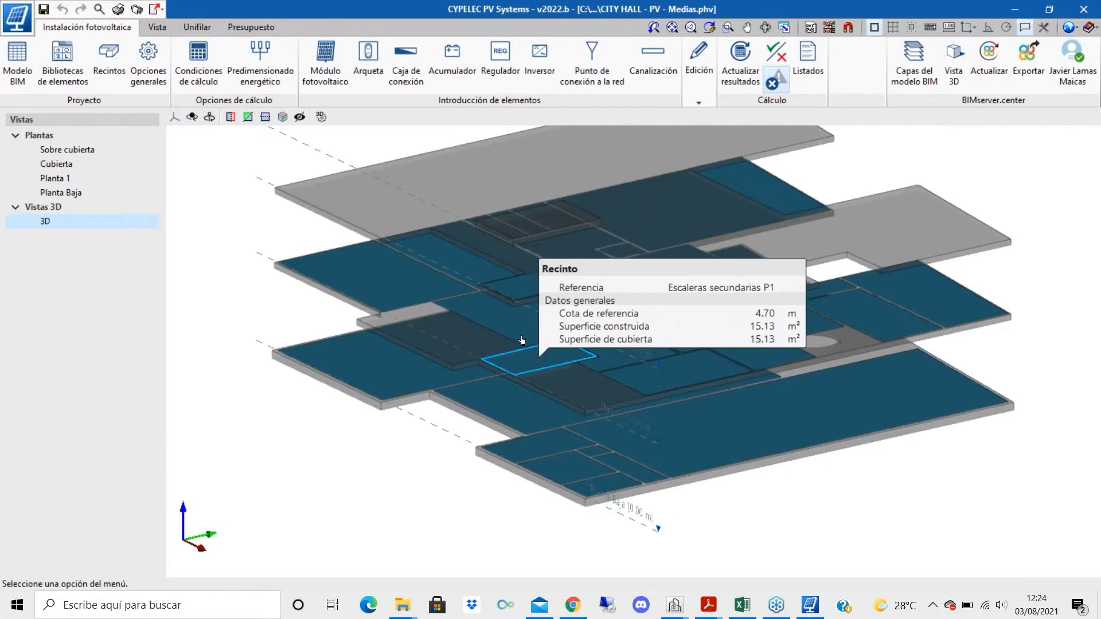
{"action": "middle_click_drag", "start_coordinate": [519, 344], "coordinate": [532, 379], "text": "shift"}
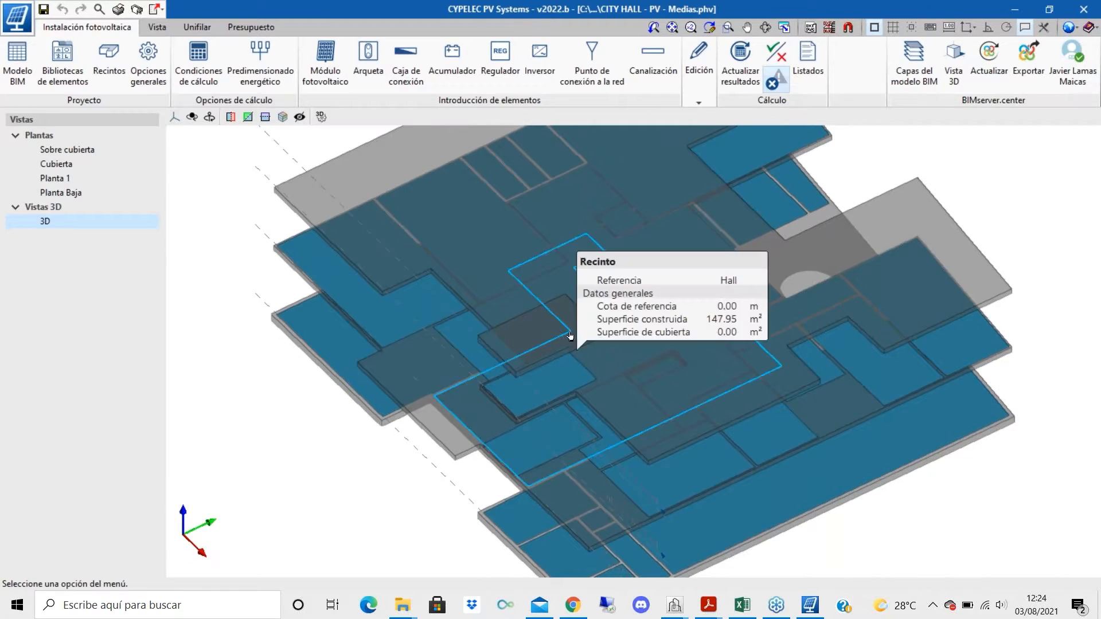
{"action": "middle_click_drag", "start_coordinate": [559, 338], "coordinate": [455, 307], "text": "shift"}
{"action": "scroll", "coordinate": [449, 257], "scroll_direction": "down", "scroll_amount": 1}
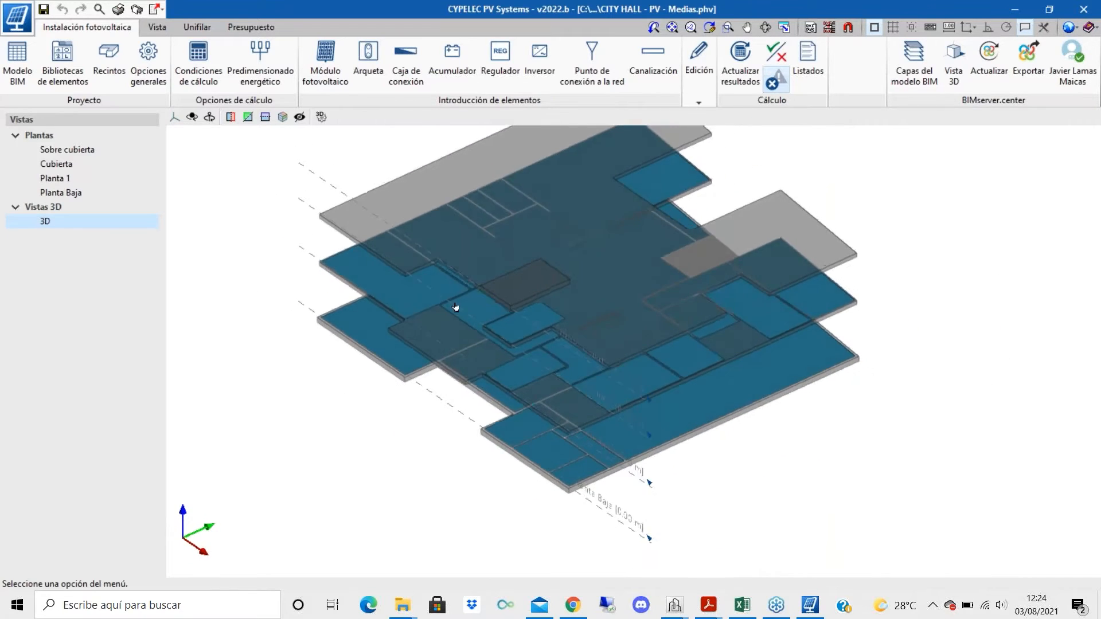
{"action": "scroll", "coordinate": [455, 308], "scroll_direction": "down", "scroll_amount": 2}
{"action": "middle_click_drag", "start_coordinate": [590, 177], "coordinate": [367, 367], "text": "shift"}
{"action": "scroll", "coordinate": [777, 323], "scroll_direction": "down", "scroll_amount": 2}
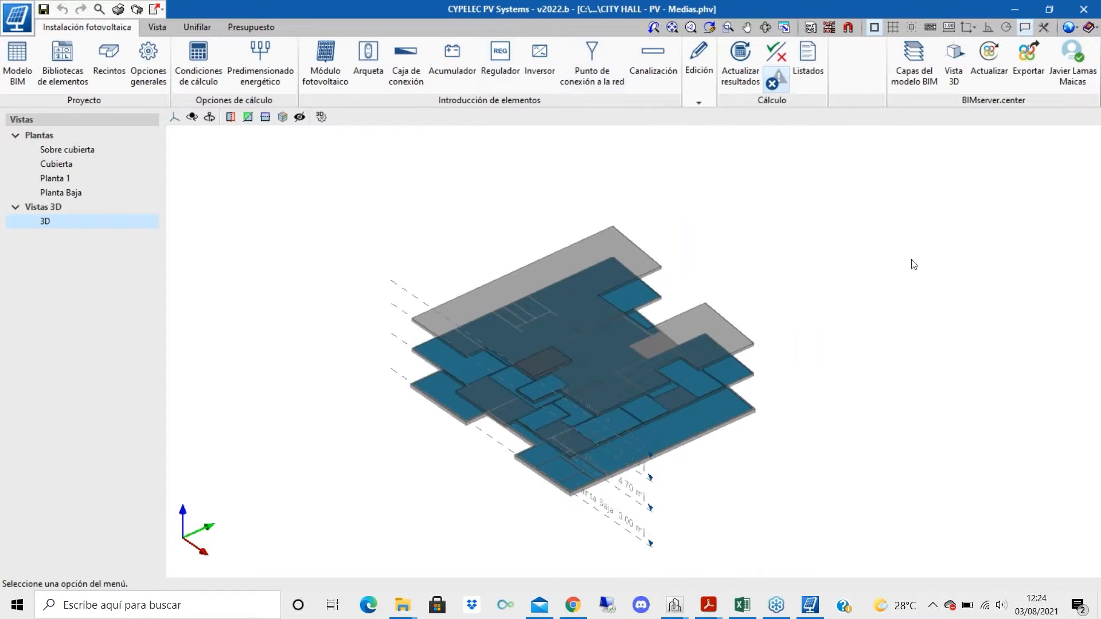
{"action": "scroll", "coordinate": [597, 290], "scroll_direction": "up", "scroll_amount": 1}
{"action": "scroll", "coordinate": [604, 486], "scroll_direction": "up", "scroll_amount": 1}
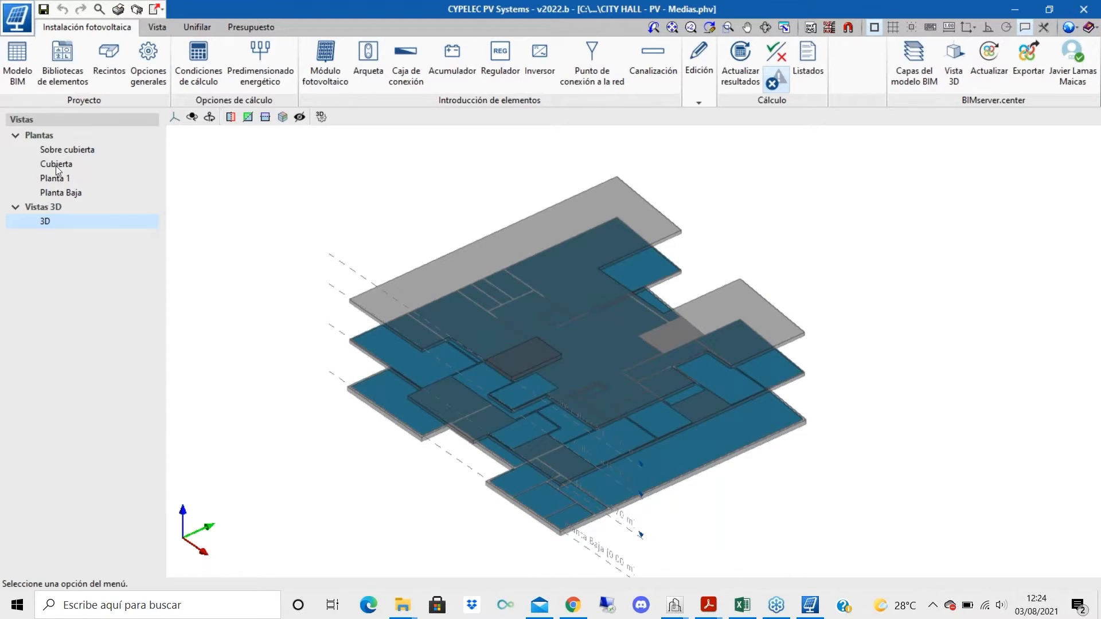
- Look through the Planta Baja, Cubierta and Sobre cubierta plans, and view Planta Baja at an angle
{"action": "left_click", "coordinate": [66, 194]}
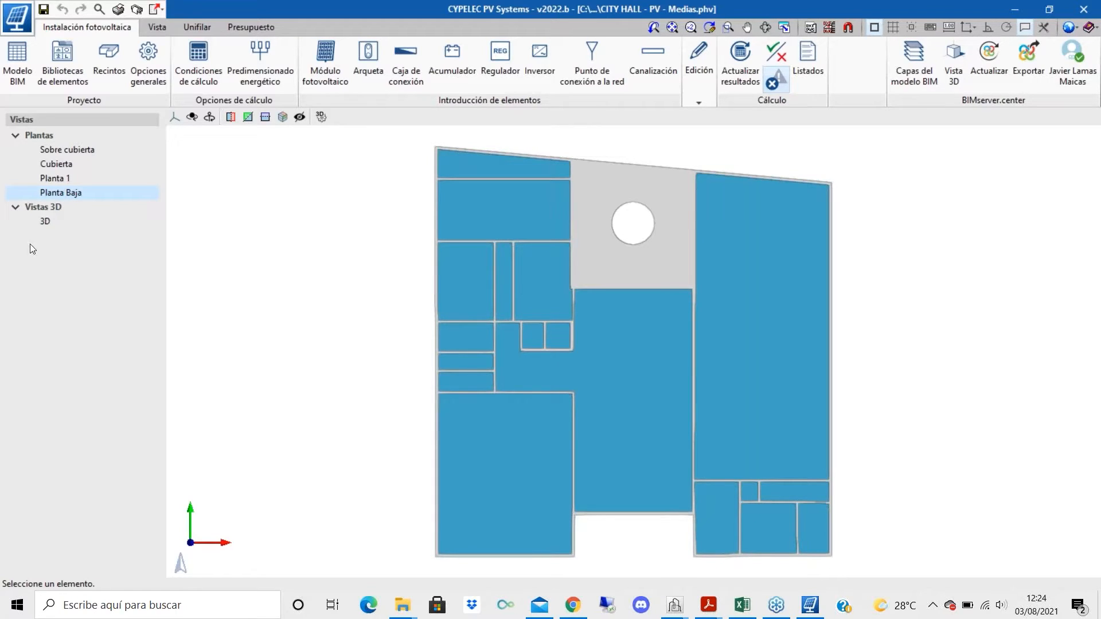
{"action": "left_click", "coordinate": [83, 165]}
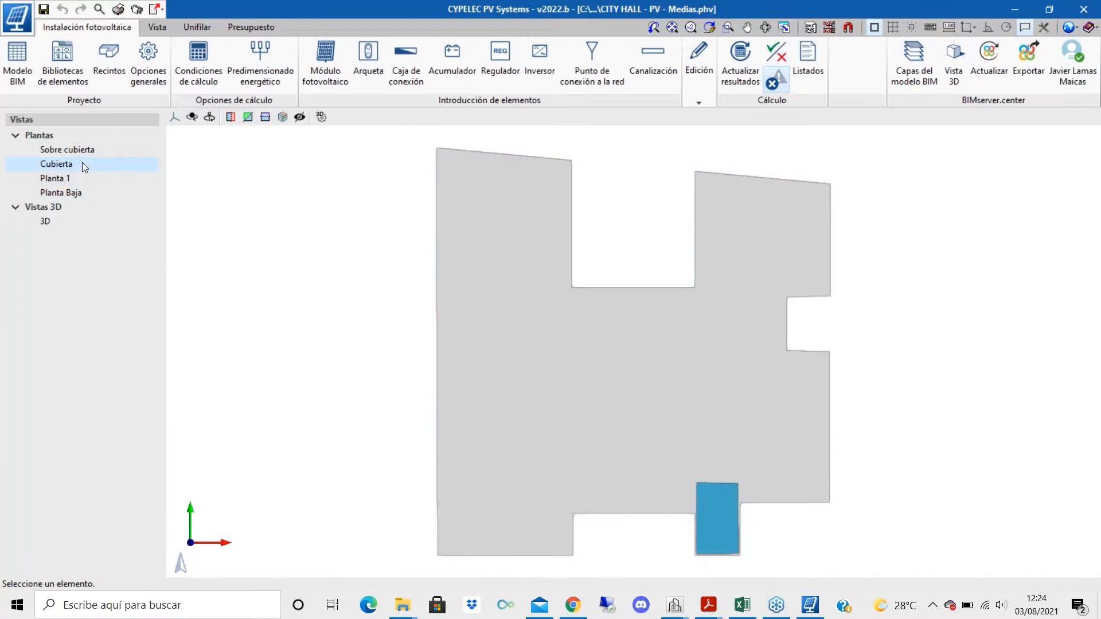
{"action": "left_click", "coordinate": [79, 150]}
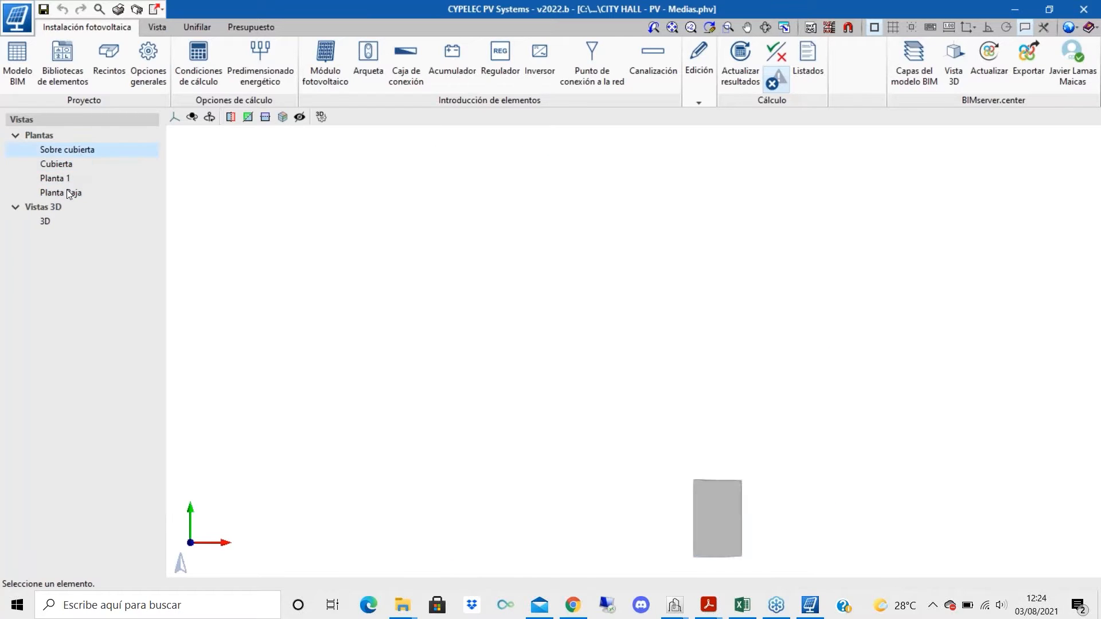
{"action": "left_click", "coordinate": [66, 191]}
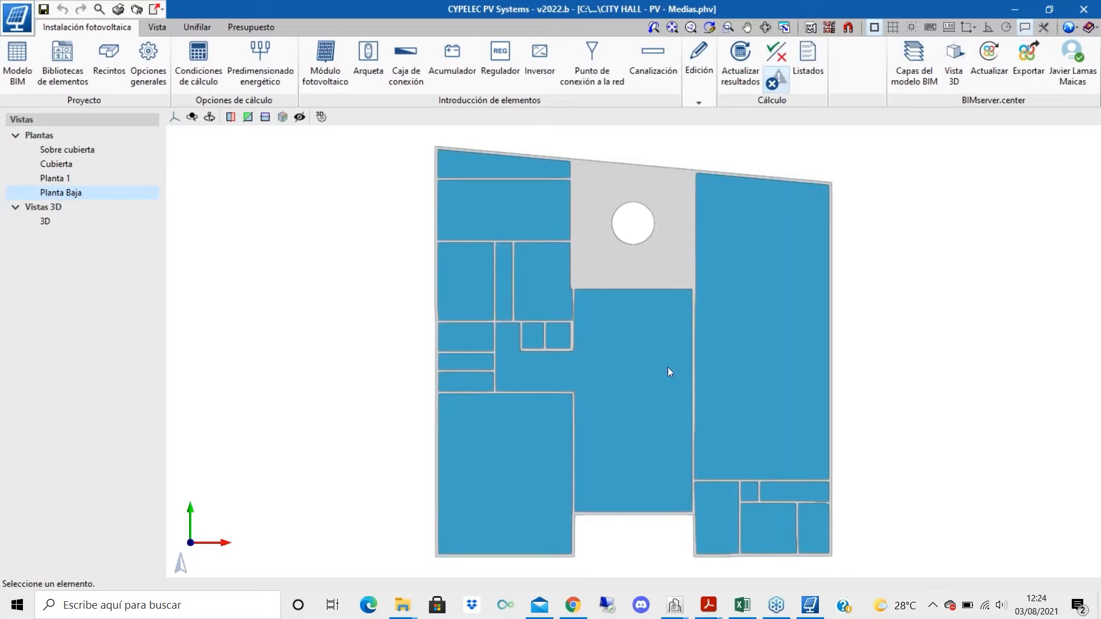
{"action": "middle_click_drag", "start_coordinate": [597, 373], "coordinate": [701, 309], "text": "shift"}
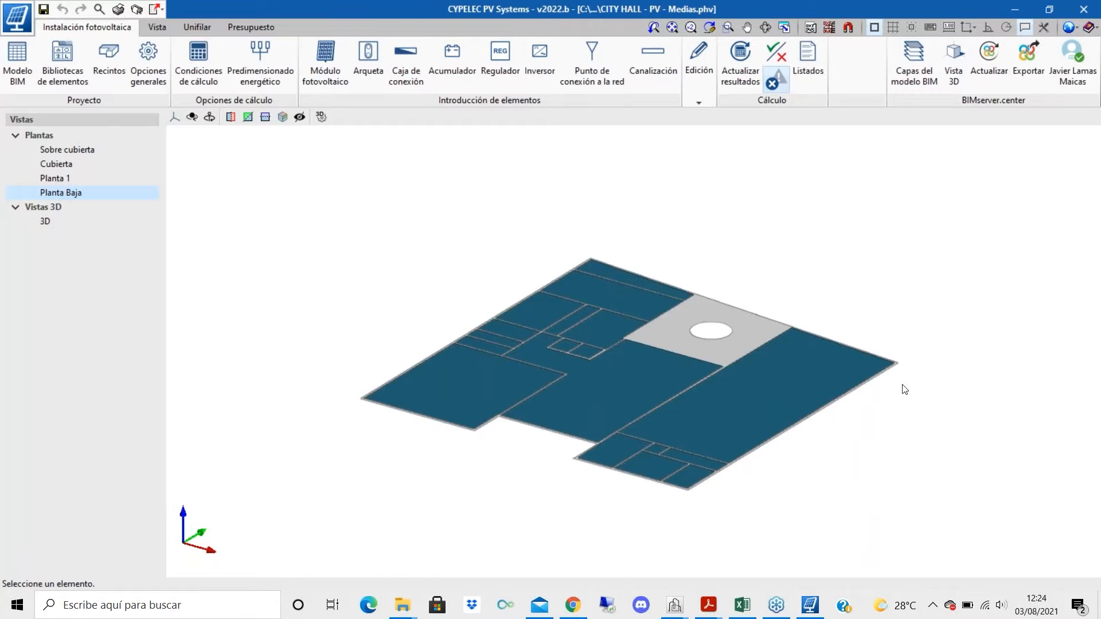
- Return to the 3D view and inspect the stacked floors, including the Salón de actos area, up close and from different angles
{"action": "key", "text": "Escape"}
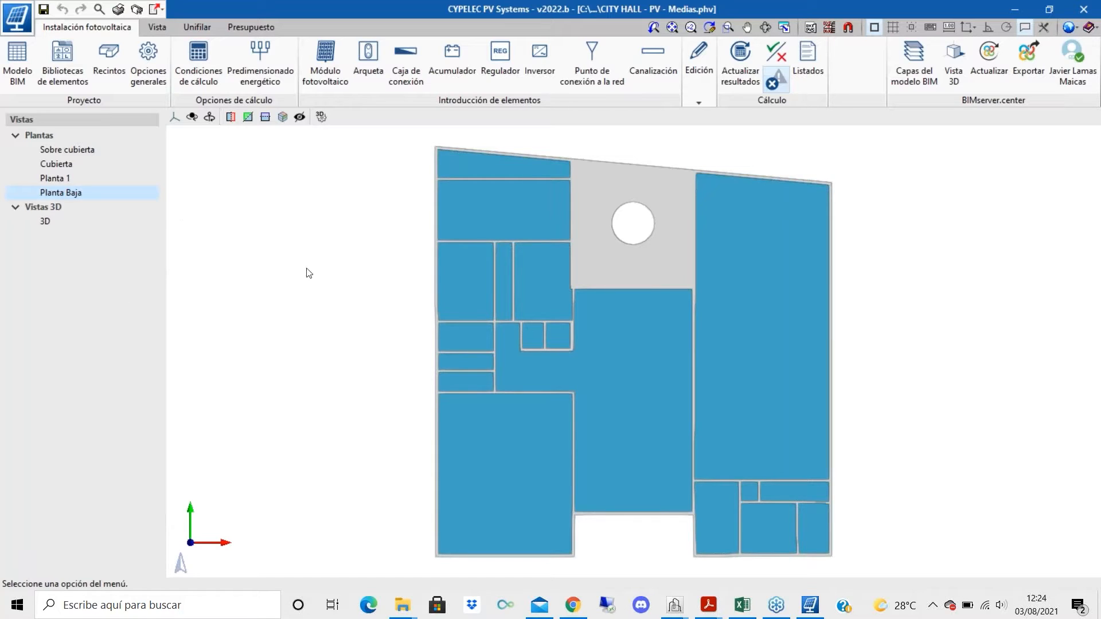
{"action": "left_click", "coordinate": [54, 226]}
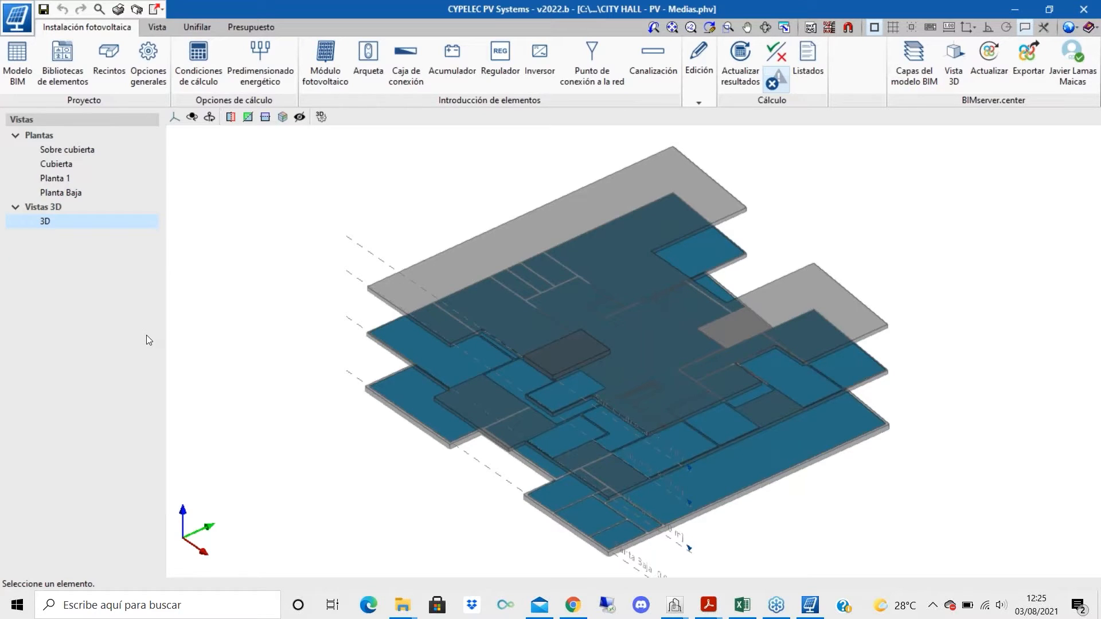
{"action": "scroll", "coordinate": [317, 209], "scroll_direction": "down", "scroll_amount": 1}
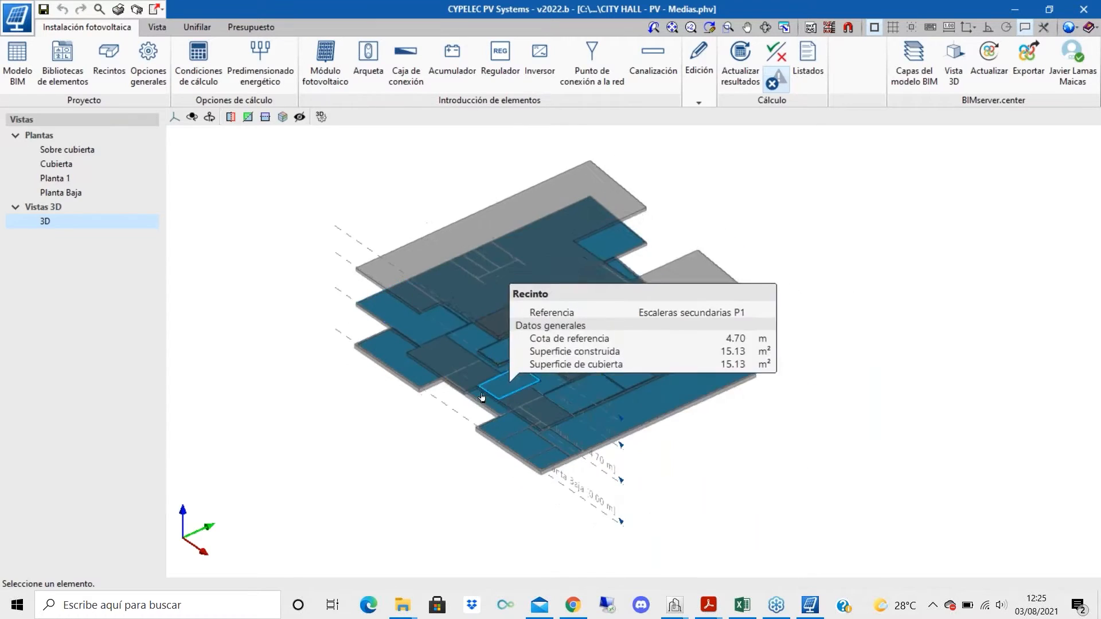
{"action": "scroll", "coordinate": [407, 353], "scroll_direction": "up", "scroll_amount": 2}
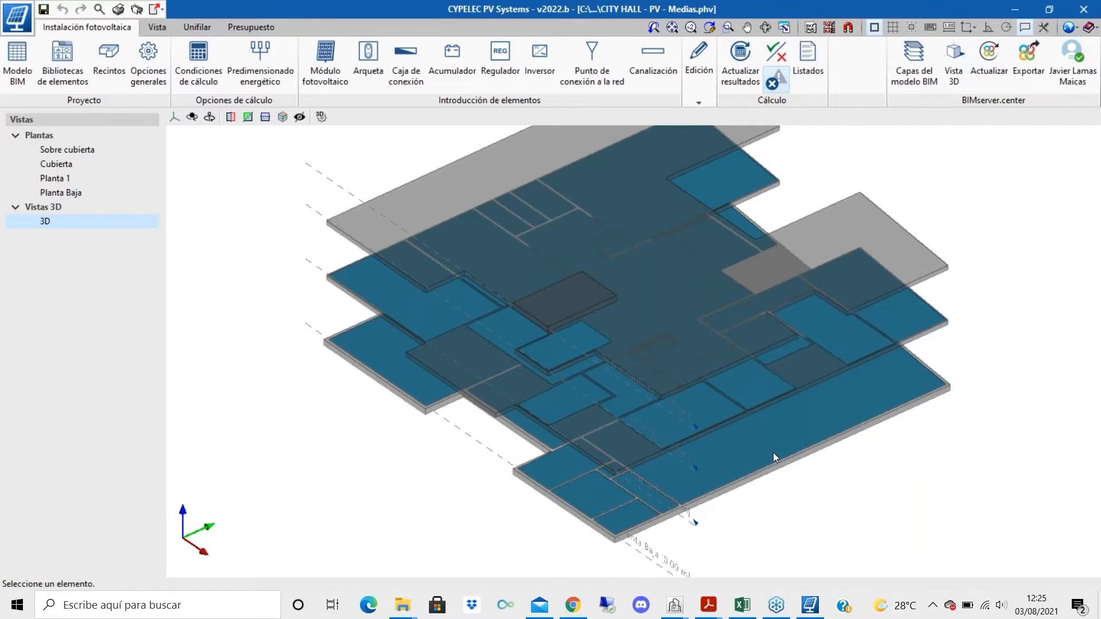
{"action": "mouse_move", "coordinate": [766, 460]}
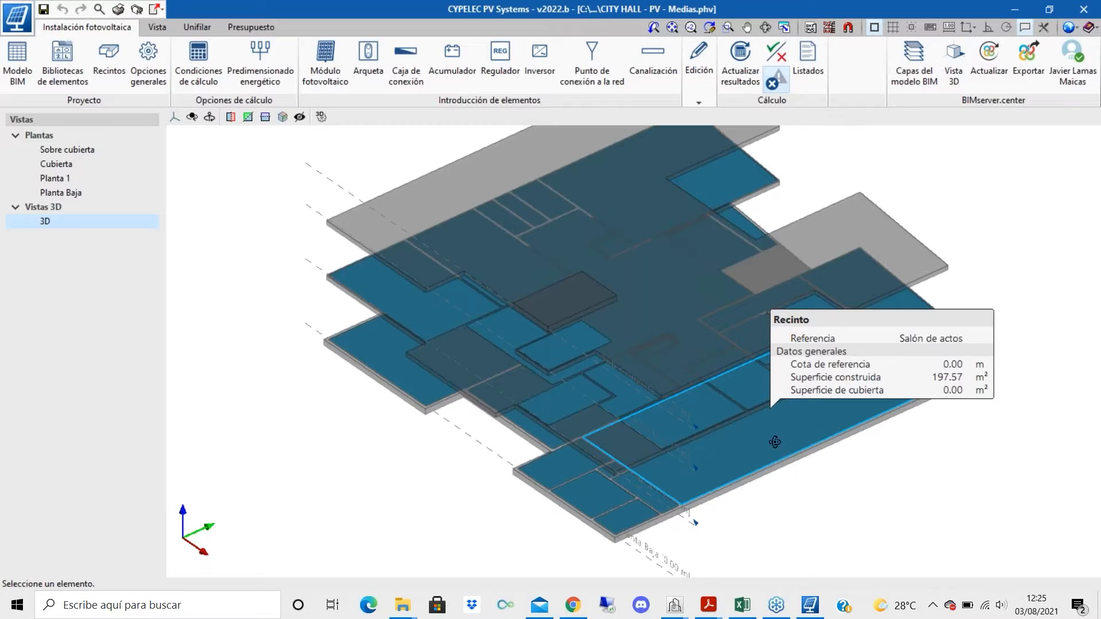
{"action": "middle_click_drag", "start_coordinate": [771, 433], "coordinate": [762, 413], "text": "shift"}
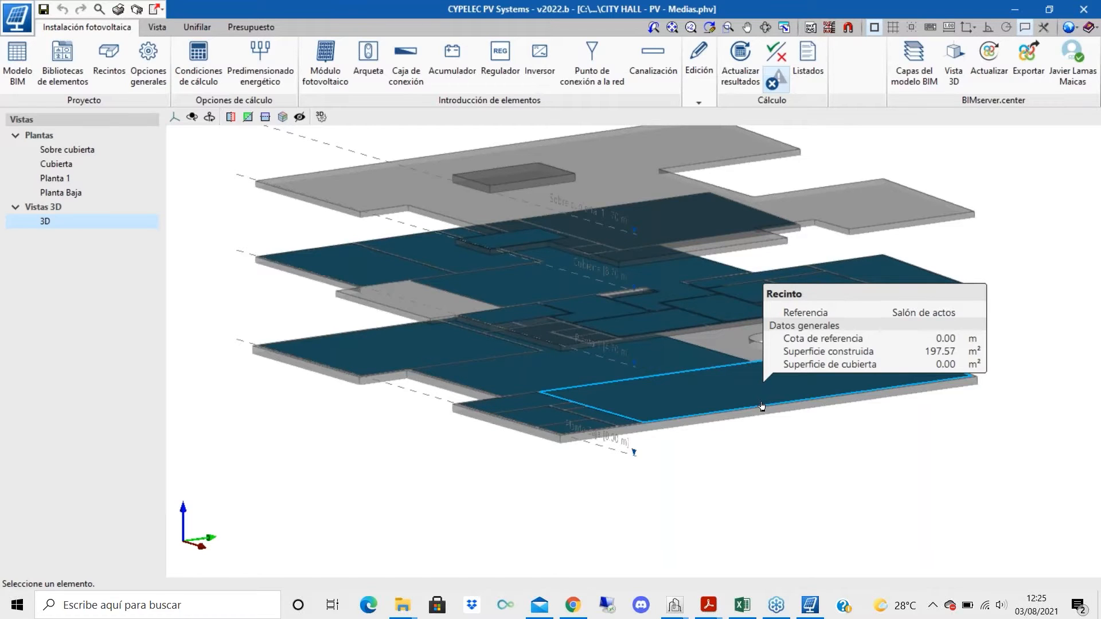
{"action": "middle_click_drag", "start_coordinate": [762, 402], "coordinate": [855, 396], "text": "shift"}
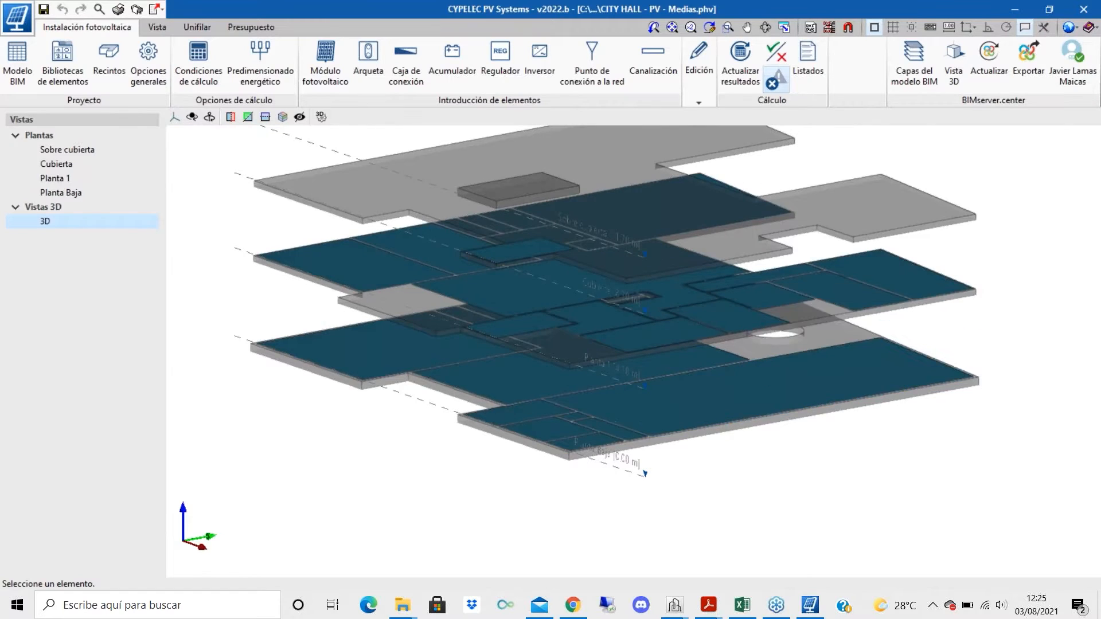
{"action": "scroll", "coordinate": [894, 379], "scroll_direction": "up", "scroll_amount": 3}
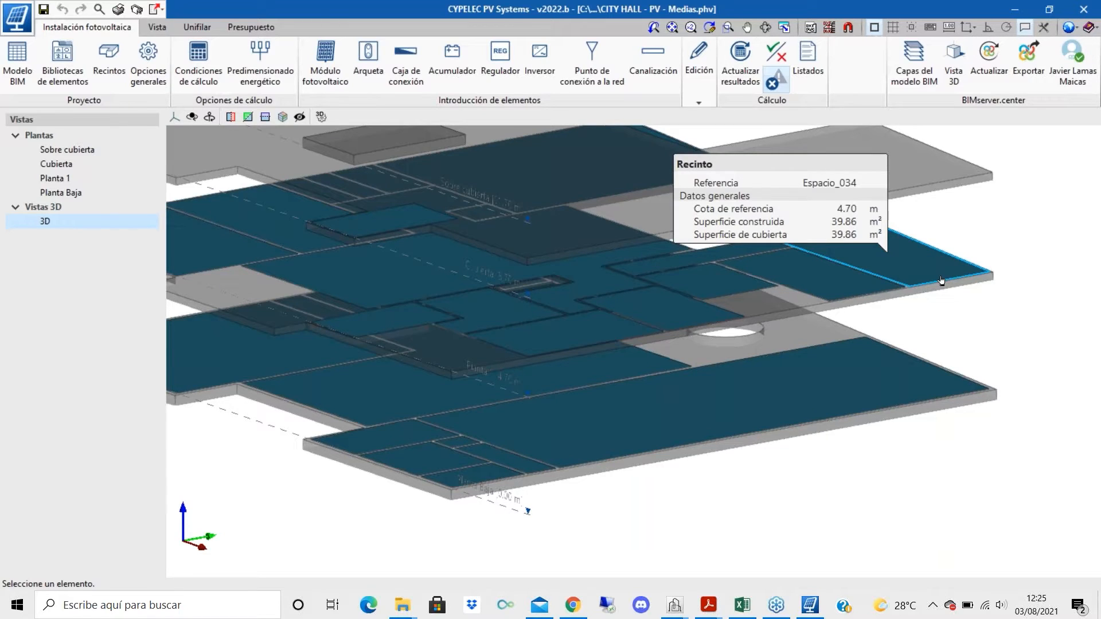
{"action": "middle_click_drag", "start_coordinate": [933, 272], "coordinate": [900, 301], "text": "shift"}
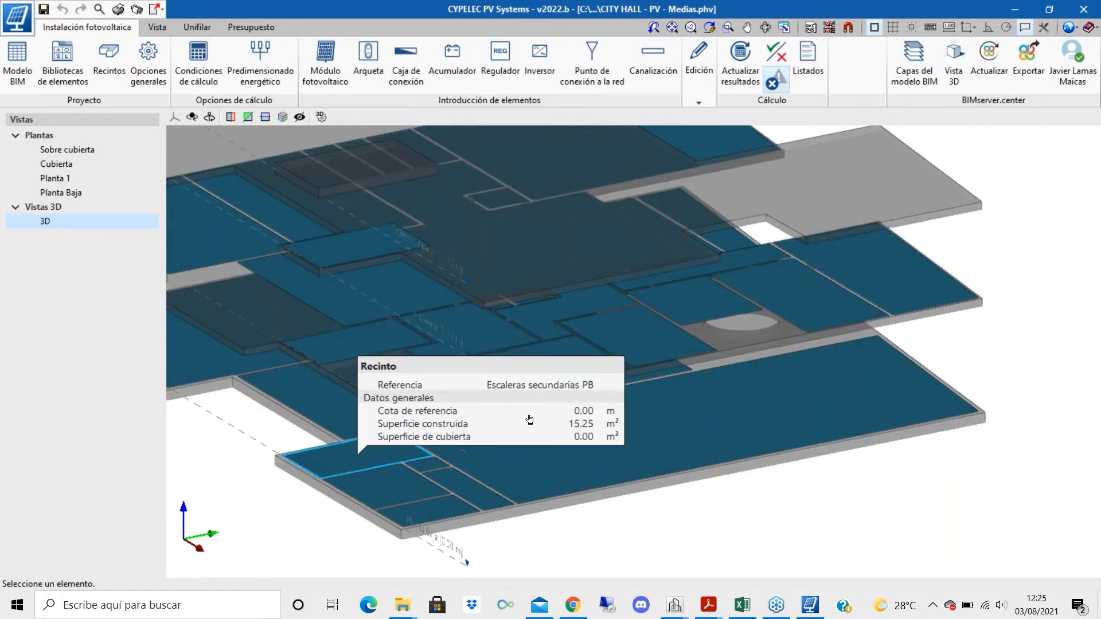
{"action": "scroll", "coordinate": [536, 427], "scroll_direction": "up", "scroll_amount": 2}
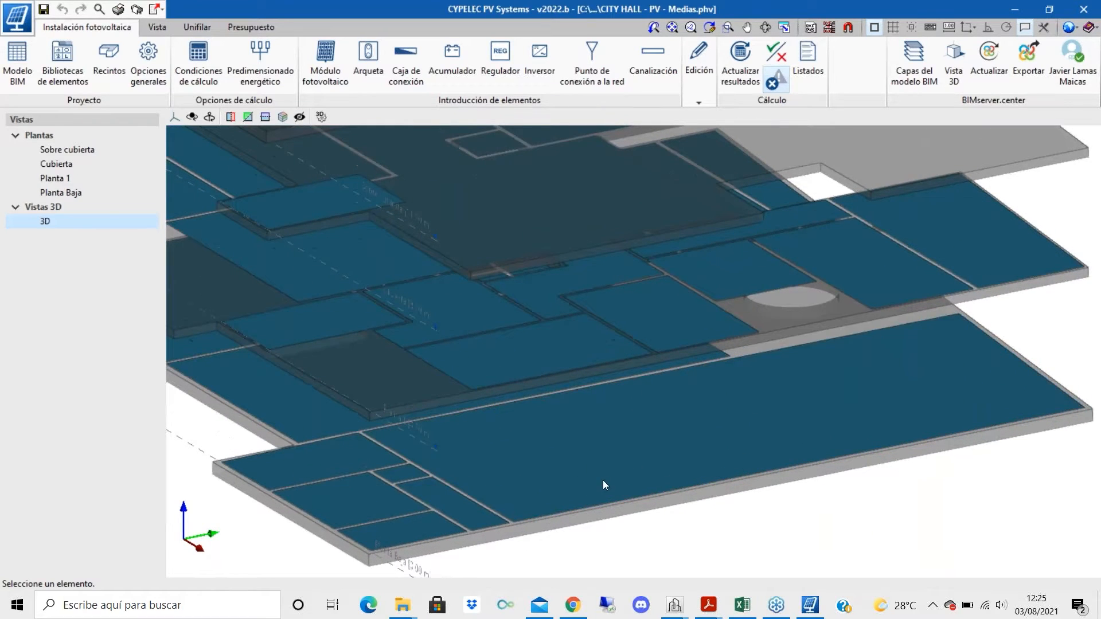
{"action": "scroll", "coordinate": [604, 480], "scroll_direction": "down", "scroll_amount": 3}
{"action": "middle_click_drag", "start_coordinate": [604, 480], "coordinate": [613, 492], "text": "shift"}
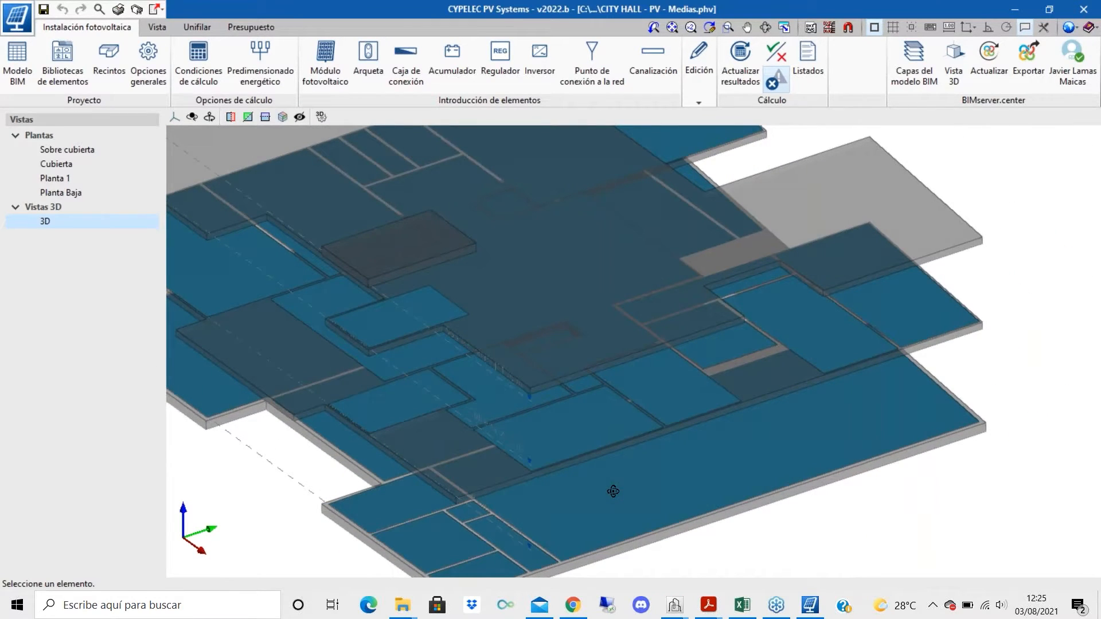
- View the properties of the room Despacho 2 and of a neighbouring room in the 3D model without changing them
{"action": "scroll", "coordinate": [578, 494], "scroll_direction": "up", "scroll_amount": 1}
{"action": "left_click", "coordinate": [602, 440]}
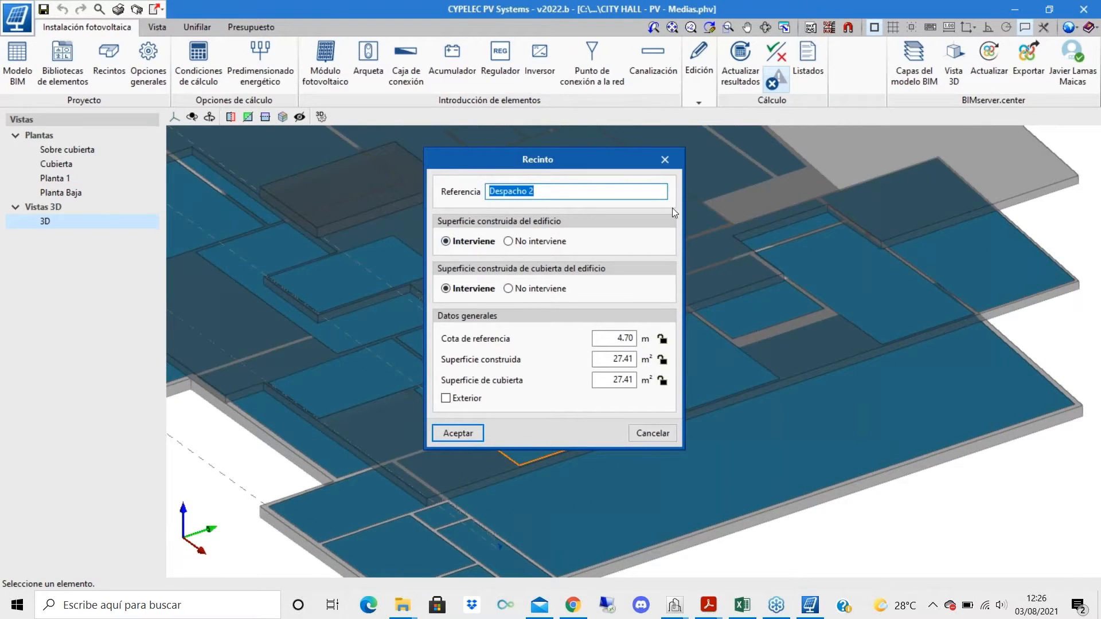
{"action": "left_click", "coordinate": [665, 159]}
{"action": "left_click", "coordinate": [678, 440]}
{"action": "left_click", "coordinate": [665, 159]}
{"action": "scroll", "coordinate": [597, 398], "scroll_direction": "down", "scroll_amount": 3}
{"action": "middle_click_drag", "start_coordinate": [594, 402], "coordinate": [527, 344], "text": "shift"}
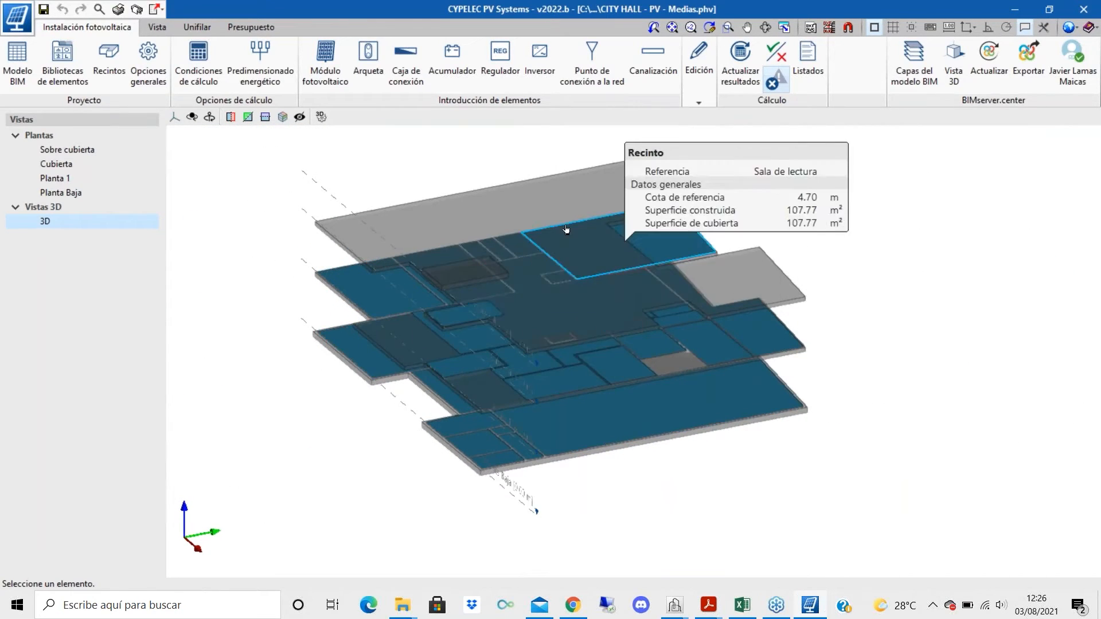
{"action": "scroll", "coordinate": [566, 229], "scroll_direction": "up", "scroll_amount": 2}
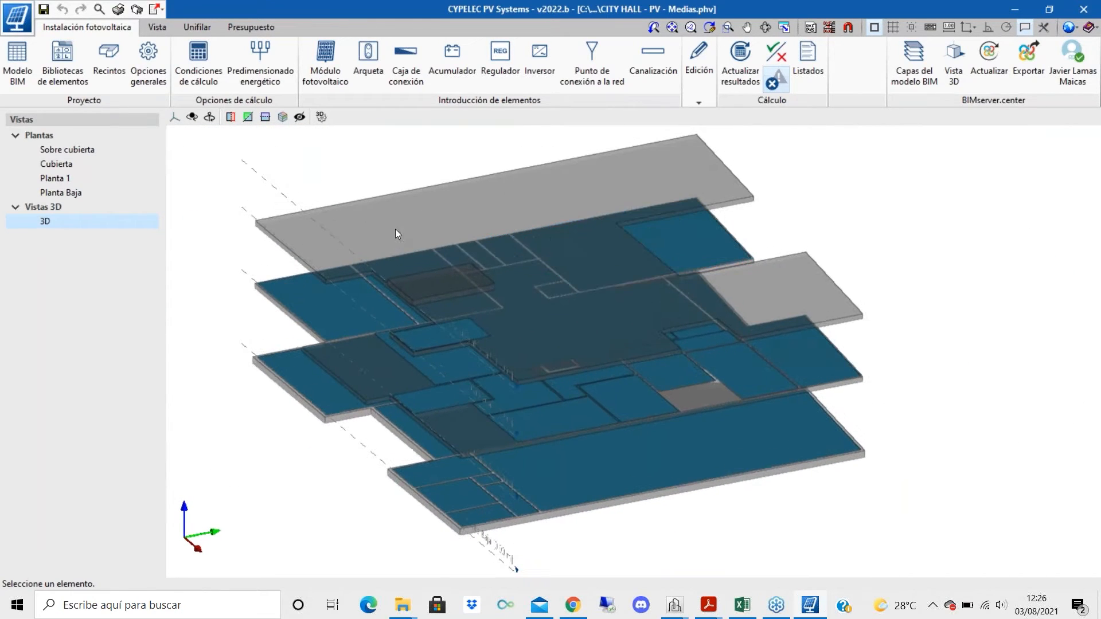
- Review the list of rooms with their built and roof area settings, and view the properties of Escaleras secundarias PB
{"action": "left_click", "coordinate": [109, 74]}
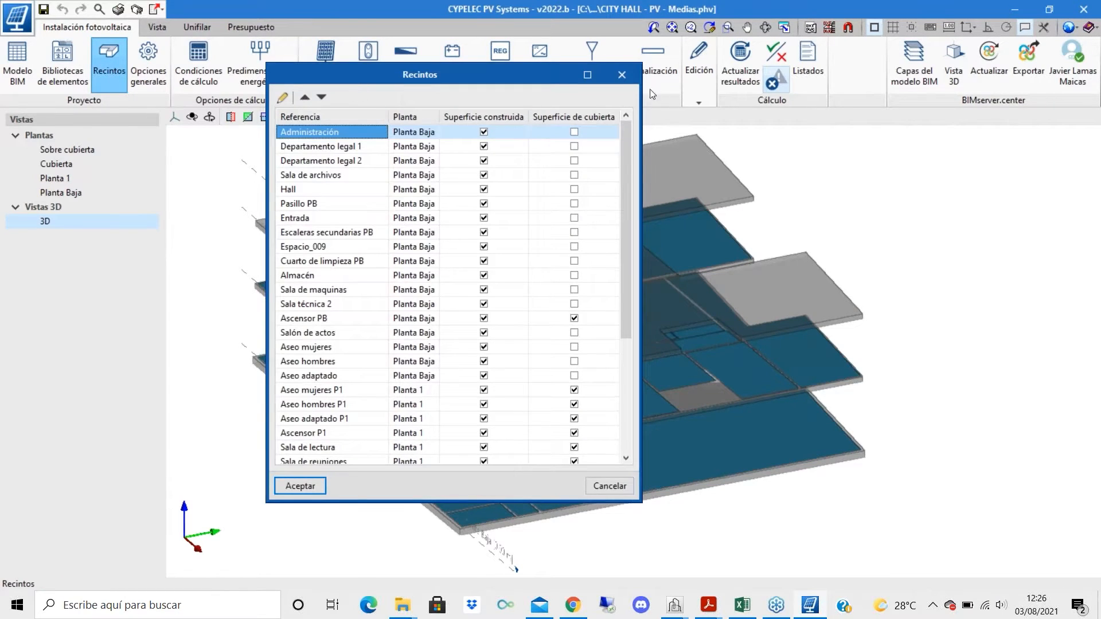
{"action": "left_click", "coordinate": [622, 74]}
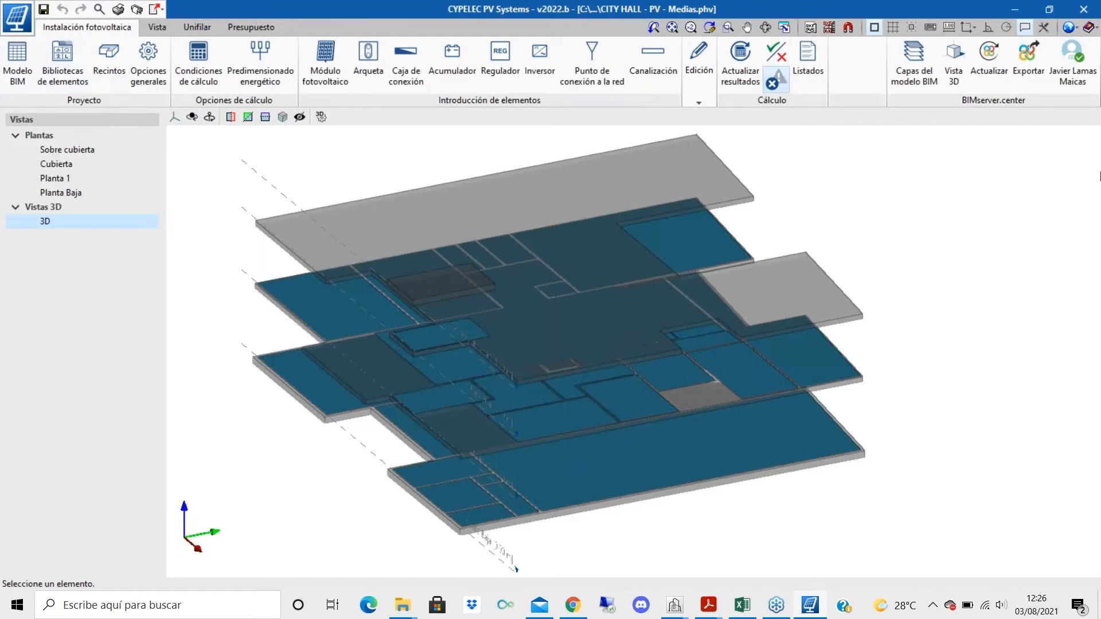
{"action": "left_click", "coordinate": [119, 67]}
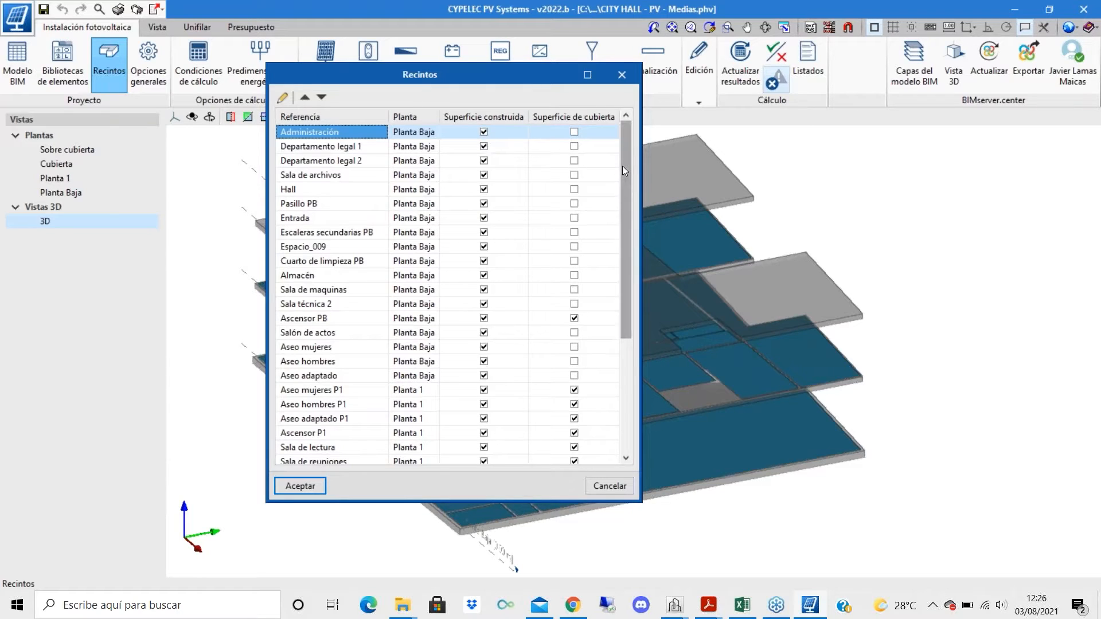
{"action": "mouse_move", "coordinate": [624, 166]}
{"action": "left_mouse_down"}
{"action": "mouse_move", "coordinate": [640, 265]}
{"action": "mouse_move", "coordinate": [622, 162]}
{"action": "left_mouse_up"}
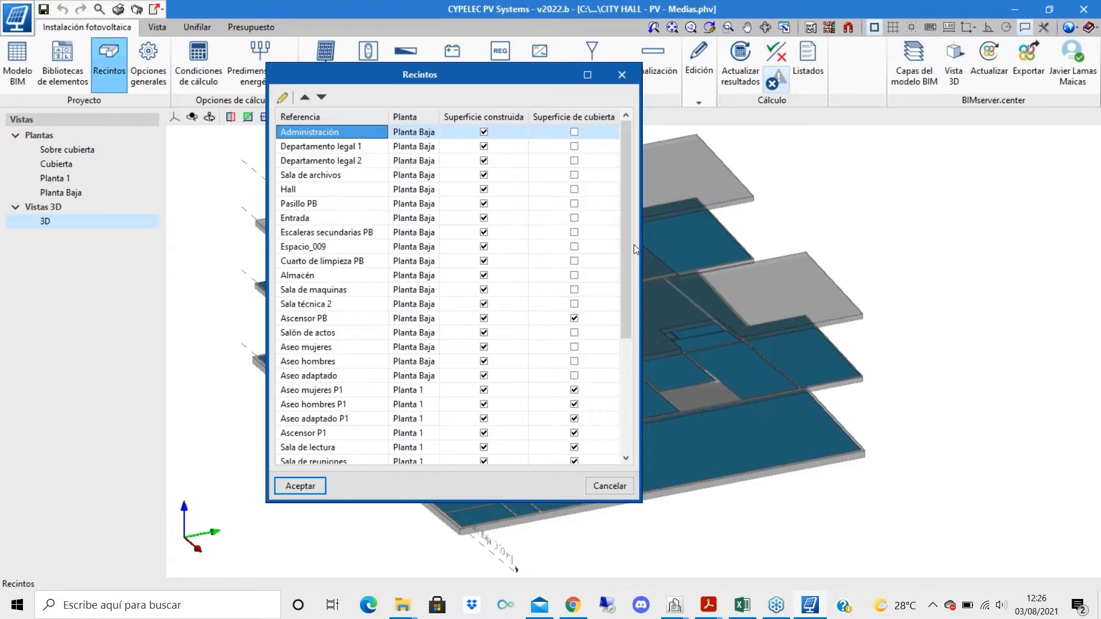
{"action": "left_click", "coordinate": [574, 232]}
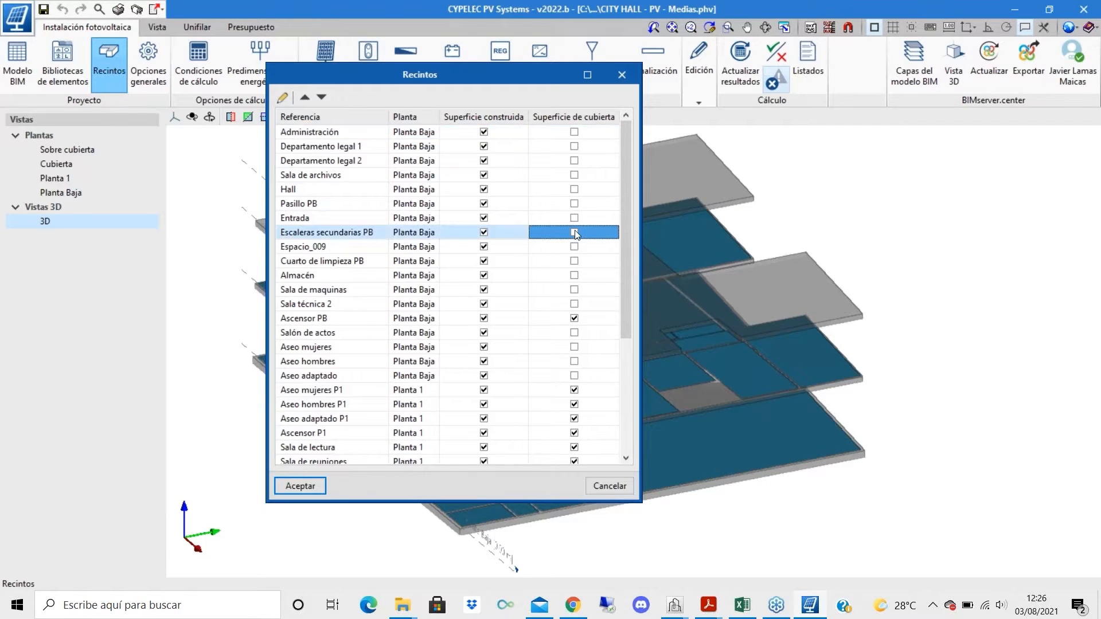
{"action": "scroll", "coordinate": [574, 195], "scroll_direction": "down", "scroll_amount": 4}
{"action": "scroll", "coordinate": [574, 194], "scroll_direction": "up", "scroll_amount": 4}
{"action": "left_click", "coordinate": [282, 98]}
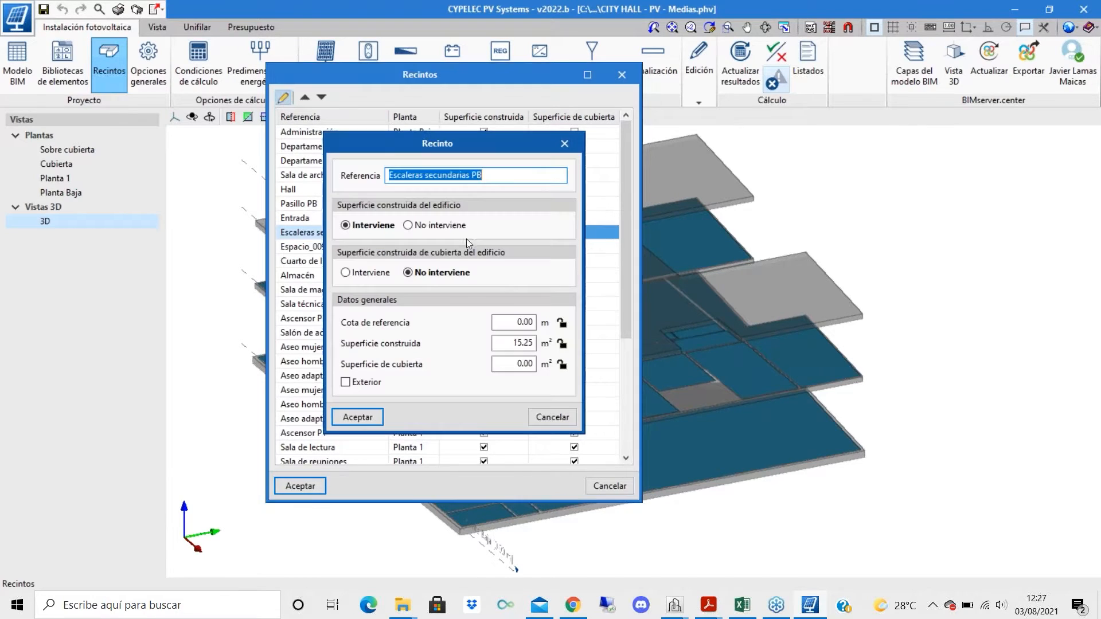
{"action": "left_click", "coordinate": [564, 143]}
{"action": "left_click", "coordinate": [634, 74]}
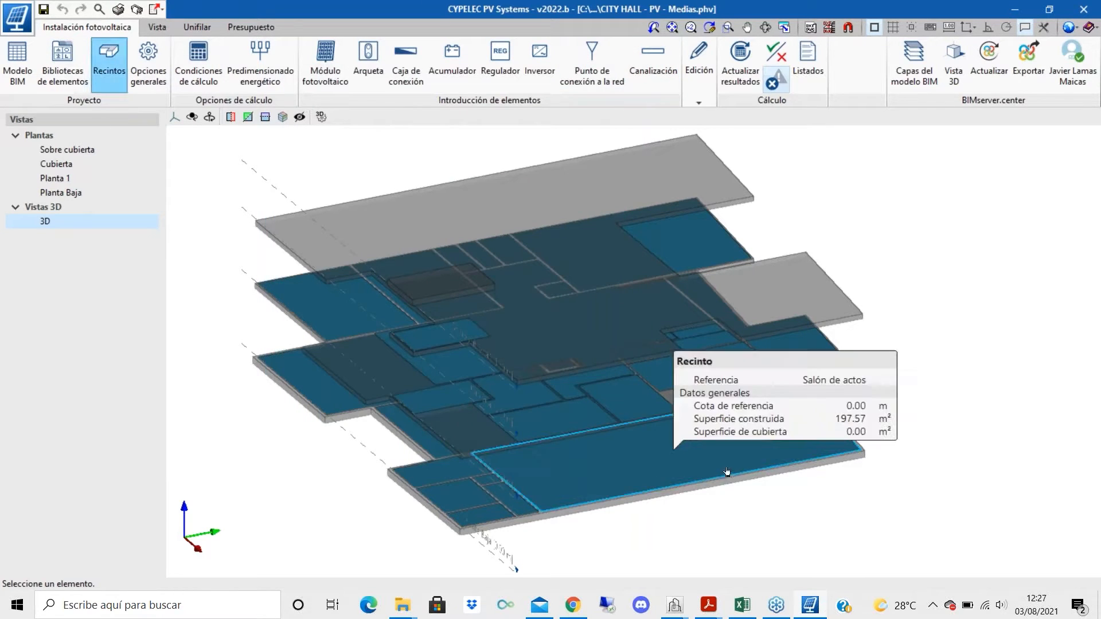
- Check the general calculation parameters, including the building's orientation relative to north, and leave them without changes
{"action": "scroll", "coordinate": [727, 474], "scroll_direction": "down", "scroll_amount": 2}
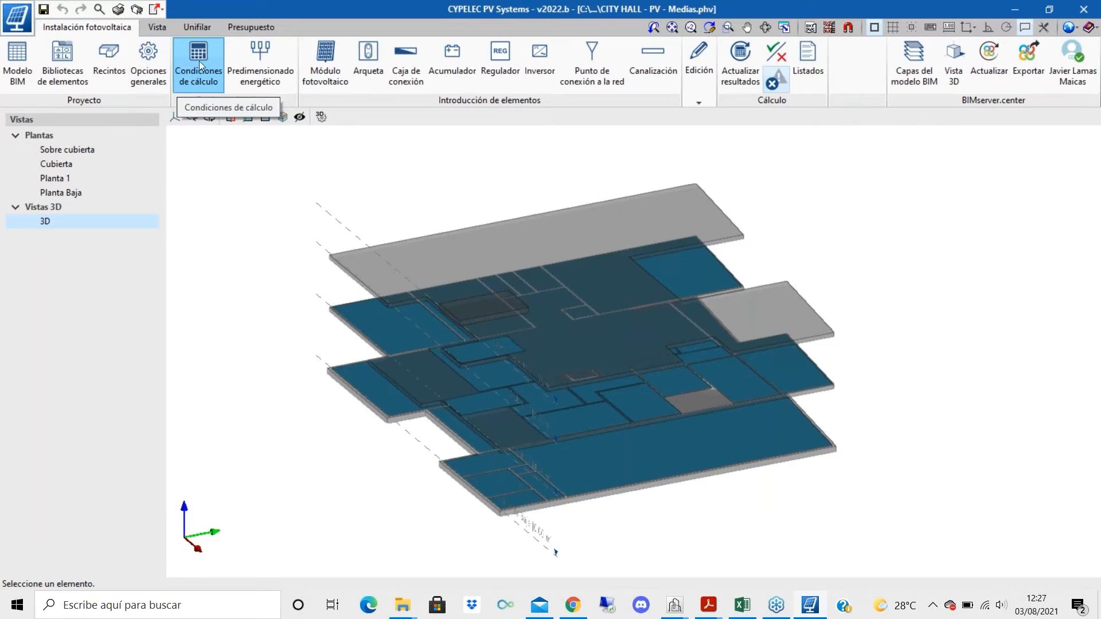
{"action": "left_click", "coordinate": [150, 72]}
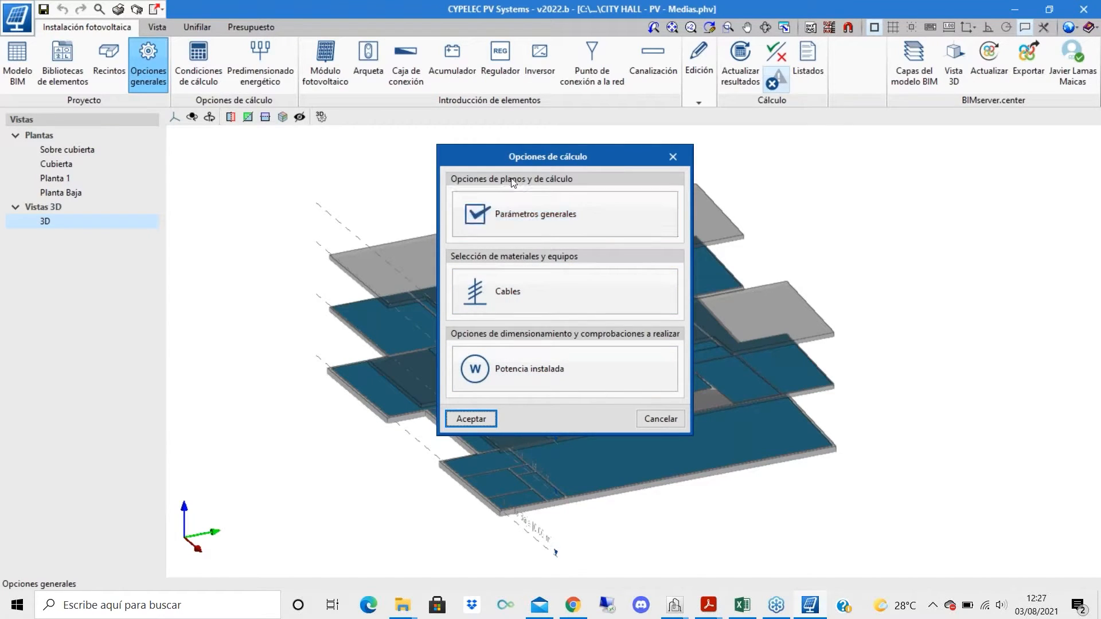
{"action": "left_click", "coordinate": [584, 218]}
{"action": "left_click_drag", "start_coordinate": [569, 231], "coordinate": [568, 228]}
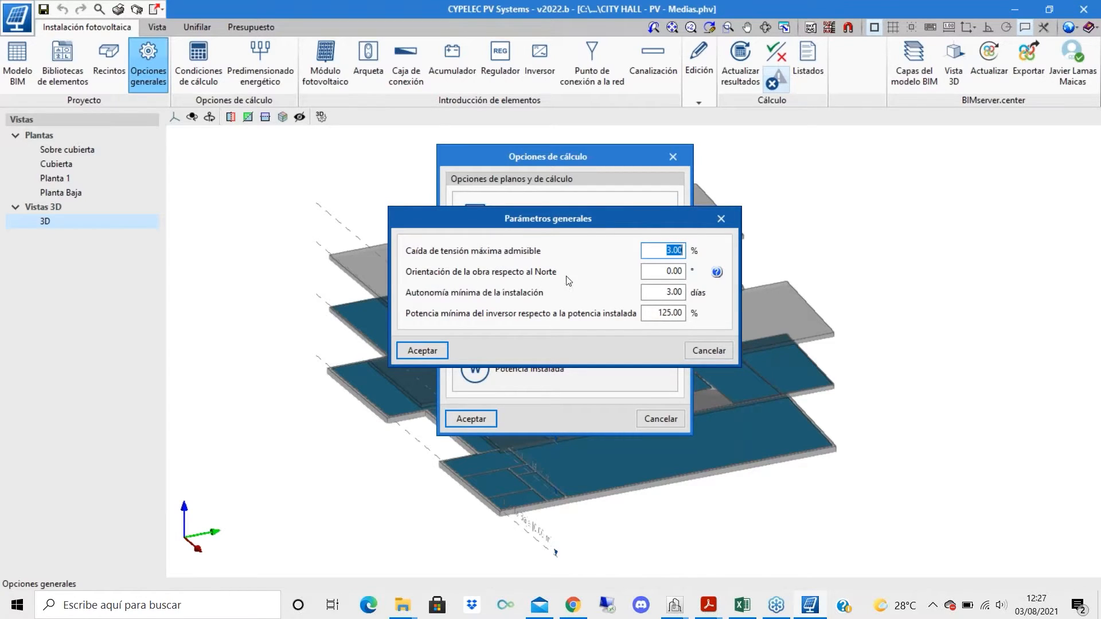
{"action": "left_click", "coordinate": [654, 270]}
{"action": "left_click", "coordinate": [722, 223]}
{"action": "left_click", "coordinate": [672, 156]}
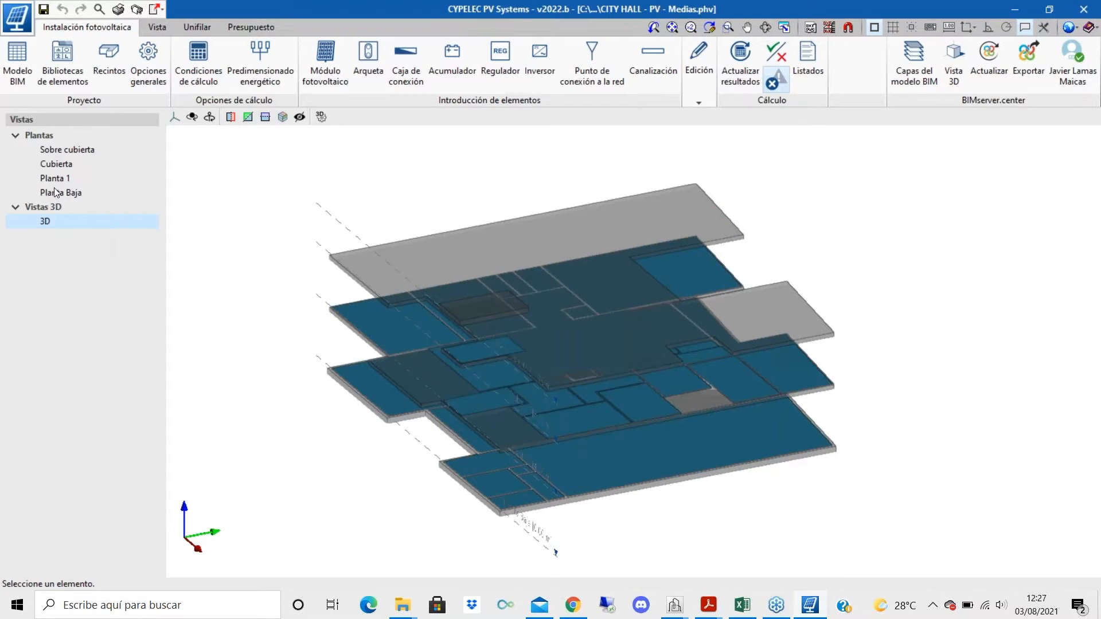
- Compare the Planta Baja, Planta 1 and Cubierta plans with their north arrow, and return to Planta Baja
{"action": "left_click", "coordinate": [58, 192]}
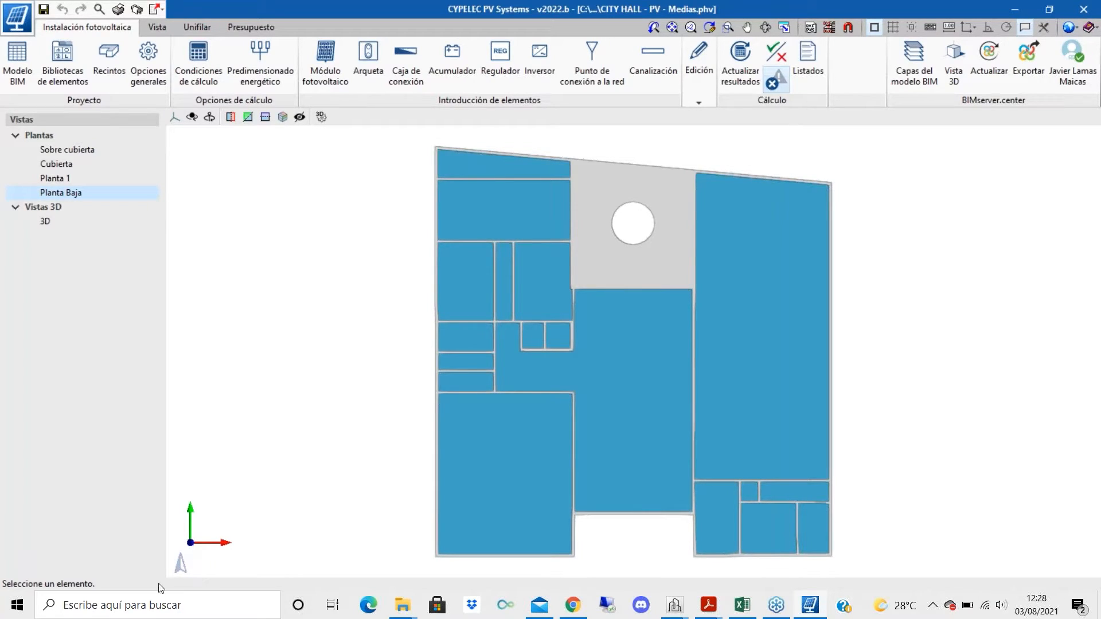
{"action": "left_click", "coordinate": [55, 178]}
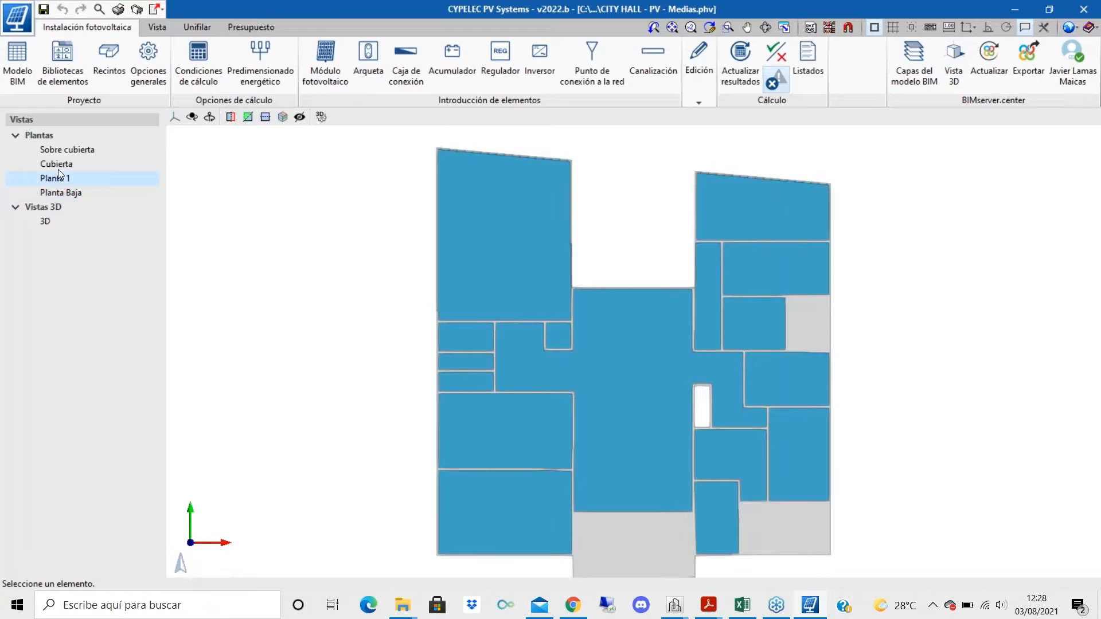
{"action": "left_click", "coordinate": [60, 164]}
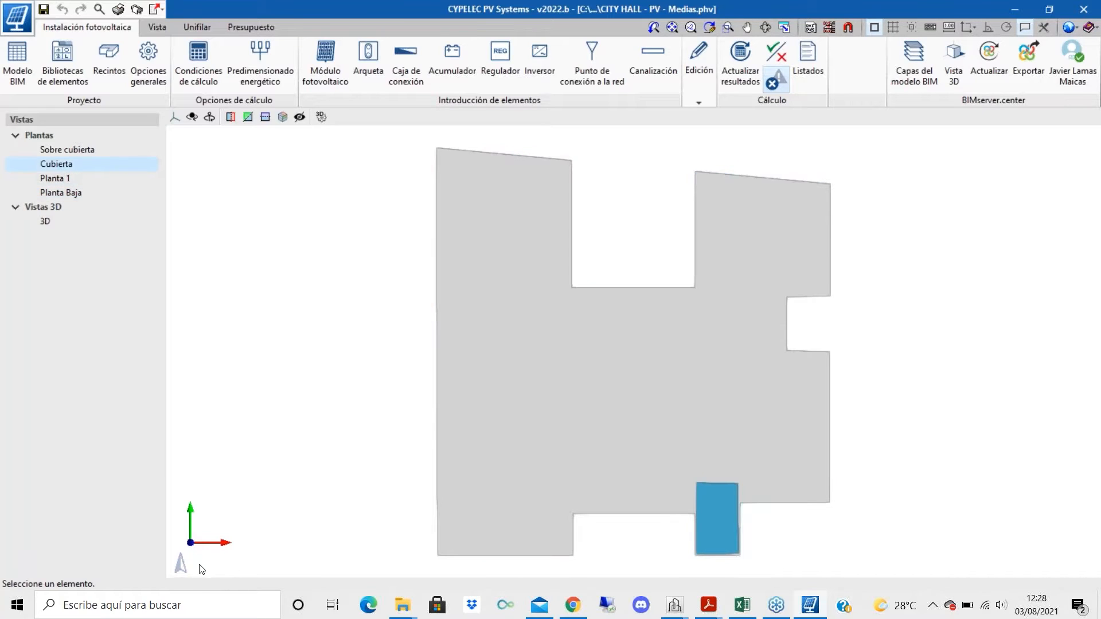
{"action": "left_click", "coordinate": [78, 193]}
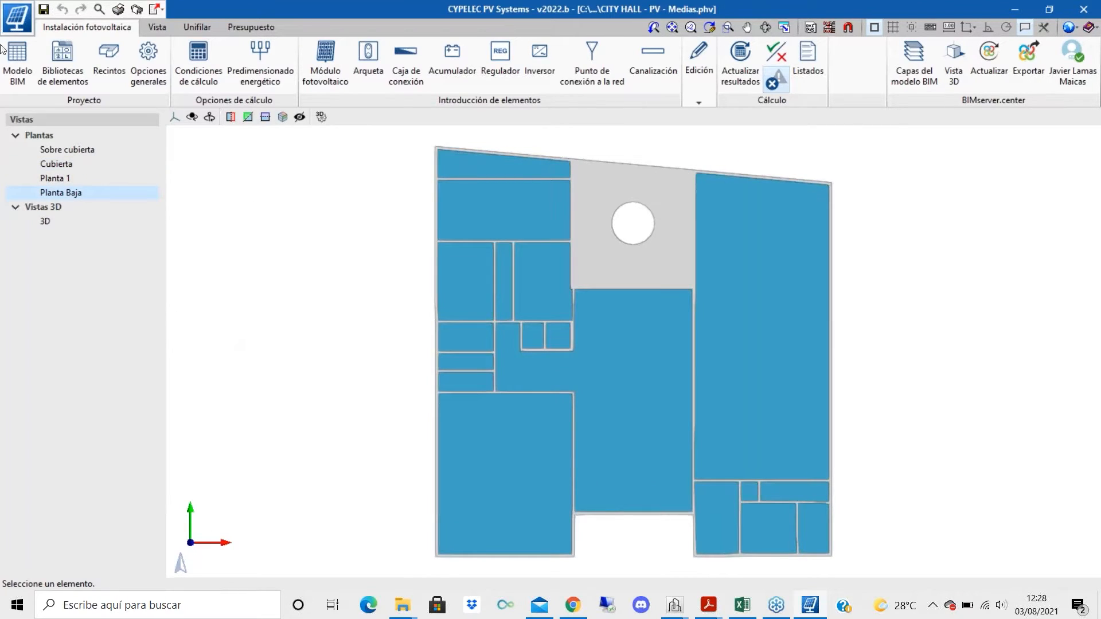
- Consult the compass reference for the building's orientation, and set the orientation relative to north to 45° in the general parameters
{"action": "left_click", "coordinate": [149, 62]}
{"action": "left_click", "coordinate": [554, 223]}
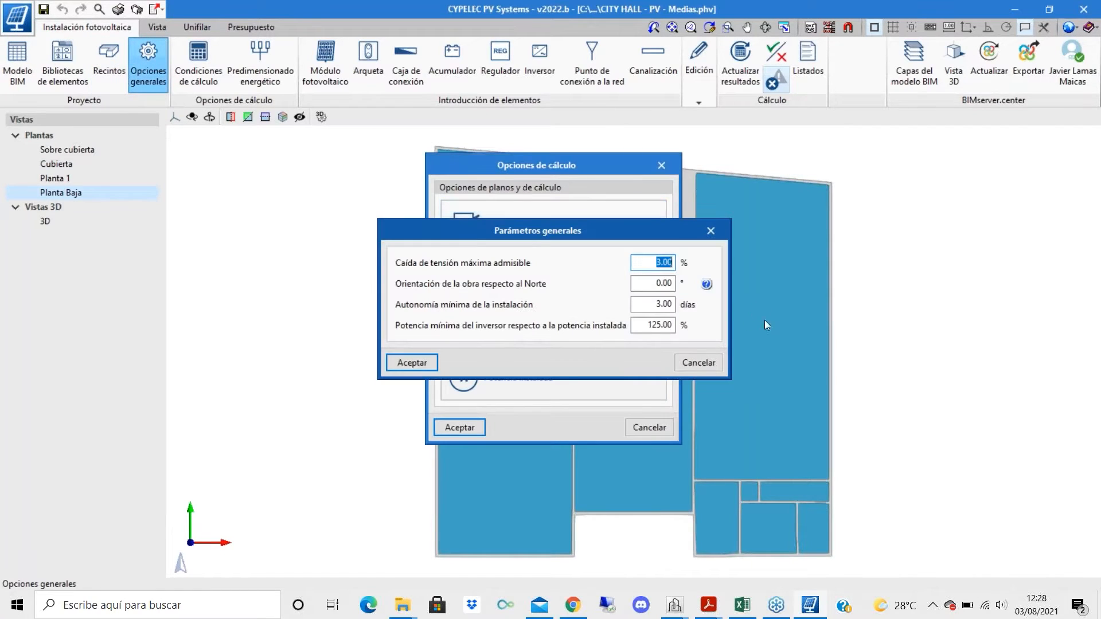
{"action": "left_click", "coordinate": [705, 285]}
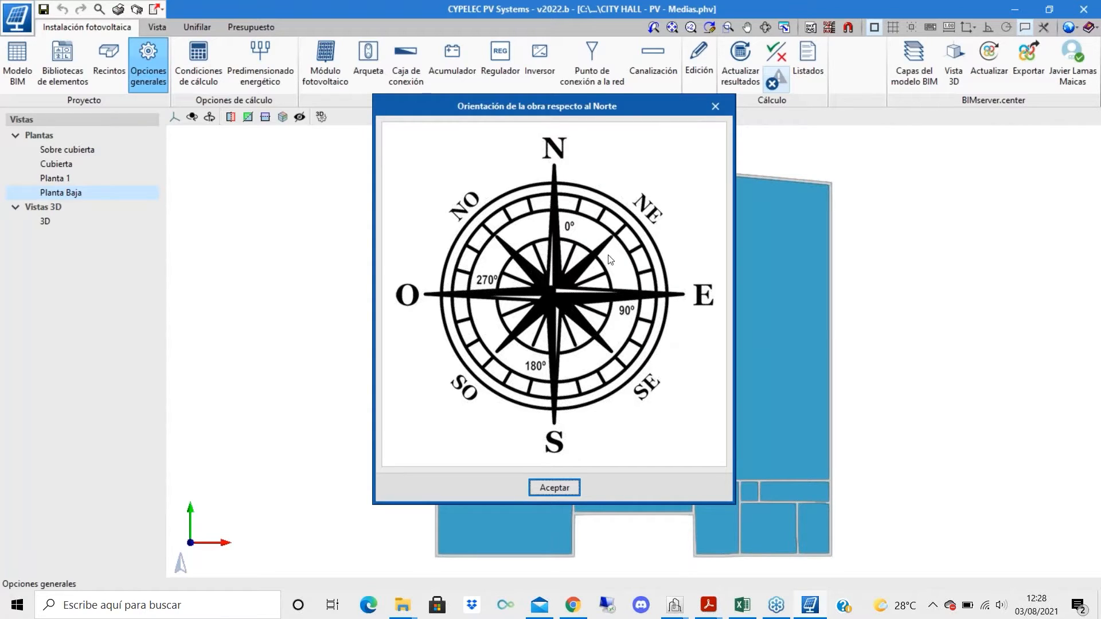
{"action": "left_click", "coordinate": [723, 106]}
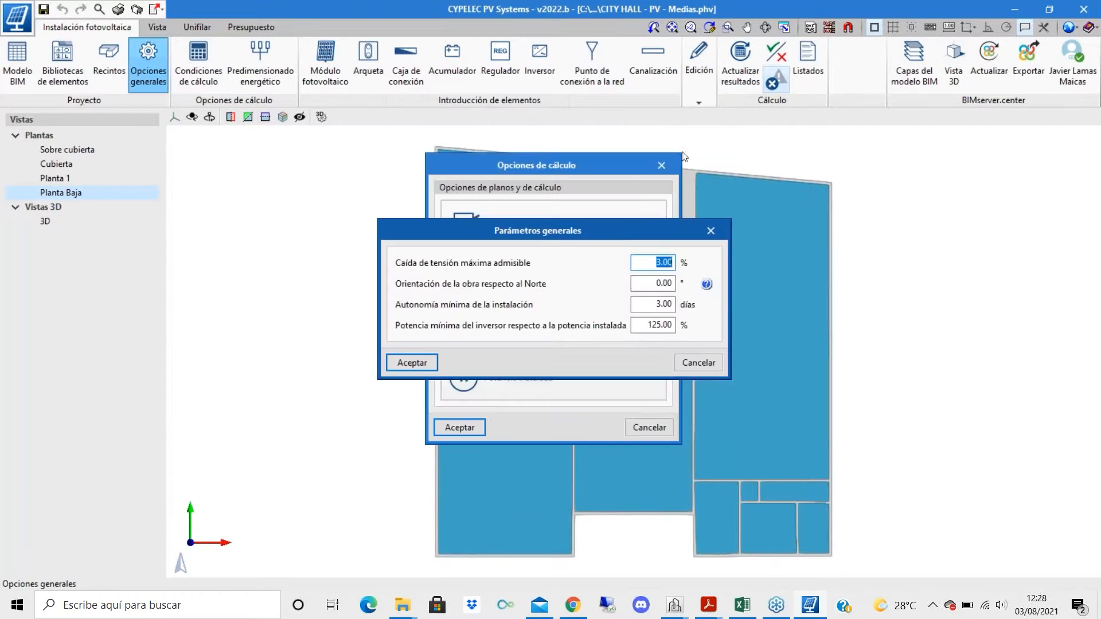
{"action": "left_click", "coordinate": [659, 283]}
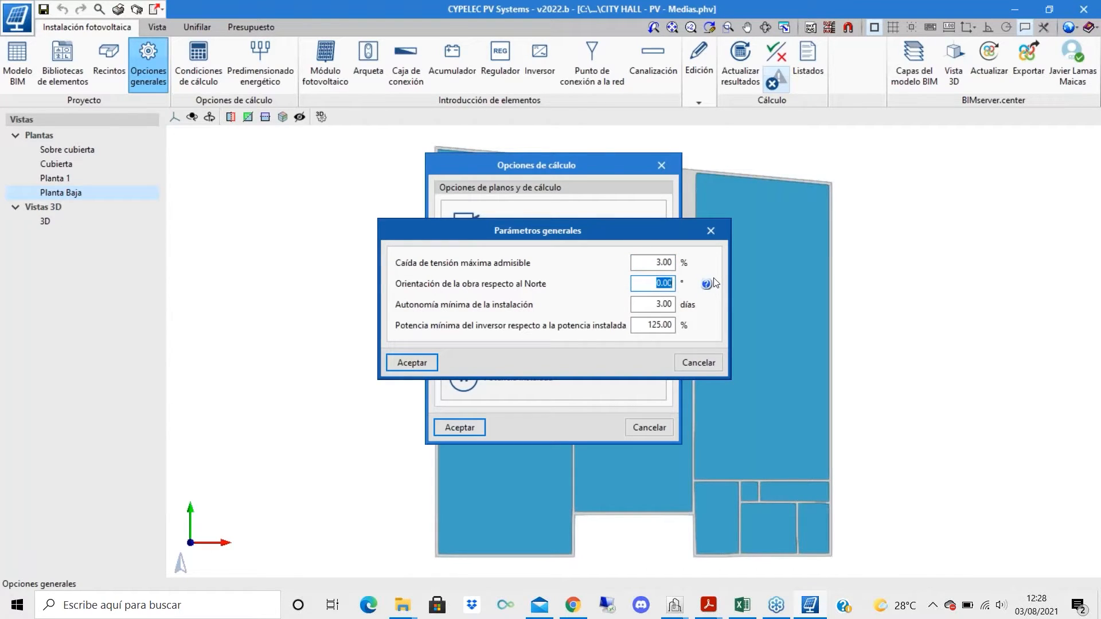
{"action": "type", "text": "545"}
{"action": "left_click", "coordinate": [432, 363]}
{"action": "left_click", "coordinate": [448, 429]}
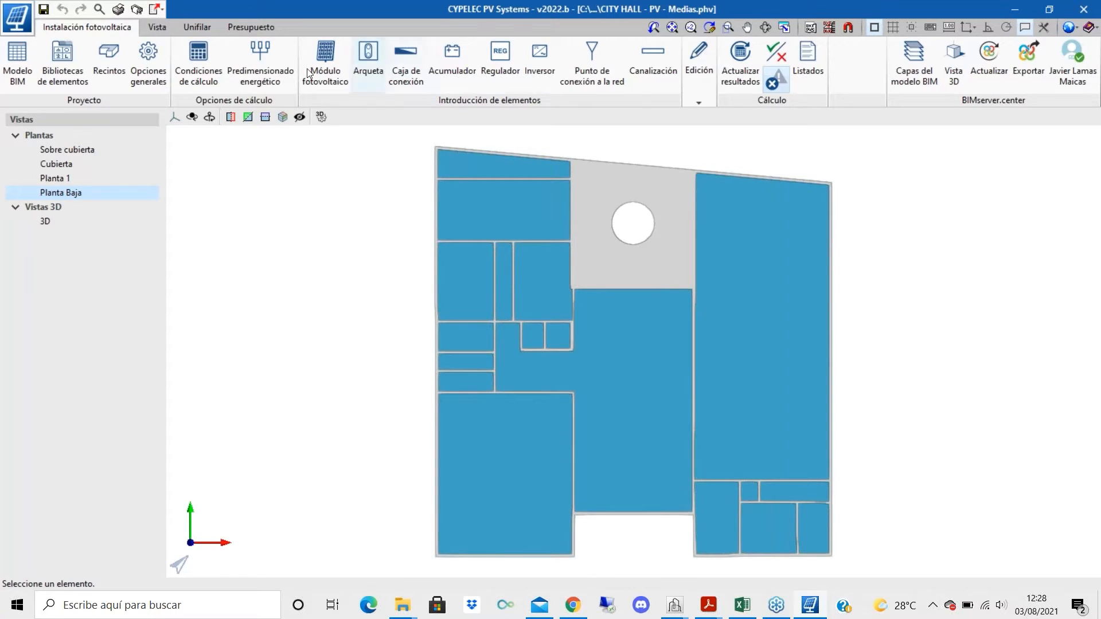
- Set the building's orientation relative to north to 0° in the general parameters
{"action": "left_click", "coordinate": [138, 75]}
{"action": "left_click", "coordinate": [550, 225]}
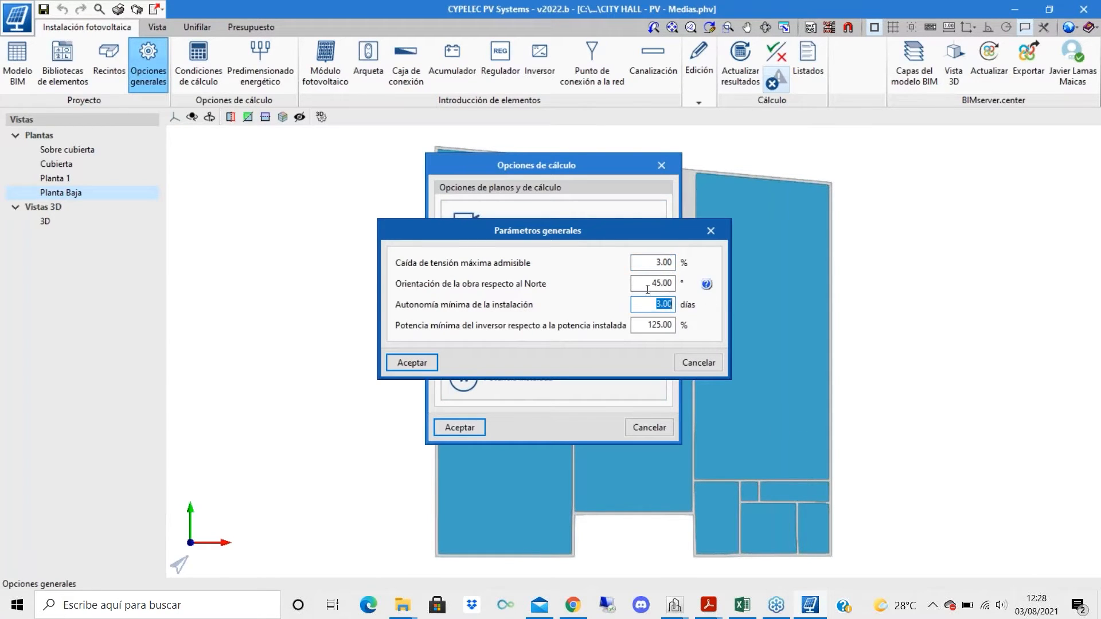
{"action": "key", "text": "Tab"}
{"action": "type", "text": "0"}
{"action": "key", "text": "Tab"}
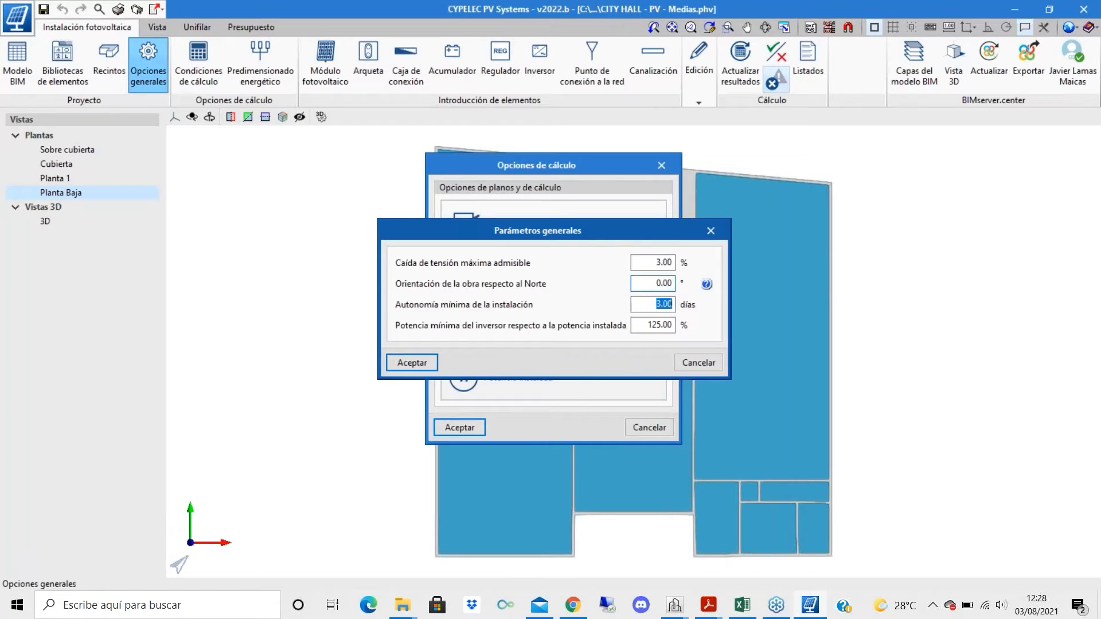
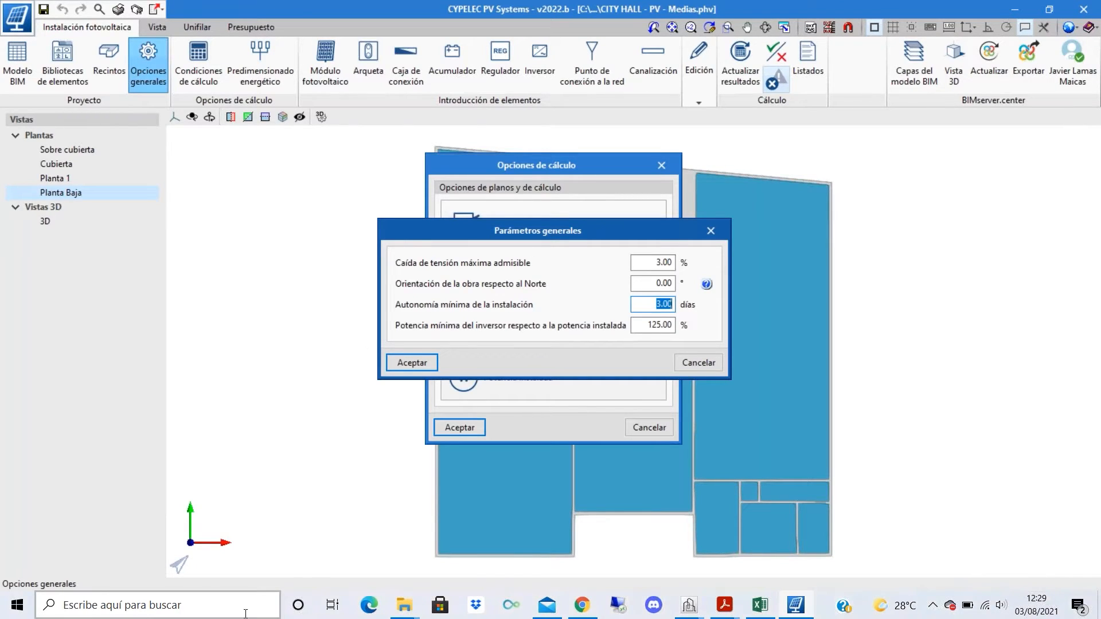
- Set the minimum inverter power relative to the installed power to 90% and accept the general parameters
{"action": "left_click", "coordinate": [639, 325]}
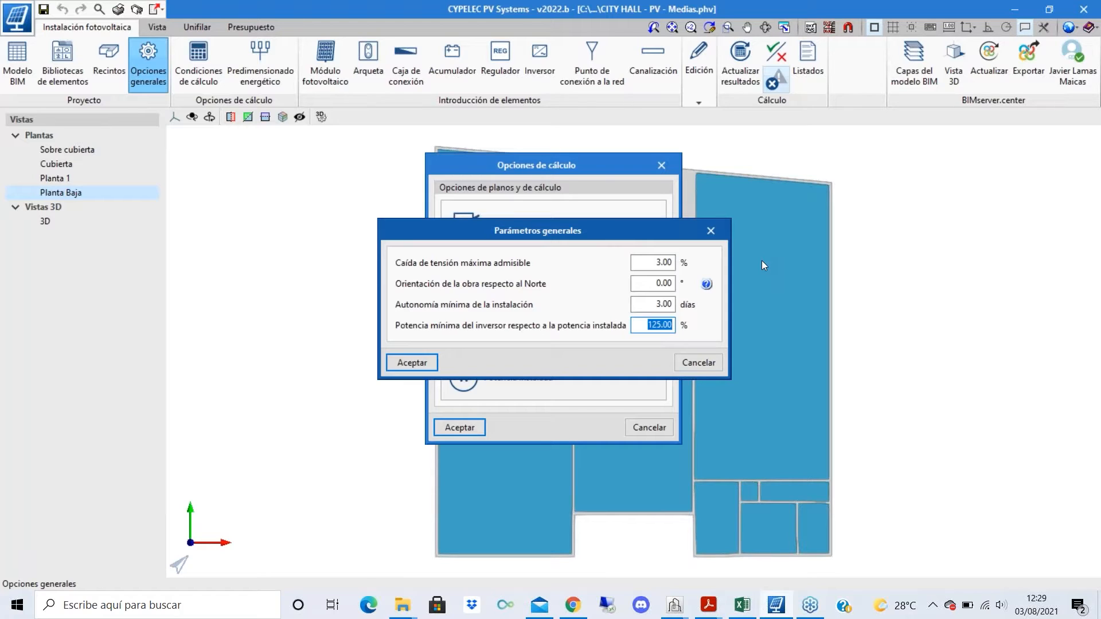
{"action": "type", "text": "90"}
{"action": "left_click", "coordinate": [411, 362]}
{"action": "left_click_drag", "start_coordinate": [548, 166], "coordinate": [553, 156]}
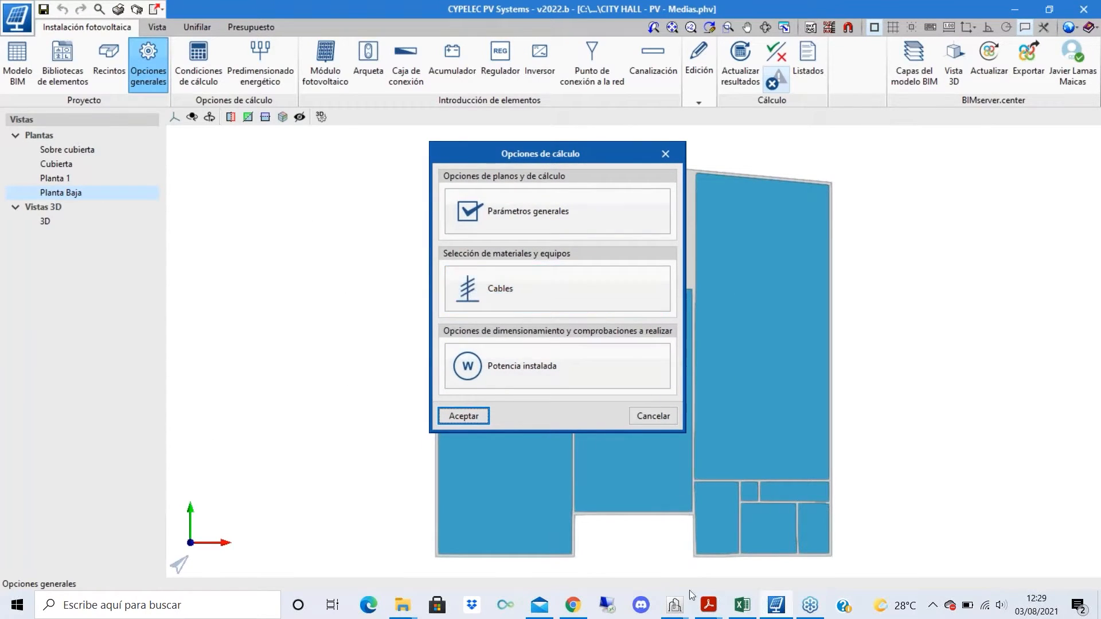
- Review the cable sections, fuses, circuit breakers and residual current devices available in the cable options, and leave them without changes
{"action": "left_click", "coordinate": [566, 294]}
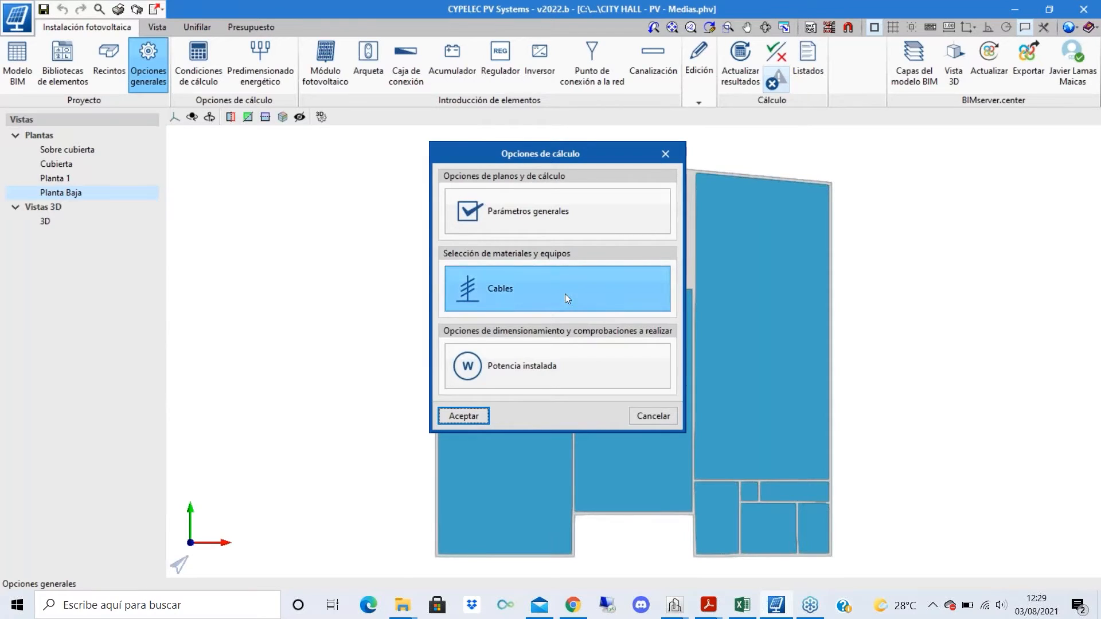
{"action": "left_click_drag", "start_coordinate": [516, 87], "coordinate": [544, 89]}
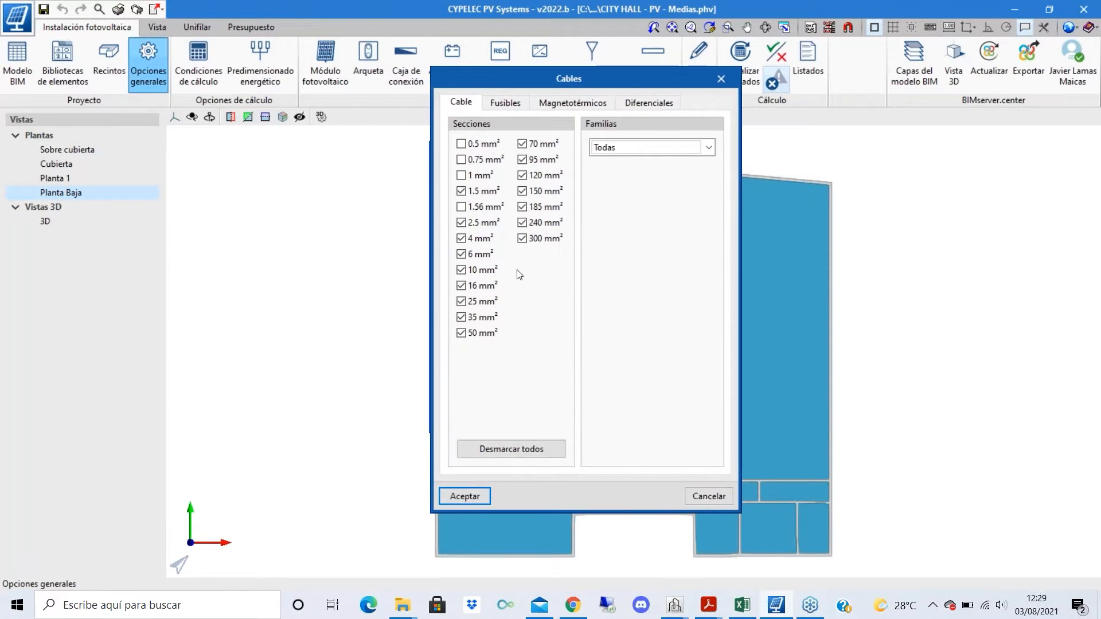
{"action": "left_click", "coordinate": [461, 223]}
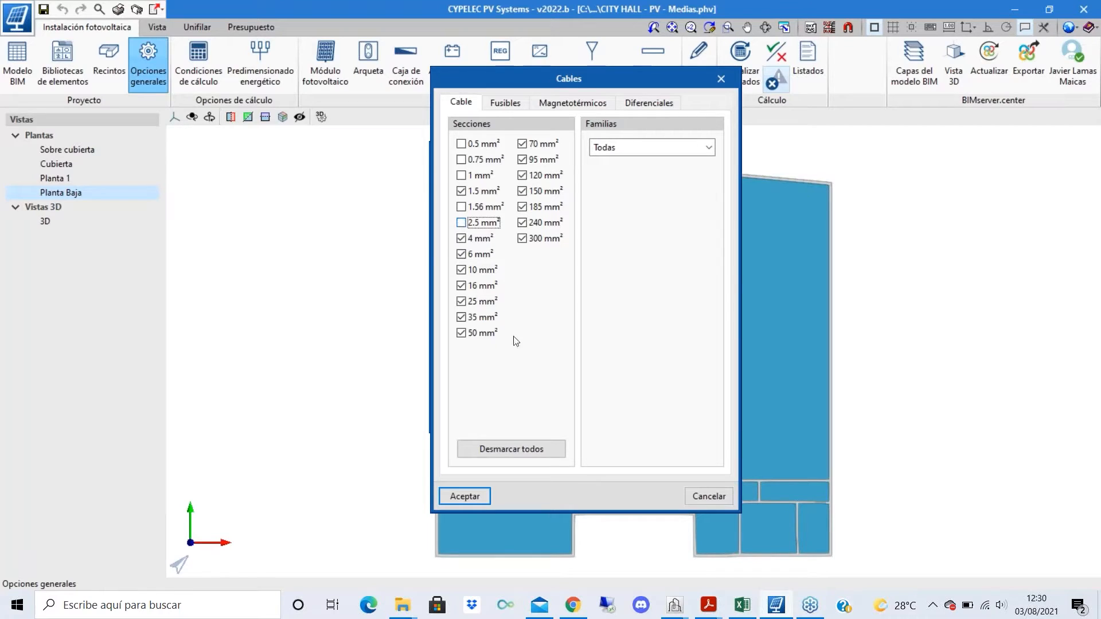
{"action": "left_click", "coordinate": [462, 222]}
{"action": "left_click", "coordinate": [506, 102]}
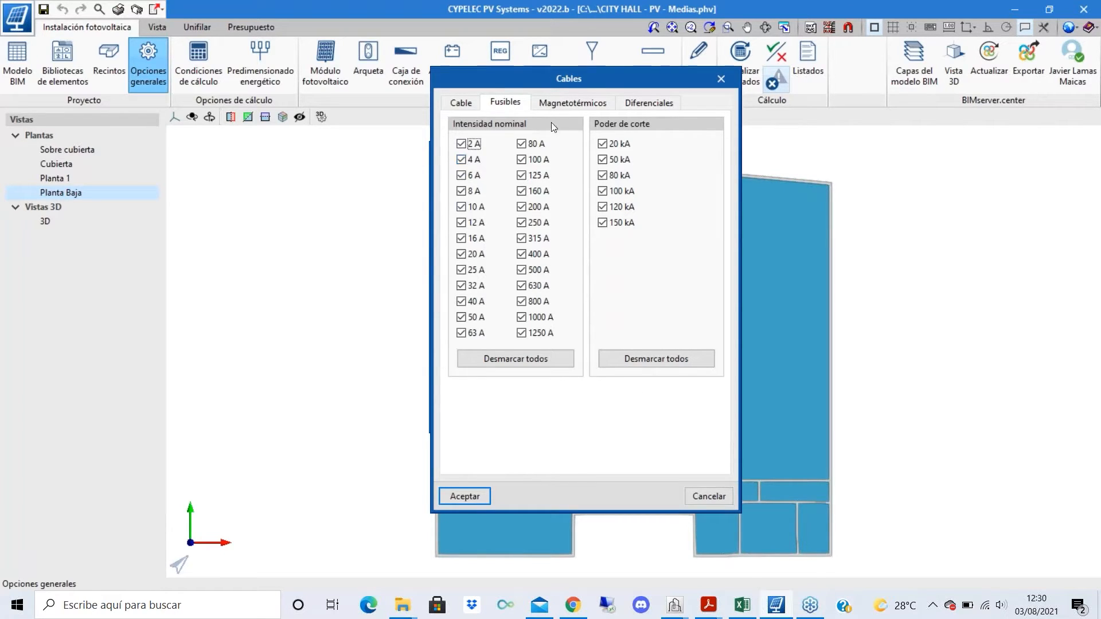
{"action": "left_click", "coordinate": [567, 103]}
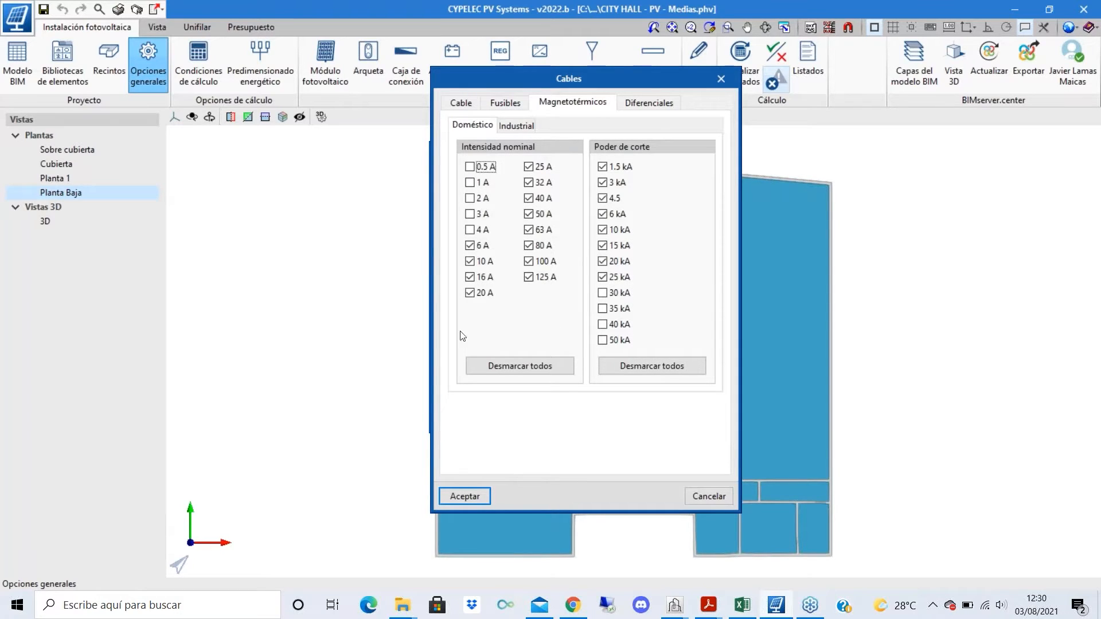
{"action": "left_click", "coordinate": [649, 103]}
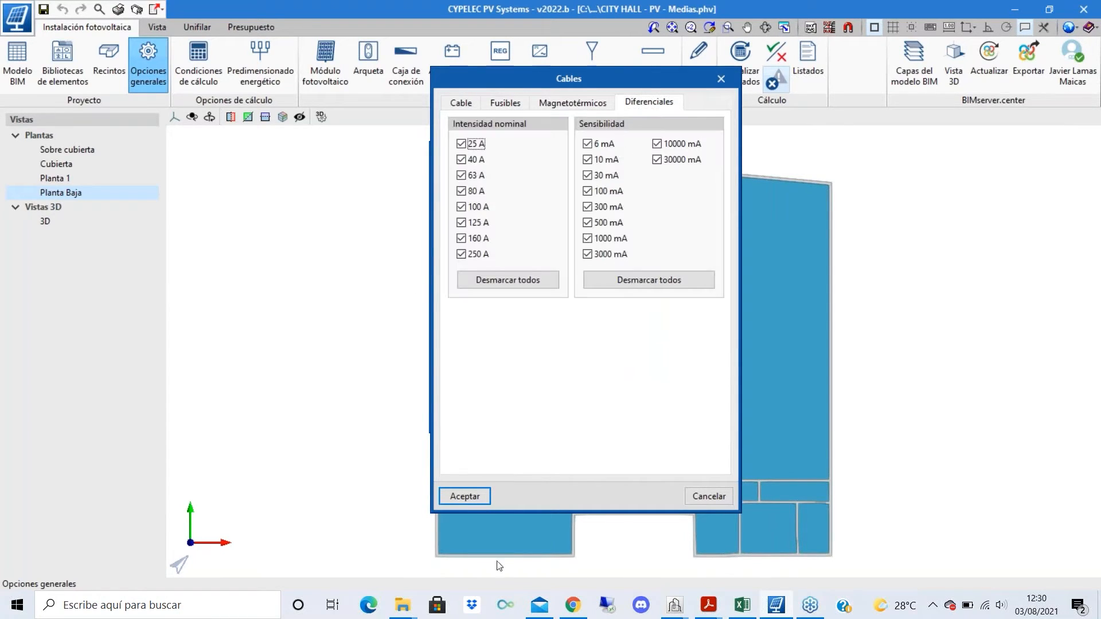
{"action": "left_click", "coordinate": [710, 497]}
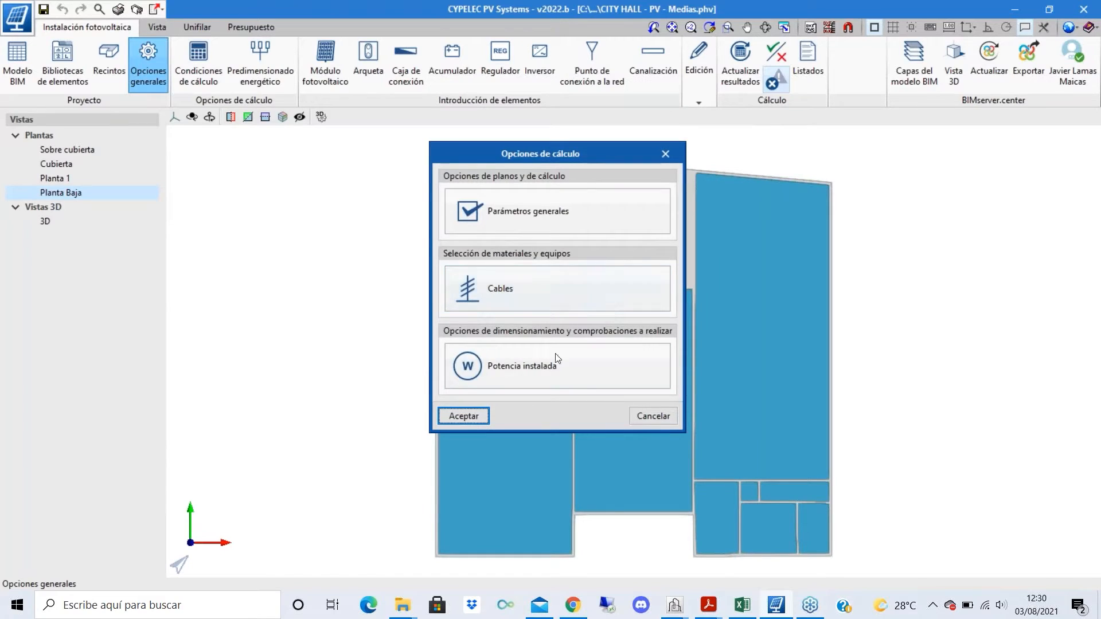
- Open the installed power sizing and check options
{"action": "left_click", "coordinate": [560, 369]}
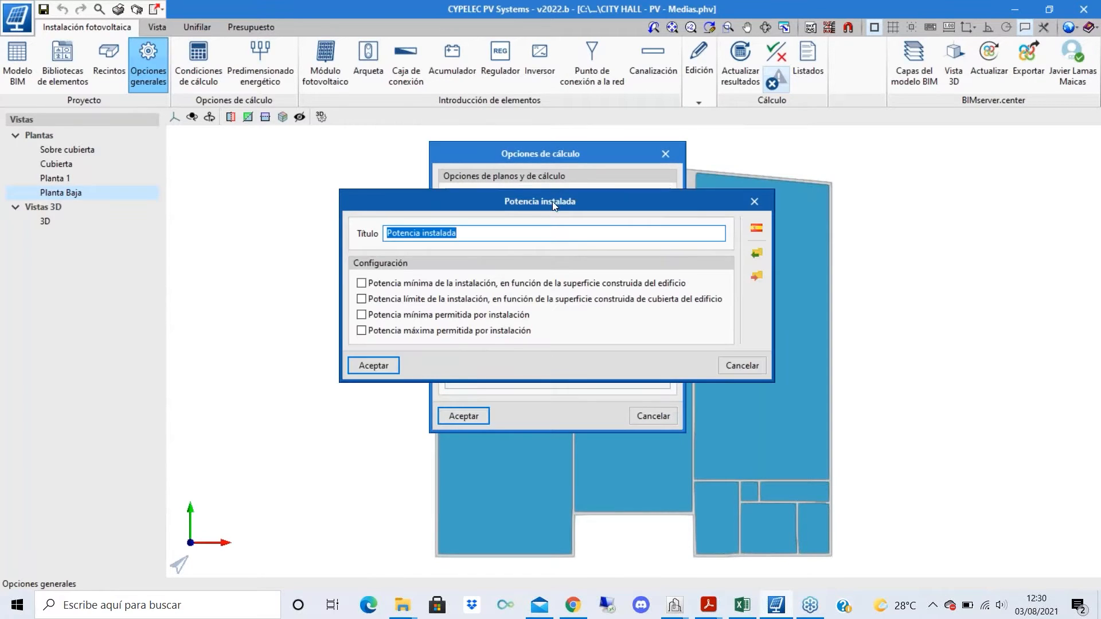
{"action": "left_click_drag", "start_coordinate": [553, 202], "coordinate": [554, 170]}
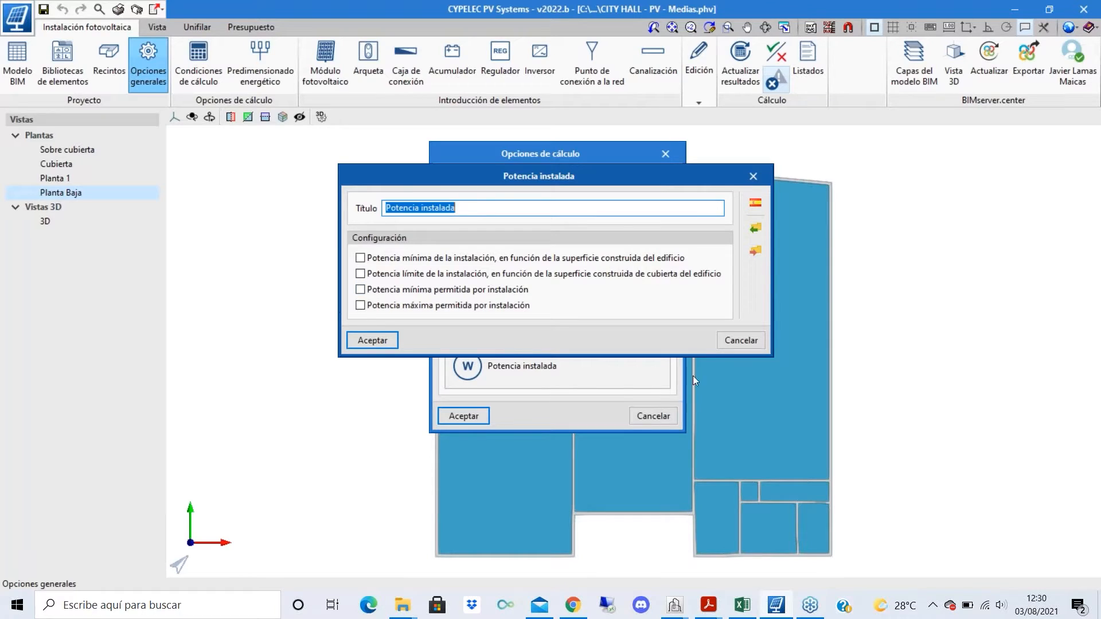
- Try a minimum installation power based on the building's built area with coefficient k set to 0.02, and disable that requirement
{"action": "left_click", "coordinate": [361, 259]}
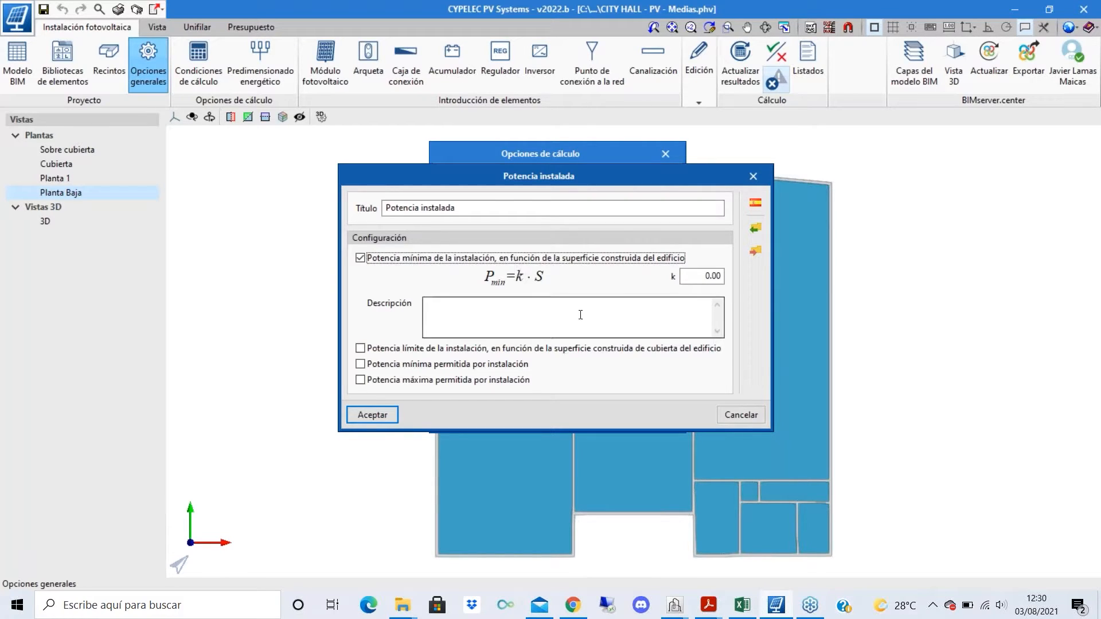
{"action": "key", "text": "Tab"}
{"action": "type", "text": "0.02"}
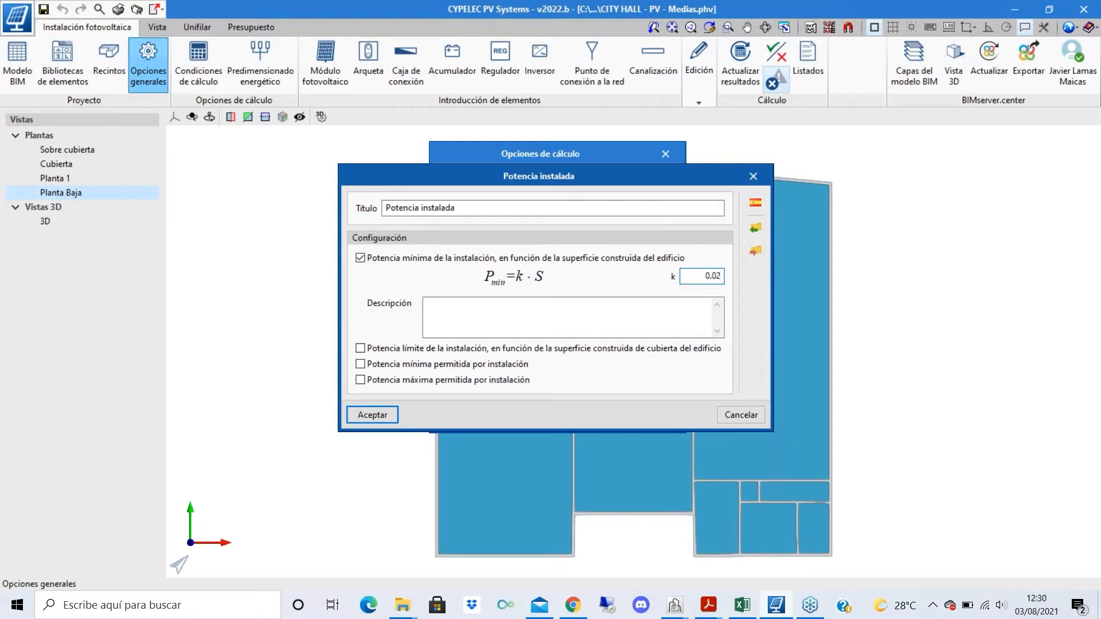
{"action": "key", "text": "BackSpace"}
{"action": "key", "text": "BackSpace"}
{"action": "key", "text": "BackSpace"}
{"action": "left_click", "coordinate": [360, 258]}
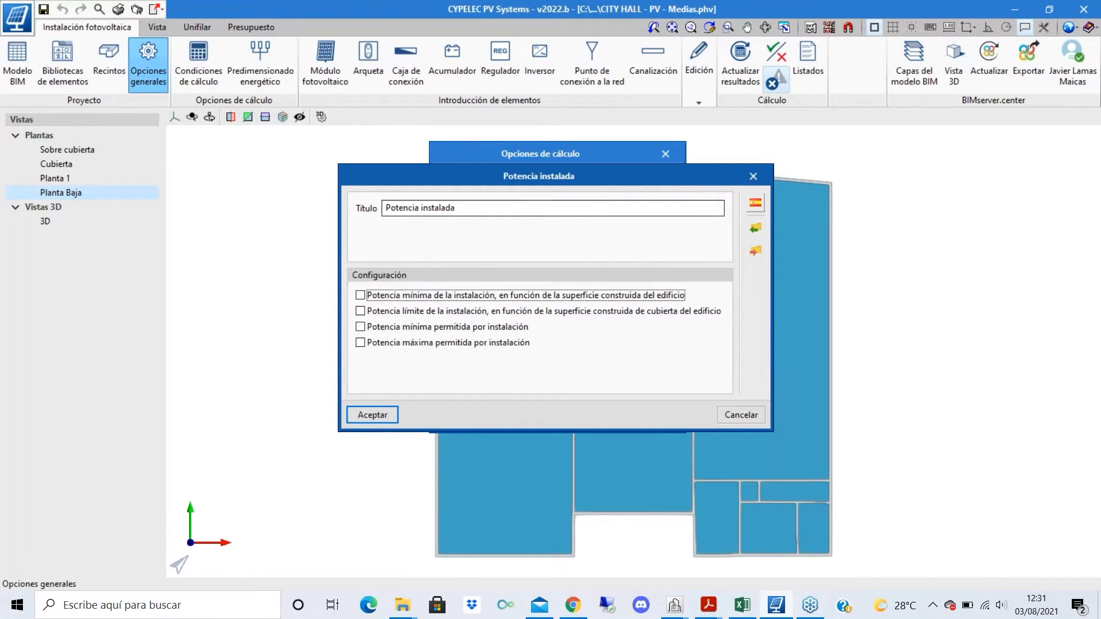
- Import the Spanish CTE DB HE 5 power requirement into the installed power settings and accept the calculation options
{"action": "left_click", "coordinate": [755, 203]}
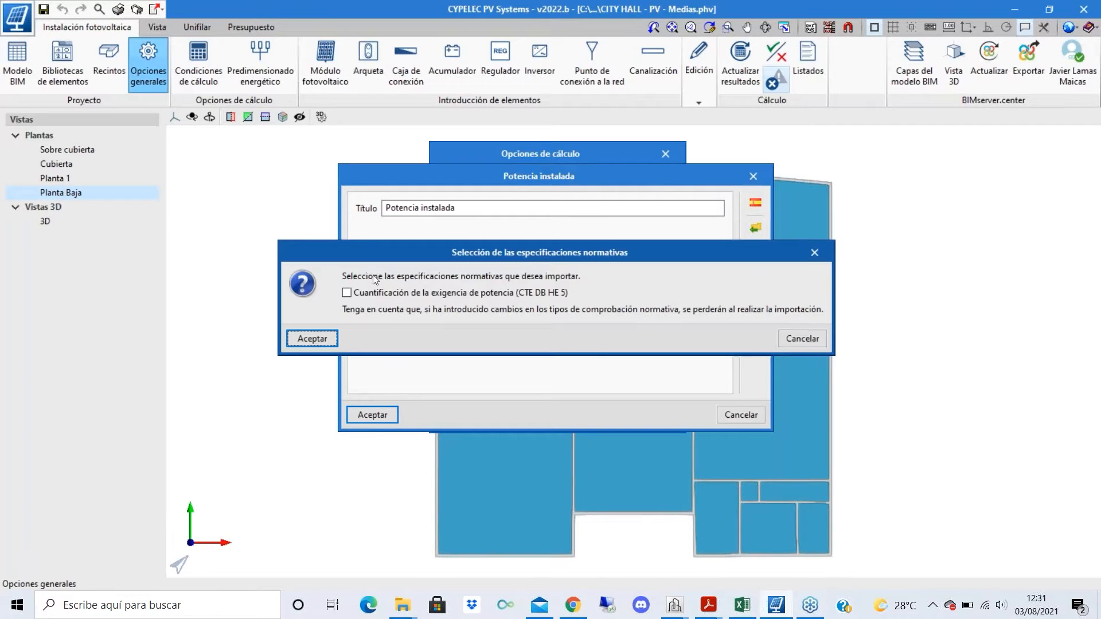
{"action": "left_click", "coordinate": [347, 293]}
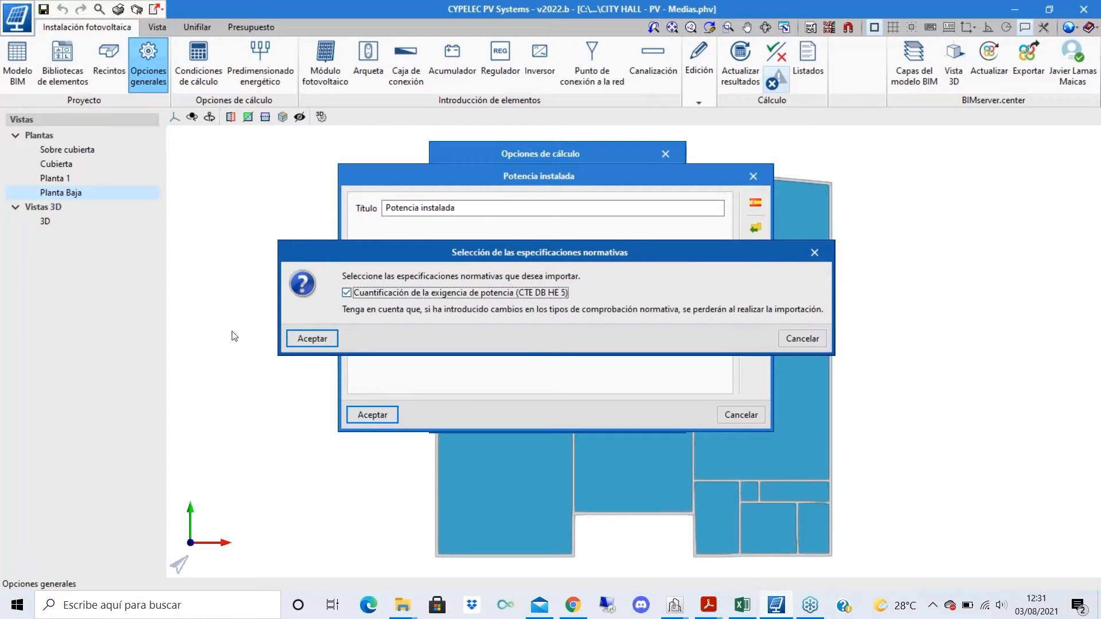
{"action": "left_click", "coordinate": [322, 339]}
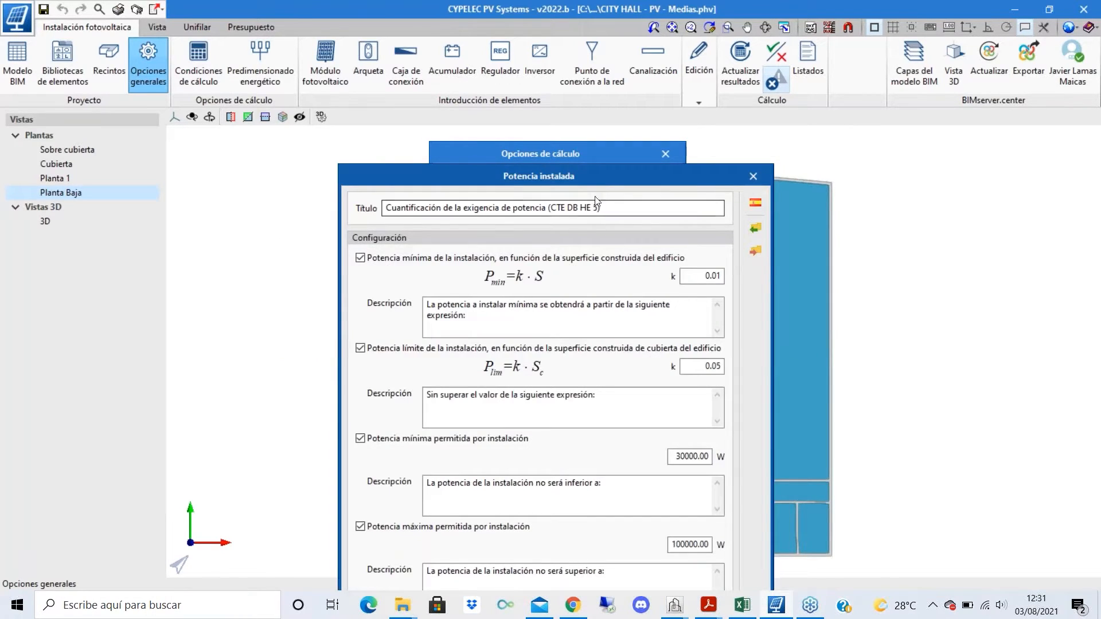
{"action": "left_click_drag", "start_coordinate": [601, 179], "coordinate": [604, 65]}
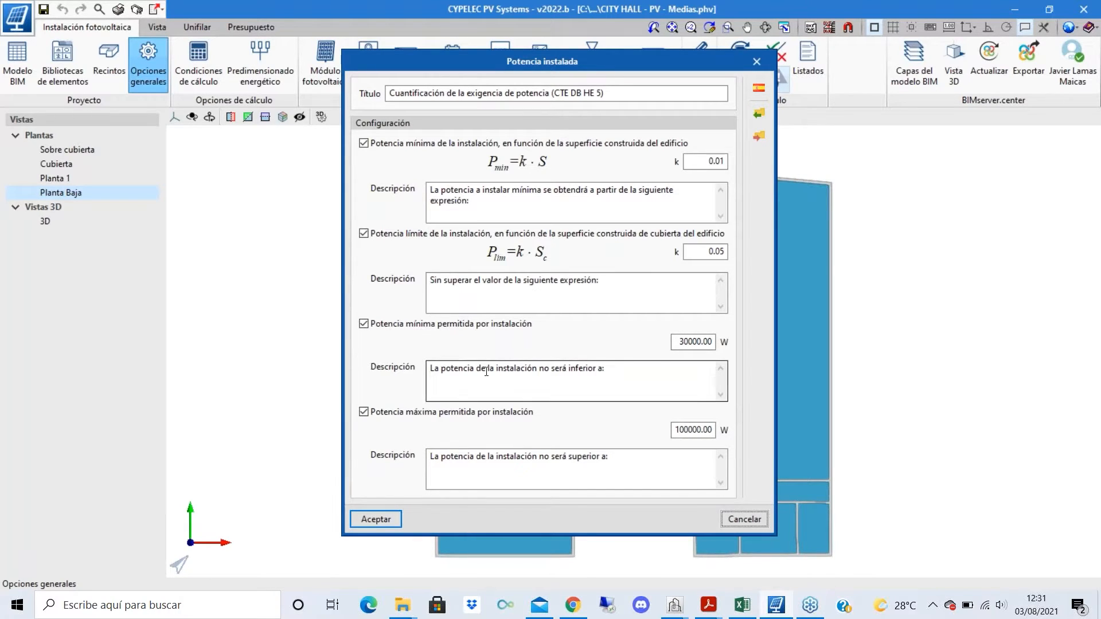
{"action": "left_click", "coordinate": [387, 523]}
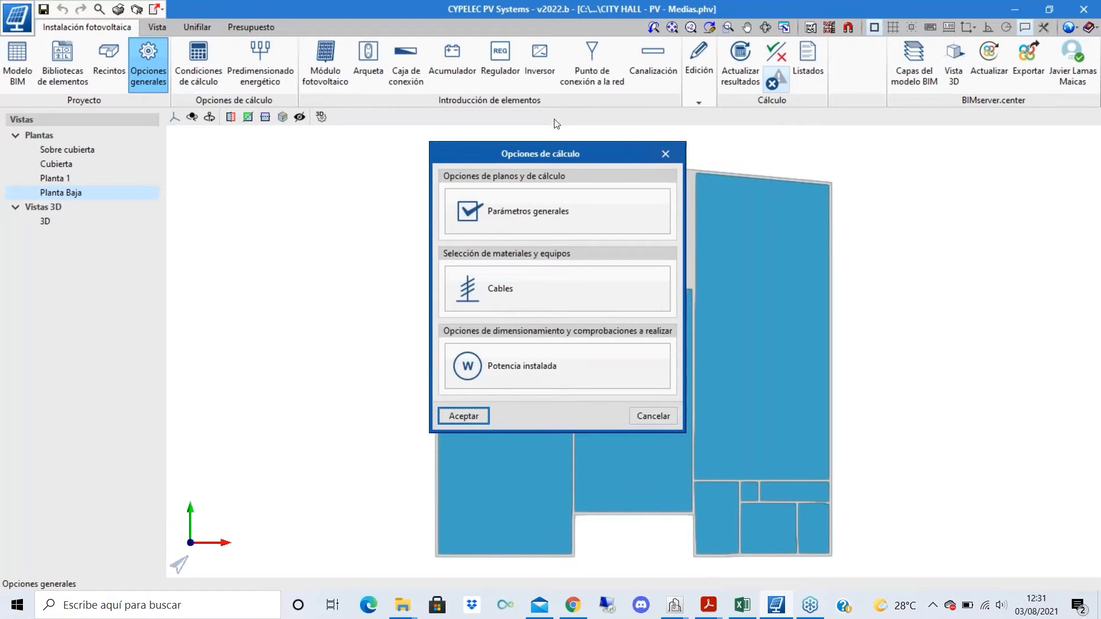
{"action": "left_click_drag", "start_coordinate": [559, 159], "coordinate": [577, 152]}
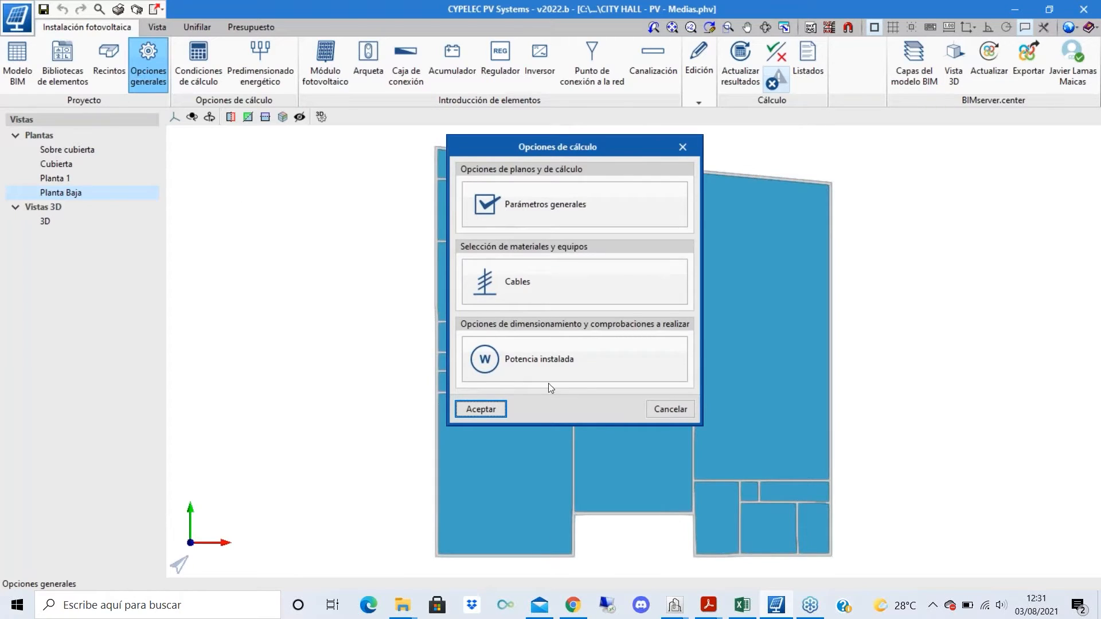
{"action": "left_click", "coordinate": [480, 409]}
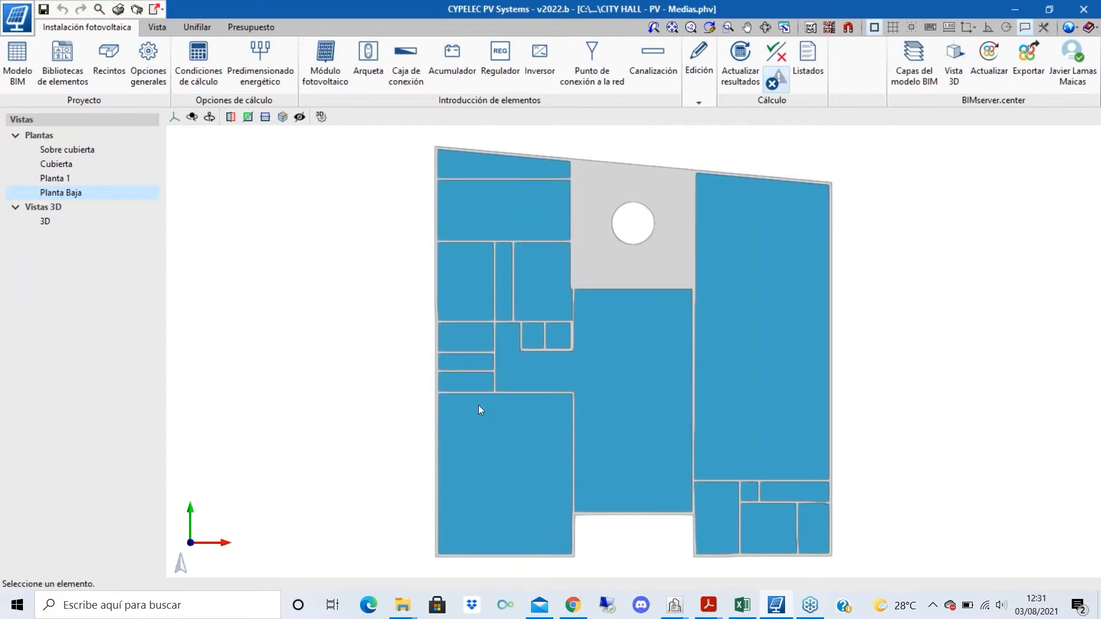
- Set the site location in the calculation conditions to the municipality of Toledo, in Toledo province
{"action": "left_click", "coordinate": [213, 73]}
{"action": "left_click_drag", "start_coordinate": [512, 231], "coordinate": [520, 224]}
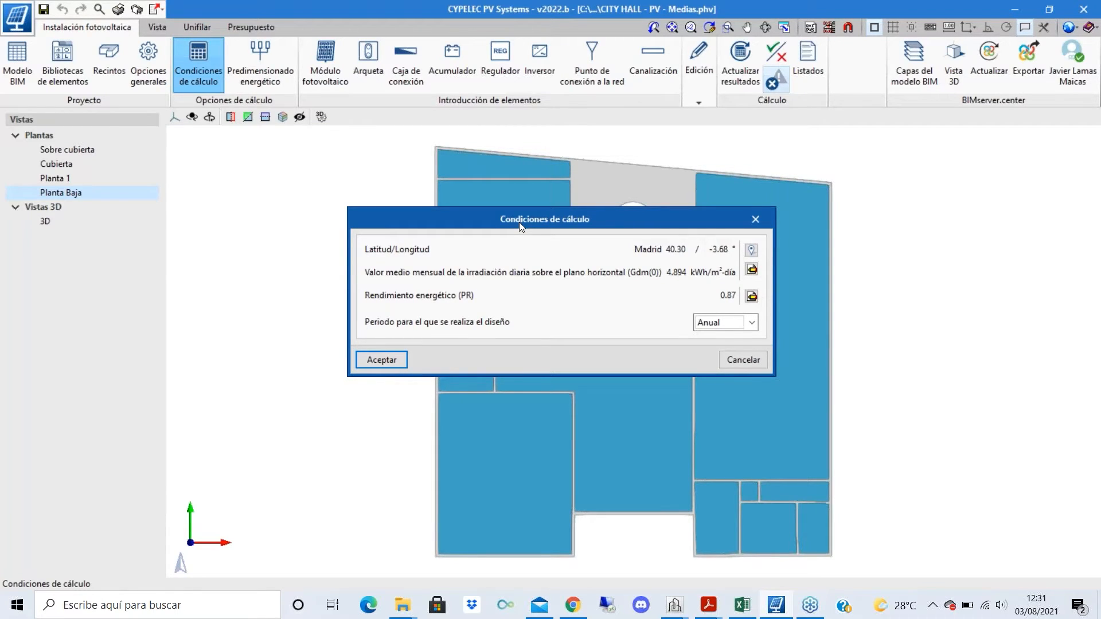
{"action": "left_click", "coordinate": [754, 250]}
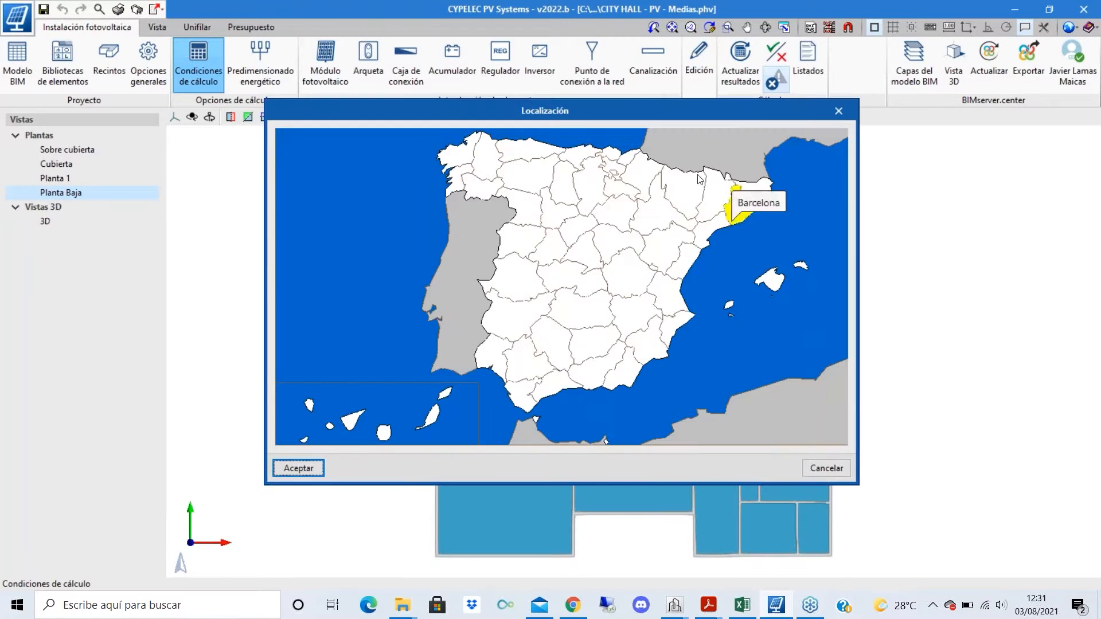
{"action": "left_click", "coordinate": [849, 115]}
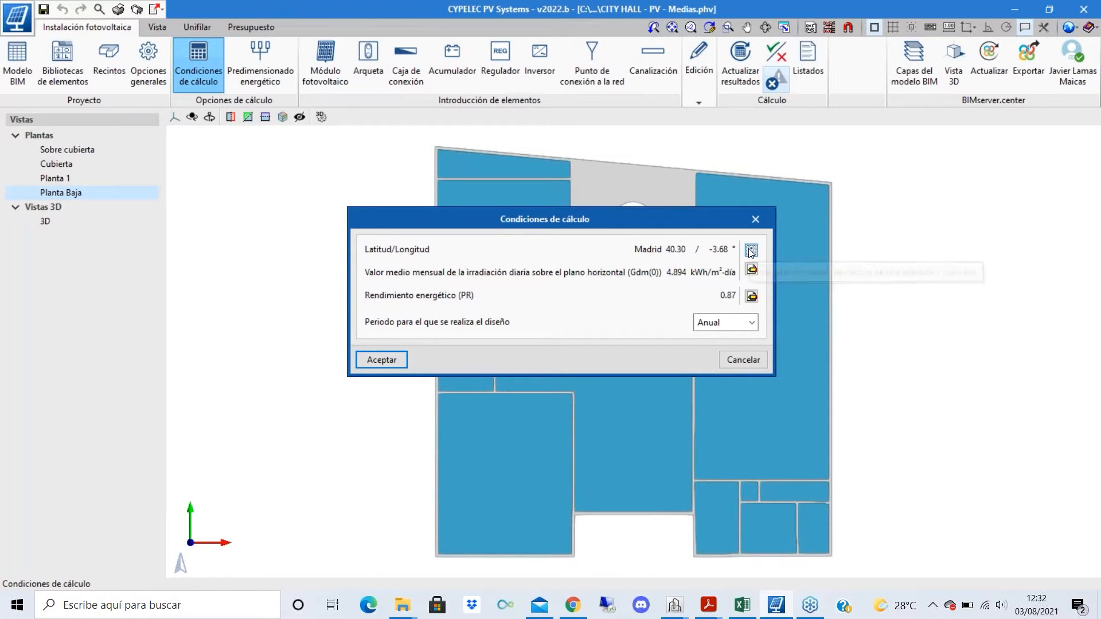
{"action": "left_click", "coordinate": [751, 251]}
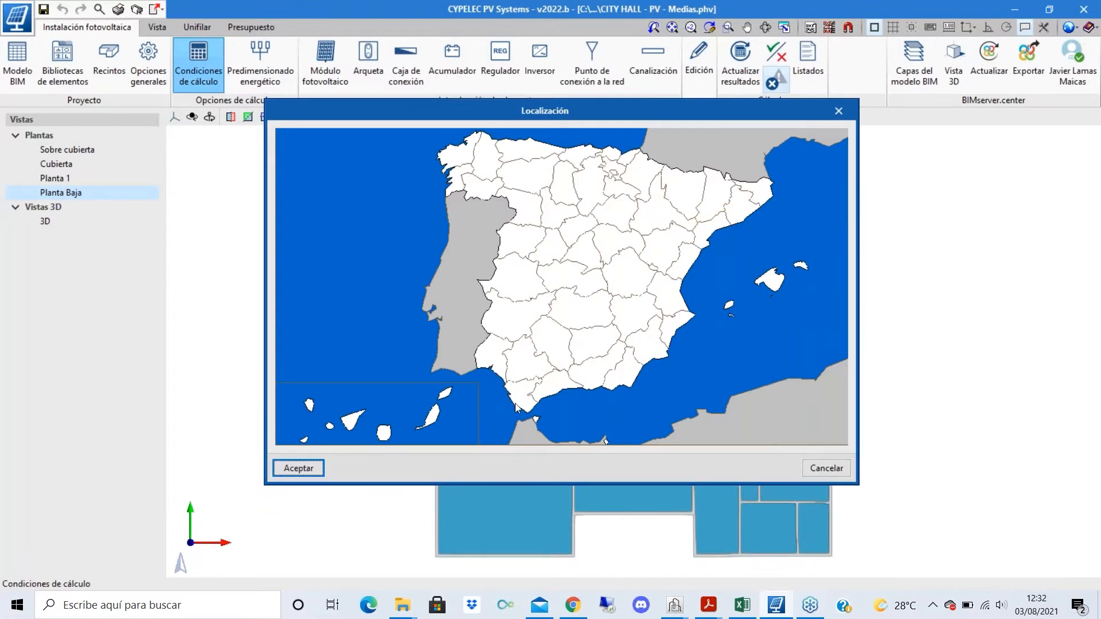
{"action": "left_click", "coordinate": [582, 274]}
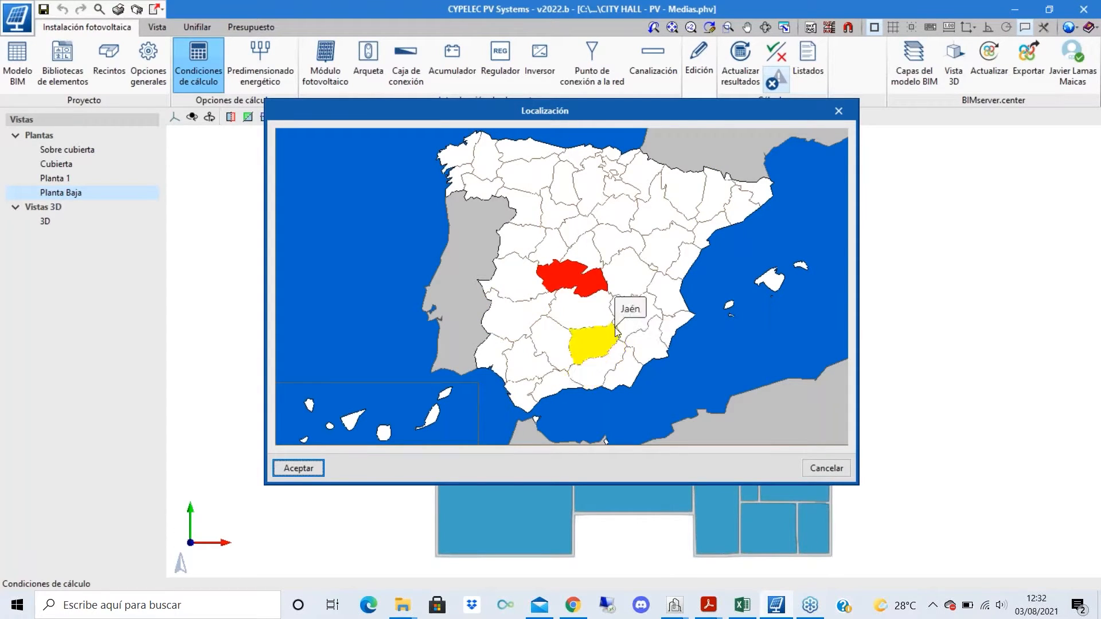
{"action": "left_click", "coordinate": [313, 469]}
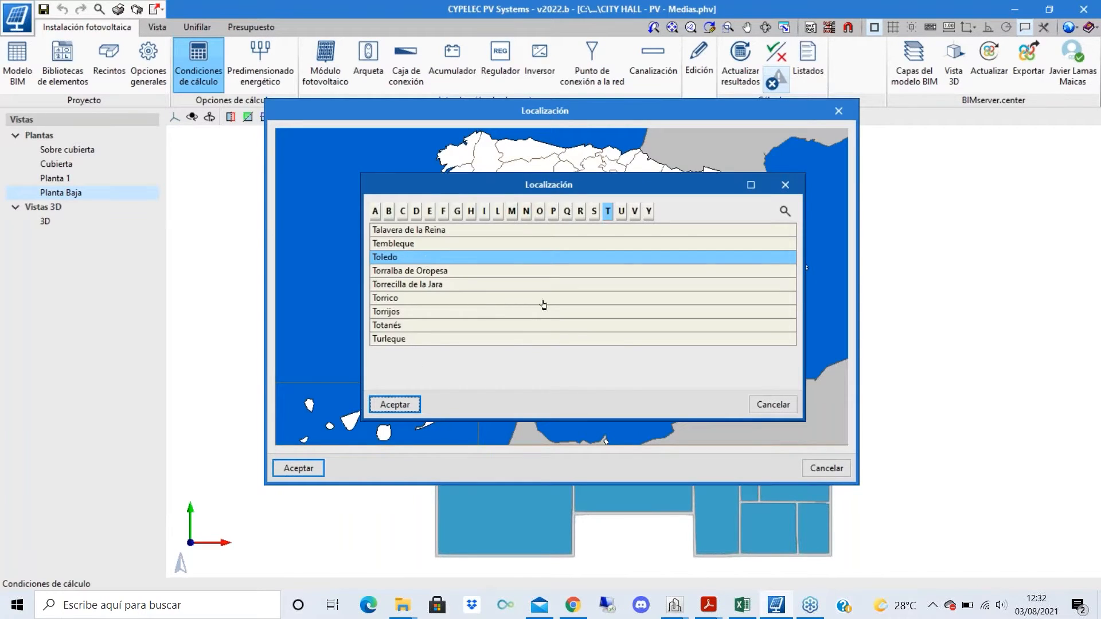
{"action": "left_click", "coordinate": [785, 211]}
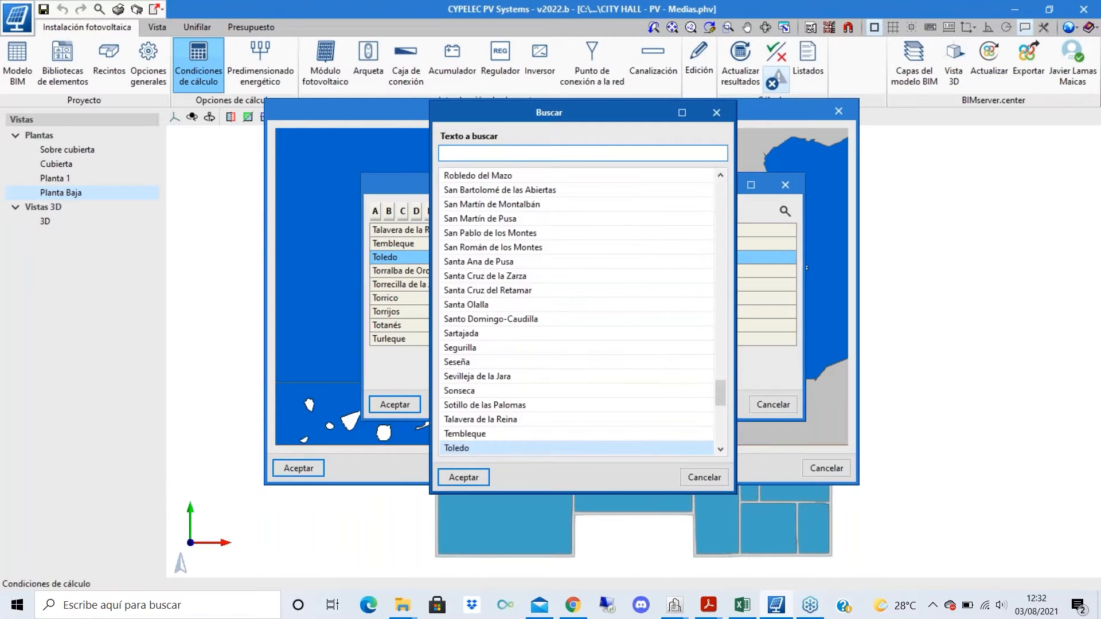
{"action": "mouse_move", "coordinate": [724, 387]}
{"action": "left_mouse_down"}
{"action": "mouse_move", "coordinate": [720, 232]}
{"action": "mouse_move", "coordinate": [721, 367]}
{"action": "left_mouse_up"}
{"action": "left_click", "coordinate": [716, 113]}
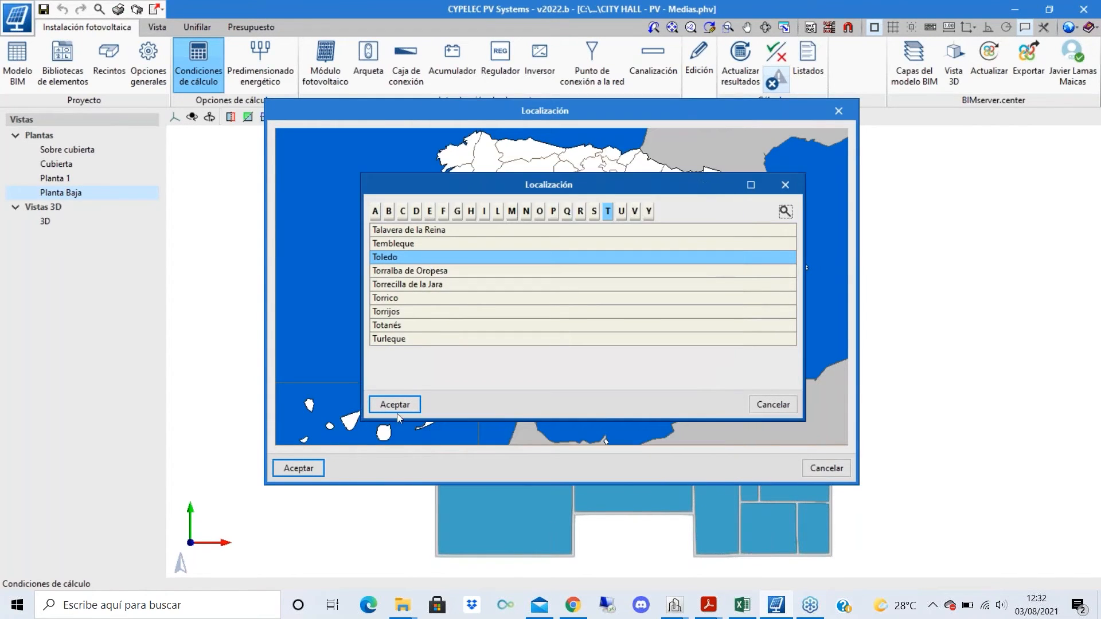
{"action": "left_click", "coordinate": [397, 404]}
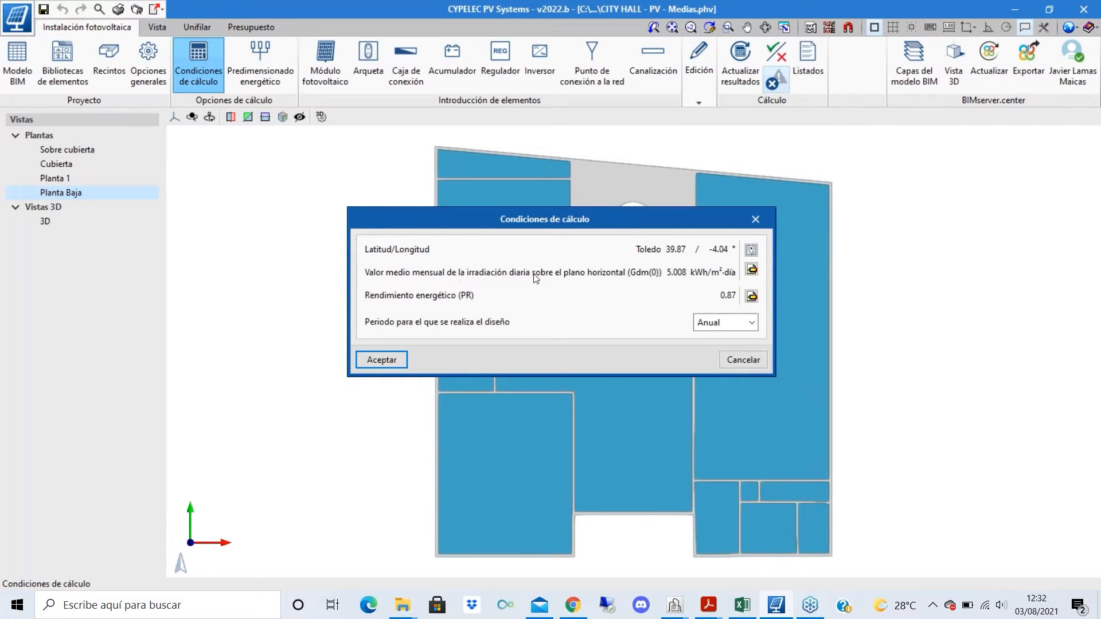
- Open the daily irradiation calculation and try a site latitude of 40.25 and a longitude of 2.58
{"action": "left_click", "coordinate": [752, 271]}
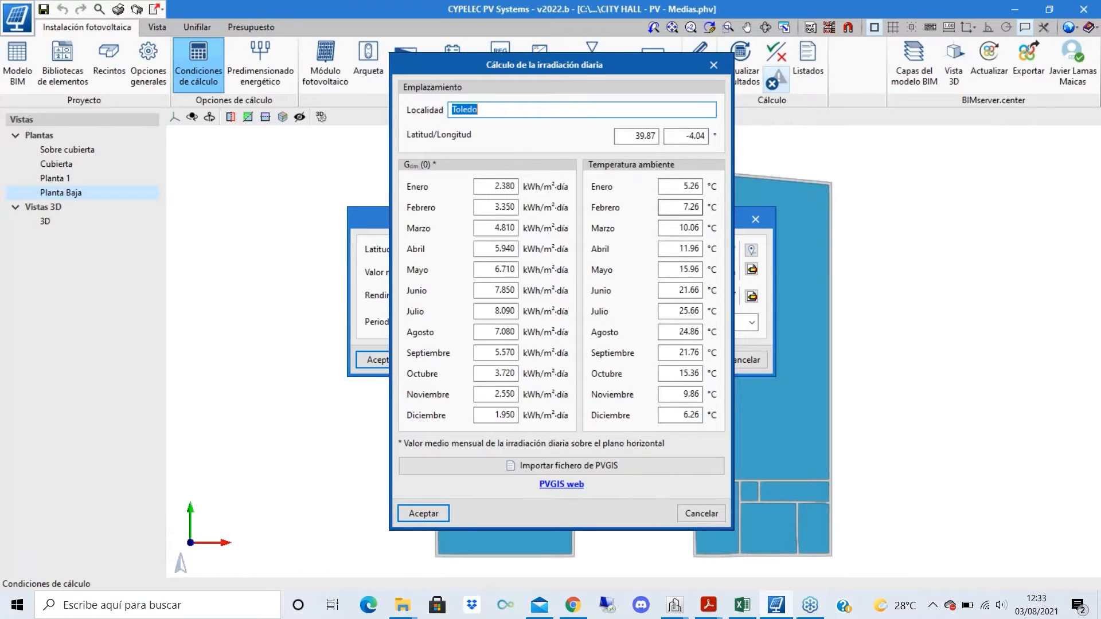
{"action": "left_click", "coordinate": [620, 133]}
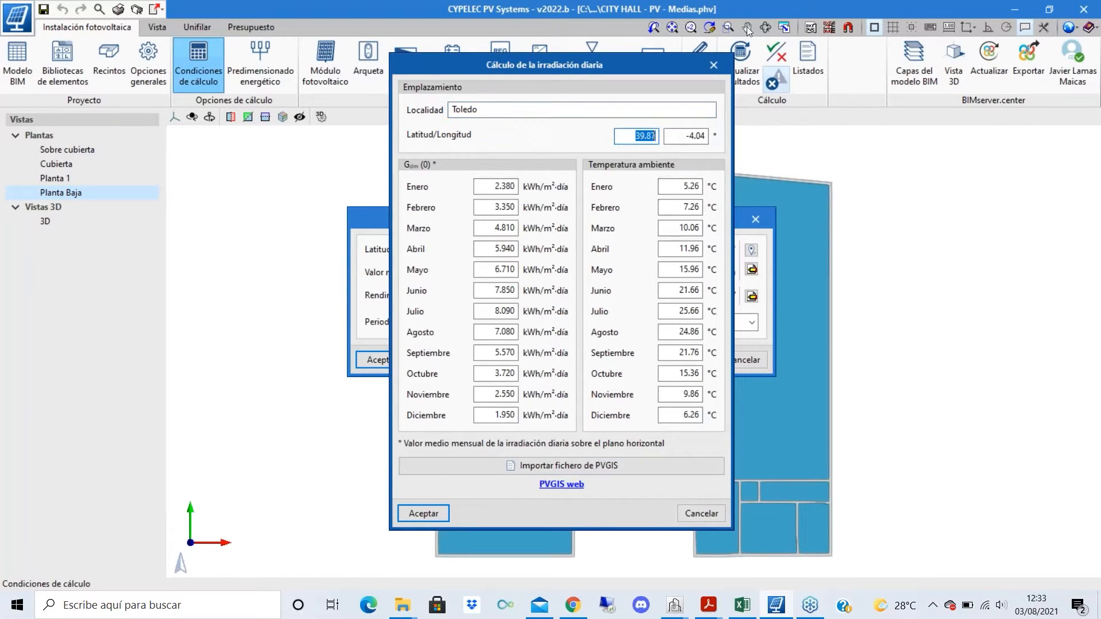
{"action": "type", "text": "40.25"}
{"action": "left_click", "coordinate": [681, 136]}
{"action": "type", "text": "2.58"}
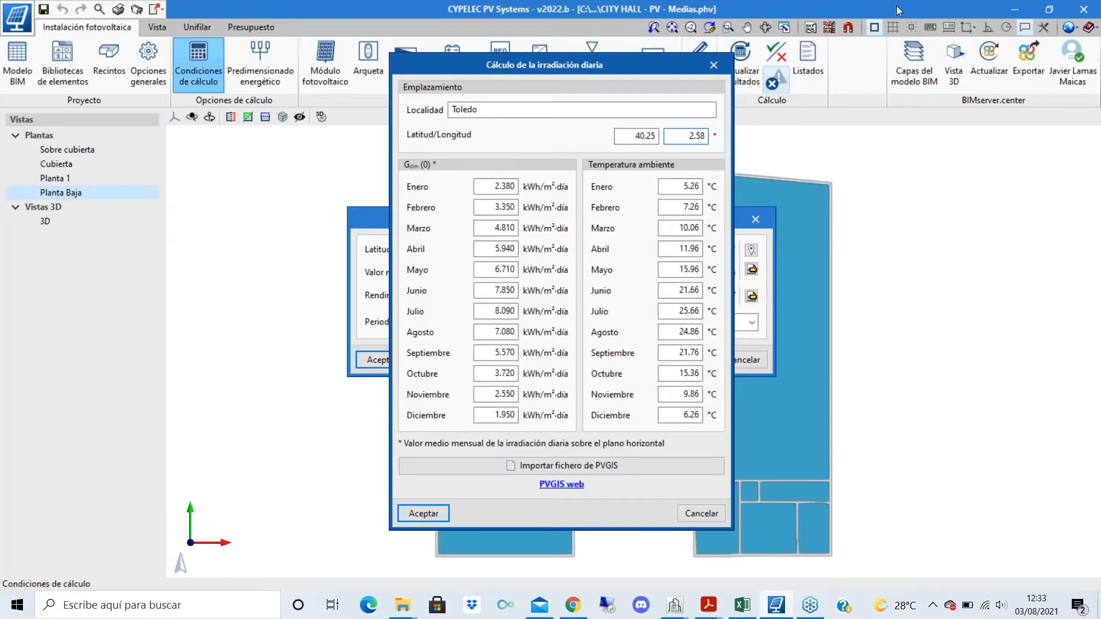
- Try clearing the locality name in the daily irradiation calculation
{"action": "left_click_drag", "start_coordinate": [483, 109], "coordinate": [416, 110]}
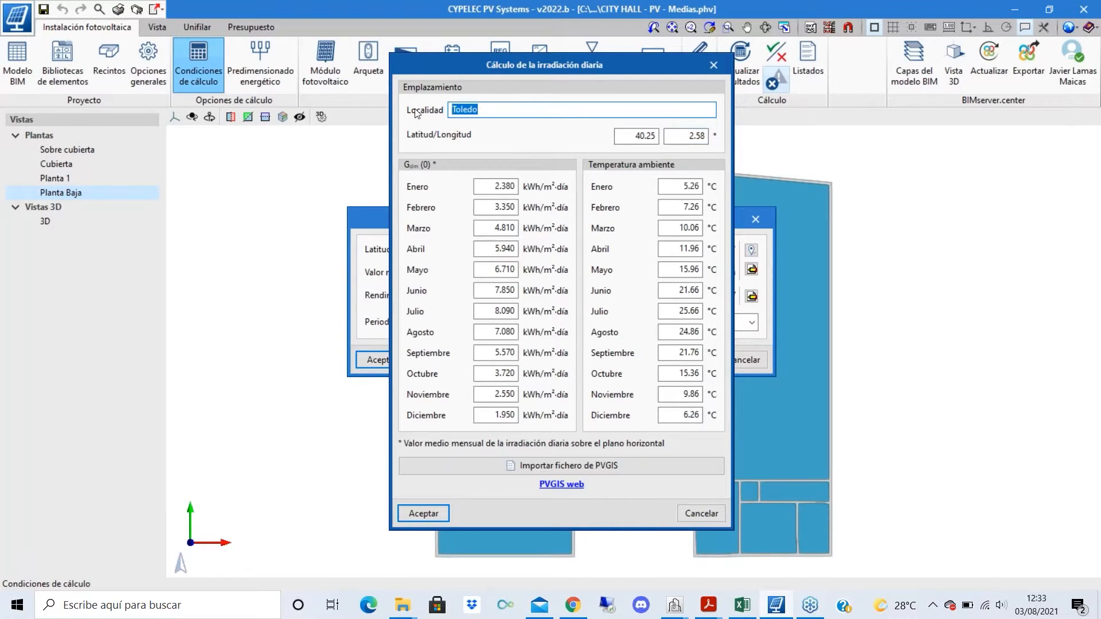
{"action": "type", "text": "gscv"}
{"action": "key", "text": "BackSpace"}
{"action": "key", "text": "BackSpace"}
{"action": "key", "text": "BackSpace"}
{"action": "key", "text": "BackSpace"}
- Try a June irradiation of 10.25 kWh/m²·día and a June ambient temperature of 23 °C, and discard all irradiation edits
{"action": "left_click", "coordinate": [493, 189]}
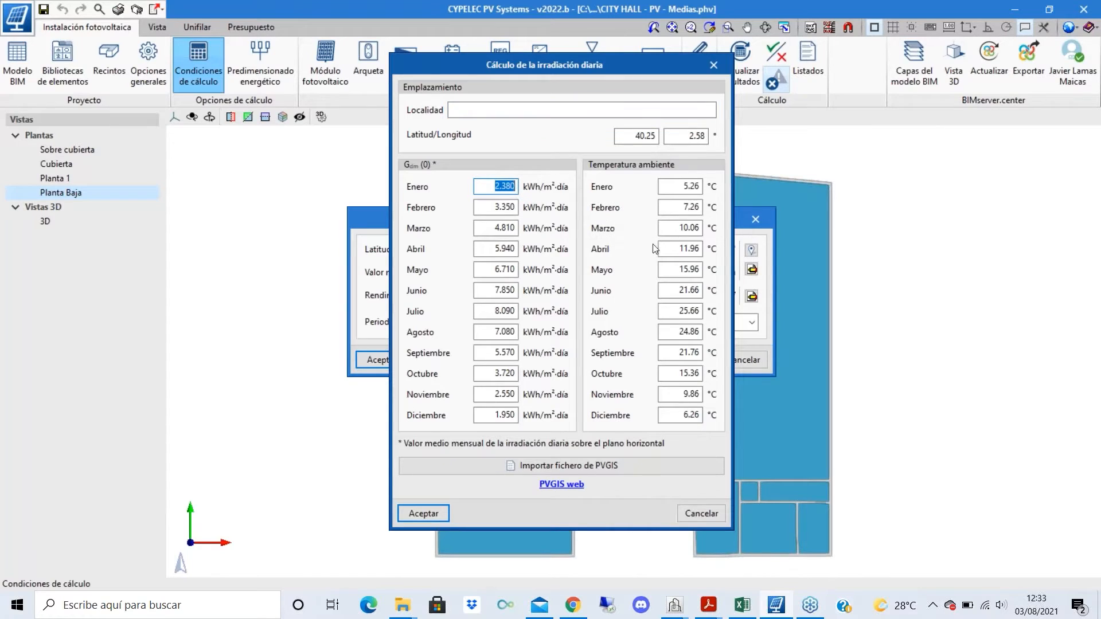
{"action": "left_click", "coordinate": [492, 294]}
{"action": "double_click", "coordinate": [492, 295]}
{"action": "type", "text": "1"}
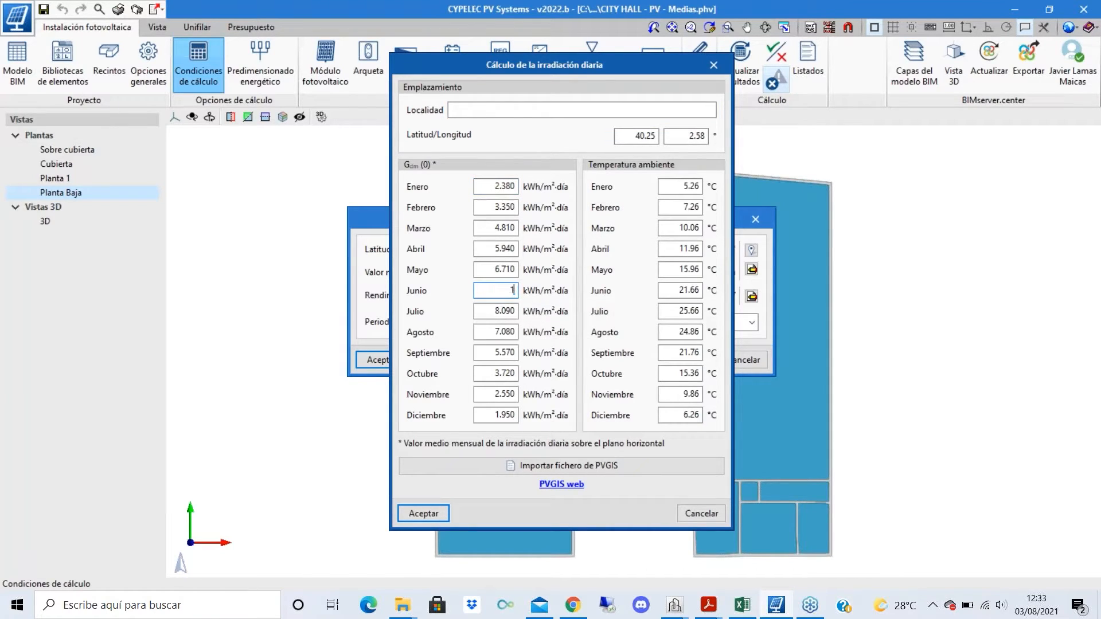
{"action": "type", "text": "0.25"}
{"action": "double_click", "coordinate": [686, 290]}
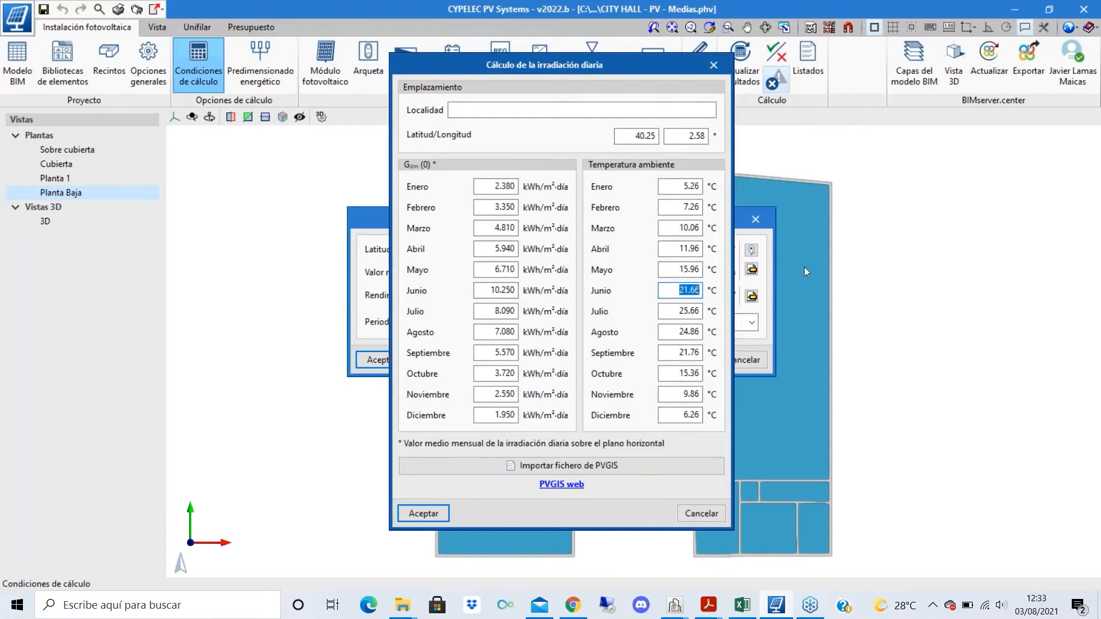
{"action": "type", "text": "23"}
{"action": "left_click", "coordinate": [698, 269]}
{"action": "left_click", "coordinate": [699, 514]}
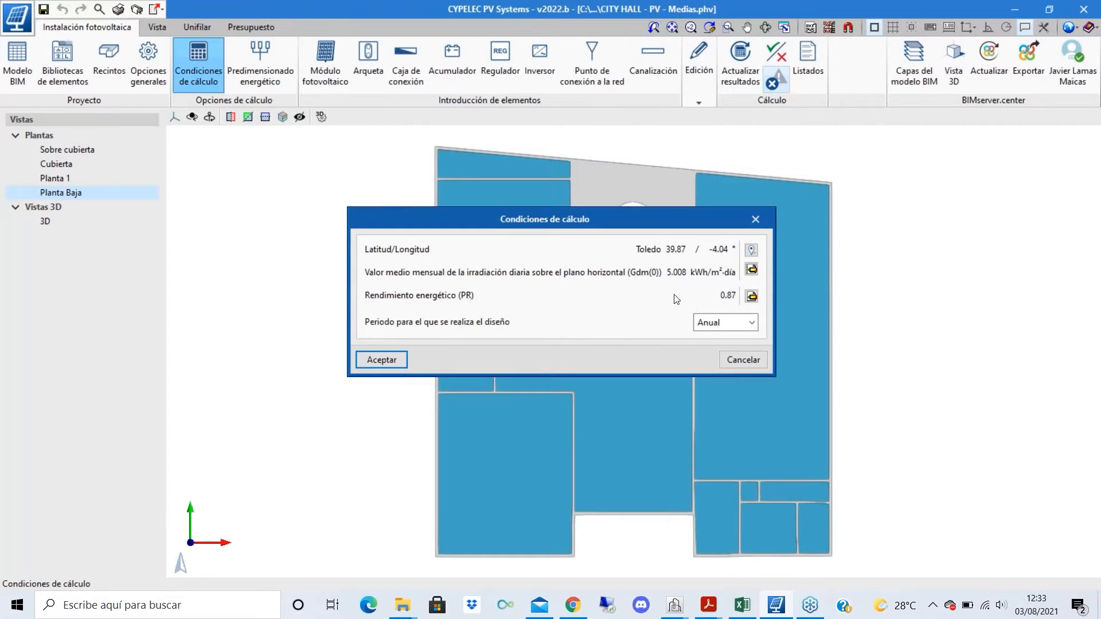
- Reopen the daily irradiation calculation and follow its link to the PVGIS website in the browser
{"action": "left_click", "coordinate": [750, 270]}
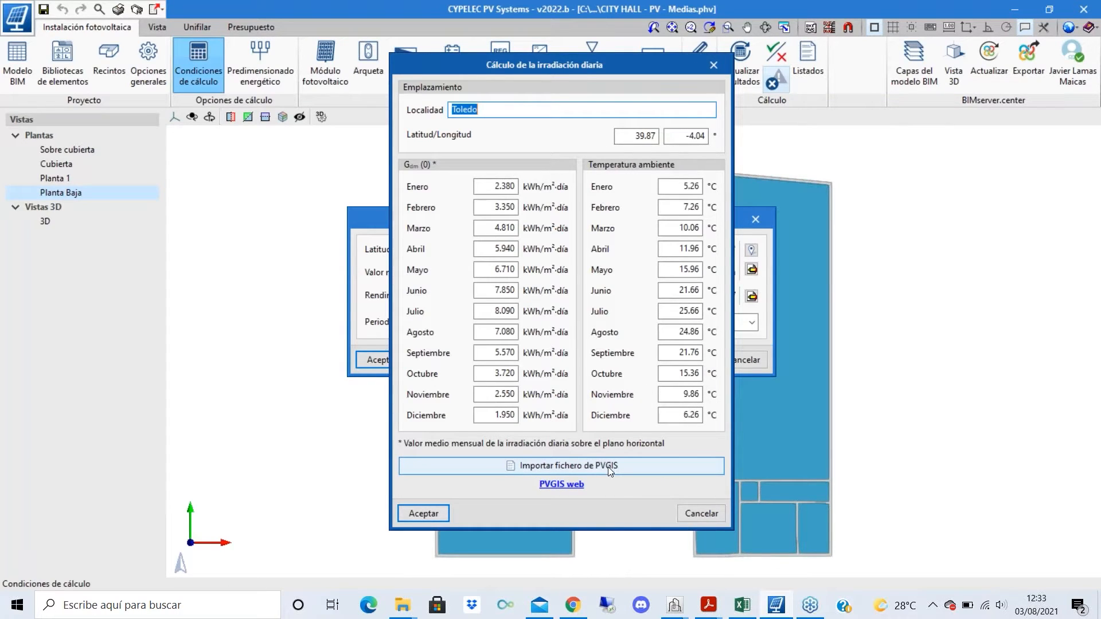
{"action": "left_click", "coordinate": [566, 486]}
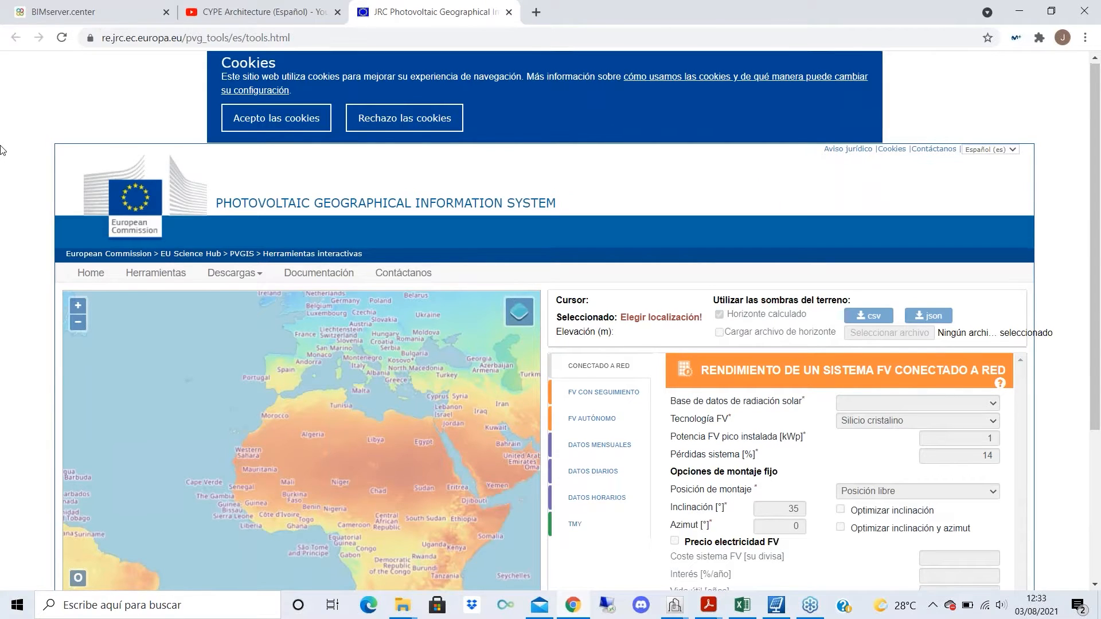
{"action": "scroll", "coordinate": [964, 459], "scroll_direction": "down", "scroll_amount": 2}
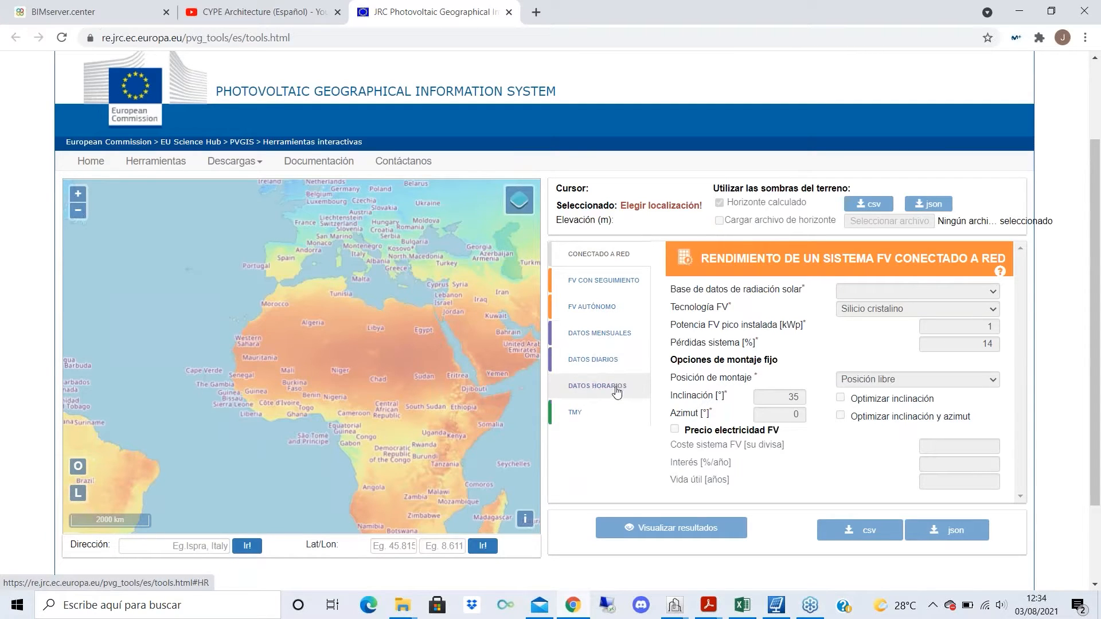
{"action": "scroll", "coordinate": [711, 356], "scroll_direction": "down", "scroll_amount": 1}
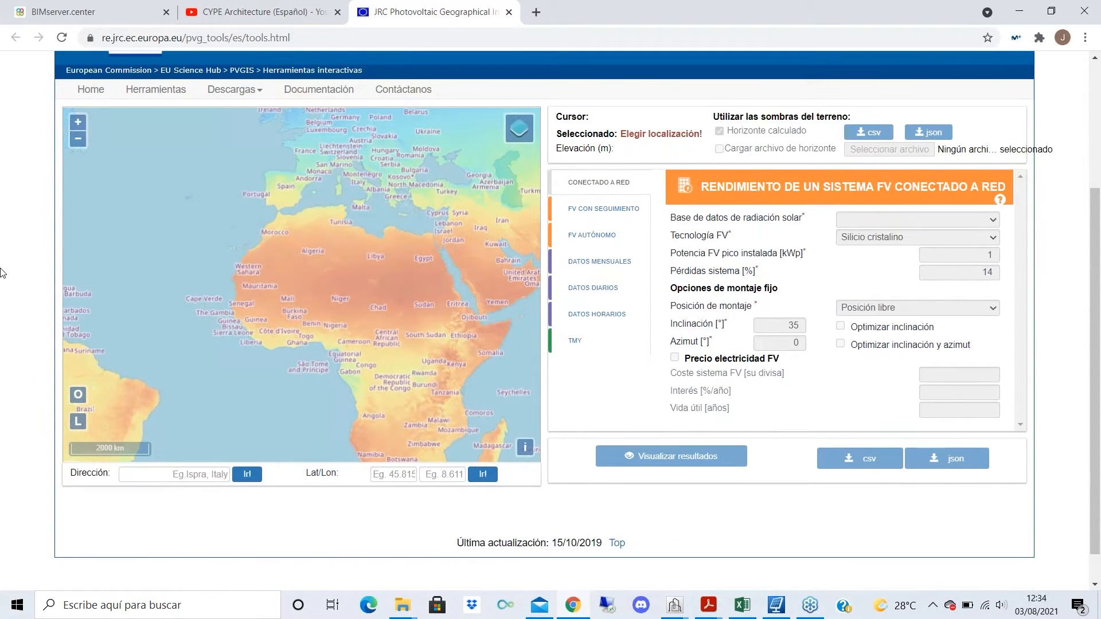
{"action": "scroll", "coordinate": [23, 184], "scroll_direction": "up", "scroll_amount": 1}
{"action": "scroll", "coordinate": [24, 172], "scroll_direction": "down", "scroll_amount": 1}
- Locate Valencia by address on the PVGIS map as the selected site
{"action": "scroll", "coordinate": [398, 284], "scroll_direction": "down", "scroll_amount": 2}
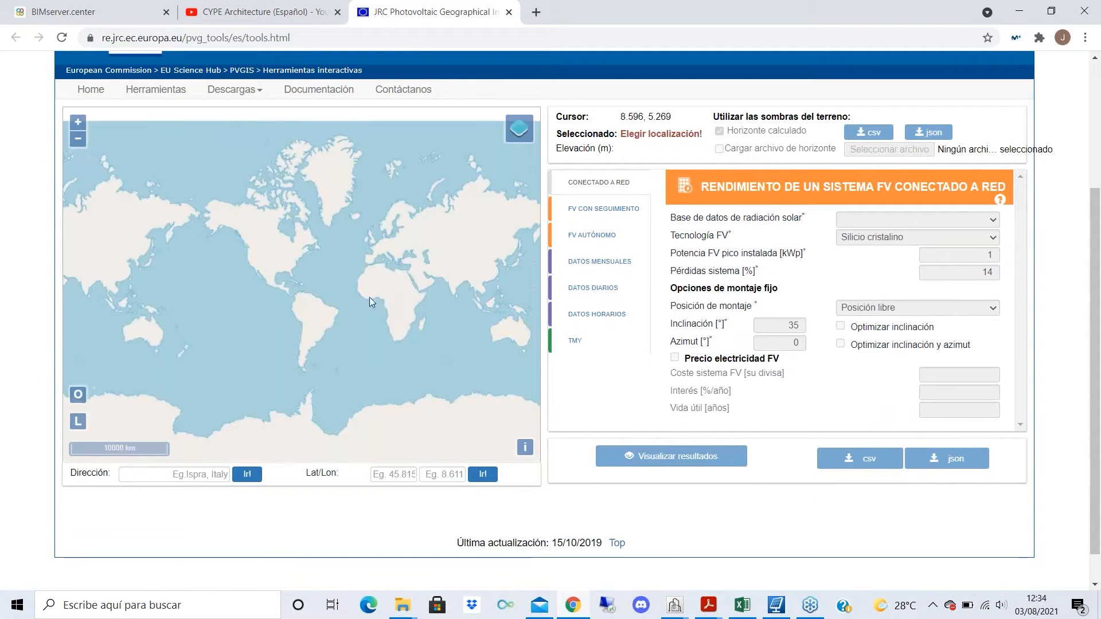
{"action": "scroll", "coordinate": [329, 212], "scroll_direction": "up", "scroll_amount": 2}
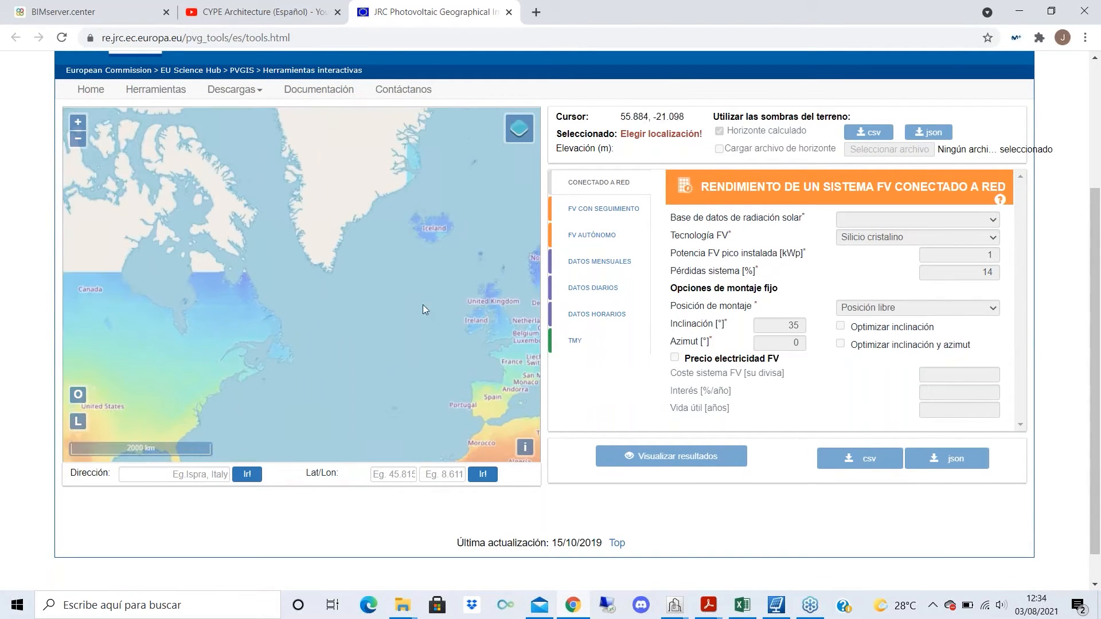
{"action": "scroll", "coordinate": [288, 287], "scroll_direction": "down", "scroll_amount": 1}
{"action": "scroll", "coordinate": [438, 383], "scroll_direction": "up", "scroll_amount": 1}
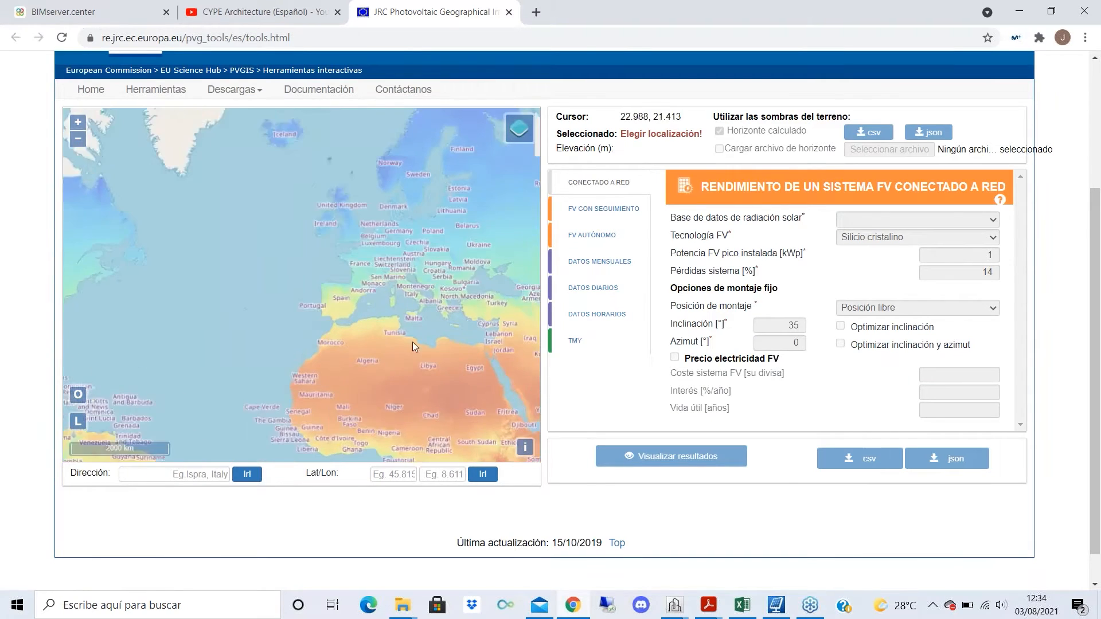
{"action": "scroll", "coordinate": [412, 342], "scroll_direction": "up", "scroll_amount": 1}
{"action": "left_click", "coordinate": [186, 475]}
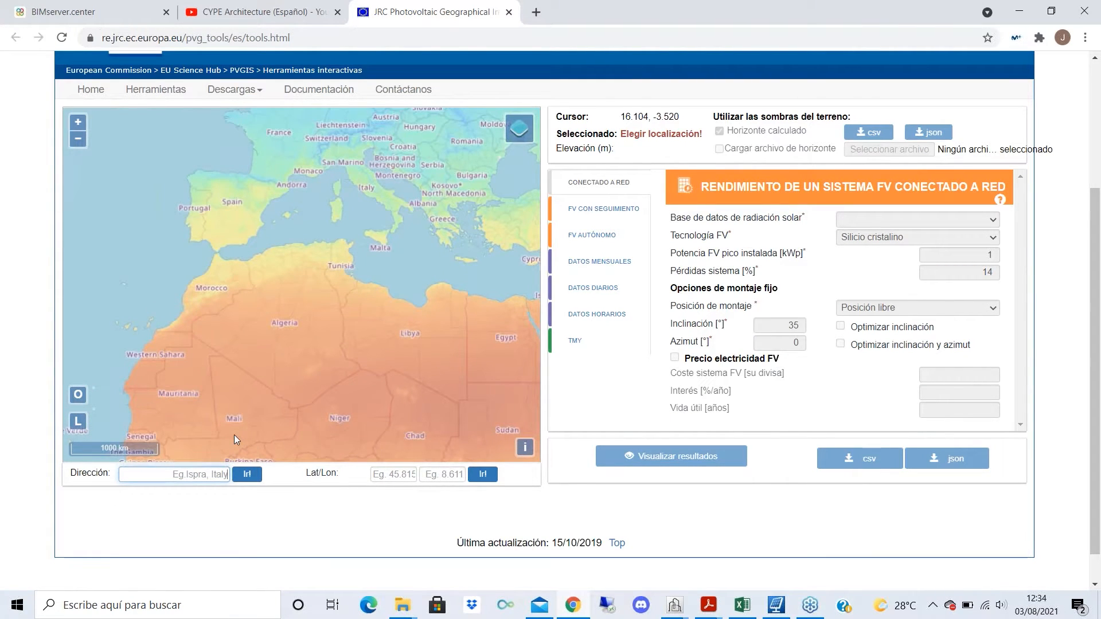
{"action": "type", "text": "Valencia"}
{"action": "left_click", "coordinate": [247, 475]}
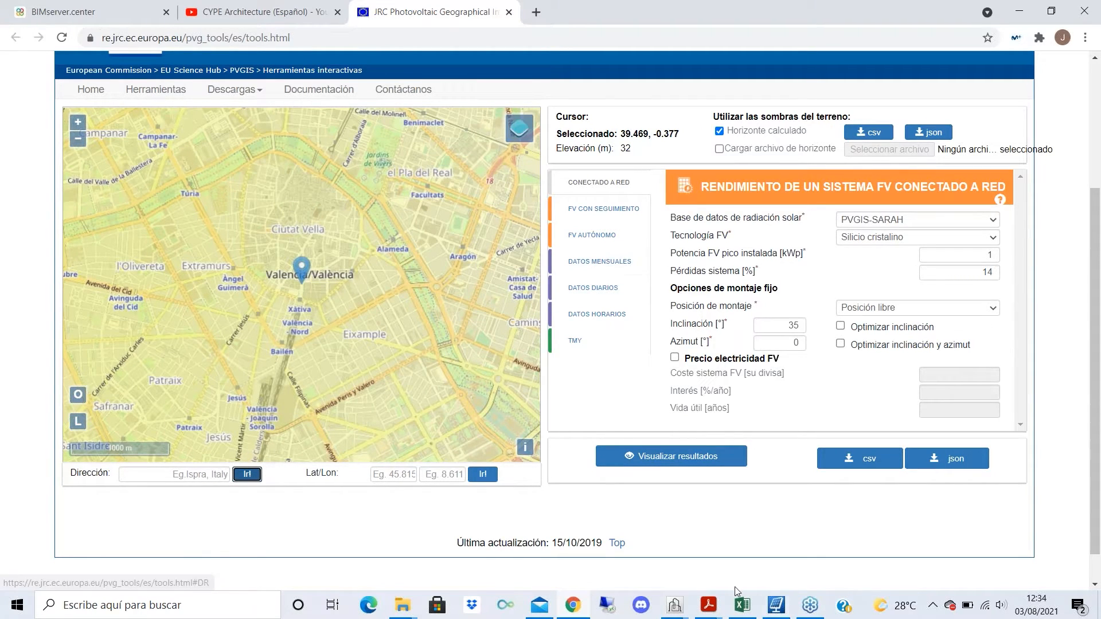
{"action": "left_click", "coordinate": [776, 605]}
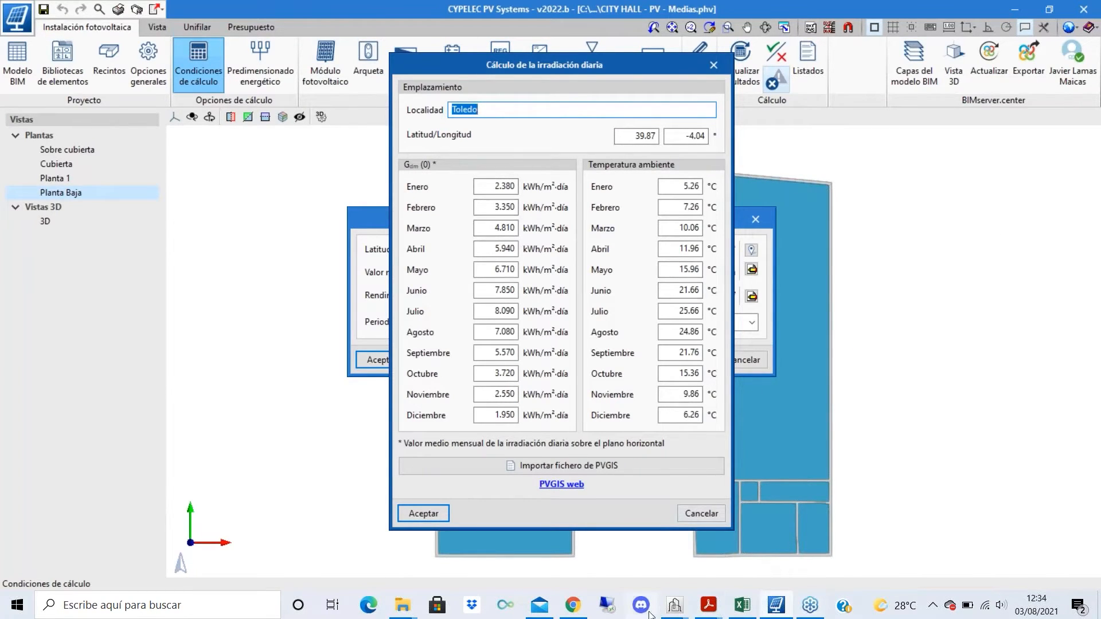
{"action": "left_click", "coordinate": [565, 605]}
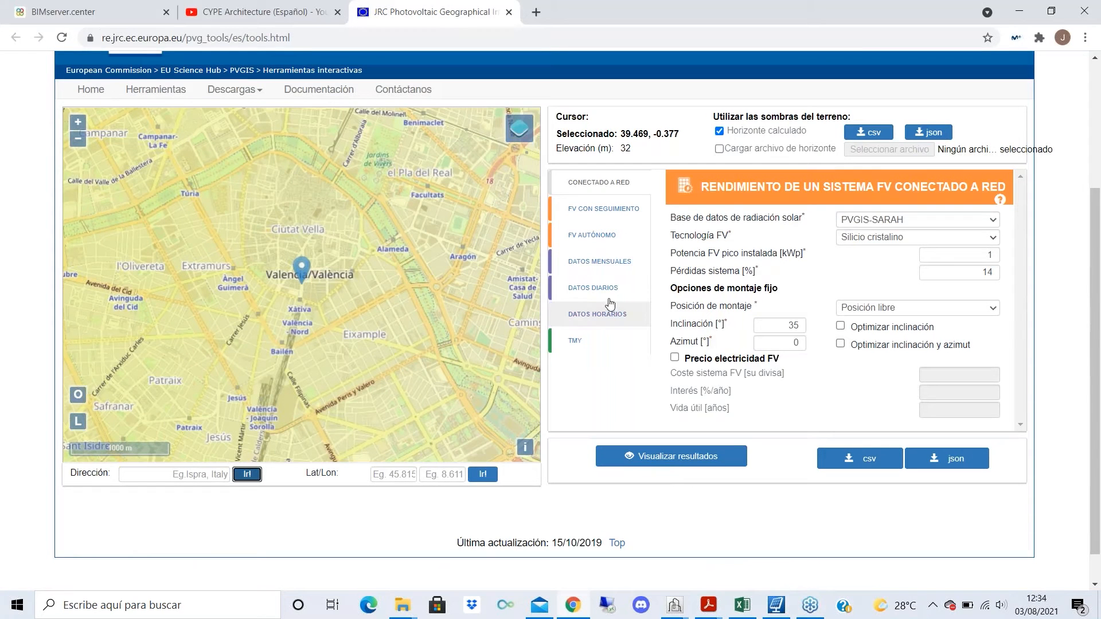
- Choose the PVGIS monthly irradiation data and set both the initial and final year to 2016
{"action": "left_click", "coordinate": [599, 262]}
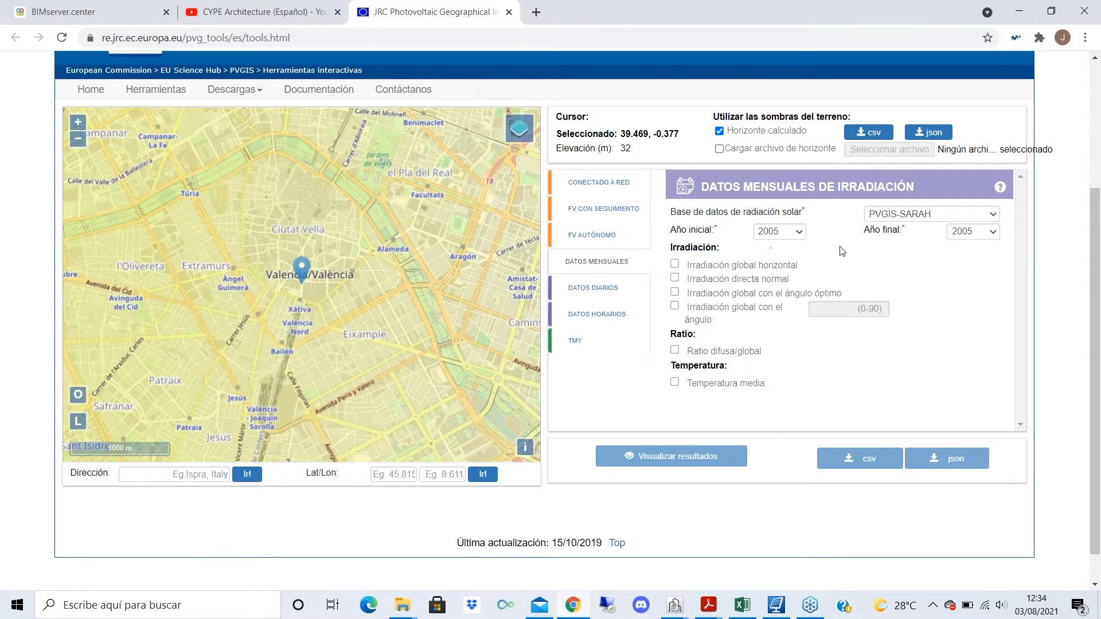
{"action": "left_click", "coordinate": [796, 231]}
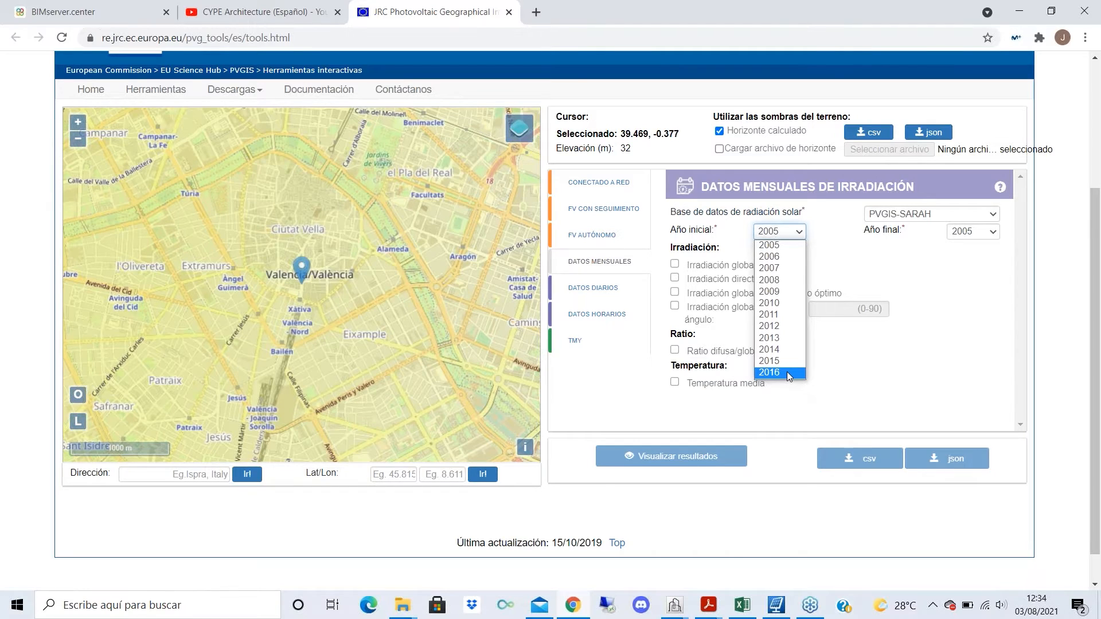
{"action": "left_click", "coordinate": [787, 372]}
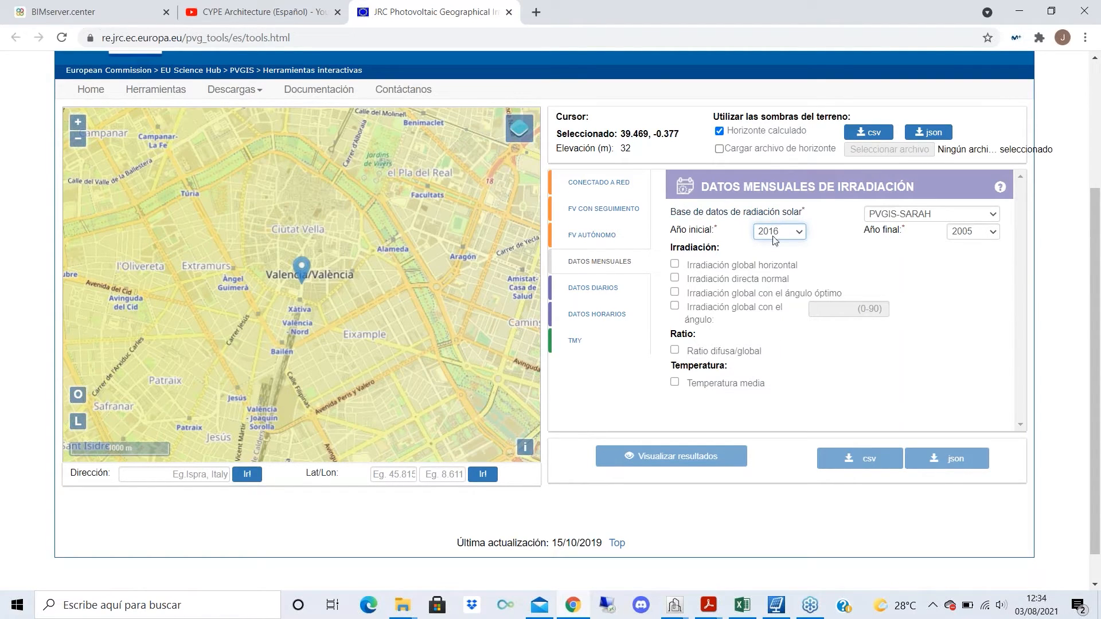
{"action": "left_click", "coordinate": [983, 235]}
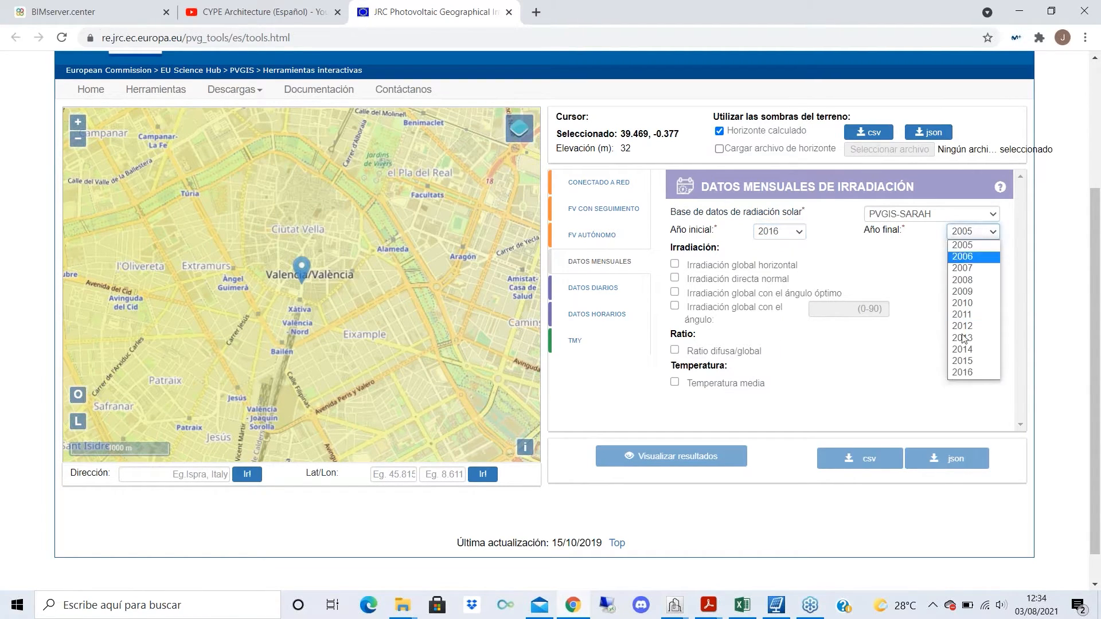
{"action": "left_click", "coordinate": [977, 372]}
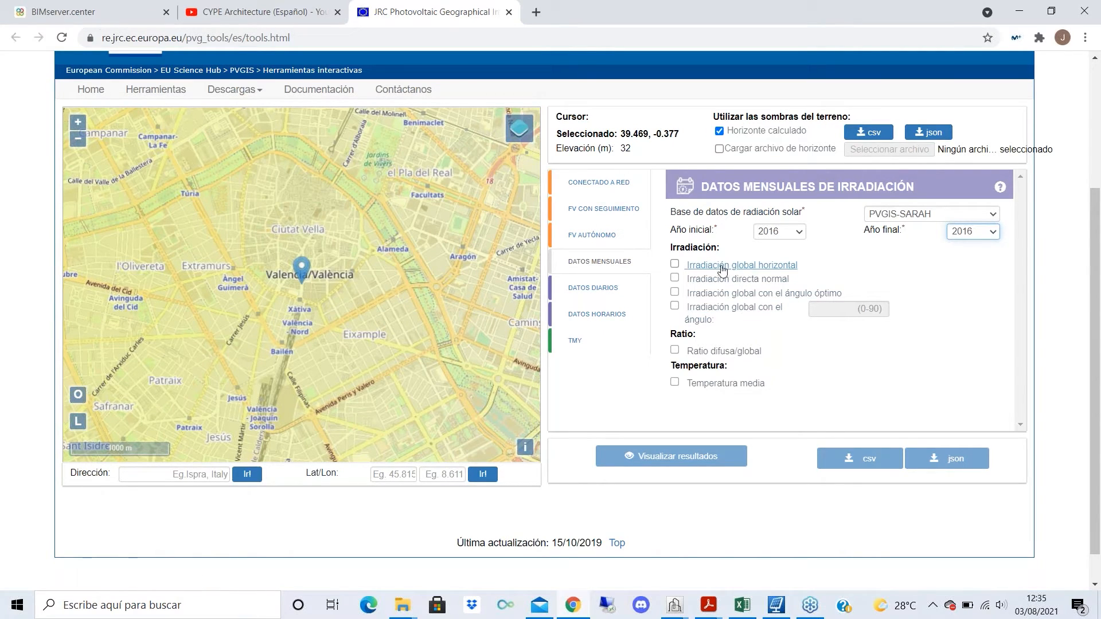
- Include global horizontal irradiation and average temperature in the monthly data, and download it as a CSV file
{"action": "left_click", "coordinate": [675, 266]}
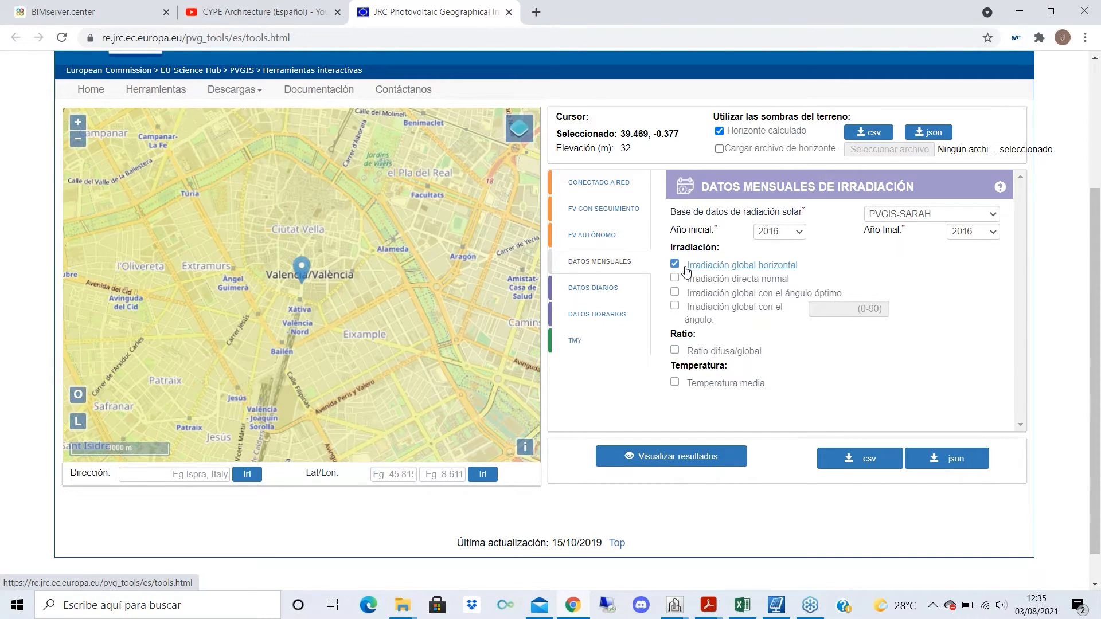
{"action": "left_click", "coordinate": [675, 383]}
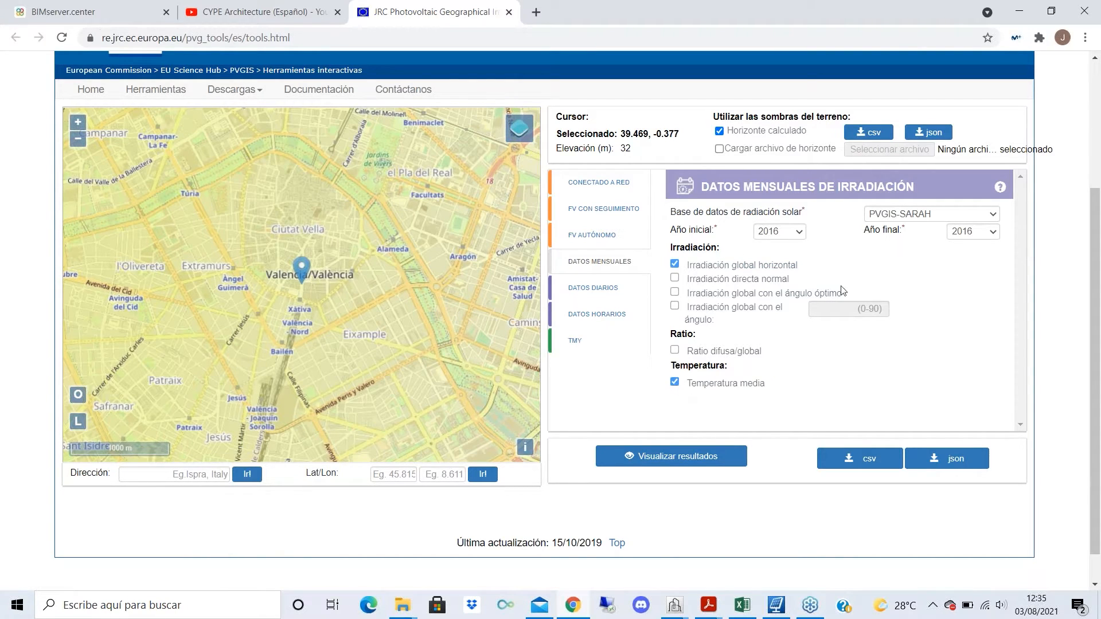
{"action": "left_click", "coordinate": [851, 459]}
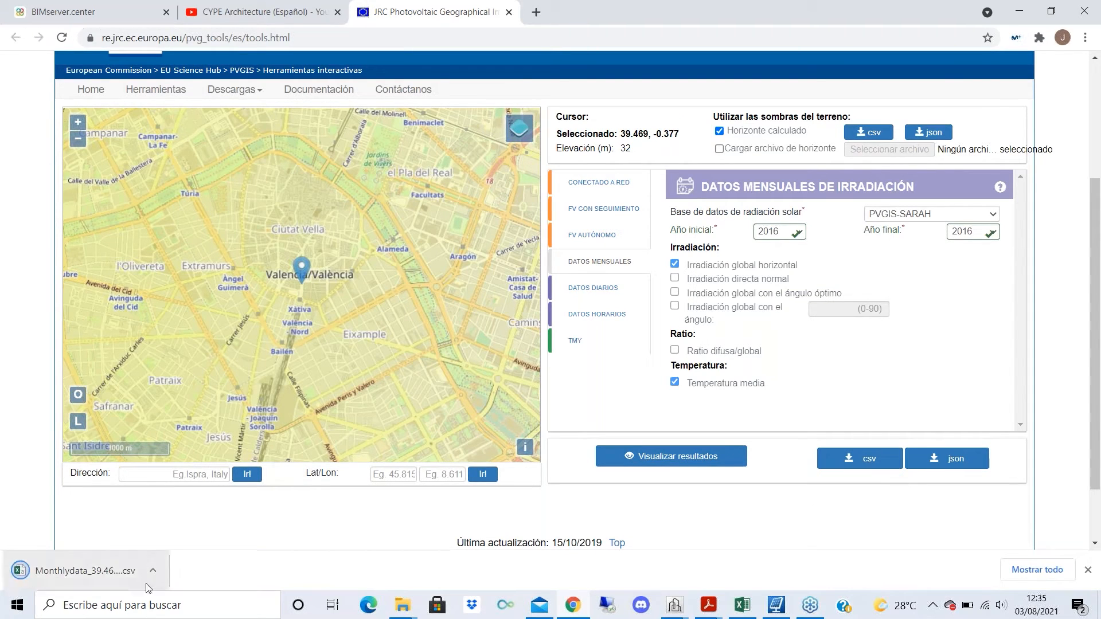
- Show the downloaded monthly data CSV in its folder and minimize the folder window
{"action": "left_click", "coordinate": [153, 570]}
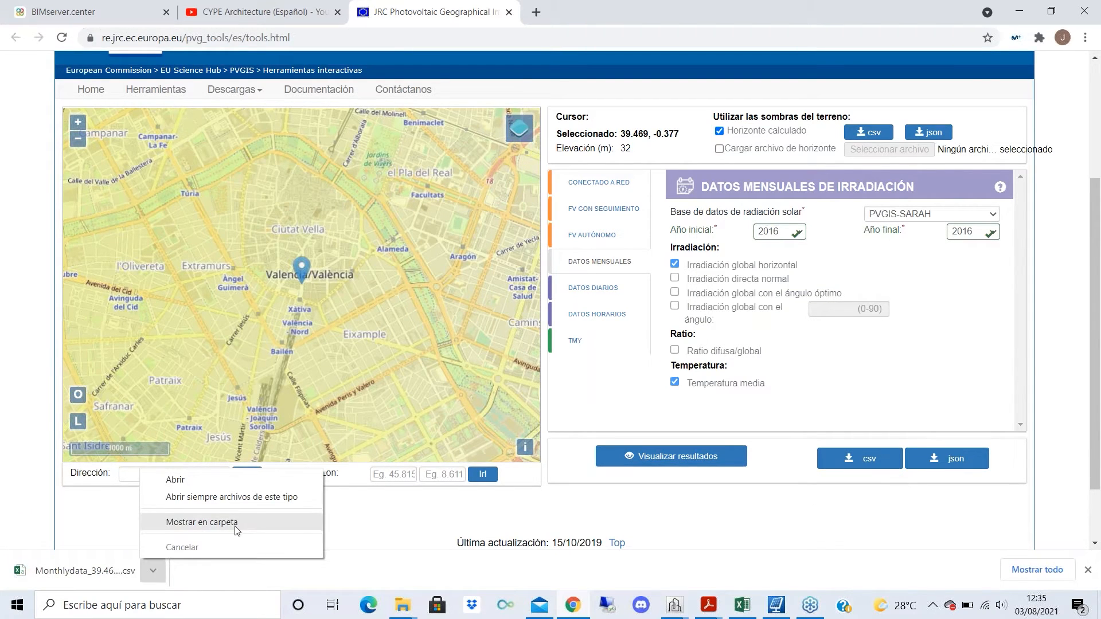
{"action": "left_click", "coordinate": [237, 523]}
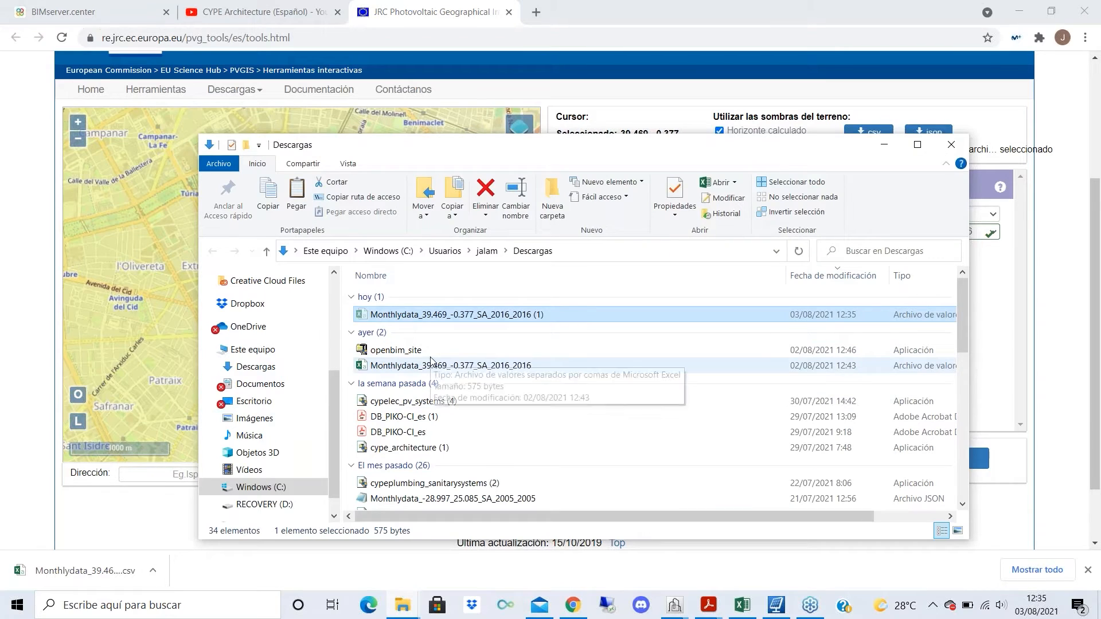
{"action": "left_click", "coordinate": [884, 145]}
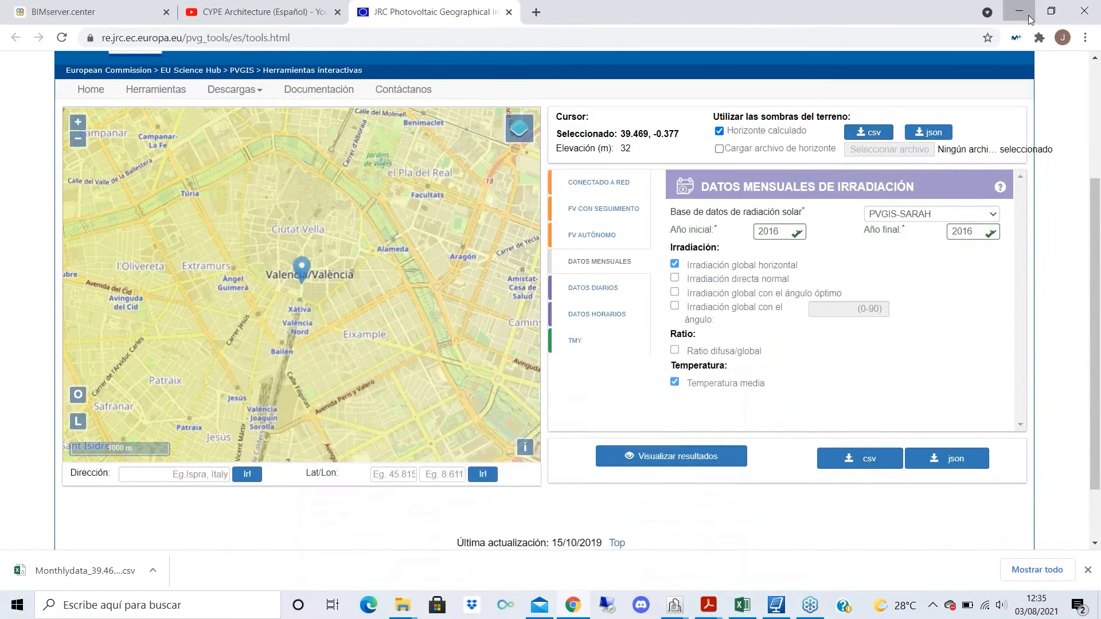
- Return to CYPELEC PV Systems and close the daily irradiation and calculation conditions dialogs without importing the file
{"action": "left_click", "coordinate": [1019, 10]}
{"action": "left_click", "coordinate": [706, 67]}
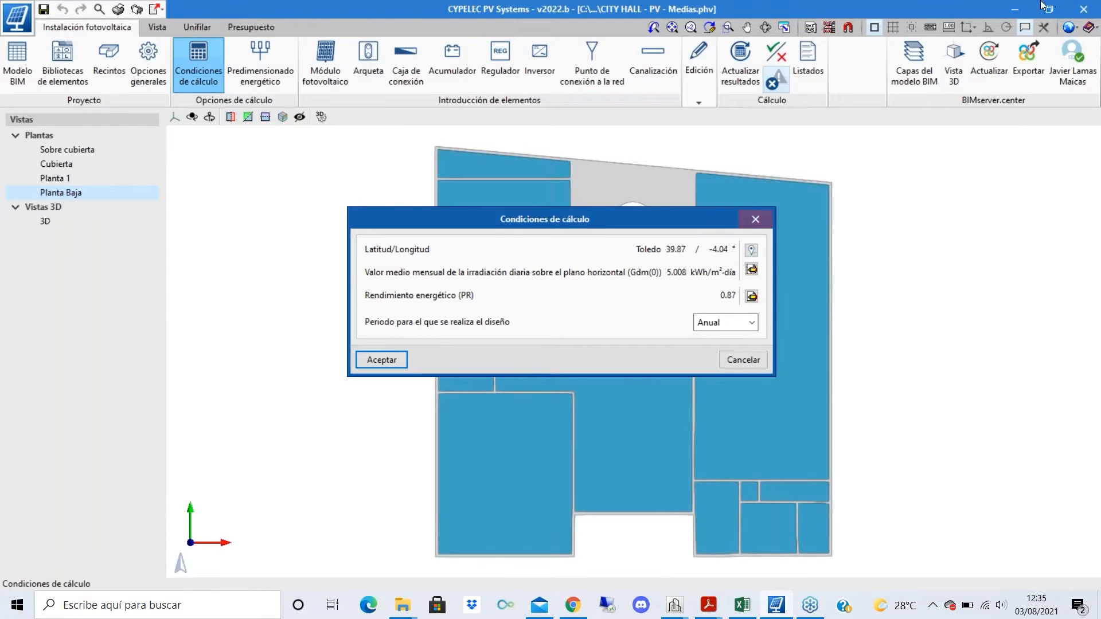
{"action": "left_click", "coordinate": [755, 219]}
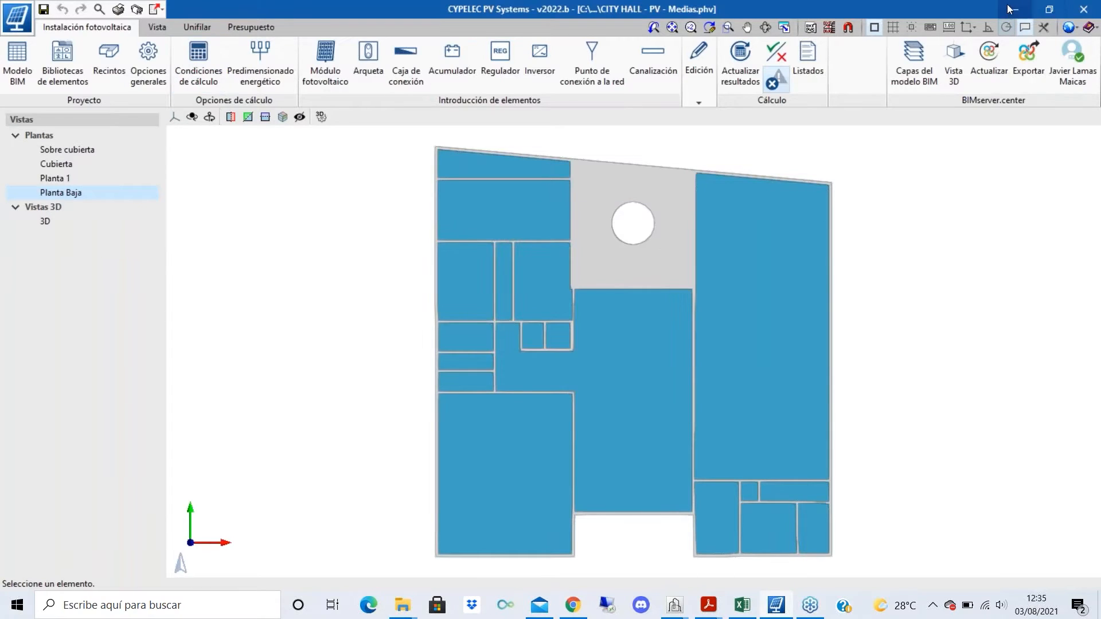
{"action": "left_click", "coordinate": [1024, 7]}
{"action": "left_click", "coordinate": [1024, 7]}
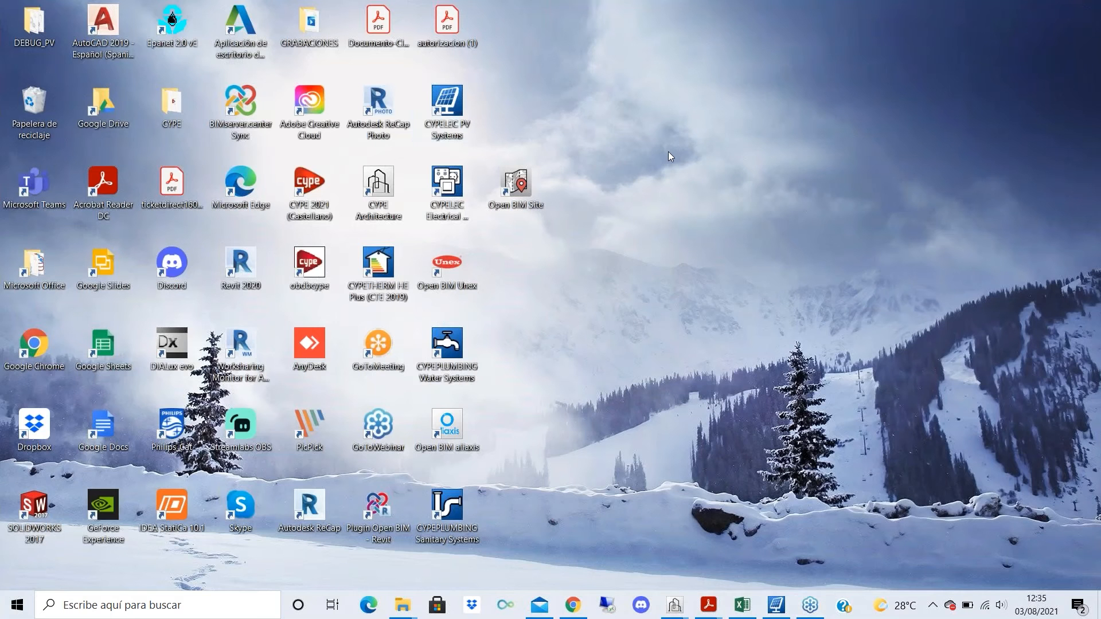
{"action": "left_click", "coordinate": [769, 609]}
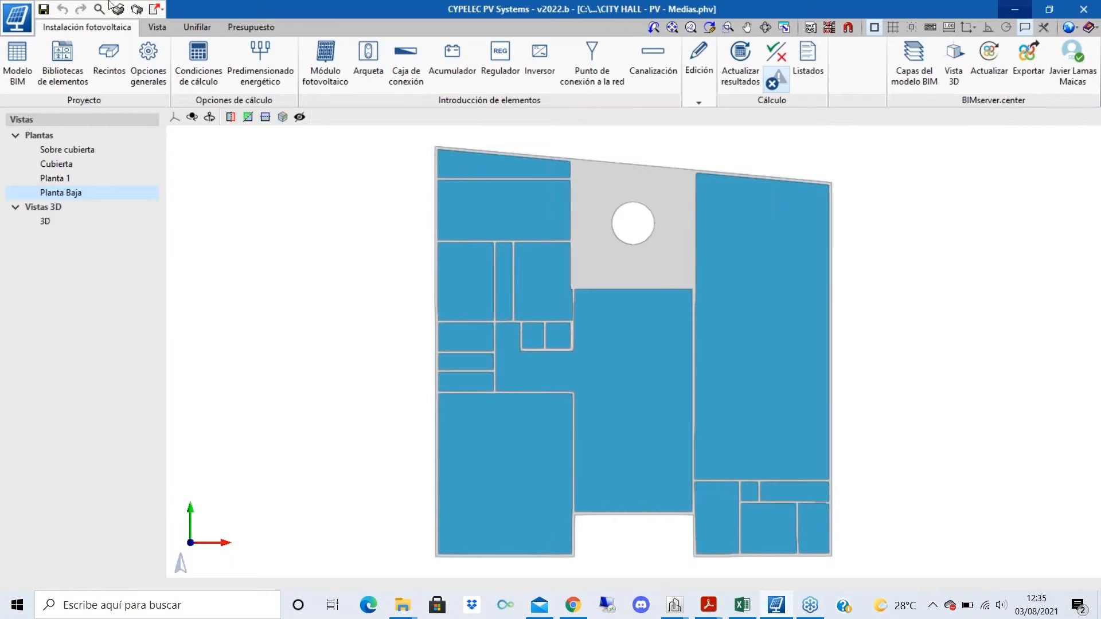
- In the daily irradiation calculation conditions, import the PVGIS file Monthlydata_39.469_-0.377_SA_2016_2016 (1) from the desktop
{"action": "left_click", "coordinate": [192, 63]}
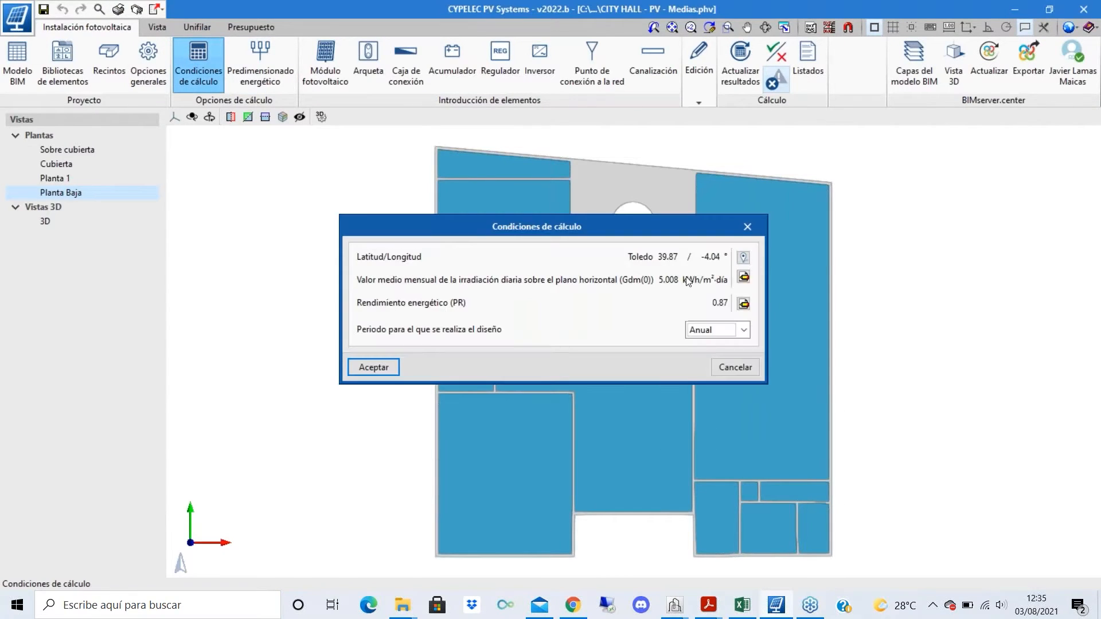
{"action": "left_click", "coordinate": [743, 276]}
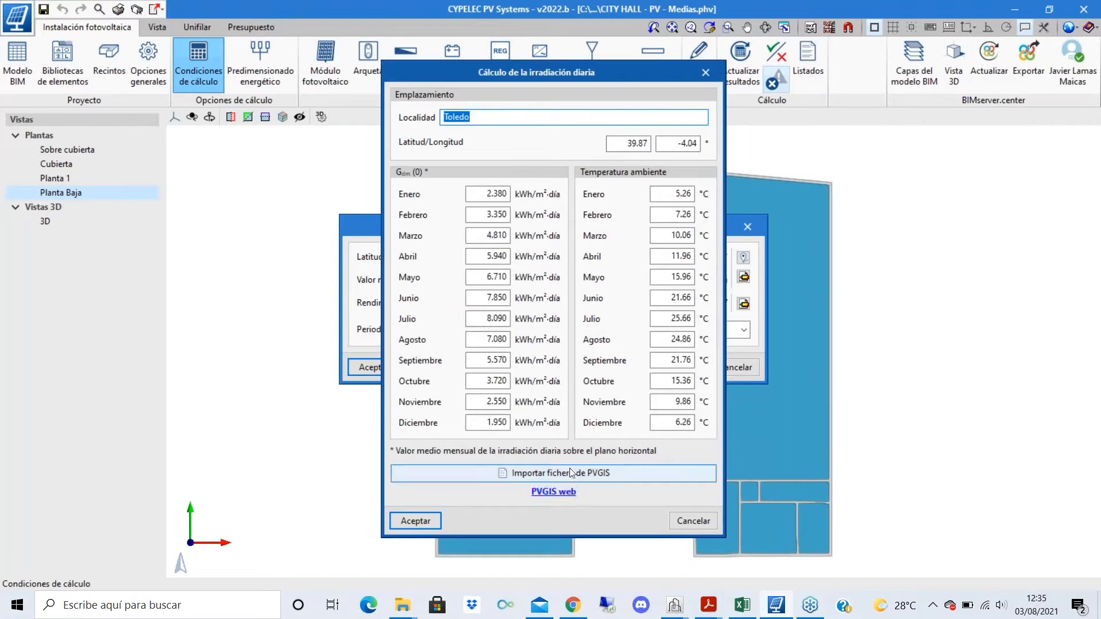
{"action": "left_click", "coordinate": [572, 473]}
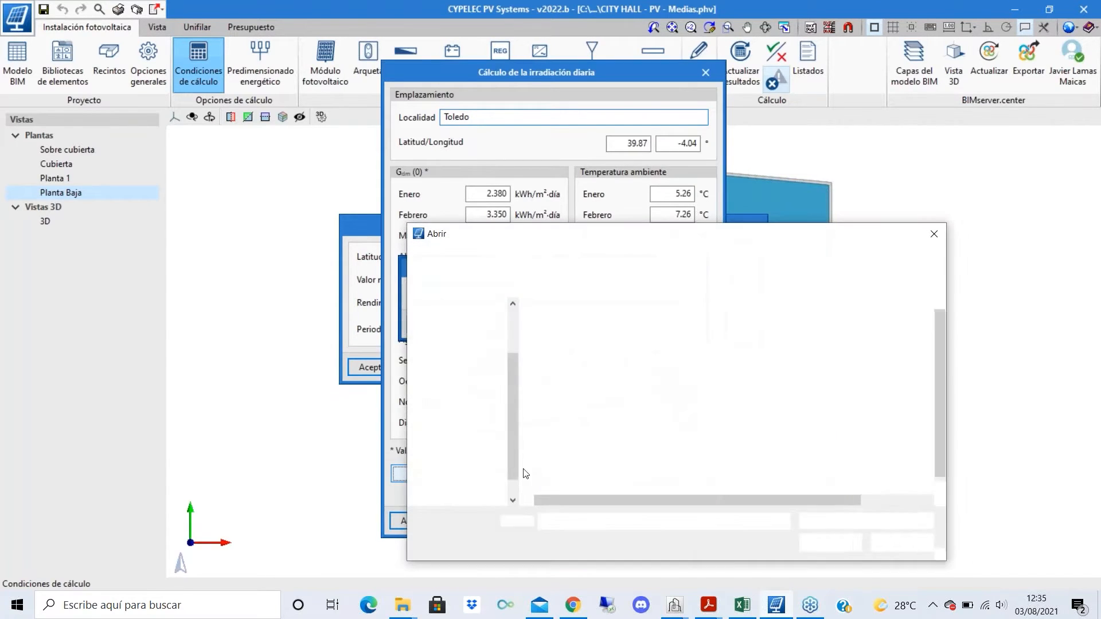
{"action": "scroll", "coordinate": [482, 344], "scroll_direction": "up", "scroll_amount": 3}
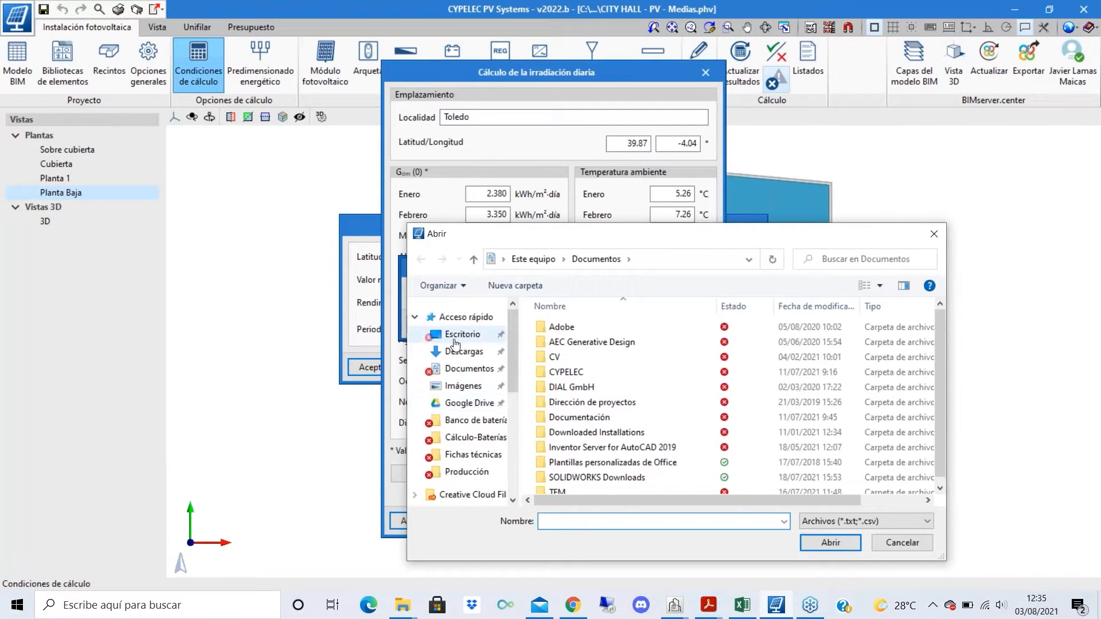
{"action": "left_click", "coordinate": [459, 338]}
{"action": "left_click", "coordinate": [628, 402]}
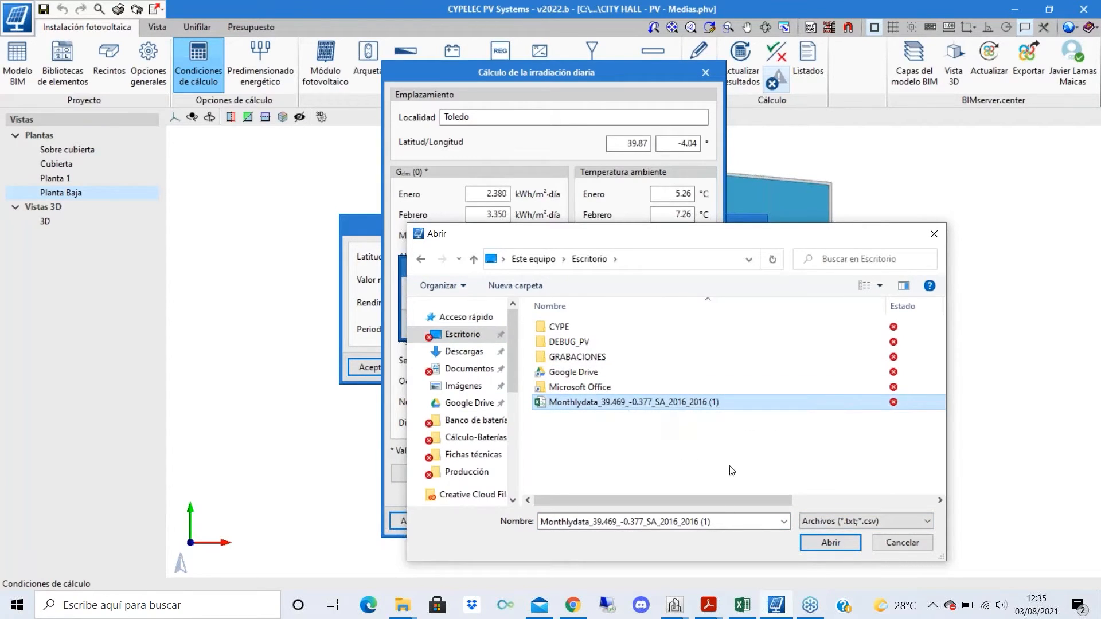
{"action": "left_click", "coordinate": [829, 548]}
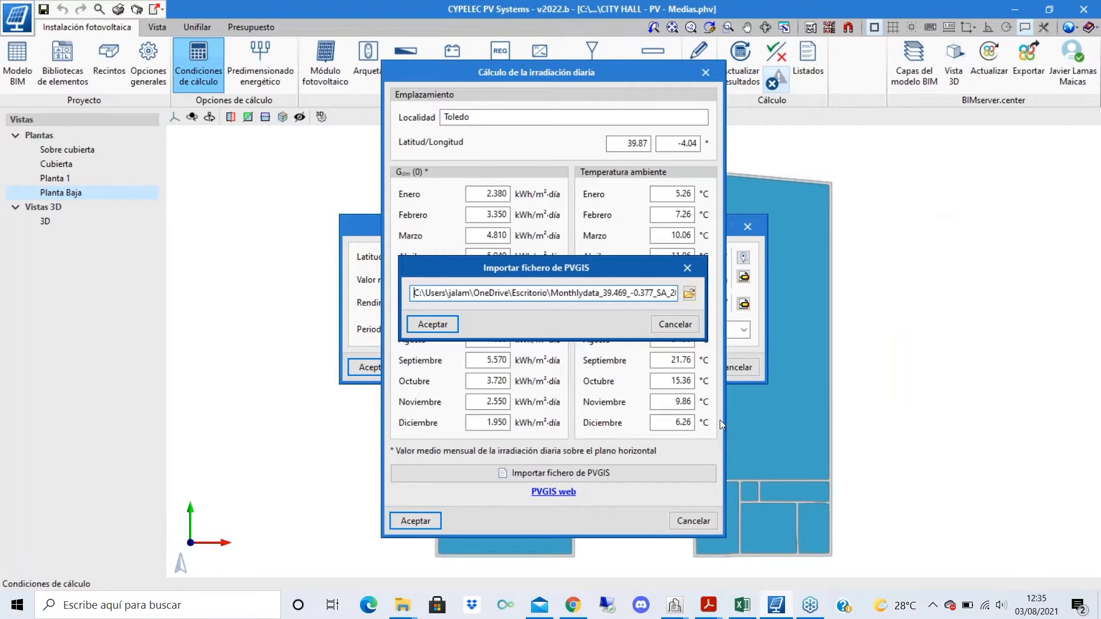
{"action": "left_click", "coordinate": [438, 324]}
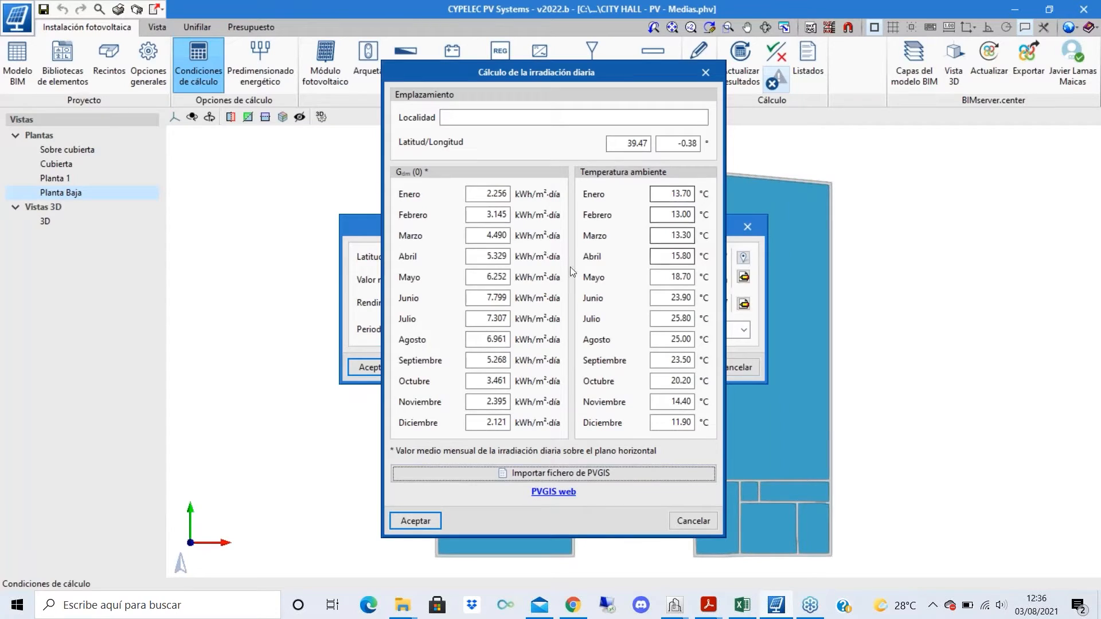
- Set the site locality to Valencia and accept the daily irradiation data
{"action": "left_click", "coordinate": [528, 119]}
{"action": "type", "text": "Valencia"}
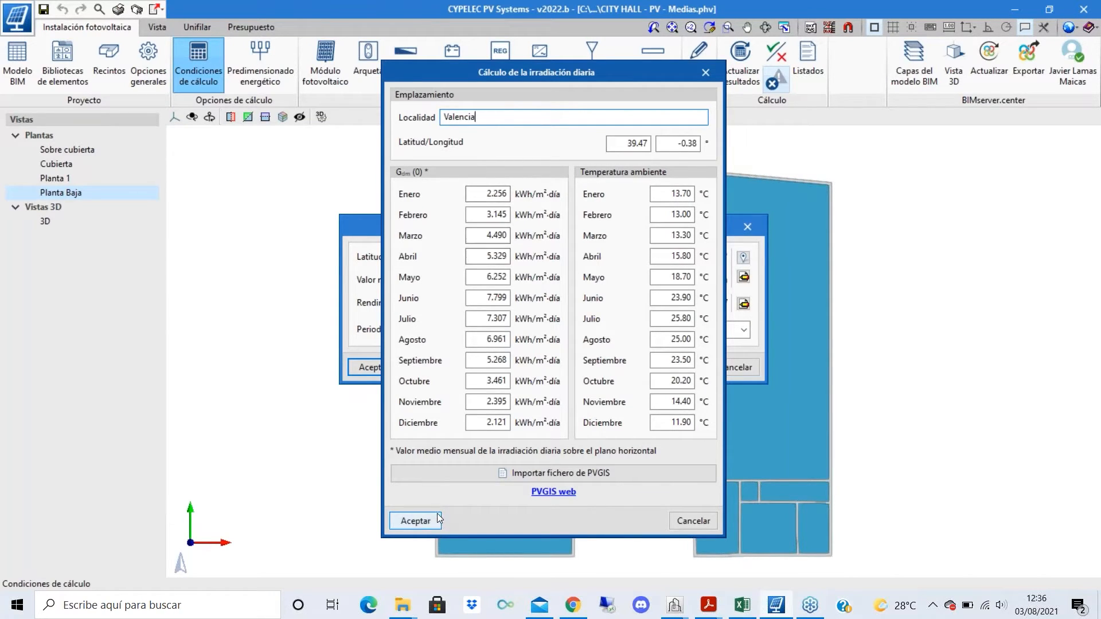
{"action": "left_click", "coordinate": [415, 521]}
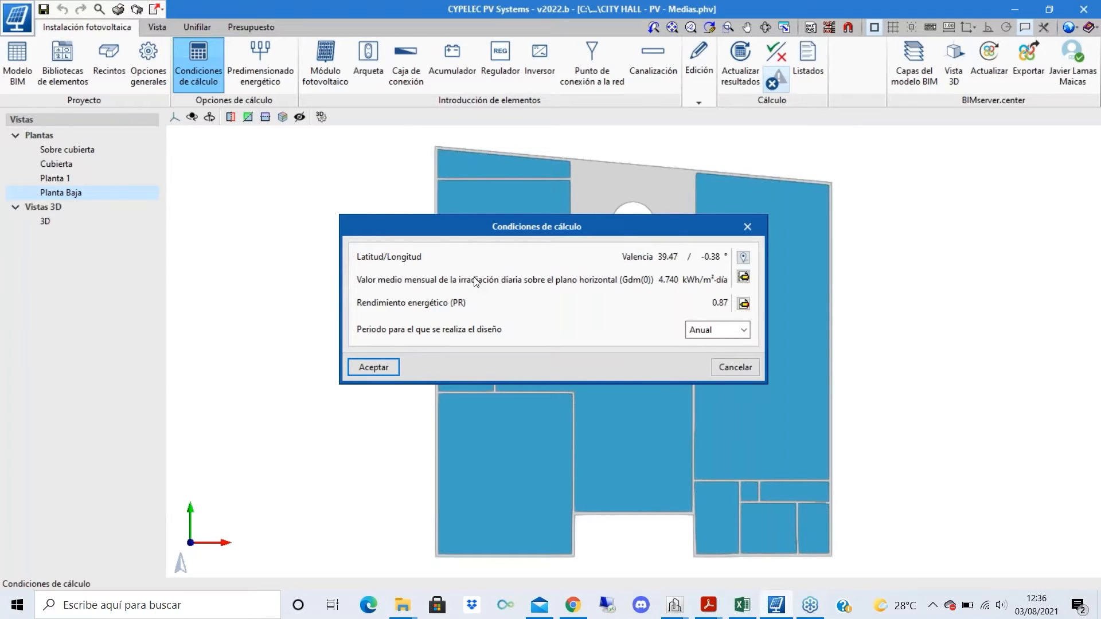
- In the breakdown of losses for the energy performance, set the losses from parameter dispersion between modules to 4 %
{"action": "left_click", "coordinate": [743, 304]}
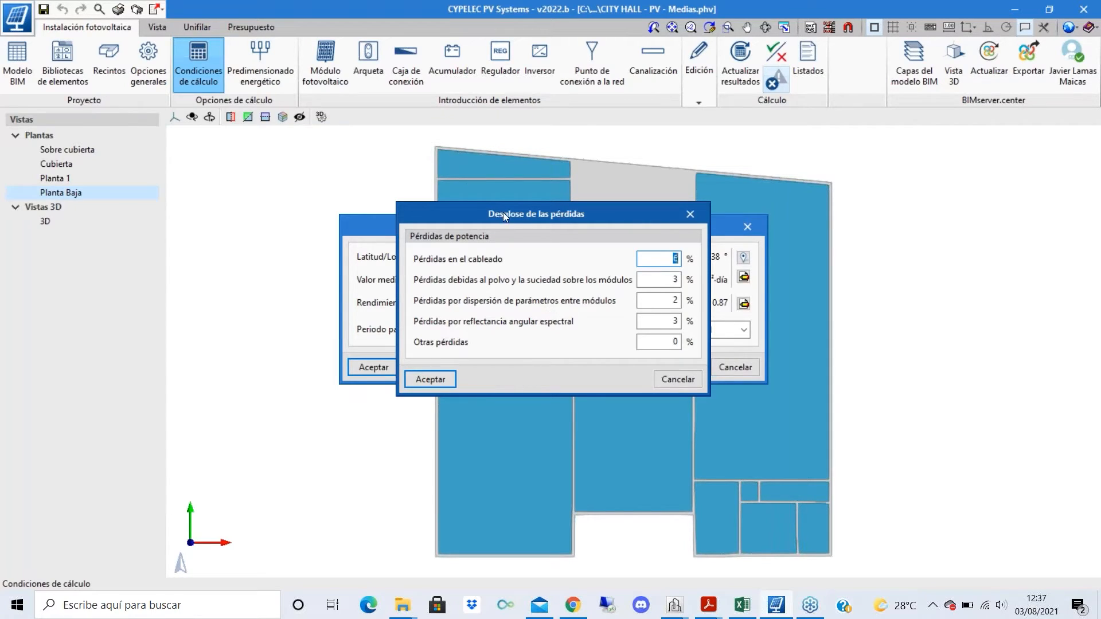
{"action": "left_click_drag", "start_coordinate": [504, 212], "coordinate": [505, 226]}
{"action": "left_click_drag", "start_coordinate": [593, 235], "coordinate": [594, 224]}
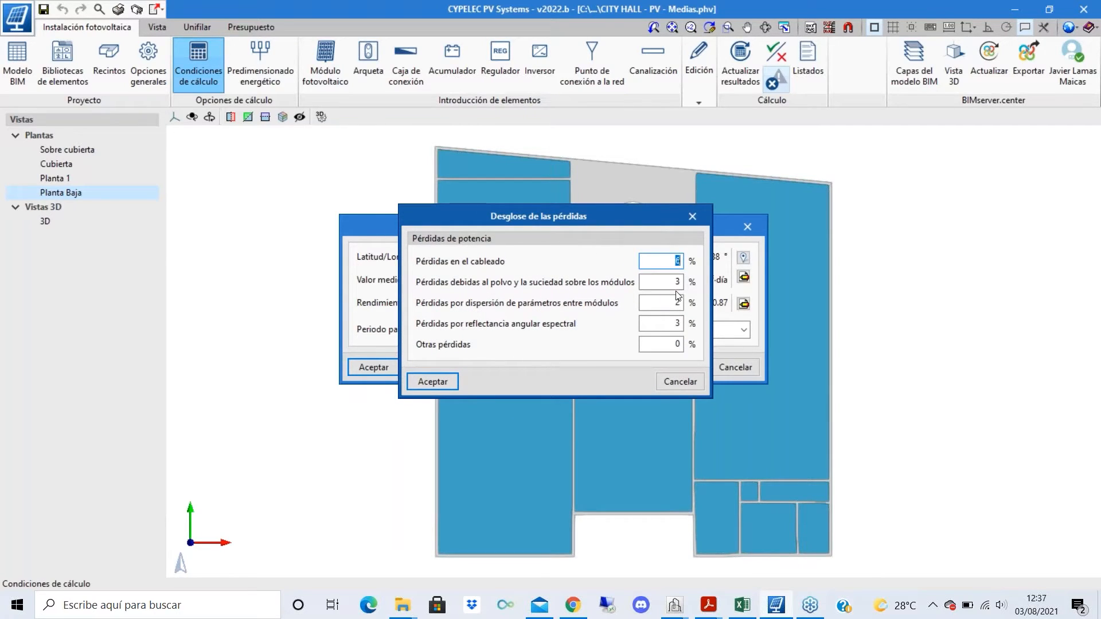
{"action": "key", "text": "Tab"}
{"action": "key", "text": "Tab"}
{"action": "type", "text": "4"}
{"action": "left_click", "coordinate": [434, 382]}
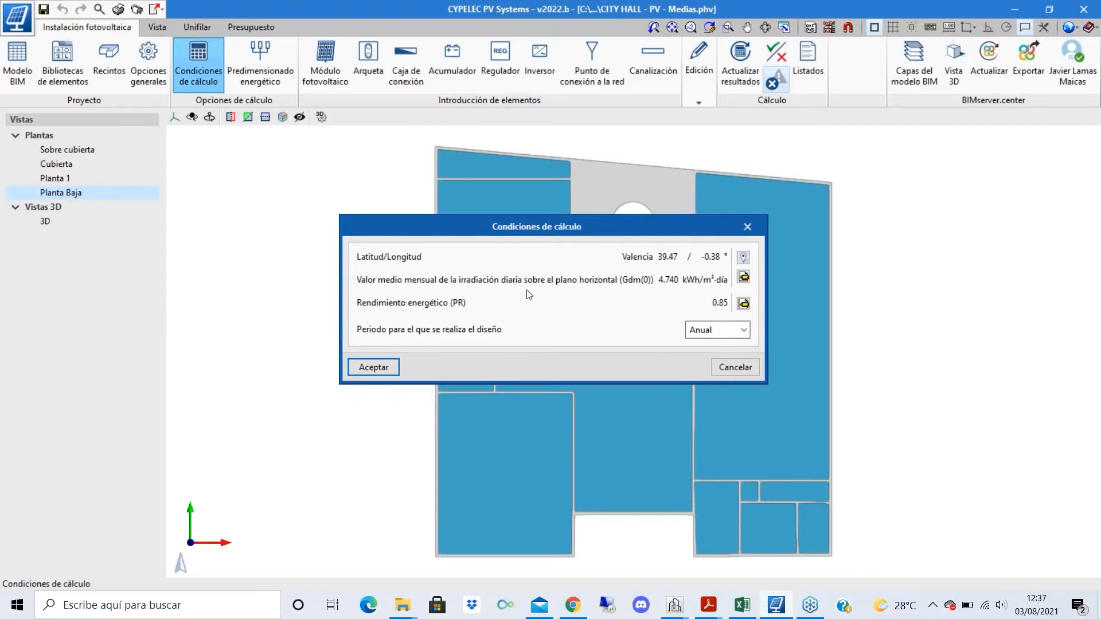
- Set the losses from parameter dispersion between modules back to 2 % and accept the breakdown of losses
{"action": "left_click", "coordinate": [743, 303]}
{"action": "left_click", "coordinate": [661, 300]}
{"action": "type", "text": "2"}
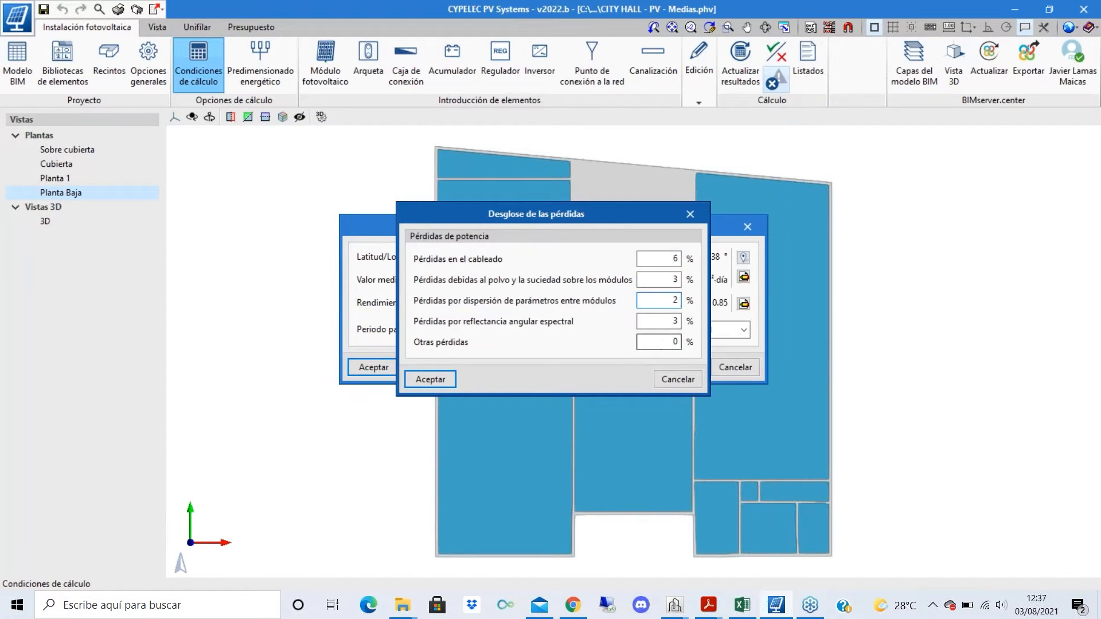
{"action": "key", "text": "Tab"}
{"action": "left_click", "coordinate": [440, 384]}
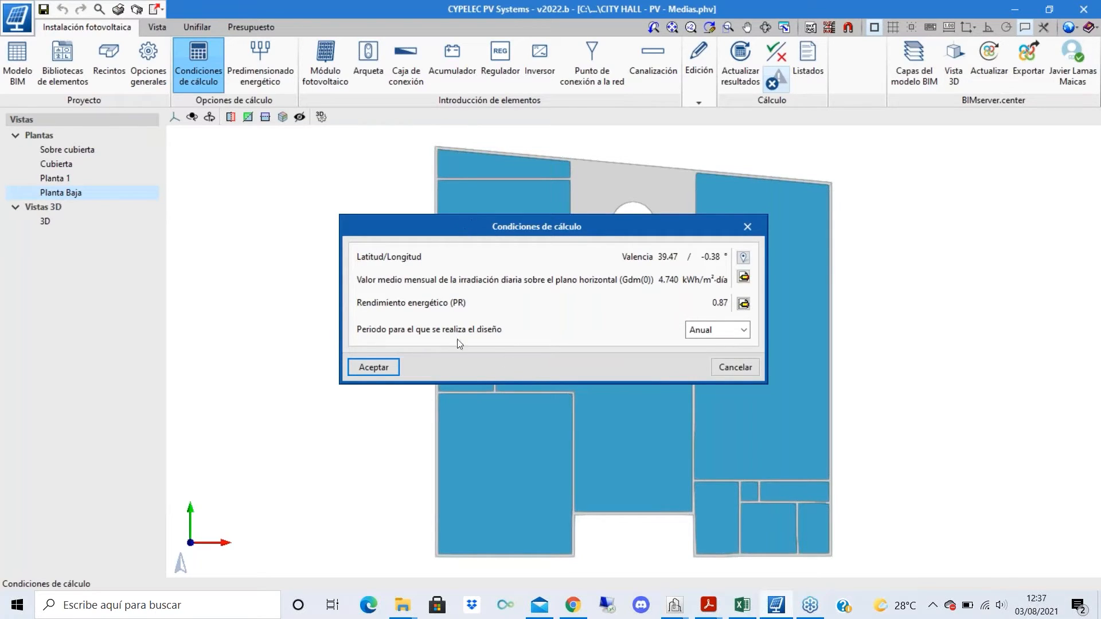
- Review the available design periods, keep Anual, and accept the calculation conditions
{"action": "left_click", "coordinate": [743, 331]}
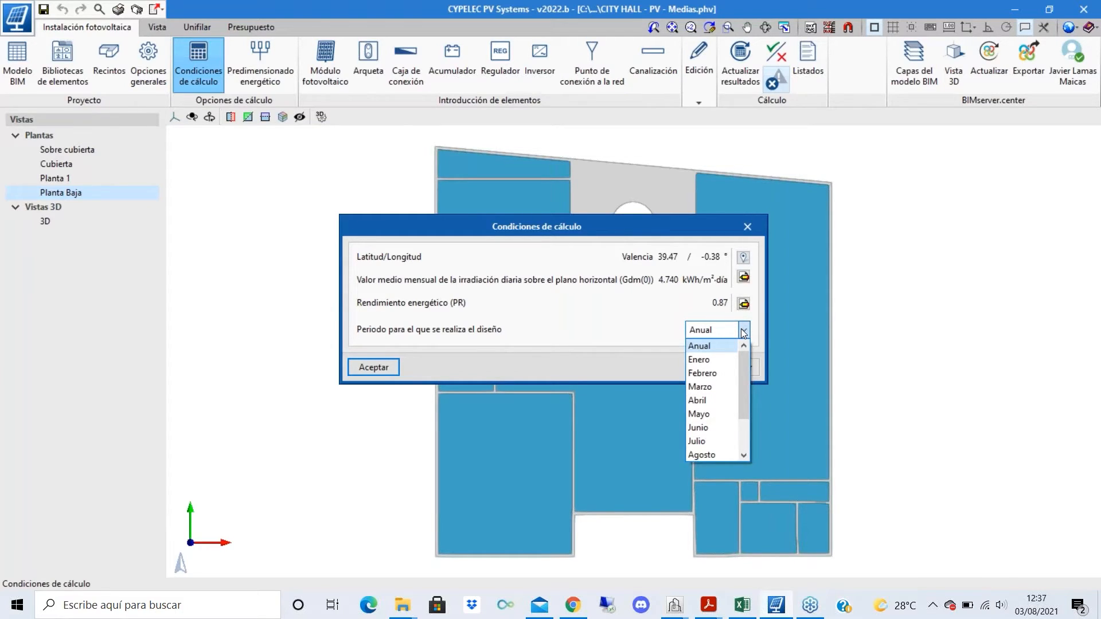
{"action": "left_click", "coordinate": [744, 331]}
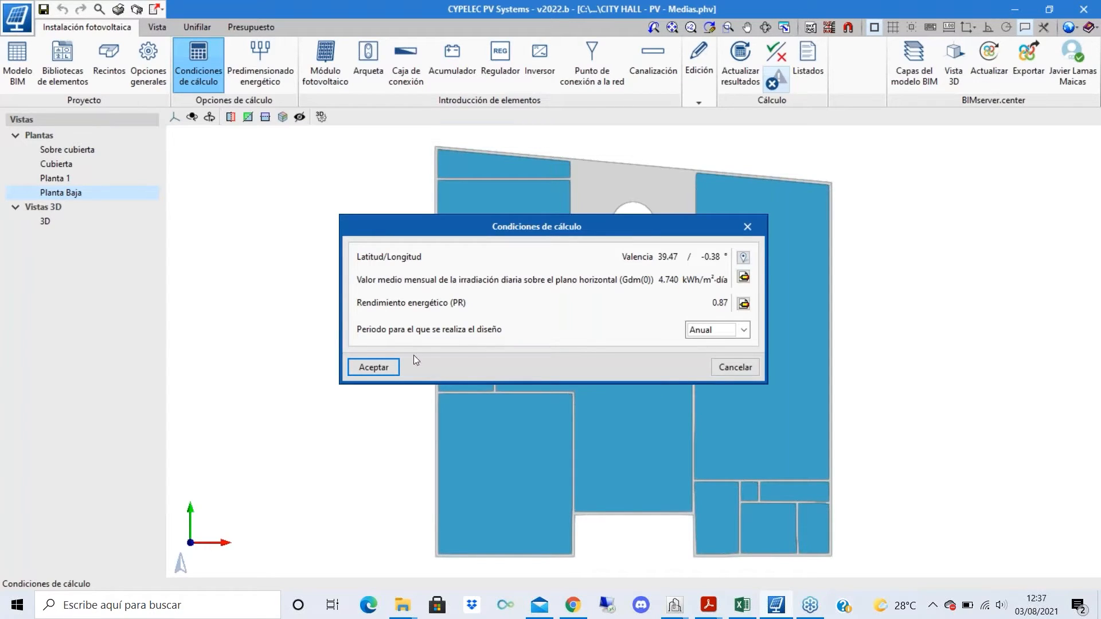
{"action": "left_click", "coordinate": [744, 330]}
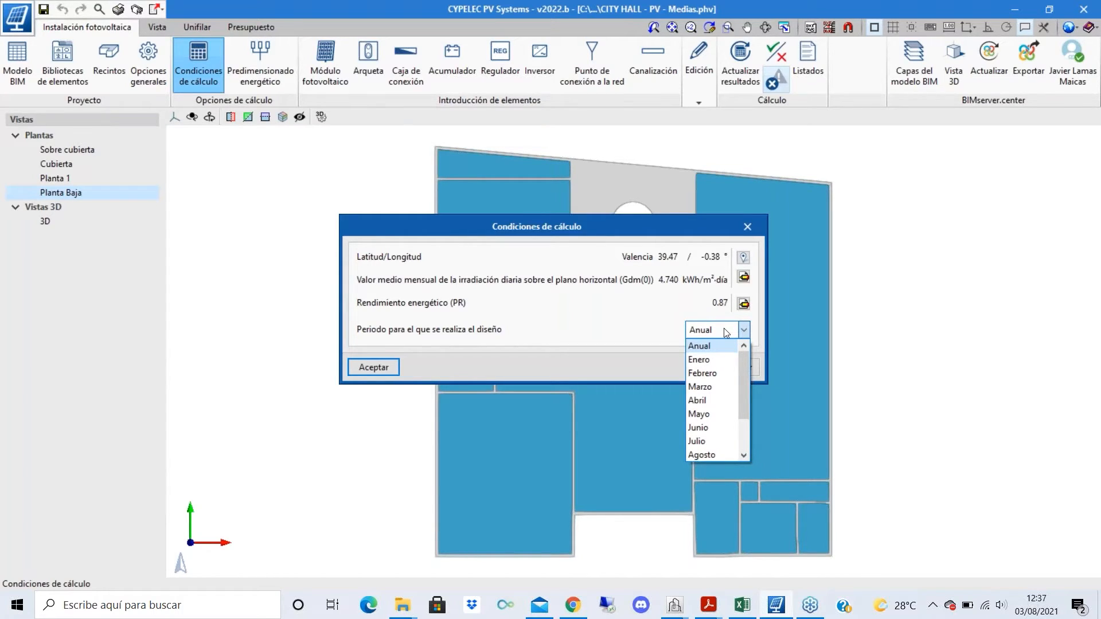
{"action": "left_click", "coordinate": [744, 335]}
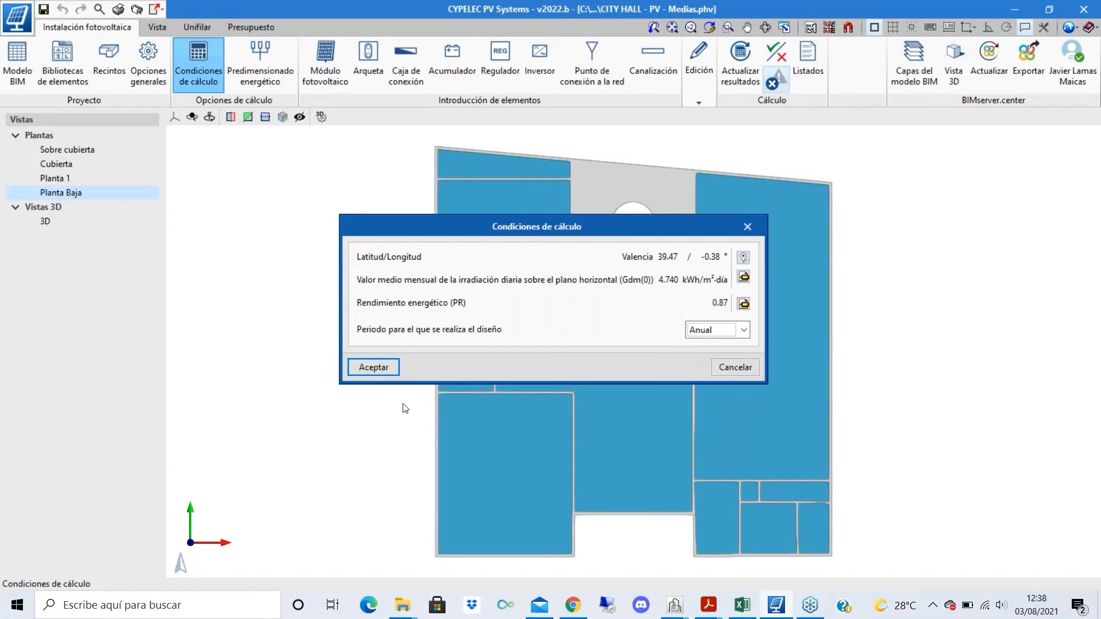
{"action": "left_click", "coordinate": [374, 368]}
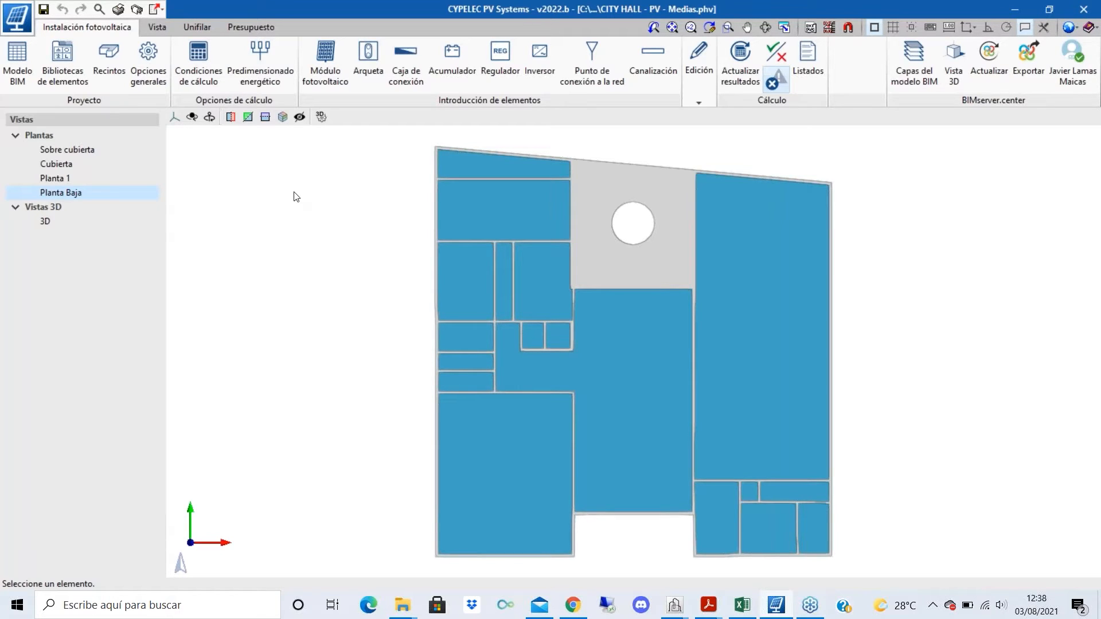
- Show the building in 3D and look through the accumulator, regulator, inverter, cable and photovoltaic module element libraries
{"action": "left_click", "coordinate": [46, 221]}
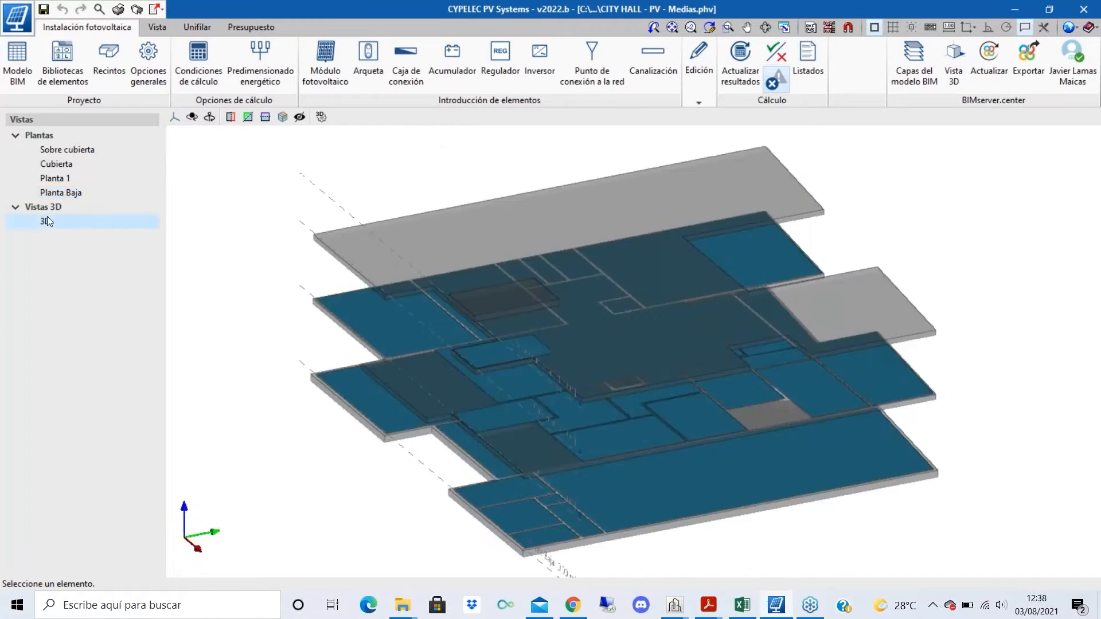
{"action": "mouse_move", "coordinate": [460, 281]}
{"action": "left_click", "coordinate": [63, 60]}
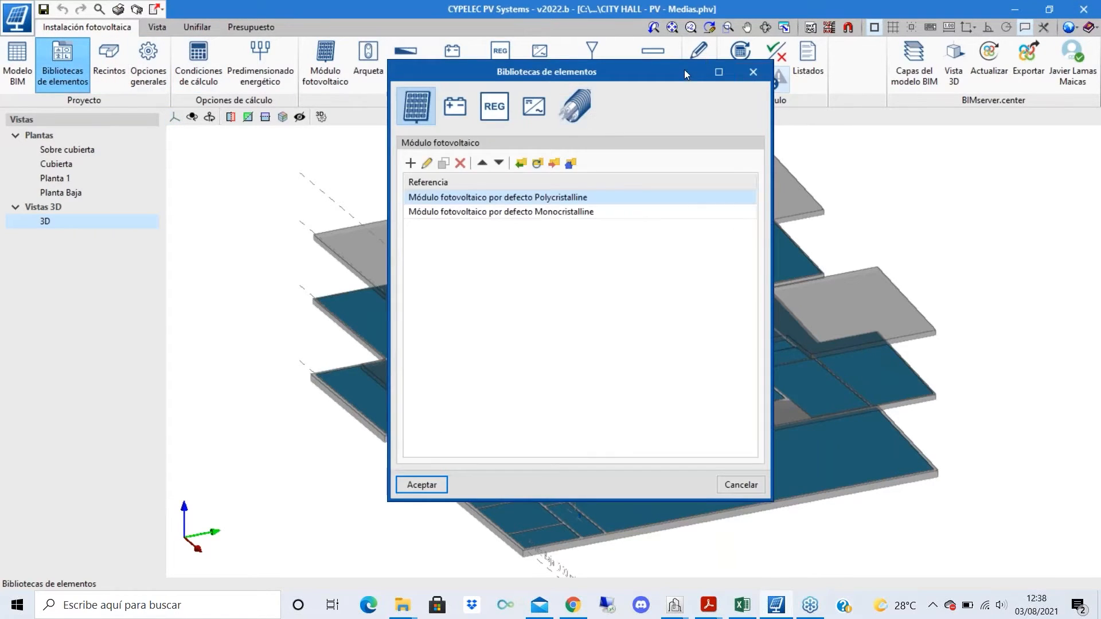
{"action": "left_click_drag", "start_coordinate": [683, 70], "coordinate": [684, 83]}
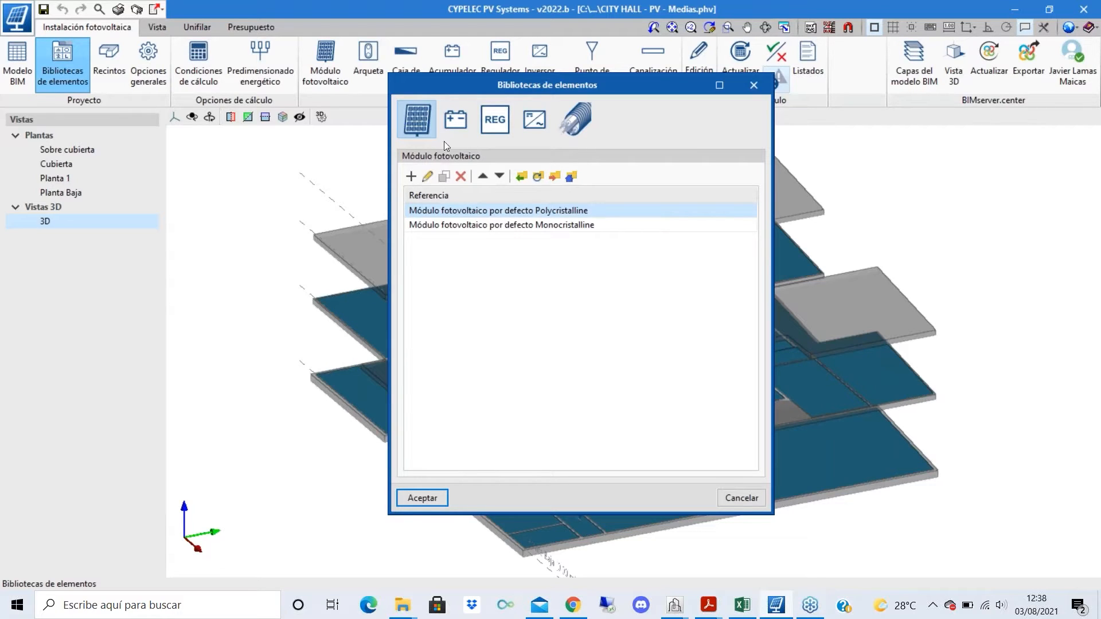
{"action": "left_click", "coordinate": [451, 120]}
{"action": "left_click", "coordinate": [495, 119]}
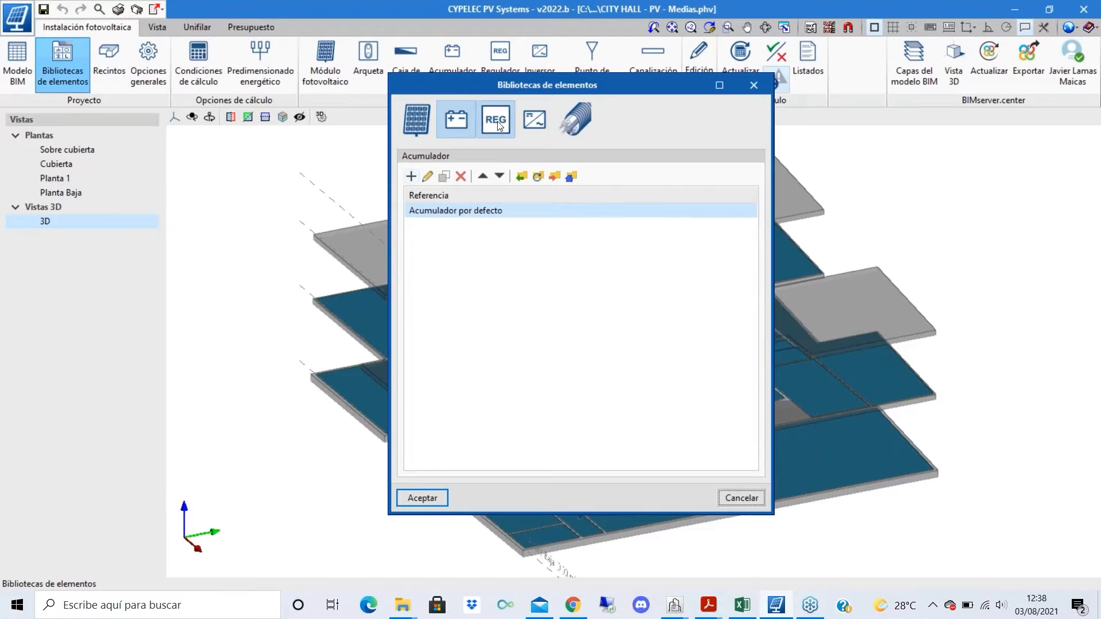
{"action": "left_click", "coordinate": [532, 114]}
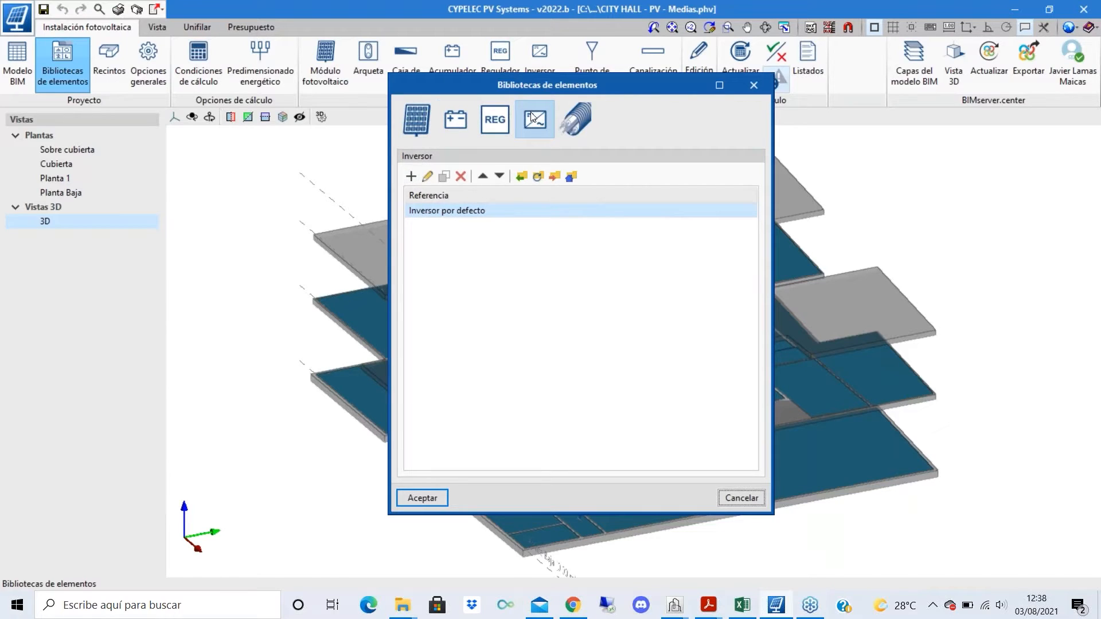
{"action": "left_click", "coordinate": [583, 120]}
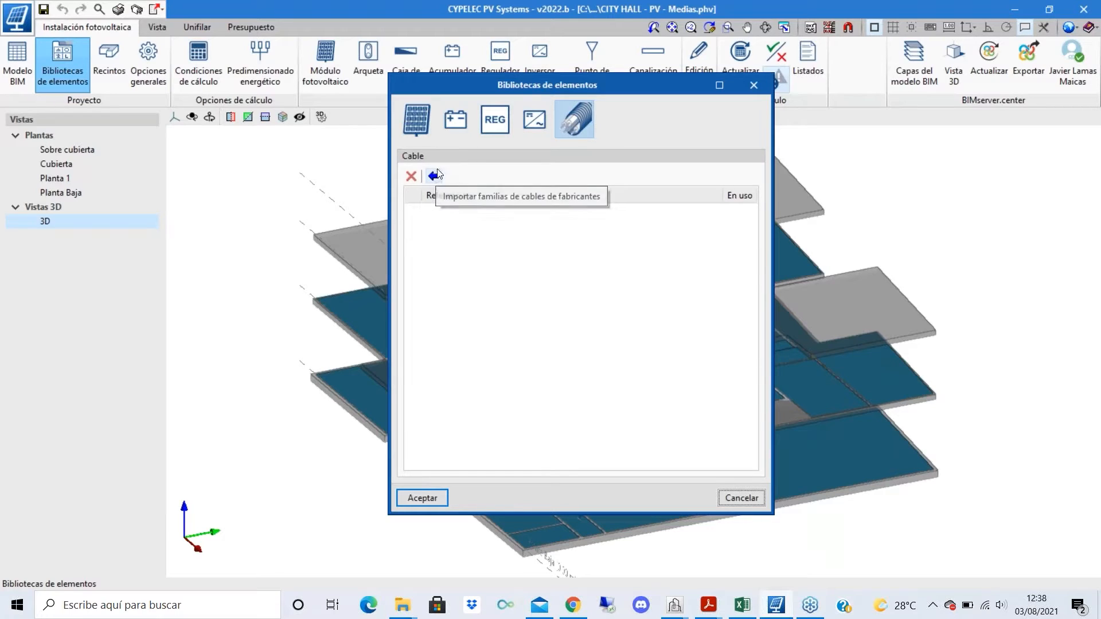
{"action": "left_click", "coordinate": [423, 120]}
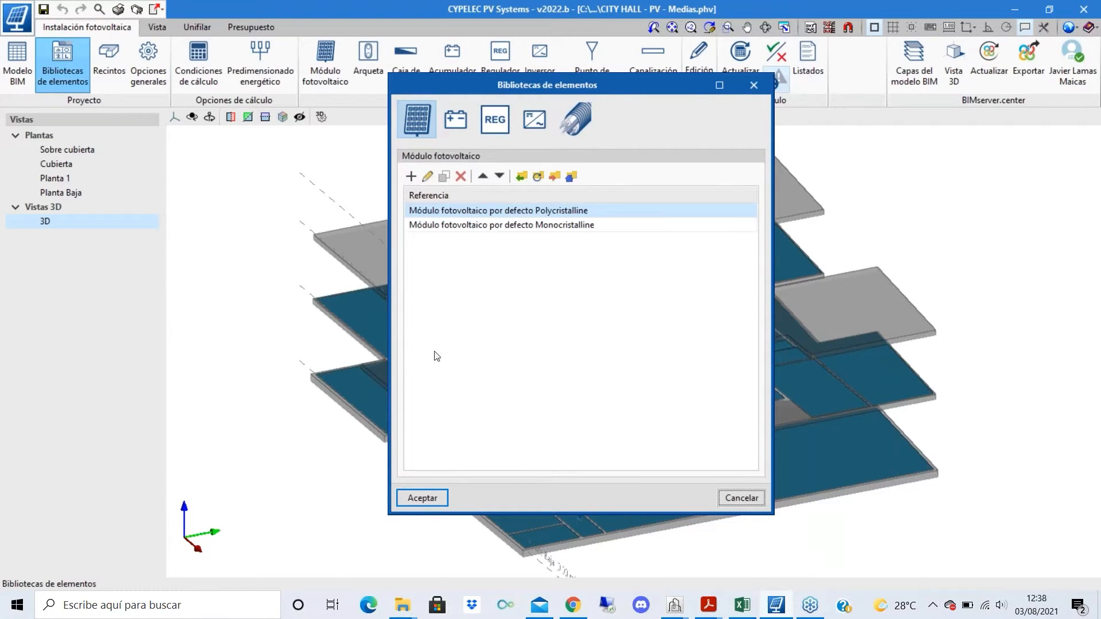
- Open the default polycrystalline module for editing and consult the A-400M GS data sheet in Fichas técnicas.pdf in Acrobat Reader
{"action": "left_click", "coordinate": [427, 177]}
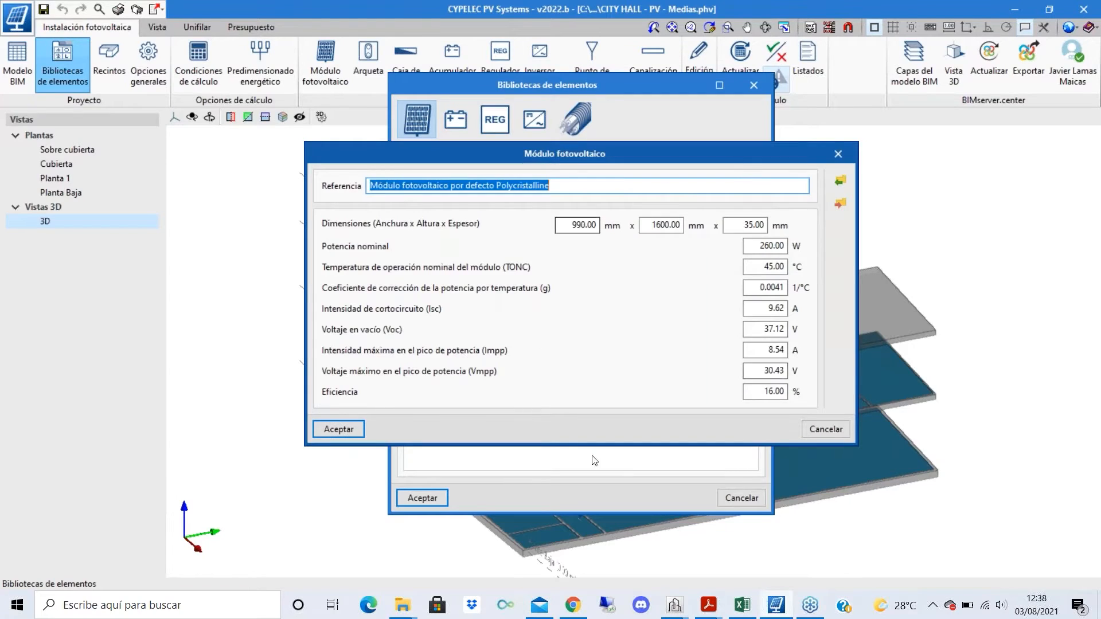
{"action": "left_click", "coordinate": [838, 154]}
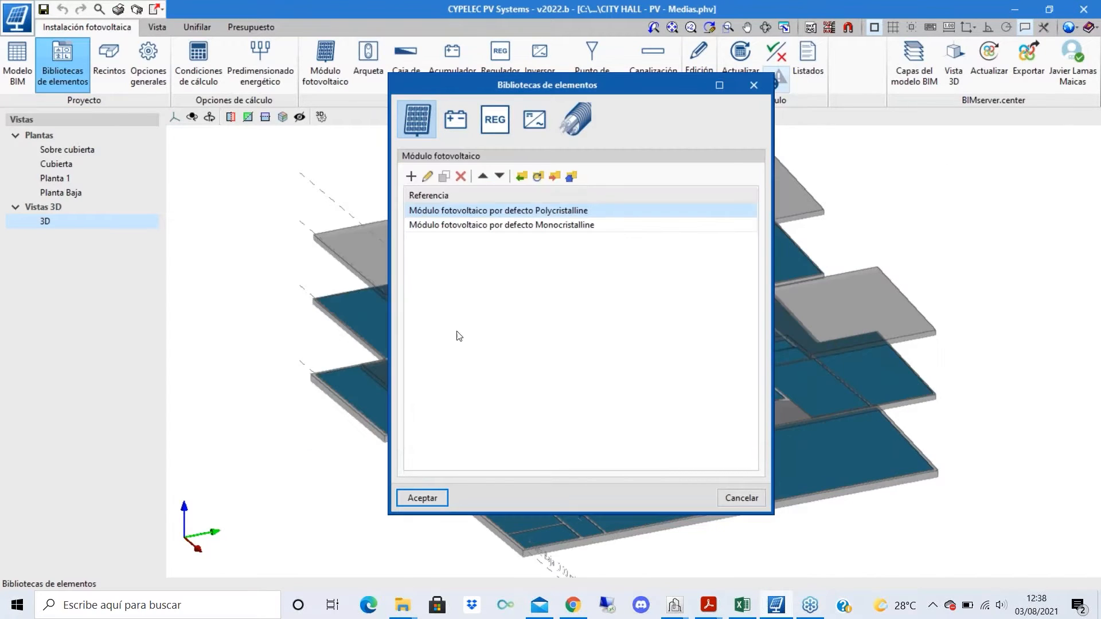
{"action": "left_click", "coordinate": [425, 176]}
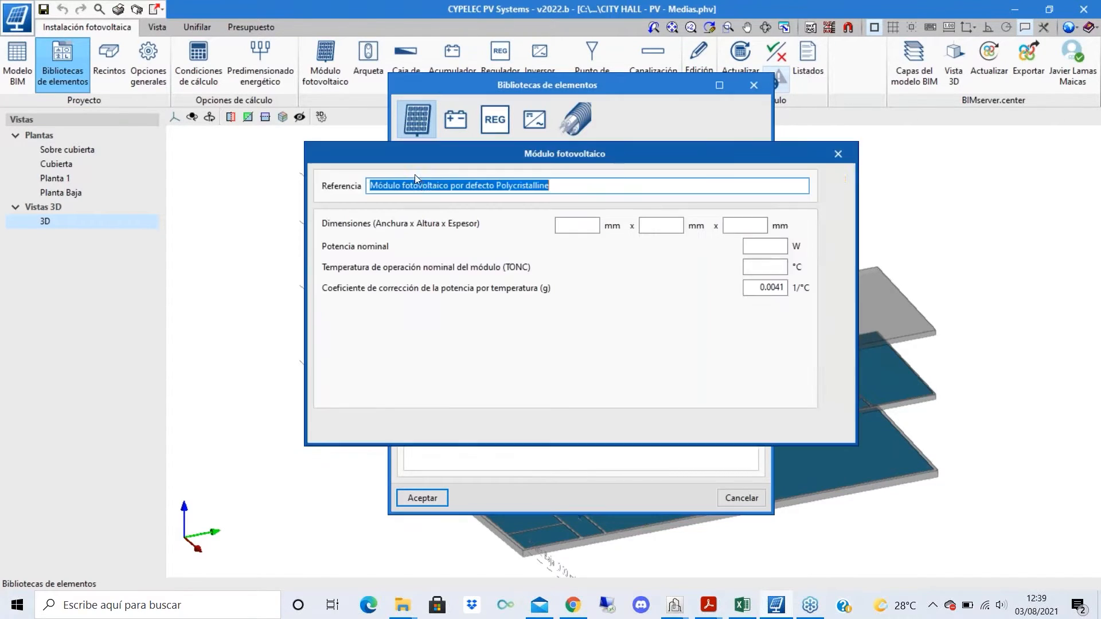
{"action": "left_click", "coordinate": [709, 605]}
{"action": "left_click", "coordinate": [641, 516]}
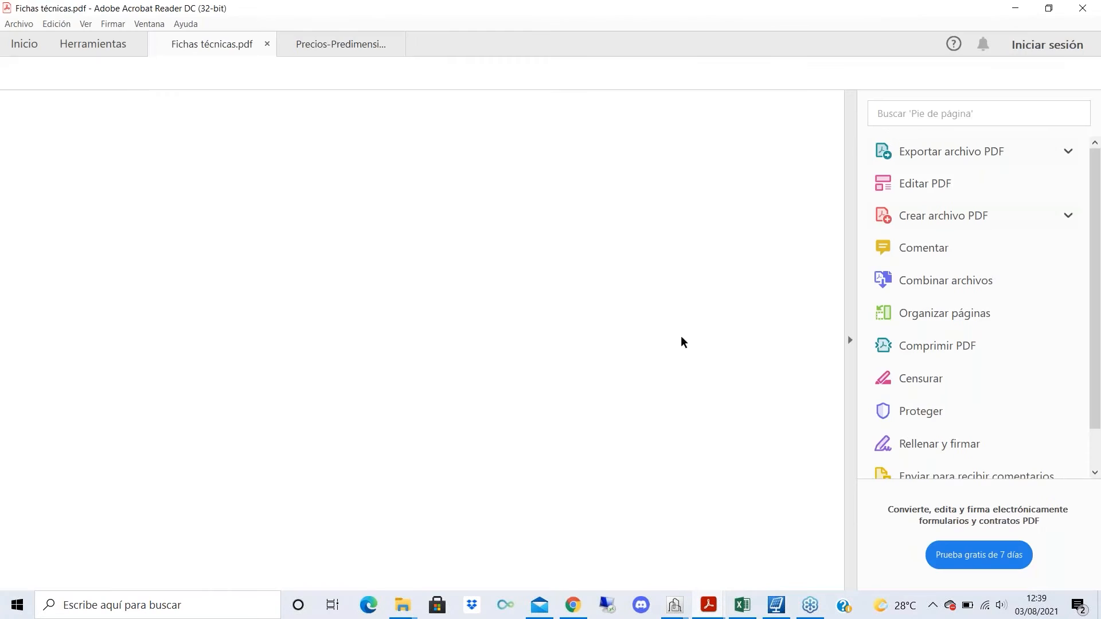
{"action": "scroll", "coordinate": [830, 194], "scroll_direction": "up", "scroll_amount": 5}
{"action": "scroll", "coordinate": [830, 194], "scroll_direction": "up", "scroll_amount": 10}
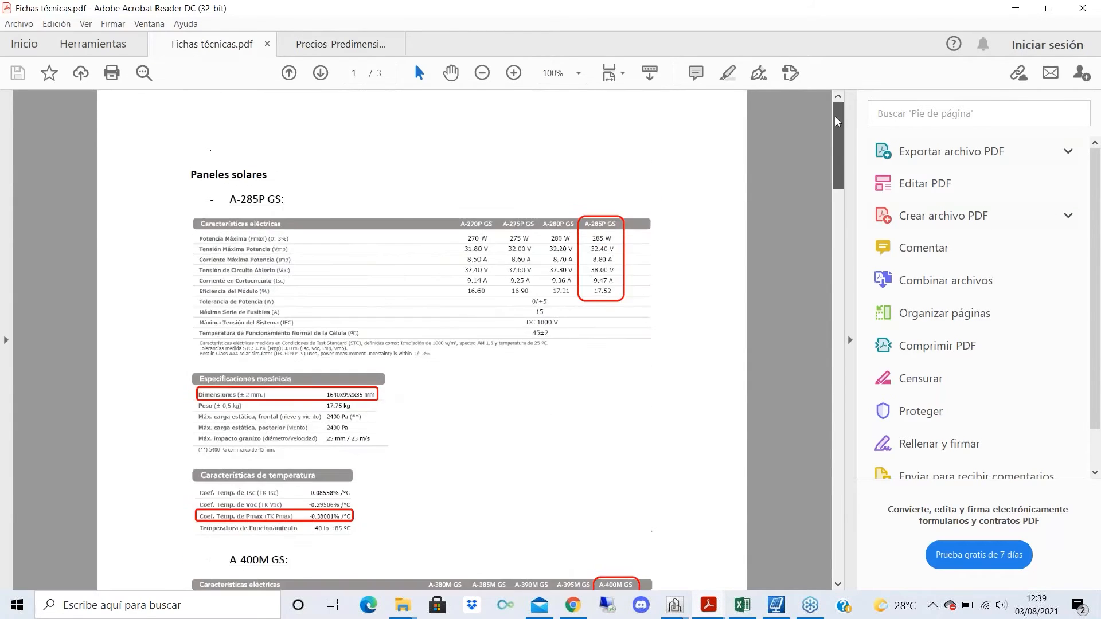
{"action": "scroll", "coordinate": [554, 227], "scroll_direction": "down", "scroll_amount": 7}
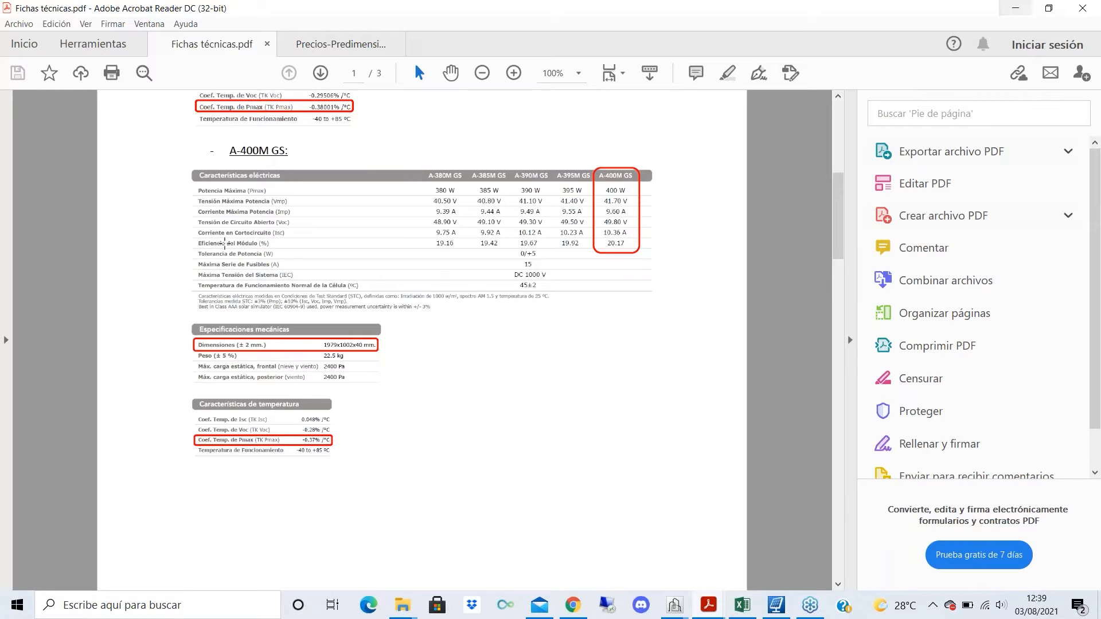
{"action": "left_click", "coordinate": [1015, 8]}
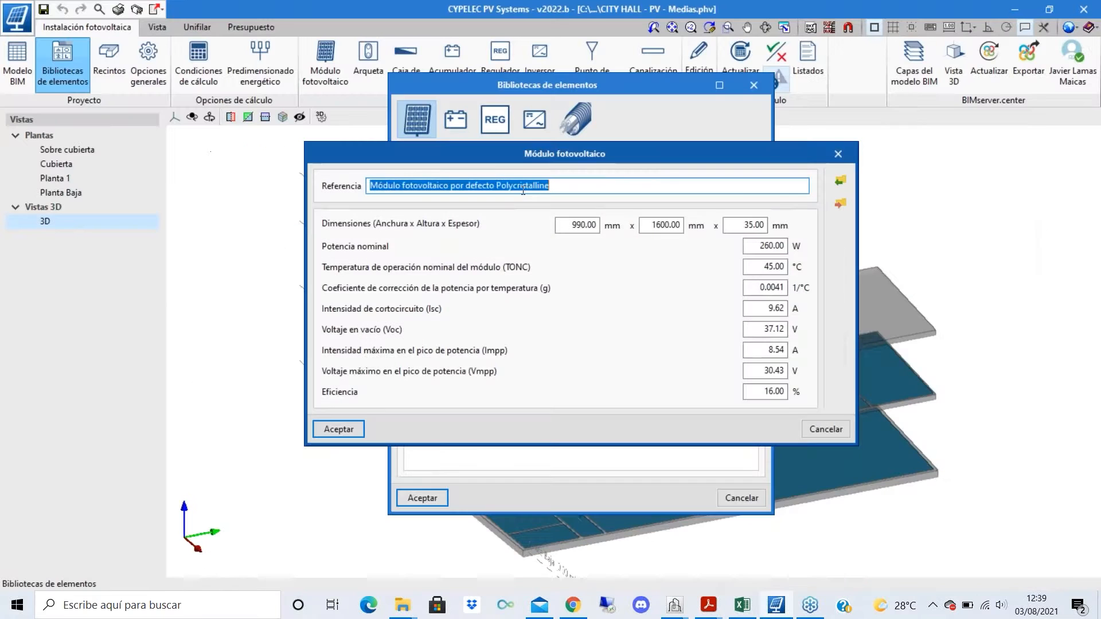
- Set the photovoltaic module's reference to A-400M GS
{"action": "type", "text": "A-40"}
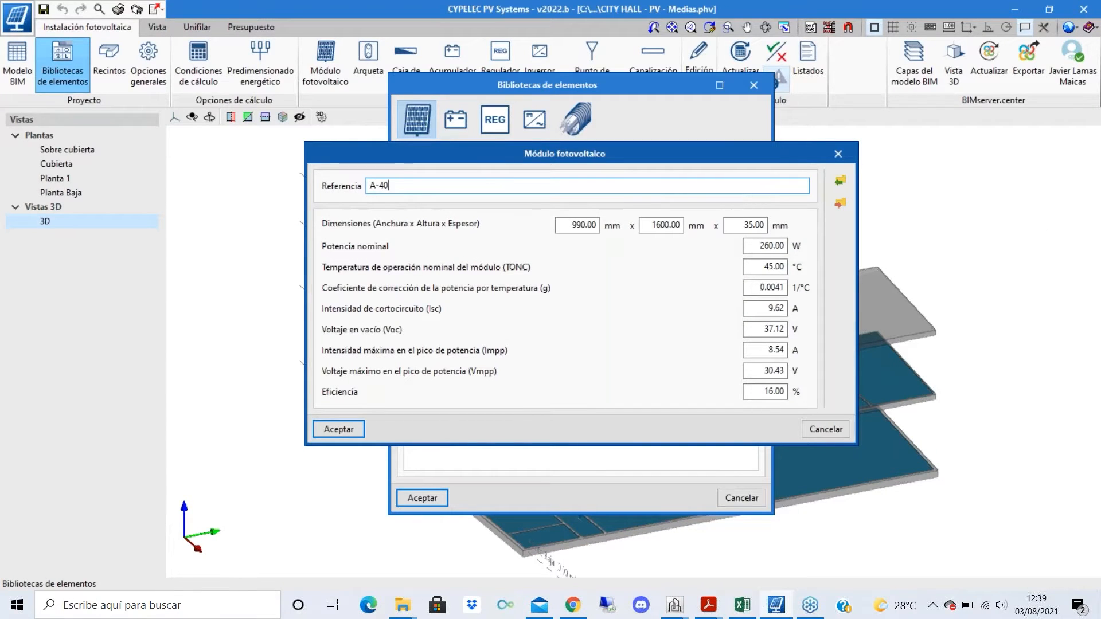
{"action": "type", "text": "0M GS"}
{"action": "key", "text": "Tab"}
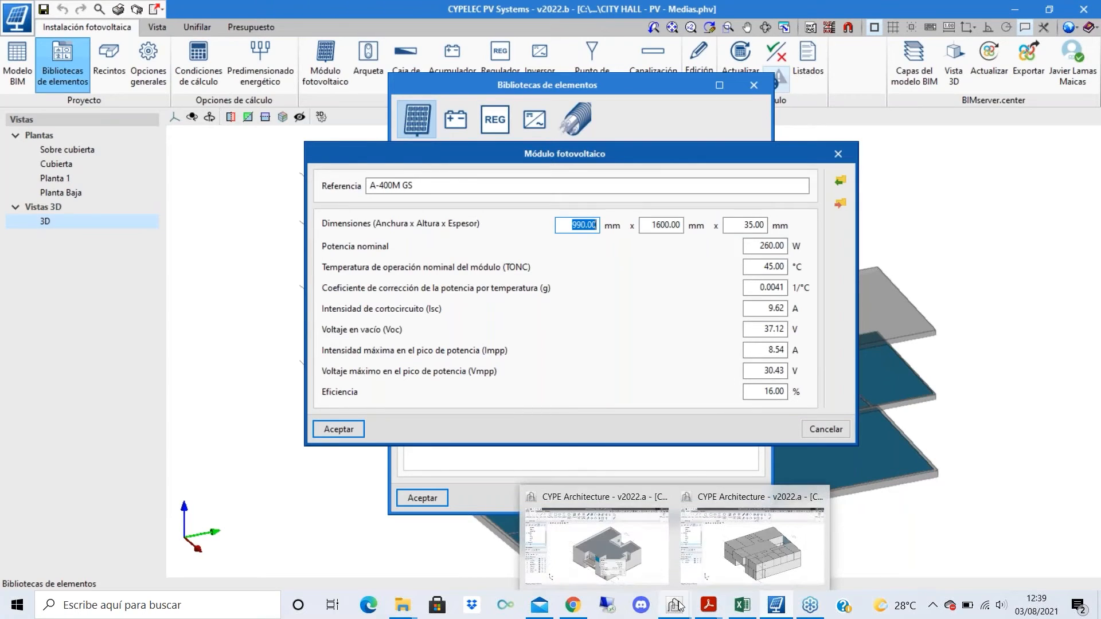
- Switch back to Fichas técnicas.pdf in Acrobat Reader to check the dimensions of the A-400M GS panel
{"action": "mouse_move", "coordinate": [805, 612]}
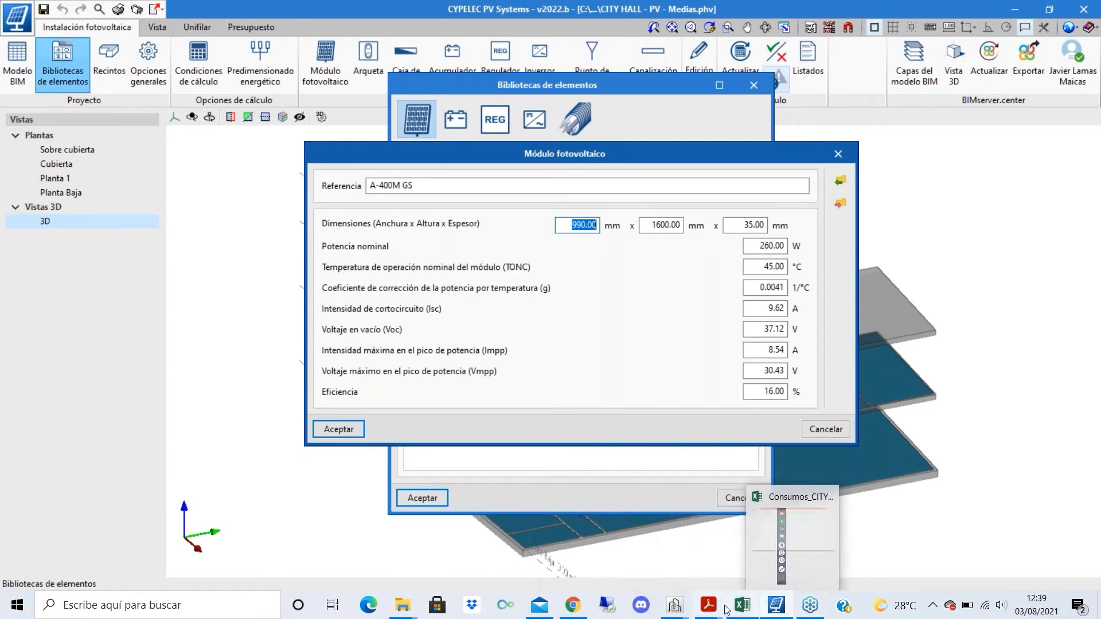
{"action": "mouse_move", "coordinate": [709, 606]}
{"action": "mouse_move", "coordinate": [765, 562]}
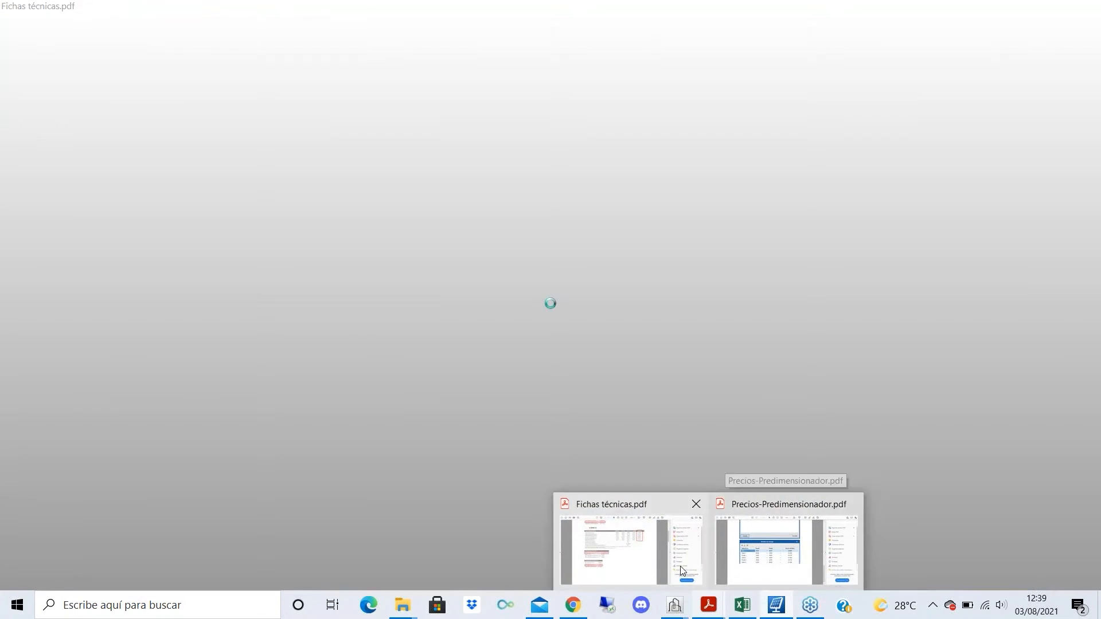
{"action": "left_click", "coordinate": [660, 550]}
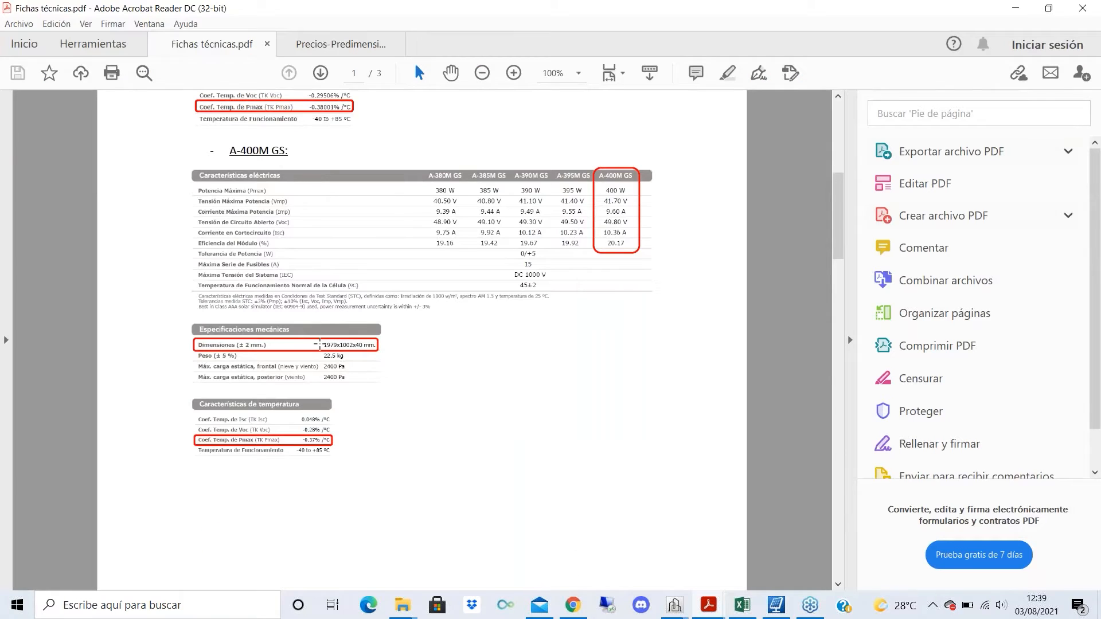
- Read the A-400M GS dimensions in the datasheet, return to CYPELEC PV Systems and set the module to 1002 x 1979 x 40 mm
{"action": "left_click_drag", "start_coordinate": [310, 343], "coordinate": [386, 350]}
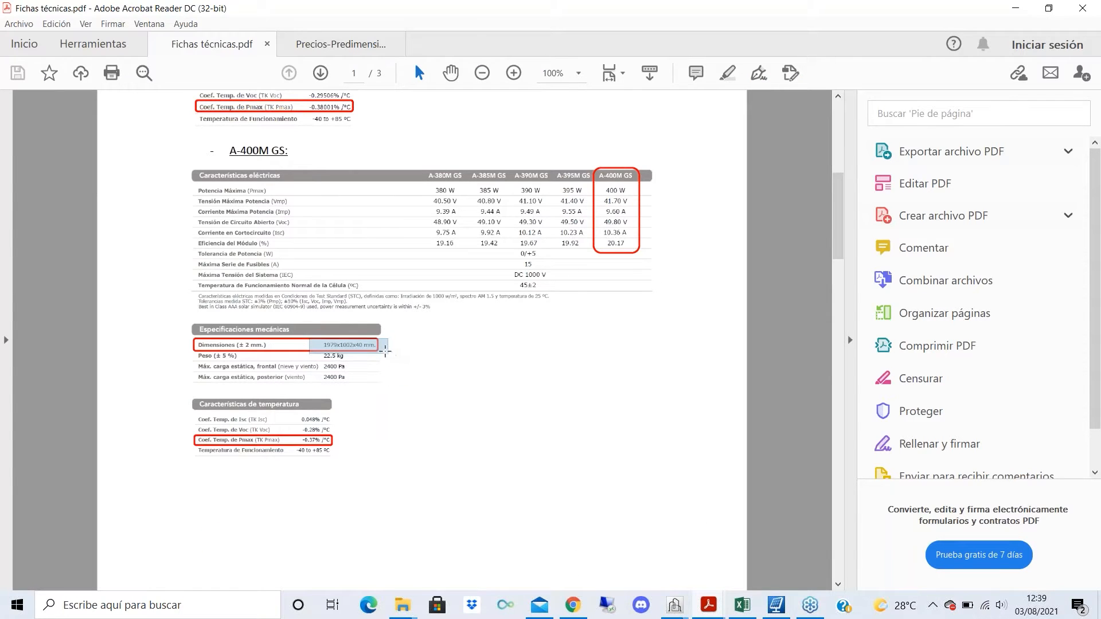
{"action": "left_click", "coordinate": [342, 351]}
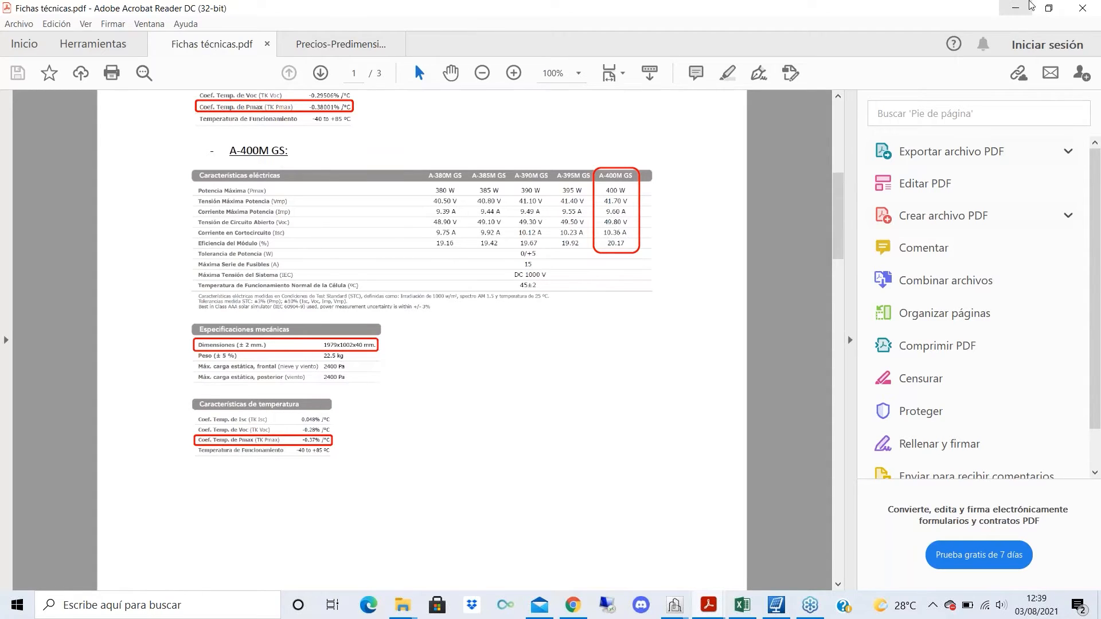
{"action": "left_click", "coordinate": [1013, 8]}
{"action": "type", "text": "1002"}
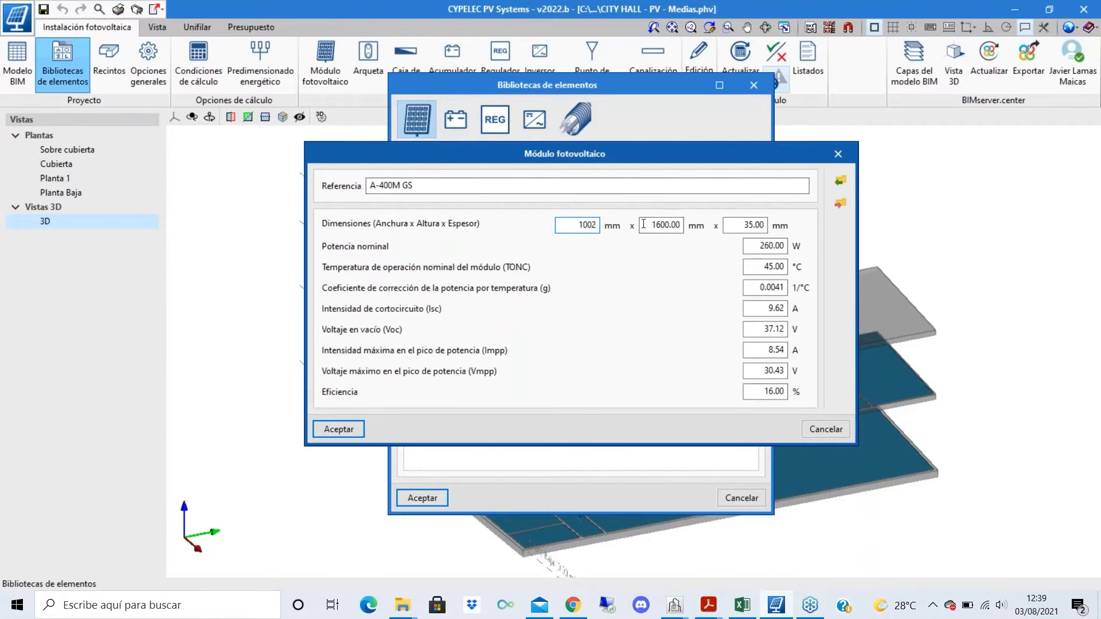
{"action": "key", "text": "Tab"}
{"action": "type", "text": "1979"}
{"action": "key", "text": "Tab"}
{"action": "type", "text": "94"}
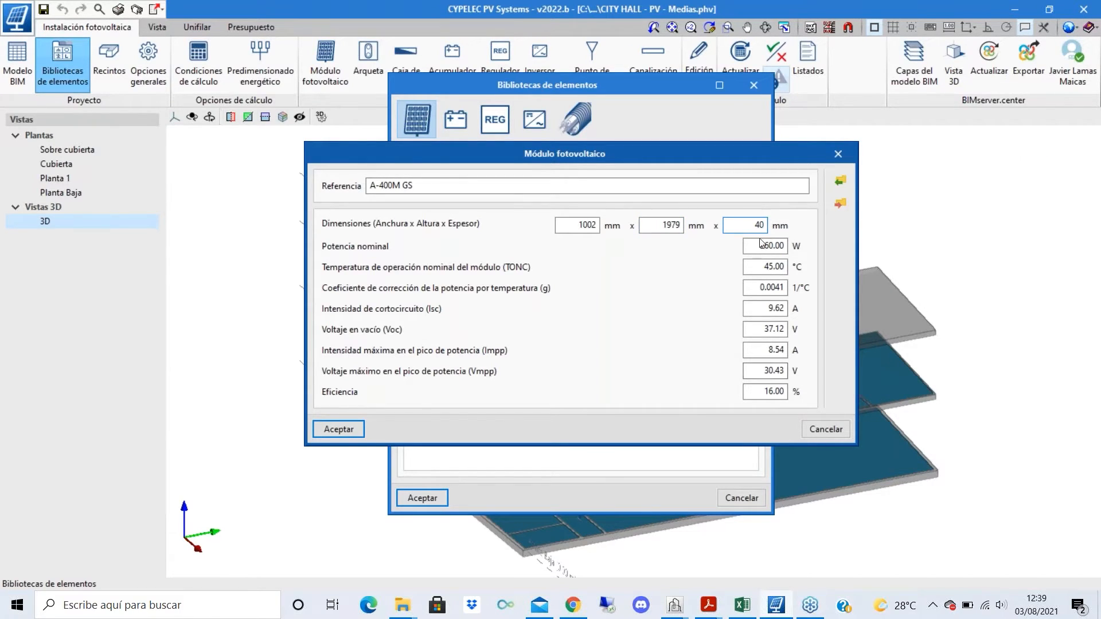
{"action": "key", "text": "Tab"}
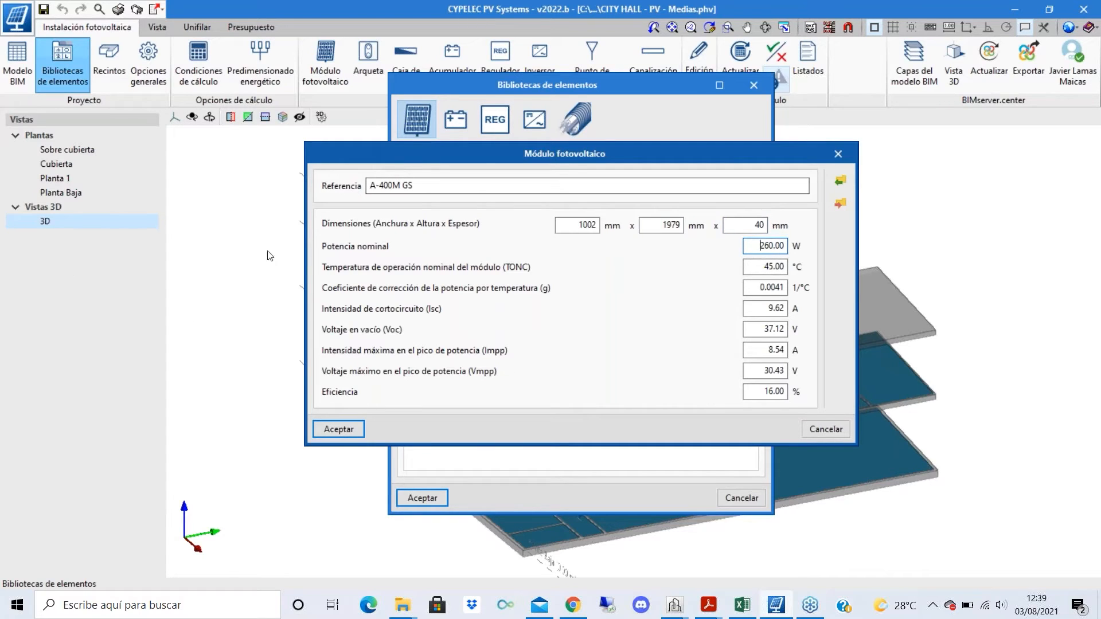
- Set the module's nominal power to 400 W and its power temperature correction coefficient to 0.0037 1/°C
{"action": "left_click_drag", "start_coordinate": [756, 250], "coordinate": [833, 266]}
{"action": "type", "text": "400"}
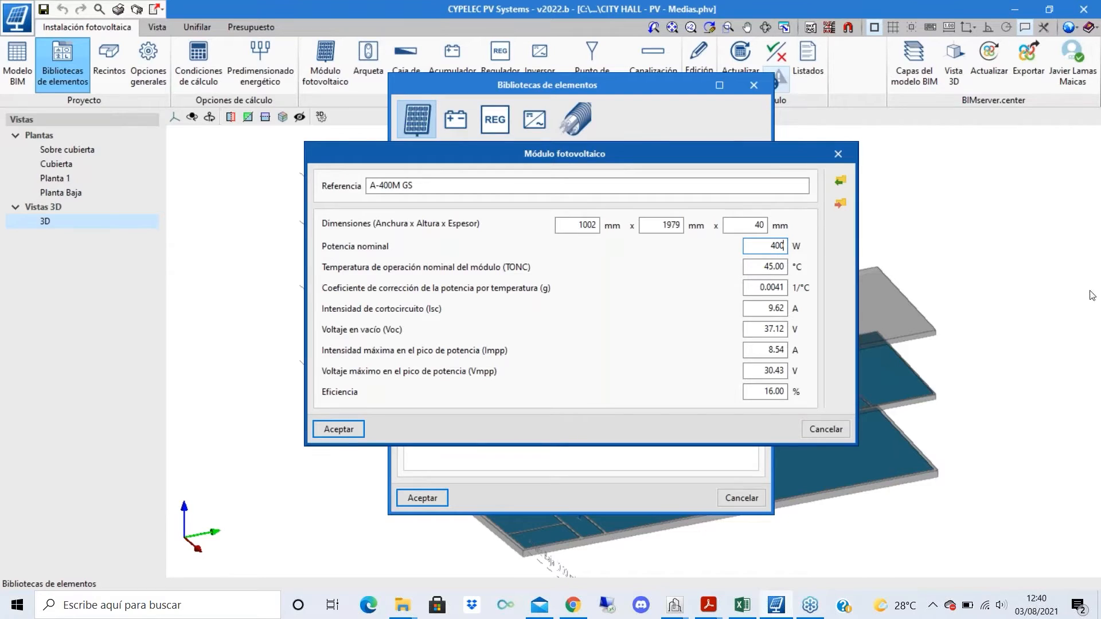
{"action": "left_click_drag", "start_coordinate": [755, 286], "coordinate": [837, 277]}
{"action": "type", "text": "0.0037"}
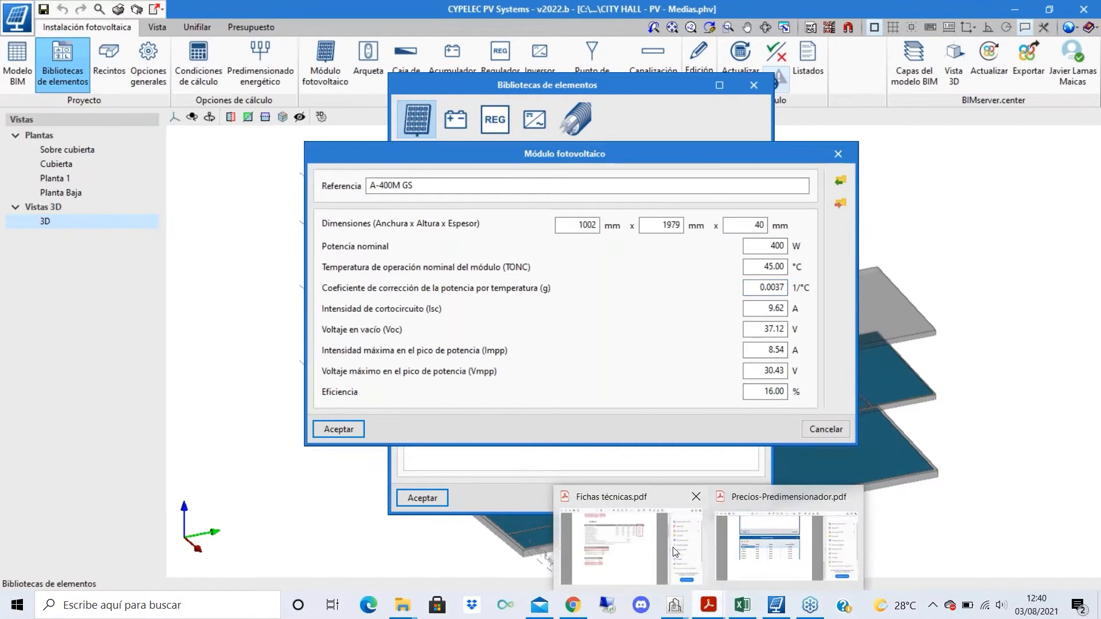
- Consult Fichas técnicas.pdf for the A-400M GS electrical data and set Vmpp to 41.7 V and Impp to 9.6 A
{"action": "left_click", "coordinate": [637, 573]}
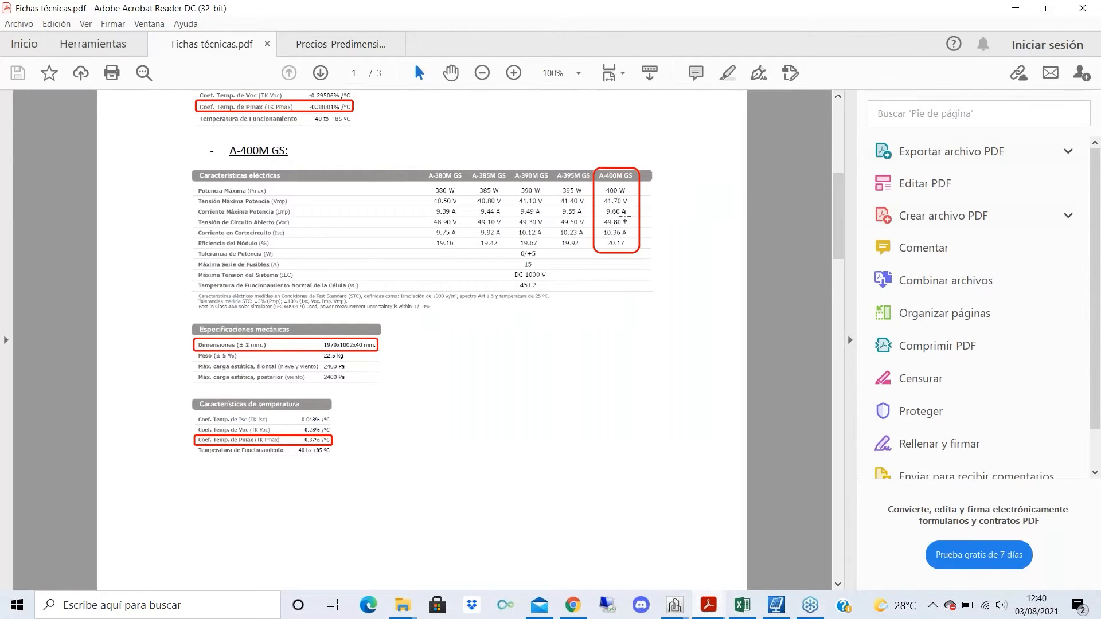
{"action": "left_click", "coordinate": [1015, 8]}
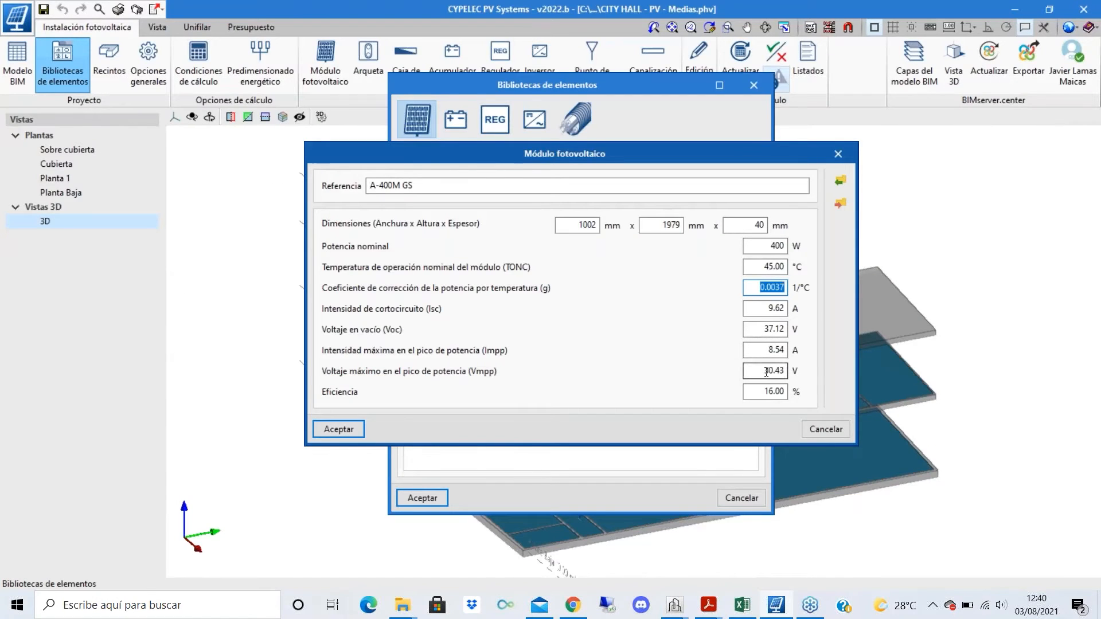
{"action": "left_click", "coordinate": [768, 329]}
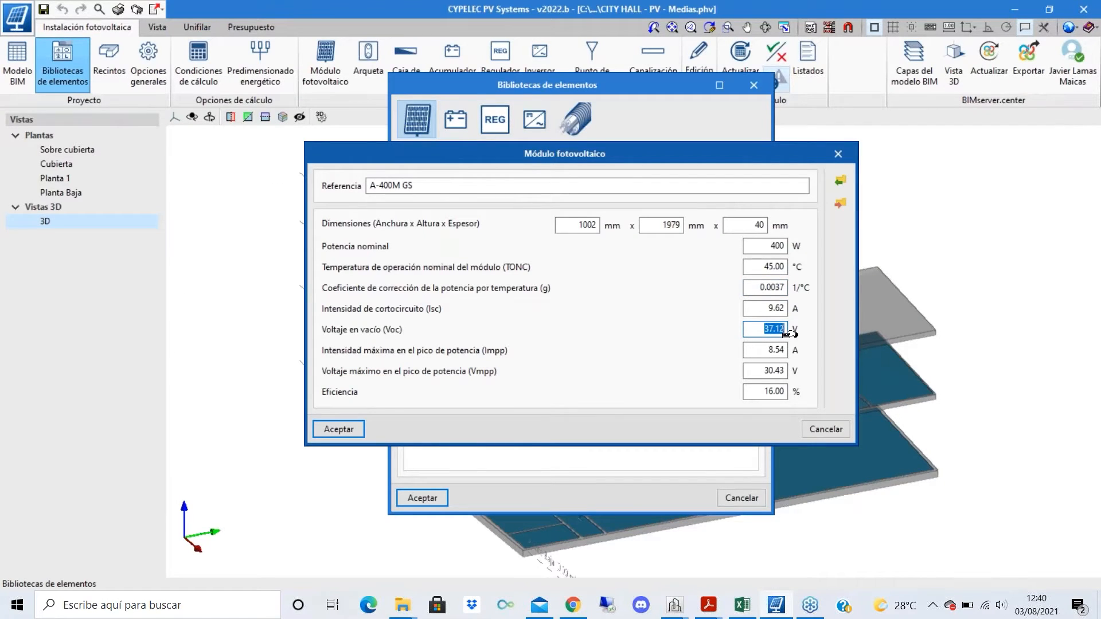
{"action": "left_click", "coordinate": [768, 370]}
{"action": "type", "text": "4"}
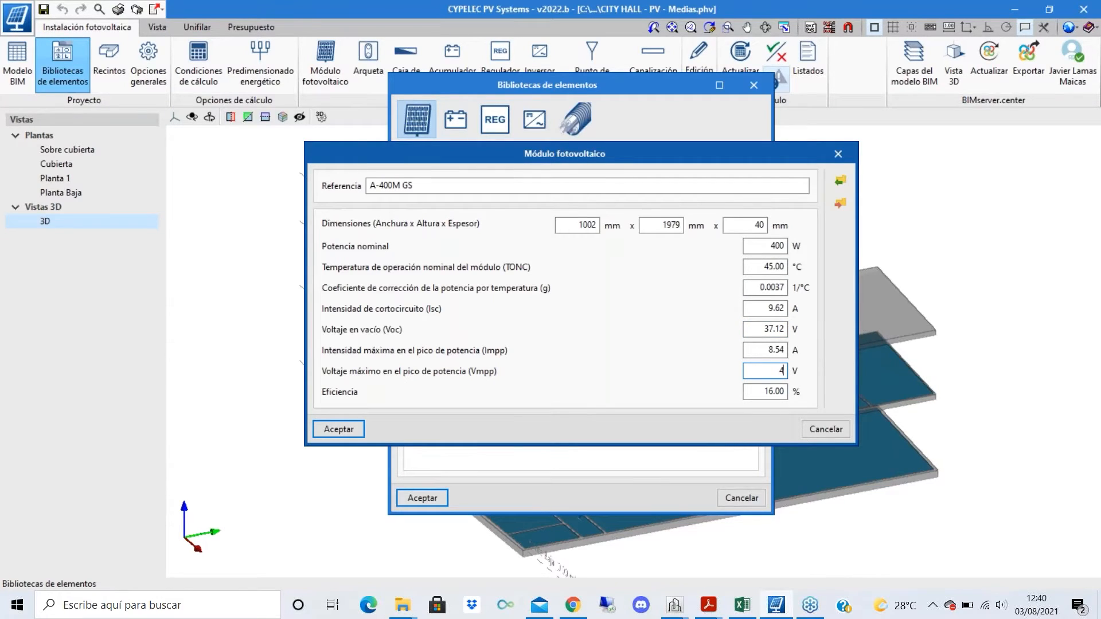
{"action": "type", "text": "1.7"}
{"action": "key", "text": "shift+Tab"}
{"action": "type", "text": "9.6"}
- Check the datasheet again and set the module's open-circuit voltage to 49.8 V and short-circuit current to 10.36 A
{"action": "left_click", "coordinate": [709, 605]}
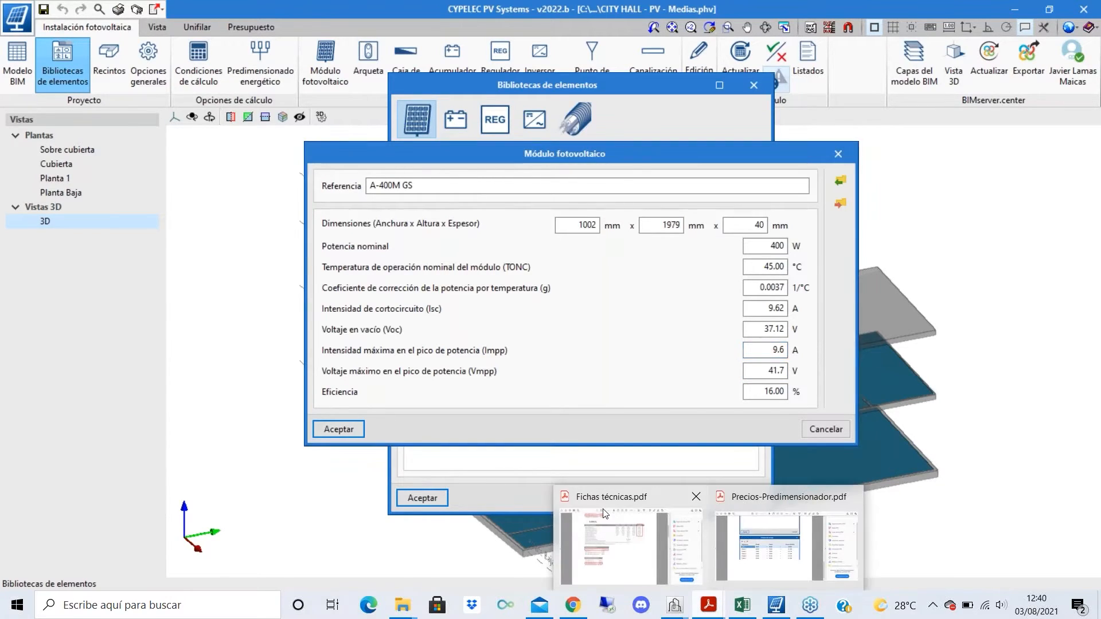
{"action": "mouse_move", "coordinate": [606, 517]}
{"action": "left_click", "coordinate": [878, 349]}
{"action": "type", "text": "49.8"}
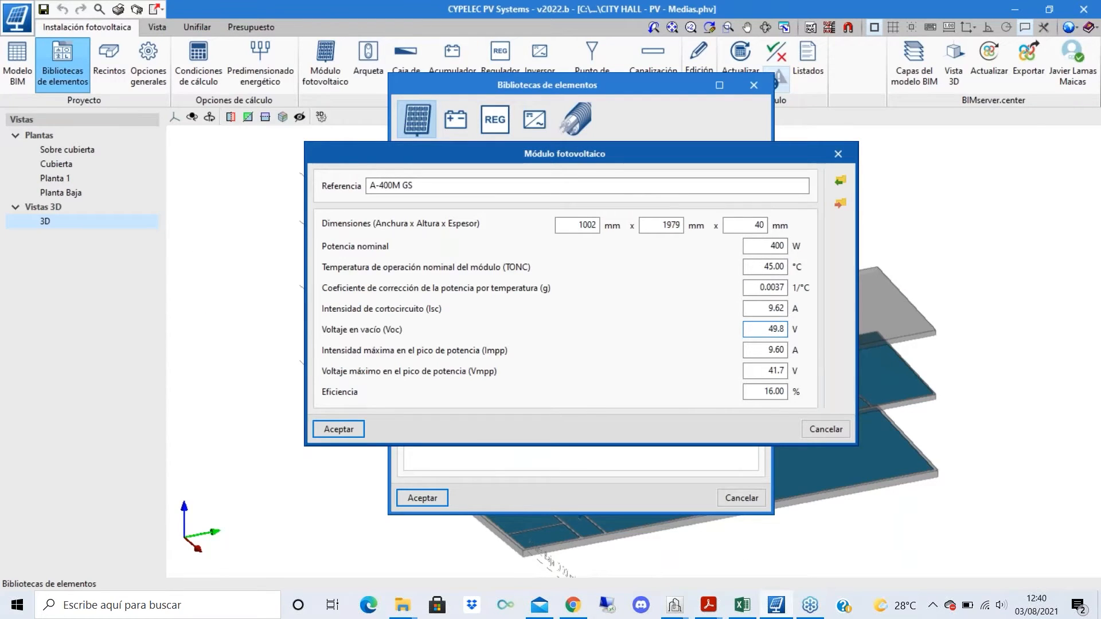
{"action": "left_click", "coordinate": [765, 313]}
{"action": "type", "text": "10.36"}
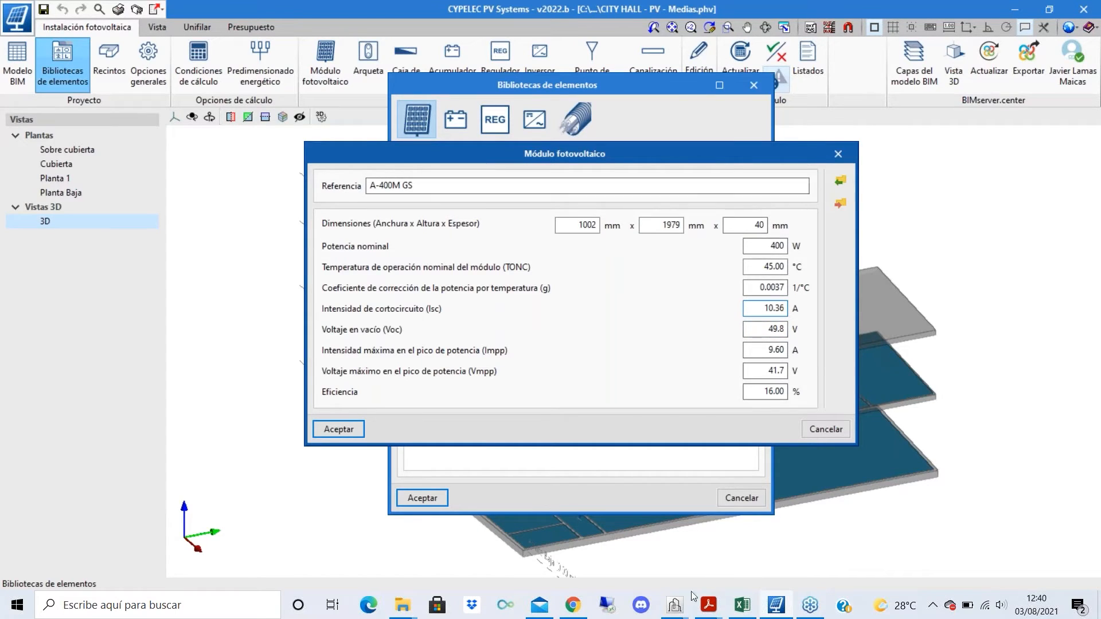
- Check the module efficiency in the datasheet preview and set Eficiencia to 20.17 %
{"action": "mouse_move", "coordinate": [709, 603]}
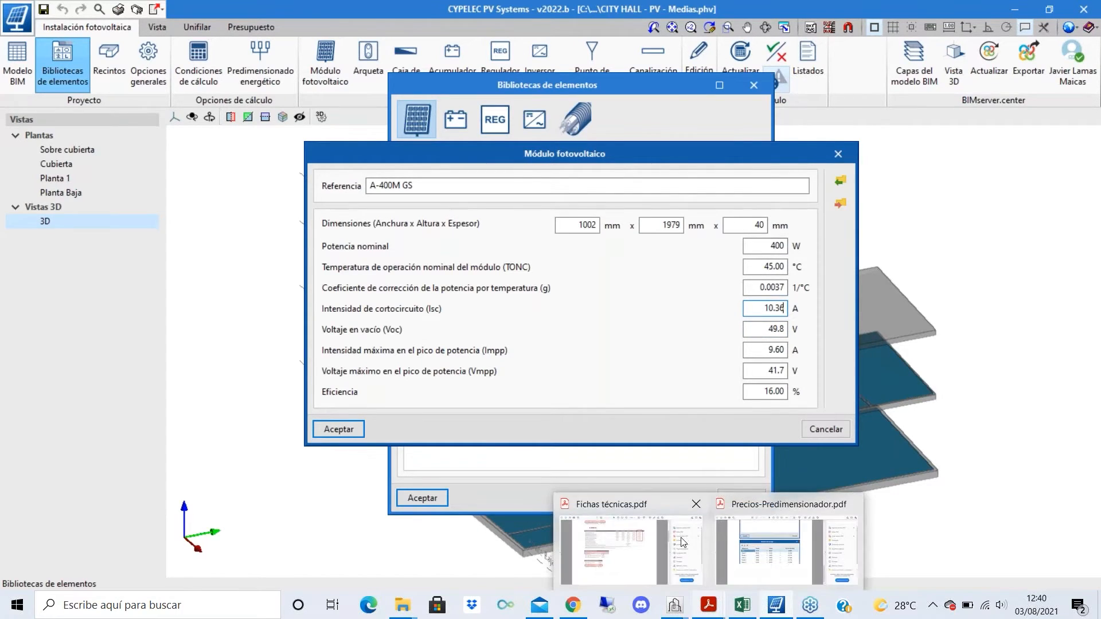
{"action": "mouse_move", "coordinate": [683, 542]}
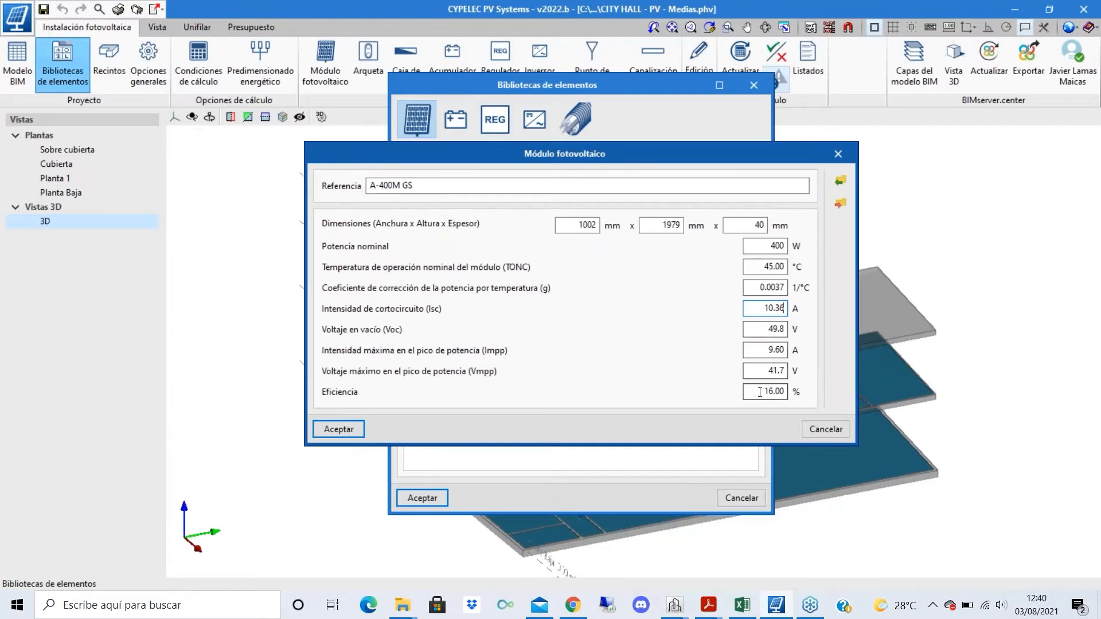
{"action": "type", "text": "20."}
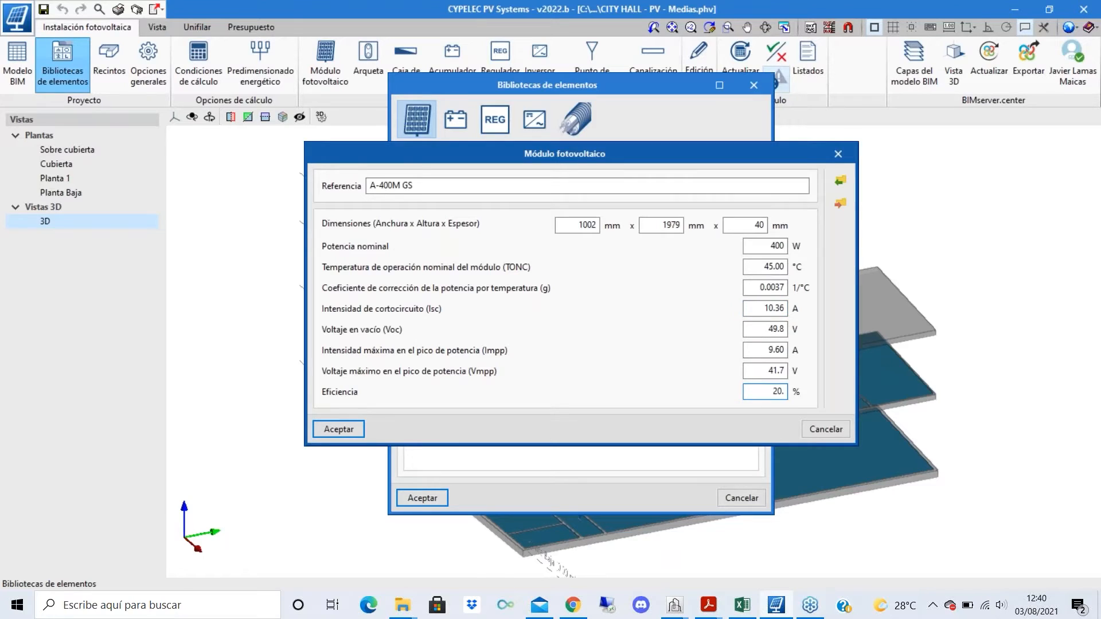
{"action": "type", "text": "17"}
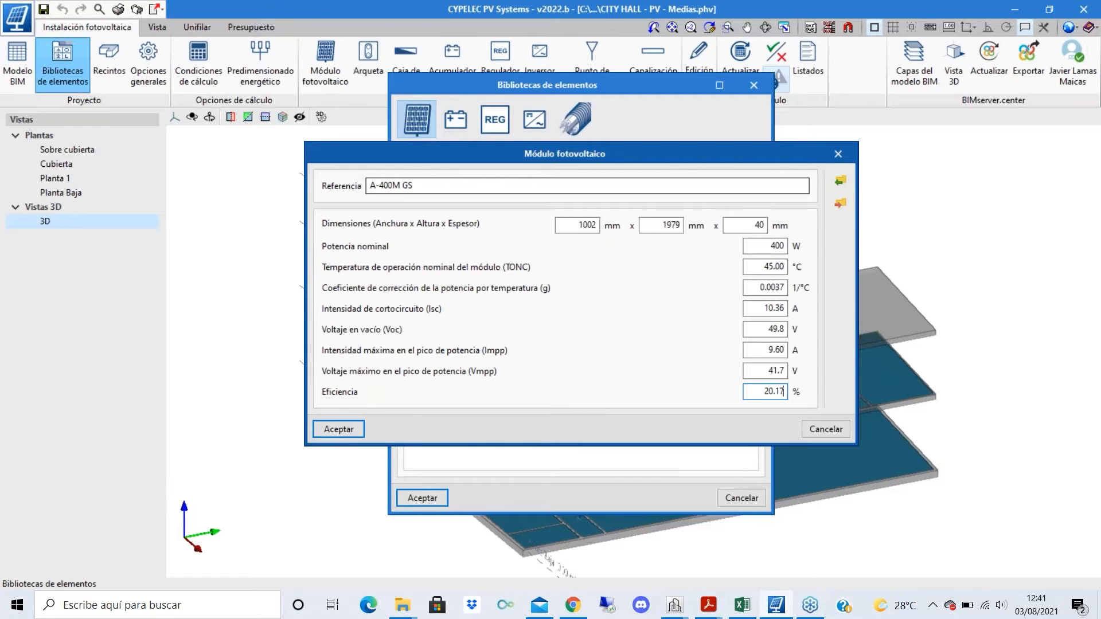
- View the options for exporting the module to a file and importing one, leaving both without transferring anything
{"action": "left_click", "coordinate": [840, 202]}
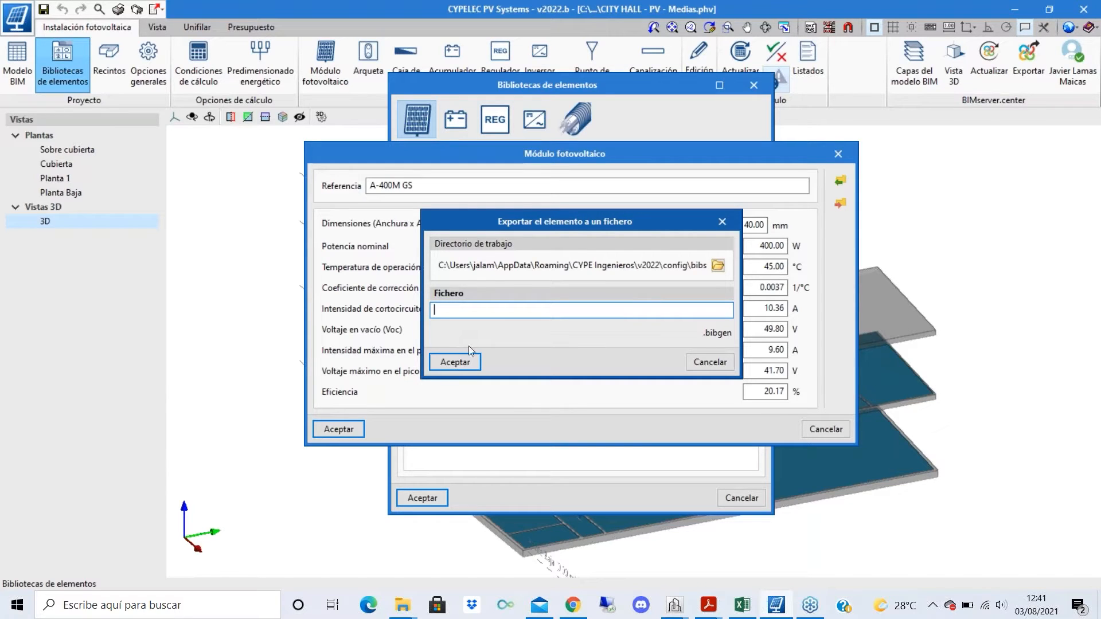
{"action": "left_click_drag", "start_coordinate": [698, 215], "coordinate": [719, 181]}
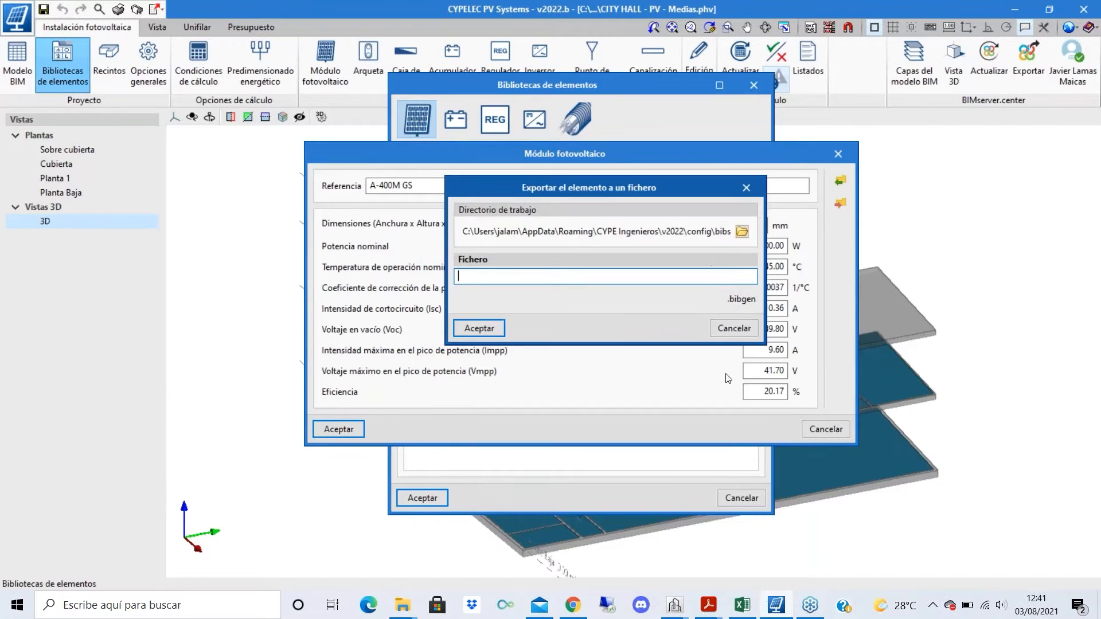
{"action": "left_click", "coordinate": [736, 323]}
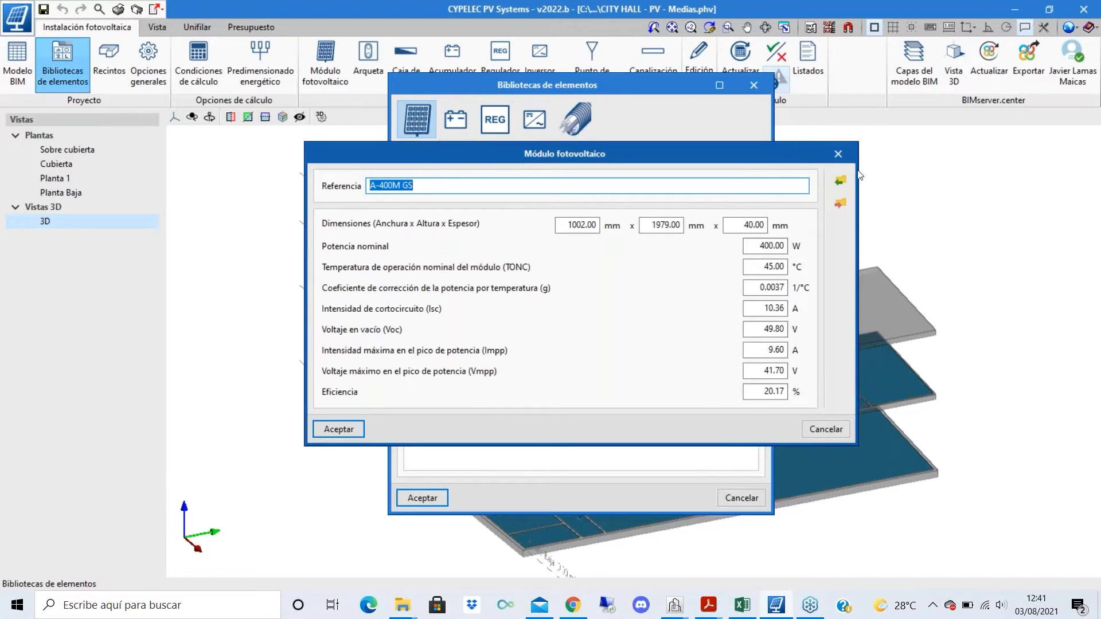
{"action": "left_click", "coordinate": [840, 180]}
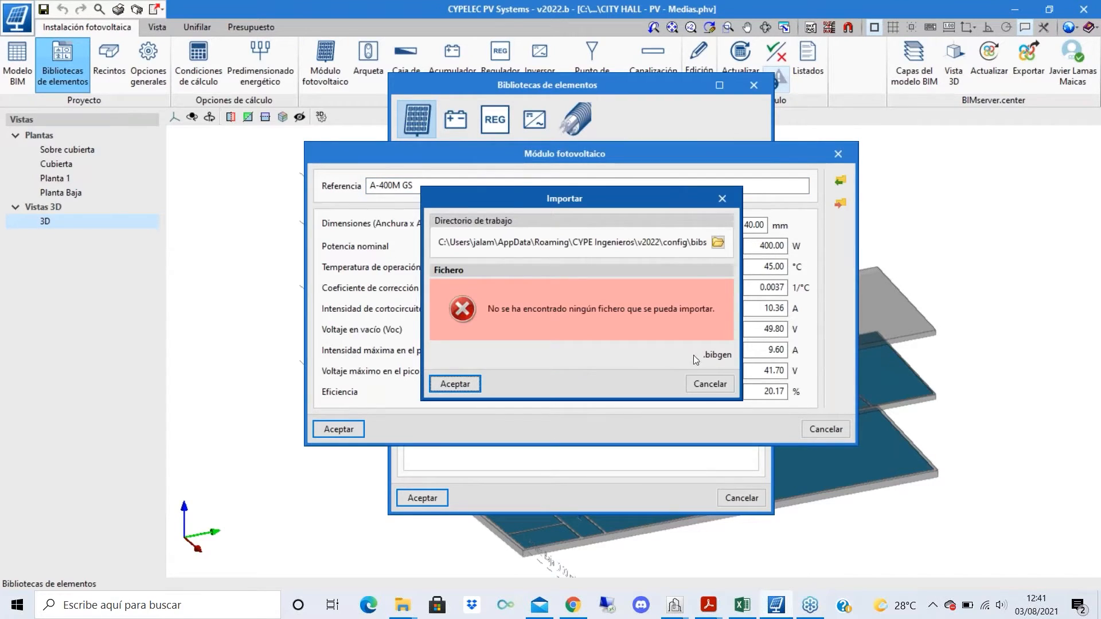
{"action": "left_click", "coordinate": [722, 199]}
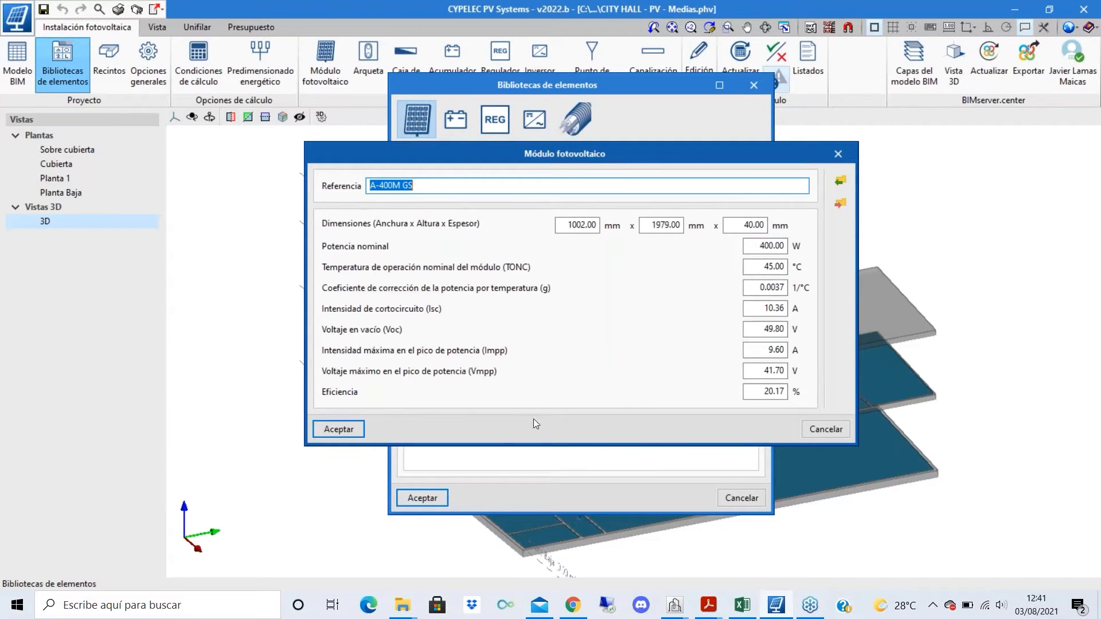
- Accept the A-400M GS module into the library, then reopen its entry to review the data and confirm it
{"action": "left_click", "coordinate": [339, 430]}
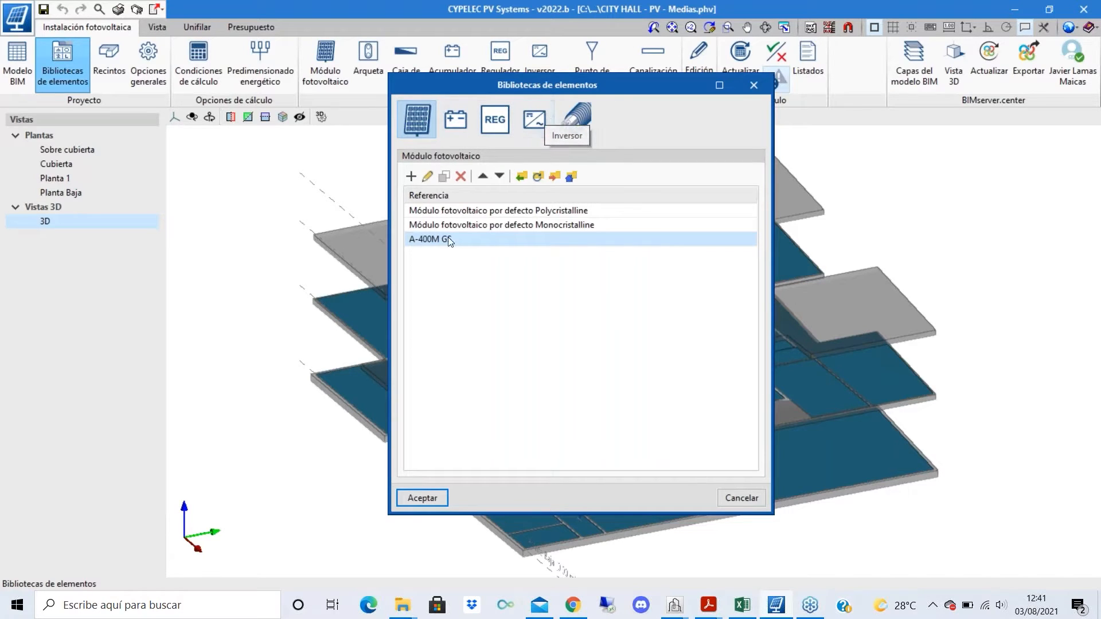
{"action": "left_click", "coordinate": [428, 176]}
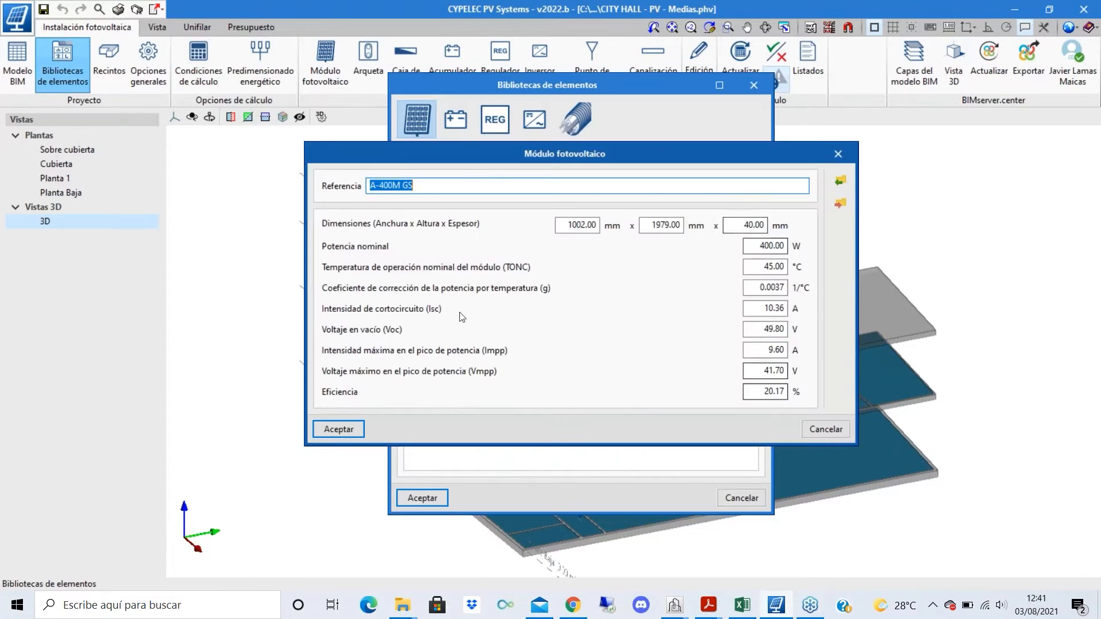
{"action": "left_click", "coordinate": [343, 429]}
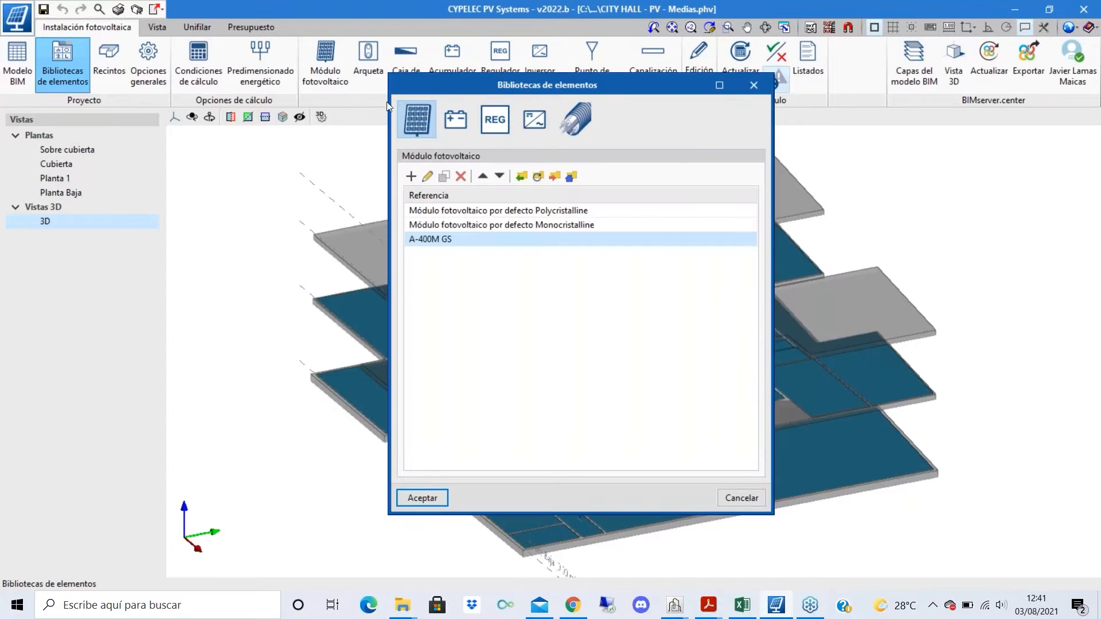
- Edit the default inverter in the inverter library and change its reference to PIKO CI 60
{"action": "left_click", "coordinate": [541, 119]}
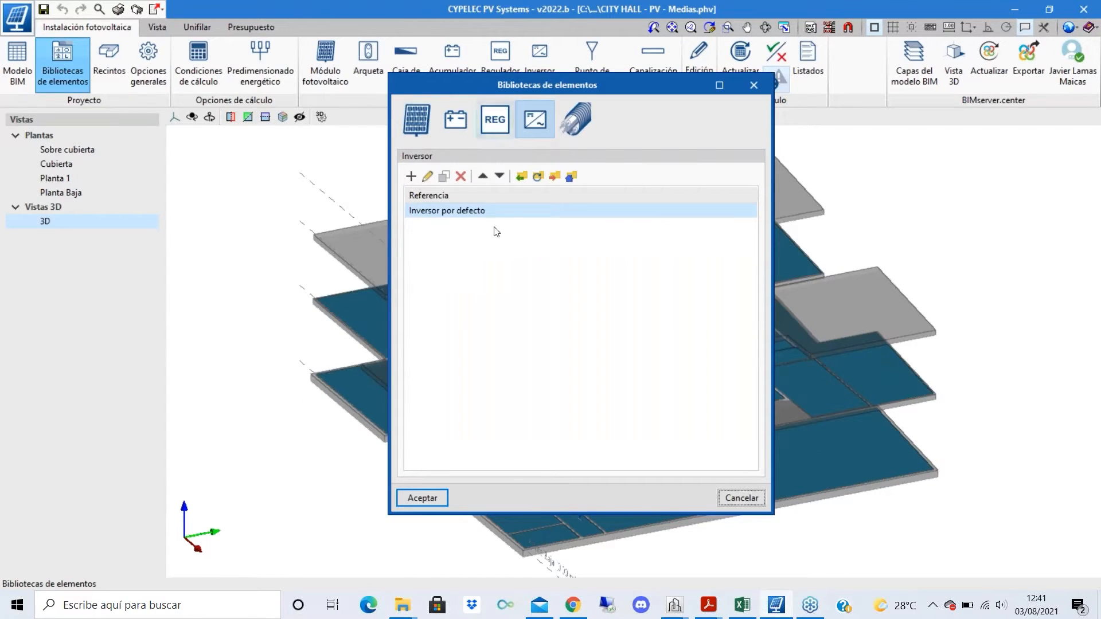
{"action": "left_click", "coordinate": [427, 176]}
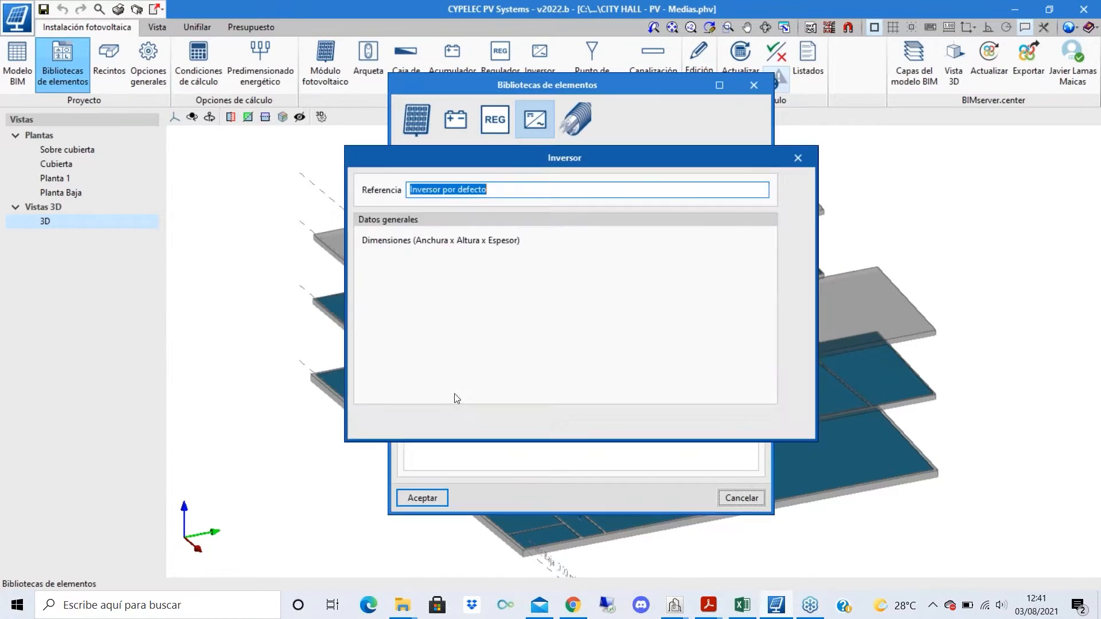
{"action": "left_click", "coordinate": [798, 158]}
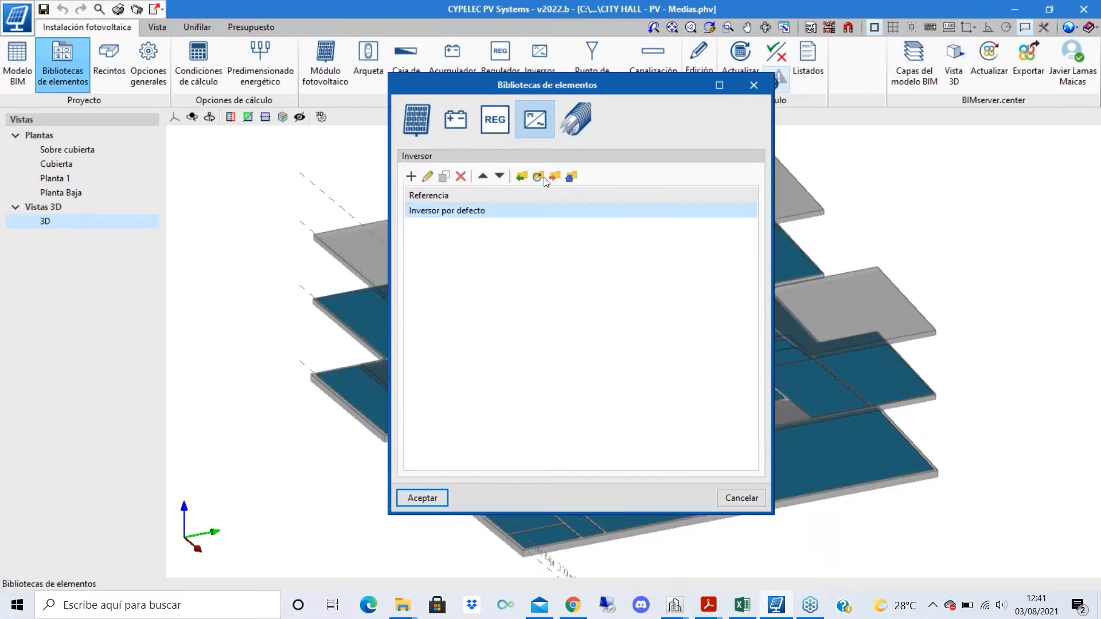
{"action": "left_click", "coordinate": [427, 176]}
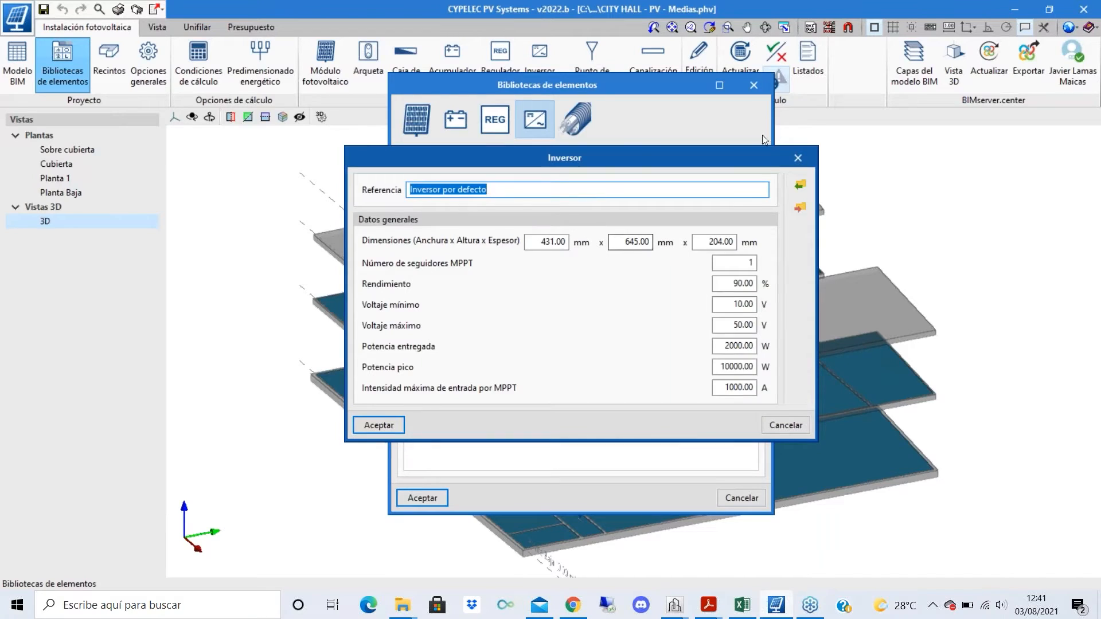
{"action": "type", "text": "IKO"}
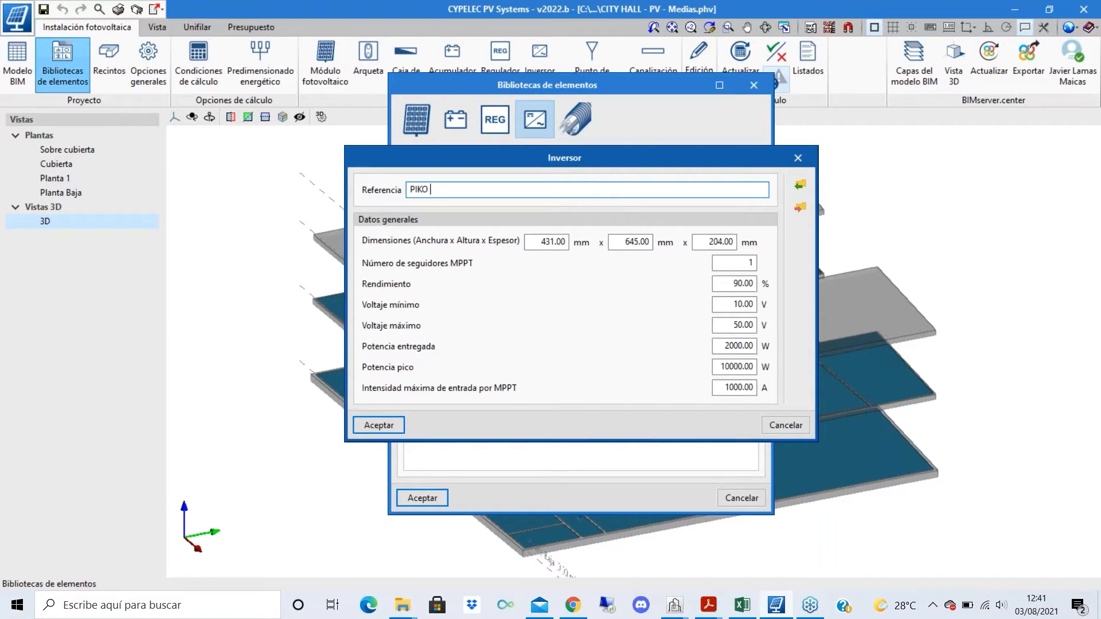
{"action": "type", "text": " CI 60"}
- Check the inverter's dimension drawing in Fichas técnicas.pdf and set its Dimensiones to 855 x 710 x 285 mm in CYPELEC PV Systems
{"action": "mouse_move", "coordinate": [709, 605]}
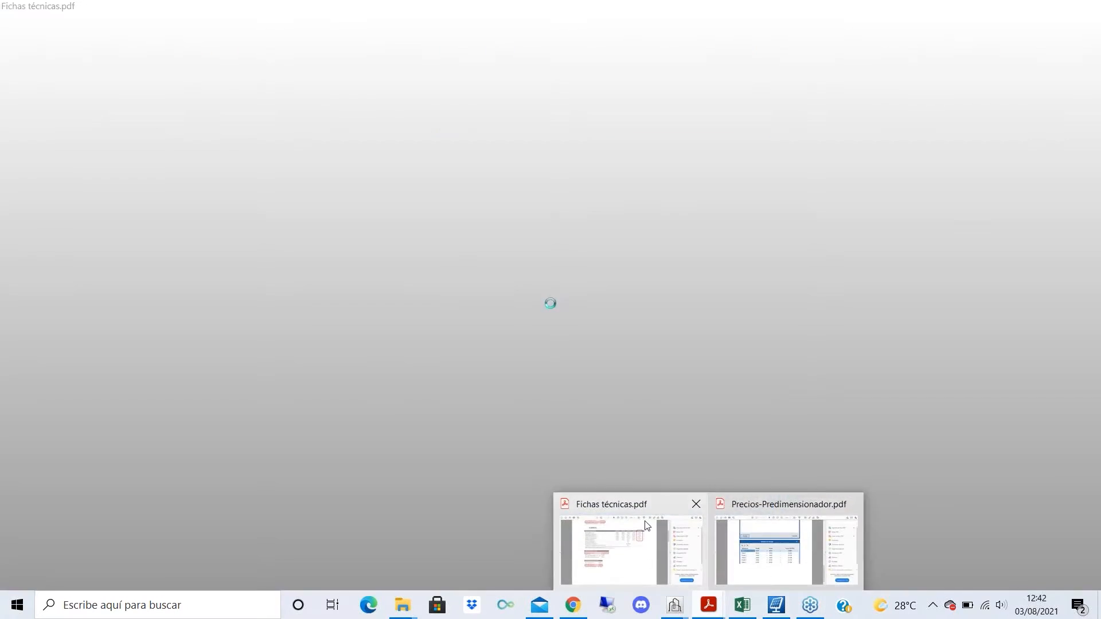
{"action": "left_click", "coordinate": [645, 521]}
{"action": "scroll", "coordinate": [784, 241], "scroll_direction": "down", "scroll_amount": 2}
{"action": "mouse_move", "coordinate": [835, 222]}
{"action": "left_mouse_down"}
{"action": "mouse_move", "coordinate": [860, 350]}
{"action": "mouse_move", "coordinate": [865, 476]}
{"action": "mouse_move", "coordinate": [852, 457]}
{"action": "left_mouse_up"}
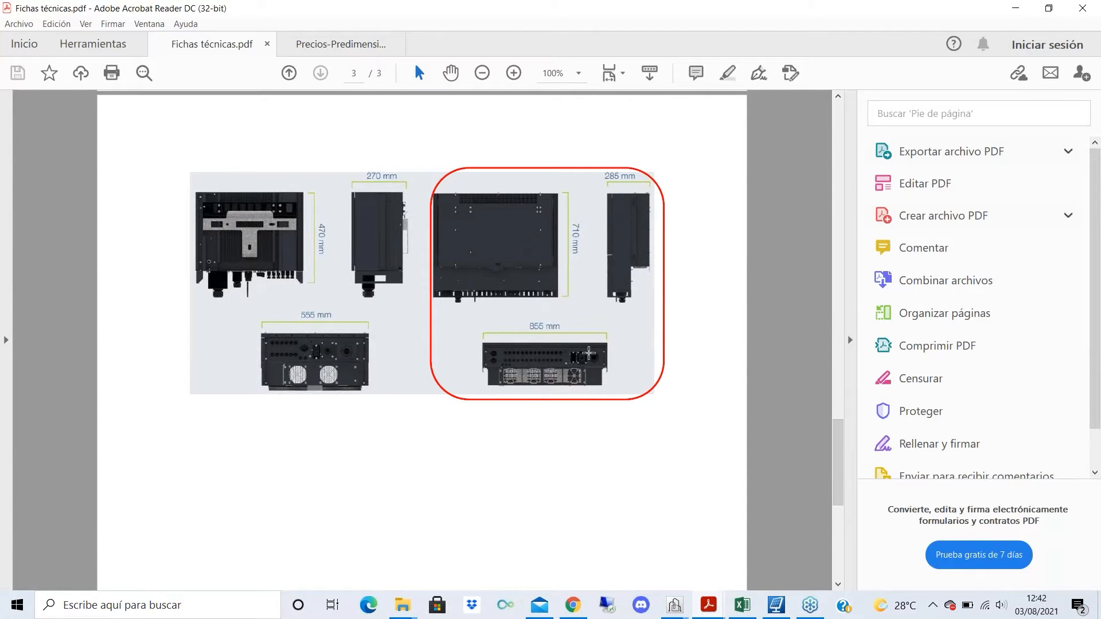
{"action": "left_click", "coordinate": [1015, 8]}
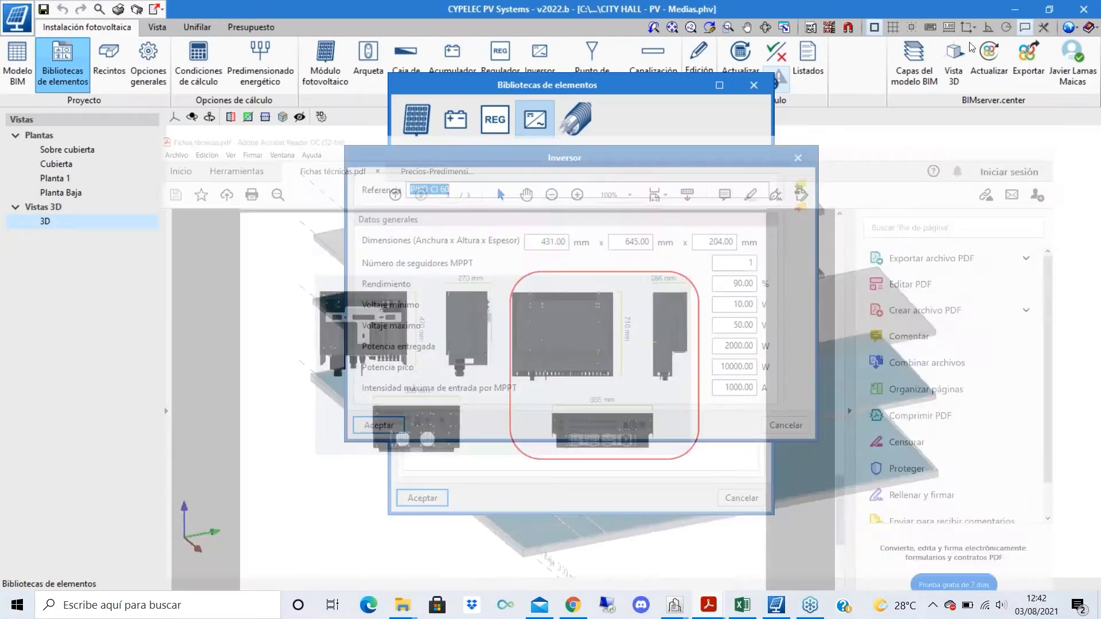
{"action": "key", "text": "Tab"}
{"action": "type", "text": "8"}
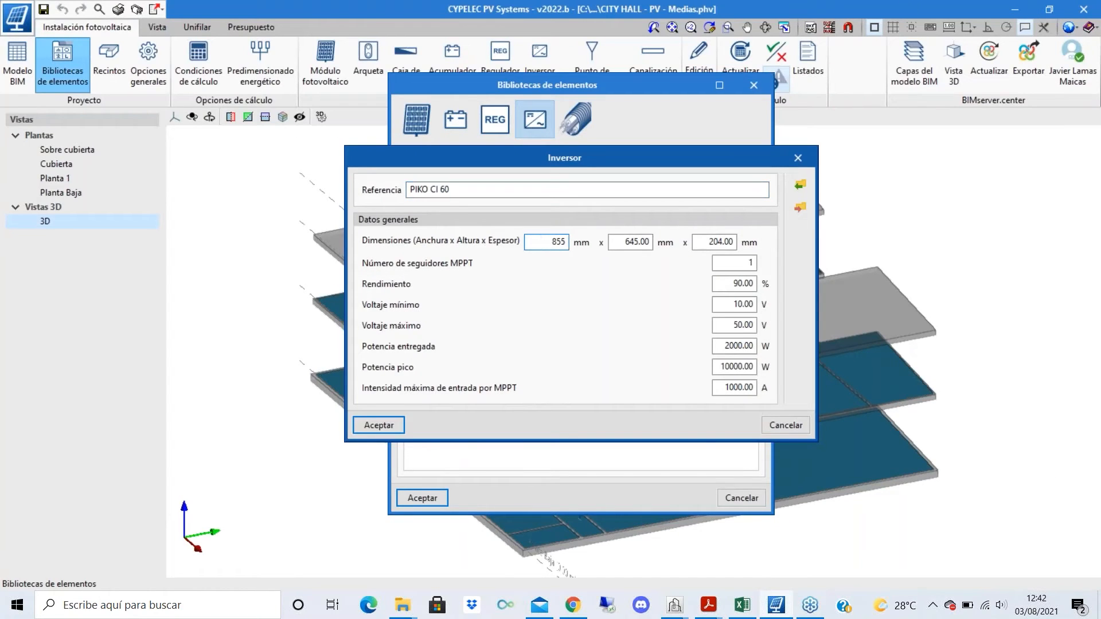
{"action": "type", "text": "55"}
{"action": "key", "text": "Tab"}
{"action": "type", "text": "7"}
{"action": "key", "text": "Tab"}
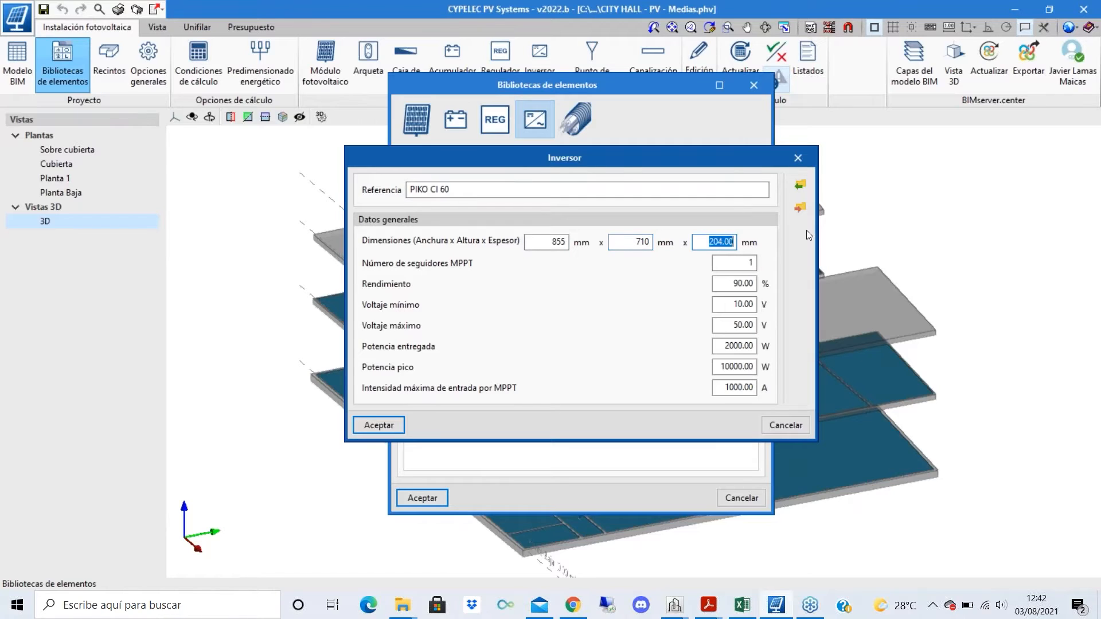
{"action": "type", "text": "285"}
- Set the inverter's Número de seguidores MPPT to 4 and its Intensidad máxima de entrada por MPPT to 33 A
{"action": "key", "text": "Tab"}
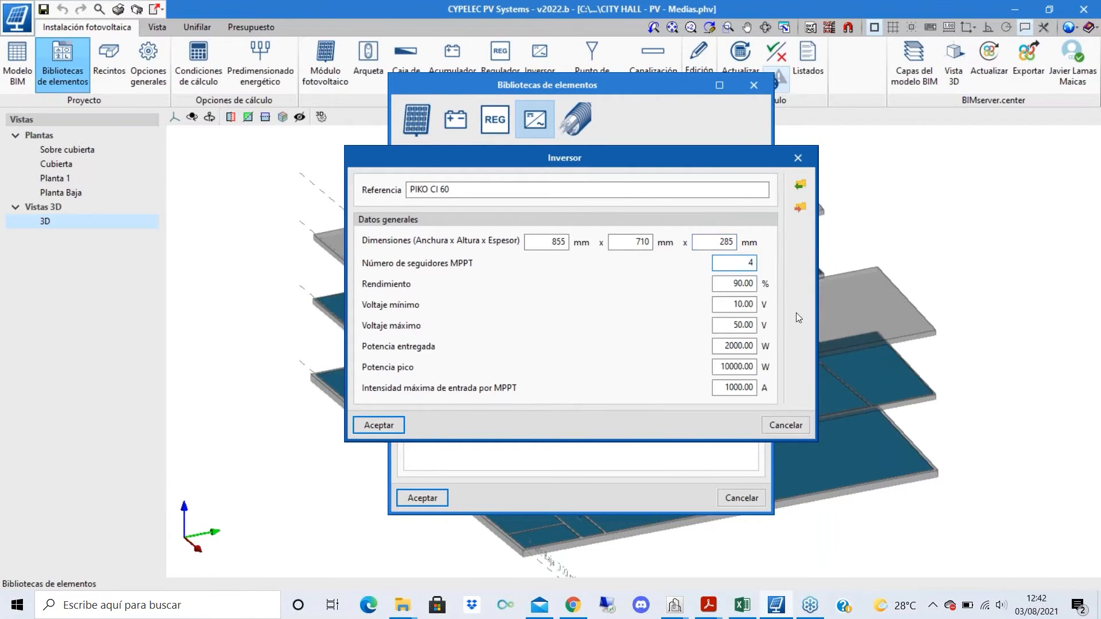
{"action": "left_click_drag", "start_coordinate": [726, 389], "coordinate": [927, 388]}
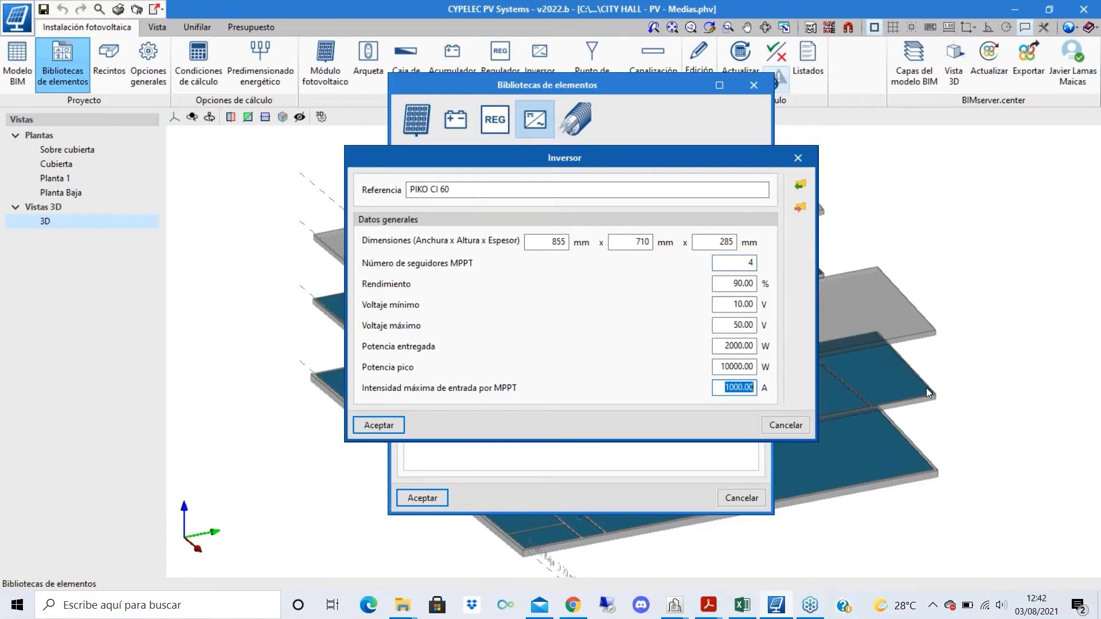
{"action": "type", "text": "33"}
- Set the inverter's Potencia entregada to 60000 W and its Potencia pico to 90000 W
{"action": "left_click_drag", "start_coordinate": [717, 346], "coordinate": [756, 346]}
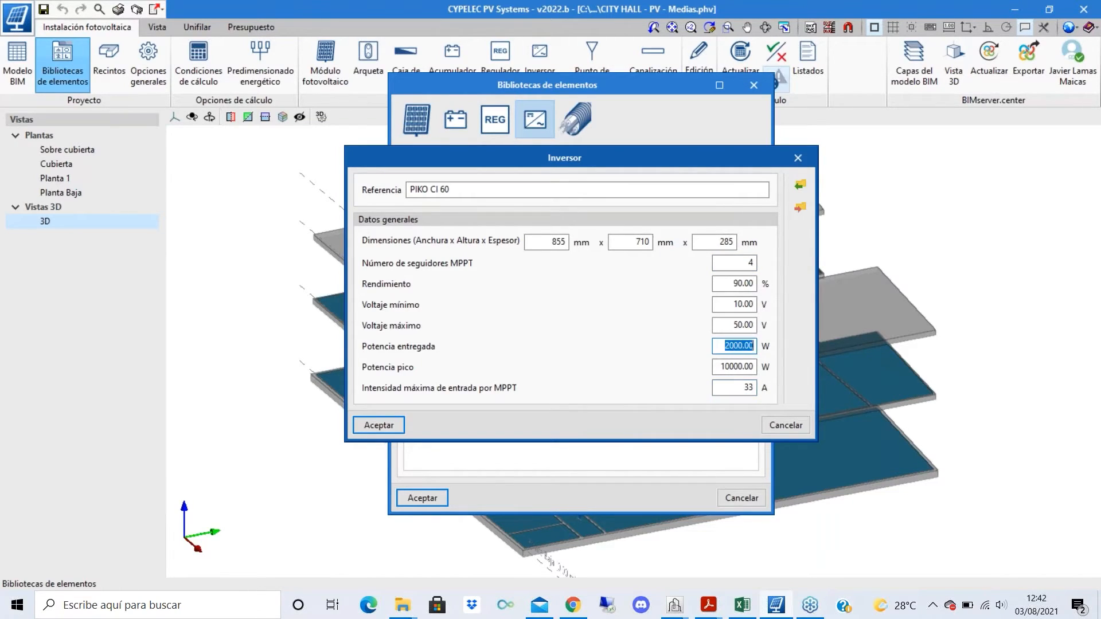
{"action": "type", "text": "60000"}
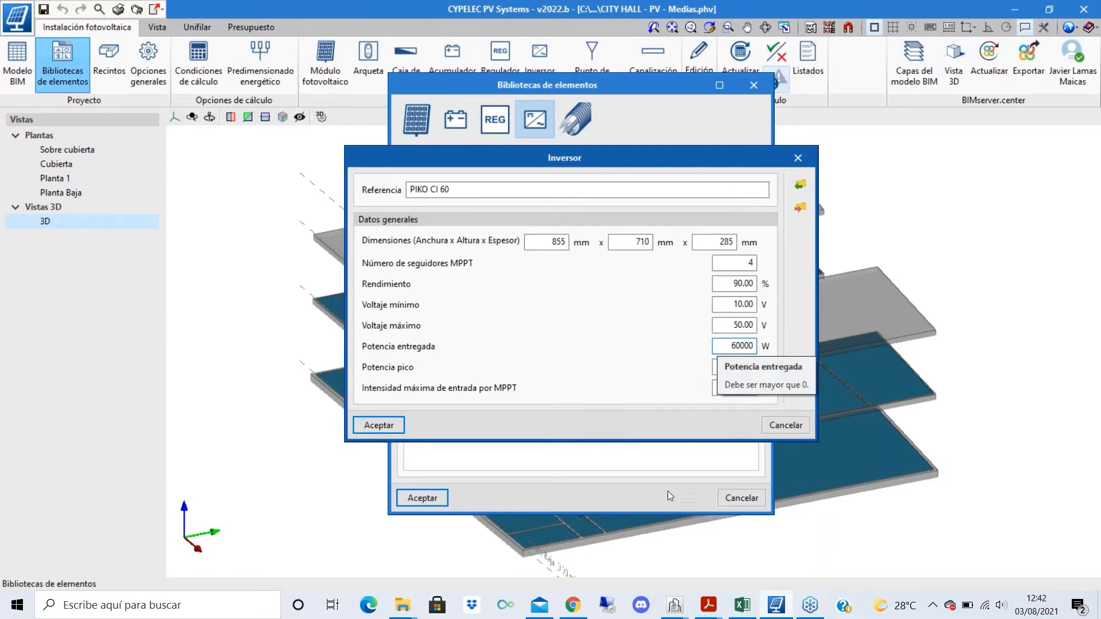
{"action": "key", "text": "Tab"}
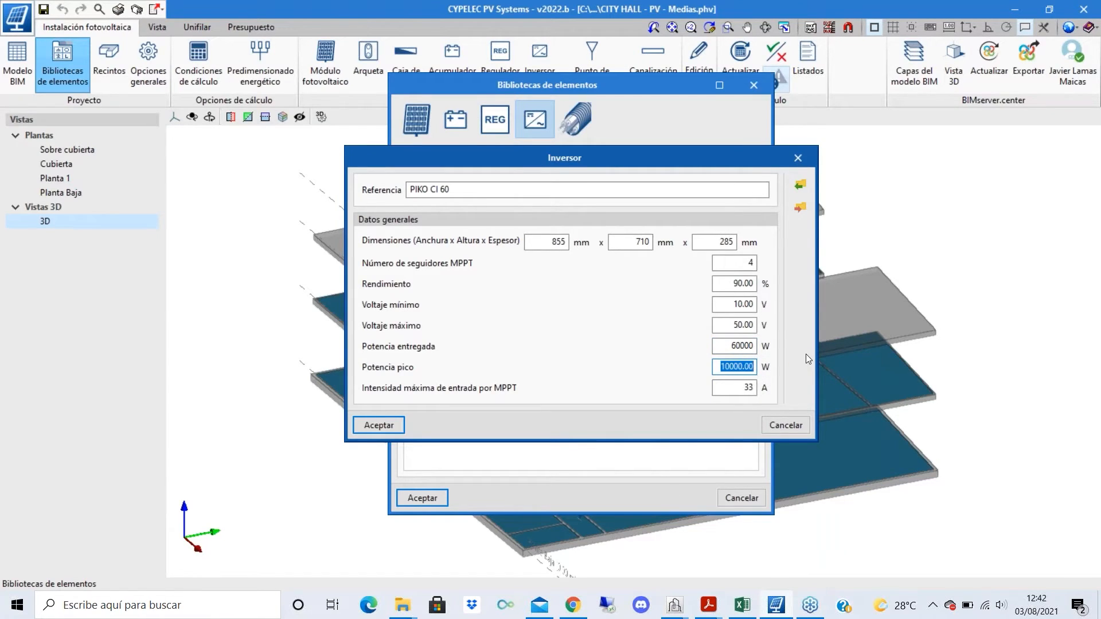
{"action": "type", "text": "900"}
- Check the input voltage range in the PIKO CI datasheet table and set Voltaje mínimo to 200 V and Voltaje máximo to 1100 V
{"action": "mouse_move", "coordinate": [709, 613]}
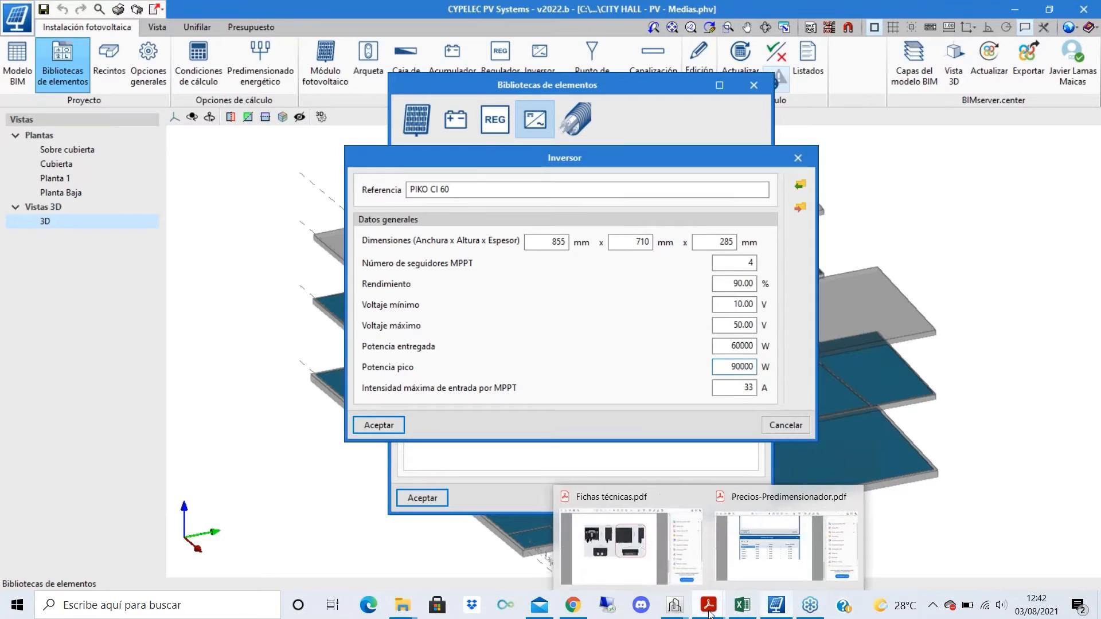
{"action": "left_click", "coordinate": [631, 544]}
{"action": "left_click", "coordinate": [839, 298]}
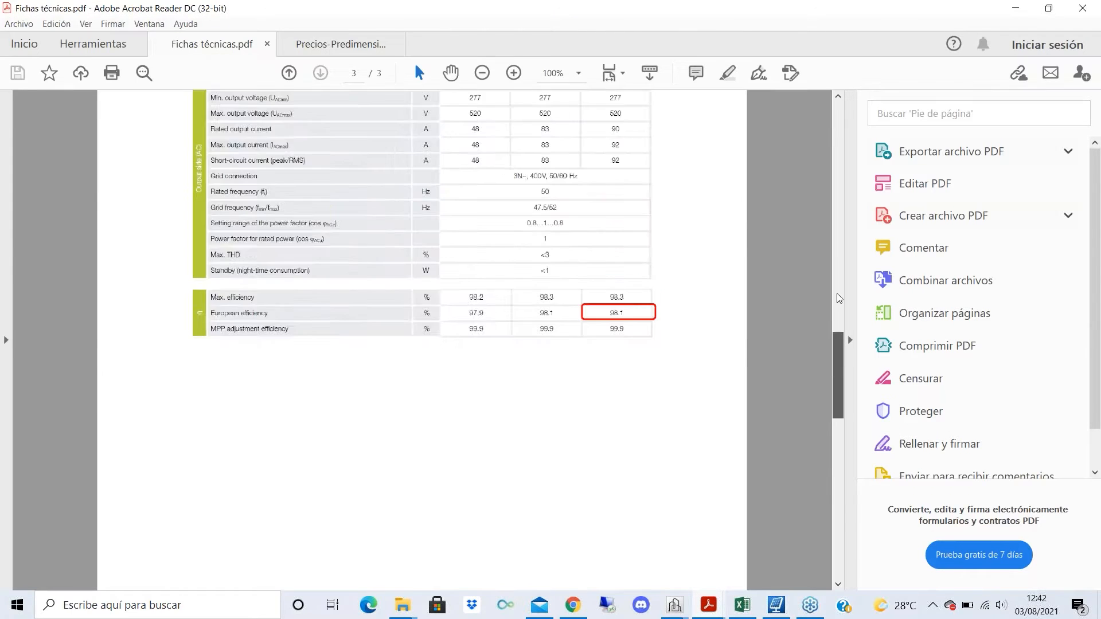
{"action": "mouse_move", "coordinate": [837, 297]}
{"action": "left_mouse_down"}
{"action": "mouse_move", "coordinate": [837, 287]}
{"action": "mouse_move", "coordinate": [838, 301]}
{"action": "left_mouse_up"}
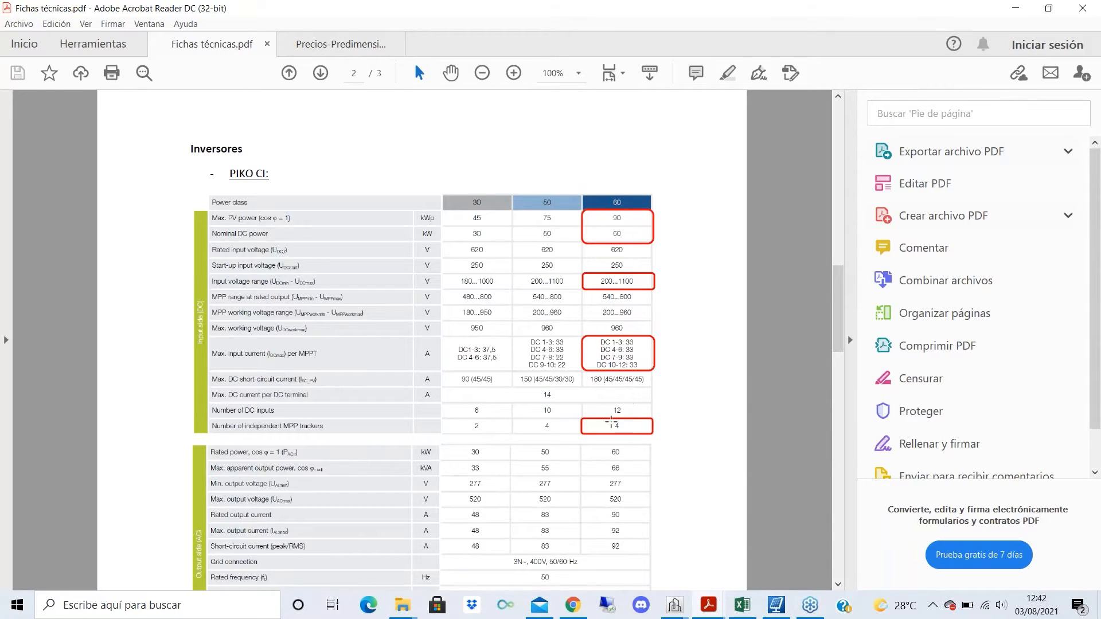
{"action": "scroll", "coordinate": [659, 362], "scroll_direction": "down", "scroll_amount": 1}
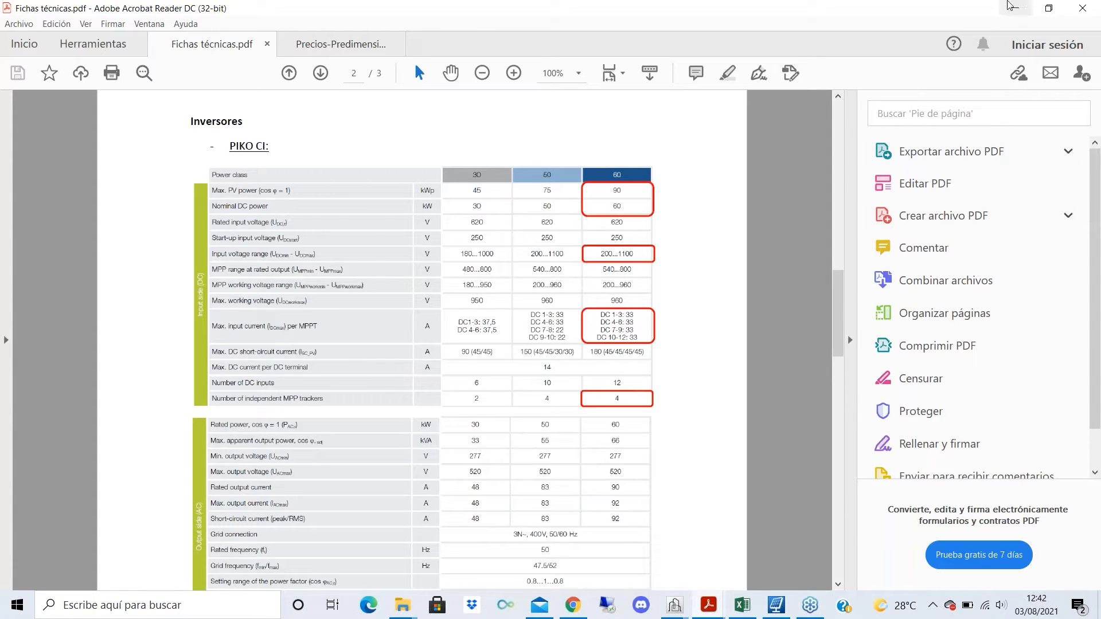
{"action": "left_click", "coordinate": [1015, 8]}
{"action": "key", "text": "shift+Tab"}
{"action": "key", "text": "shift+Tab"}
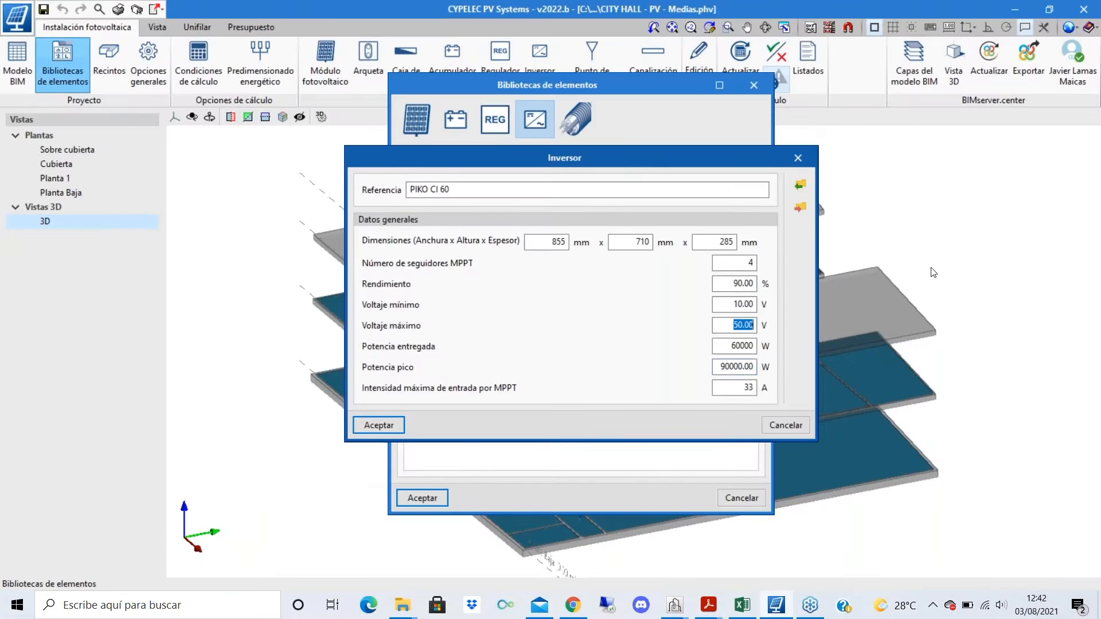
{"action": "key", "text": "shift+Tab"}
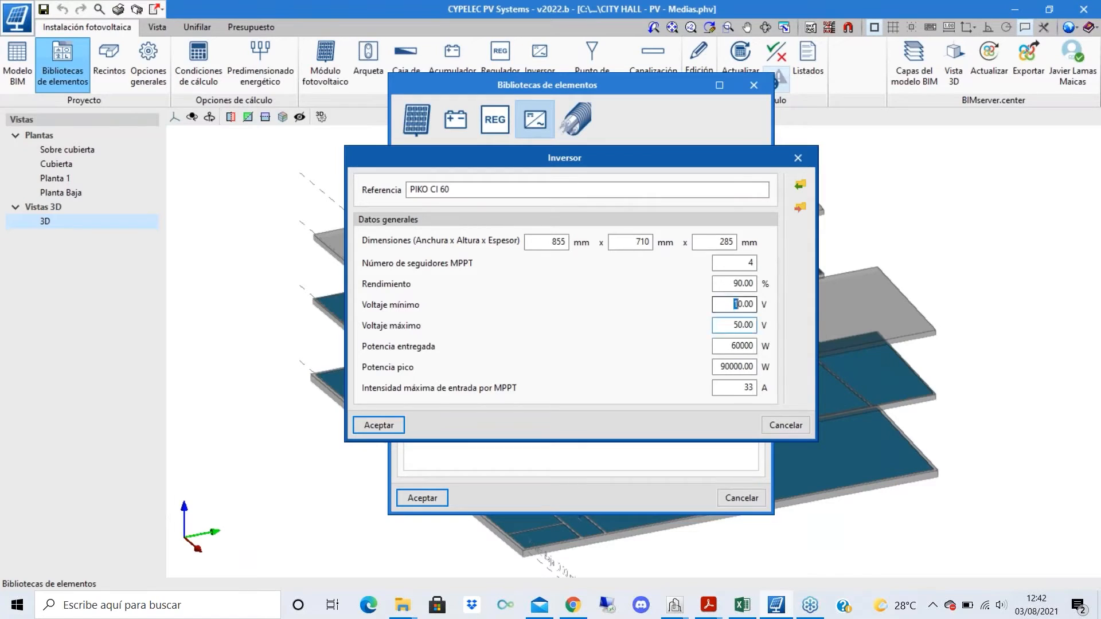
{"action": "type", "text": "200"}
{"action": "key", "text": "Tab"}
{"action": "type", "text": "1100"}
- Check the European efficiency in the inverter datasheet, set Rendimiento to 98 %, and accept the PIKO CI 60 inverter into the library
{"action": "left_click", "coordinate": [709, 605]}
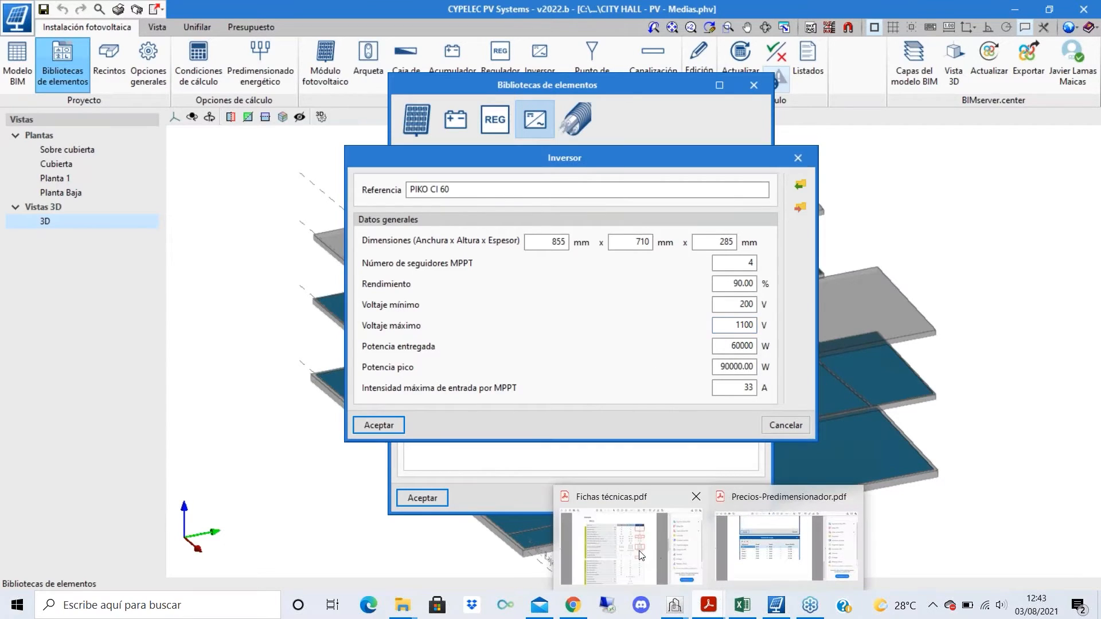
{"action": "left_click", "coordinate": [641, 555]}
{"action": "scroll", "coordinate": [650, 378], "scroll_direction": "down", "scroll_amount": 3}
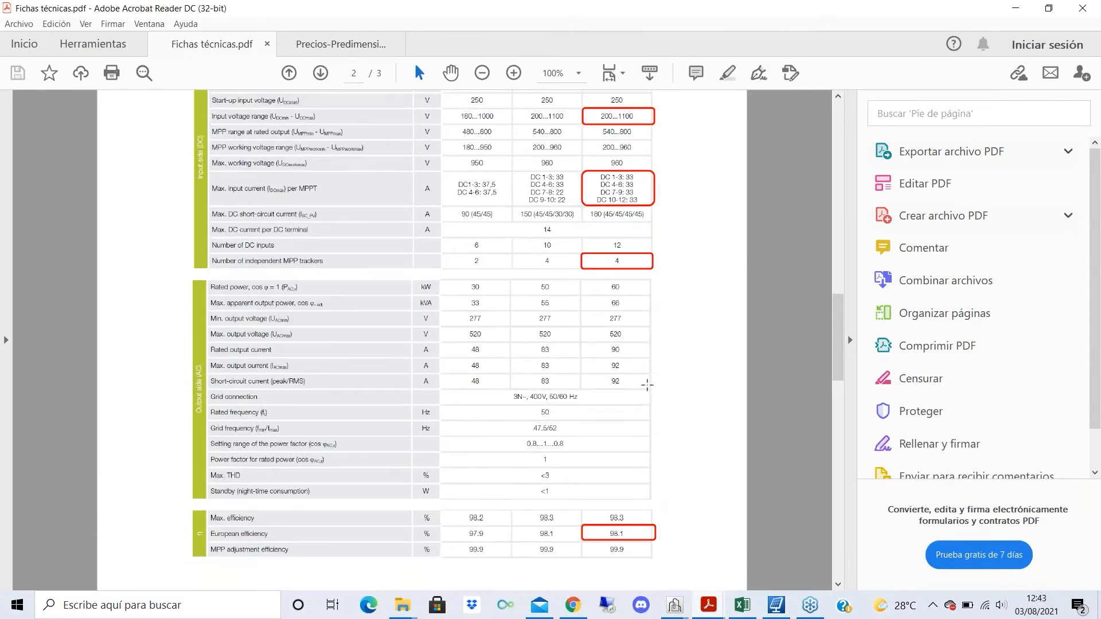
{"action": "left_click", "coordinate": [1014, 8]}
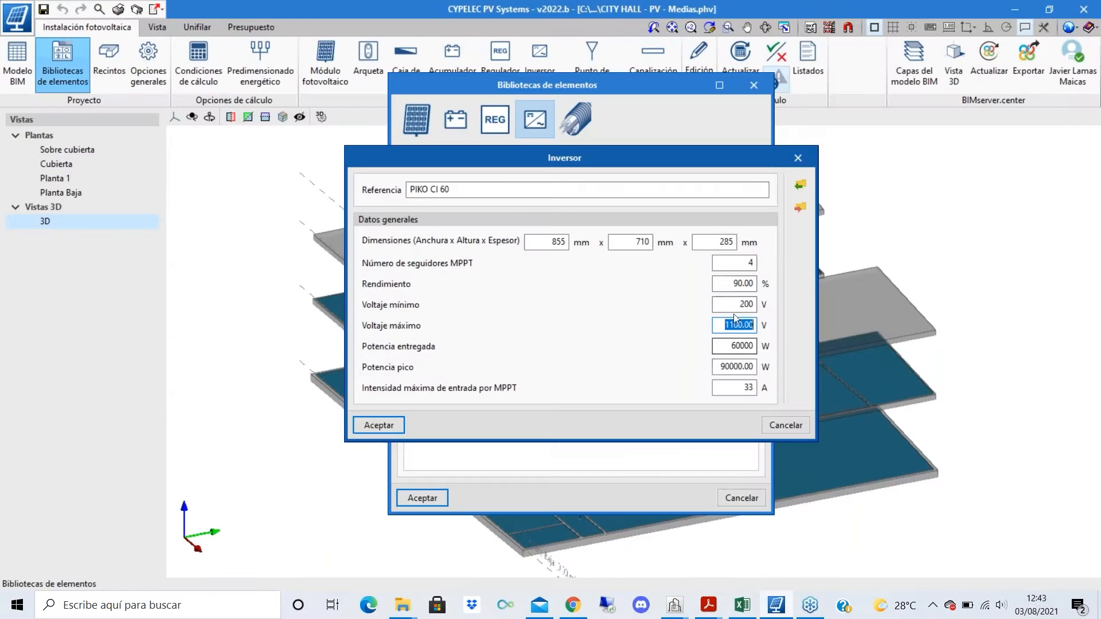
{"action": "key", "text": "shift+Tab"}
{"action": "key", "text": "shift+Tab"}
{"action": "type", "text": "98"}
{"action": "left_click", "coordinate": [379, 425]}
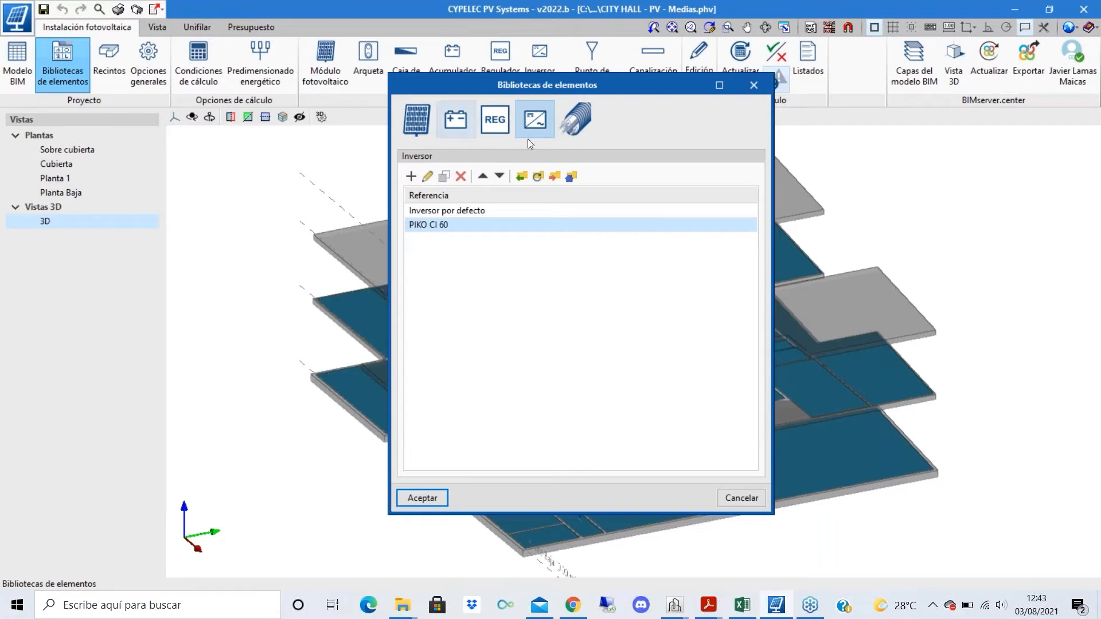
- View the Prysmian cable families offered for import in the cable library, then leave without importing any
{"action": "left_click", "coordinate": [583, 121]}
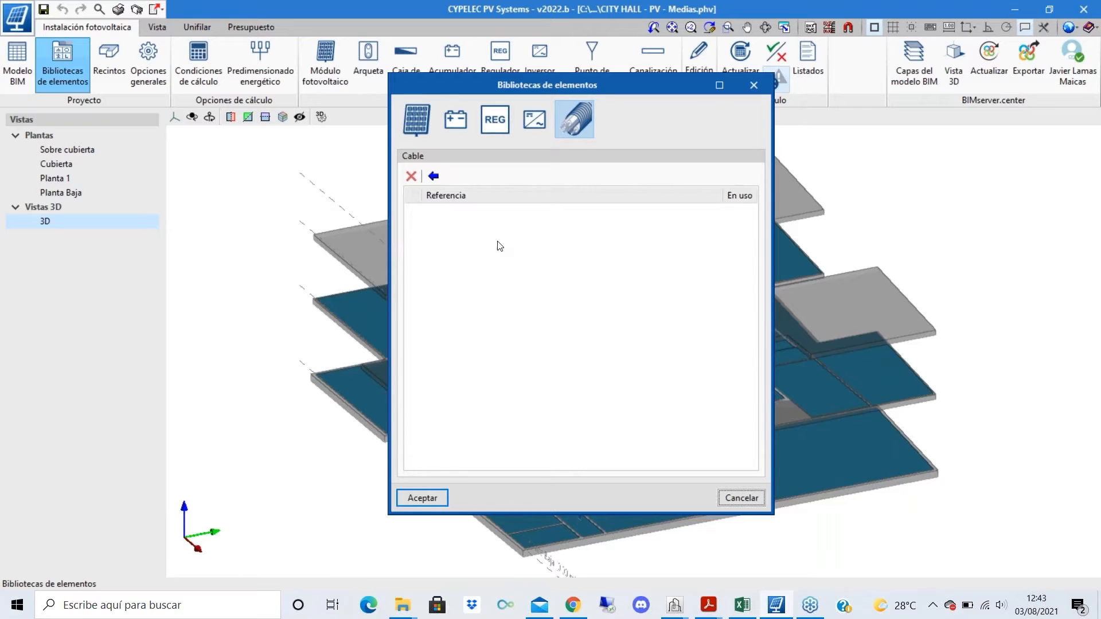
{"action": "left_click", "coordinate": [434, 176]}
{"action": "left_click_drag", "start_coordinate": [610, 61], "coordinate": [599, 61]}
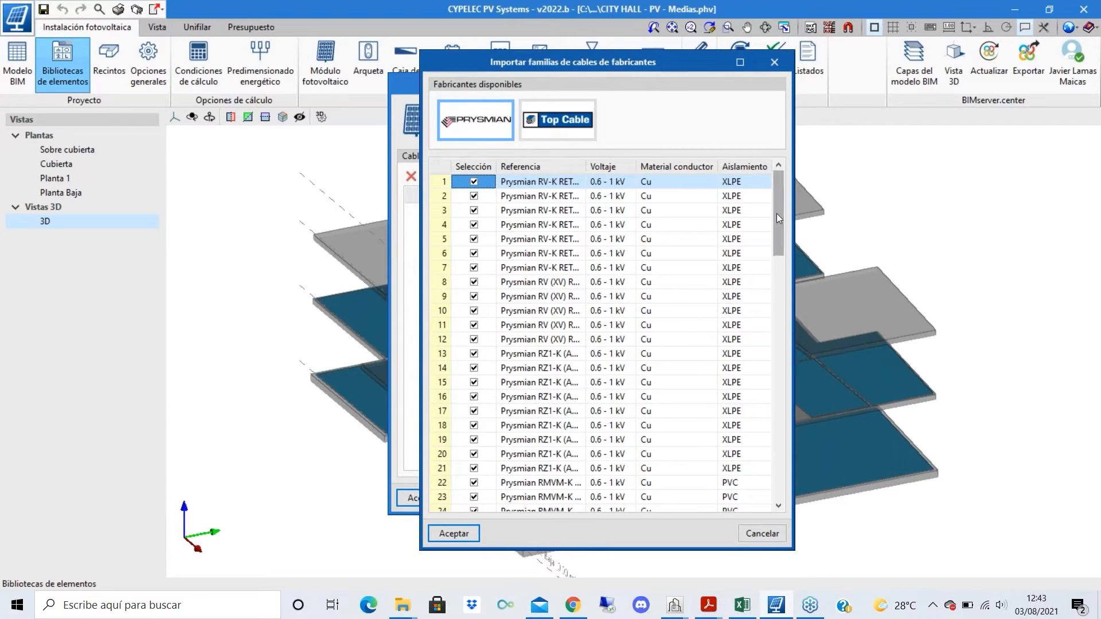
{"action": "left_click_drag", "start_coordinate": [776, 214], "coordinate": [777, 187]}
{"action": "scroll", "coordinate": [480, 317], "scroll_direction": "down", "scroll_amount": 1}
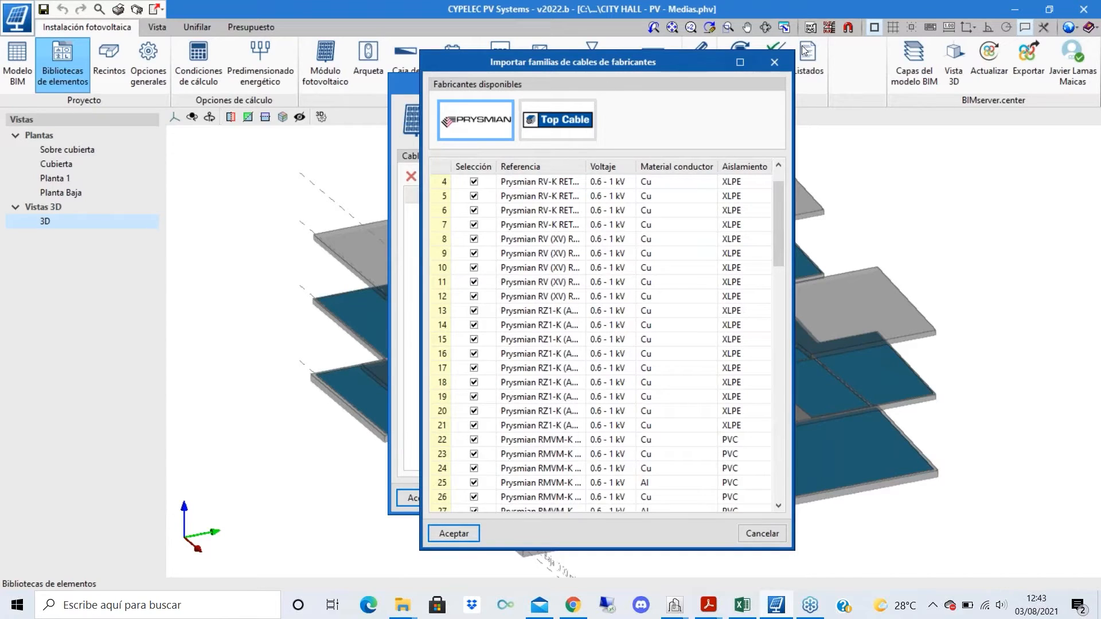
{"action": "left_click", "coordinate": [783, 58]}
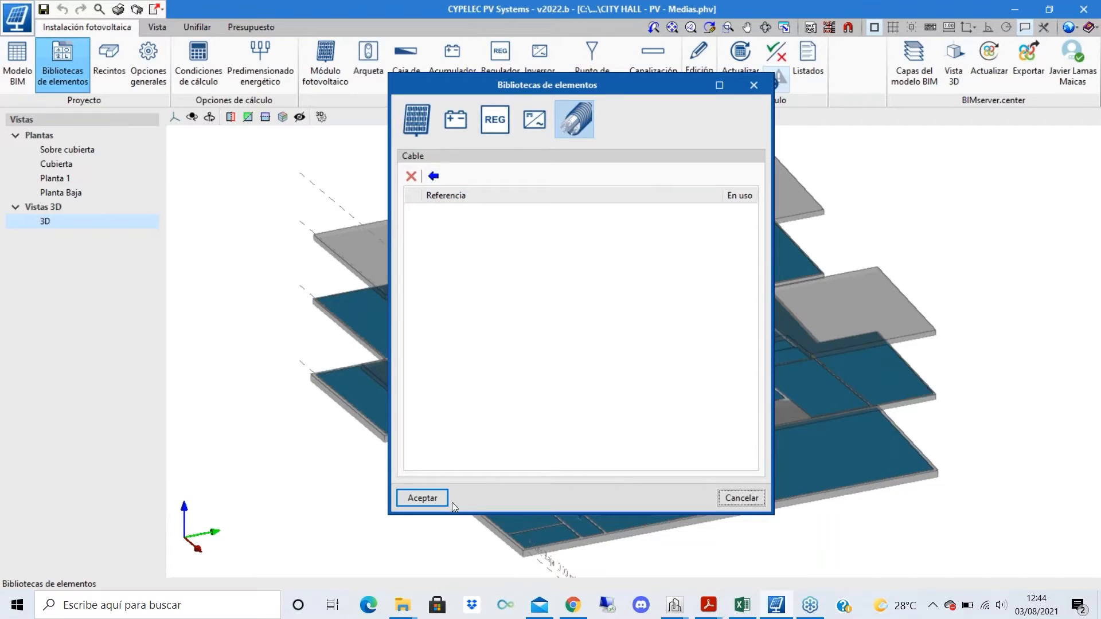
- Review the photovoltaic module and inverter library lists, then accept the element libraries
{"action": "left_click", "coordinate": [415, 119]}
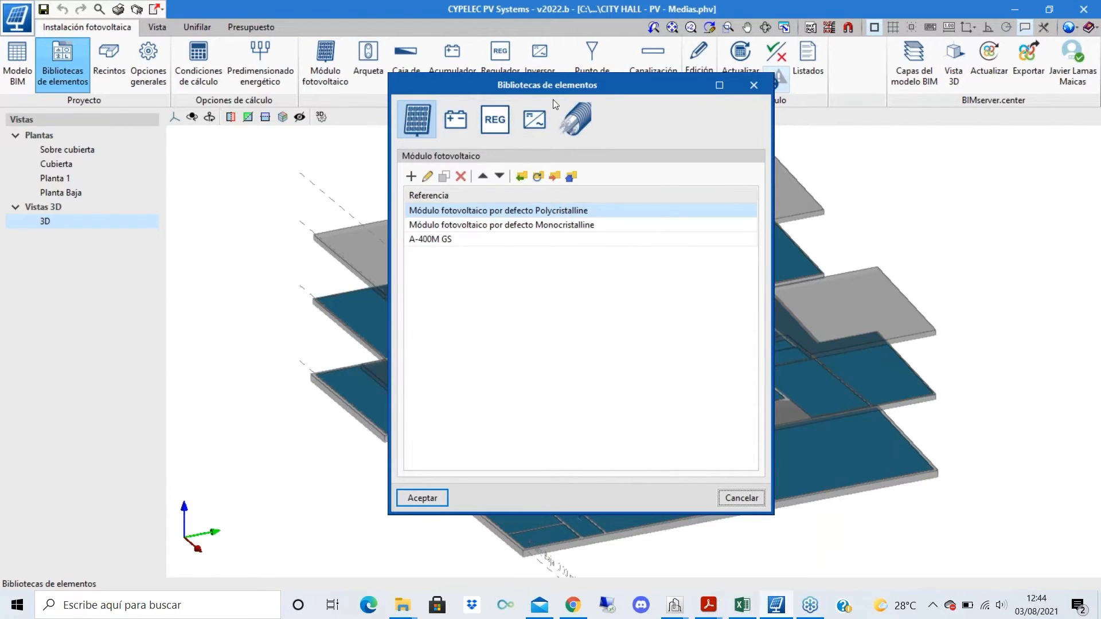
{"action": "left_click", "coordinate": [529, 120]}
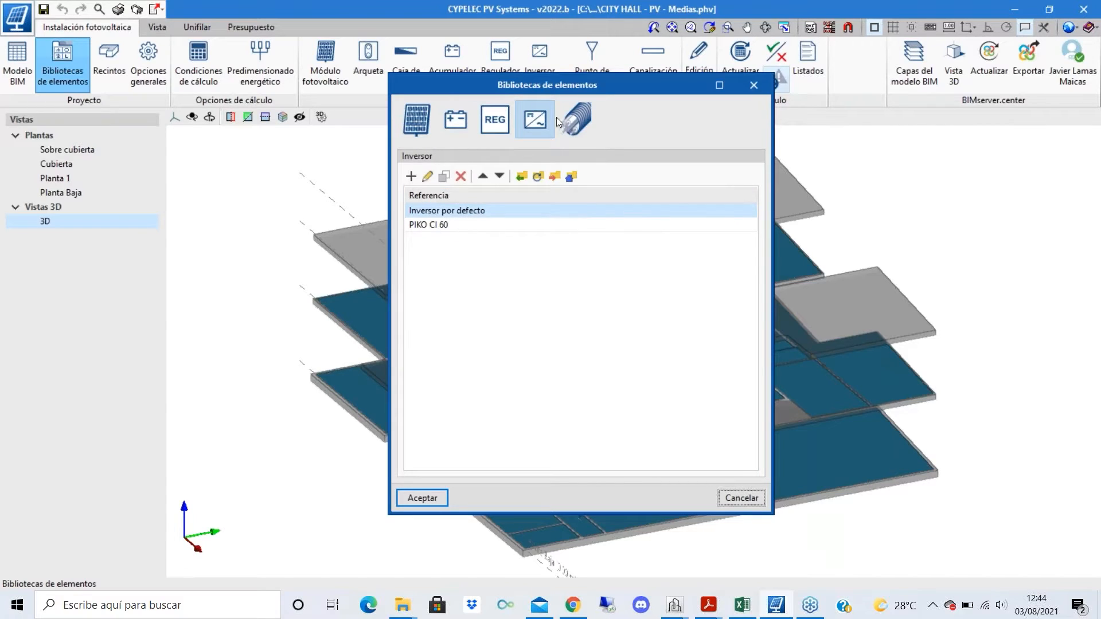
{"action": "left_click", "coordinate": [414, 121]}
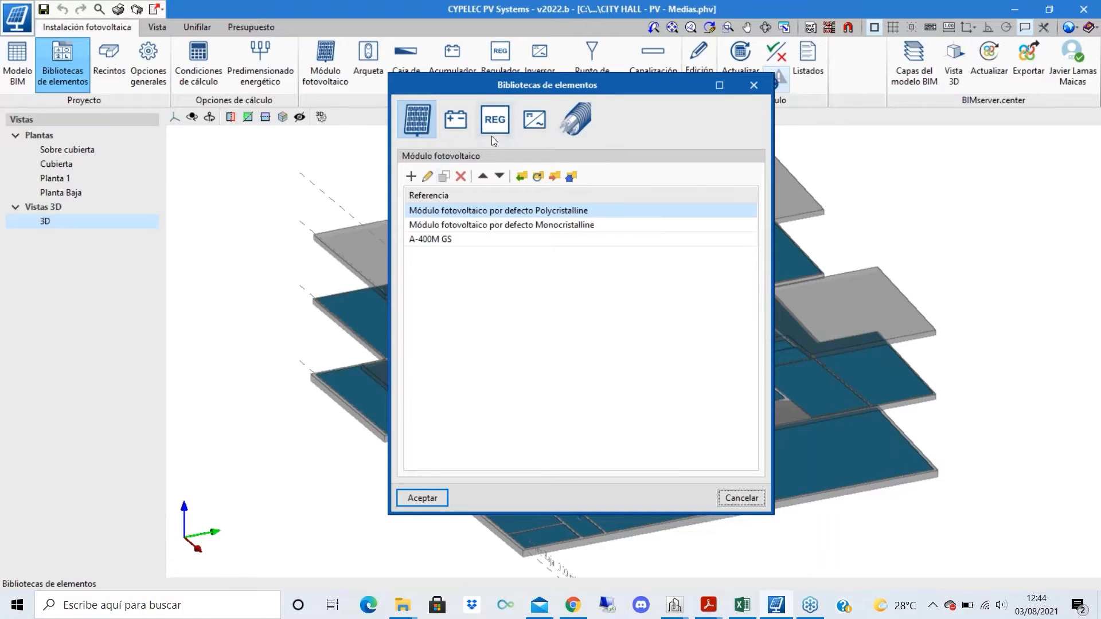
{"action": "left_click", "coordinate": [434, 504]}
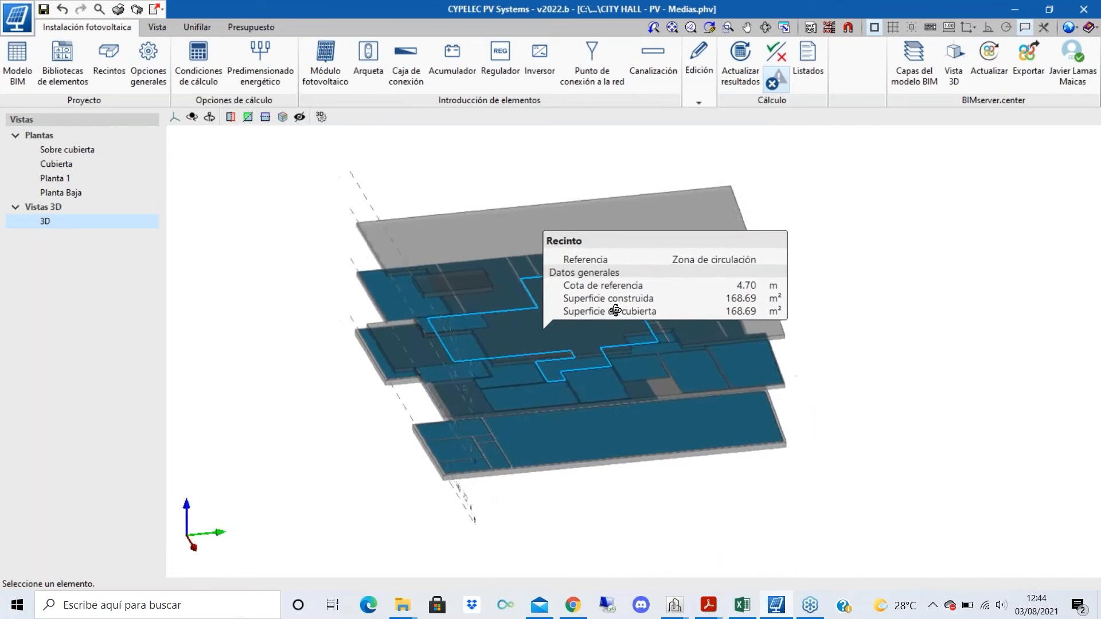
- Open Predimensionado energético and view the Aislada de la red options and the month list, keeping Conectada a la red and Enero
{"action": "scroll", "coordinate": [556, 474], "scroll_direction": "down", "scroll_amount": 3}
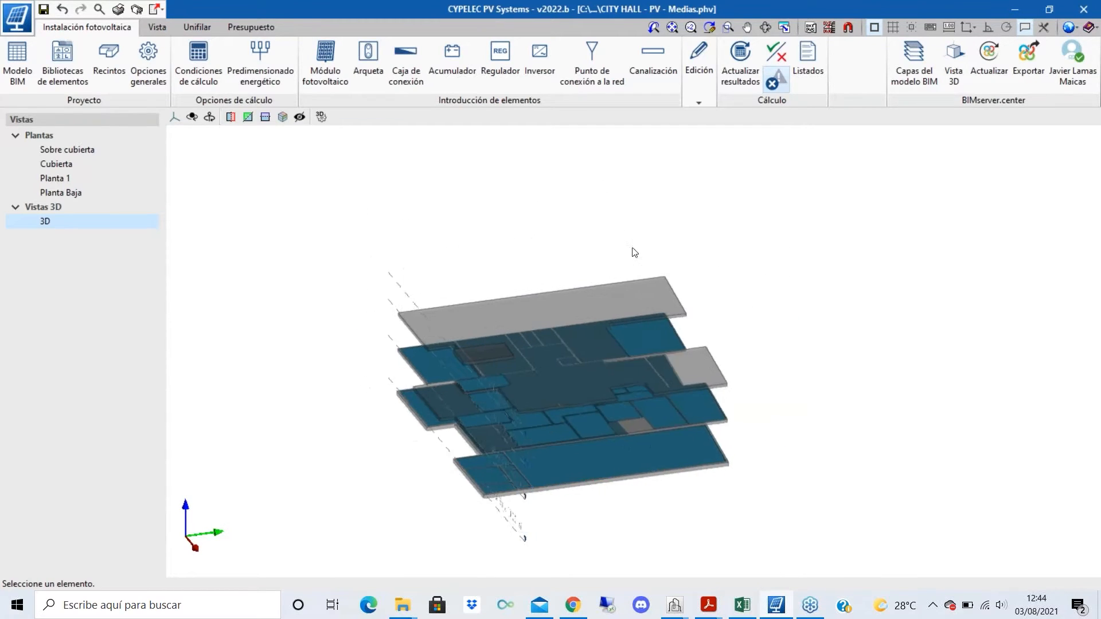
{"action": "scroll", "coordinate": [637, 465], "scroll_direction": "up", "scroll_amount": 2}
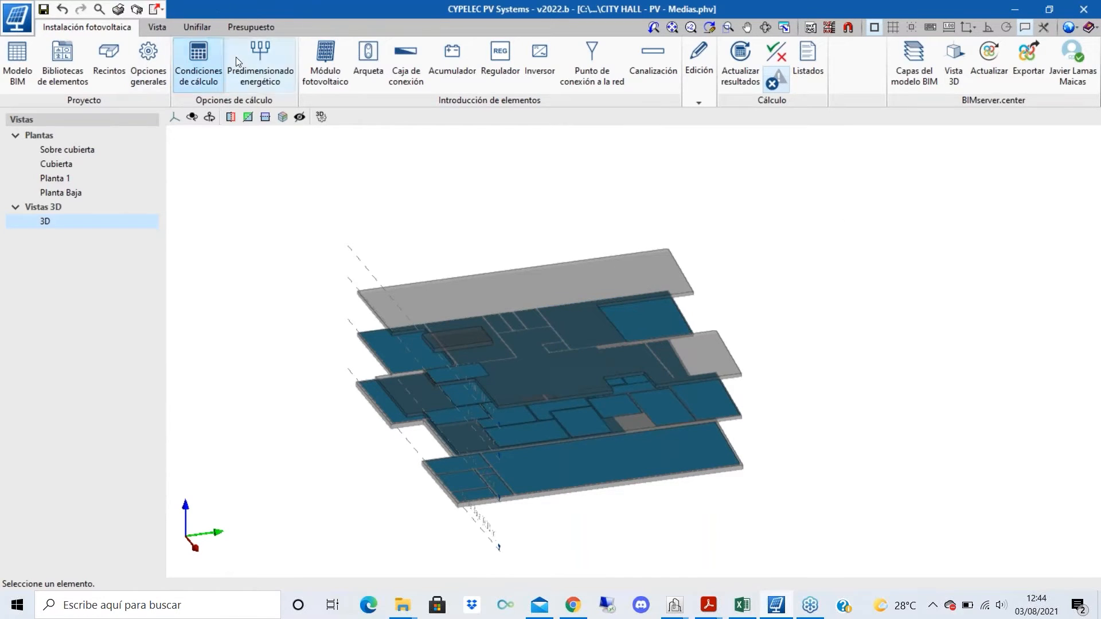
{"action": "left_click", "coordinate": [273, 66]}
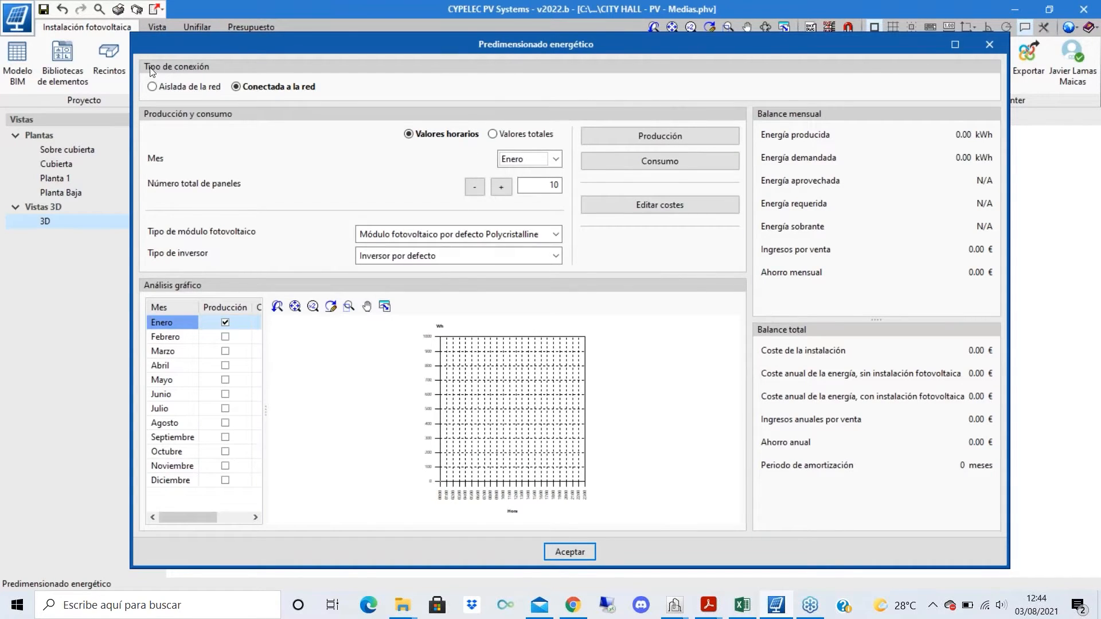
{"action": "left_click", "coordinate": [152, 87]}
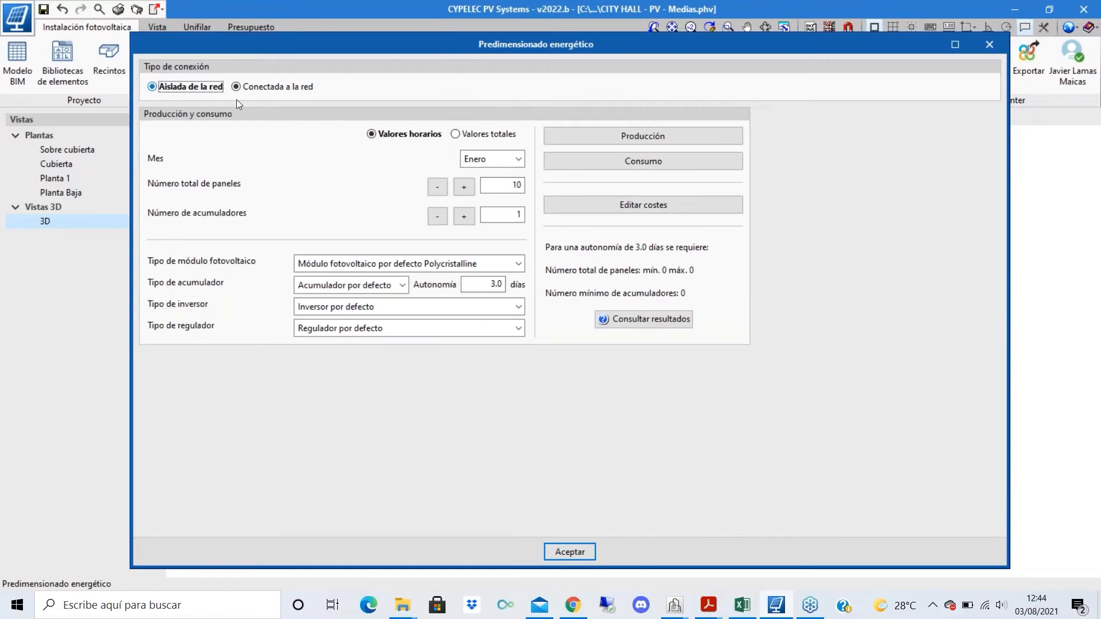
{"action": "left_click", "coordinate": [240, 87]}
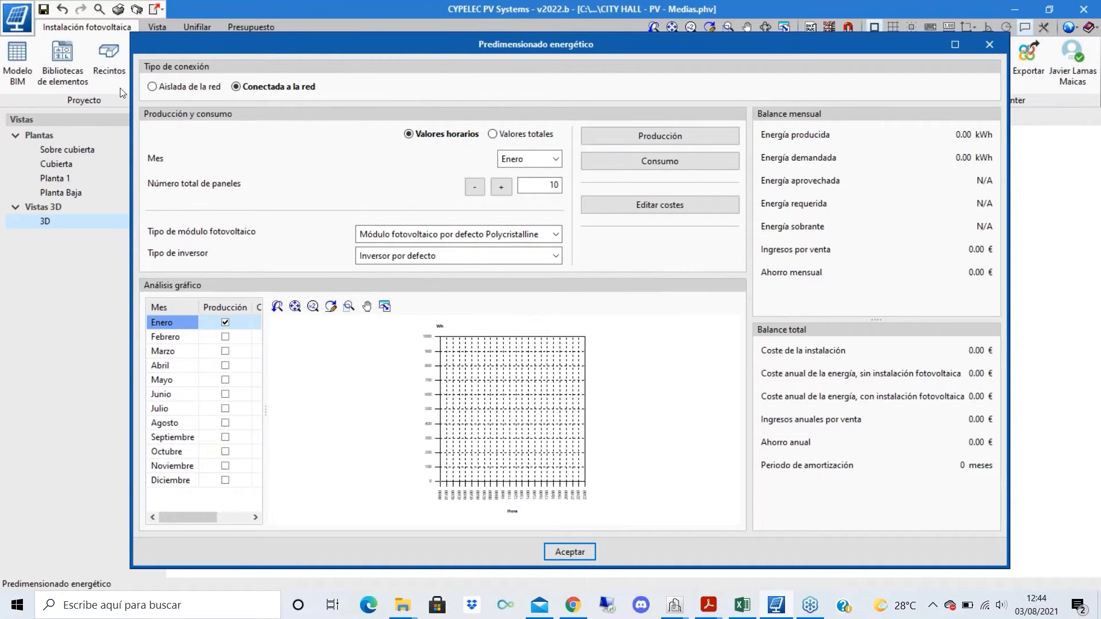
{"action": "left_click", "coordinate": [557, 161]}
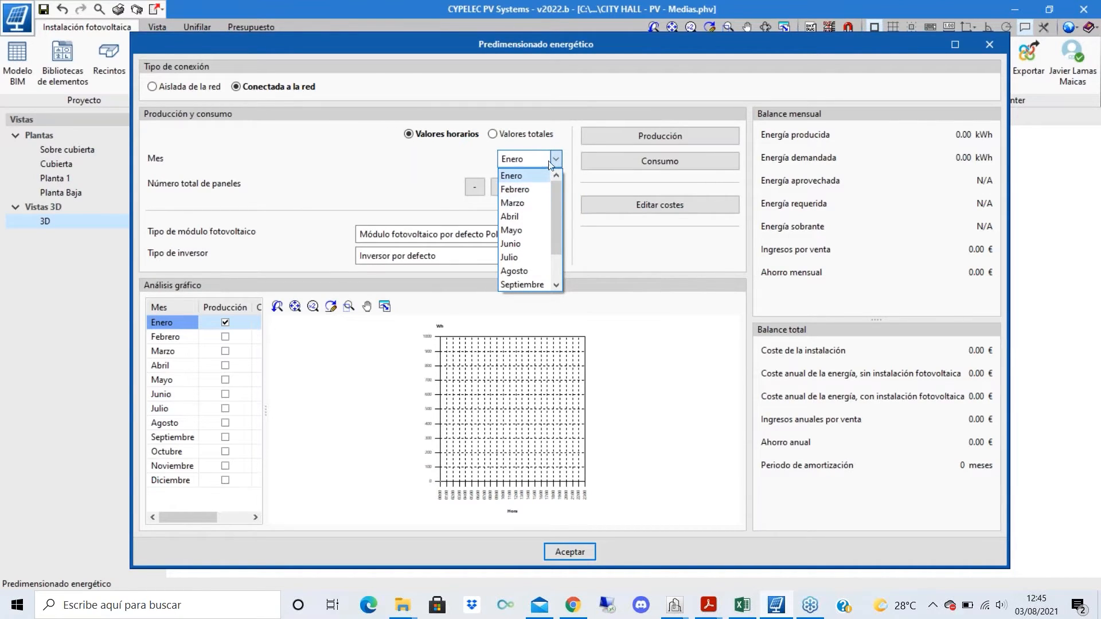
{"action": "left_click", "coordinate": [557, 160]}
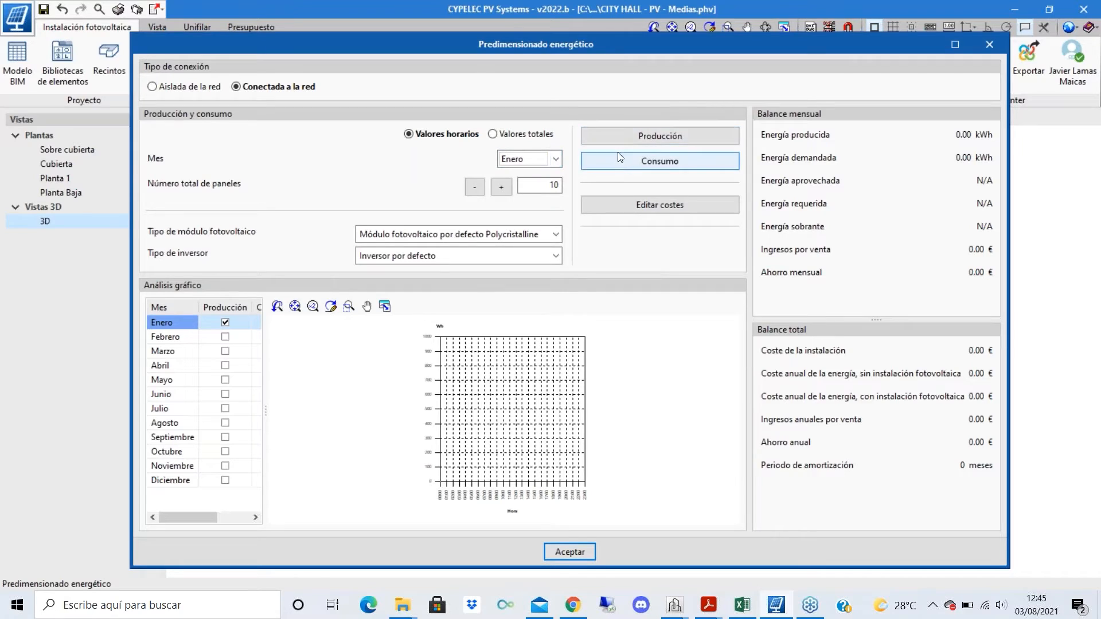
{"action": "left_click", "coordinate": [545, 161]}
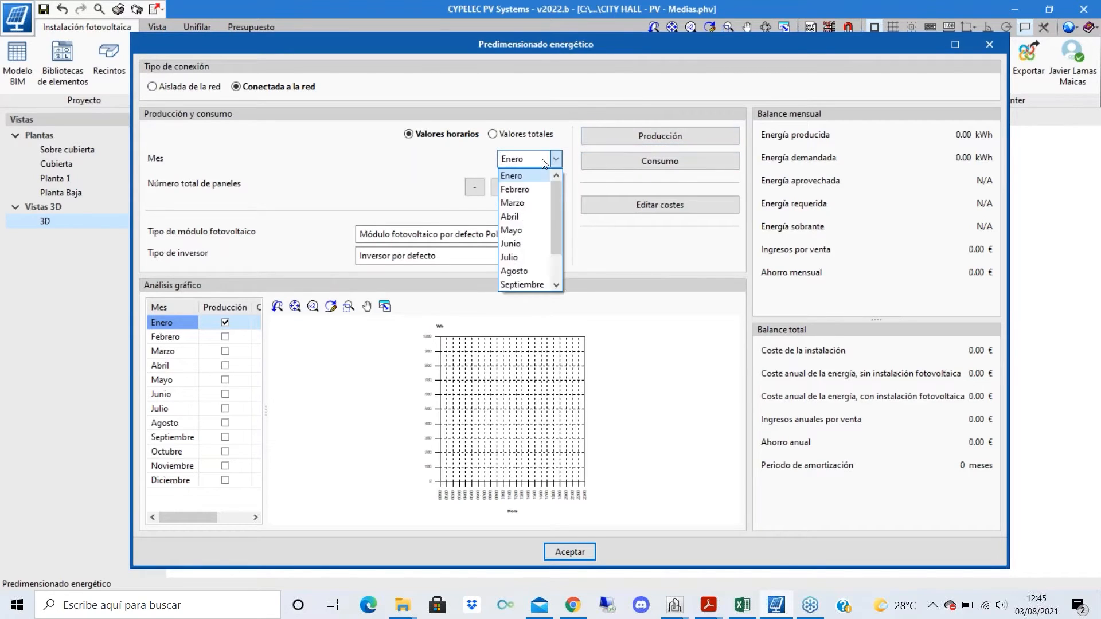
{"action": "left_click", "coordinate": [544, 163]}
{"action": "left_click", "coordinate": [543, 164]}
{"action": "left_click", "coordinate": [539, 176]}
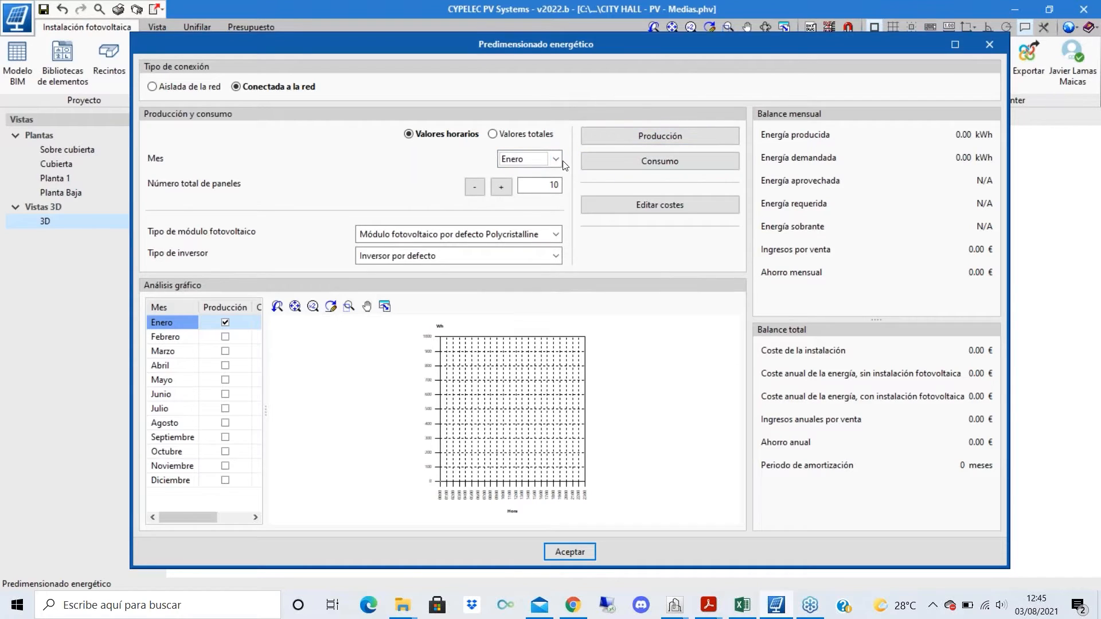
{"action": "left_click", "coordinate": [556, 162]}
{"action": "left_click", "coordinate": [538, 165]}
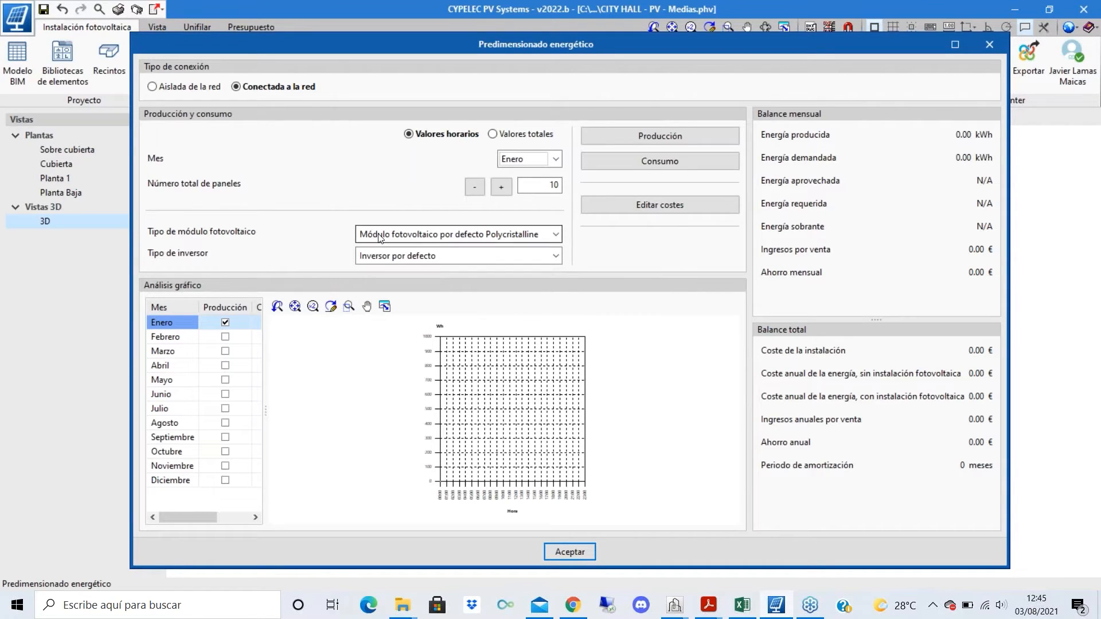
- Set the pre-sizing's photovoltaic module to A-400M GS and inverter to PIKO CI 60, and widen the month table to show all columns
{"action": "left_click", "coordinate": [419, 241]}
{"action": "left_click", "coordinate": [404, 277]}
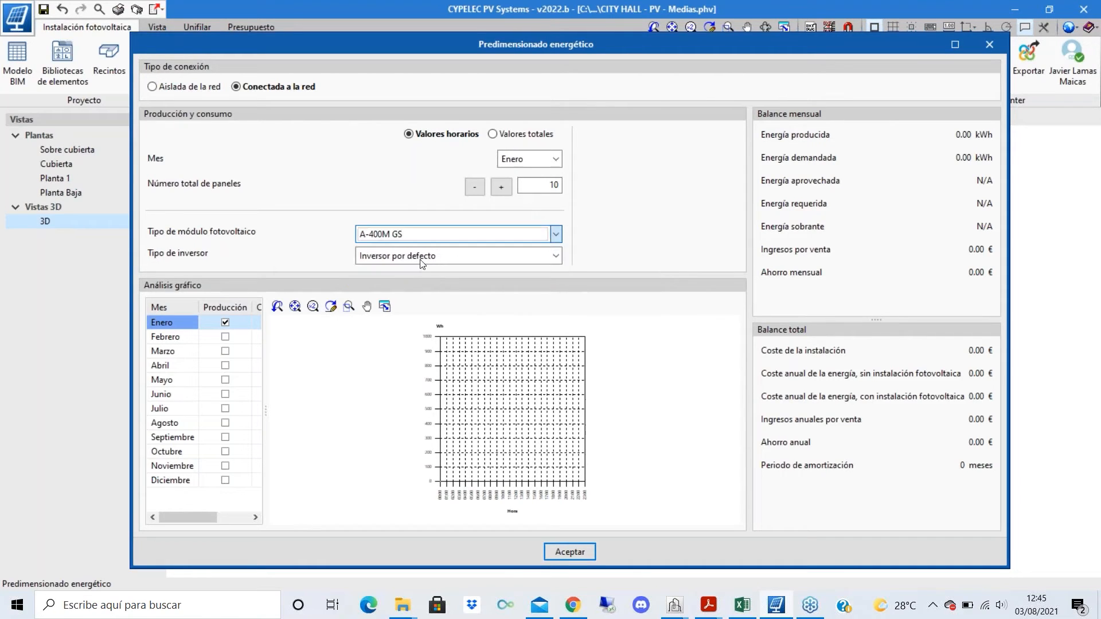
{"action": "left_click", "coordinate": [423, 259]}
{"action": "left_click", "coordinate": [402, 285]}
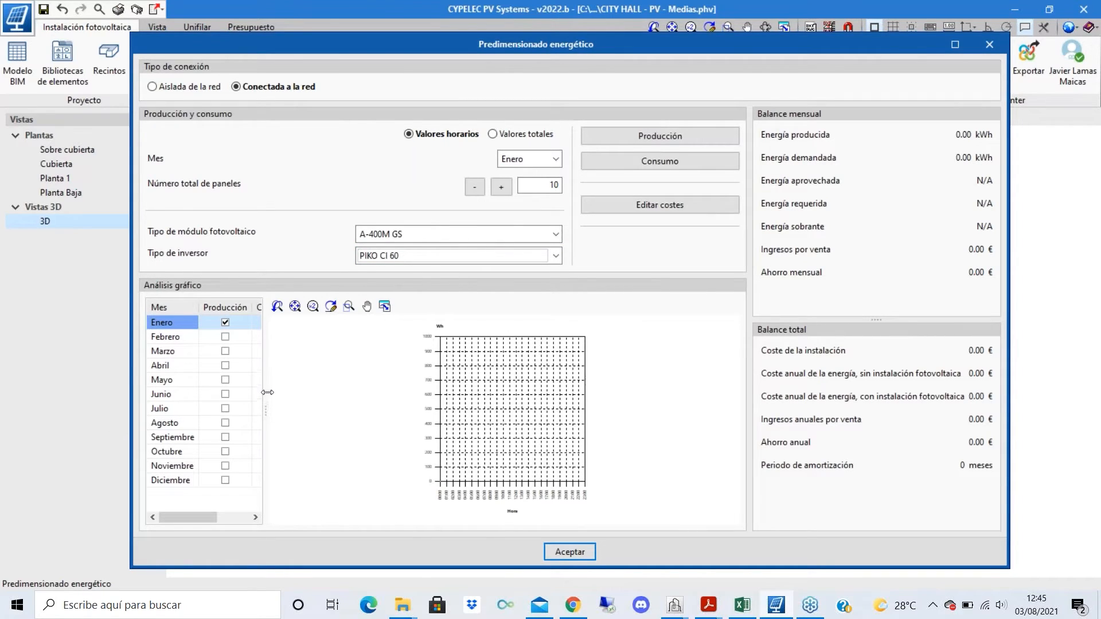
{"action": "left_click_drag", "start_coordinate": [266, 393], "coordinate": [361, 412]}
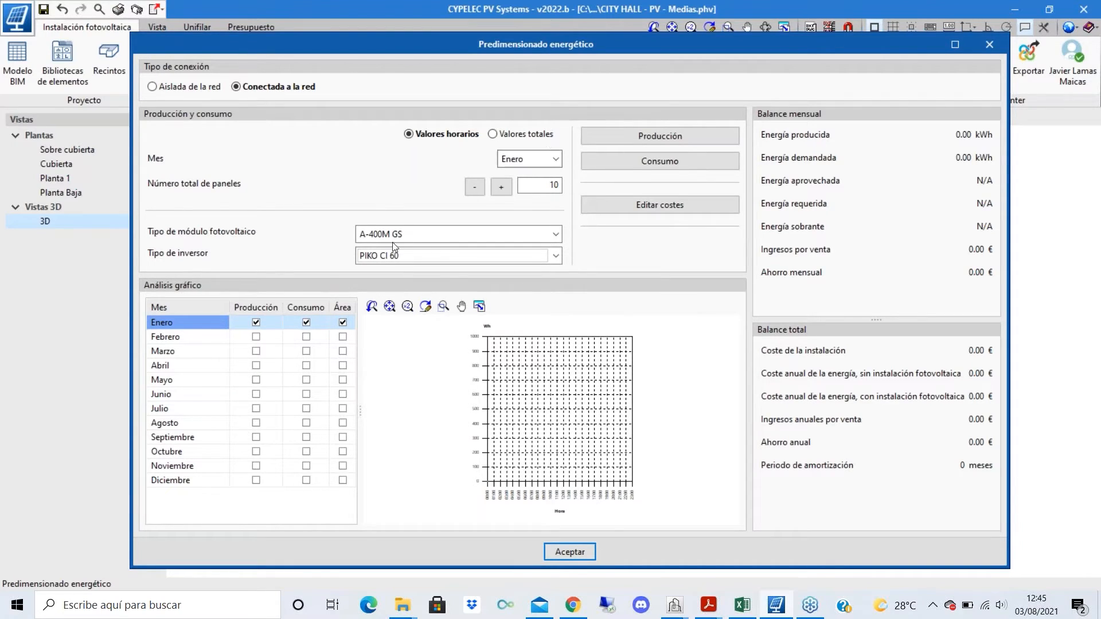
- Open the PVGIS website from January's production data and locate Valencia on its map
{"action": "left_click", "coordinate": [658, 133]}
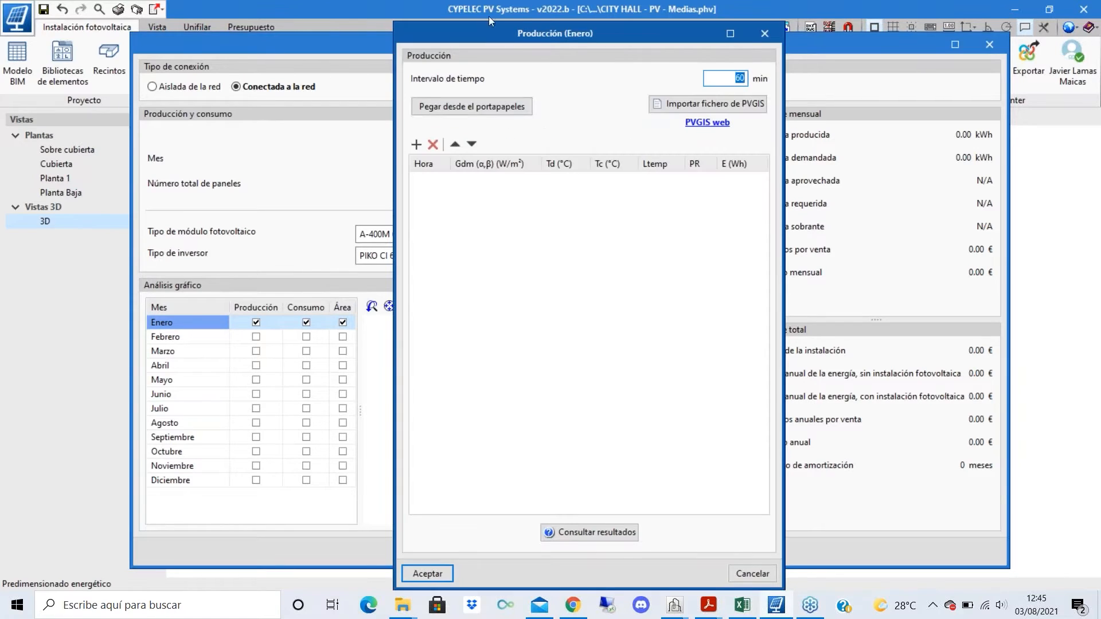
{"action": "left_click_drag", "start_coordinate": [535, 30], "coordinate": [539, 24]}
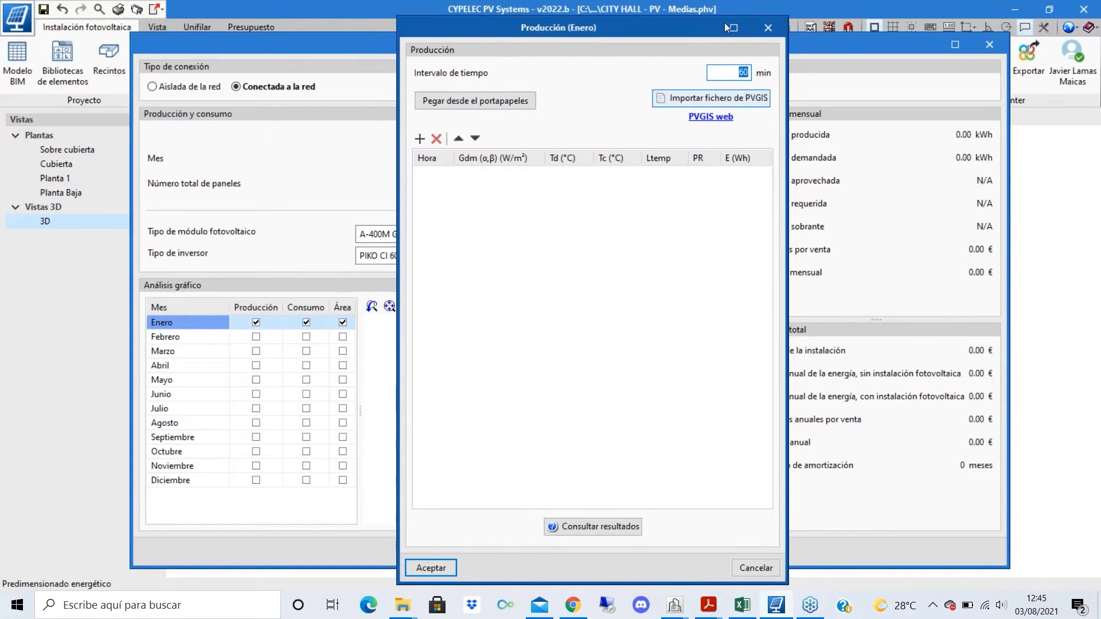
{"action": "left_click_drag", "start_coordinate": [646, 24], "coordinate": [646, 21]}
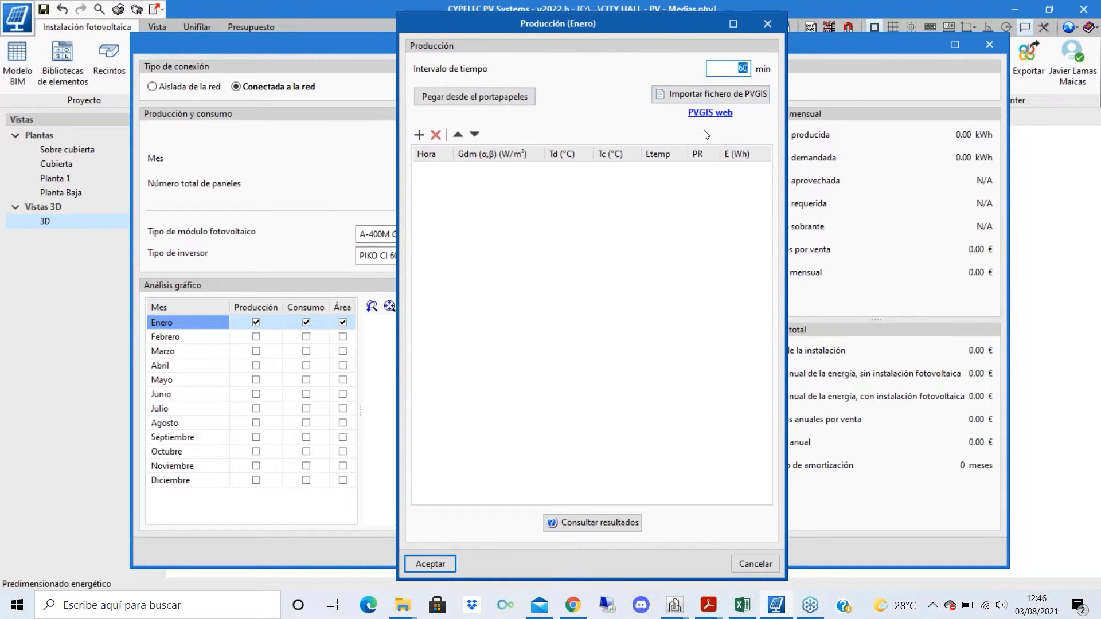
{"action": "left_click", "coordinate": [710, 113]}
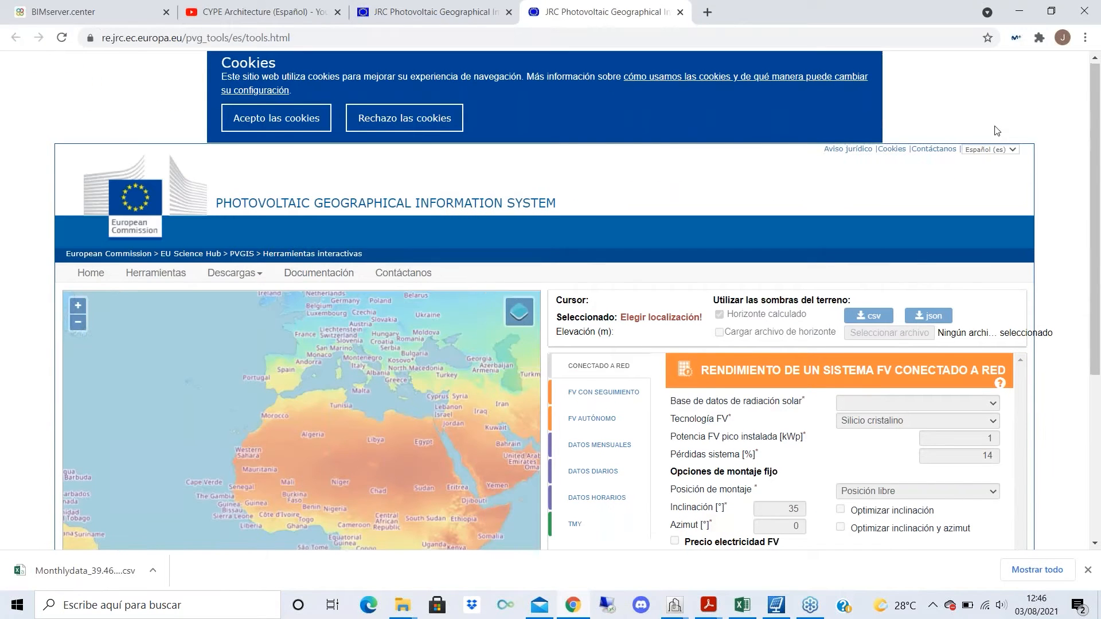
{"action": "scroll", "coordinate": [281, 376], "scroll_direction": "down", "scroll_amount": 5}
{"action": "left_click", "coordinate": [188, 399]}
{"action": "type", "text": "valencia"}
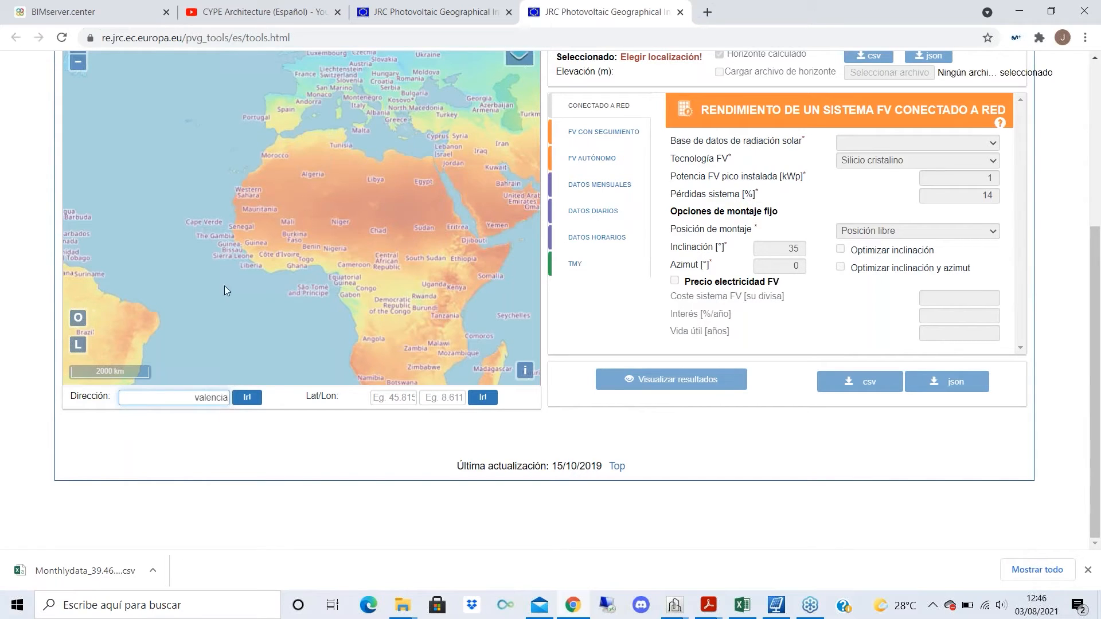
{"action": "left_click", "coordinate": [246, 398]}
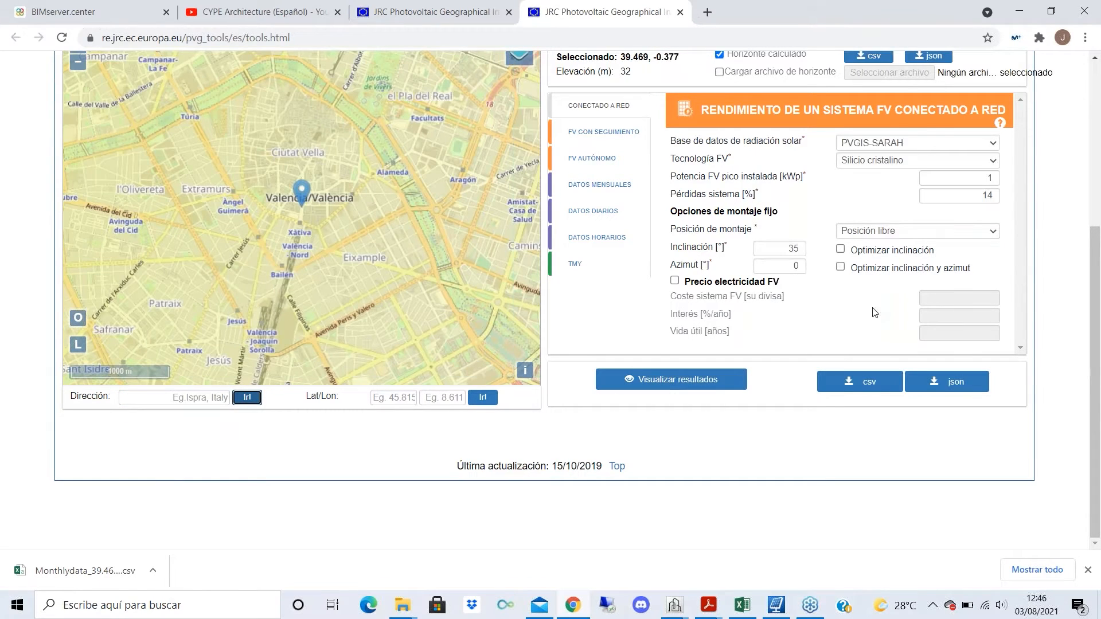
- Download the PVGIS daily data CSV for Enero with fixed-plane irradiance at 29.47° inclination and the daily temperature profile
{"action": "scroll", "coordinate": [916, 148], "scroll_direction": "up", "scroll_amount": 1}
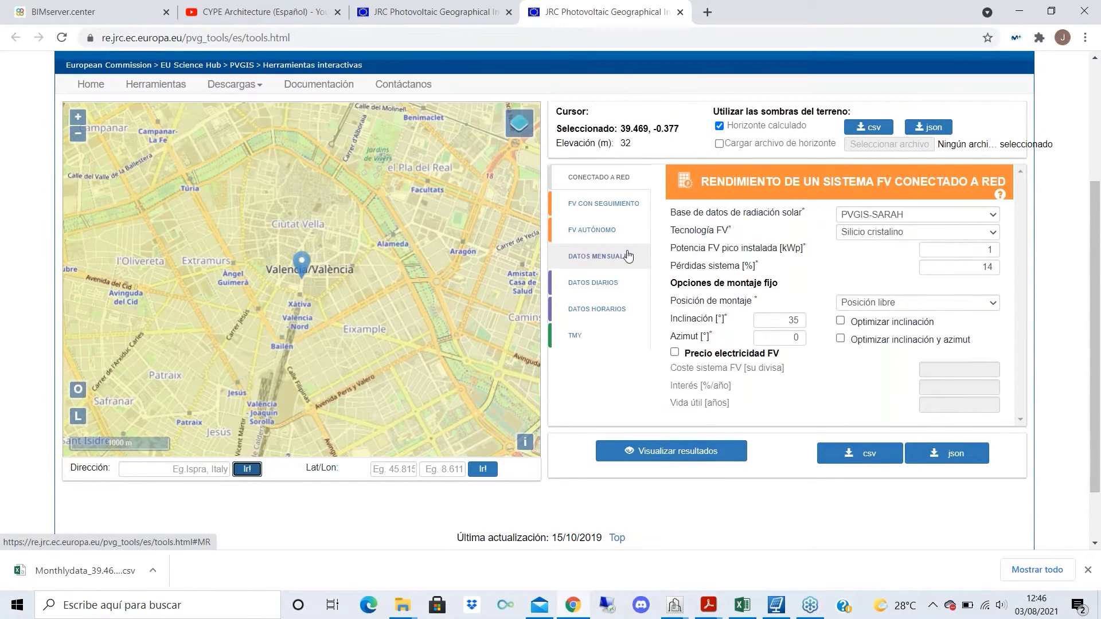
{"action": "left_click", "coordinate": [609, 284]}
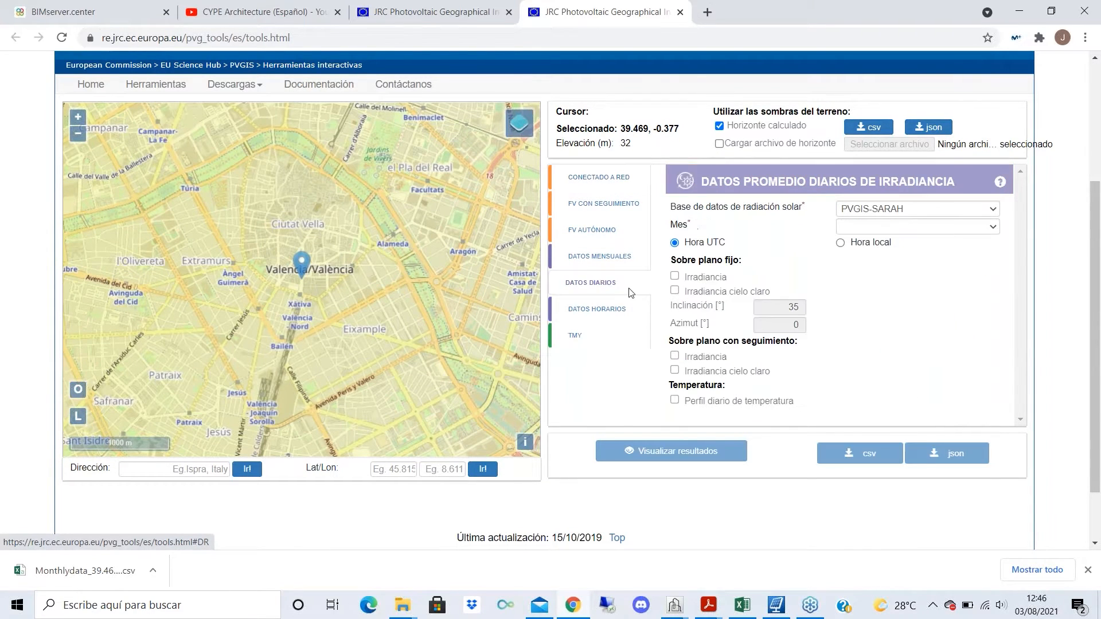
{"action": "left_click", "coordinate": [914, 227]}
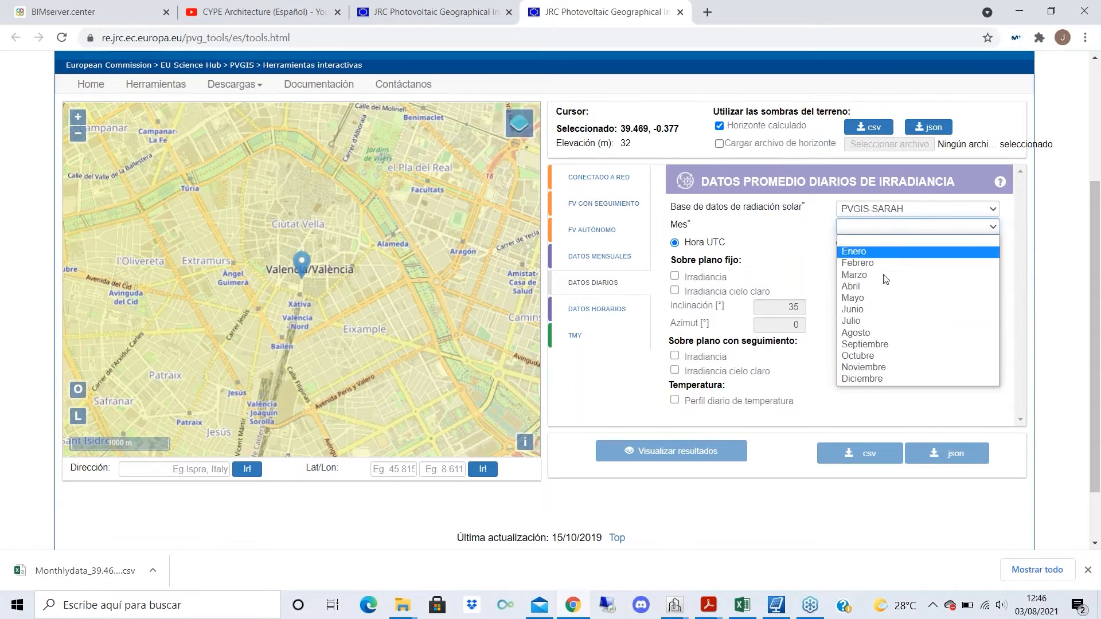
{"action": "left_click", "coordinate": [874, 254]}
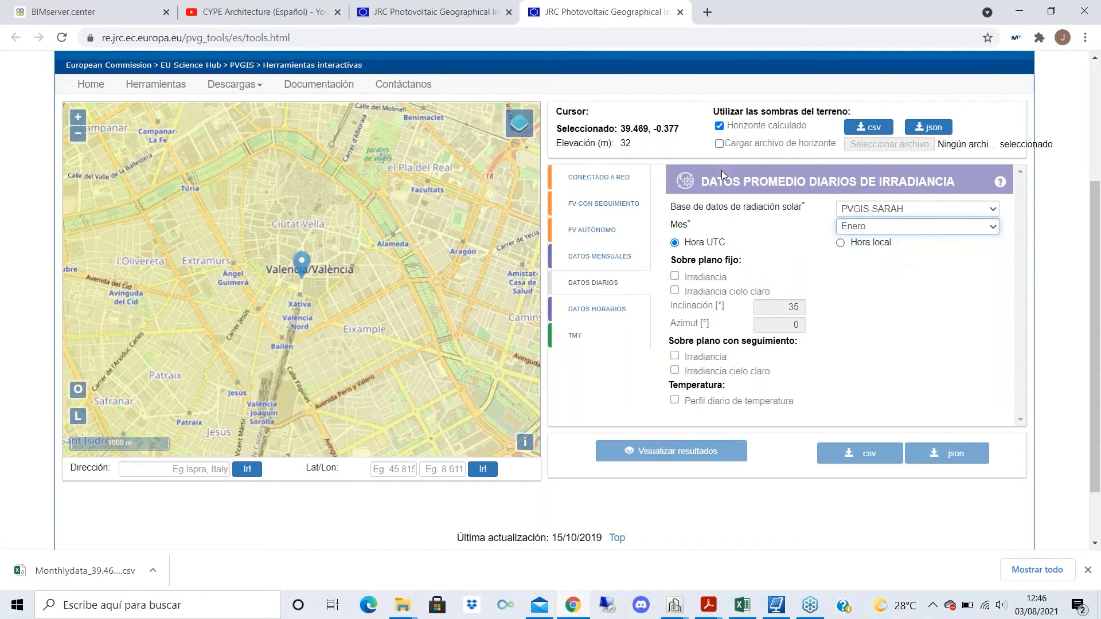
{"action": "left_click", "coordinate": [675, 276]}
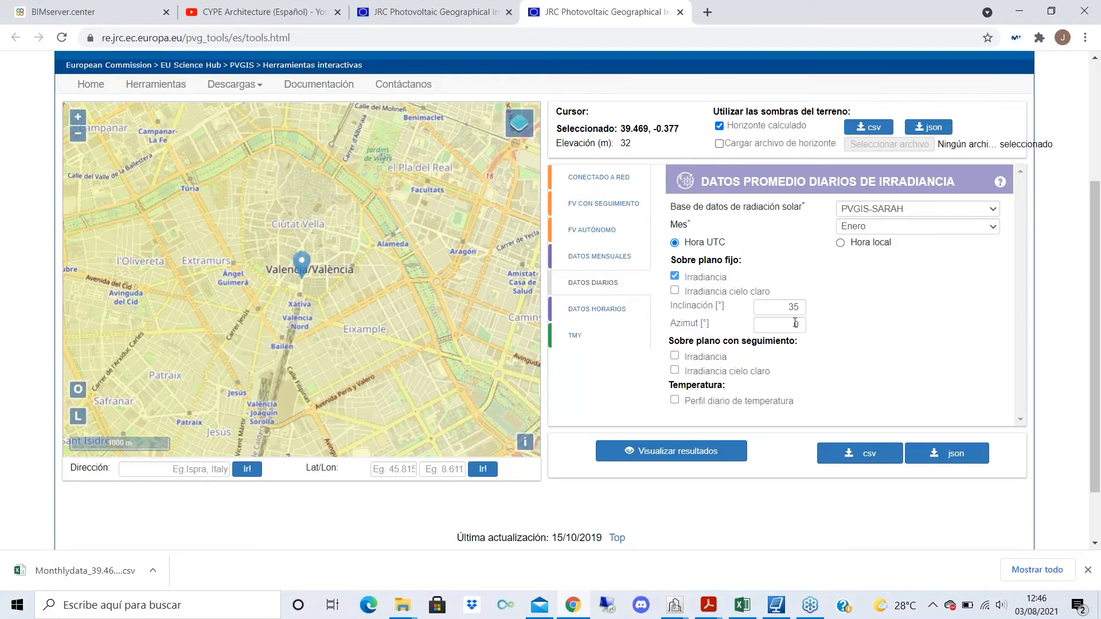
{"action": "double_click", "coordinate": [776, 314]}
{"action": "type", "text": "29.47"}
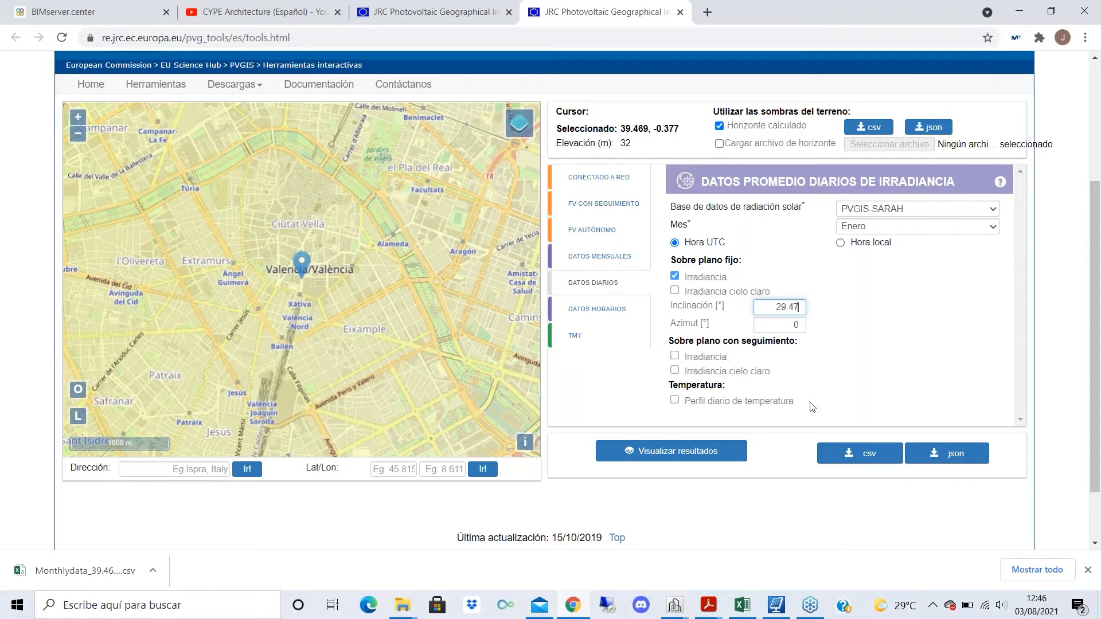
{"action": "left_click", "coordinate": [674, 401]}
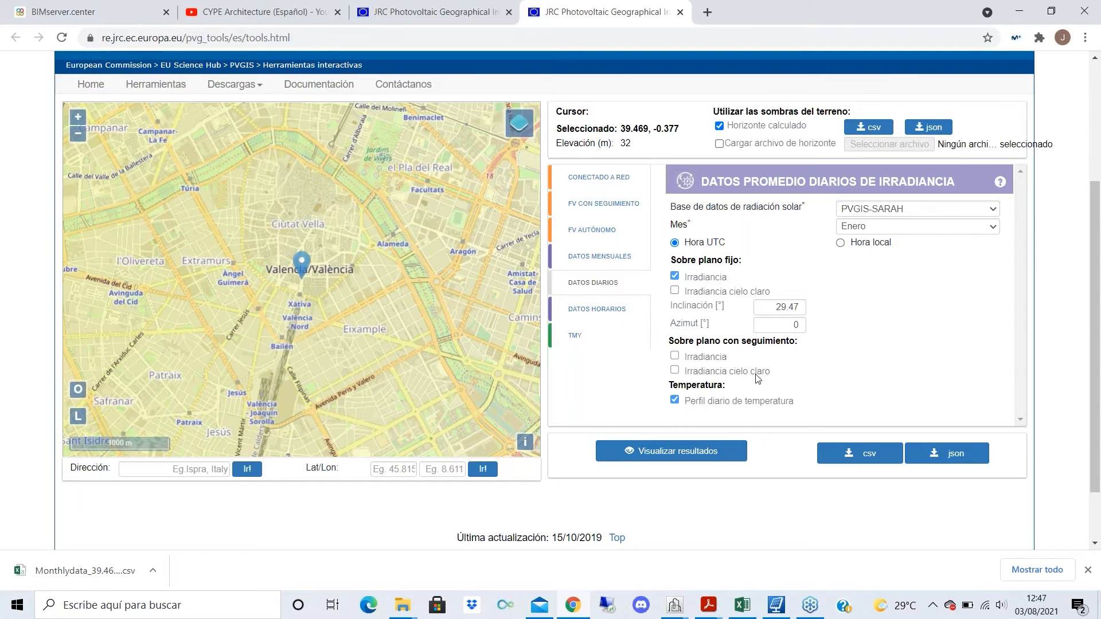
{"action": "left_click", "coordinate": [868, 457]}
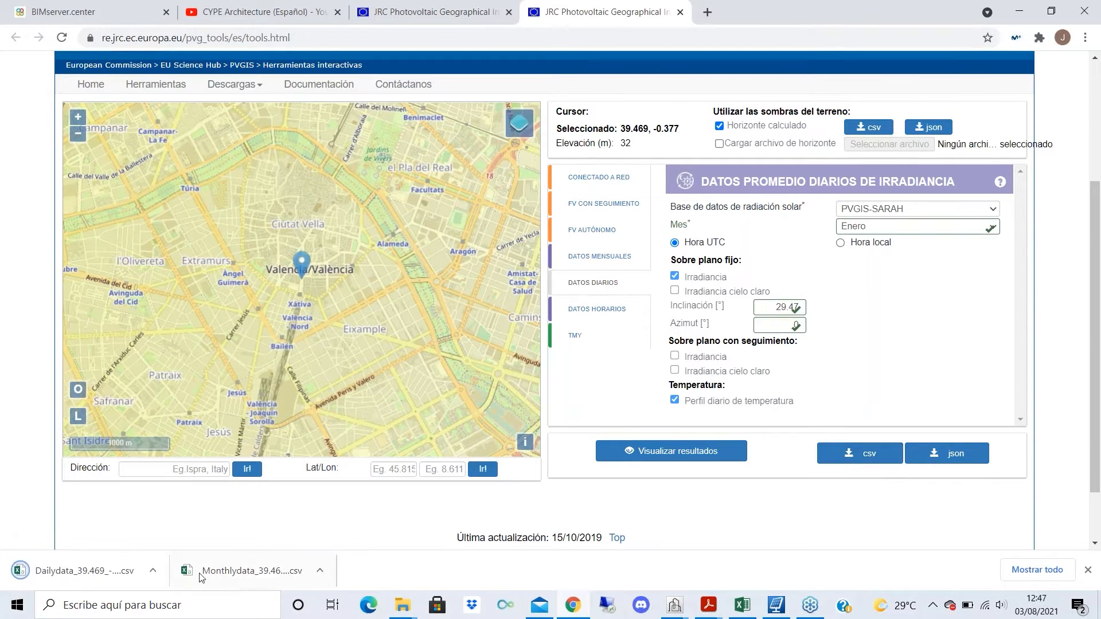
- Show the downloaded Dailydata CSV in its folder, place it on the desktop, and return to CYPELEC PV Systems
{"action": "left_click", "coordinate": [153, 571]}
{"action": "left_click", "coordinate": [191, 523]}
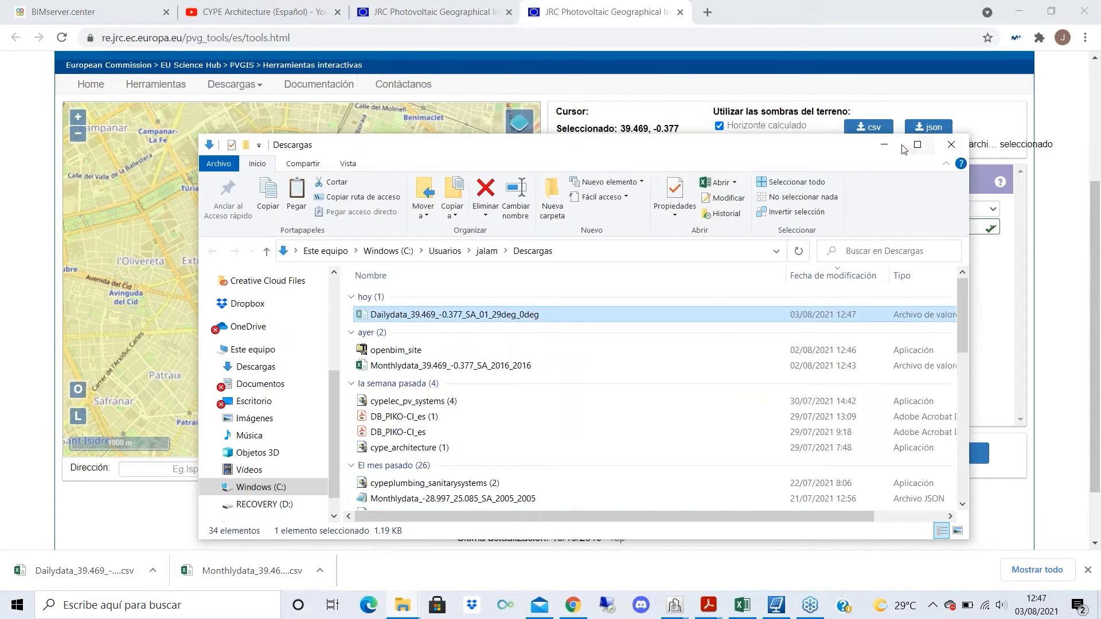
{"action": "left_click", "coordinate": [883, 145]}
{"action": "left_click", "coordinate": [1027, 7]}
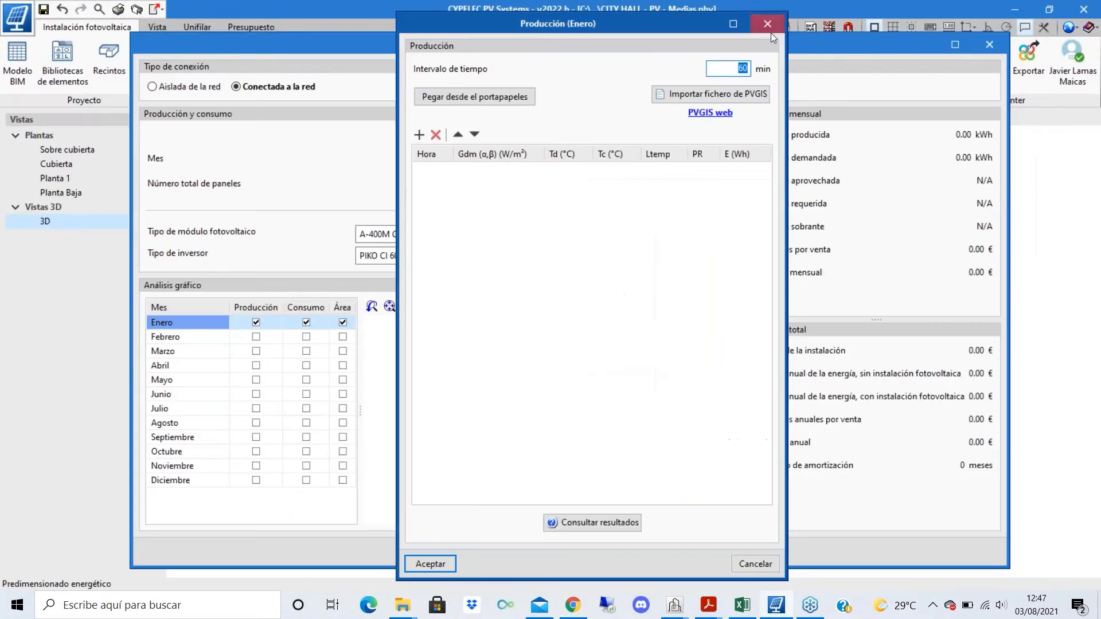
{"action": "left_click", "coordinate": [432, 562]}
{"action": "left_click", "coordinate": [570, 550]}
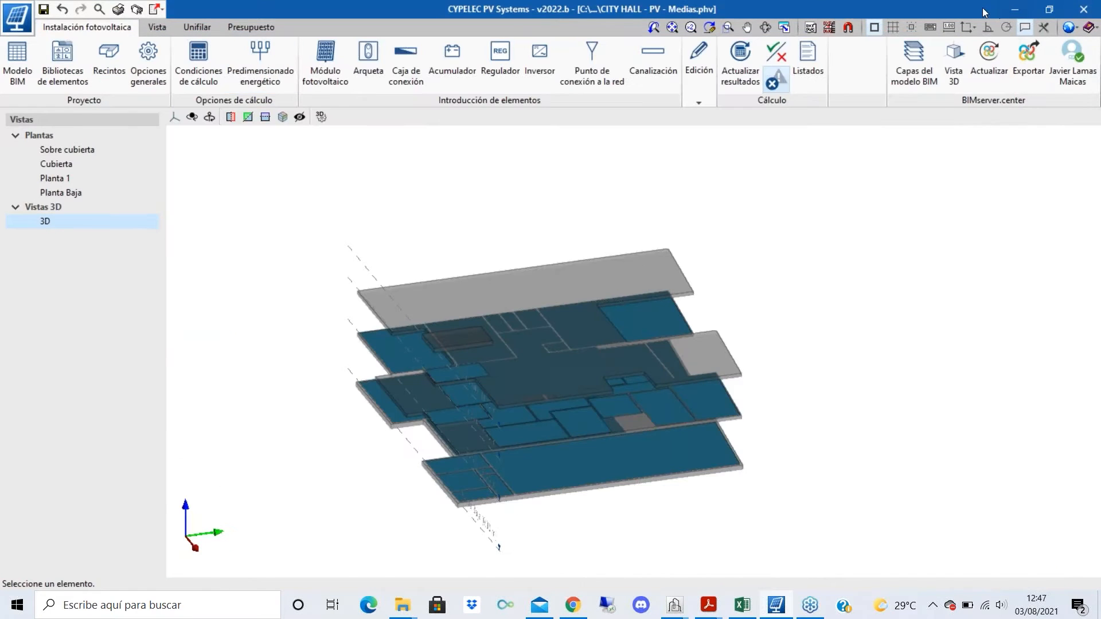
{"action": "left_click", "coordinate": [1014, 9]}
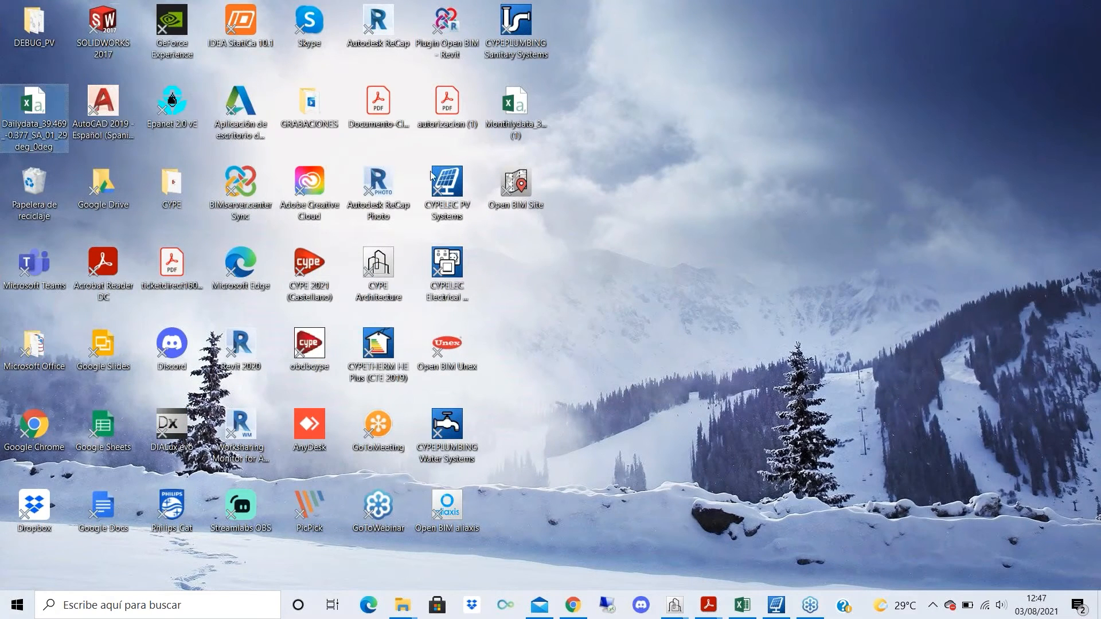
{"action": "left_click", "coordinate": [789, 609]}
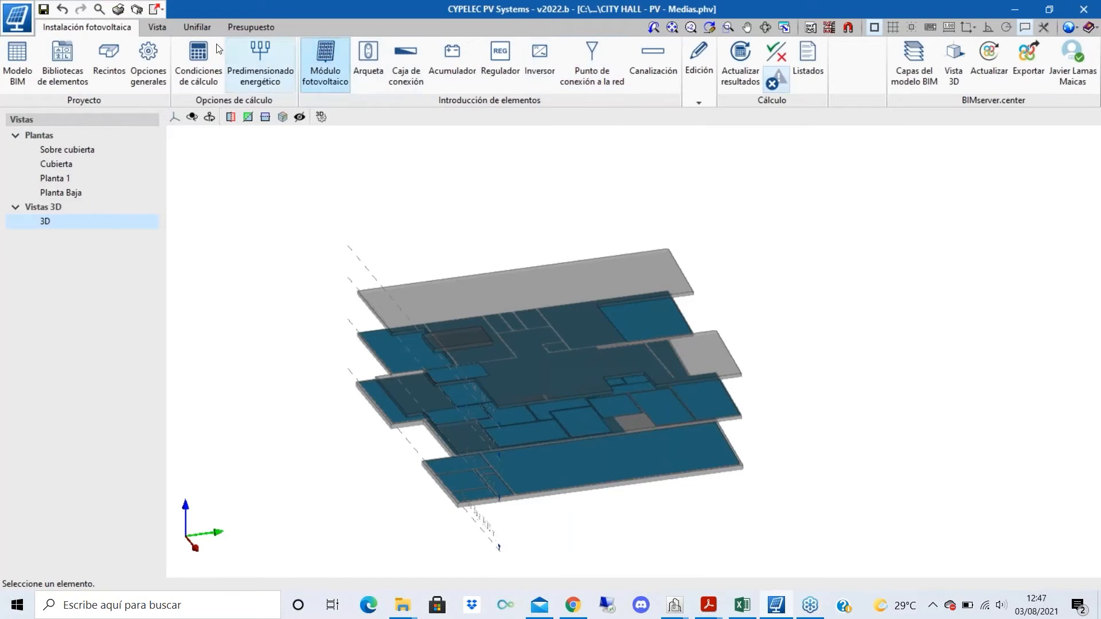
- Import the PVGIS file Dailydata_39.469_-0.377_SA_01_29deg_0deg from the desktop into the Enero production of the energy pre-sizing
{"action": "left_click", "coordinate": [261, 63]}
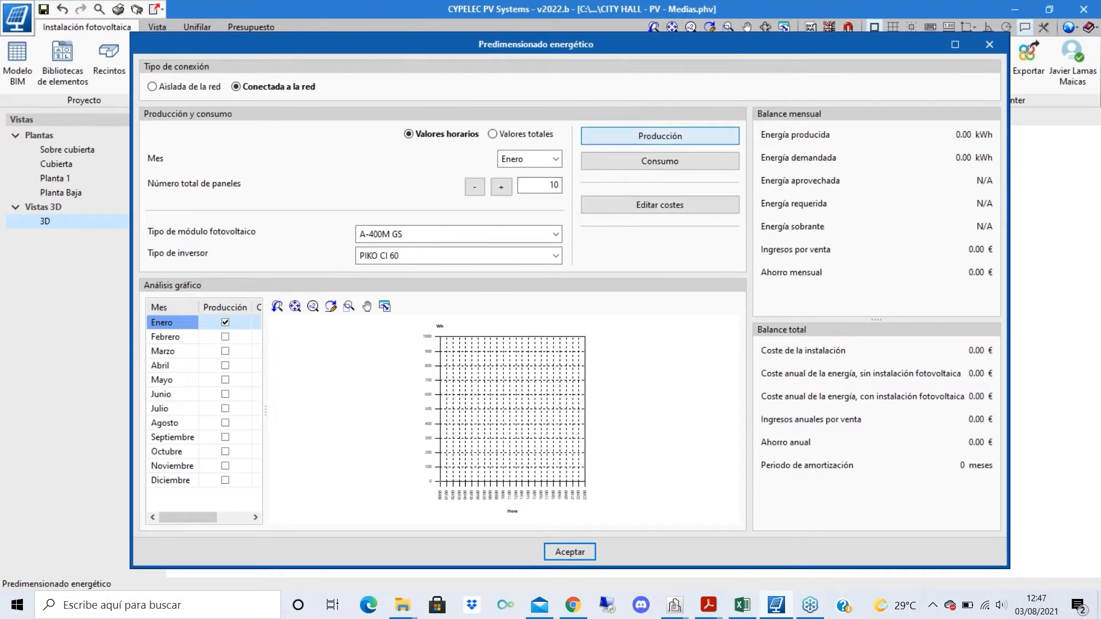
{"action": "left_click", "coordinate": [660, 135]}
{"action": "left_click", "coordinate": [690, 92]}
{"action": "left_click", "coordinate": [728, 291]}
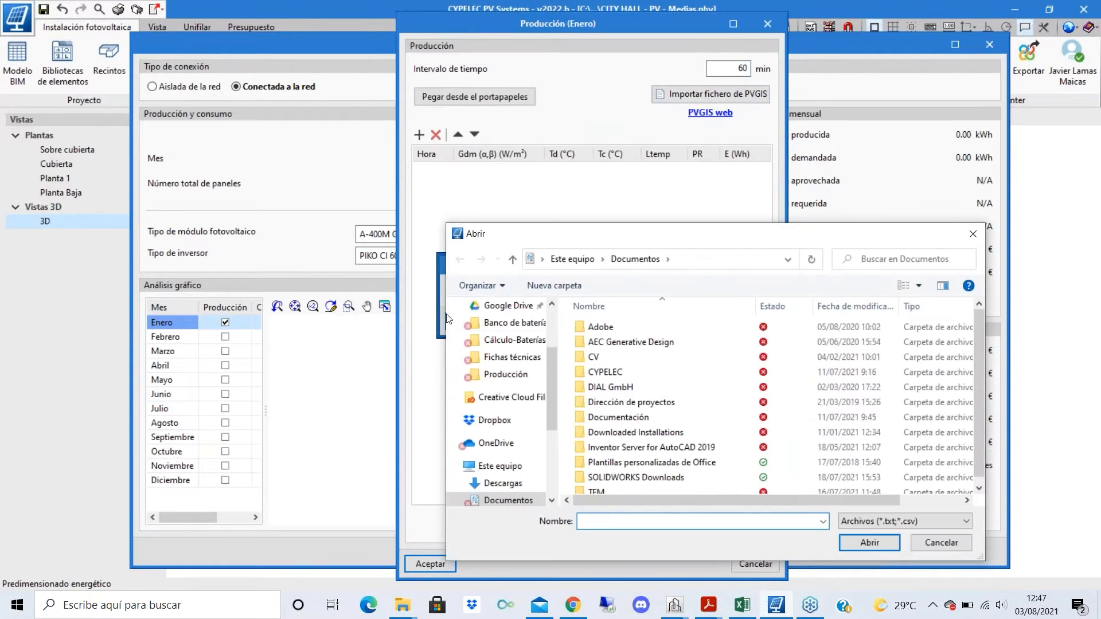
{"action": "scroll", "coordinate": [505, 390], "scroll_direction": "up", "scroll_amount": 3}
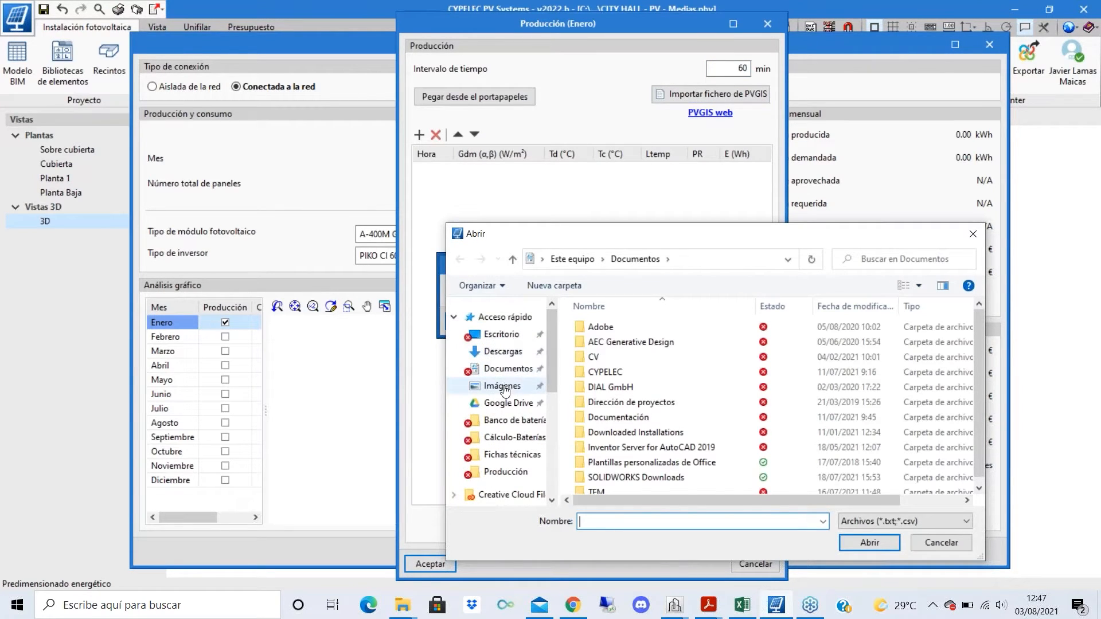
{"action": "left_click", "coordinate": [501, 335]}
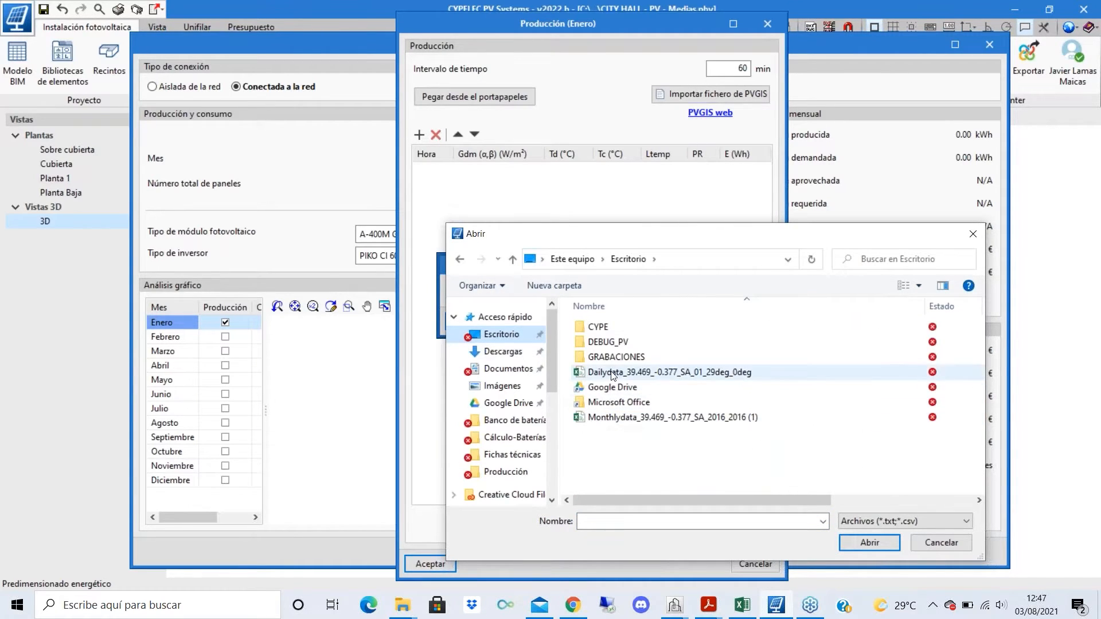
{"action": "left_click", "coordinate": [693, 379]}
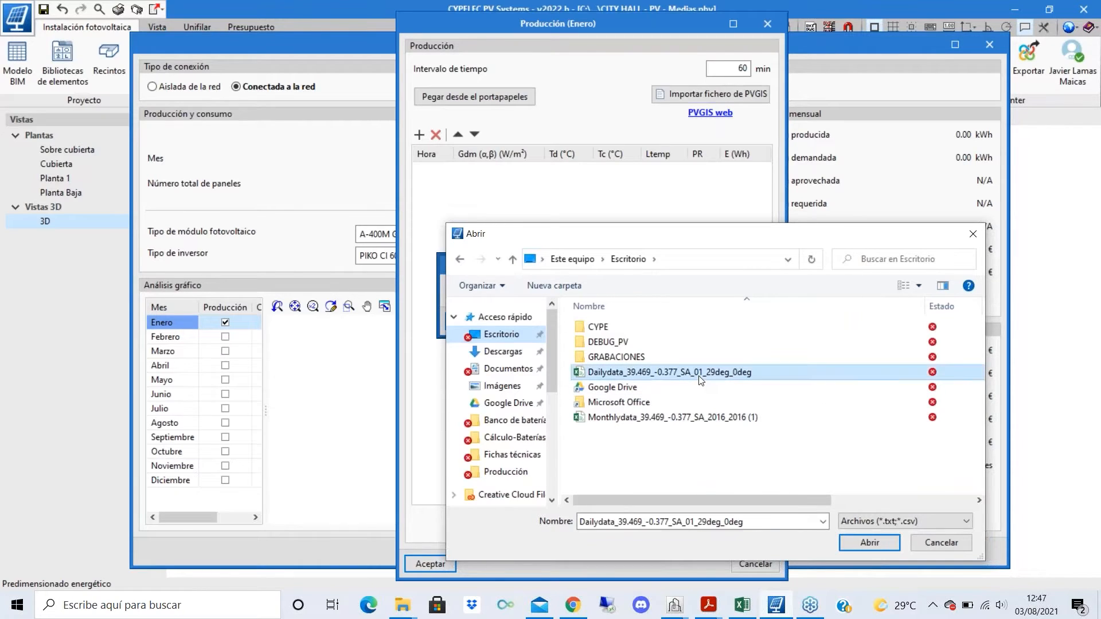
{"action": "left_click", "coordinate": [870, 543]}
{"action": "left_click", "coordinate": [479, 320]}
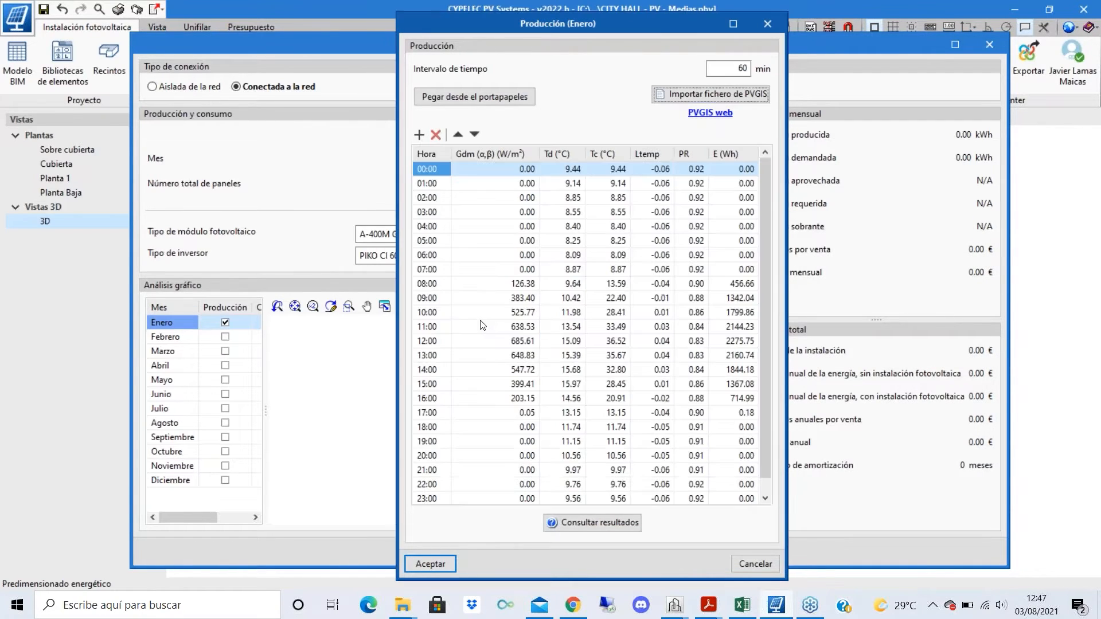
- Review the imported hourly production table for Enero and open its detailed calculation results
{"action": "scroll", "coordinate": [769, 348], "scroll_direction": "down", "scroll_amount": 1}
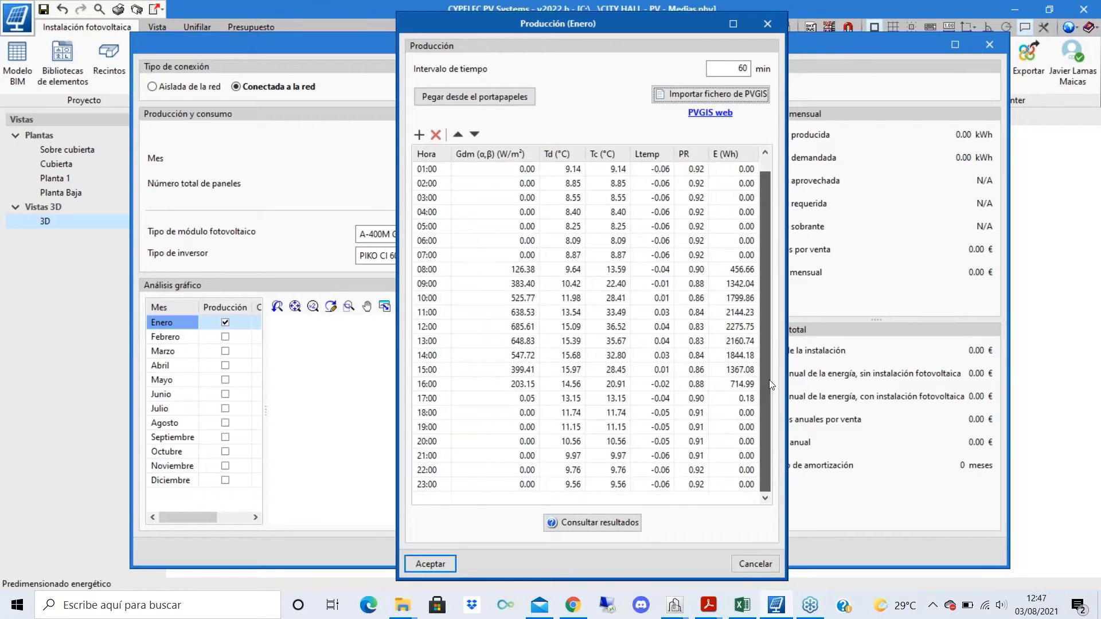
{"action": "scroll", "coordinate": [762, 311], "scroll_direction": "up", "scroll_amount": 1}
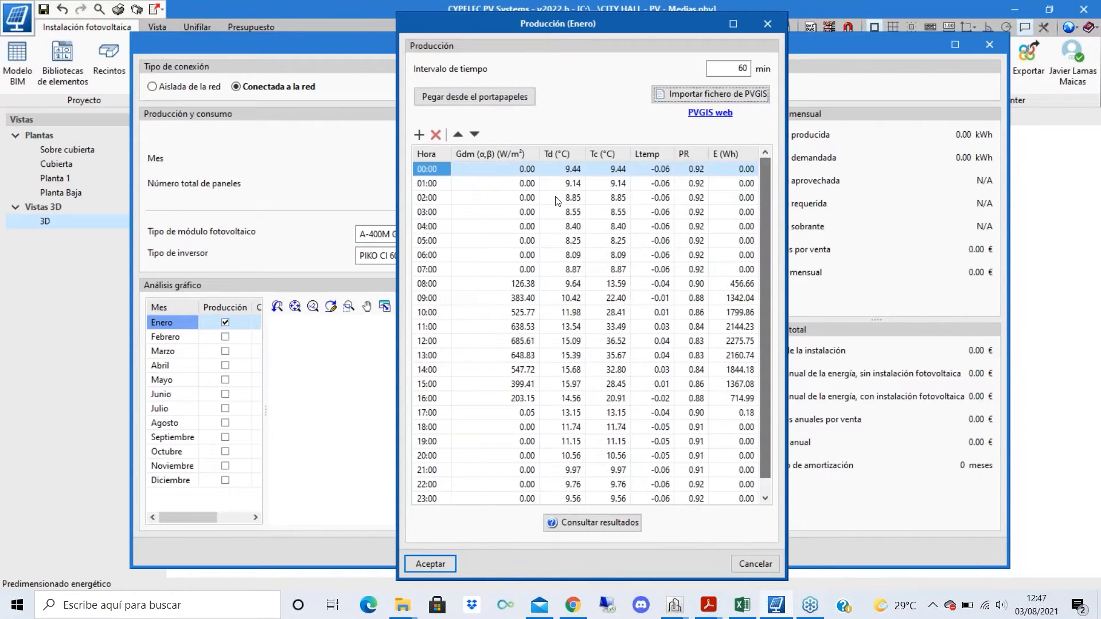
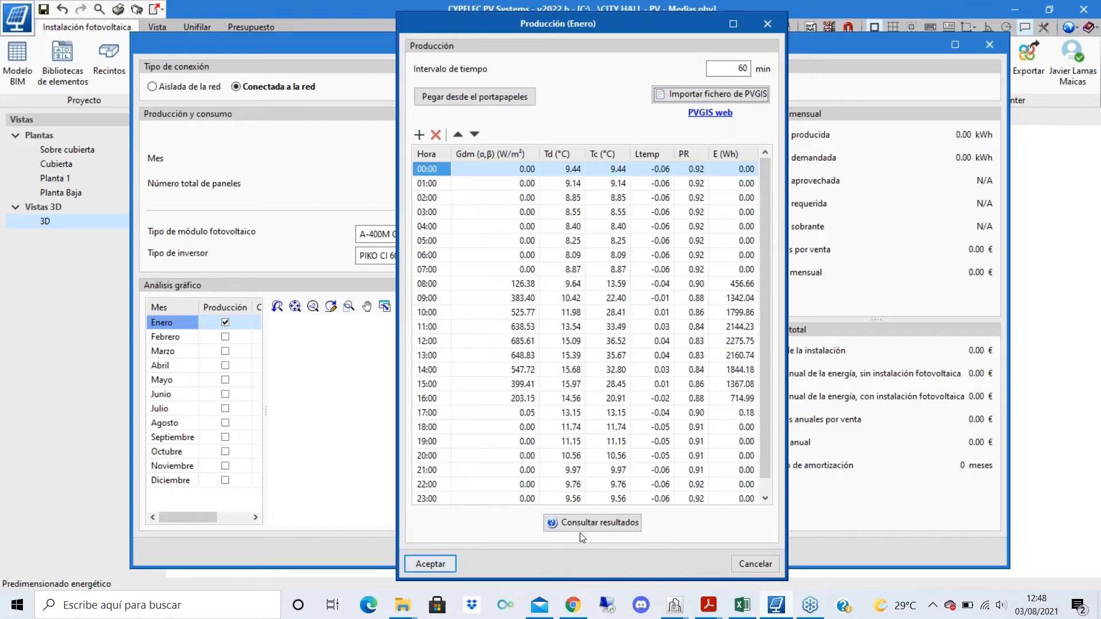
{"action": "left_click", "coordinate": [593, 528]}
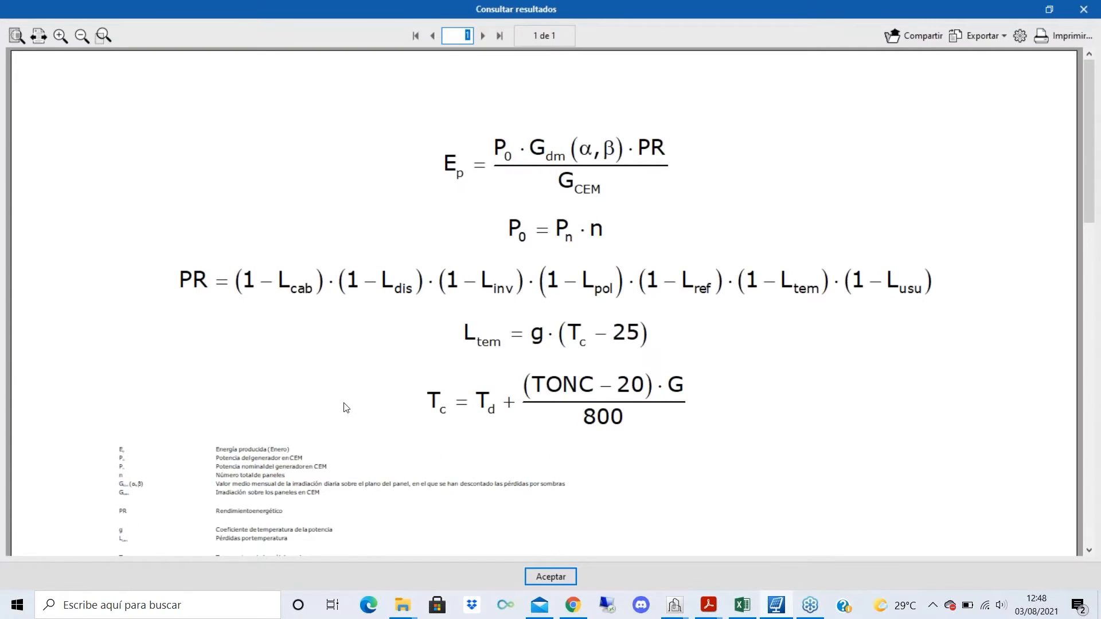
- Read the rest of the energy production formulas, close the results and accept the Enero production
{"action": "scroll", "coordinate": [345, 407], "scroll_direction": "down", "scroll_amount": 3}
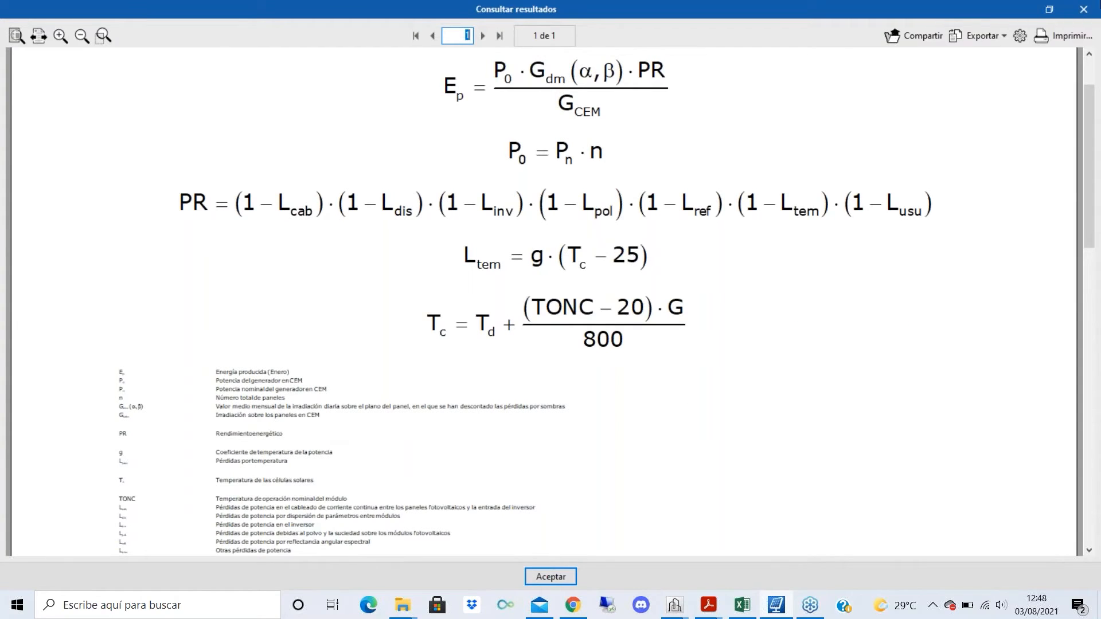
{"action": "left_click", "coordinate": [1084, 9]}
{"action": "left_click", "coordinate": [427, 563]}
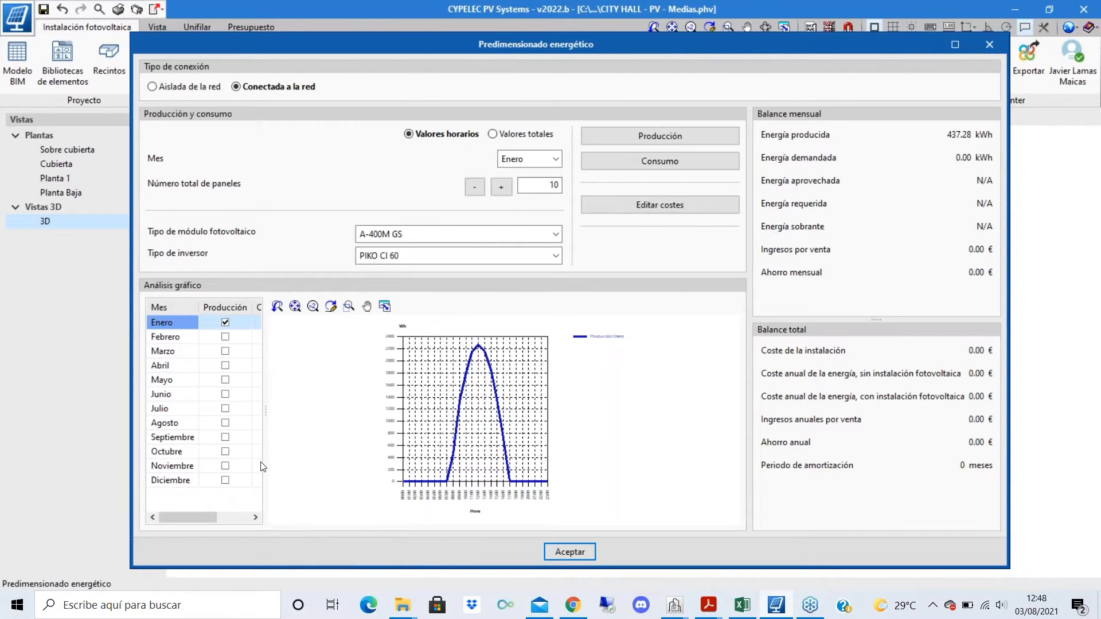
- Examine the Enero production curve with all columns of the month table shown, and open the Enero consumption data
{"action": "left_click_drag", "start_coordinate": [265, 461], "coordinate": [303, 474]}
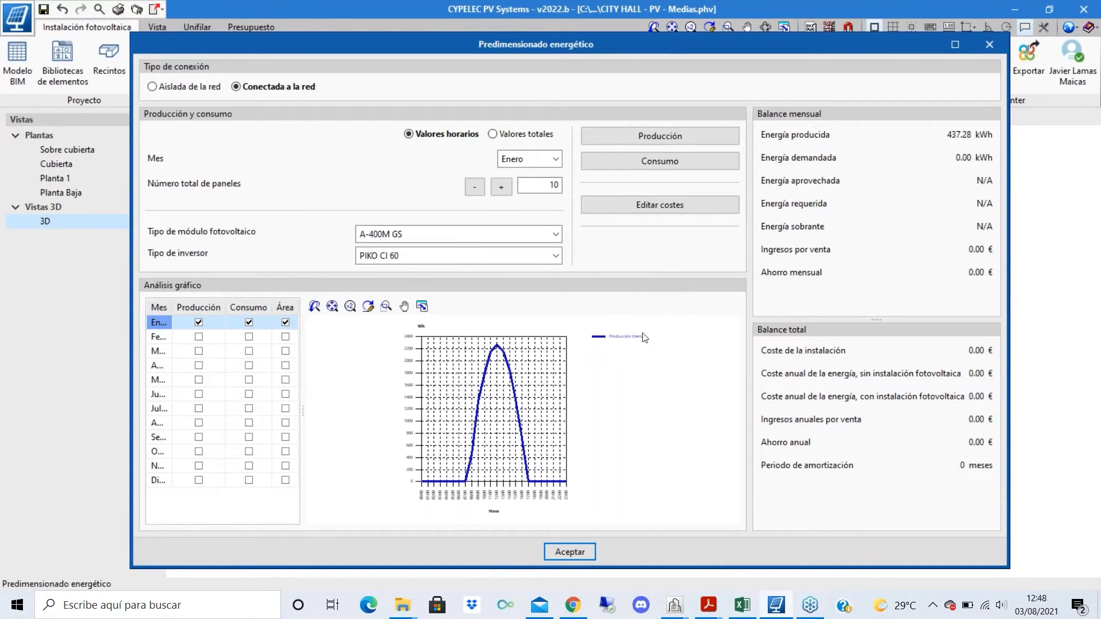
{"action": "scroll", "coordinate": [634, 344], "scroll_direction": "up", "scroll_amount": 2}
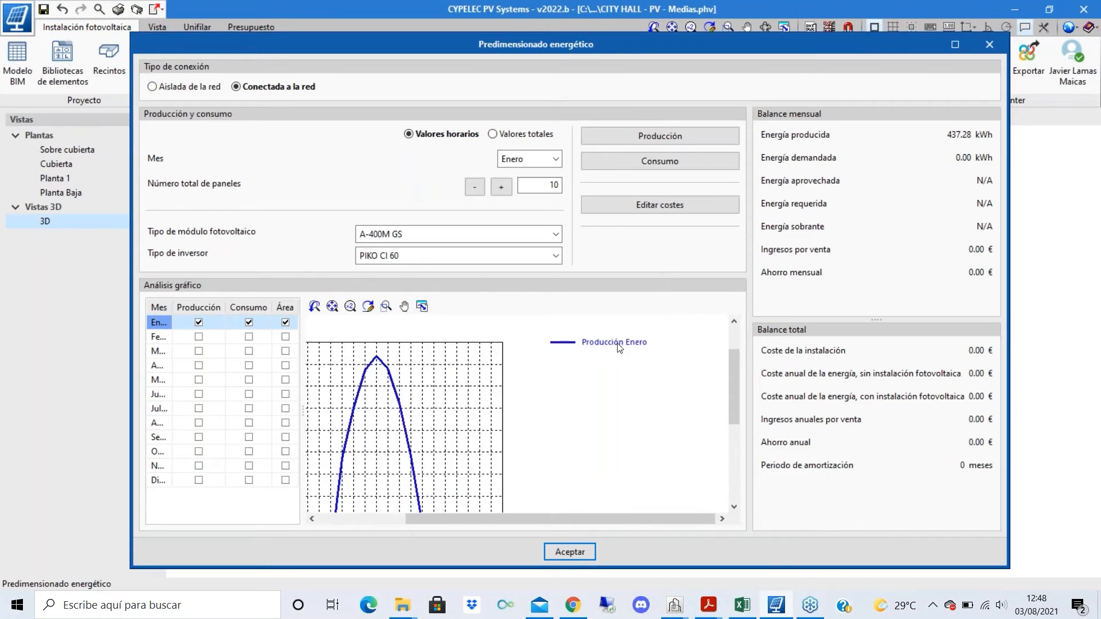
{"action": "scroll", "coordinate": [636, 377], "scroll_direction": "down", "scroll_amount": 1}
{"action": "scroll", "coordinate": [636, 381], "scroll_direction": "down", "scroll_amount": 3}
{"action": "scroll", "coordinate": [481, 497], "scroll_direction": "up", "scroll_amount": 2}
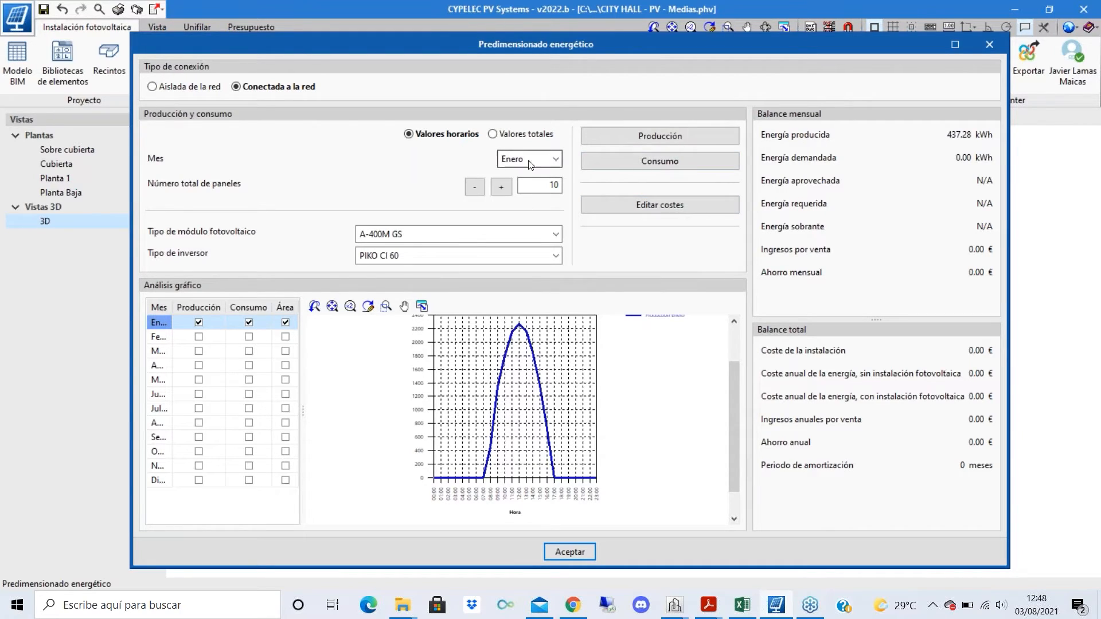
{"action": "left_click", "coordinate": [637, 159]}
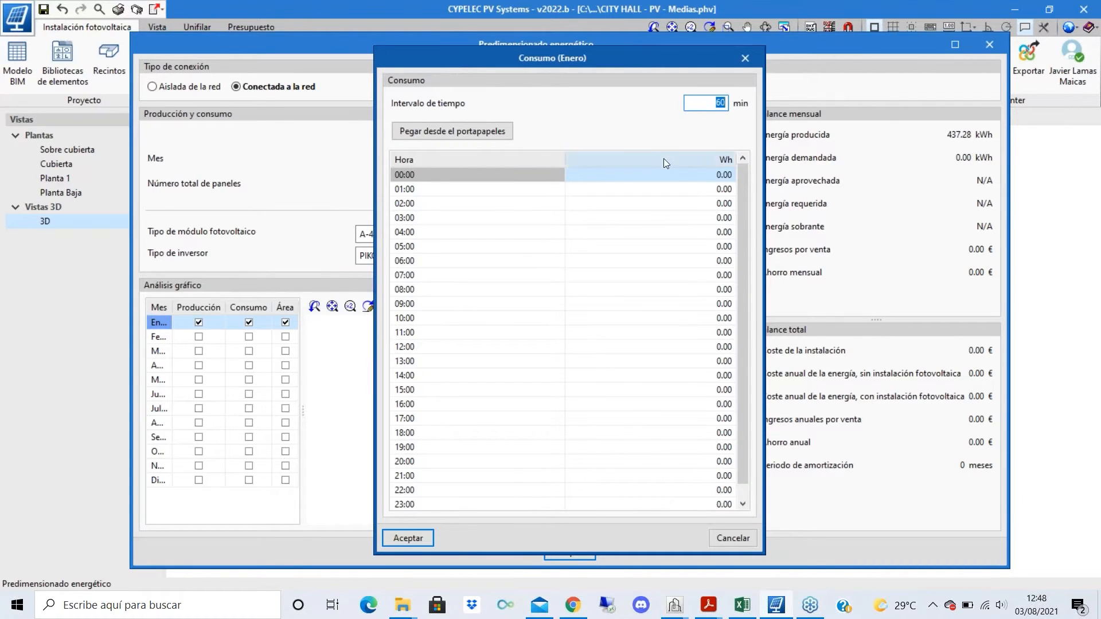
- Try a manual consumption of 2500 Wh at 00:00 and reset it to 0
{"action": "left_click", "coordinate": [685, 177]}
{"action": "type", "text": "25"}
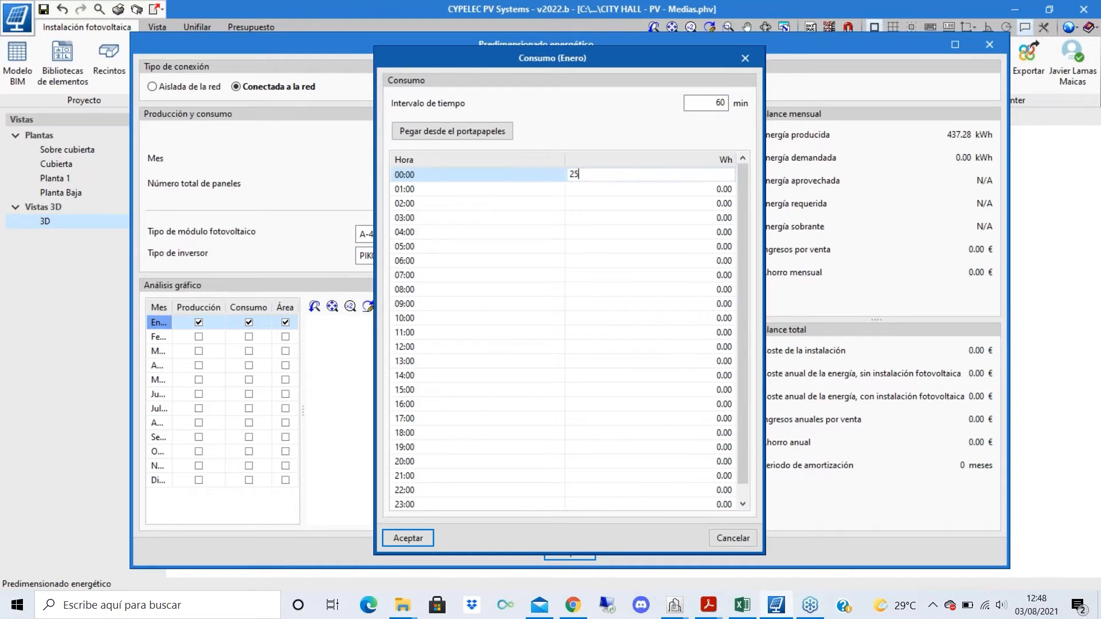
{"action": "key", "text": "Return"}
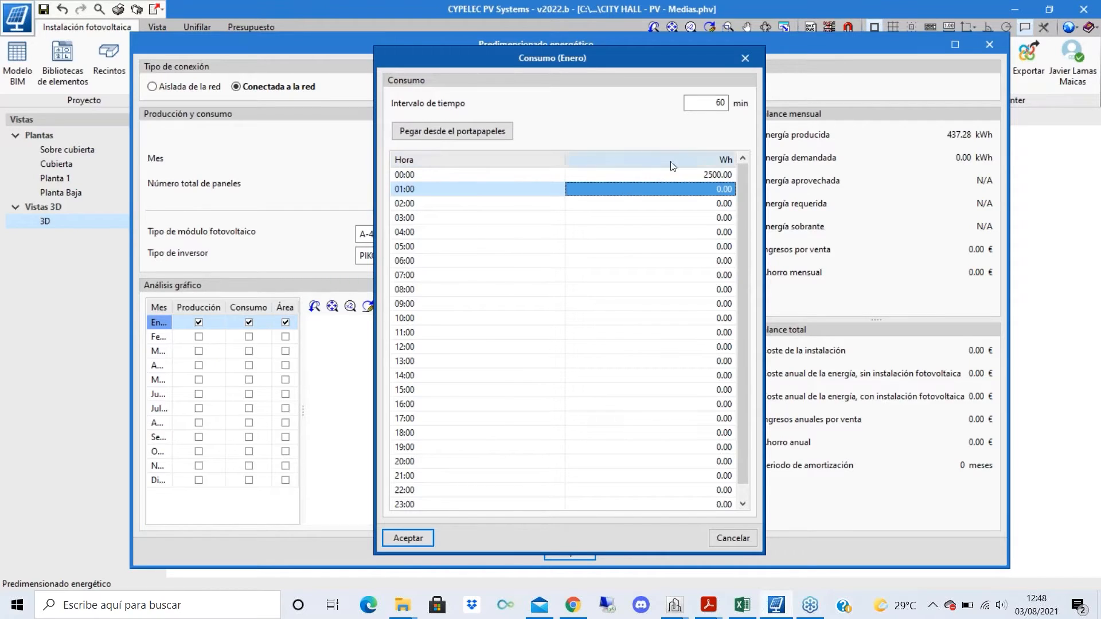
{"action": "left_click", "coordinate": [701, 179]}
{"action": "type", "text": "0"}
{"action": "key", "text": "Return"}
- Switch to Excel, copy the Enero hourly Wh values B2:B25 from Consumos_CITY-HALL, and return to CYPELEC PV Systems
{"action": "left_click", "coordinate": [742, 605]}
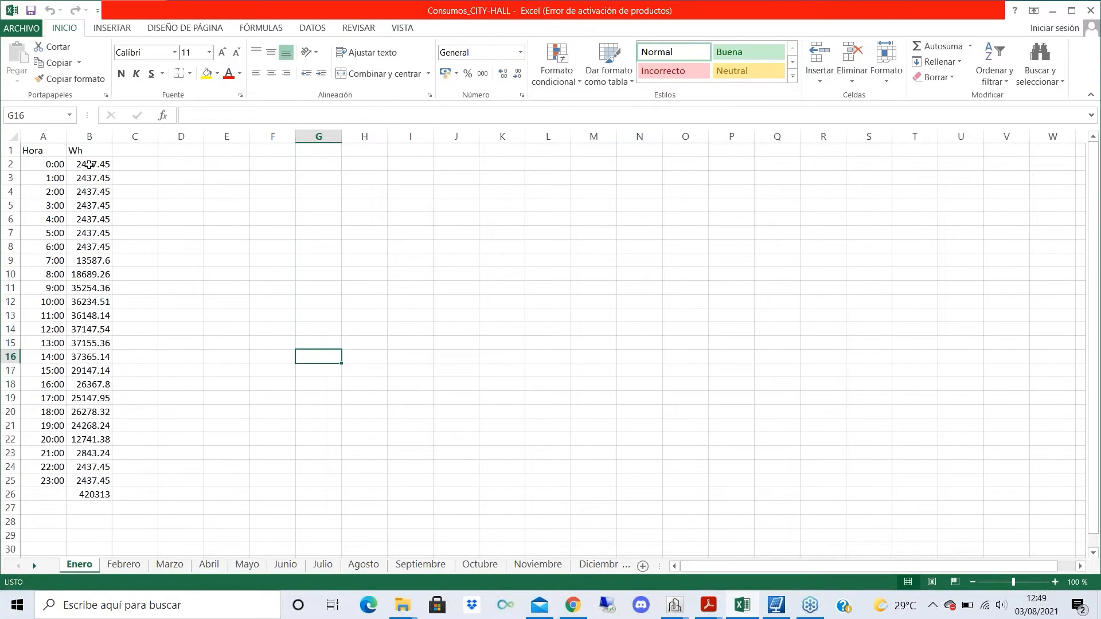
{"action": "left_click", "coordinate": [98, 164]}
{"action": "left_click_drag", "start_coordinate": [105, 190], "coordinate": [94, 481]}
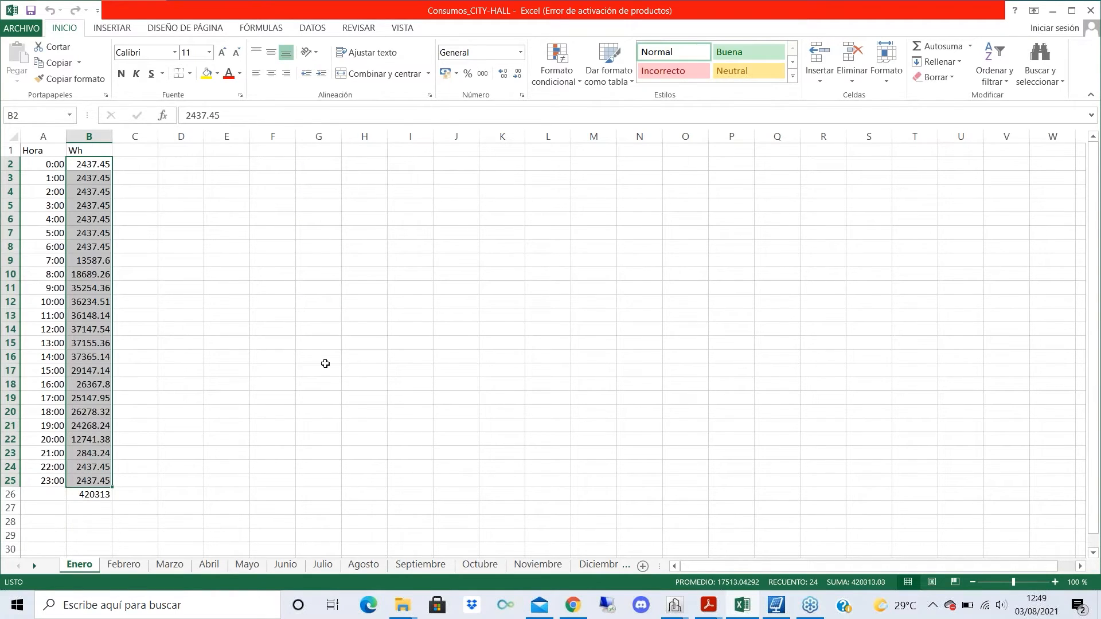
{"action": "key", "text": "ctrl+c"}
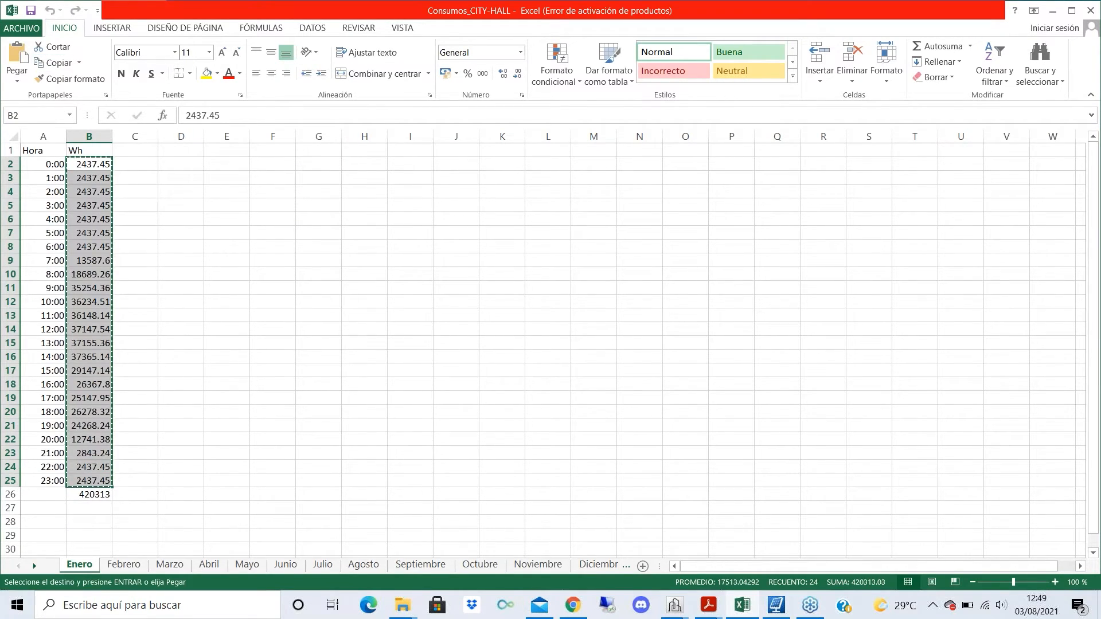
{"action": "left_click", "coordinate": [776, 605]}
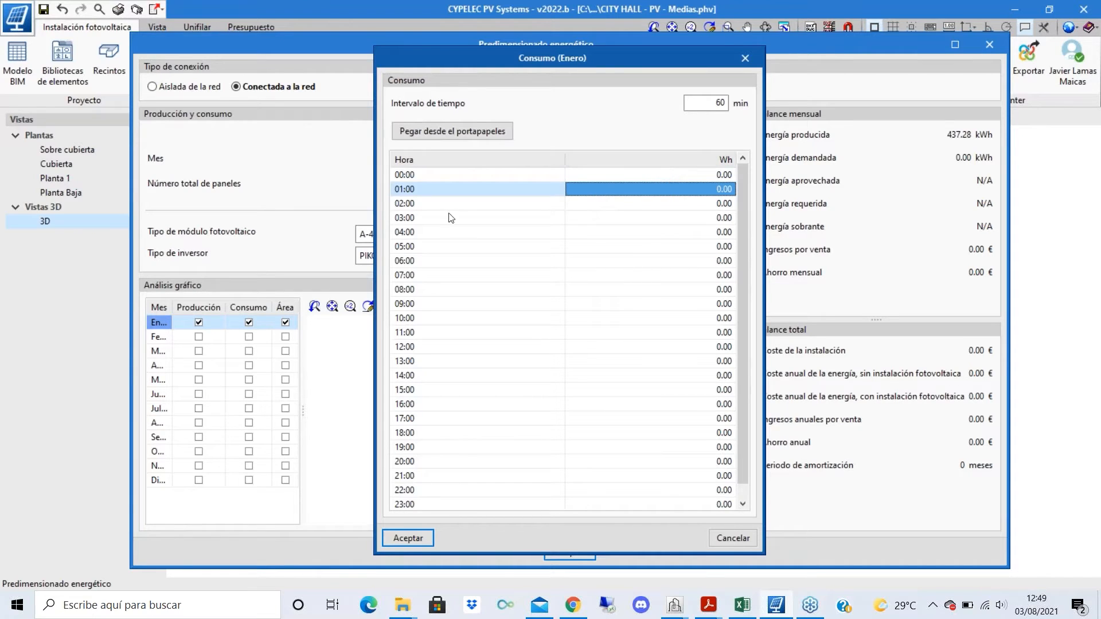
- Paste the copied hourly values into the Enero consumption table from the clipboard, with Wh as the imported data unit
{"action": "left_click", "coordinate": [455, 162]}
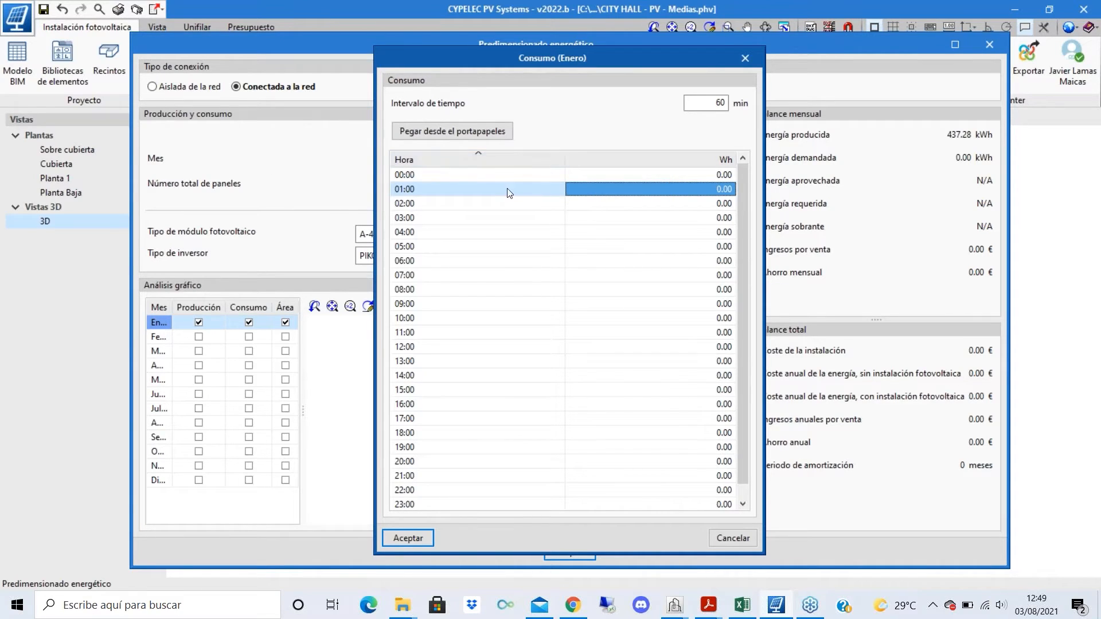
{"action": "left_click", "coordinate": [483, 160]}
{"action": "left_click", "coordinate": [477, 160]}
{"action": "left_click", "coordinate": [477, 177]}
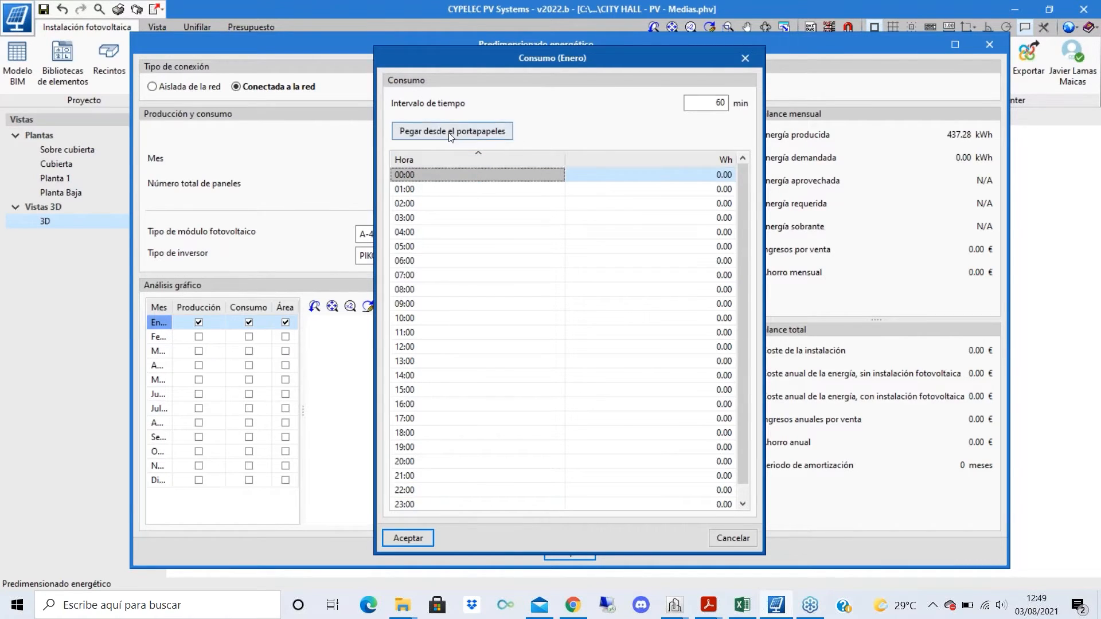
{"action": "scroll", "coordinate": [711, 344], "scroll_direction": "down", "scroll_amount": 1}
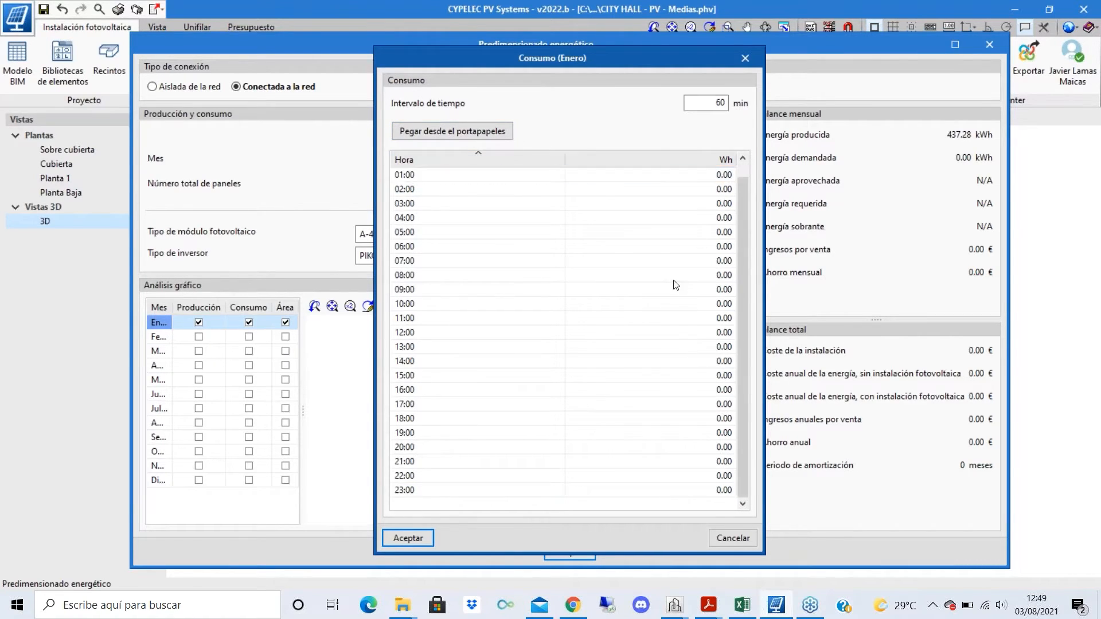
{"action": "scroll", "coordinate": [605, 190], "scroll_direction": "up", "scroll_amount": 1}
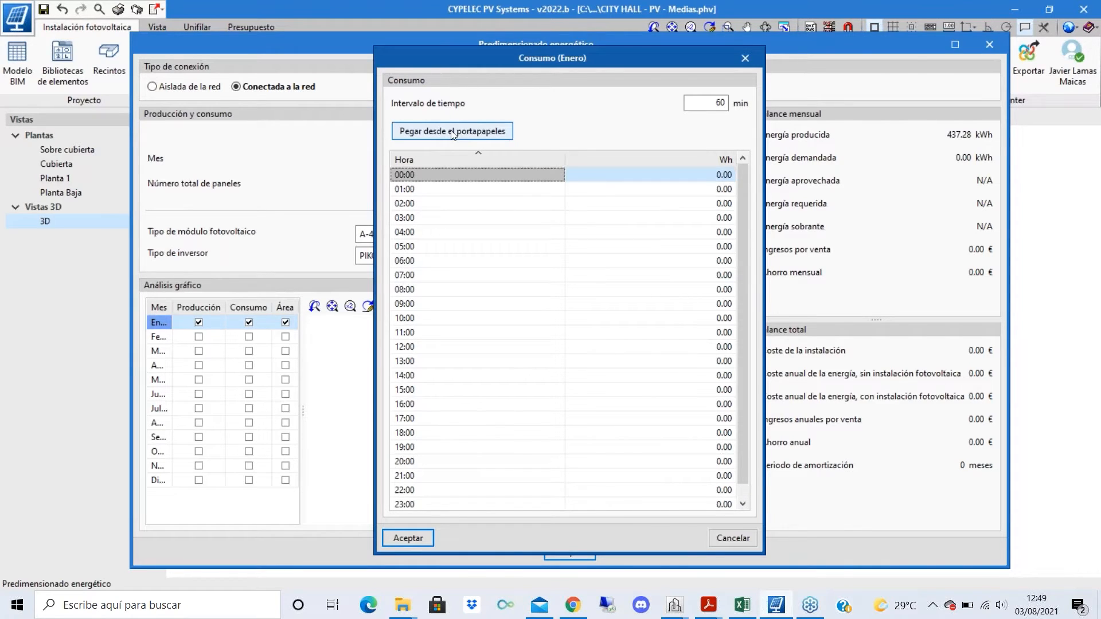
{"action": "left_click", "coordinate": [453, 133]}
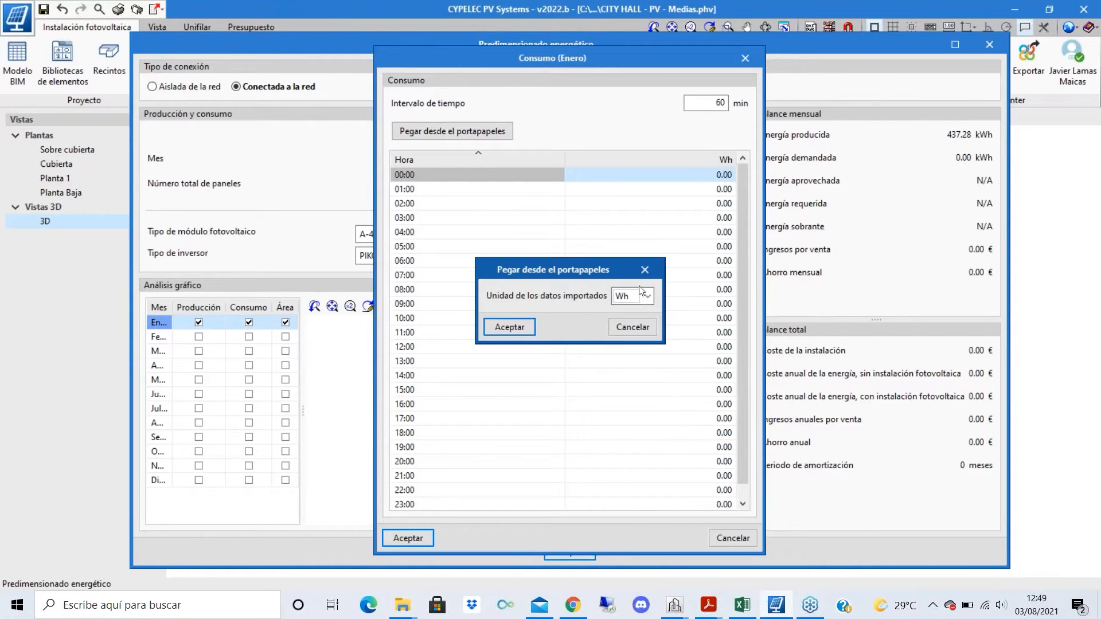
{"action": "left_click", "coordinate": [521, 325]}
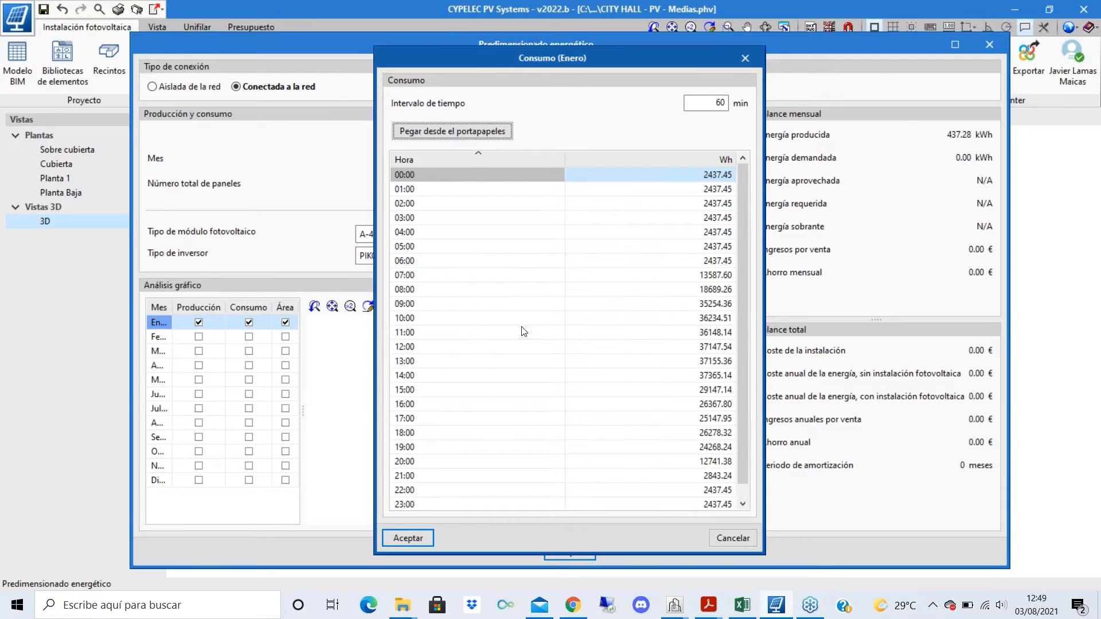
- Check the pasted consumption from 00:00 to 23:00 and accept the Enero consumption
{"action": "scroll", "coordinate": [617, 292], "scroll_direction": "down", "scroll_amount": 1}
{"action": "scroll", "coordinate": [677, 298], "scroll_direction": "up", "scroll_amount": 1}
{"action": "scroll", "coordinate": [688, 275], "scroll_direction": "down", "scroll_amount": 1}
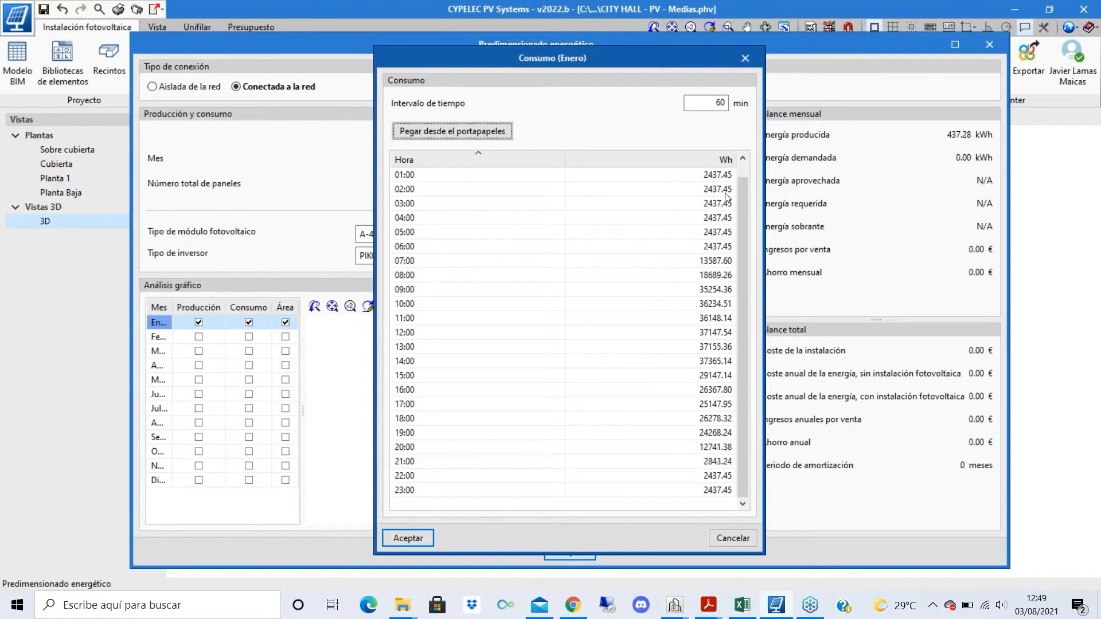
{"action": "scroll", "coordinate": [699, 241], "scroll_direction": "up", "scroll_amount": 1}
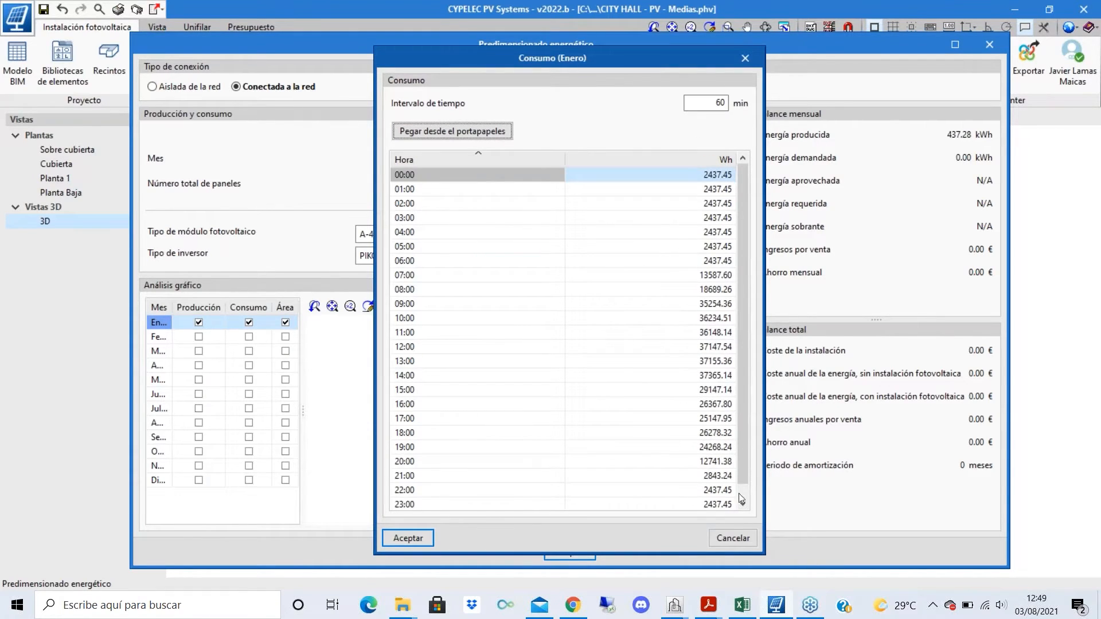
{"action": "left_click", "coordinate": [428, 541]}
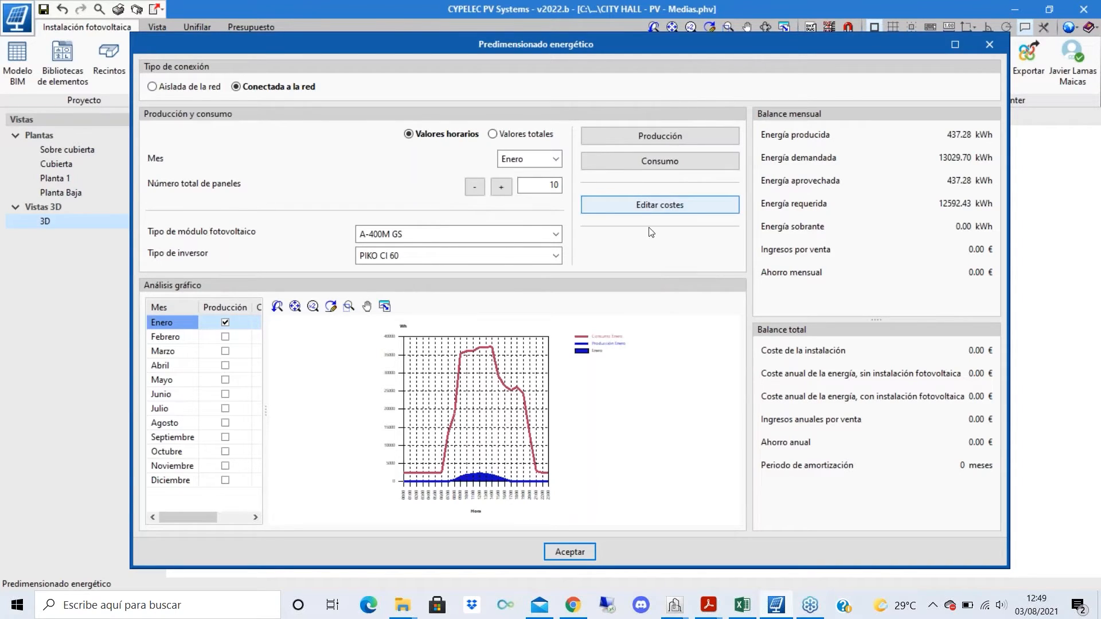
- Display the production, consumption and area of all months in the graphical analysis
{"action": "left_click_drag", "start_coordinate": [265, 427], "coordinate": [343, 449]}
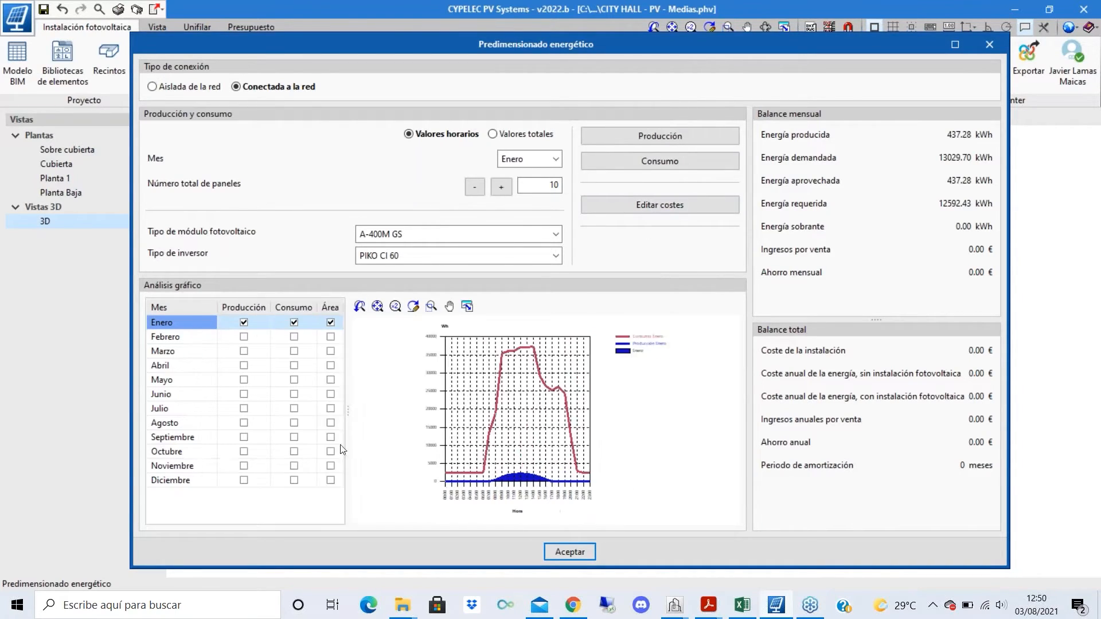
{"action": "left_click", "coordinate": [242, 309]}
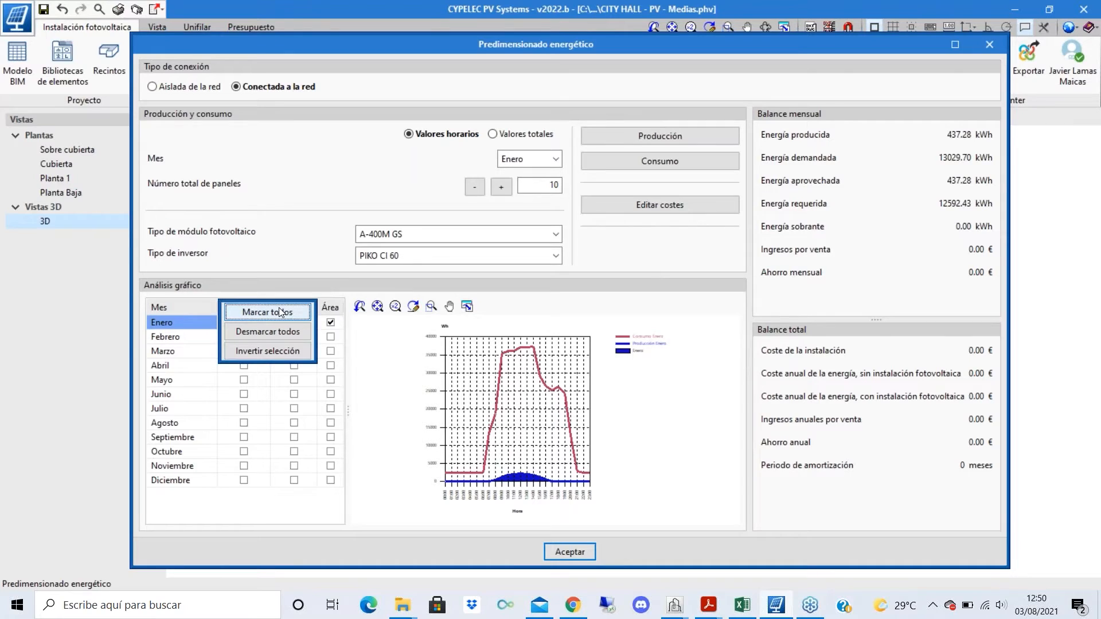
{"action": "left_click", "coordinate": [281, 312]}
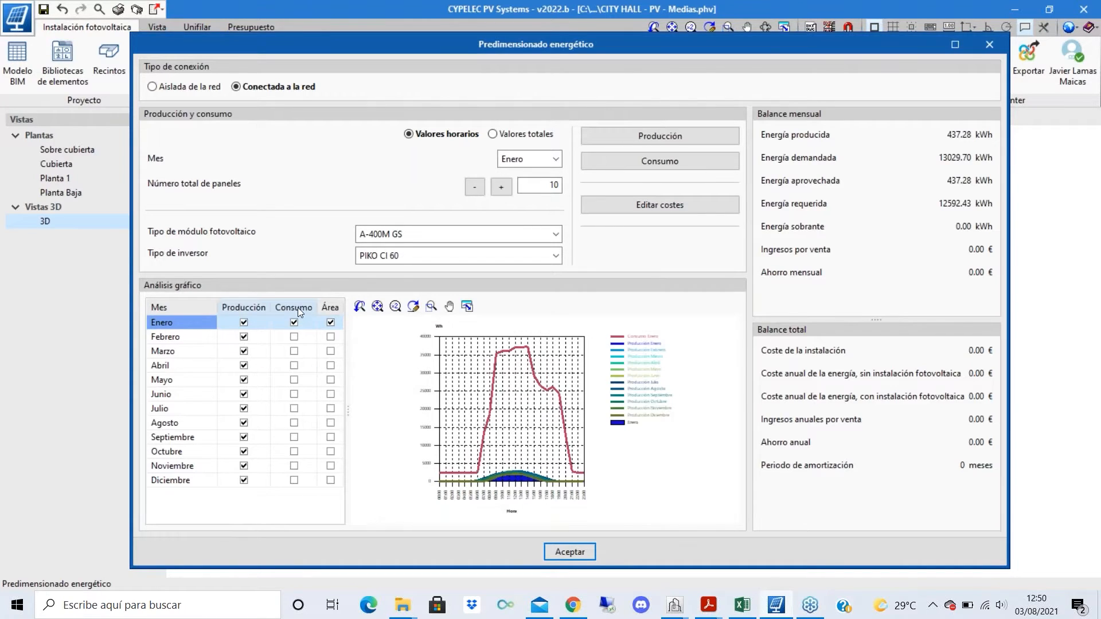
{"action": "left_click", "coordinate": [298, 307]}
{"action": "left_click", "coordinate": [303, 313]}
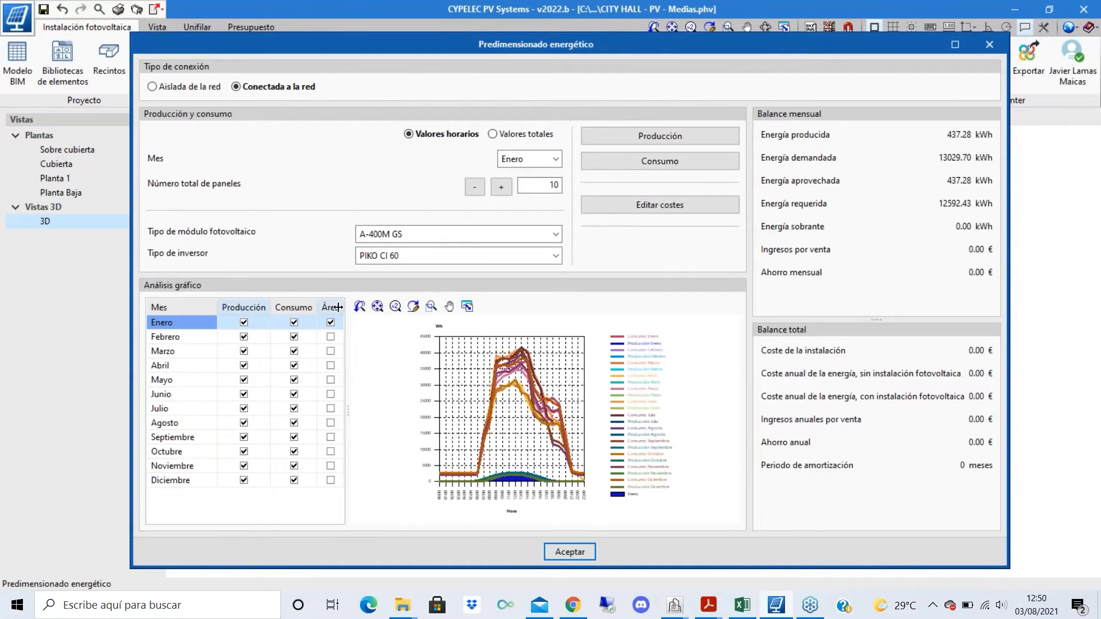
{"action": "left_click", "coordinate": [340, 308]}
{"action": "left_click", "coordinate": [351, 313]}
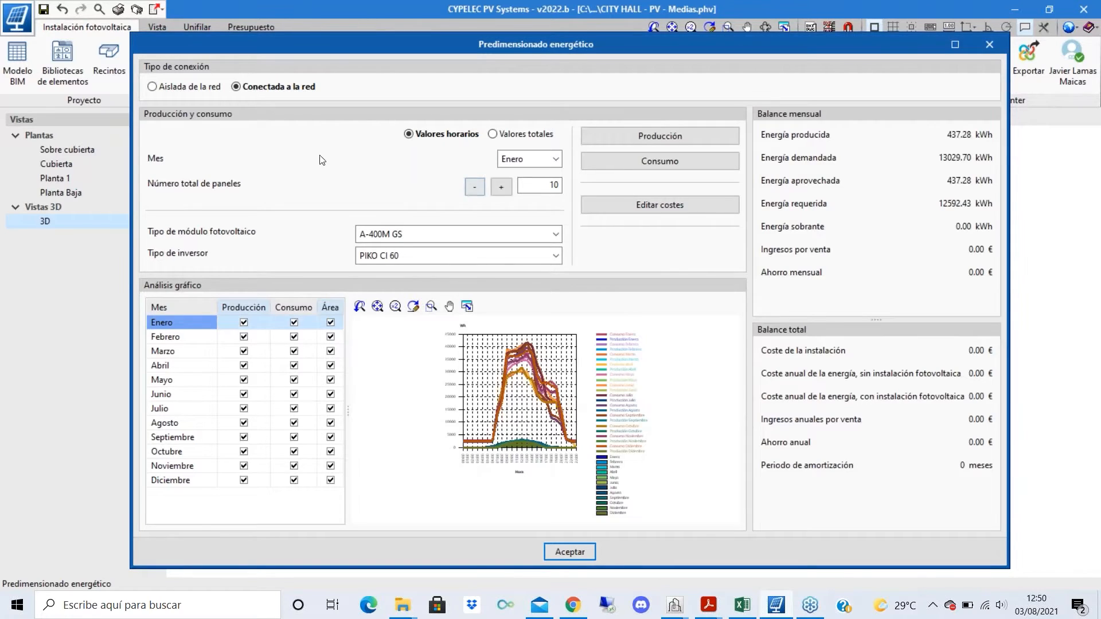
- Review the monthly energy balances for Febrero and Junio, and return to Enero
{"action": "left_click", "coordinate": [555, 160]}
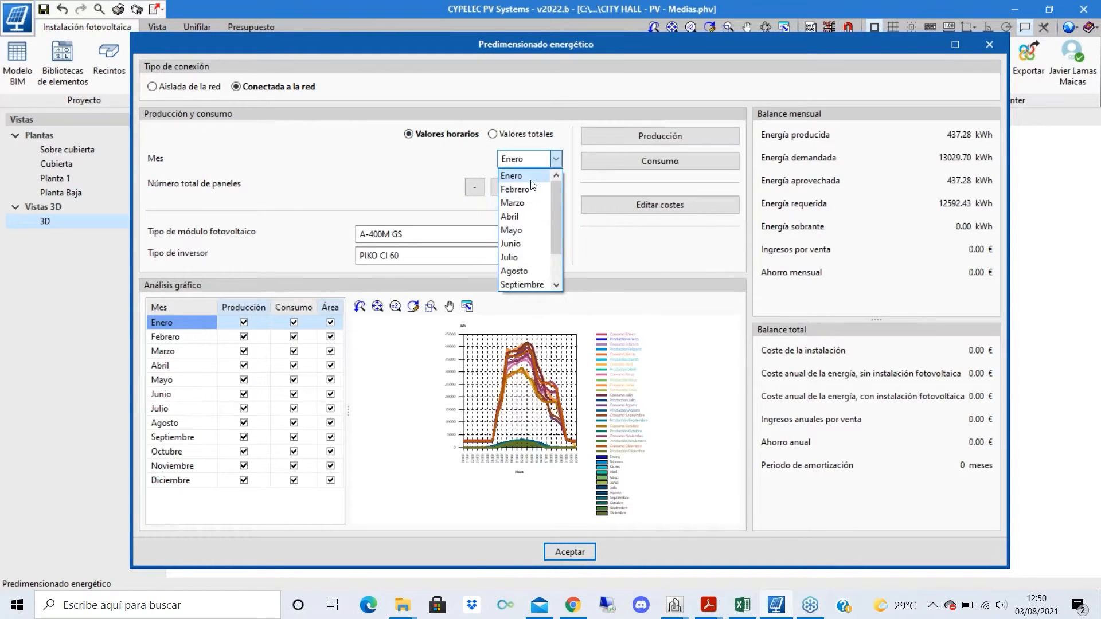
{"action": "left_click", "coordinate": [514, 195]}
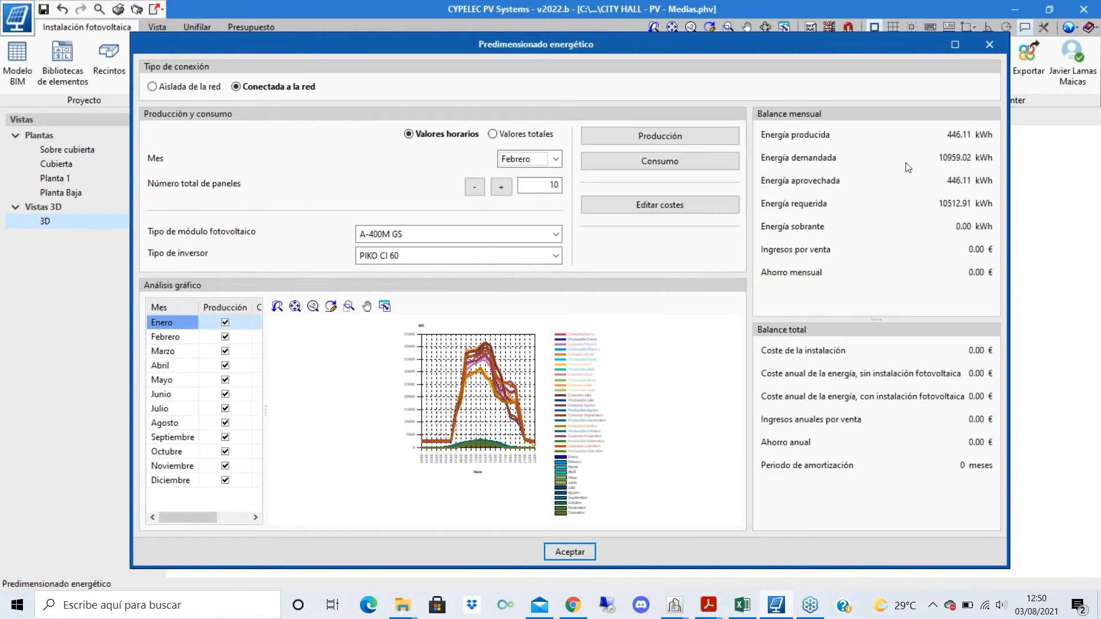
{"action": "left_click", "coordinate": [548, 160]}
{"action": "left_click", "coordinate": [545, 230]}
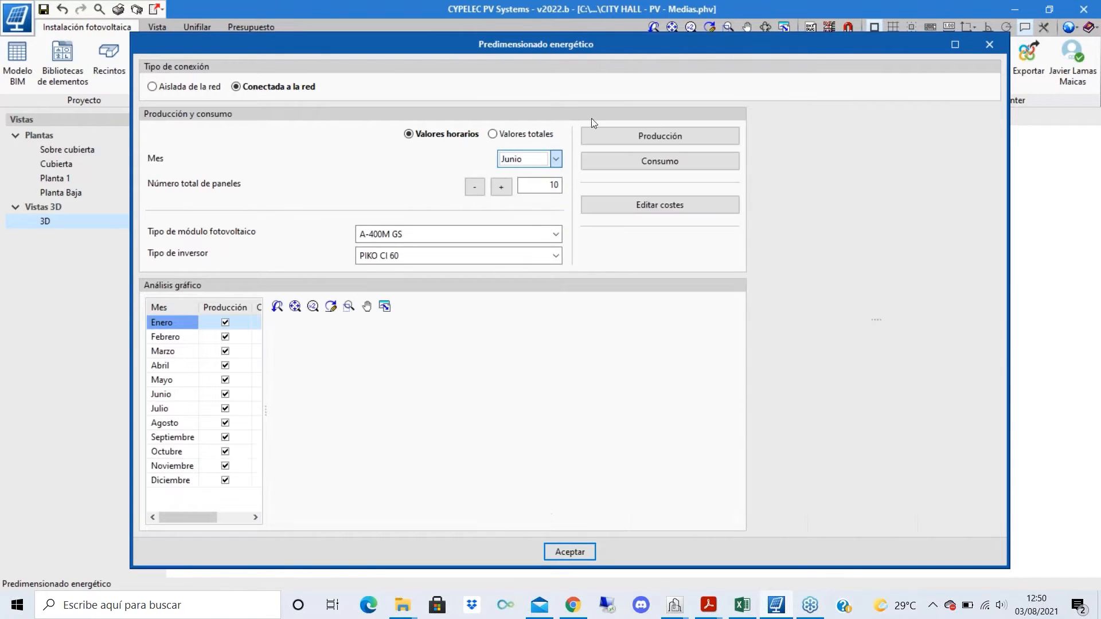
{"action": "left_click", "coordinate": [539, 160]}
{"action": "scroll", "coordinate": [536, 181], "scroll_direction": "down", "scroll_amount": 1}
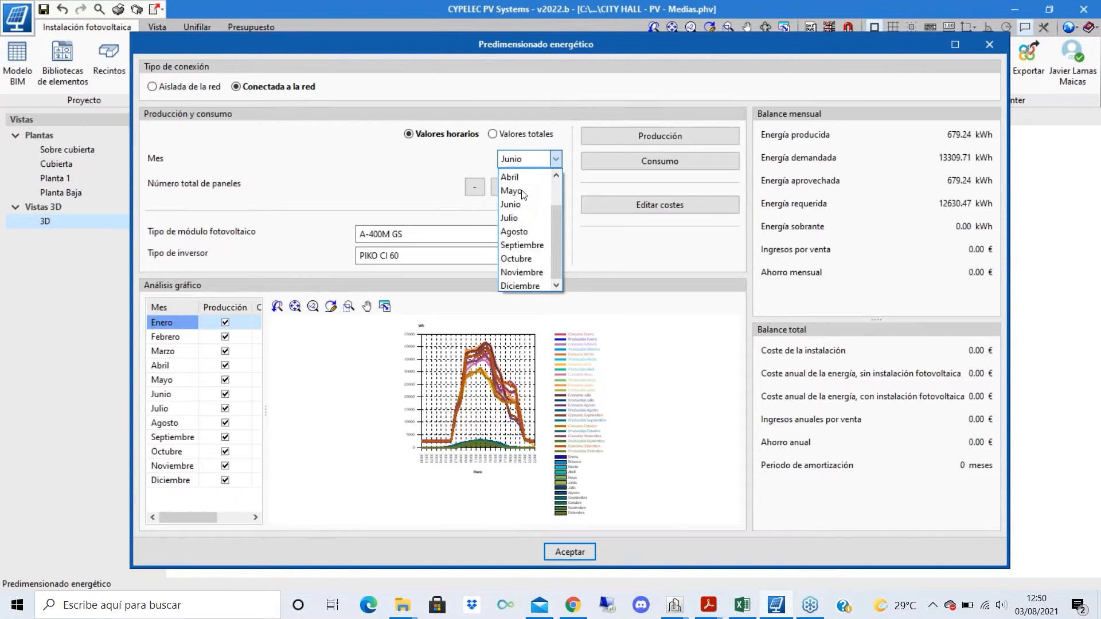
{"action": "scroll", "coordinate": [521, 175], "scroll_direction": "up", "scroll_amount": 1}
{"action": "left_click", "coordinate": [518, 174]}
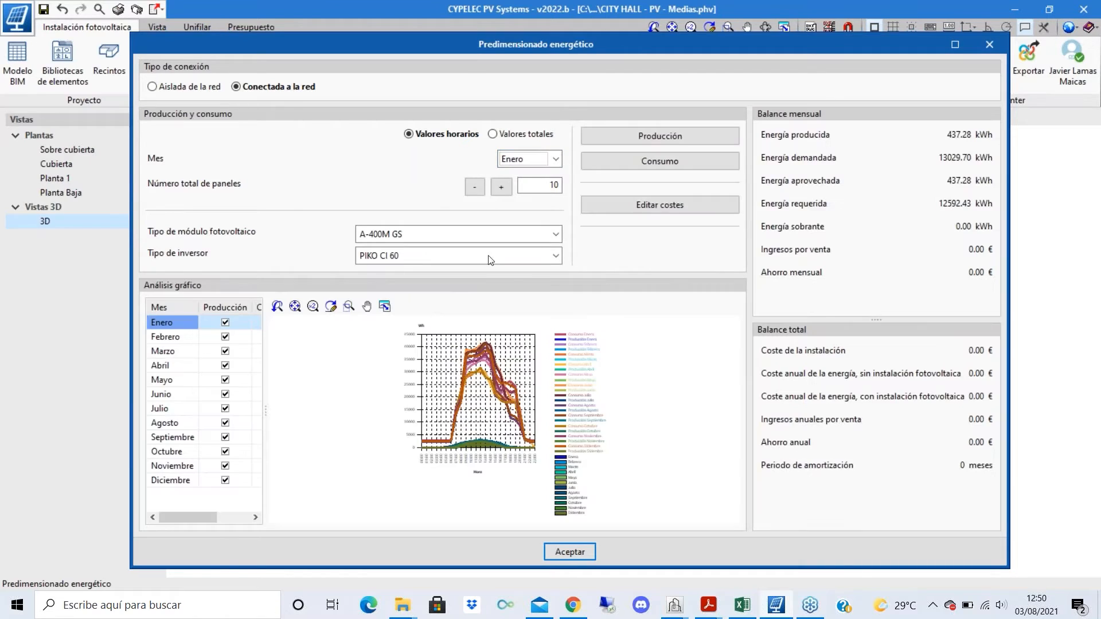
- In the installation costs, set the price of each panel to 170 € and of each inverter to 3500 €
{"action": "left_click", "coordinate": [659, 207]}
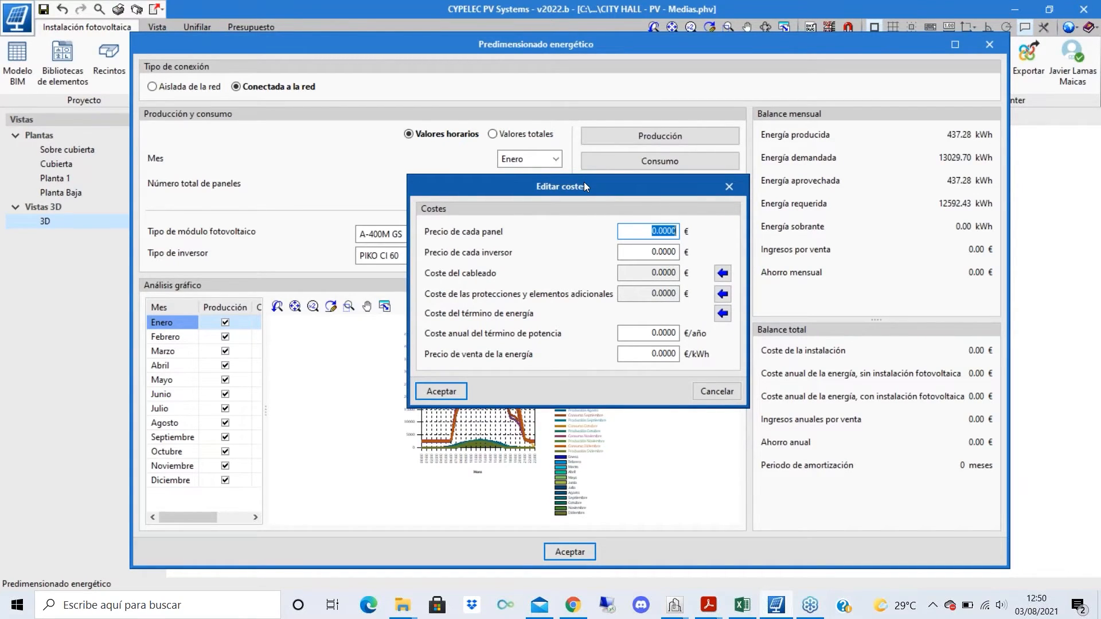
{"action": "type", "text": "170"}
{"action": "key", "text": "Tab"}
{"action": "type", "text": "350"}
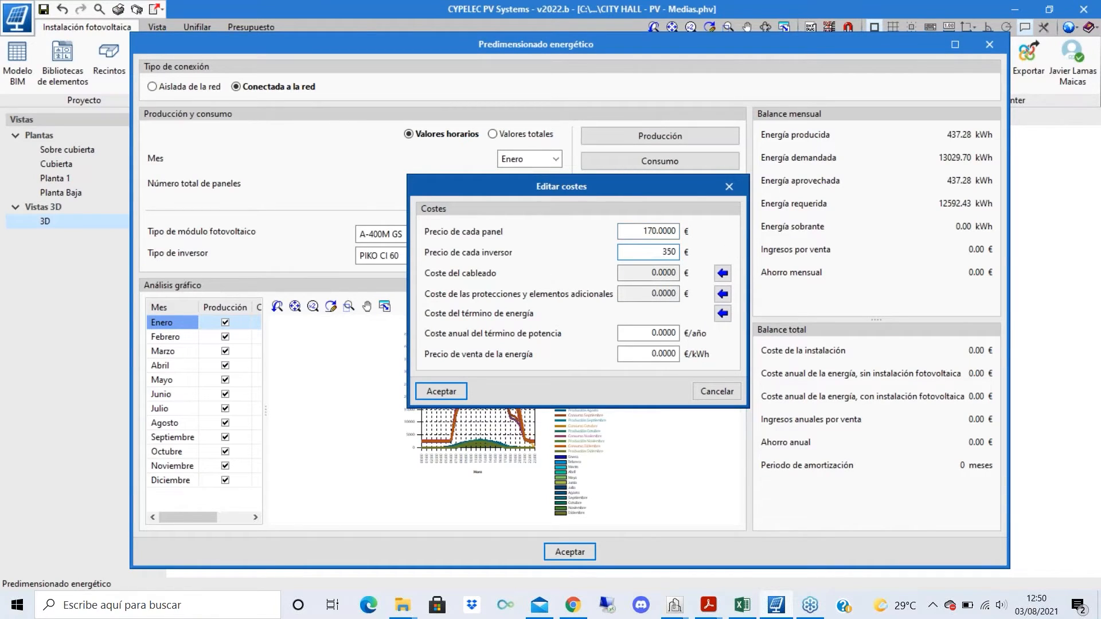
{"action": "type", "text": "0"}
{"action": "key", "text": "Tab"}
- In the cabling costs, include the 2.5 mm² cable at 0.25 € per metre with 125 m of cable
{"action": "left_click", "coordinate": [722, 279]}
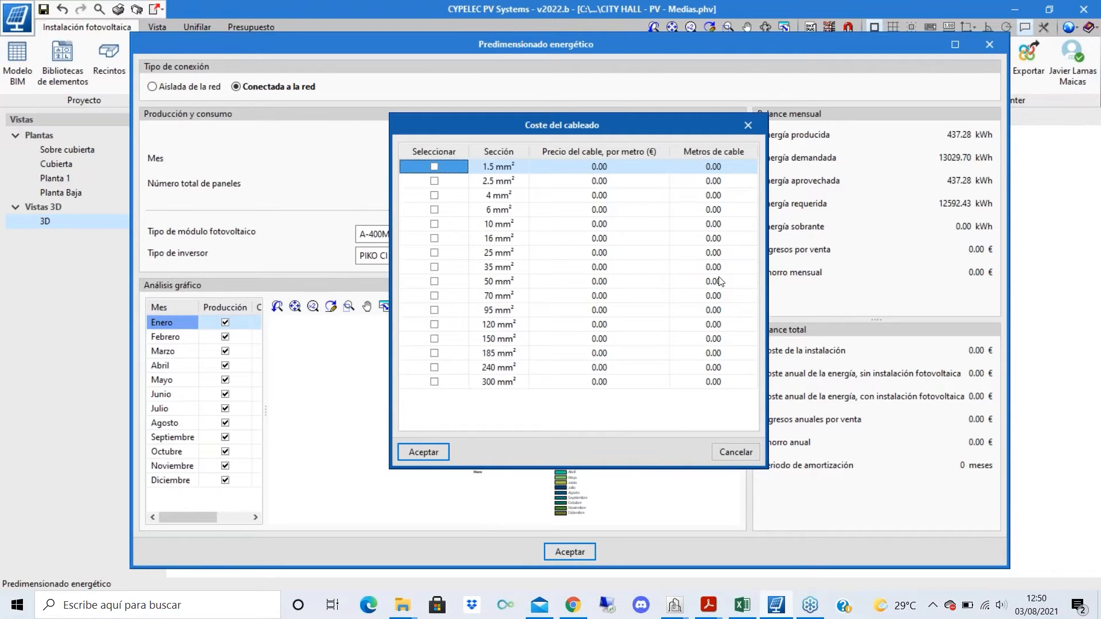
{"action": "left_click", "coordinate": [434, 181]}
{"action": "left_click", "coordinate": [601, 183]}
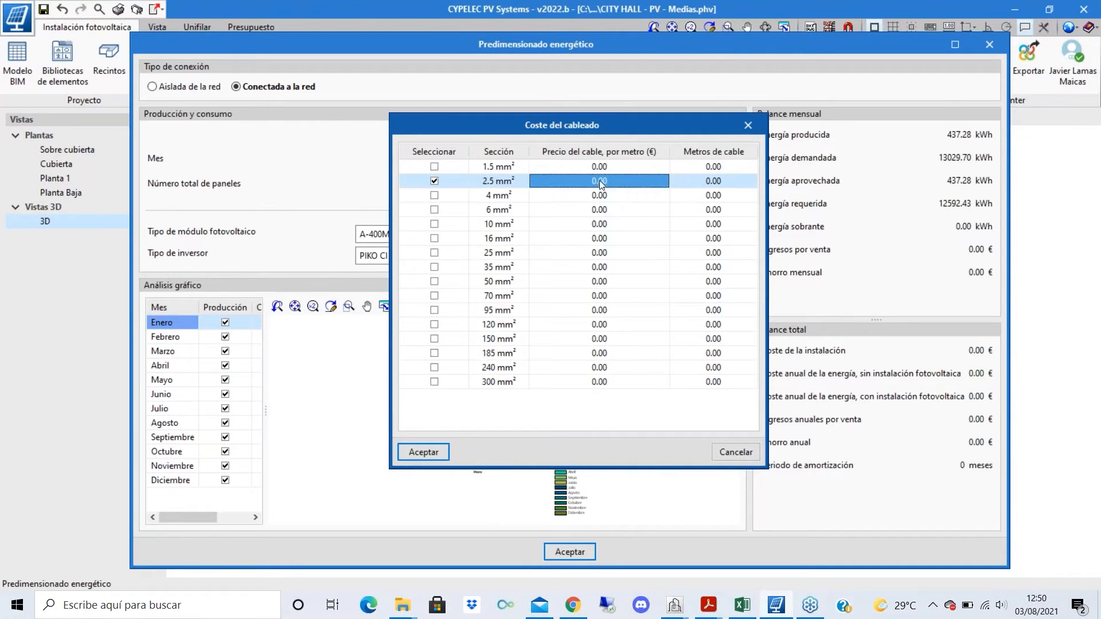
{"action": "type", "text": "0.2"}
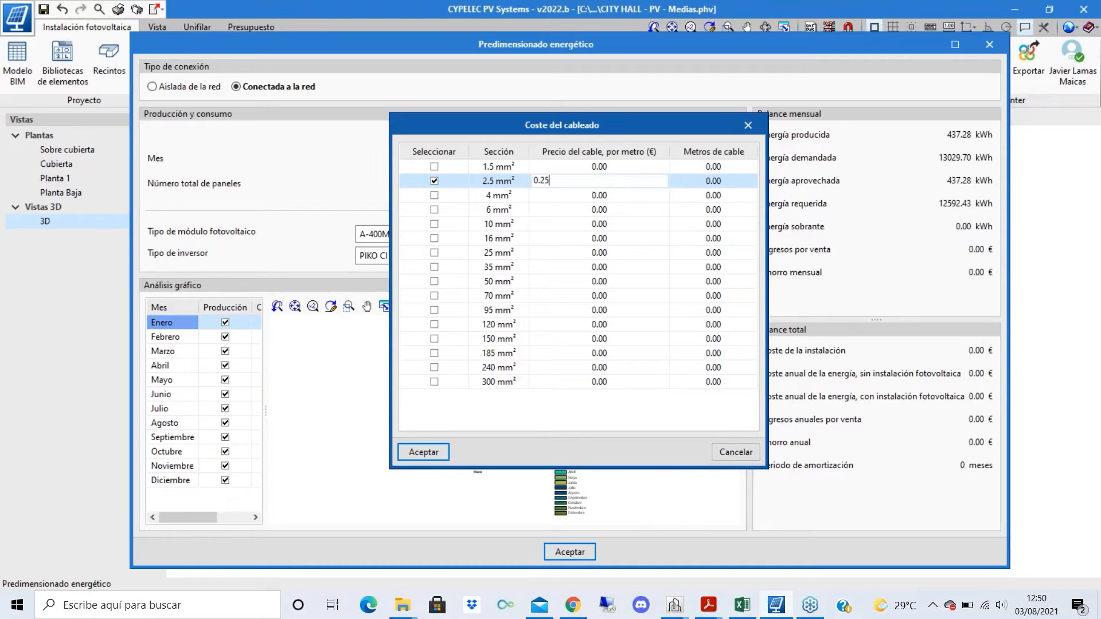
{"action": "type", "text": "5"}
{"action": "left_click", "coordinate": [740, 181]}
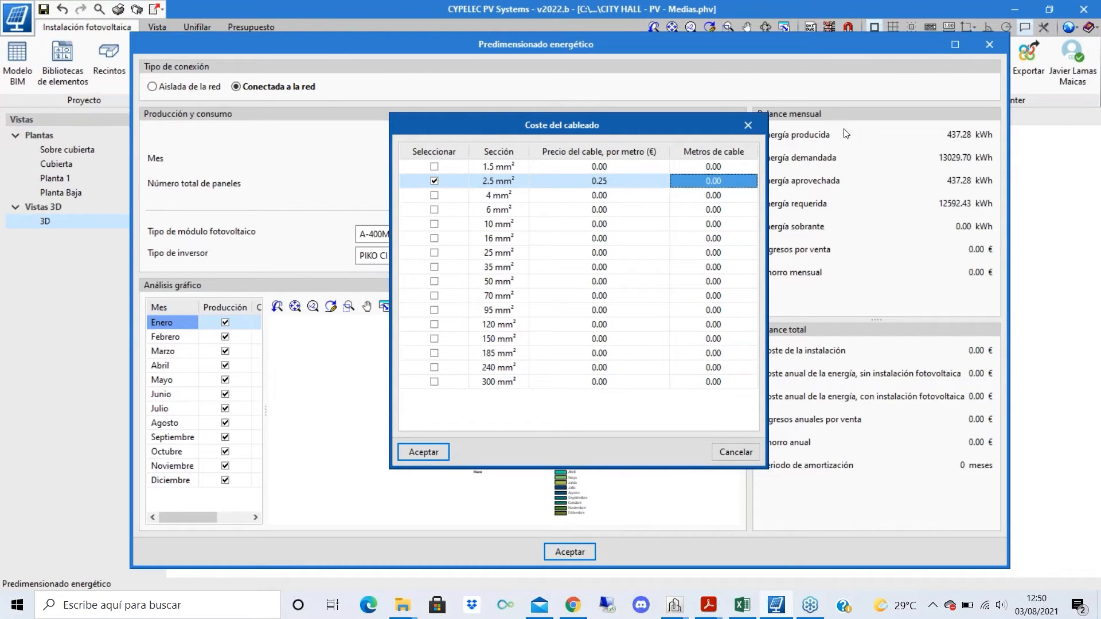
{"action": "type", "text": "125"}
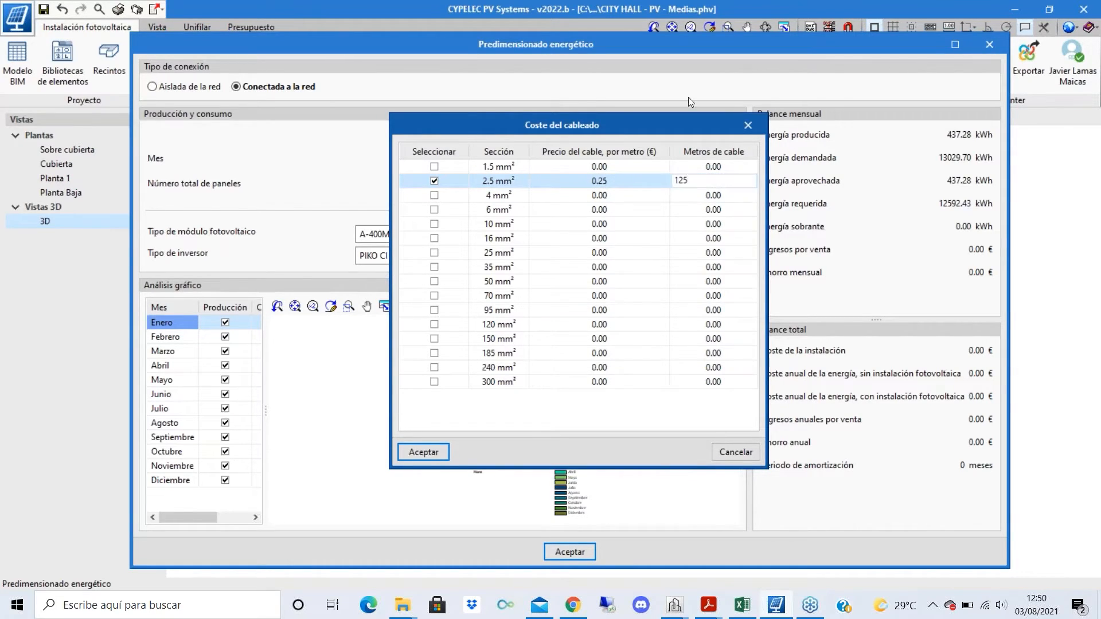
- Include the 10 mm² cable at 0.40 € per metre with 25 m of cable
{"action": "left_click", "coordinate": [434, 224]}
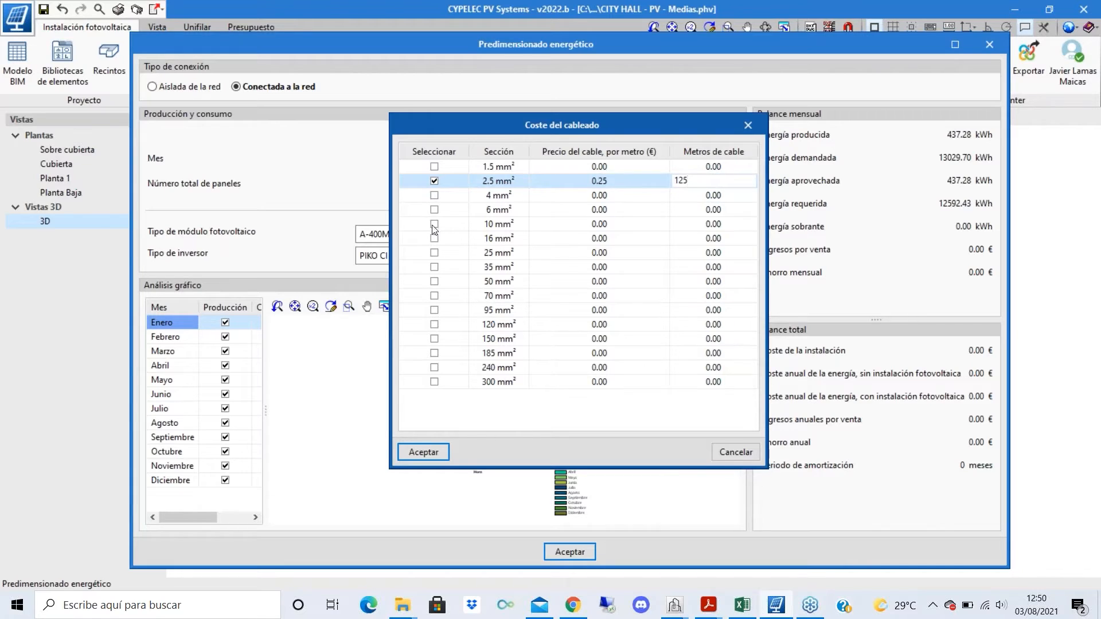
{"action": "left_click", "coordinate": [611, 224]}
{"action": "type", "text": "0."}
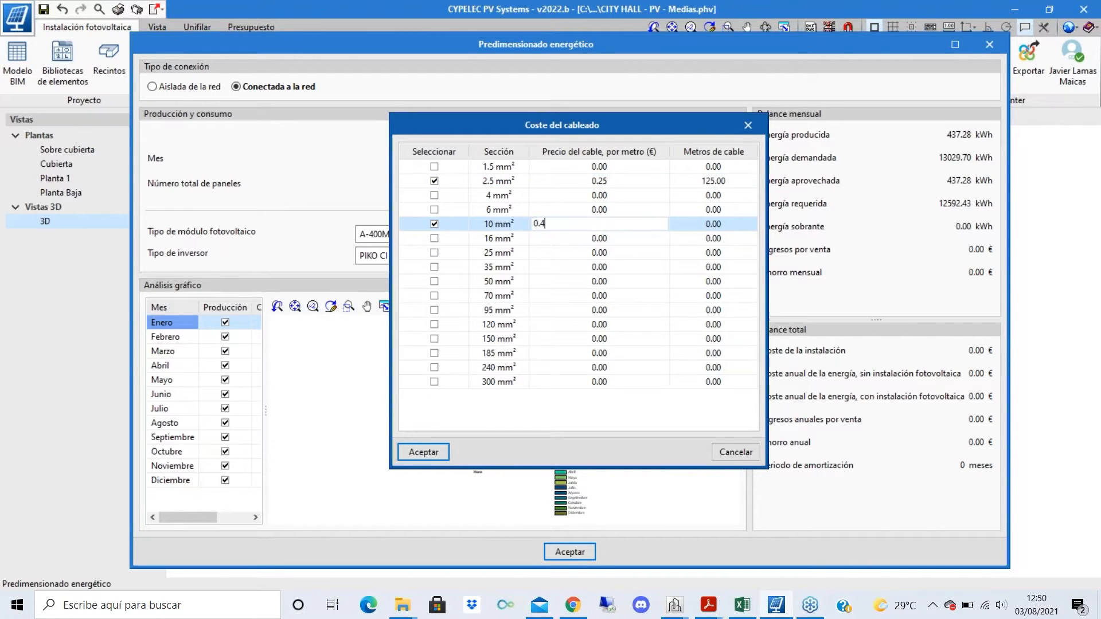
{"action": "type", "text": "4"}
{"action": "left_click", "coordinate": [732, 228]}
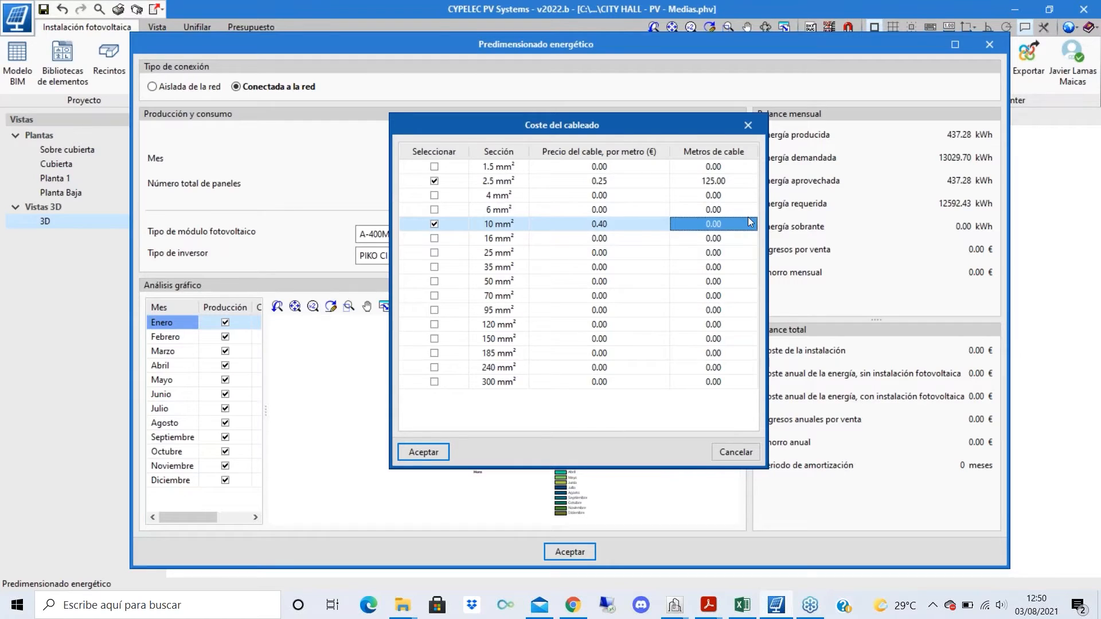
{"action": "type", "text": "25"}
- Include the 16 mm² cable at 0.50 € per metre with 25 m, and accept the cabling costs
{"action": "left_click", "coordinate": [434, 238]}
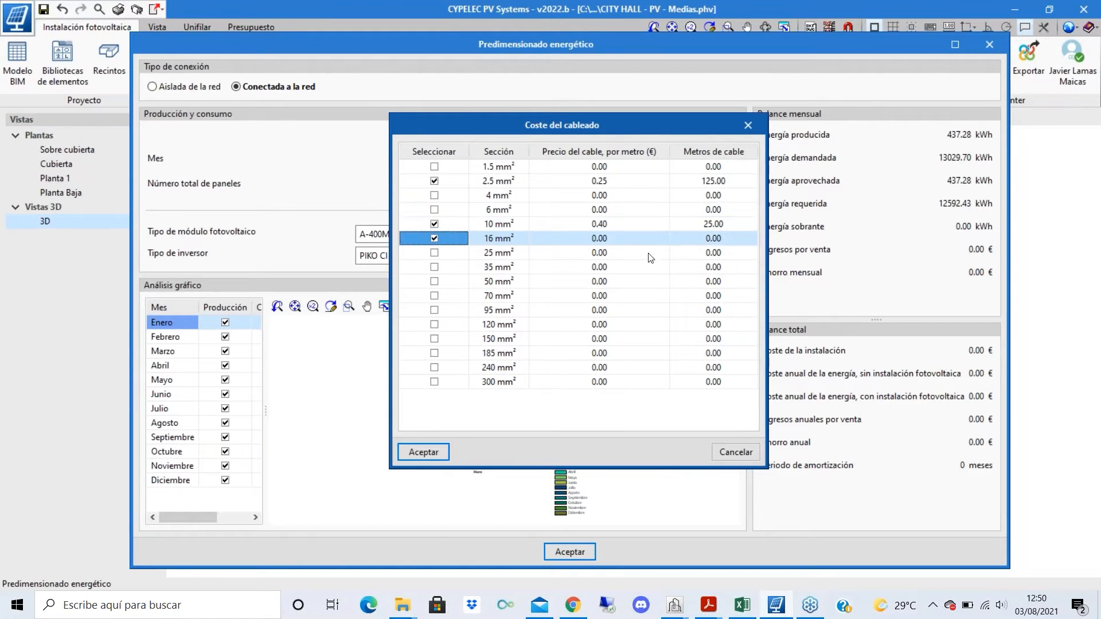
{"action": "left_click", "coordinate": [613, 240]}
{"action": "type", "text": "0.5"}
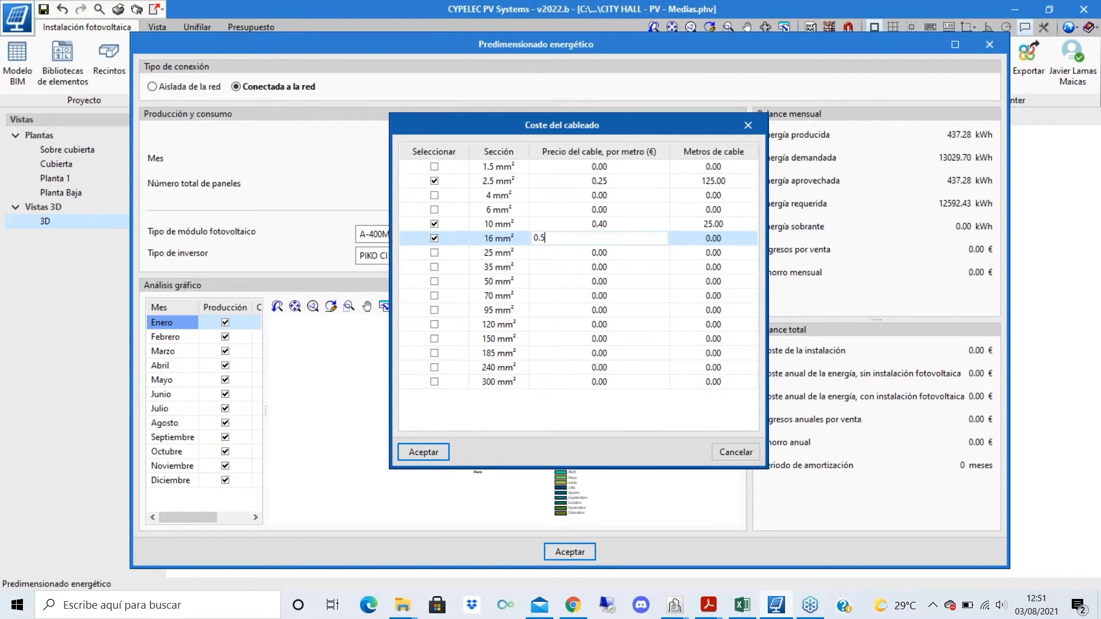
{"action": "left_click", "coordinate": [738, 236]}
{"action": "type", "text": "2"}
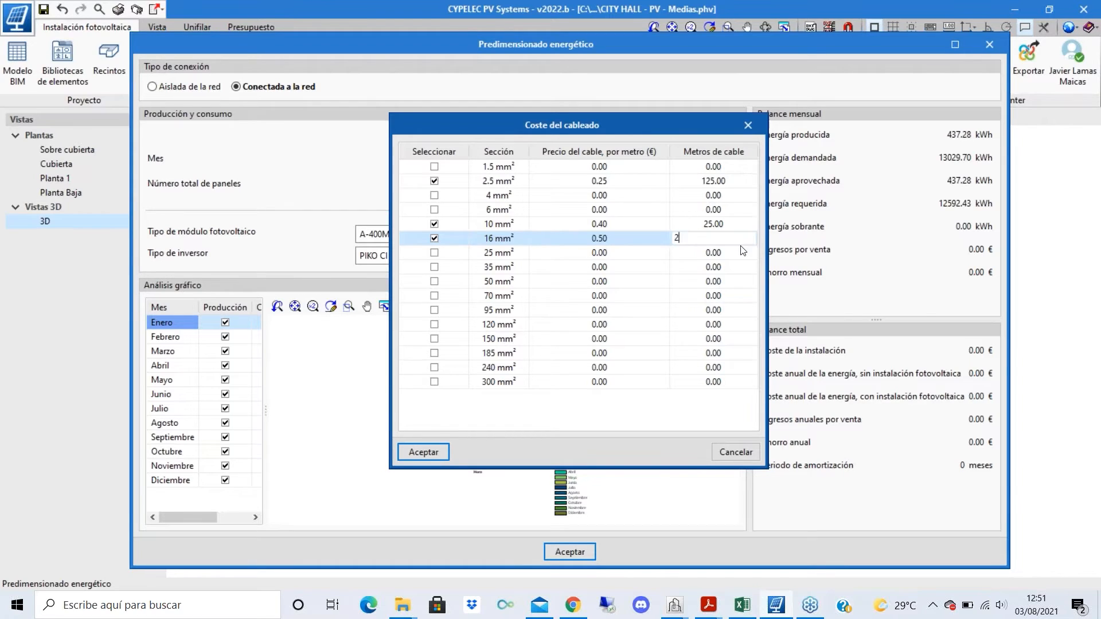
{"action": "type", "text": "5"}
{"action": "left_click", "coordinate": [408, 455]}
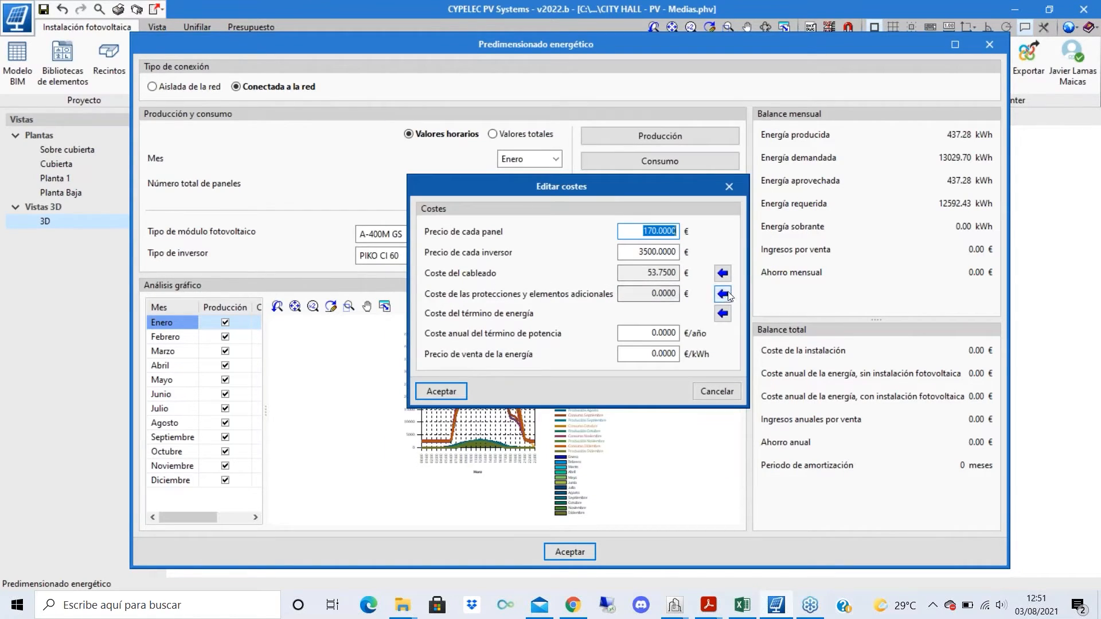
- In the costs of protections and additional elements, add Fusibles with quantity 10 and a unit price of 13 €
{"action": "left_click", "coordinate": [724, 294]}
{"action": "left_click", "coordinate": [406, 141]}
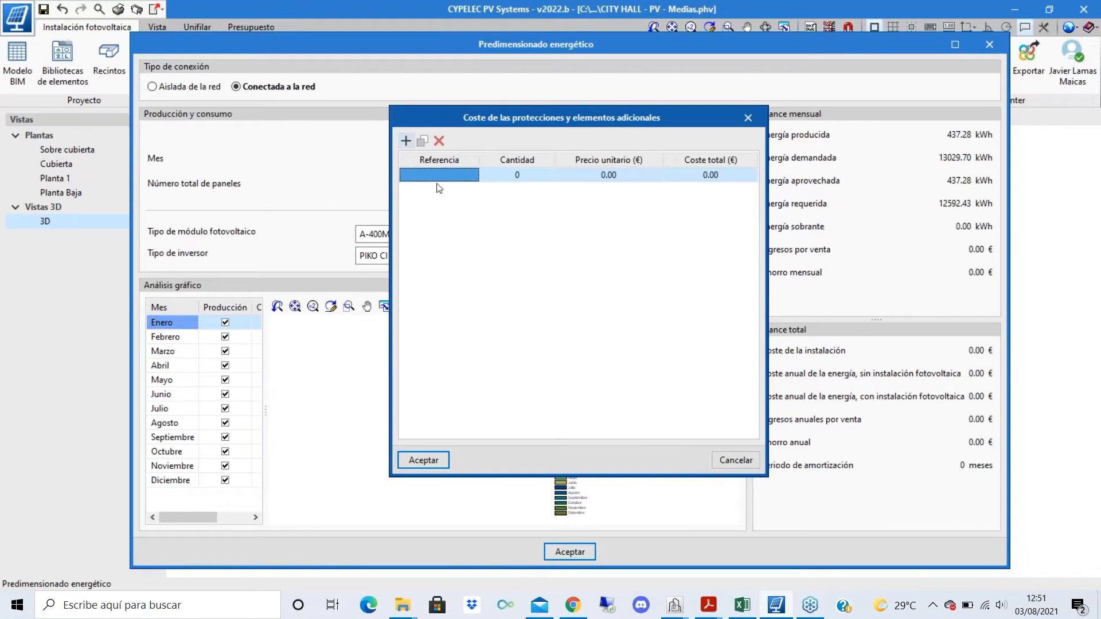
{"action": "left_click", "coordinate": [450, 175]}
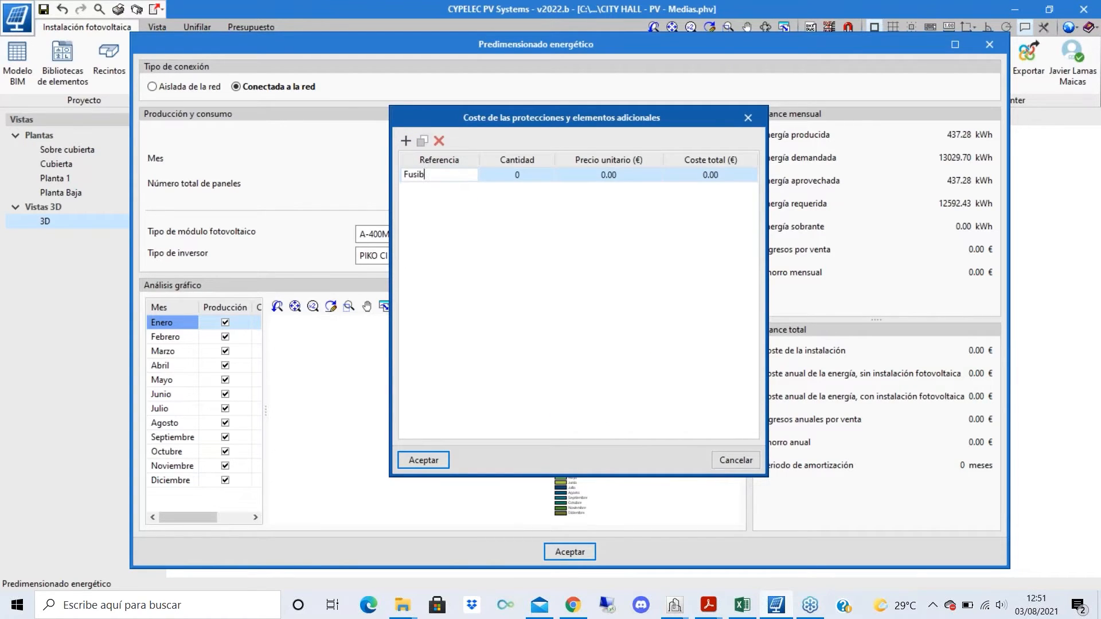
{"action": "left_click", "coordinate": [542, 175]}
{"action": "type", "text": "10"}
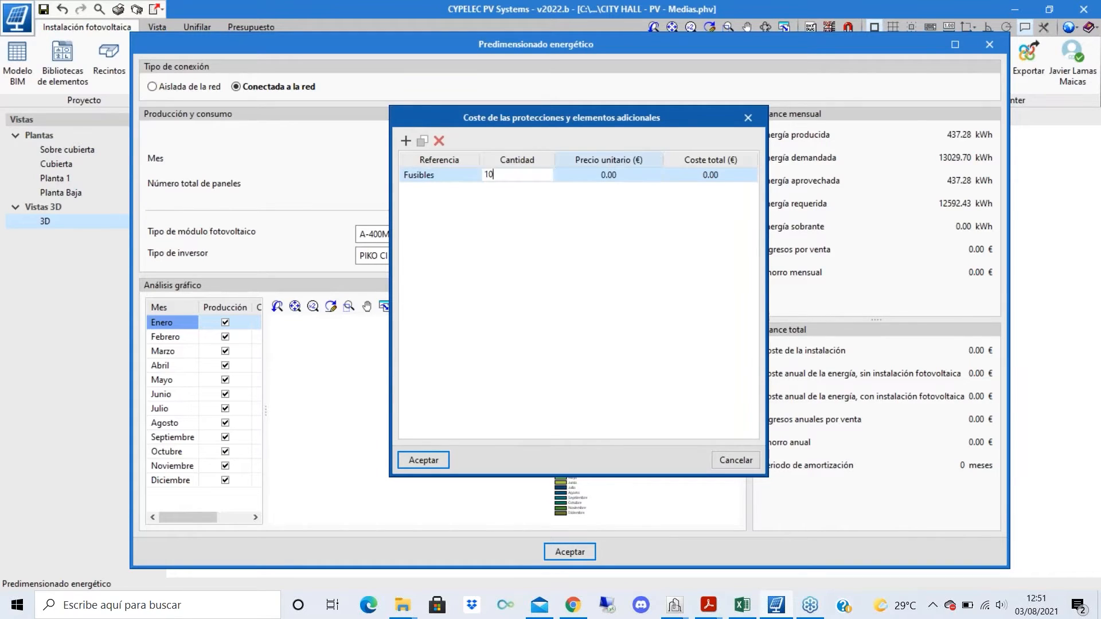
{"action": "left_click", "coordinate": [616, 175]}
{"action": "type", "text": "13"}
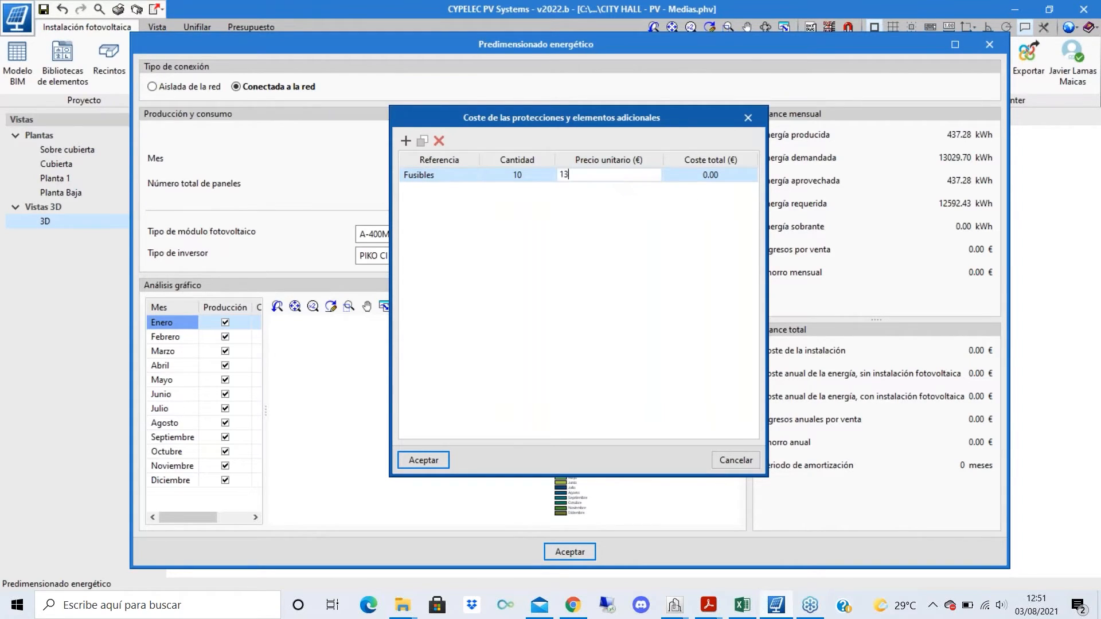
{"action": "key", "text": "Return"}
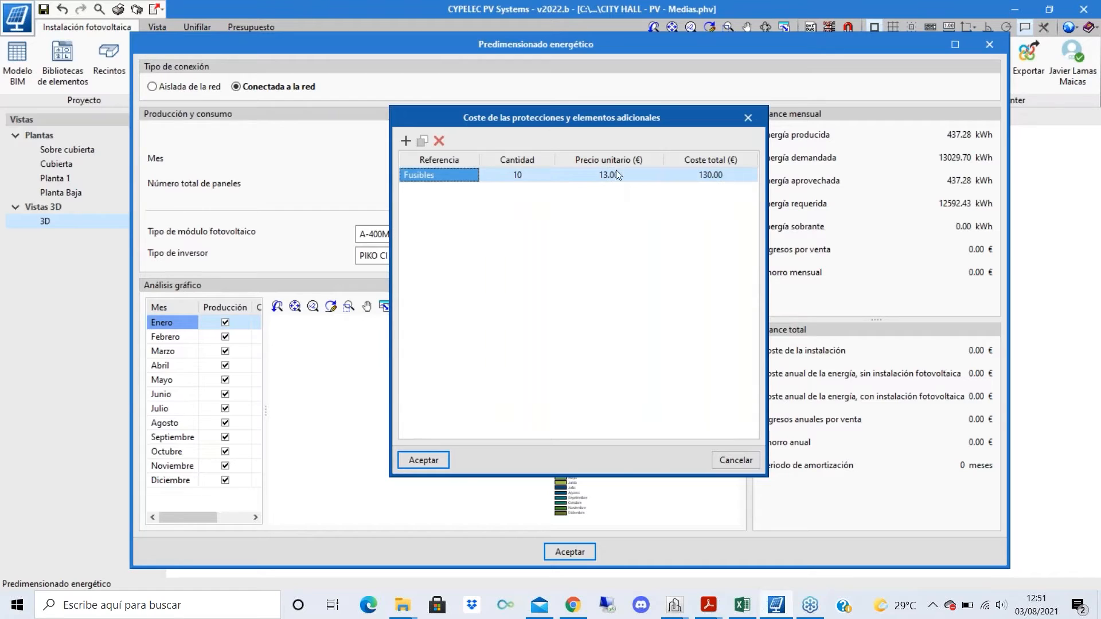
- Add Caja de conexión with quantity 6 and a unit price of 10 €, and accept the protection costs
{"action": "left_click", "coordinate": [406, 140]}
{"action": "type", "text": "Caja"}
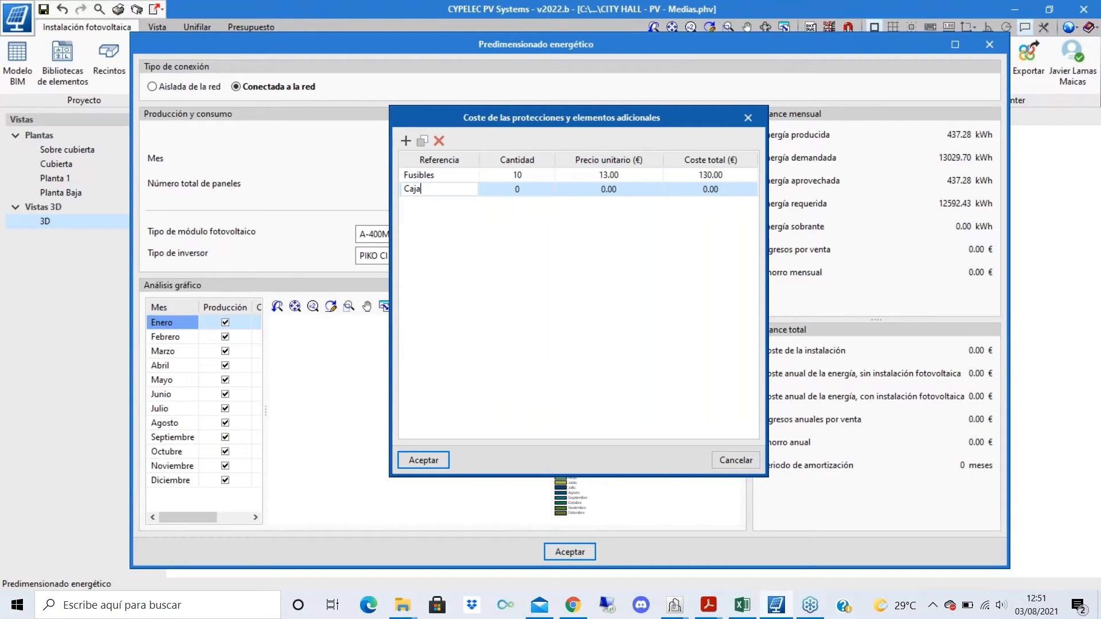
{"action": "type", "text": " de conexión"}
{"action": "left_click", "coordinate": [533, 189]}
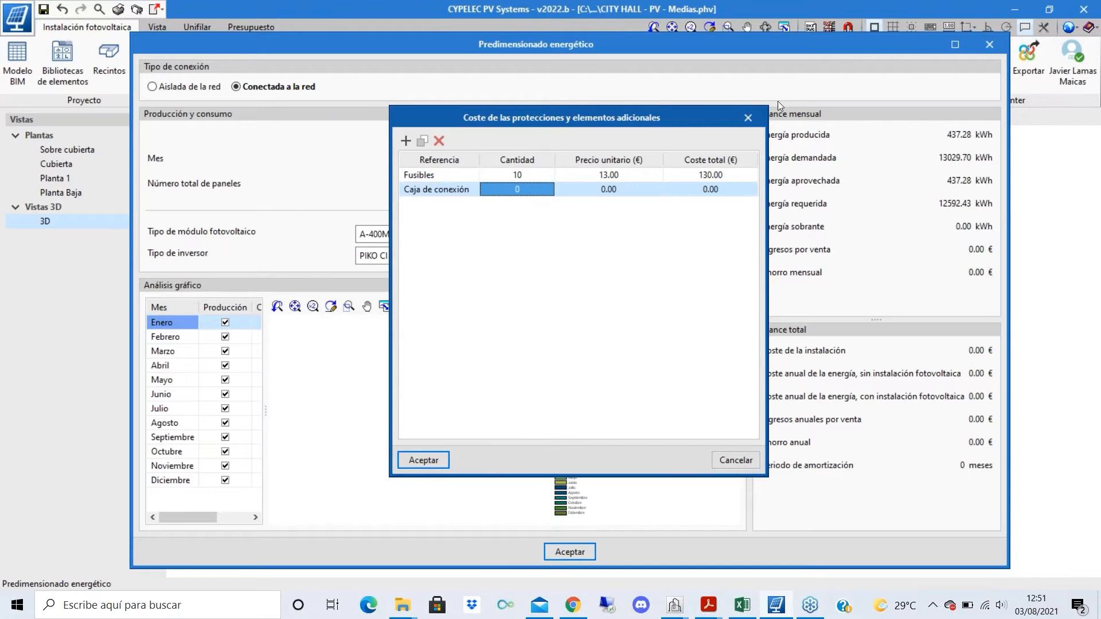
{"action": "type", "text": "1"}
{"action": "left_click", "coordinate": [575, 195]}
{"action": "type", "text": "10"}
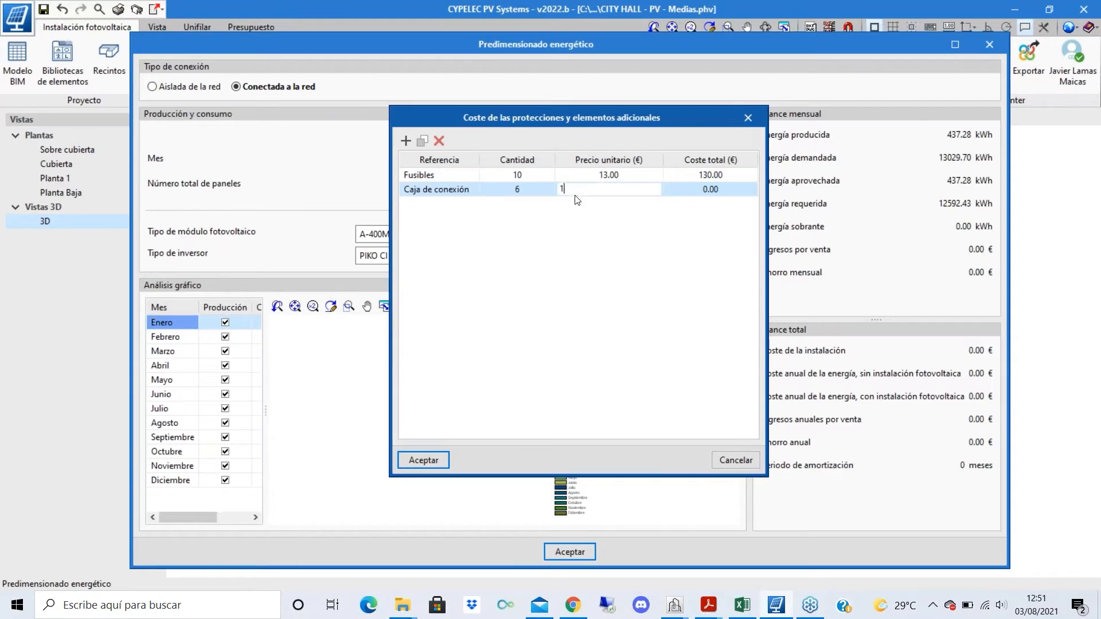
{"action": "key", "text": "Return"}
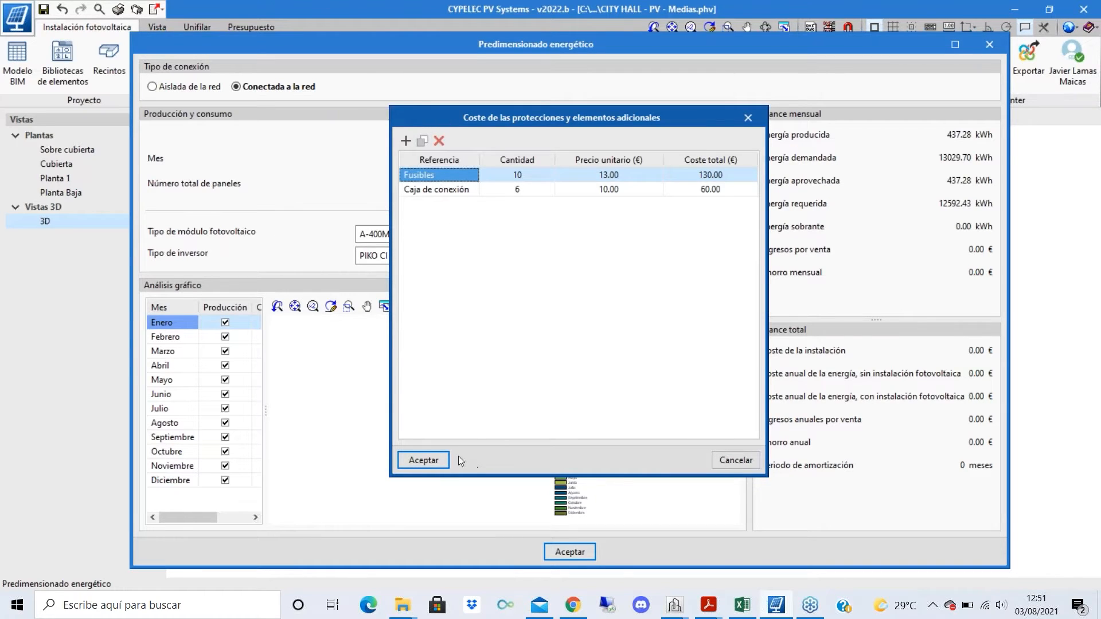
{"action": "left_click", "coordinate": [436, 464]}
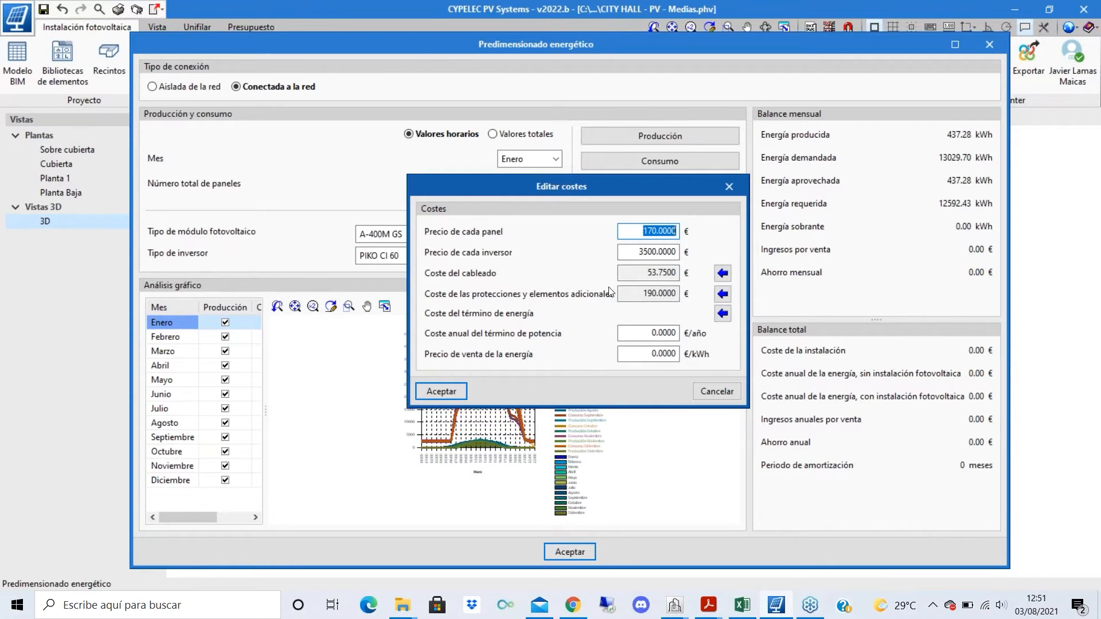
- Create five periods in the energy term cost and name the first two Valle and Llano 1
{"action": "left_click", "coordinate": [722, 313]}
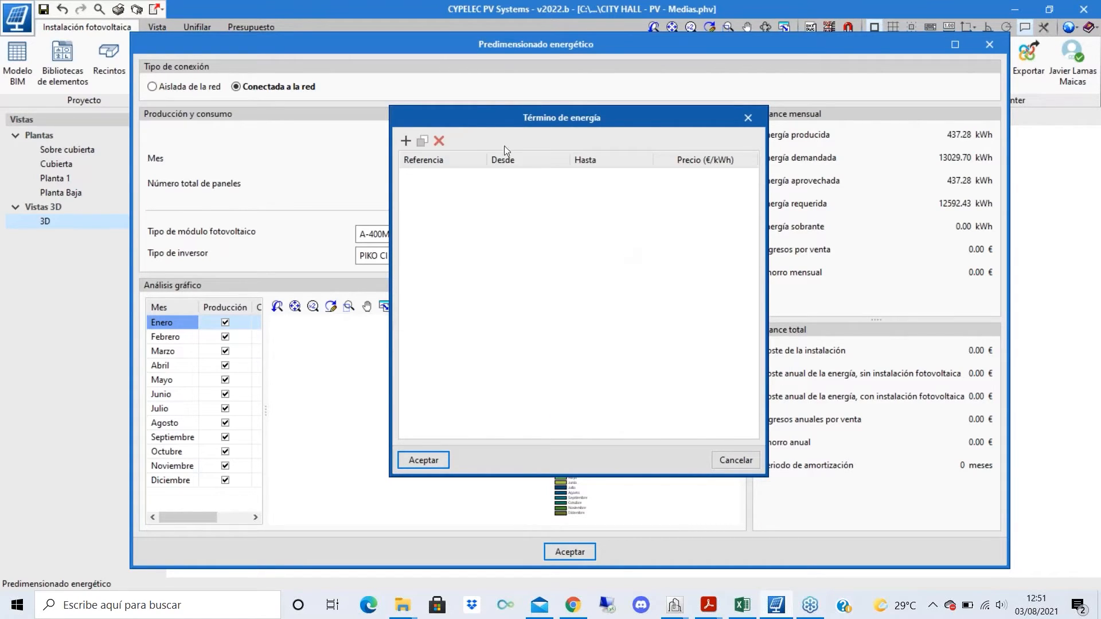
{"action": "left_click", "coordinate": [405, 141]}
{"action": "left_click", "coordinate": [405, 141]}
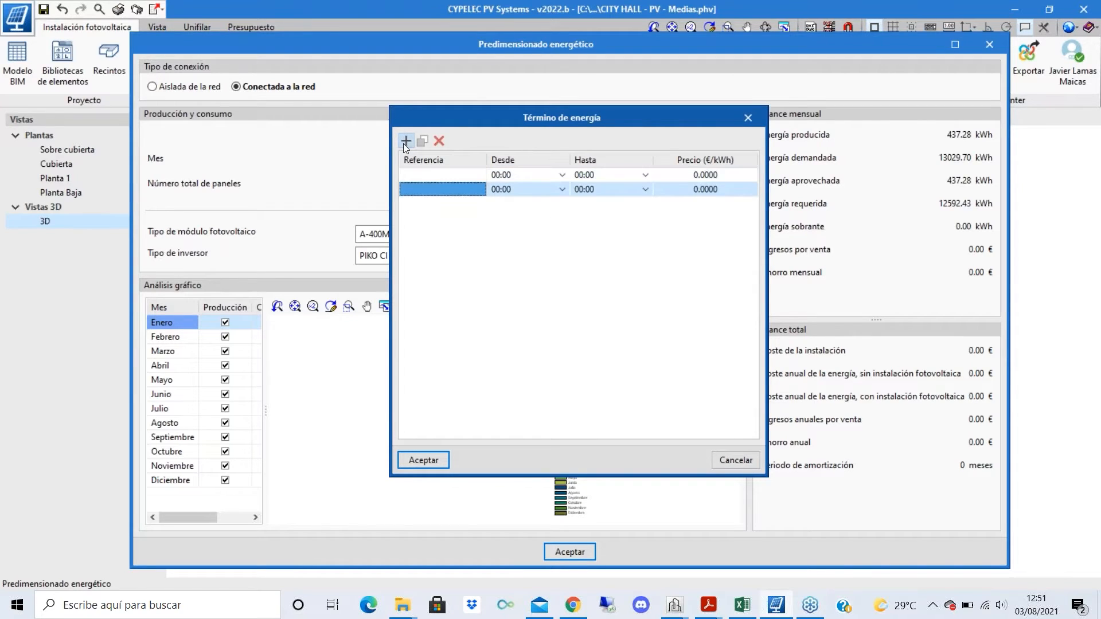
{"action": "left_click", "coordinate": [405, 141]}
{"action": "left_click", "coordinate": [405, 141]}
{"action": "left_click", "coordinate": [405, 141]}
{"action": "left_click", "coordinate": [450, 177]}
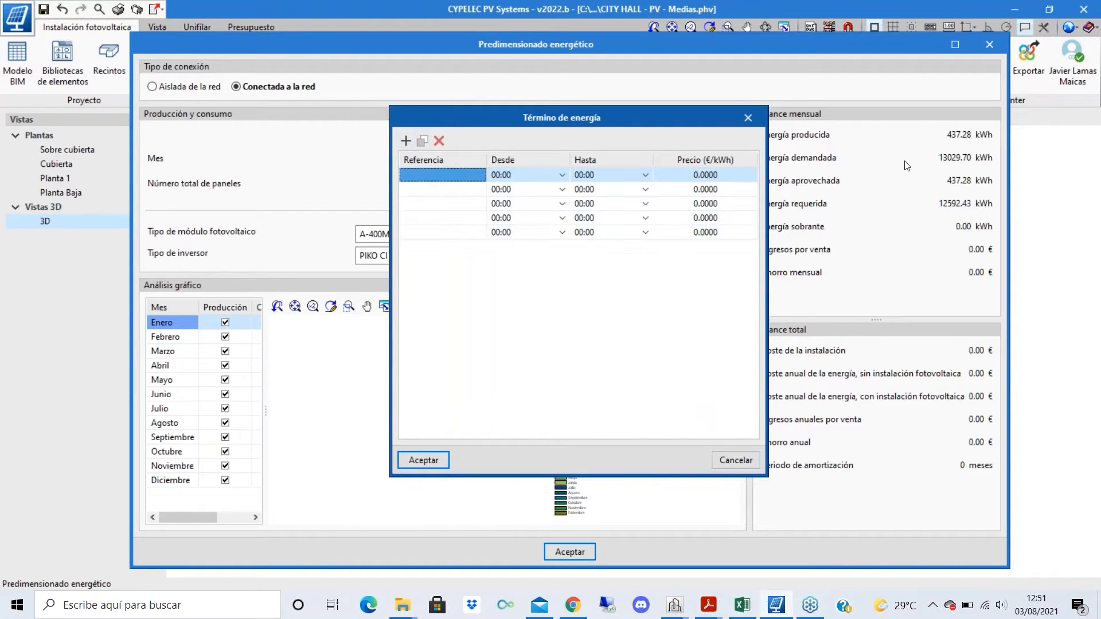
{"action": "type", "text": "Valle"}
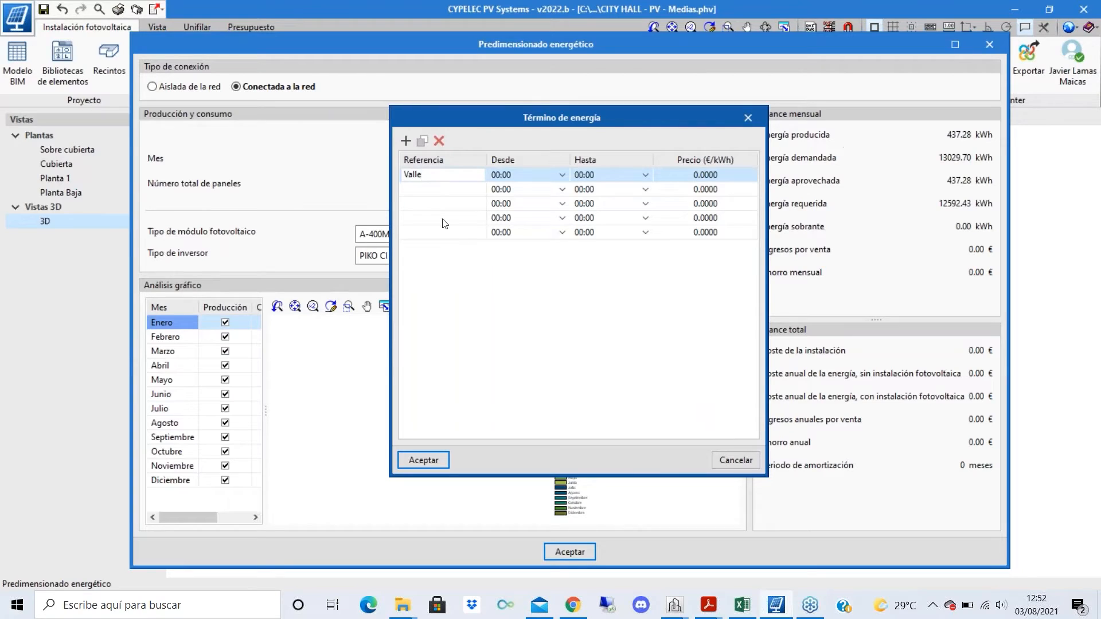
{"action": "left_click", "coordinate": [443, 189]}
{"action": "type", "text": "Ll"}
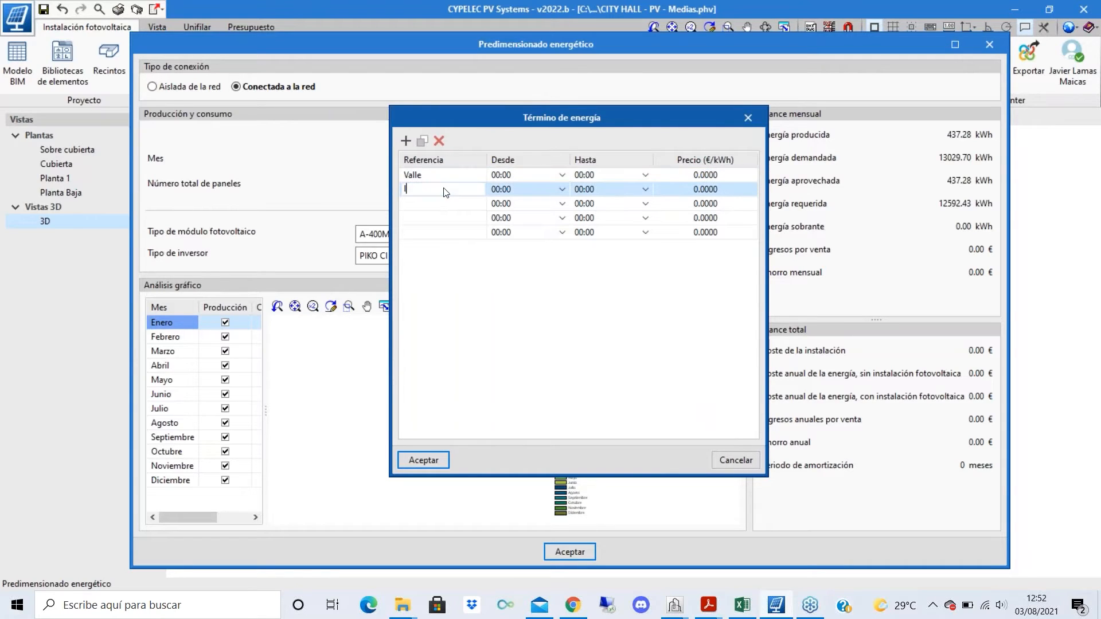
{"action": "type", "text": "ano 1"}
{"action": "key", "text": "Return"}
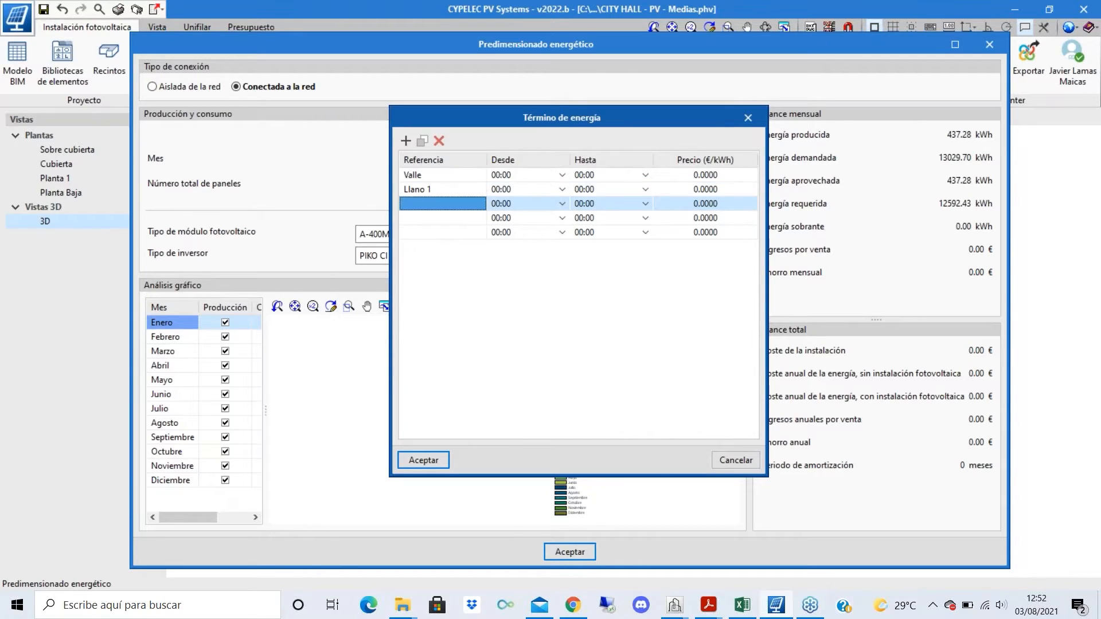
- Name the remaining energy term periods Punta 1, Llano 2 and Punta 2, and add a sixth named Llano 3
{"action": "type", "text": "Punta 1"}
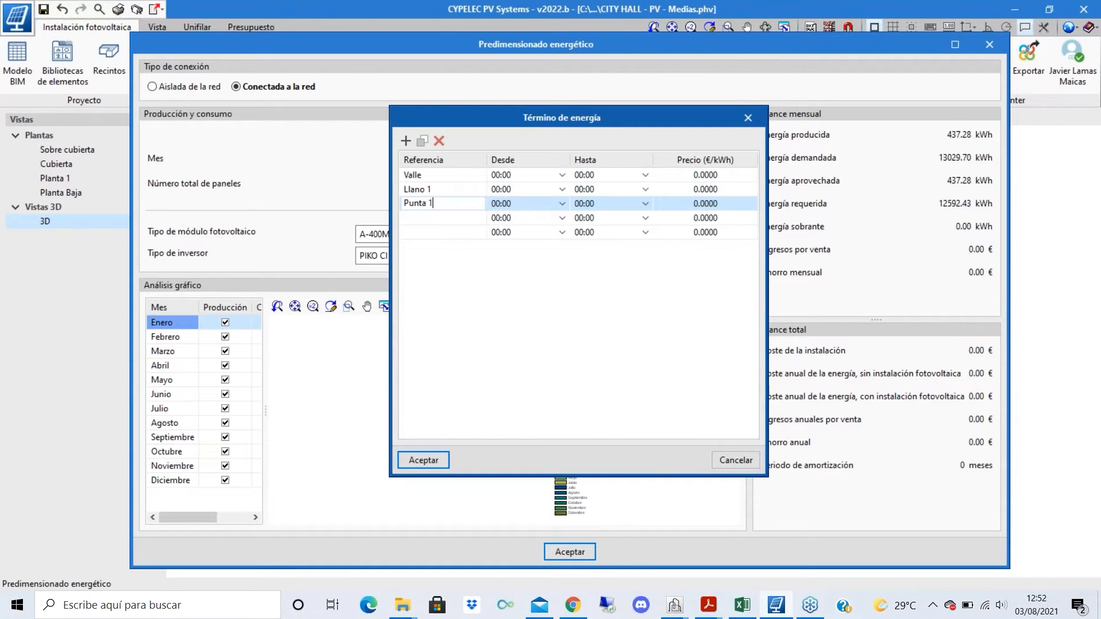
{"action": "key", "text": "Return"}
{"action": "type", "text": "Llano "}
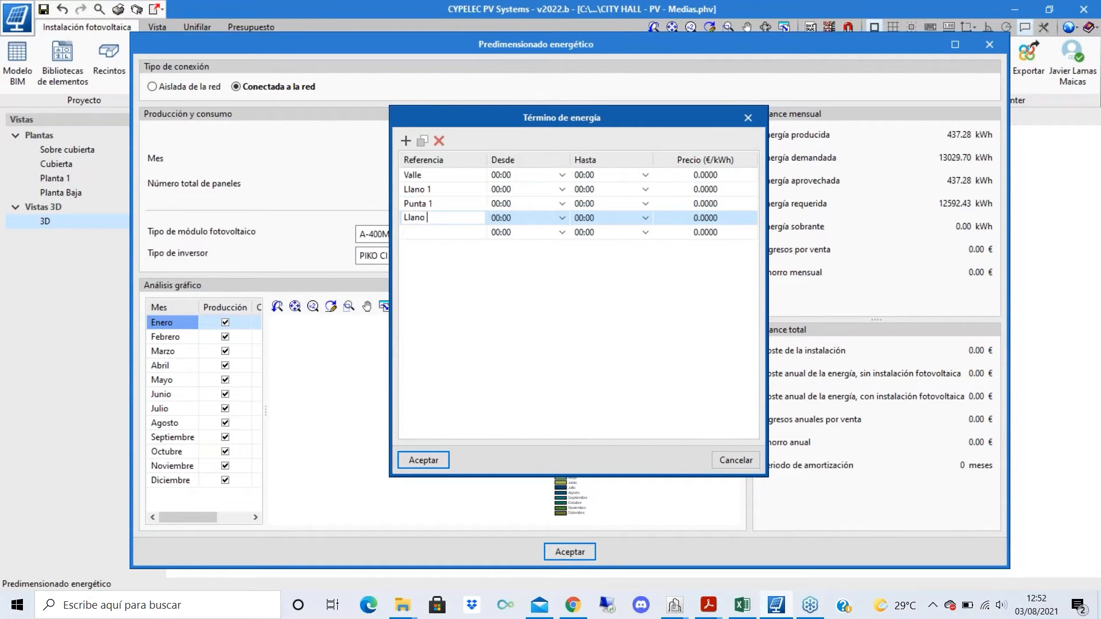
{"action": "type", "text": "2"}
{"action": "key", "text": "Return"}
{"action": "type", "text": "Pu"}
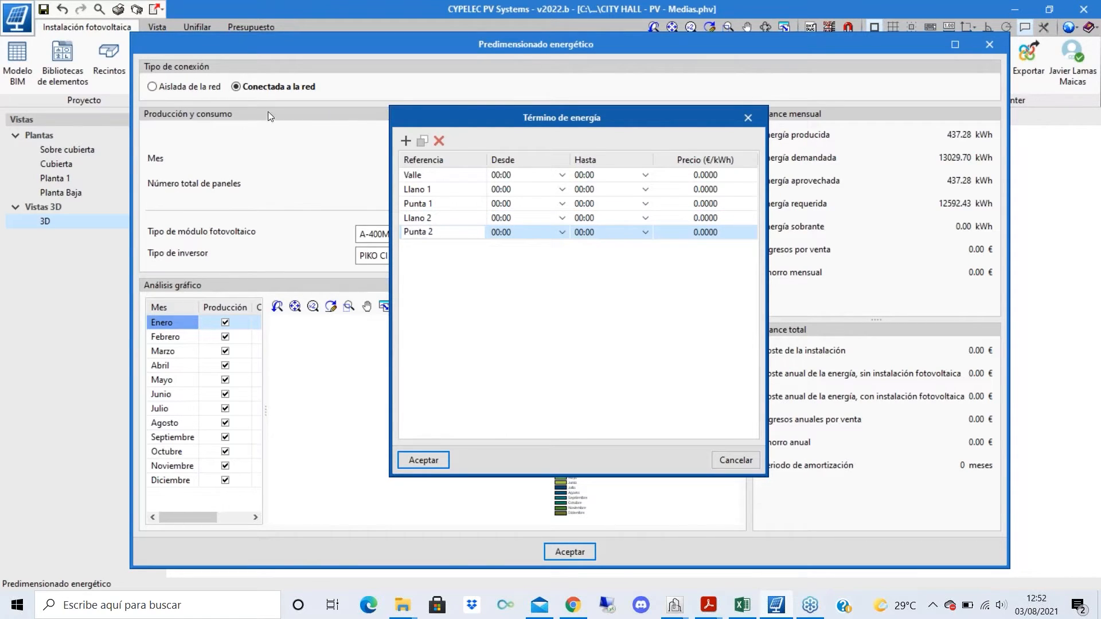
{"action": "left_click", "coordinate": [405, 141]}
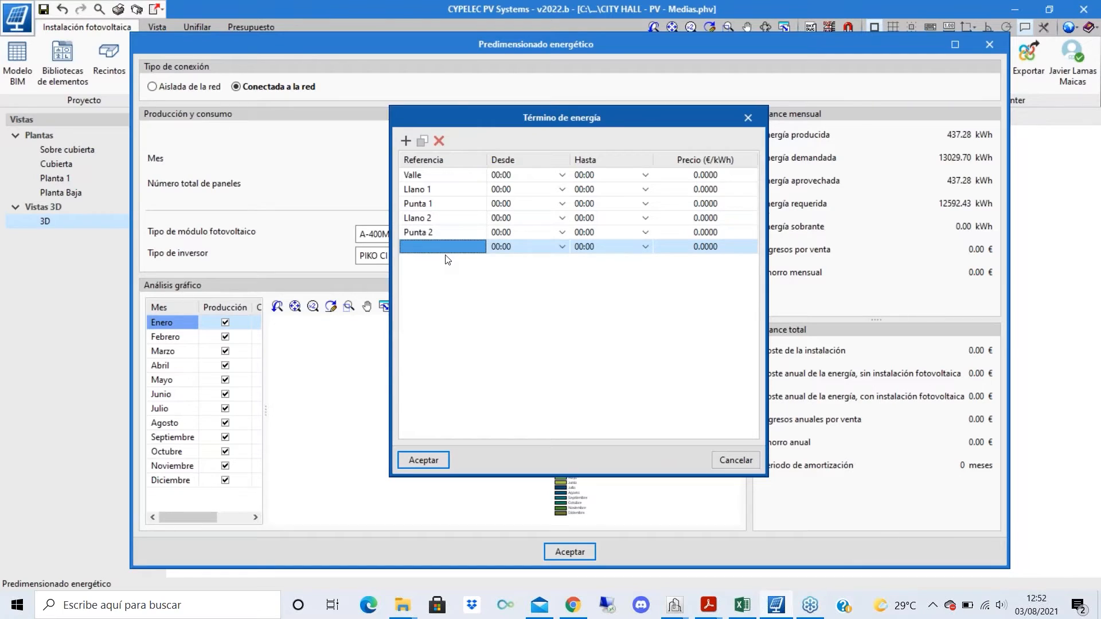
{"action": "type", "text": "Lk"}
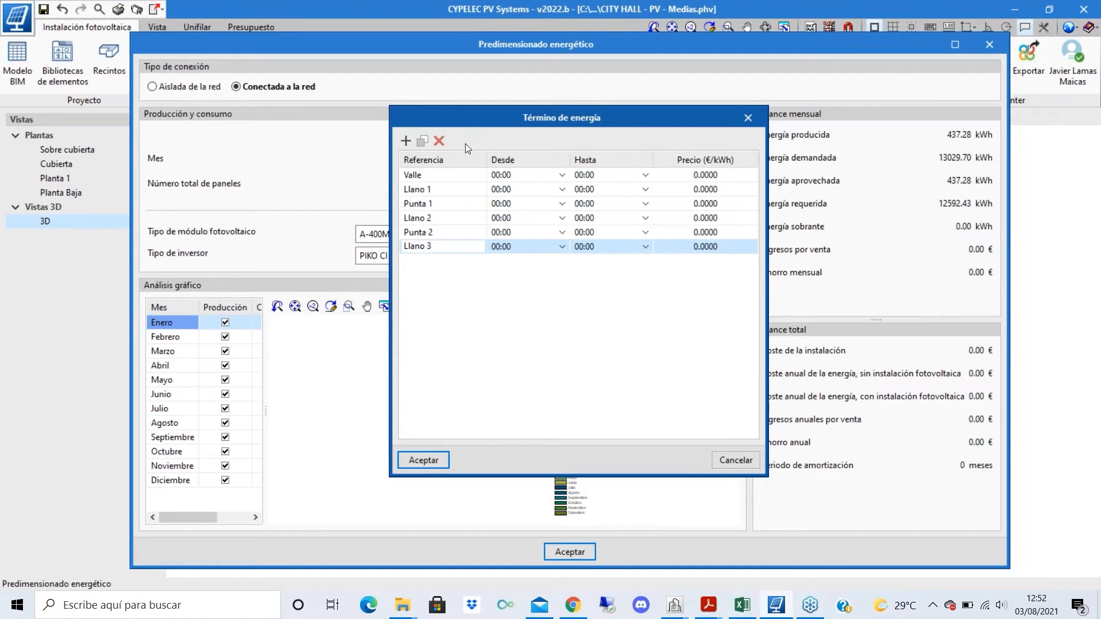
- Set the end time of the Valle period to 08:00
{"action": "left_click", "coordinate": [643, 176]}
{"action": "left_click", "coordinate": [643, 176]}
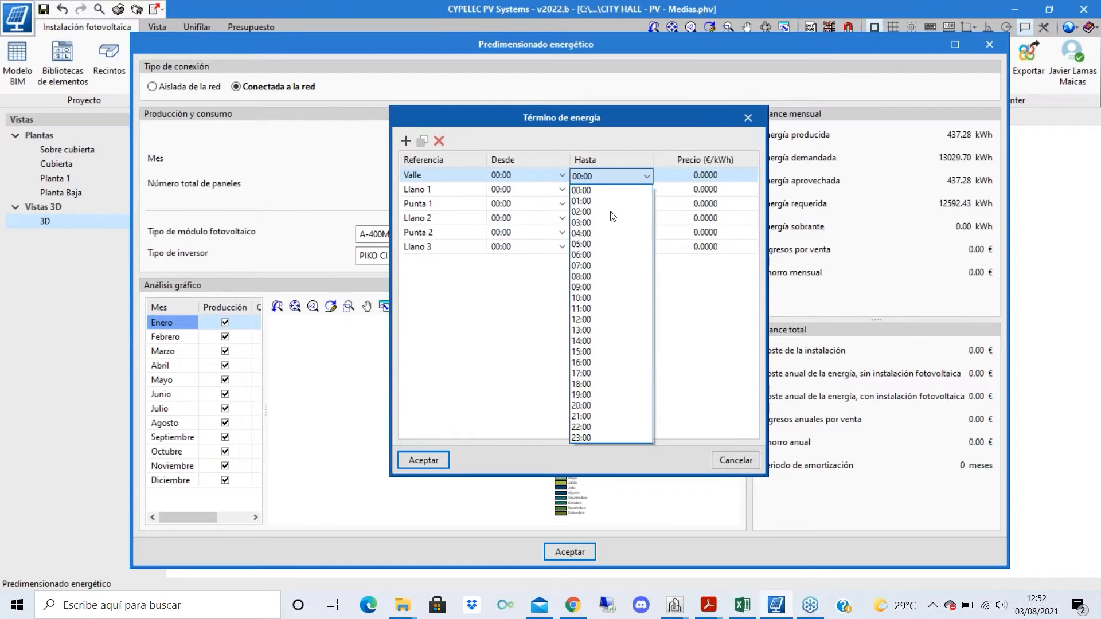
{"action": "left_click", "coordinate": [602, 279]}
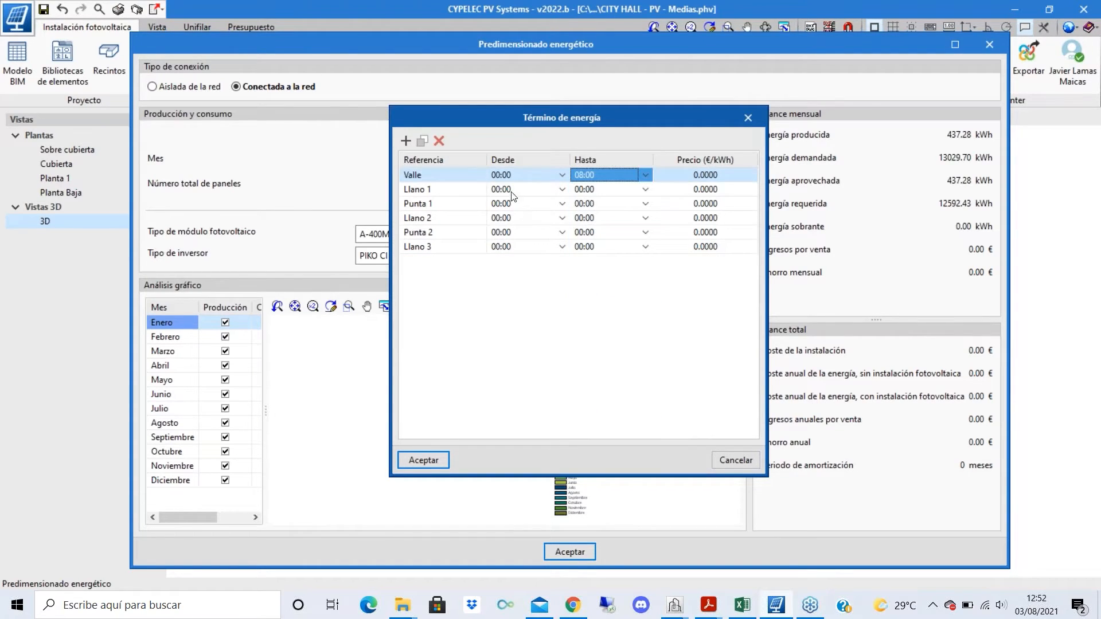
- Set the Llano 1 period to run from 08:00 to 10:00
{"action": "left_click", "coordinate": [516, 191]}
{"action": "left_click", "coordinate": [557, 190]}
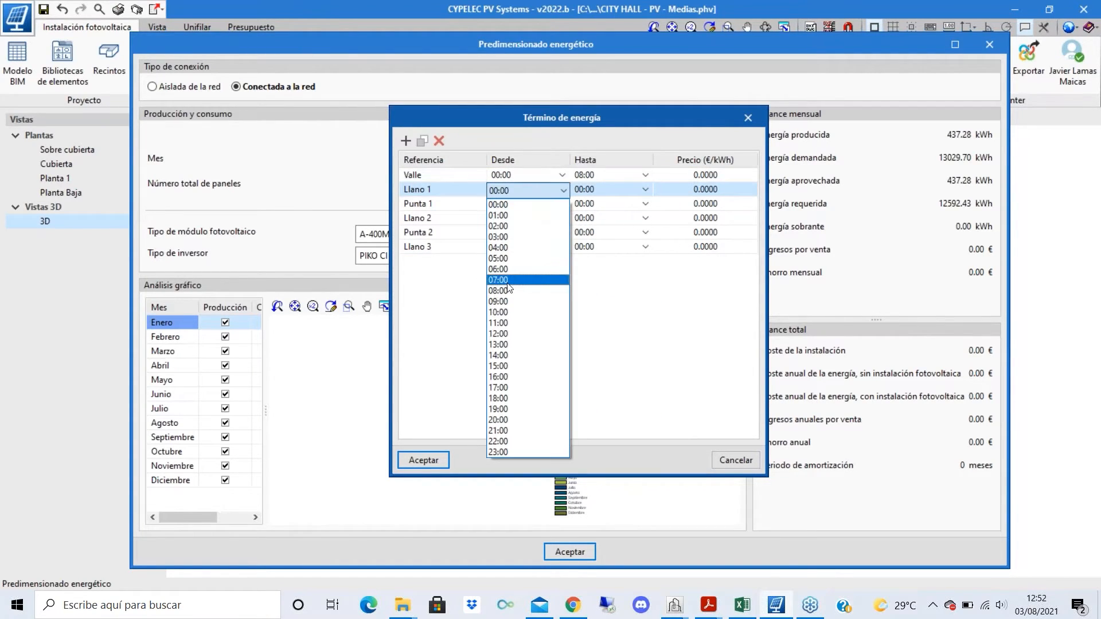
{"action": "left_click", "coordinate": [509, 289]}
{"action": "left_click", "coordinate": [610, 189]}
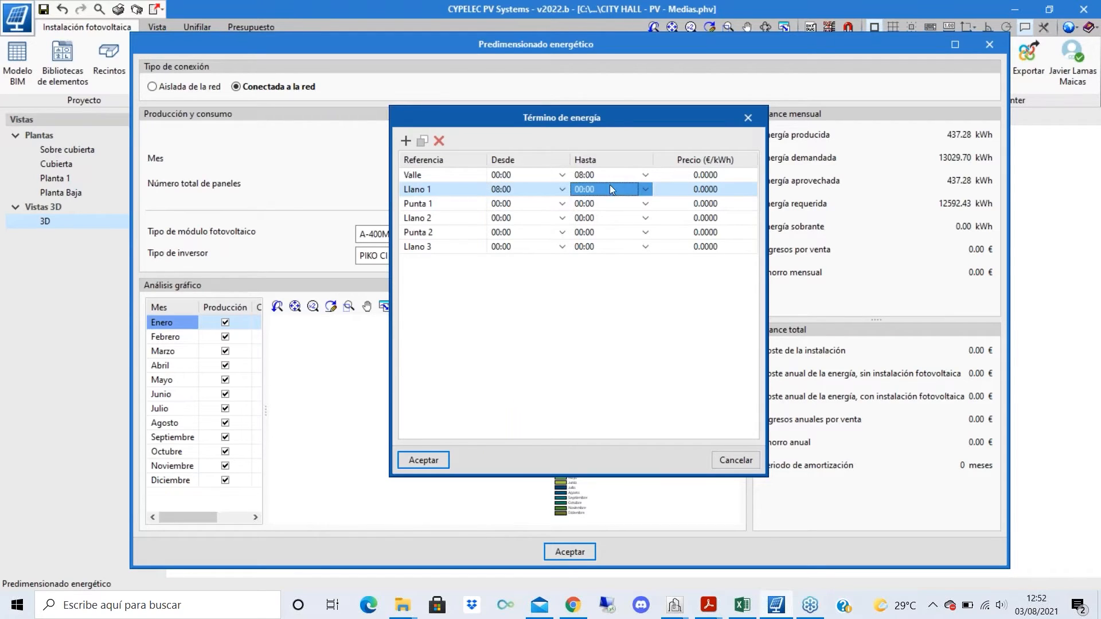
{"action": "left_click", "coordinate": [645, 189]}
{"action": "left_click", "coordinate": [593, 311]}
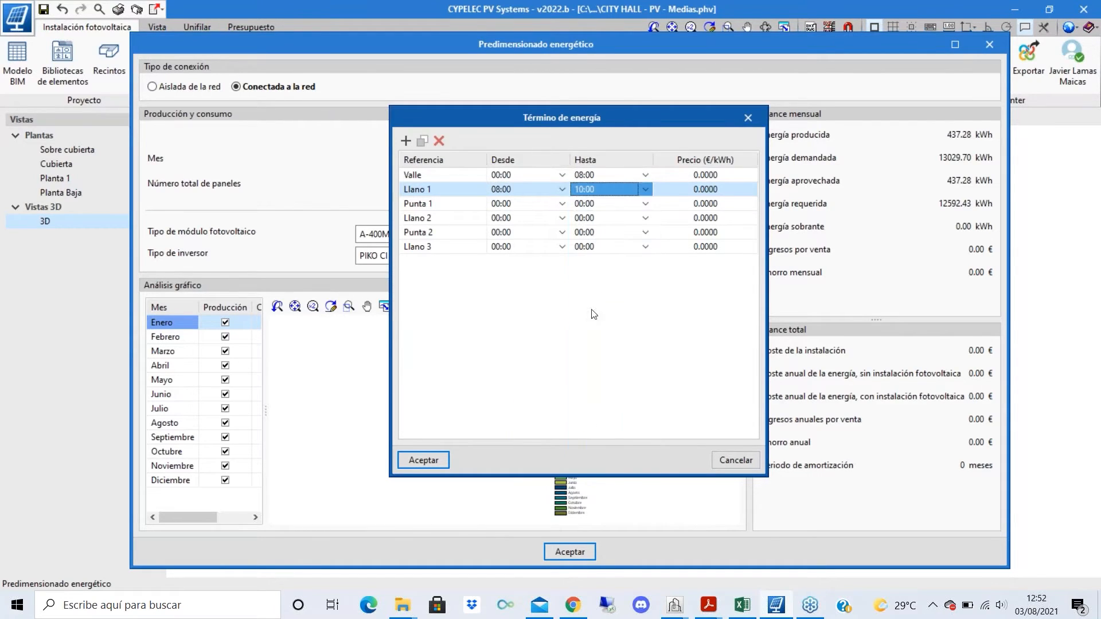
- Set the Punta 1 period to run from 10:00 to 14:00
{"action": "left_click", "coordinate": [496, 205]}
{"action": "left_click", "coordinate": [562, 204]}
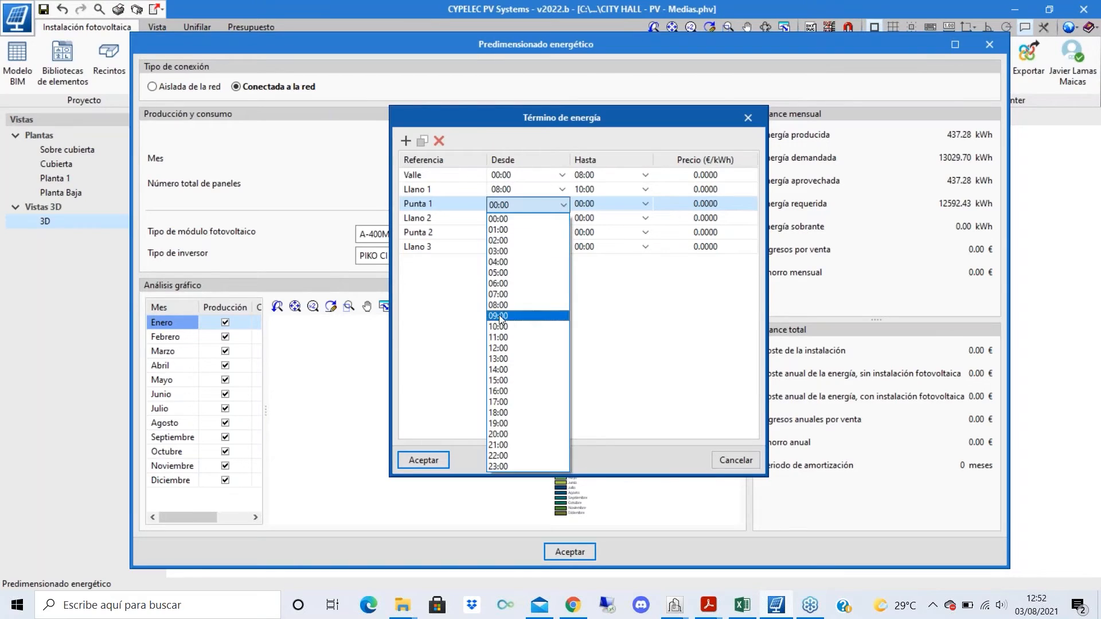
{"action": "left_click", "coordinate": [516, 327]}
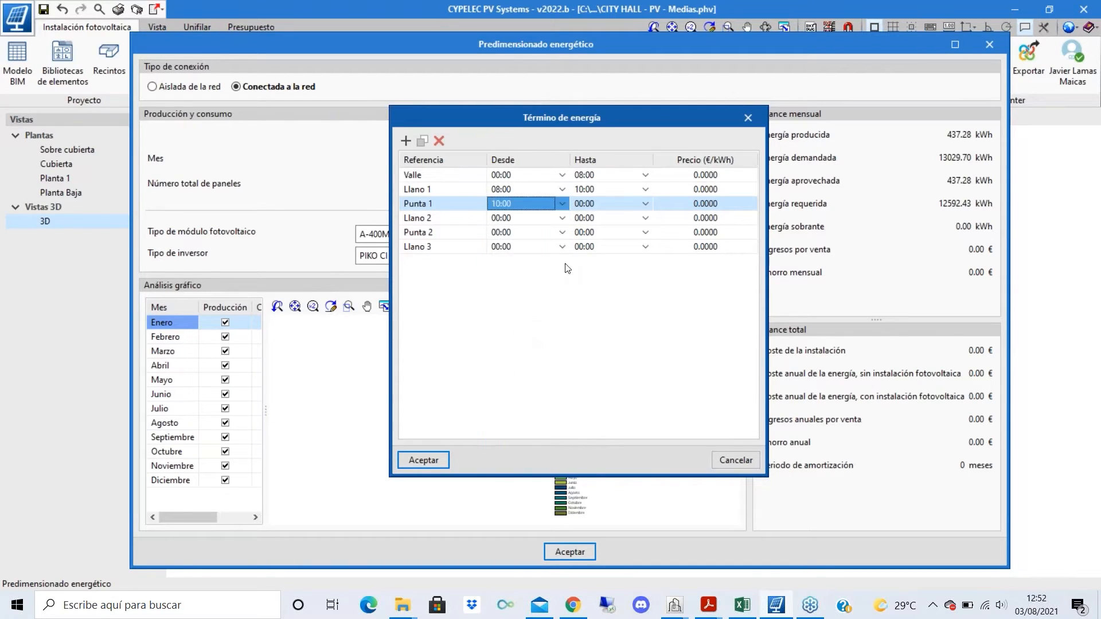
{"action": "left_click", "coordinate": [645, 205]}
{"action": "left_click", "coordinate": [618, 342]}
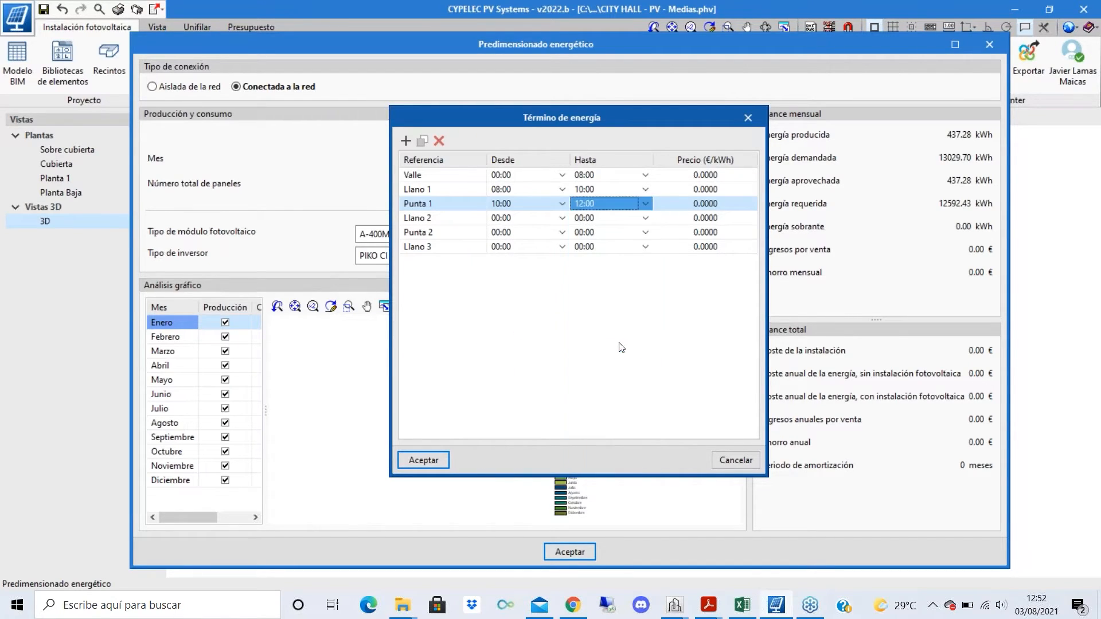
{"action": "left_click", "coordinate": [645, 204]}
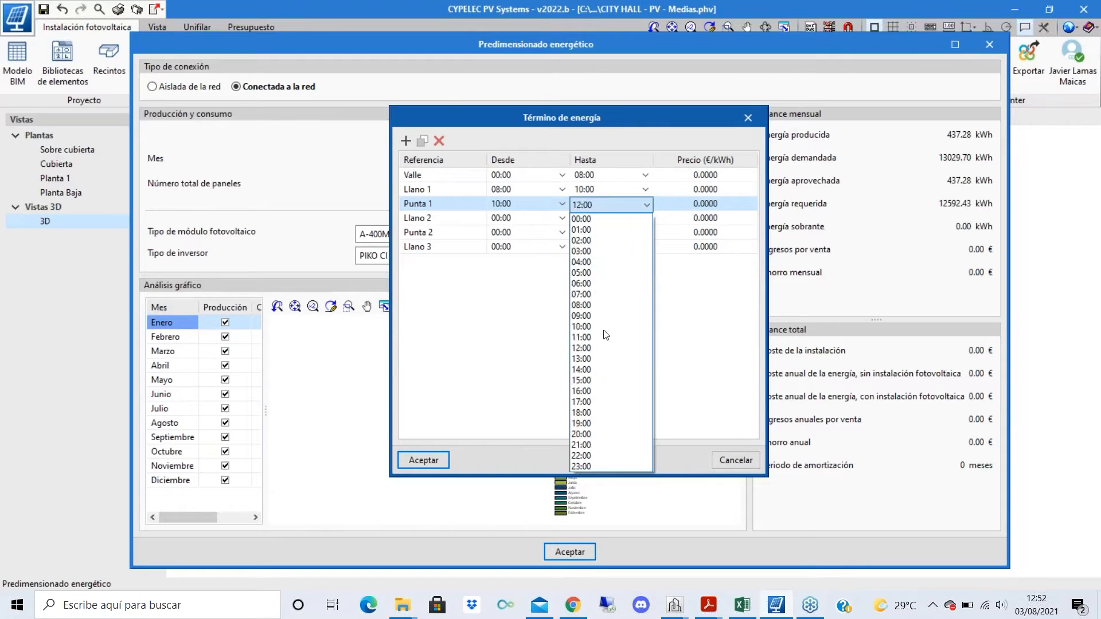
{"action": "left_click", "coordinate": [597, 370]}
- Set the Llano 2 period to run from 14:00 to 18:00
{"action": "left_click", "coordinate": [552, 220]}
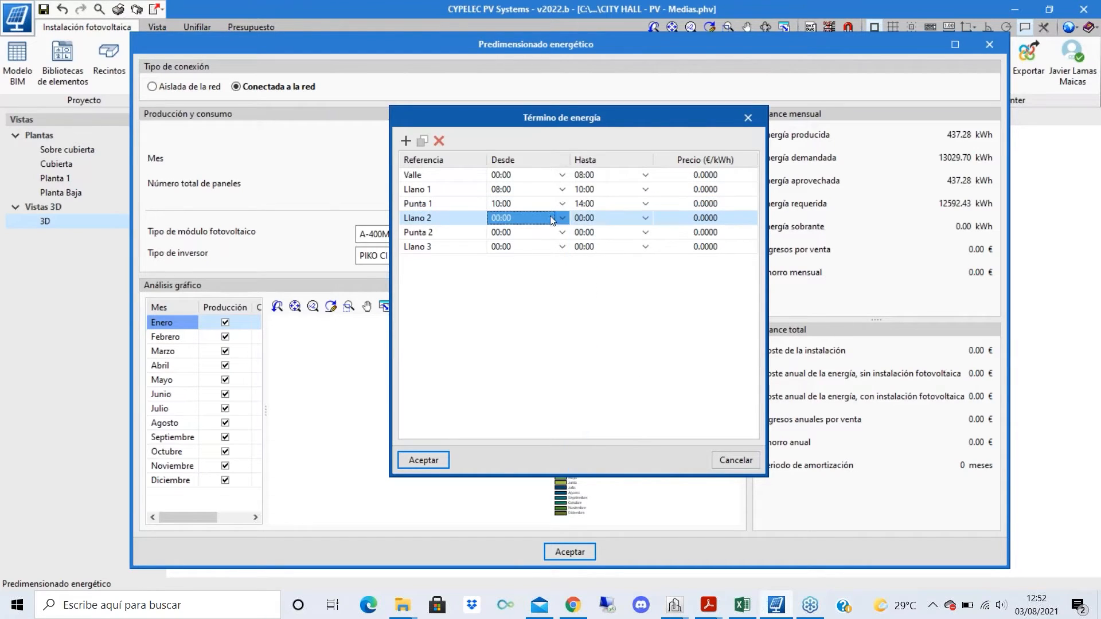
{"action": "left_click", "coordinate": [562, 218]}
{"action": "left_click", "coordinate": [513, 388]}
{"action": "left_click", "coordinate": [646, 218]}
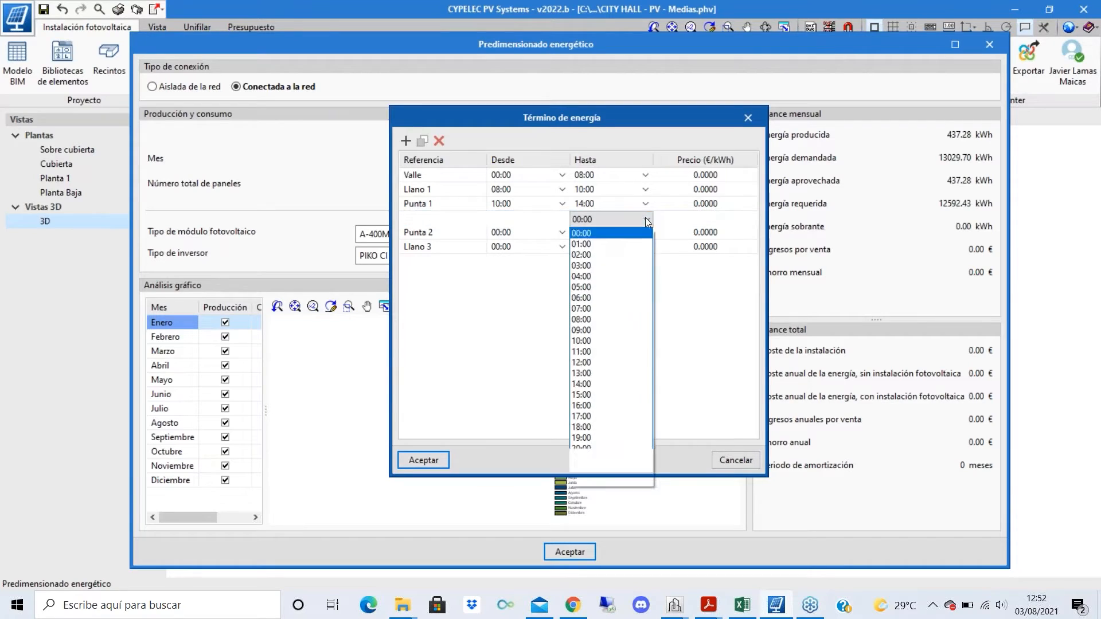
{"action": "left_click", "coordinate": [578, 425]}
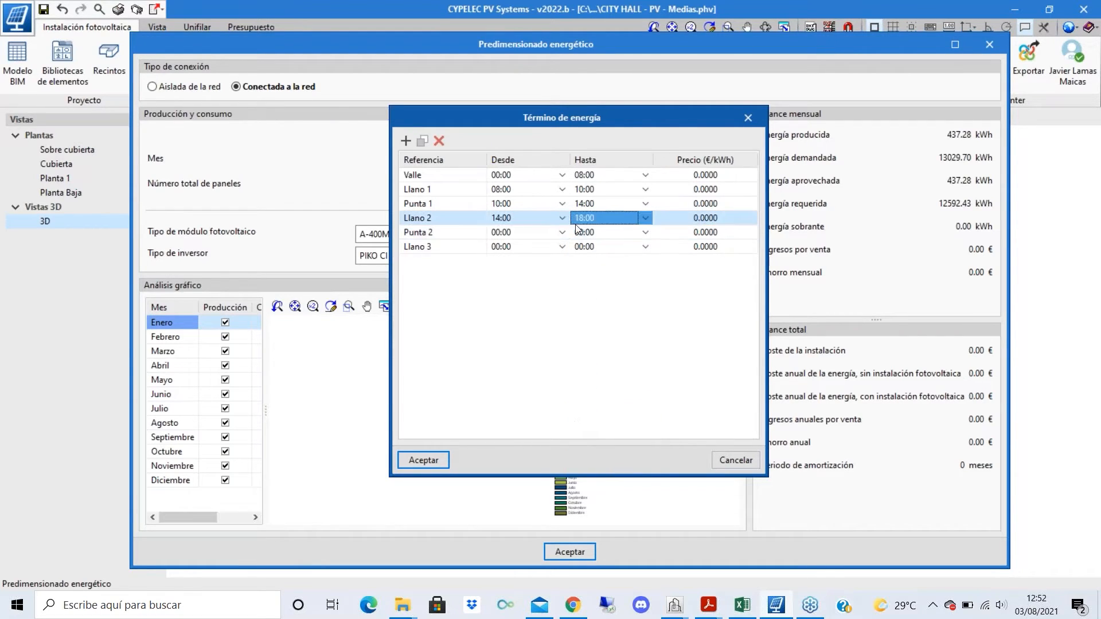
- Set the Punta 2 period to run from 18:00 to 22:00
{"action": "left_click", "coordinate": [562, 233]}
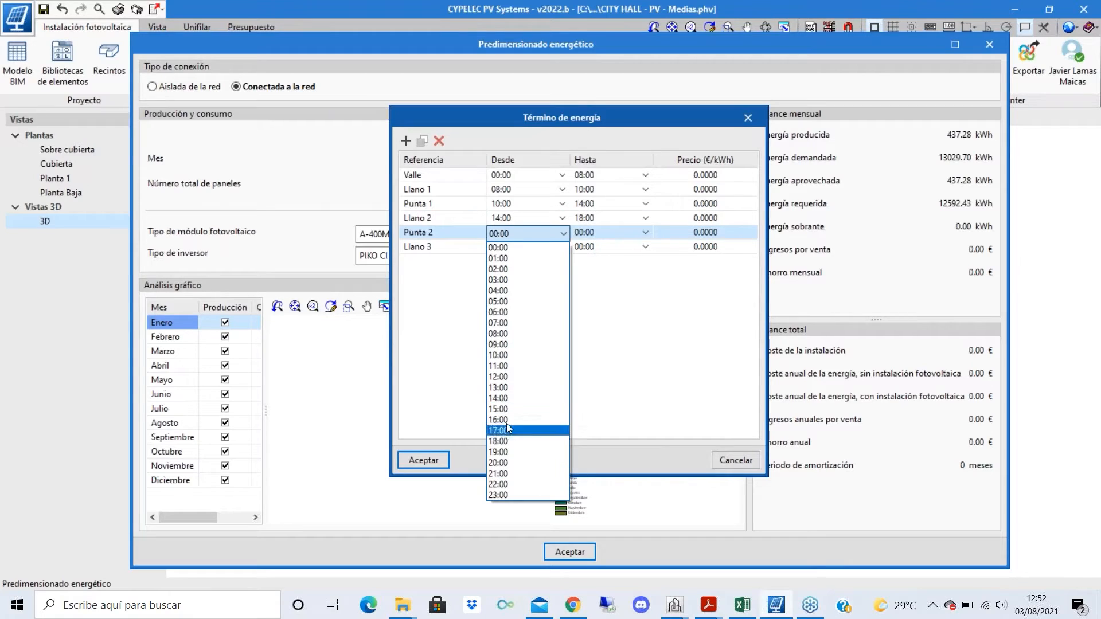
{"action": "left_click", "coordinate": [512, 439]}
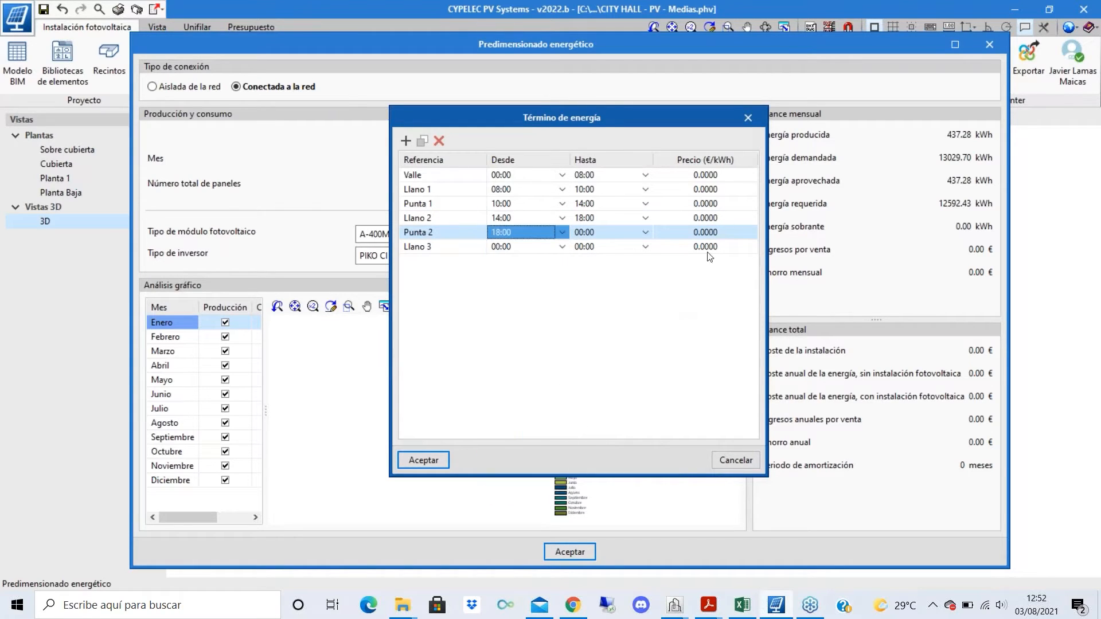
{"action": "left_click", "coordinate": [643, 233]}
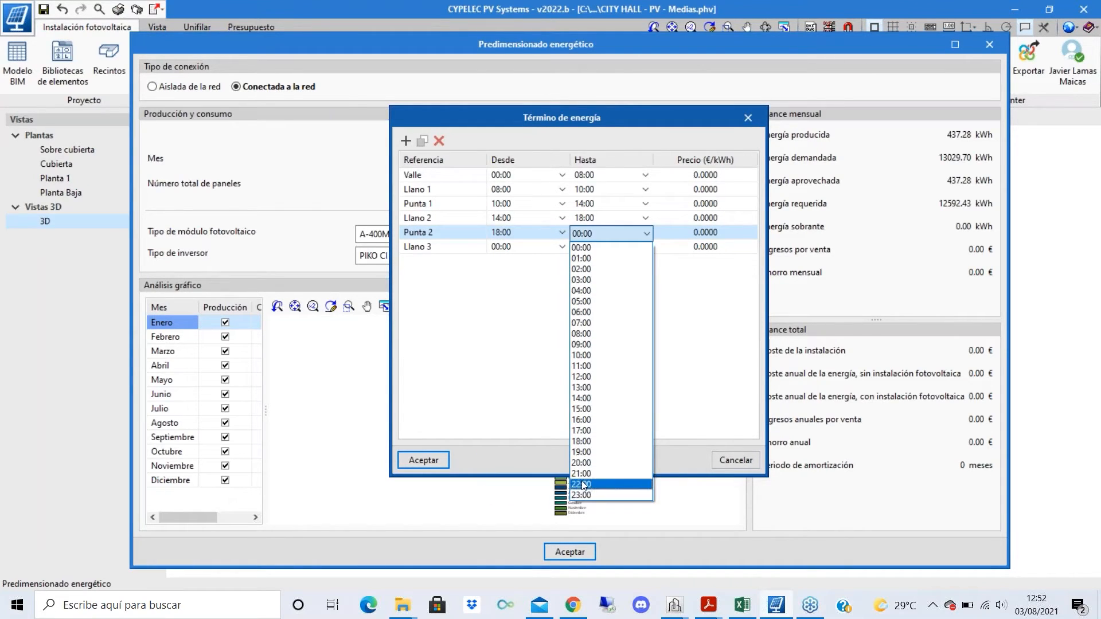
{"action": "left_click", "coordinate": [583, 483]}
- Set the Llano 3 period to run from 22:00 to 00:00
{"action": "left_click", "coordinate": [561, 248]}
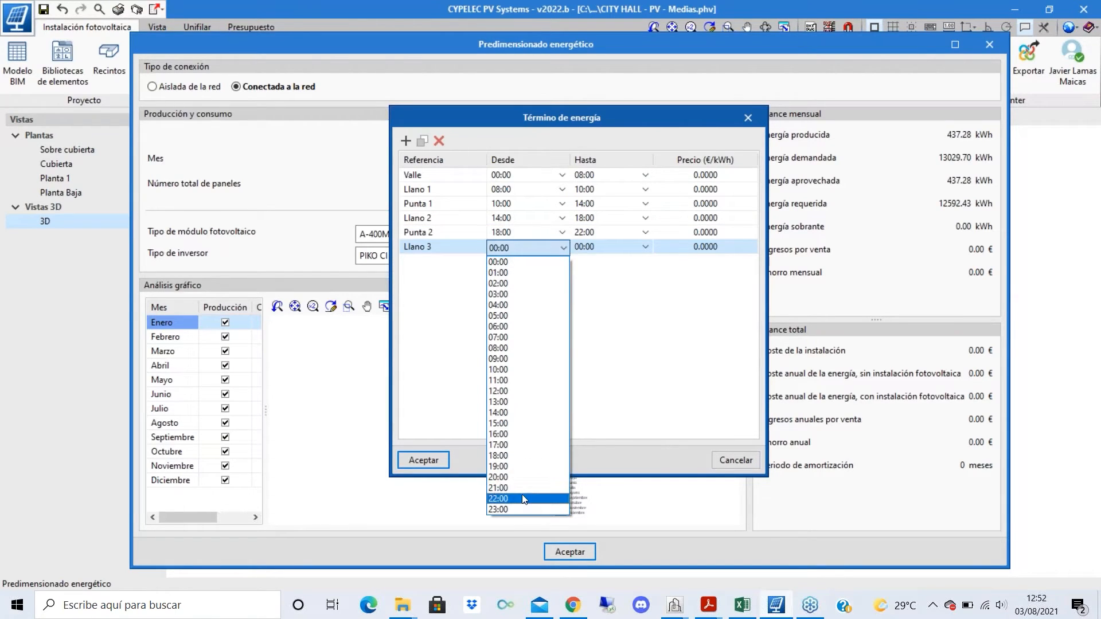
{"action": "left_click", "coordinate": [545, 498]}
{"action": "left_click", "coordinate": [641, 248]}
{"action": "left_click", "coordinate": [645, 247]}
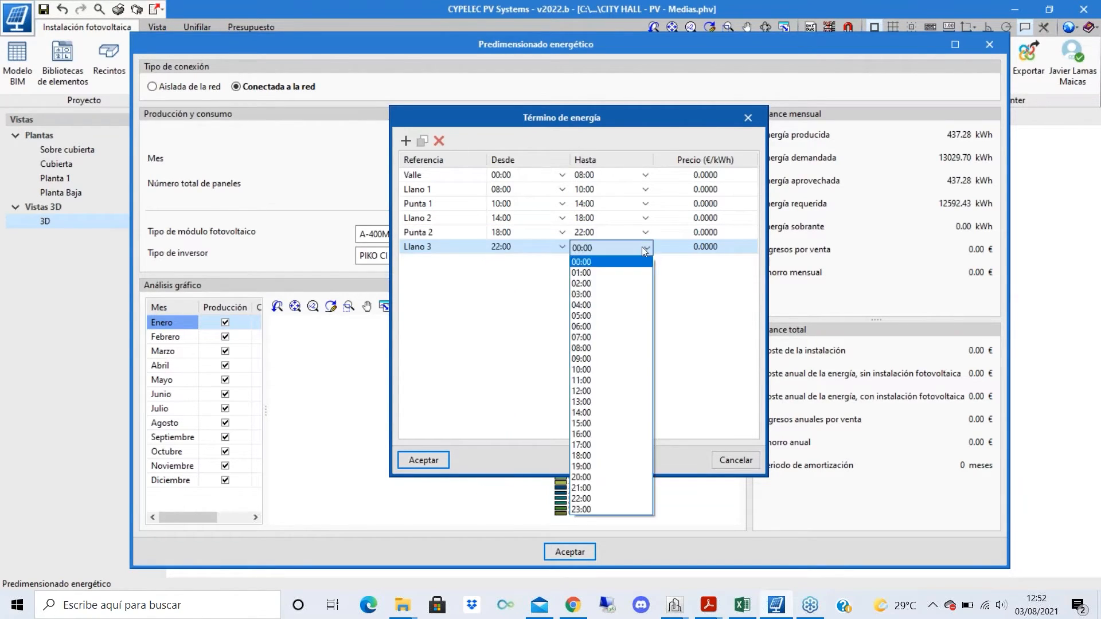
{"action": "left_click", "coordinate": [591, 262]}
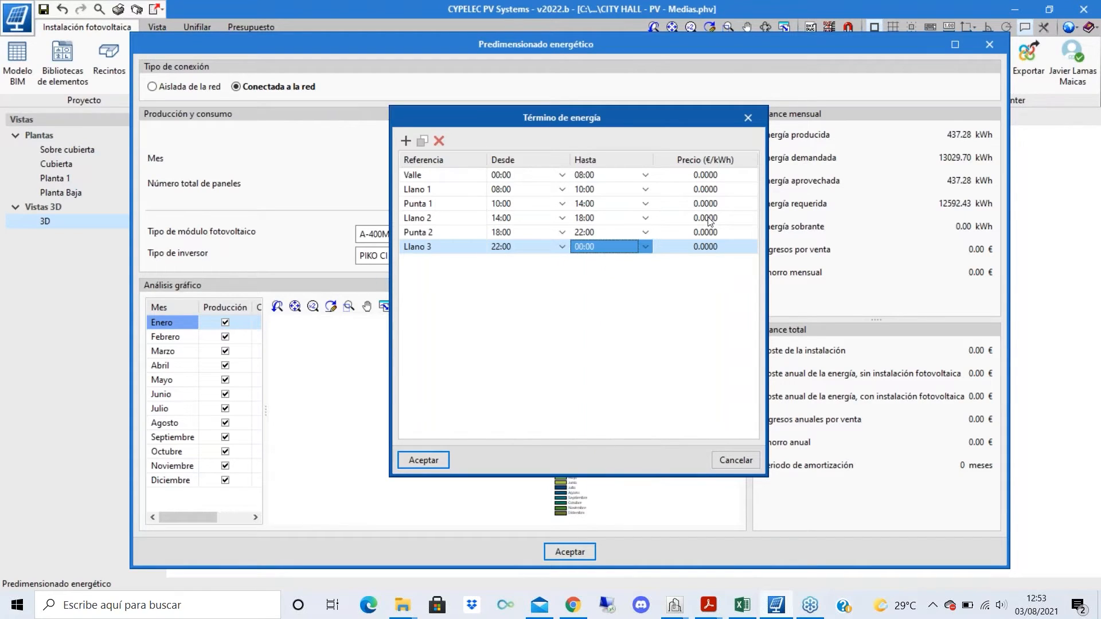
- Look up the Valle energy price in Precios-Predimensionador.pdf and enter 0.0895 €/kWh for that period
{"action": "left_click", "coordinate": [724, 178]}
{"action": "mouse_move", "coordinate": [709, 605]}
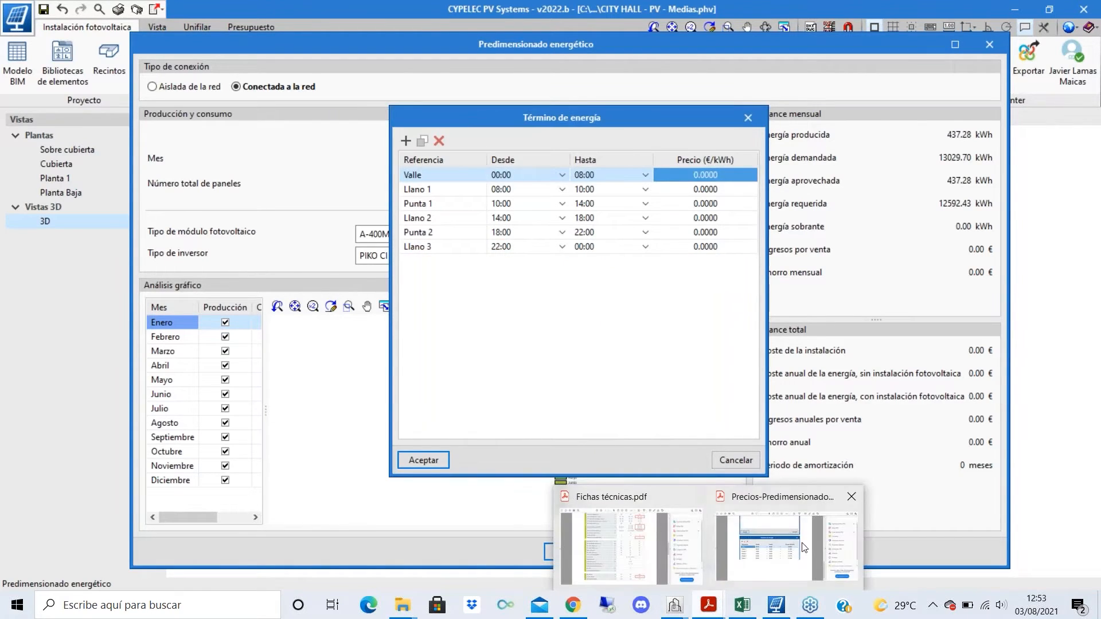
{"action": "left_click", "coordinate": [894, 534]}
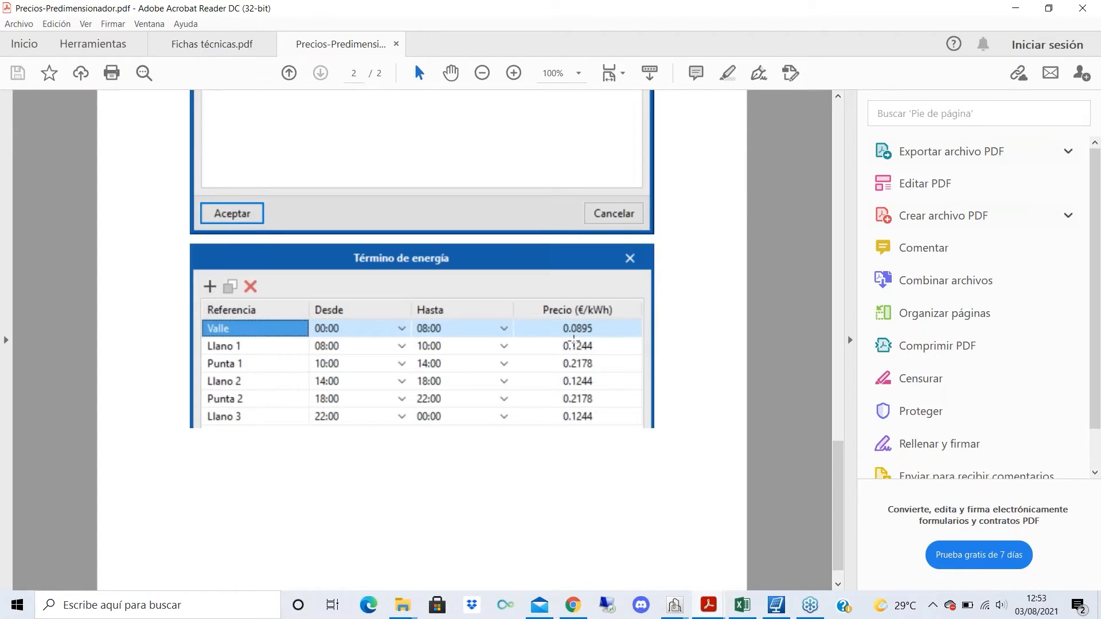
{"action": "left_click", "coordinate": [1015, 12]}
{"action": "type", "text": "0.0895"}
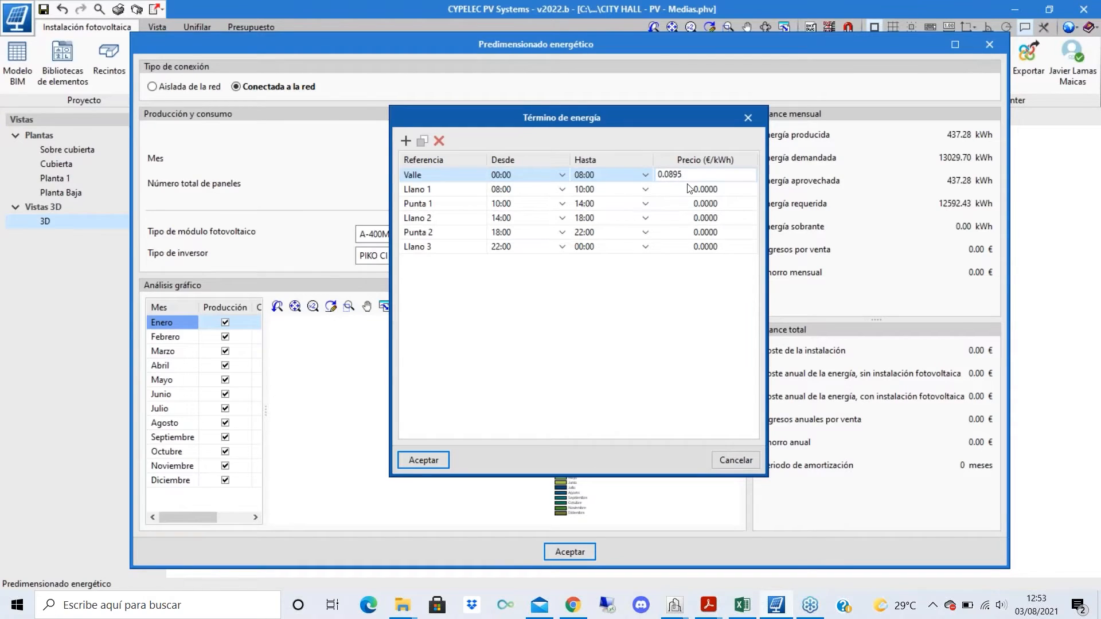
{"action": "key", "text": "Return"}
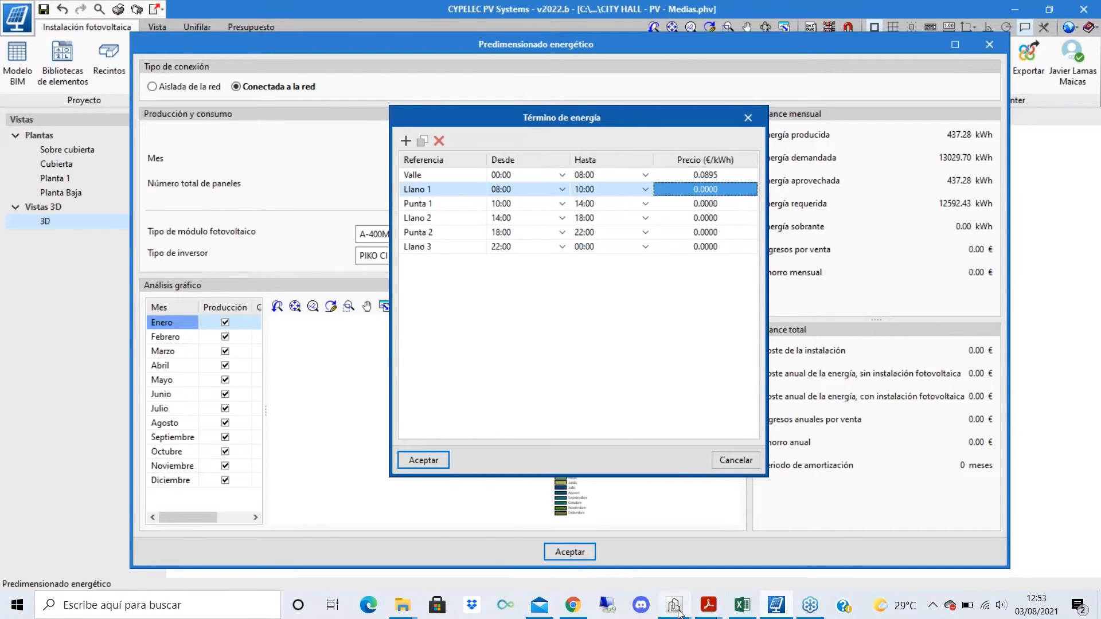
- Check the Llano price in Precios-Predimensionador.pdf and enter 0.1244 €/kWh for Llano 1, Llano 2 and Llano 3
{"action": "mouse_move", "coordinate": [701, 607]}
{"action": "left_click", "coordinate": [777, 551]}
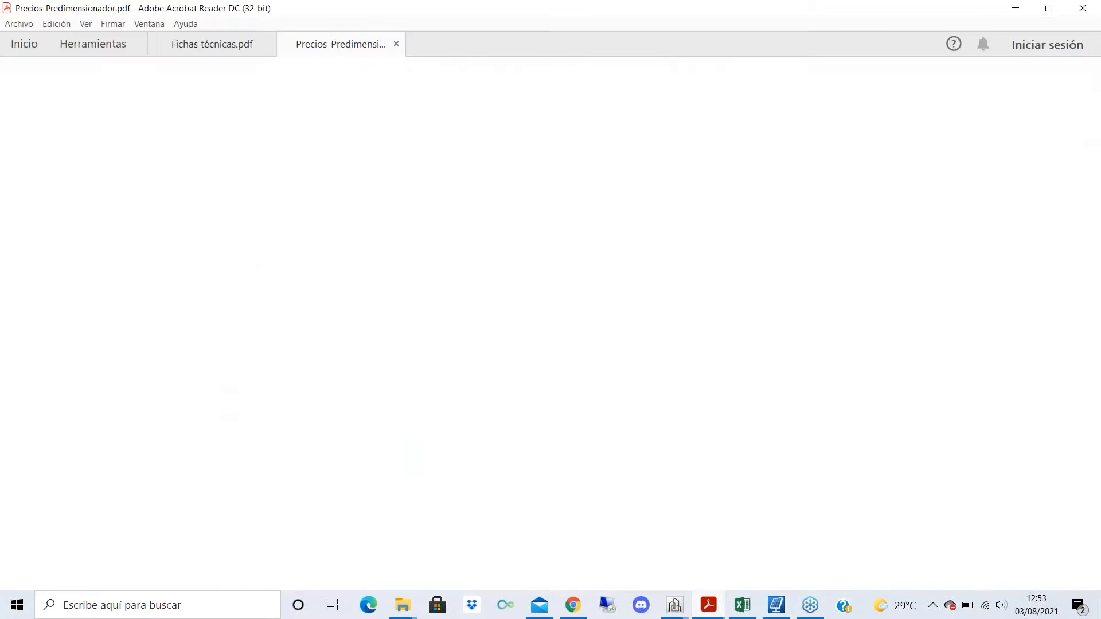
{"action": "left_click", "coordinate": [1014, 10]}
{"action": "type", "text": "0."}
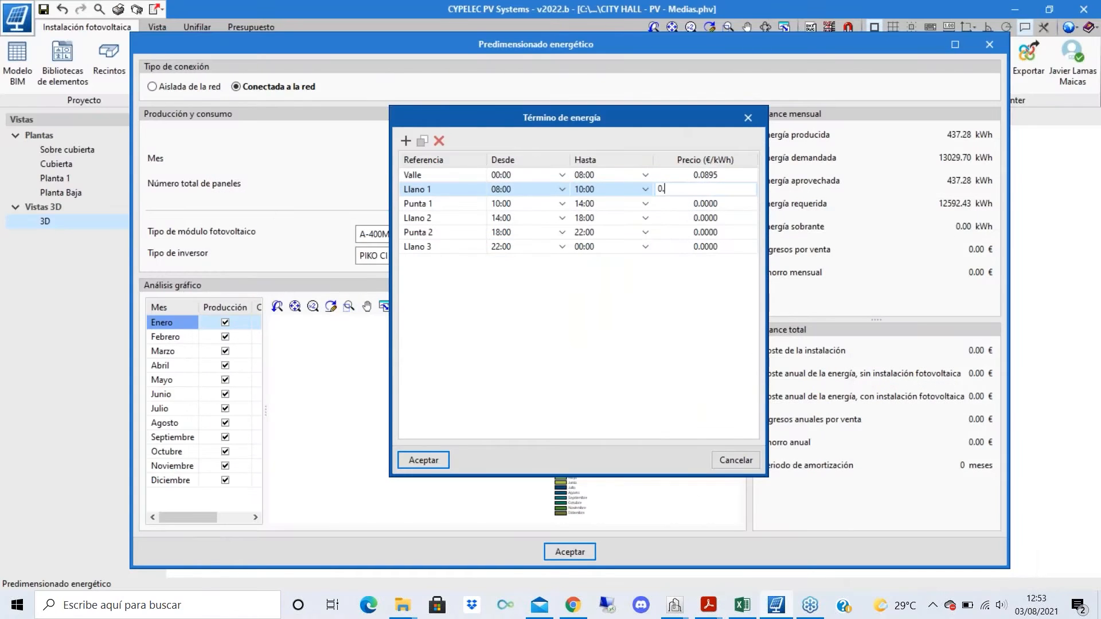
{"action": "type", "text": "1244"}
{"action": "left_click", "coordinate": [693, 219]}
{"action": "type", "text": "0.12"}
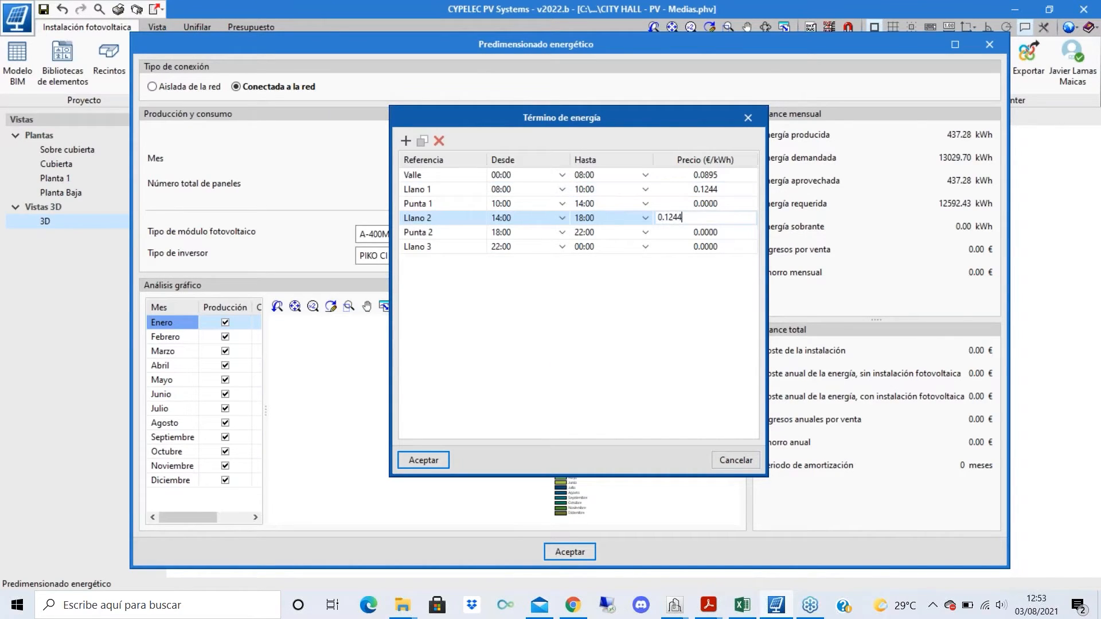
{"action": "left_click", "coordinate": [697, 247]}
{"action": "type", "text": "0.1244"}
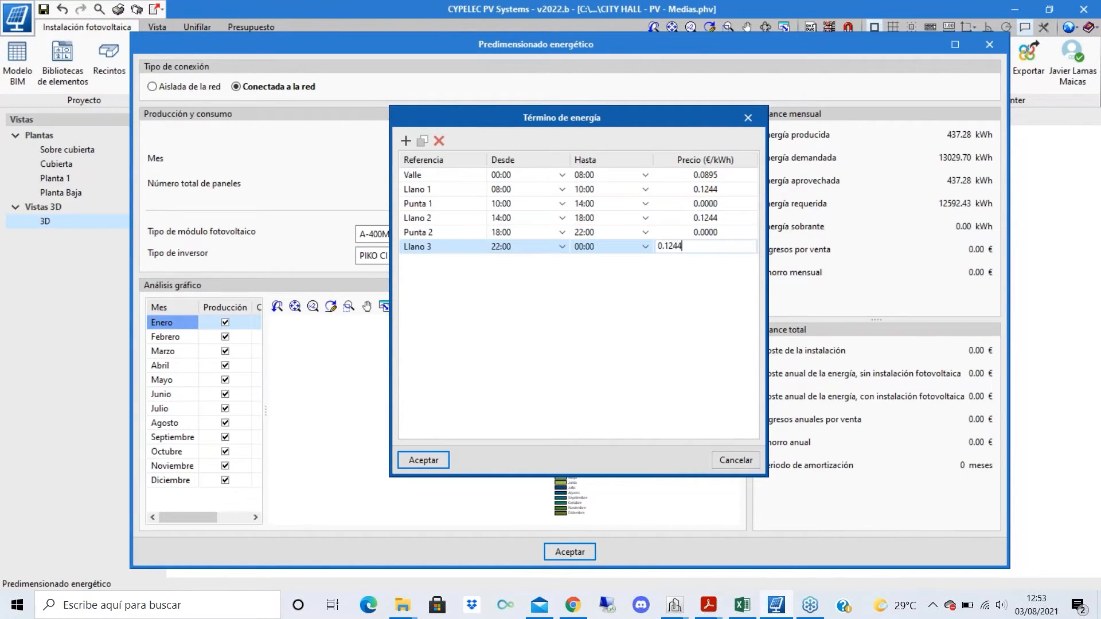
- Check the Punta price in the PDF, enter 0.2178 €/kWh for Punta 1 and Punta 2, and accept the energy term
{"action": "left_click", "coordinate": [700, 204]}
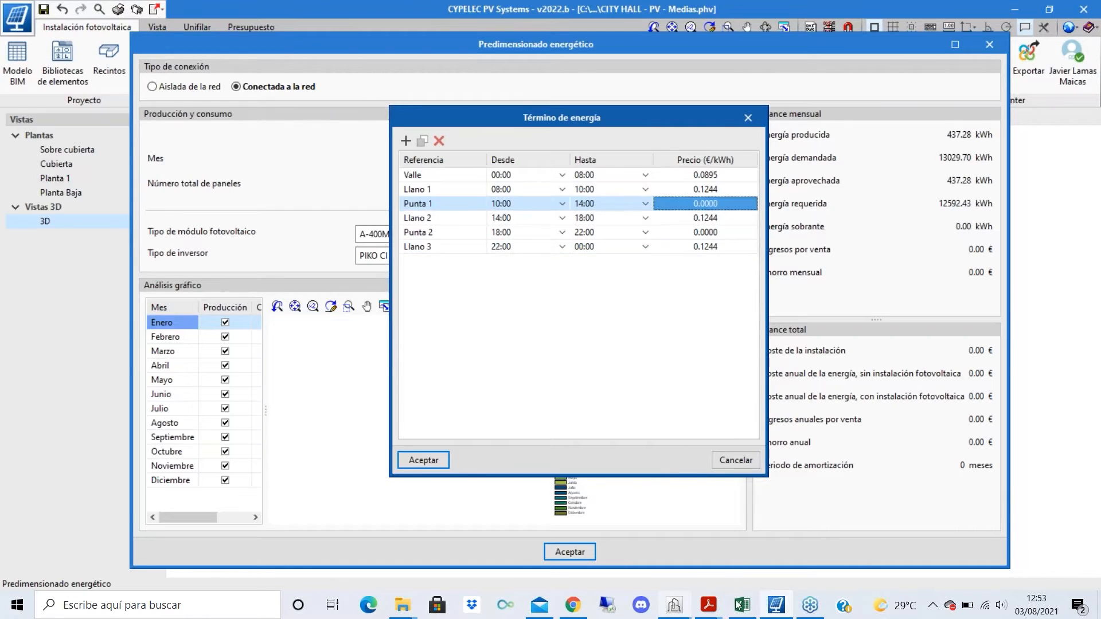
{"action": "mouse_move", "coordinate": [711, 608]}
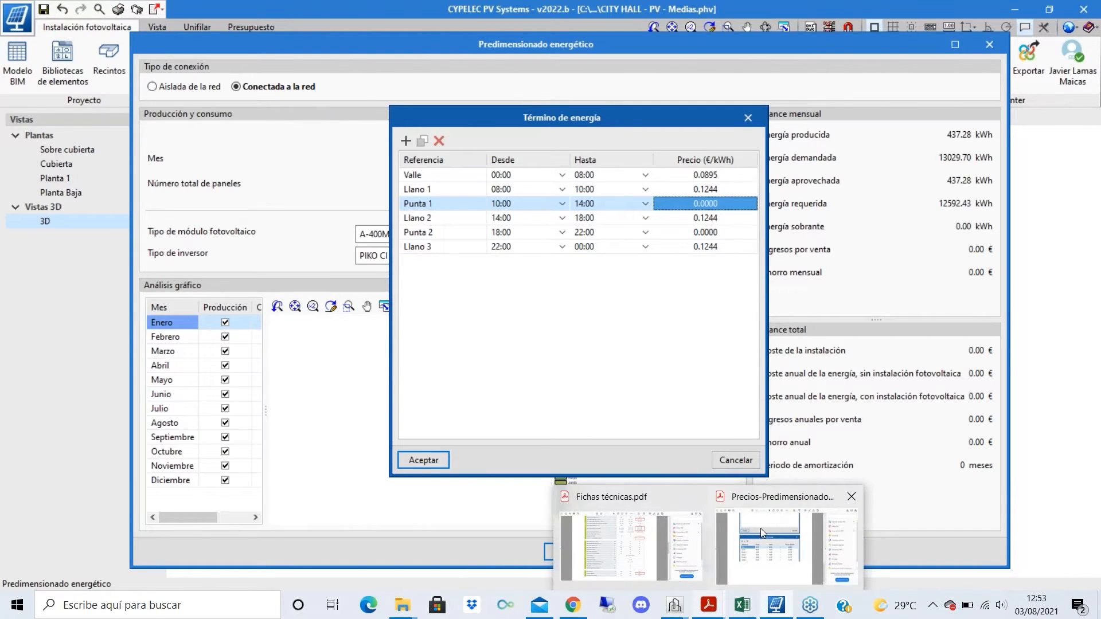
{"action": "mouse_move", "coordinate": [761, 528]}
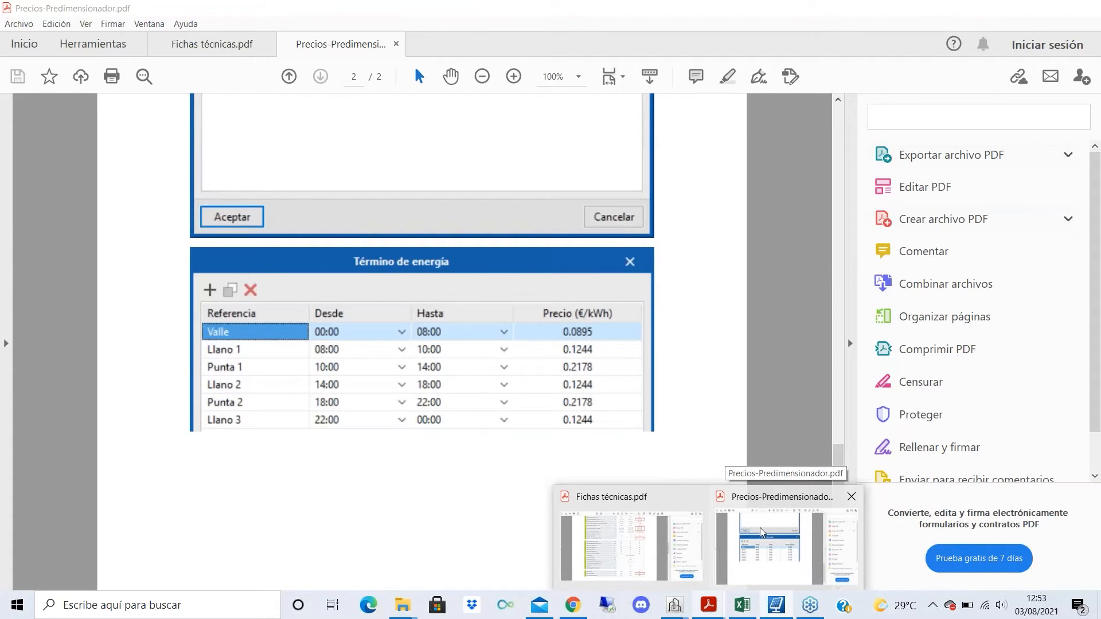
{"action": "type", "text": "0.2178"}
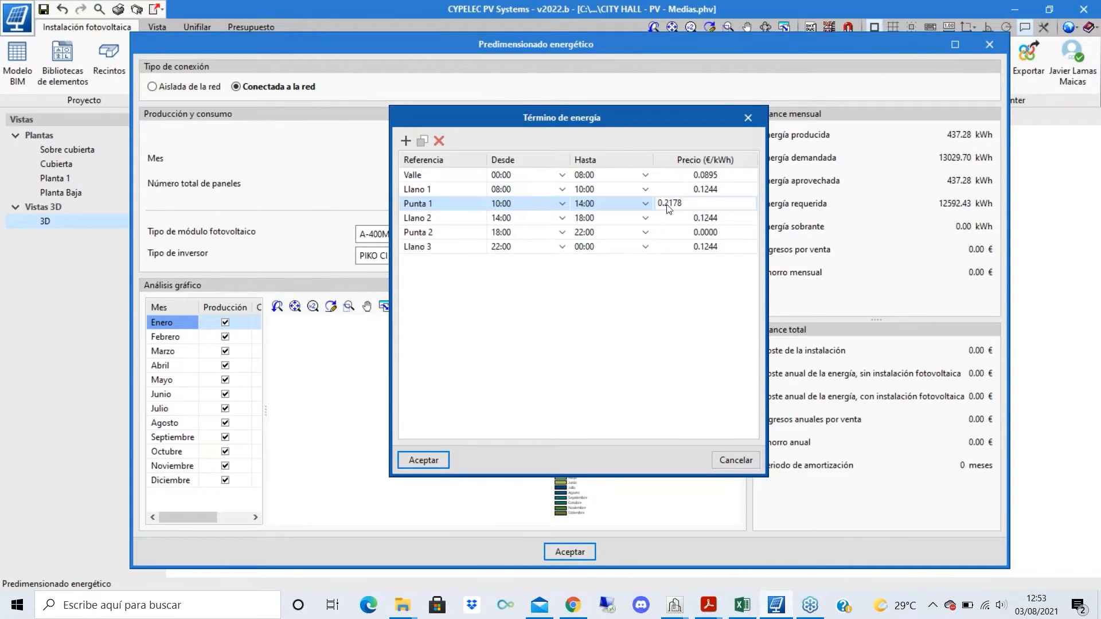
{"action": "left_click", "coordinate": [705, 221]}
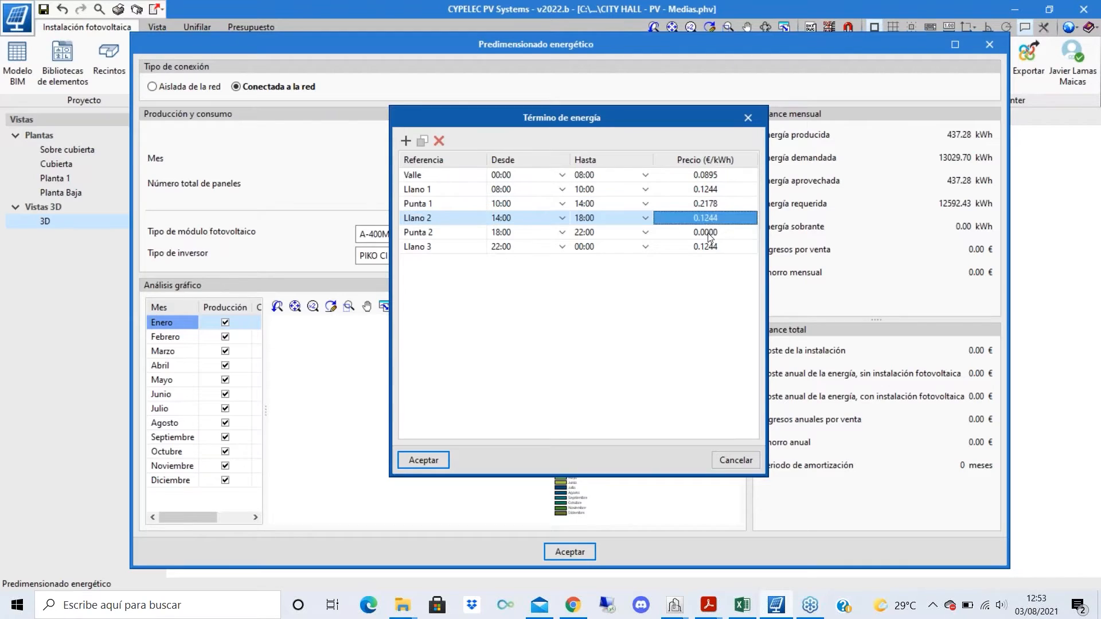
{"action": "left_click", "coordinate": [708, 233]}
{"action": "type", "text": "0.2178"}
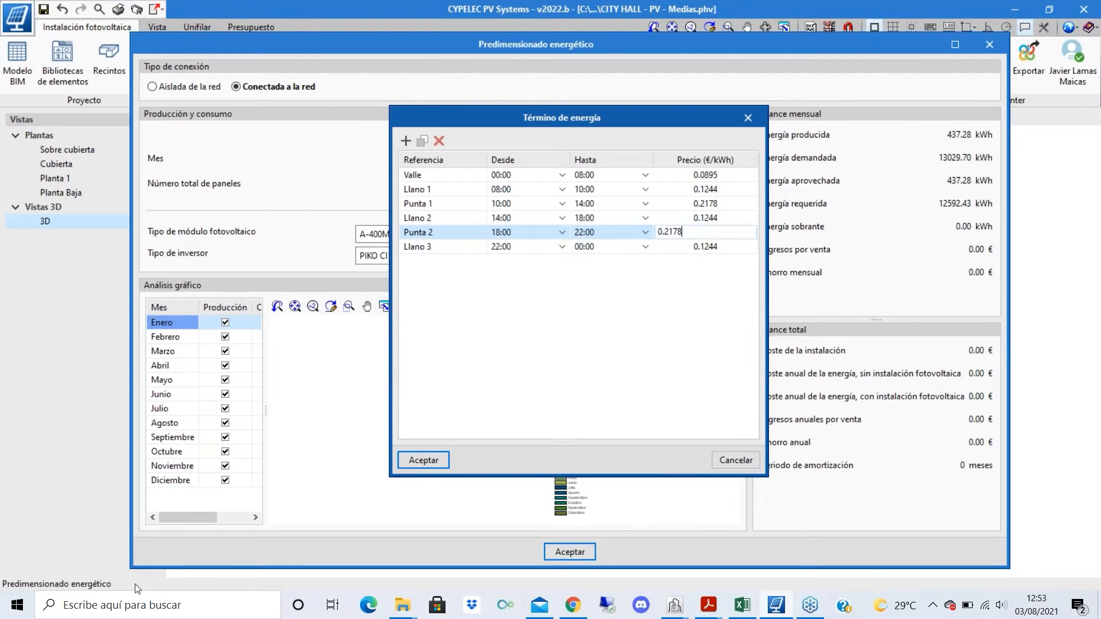
{"action": "left_click", "coordinate": [425, 461]}
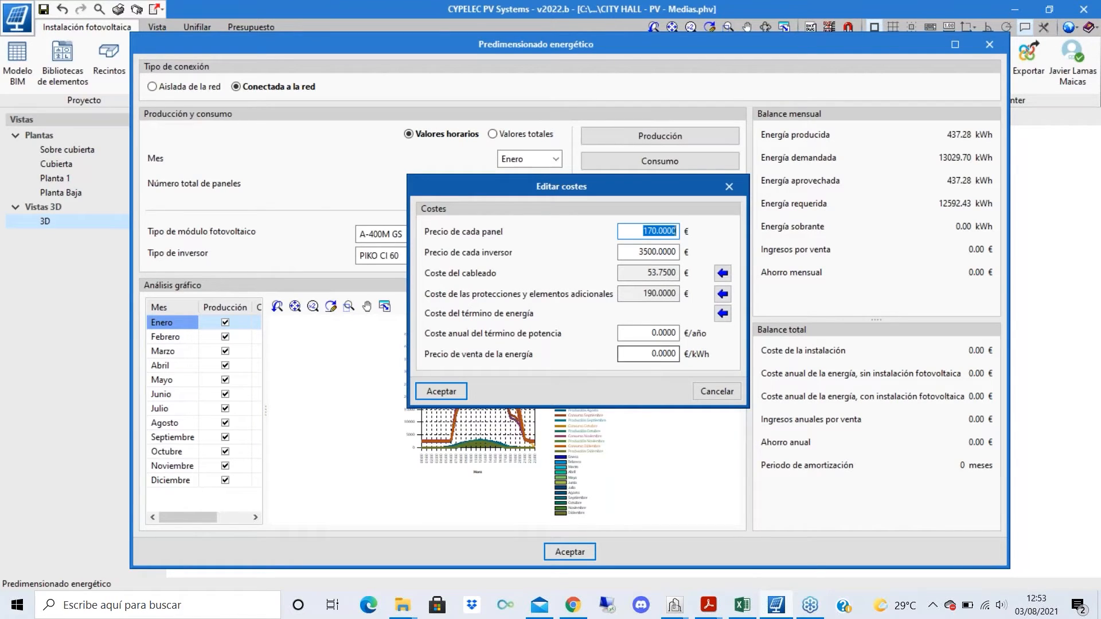
- Set the annual power term cost to 8000 €/año and the energy selling price to 0.07 €/kWh, and accept the costs
{"action": "left_click", "coordinate": [648, 333]}
{"action": "type", "text": "800"}
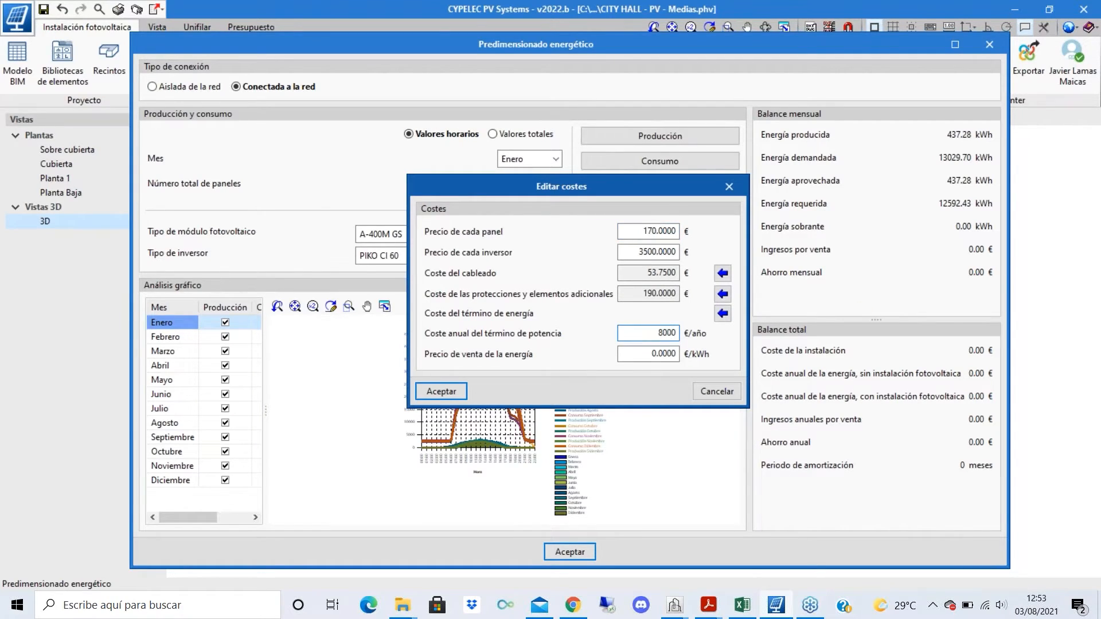
{"action": "key", "text": "Tab"}
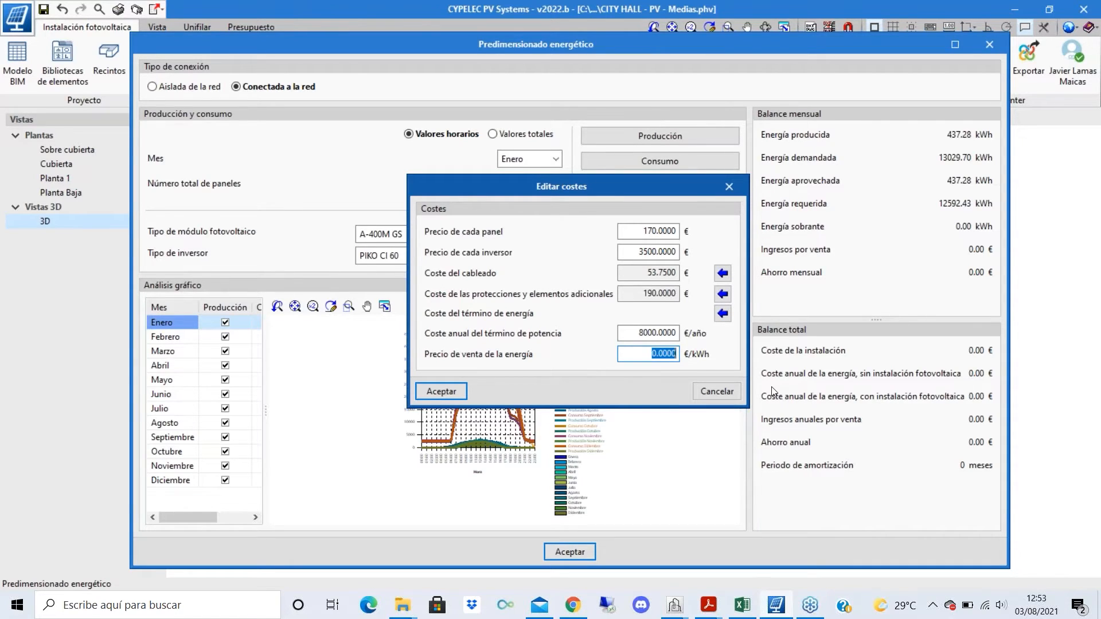
{"action": "type", "text": "0.07"}
{"action": "left_click", "coordinate": [462, 384]}
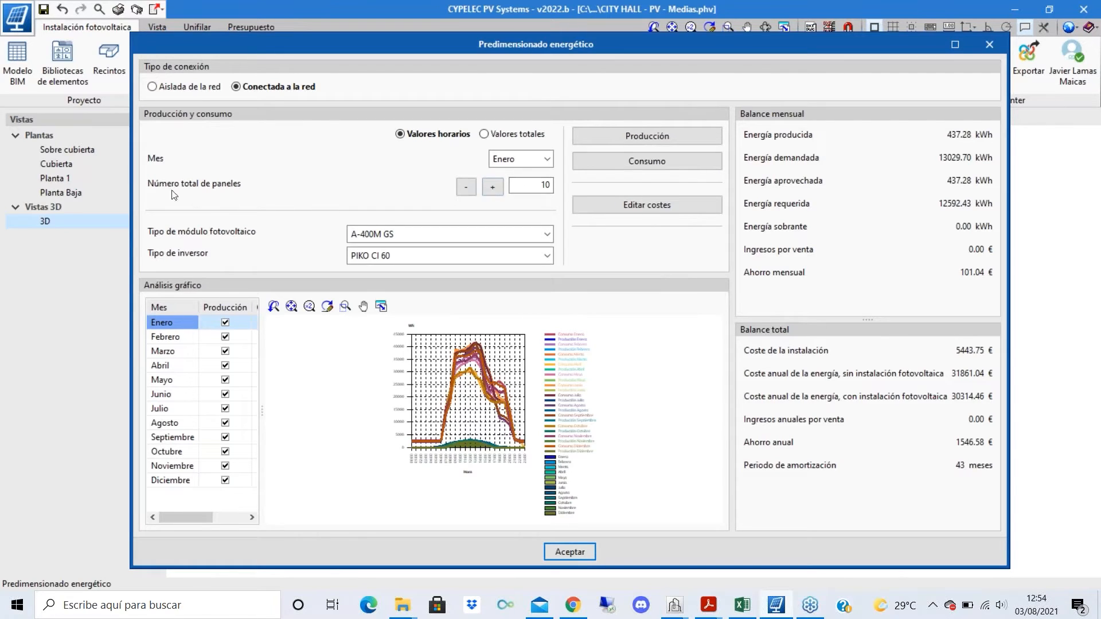
{"action": "scroll", "coordinate": [497, 356], "scroll_direction": "up", "scroll_amount": 1}
{"action": "scroll", "coordinate": [491, 356], "scroll_direction": "down", "scroll_amount": 1}
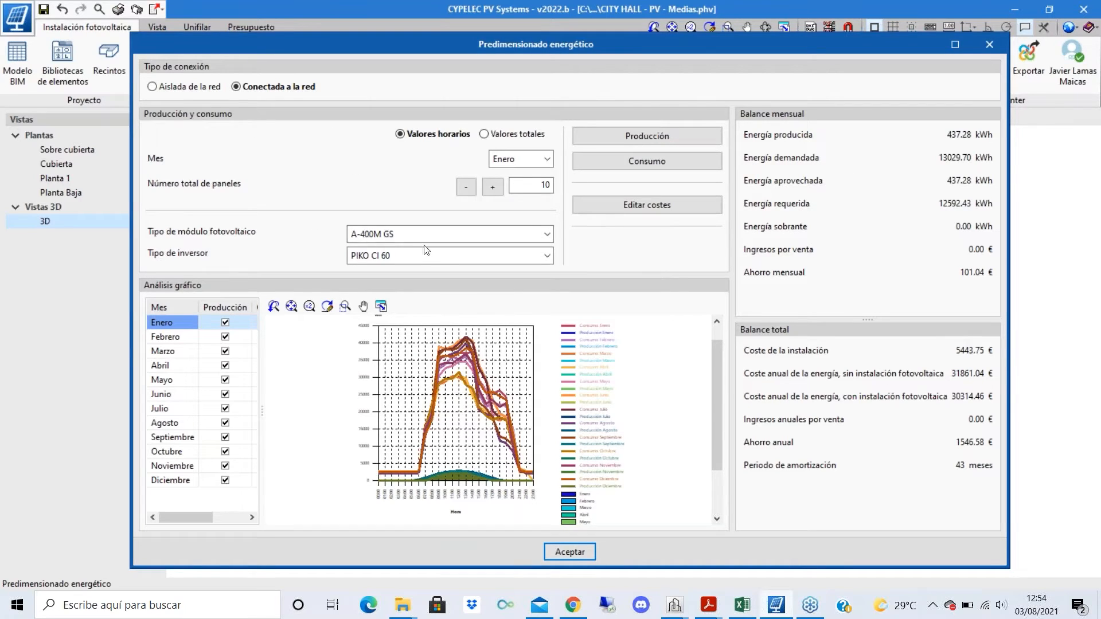
- Set the total number of panels to 50 and inspect the production curves against consumption
{"action": "left_click", "coordinate": [527, 186]}
{"action": "type", "text": "50"}
{"action": "key", "text": "Tab"}
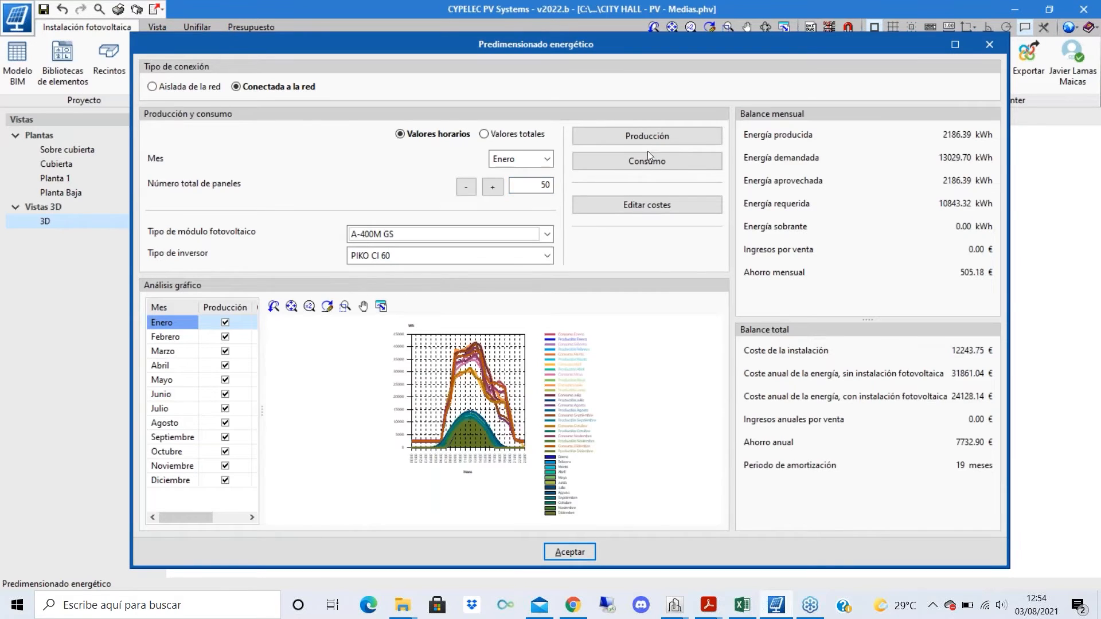
{"action": "scroll", "coordinate": [471, 422], "scroll_direction": "up", "scroll_amount": 1}
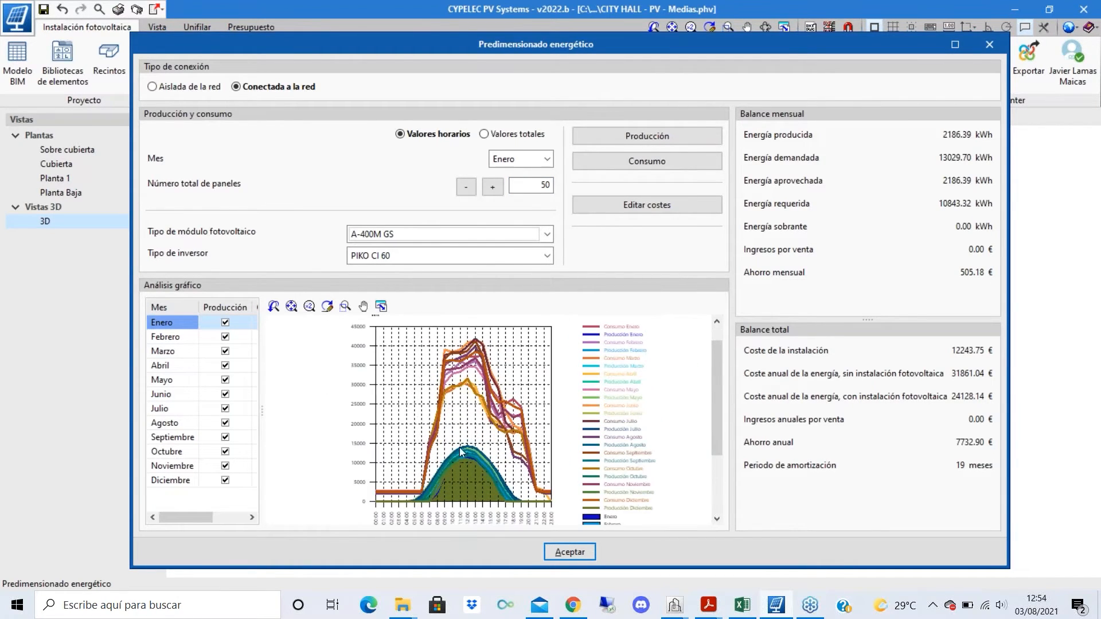
- Switch the month used for the monthly balance to Junio
{"action": "double_click", "coordinate": [537, 183]}
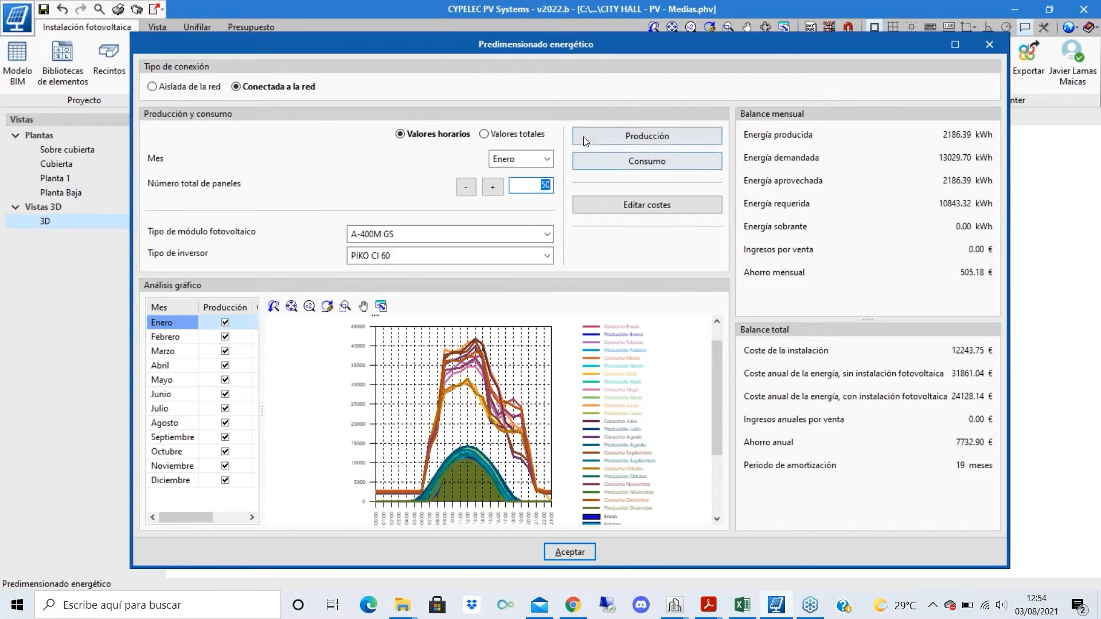
{"action": "left_click", "coordinate": [539, 159]}
{"action": "left_click", "coordinate": [508, 241]}
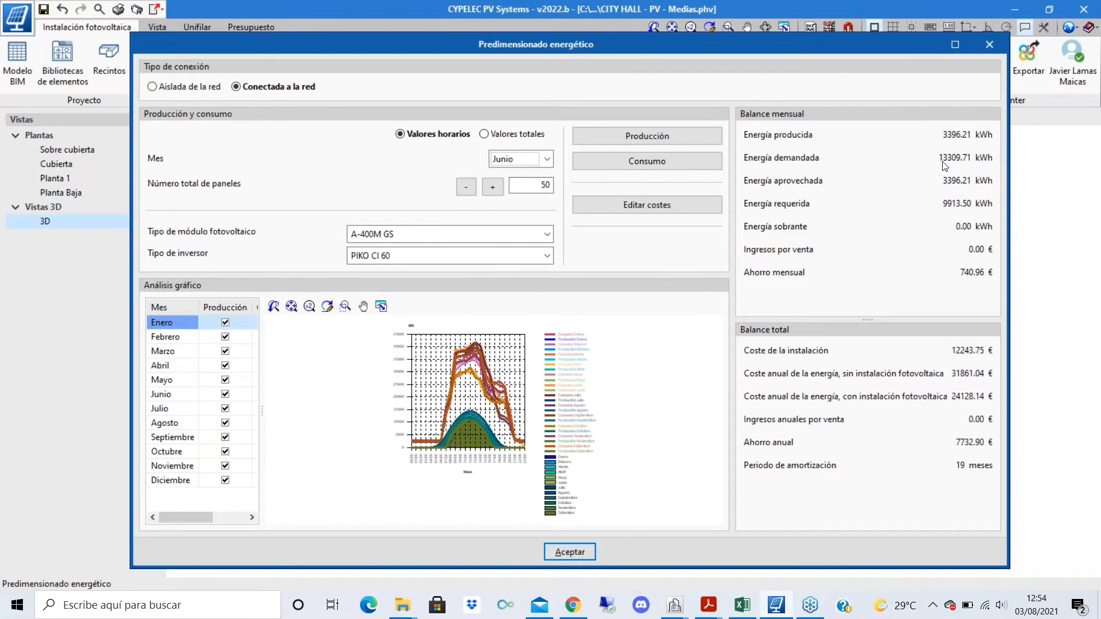
- Raise the total number of panels to 100 to test the June balance
{"action": "double_click", "coordinate": [539, 185]}
{"action": "type", "text": "100"}
{"action": "key", "text": "Tab"}
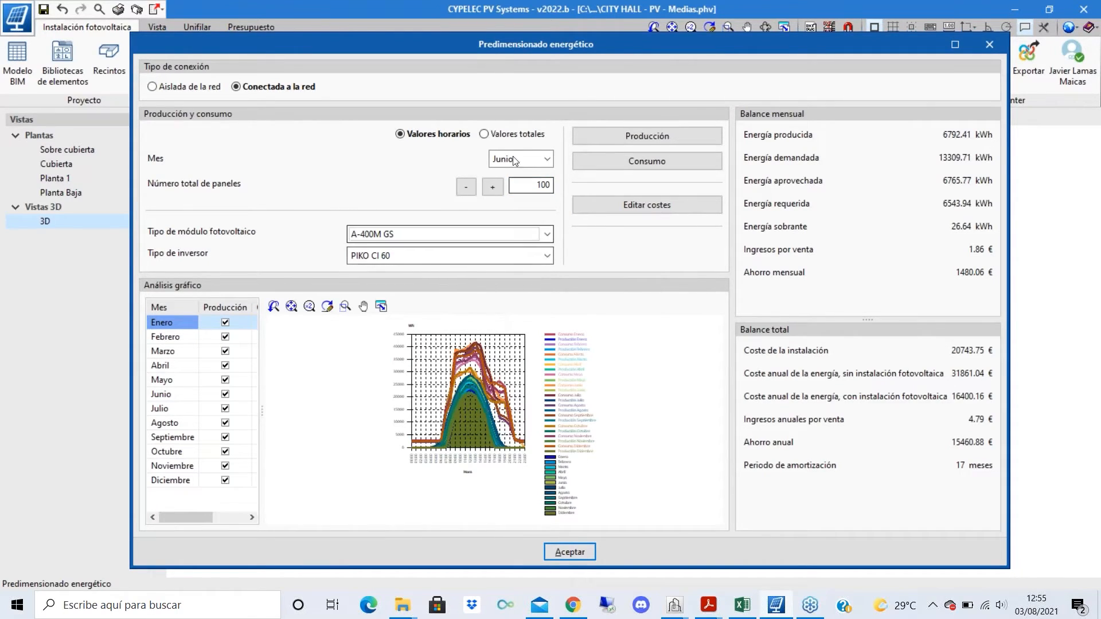
- Set the total number of panels to 144 and check the updated production and consumption graph
{"action": "left_click_drag", "start_coordinate": [522, 186], "coordinate": [653, 211]}
{"action": "type", "text": "144"}
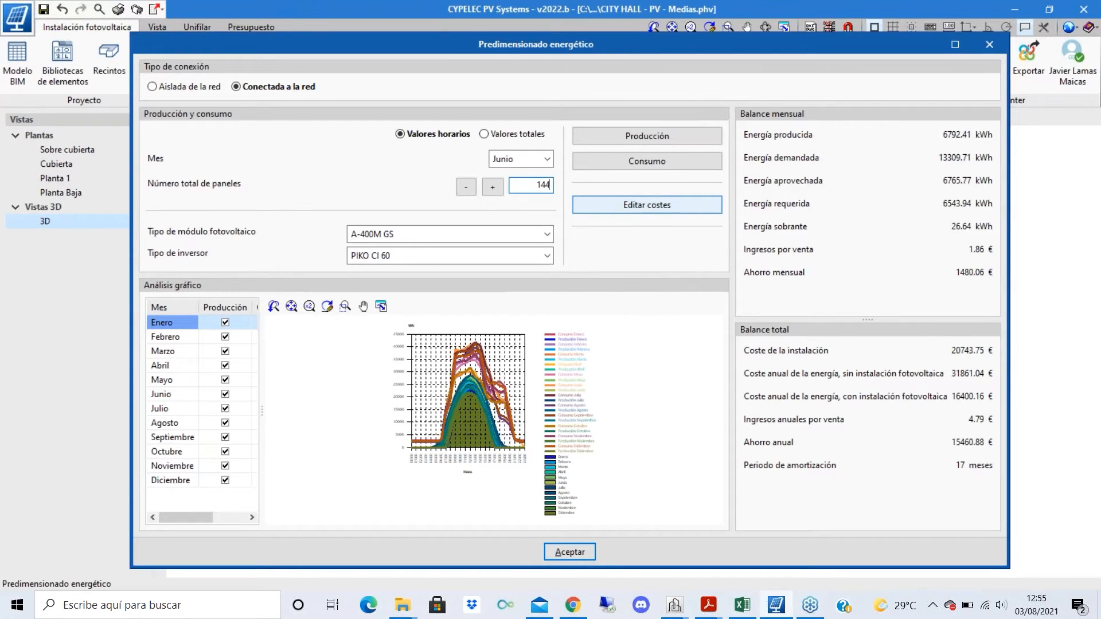
{"action": "key", "text": "Tab"}
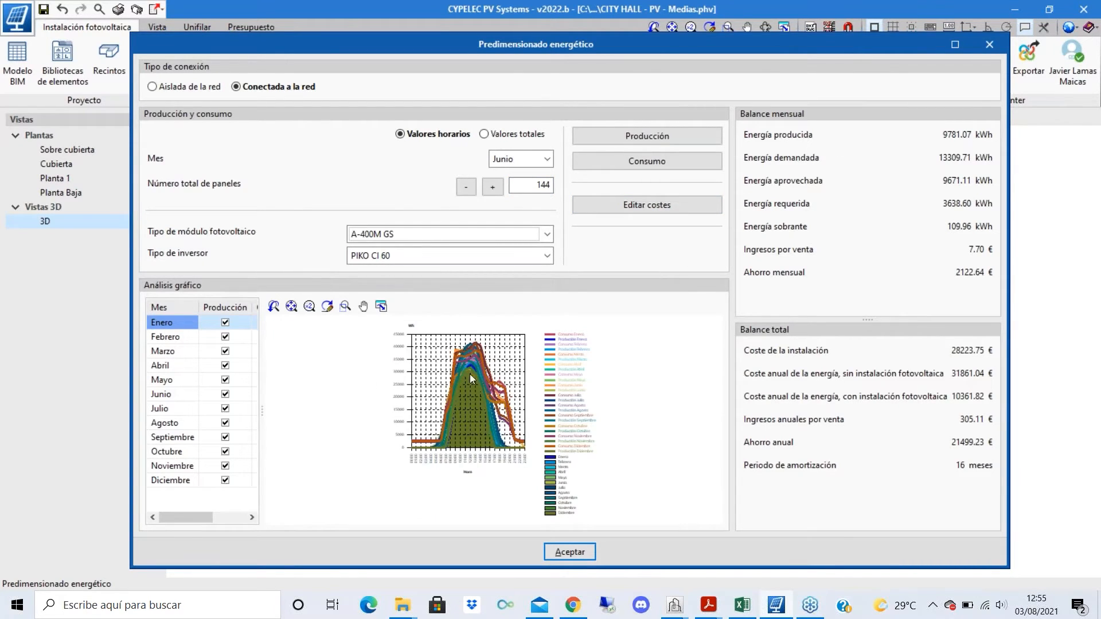
{"action": "scroll", "coordinate": [461, 371], "scroll_direction": "up", "scroll_amount": 3}
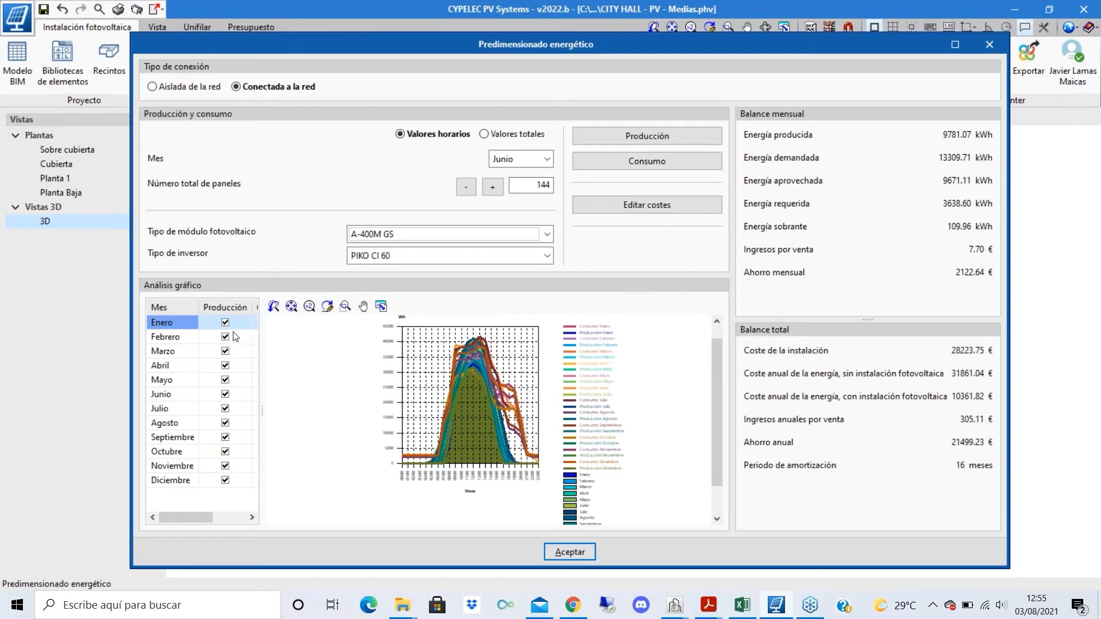
- Widen the month table of the graphical analysis and deselect Producción, Consumo and Área for all months
{"action": "left_click_drag", "start_coordinate": [262, 365], "coordinate": [325, 378]}
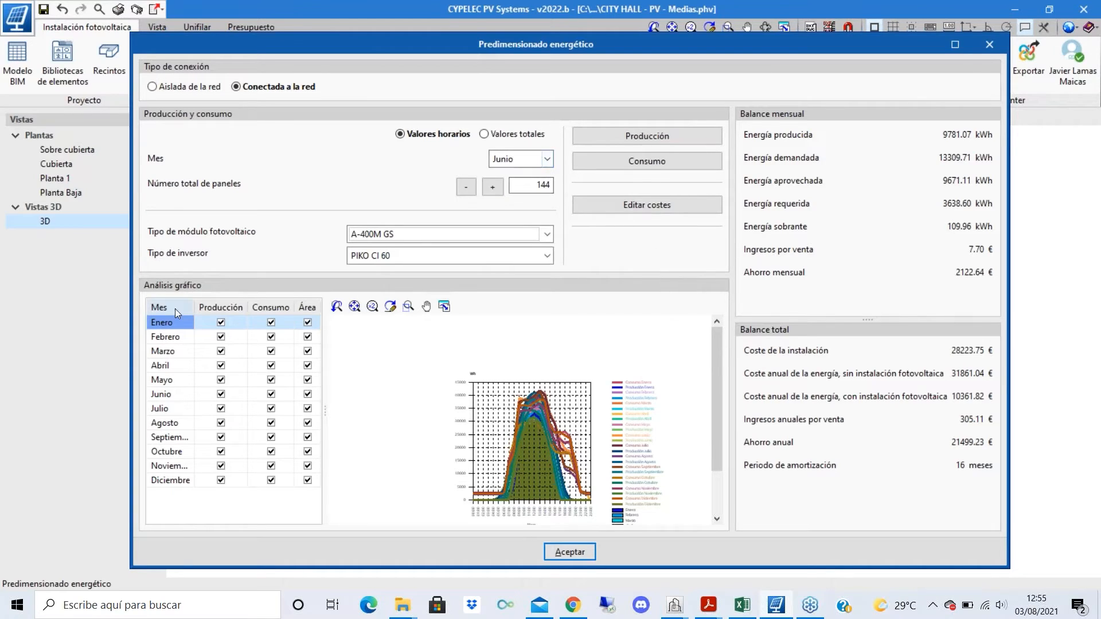
{"action": "left_click", "coordinate": [218, 306]}
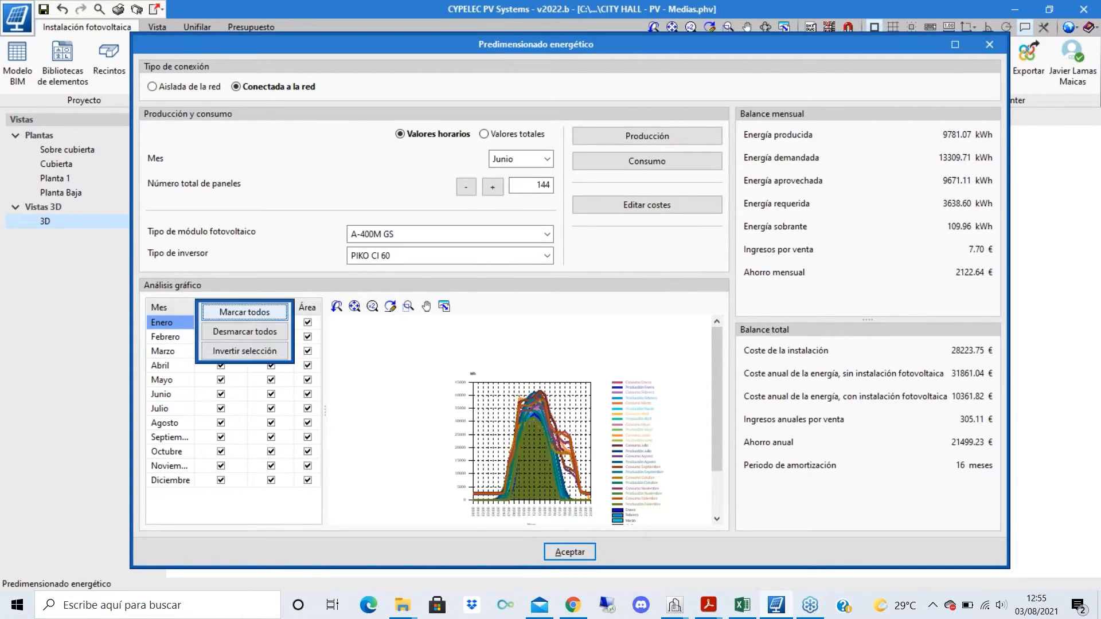
{"action": "left_click", "coordinate": [257, 327]}
{"action": "left_click", "coordinate": [263, 307]}
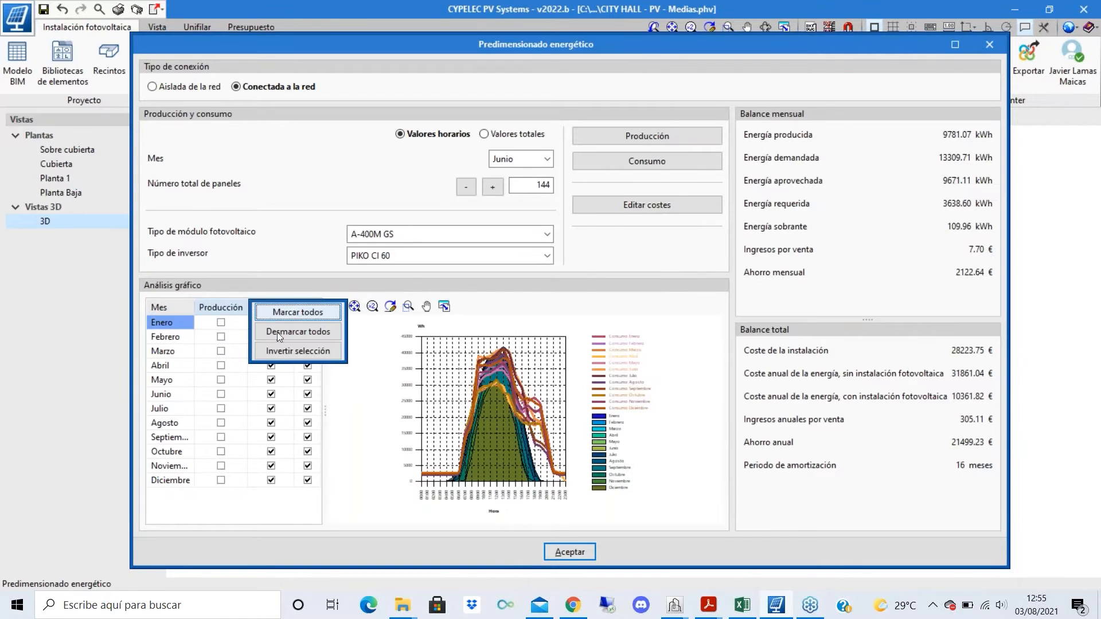
{"action": "left_click", "coordinate": [277, 332]}
{"action": "left_click", "coordinate": [301, 308]}
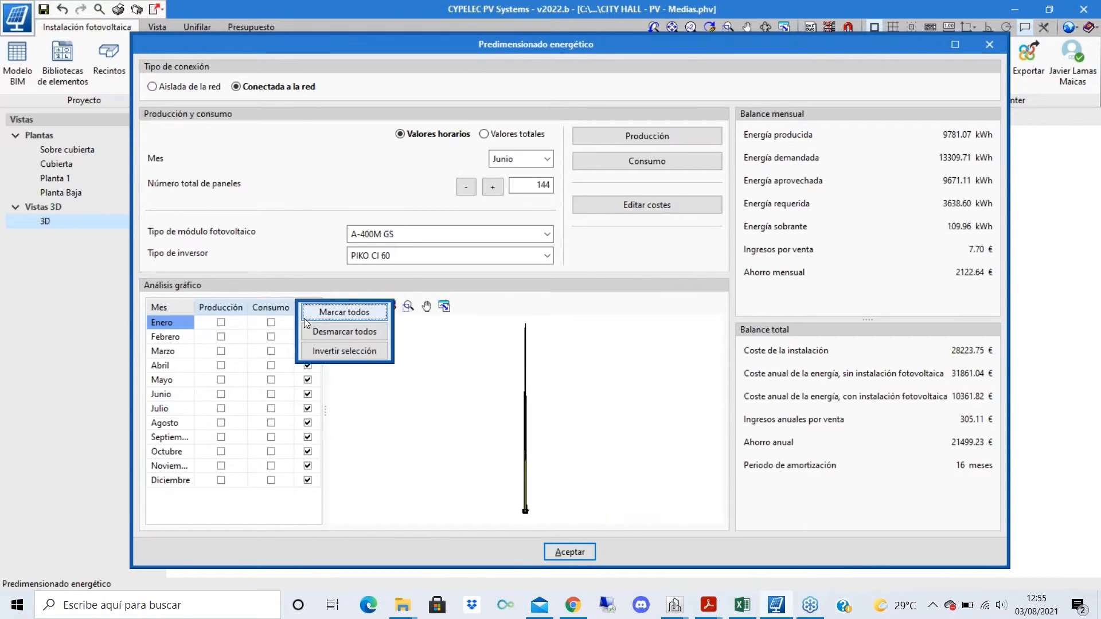
{"action": "left_click", "coordinate": [343, 327]}
- Plot only Junio's Producción, Consumo and Área, and examine where the two curves cross near the peak
{"action": "left_click", "coordinate": [221, 394]}
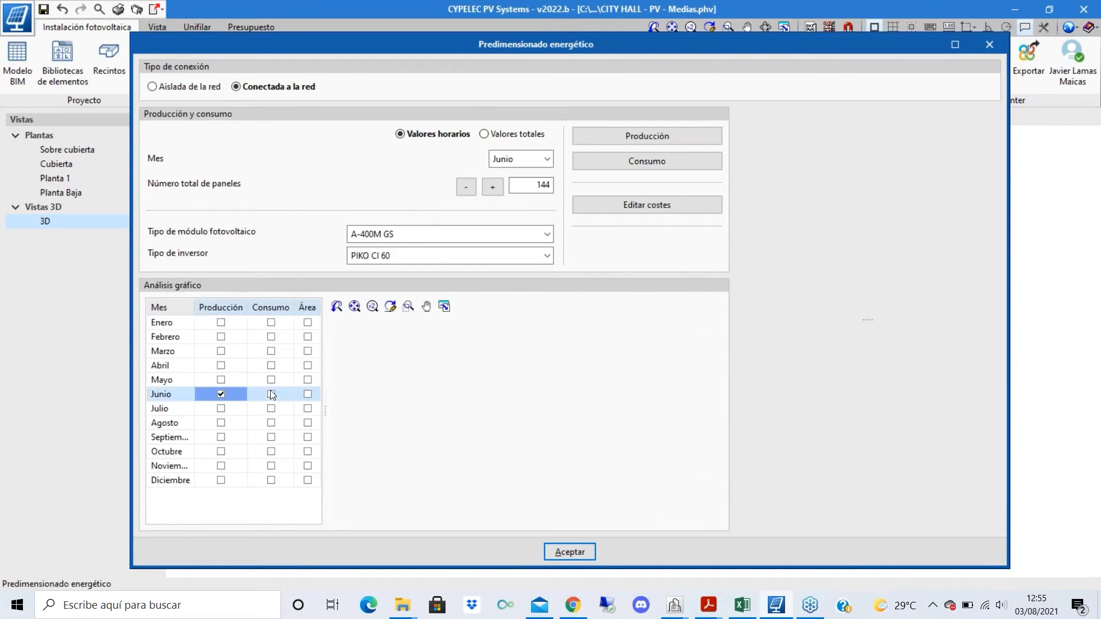
{"action": "left_click", "coordinate": [272, 394]}
{"action": "left_click", "coordinate": [306, 395]}
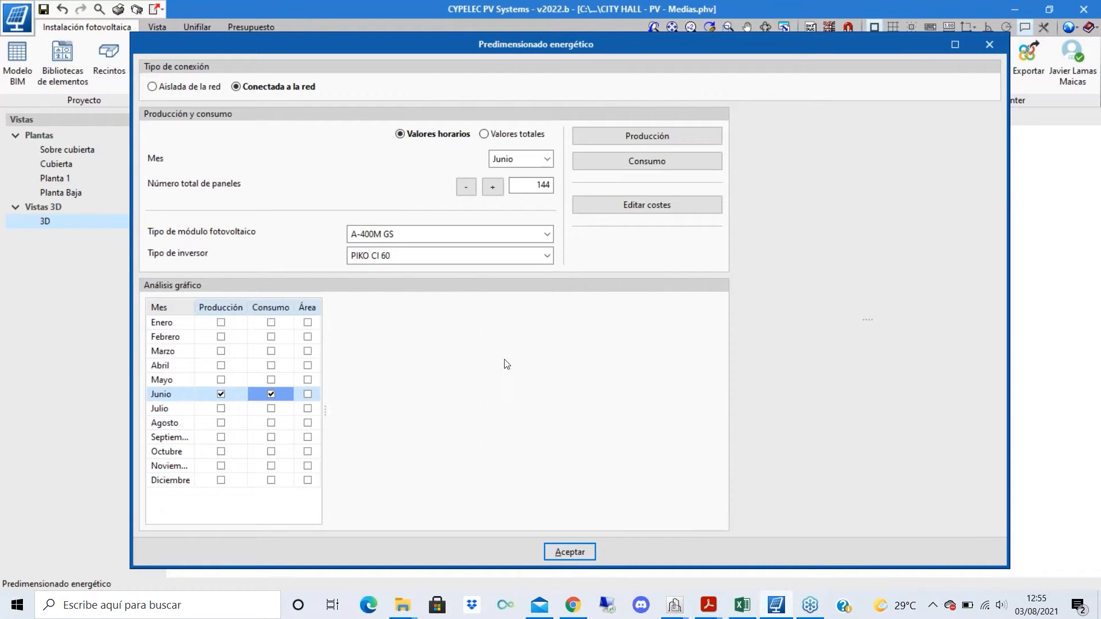
{"action": "scroll", "coordinate": [497, 352], "scroll_direction": "up", "scroll_amount": 3}
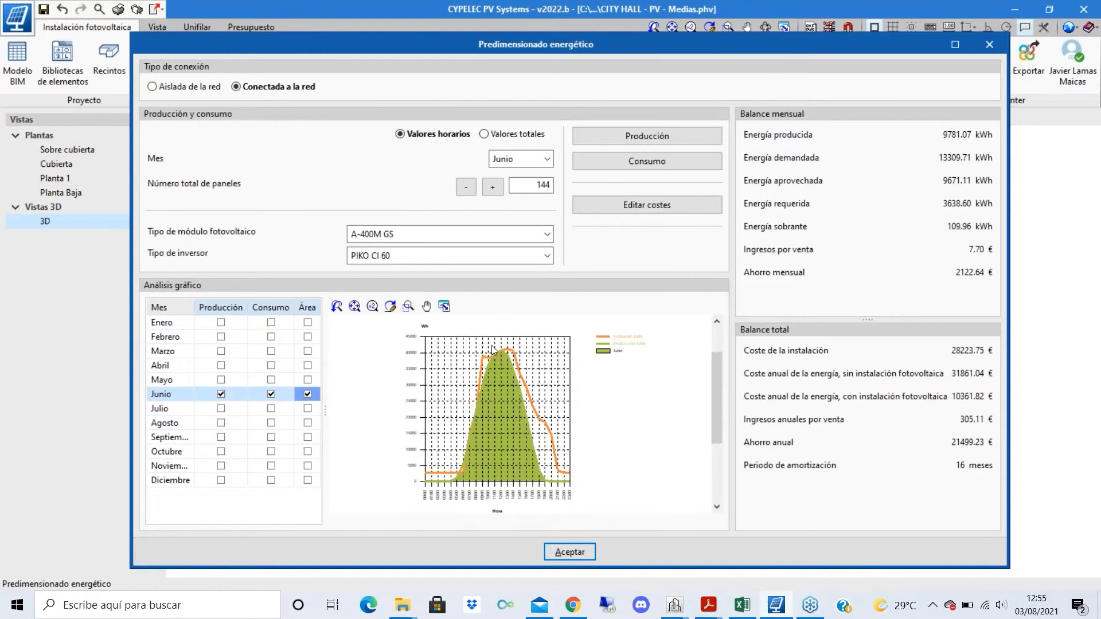
{"action": "scroll", "coordinate": [532, 373], "scroll_direction": "up", "scroll_amount": 1}
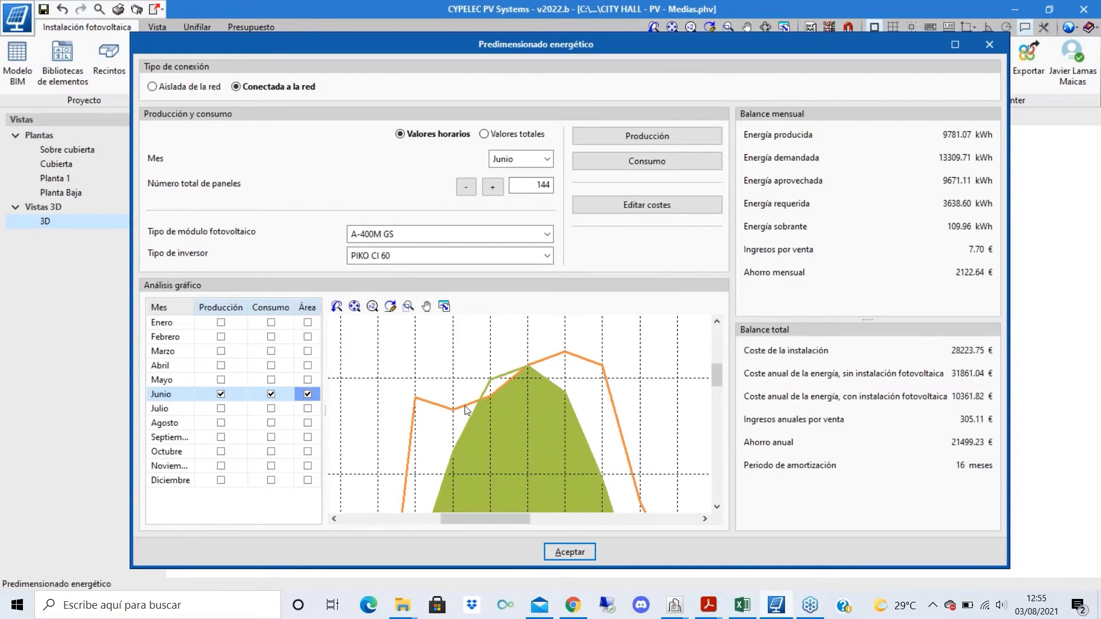
{"action": "scroll", "coordinate": [491, 373], "scroll_direction": "down", "scroll_amount": 2}
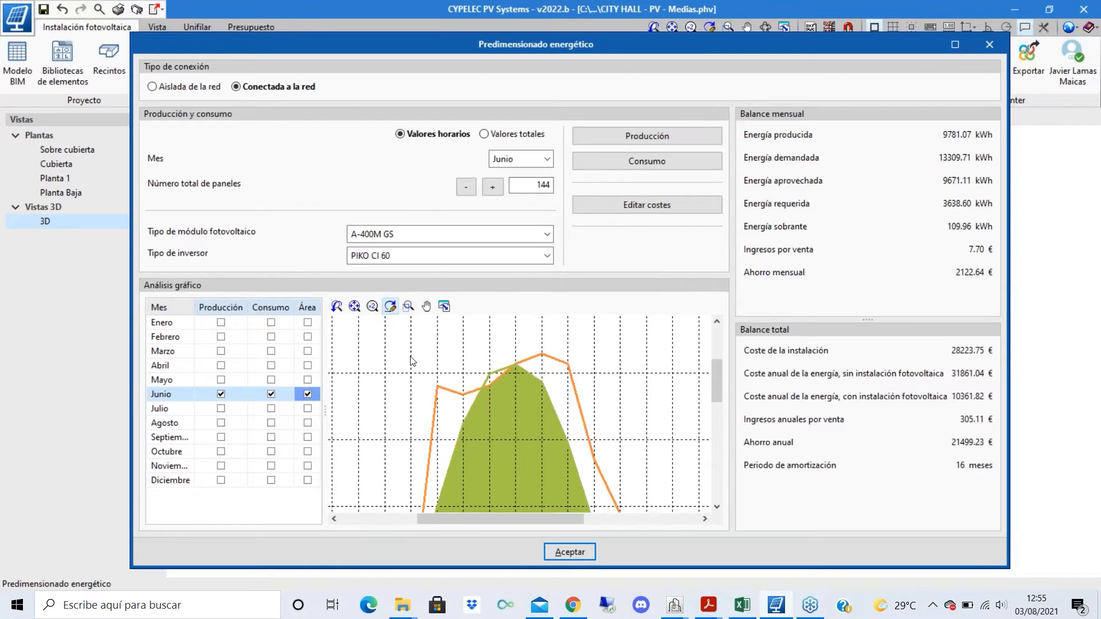
{"action": "scroll", "coordinate": [416, 363], "scroll_direction": "down", "scroll_amount": 3}
{"action": "scroll", "coordinate": [463, 378], "scroll_direction": "down", "scroll_amount": 2}
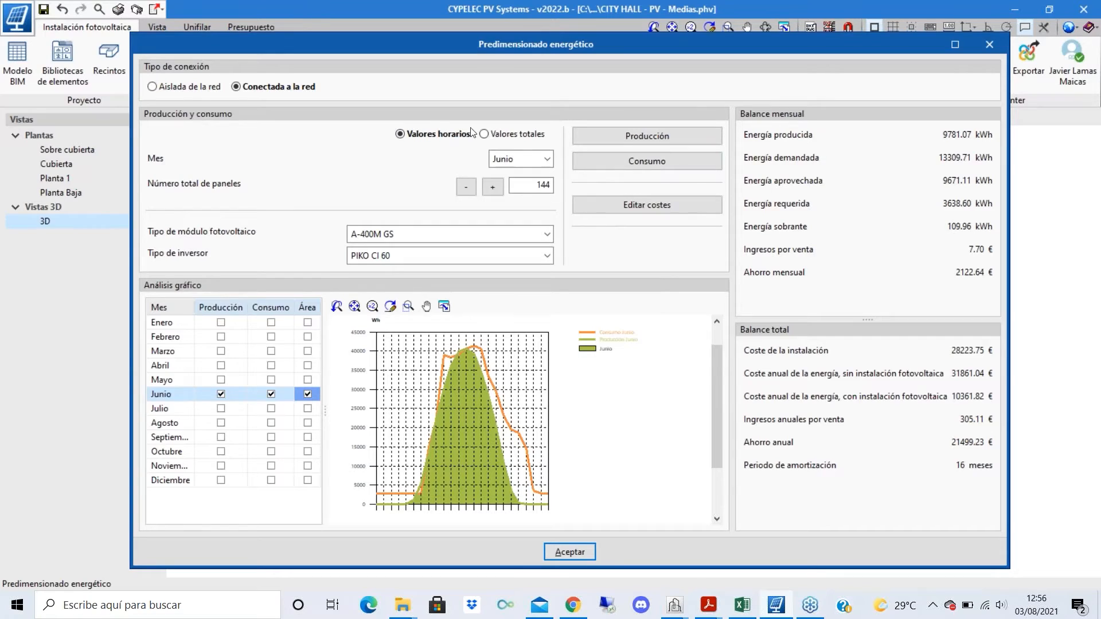
- Change the calculation to Valores totales and open the PVGIS website from the production data
{"action": "left_click", "coordinate": [484, 134]}
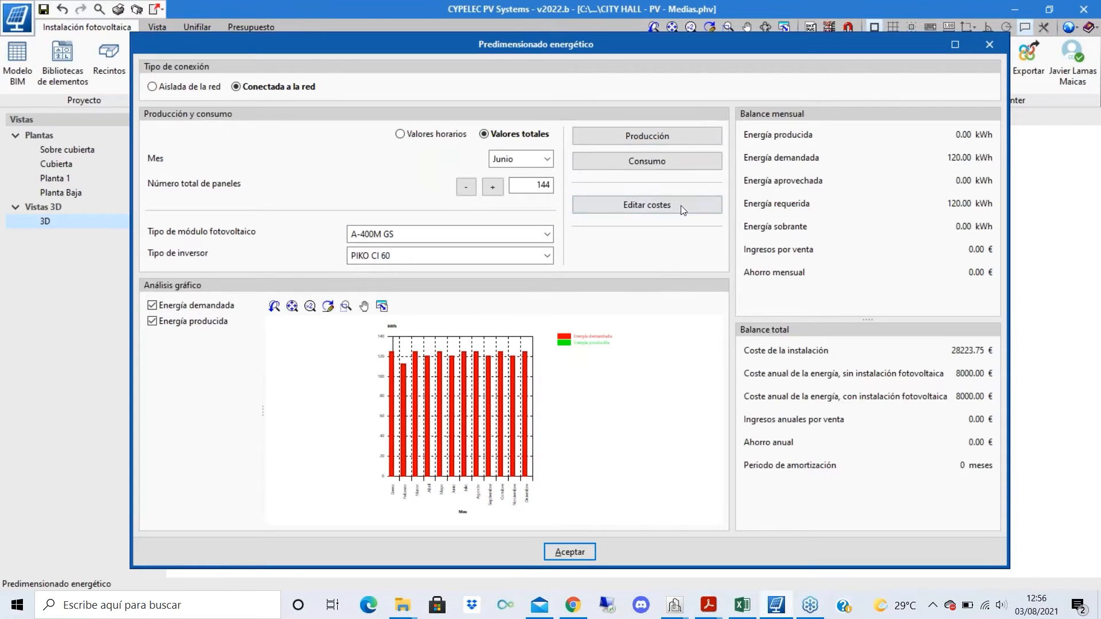
{"action": "left_click", "coordinate": [680, 138]}
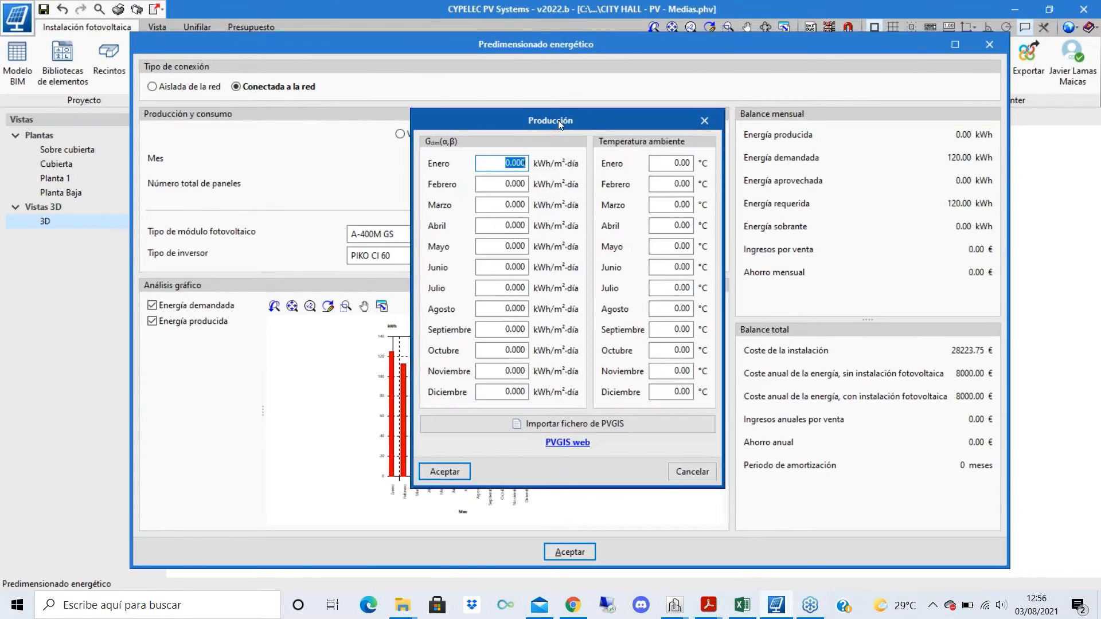
{"action": "left_click_drag", "start_coordinate": [559, 120], "coordinate": [553, 109]}
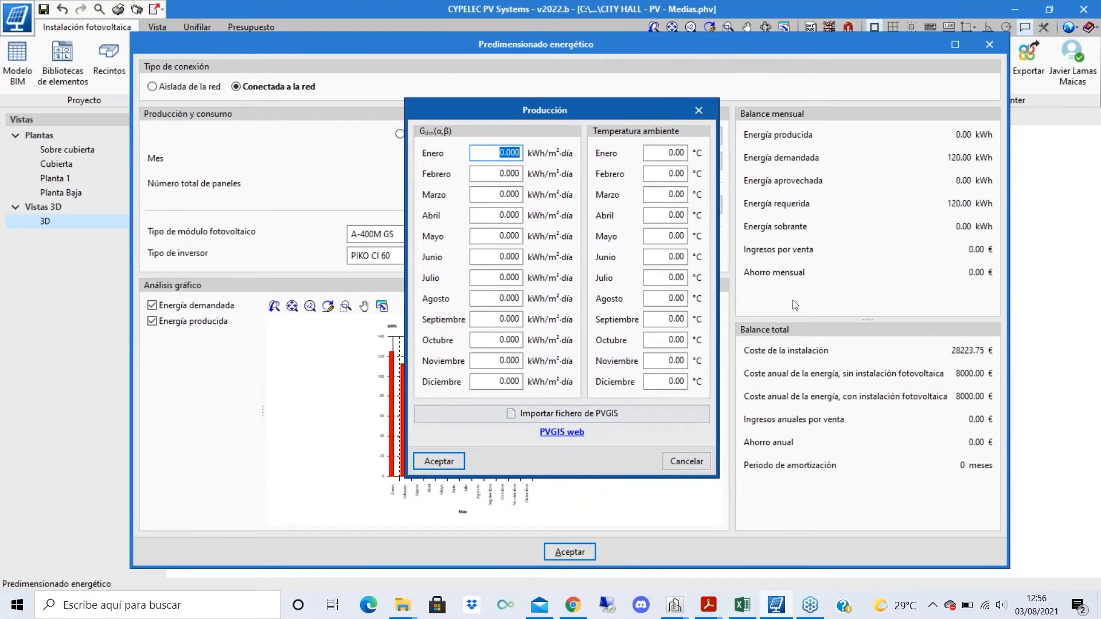
{"action": "left_click", "coordinate": [558, 433]}
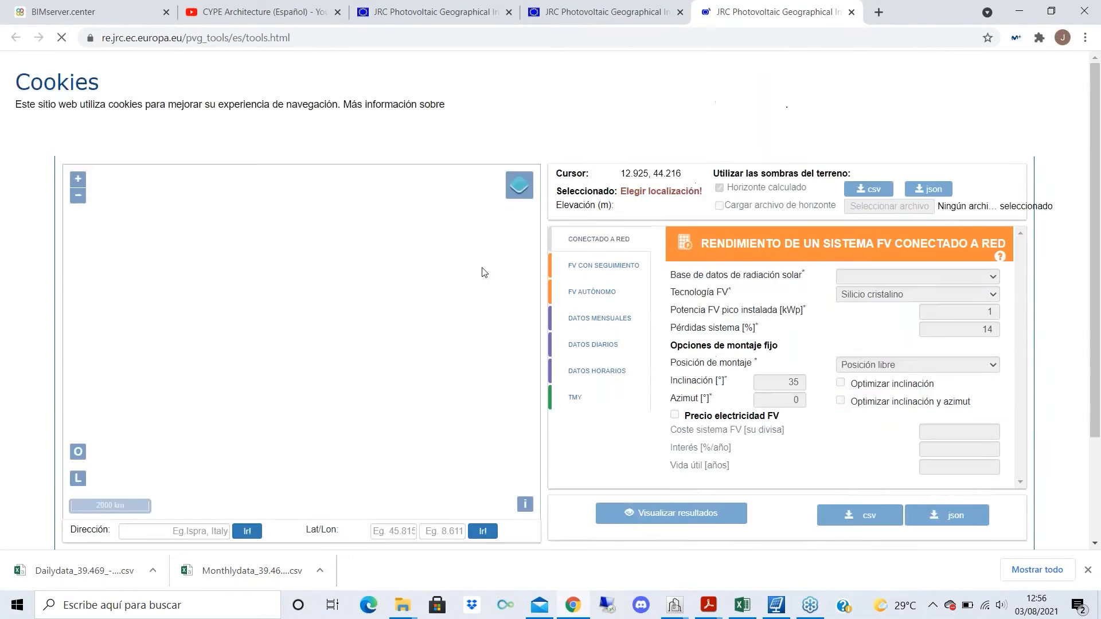
- Go to the PVGIS monthly irradiation data and set the location to valencia
{"action": "scroll", "coordinate": [581, 288], "scroll_direction": "down", "scroll_amount": 1}
{"action": "left_click", "coordinate": [593, 375]}
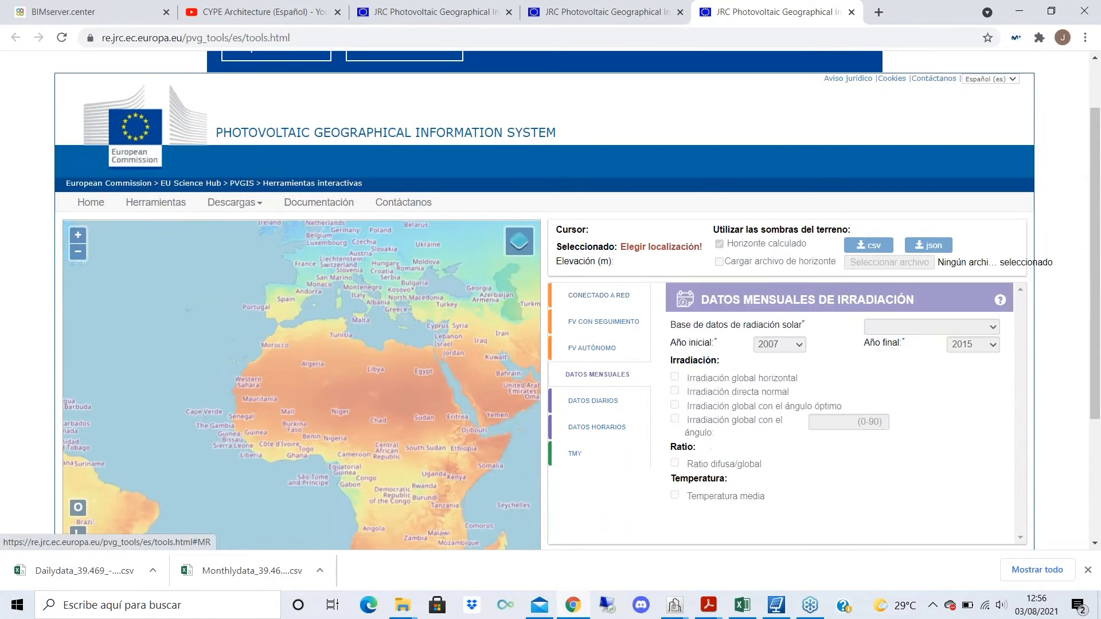
{"action": "scroll", "coordinate": [511, 378], "scroll_direction": "down", "scroll_amount": 1}
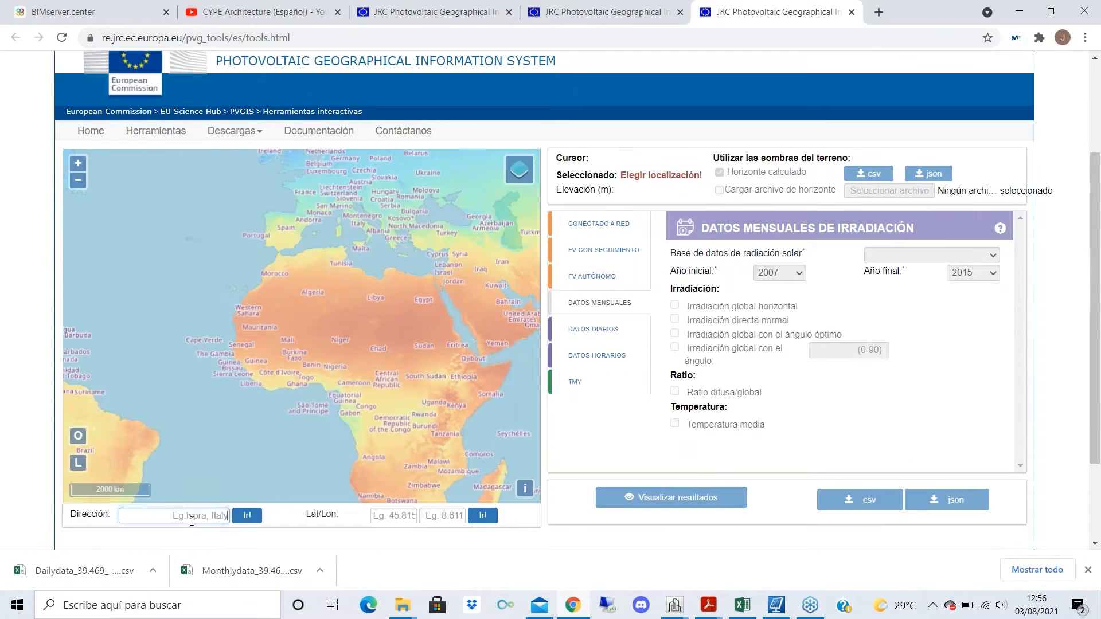
{"action": "type", "text": "valencia"}
{"action": "key", "text": "Return"}
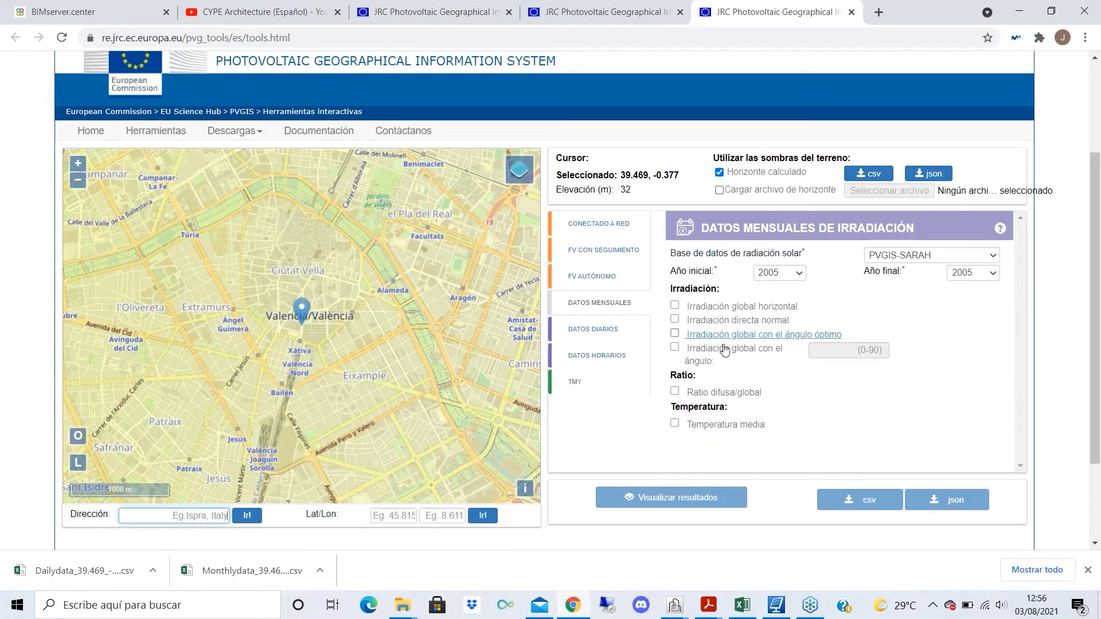
- Select global irradiation at a given angle and Temperatura media in PVGIS, and leave the page and the production data without importing anything
{"action": "left_click", "coordinate": [675, 335]}
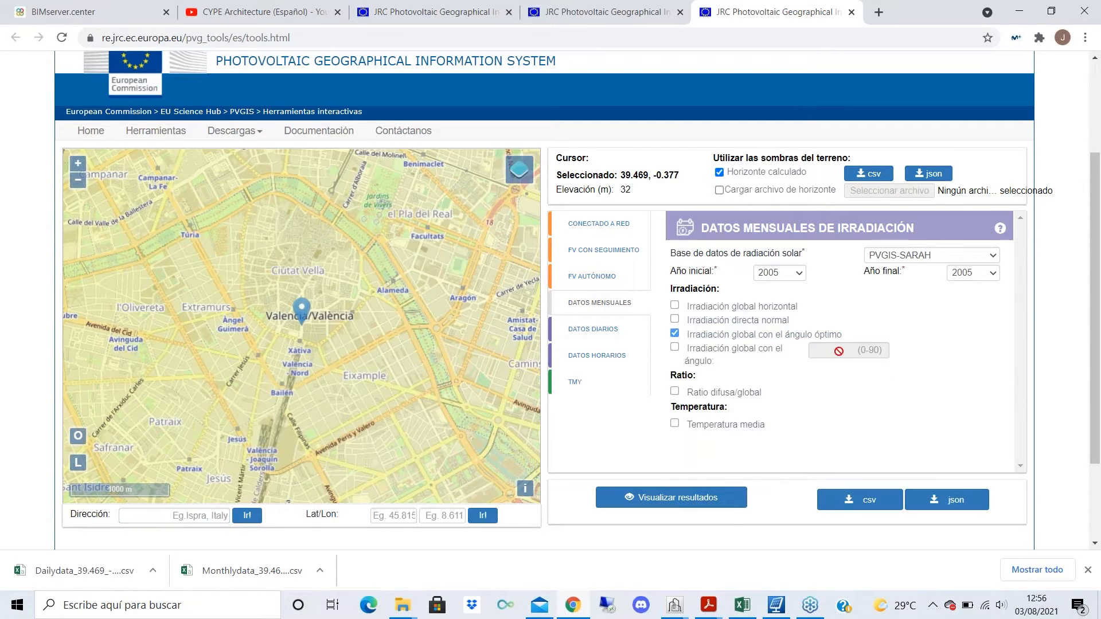
{"action": "left_click", "coordinate": [676, 347]}
{"action": "left_click", "coordinate": [675, 334]}
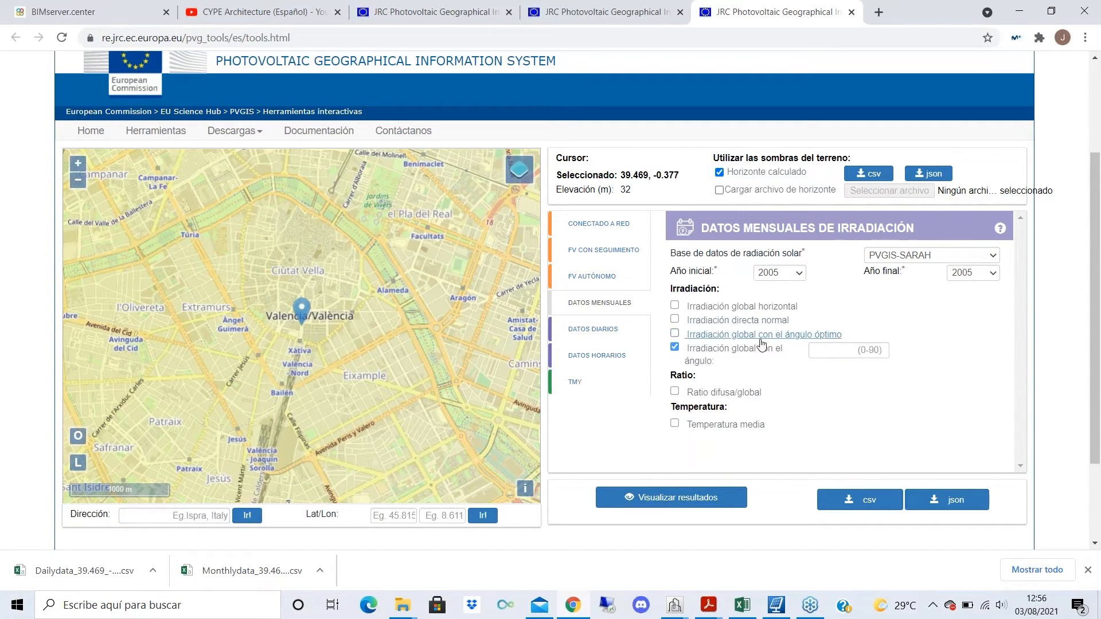
{"action": "left_click", "coordinate": [842, 351]}
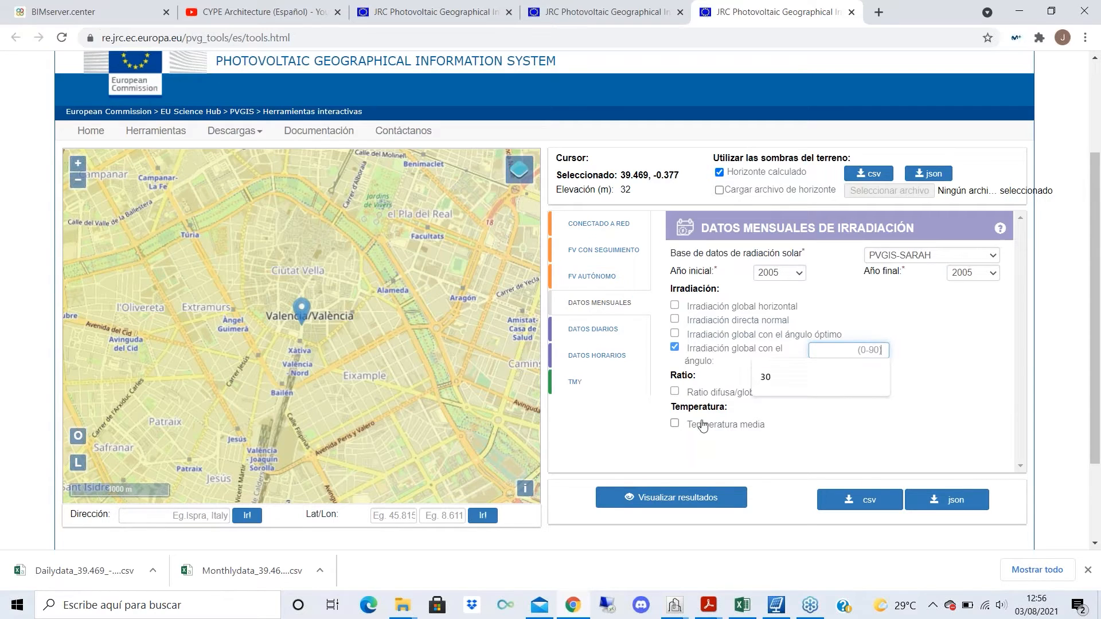
{"action": "left_click", "coordinate": [675, 423]}
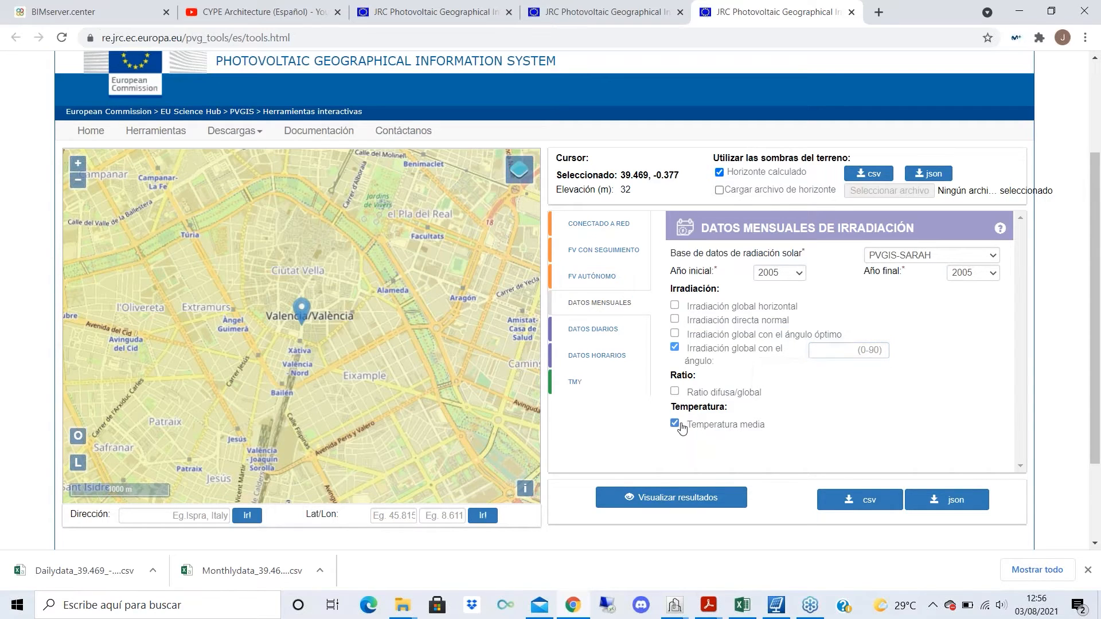
{"action": "left_click", "coordinate": [853, 13]}
{"action": "left_click", "coordinate": [1019, 11]}
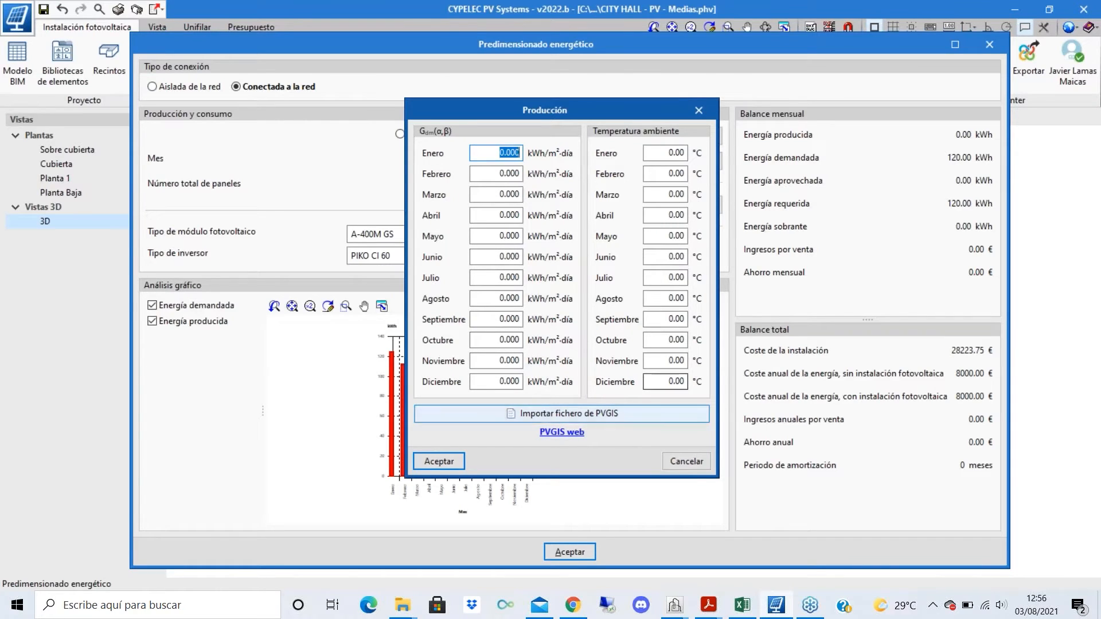
{"action": "left_click", "coordinate": [686, 461]}
- Open the consumption data and enter a total value of 10000 kWh/día for Enero
{"action": "left_click", "coordinate": [667, 163]}
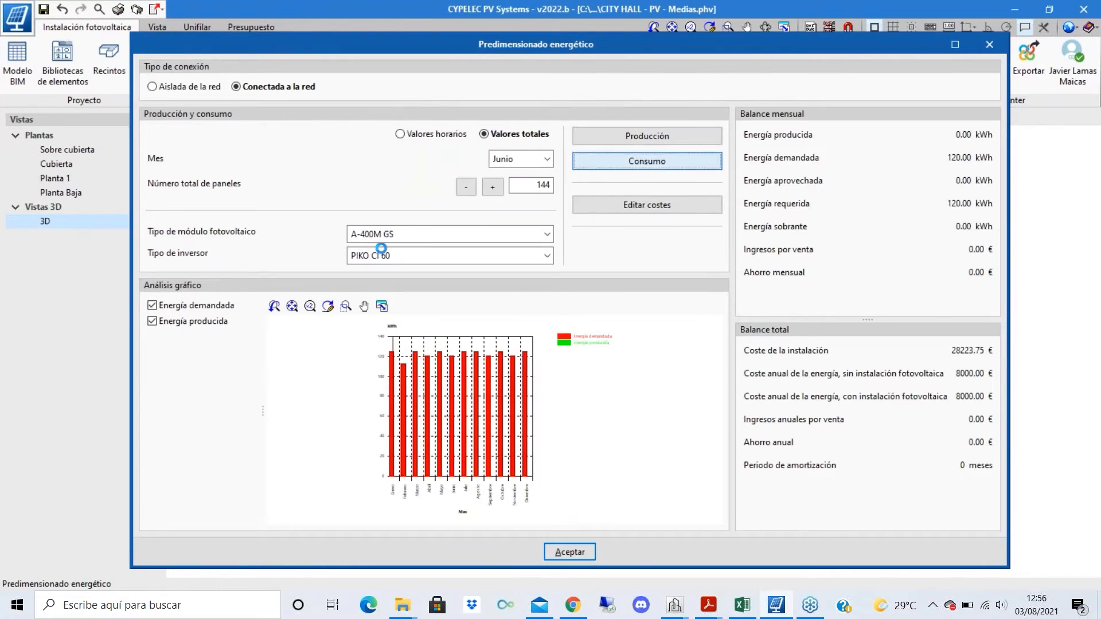
{"action": "key", "text": "Tab"}
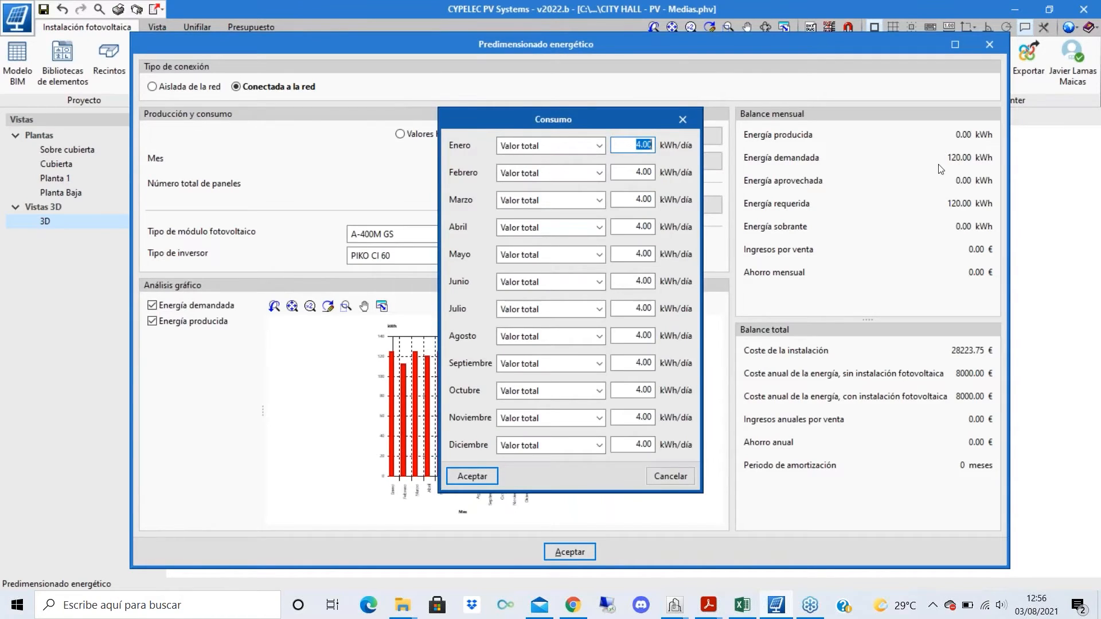
{"action": "type", "text": "10000"}
{"action": "left_click", "coordinate": [633, 172]}
- Change Enero's consumption to Previsión de consumos and open its equipment list
{"action": "left_click", "coordinate": [599, 146]}
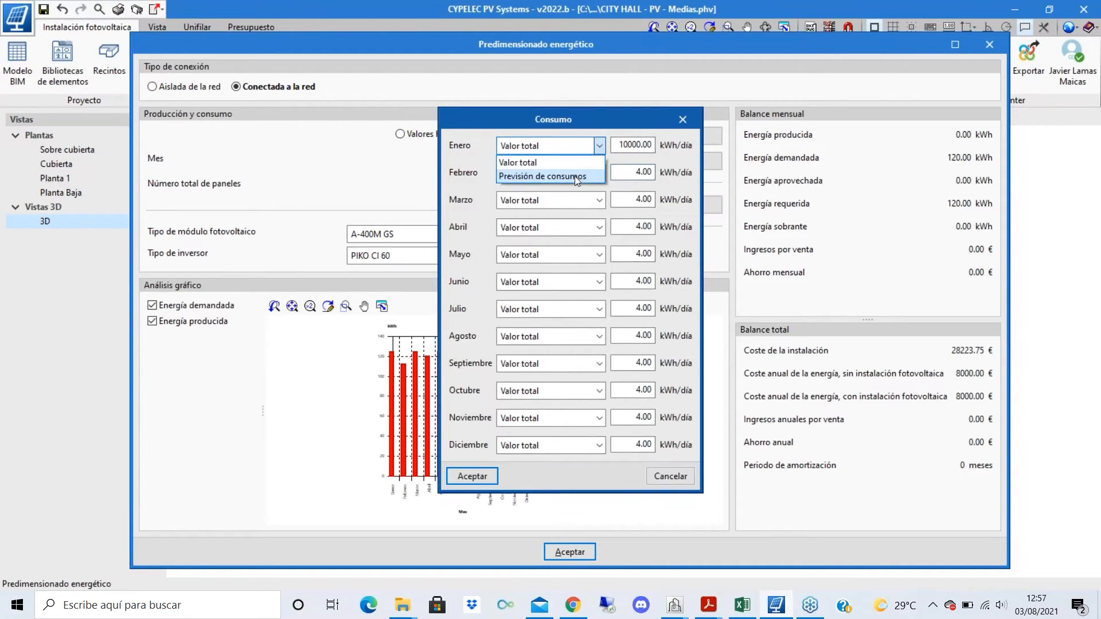
{"action": "left_click", "coordinate": [575, 177]}
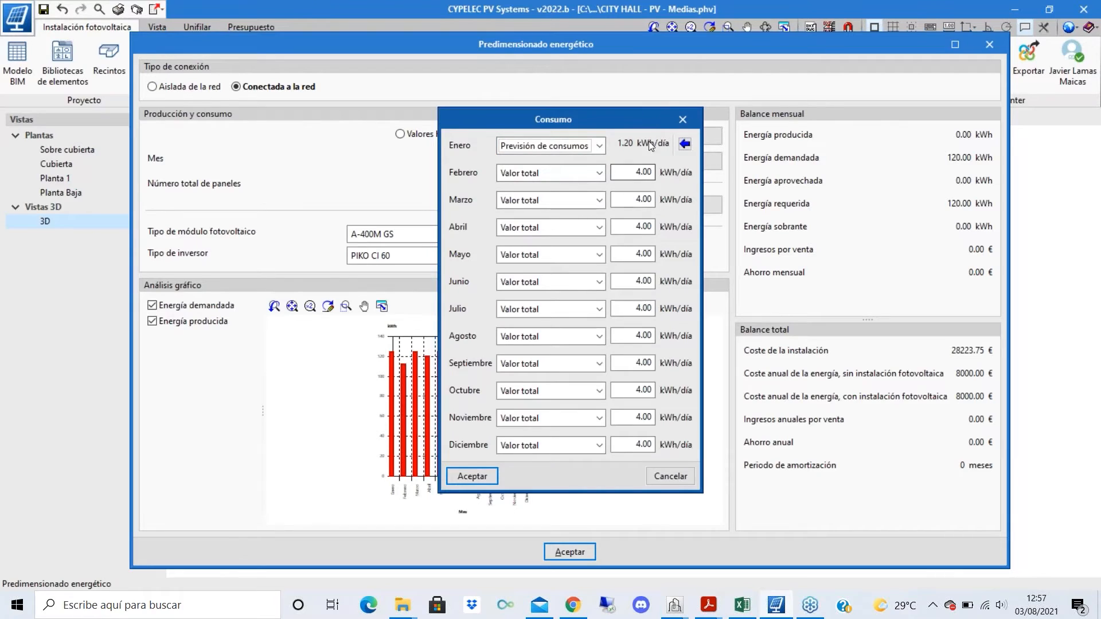
{"action": "left_click", "coordinate": [684, 144]}
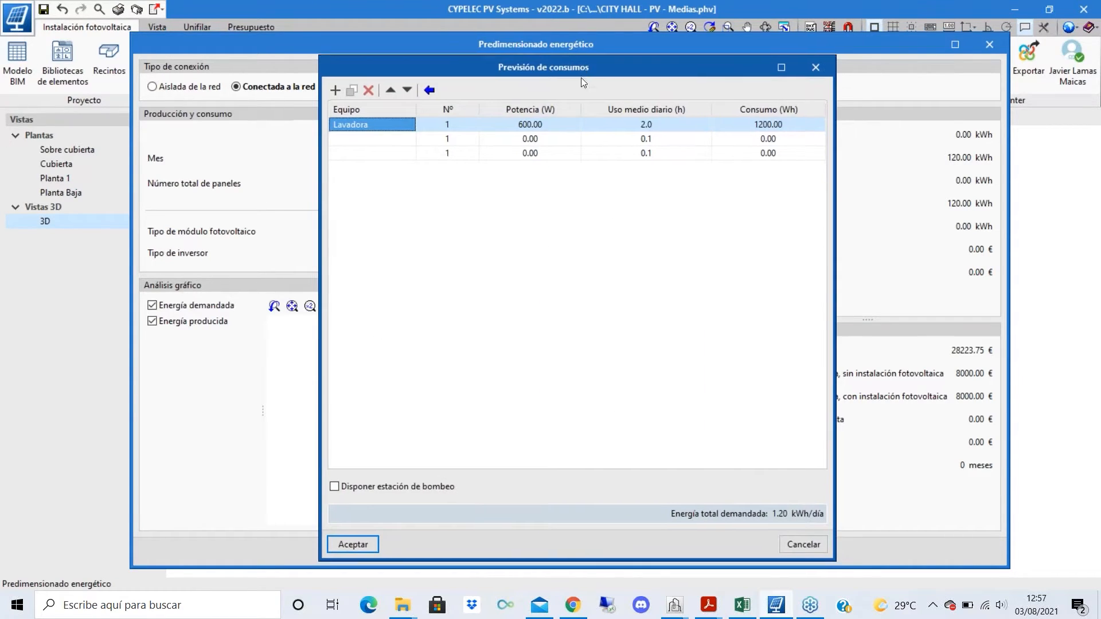
- Delete all the equipment rows from Enero's consumption forecast, including Lavadora and the two blank ones
{"action": "left_click", "coordinate": [411, 153]}
{"action": "left_click", "coordinate": [369, 92]}
{"action": "left_click", "coordinate": [368, 92]}
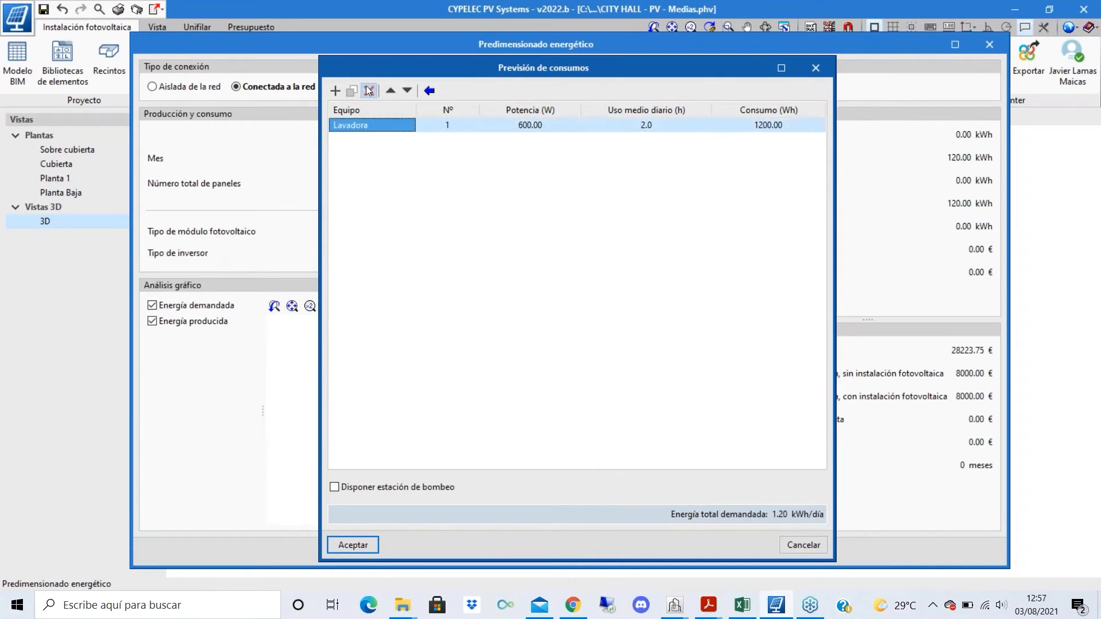
{"action": "left_click", "coordinate": [369, 91]}
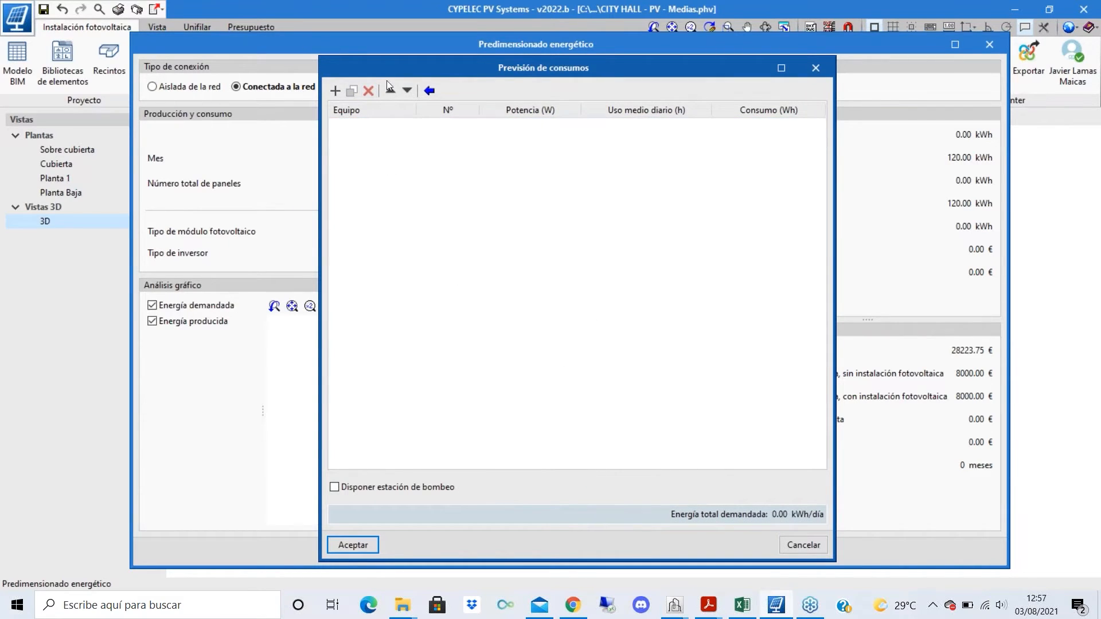
- Add an equipment item named Ordenador with quantity 20, power 200 W and average daily use of 10 h
{"action": "left_click", "coordinate": [333, 92]}
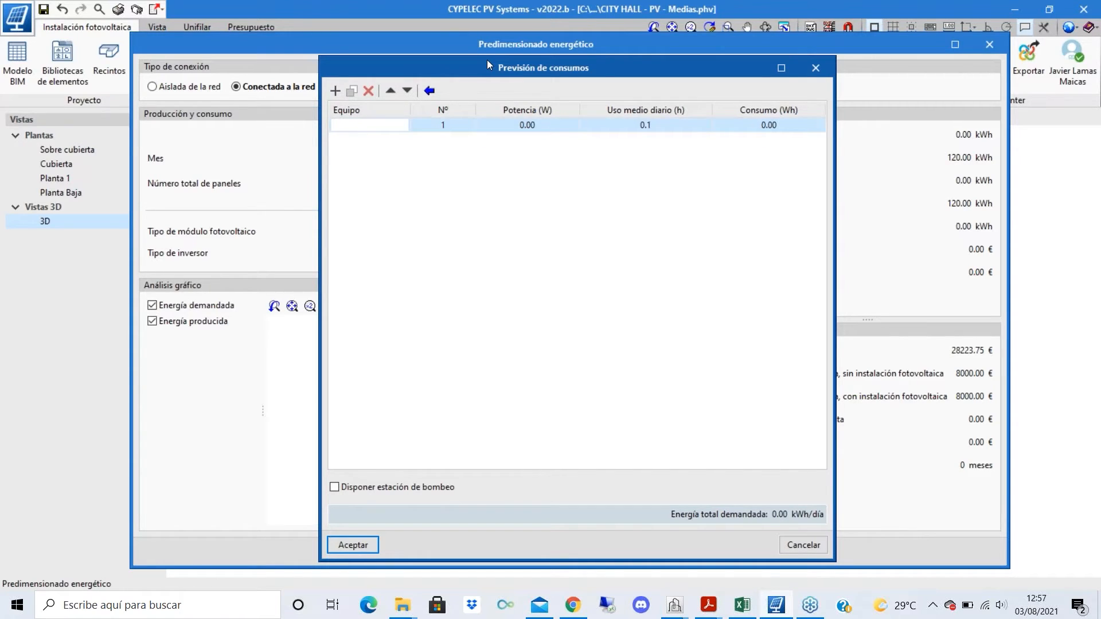
{"action": "type", "text": "Ordenador"}
{"action": "left_click", "coordinate": [428, 124]}
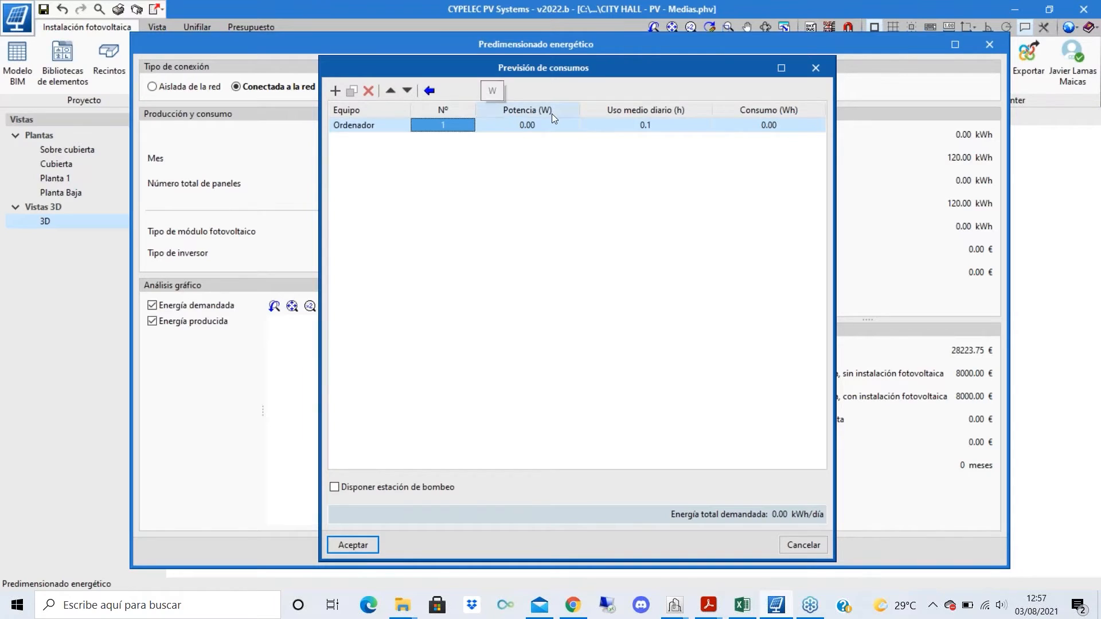
{"action": "type", "text": "20"}
{"action": "left_click", "coordinate": [531, 124]}
{"action": "type", "text": "20"}
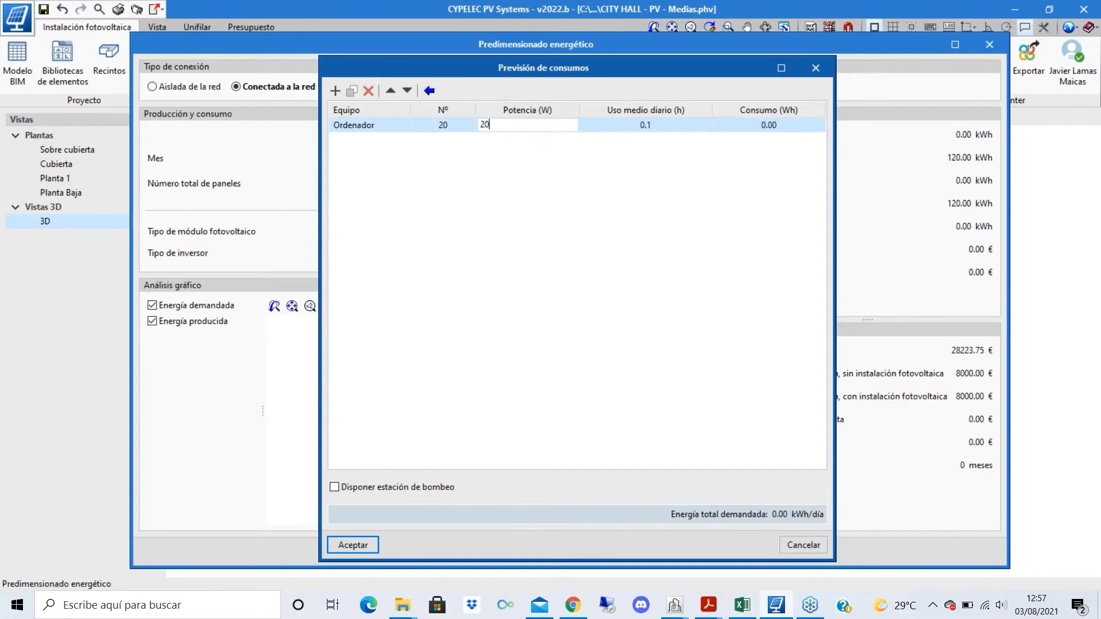
{"action": "type", "text": "0"}
{"action": "left_click", "coordinate": [687, 131]}
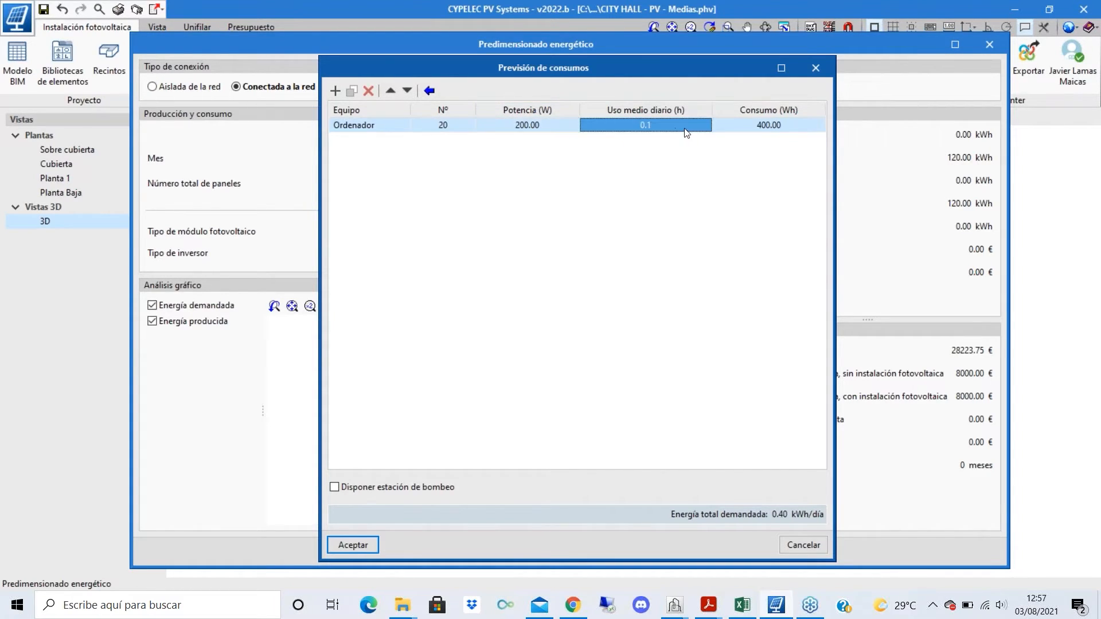
{"action": "type", "text": "1"}
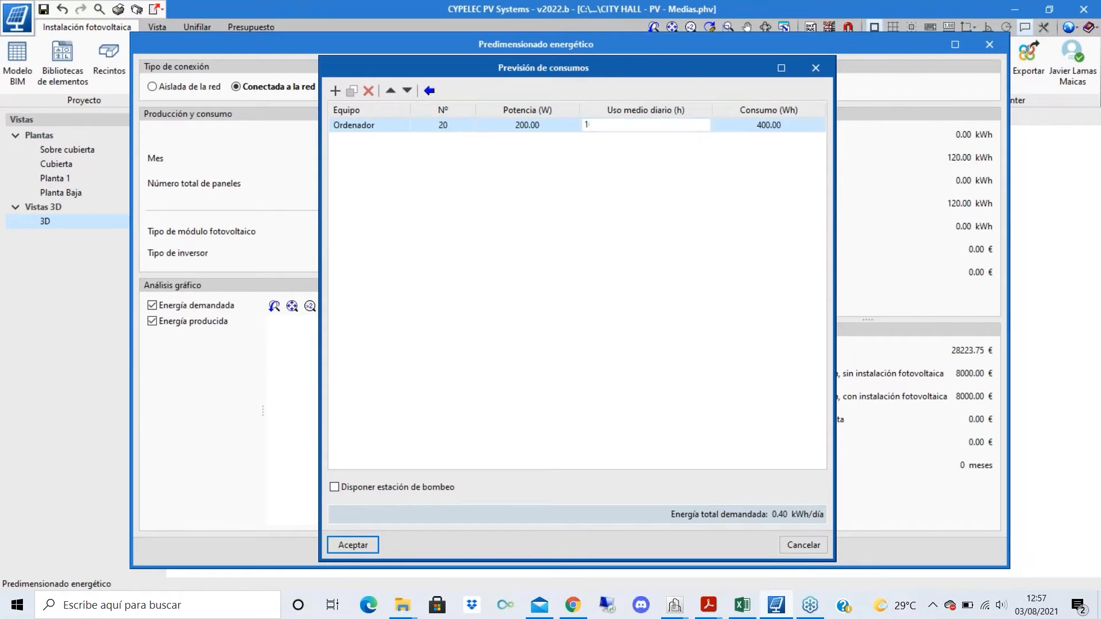
{"action": "type", "text": "0"}
{"action": "key", "text": "Return"}
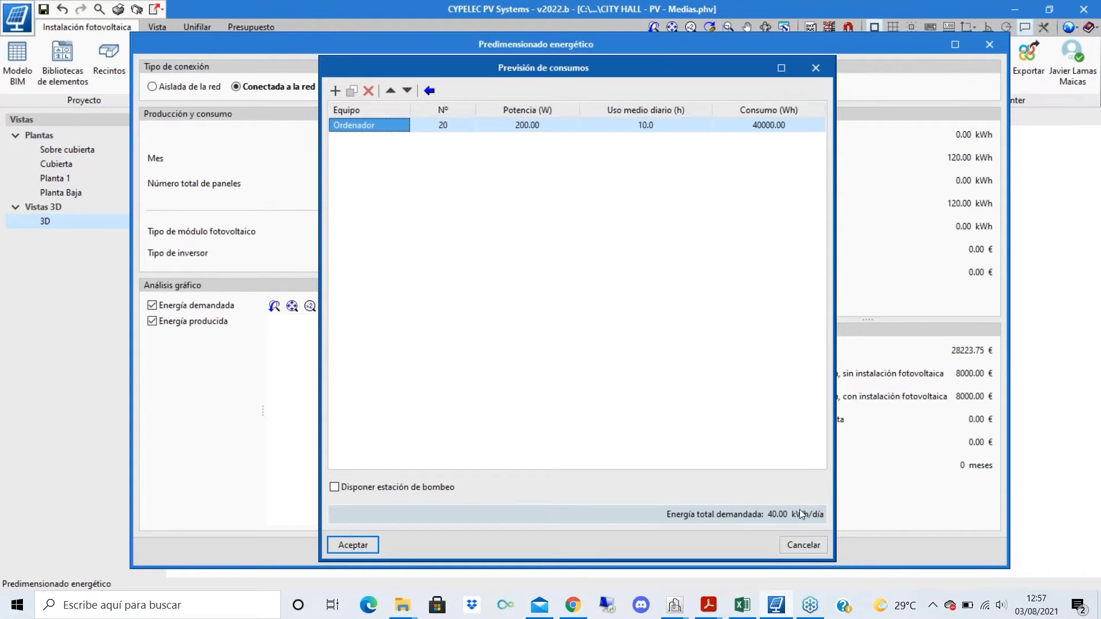
- Add Horno to the consumption forecast from the list of usual equipment values
{"action": "left_click", "coordinate": [429, 92]}
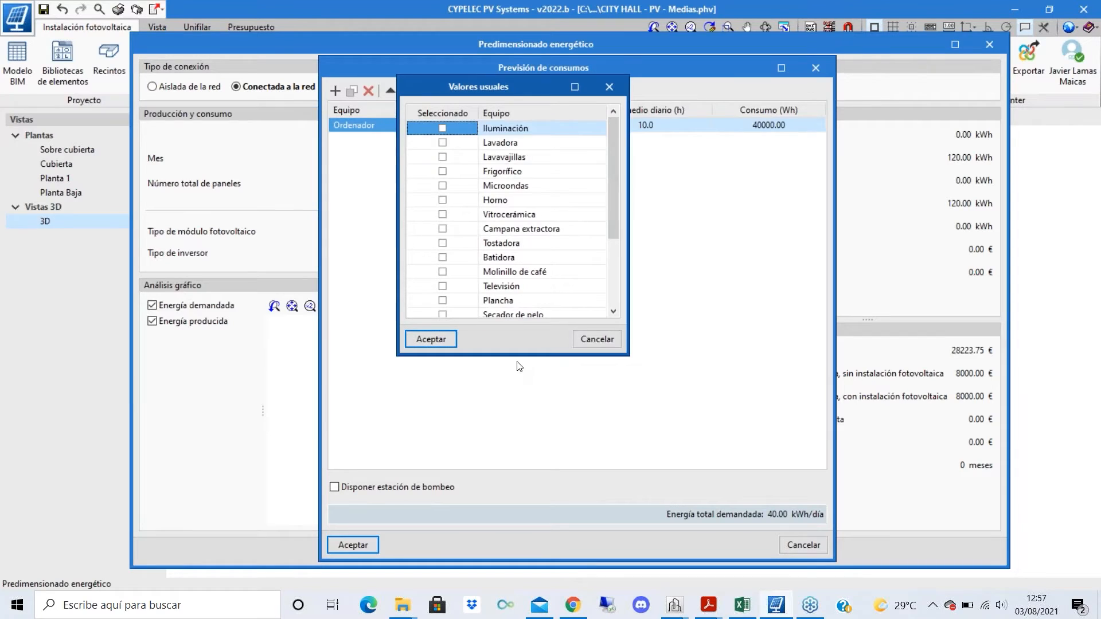
{"action": "left_click", "coordinate": [616, 83]}
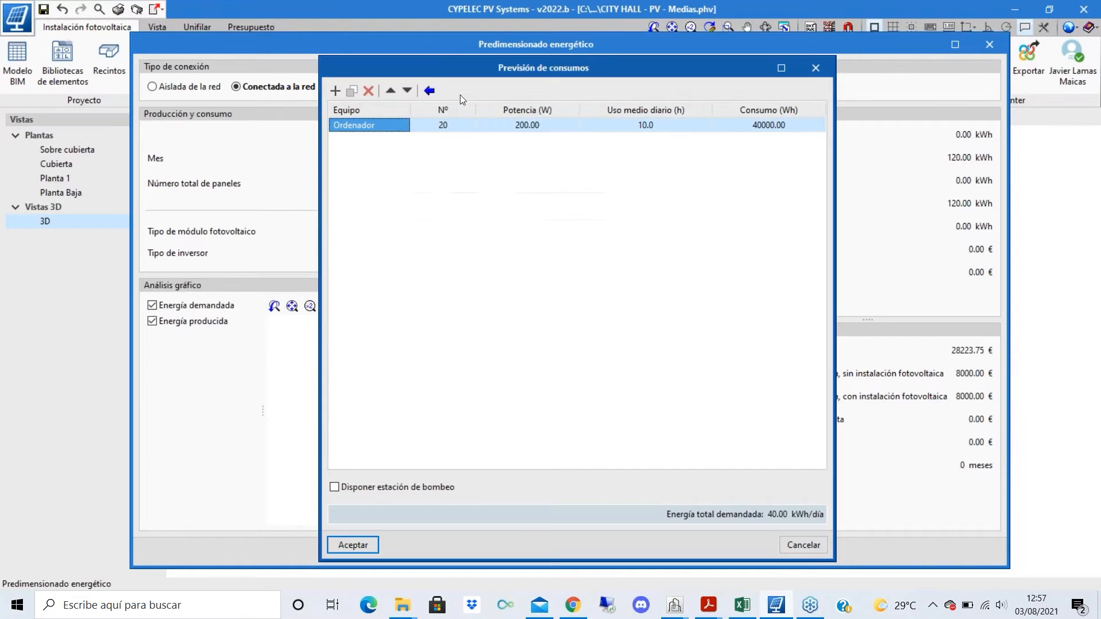
{"action": "left_click", "coordinate": [429, 91]}
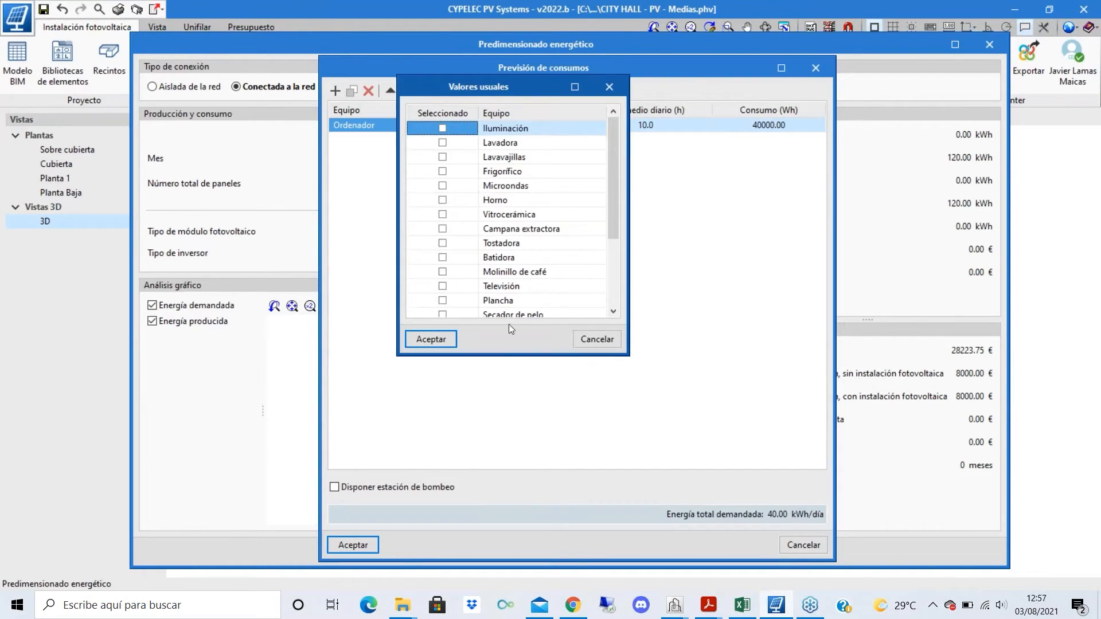
{"action": "left_click_drag", "start_coordinate": [503, 359], "coordinate": [505, 475]}
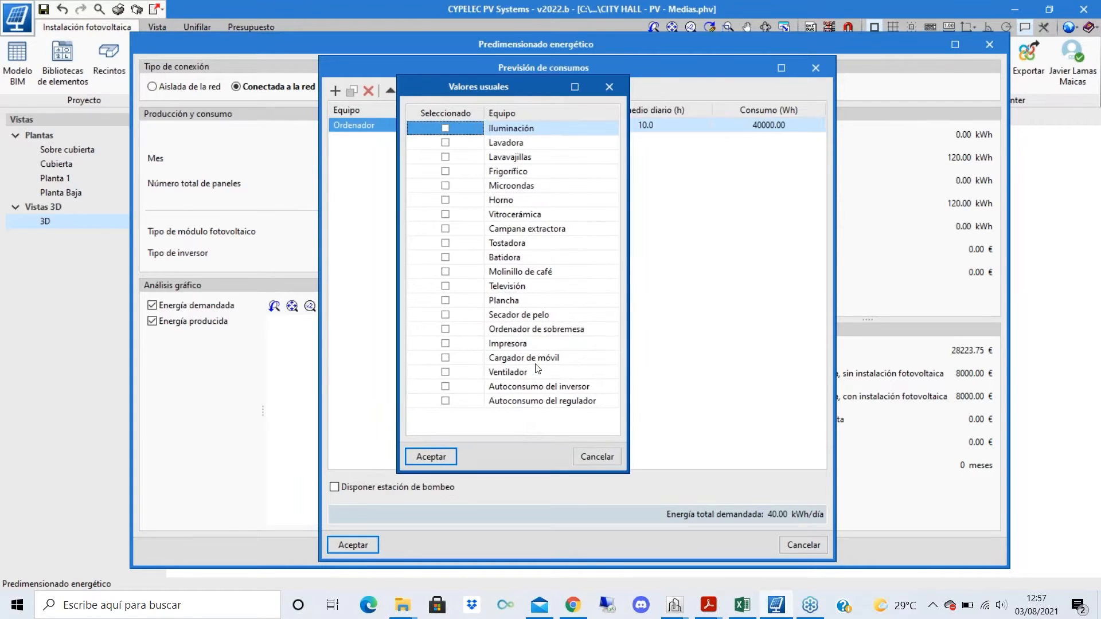
{"action": "left_click", "coordinate": [445, 199]}
{"action": "left_click", "coordinate": [439, 461]}
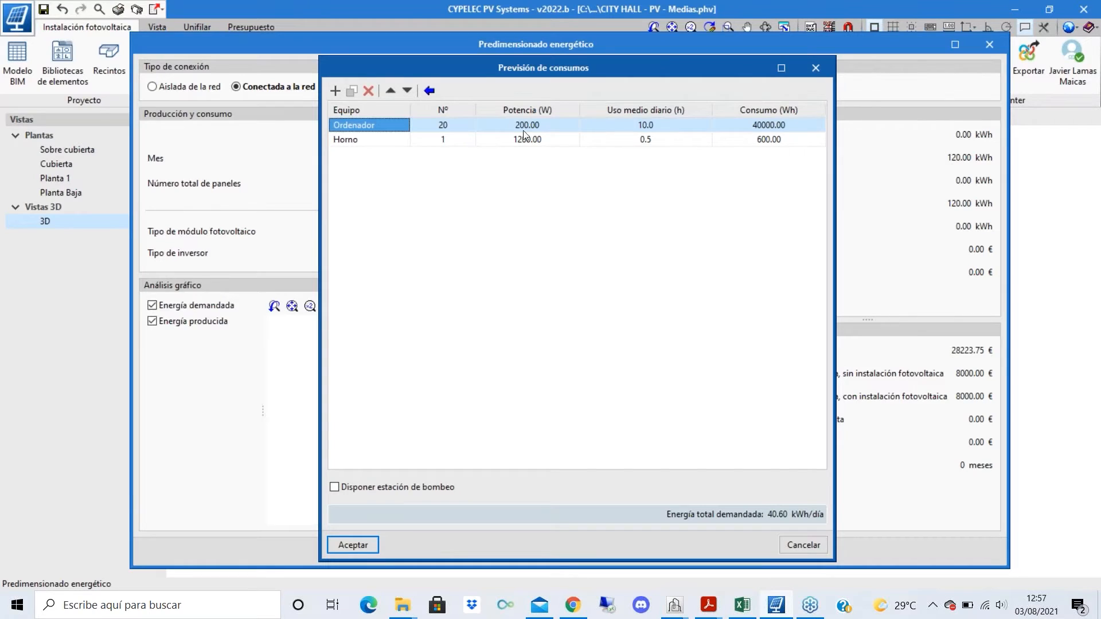
- Set the Horno quantity to 10 and leave the forecast and the monthly consumption data without saving
{"action": "left_click", "coordinate": [430, 130]}
{"action": "left_click", "coordinate": [441, 142]}
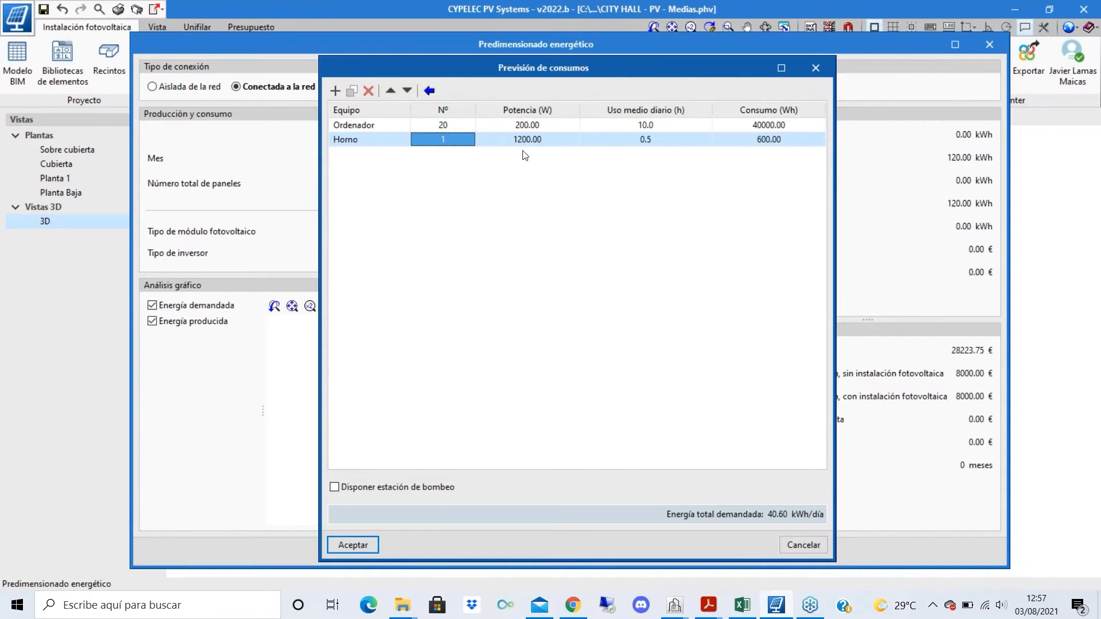
{"action": "type", "text": "10"}
{"action": "key", "text": "Tab"}
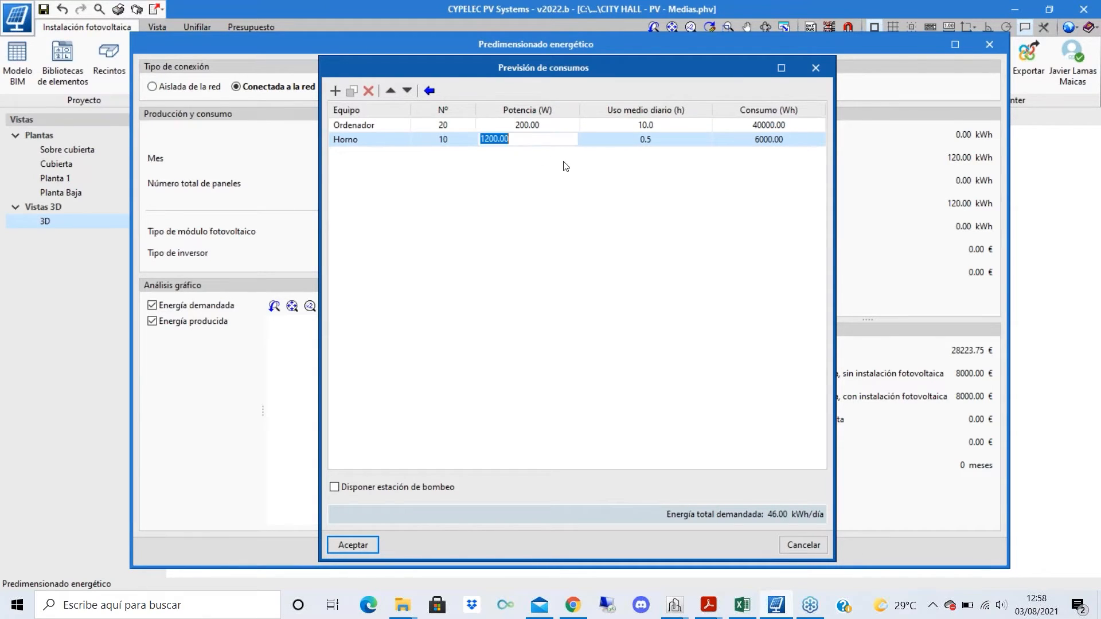
{"action": "left_click", "coordinate": [630, 147]}
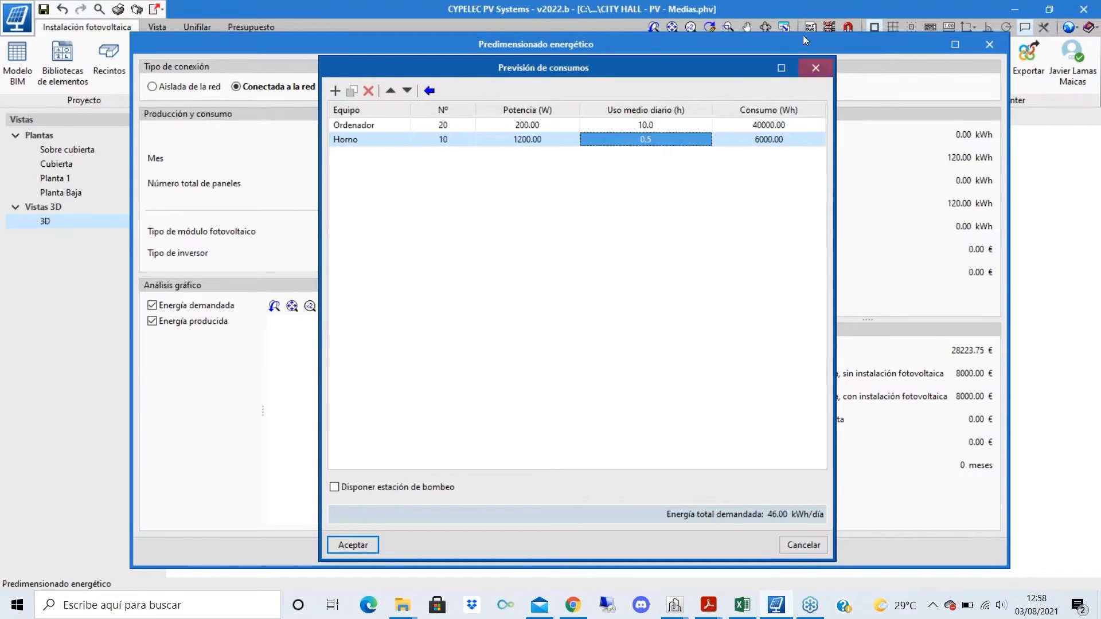
{"action": "left_click", "coordinate": [815, 67]}
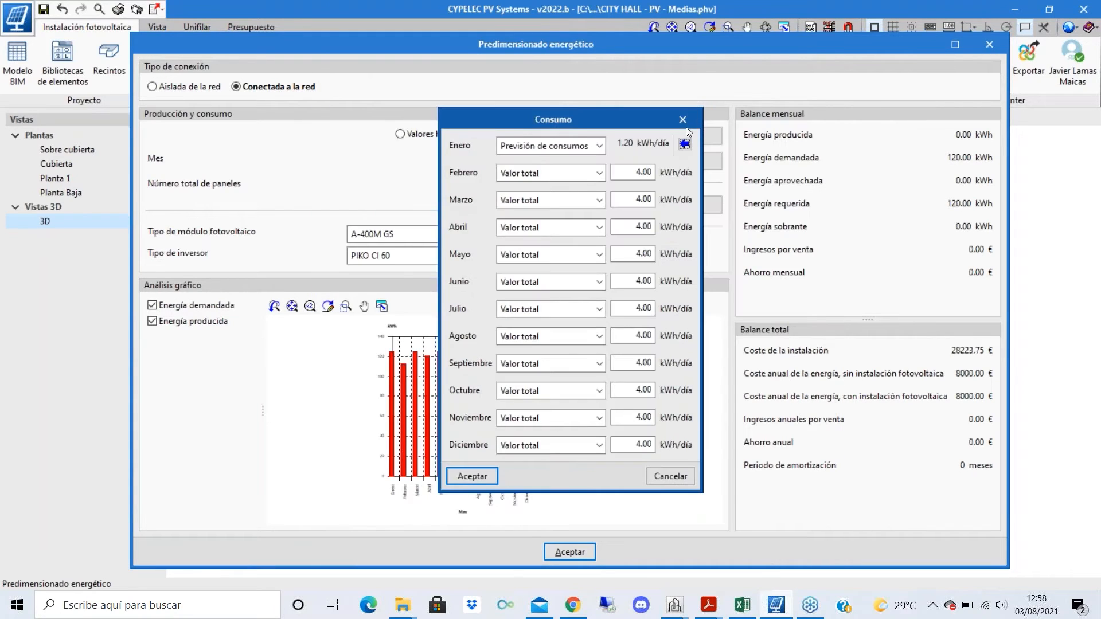
{"action": "left_click", "coordinate": [681, 119]}
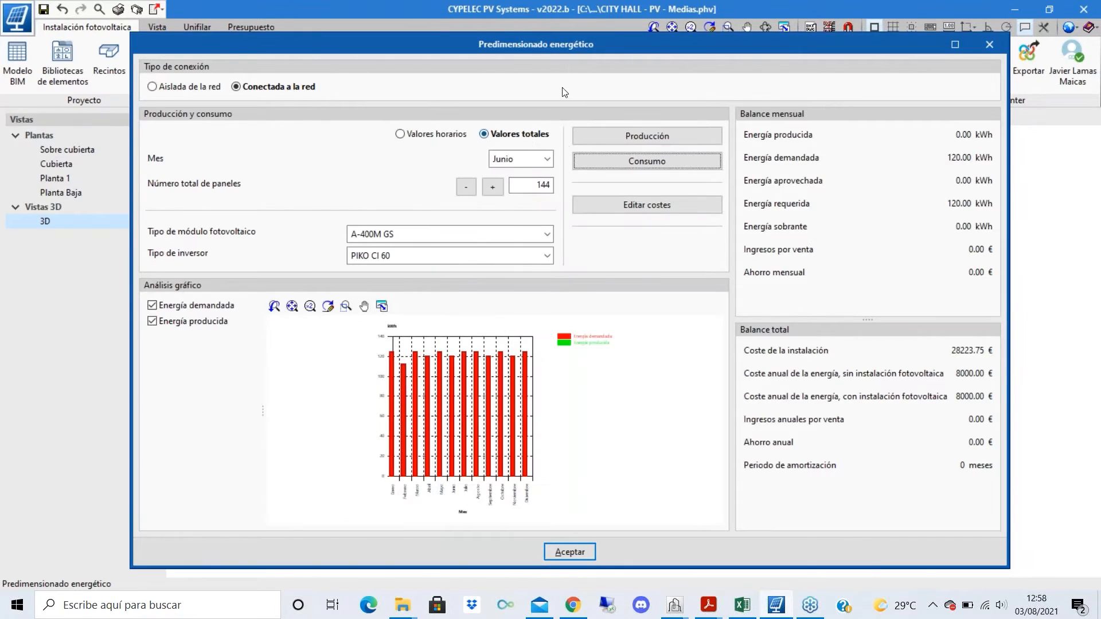
- Switch the energy pre-sizing back to Valores horarios, widen the month table to show all its columns, and accept the pre-sizing
{"action": "left_click", "coordinate": [446, 136]}
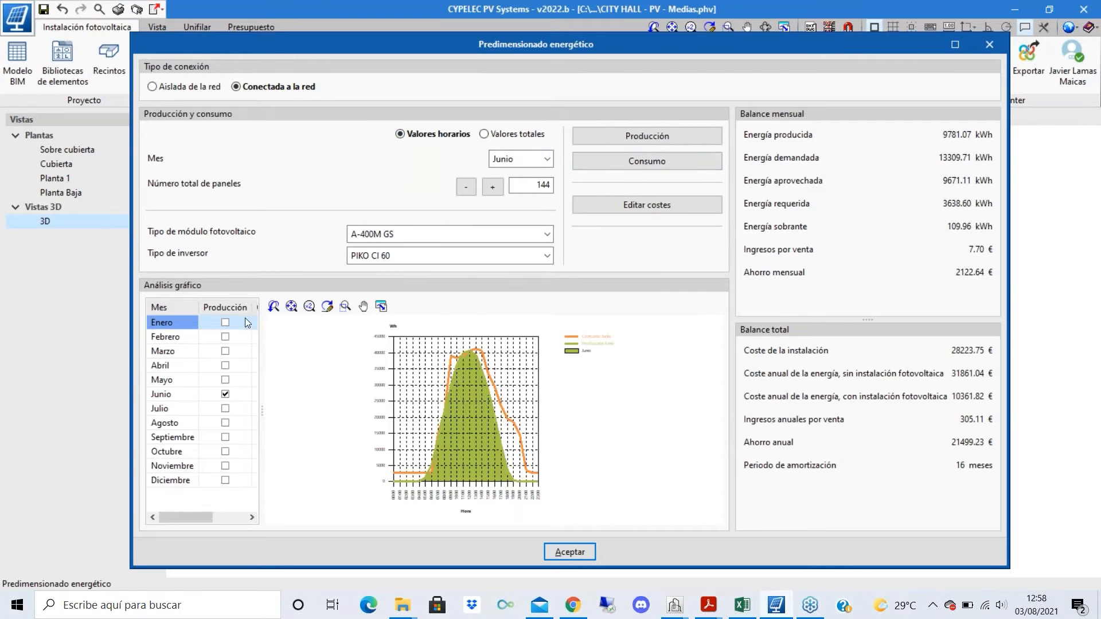
{"action": "left_click_drag", "start_coordinate": [261, 343], "coordinate": [340, 372]}
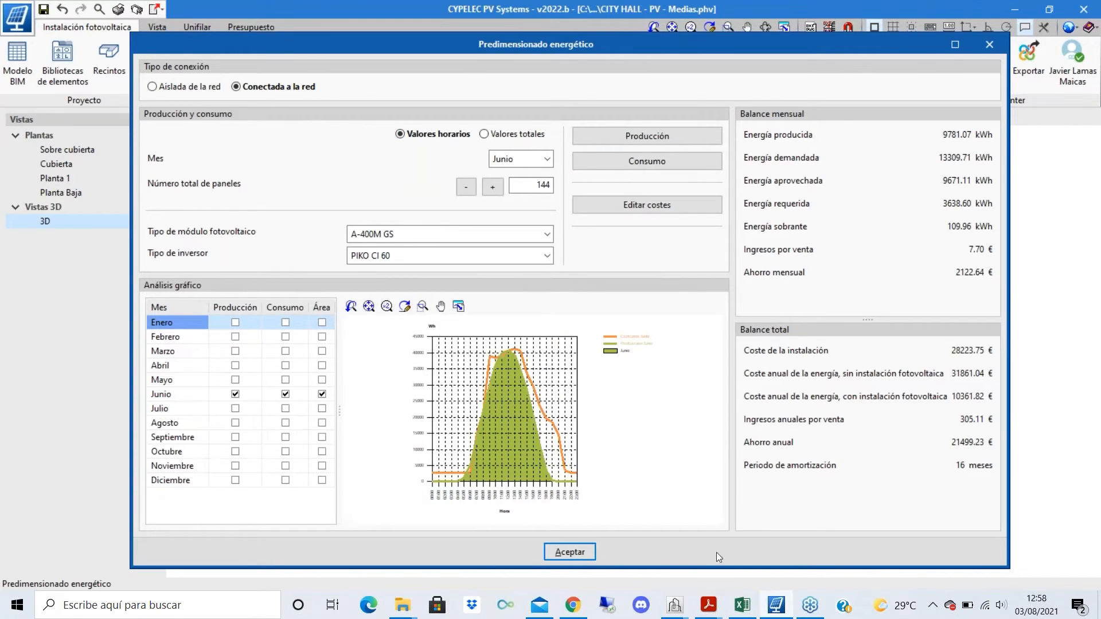
{"action": "left_click", "coordinate": [587, 554]}
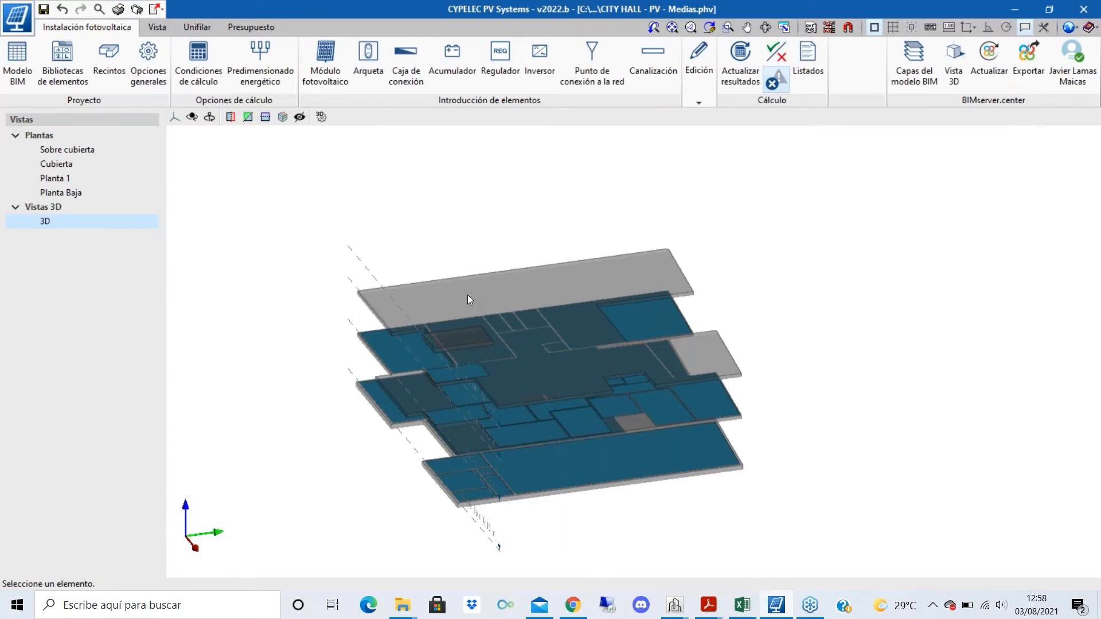
- Examine the building's floors and enclosures in the 3D view from several angles
{"action": "scroll", "coordinate": [508, 395], "scroll_direction": "down", "scroll_amount": 1}
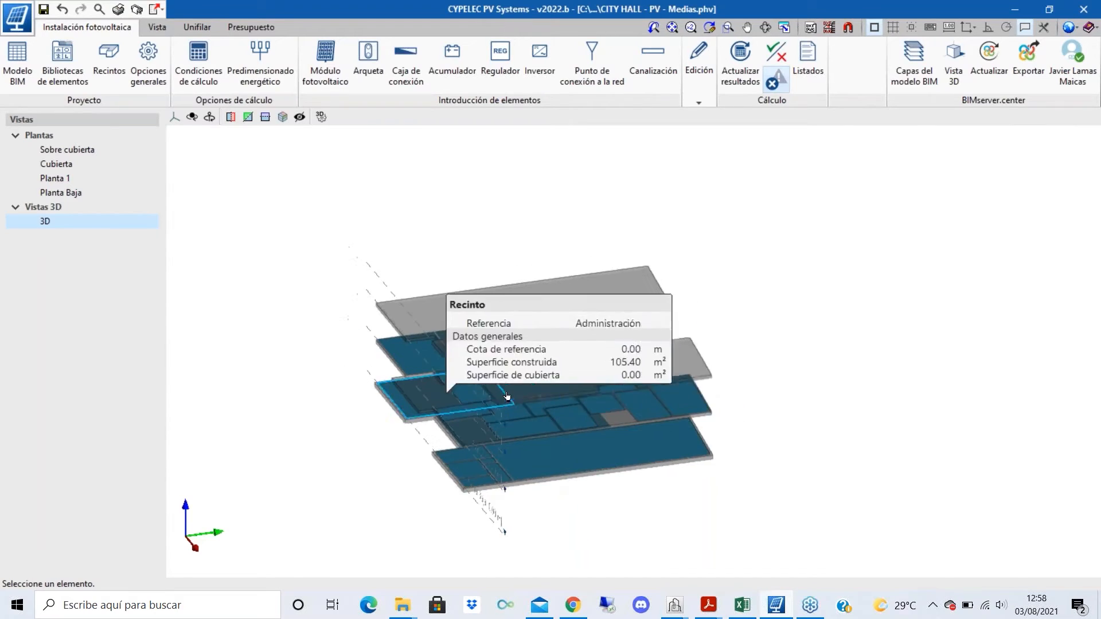
{"action": "scroll", "coordinate": [508, 393], "scroll_direction": "up", "scroll_amount": 1}
{"action": "middle_click_drag", "start_coordinate": [509, 394], "coordinate": [458, 344], "text": "shift"}
{"action": "middle_click_drag", "start_coordinate": [600, 365], "coordinate": [607, 410], "text": "shift"}
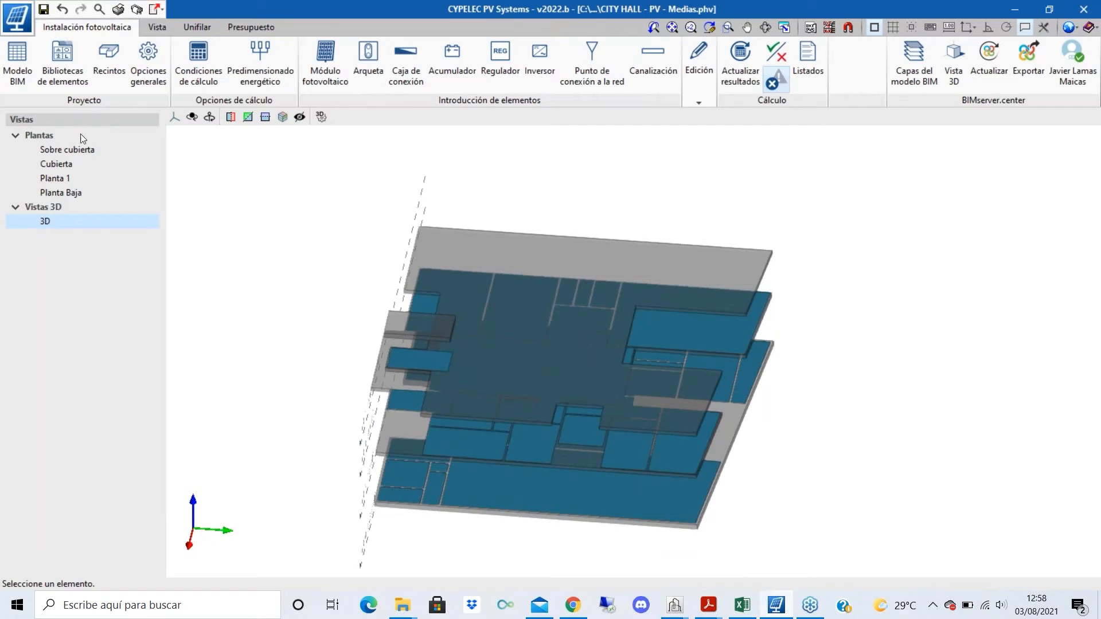
{"action": "middle_click_drag", "start_coordinate": [705, 334], "coordinate": [528, 367], "text": "shift"}
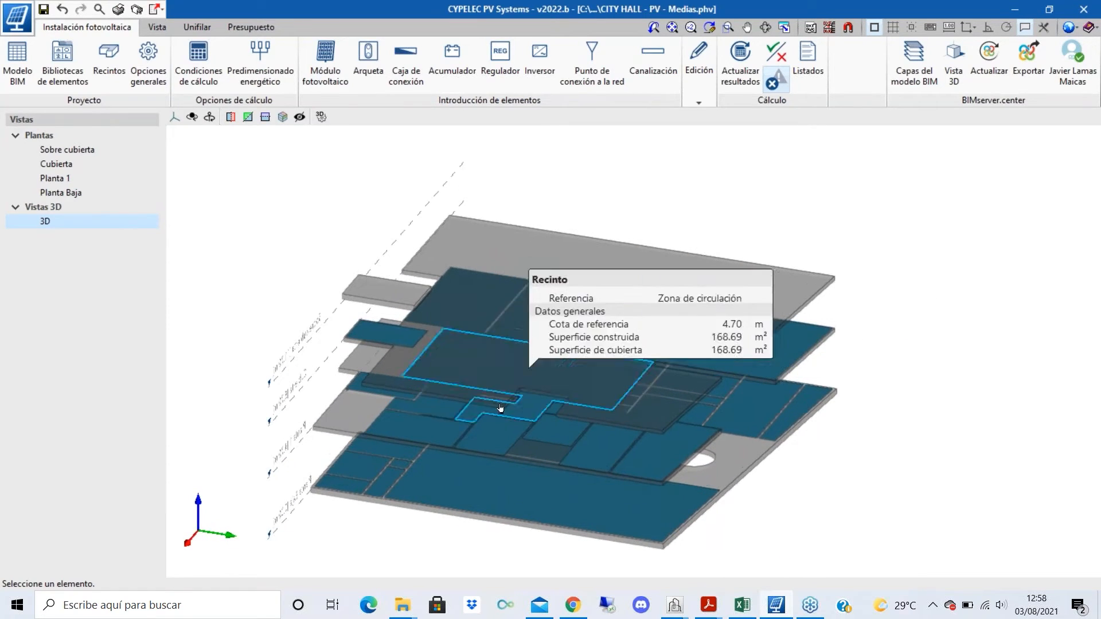
{"action": "middle_click_drag", "start_coordinate": [658, 446], "coordinate": [720, 516], "text": "shift"}
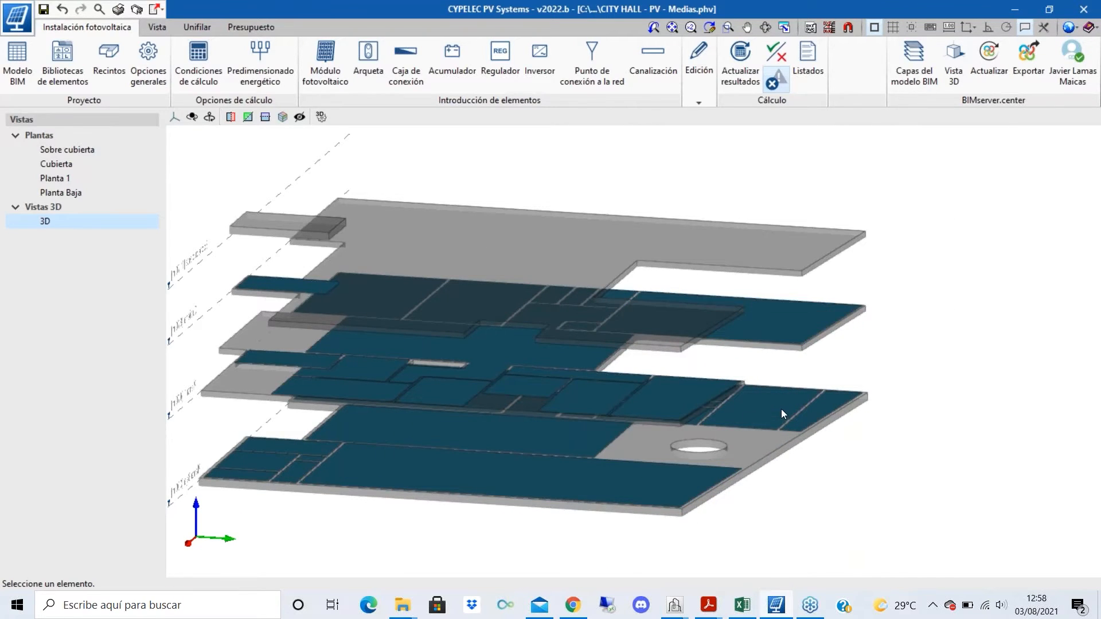
{"action": "scroll", "coordinate": [764, 275], "scroll_direction": "down", "scroll_amount": 1}
{"action": "middle_click_drag", "start_coordinate": [526, 291], "coordinate": [555, 351], "text": "shift"}
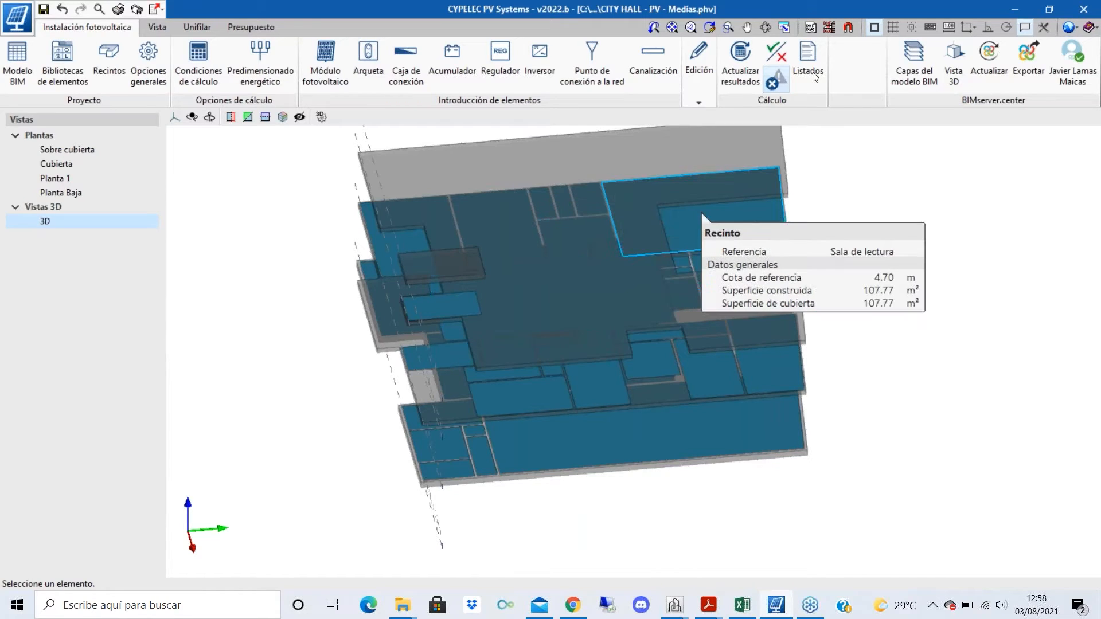
- Make all BIM model layers visible except 3D architecture model - Space
{"action": "left_click", "coordinate": [914, 60]}
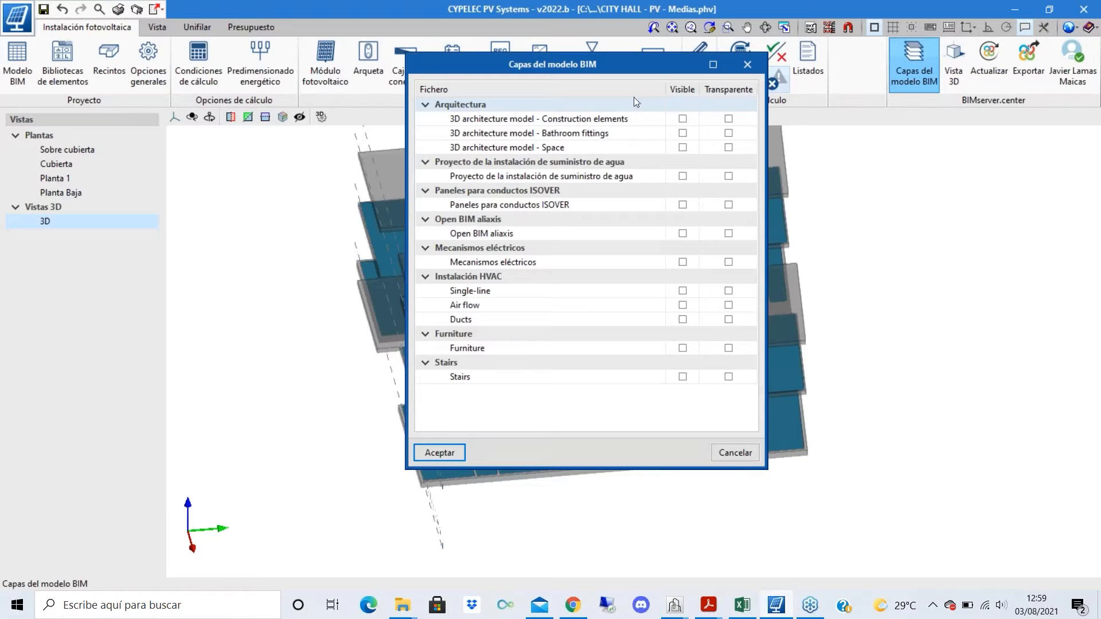
{"action": "left_click", "coordinate": [682, 119]}
{"action": "left_click", "coordinate": [682, 133]}
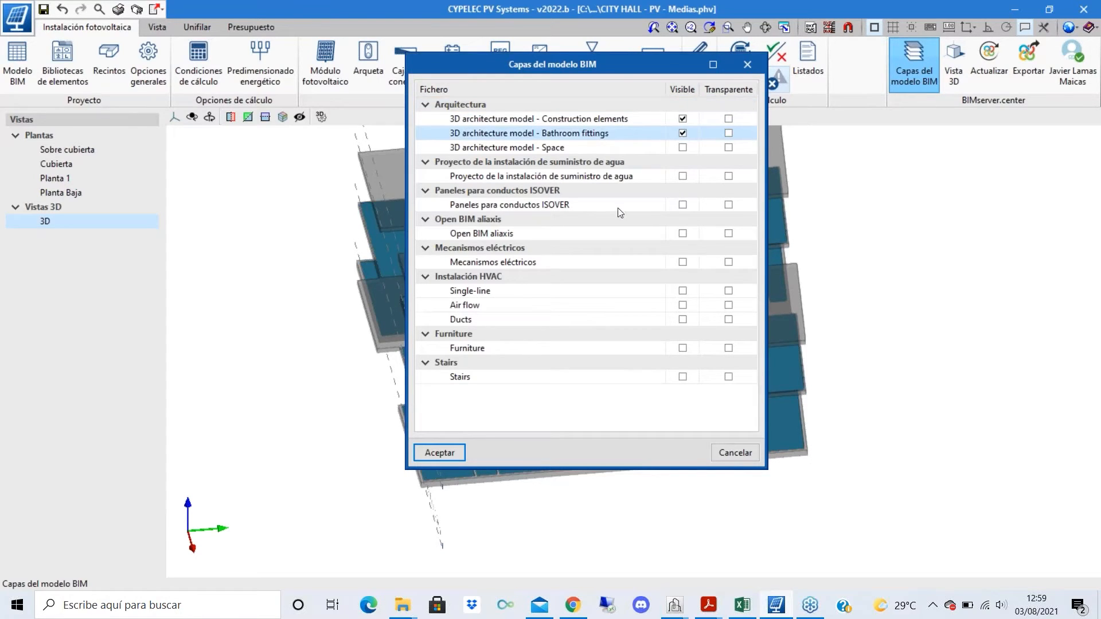
{"action": "left_click", "coordinate": [682, 176]}
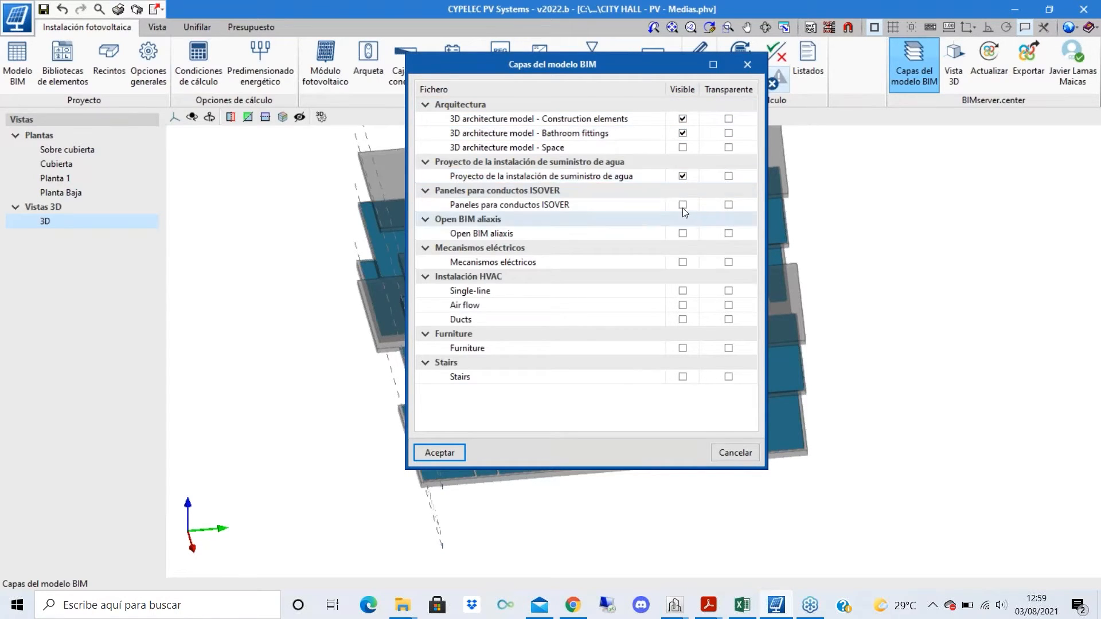
{"action": "left_click", "coordinate": [682, 205]}
{"action": "left_click", "coordinate": [682, 234]}
{"action": "left_click", "coordinate": [682, 262]}
{"action": "left_click", "coordinate": [683, 290]}
{"action": "left_click", "coordinate": [683, 305]}
{"action": "left_click", "coordinate": [682, 320]}
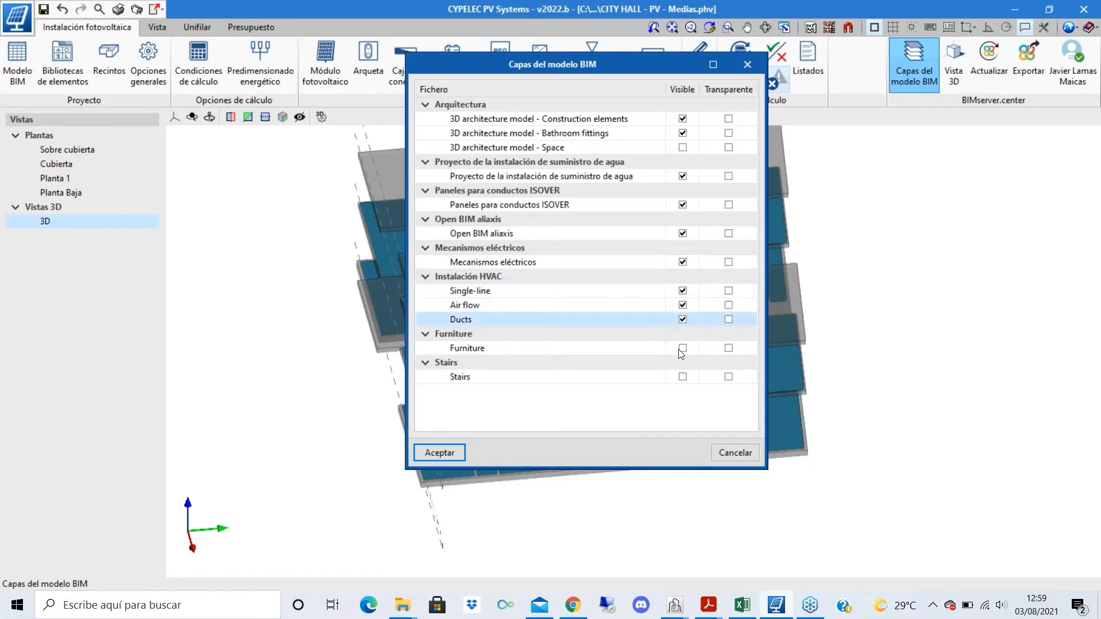
{"action": "left_click", "coordinate": [682, 348]}
{"action": "left_click", "coordinate": [682, 376]}
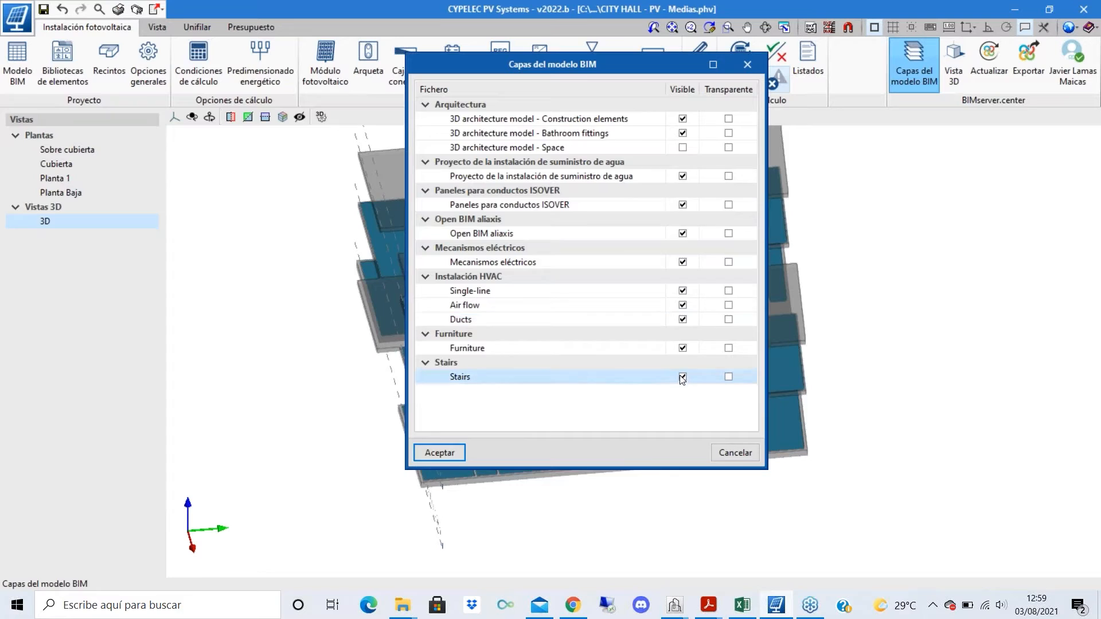
{"action": "left_click", "coordinate": [440, 454]}
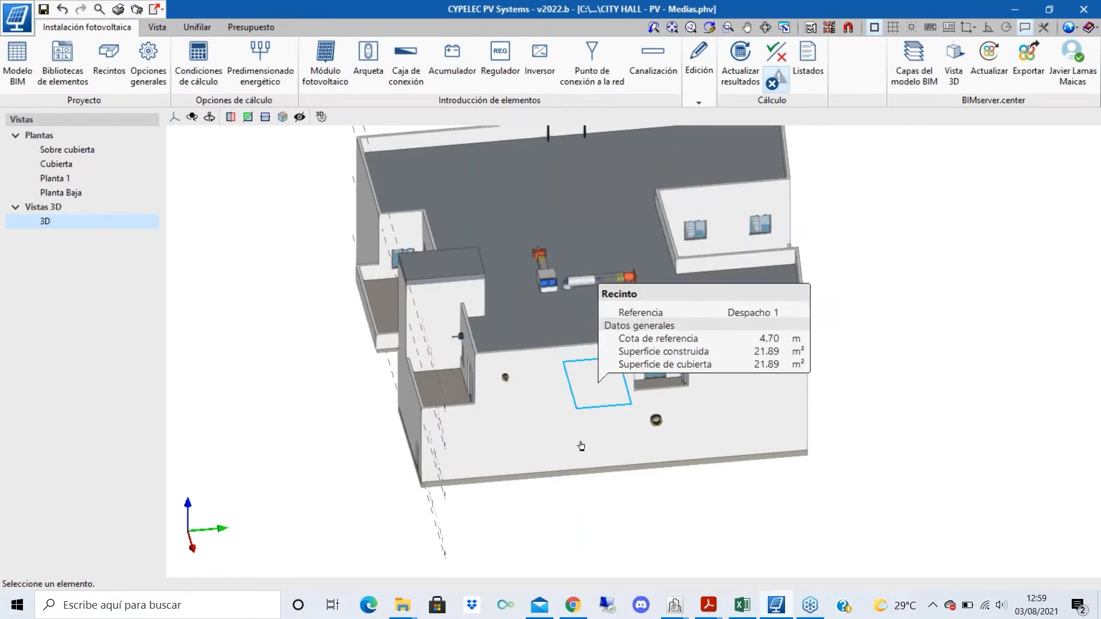
- Examine the complete building model in 3D, looking at its facades and the equipment on the roof
{"action": "scroll", "coordinate": [580, 446], "scroll_direction": "down", "scroll_amount": 2}
{"action": "middle_click_drag", "start_coordinate": [638, 417], "coordinate": [455, 312], "text": "shift"}
{"action": "scroll", "coordinate": [455, 312], "scroll_direction": "down", "scroll_amount": 1}
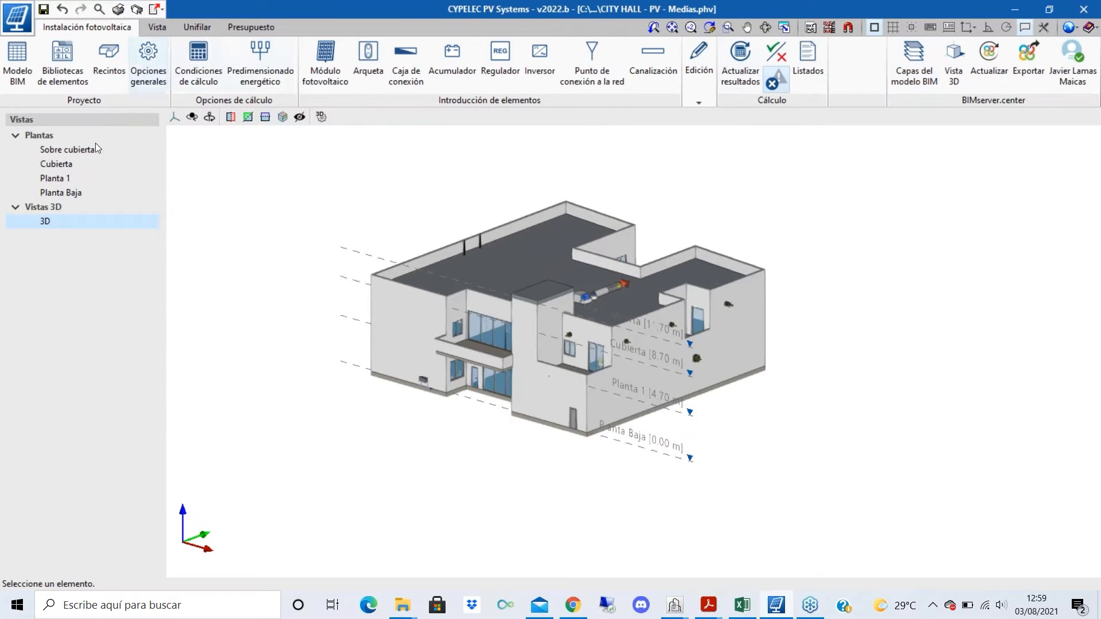
{"action": "scroll", "coordinate": [690, 367], "scroll_direction": "up", "scroll_amount": 2}
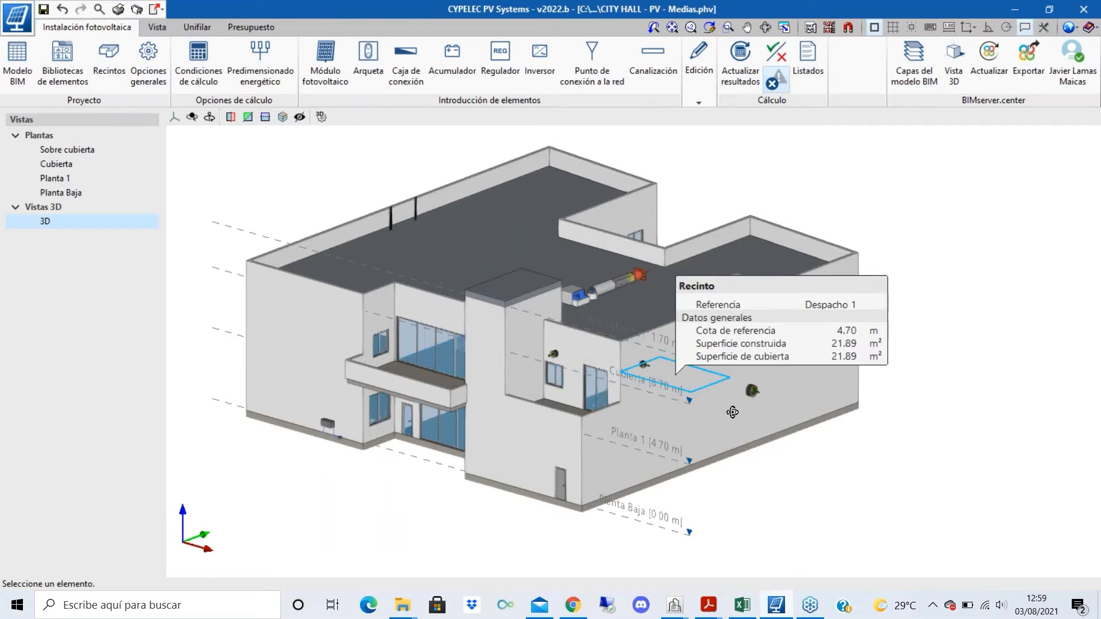
{"action": "middle_click_drag", "start_coordinate": [691, 370], "coordinate": [607, 340], "text": "shift"}
{"action": "scroll", "coordinate": [402, 430], "scroll_direction": "up", "scroll_amount": 2}
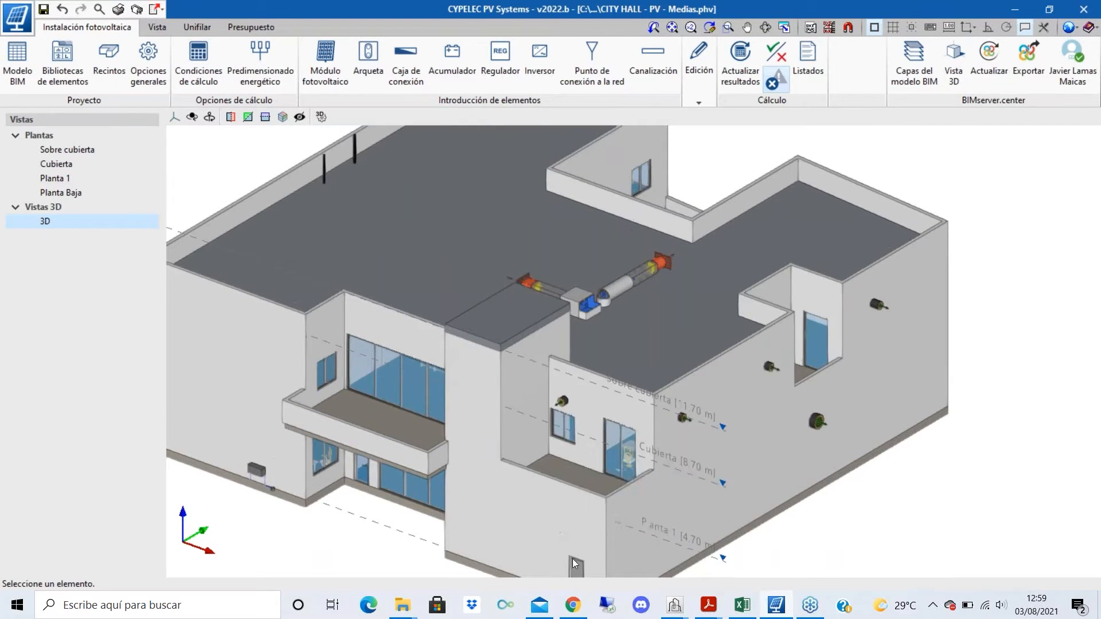
- Examine the roof in 3D from near, far and above, including the two vertical pipes beside the parapet
{"action": "scroll", "coordinate": [496, 415], "scroll_direction": "down", "scroll_amount": 1}
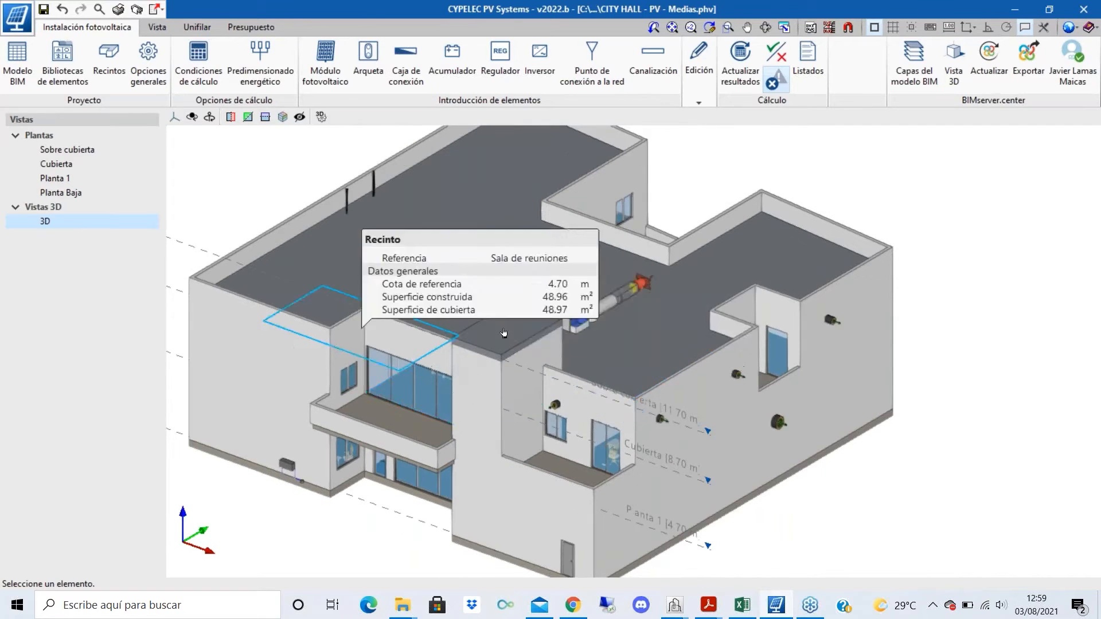
{"action": "scroll", "coordinate": [367, 216], "scroll_direction": "up", "scroll_amount": 1}
{"action": "scroll", "coordinate": [328, 176], "scroll_direction": "up", "scroll_amount": 2}
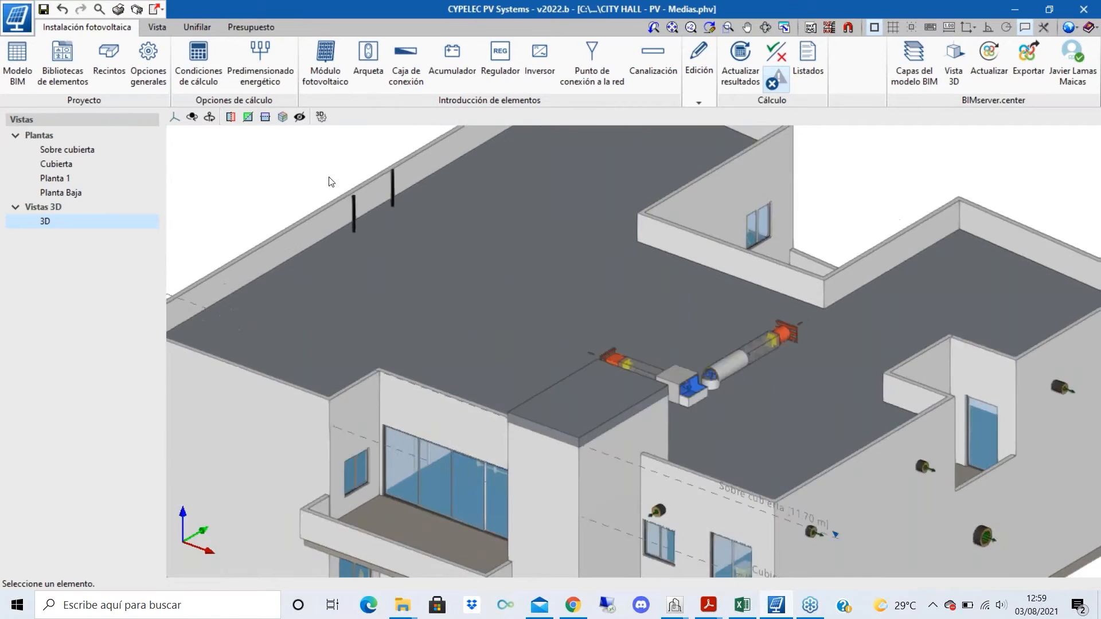
{"action": "scroll", "coordinate": [352, 200], "scroll_direction": "down", "scroll_amount": 3}
{"action": "scroll", "coordinate": [351, 202], "scroll_direction": "up", "scroll_amount": 3}
{"action": "scroll", "coordinate": [349, 202], "scroll_direction": "down", "scroll_amount": 2}
{"action": "scroll", "coordinate": [347, 201], "scroll_direction": "up", "scroll_amount": 3}
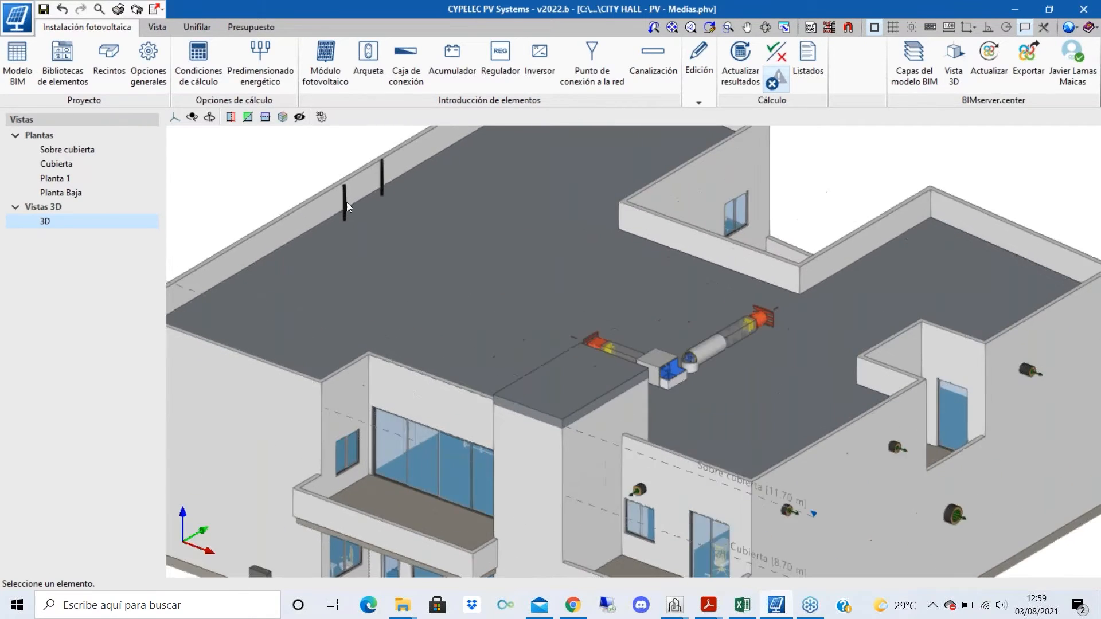
{"action": "scroll", "coordinate": [343, 205], "scroll_direction": "down", "scroll_amount": 3}
{"action": "scroll", "coordinate": [343, 206], "scroll_direction": "up", "scroll_amount": 2}
{"action": "scroll", "coordinate": [343, 206], "scroll_direction": "down", "scroll_amount": 1}
{"action": "scroll", "coordinate": [343, 205], "scroll_direction": "down", "scroll_amount": 2}
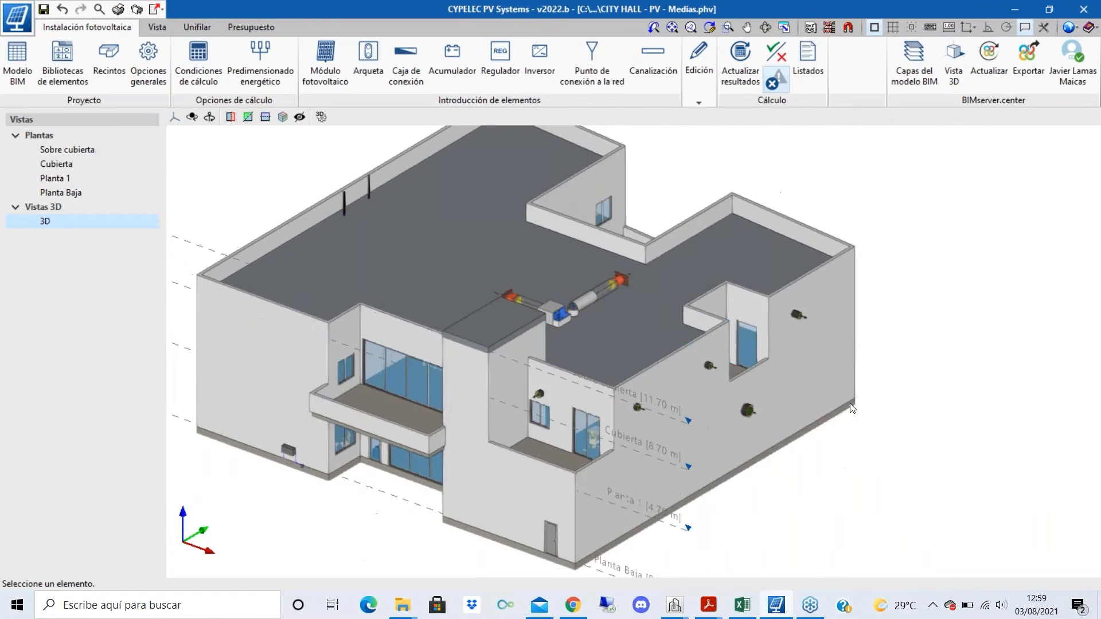
{"action": "scroll", "coordinate": [319, 173], "scroll_direction": "up", "scroll_amount": 5}
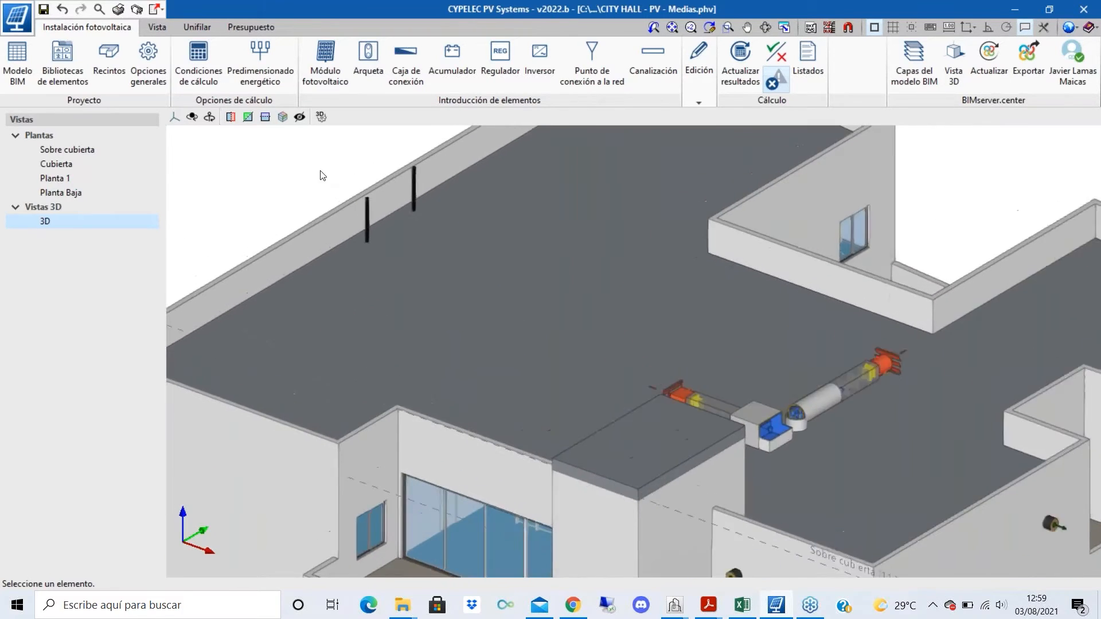
{"action": "scroll", "coordinate": [322, 176], "scroll_direction": "up", "scroll_amount": 1}
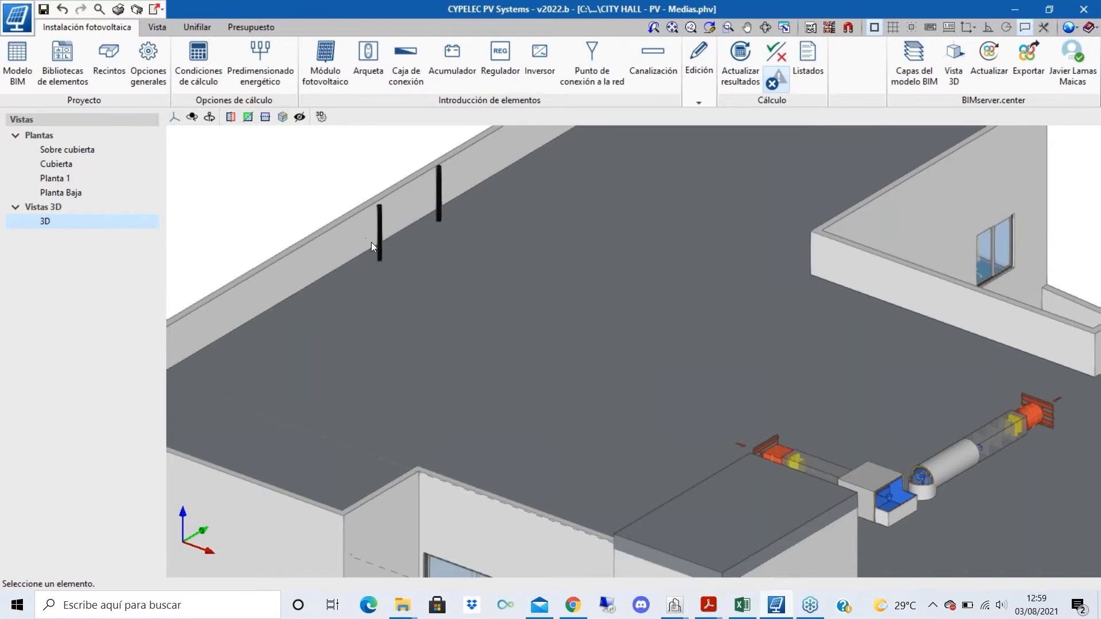
{"action": "scroll", "coordinate": [379, 241], "scroll_direction": "down", "scroll_amount": 6}
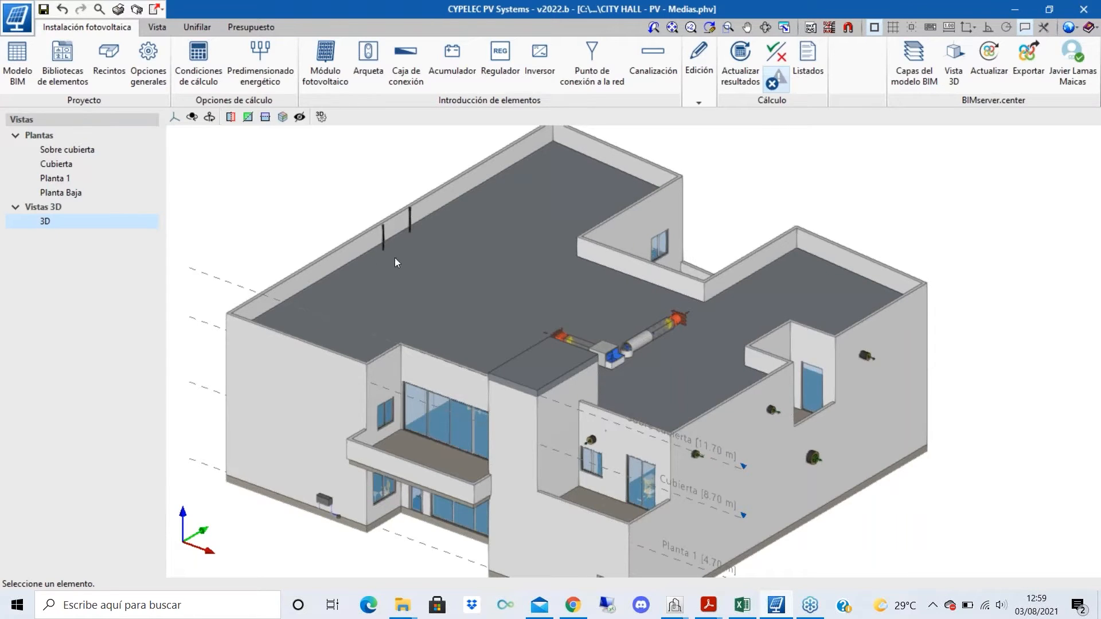
{"action": "middle_click_drag", "start_coordinate": [489, 259], "coordinate": [542, 290], "text": "shift"}
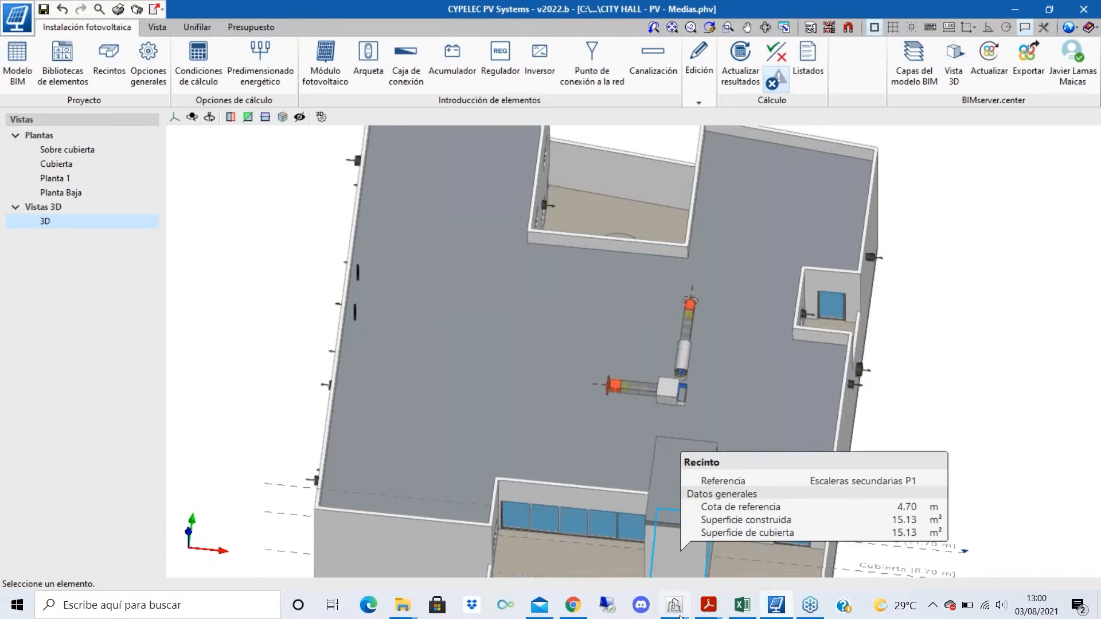
- Switch to CYPE Architecture to check the CITY HALL architectural model, and return to the PV project in CYPELEC PV Systems
{"action": "mouse_move", "coordinate": [674, 603]}
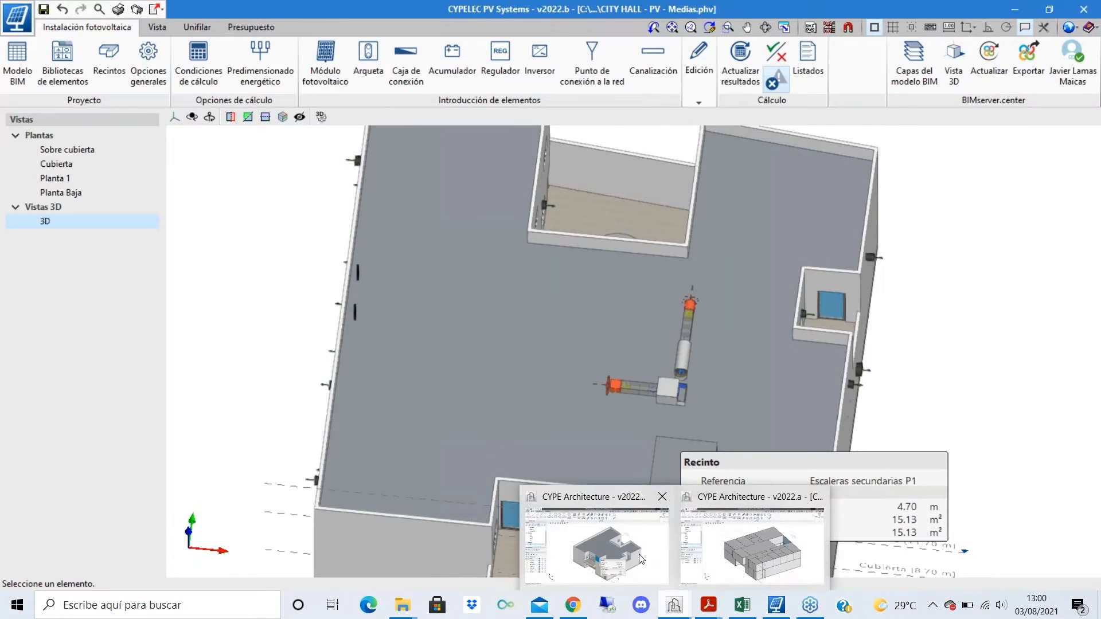
{"action": "left_click", "coordinate": [640, 559]}
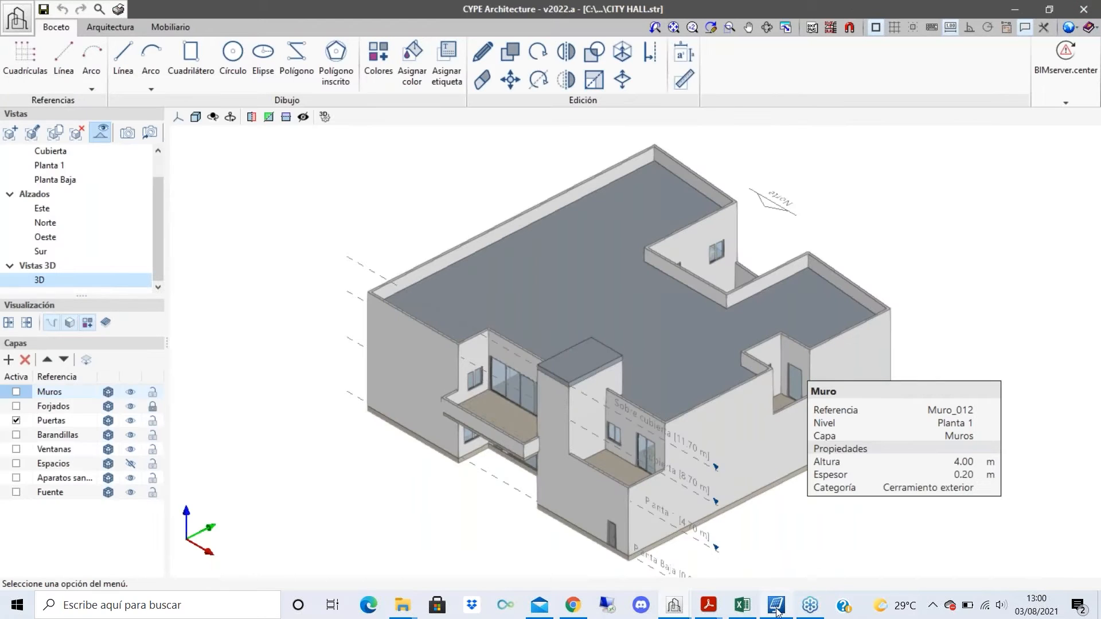
{"action": "mouse_move", "coordinate": [777, 612]}
{"action": "left_click", "coordinate": [803, 544]}
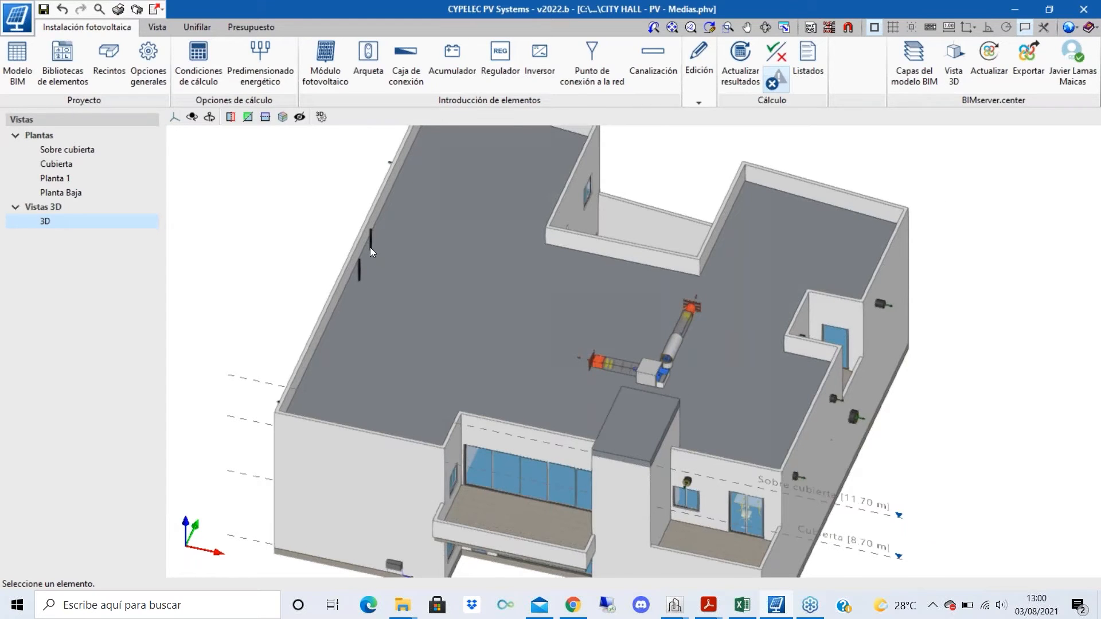
- Examine the roof ventilation equipment and the facade with the pipes and outlets from another side of the 3D model
{"action": "scroll", "coordinate": [370, 250], "scroll_direction": "down", "scroll_amount": 1}
{"action": "scroll", "coordinate": [370, 248], "scroll_direction": "up", "scroll_amount": 1}
{"action": "scroll", "coordinate": [572, 350], "scroll_direction": "down", "scroll_amount": 1}
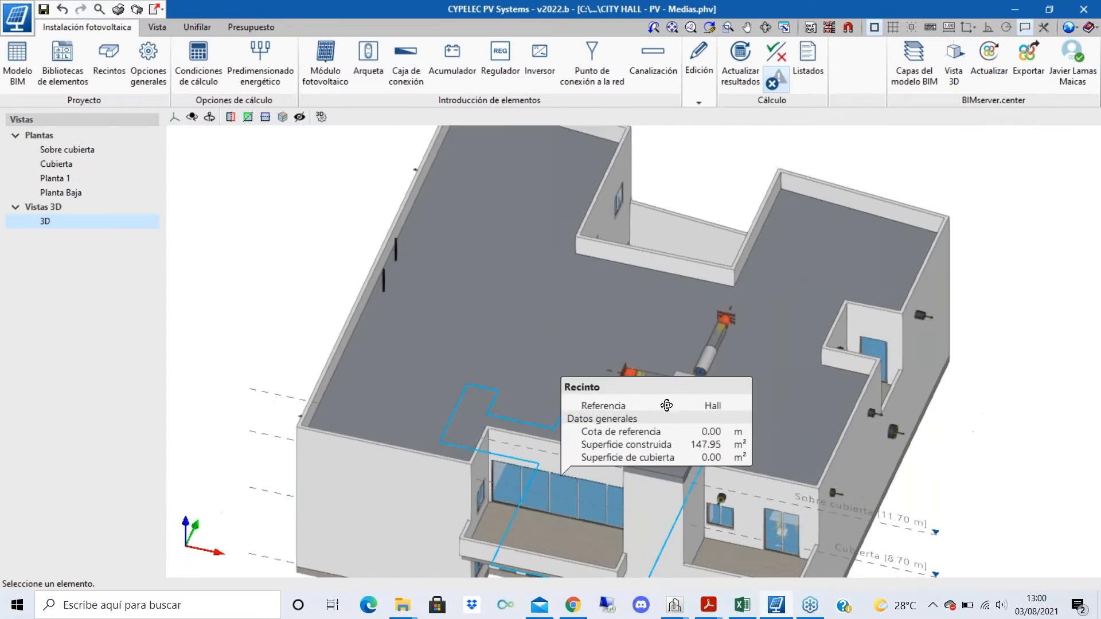
{"action": "middle_click_drag", "start_coordinate": [667, 406], "coordinate": [784, 392], "text": "shift"}
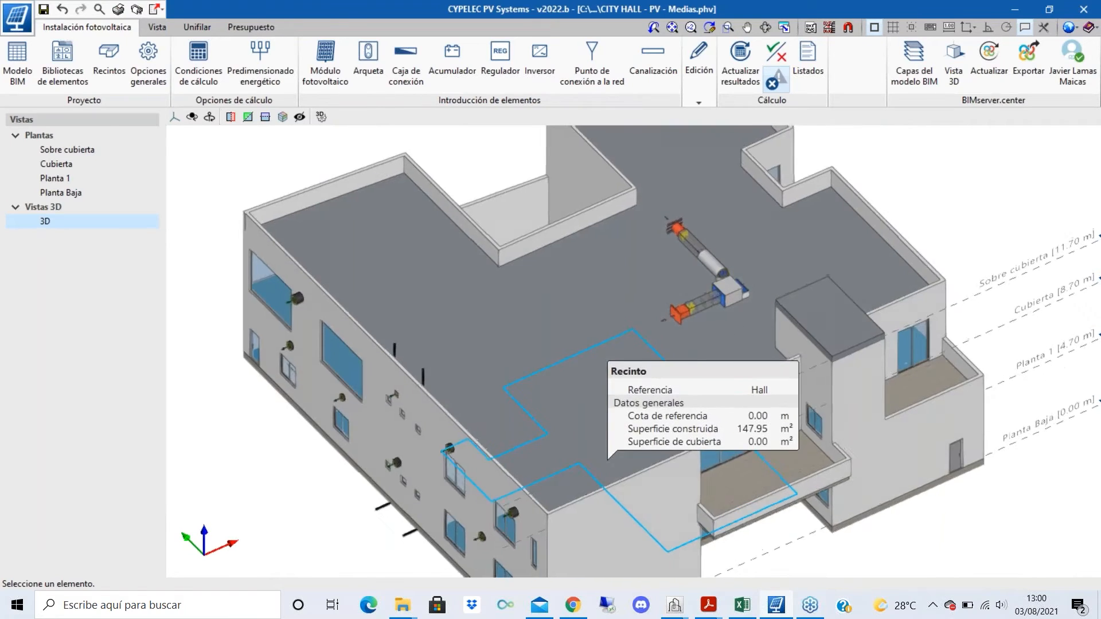
{"action": "scroll", "coordinate": [726, 281], "scroll_direction": "down", "scroll_amount": 1}
{"action": "scroll", "coordinate": [726, 281], "scroll_direction": "up", "scroll_amount": 1}
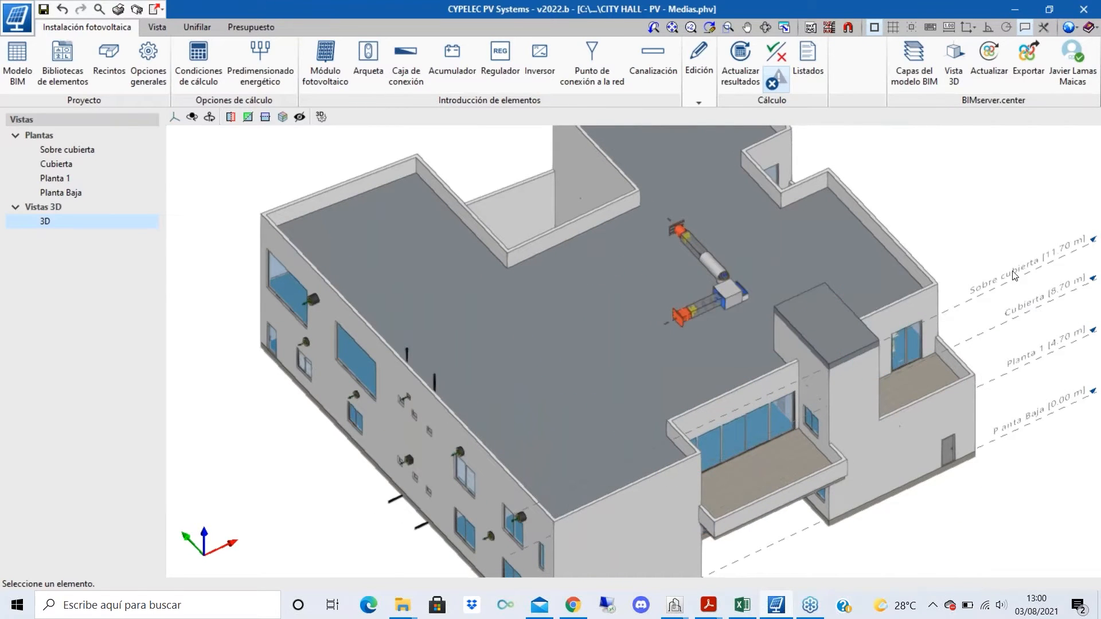
{"action": "scroll", "coordinate": [982, 292], "scroll_direction": "up", "scroll_amount": 2}
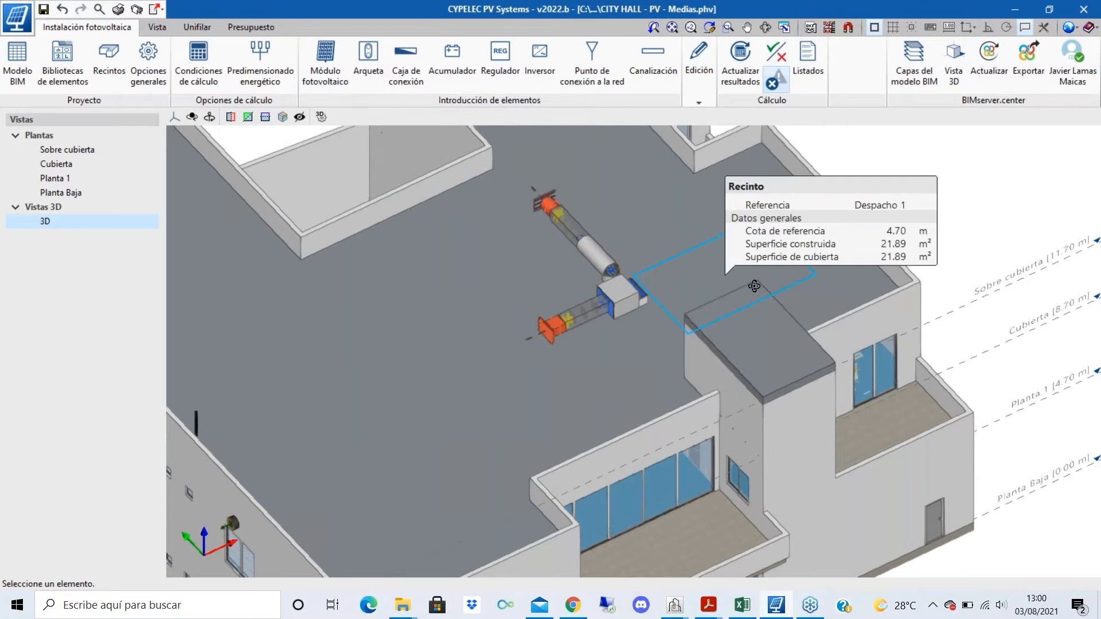
- Examine the Acceso cubierta enclosure and its door from the roof side, and look over the building from the opposite side
{"action": "middle_click_drag", "start_coordinate": [748, 285], "coordinate": [978, 244]}
{"action": "scroll", "coordinate": [470, 408], "scroll_direction": "down", "scroll_amount": 4}
{"action": "scroll", "coordinate": [435, 307], "scroll_direction": "up", "scroll_amount": 5}
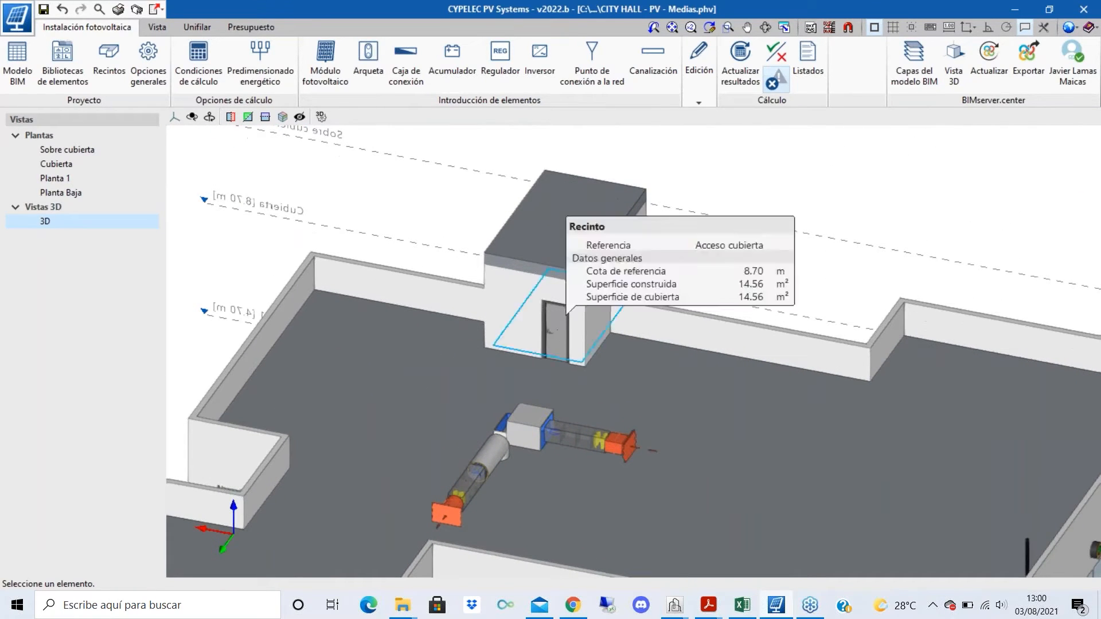
{"action": "mouse_move", "coordinate": [540, 362]}
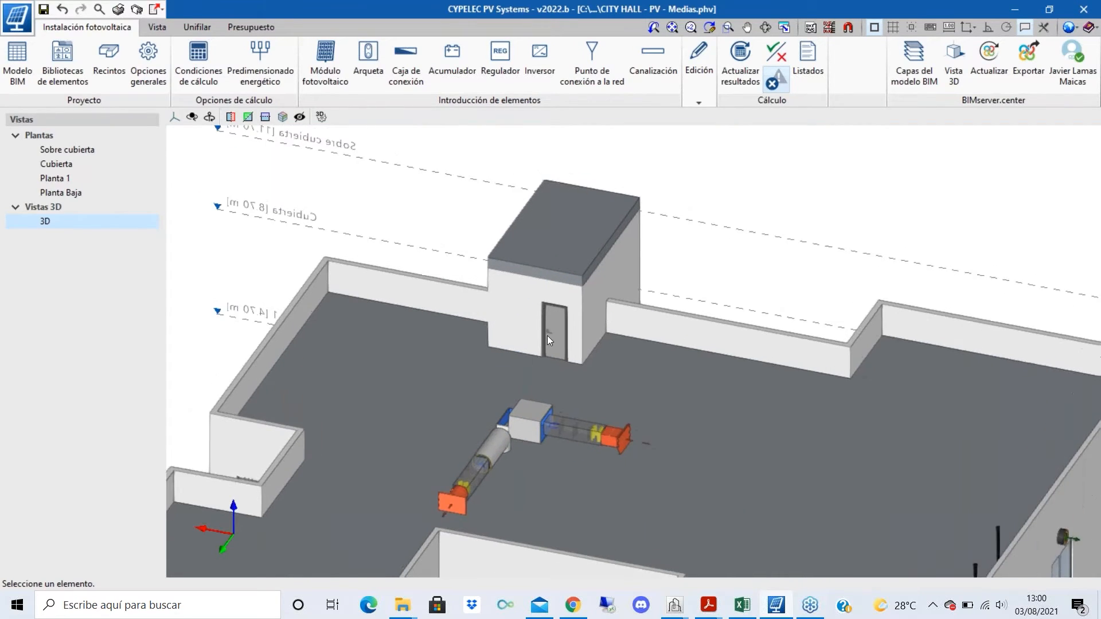
{"action": "scroll", "coordinate": [547, 335], "scroll_direction": "up", "scroll_amount": 1}
{"action": "scroll", "coordinate": [556, 347], "scroll_direction": "up", "scroll_amount": 1}
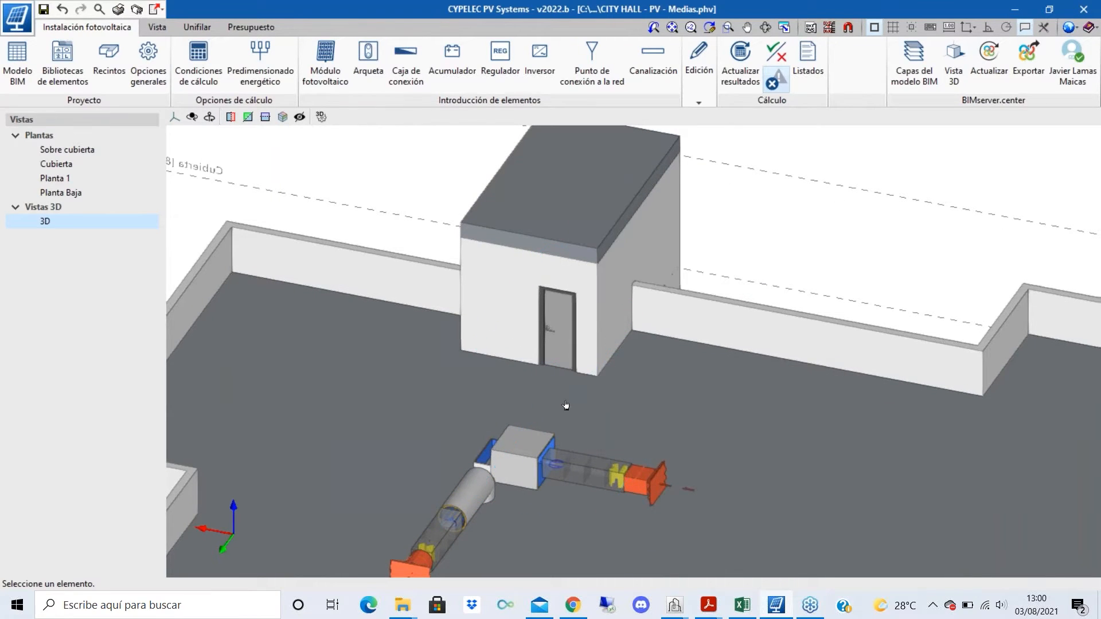
{"action": "scroll", "coordinate": [559, 390], "scroll_direction": "down", "scroll_amount": 1}
{"action": "scroll", "coordinate": [642, 459], "scroll_direction": "down", "scroll_amount": 4}
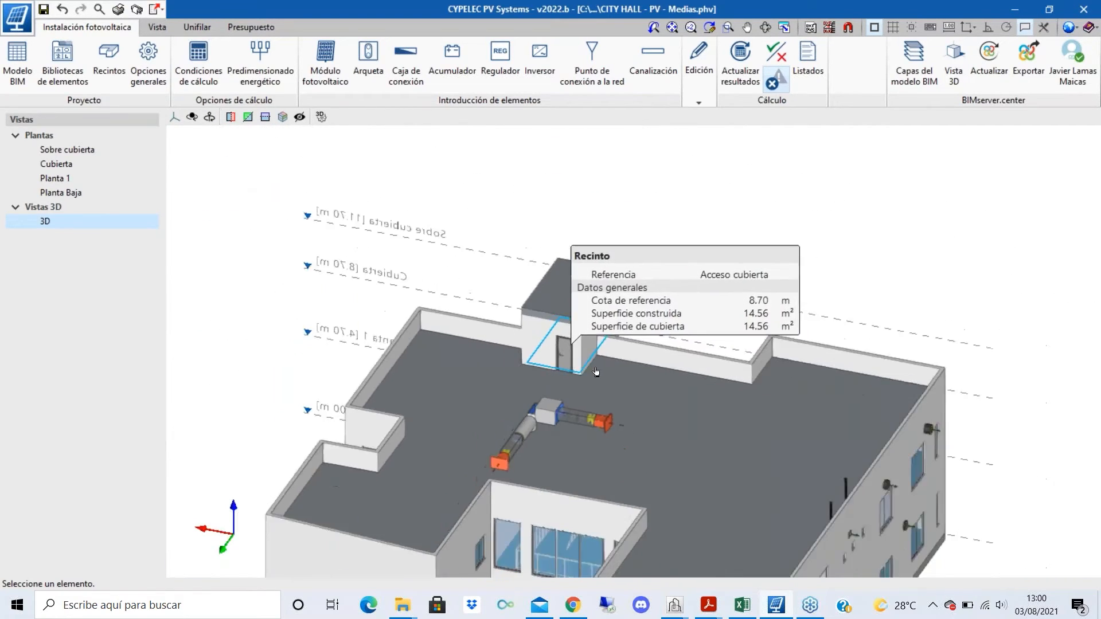
{"action": "middle_click_drag", "start_coordinate": [641, 458], "coordinate": [442, 383]}
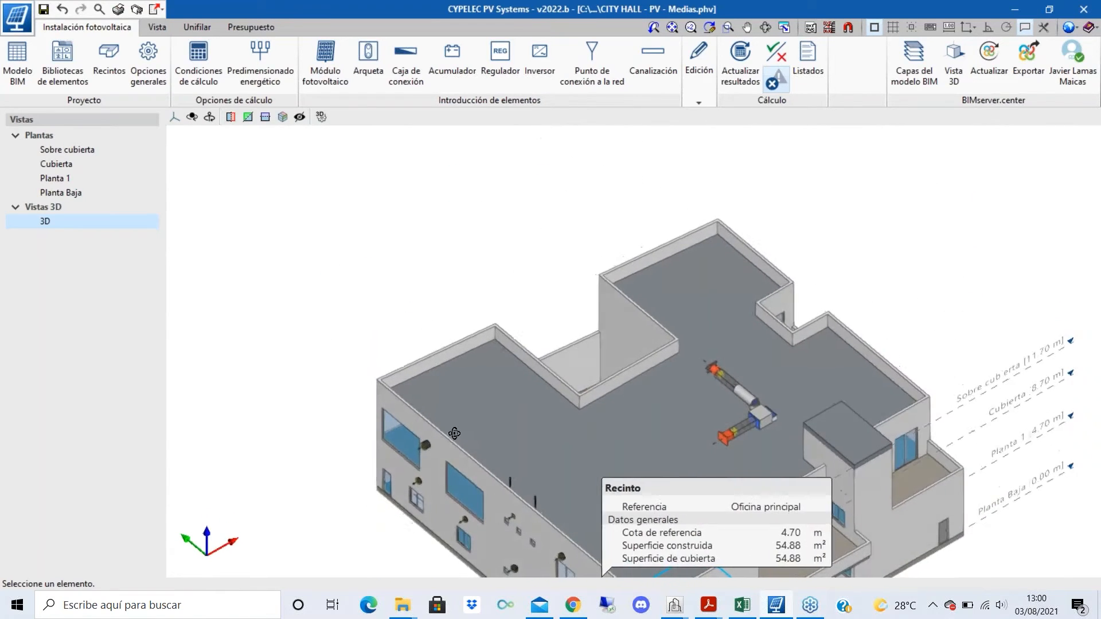
{"action": "scroll", "coordinate": [442, 383], "scroll_direction": "down", "scroll_amount": 1}
{"action": "middle_click_drag", "start_coordinate": [597, 478], "coordinate": [583, 469]}
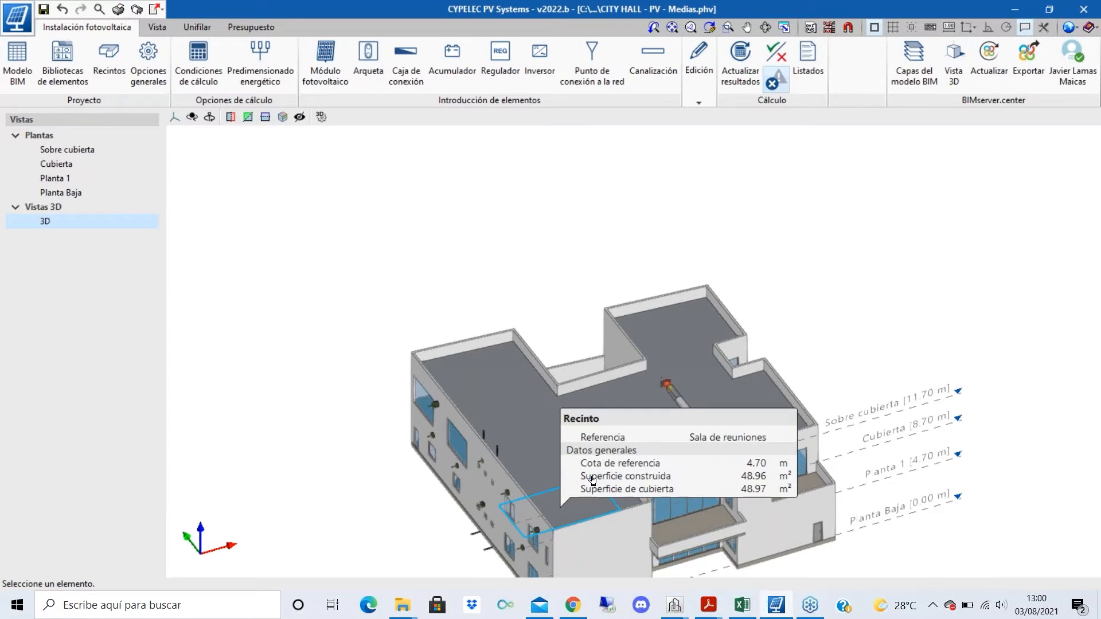
- Review the floor plans of Planta Baja and Planta 1
{"action": "left_click", "coordinate": [75, 195]}
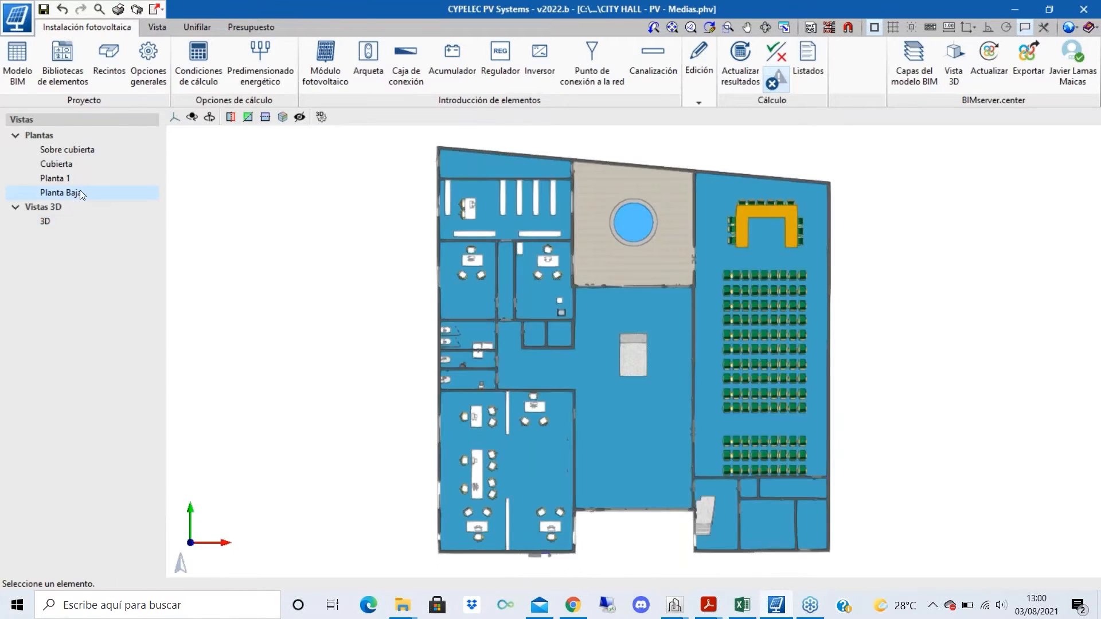
{"action": "left_click", "coordinate": [64, 180]}
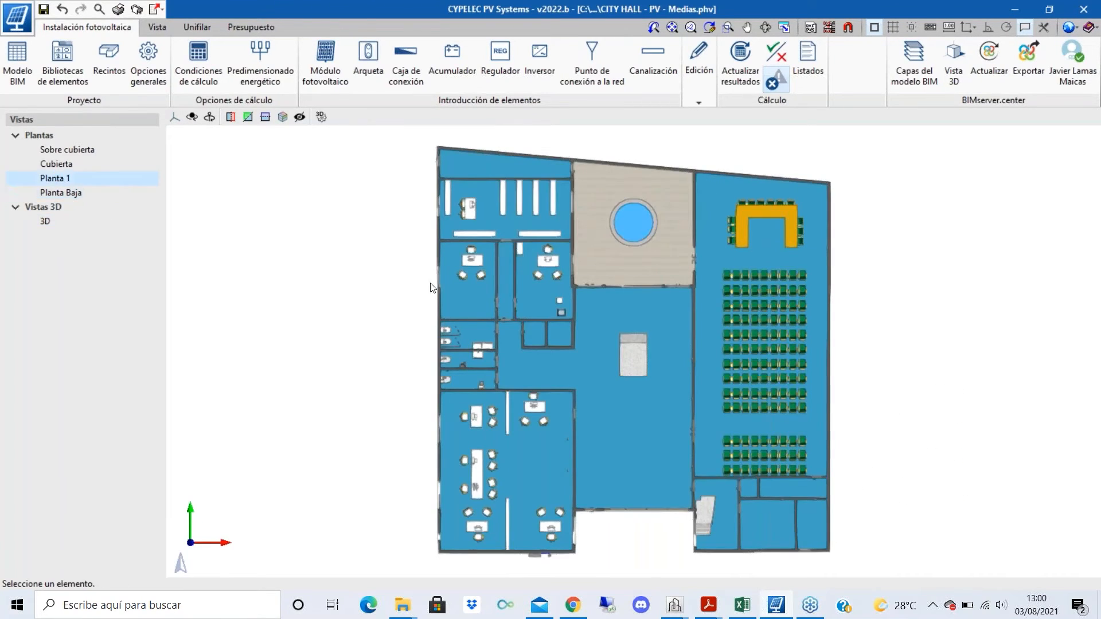
{"action": "scroll", "coordinate": [619, 295], "scroll_direction": "up", "scroll_amount": 2}
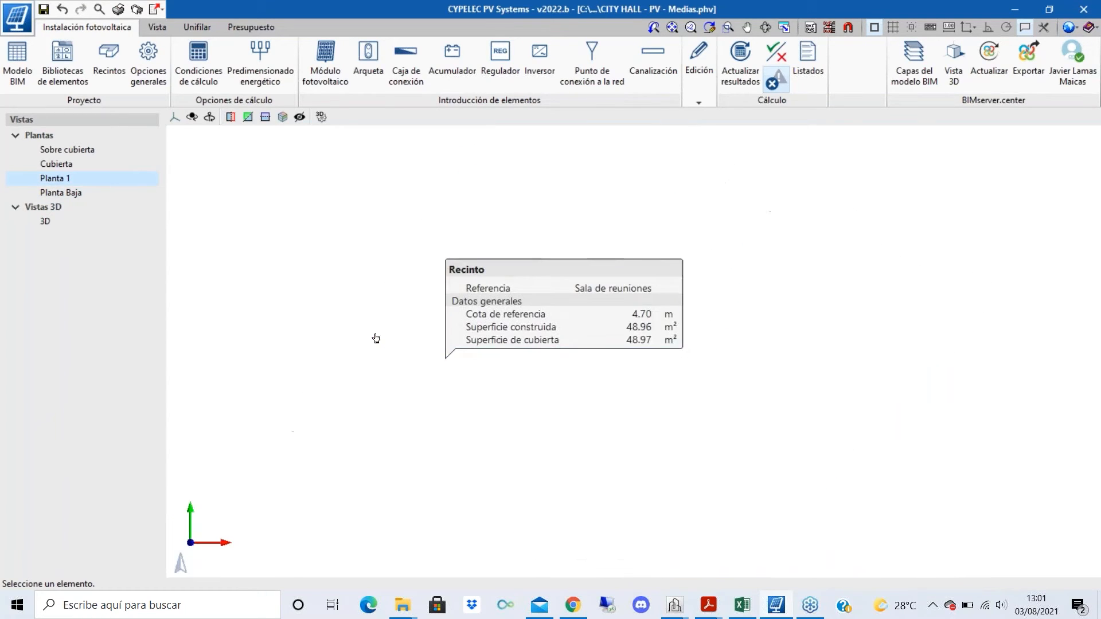
- Check the level elevation and the upper and lower plane distances in the settings of Planta 1
{"action": "double_click", "coordinate": [60, 177]}
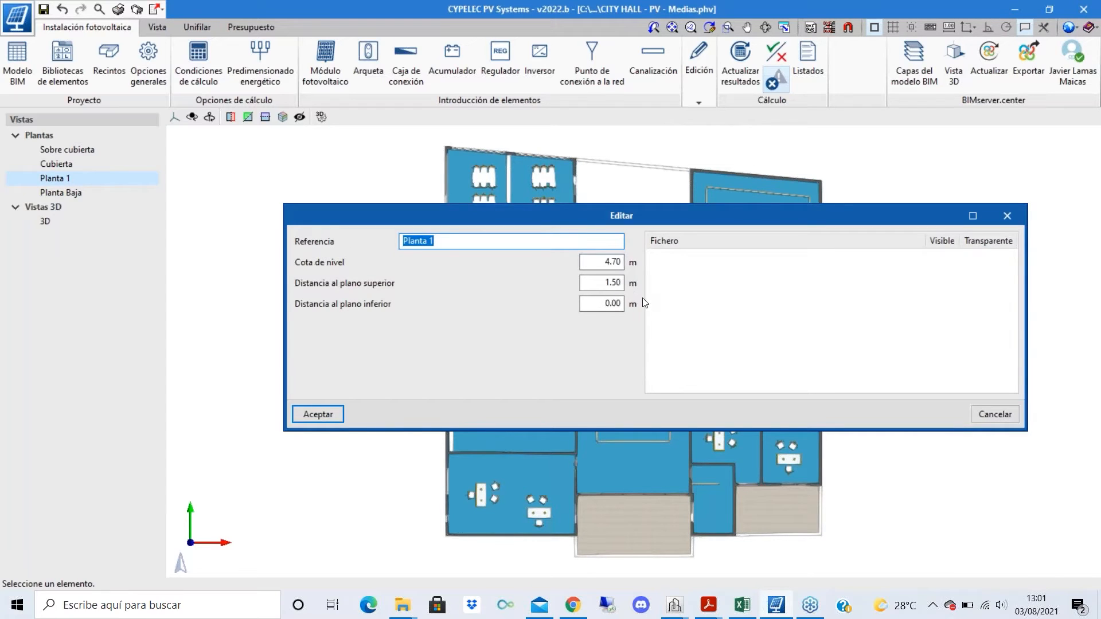
{"action": "left_click", "coordinate": [1020, 216]}
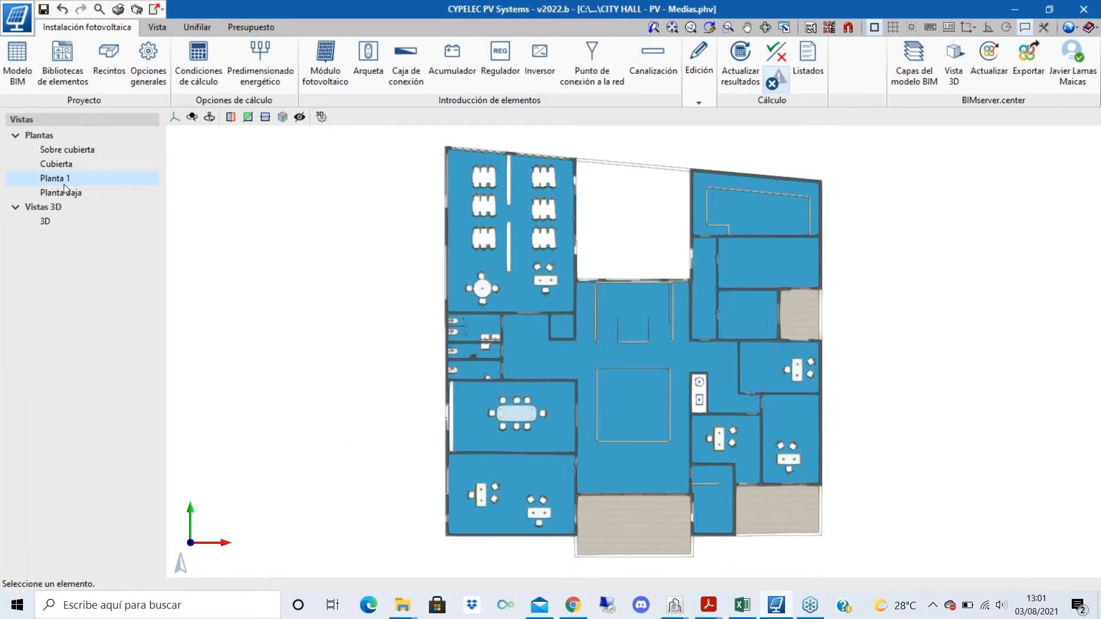
{"action": "double_click", "coordinate": [61, 178]}
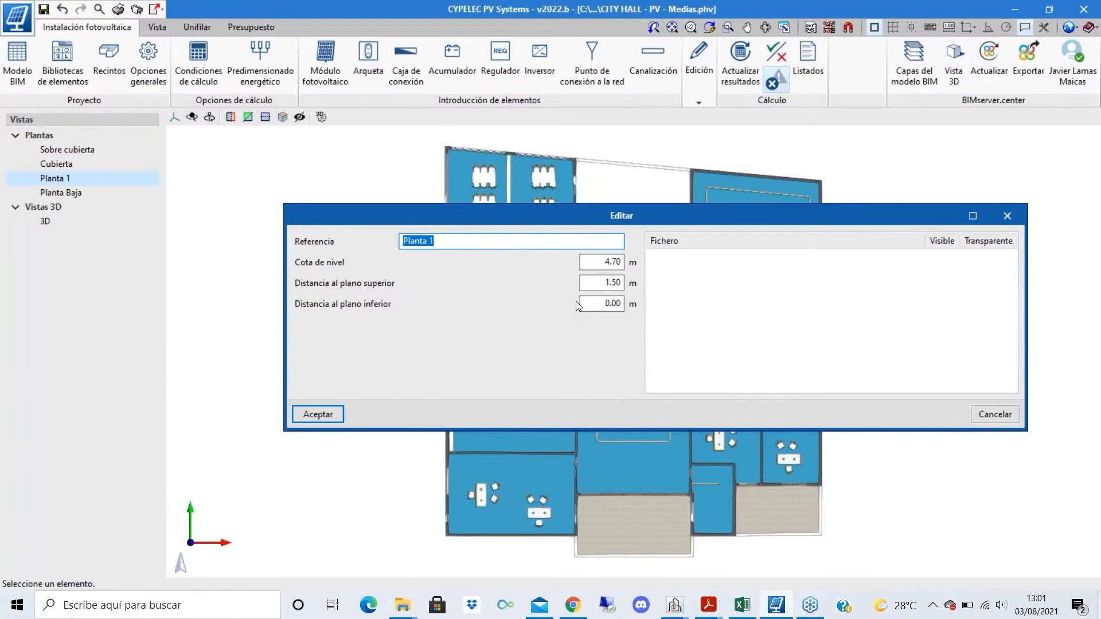
{"action": "double_click", "coordinate": [609, 283]}
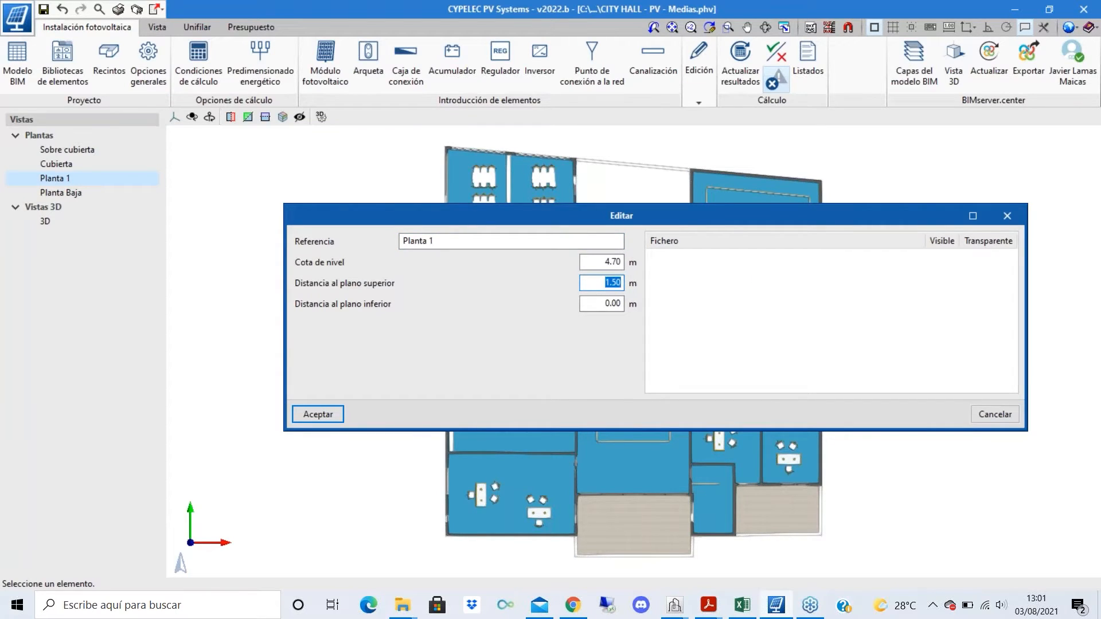
{"action": "left_click", "coordinate": [1009, 220]}
- Display Planta Baja tilted in 3D and set its distance to the upper plane to 4.35 m
{"action": "left_click", "coordinate": [73, 193]}
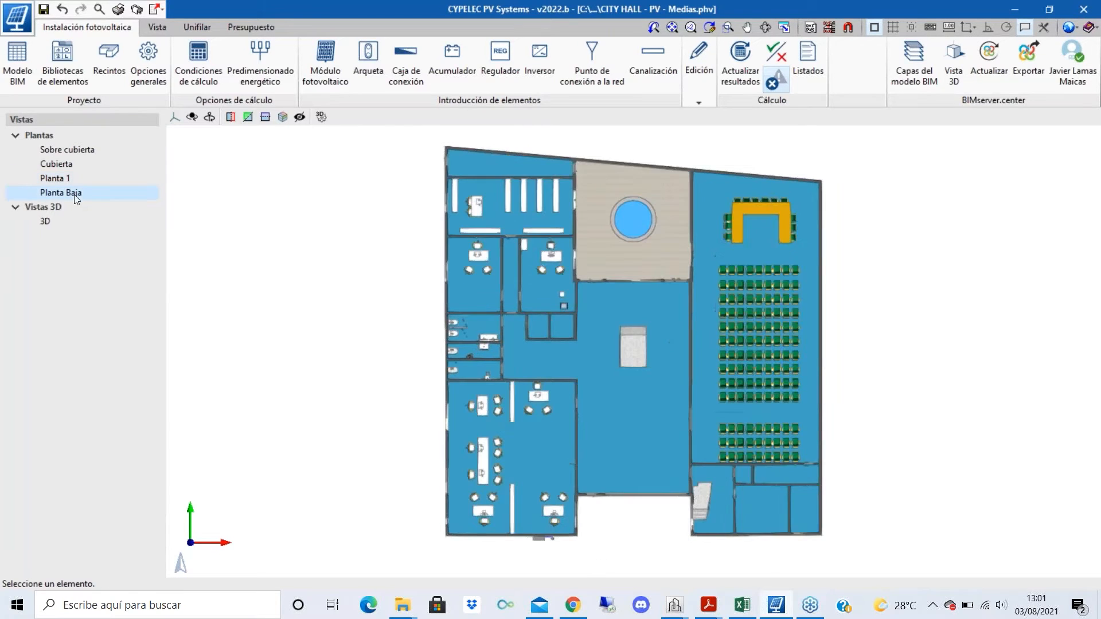
{"action": "middle_click_drag", "start_coordinate": [782, 377], "coordinate": [594, 484], "text": "shift"}
{"action": "scroll", "coordinate": [593, 485], "scroll_direction": "up", "scroll_amount": 3}
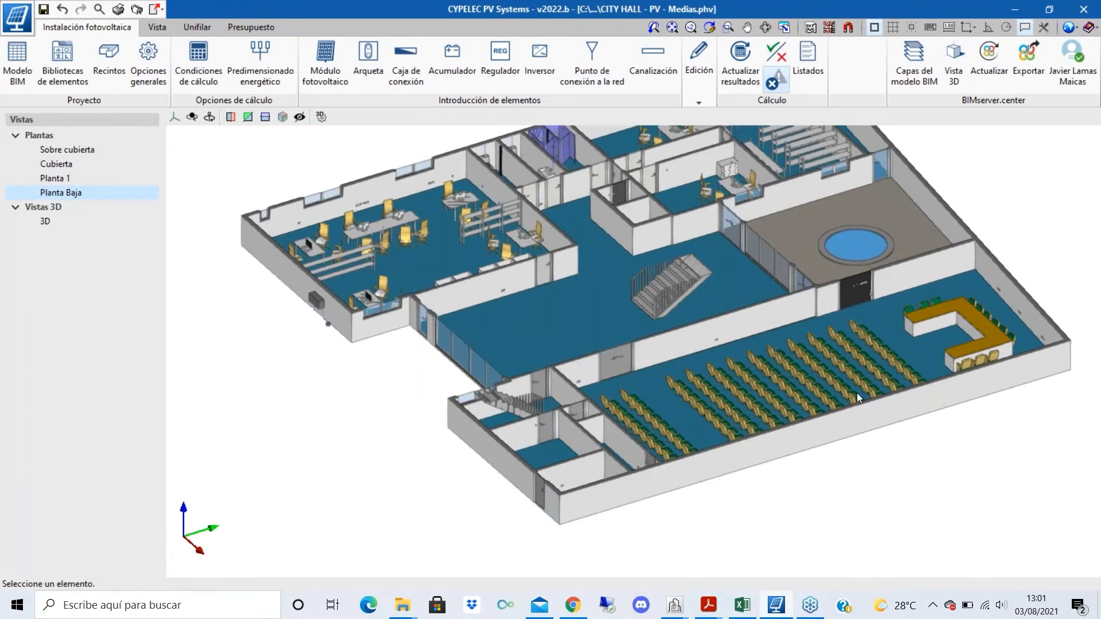
{"action": "double_click", "coordinate": [70, 191]}
{"action": "key", "text": "Tab"}
{"action": "key", "text": "Tab"}
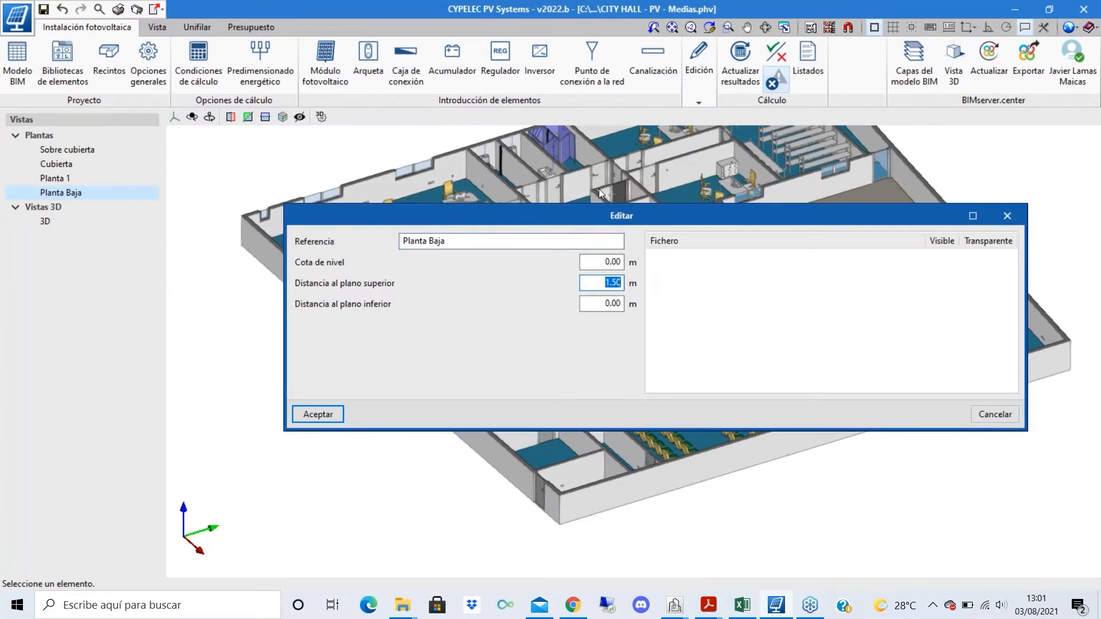
{"action": "type", "text": "4.35"}
{"action": "left_click", "coordinate": [319, 414]}
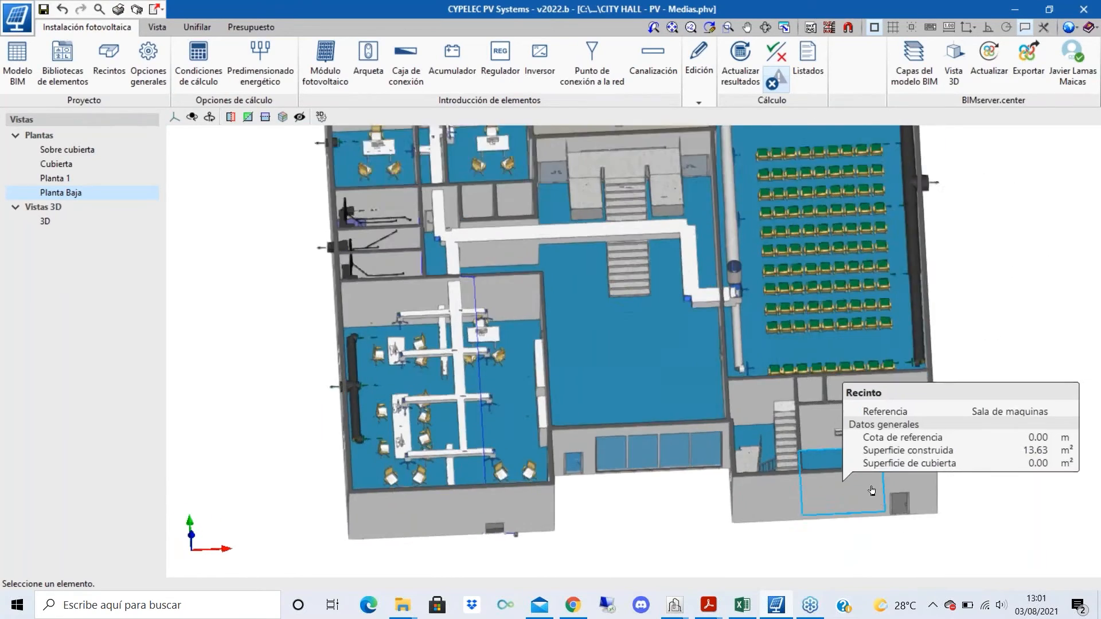
- Examine the Planta Baja interior from above and locate the Sala de maquinas enclosure
{"action": "scroll", "coordinate": [849, 451], "scroll_direction": "down", "scroll_amount": 2}
{"action": "middle_click_drag", "start_coordinate": [849, 451], "coordinate": [509, 362], "text": "shift"}
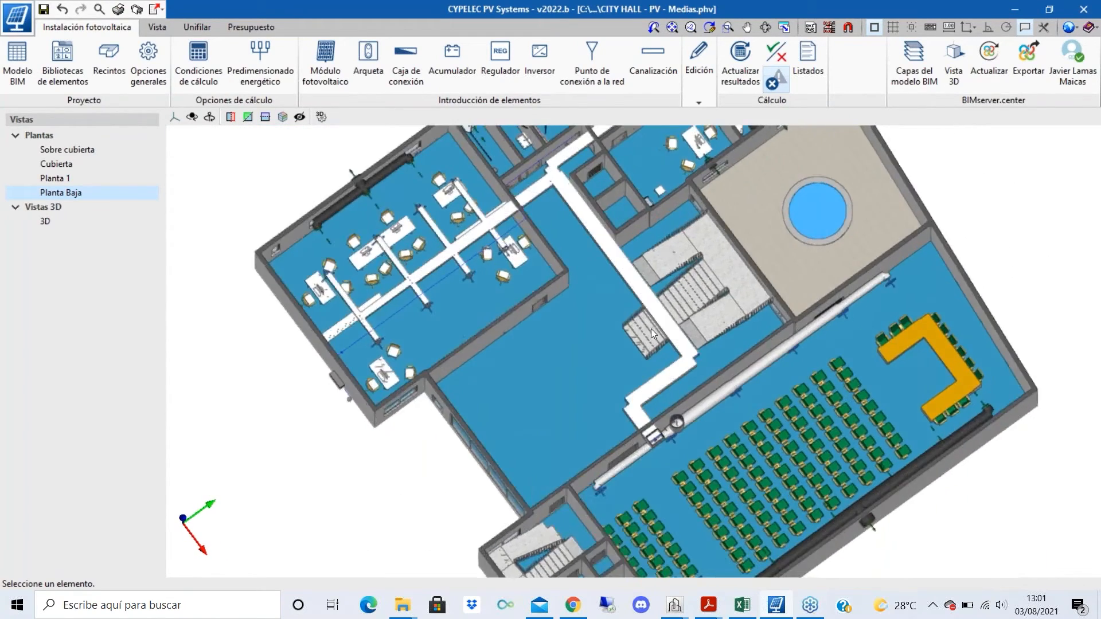
{"action": "scroll", "coordinate": [509, 363], "scroll_direction": "down", "scroll_amount": 2}
{"action": "scroll", "coordinate": [509, 362], "scroll_direction": "down", "scroll_amount": 2}
{"action": "mouse_move", "coordinate": [568, 548]}
{"action": "scroll", "coordinate": [568, 547], "scroll_direction": "up", "scroll_amount": 1}
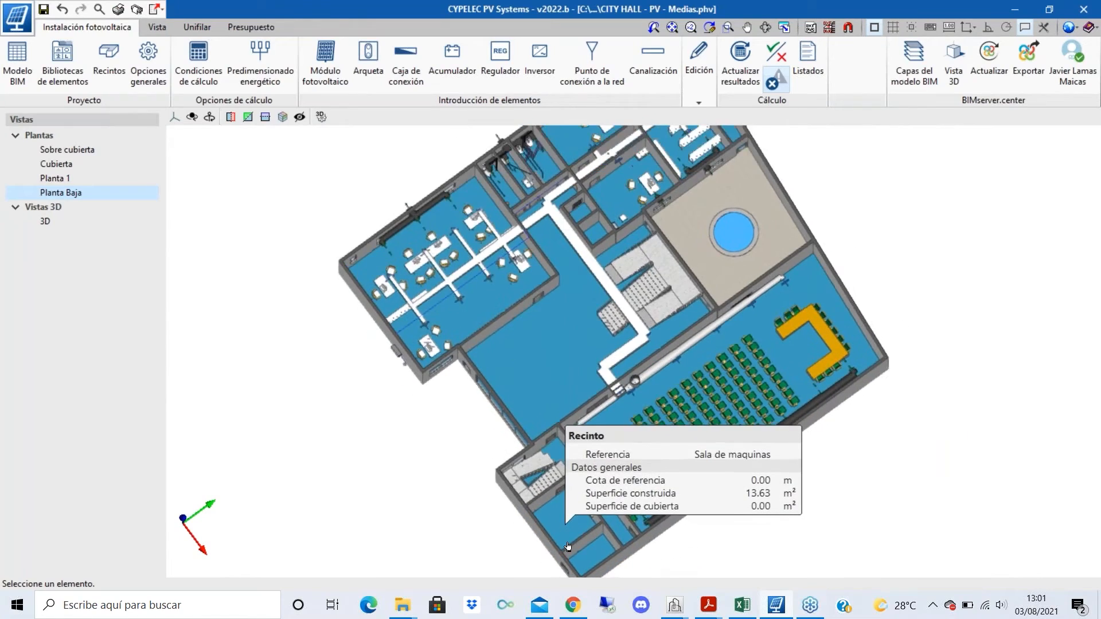
{"action": "scroll", "coordinate": [568, 546], "scroll_direction": "up", "scroll_amount": 5}
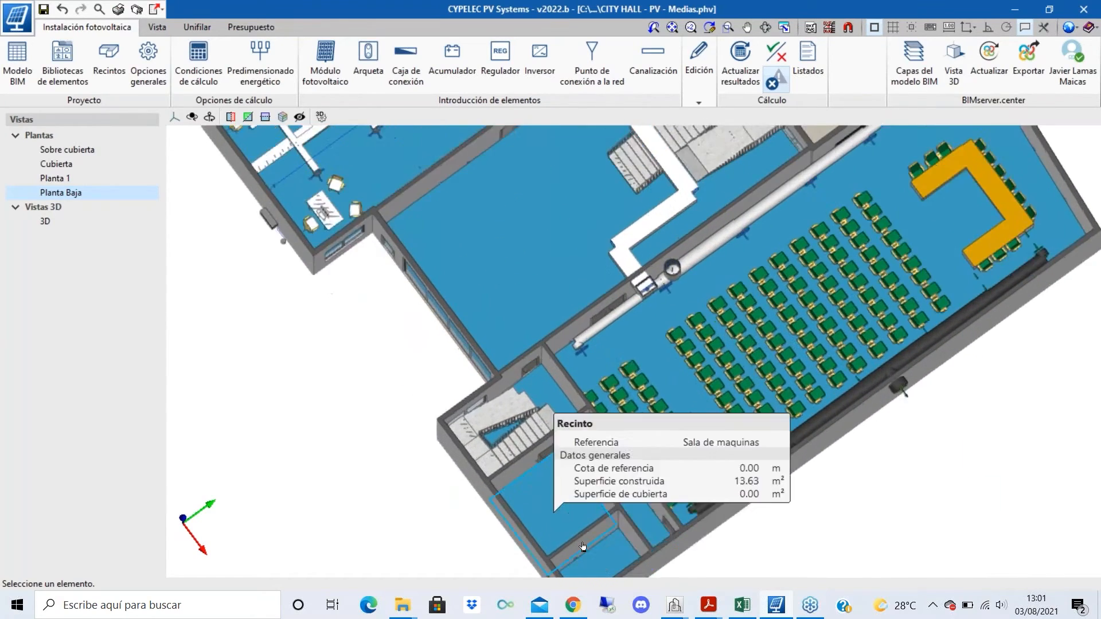
- Examine the Sala de maquinas walls, wall-mounted boxes and surrounding rooms of Planta Baja in 3D, and restore the plan view
{"action": "scroll", "coordinate": [583, 546], "scroll_direction": "up", "scroll_amount": 2}
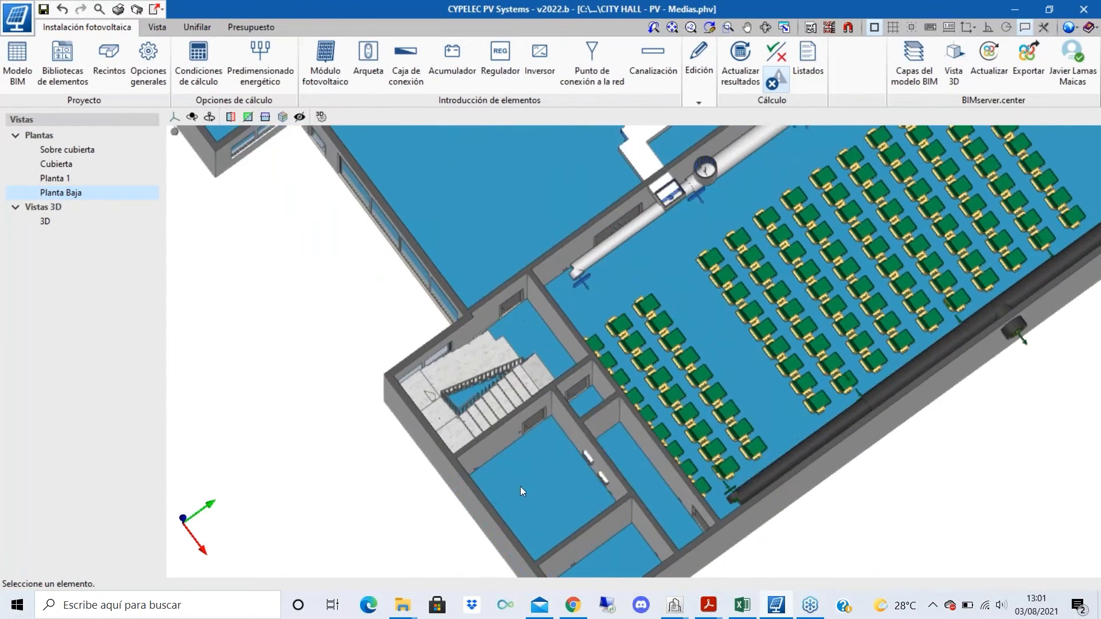
{"action": "scroll", "coordinate": [521, 490], "scroll_direction": "up", "scroll_amount": 2}
{"action": "scroll", "coordinate": [520, 489], "scroll_direction": "down", "scroll_amount": 2}
{"action": "middle_click_drag", "start_coordinate": [625, 472], "coordinate": [770, 438], "text": "shift"}
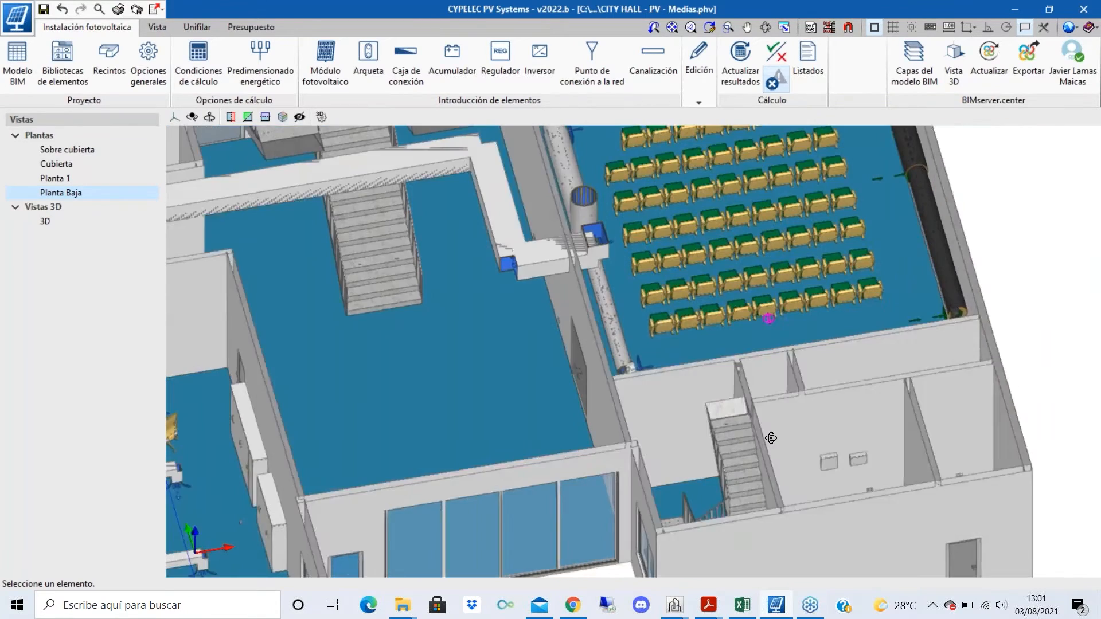
{"action": "scroll", "coordinate": [824, 470], "scroll_direction": "up", "scroll_amount": 3}
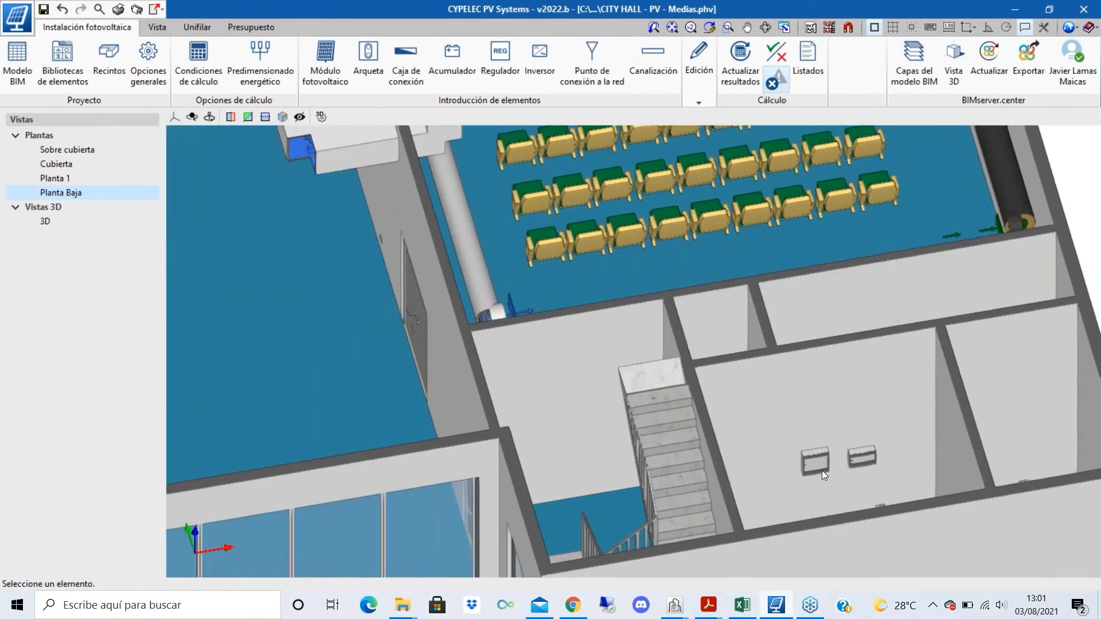
{"action": "scroll", "coordinate": [821, 470], "scroll_direction": "up", "scroll_amount": 3}
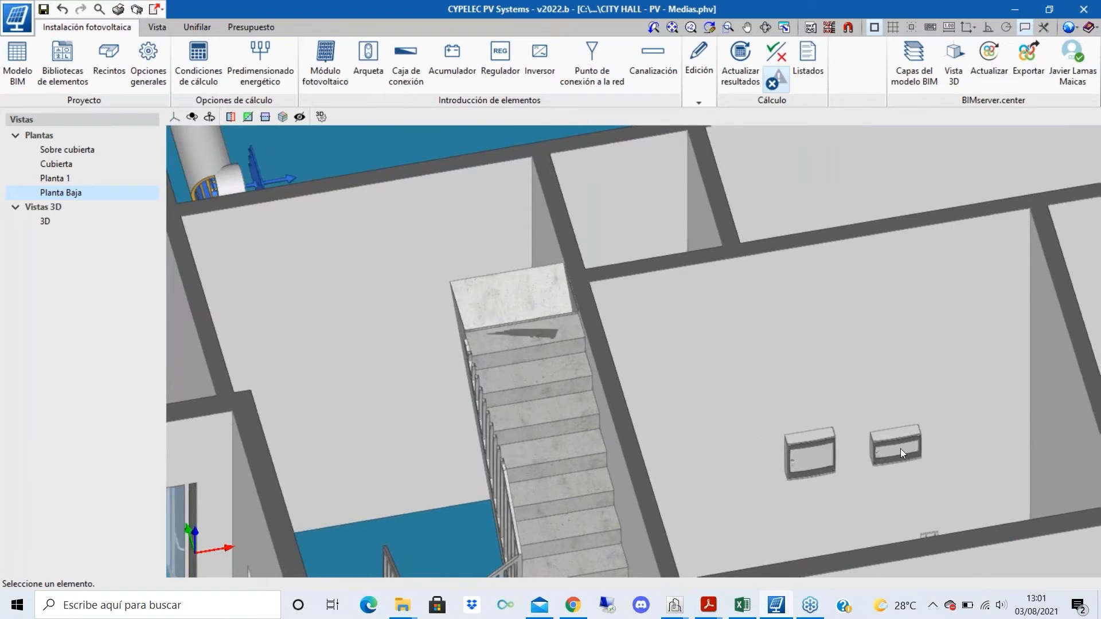
{"action": "scroll", "coordinate": [901, 448], "scroll_direction": "down", "scroll_amount": 2}
{"action": "middle_click_drag", "start_coordinate": [831, 442], "coordinate": [591, 548], "text": "shift"}
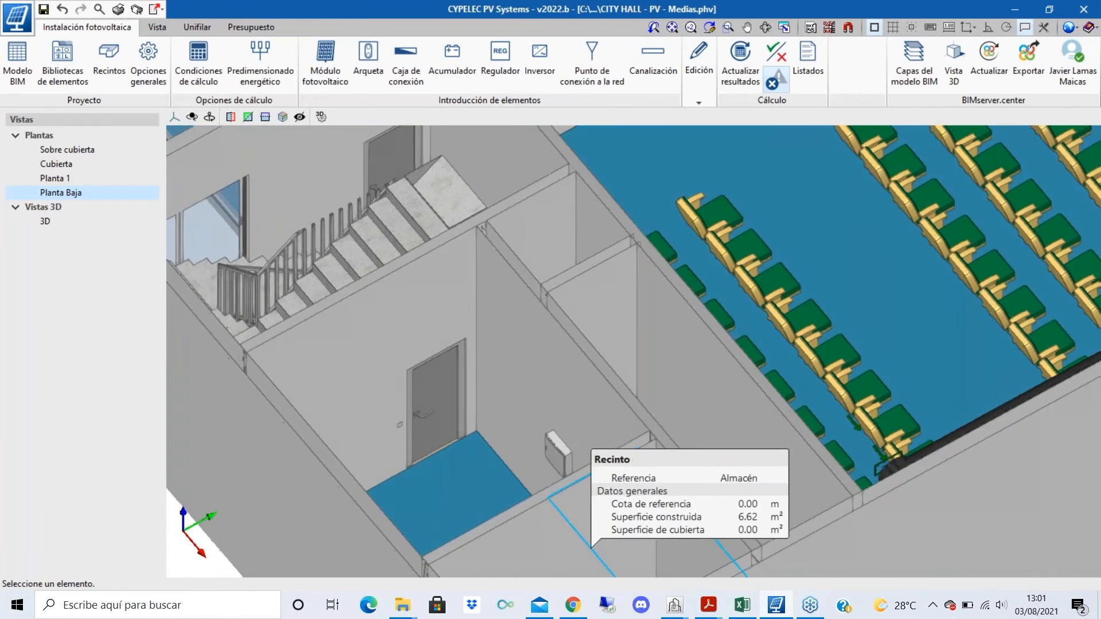
{"action": "scroll", "coordinate": [709, 439], "scroll_direction": "down", "scroll_amount": 3}
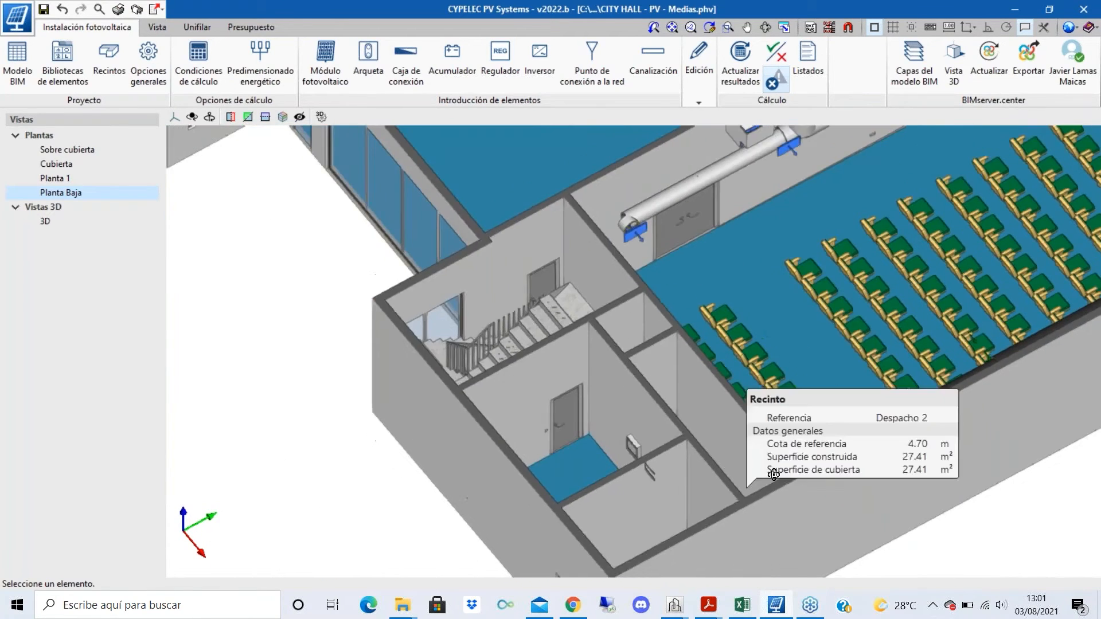
{"action": "middle_click_drag", "start_coordinate": [738, 446], "coordinate": [995, 509], "text": "shift"}
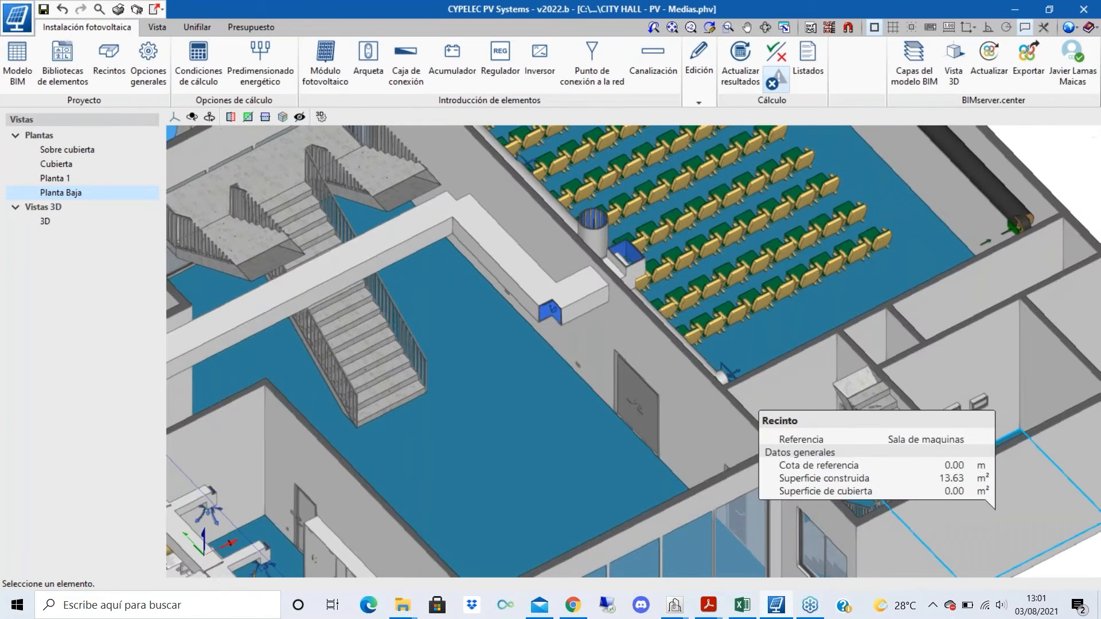
{"action": "scroll", "coordinate": [814, 536], "scroll_direction": "down", "scroll_amount": 3}
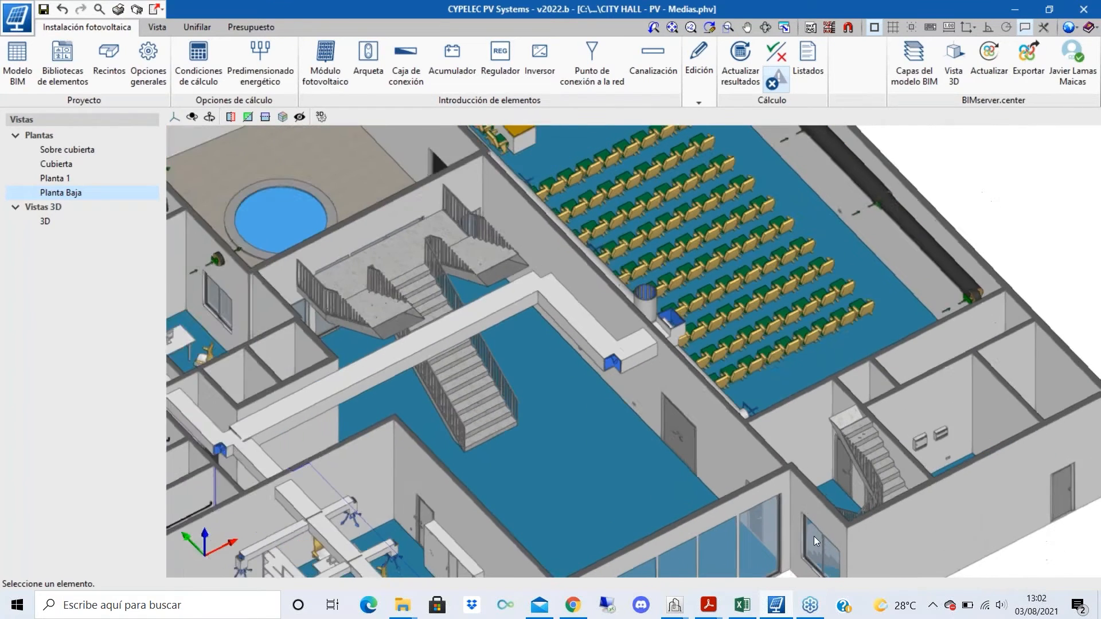
{"action": "middle_click", "coordinate": [843, 519]}
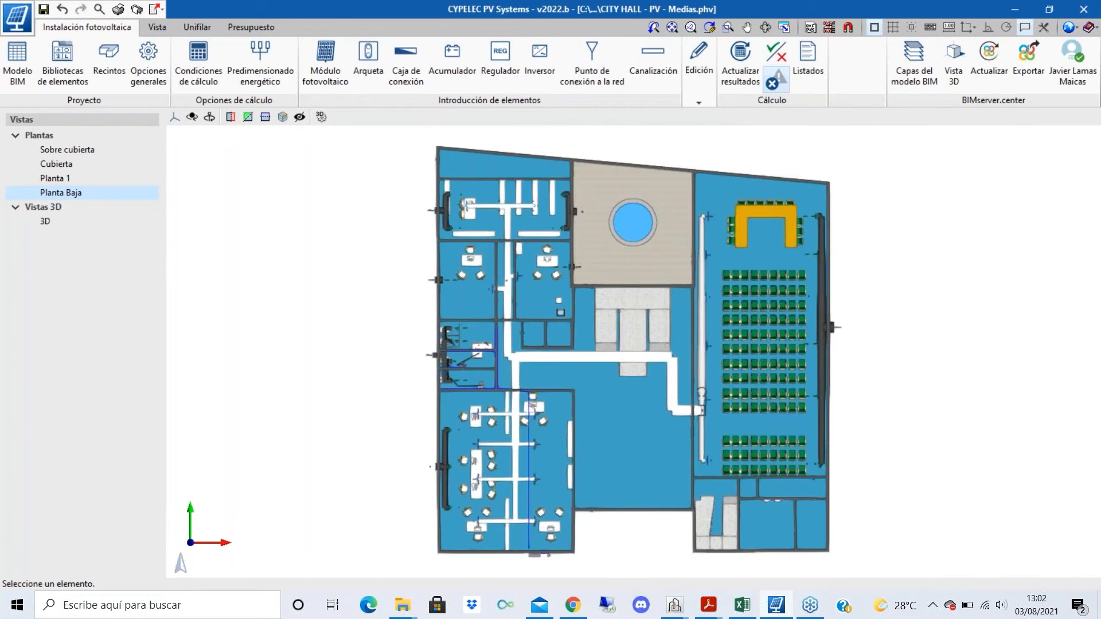
- Start inserting a photovoltaic module on Cubierta and choose A-400M GS as its type
{"action": "left_click", "coordinate": [67, 164]}
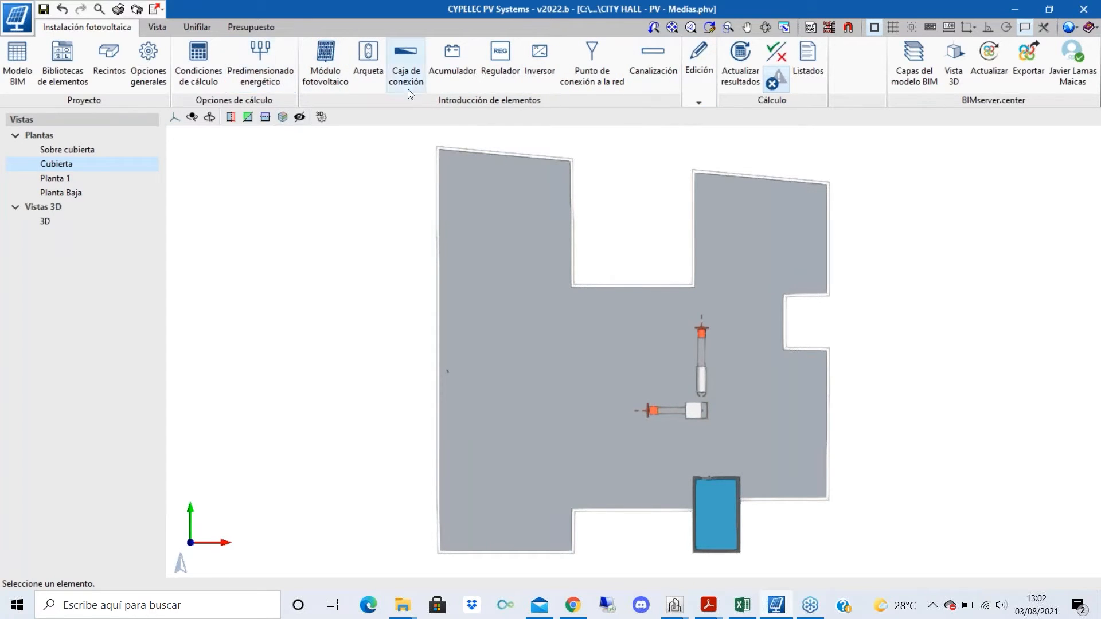
{"action": "left_click", "coordinate": [338, 73]}
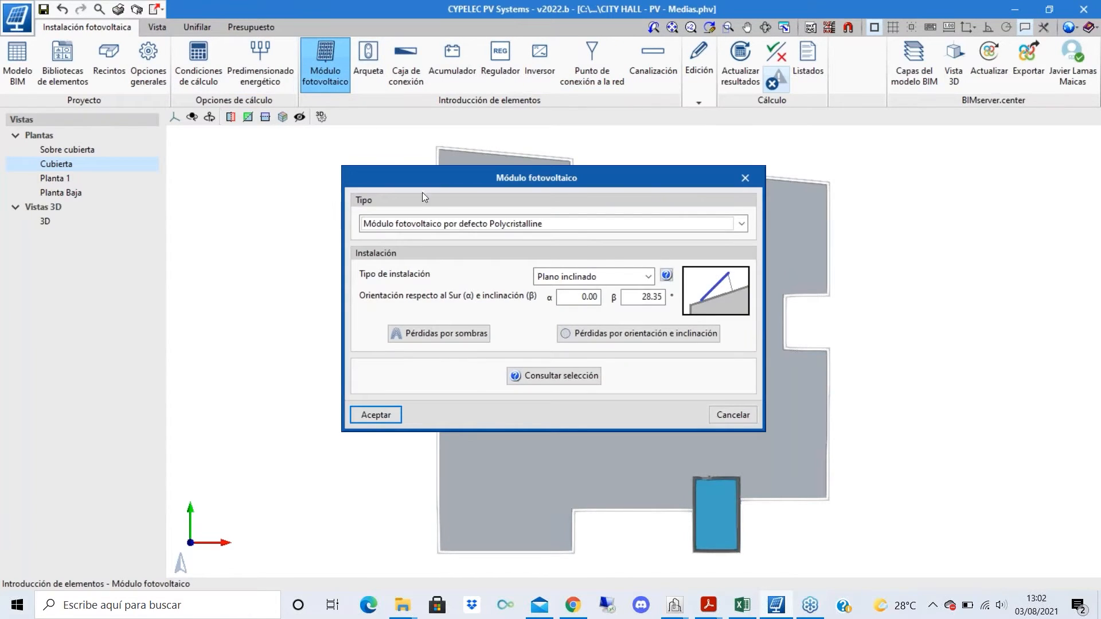
{"action": "left_click", "coordinate": [568, 226]}
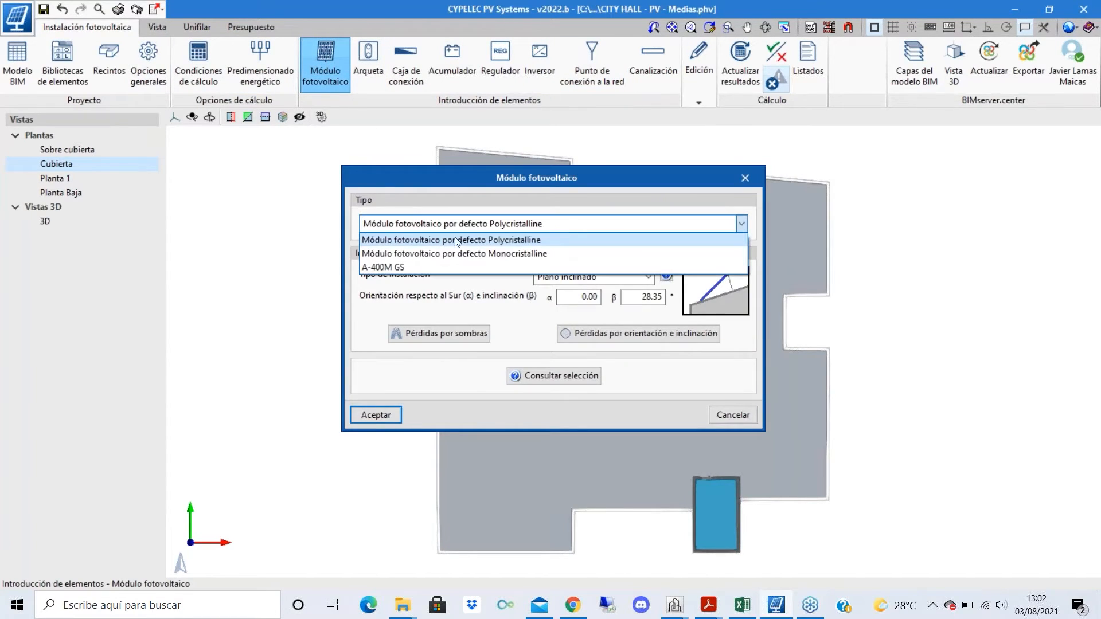
{"action": "left_click", "coordinate": [417, 268]}
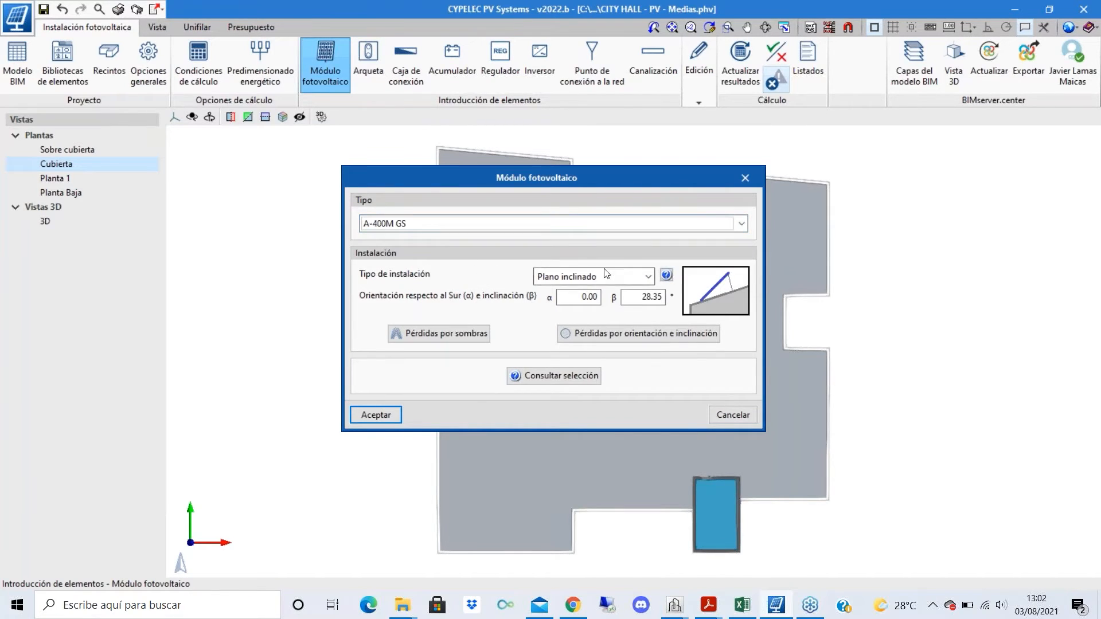
- Compare the module's installation types Plano horizontal, Superposición, Integración arquitectónica and Plano inclinado
{"action": "left_click", "coordinate": [635, 277]}
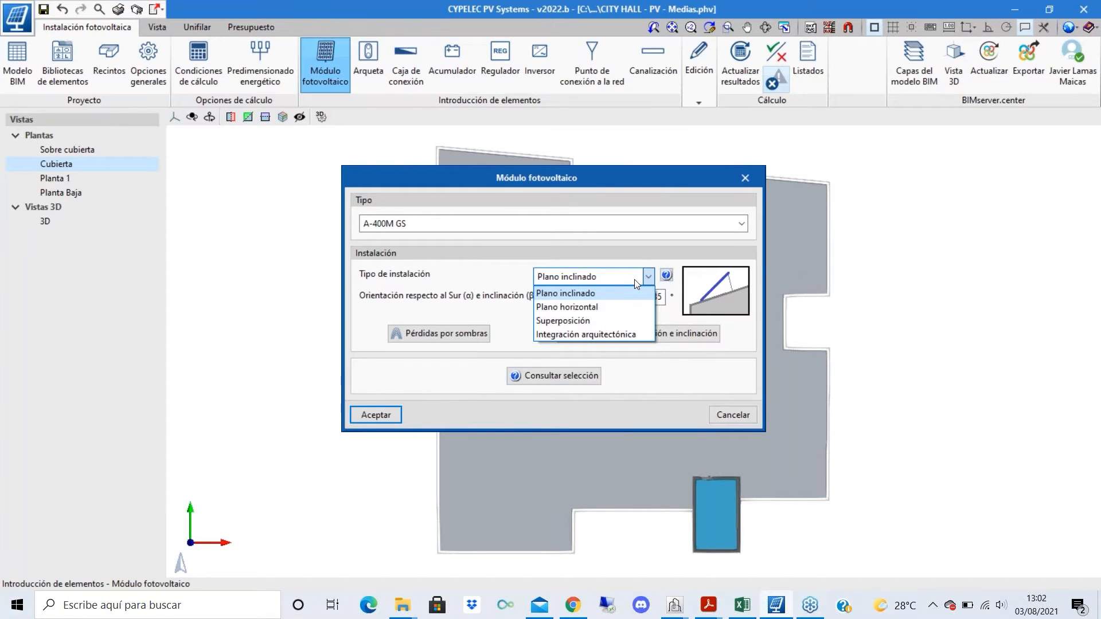
{"action": "left_click", "coordinate": [631, 307]}
{"action": "left_click", "coordinate": [631, 277]}
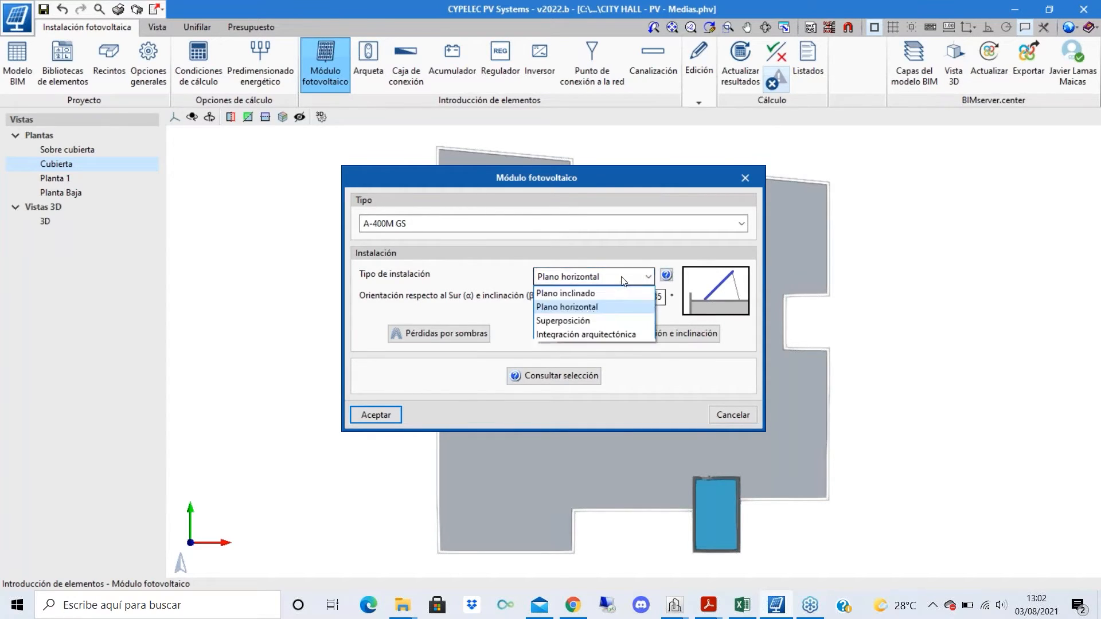
{"action": "left_click", "coordinate": [592, 320]}
{"action": "left_click", "coordinate": [613, 278]}
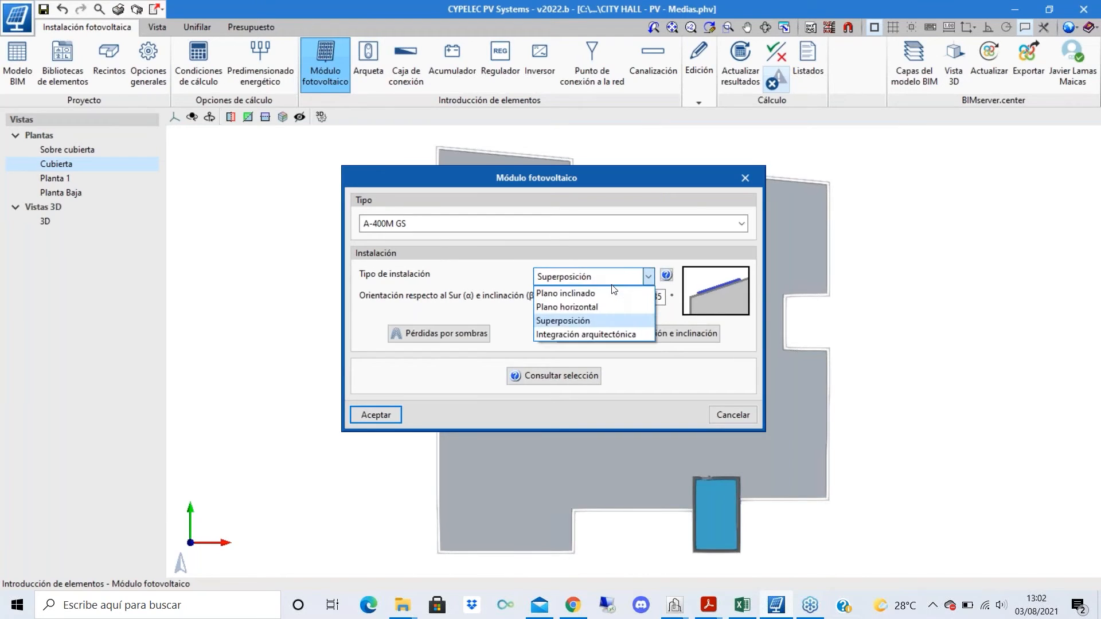
{"action": "left_click", "coordinate": [620, 276]}
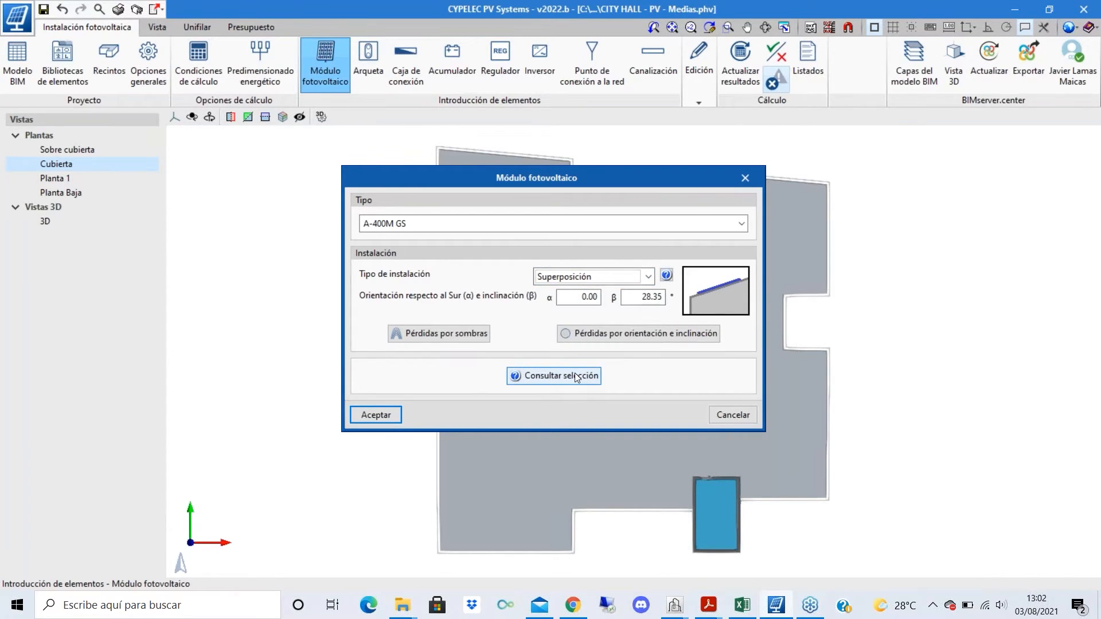
{"action": "left_click", "coordinate": [597, 277]}
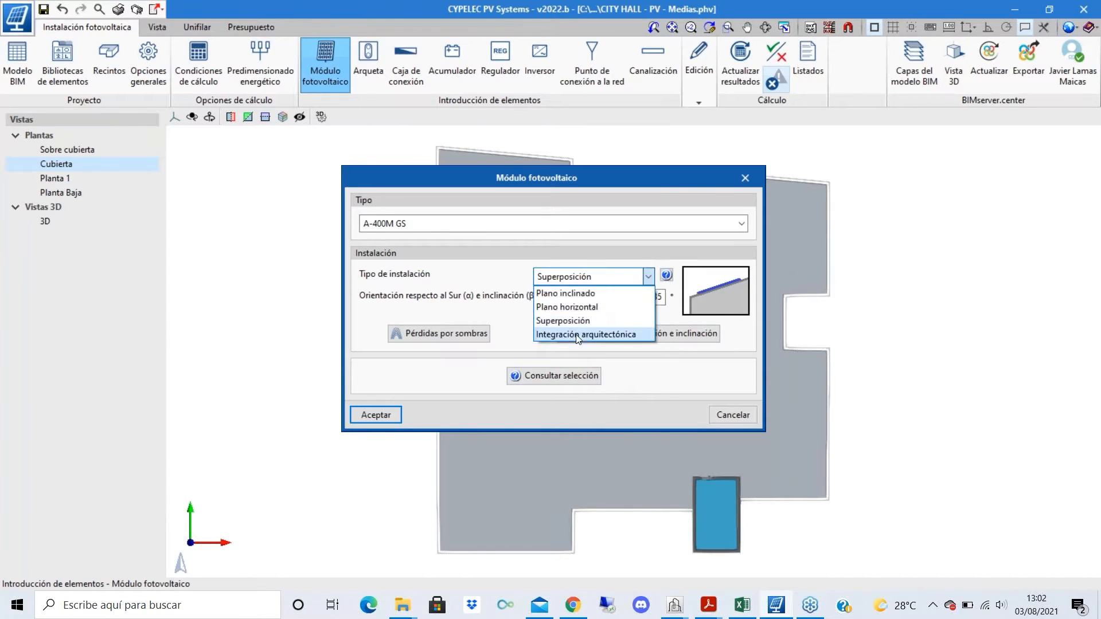
{"action": "left_click", "coordinate": [577, 336]}
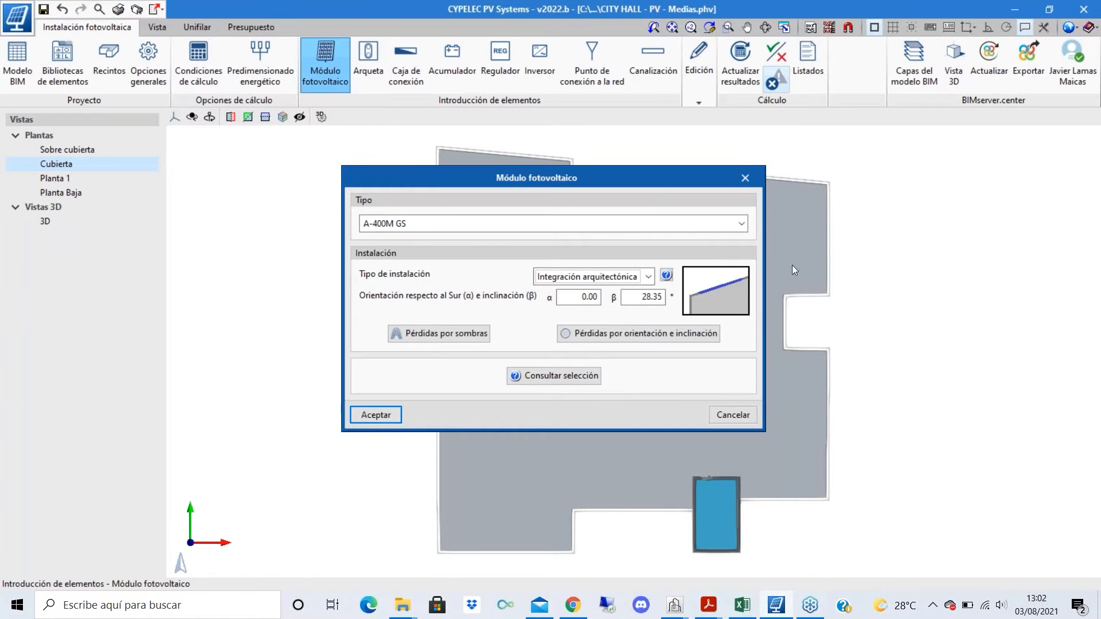
{"action": "left_click", "coordinate": [648, 277]}
{"action": "left_click", "coordinate": [629, 291]}
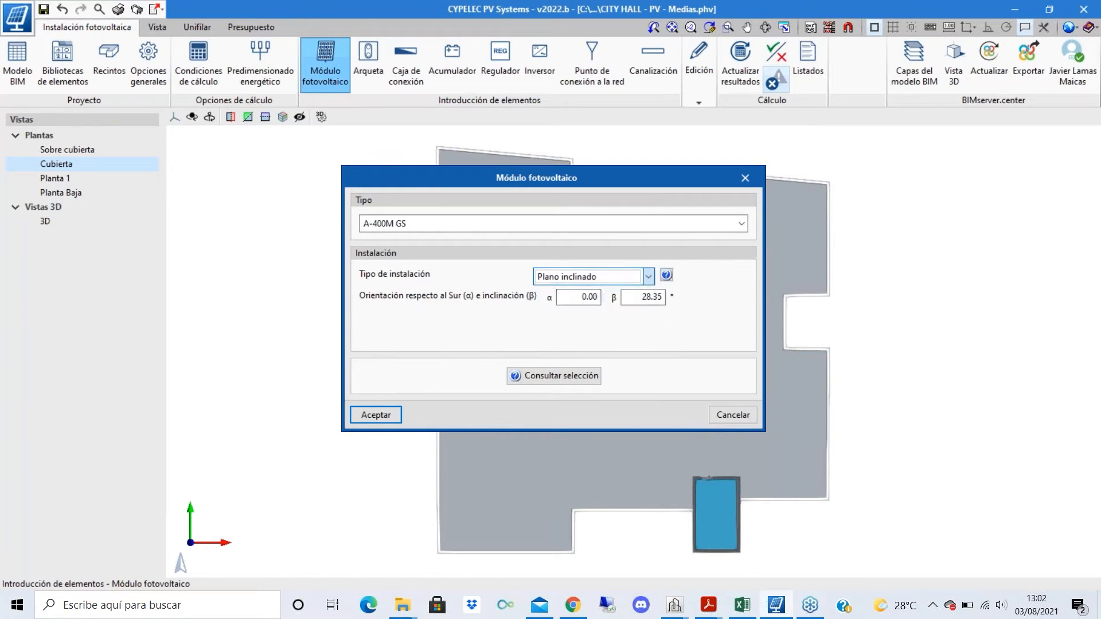
- Set the module's installation type to Plano horizontal with an inclination β of 29.7° and accept the settings
{"action": "left_click", "coordinate": [627, 282]}
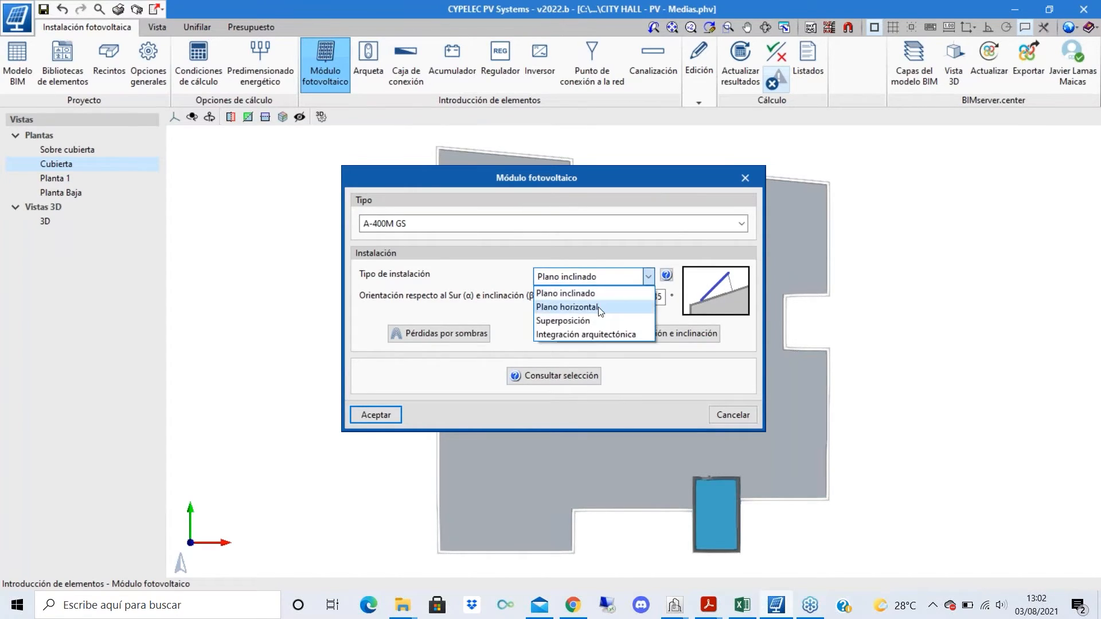
{"action": "left_click", "coordinate": [598, 308]}
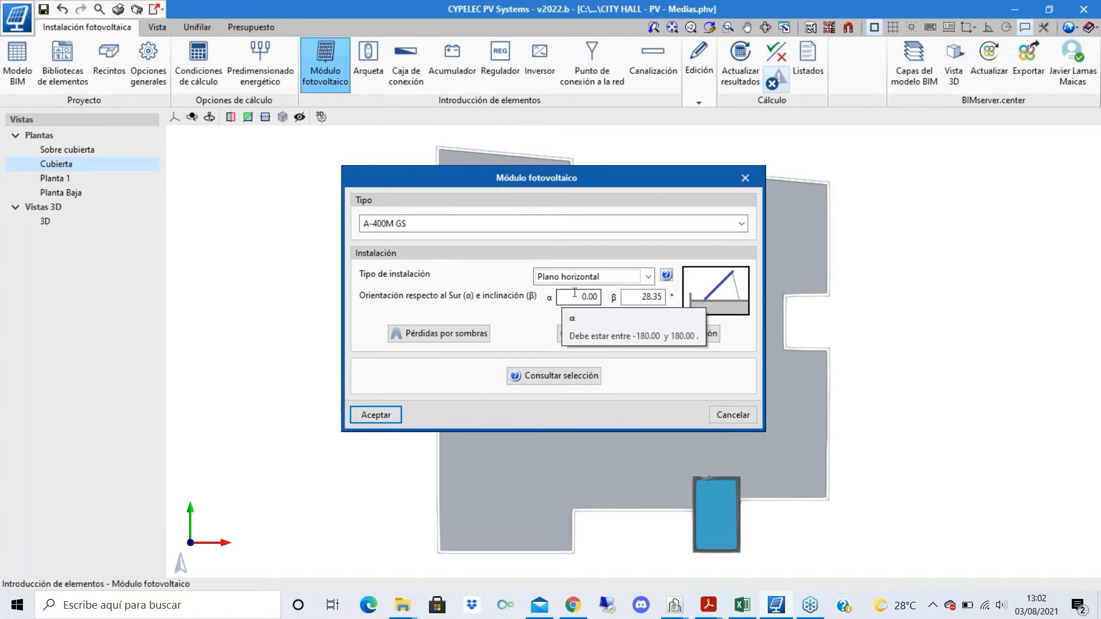
{"action": "double_click", "coordinate": [625, 299]}
{"action": "type", "text": "29"}
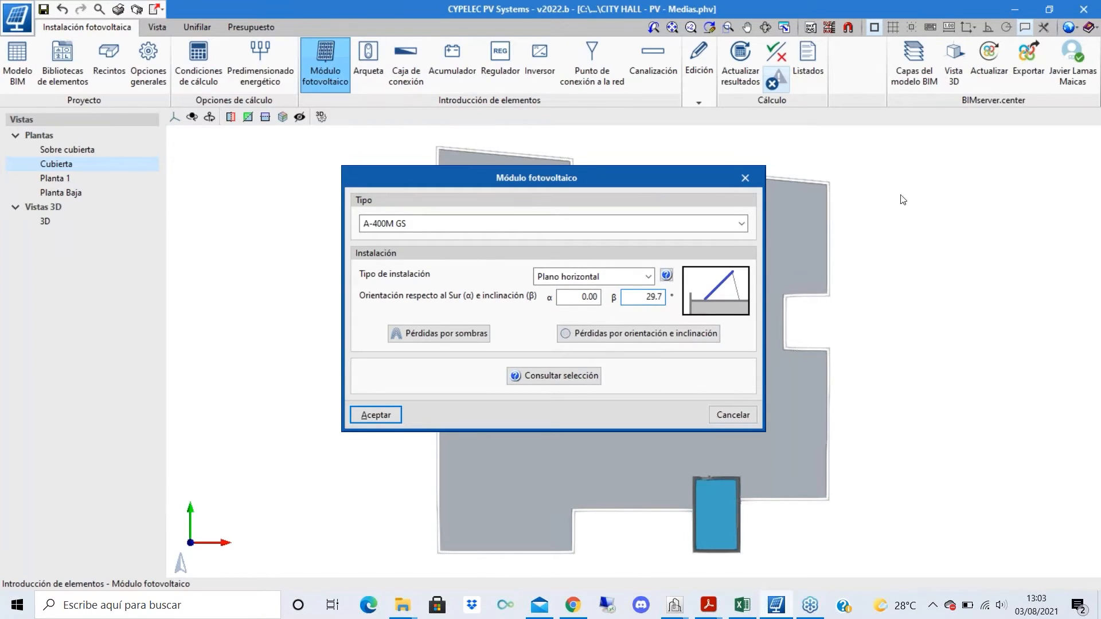
{"action": "type", "text": ".47"}
{"action": "left_click", "coordinate": [376, 415]}
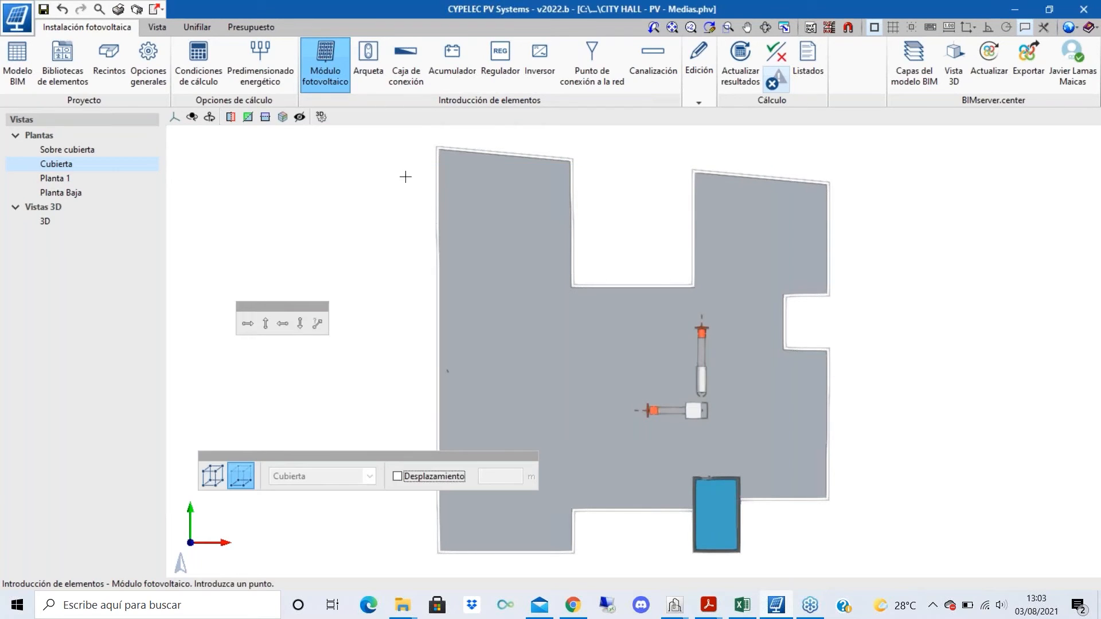
- Examine the Cubierta roof in plan and tilted 3D, looking at how the module preview sits on the surface
{"action": "scroll", "coordinate": [467, 212], "scroll_direction": "up", "scroll_amount": 2}
{"action": "scroll", "coordinate": [466, 212], "scroll_direction": "up", "scroll_amount": 1}
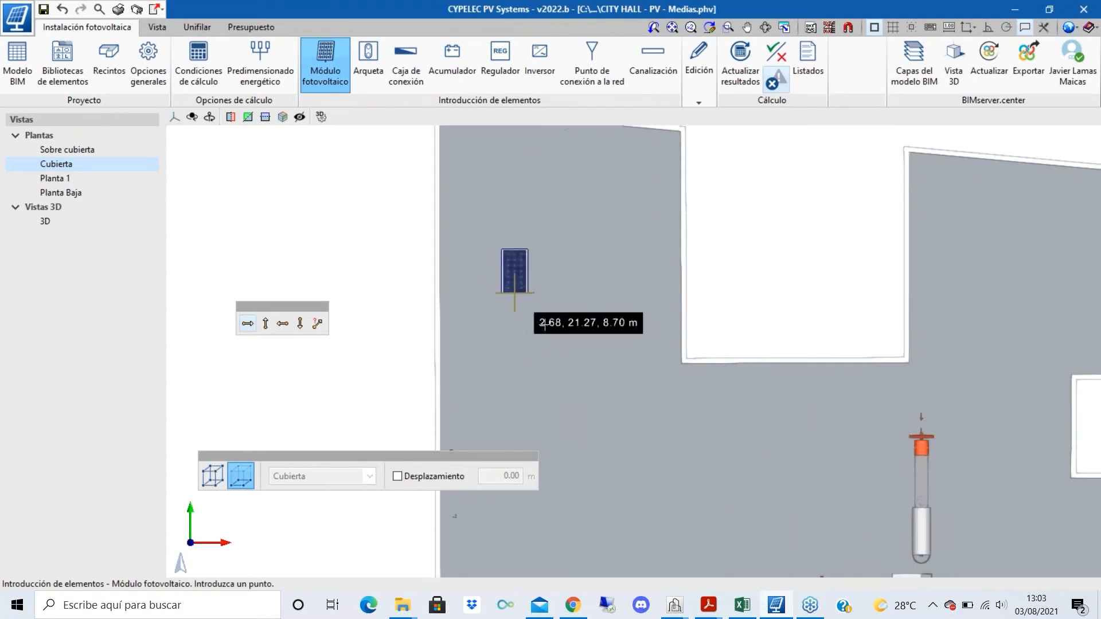
{"action": "scroll", "coordinate": [490, 390], "scroll_direction": "down", "scroll_amount": 1}
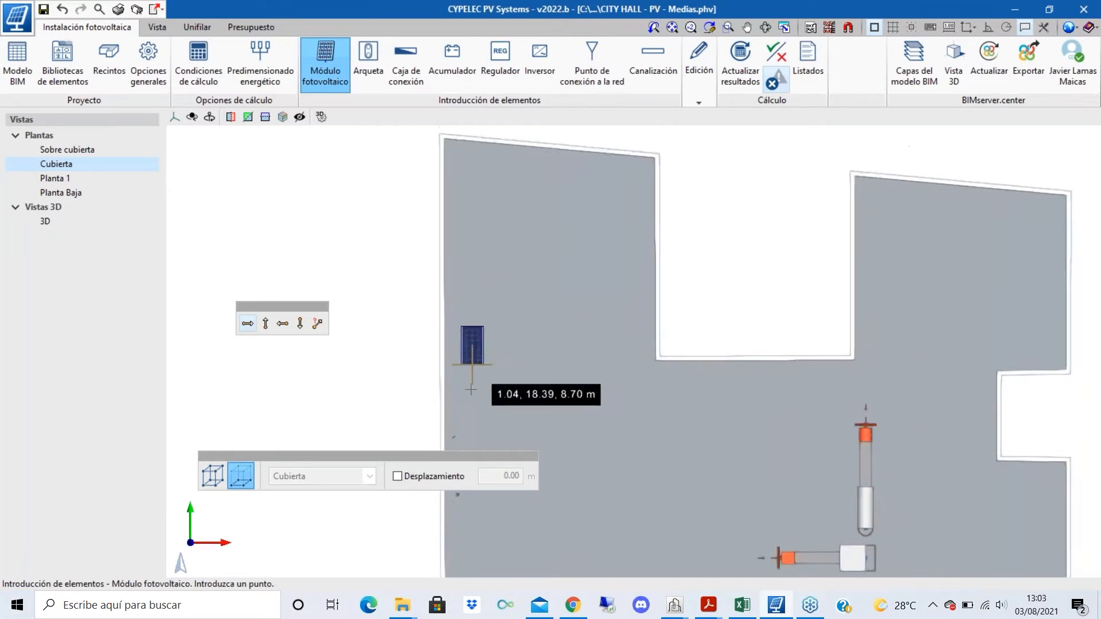
{"action": "scroll", "coordinate": [487, 272], "scroll_direction": "up", "scroll_amount": 2}
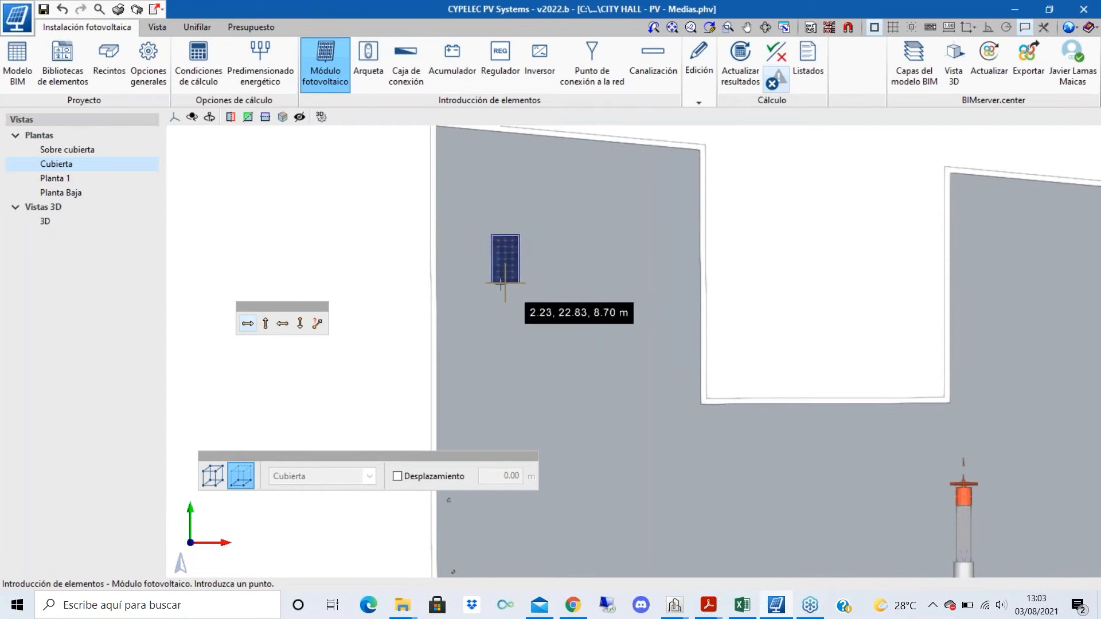
{"action": "scroll", "coordinate": [475, 247], "scroll_direction": "up", "scroll_amount": 1}
{"action": "scroll", "coordinate": [453, 286], "scroll_direction": "down", "scroll_amount": 4}
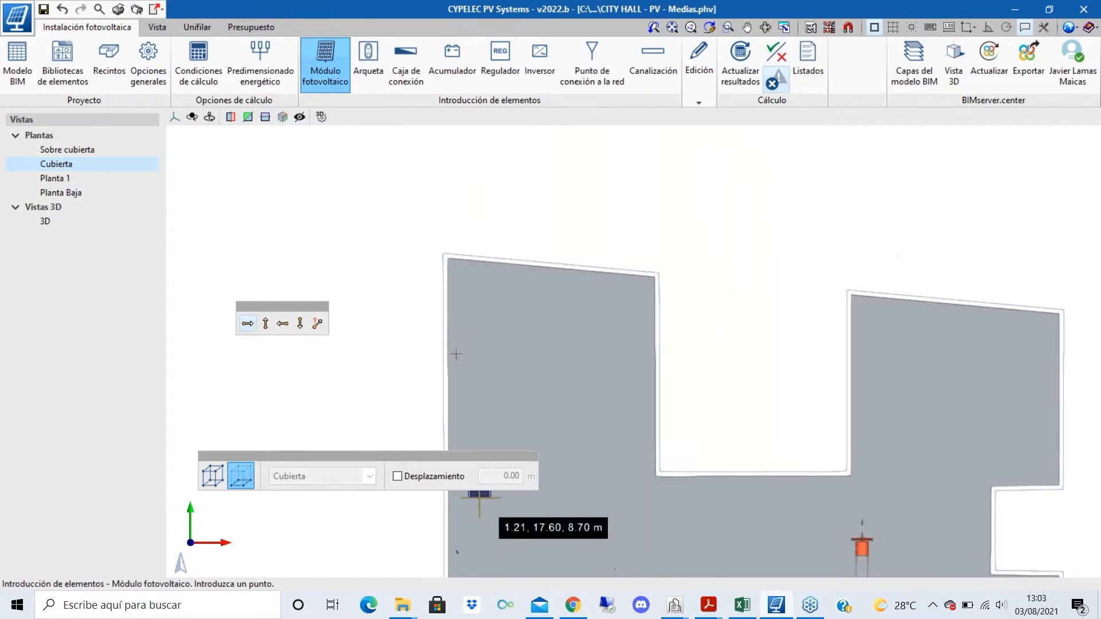
{"action": "scroll", "coordinate": [467, 503], "scroll_direction": "up", "scroll_amount": 4}
{"action": "scroll", "coordinate": [488, 310], "scroll_direction": "up", "scroll_amount": 1}
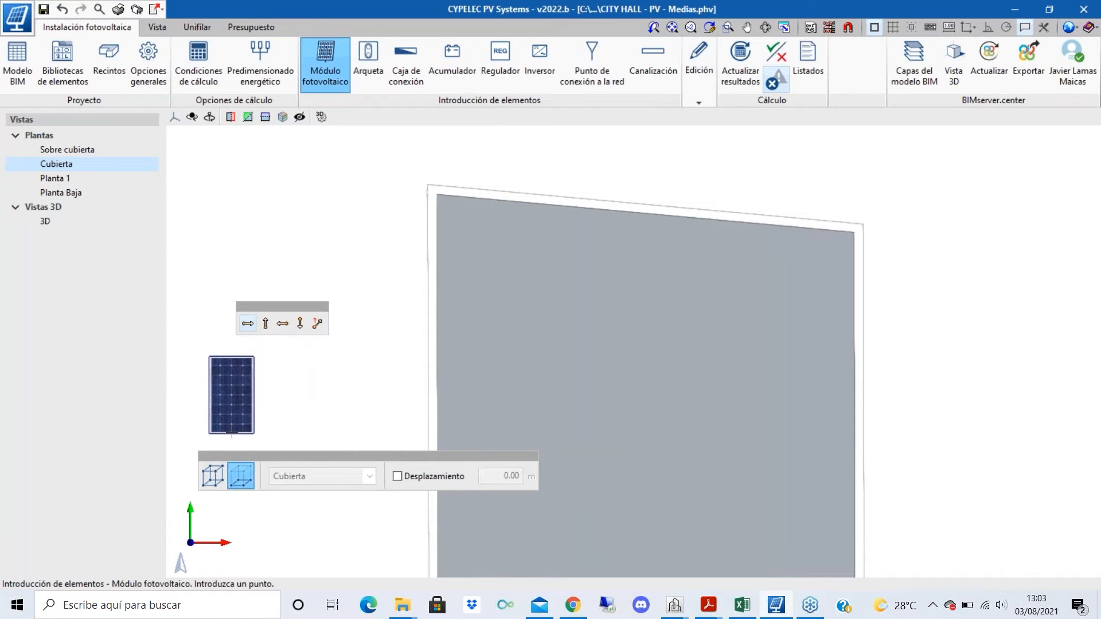
{"action": "scroll", "coordinate": [453, 347], "scroll_direction": "down", "scroll_amount": 1}
{"action": "middle_click_drag", "start_coordinate": [514, 380], "coordinate": [455, 283], "text": "shift"}
{"action": "scroll", "coordinate": [588, 445], "scroll_direction": "up", "scroll_amount": 2}
{"action": "middle_click_drag", "start_coordinate": [587, 444], "coordinate": [566, 415], "text": "shift"}
{"action": "scroll", "coordinate": [583, 429], "scroll_direction": "up", "scroll_amount": 3}
{"action": "scroll", "coordinate": [584, 429], "scroll_direction": "down", "scroll_amount": 4}
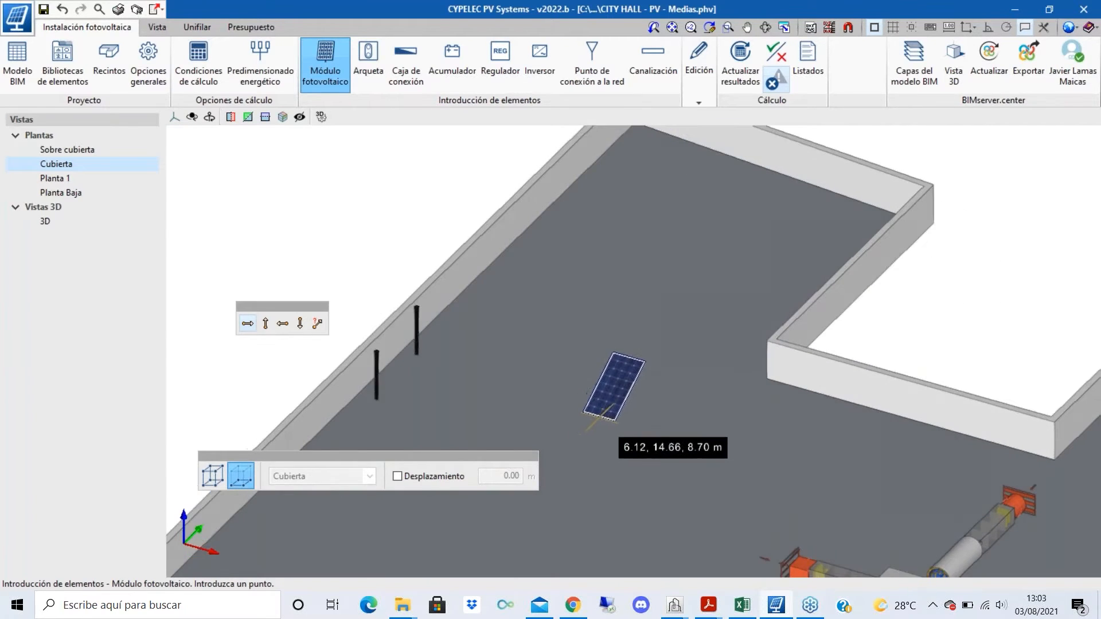
{"action": "scroll", "coordinate": [590, 411], "scroll_direction": "down", "scroll_amount": 1}
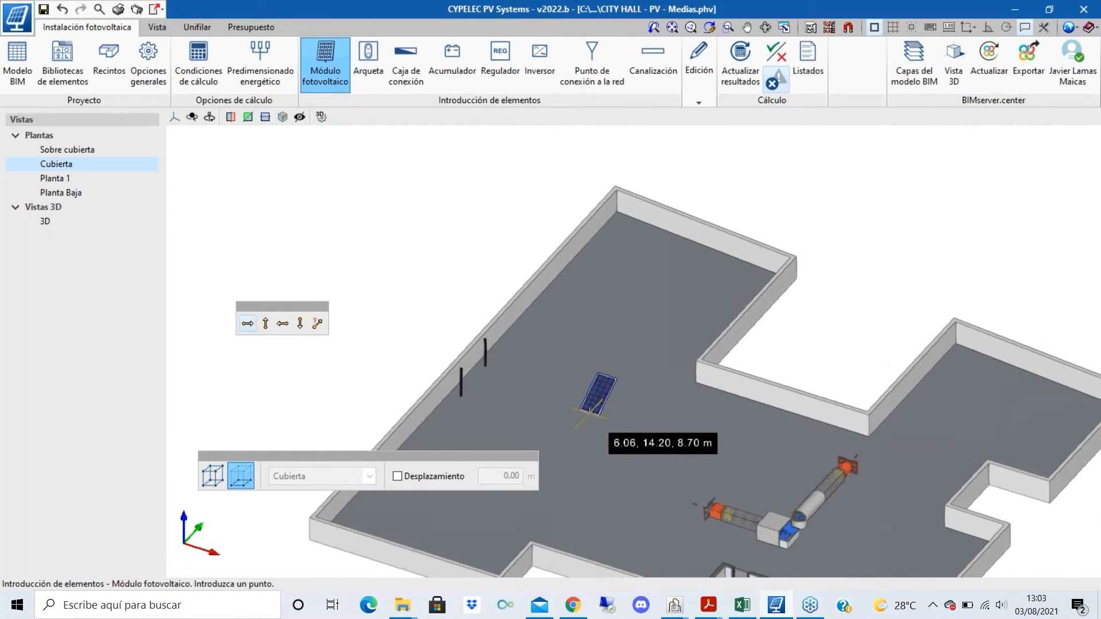
- Return Cubierta to plan view and inspect the roof's north-west corner as a possible module location
{"action": "key", "text": "F2"}
{"action": "scroll", "coordinate": [500, 266], "scroll_direction": "up", "scroll_amount": 1}
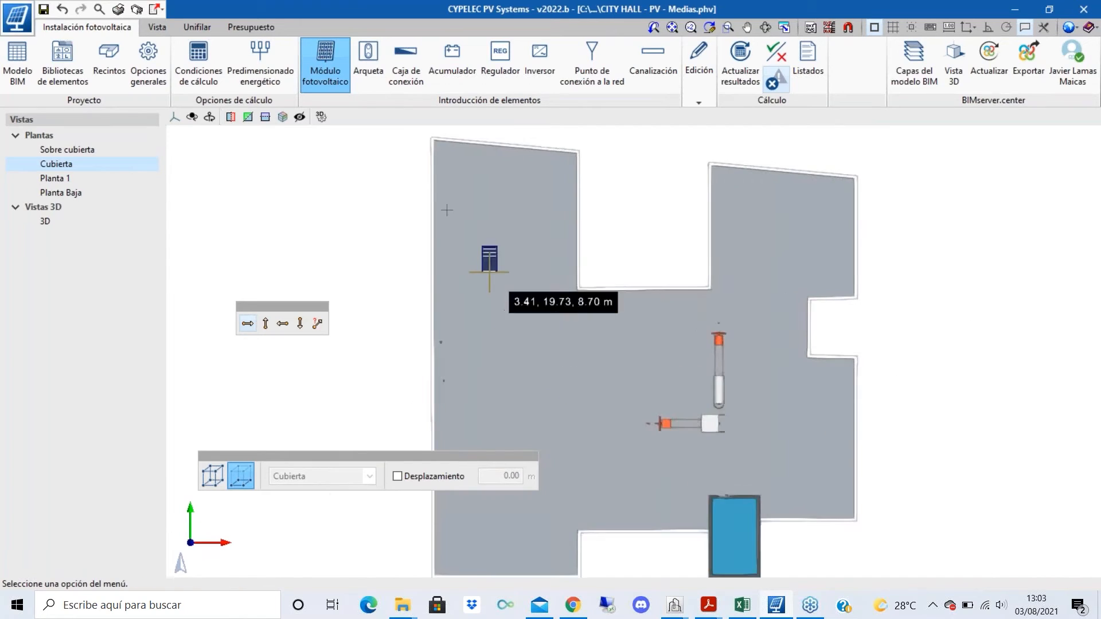
{"action": "scroll", "coordinate": [482, 252], "scroll_direction": "down", "scroll_amount": 1}
{"action": "scroll", "coordinate": [459, 213], "scroll_direction": "up", "scroll_amount": 1}
{"action": "scroll", "coordinate": [450, 196], "scroll_direction": "up", "scroll_amount": 5}
{"action": "scroll", "coordinate": [465, 504], "scroll_direction": "down", "scroll_amount": 5}
{"action": "scroll", "coordinate": [464, 499], "scroll_direction": "up", "scroll_amount": 1}
{"action": "scroll", "coordinate": [431, 281], "scroll_direction": "down", "scroll_amount": 3}
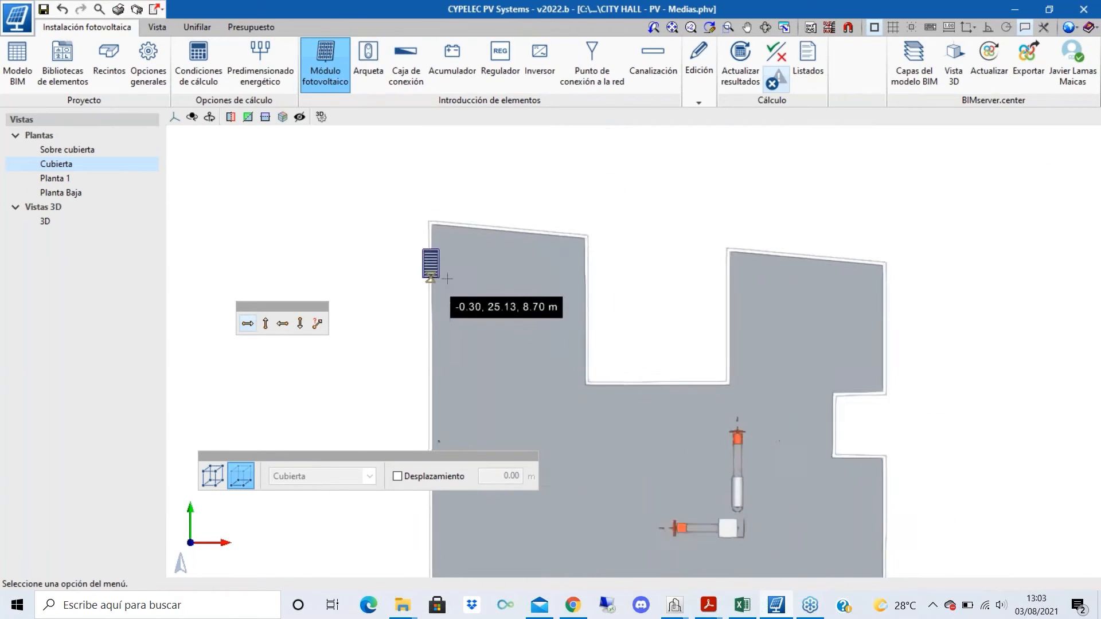
{"action": "scroll", "coordinate": [451, 275], "scroll_direction": "up", "scroll_amount": 2}
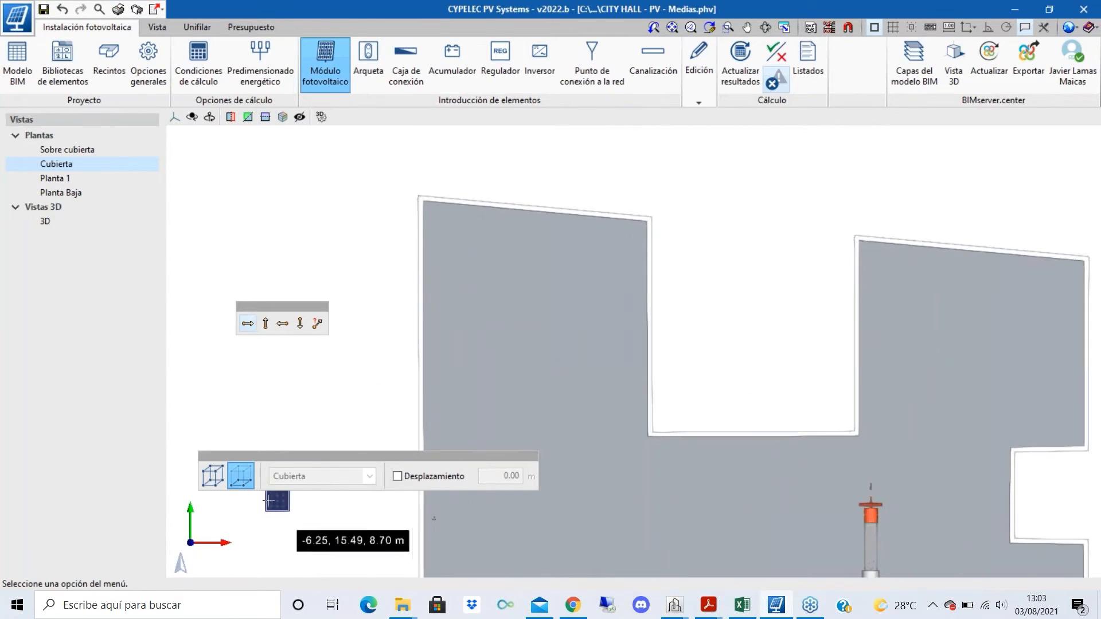
- Switch the module's placement to Modo 3D and back to Modo 2D, with the roof's north-west corner in view
{"action": "left_click", "coordinate": [218, 477]}
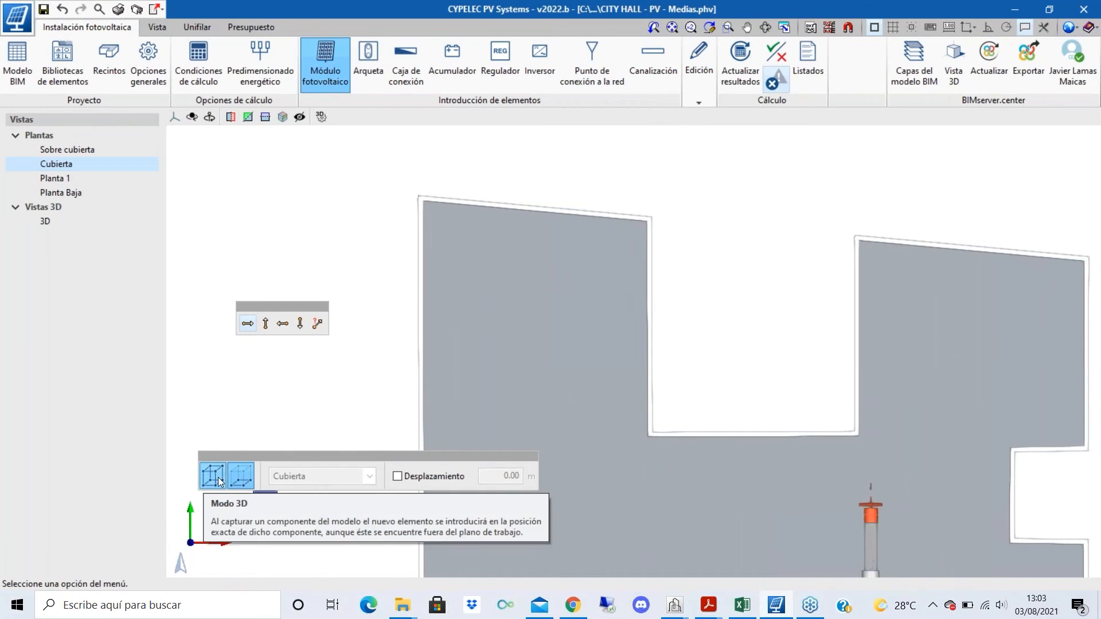
{"action": "left_click", "coordinate": [234, 478]}
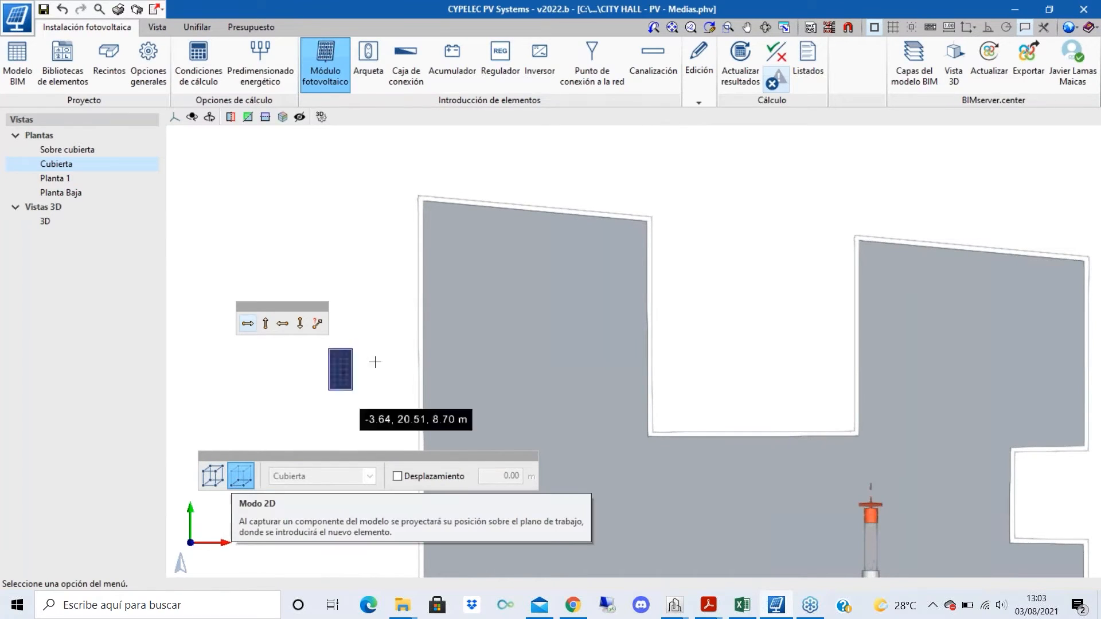
{"action": "scroll", "coordinate": [564, 306], "scroll_direction": "down", "scroll_amount": 1}
{"action": "scroll", "coordinate": [486, 275], "scroll_direction": "up", "scroll_amount": 1}
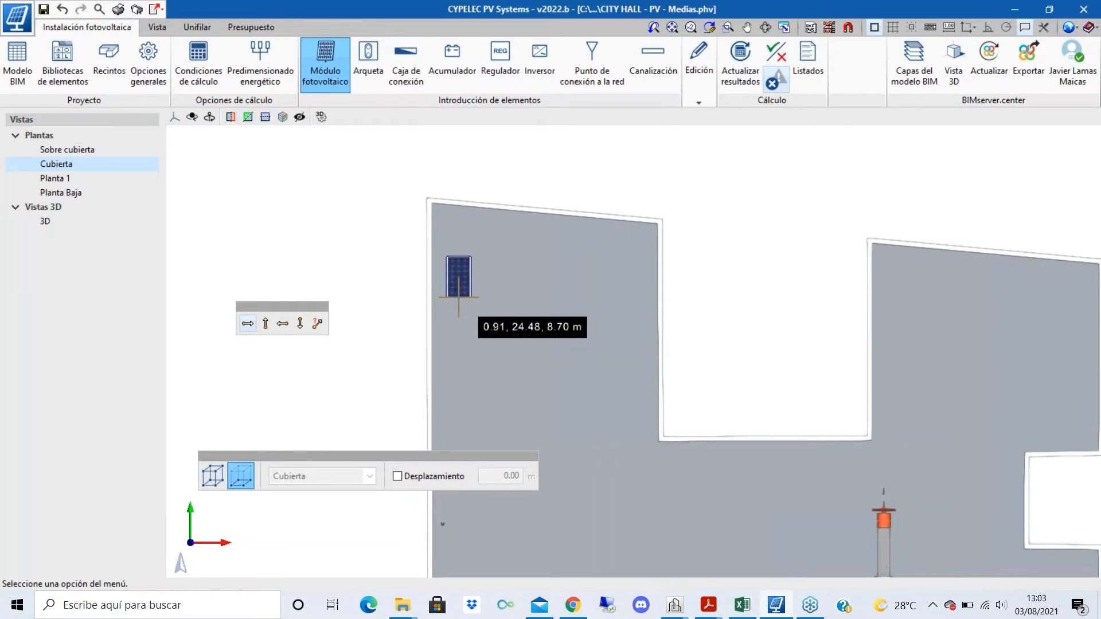
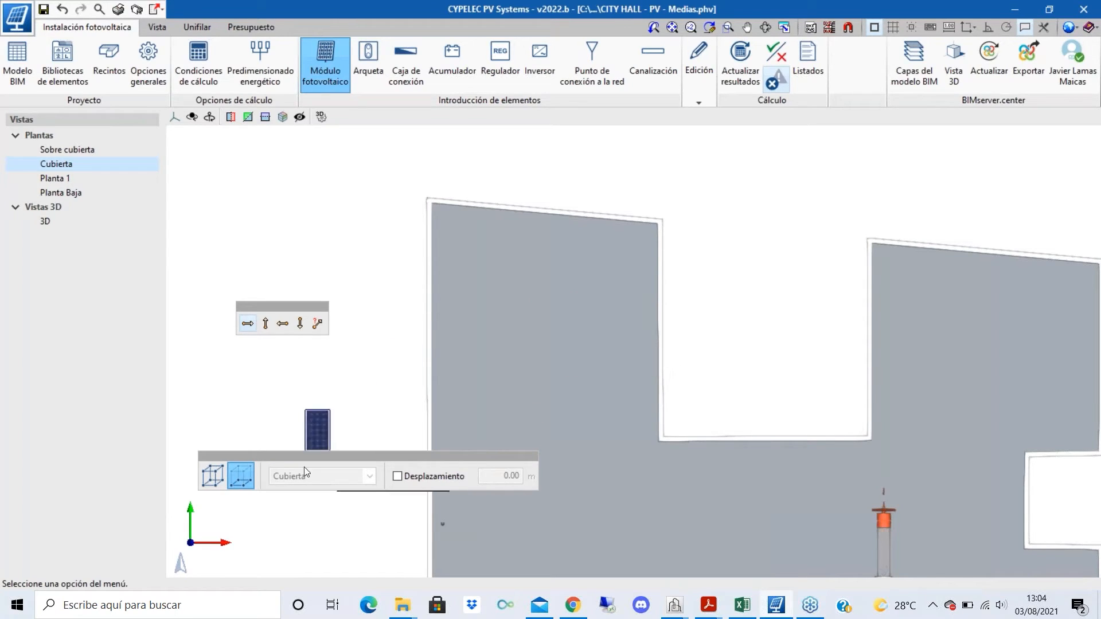
- Place the photovoltaic module near the north-west corner of the Cubierta plan with a 0.5 m vertical offset and check it in 3D
{"action": "left_click", "coordinate": [397, 476]}
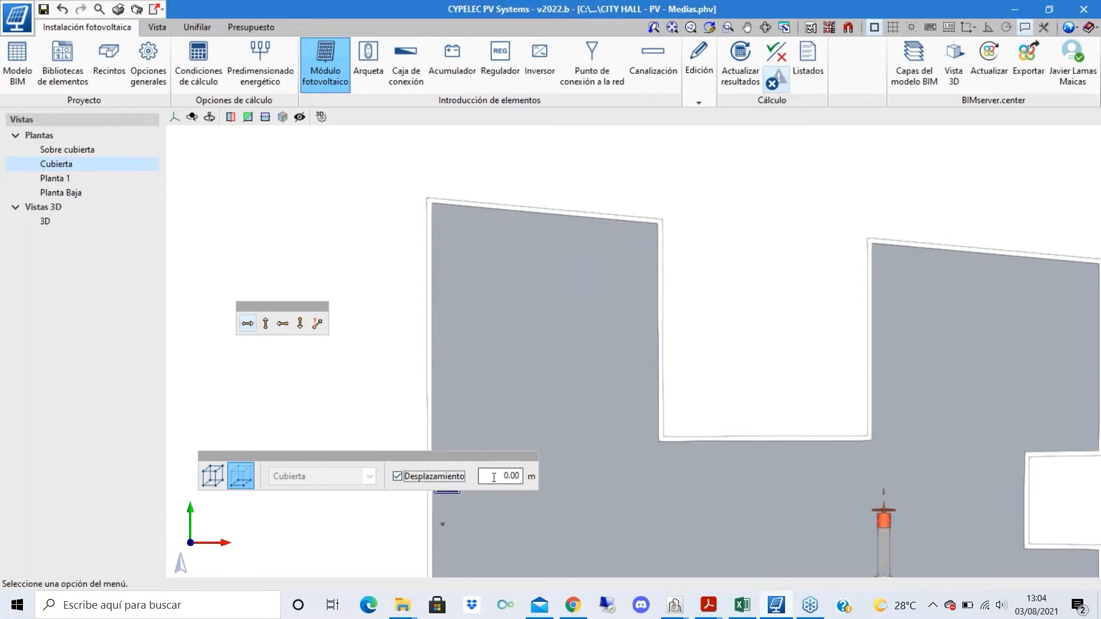
{"action": "type", "text": "0."}
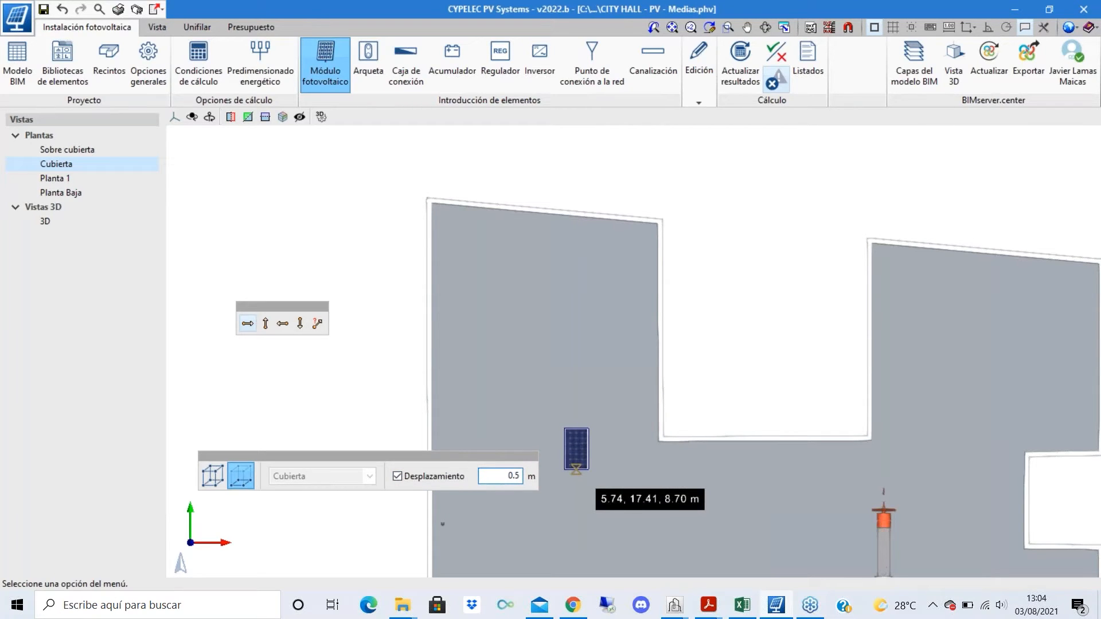
{"action": "left_click", "coordinate": [476, 278]}
{"action": "right_click", "coordinate": [577, 377]}
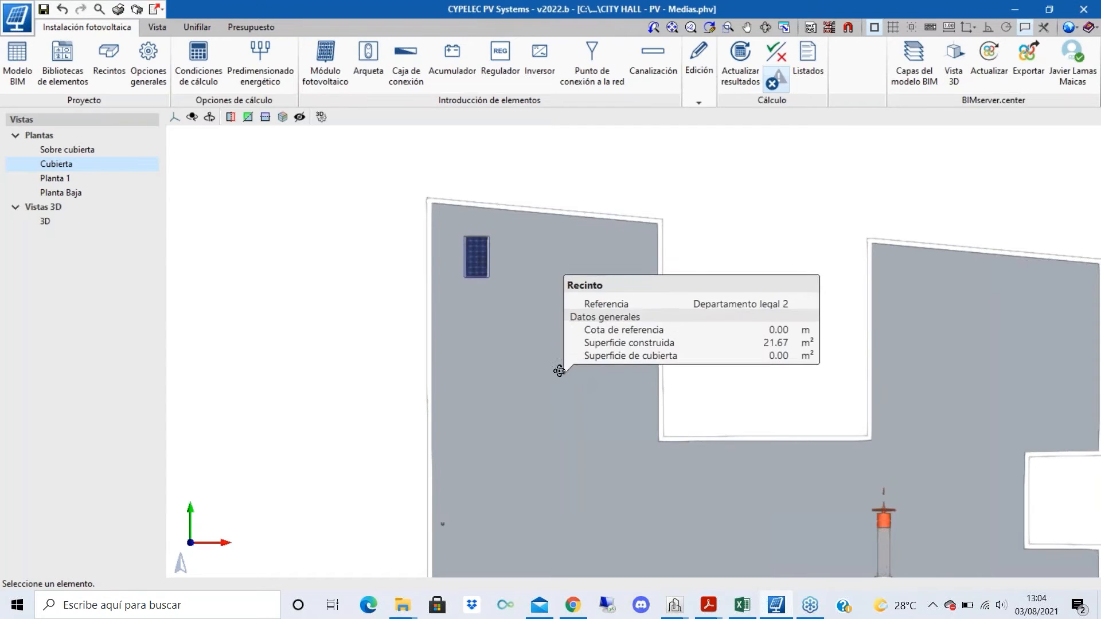
{"action": "middle_click_drag", "start_coordinate": [559, 371], "coordinate": [676, 324]}
{"action": "scroll", "coordinate": [711, 375], "scroll_direction": "up", "scroll_amount": 5}
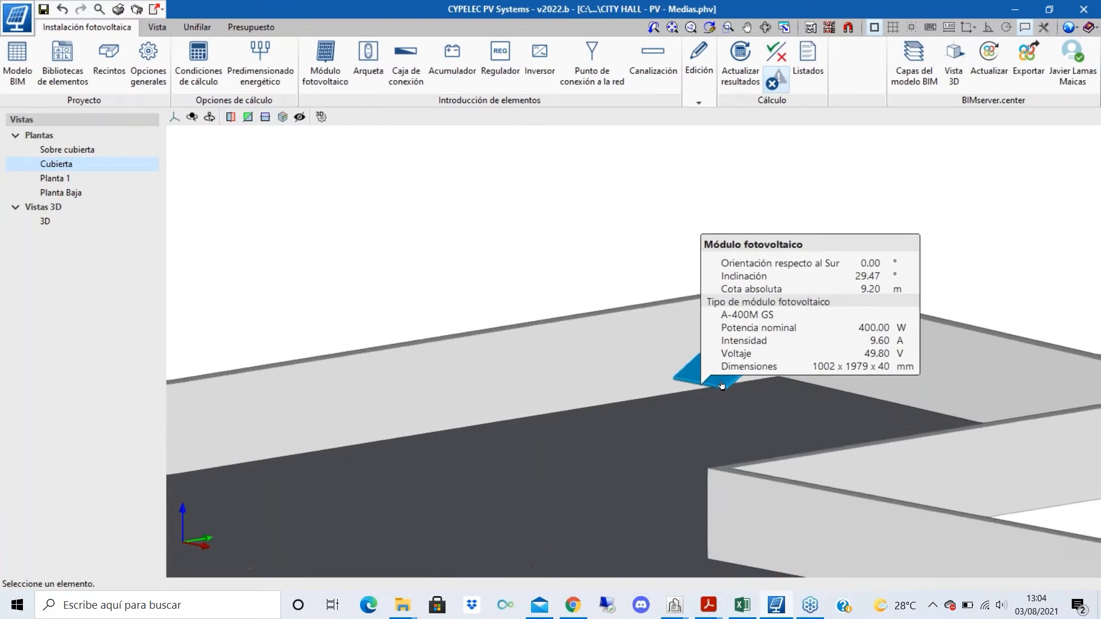
{"action": "middle_click_drag", "start_coordinate": [721, 385], "coordinate": [888, 498]}
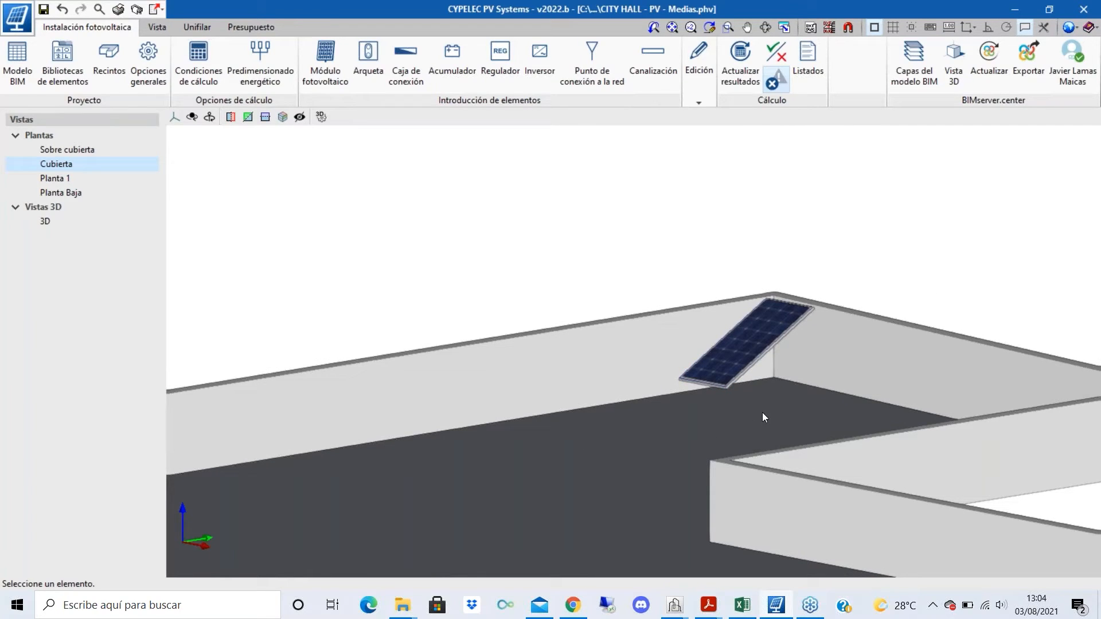
{"action": "key", "text": "Escape"}
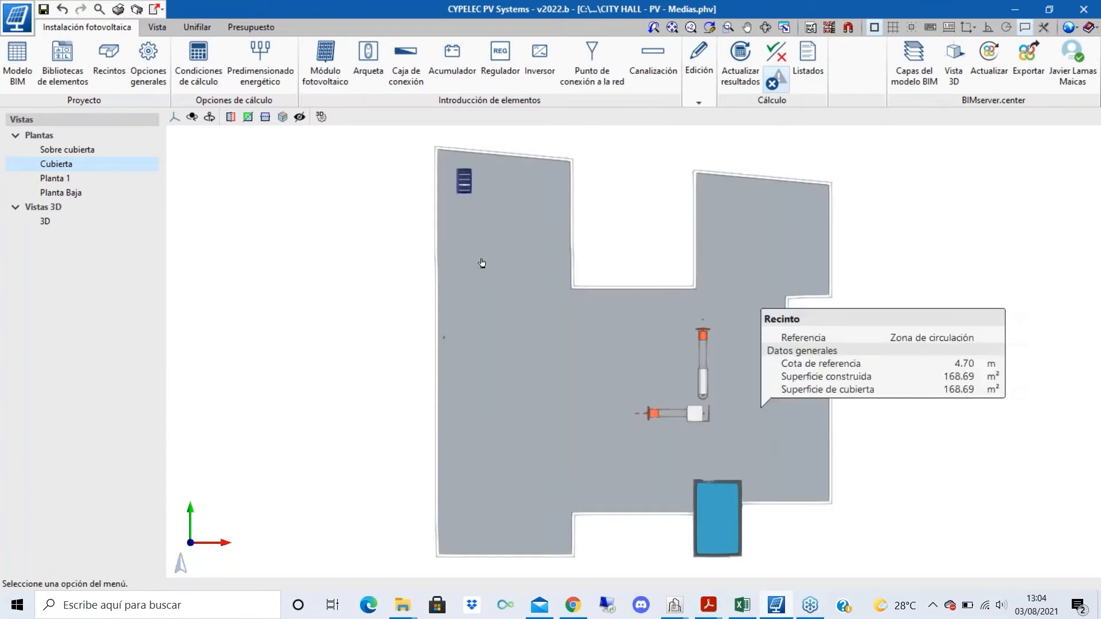
- Place a second A-400M GS module beside the first without any vertical offset, then compare the heights of both
{"action": "scroll", "coordinate": [480, 157], "scroll_direction": "up", "scroll_amount": 2}
{"action": "scroll", "coordinate": [481, 156], "scroll_direction": "up", "scroll_amount": 1}
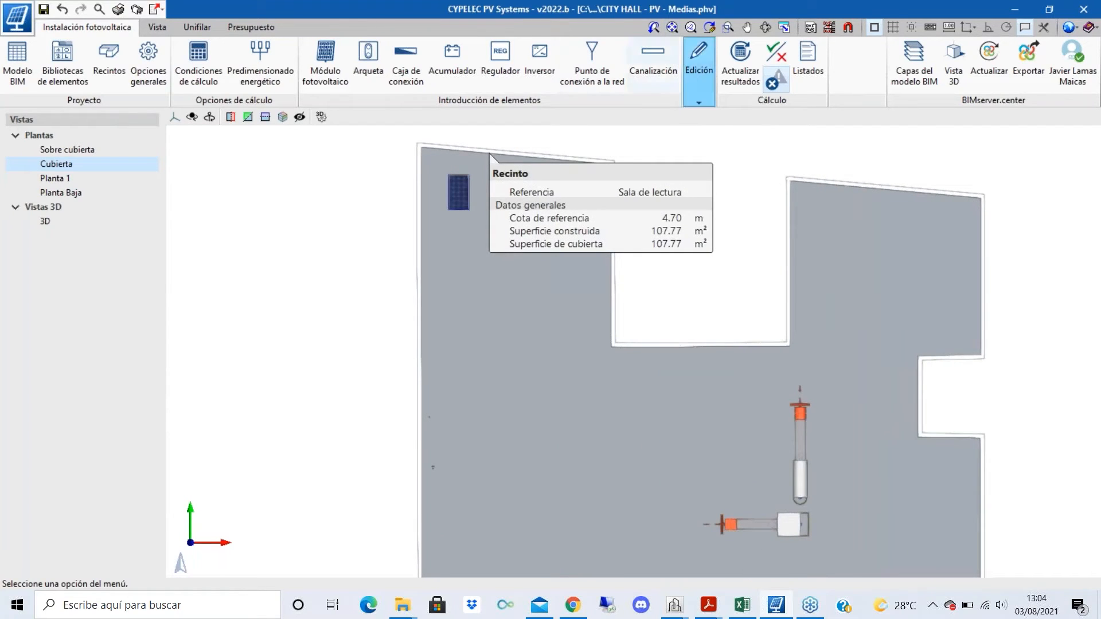
{"action": "left_click", "coordinate": [325, 63]}
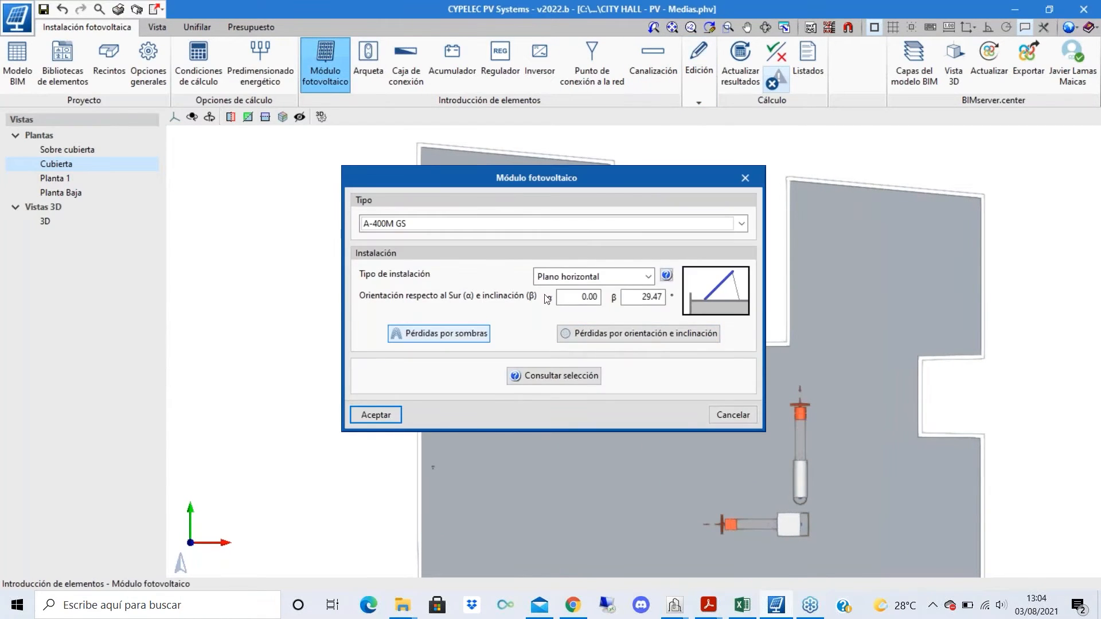
{"action": "left_click", "coordinate": [374, 416]}
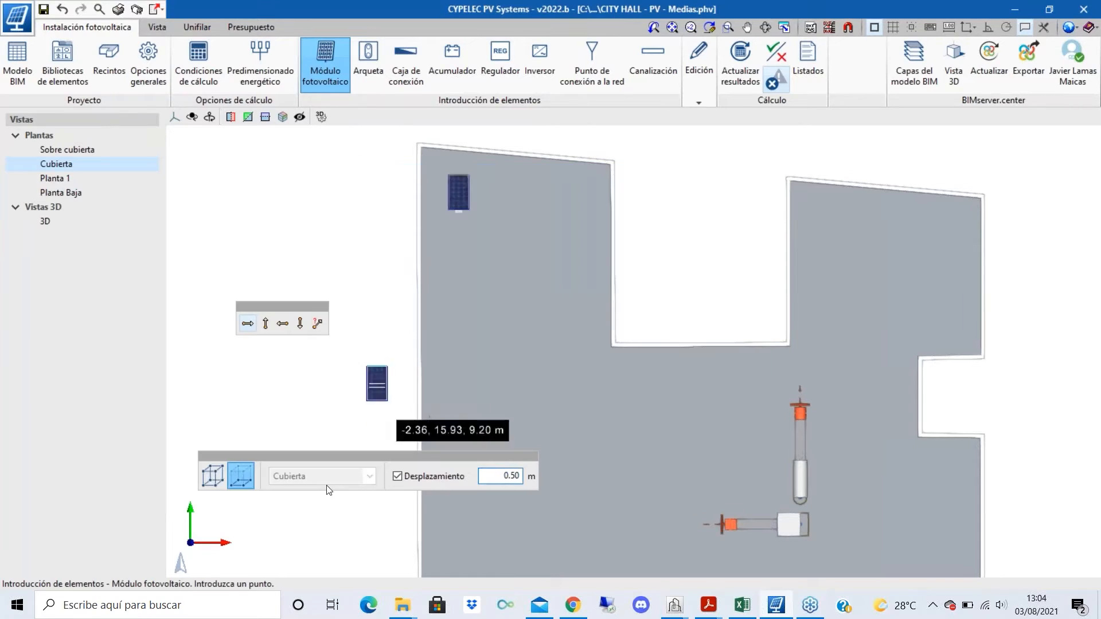
{"action": "left_click", "coordinate": [397, 476]}
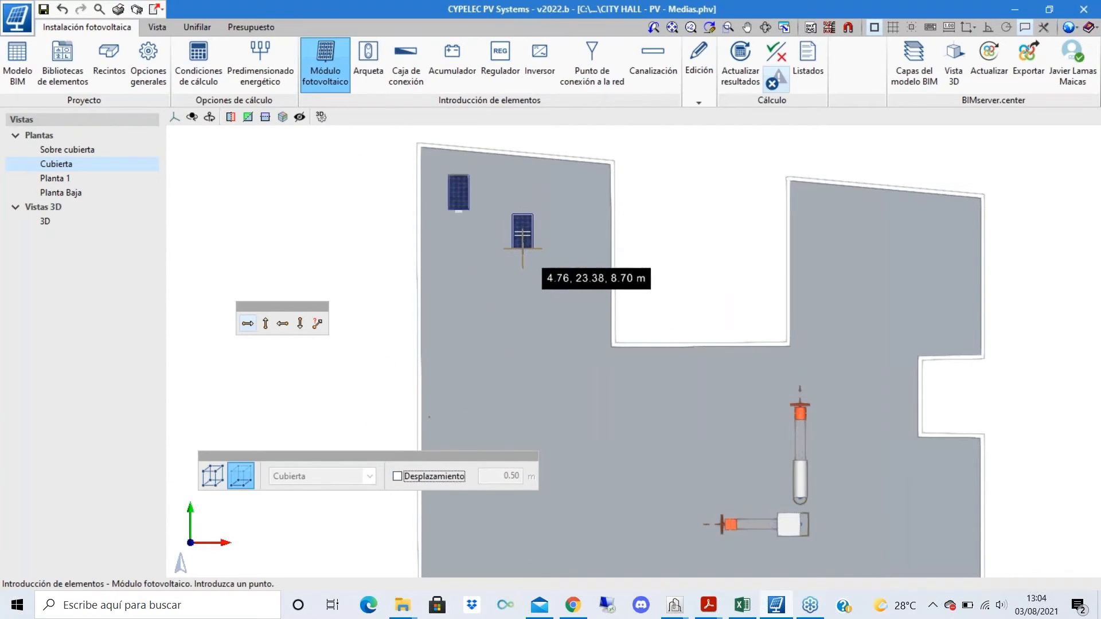
{"action": "left_click", "coordinate": [531, 241]}
{"action": "right_click", "coordinate": [586, 302]}
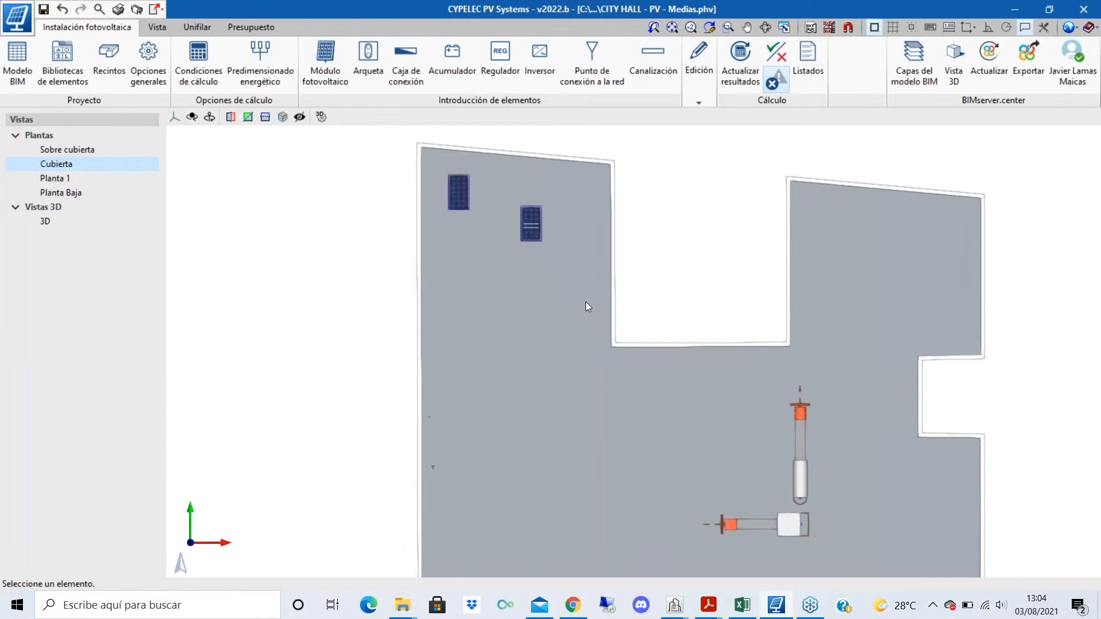
{"action": "middle_click_drag", "start_coordinate": [586, 302], "coordinate": [321, 195], "text": "shift"}
{"action": "scroll", "coordinate": [805, 241], "scroll_direction": "up", "scroll_amount": 2}
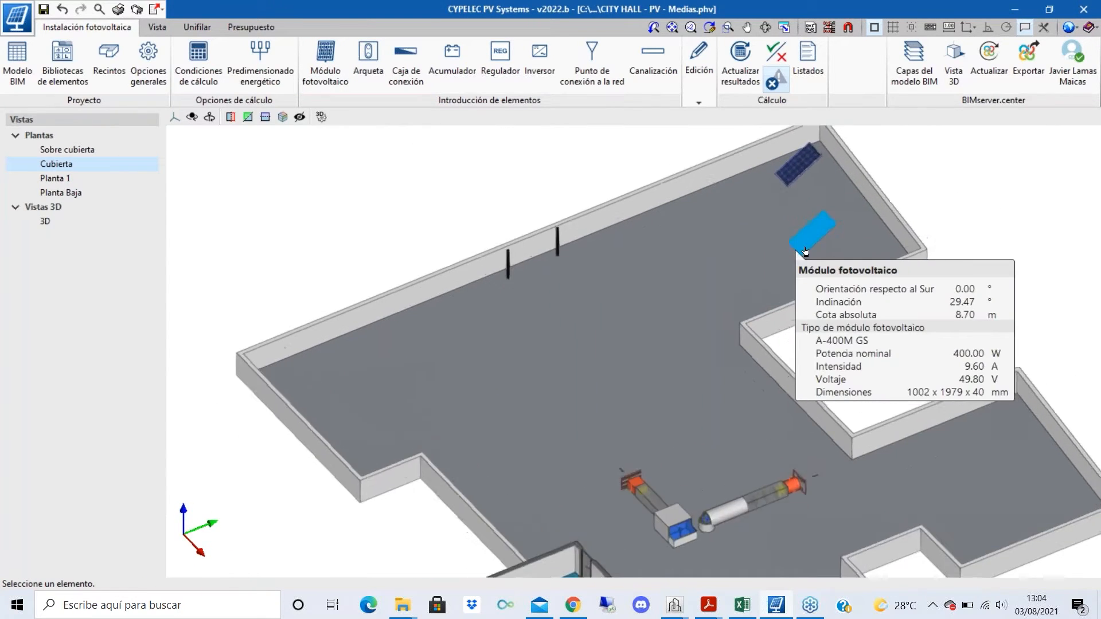
{"action": "scroll", "coordinate": [805, 253], "scroll_direction": "up", "scroll_amount": 1}
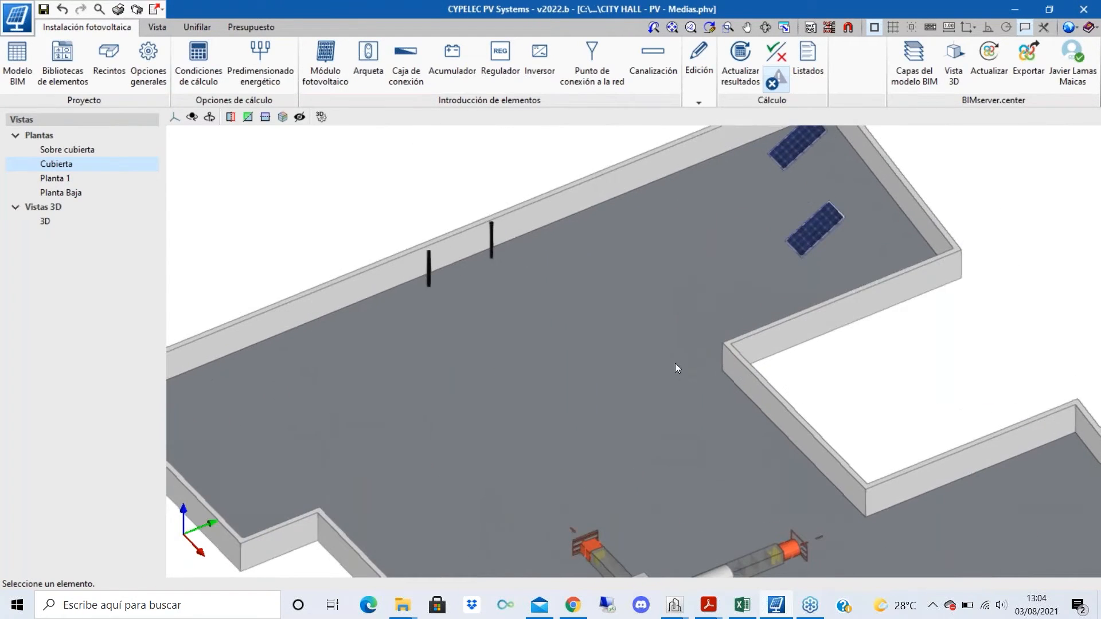
- Delete both photovoltaic modules from the Cubierta plan
{"action": "right_click", "coordinate": [675, 363]}
{"action": "scroll", "coordinate": [562, 290], "scroll_direction": "down", "scroll_amount": 2}
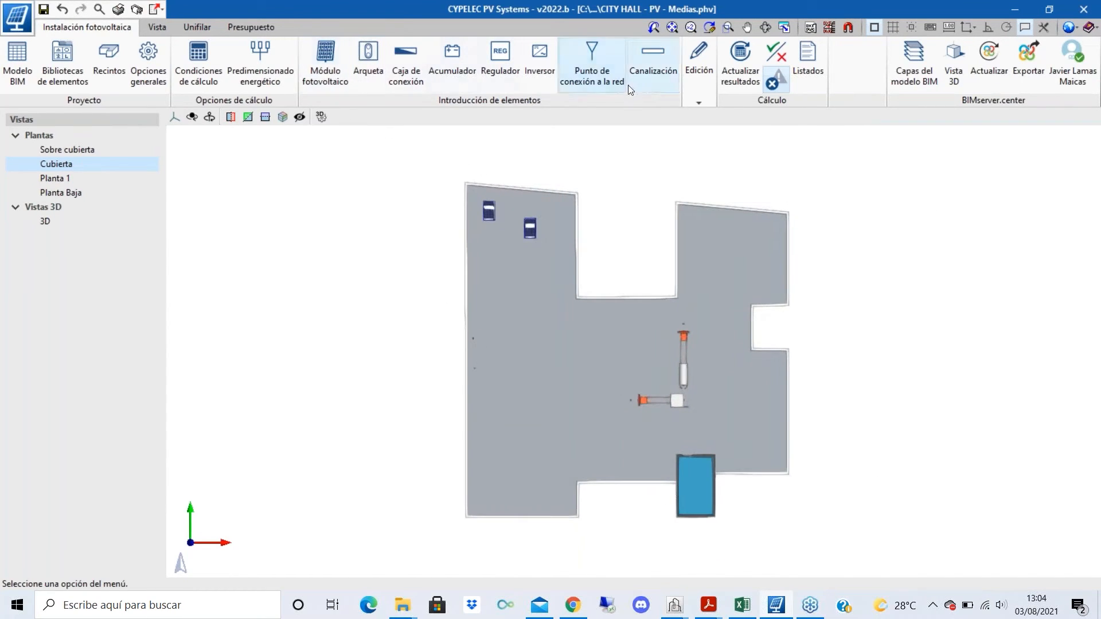
{"action": "left_click", "coordinate": [696, 77]}
{"action": "left_click", "coordinate": [785, 152]}
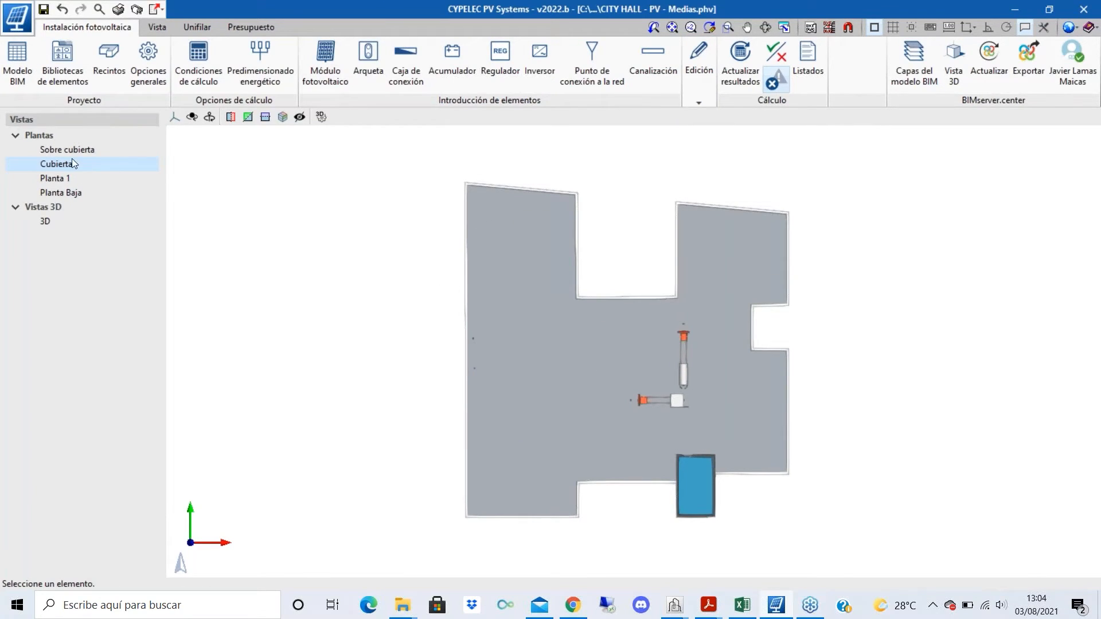
- Open the building's 3D view and turn it so that the roof can be worked on
{"action": "left_click", "coordinate": [47, 211]}
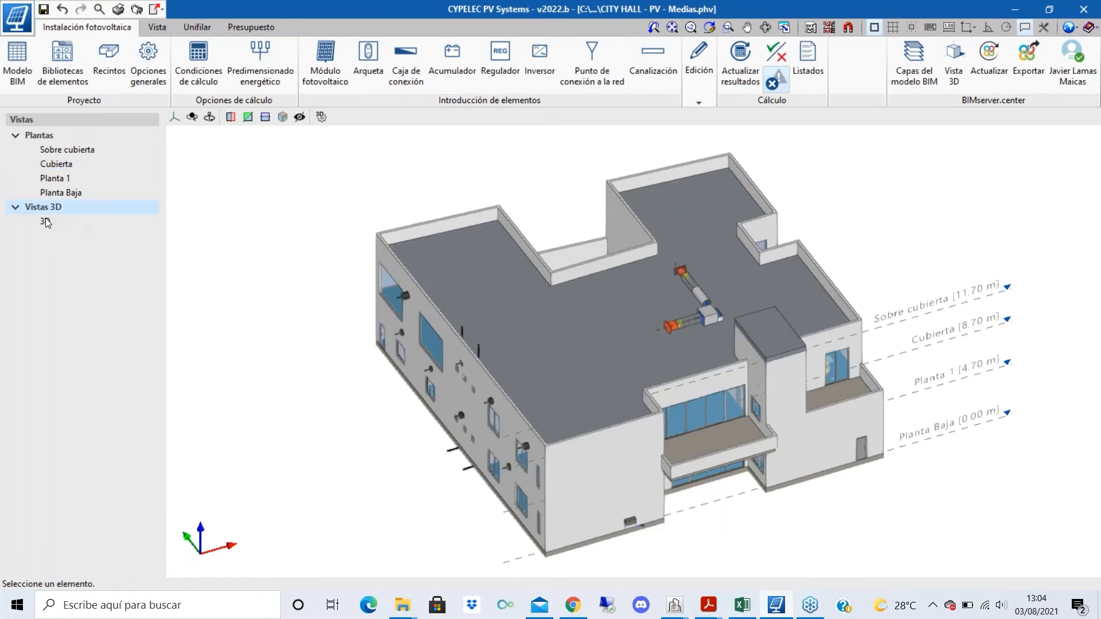
{"action": "left_click", "coordinate": [48, 223]}
{"action": "middle_click_drag", "start_coordinate": [723, 420], "coordinate": [656, 476], "text": "shift"}
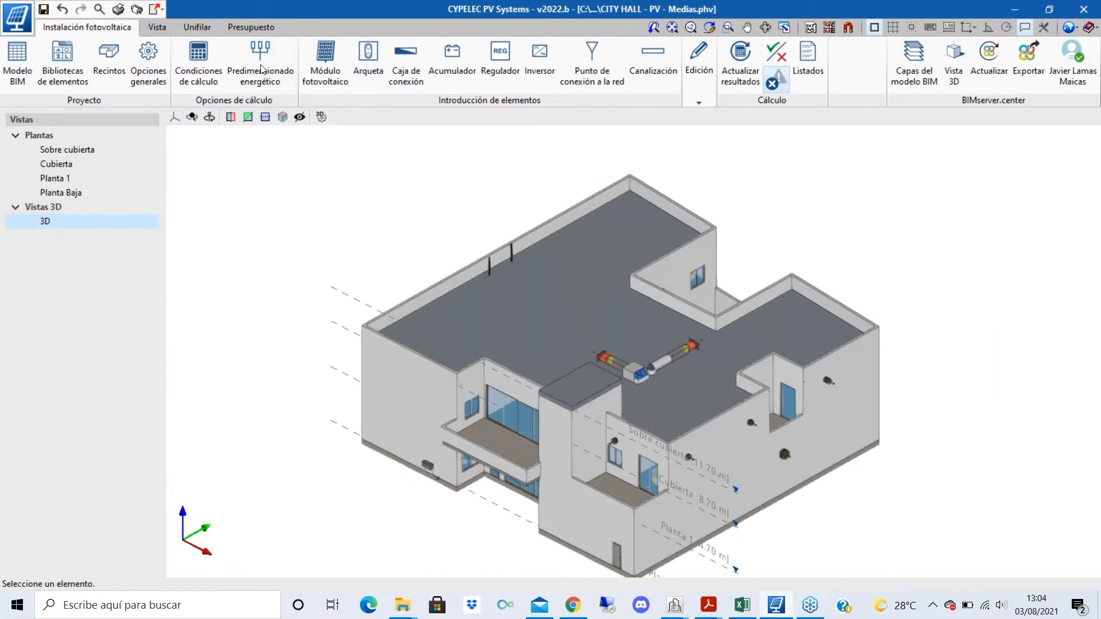
- Place an A-400M GS module at the north-west roof corner, referenced to the Cubierta (8.70 m) level with a 0.50 m offset
{"action": "left_click", "coordinate": [319, 67]}
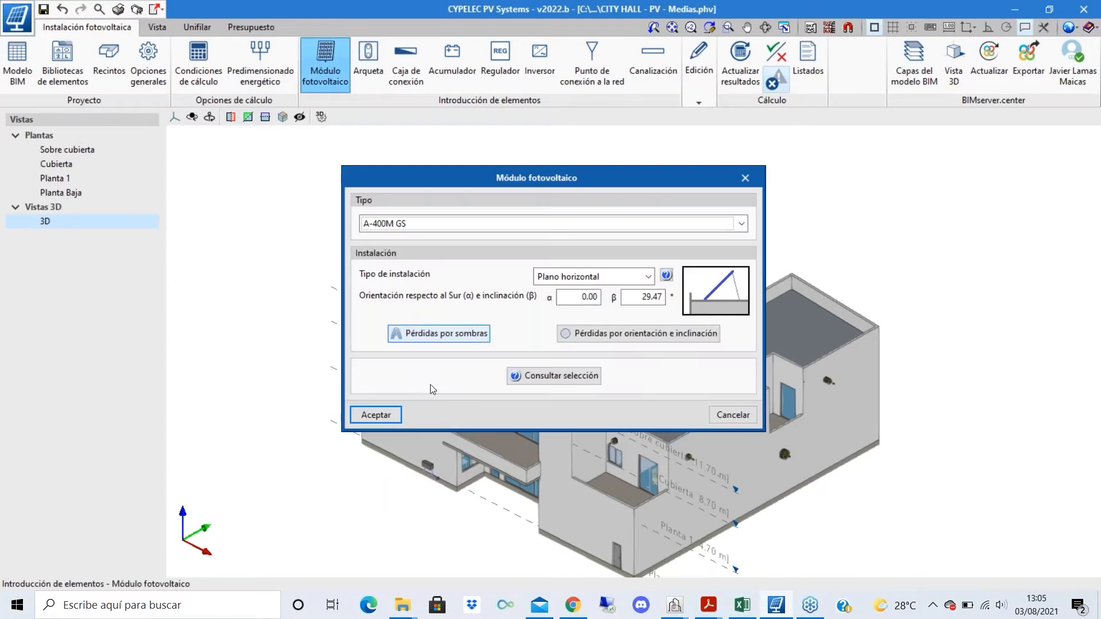
{"action": "left_click", "coordinate": [387, 416]}
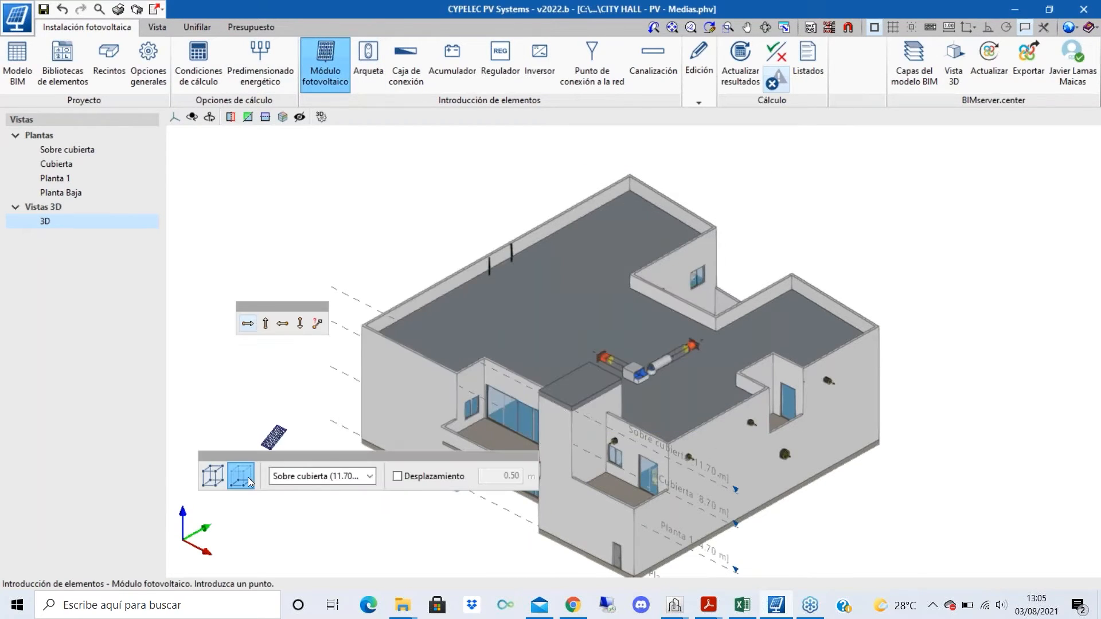
{"action": "left_click", "coordinate": [332, 475]}
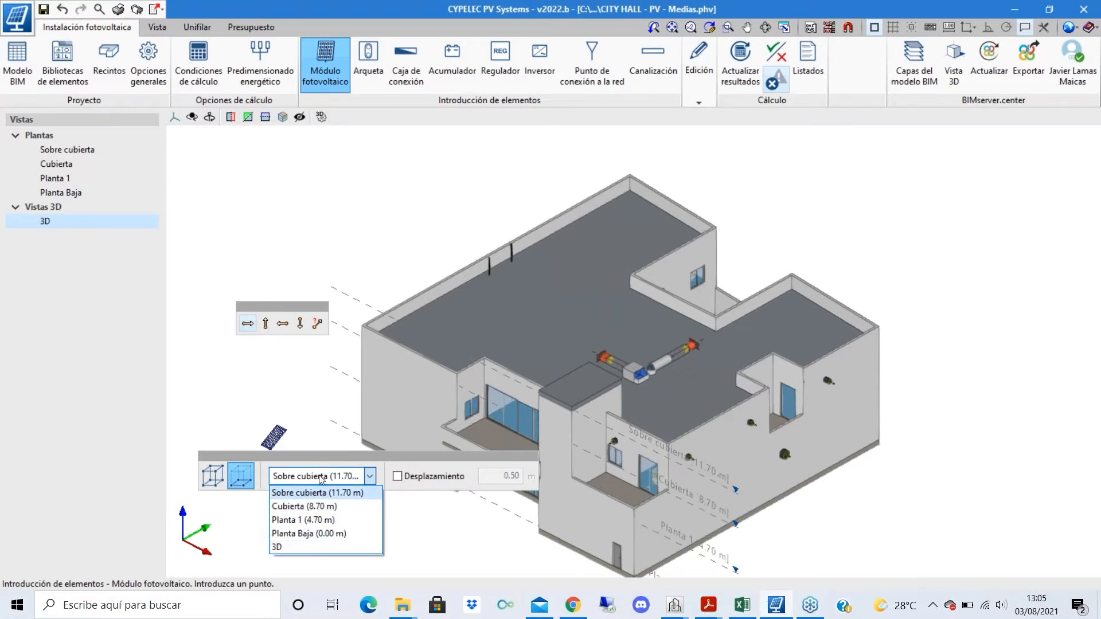
{"action": "left_click", "coordinate": [322, 479]}
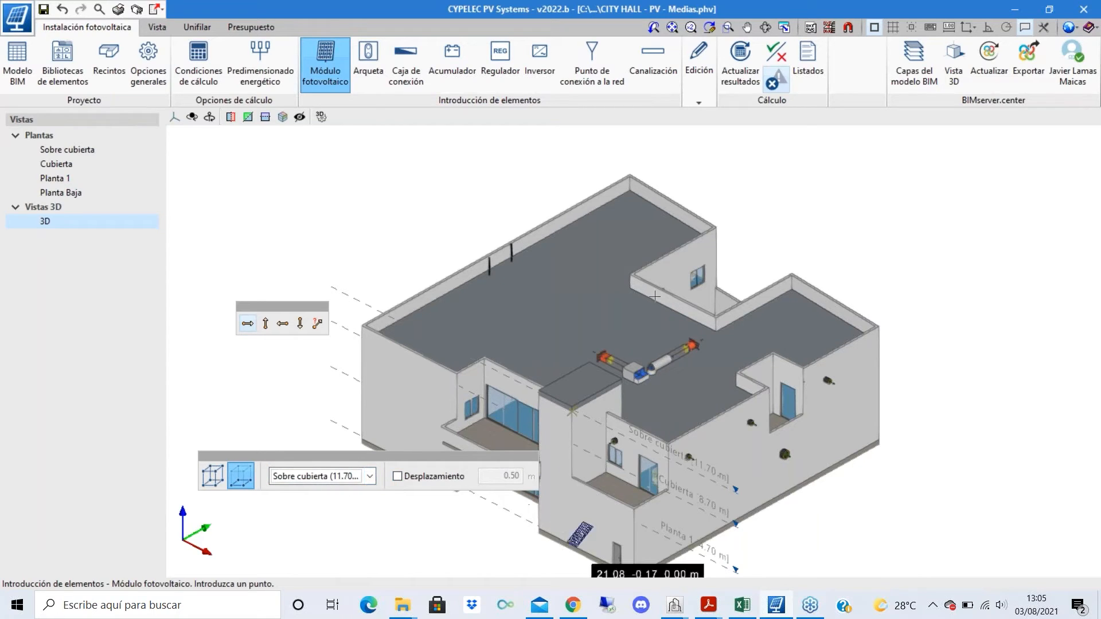
{"action": "scroll", "coordinate": [533, 413], "scroll_direction": "up", "scroll_amount": 2}
{"action": "scroll", "coordinate": [514, 368], "scroll_direction": "up", "scroll_amount": 1}
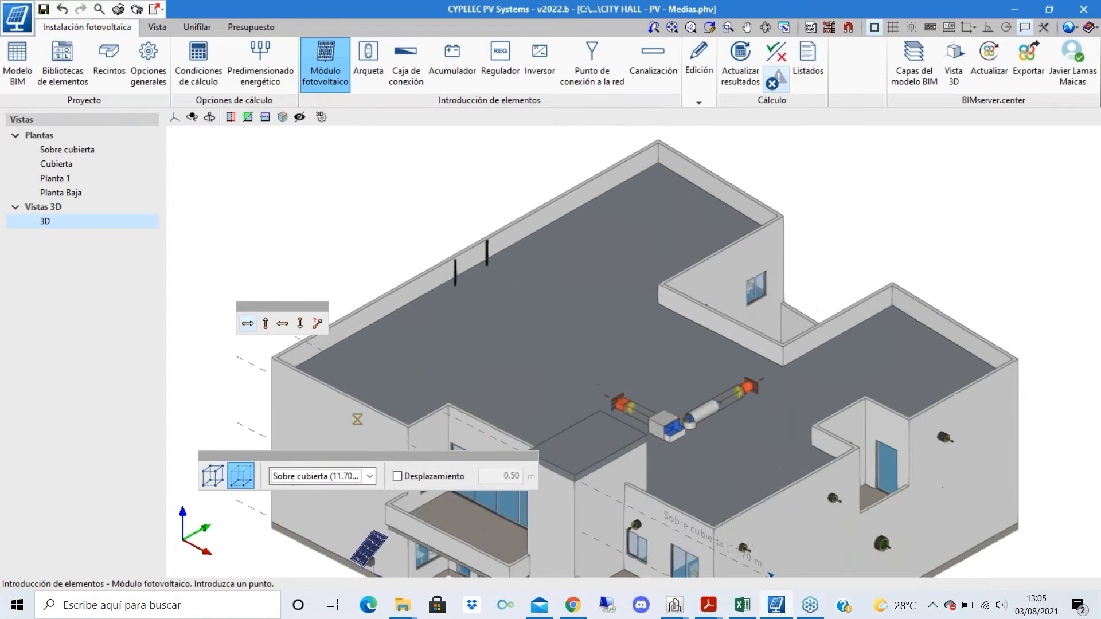
{"action": "left_click", "coordinate": [302, 481]}
{"action": "left_click", "coordinate": [304, 506]}
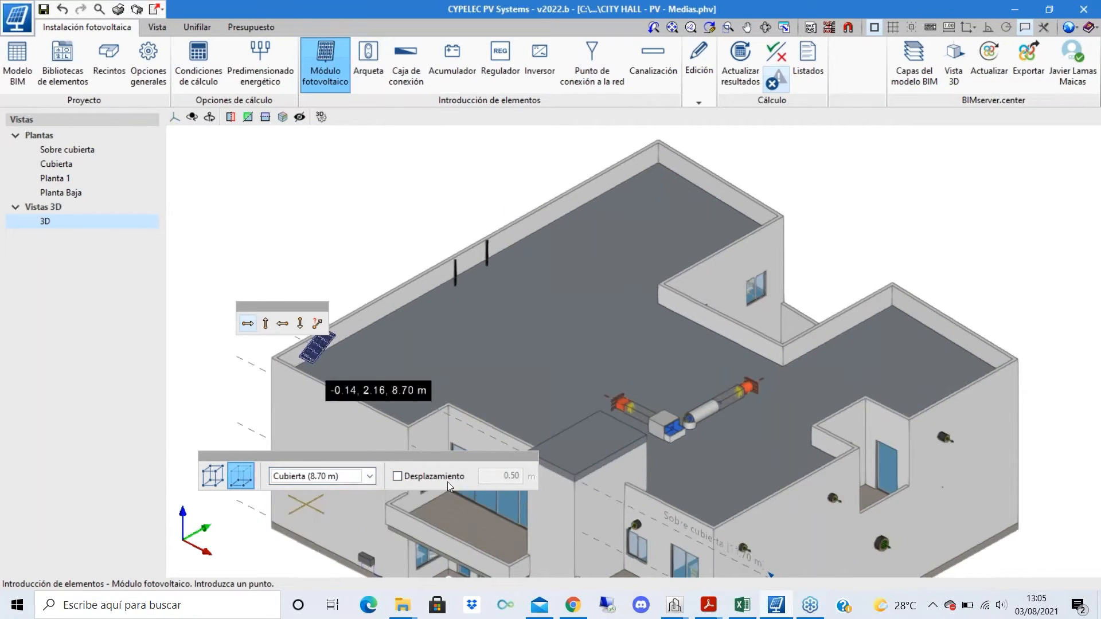
{"action": "left_click", "coordinate": [396, 476]}
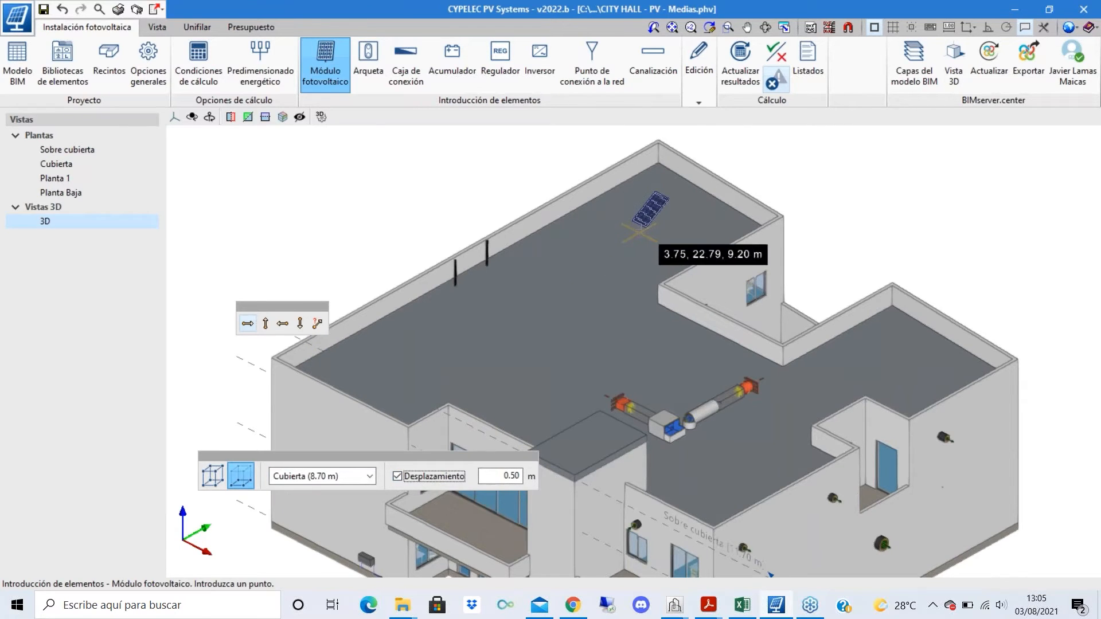
{"action": "left_click", "coordinate": [645, 209]}
{"action": "scroll", "coordinate": [659, 203], "scroll_direction": "up", "scroll_amount": 4}
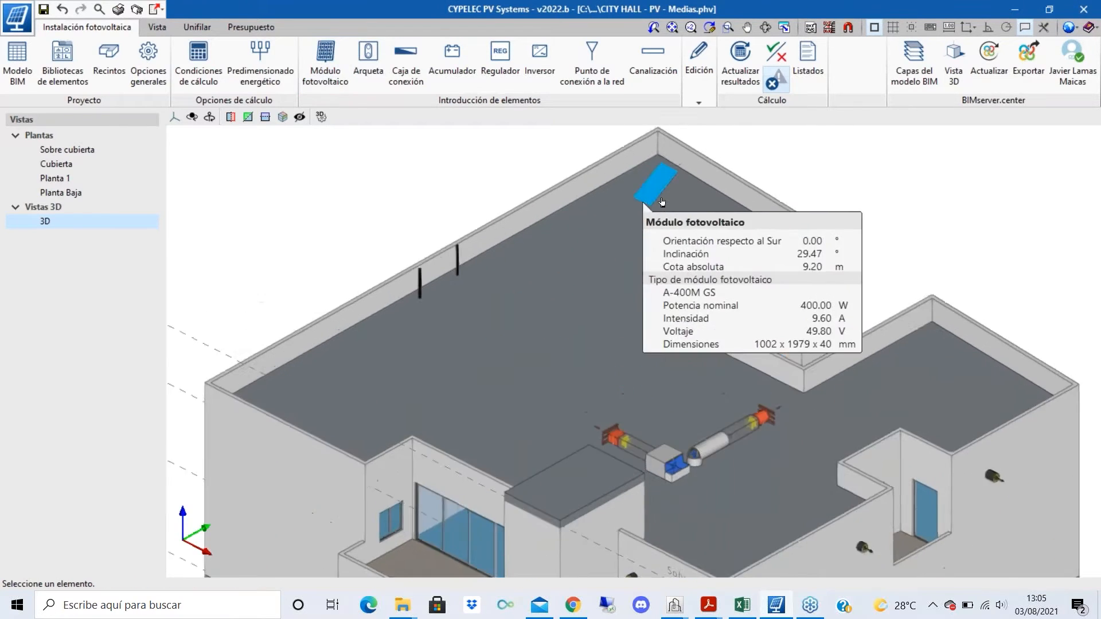
{"action": "scroll", "coordinate": [662, 202], "scroll_direction": "up", "scroll_amount": 1}
{"action": "middle_click_drag", "start_coordinate": [662, 202], "coordinate": [656, 137], "text": "shift"}
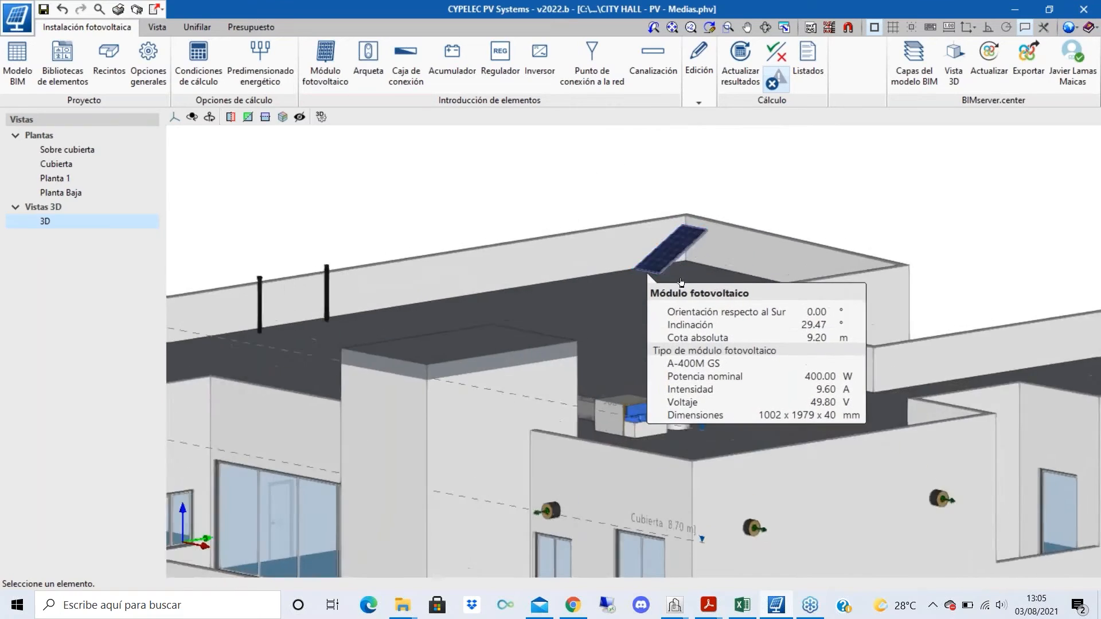
{"action": "scroll", "coordinate": [659, 258], "scroll_direction": "up", "scroll_amount": 3}
{"action": "middle_click_drag", "start_coordinate": [627, 277], "coordinate": [641, 293], "text": "shift"}
{"action": "scroll", "coordinate": [641, 286], "scroll_direction": "down", "scroll_amount": 5}
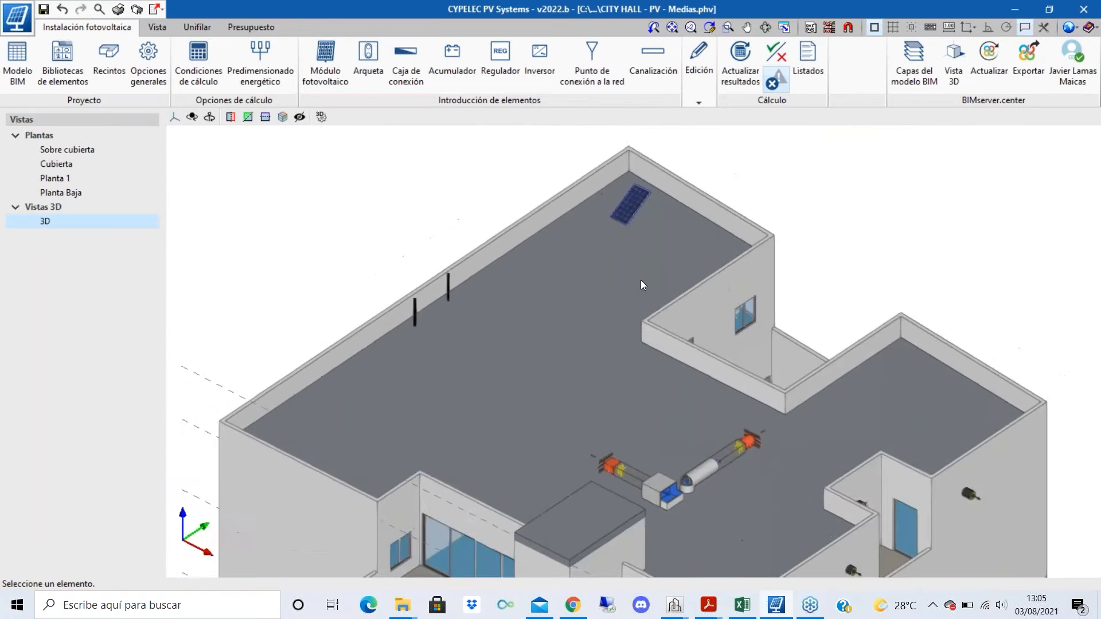
- Place another A-400M GS module on the north-east roof wing, using free 3D placement on model surfaces instead of the level plane
{"action": "left_click", "coordinate": [310, 63]}
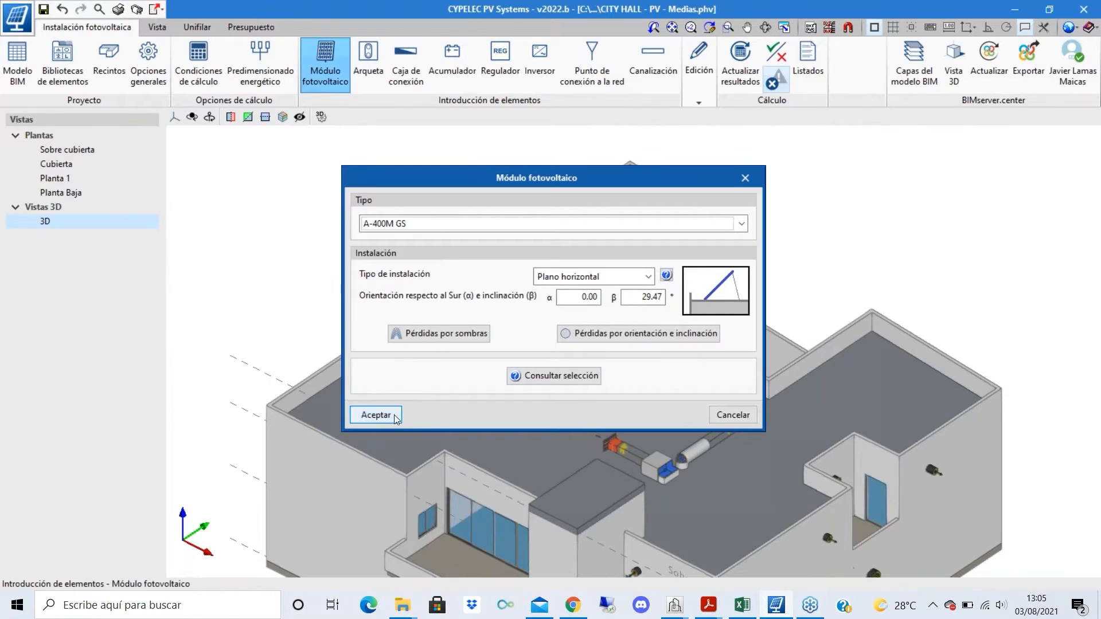
{"action": "left_click", "coordinate": [376, 414]}
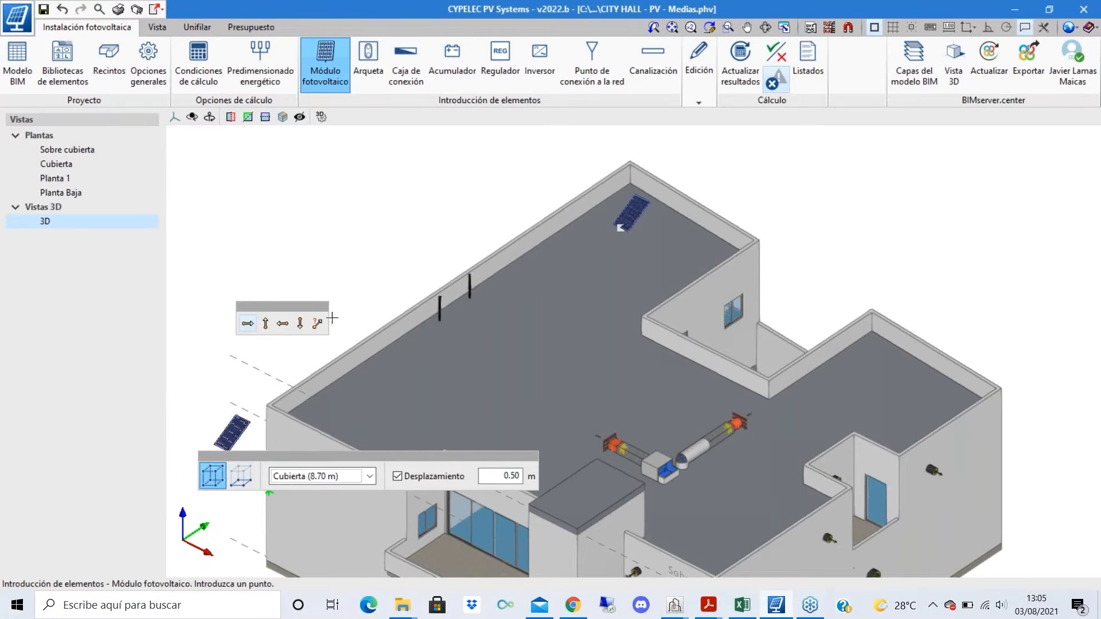
{"action": "scroll", "coordinate": [545, 241], "scroll_direction": "down", "scroll_amount": 3}
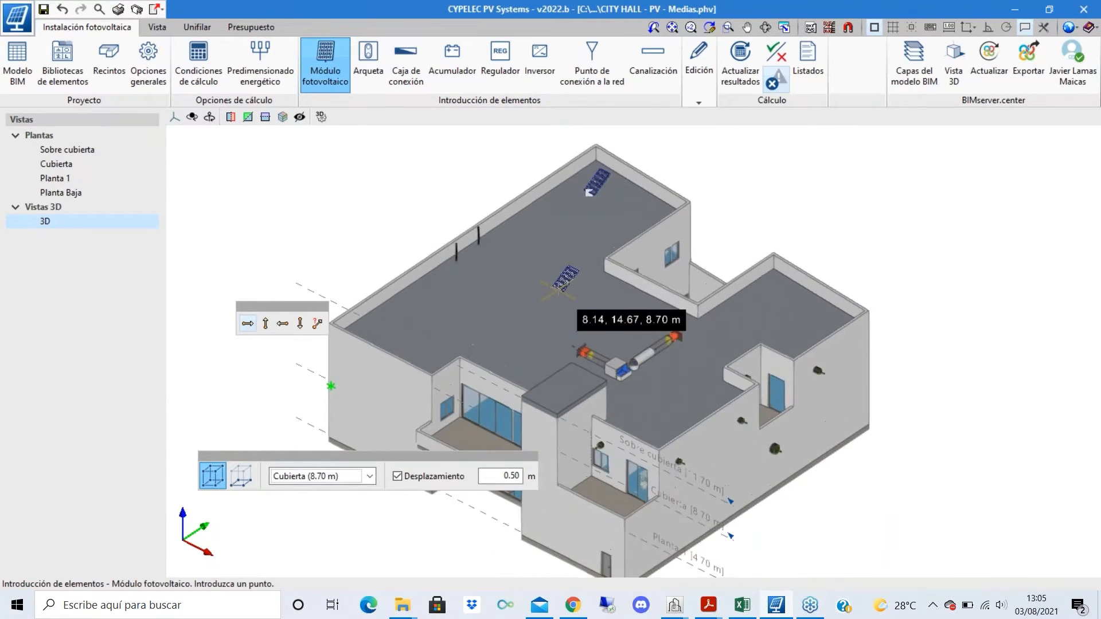
{"action": "scroll", "coordinate": [559, 289], "scroll_direction": "up", "scroll_amount": 3}
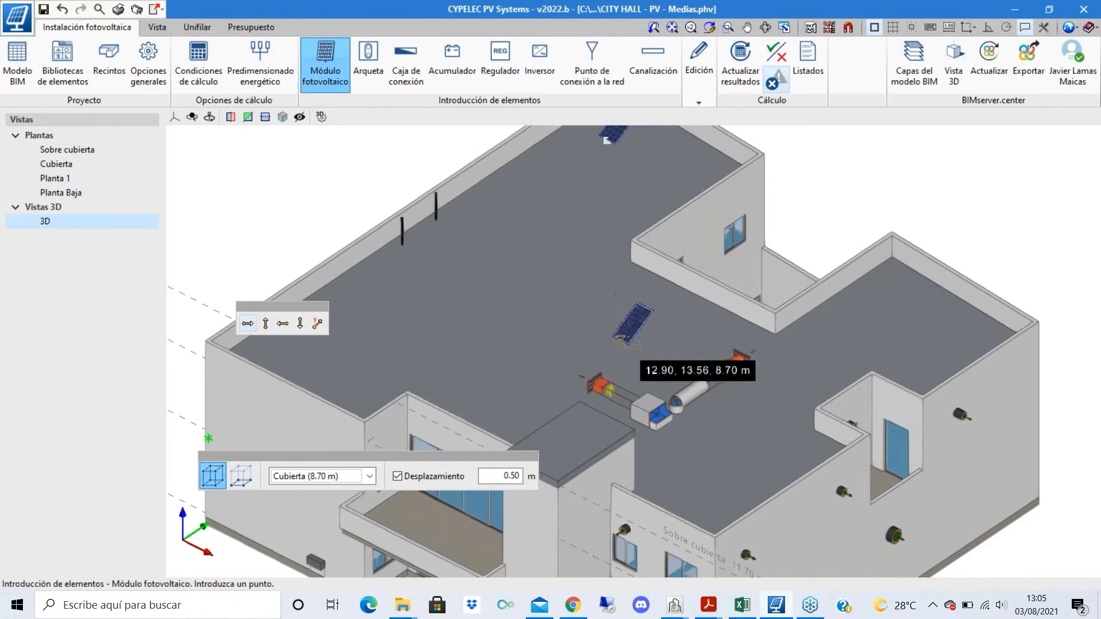
{"action": "scroll", "coordinate": [550, 310], "scroll_direction": "up", "scroll_amount": 3}
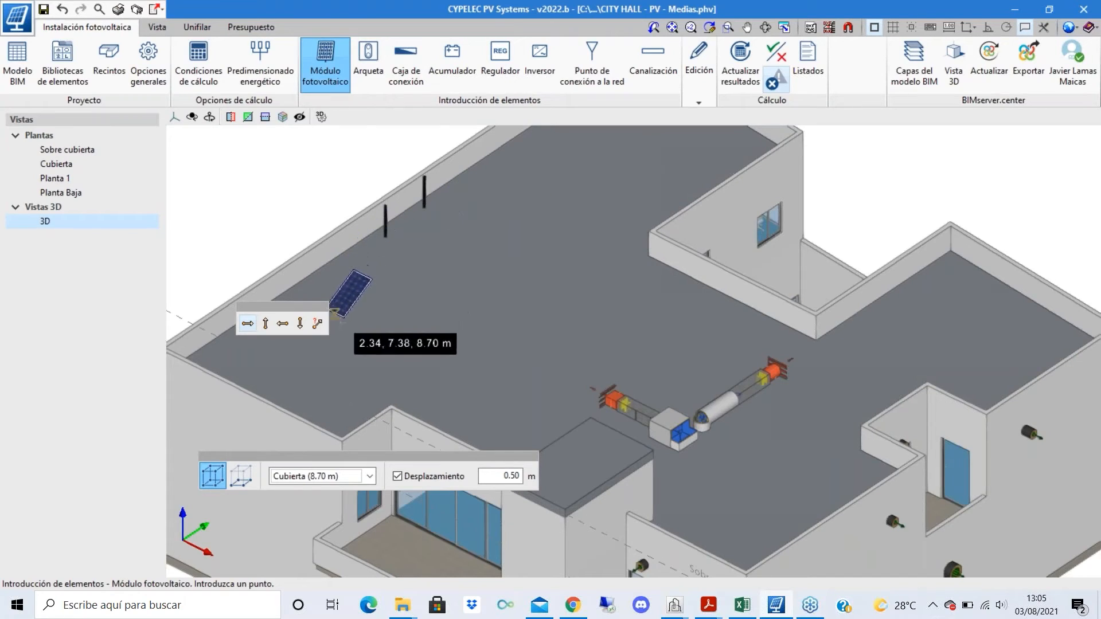
{"action": "left_click", "coordinate": [921, 331]}
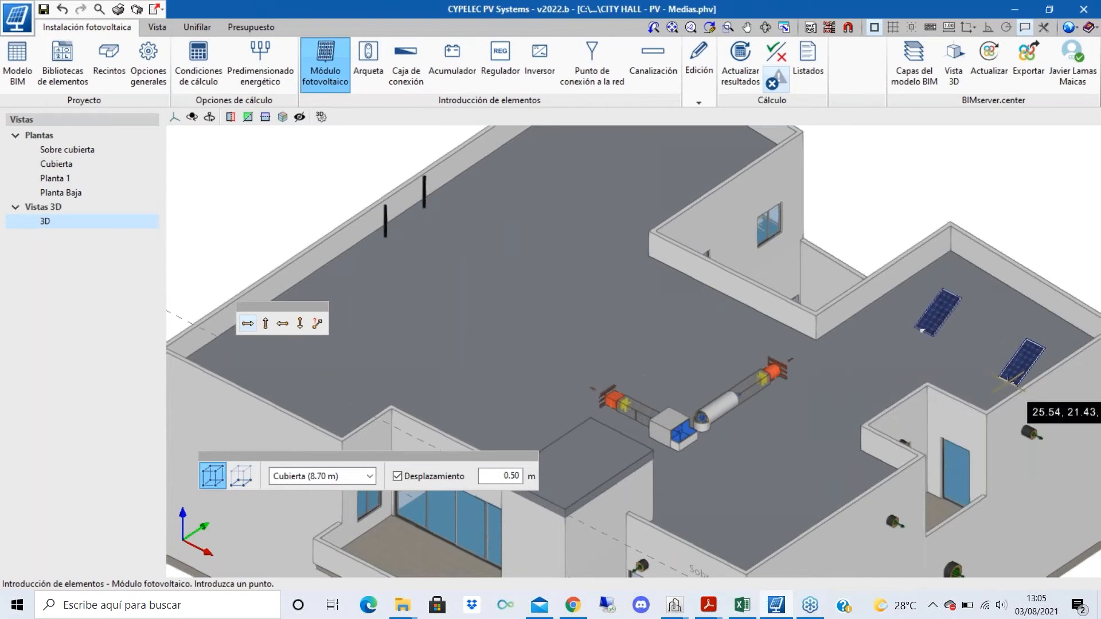
- Place a third A-400M GS module on the raised block's roof south of the ductwork, using free 3D placement with a 0.50 m offset
{"action": "scroll", "coordinate": [939, 334], "scroll_direction": "down", "scroll_amount": 1}
{"action": "scroll", "coordinate": [939, 334], "scroll_direction": "up", "scroll_amount": 3}
{"action": "scroll", "coordinate": [940, 334], "scroll_direction": "down", "scroll_amount": 1}
{"action": "middle_click_drag", "start_coordinate": [947, 333], "coordinate": [849, 336], "text": "shift"}
{"action": "scroll", "coordinate": [828, 336], "scroll_direction": "down", "scroll_amount": 2}
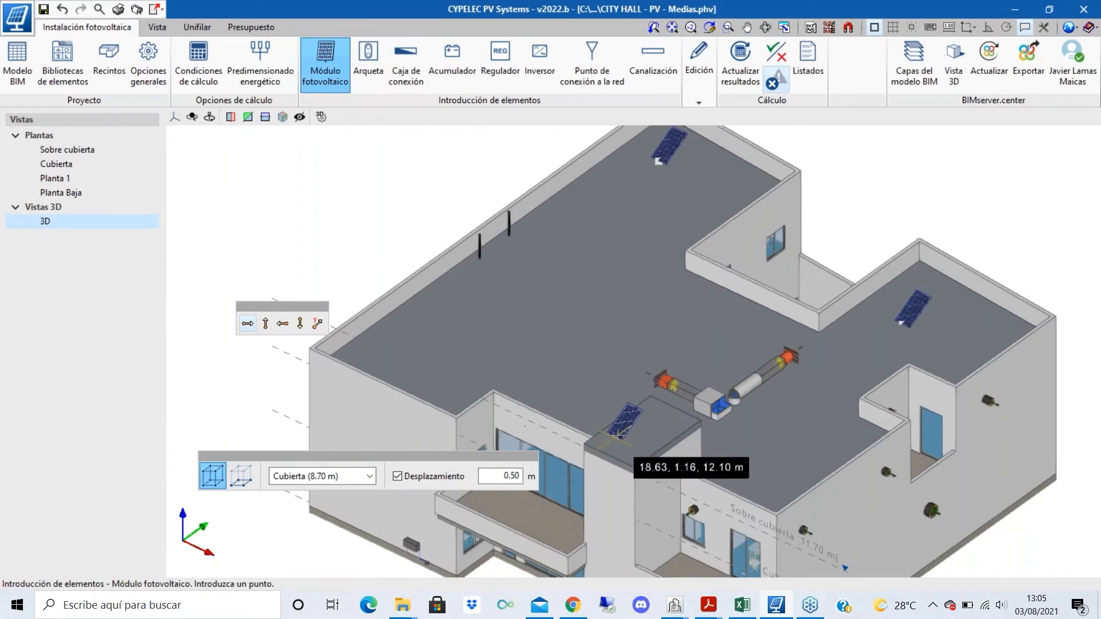
{"action": "scroll", "coordinate": [619, 435], "scroll_direction": "up", "scroll_amount": 5}
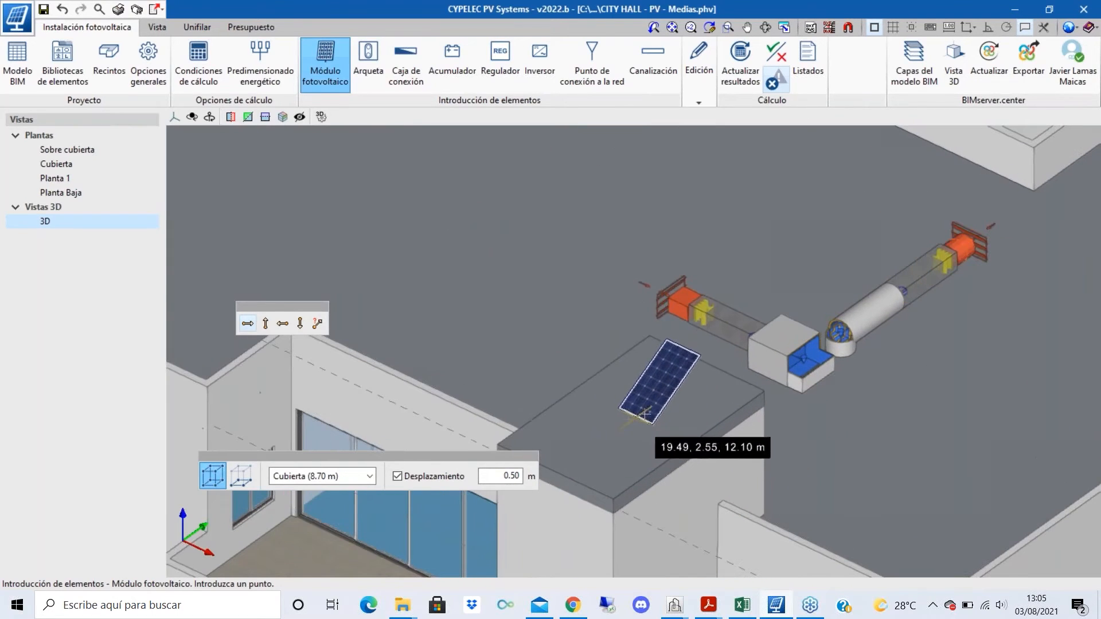
{"action": "left_click", "coordinate": [643, 417]}
{"action": "key", "text": "Escape"}
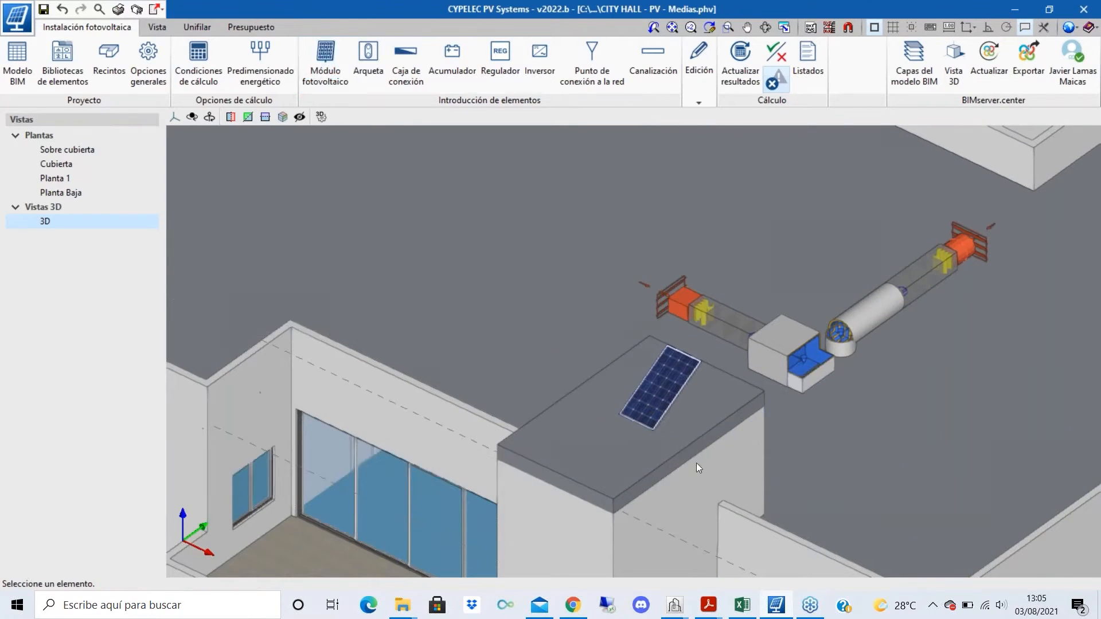
{"action": "middle_click_drag", "start_coordinate": [672, 431], "coordinate": [634, 381]}
{"action": "mouse_move", "coordinate": [614, 364]}
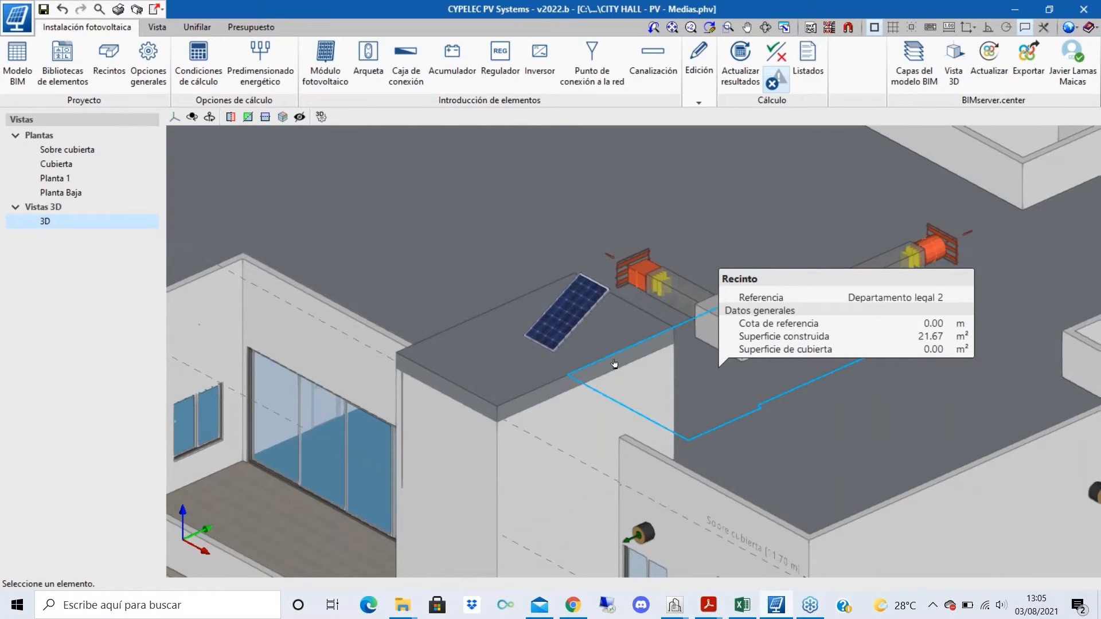
{"action": "scroll", "coordinate": [614, 364], "scroll_direction": "down", "scroll_amount": 5}
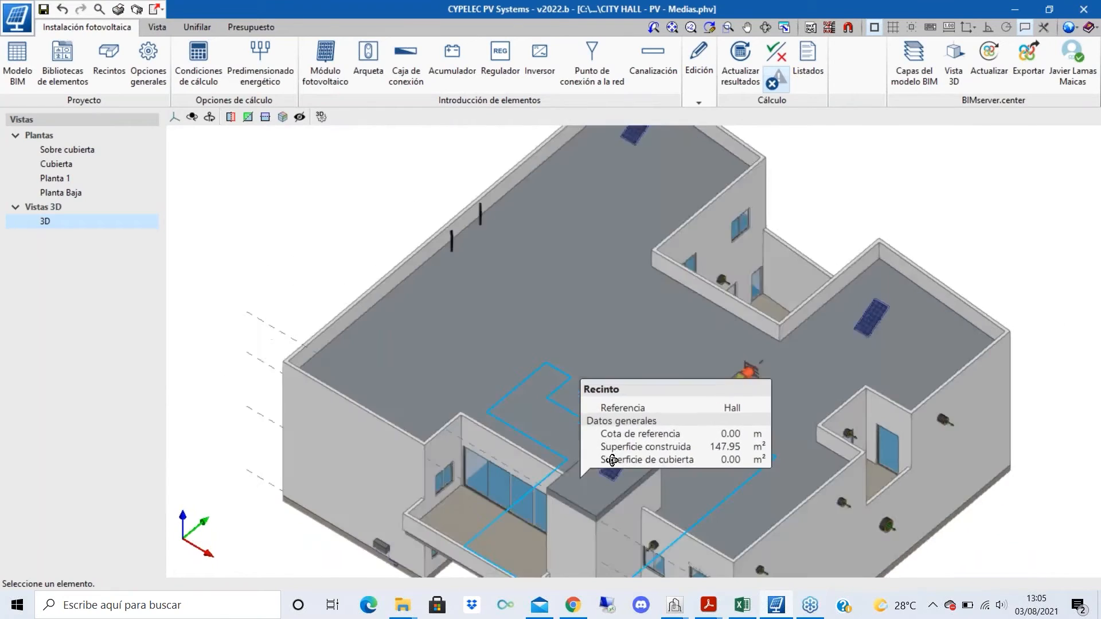
- Delete all three photovoltaic modules from the roof surfaces in the 3D view
{"action": "scroll", "coordinate": [755, 149], "scroll_direction": "up", "scroll_amount": 3}
{"action": "left_click", "coordinate": [699, 86]}
{"action": "left_click", "coordinate": [781, 150]}
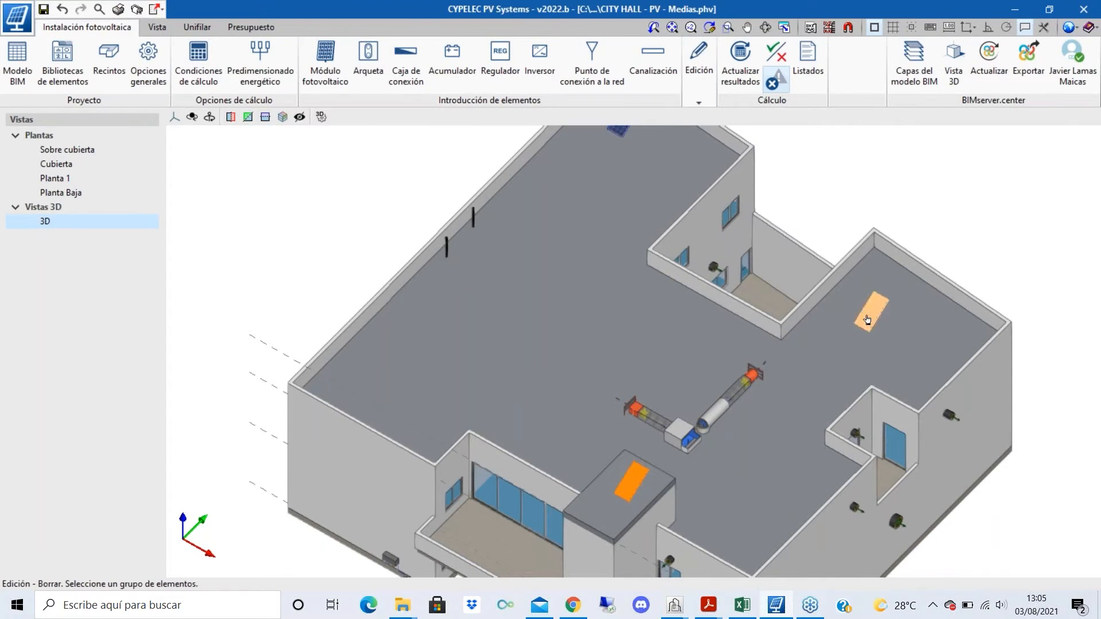
{"action": "scroll", "coordinate": [867, 319], "scroll_direction": "down", "scroll_amount": 4}
{"action": "scroll", "coordinate": [845, 253], "scroll_direction": "up", "scroll_amount": 3}
{"action": "left_click", "coordinate": [678, 232]}
{"action": "scroll", "coordinate": [668, 287], "scroll_direction": "down", "scroll_amount": 3}
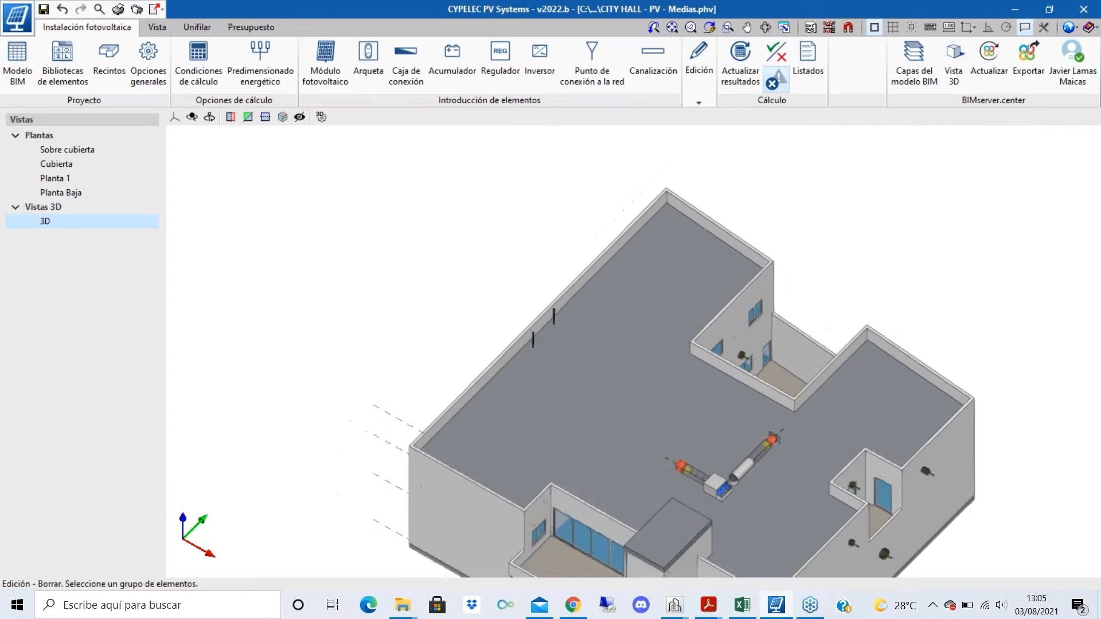
- In the Cubierta plan, set up an A-400M GS module for a horizontal plane with 0.00° orientation and 29.47° inclination
{"action": "double_click", "coordinate": [51, 161]}
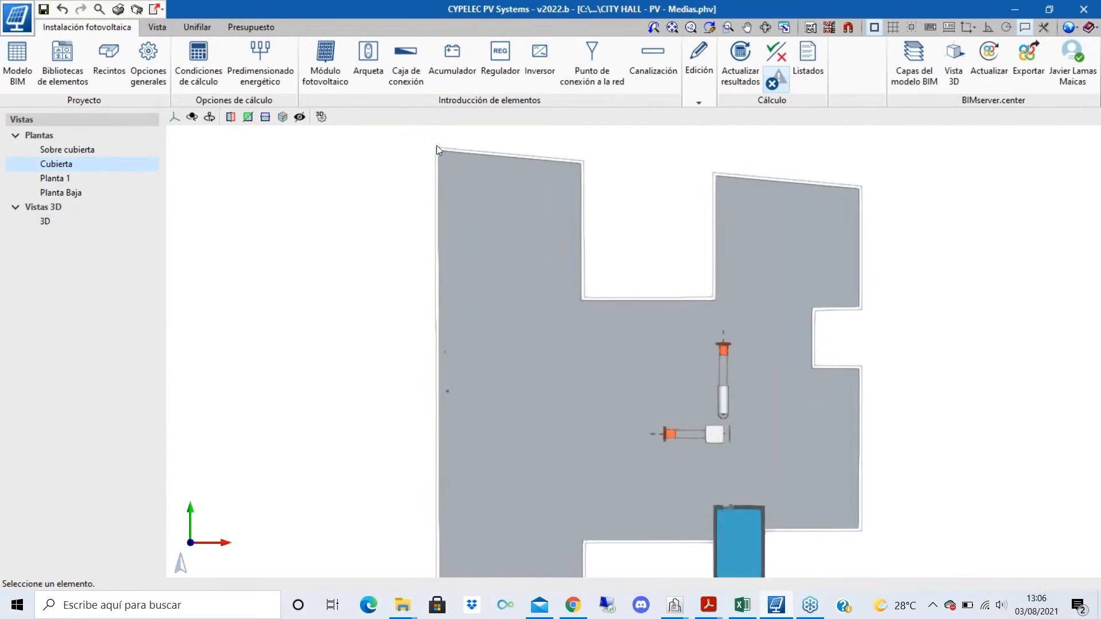
{"action": "scroll", "coordinate": [438, 149], "scroll_direction": "up", "scroll_amount": 3}
{"action": "scroll", "coordinate": [439, 148], "scroll_direction": "up", "scroll_amount": 2}
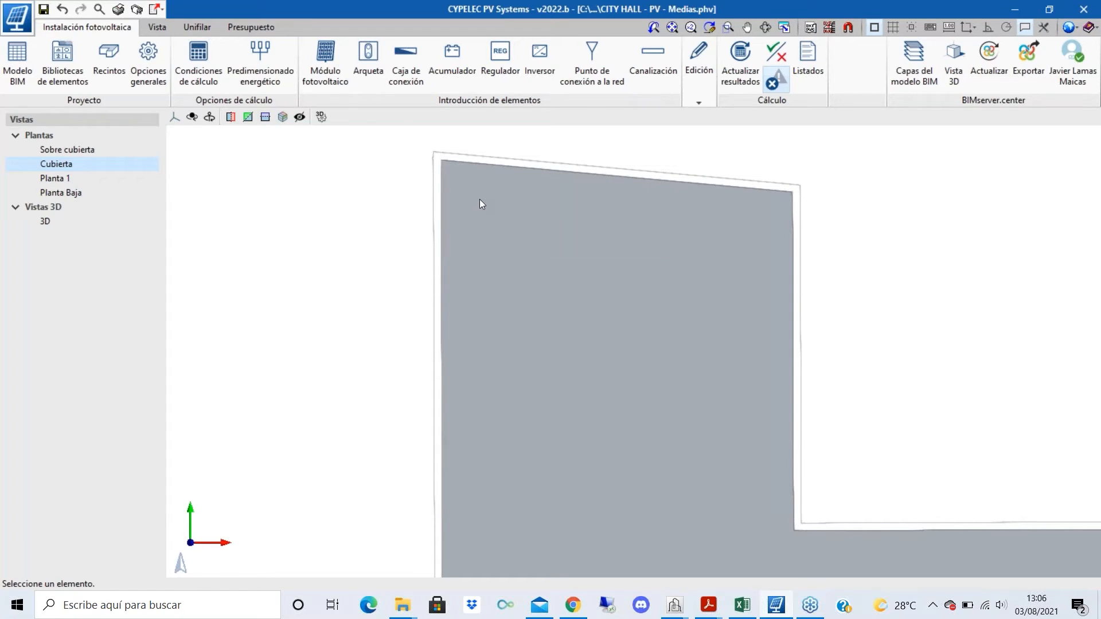
{"action": "left_click", "coordinate": [317, 75]}
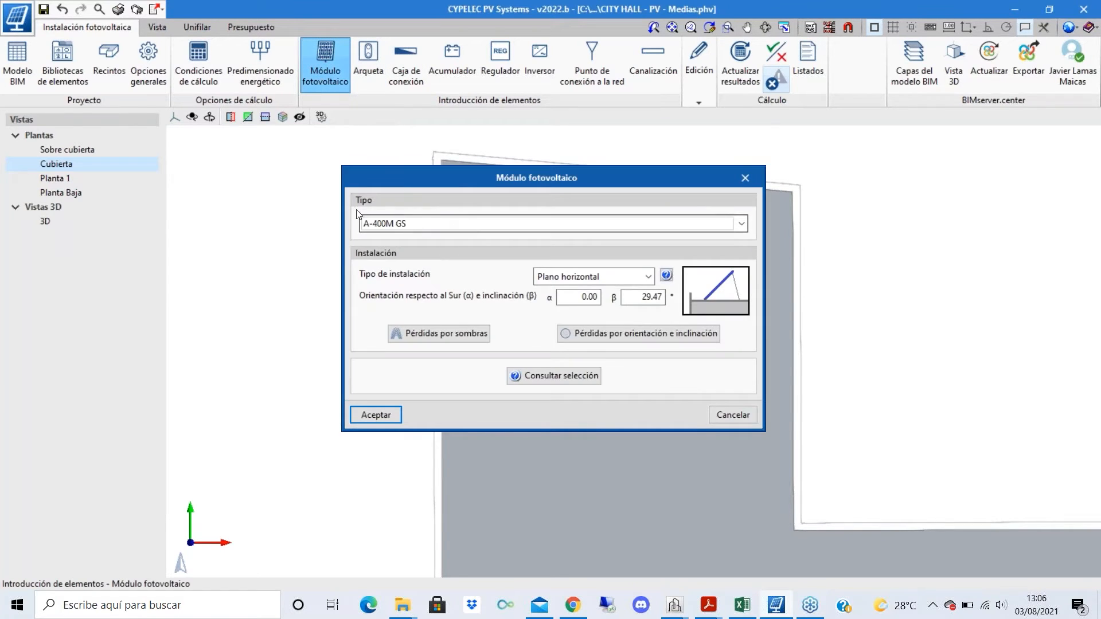
{"action": "left_click", "coordinate": [439, 233]}
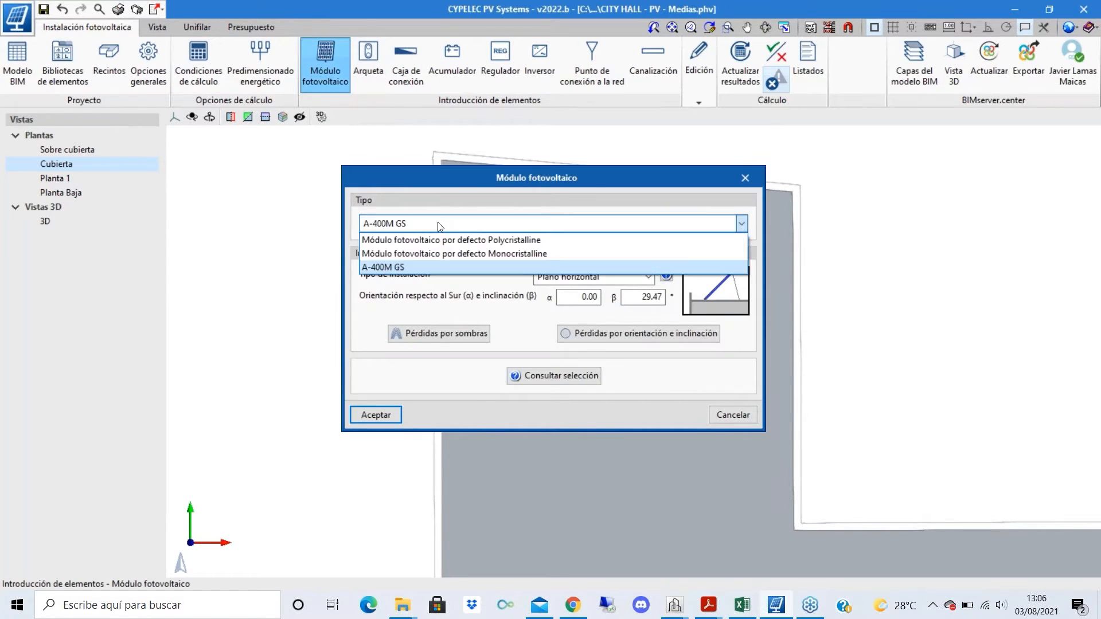
{"action": "left_click", "coordinate": [556, 274]}
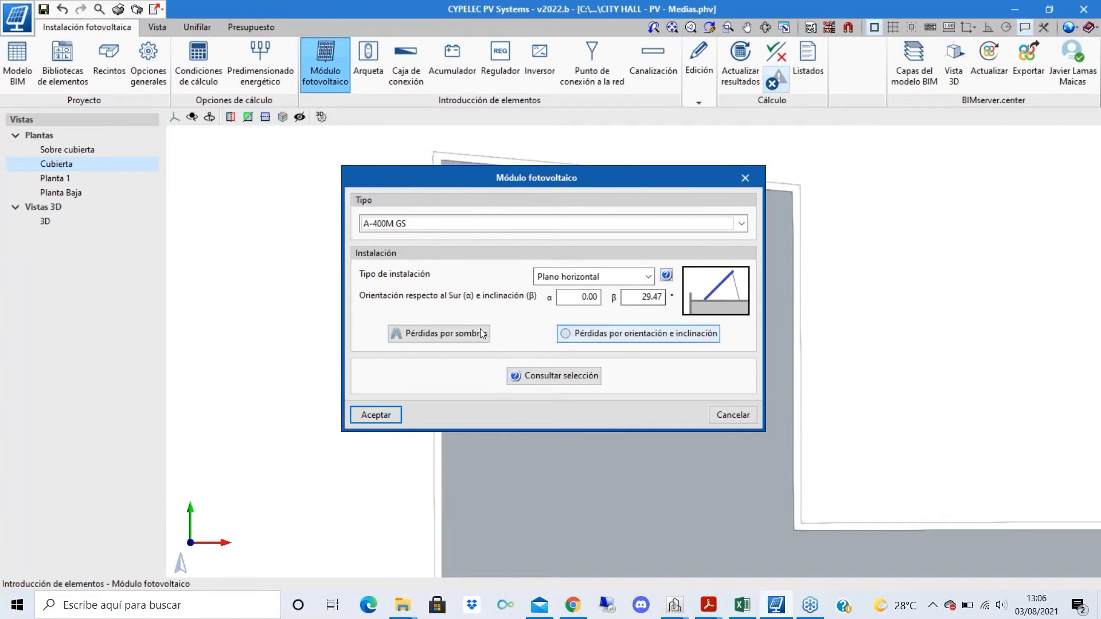
{"action": "left_click", "coordinate": [376, 415]}
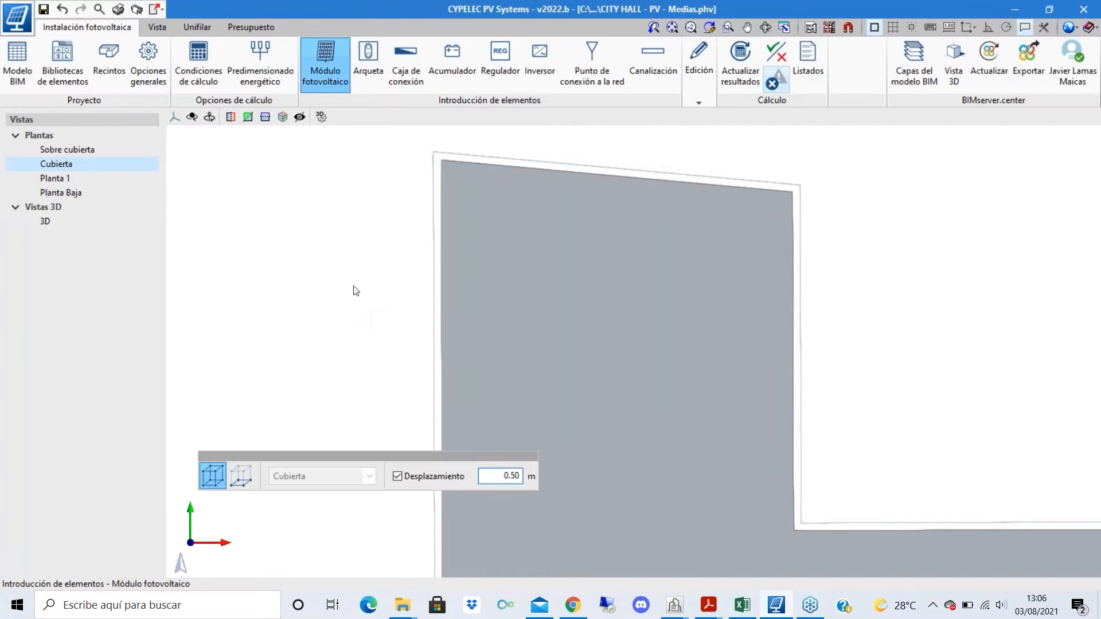
- Place the module in 2D mode without vertical offset near the roof's north-west corner, at about (0.62, 24.88) m
{"action": "left_click", "coordinate": [240, 469]}
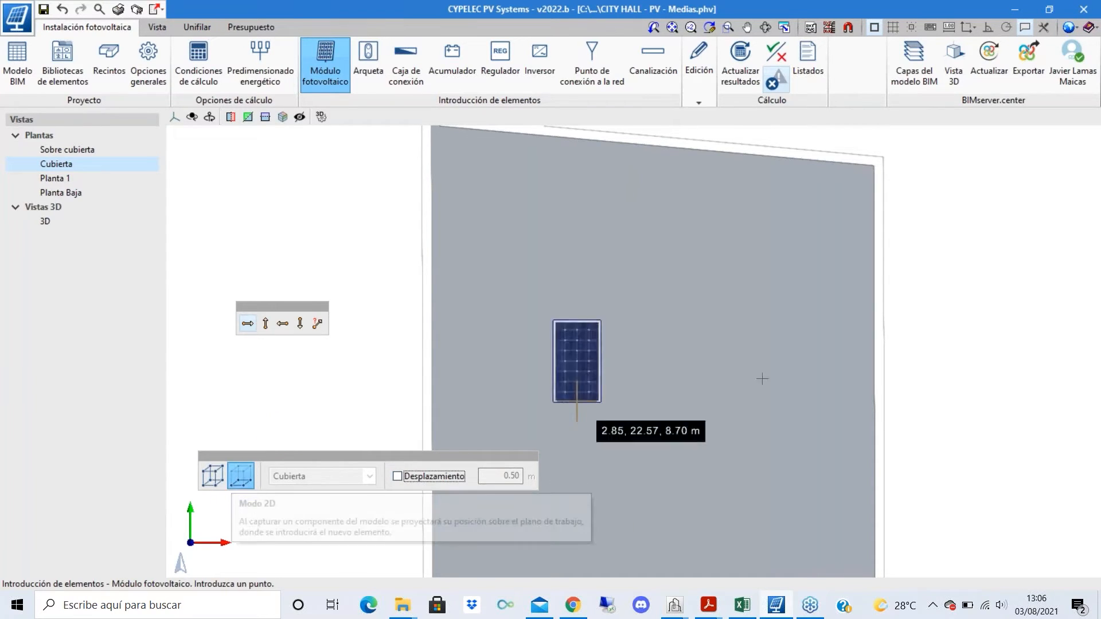
{"action": "scroll", "coordinate": [756, 382], "scroll_direction": "down", "scroll_amount": 1}
{"action": "scroll", "coordinate": [514, 247], "scroll_direction": "up", "scroll_amount": 1}
{"action": "scroll", "coordinate": [514, 262], "scroll_direction": "up", "scroll_amount": 1}
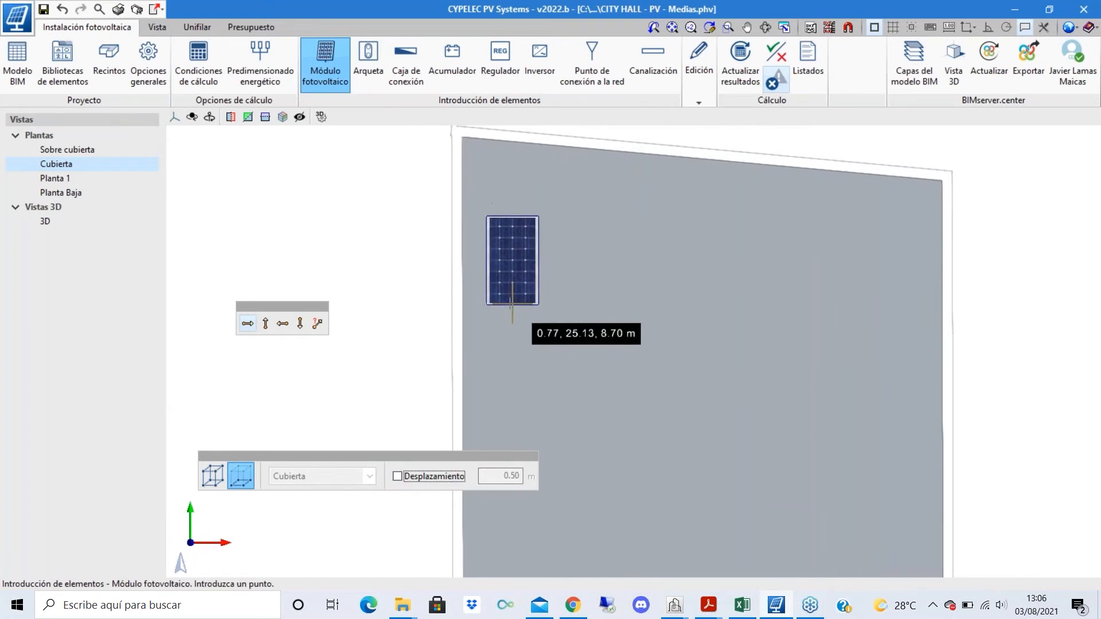
{"action": "left_click", "coordinate": [505, 317]}
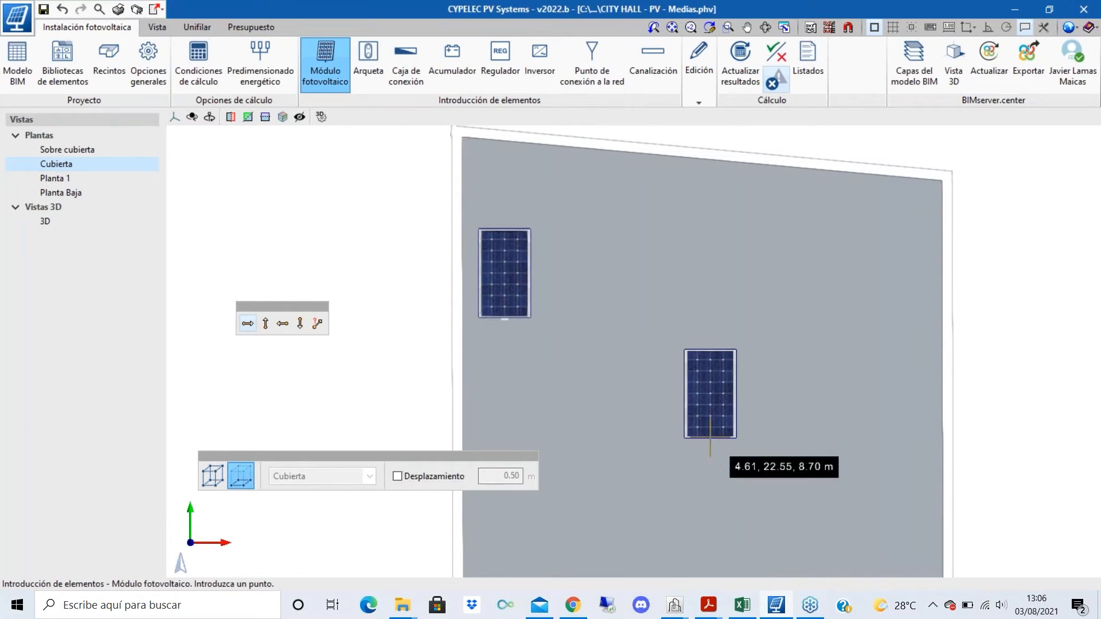
{"action": "right_click", "coordinate": [710, 441]}
{"action": "mouse_move", "coordinate": [504, 325]}
{"action": "middle_click_drag", "start_coordinate": [505, 325], "coordinate": [515, 329]}
{"action": "scroll", "coordinate": [518, 325], "scroll_direction": "down", "scroll_amount": 1}
{"action": "scroll", "coordinate": [524, 312], "scroll_direction": "up", "scroll_amount": 2}
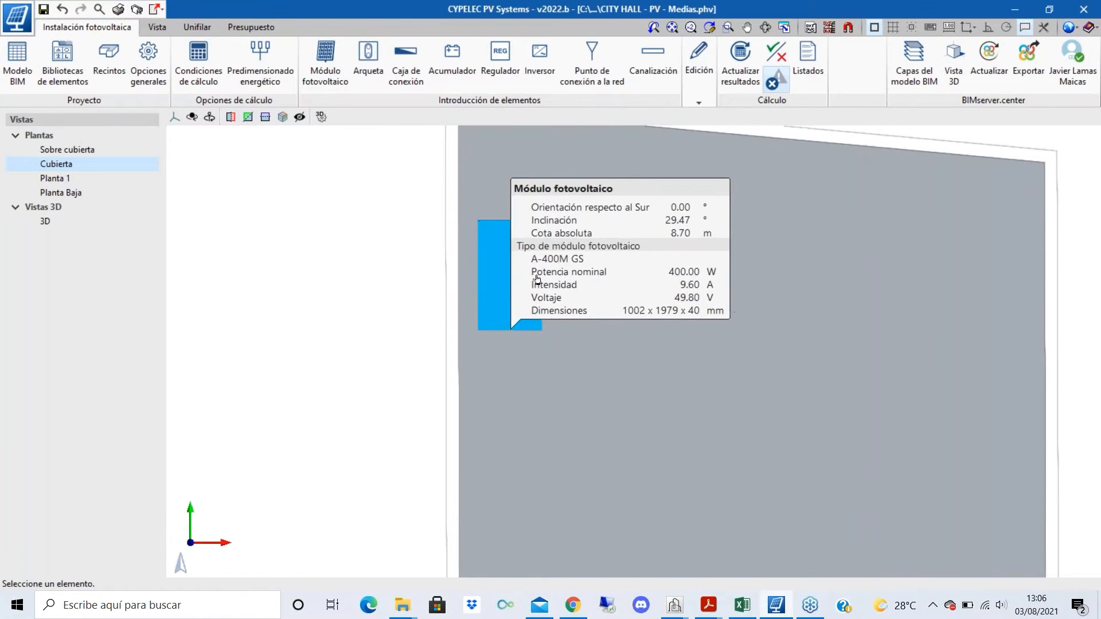
- Place a second A-400M GS module just east of the first, aligned with its lower edge, at about (1.69, 24.88) m
{"action": "left_click", "coordinate": [326, 63]}
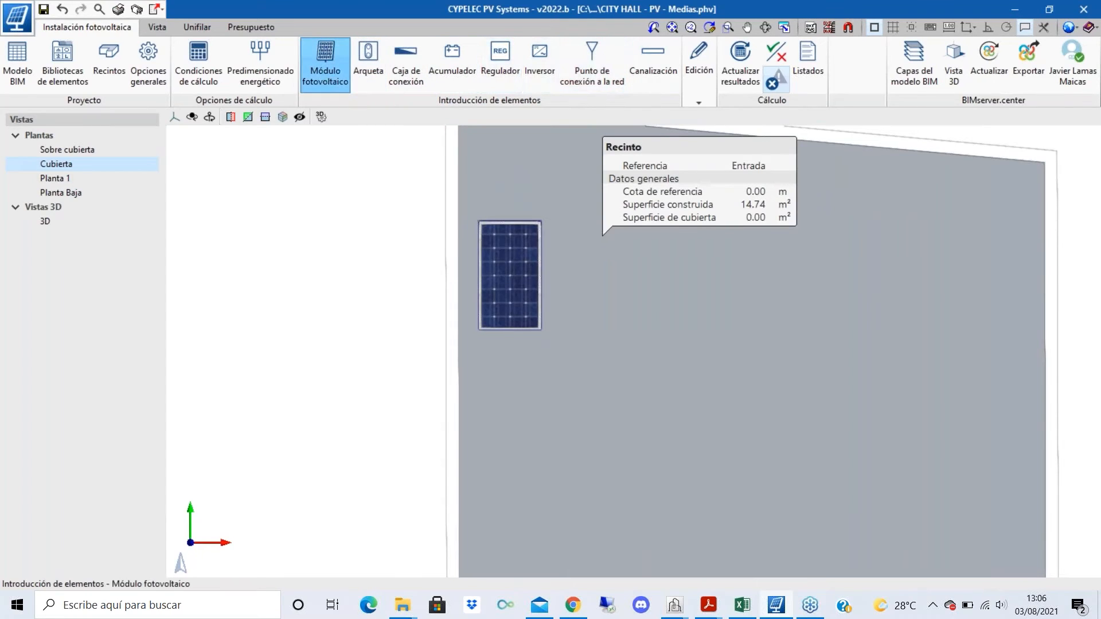
{"action": "left_click", "coordinate": [376, 415]}
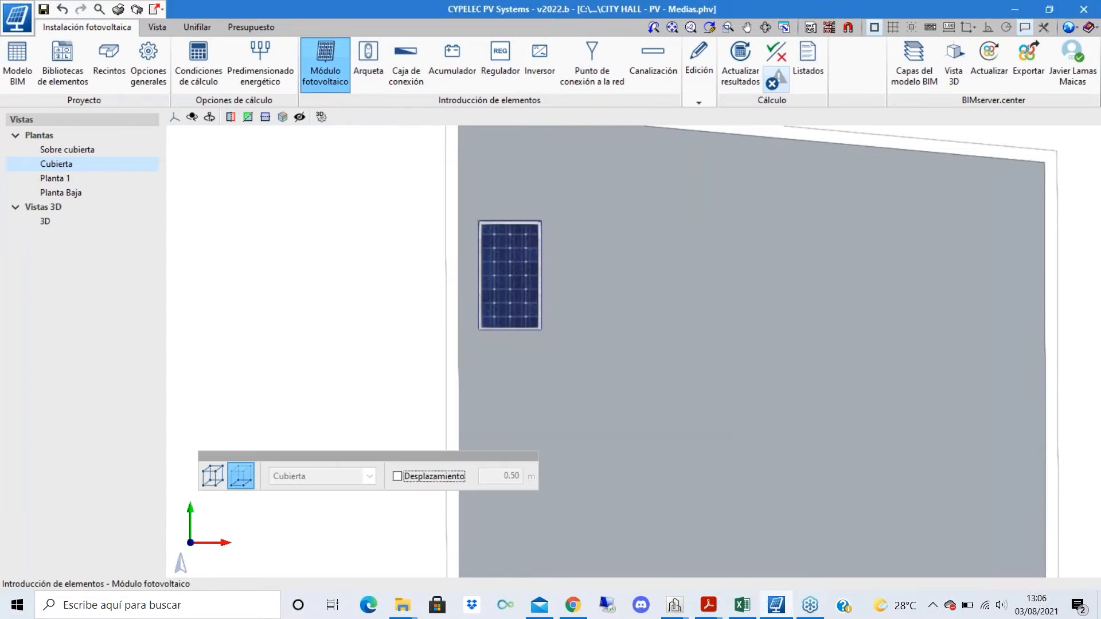
{"action": "left_click", "coordinate": [491, 298]}
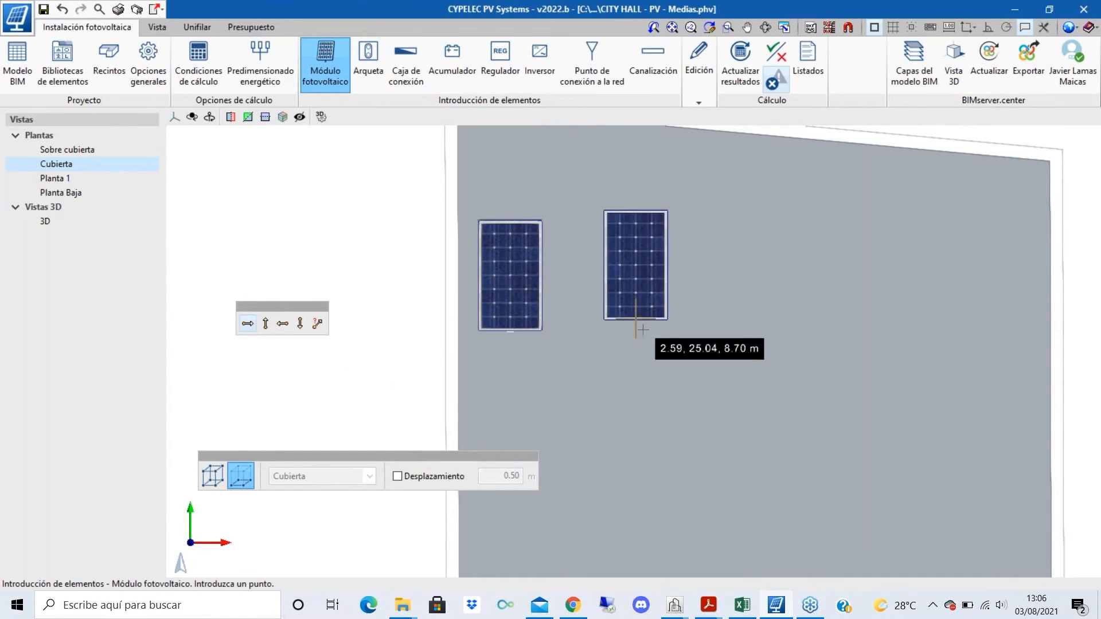
{"action": "scroll", "coordinate": [568, 350], "scroll_direction": "up", "scroll_amount": 3}
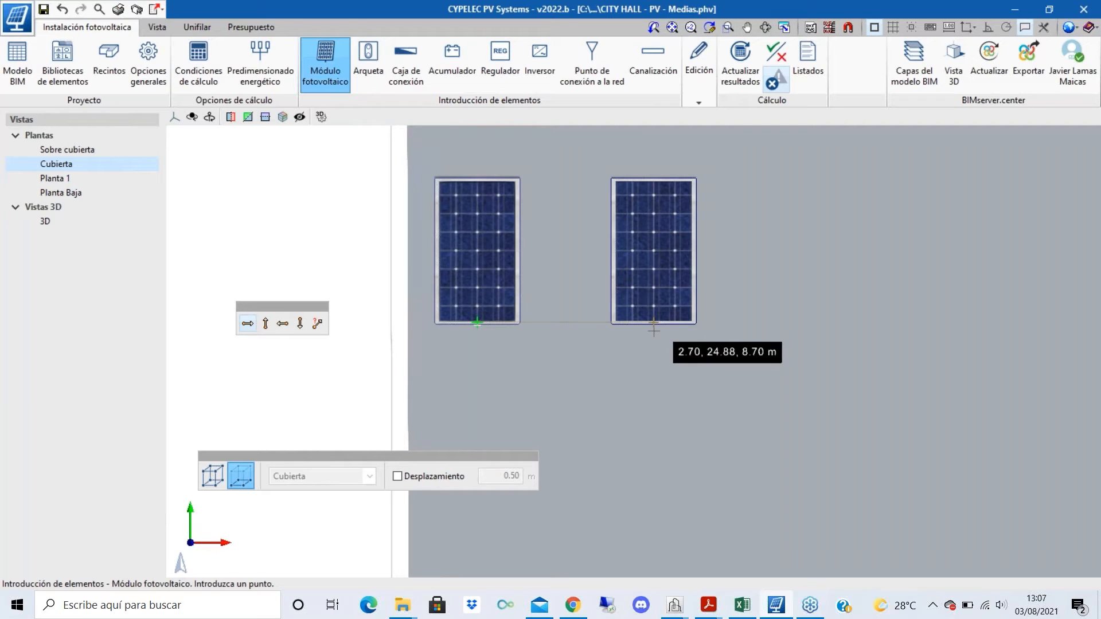
{"action": "scroll", "coordinate": [674, 376], "scroll_direction": "down", "scroll_amount": 2}
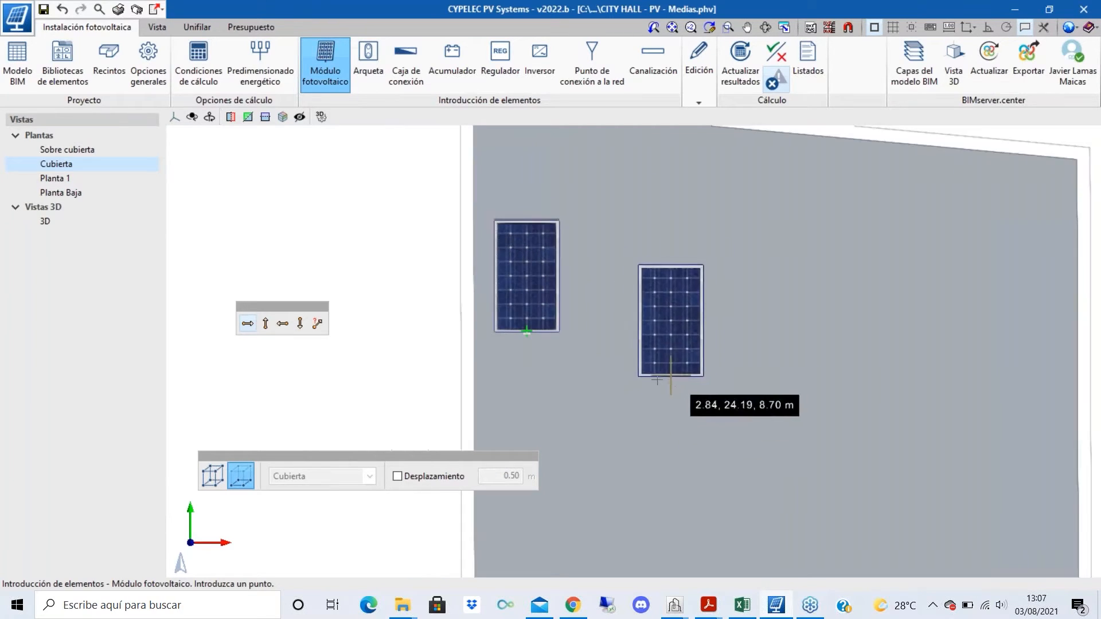
{"action": "scroll", "coordinate": [618, 401], "scroll_direction": "up", "scroll_amount": 2}
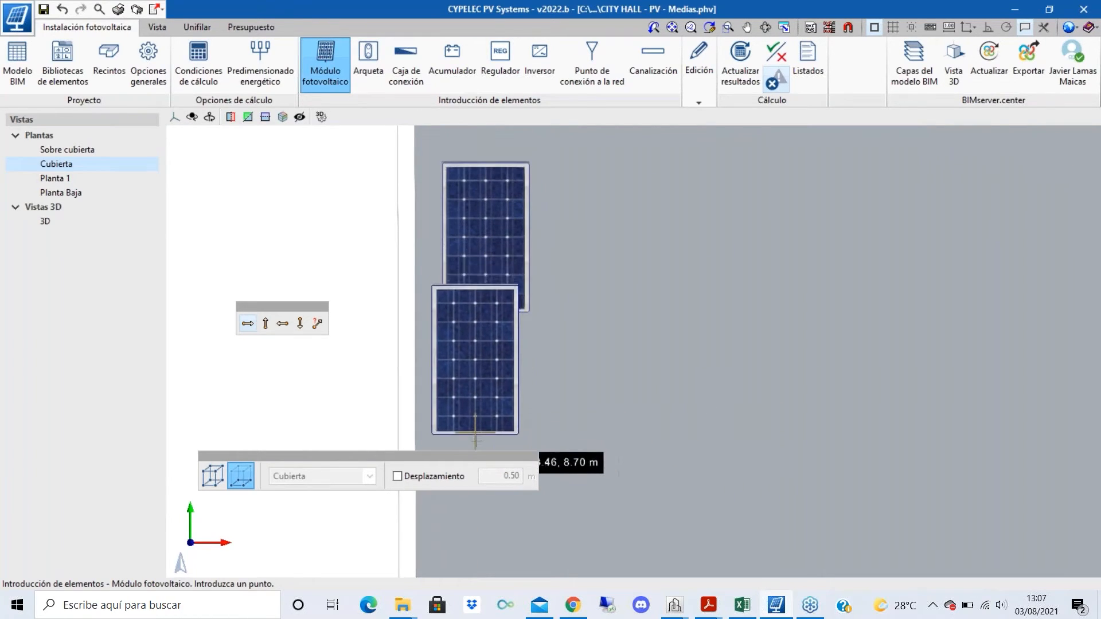
{"action": "scroll", "coordinate": [480, 259], "scroll_direction": "down", "scroll_amount": 1}
{"action": "scroll", "coordinate": [480, 259], "scroll_direction": "down", "scroll_amount": 2}
{"action": "scroll", "coordinate": [487, 382], "scroll_direction": "up", "scroll_amount": 1}
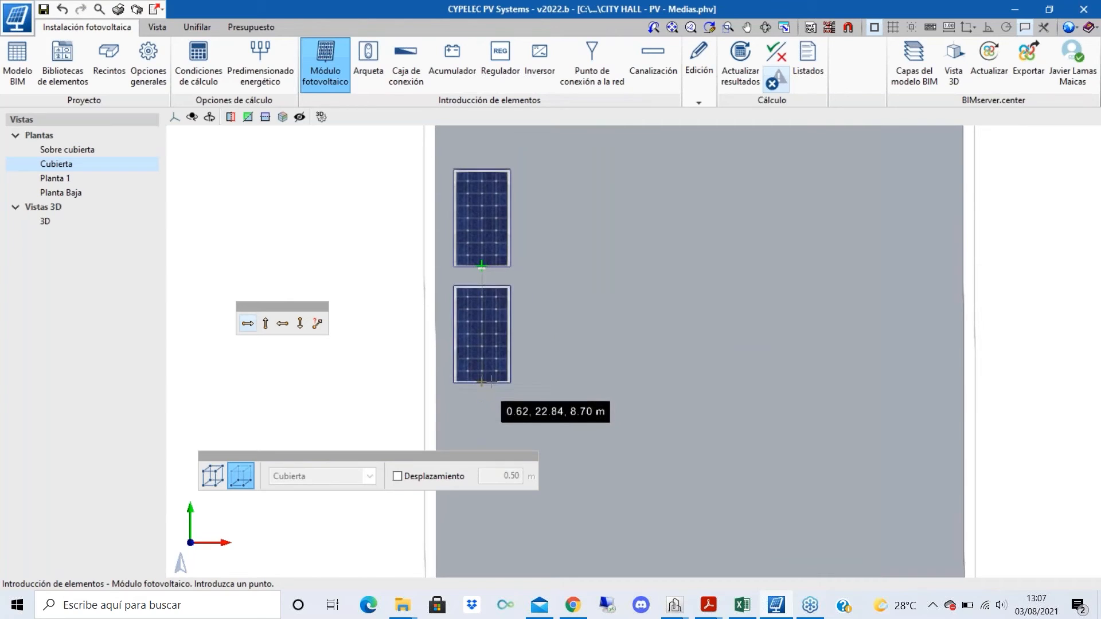
{"action": "scroll", "coordinate": [570, 267], "scroll_direction": "up", "scroll_amount": 1}
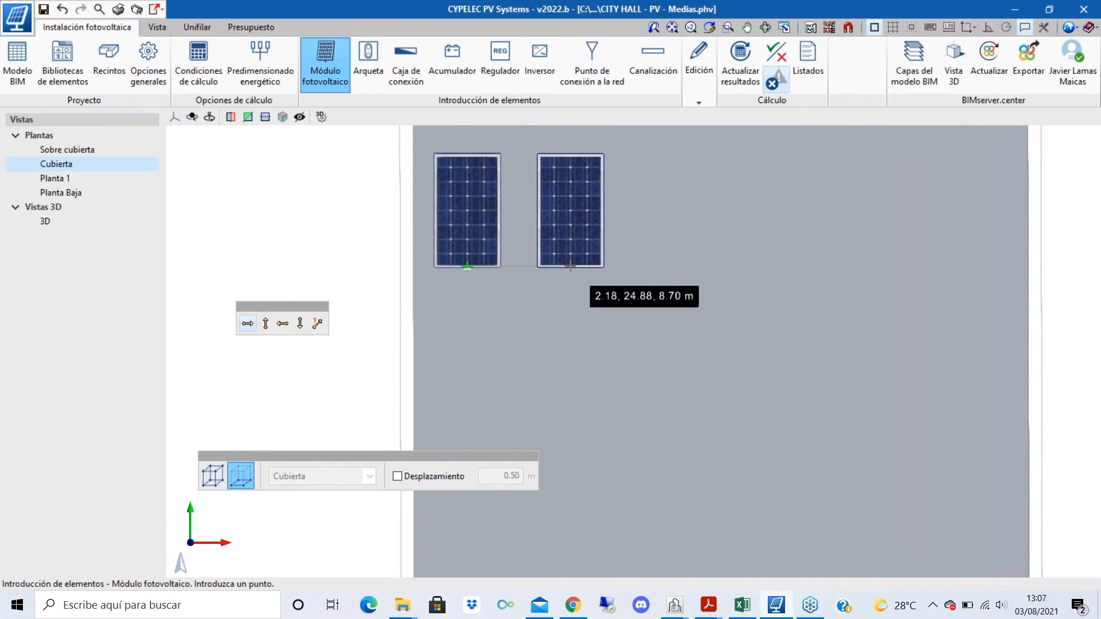
{"action": "scroll", "coordinate": [564, 261], "scroll_direction": "up", "scroll_amount": 1}
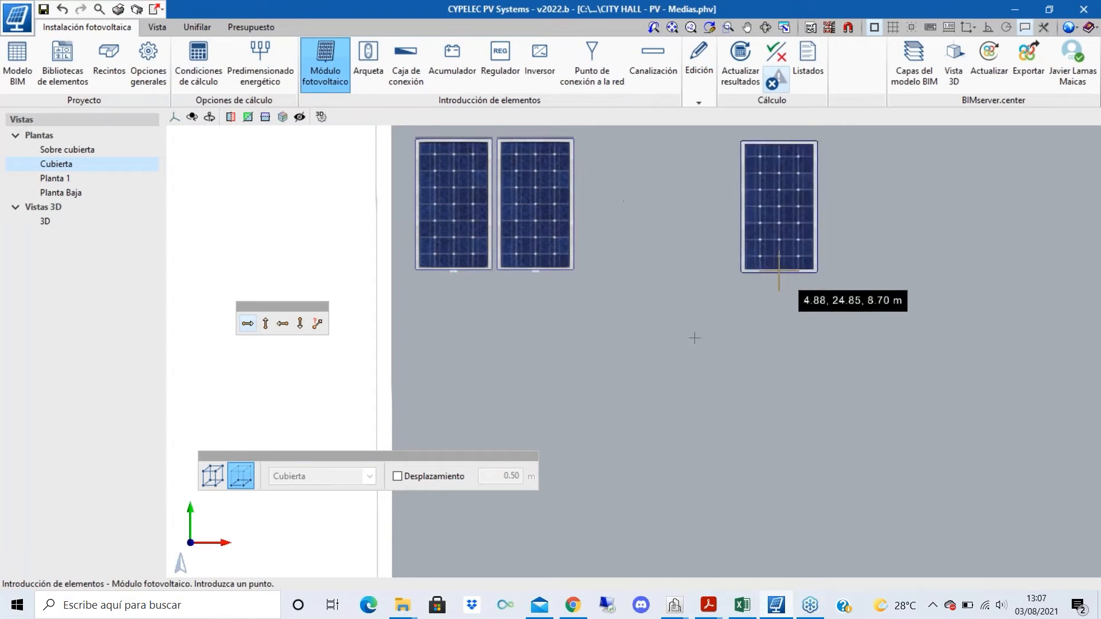
{"action": "scroll", "coordinate": [676, 337], "scroll_direction": "down", "scroll_amount": 2}
{"action": "right_click", "coordinate": [645, 327]}
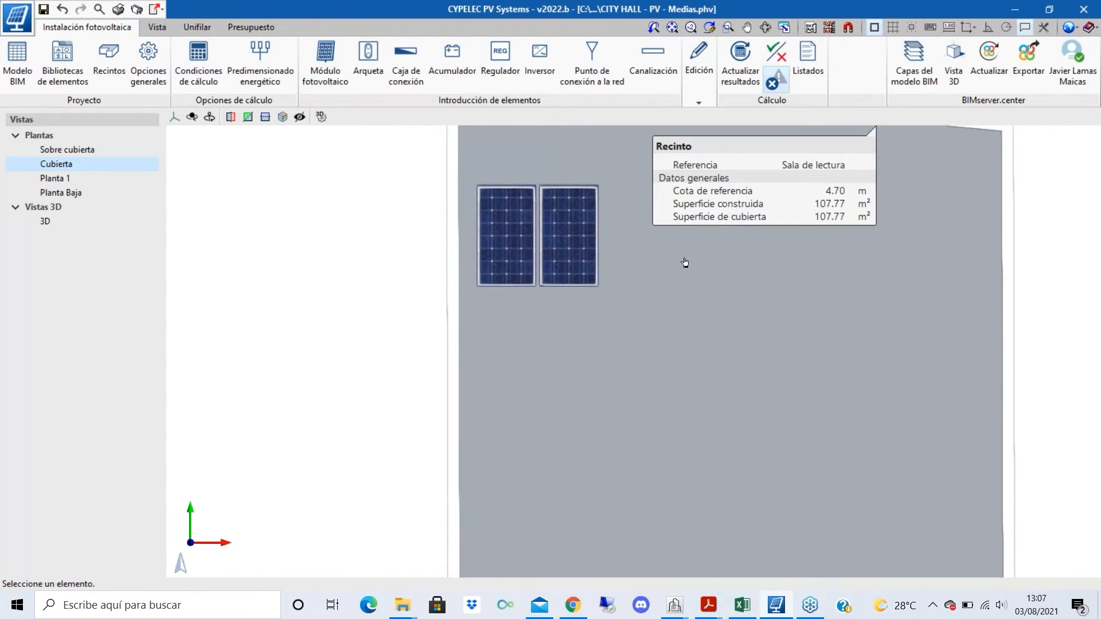
- With orthogonal mode on, copy the second photovoltaic module eastward three times at the pitch of the first two, keeping the lower edges aligned
{"action": "scroll", "coordinate": [542, 174], "scroll_direction": "up", "scroll_amount": 1}
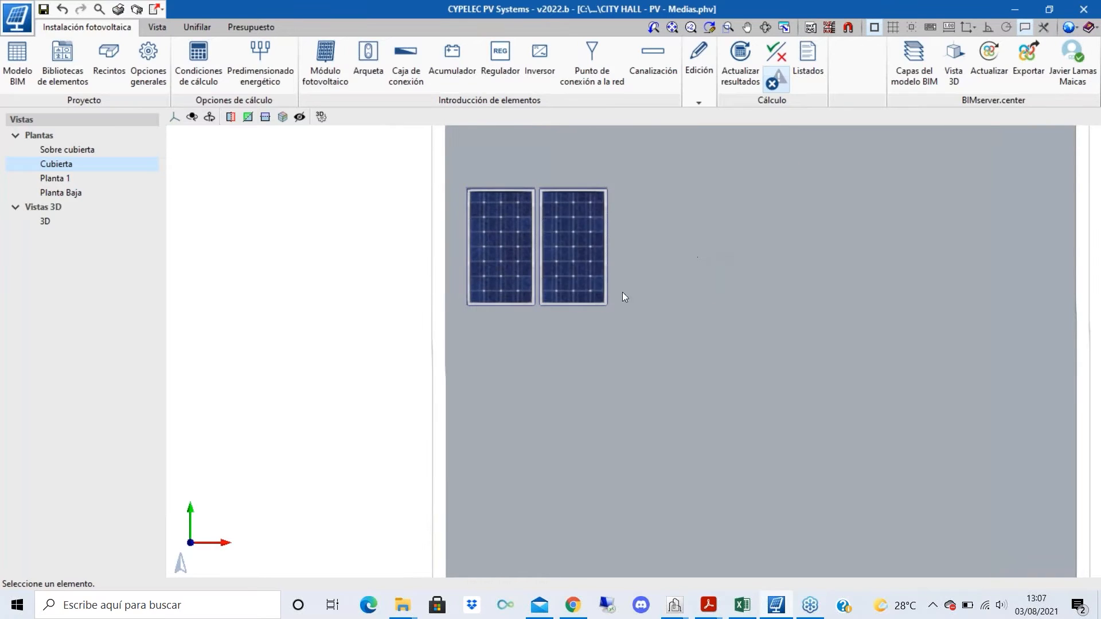
{"action": "mouse_move", "coordinate": [568, 261]}
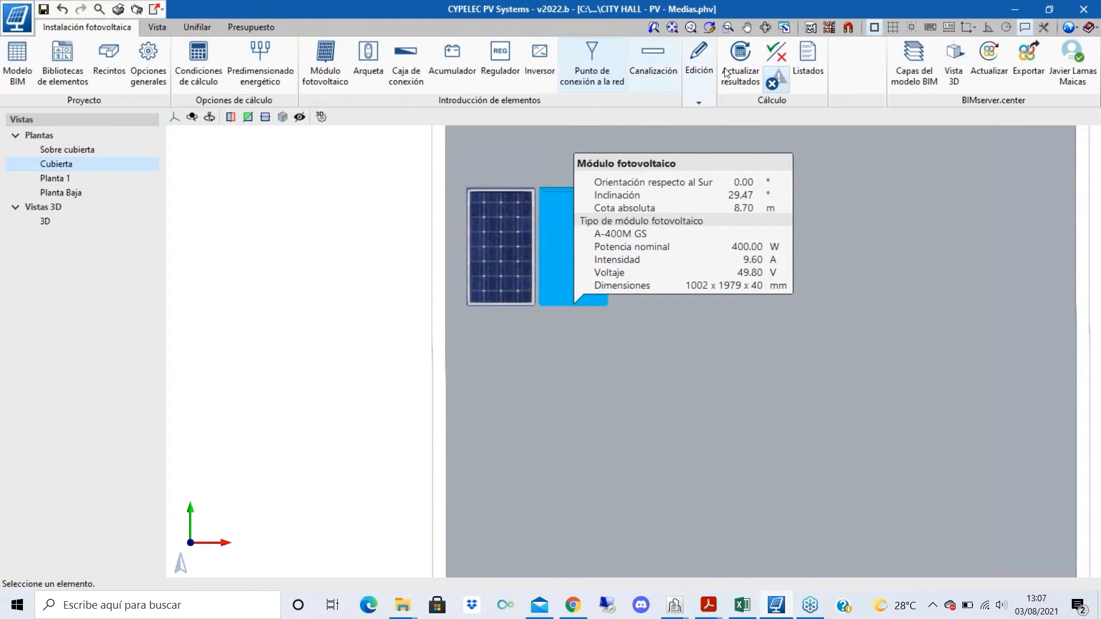
{"action": "scroll", "coordinate": [447, 360], "scroll_direction": "down", "scroll_amount": 2}
{"action": "scroll", "coordinate": [464, 329], "scroll_direction": "up", "scroll_amount": 3}
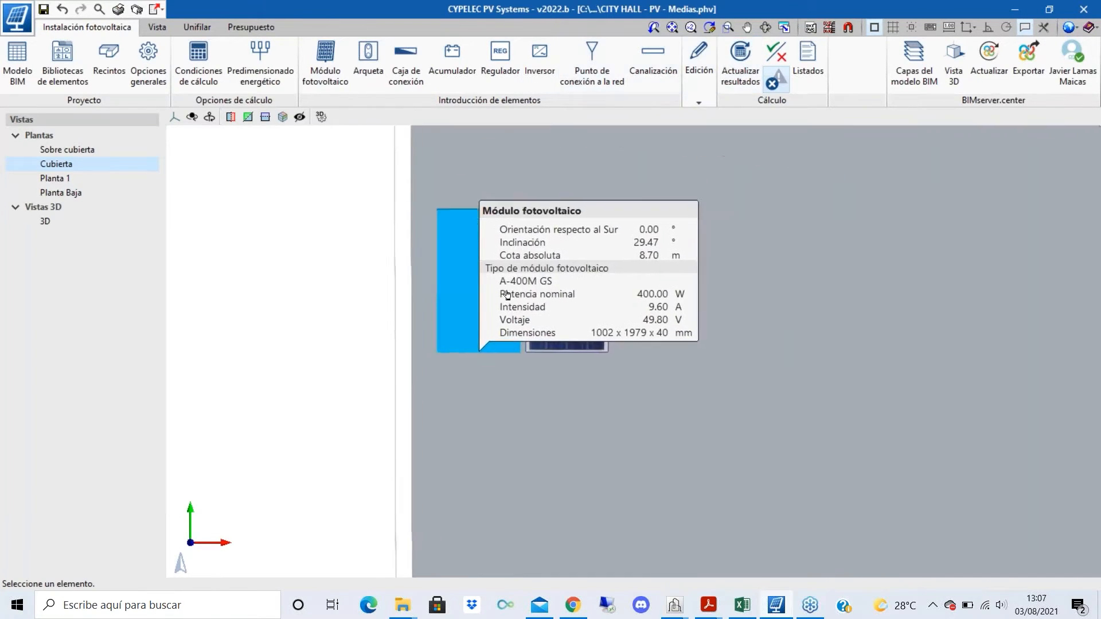
{"action": "scroll", "coordinate": [542, 304], "scroll_direction": "up", "scroll_amount": 1}
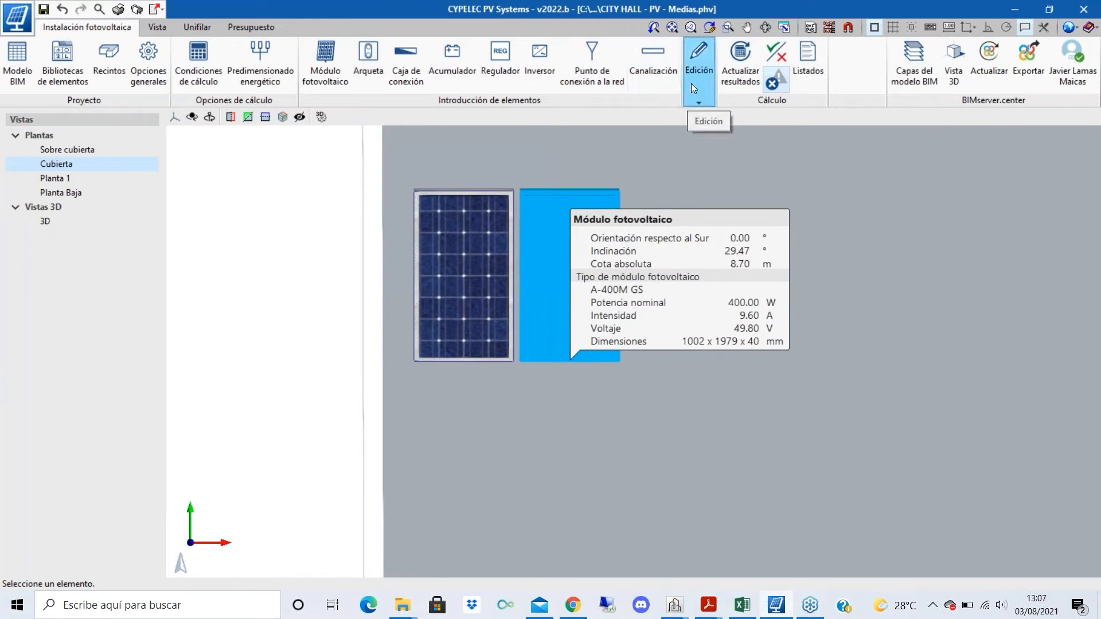
{"action": "left_click", "coordinate": [987, 27]}
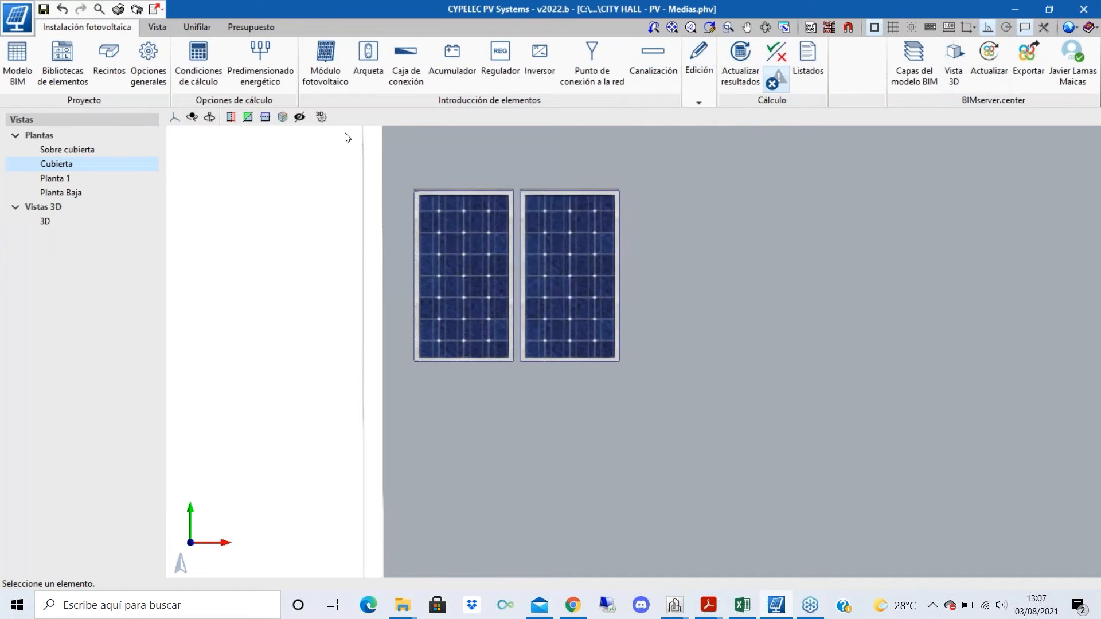
{"action": "left_click", "coordinate": [699, 91]}
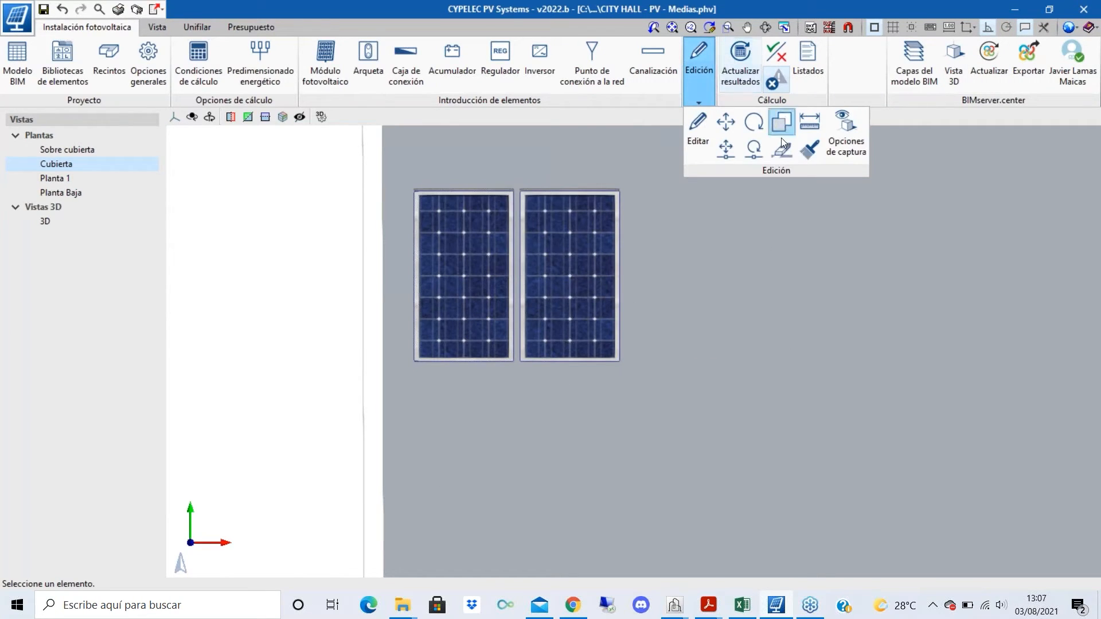
{"action": "left_click", "coordinate": [789, 125]}
{"action": "left_click", "coordinate": [580, 299]}
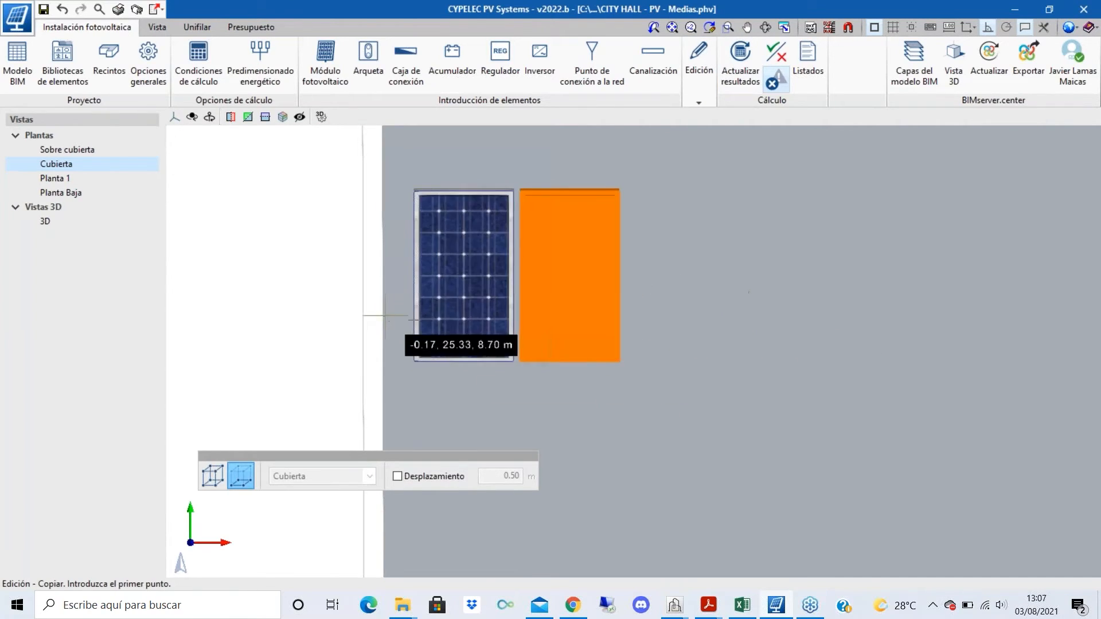
{"action": "left_click", "coordinate": [464, 360]}
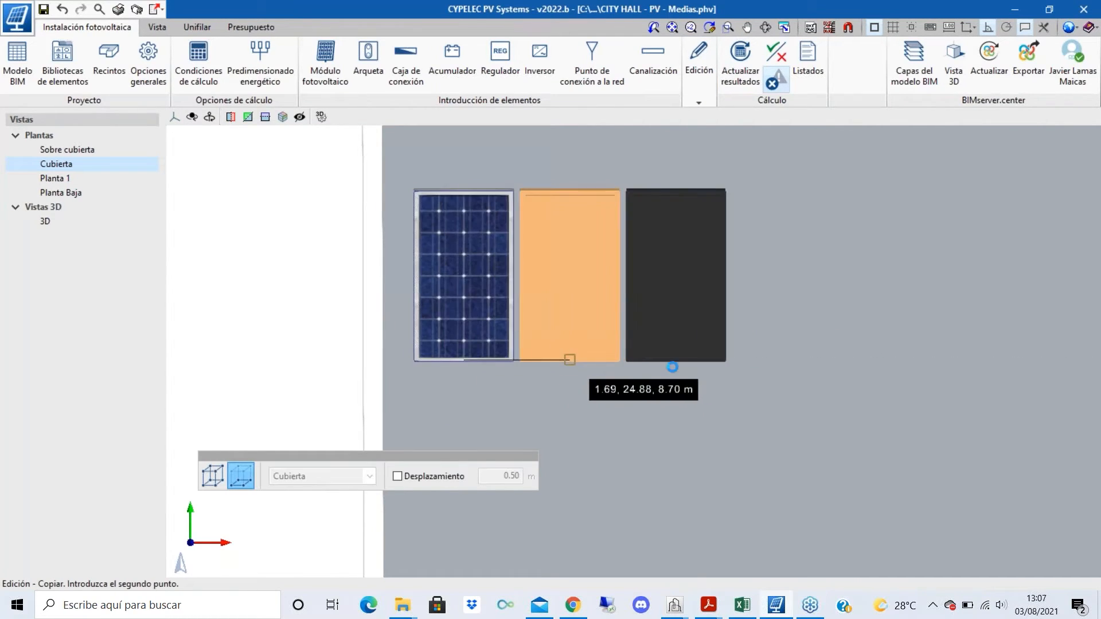
{"action": "left_click", "coordinate": [673, 367]}
{"action": "left_click", "coordinate": [777, 360]}
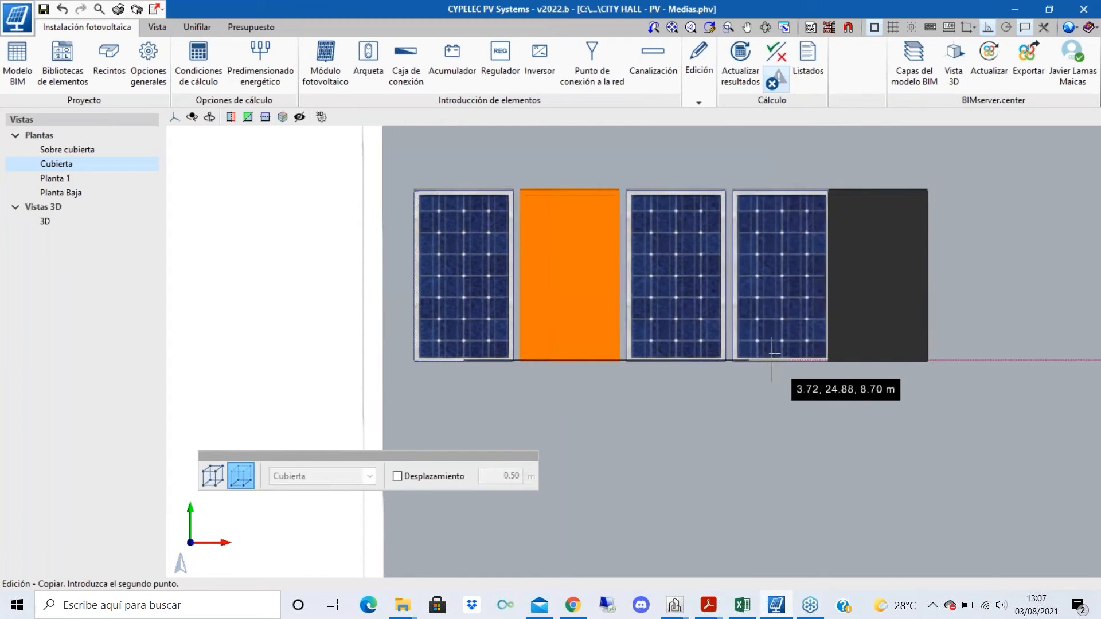
{"action": "left_click", "coordinate": [774, 354]}
- Add three more evenly spaced copies at the east end, completing a row of eight modules
{"action": "scroll", "coordinate": [746, 299], "scroll_direction": "down", "scroll_amount": 3}
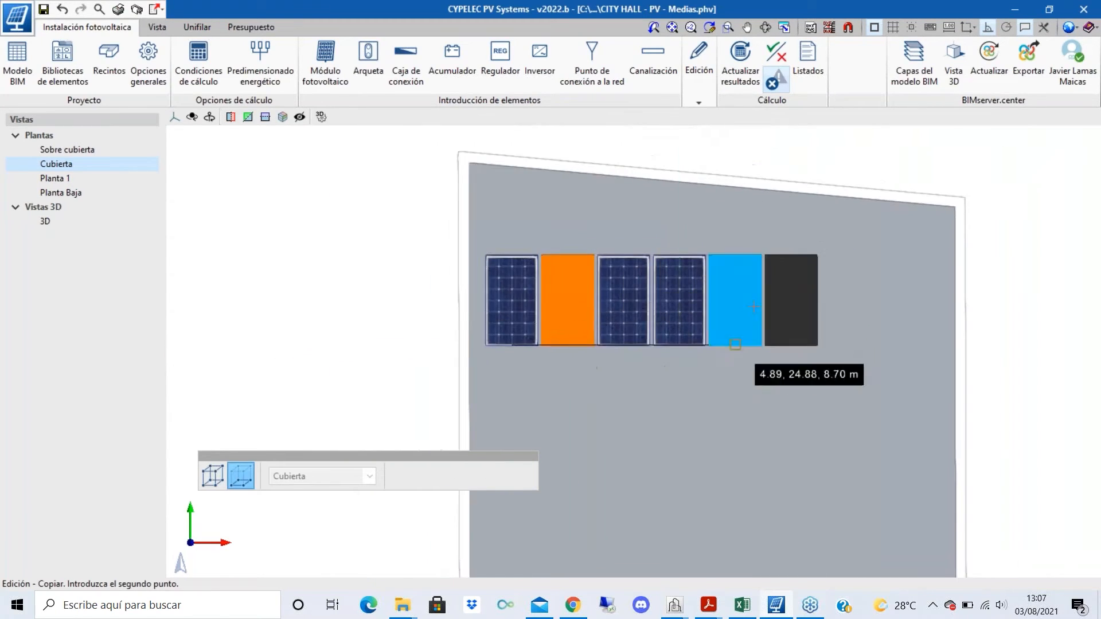
{"action": "scroll", "coordinate": [754, 307], "scroll_direction": "up", "scroll_amount": 2}
{"action": "left_click", "coordinate": [730, 357]}
{"action": "left_click", "coordinate": [805, 357]}
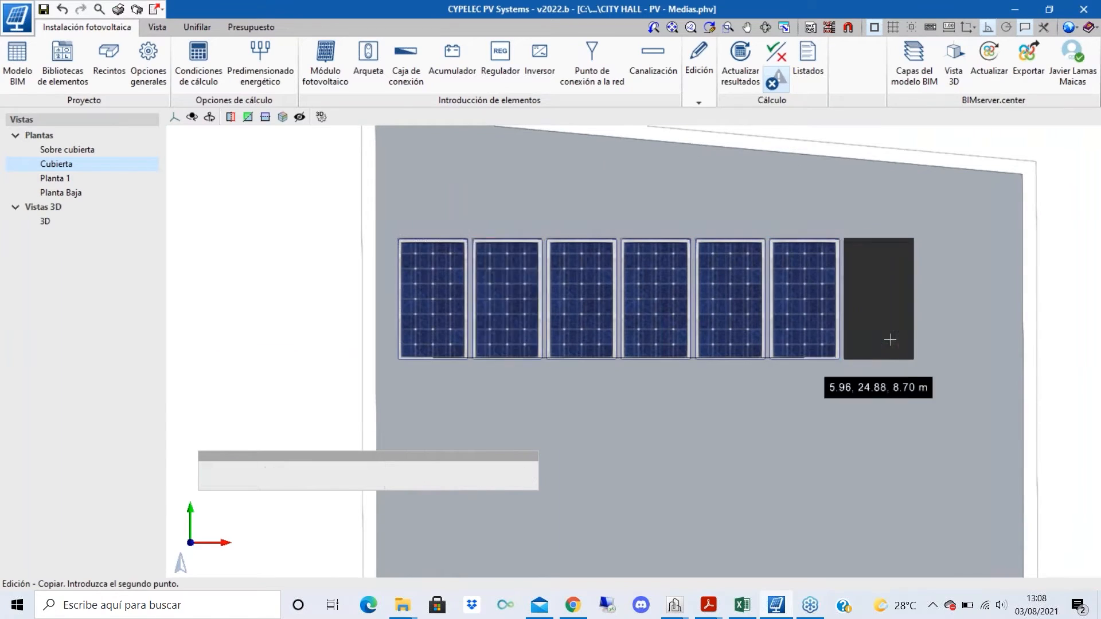
{"action": "left_click", "coordinate": [879, 357]}
{"action": "scroll", "coordinate": [728, 265], "scroll_direction": "down", "scroll_amount": 2}
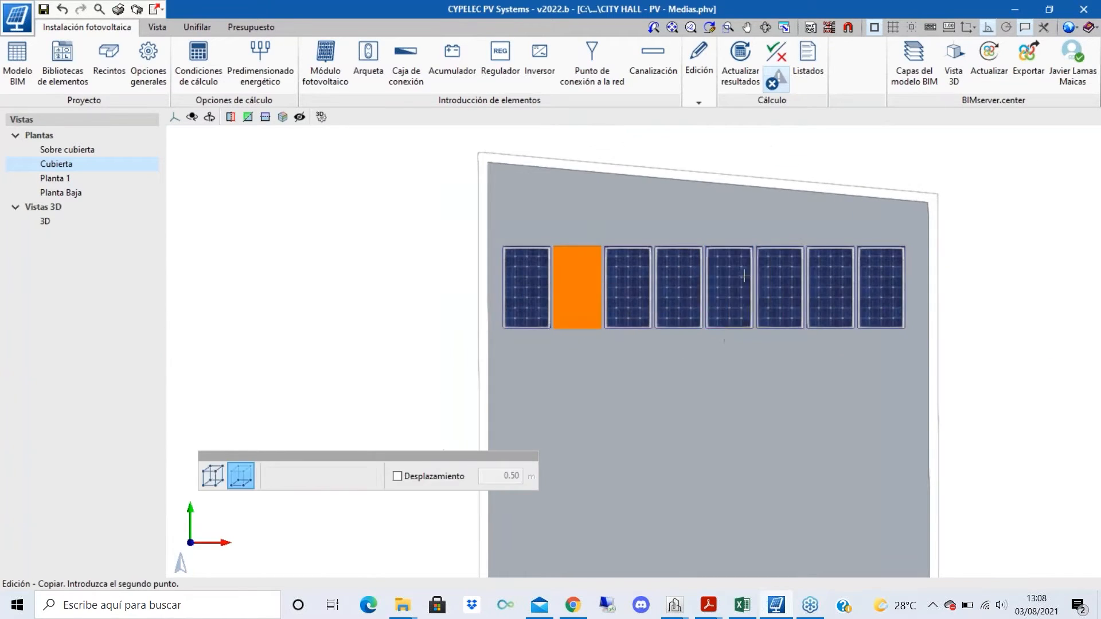
{"action": "right_click", "coordinate": [743, 278]}
- Copy the full row of eight modules straight south as a second row, using the westernmost module's lower midpoint (0.62, 24.88) as base point
{"action": "scroll", "coordinate": [652, 307], "scroll_direction": "up", "scroll_amount": 1}
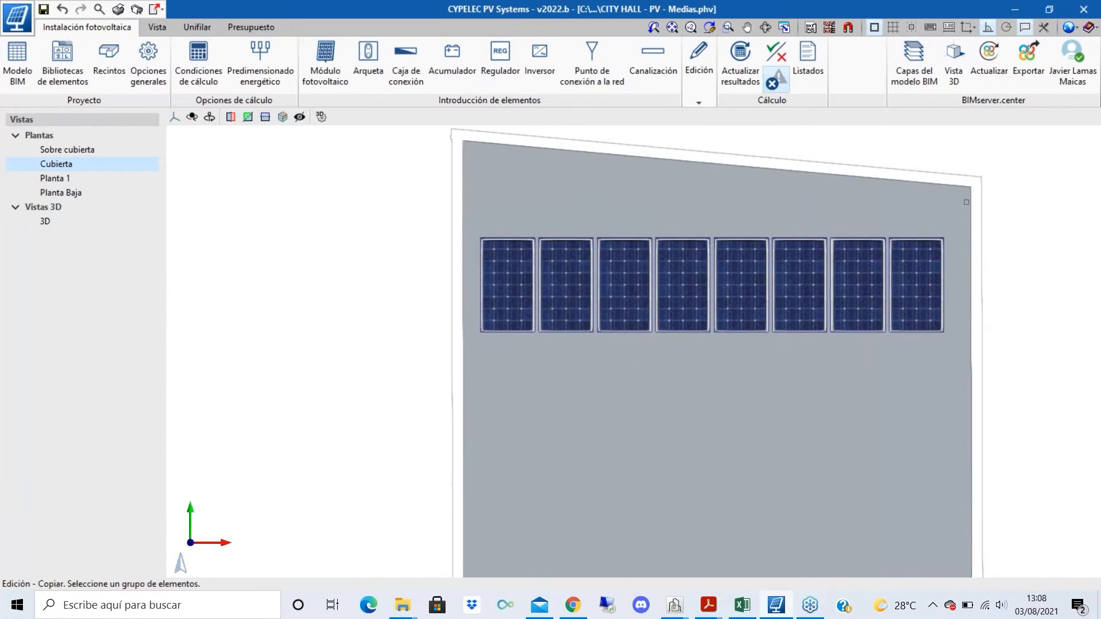
{"action": "left_click", "coordinate": [476, 364]}
{"action": "right_click", "coordinate": [481, 359]}
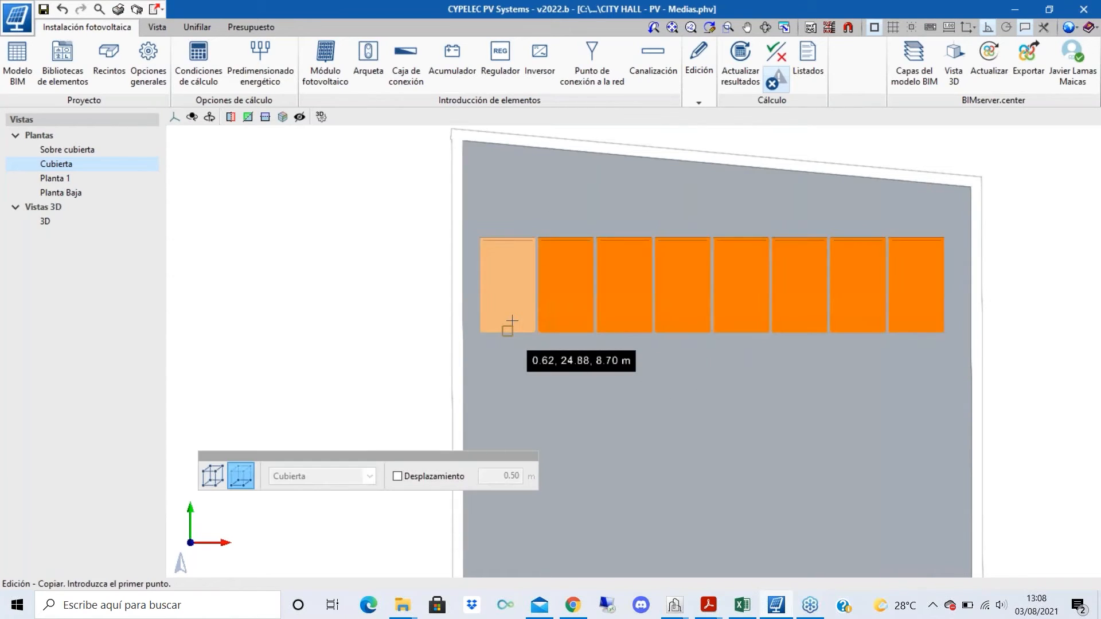
{"action": "left_click", "coordinate": [507, 331]}
{"action": "scroll", "coordinate": [498, 401], "scroll_direction": "down", "scroll_amount": 2}
{"action": "scroll", "coordinate": [513, 427], "scroll_direction": "up", "scroll_amount": 1}
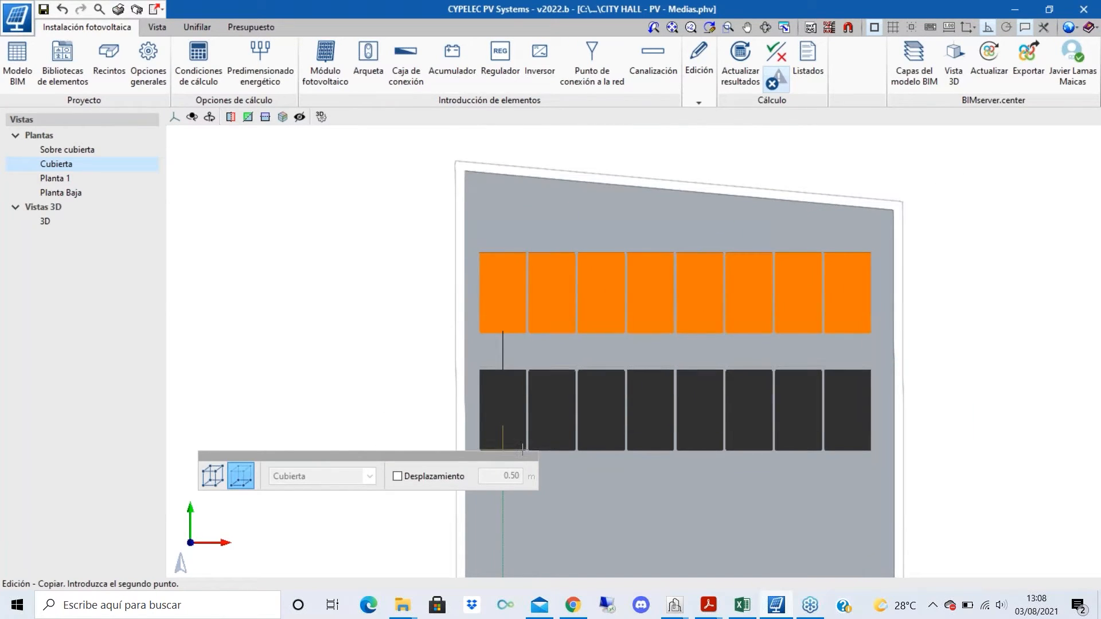
{"action": "left_click", "coordinate": [538, 443]}
{"action": "scroll", "coordinate": [816, 421], "scroll_direction": "down", "scroll_amount": 2}
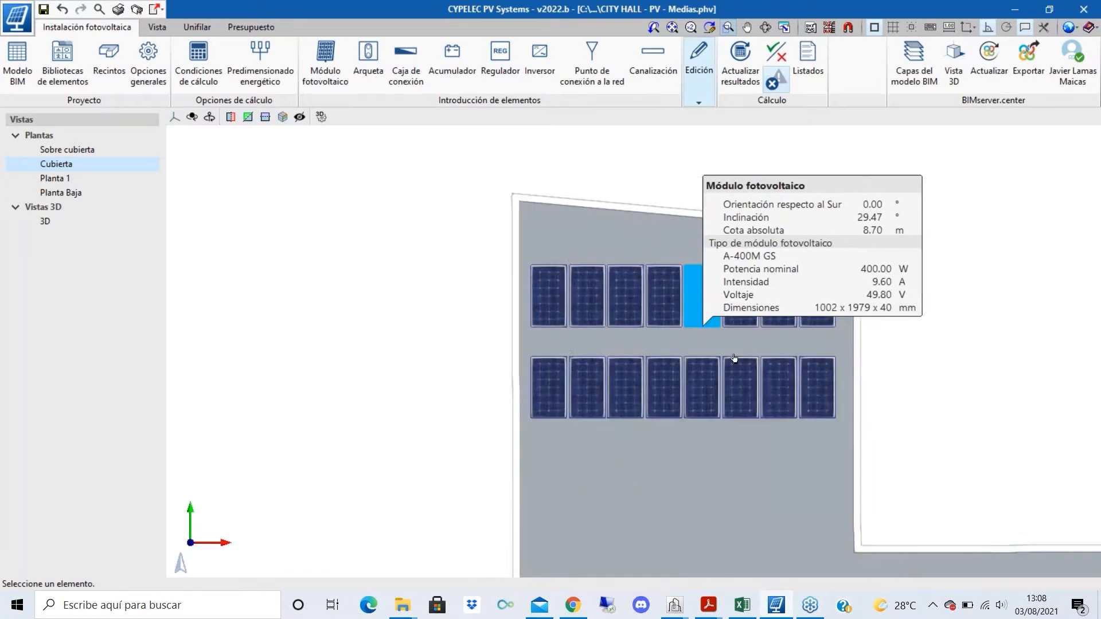
- Examine both module rows on the roof from an oblique 3D angle, and return to the Cubierta plan view
{"action": "middle_click_drag", "start_coordinate": [734, 358], "coordinate": [717, 321], "text": "shift"}
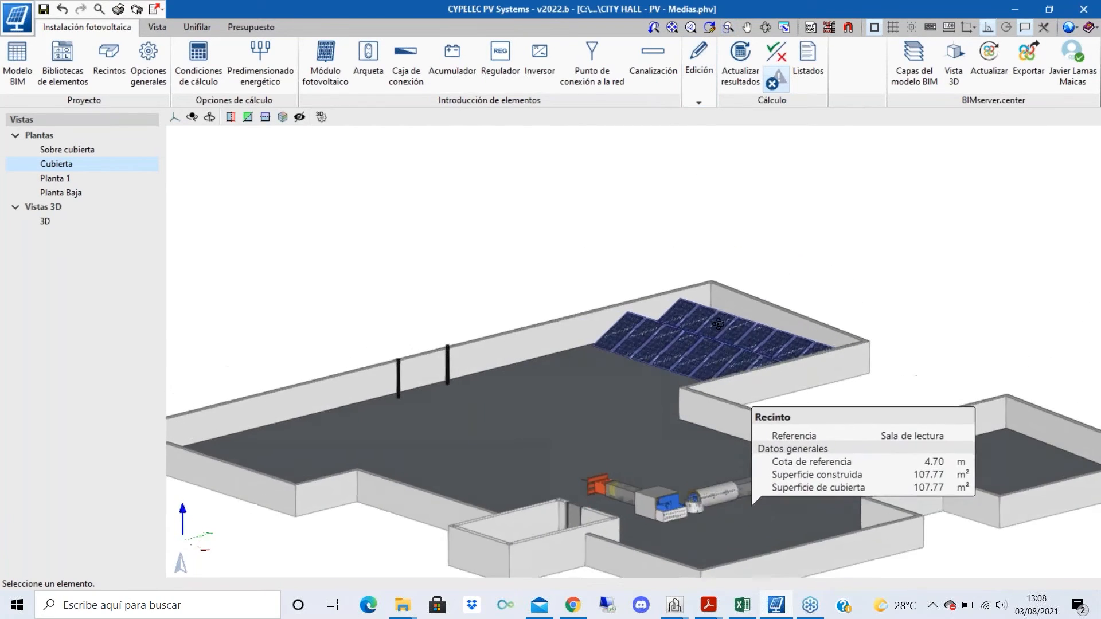
{"action": "scroll", "coordinate": [726, 382], "scroll_direction": "up", "scroll_amount": 2}
{"action": "mouse_move", "coordinate": [725, 381]}
{"action": "middle_mouse_down", "text": "shift"}
{"action": "mouse_move", "coordinate": [752, 403]}
{"action": "mouse_move", "coordinate": [730, 390]}
{"action": "middle_mouse_up", "text": "shift"}
{"action": "scroll", "coordinate": [730, 367], "scroll_direction": "up", "scroll_amount": 1}
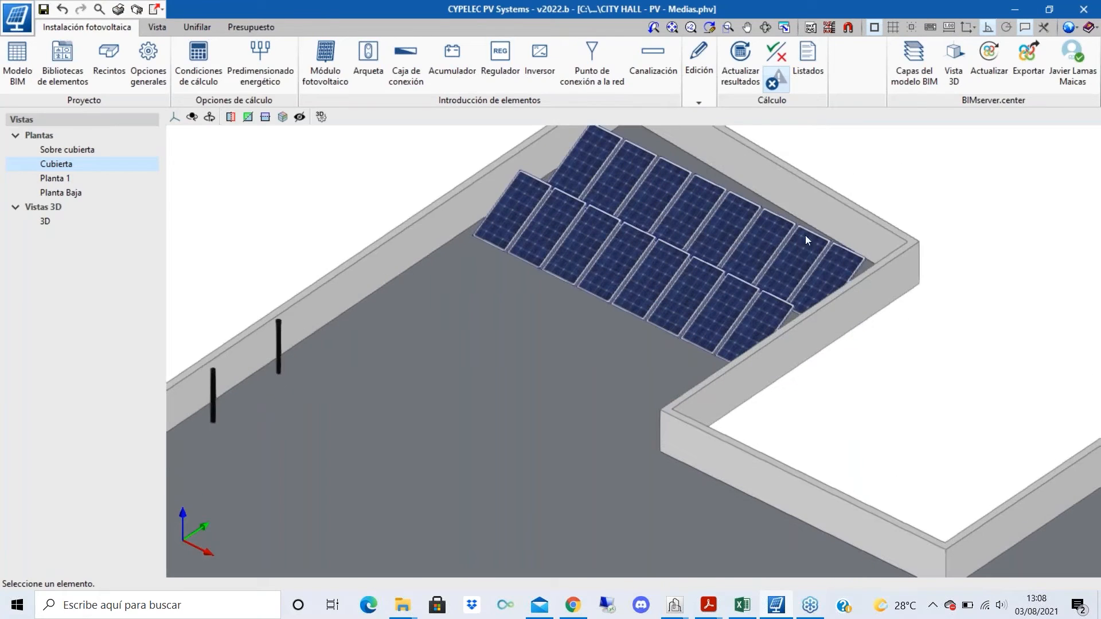
{"action": "left_click", "coordinate": [192, 117]}
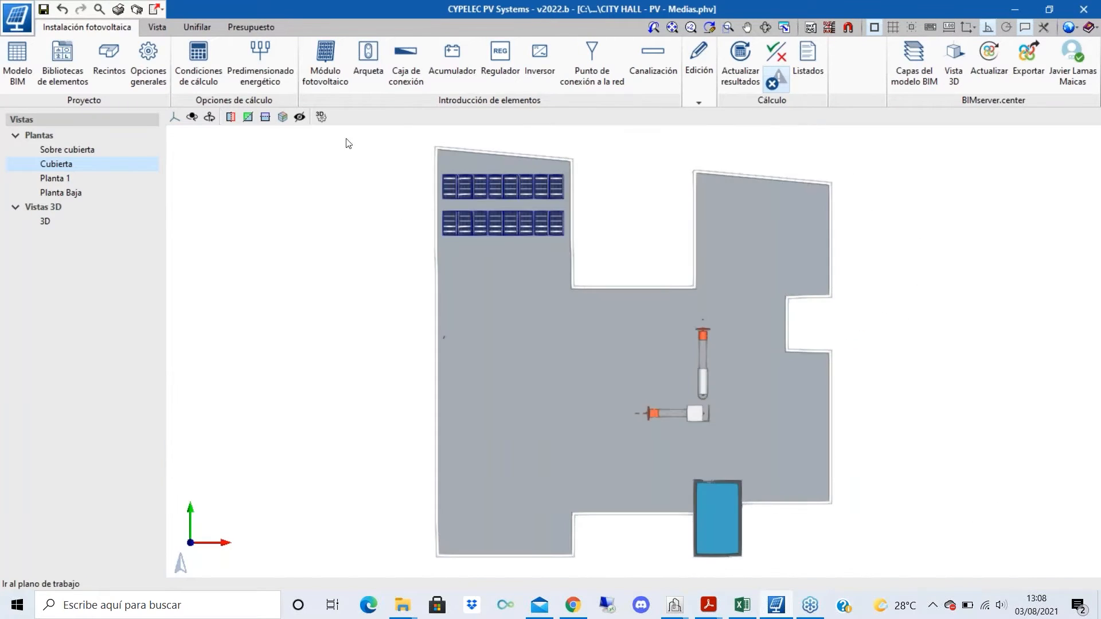
{"action": "scroll", "coordinate": [459, 189], "scroll_direction": "up", "scroll_amount": 2}
{"action": "scroll", "coordinate": [500, 145], "scroll_direction": "up", "scroll_amount": 2}
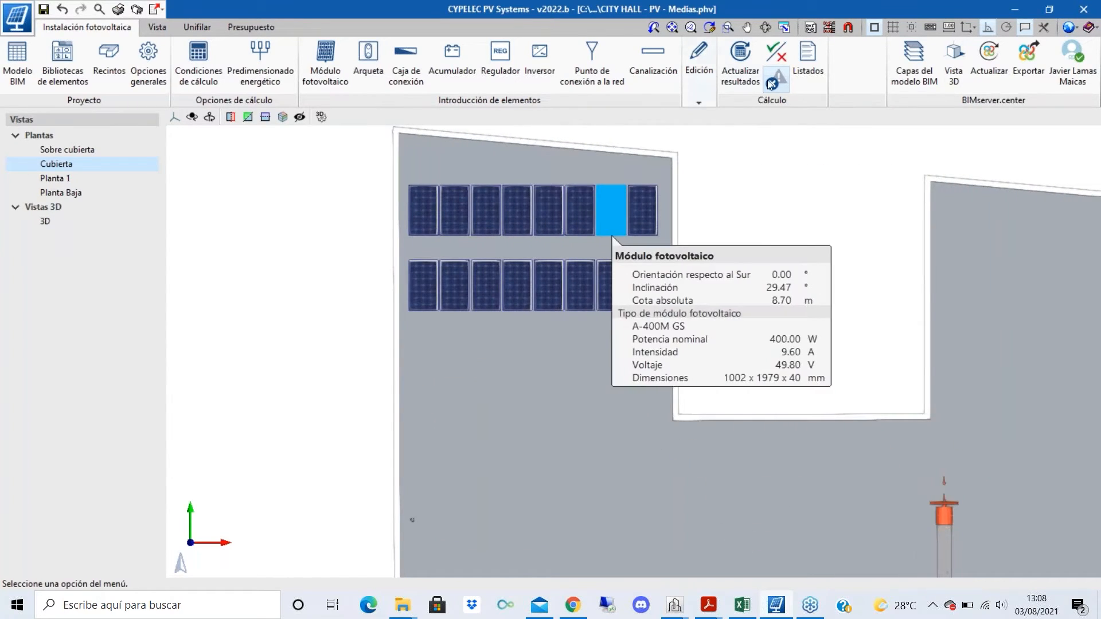
{"action": "left_click", "coordinate": [699, 72]}
{"action": "left_click", "coordinate": [777, 125]}
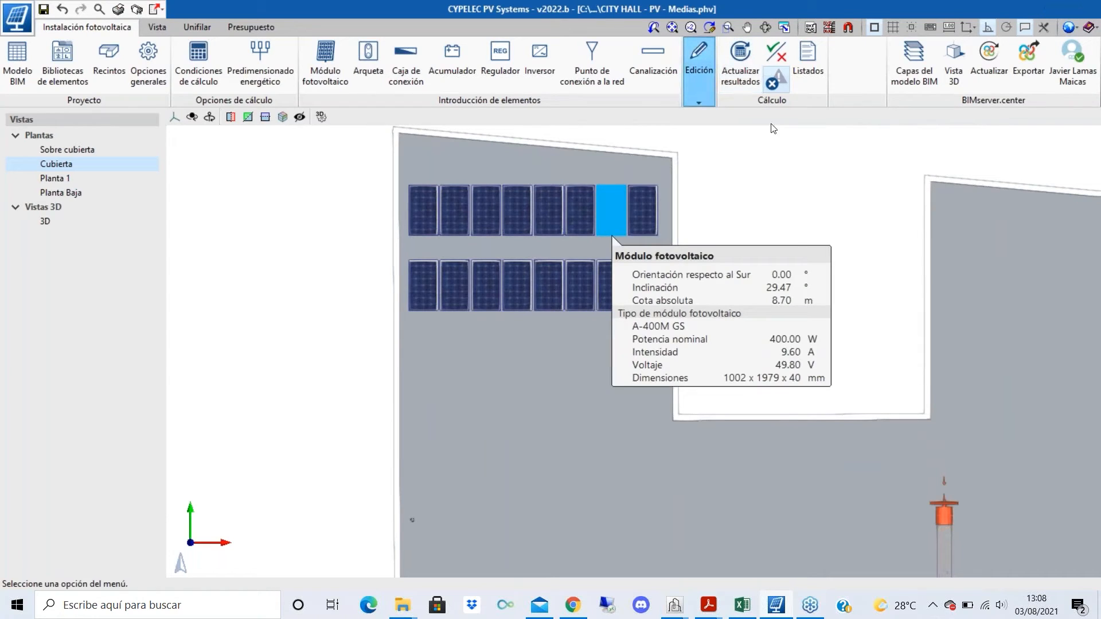
{"action": "left_click_drag", "start_coordinate": [702, 181], "coordinate": [374, 412]}
{"action": "right_click", "coordinate": [374, 412]}
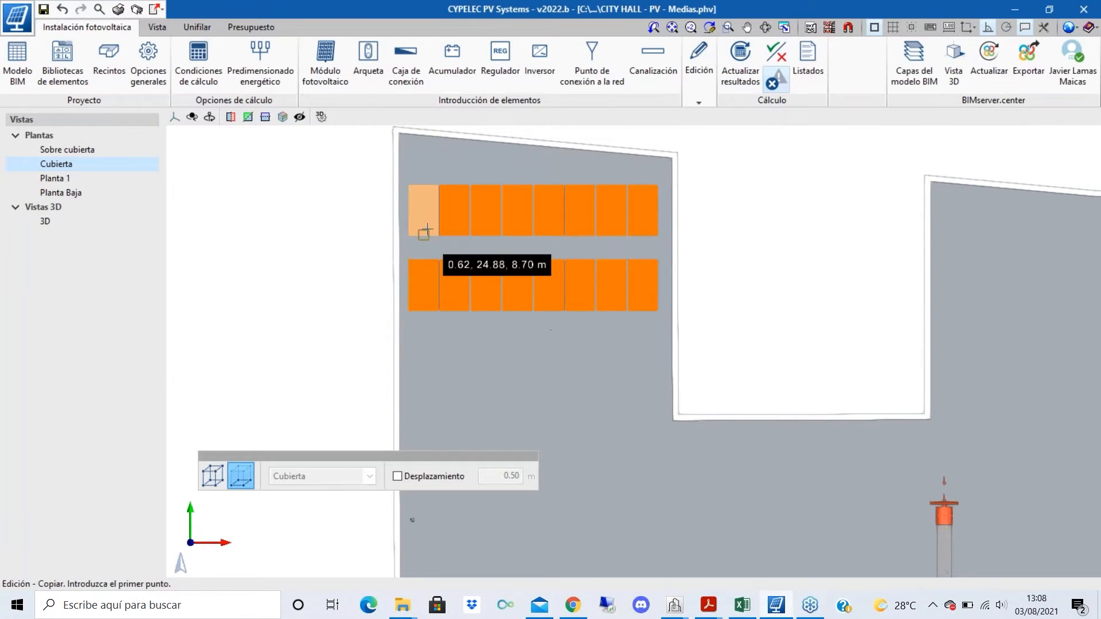
{"action": "left_click", "coordinate": [424, 235]}
{"action": "scroll", "coordinate": [428, 363], "scroll_direction": "down", "scroll_amount": 2}
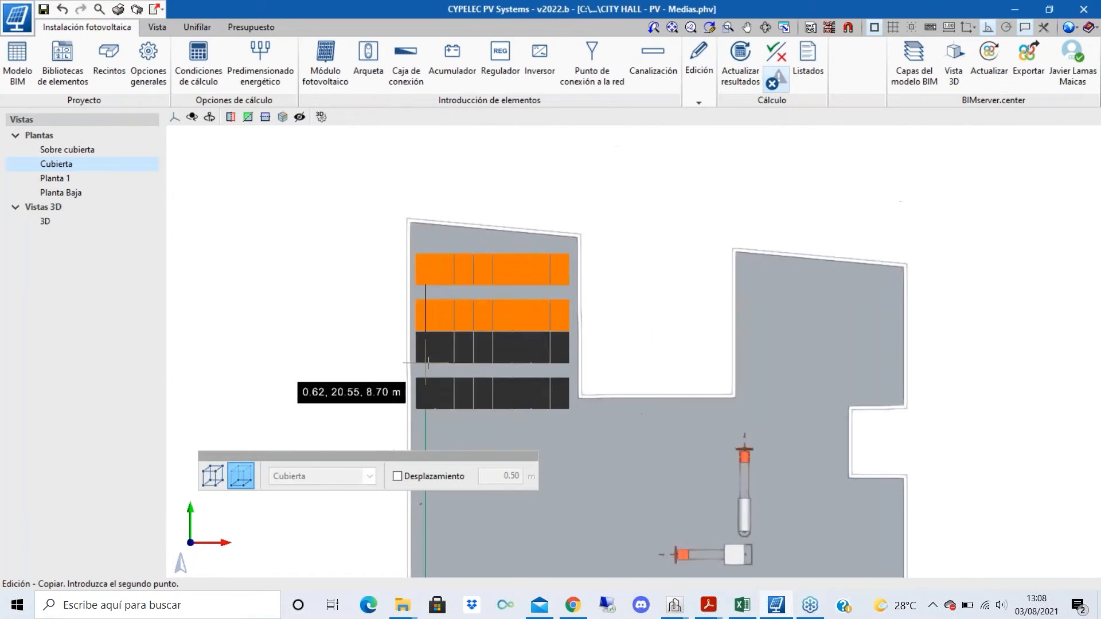
{"action": "right_click", "coordinate": [426, 335]}
{"action": "right_click", "coordinate": [443, 248]}
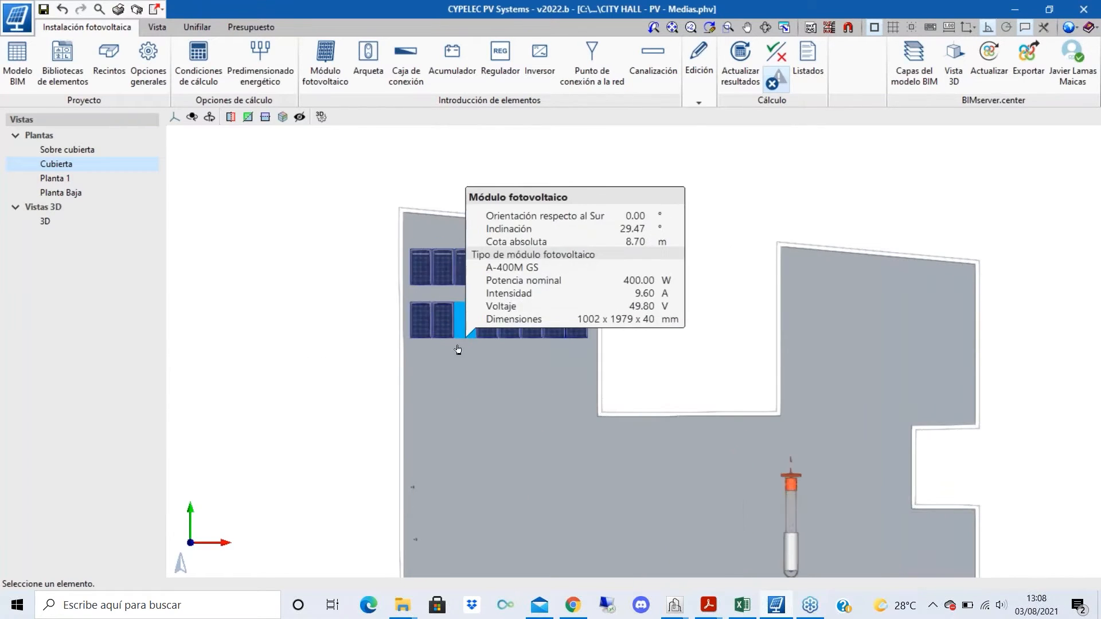
- Move the eight modules of the second row straight south to widen the gap between the two rows
{"action": "scroll", "coordinate": [476, 291], "scroll_direction": "up", "scroll_amount": 2}
{"action": "left_click", "coordinate": [704, 87]}
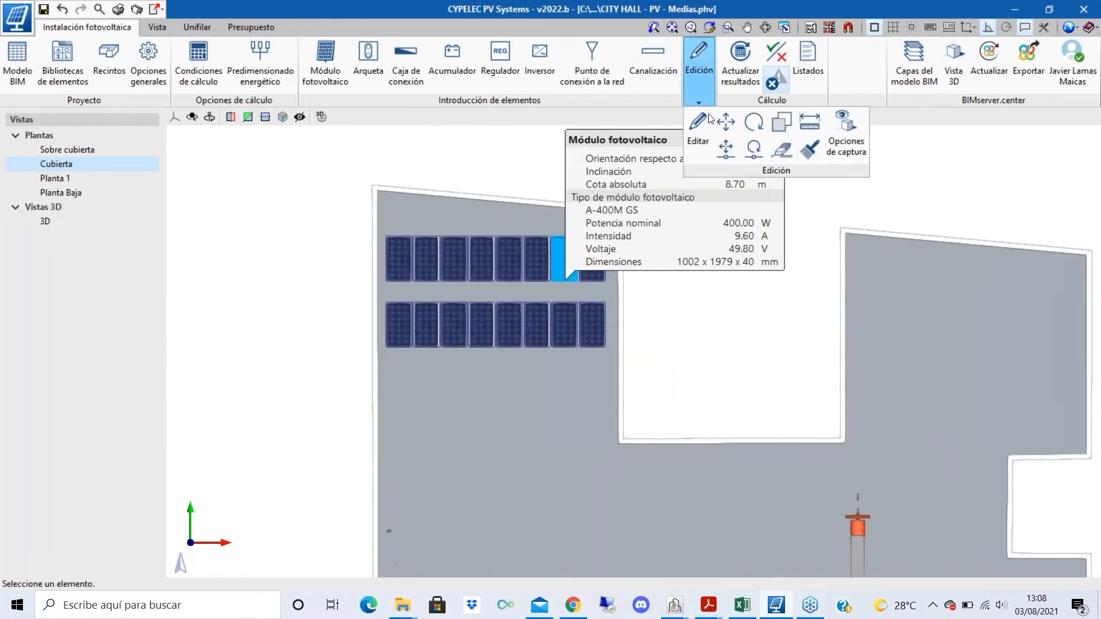
{"action": "left_click", "coordinate": [726, 121]}
{"action": "left_click", "coordinate": [627, 290]}
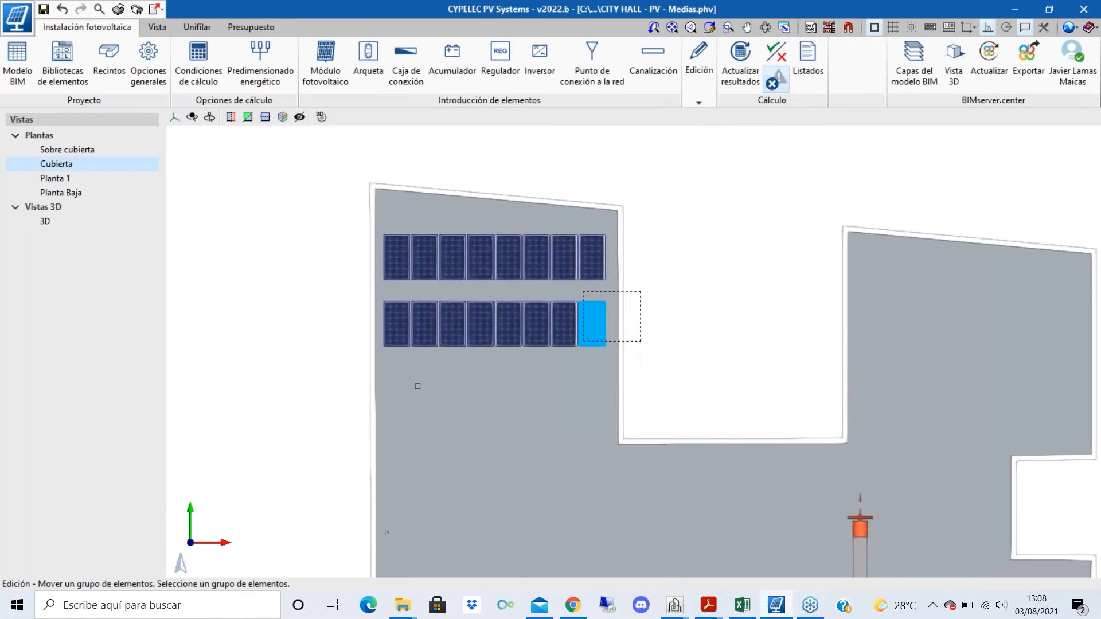
{"action": "left_click", "coordinate": [361, 385]}
{"action": "scroll", "coordinate": [361, 385], "scroll_direction": "down", "scroll_amount": 1}
{"action": "scroll", "coordinate": [362, 385], "scroll_direction": "up", "scroll_amount": 3}
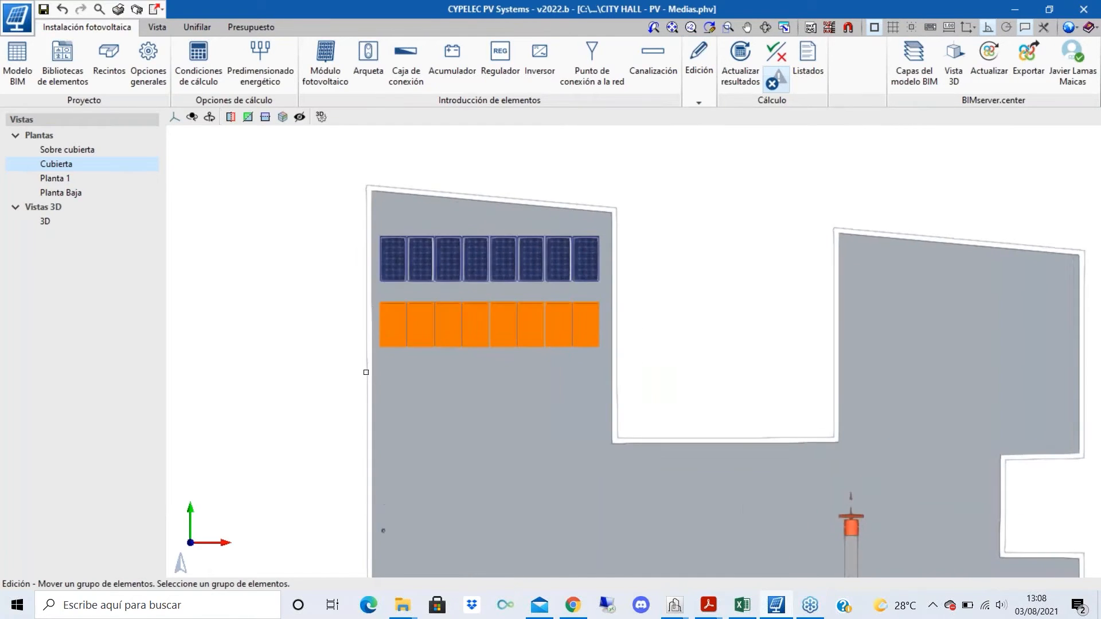
{"action": "scroll", "coordinate": [420, 254], "scroll_direction": "up", "scroll_amount": 4}
{"action": "scroll", "coordinate": [421, 261], "scroll_direction": "down", "scroll_amount": 3}
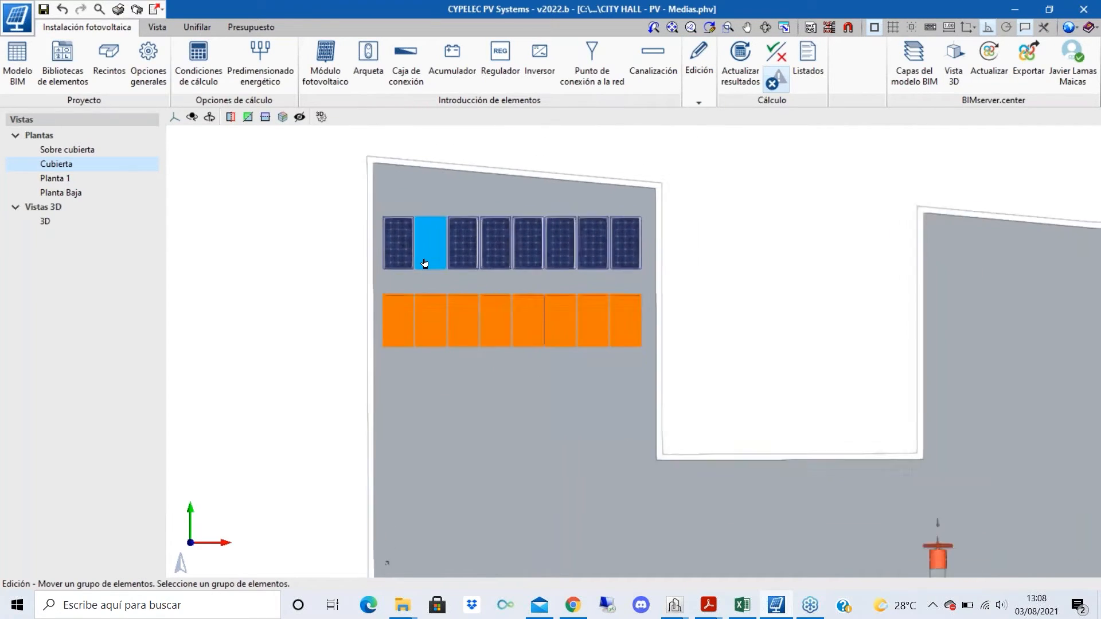
{"action": "scroll", "coordinate": [423, 265], "scroll_direction": "up", "scroll_amount": 3}
{"action": "right_click", "coordinate": [425, 269]}
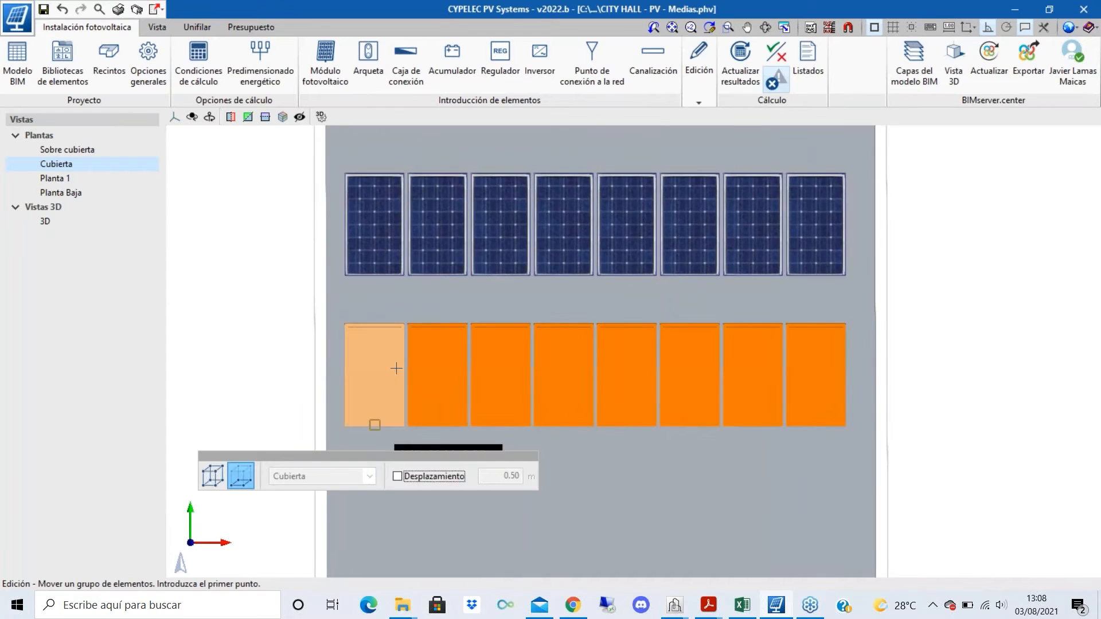
{"action": "scroll", "coordinate": [370, 427], "scroll_direction": "down", "scroll_amount": 1}
{"action": "scroll", "coordinate": [372, 398], "scroll_direction": "up", "scroll_amount": 1}
{"action": "left_click", "coordinate": [375, 396]}
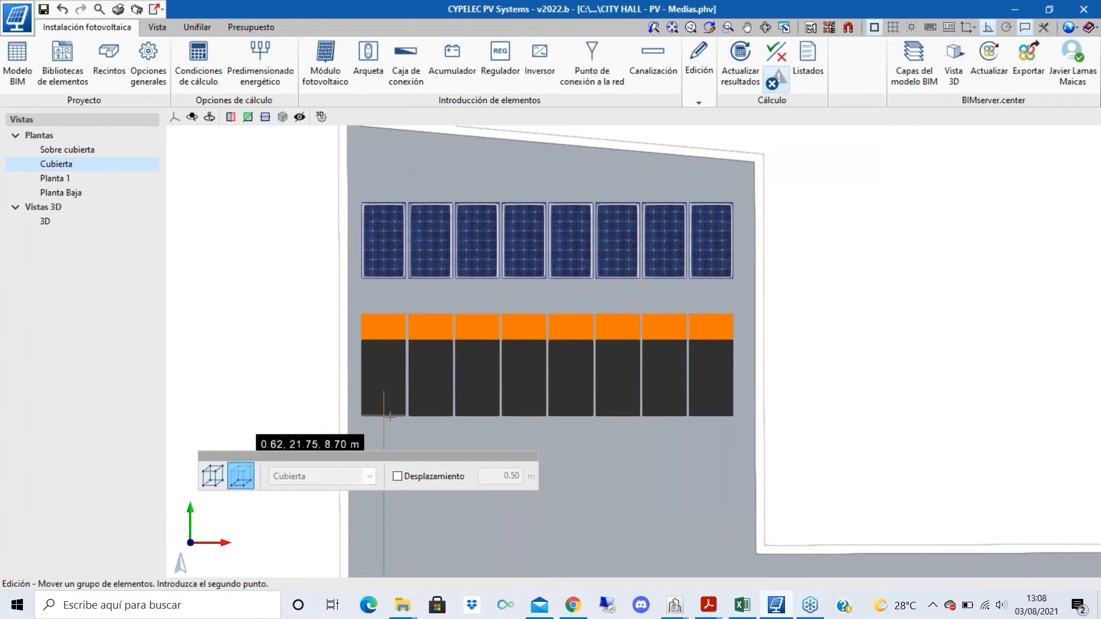
{"action": "left_click", "coordinate": [374, 428]}
{"action": "right_click", "coordinate": [800, 371]}
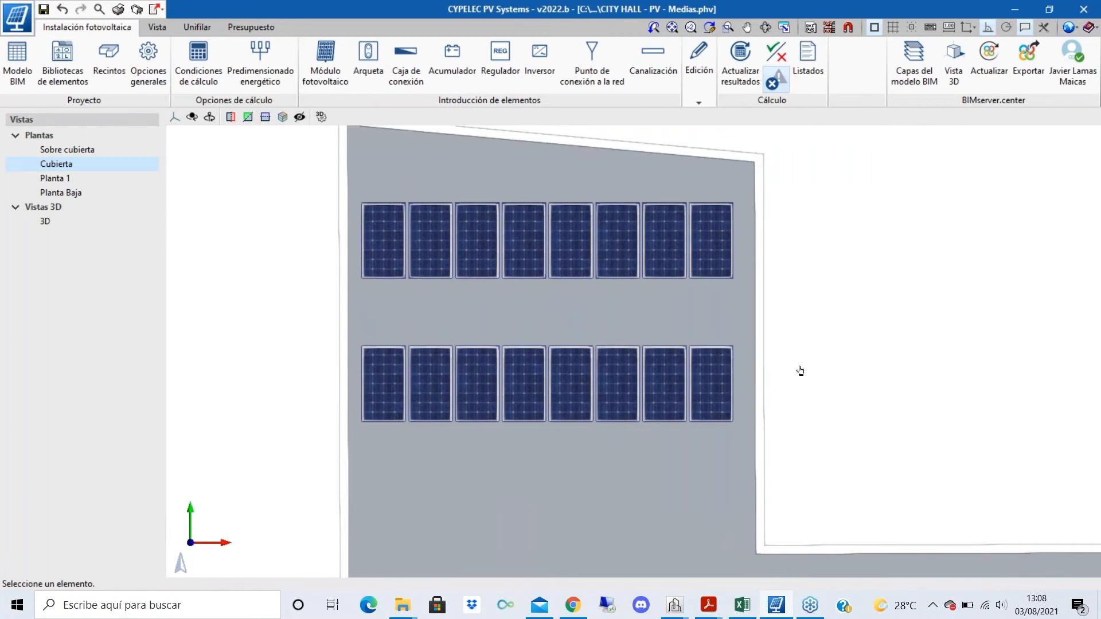
- Place a junction box with the default dimensions on the Cubierta floor, by the northeast corner of the stair tower at about (20.93, 5.46)
{"action": "scroll", "coordinate": [373, 290], "scroll_direction": "down", "scroll_amount": 4}
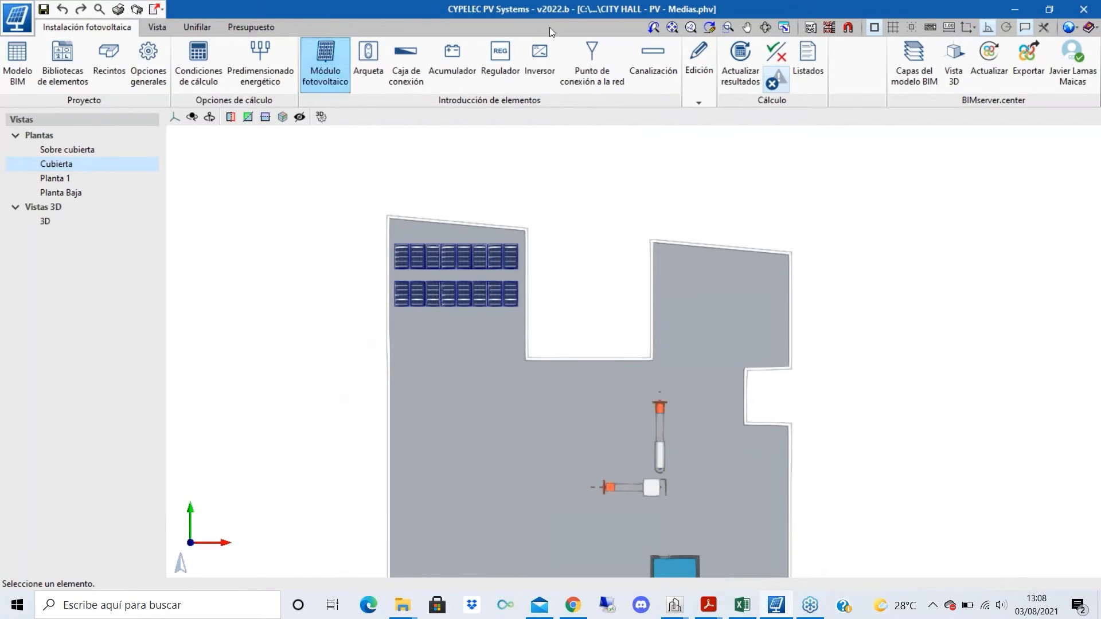
{"action": "left_click", "coordinate": [407, 81]}
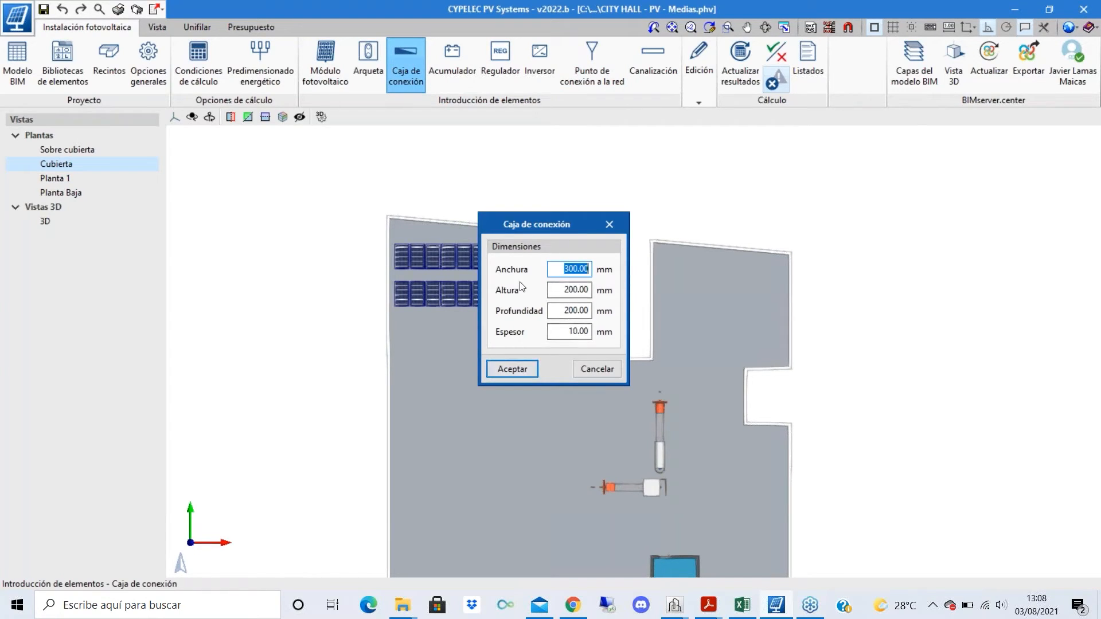
{"action": "left_click", "coordinate": [533, 368]}
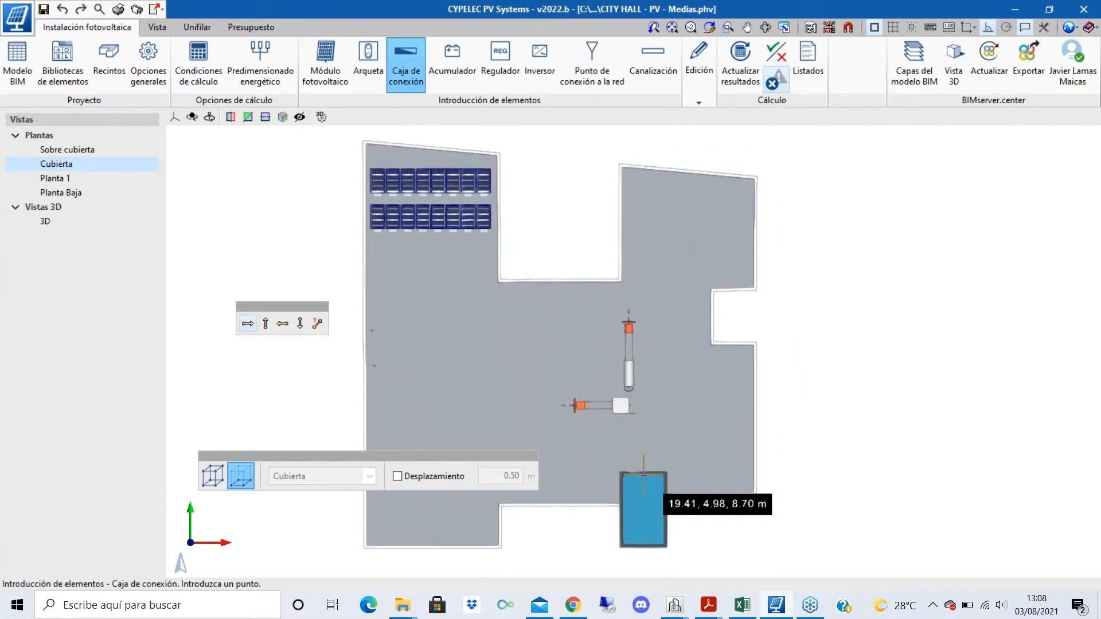
{"action": "scroll", "coordinate": [655, 488], "scroll_direction": "up", "scroll_amount": 3}
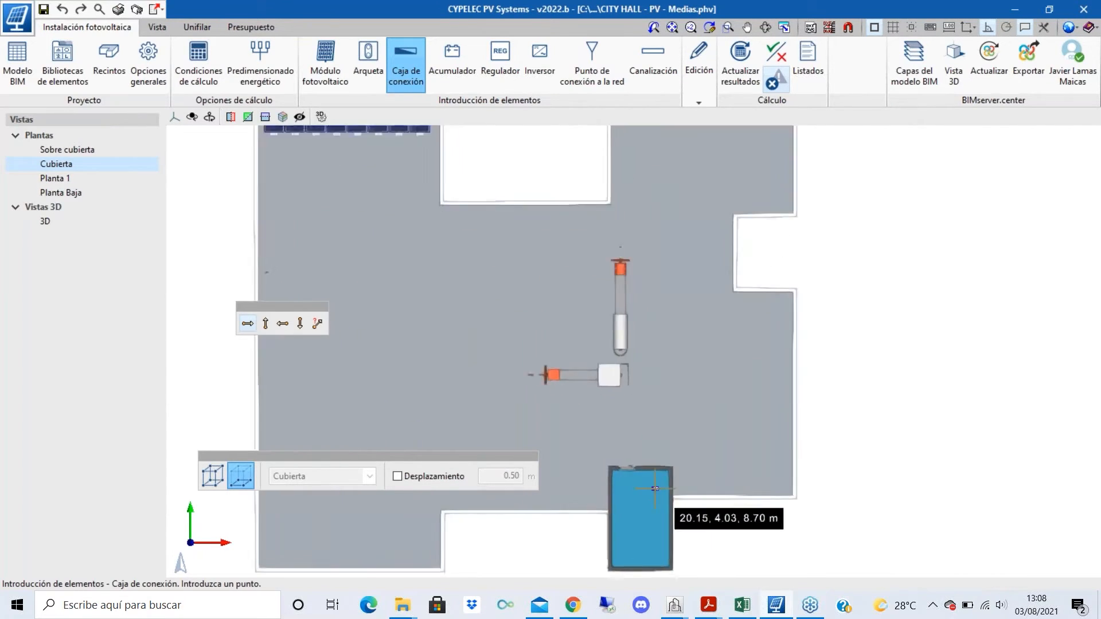
{"action": "scroll", "coordinate": [655, 488], "scroll_direction": "up", "scroll_amount": 3}
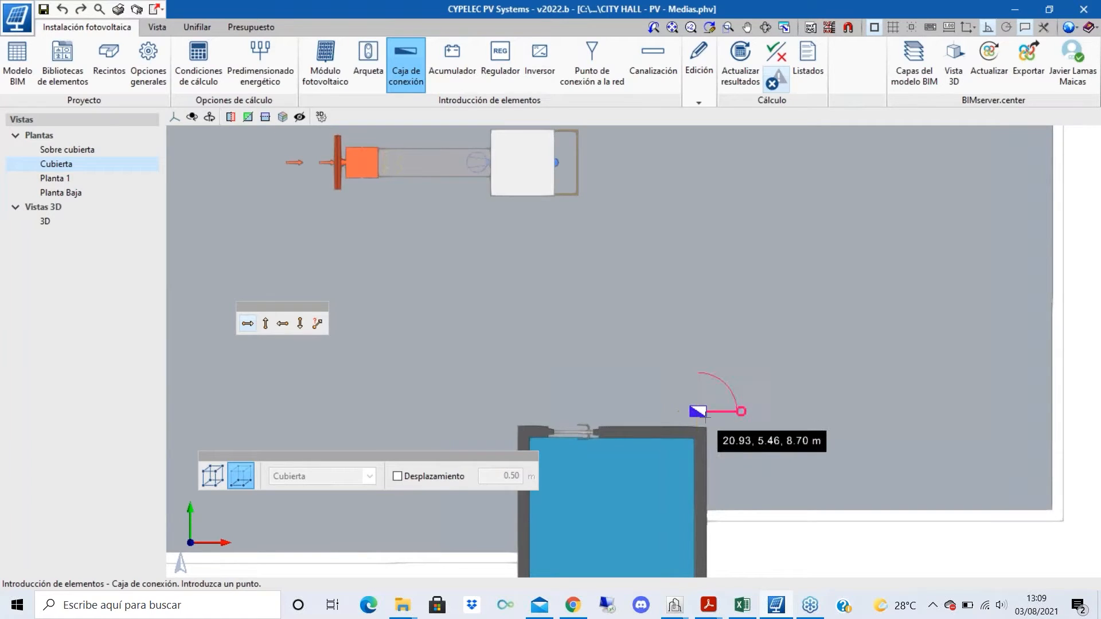
{"action": "left_click", "coordinate": [698, 411]}
{"action": "key", "text": "Escape"}
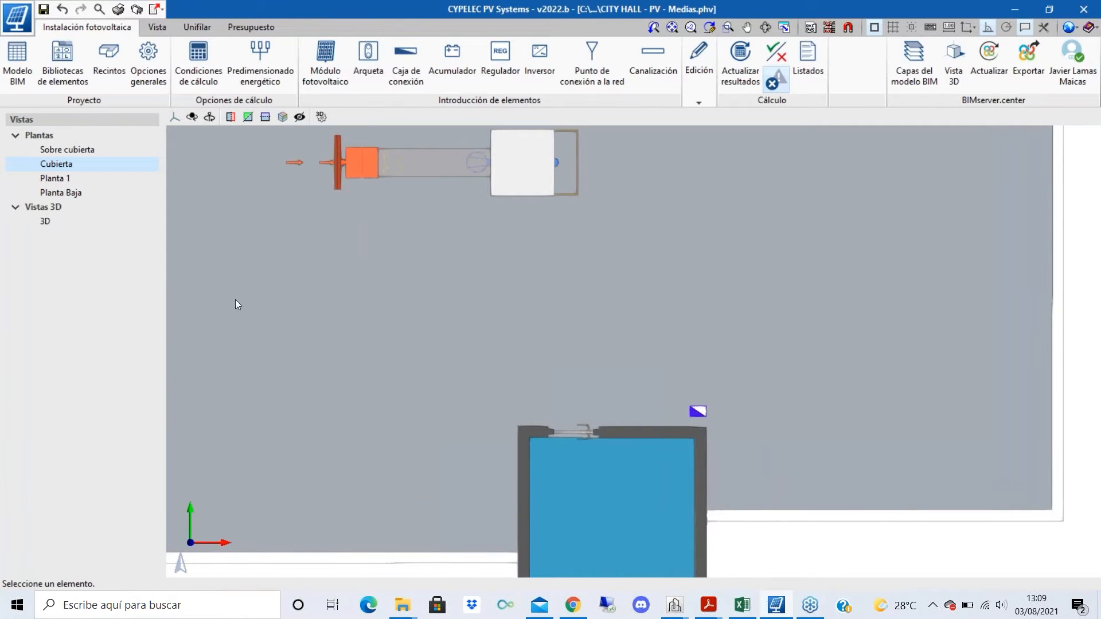
- On the Planta Baja floor, start a new inverter of type PIKO CI 60 with three-phase (Trifásica) polarity
{"action": "left_click", "coordinate": [61, 193]}
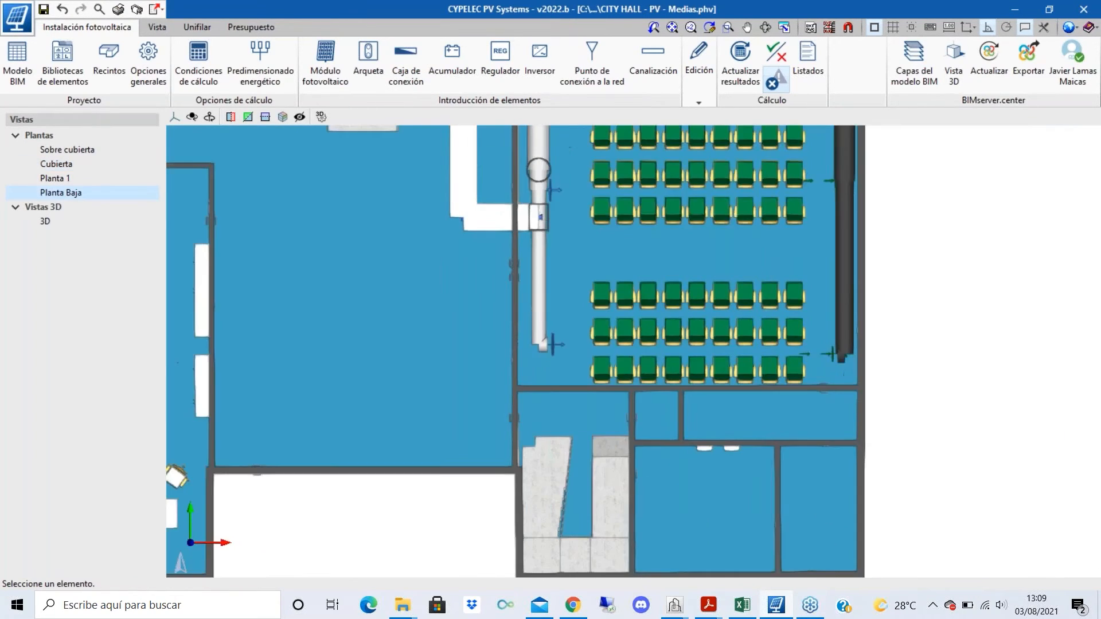
{"action": "scroll", "coordinate": [519, 241], "scroll_direction": "down", "scroll_amount": 1}
{"action": "scroll", "coordinate": [642, 543], "scroll_direction": "up", "scroll_amount": 3}
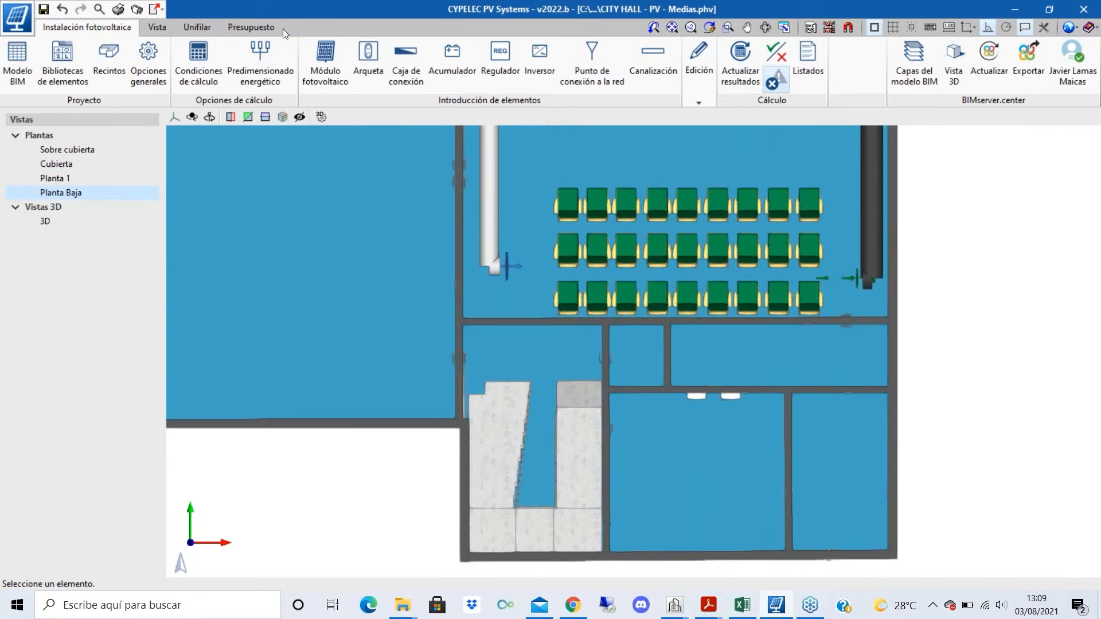
{"action": "left_click", "coordinate": [539, 62]}
{"action": "left_click", "coordinate": [579, 270]}
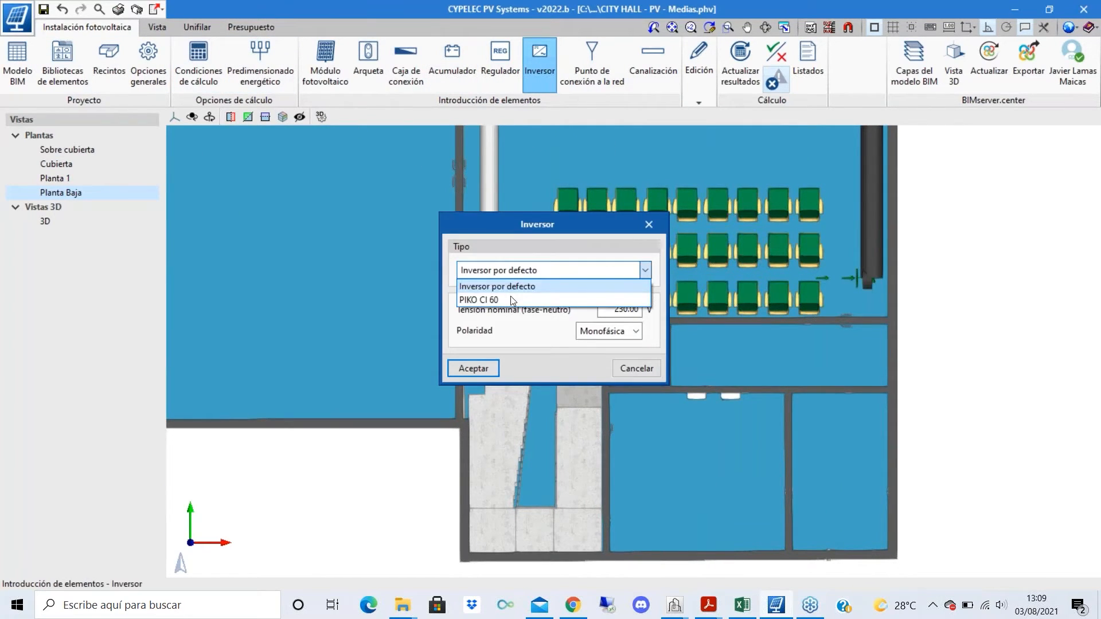
{"action": "left_click", "coordinate": [510, 299]}
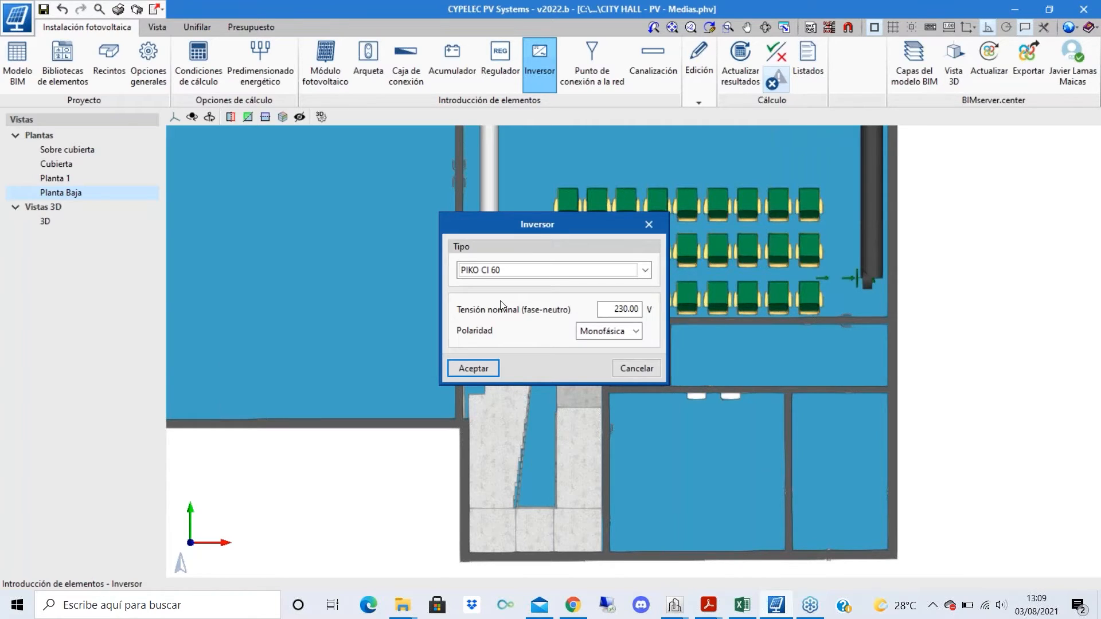
{"action": "left_click", "coordinate": [597, 336]}
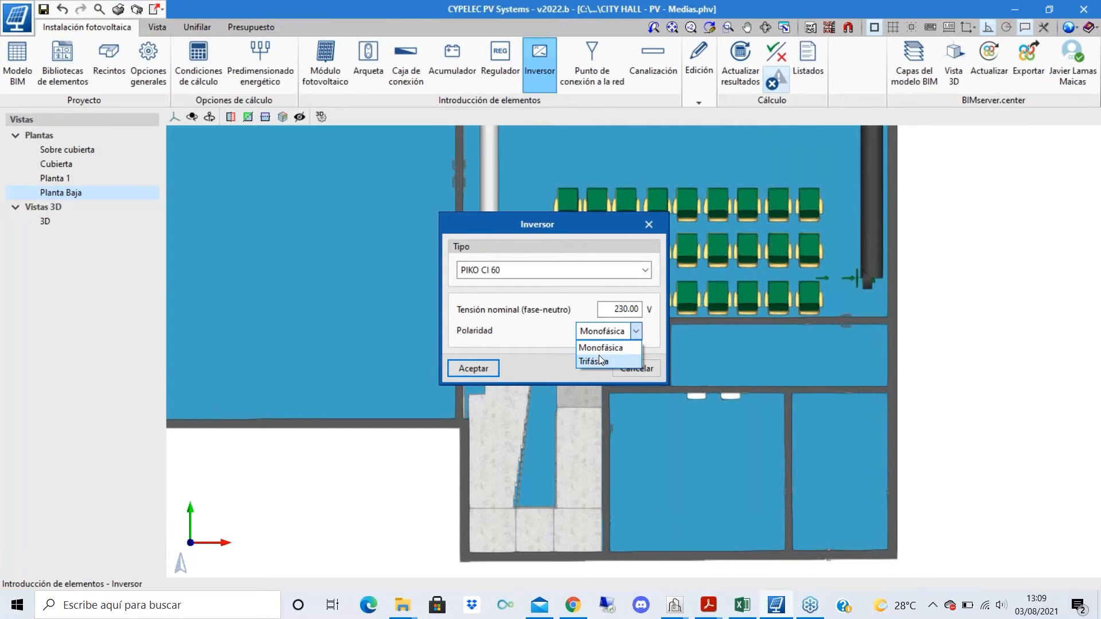
{"action": "left_click", "coordinate": [598, 357]}
{"action": "left_click", "coordinate": [483, 368]}
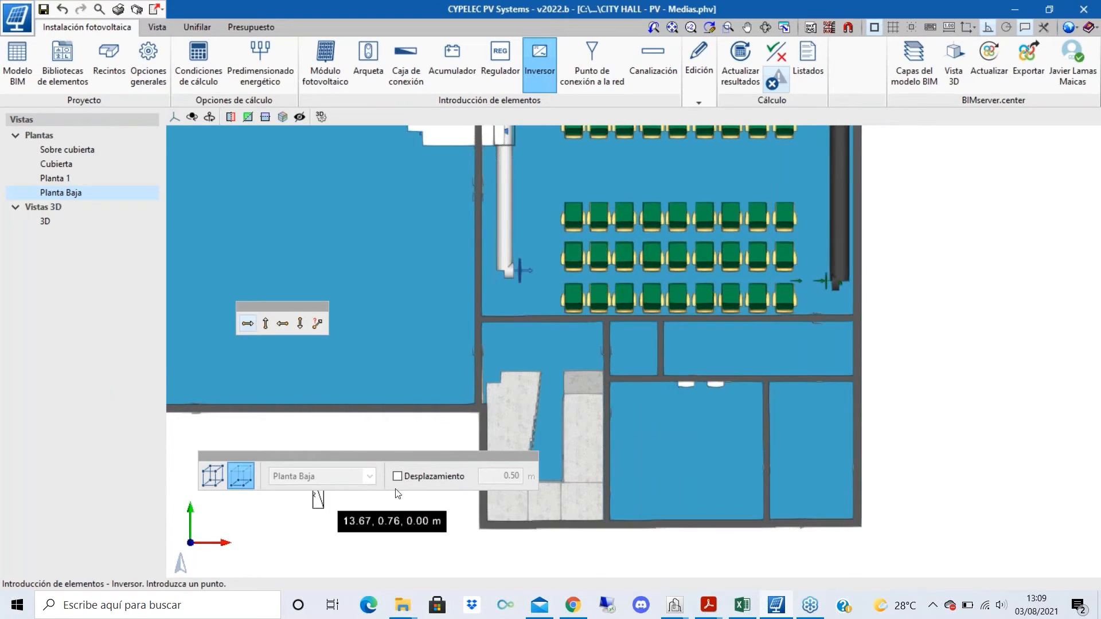
- Place the inverter facing north against the south wall of the room east of the stairs, with a 1.5 m vertical offset
{"action": "left_click", "coordinate": [266, 323]}
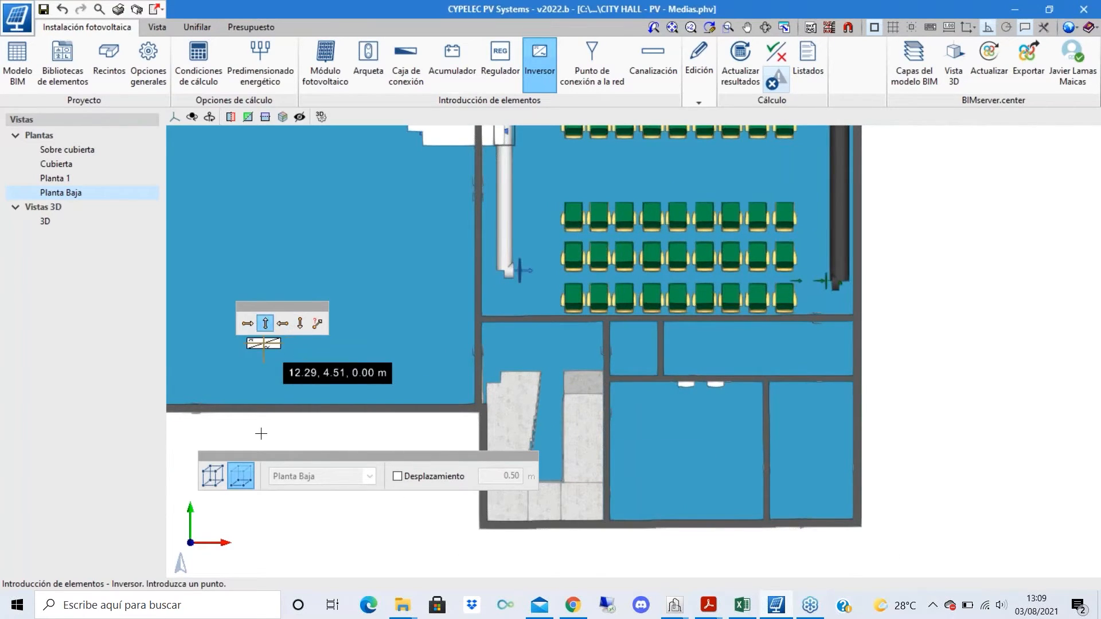
{"action": "left_click", "coordinate": [397, 477]}
{"action": "left_click", "coordinate": [495, 476]}
{"action": "type", "text": "1"}
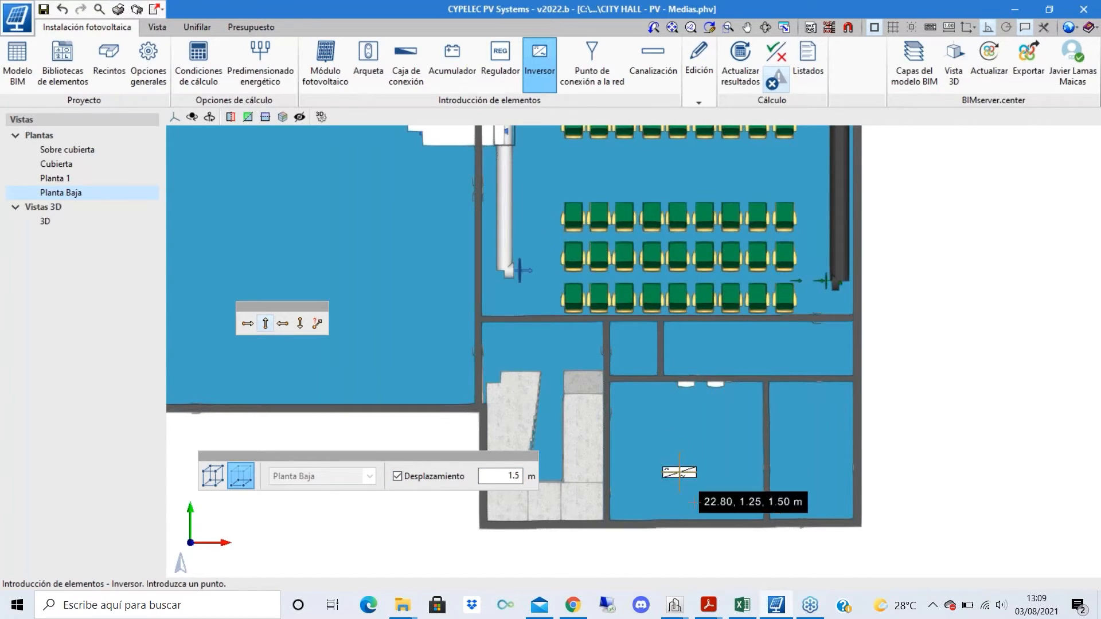
{"action": "scroll", "coordinate": [698, 519], "scroll_direction": "up", "scroll_amount": 3}
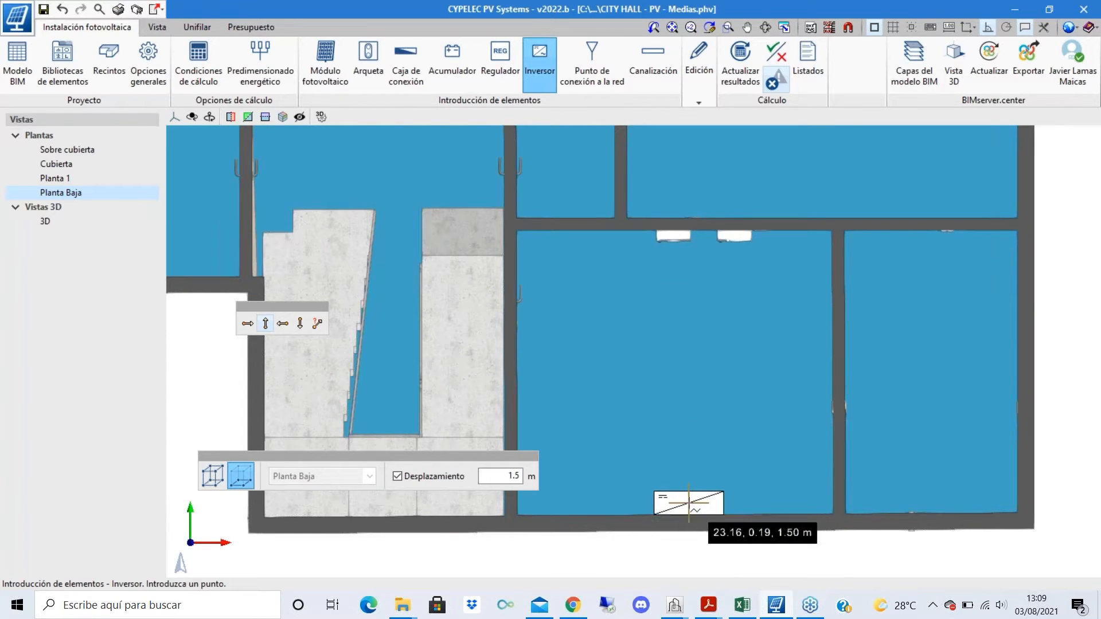
{"action": "left_click", "coordinate": [695, 503]}
{"action": "right_click", "coordinate": [463, 338]}
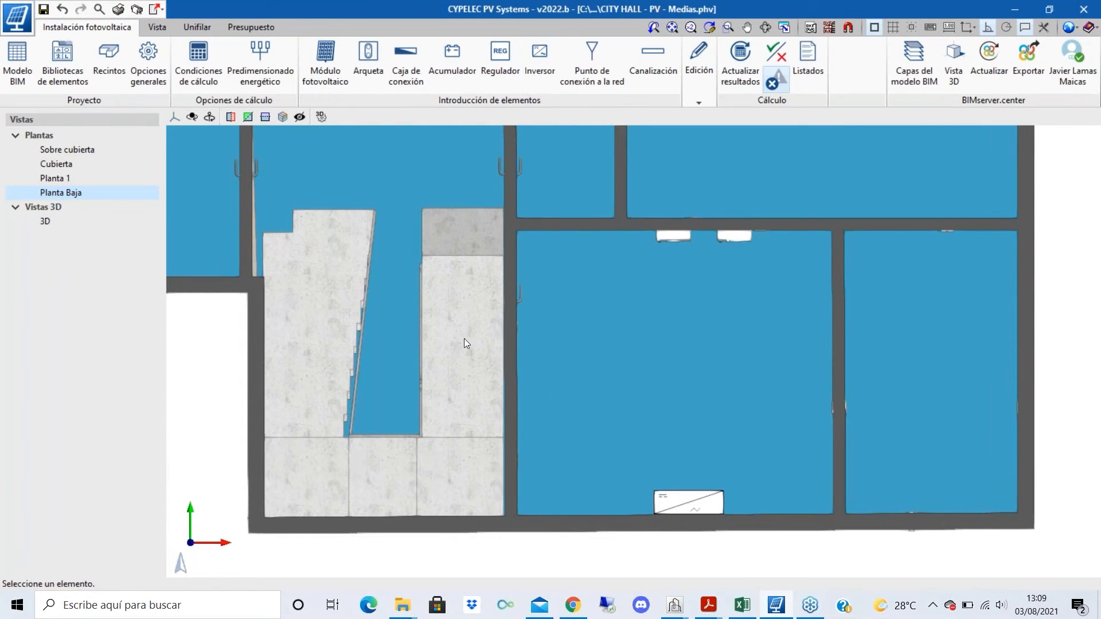
- Start a grid connection point with reference Red 1 and connection type Conectada a la red
{"action": "scroll", "coordinate": [481, 345], "scroll_direction": "down", "scroll_amount": 2}
{"action": "scroll", "coordinate": [535, 348], "scroll_direction": "up", "scroll_amount": 2}
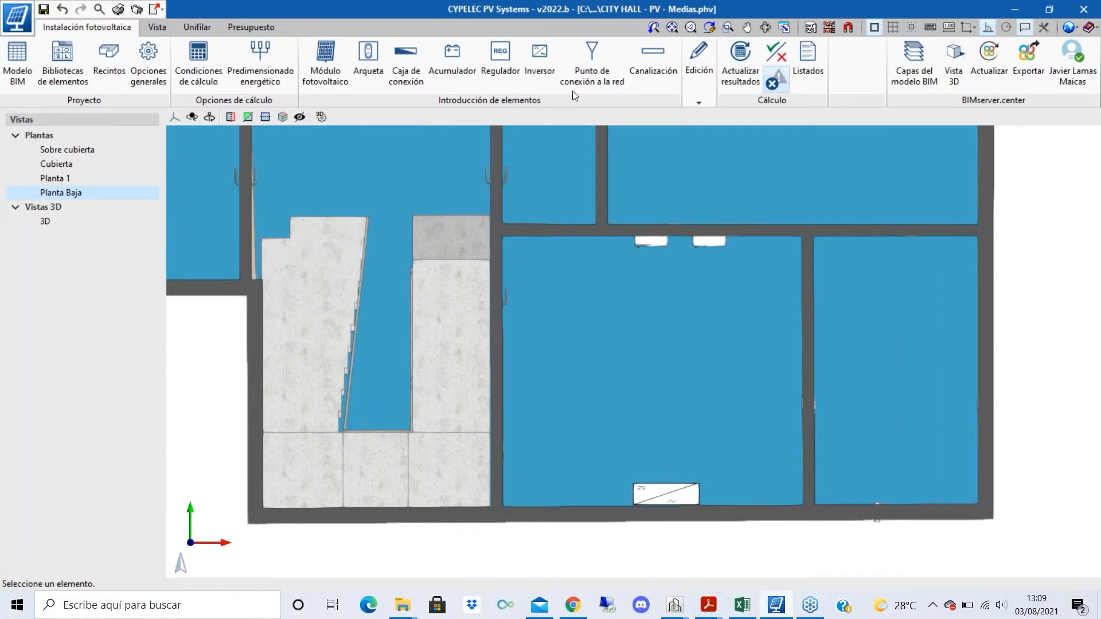
{"action": "left_click", "coordinate": [596, 51]}
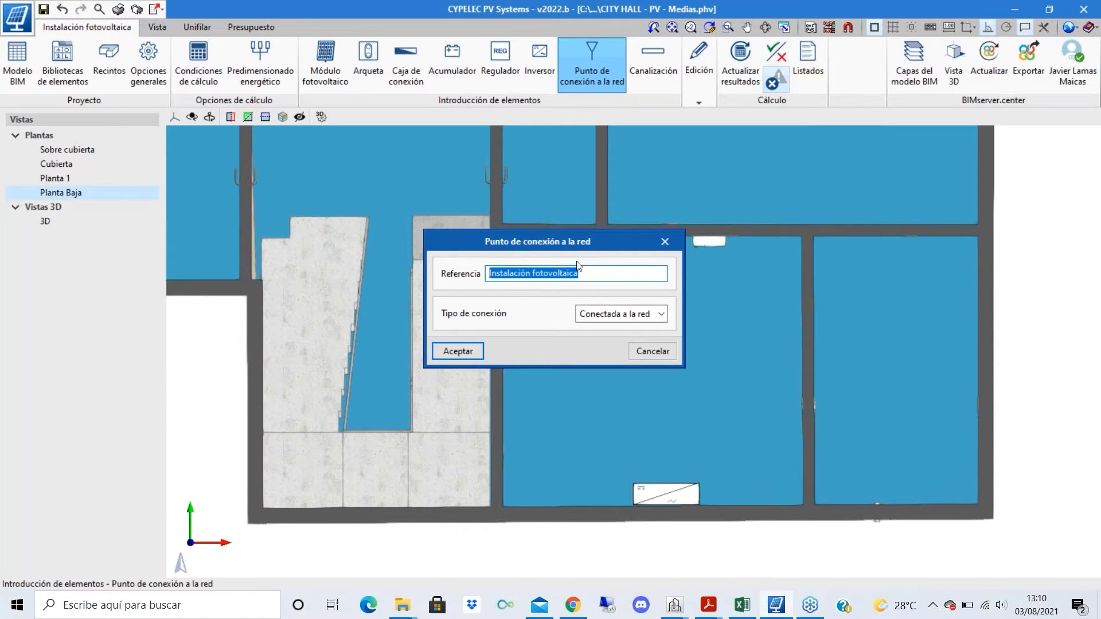
{"action": "type", "text": "Red 1"}
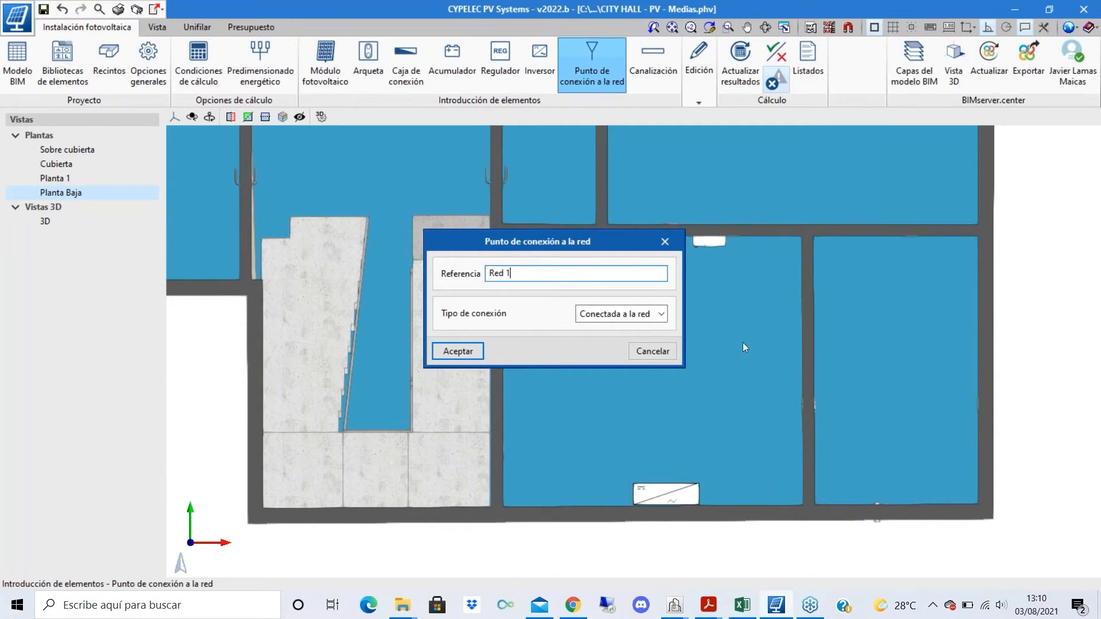
{"action": "left_click", "coordinate": [658, 316]}
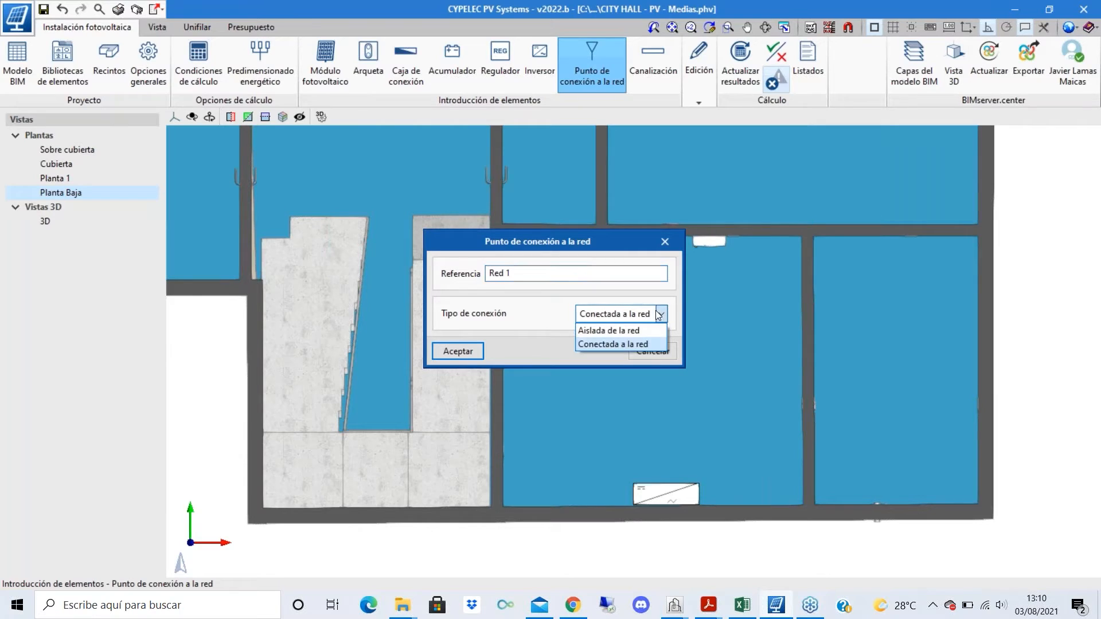
{"action": "left_click", "coordinate": [628, 346]}
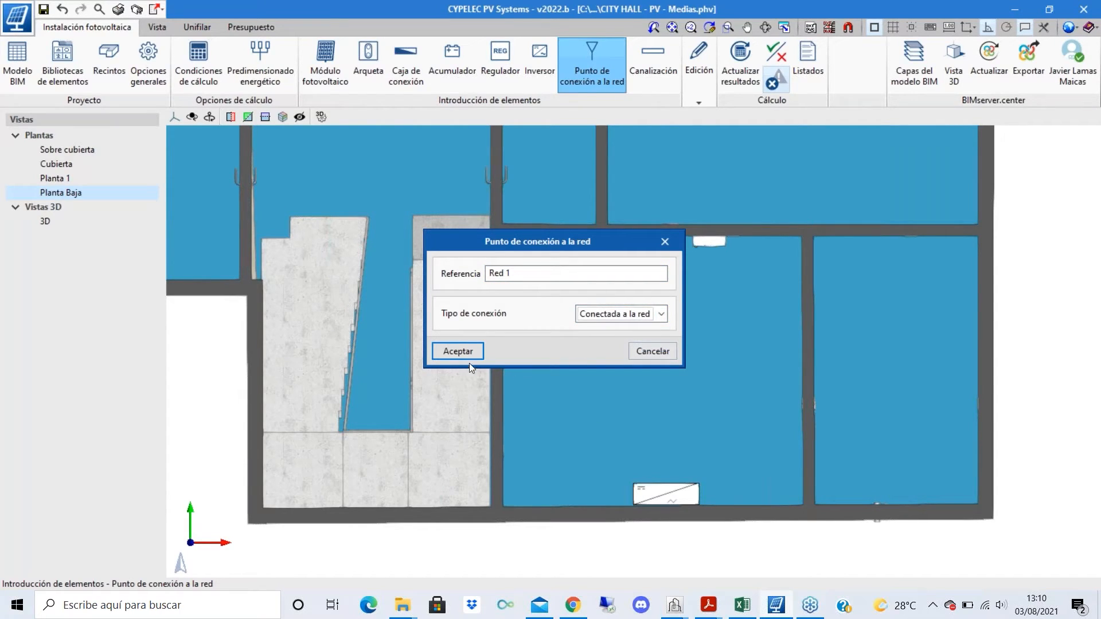
{"action": "left_click", "coordinate": [459, 351]}
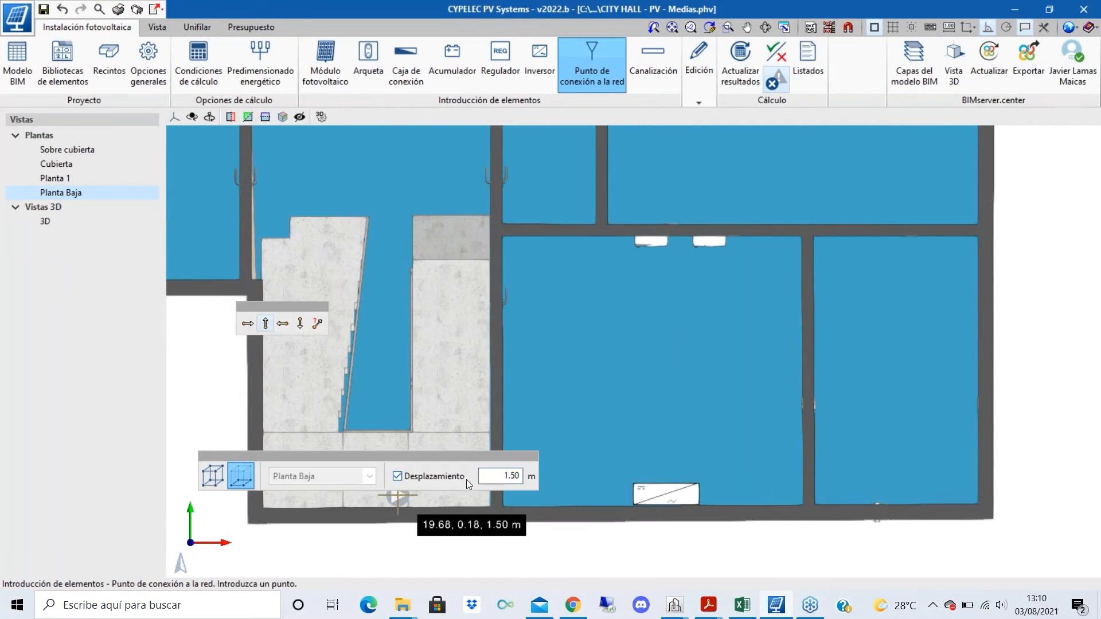
- Place the grid connection point directly below the inverter with a 0.5 m vertical offset, facing north
{"action": "left_click", "coordinate": [492, 476]}
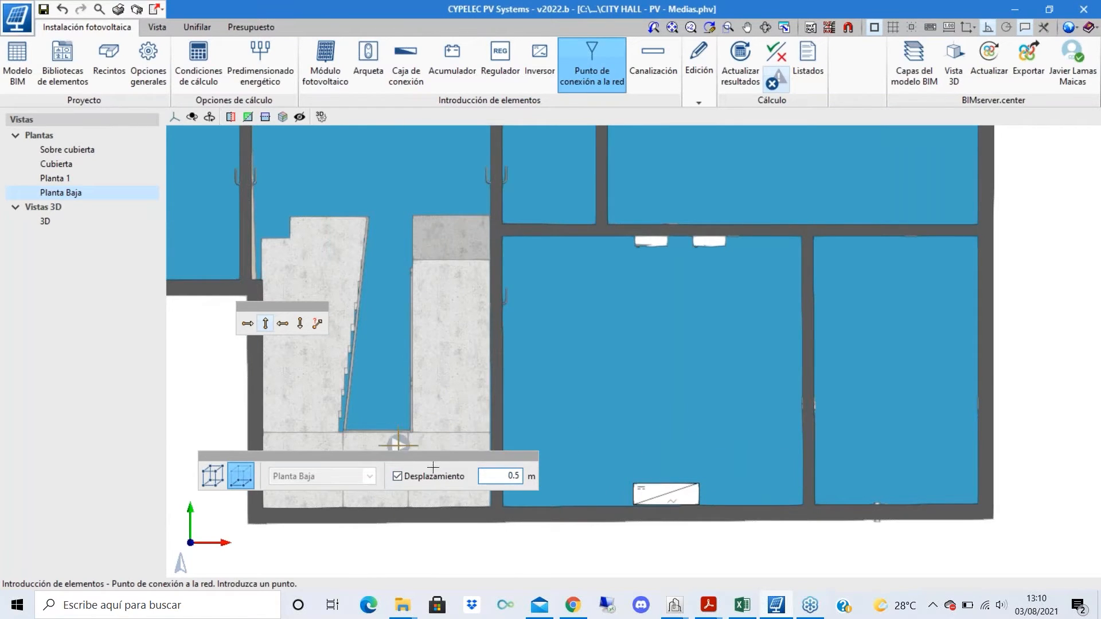
{"action": "left_click", "coordinate": [668, 495]}
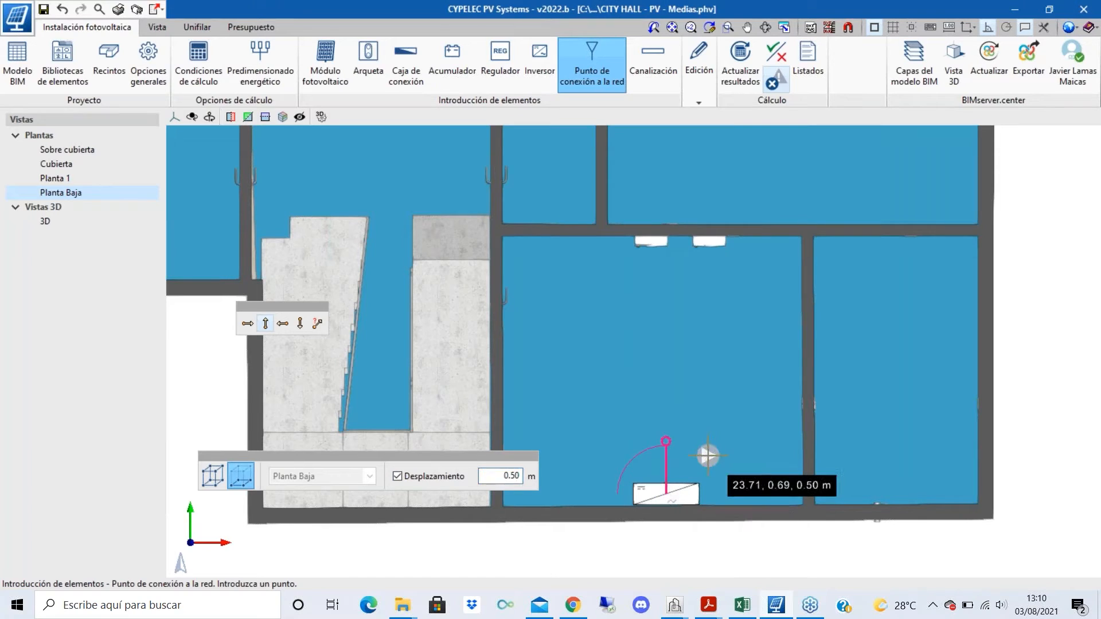
{"action": "left_click", "coordinate": [707, 453]}
- Examine the inverter and the grid connection point in their ground-floor room from an oblique 3D angle
{"action": "scroll", "coordinate": [703, 446], "scroll_direction": "down", "scroll_amount": 2}
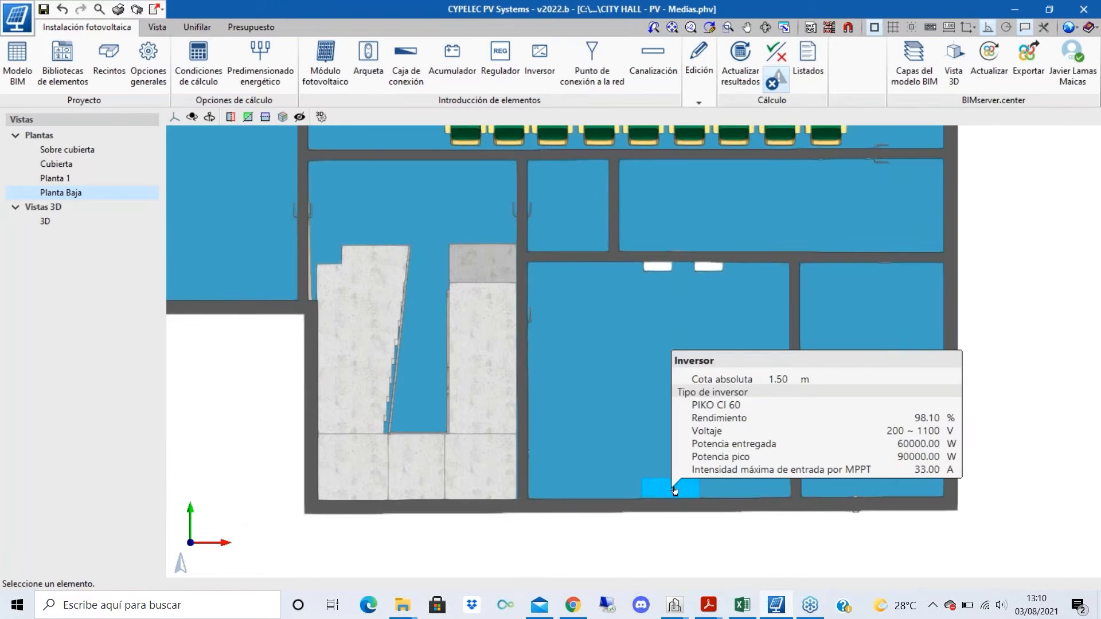
{"action": "middle_click_drag", "start_coordinate": [709, 431], "coordinate": [321, 430]}
{"action": "scroll", "coordinate": [511, 396], "scroll_direction": "down", "scroll_amount": 1}
{"action": "scroll", "coordinate": [500, 344], "scroll_direction": "up", "scroll_amount": 1}
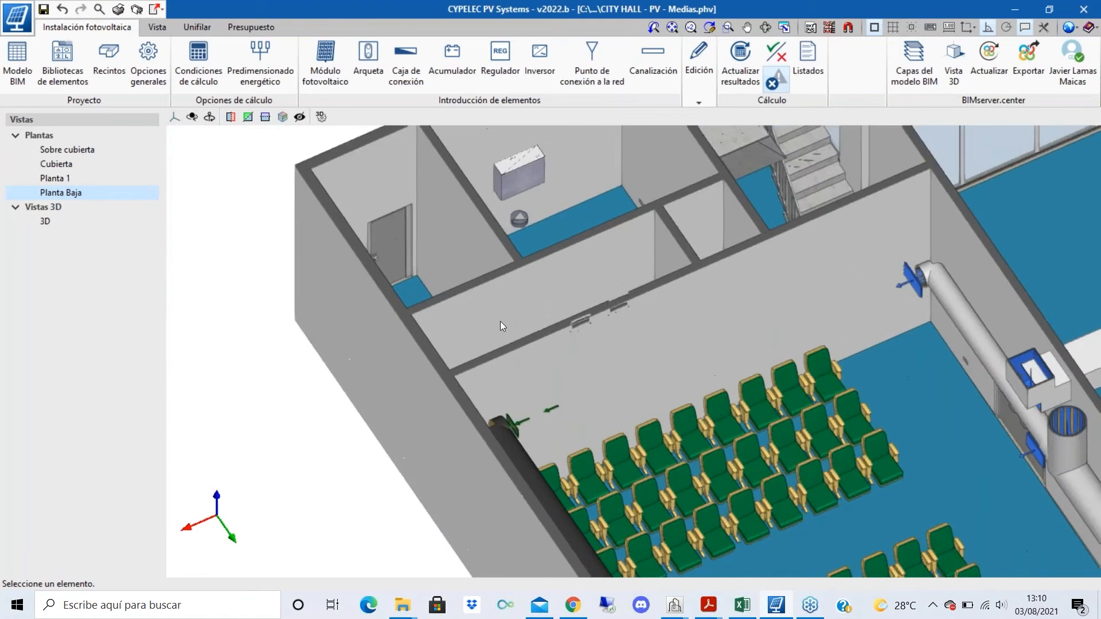
{"action": "scroll", "coordinate": [492, 211], "scroll_direction": "down", "scroll_amount": 2}
{"action": "scroll", "coordinate": [516, 367], "scroll_direction": "up", "scroll_amount": 4}
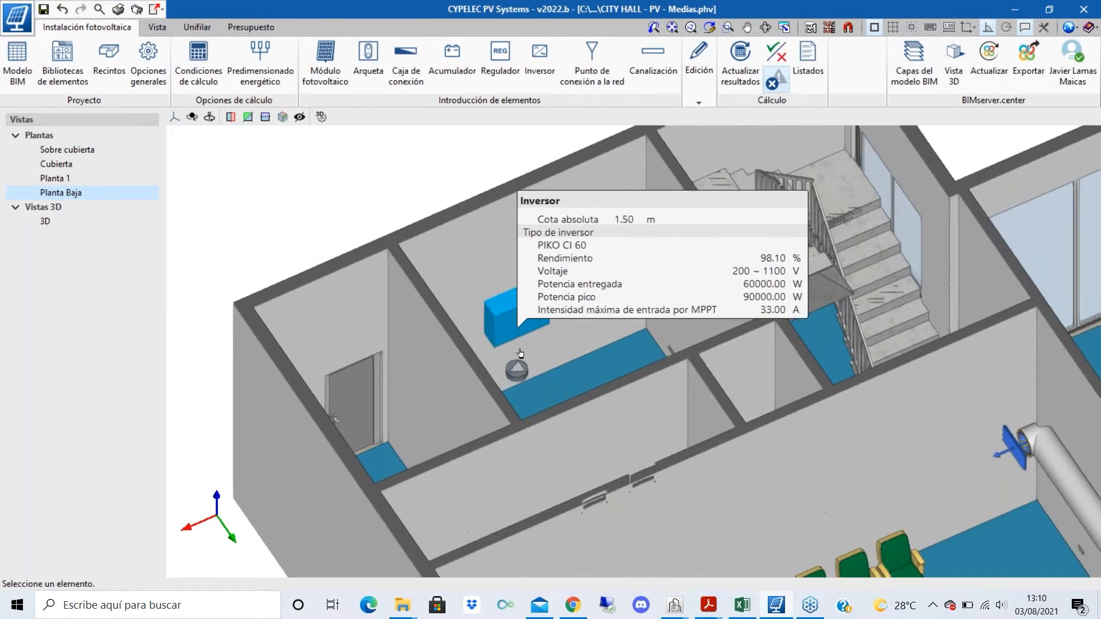
{"action": "scroll", "coordinate": [522, 374], "scroll_direction": "down", "scroll_amount": 2}
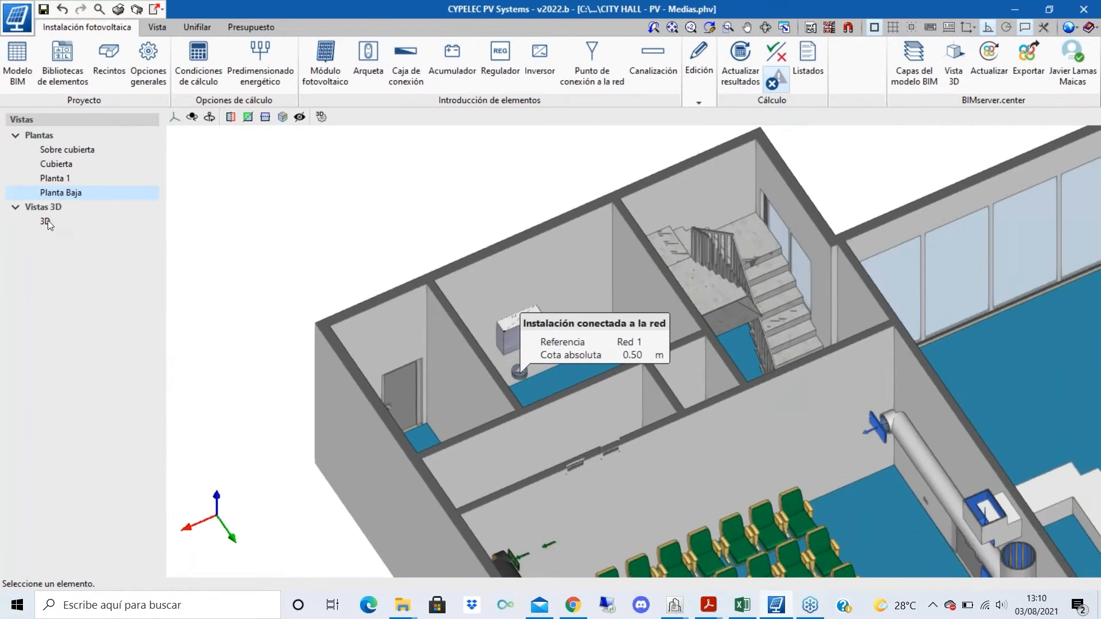
- Hide all BIM model layers in the 3D view, including architecture, water supply, ISOVER panels, Open BIM aliaxis, electrical, HVAC, furniture and stairs
{"action": "left_click", "coordinate": [46, 220]}
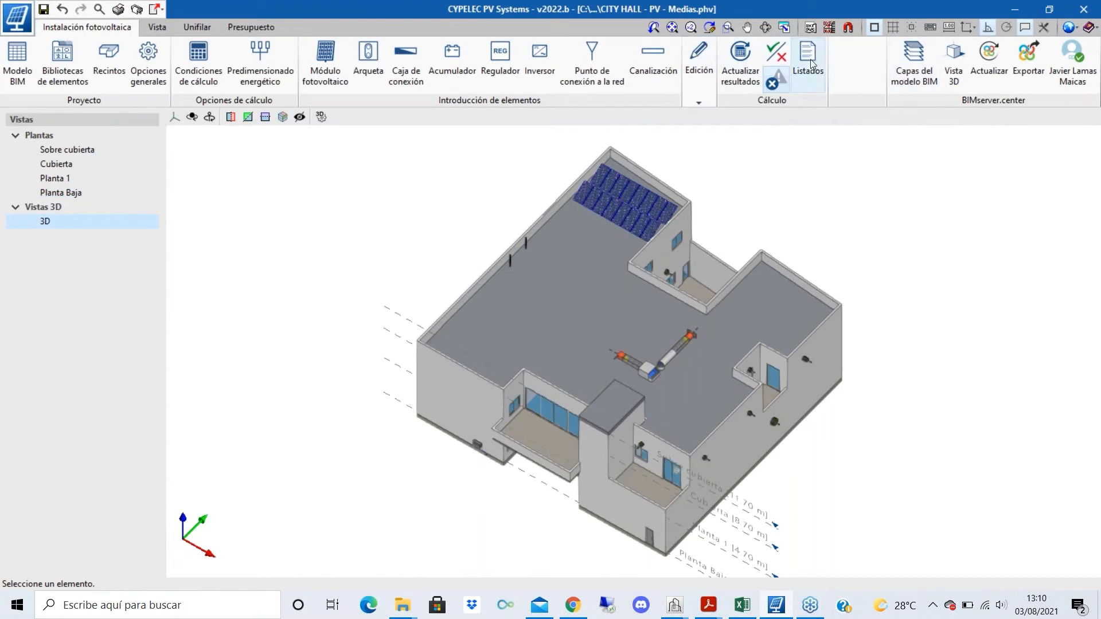
{"action": "left_click", "coordinate": [912, 66]}
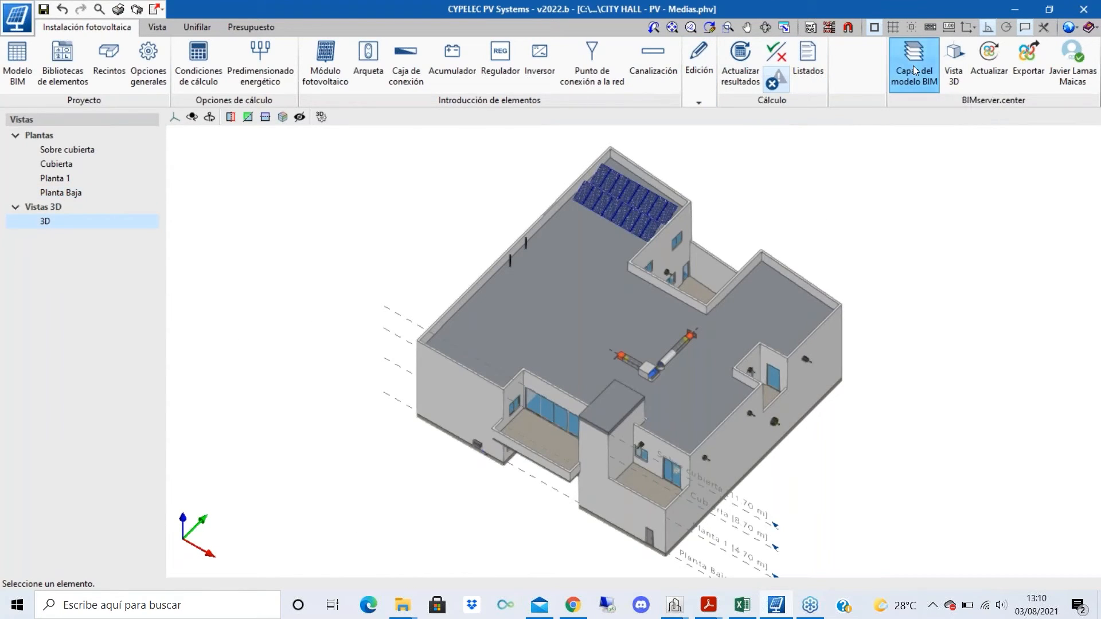
{"action": "left_click", "coordinate": [682, 119]}
{"action": "left_click", "coordinate": [683, 133]}
{"action": "left_click", "coordinate": [683, 176]}
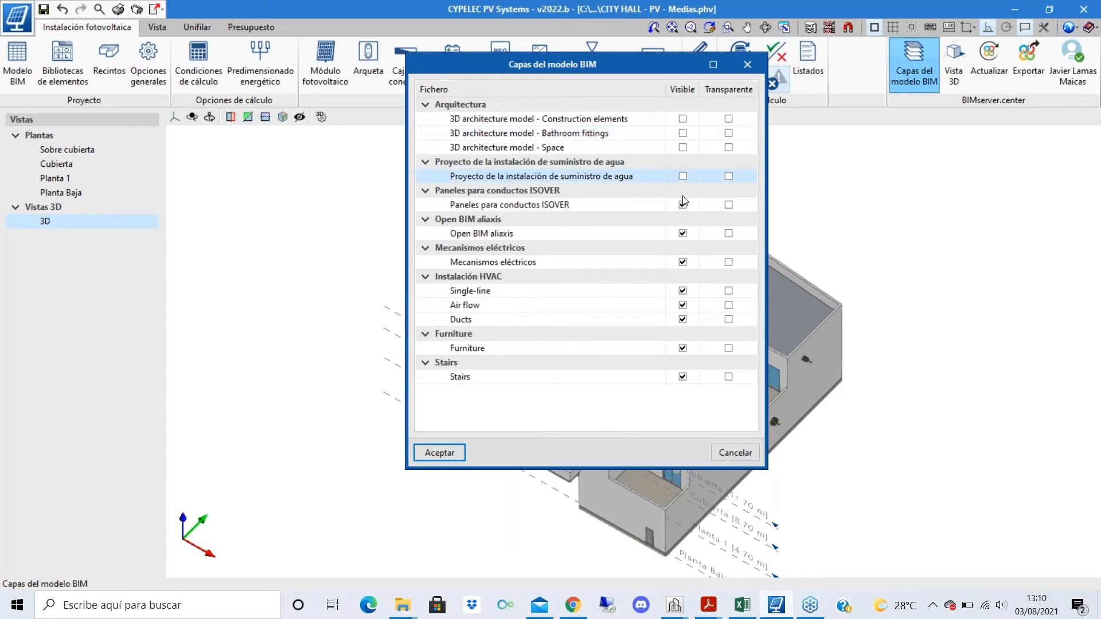
{"action": "left_click", "coordinate": [682, 205]}
{"action": "left_click", "coordinate": [682, 233]}
{"action": "left_click", "coordinate": [683, 262]}
{"action": "left_click", "coordinate": [682, 290]}
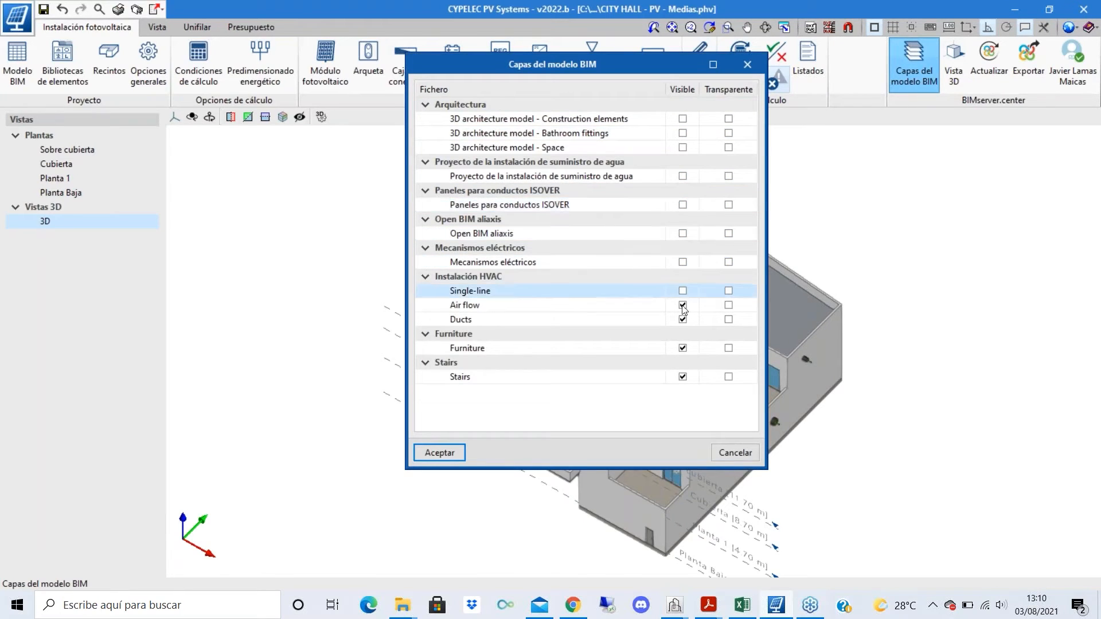
{"action": "left_click", "coordinate": [682, 305]}
{"action": "left_click", "coordinate": [683, 320]}
{"action": "left_click", "coordinate": [682, 348]}
{"action": "left_click", "coordinate": [685, 380]}
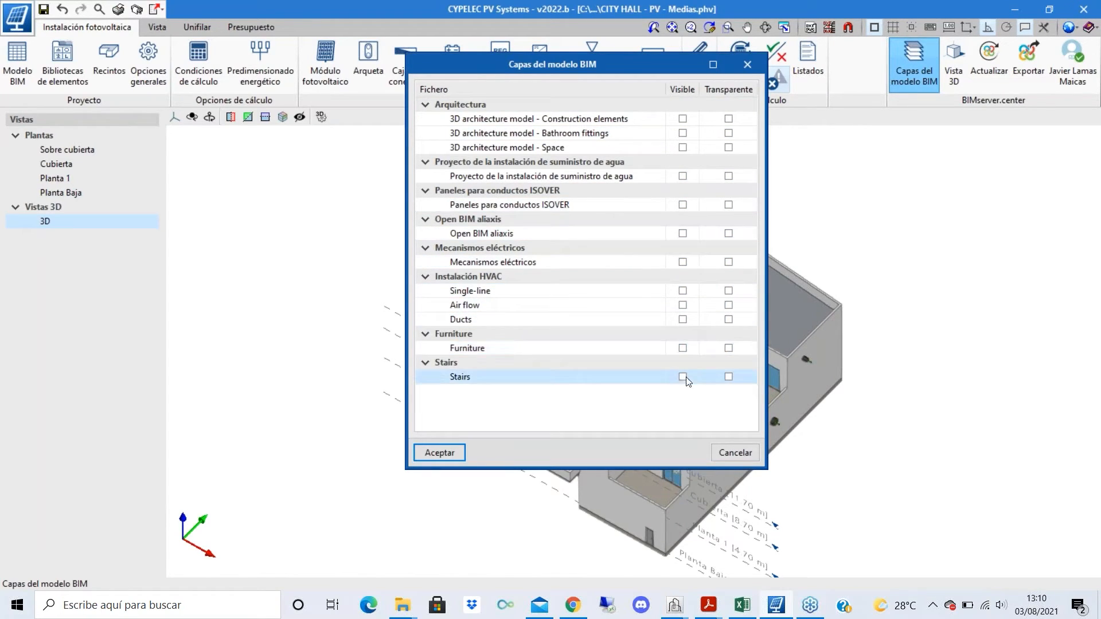
{"action": "left_click", "coordinate": [452, 460]}
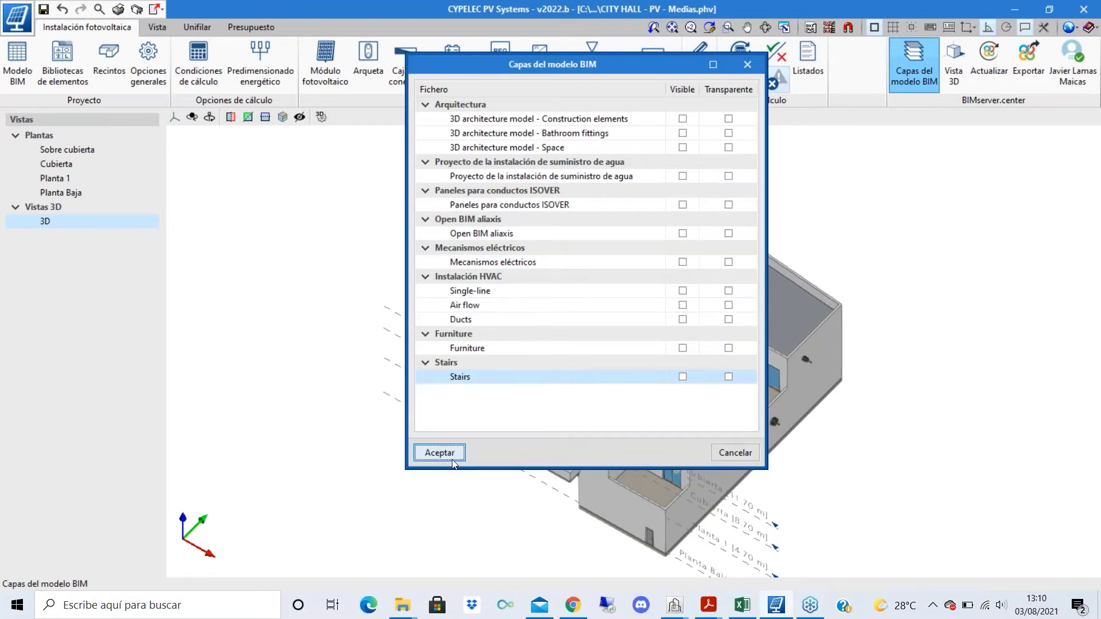
- Examine the photovoltaic modules, junction box, inverter and grid connection point across the floors of the 3D model
{"action": "scroll", "coordinate": [597, 314], "scroll_direction": "down", "scroll_amount": 1}
{"action": "middle_click_drag", "start_coordinate": [511, 320], "coordinate": [800, 287], "text": "shift"}
{"action": "scroll", "coordinate": [647, 361], "scroll_direction": "up", "scroll_amount": 1}
{"action": "scroll", "coordinate": [817, 327], "scroll_direction": "up", "scroll_amount": 3}
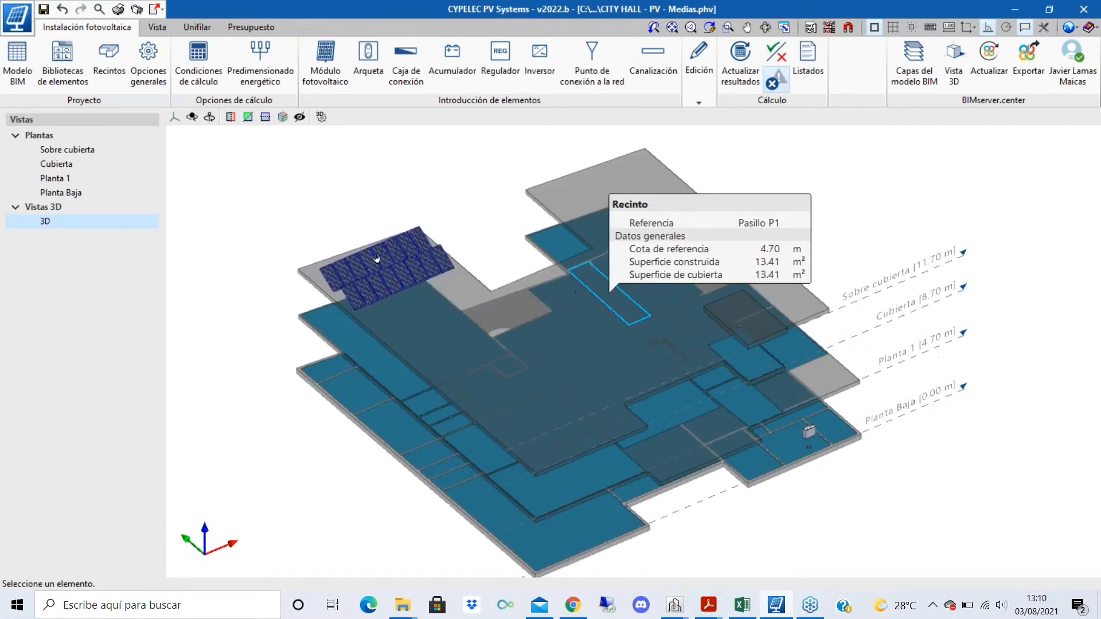
- Examine how the roof modules relate to the junction box, inverter and grid connection point on the lower floors
{"action": "scroll", "coordinate": [783, 343], "scroll_direction": "up", "scroll_amount": 2}
{"action": "scroll", "coordinate": [742, 331], "scroll_direction": "up", "scroll_amount": 3}
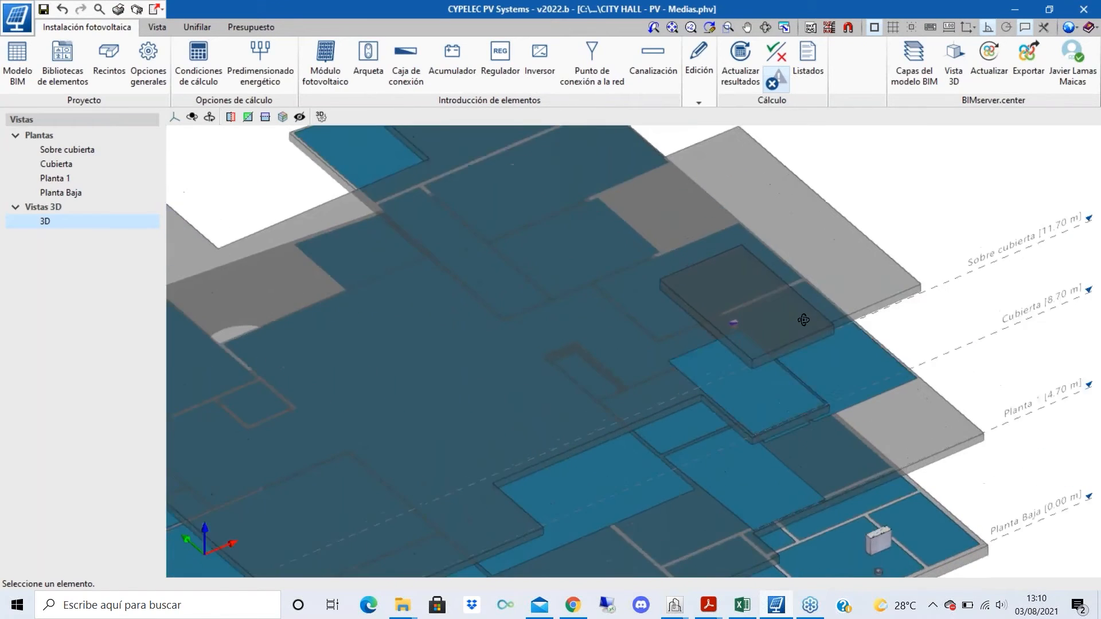
{"action": "middle_click_drag", "start_coordinate": [804, 319], "coordinate": [750, 310], "text": "shift"}
{"action": "scroll", "coordinate": [744, 300], "scroll_direction": "down", "scroll_amount": 1}
{"action": "scroll", "coordinate": [742, 297], "scroll_direction": "up", "scroll_amount": 2}
{"action": "scroll", "coordinate": [741, 296], "scroll_direction": "down", "scroll_amount": 3}
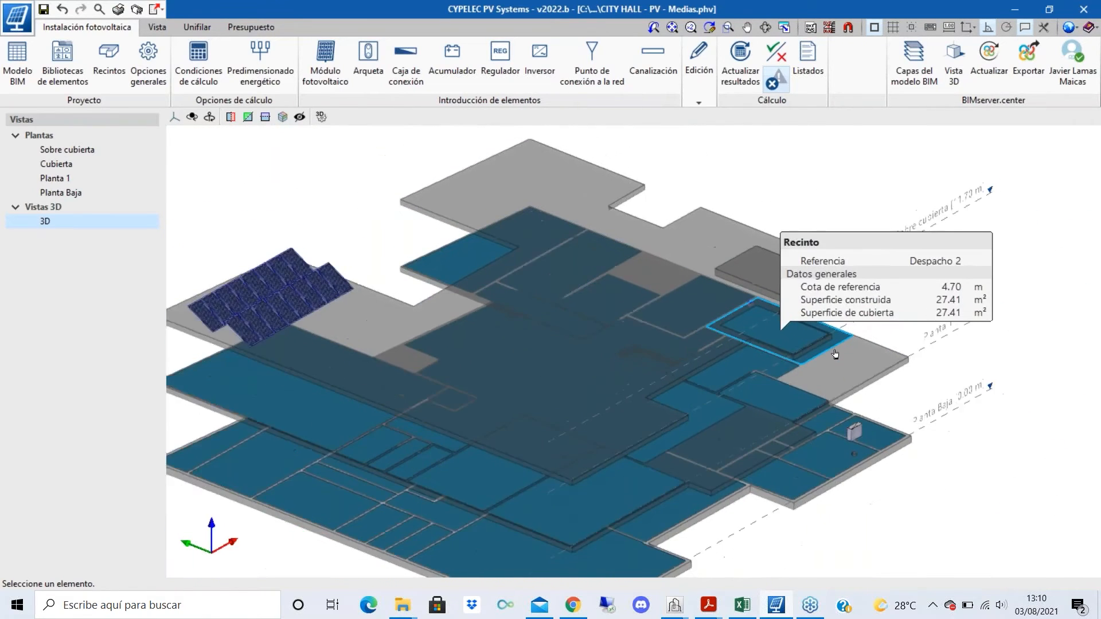
{"action": "scroll", "coordinate": [843, 433], "scroll_direction": "up", "scroll_amount": 3}
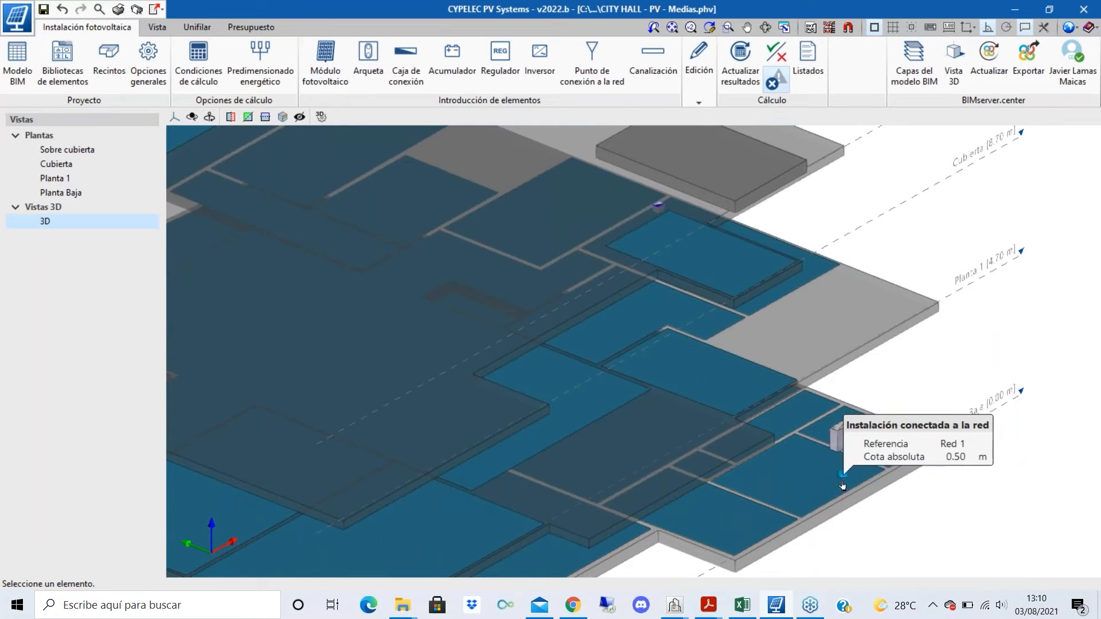
{"action": "scroll", "coordinate": [849, 481], "scroll_direction": "down", "scroll_amount": 5}
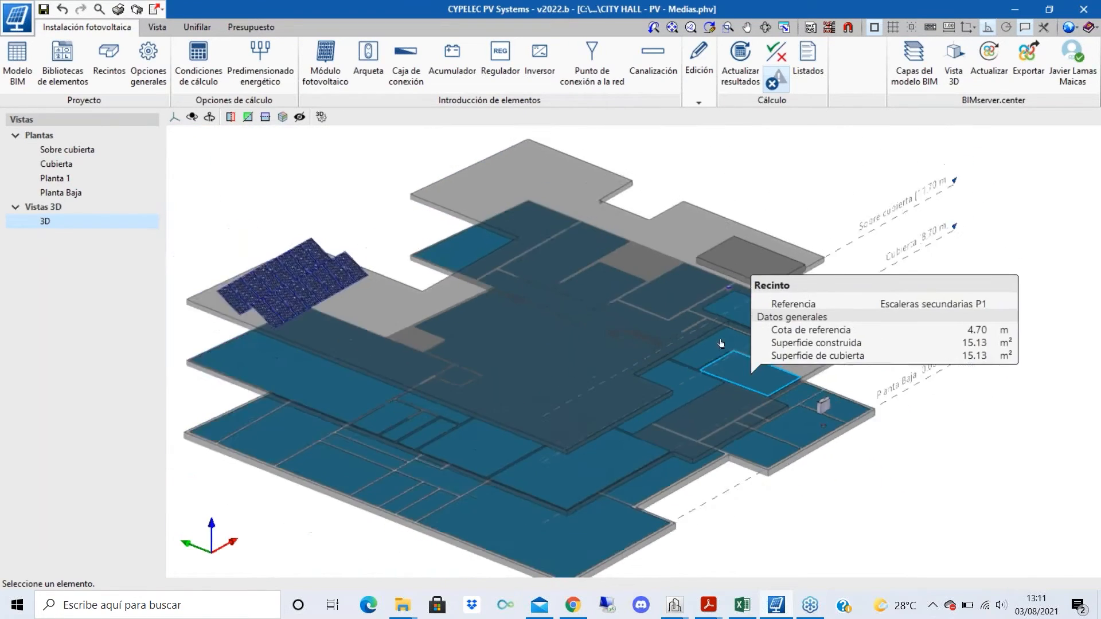
- Show all BIM model layers except the architecture Space layer, including construction elements, bathroom fittings, water supply, ISOVER, aliaxis, electrical, HVAC, furniture and stairs
{"action": "left_click", "coordinate": [918, 77]}
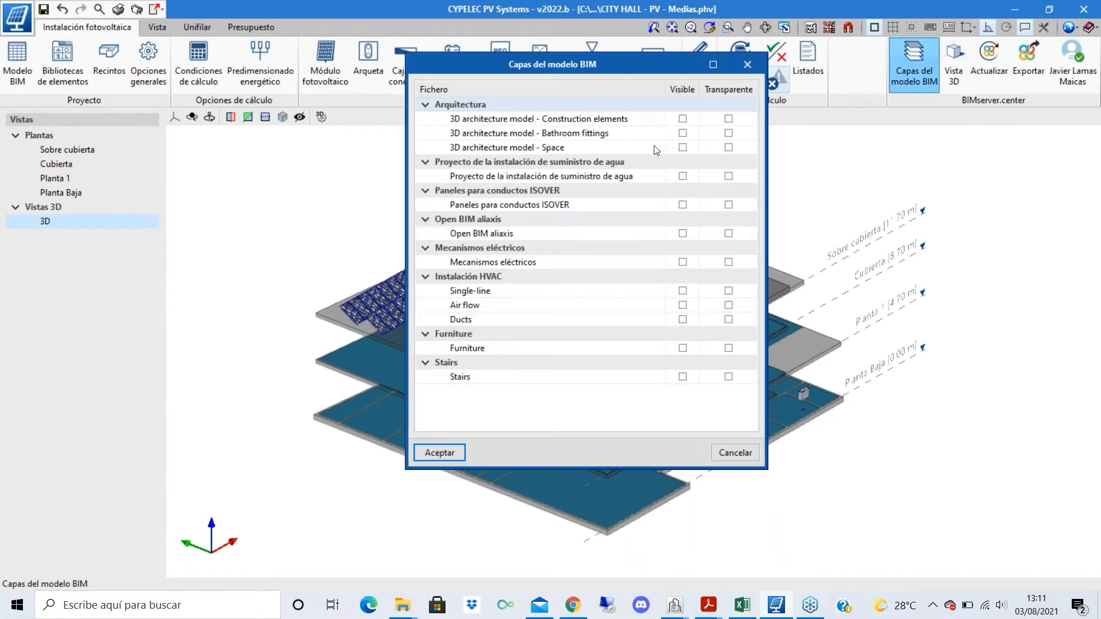
{"action": "left_click", "coordinate": [683, 119]}
{"action": "left_click", "coordinate": [682, 133]}
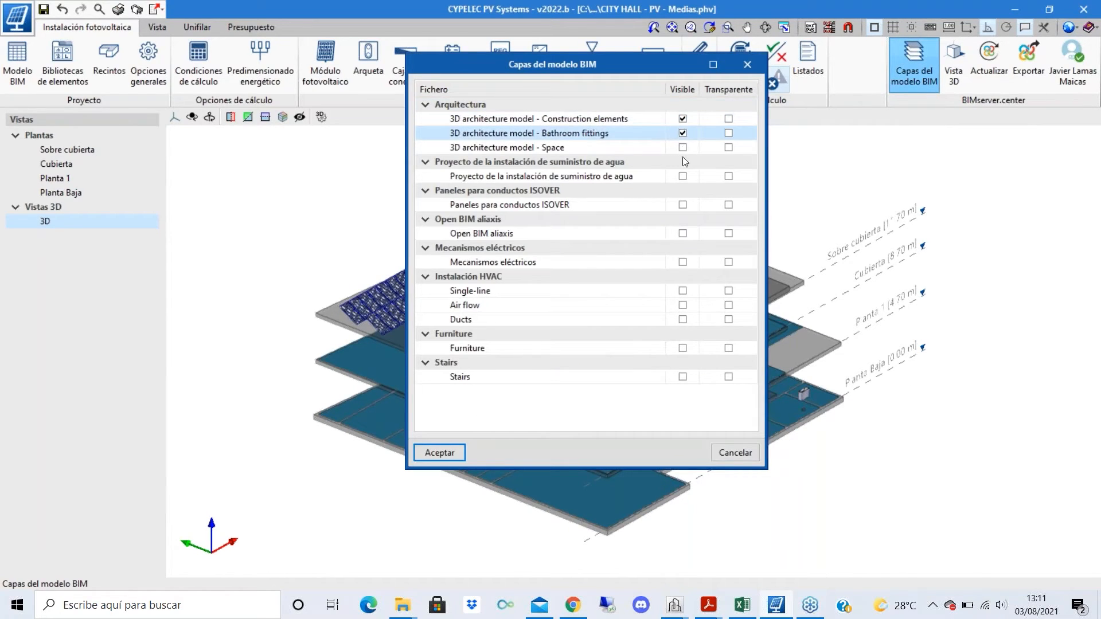
{"action": "left_click", "coordinate": [682, 176]}
{"action": "left_click", "coordinate": [682, 204]}
{"action": "left_click", "coordinate": [683, 234]}
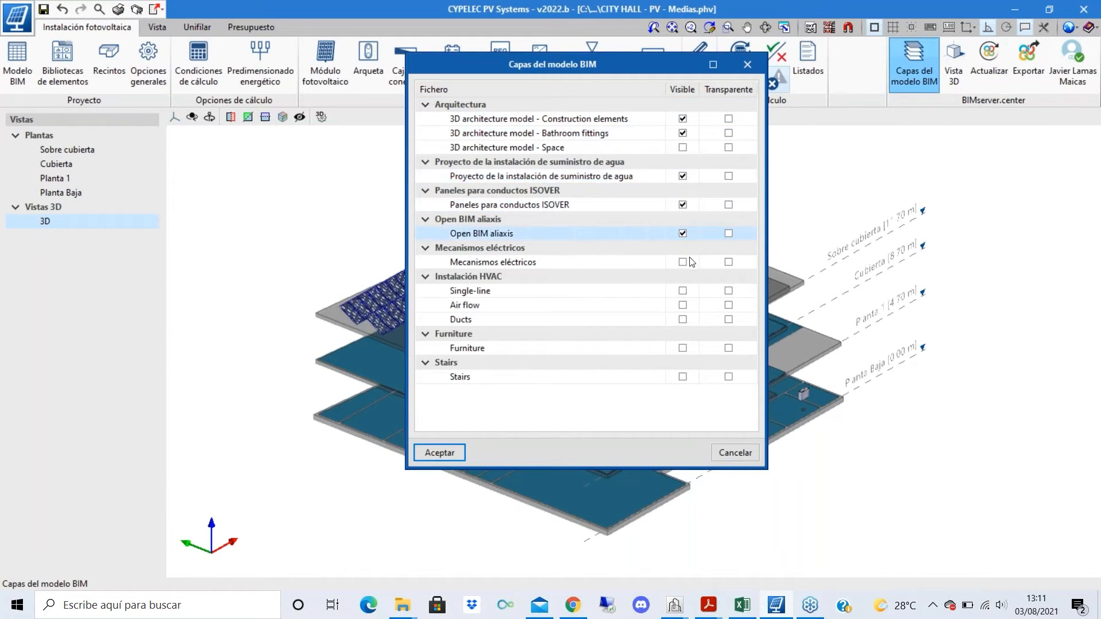
{"action": "left_click", "coordinate": [682, 262]}
{"action": "left_click", "coordinate": [682, 291]}
{"action": "left_click", "coordinate": [682, 305]}
{"action": "left_click", "coordinate": [683, 319]}
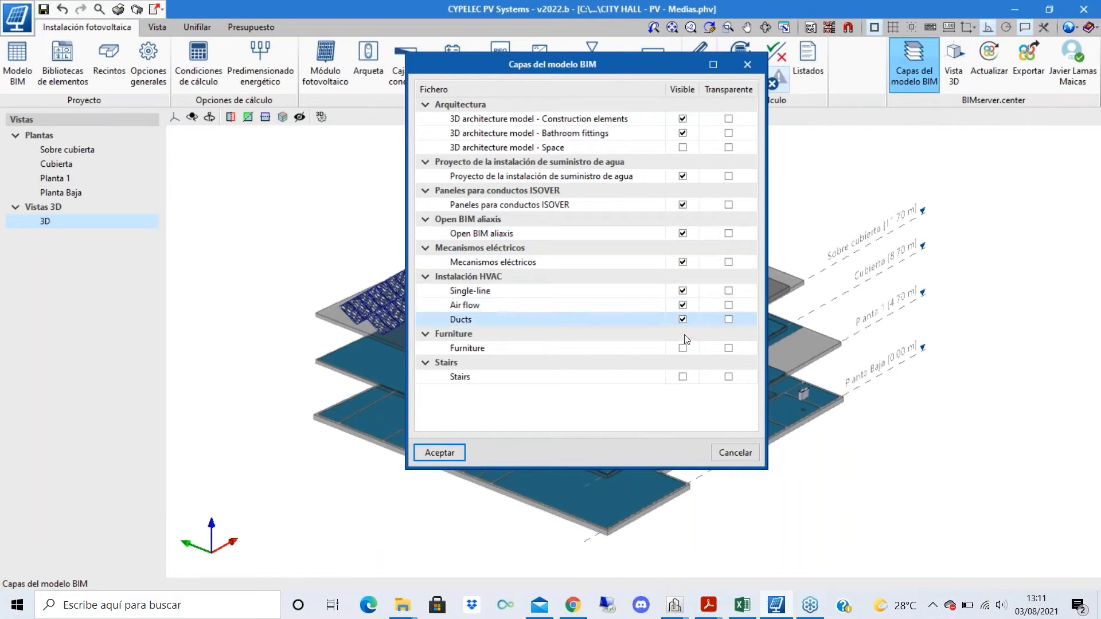
{"action": "left_click", "coordinate": [682, 348]}
{"action": "left_click", "coordinate": [682, 376]}
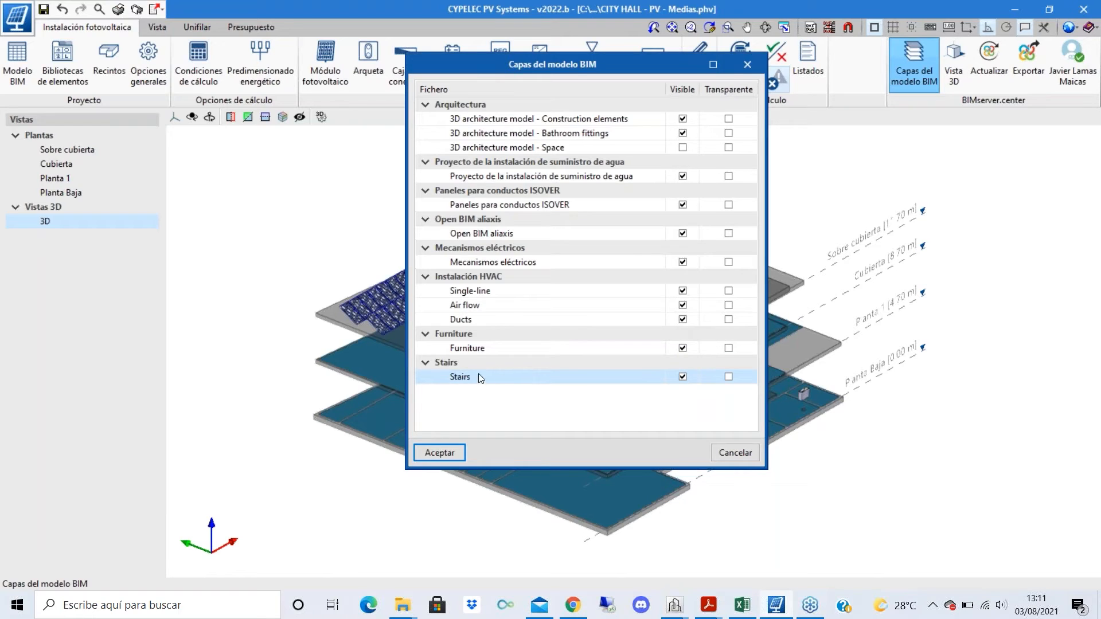
{"action": "left_click", "coordinate": [439, 453]}
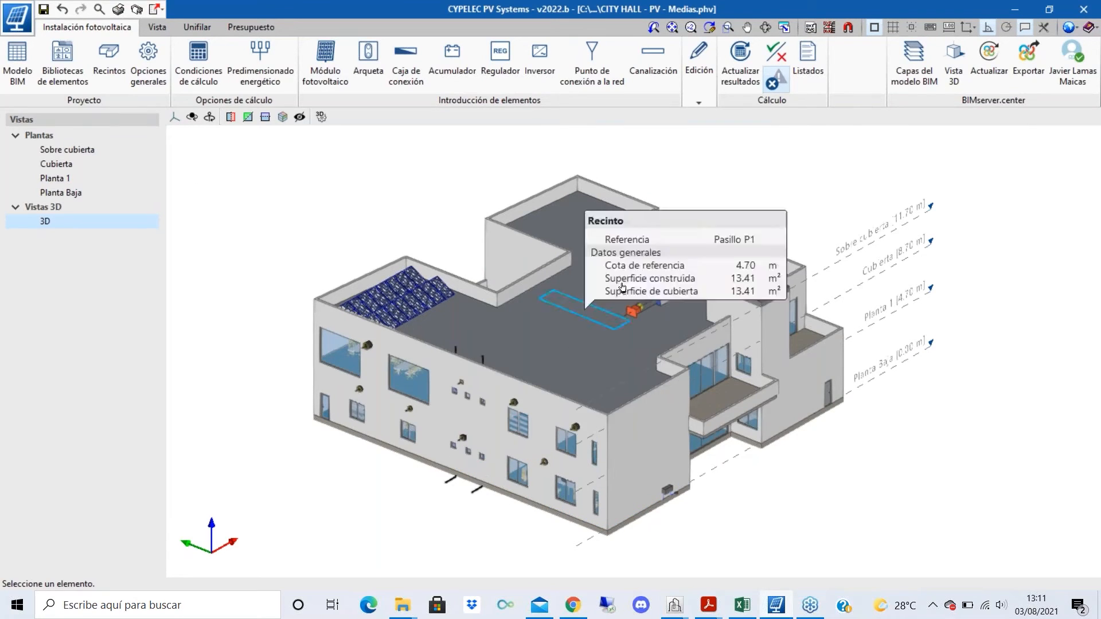
- Start a new conduit on the Cubierta plan, keeping the generic cable conductor and setting the phase cross-section to 2.5 mm²
{"action": "left_click", "coordinate": [56, 164]}
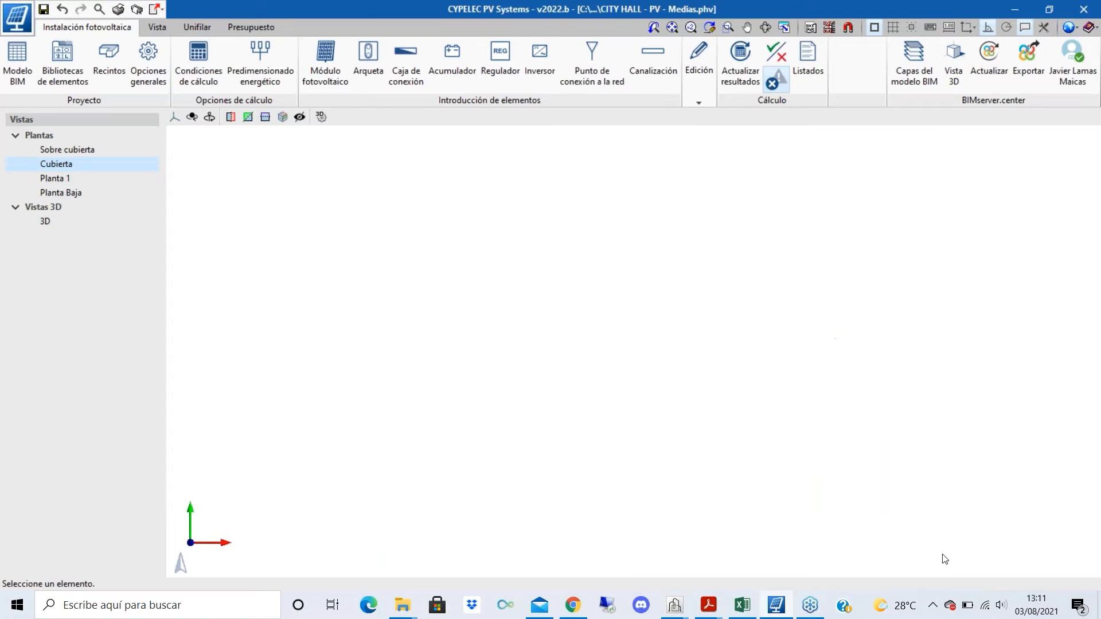
{"action": "scroll", "coordinate": [758, 567], "scroll_direction": "up", "scroll_amount": 1}
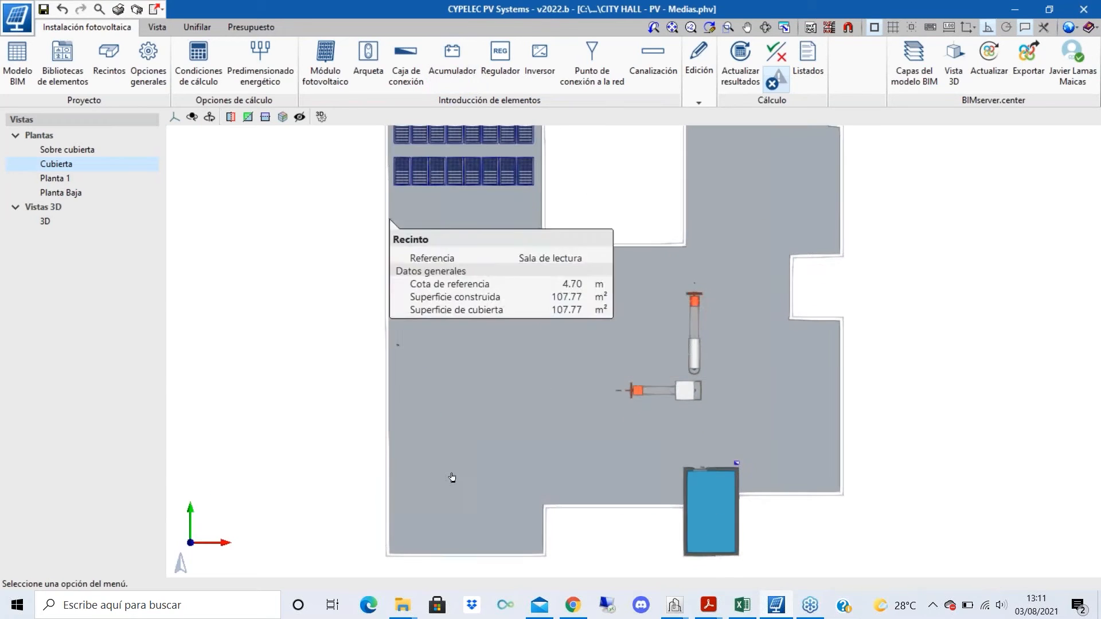
{"action": "scroll", "coordinate": [461, 450], "scroll_direction": "down", "scroll_amount": 1}
{"action": "scroll", "coordinate": [438, 105], "scroll_direction": "up", "scroll_amount": 5}
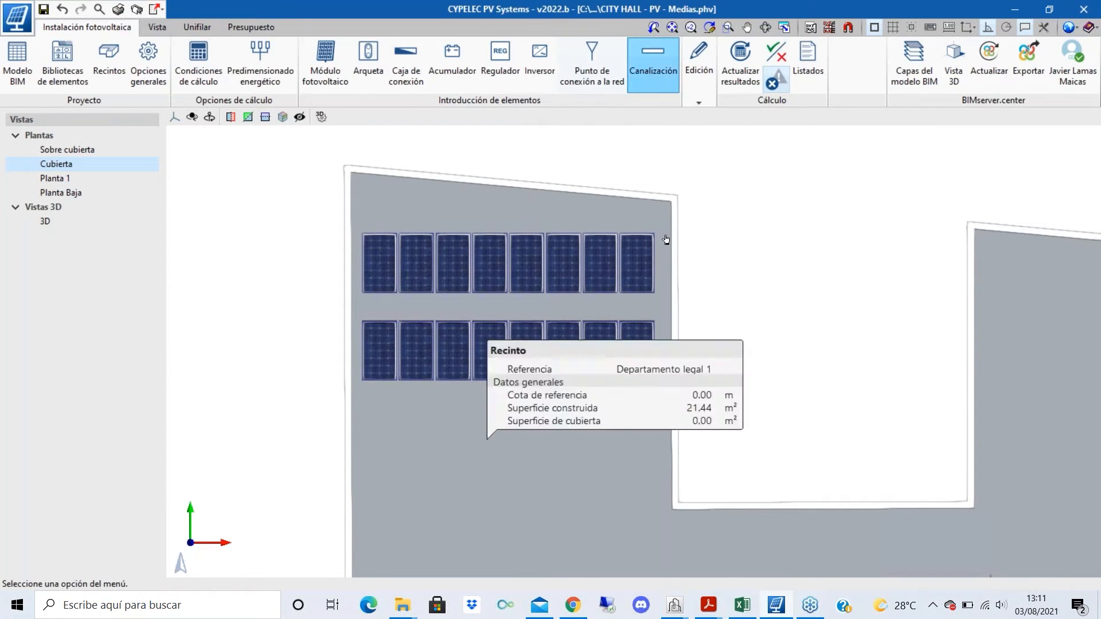
{"action": "left_click", "coordinate": [666, 65]}
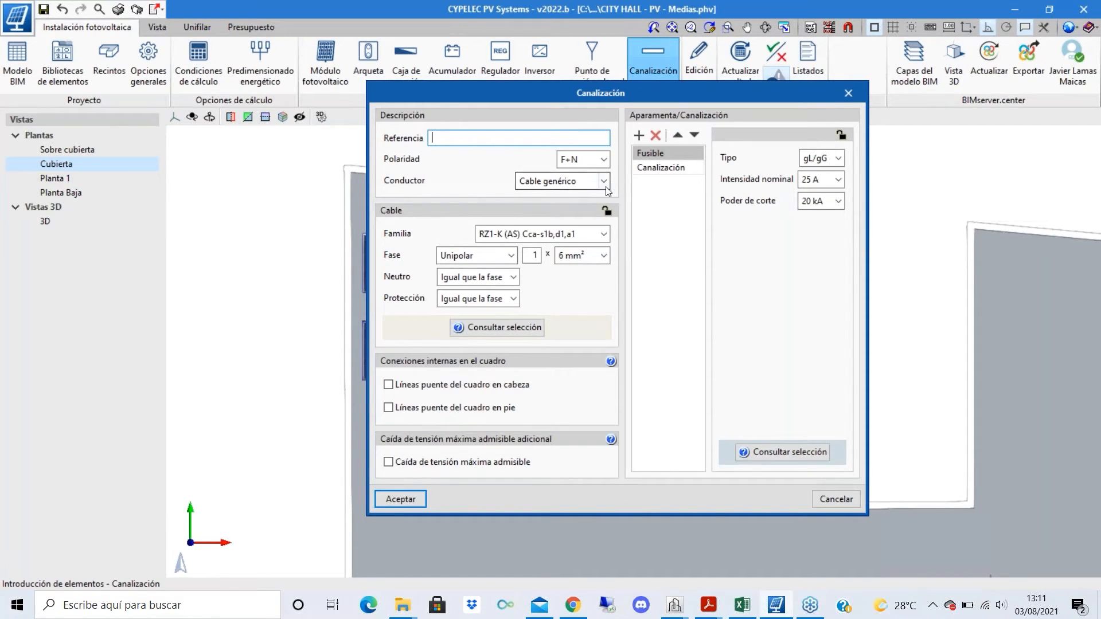
{"action": "left_click", "coordinate": [604, 181]}
{"action": "left_click", "coordinate": [606, 187]}
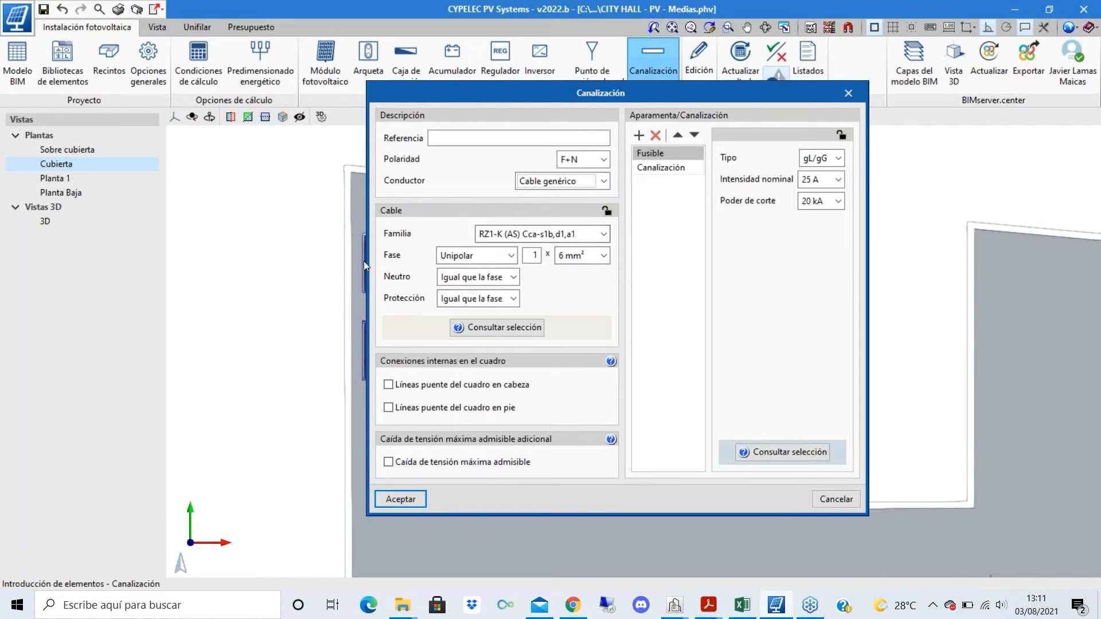
{"action": "left_click", "coordinate": [603, 256]}
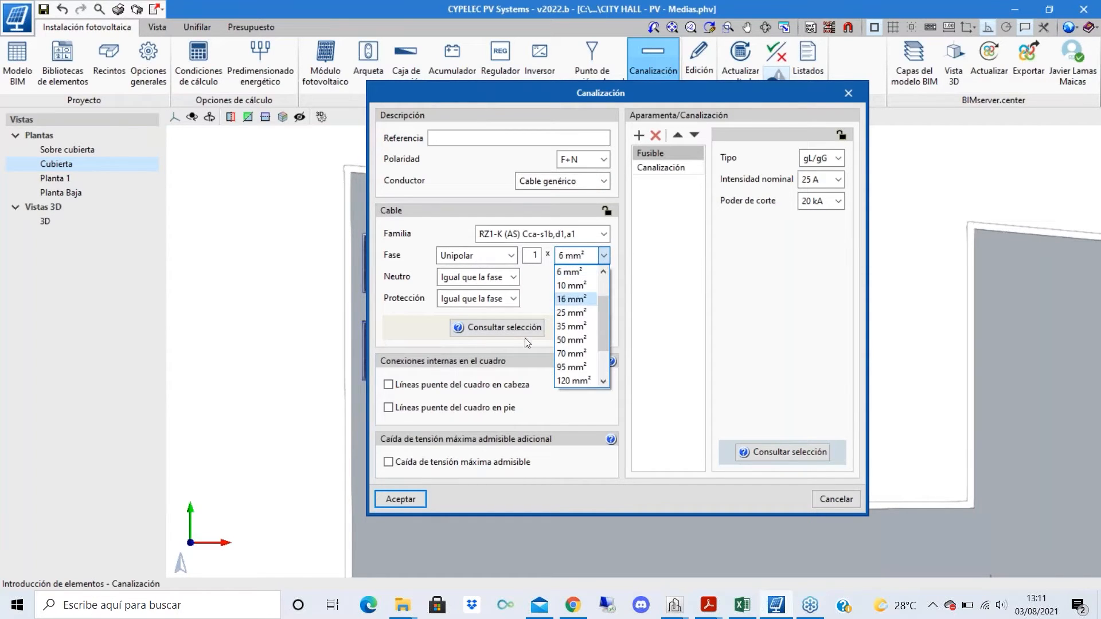
{"action": "scroll", "coordinate": [574, 309], "scroll_direction": "up", "scroll_amount": 1}
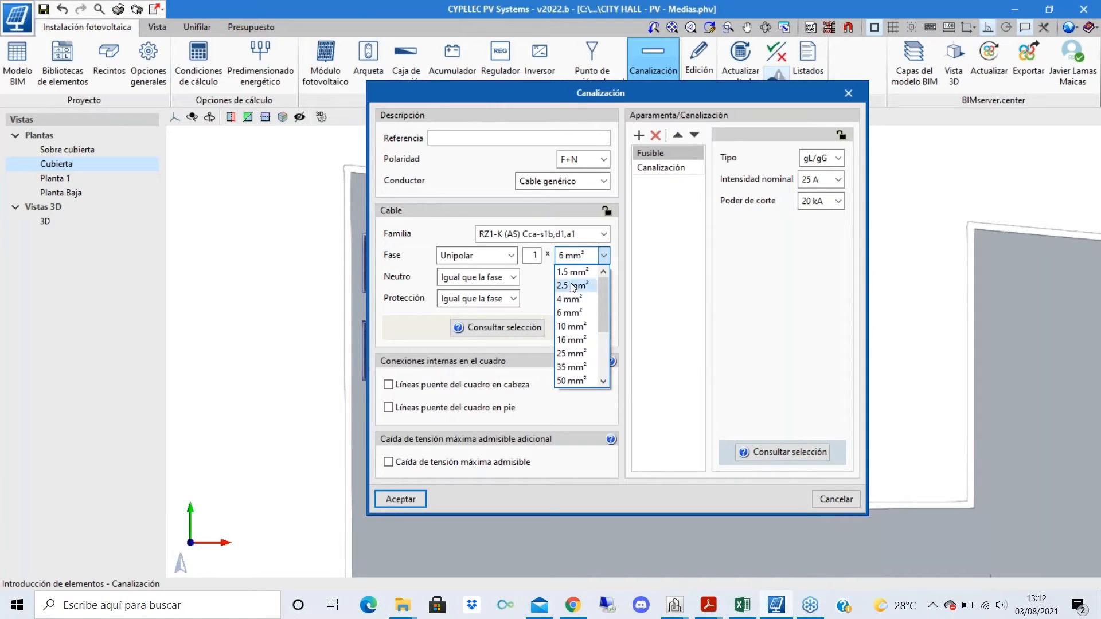
{"action": "left_click", "coordinate": [573, 286]}
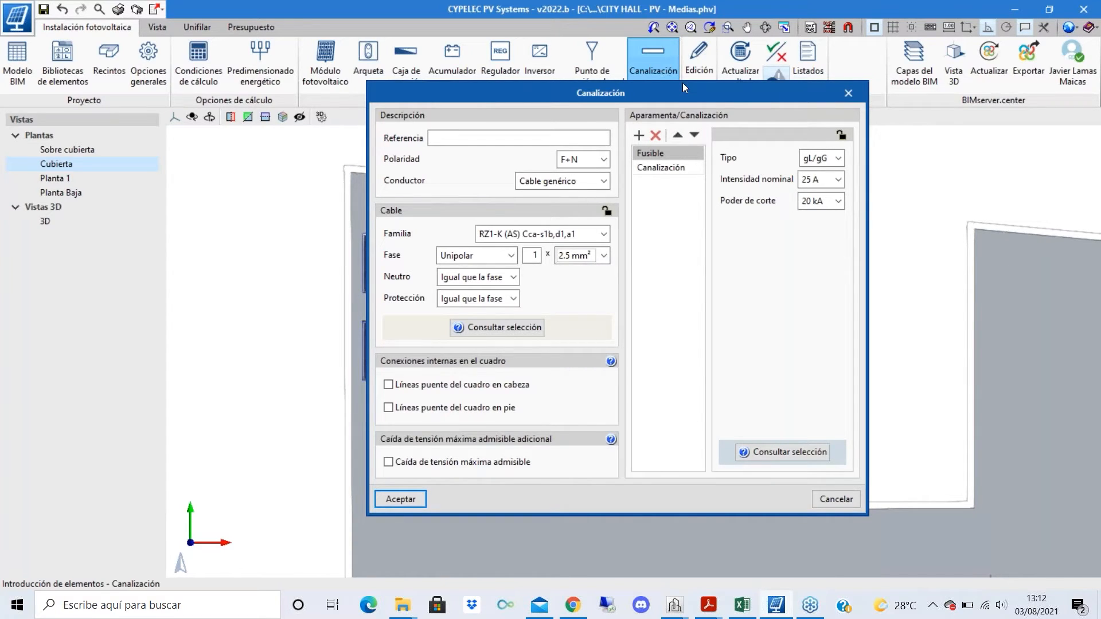
- Check the available protection device types and try placing the fuse after the conduit run in the element list
{"action": "left_click", "coordinate": [639, 136]}
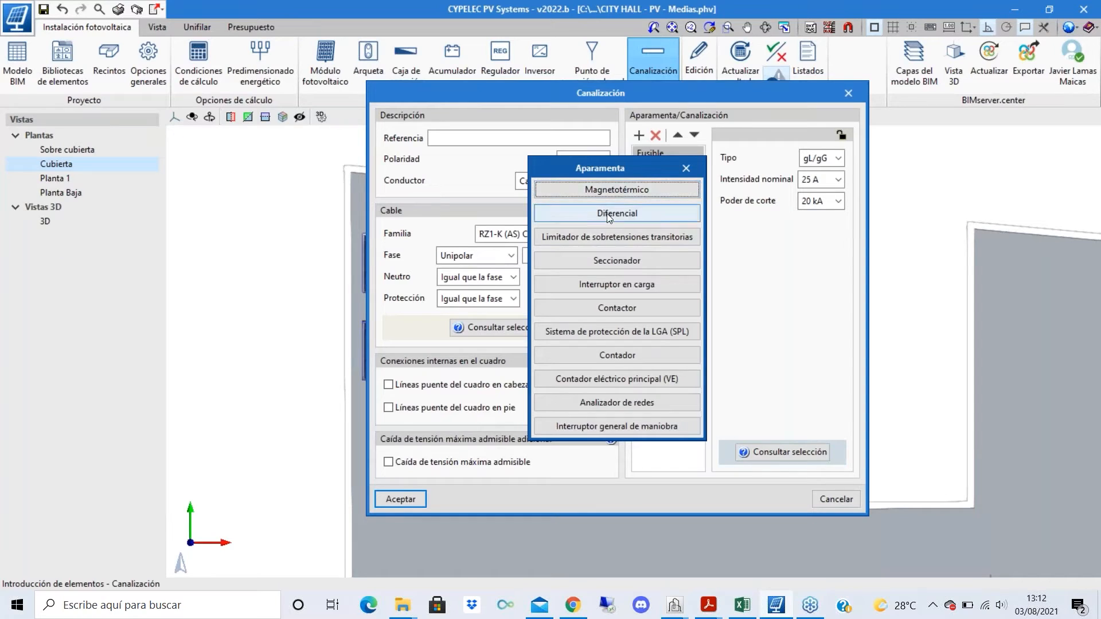
{"action": "left_click", "coordinate": [685, 170]}
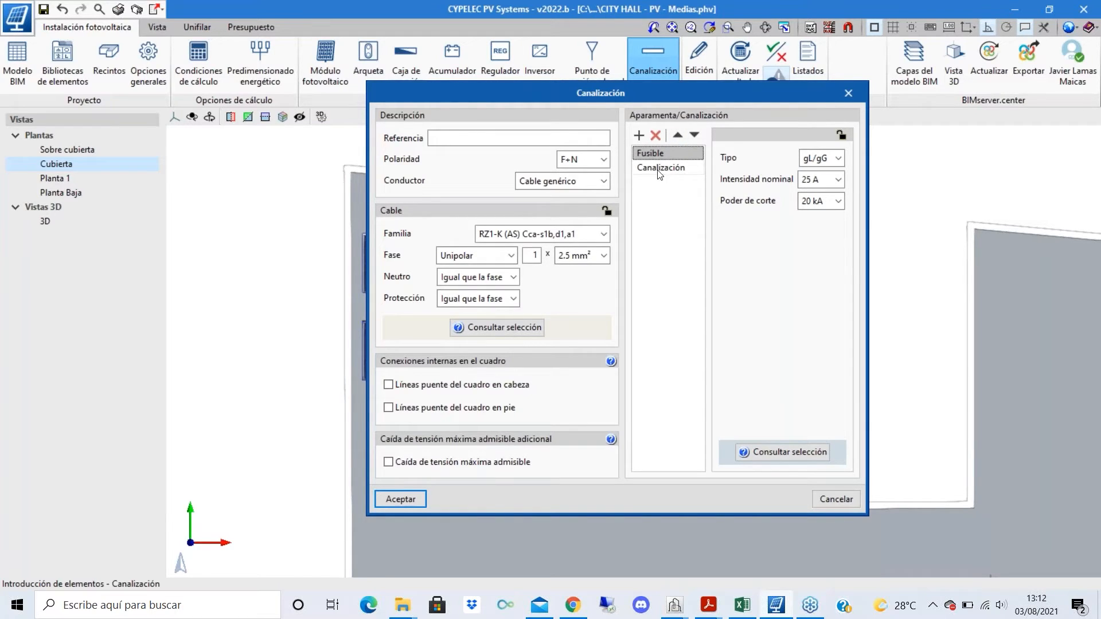
{"action": "left_click", "coordinate": [694, 135]}
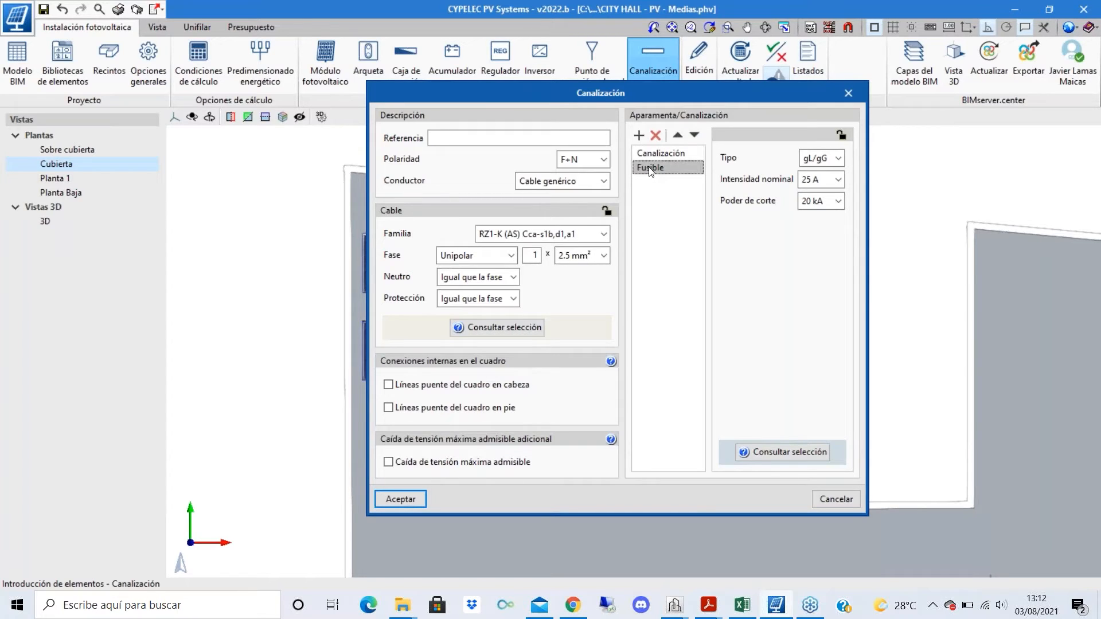
{"action": "left_click", "coordinate": [677, 135]}
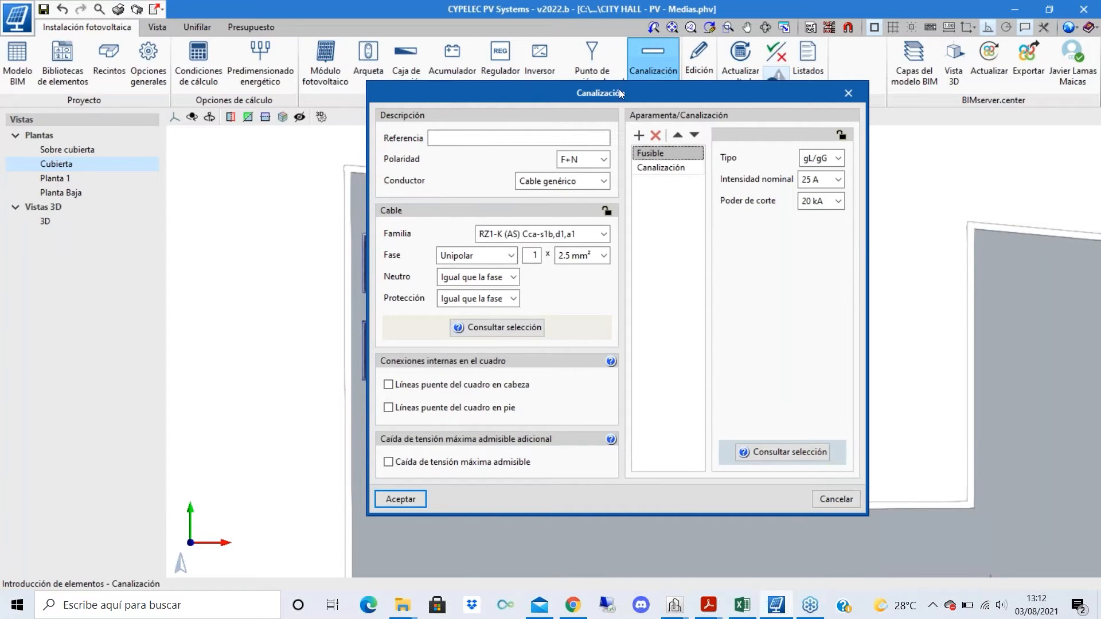
- Remove the fuse from the conduit and set its reference installation method to F: Cables unipolares en contacto, al aire libre
{"action": "left_click", "coordinate": [655, 135]}
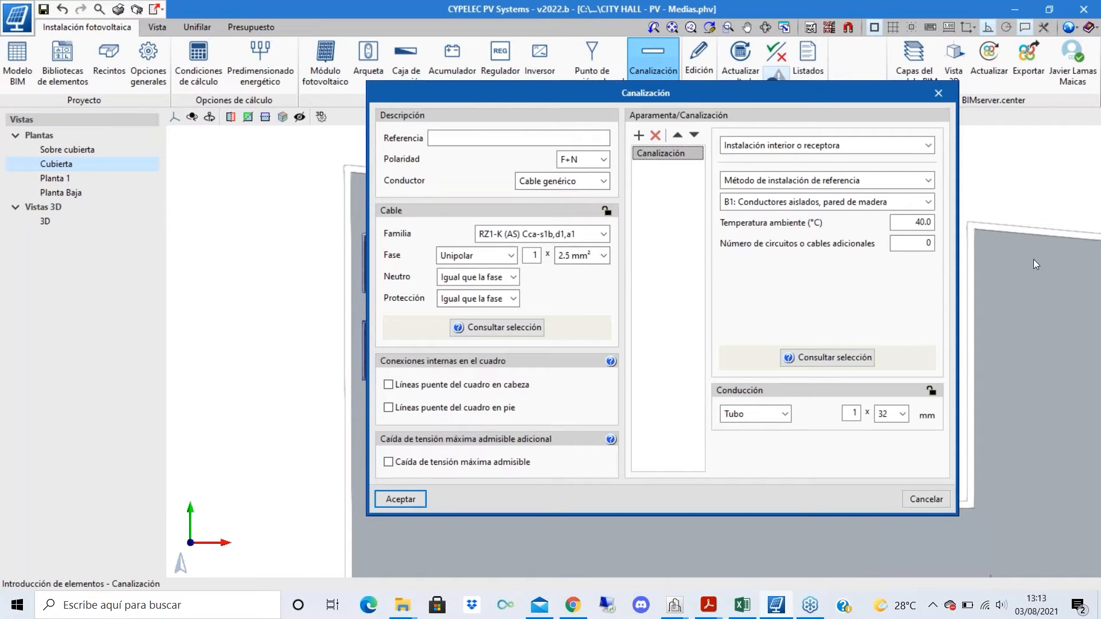
{"action": "left_click", "coordinate": [901, 183]}
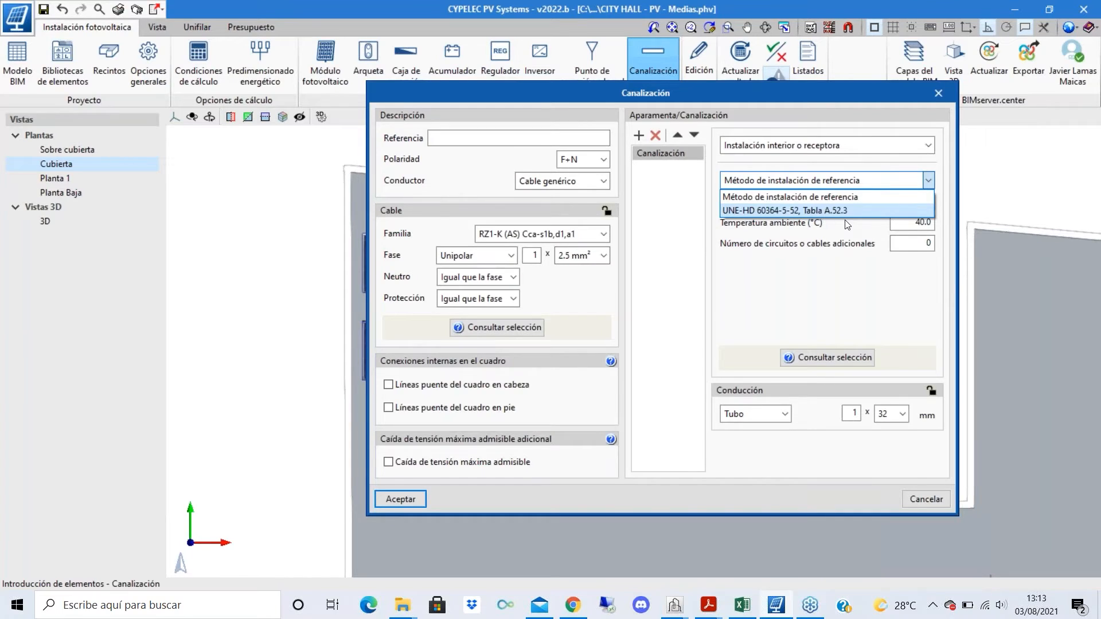
{"action": "left_click", "coordinate": [885, 181]}
{"action": "left_click", "coordinate": [887, 181]}
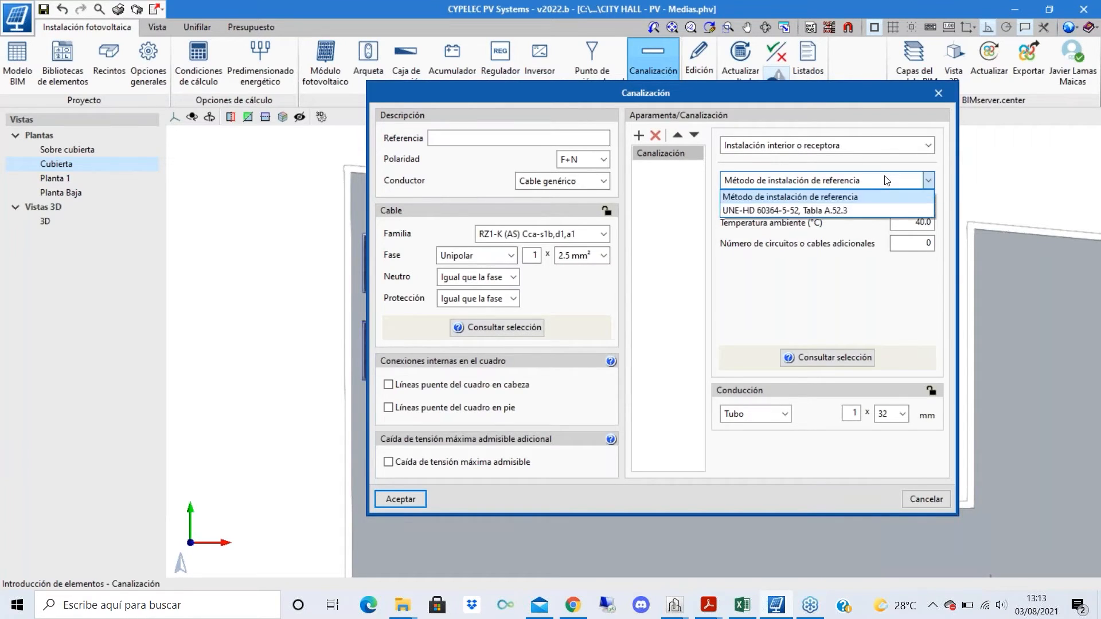
{"action": "left_click", "coordinate": [887, 181]}
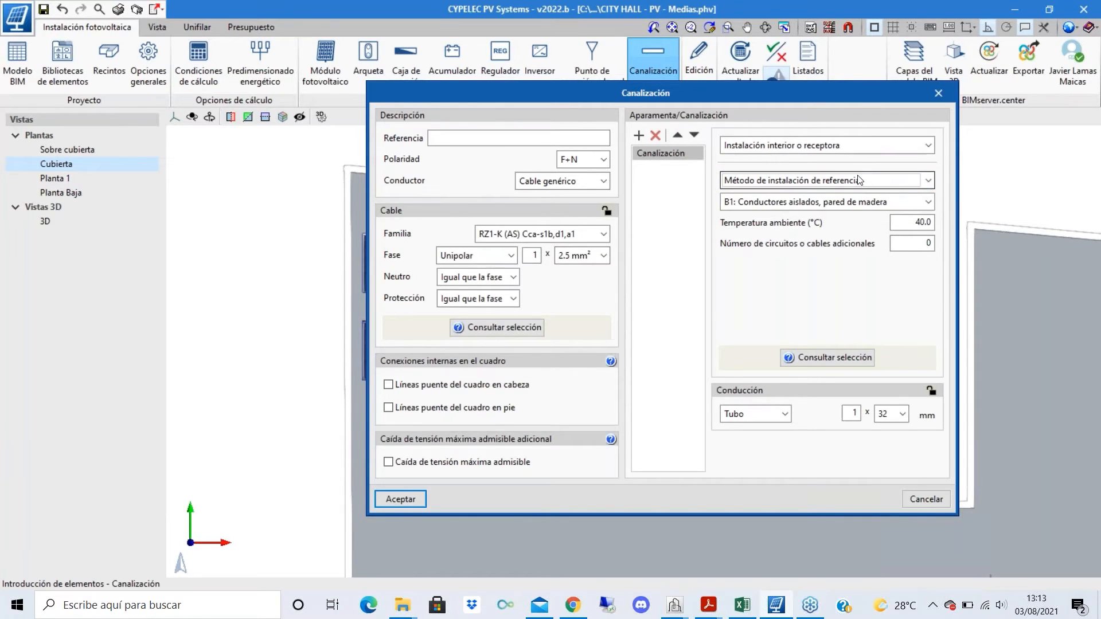
{"action": "left_click", "coordinate": [906, 202]}
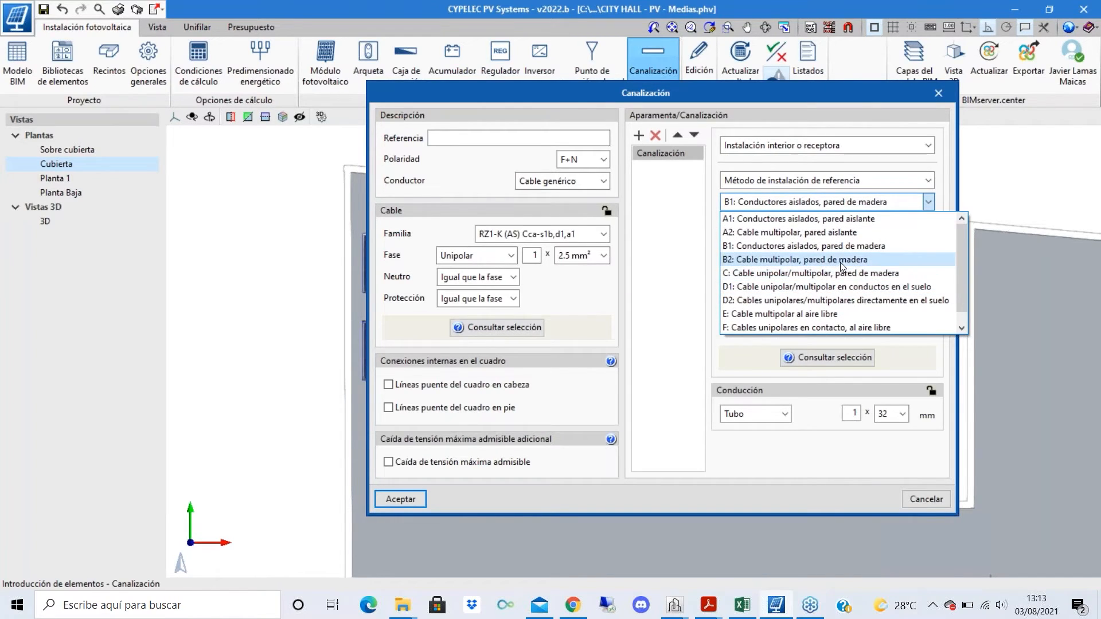
{"action": "left_click", "coordinate": [813, 327]}
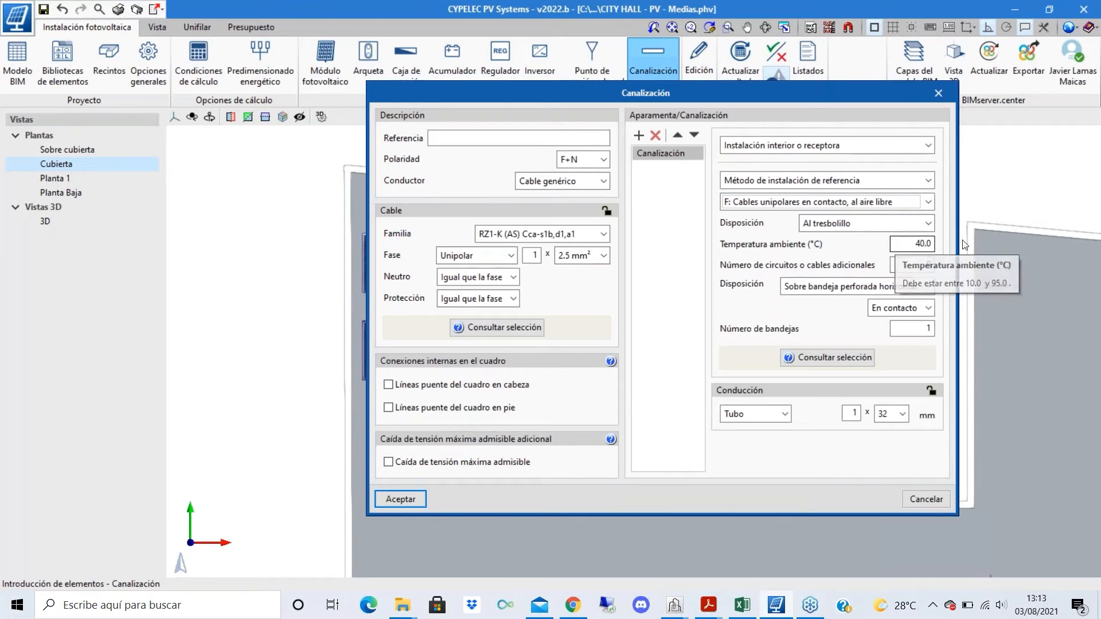
- Set 5 additional circuits and the Sobre bandeja perforada horizontal arrangement, and accept the conduit properties to begin its polyline
{"action": "double_click", "coordinate": [918, 265]}
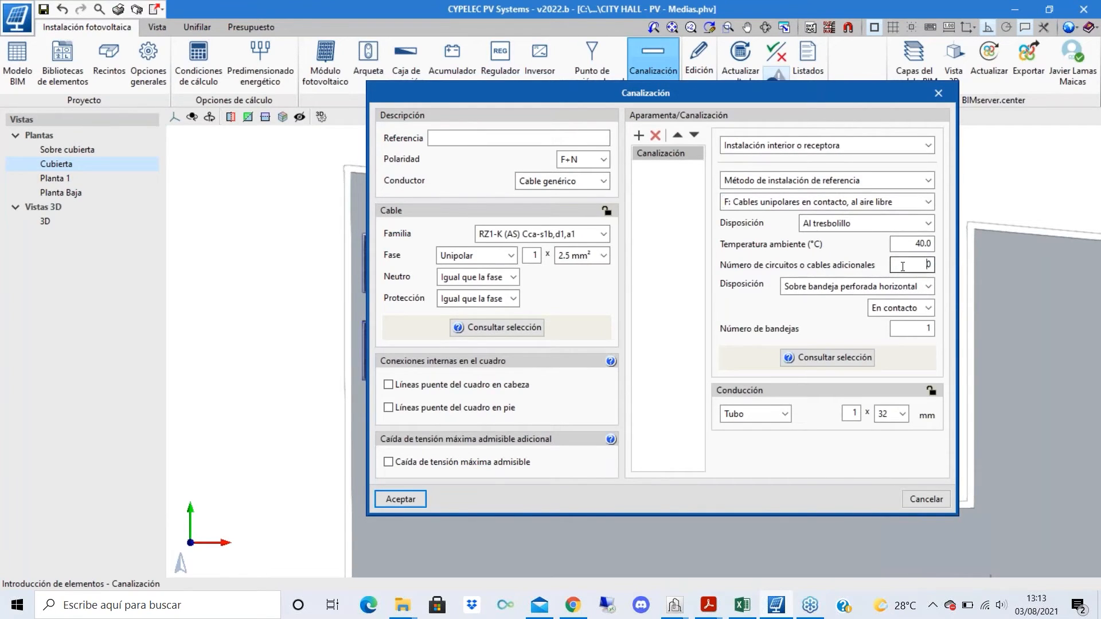
{"action": "key", "text": "Tab"}
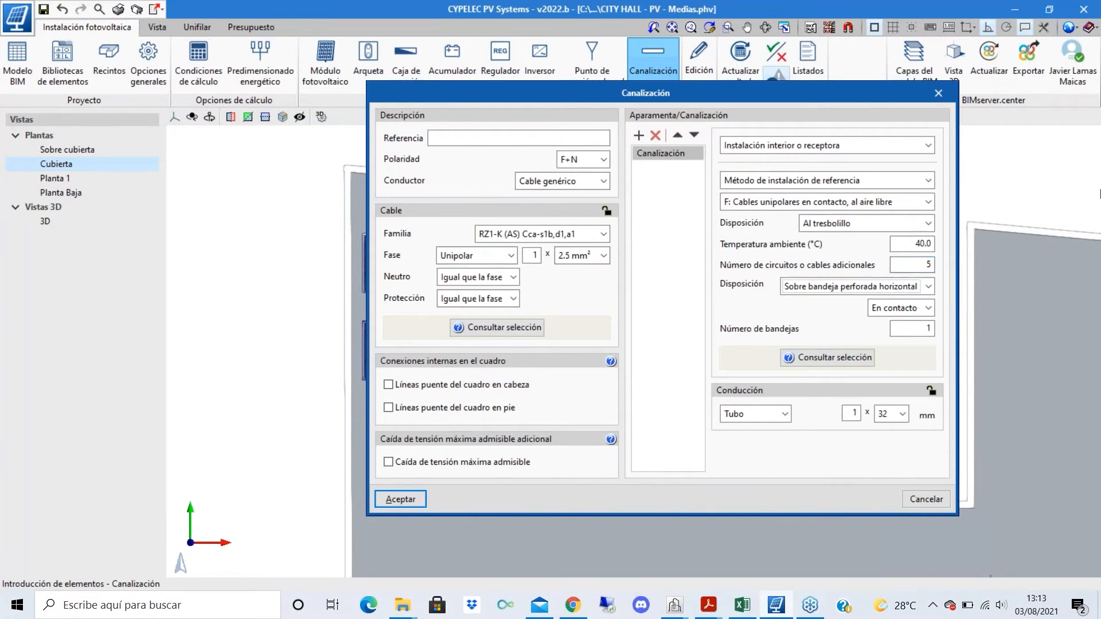
{"action": "key", "text": "shift+Tab"}
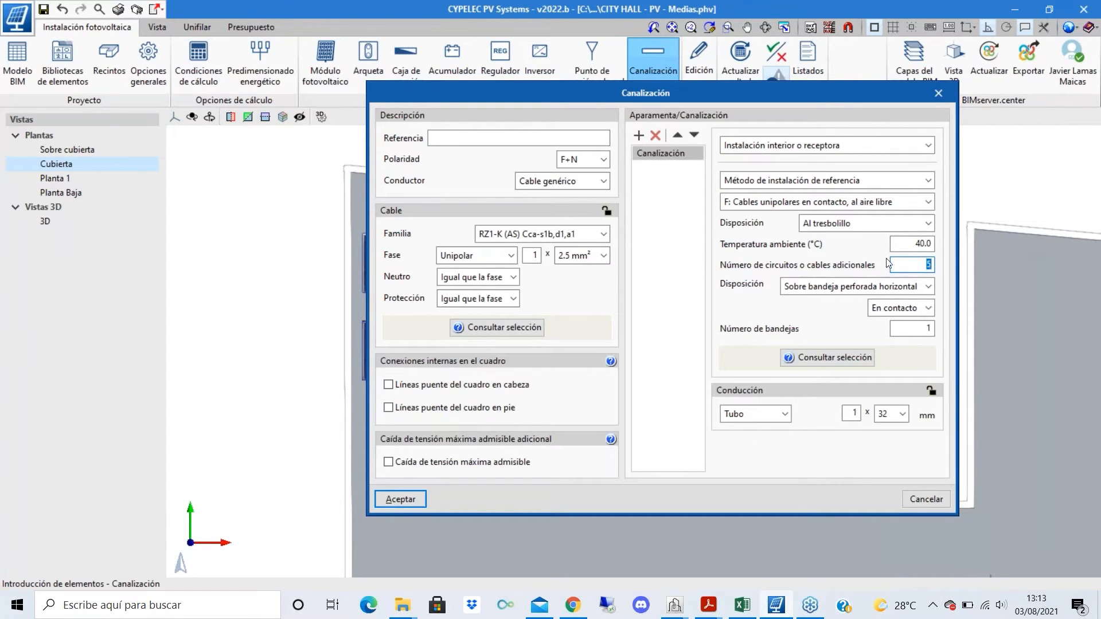
{"action": "left_click", "coordinate": [927, 287]}
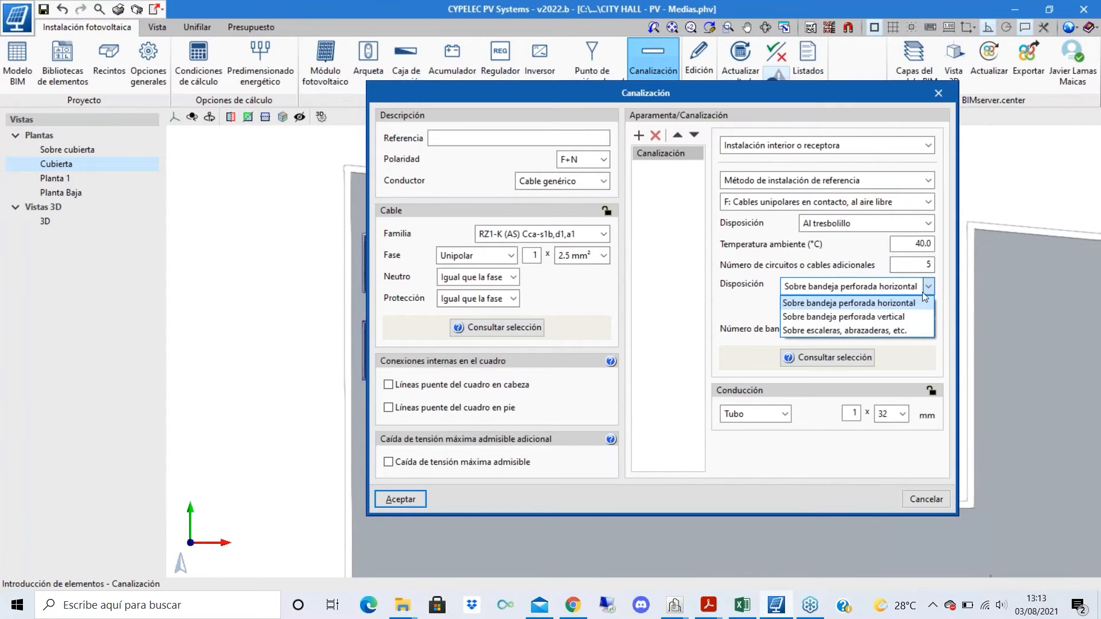
{"action": "left_click", "coordinate": [809, 304]}
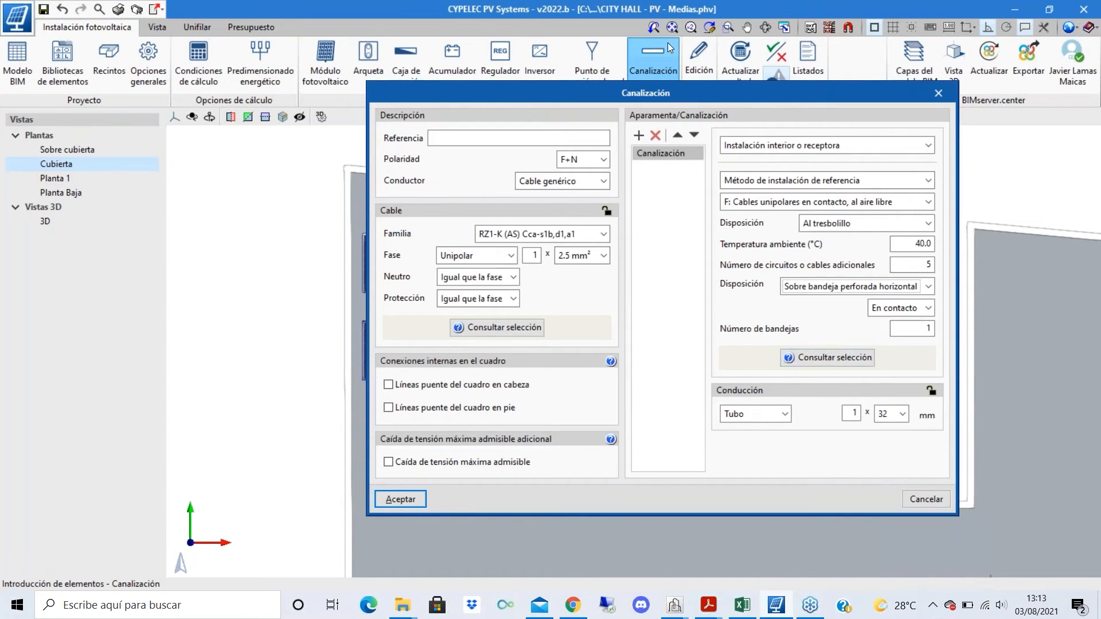
{"action": "left_click", "coordinate": [401, 499]}
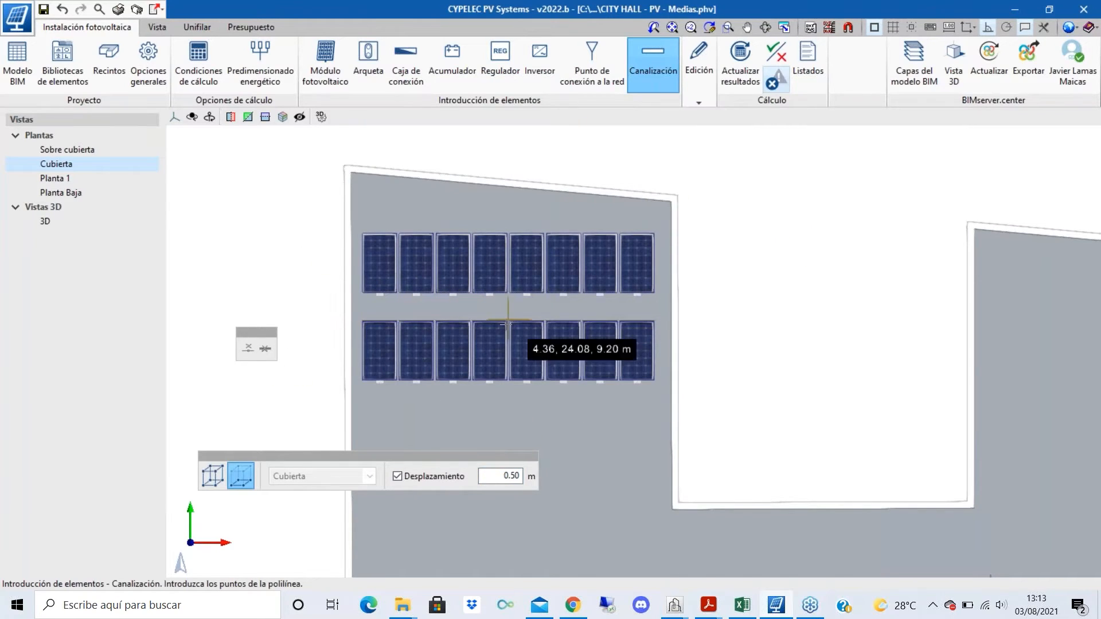
{"action": "scroll", "coordinate": [504, 364], "scroll_direction": "up", "scroll_amount": 1}
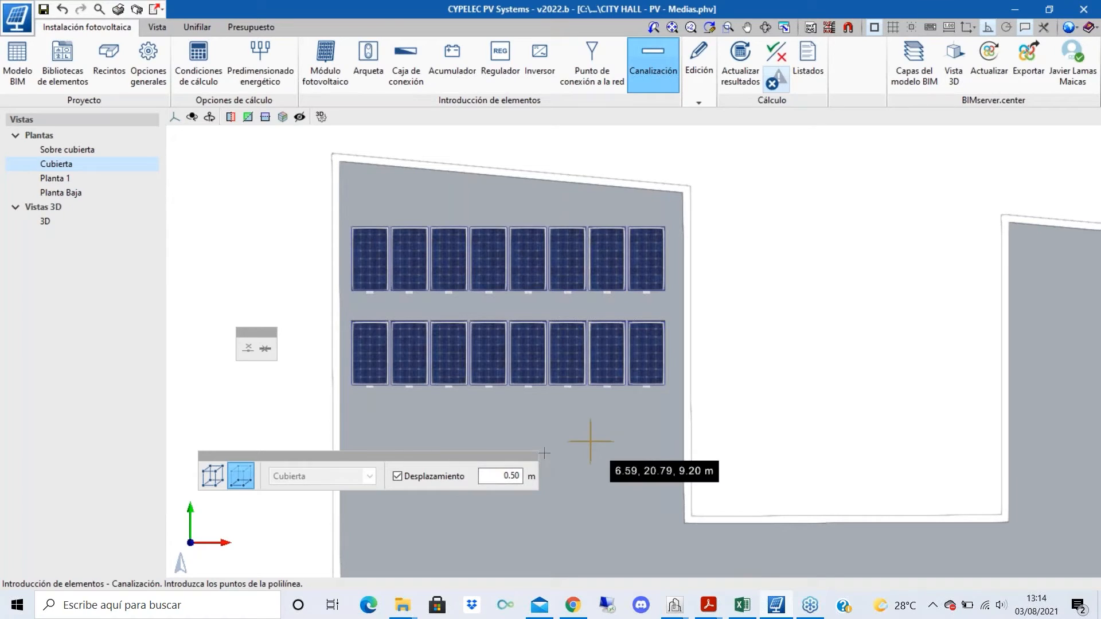
- Turn off the Desplazamiento offset, capture points in 3D, and run the conduit along the upper module row from its right-end to left-end module
{"action": "left_click", "coordinate": [396, 479]}
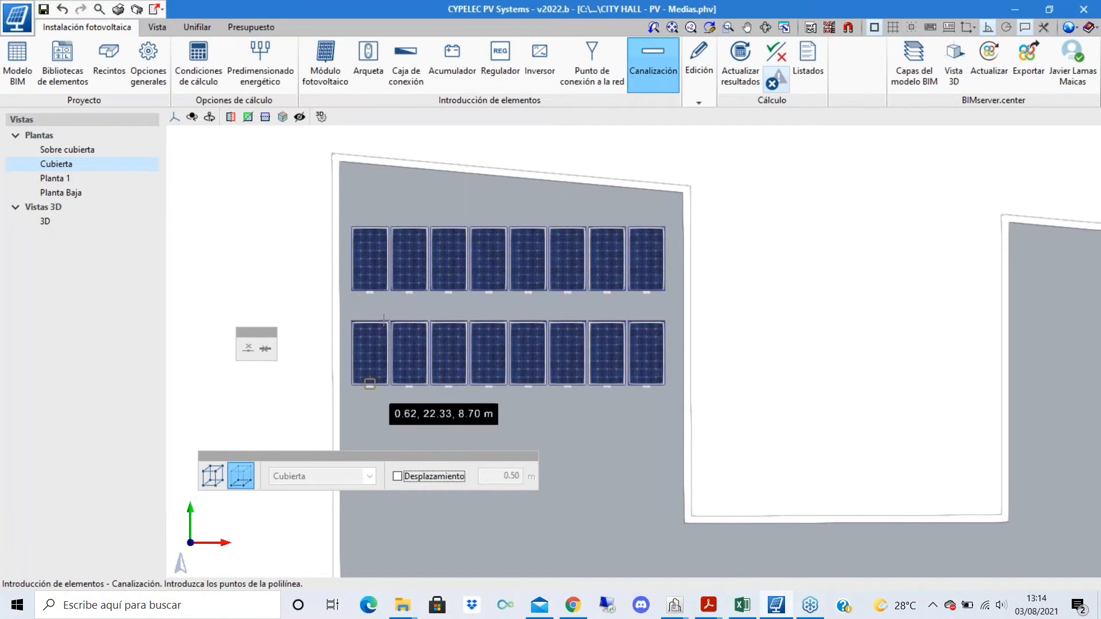
{"action": "left_click", "coordinate": [210, 473]}
{"action": "scroll", "coordinate": [376, 292], "scroll_direction": "up", "scroll_amount": 2}
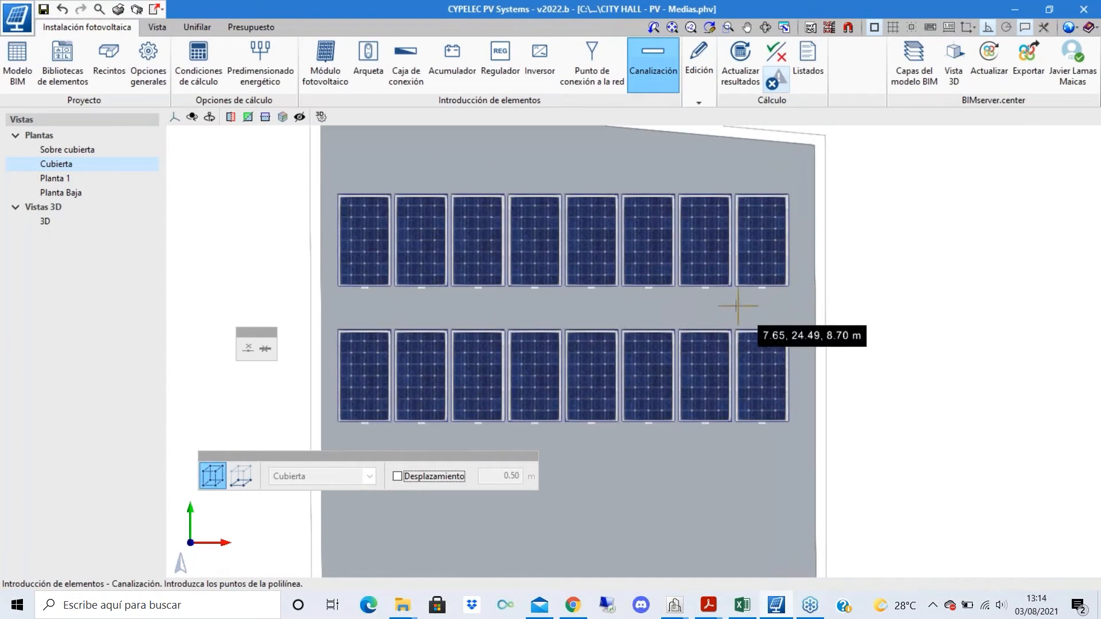
{"action": "scroll", "coordinate": [755, 299], "scroll_direction": "up", "scroll_amount": 1}
{"action": "left_click", "coordinate": [763, 285]}
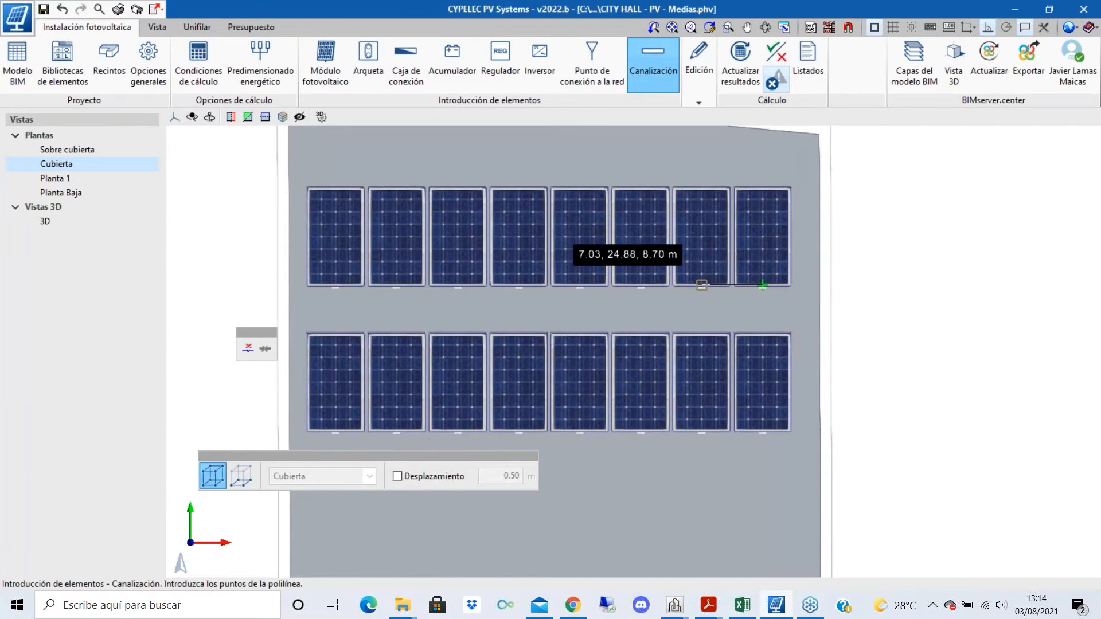
{"action": "scroll", "coordinate": [657, 293], "scroll_direction": "down", "scroll_amount": 2}
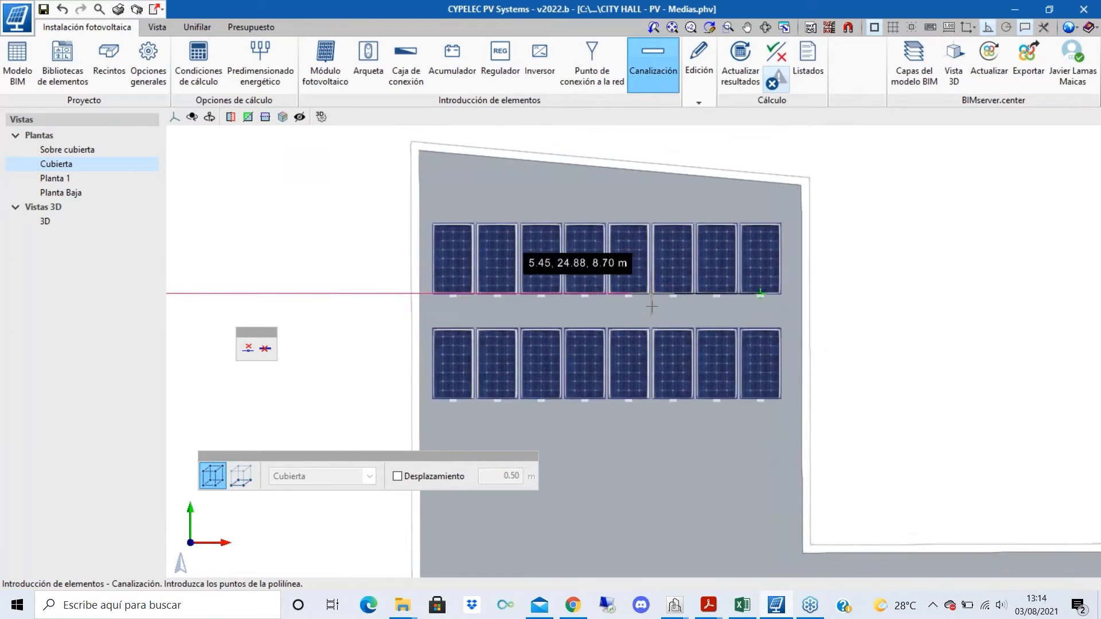
{"action": "scroll", "coordinate": [631, 300], "scroll_direction": "up", "scroll_amount": 2}
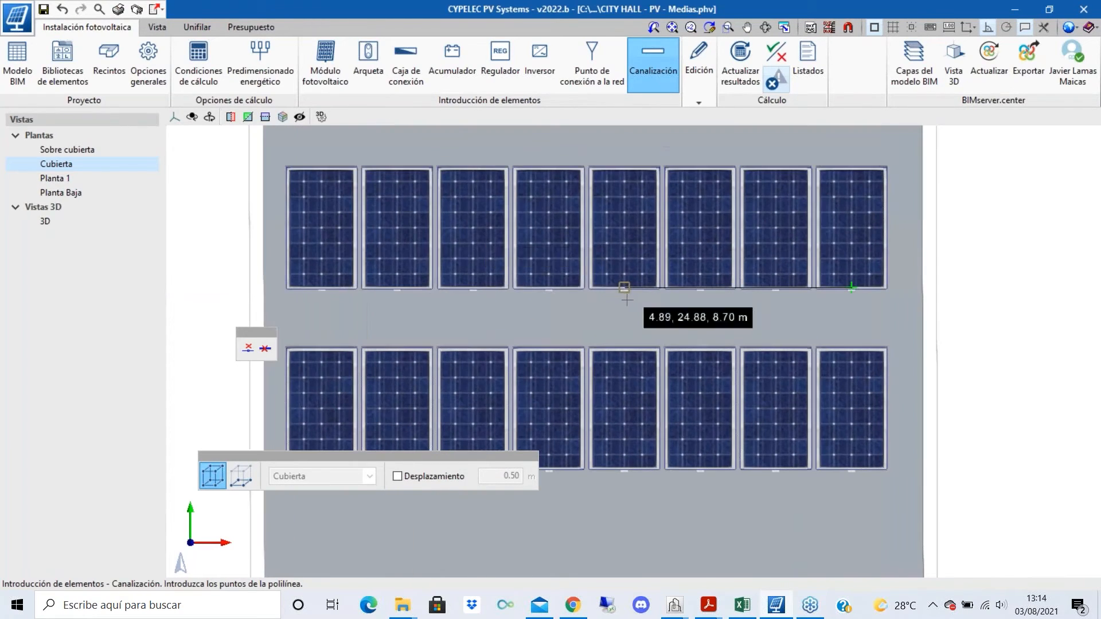
{"action": "scroll", "coordinate": [715, 296], "scroll_direction": "down", "scroll_amount": 1}
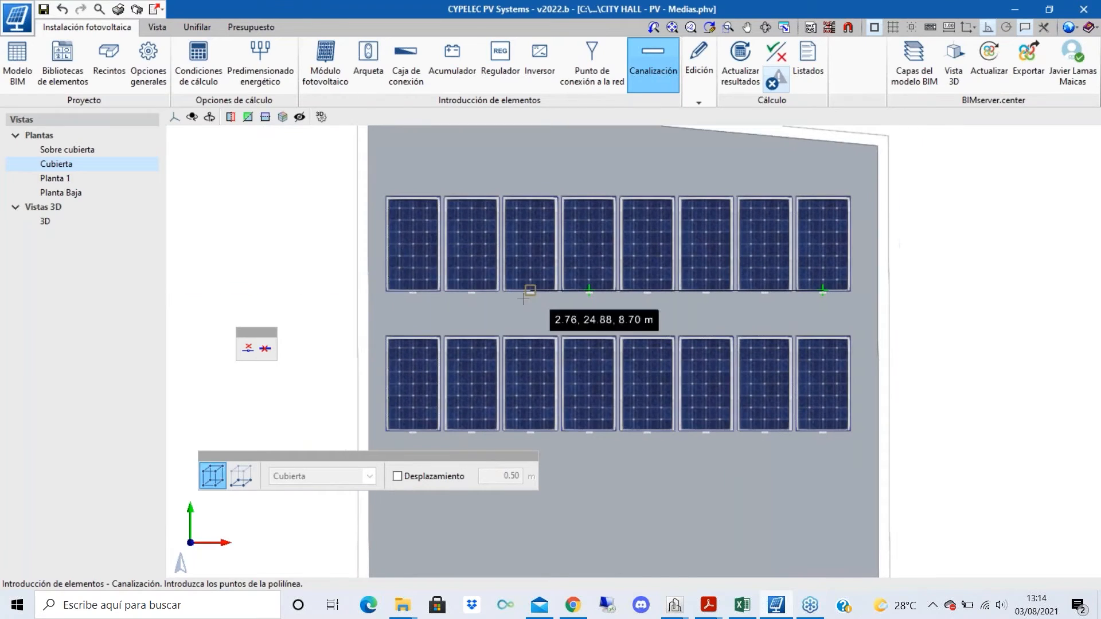
{"action": "left_click", "coordinate": [438, 285]}
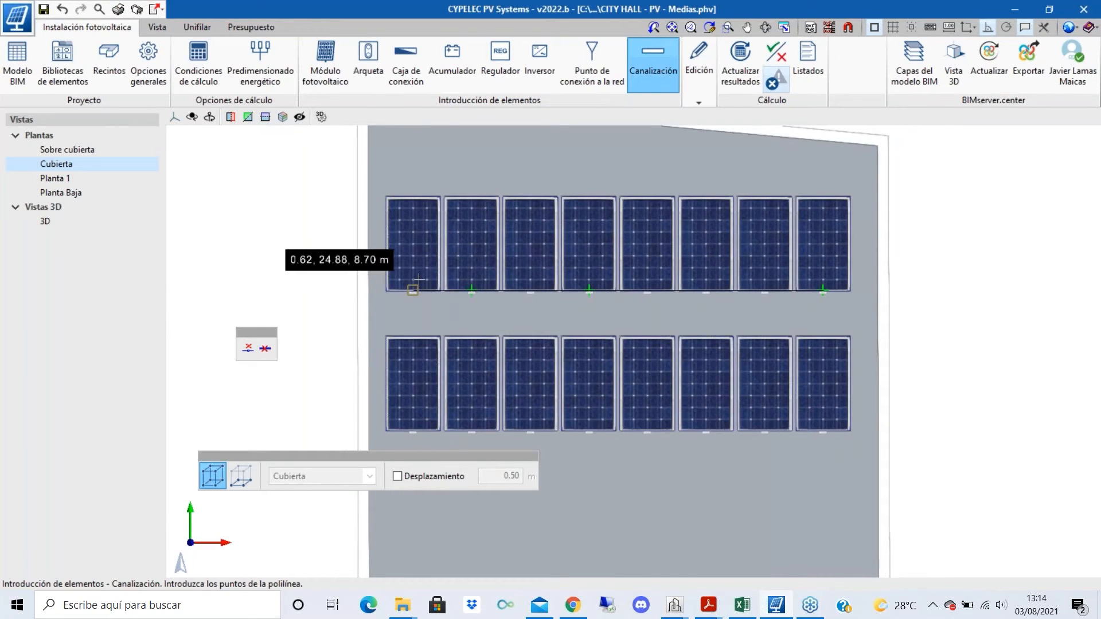
{"action": "left_click", "coordinate": [419, 279]}
- Continue the conduit down to the lower row's left-end module and along that row to its right-end module, and finish the polyline
{"action": "scroll", "coordinate": [477, 201], "scroll_direction": "down", "scroll_amount": 1}
{"action": "scroll", "coordinate": [435, 333], "scroll_direction": "up", "scroll_amount": 1}
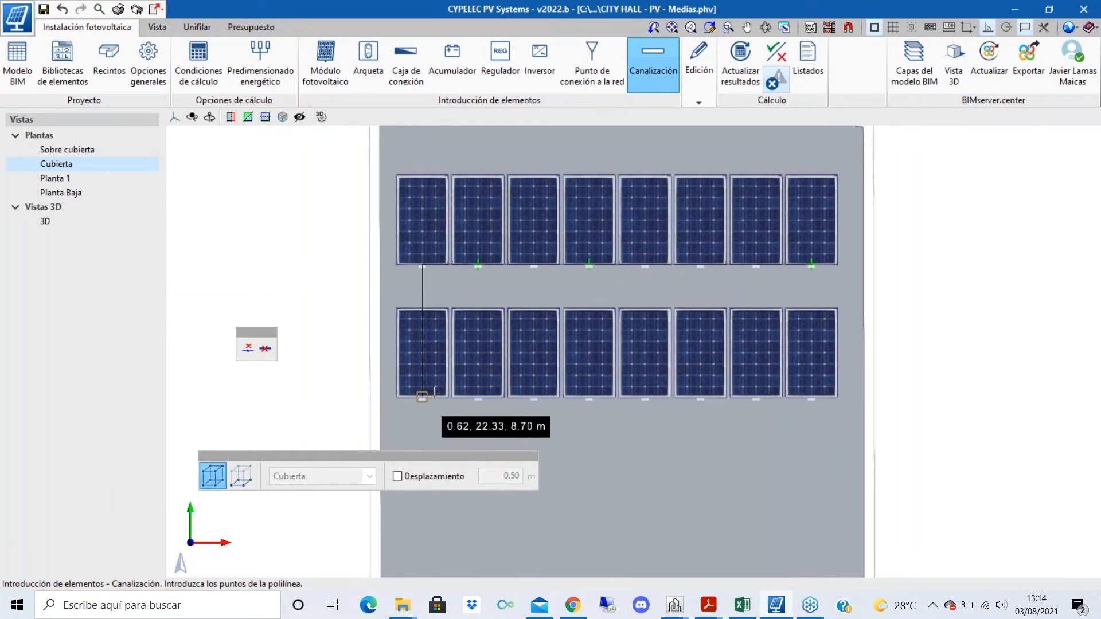
{"action": "left_click", "coordinate": [435, 392]}
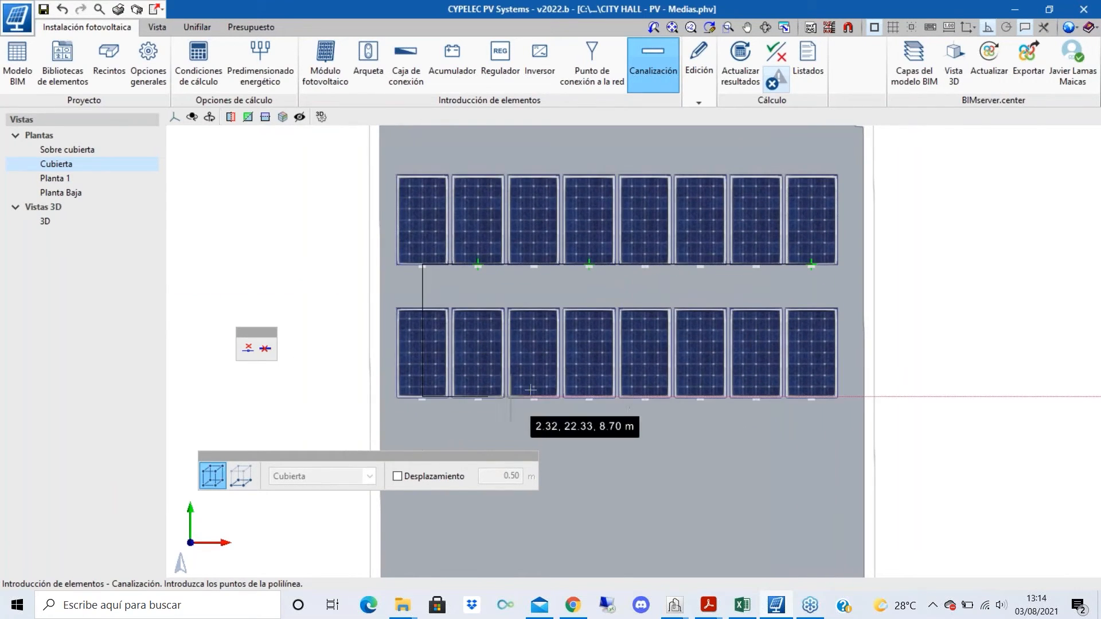
{"action": "right_click", "coordinate": [1050, 397]}
- Examine the conduit joining both module rows and the route across the roof to the junction box beside the roof access
{"action": "scroll", "coordinate": [689, 456], "scroll_direction": "up", "scroll_amount": 1}
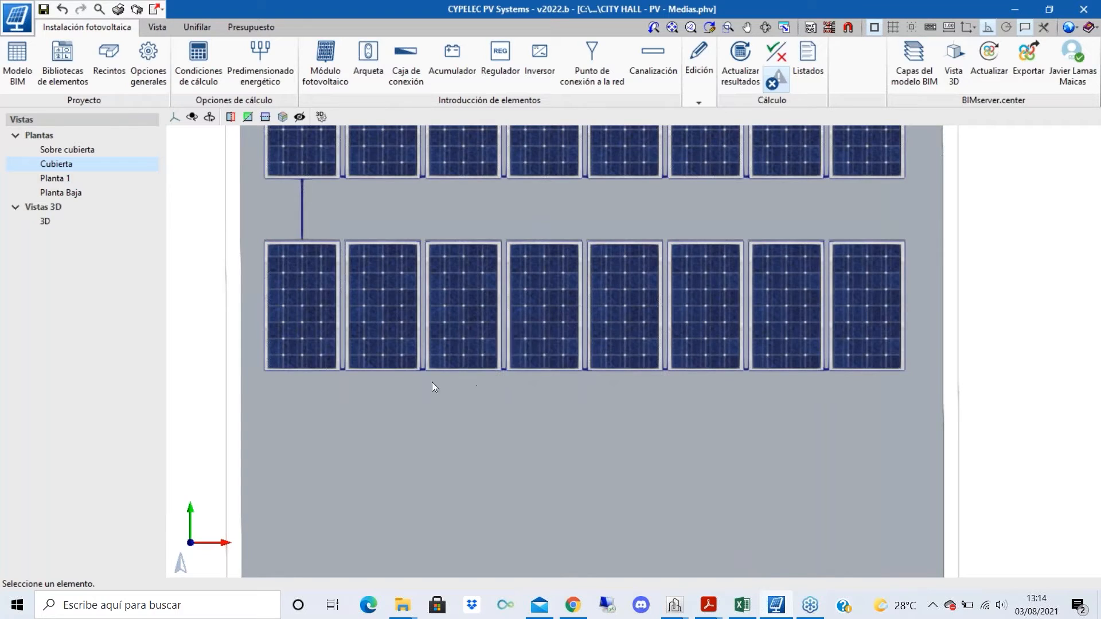
{"action": "scroll", "coordinate": [625, 390], "scroll_direction": "down", "scroll_amount": 2}
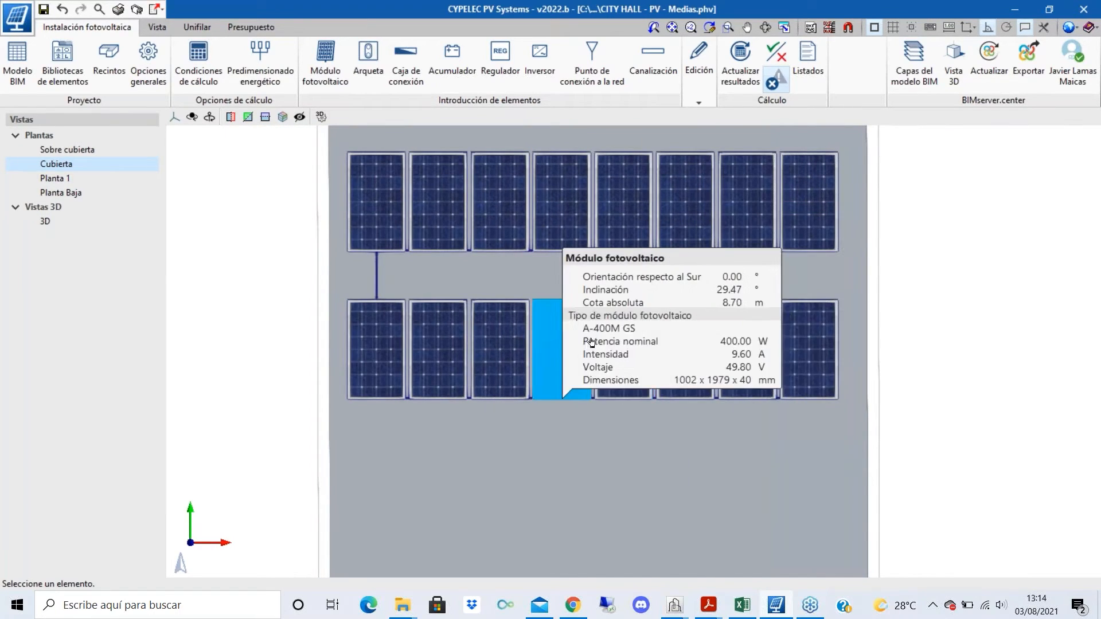
{"action": "scroll", "coordinate": [744, 434], "scroll_direction": "down", "scroll_amount": 3}
{"action": "scroll", "coordinate": [672, 283], "scroll_direction": "down", "scroll_amount": 3}
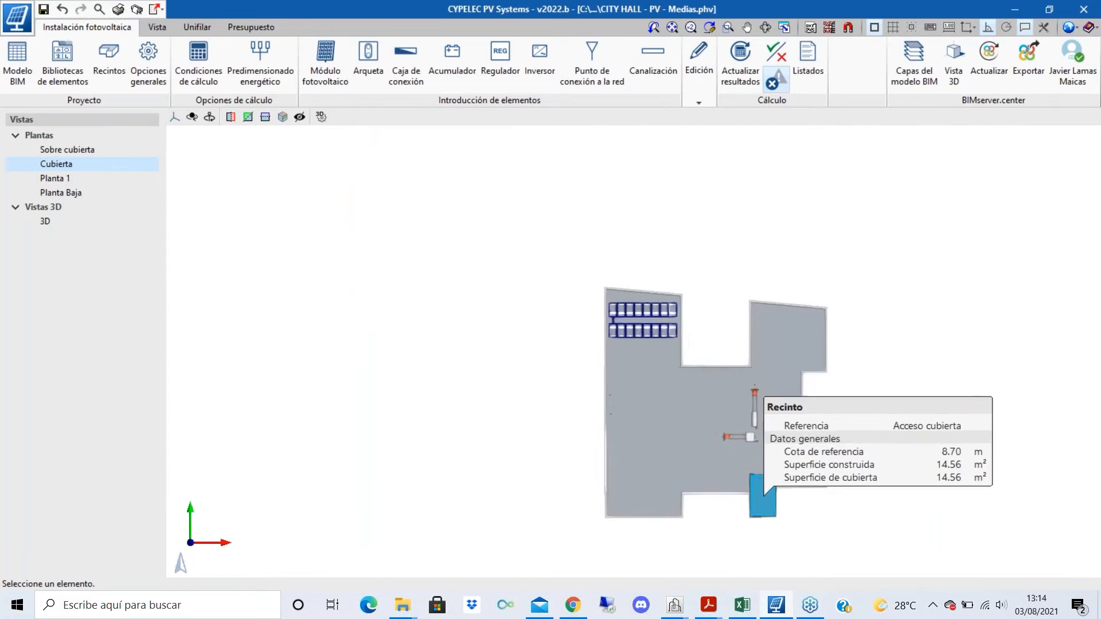
{"action": "scroll", "coordinate": [728, 458], "scroll_direction": "up", "scroll_amount": 3}
{"action": "scroll", "coordinate": [659, 377], "scroll_direction": "down", "scroll_amount": 1}
{"action": "scroll", "coordinate": [627, 309], "scroll_direction": "up", "scroll_amount": 4}
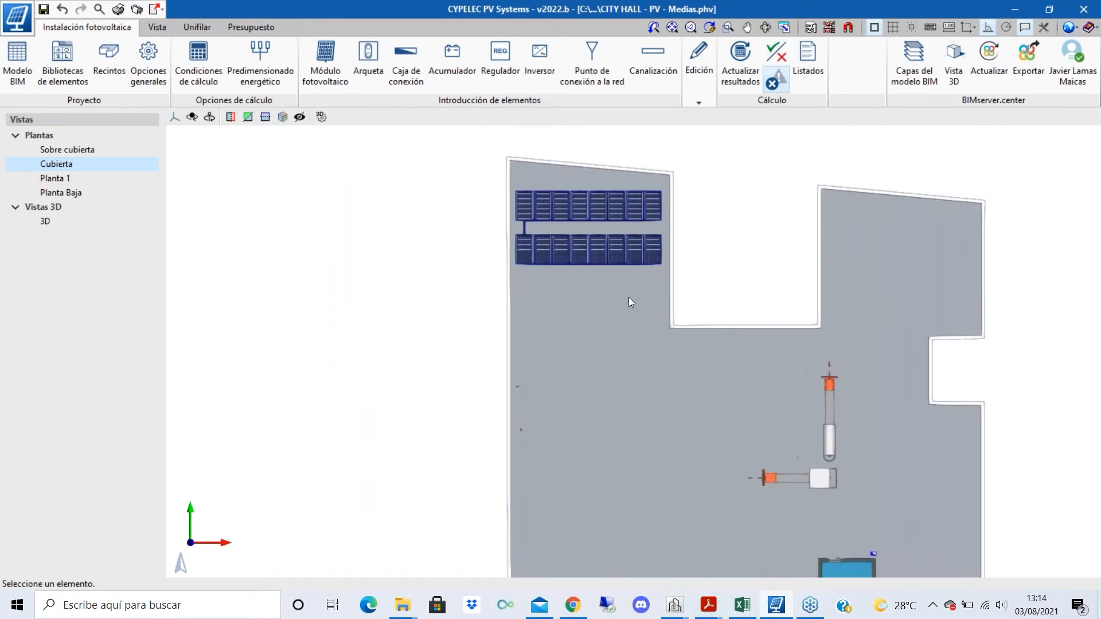
{"action": "scroll", "coordinate": [780, 485], "scroll_direction": "down", "scroll_amount": 3}
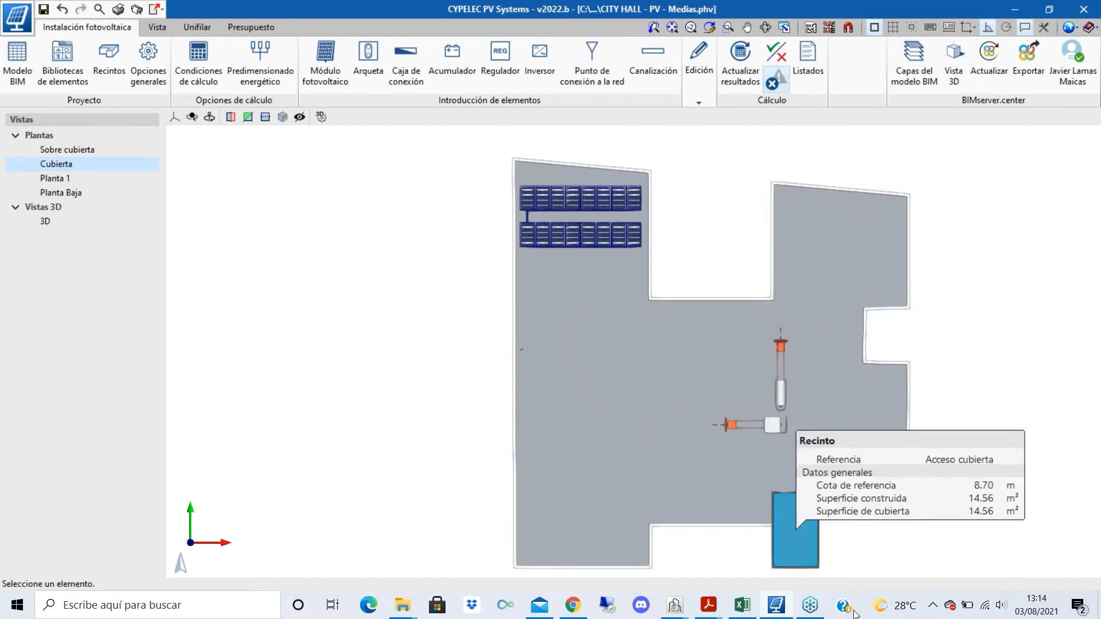
{"action": "scroll", "coordinate": [817, 487], "scroll_direction": "up", "scroll_amount": 3}
{"action": "scroll", "coordinate": [819, 489], "scroll_direction": "up", "scroll_amount": 1}
{"action": "scroll", "coordinate": [803, 490], "scroll_direction": "down", "scroll_amount": 3}
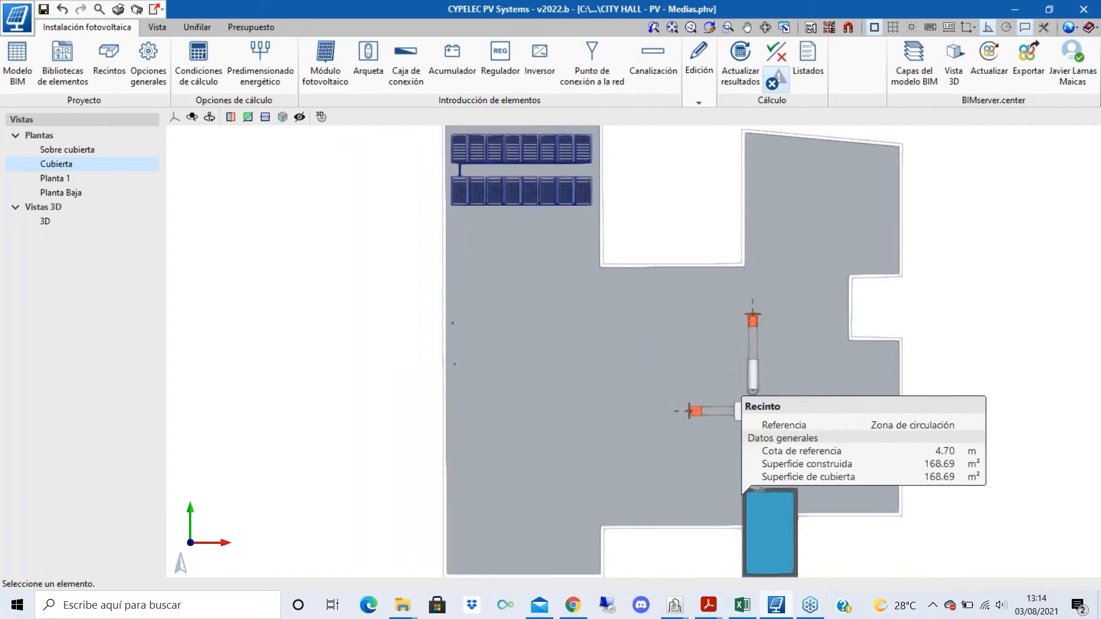
{"action": "scroll", "coordinate": [688, 439], "scroll_direction": "up", "scroll_amount": 1}
{"action": "scroll", "coordinate": [557, 143], "scroll_direction": "up", "scroll_amount": 1}
- Start a new conduit with a fuse after the conduit run, set the fuse's nominal current to 16 A, and accept the properties
{"action": "scroll", "coordinate": [557, 148], "scroll_direction": "up", "scroll_amount": 1}
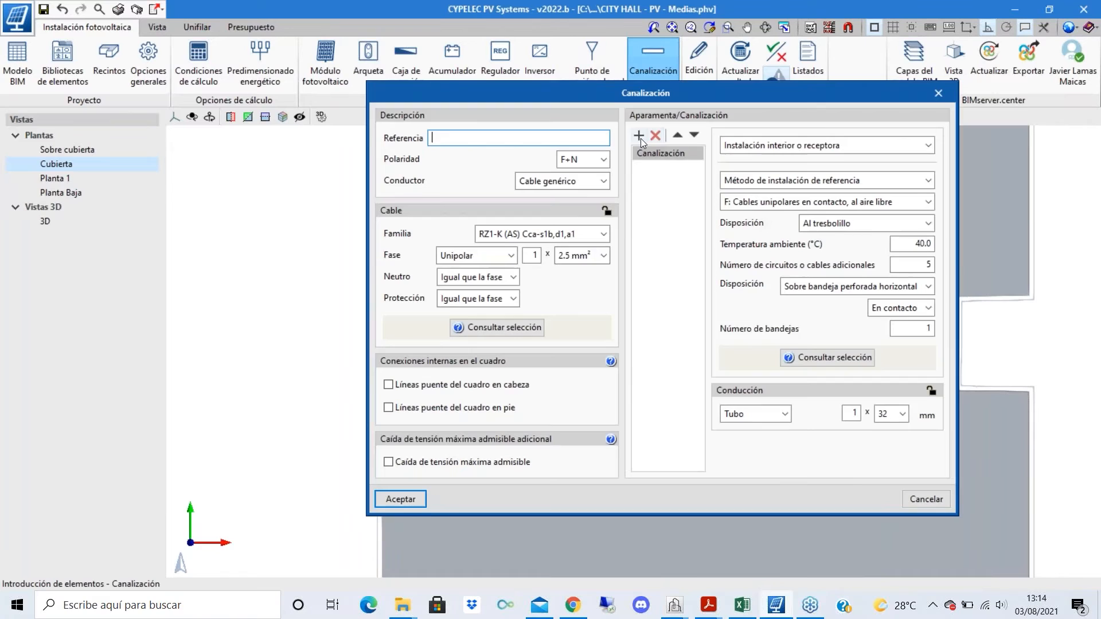
{"action": "left_click", "coordinate": [640, 137]}
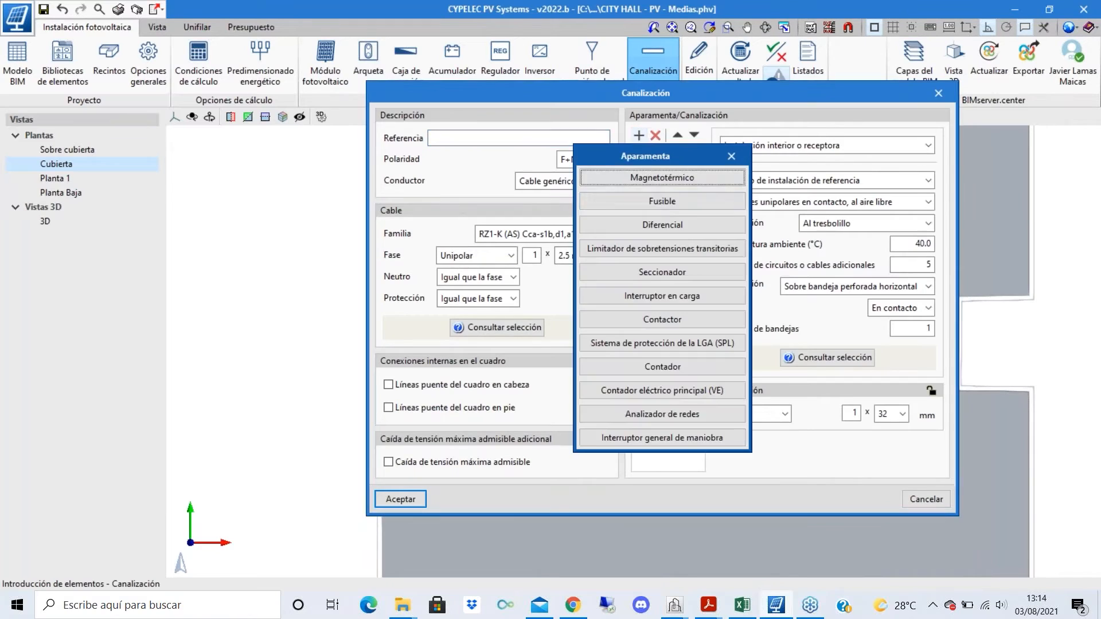
{"action": "left_click", "coordinate": [655, 201]}
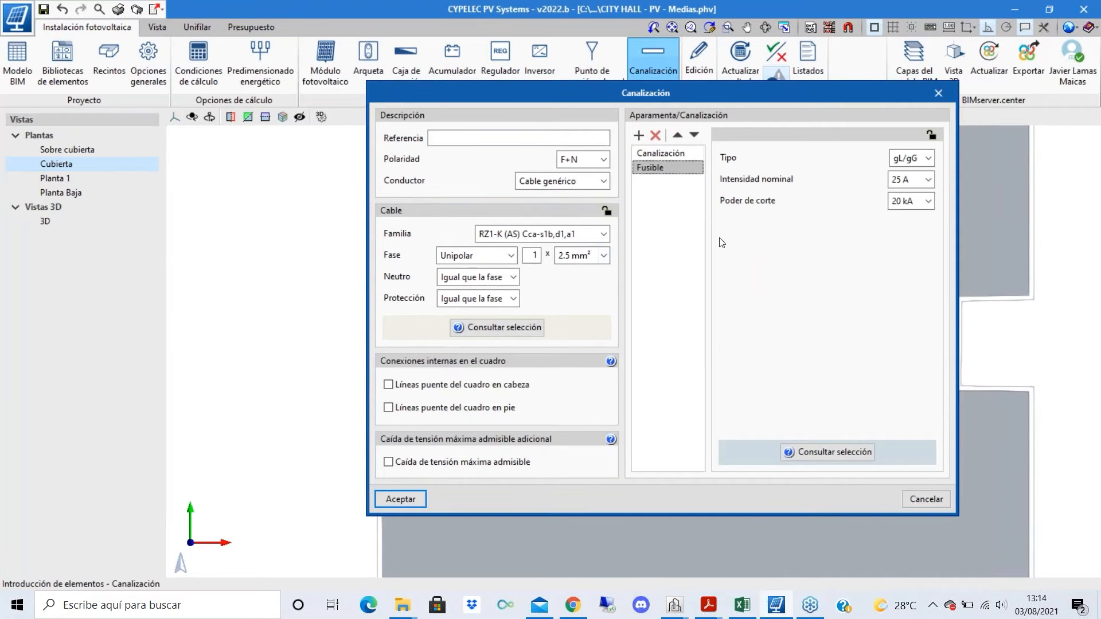
{"action": "left_click", "coordinate": [928, 181]}
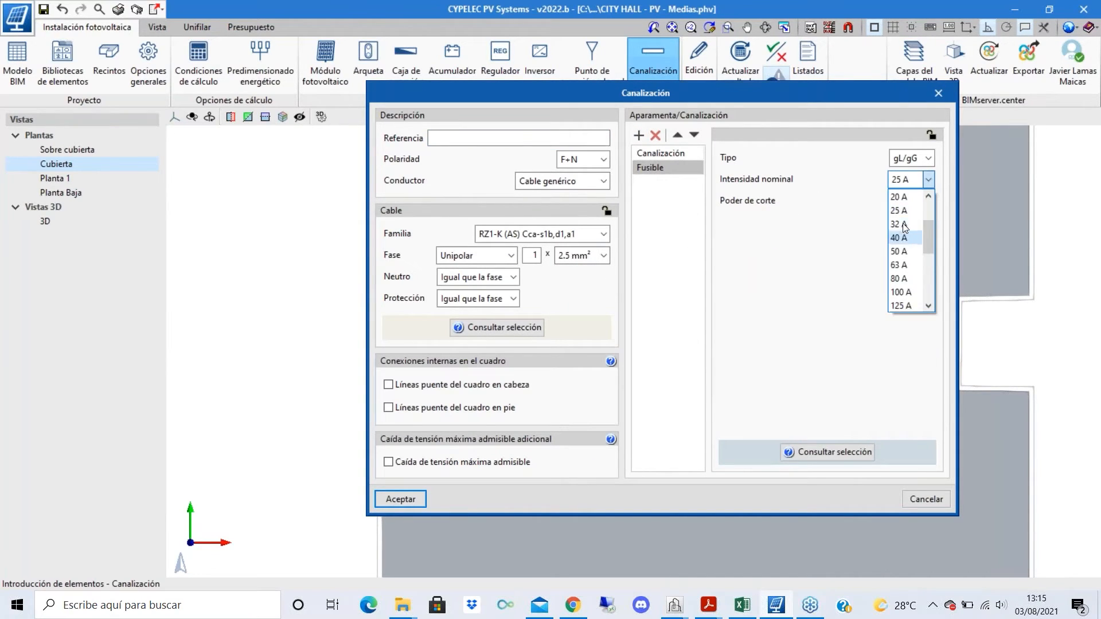
{"action": "left_click", "coordinate": [900, 209]}
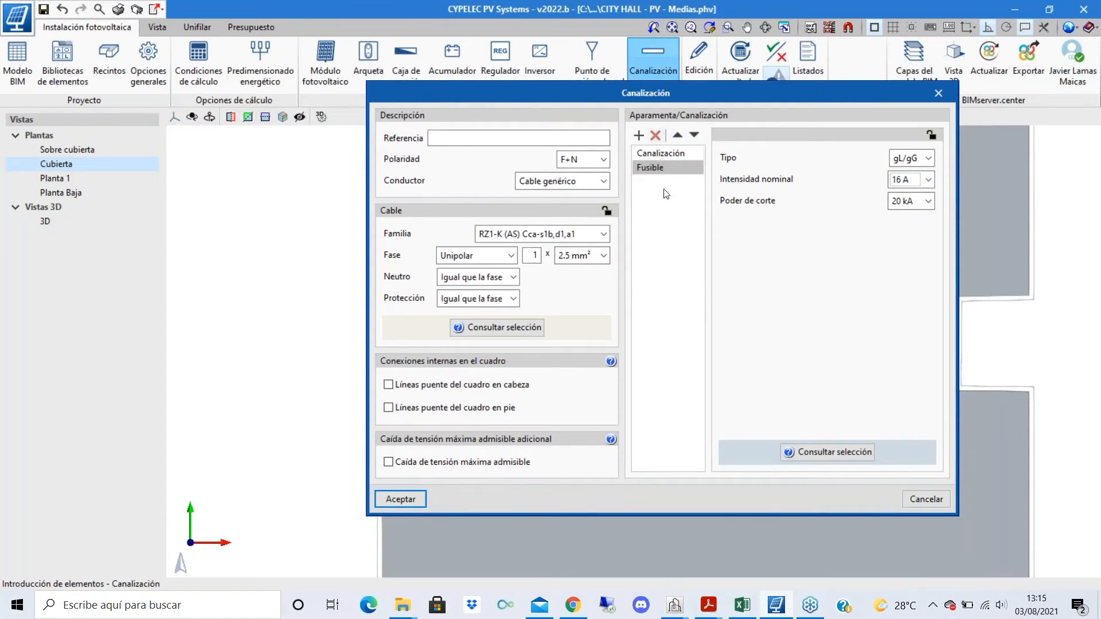
{"action": "left_click", "coordinate": [401, 500]}
- Begin the conduit at the lower row's right-end module, extend it slightly right of the row and run it straight down the roof plan
{"action": "scroll", "coordinate": [493, 252], "scroll_direction": "up", "scroll_amount": 5}
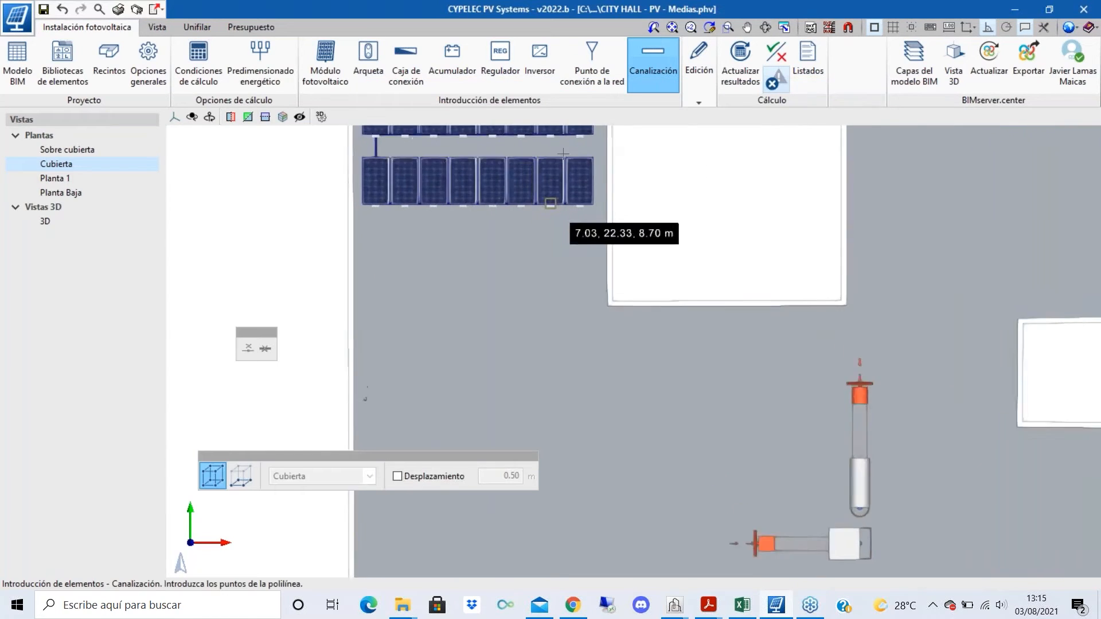
{"action": "scroll", "coordinate": [586, 188], "scroll_direction": "up", "scroll_amount": 1}
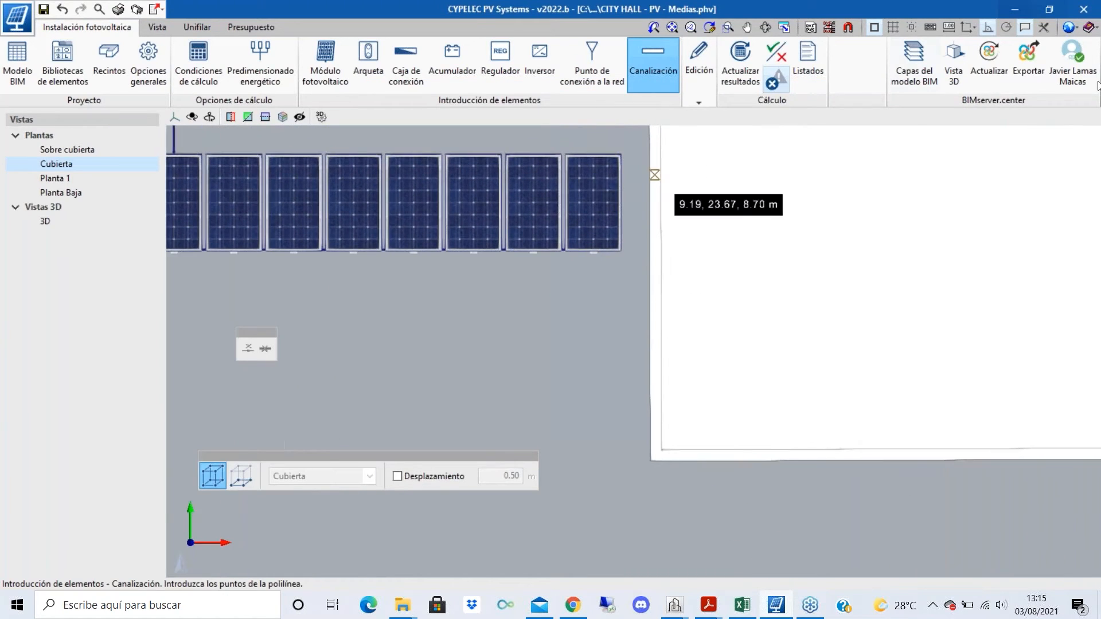
{"action": "left_click", "coordinate": [987, 27]}
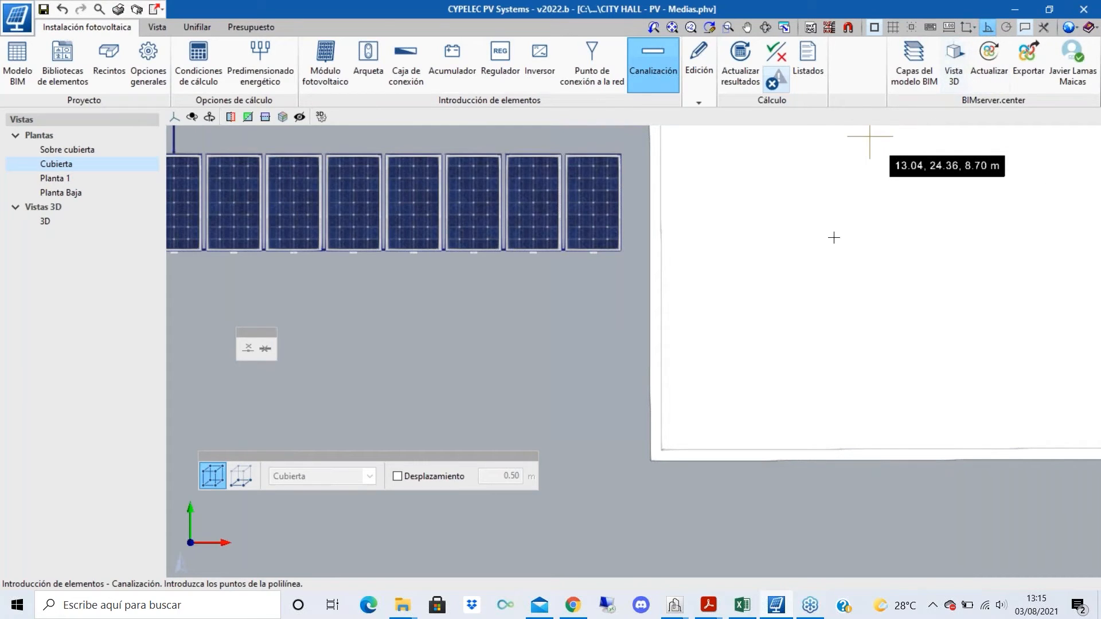
{"action": "scroll", "coordinate": [629, 251], "scroll_direction": "up", "scroll_amount": 1}
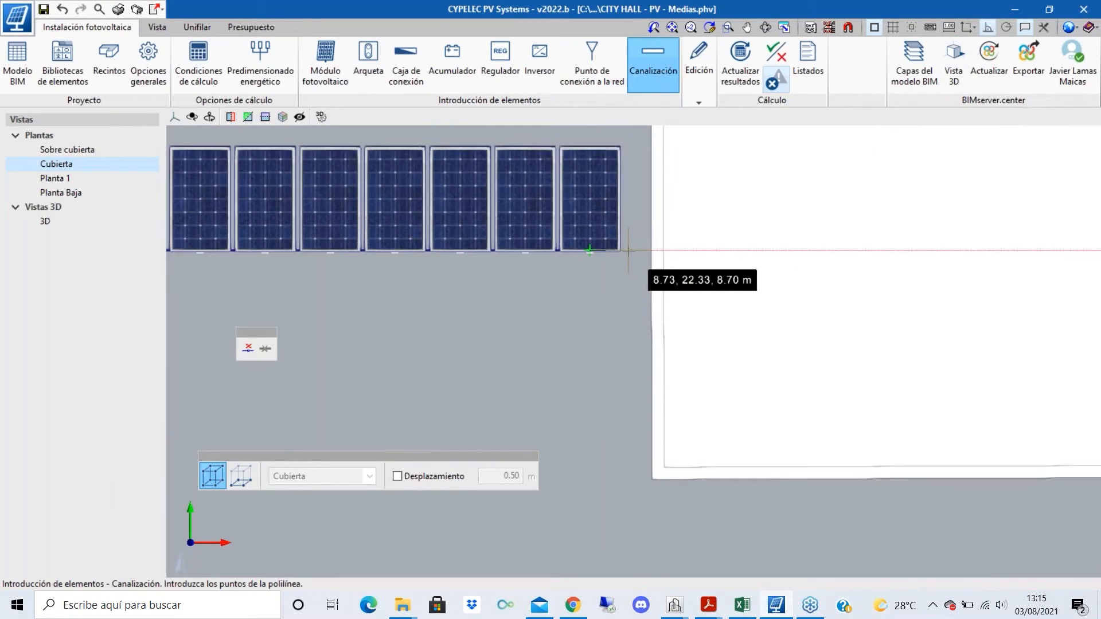
{"action": "left_click", "coordinate": [629, 251]}
{"action": "scroll", "coordinate": [628, 251], "scroll_direction": "down", "scroll_amount": 3}
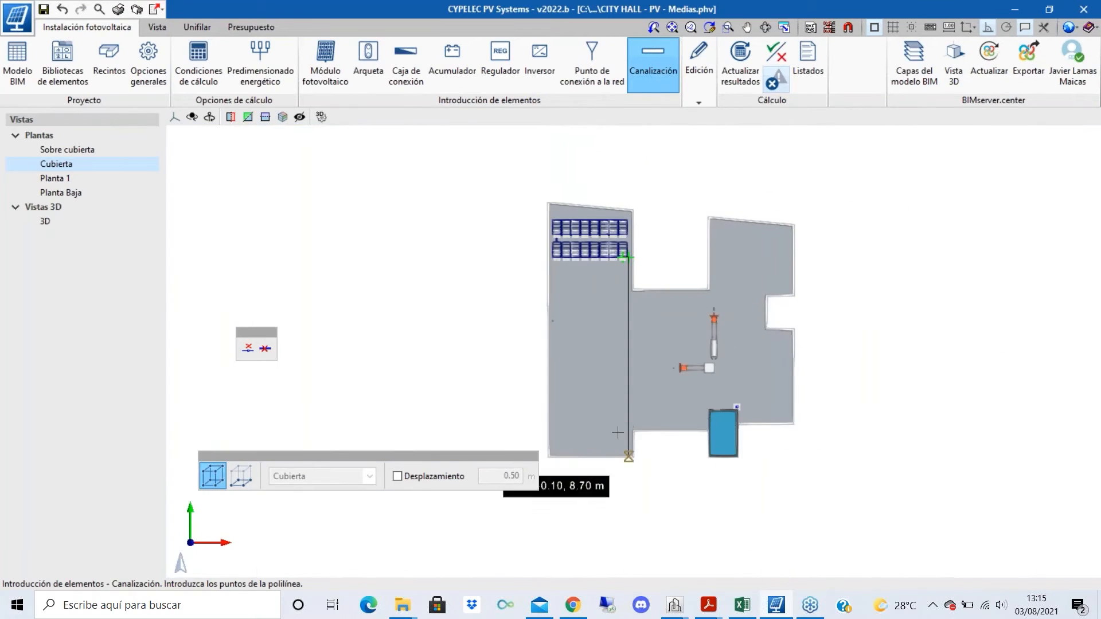
{"action": "scroll", "coordinate": [643, 401], "scroll_direction": "up", "scroll_amount": 2}
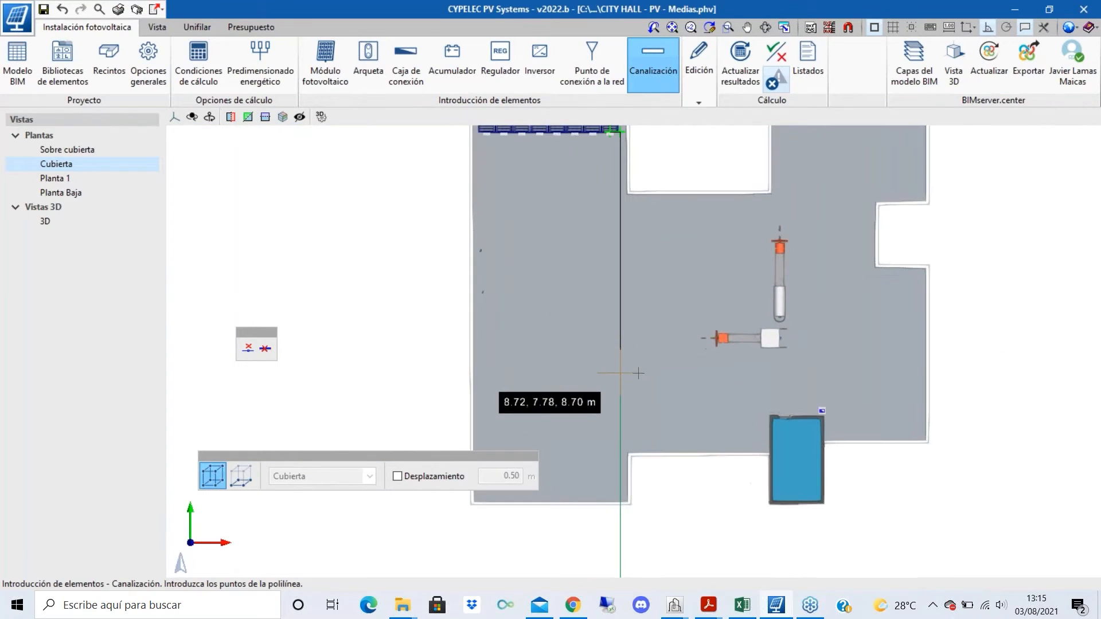
{"action": "left_click", "coordinate": [639, 373]}
- Run the conduit horizontally across the roof and down to the junction box beside the roof access, and finish the polyline
{"action": "scroll", "coordinate": [780, 379], "scroll_direction": "up", "scroll_amount": 2}
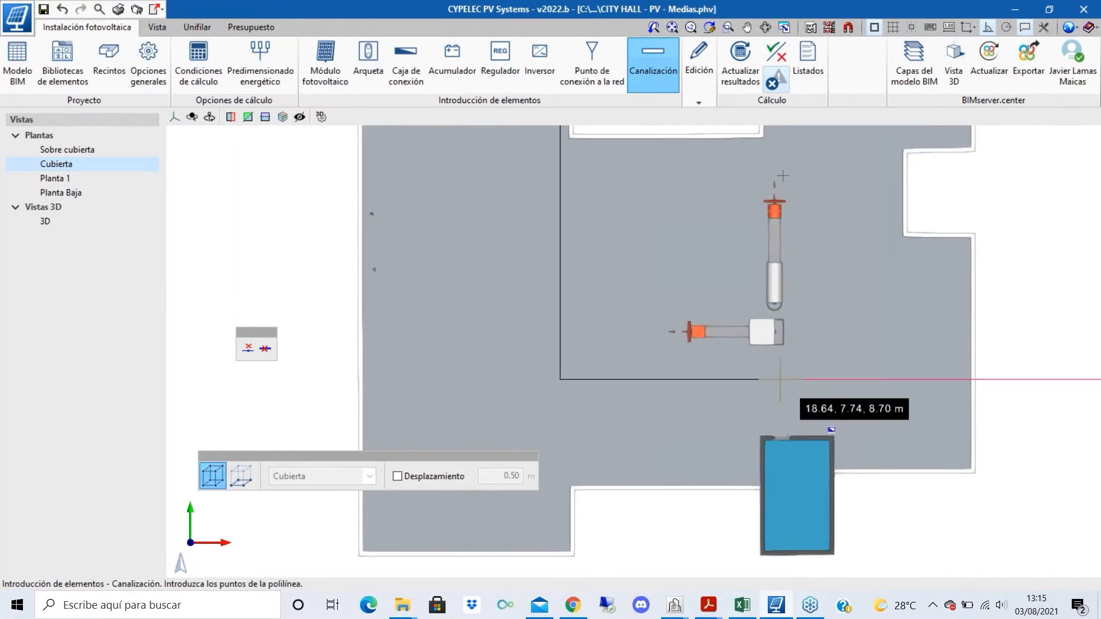
{"action": "scroll", "coordinate": [814, 287], "scroll_direction": "down", "scroll_amount": 1}
{"action": "scroll", "coordinate": [800, 287], "scroll_direction": "up", "scroll_amount": 3}
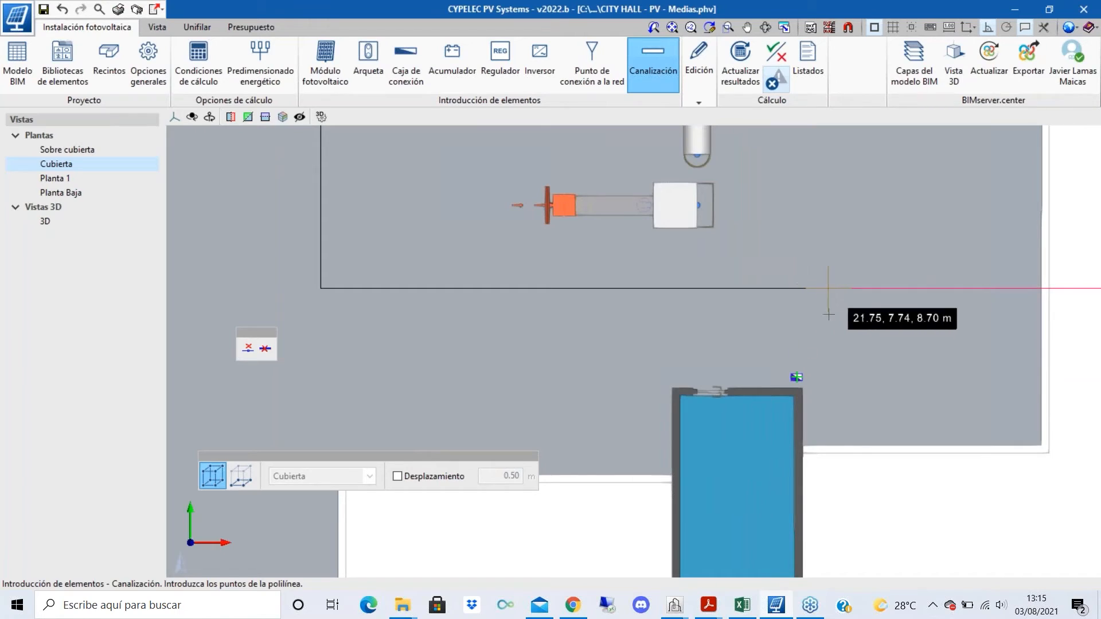
{"action": "left_click", "coordinate": [796, 377]}
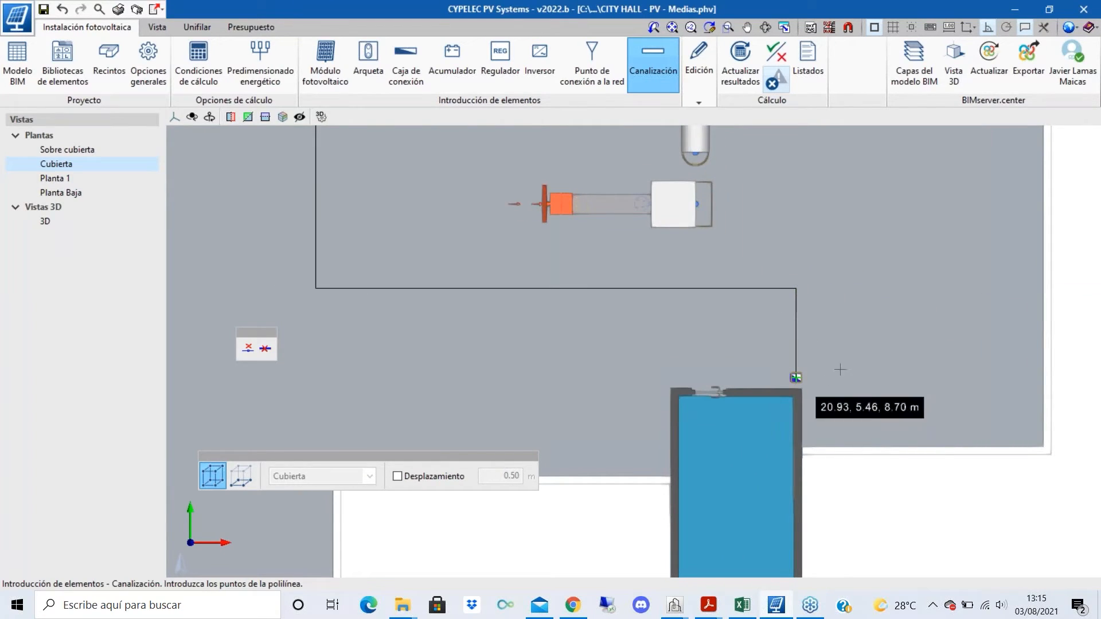
{"action": "right_click", "coordinate": [863, 297]}
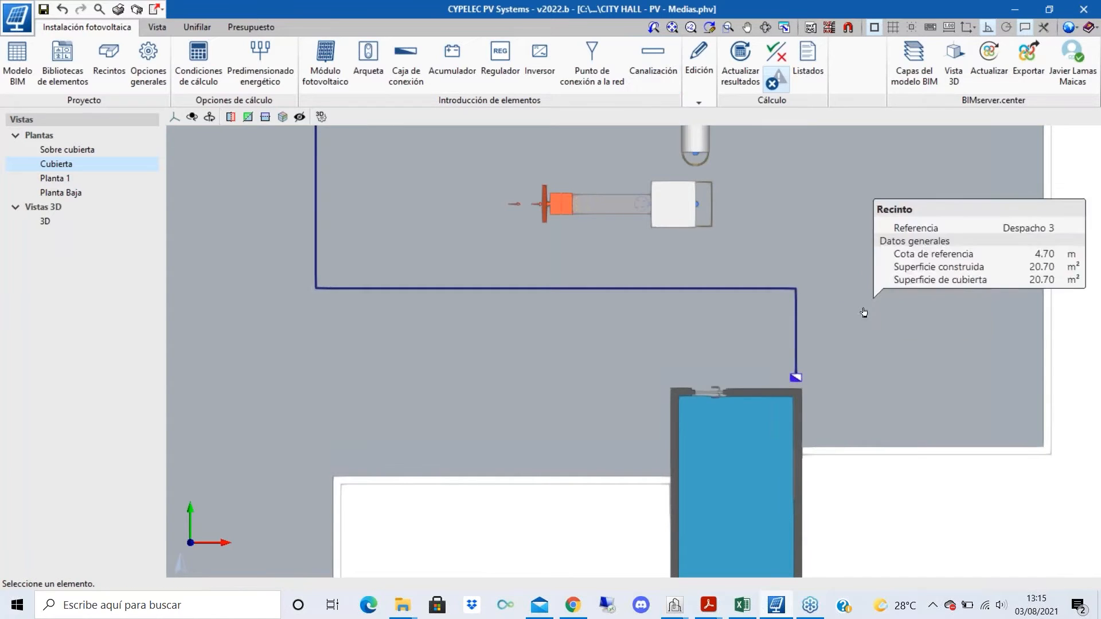
- Examine the conduit between the modules and the junction box on the Cubierta plan and in the 3D view from several sides
{"action": "scroll", "coordinate": [831, 350], "scroll_direction": "down", "scroll_amount": 4}
{"action": "scroll", "coordinate": [489, 346], "scroll_direction": "down", "scroll_amount": 3}
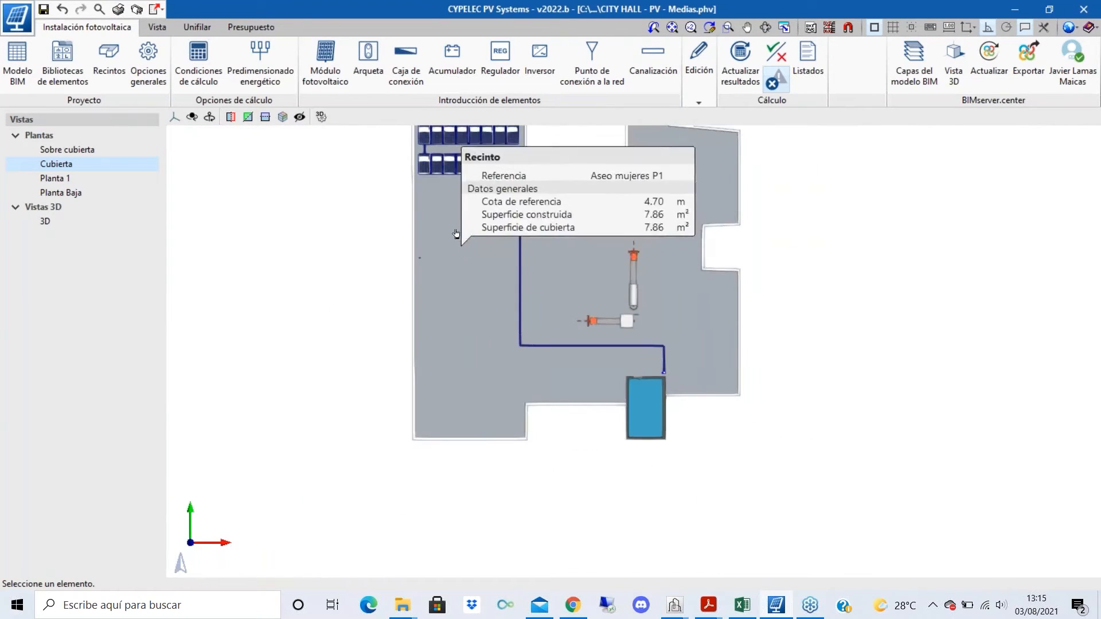
{"action": "scroll", "coordinate": [462, 190], "scroll_direction": "up", "scroll_amount": 3}
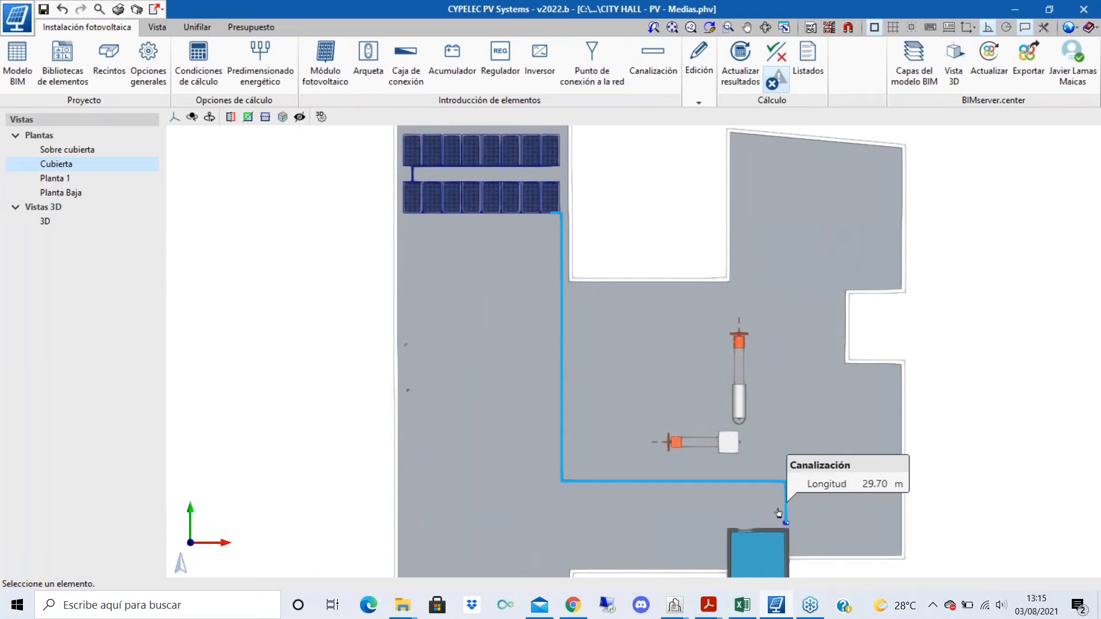
{"action": "scroll", "coordinate": [802, 543], "scroll_direction": "up", "scroll_amount": 2}
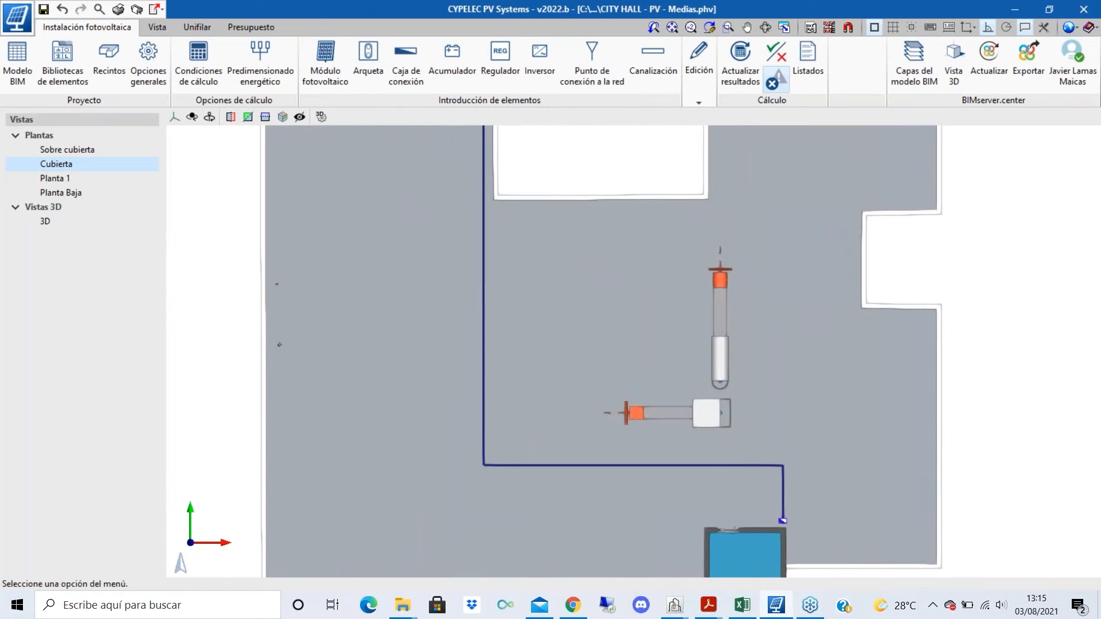
{"action": "left_click", "coordinate": [45, 221]}
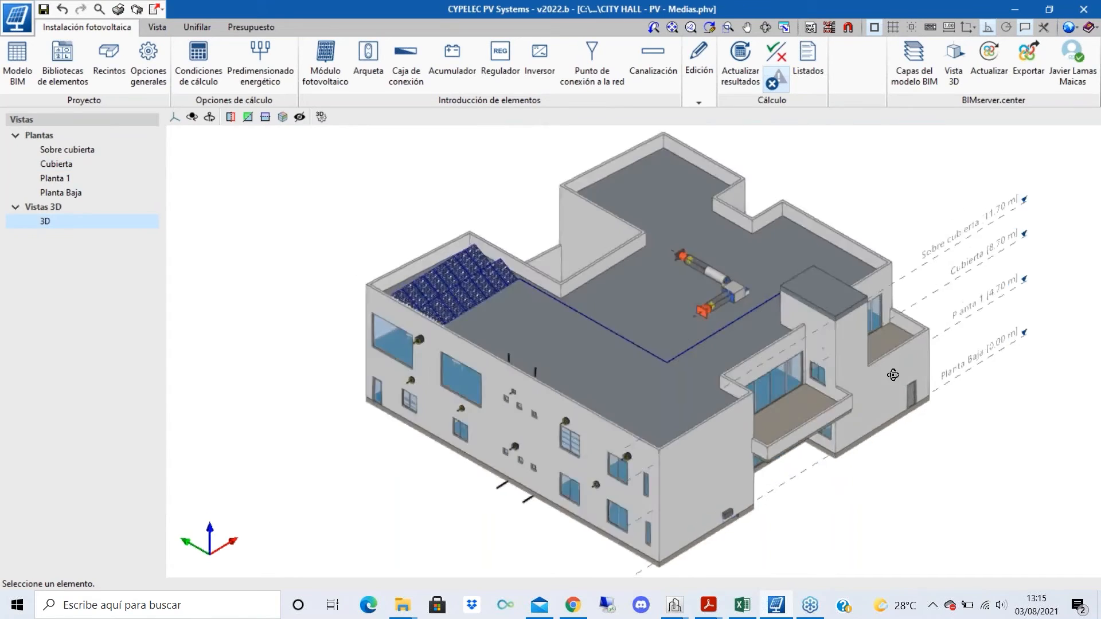
{"action": "middle_click_drag", "start_coordinate": [893, 375], "coordinate": [571, 404], "text": "shift"}
{"action": "middle_click_drag", "start_coordinate": [485, 399], "coordinate": [617, 404], "text": "shift"}
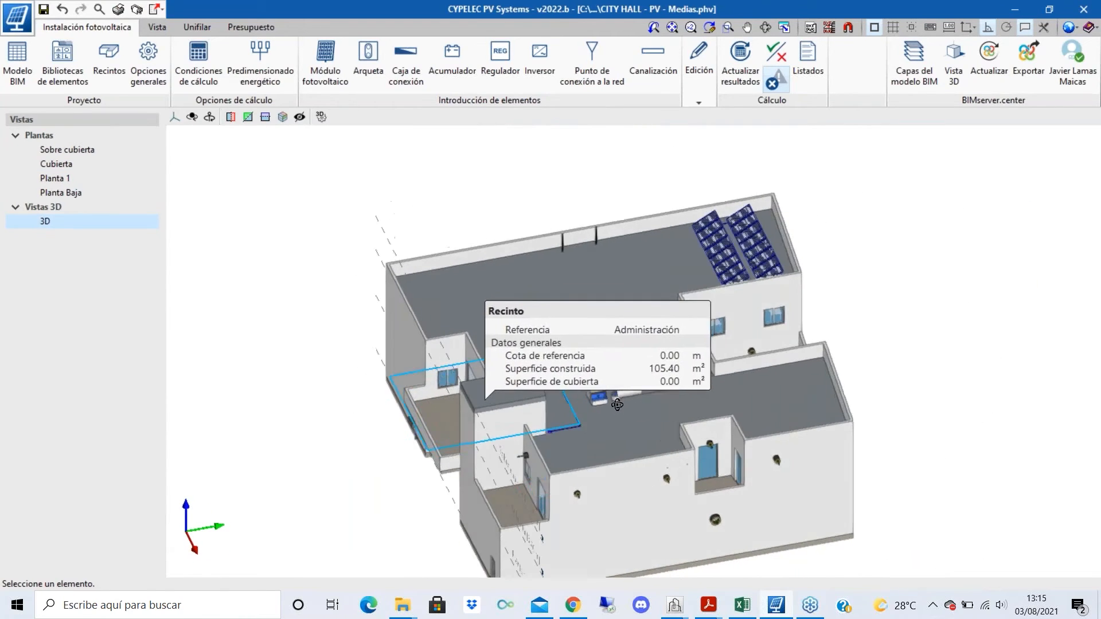
- Hide the BIM model layers for construction elements, bathroom fittings, the water supply project and the ISOVER duct panels
{"action": "scroll", "coordinate": [617, 404], "scroll_direction": "up", "scroll_amount": 5}
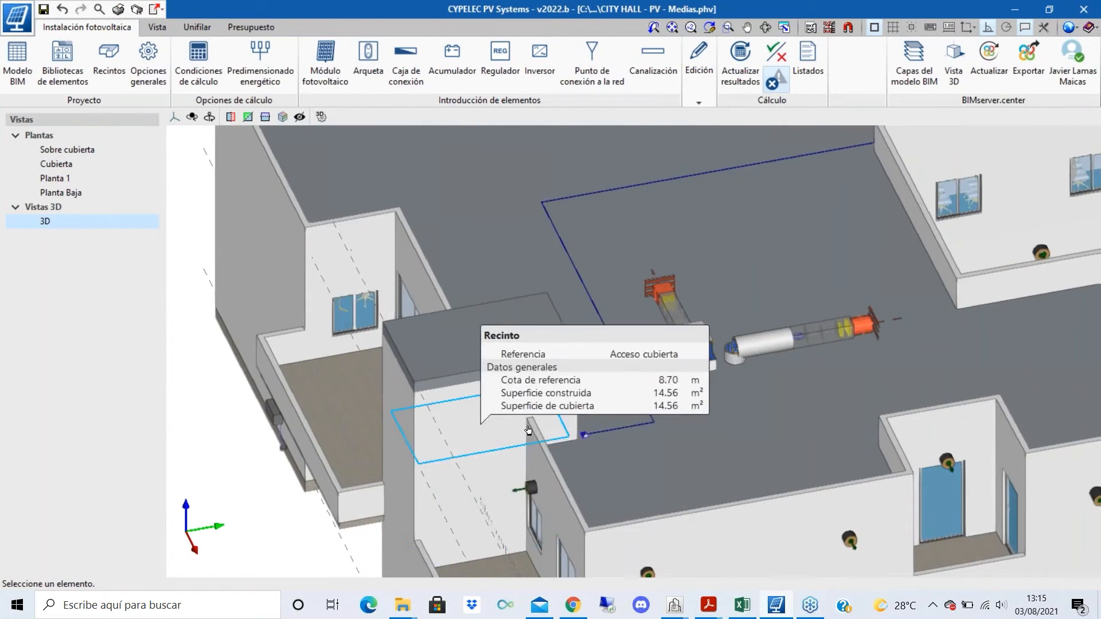
{"action": "scroll", "coordinate": [528, 429], "scroll_direction": "down", "scroll_amount": 5}
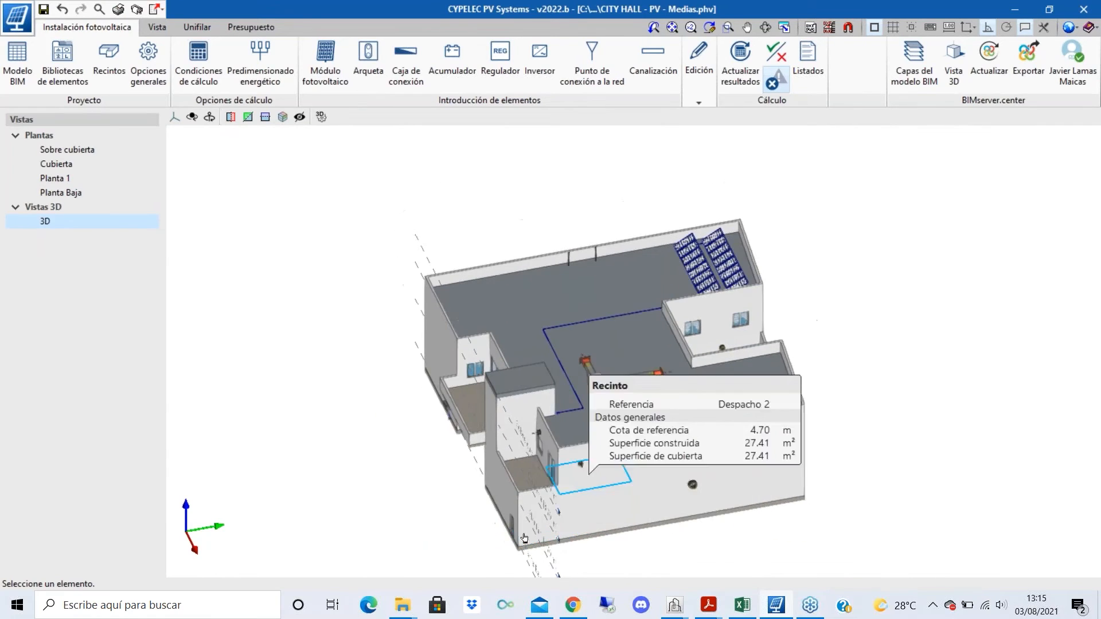
{"action": "scroll", "coordinate": [524, 533], "scroll_direction": "up", "scroll_amount": 4}
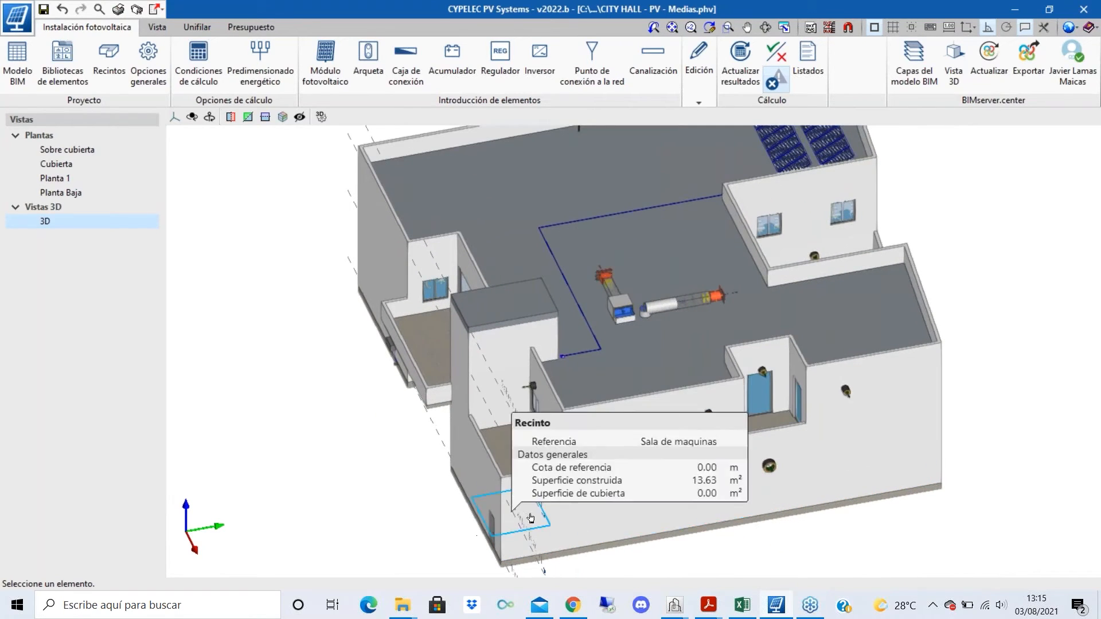
{"action": "left_click", "coordinate": [914, 63]}
{"action": "left_click", "coordinate": [683, 118]}
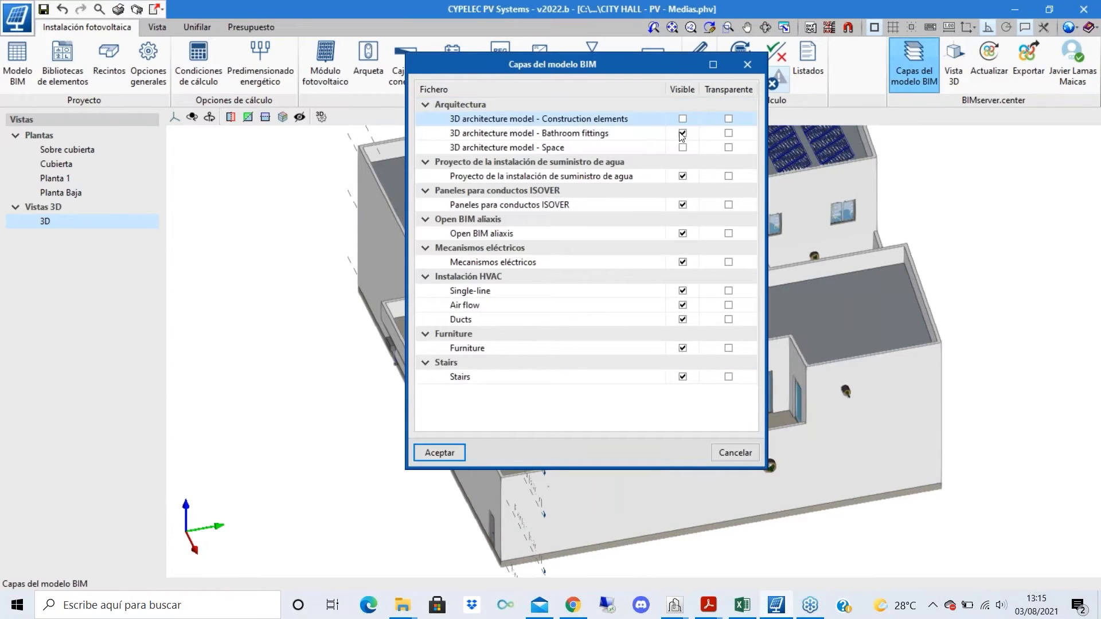
{"action": "left_click", "coordinate": [682, 133]}
{"action": "left_click", "coordinate": [682, 176]}
{"action": "left_click", "coordinate": [683, 204]}
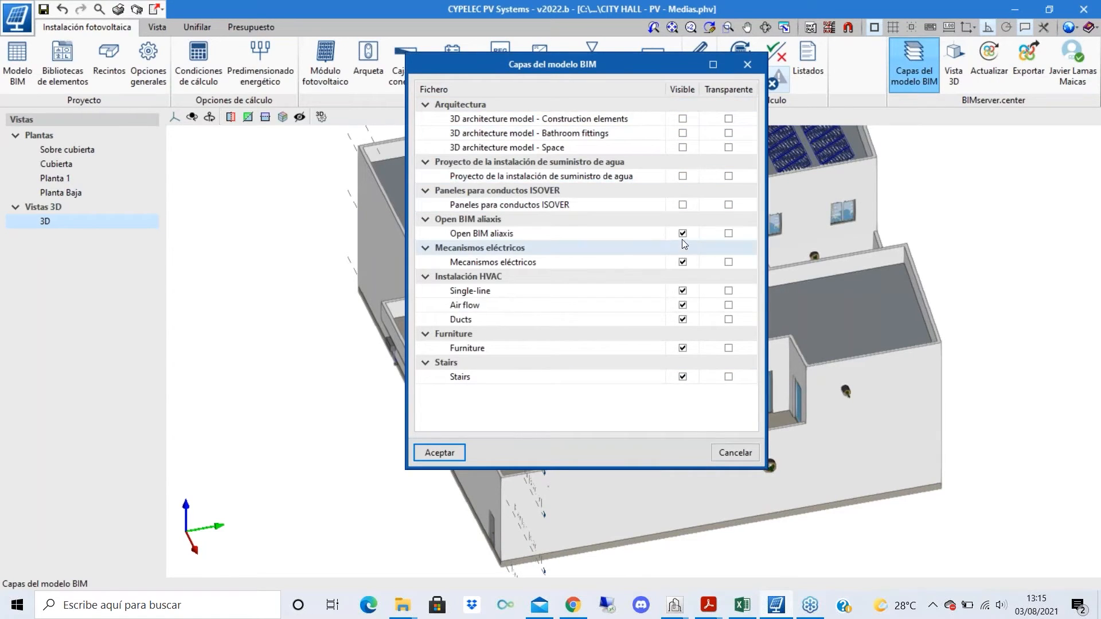
- Also hide the Open BIM aliaxis, electrical mechanisms, HVAC, furniture and stairs layers, and accept the layer settings
{"action": "left_click", "coordinate": [683, 233]}
{"action": "left_click", "coordinate": [682, 262]}
{"action": "left_click", "coordinate": [683, 305]}
{"action": "left_click", "coordinate": [682, 291]}
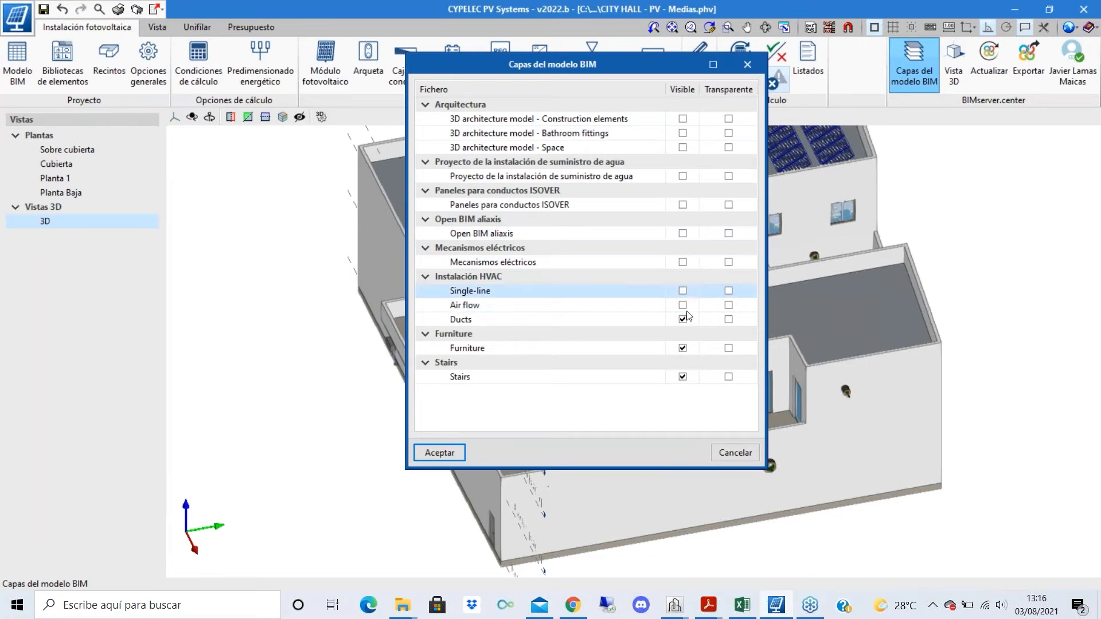
{"action": "left_click", "coordinate": [682, 319]}
{"action": "left_click", "coordinate": [682, 348]}
{"action": "left_click", "coordinate": [682, 377]}
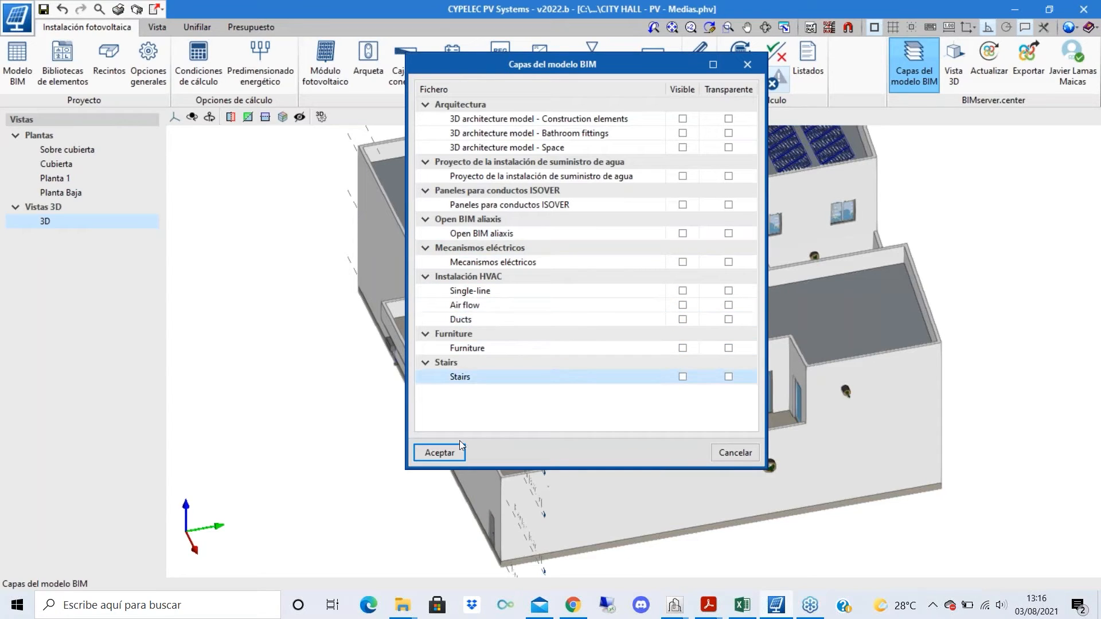
{"action": "left_click", "coordinate": [459, 451]}
- Start a new conduit and set its reference installation method to A1: Conductores aislados, pared aislante
{"action": "middle_click_drag", "start_coordinate": [725, 304], "coordinate": [564, 272], "text": "shift"}
{"action": "scroll", "coordinate": [545, 270], "scroll_direction": "up", "scroll_amount": 6}
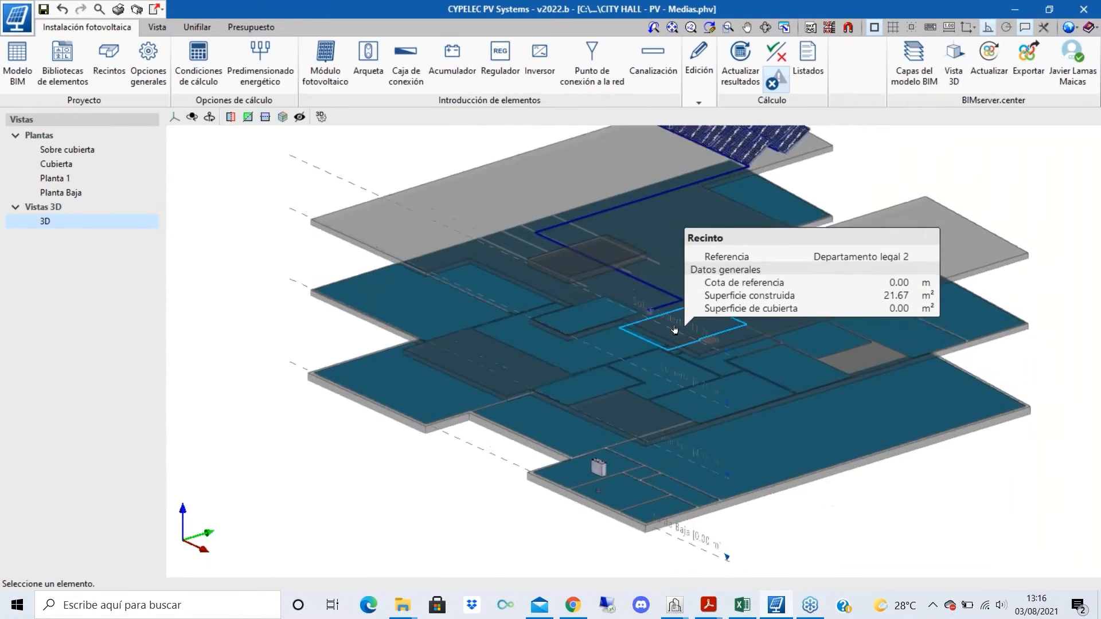
{"action": "scroll", "coordinate": [624, 338], "scroll_direction": "down", "scroll_amount": 4}
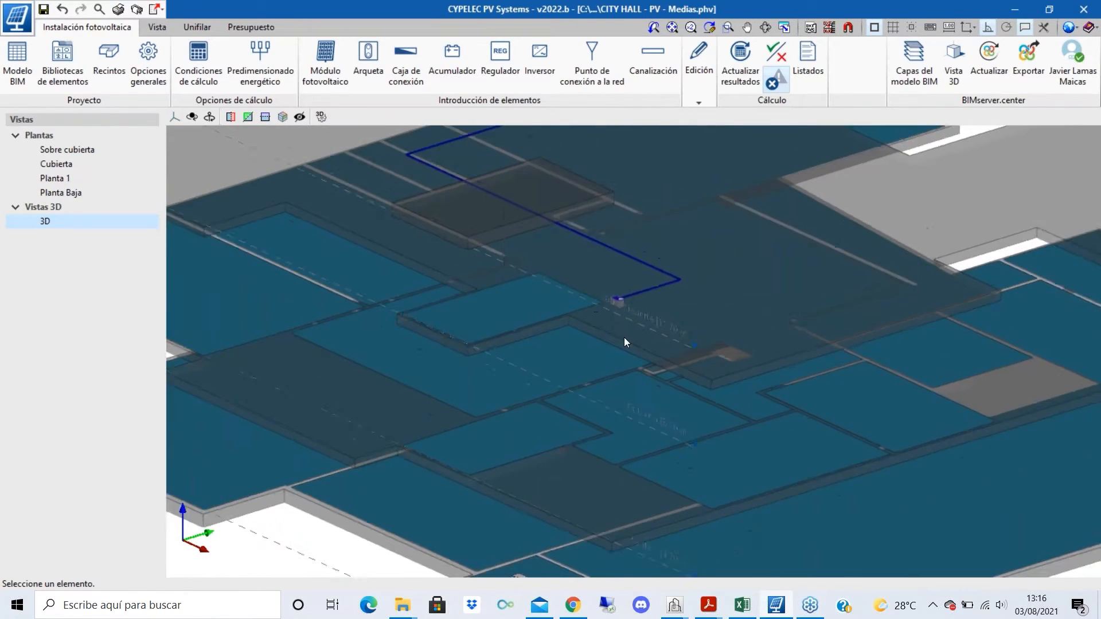
{"action": "scroll", "coordinate": [639, 366], "scroll_direction": "up", "scroll_amount": 1}
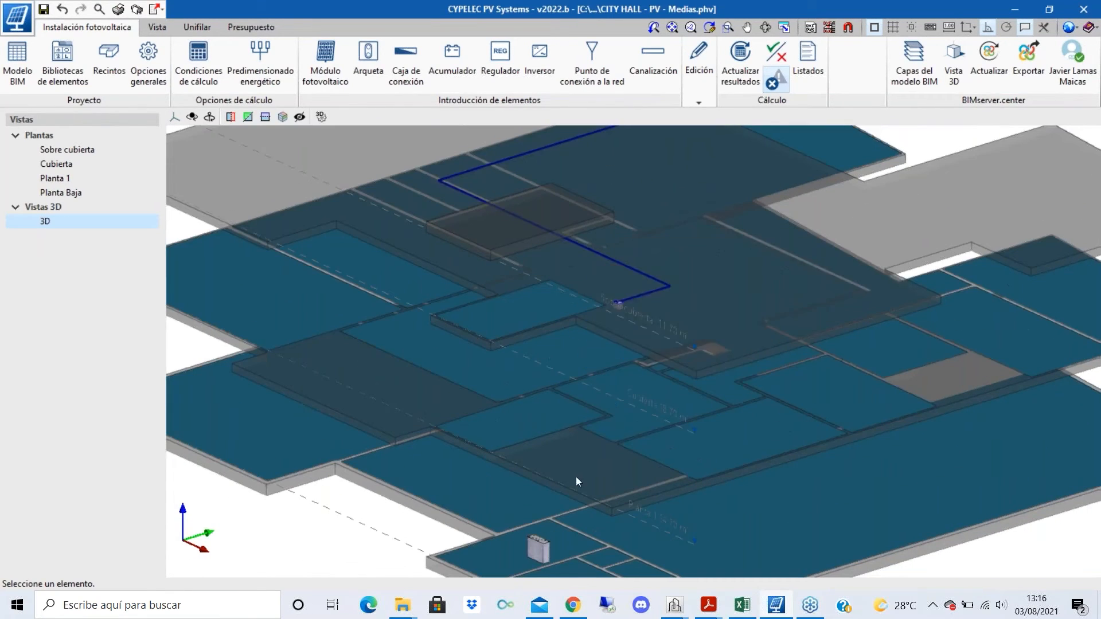
{"action": "left_click", "coordinate": [658, 81]}
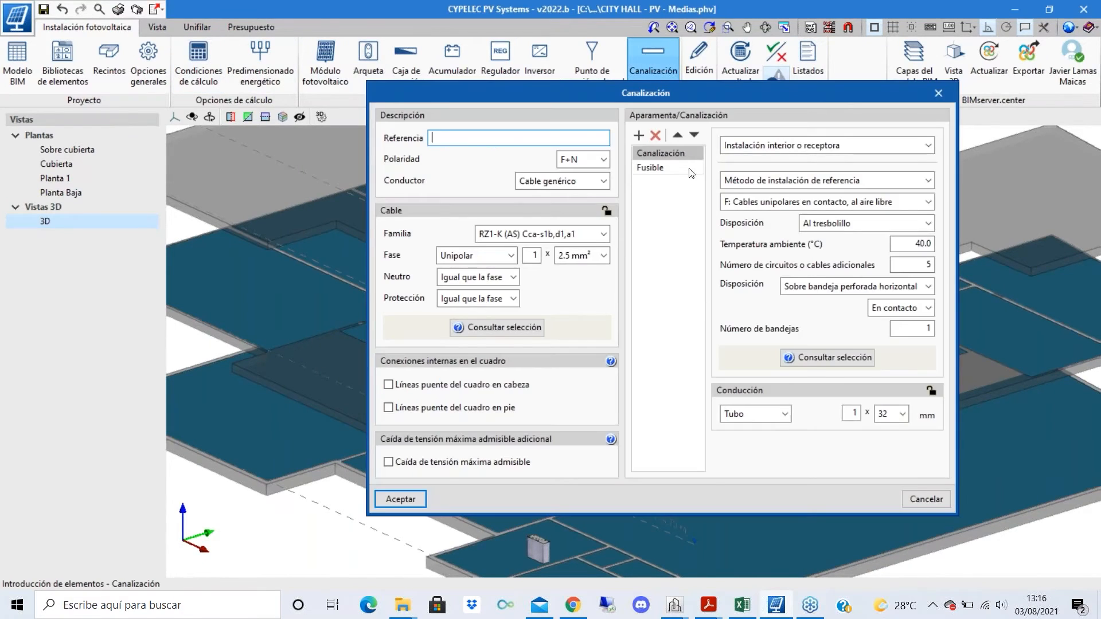
{"action": "left_click", "coordinate": [821, 209]}
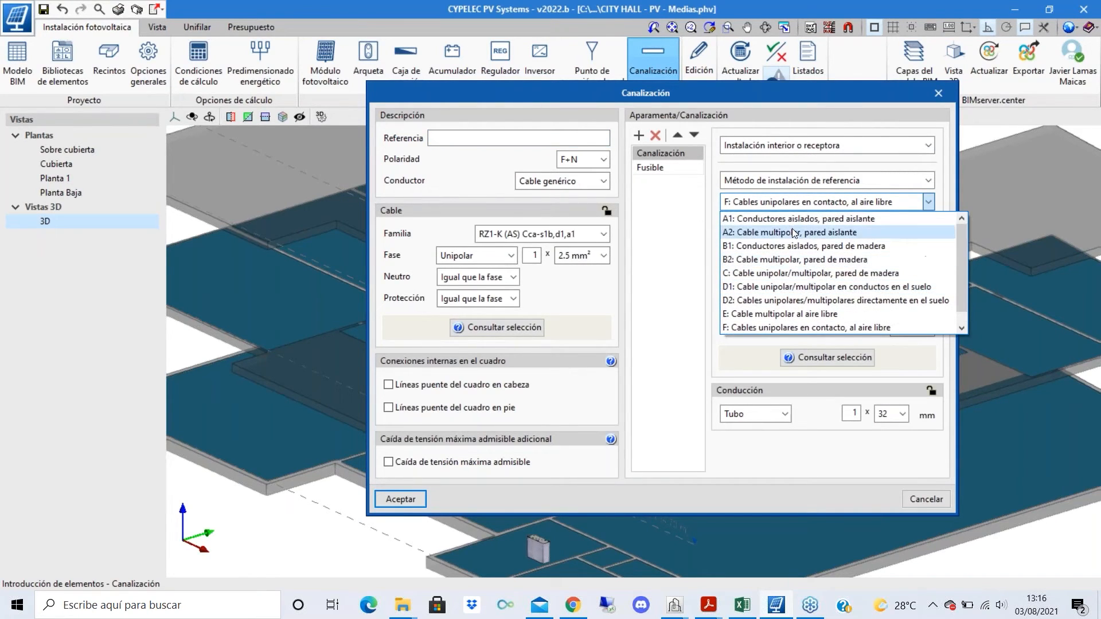
{"action": "left_click", "coordinate": [920, 224]}
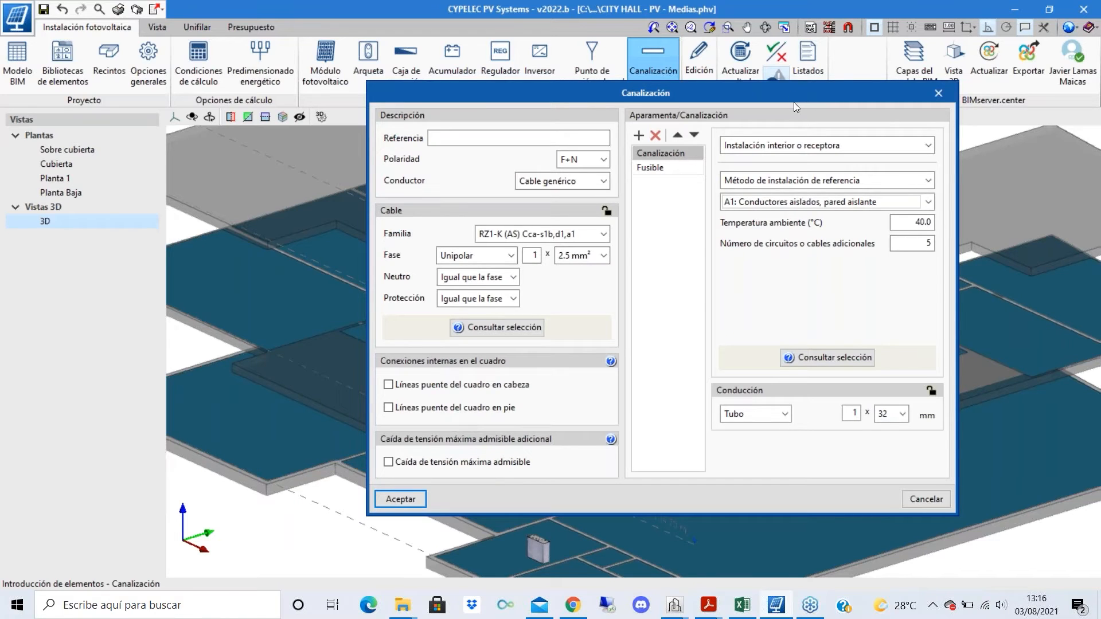
{"action": "left_click_drag", "start_coordinate": [796, 107], "coordinate": [681, 231]}
- Move the fuse ahead of the conduit run in the switchgear list and accept the conduit properties
{"action": "left_click", "coordinate": [539, 291]}
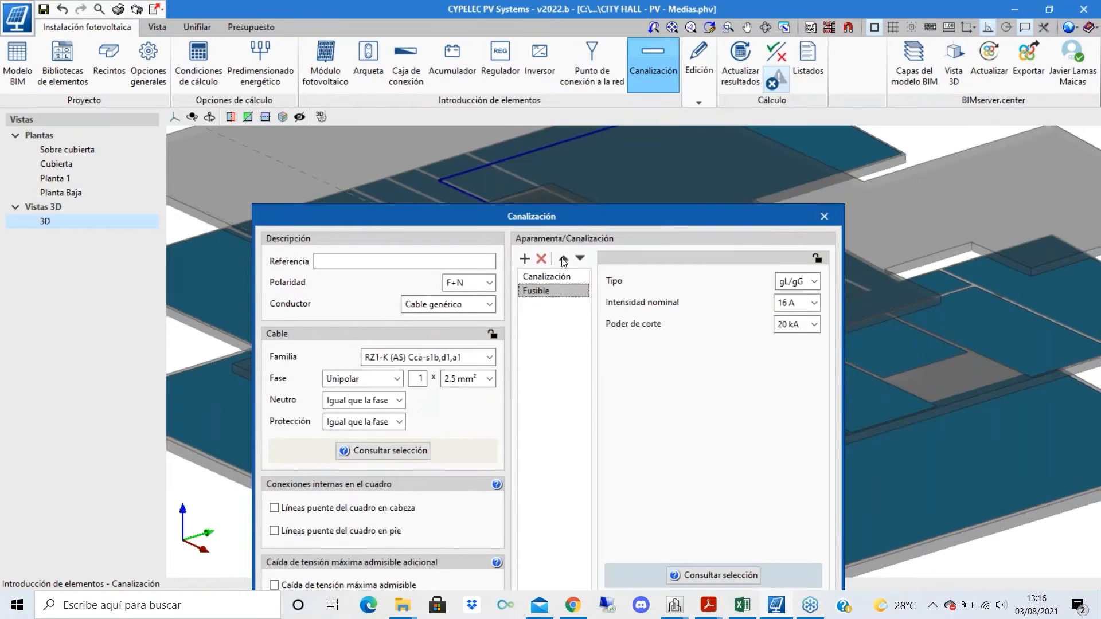
{"action": "left_click_drag", "start_coordinate": [576, 217], "coordinate": [583, 122]}
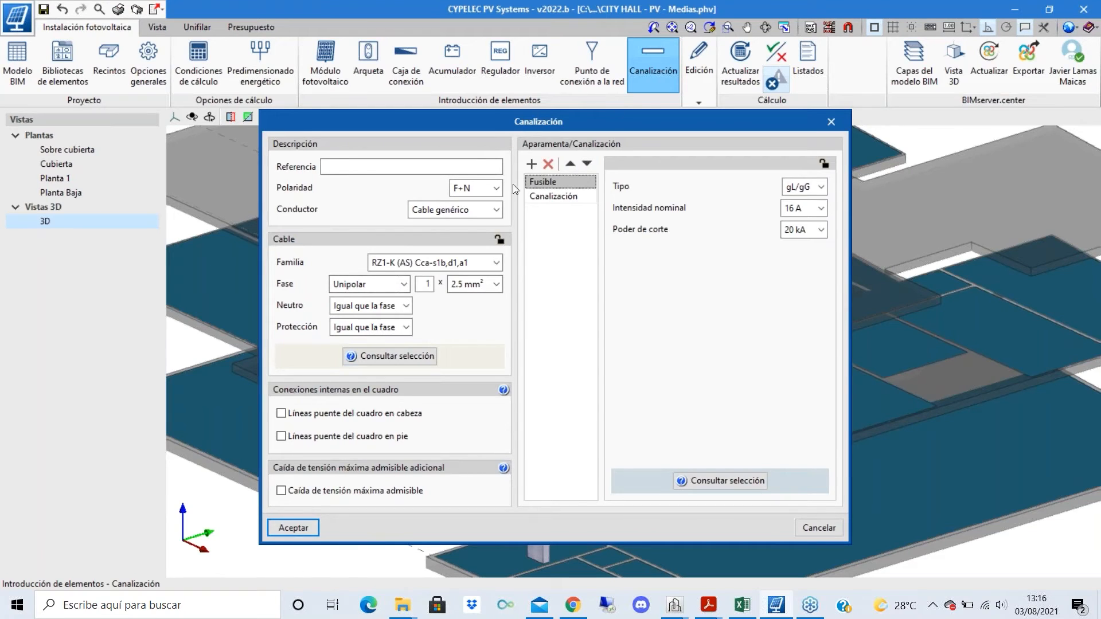
{"action": "left_click", "coordinate": [293, 527]}
- Switch the conduit's point entry to projection onto the reference plane
{"action": "scroll", "coordinate": [538, 354], "scroll_direction": "up", "scroll_amount": 3}
{"action": "scroll", "coordinate": [538, 354], "scroll_direction": "up", "scroll_amount": 1}
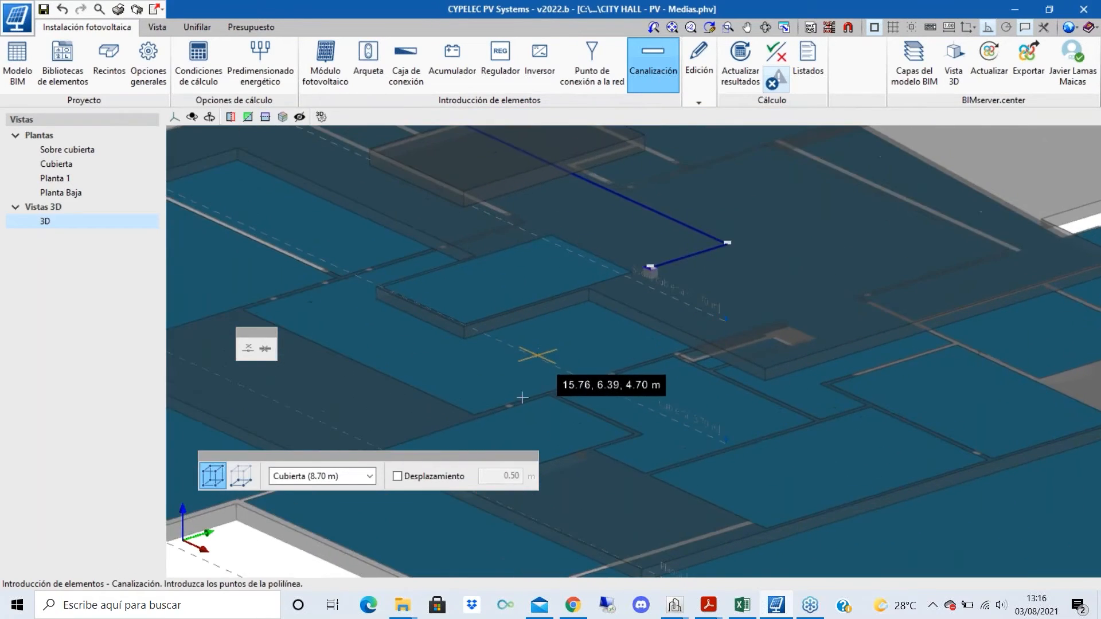
{"action": "scroll", "coordinate": [687, 401], "scroll_direction": "down", "scroll_amount": 1}
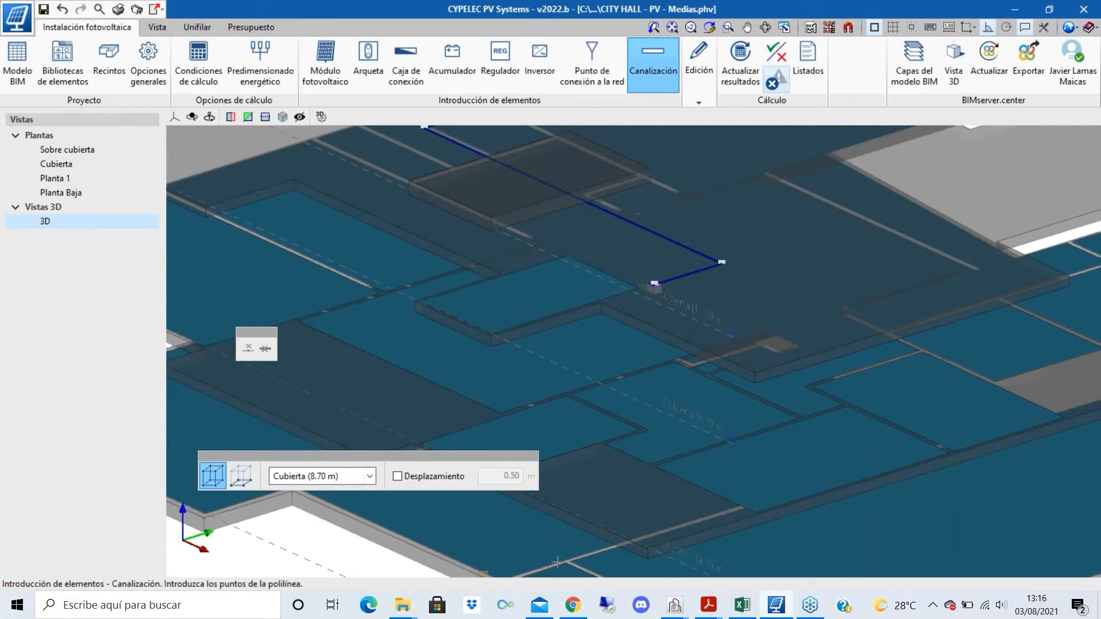
{"action": "scroll", "coordinate": [534, 322], "scroll_direction": "up", "scroll_amount": 1}
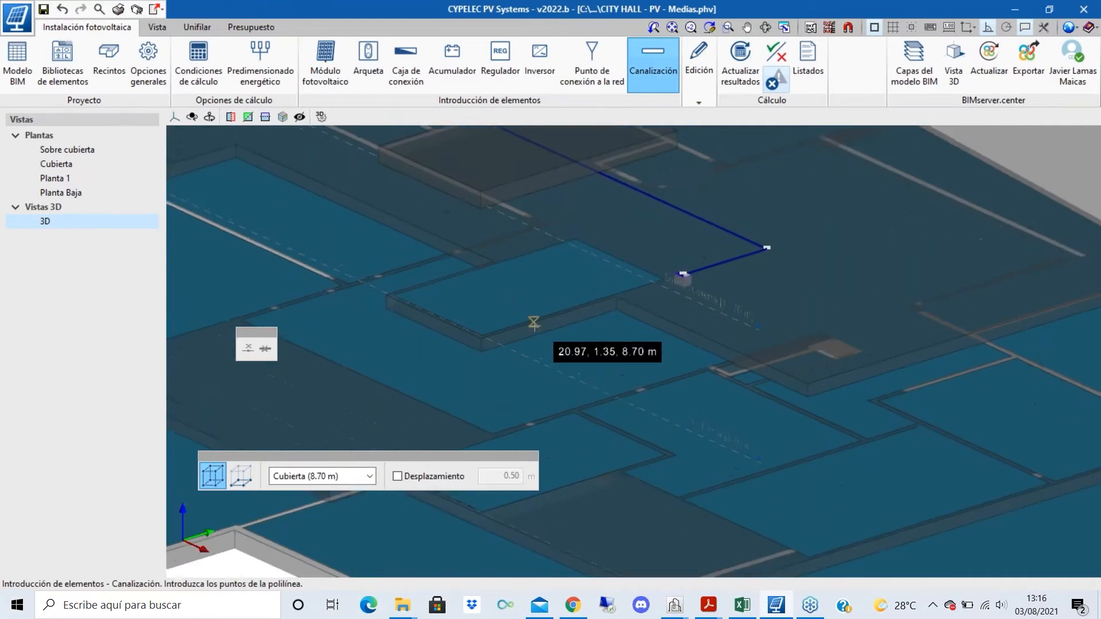
{"action": "scroll", "coordinate": [768, 299], "scroll_direction": "up", "scroll_amount": 1}
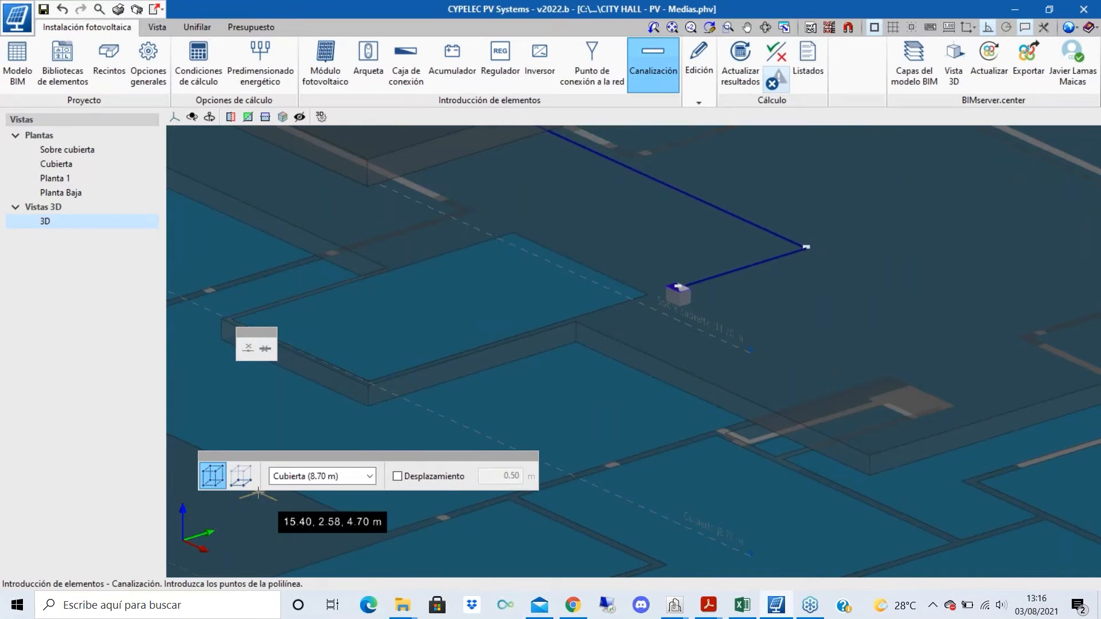
{"action": "left_click", "coordinate": [243, 479]}
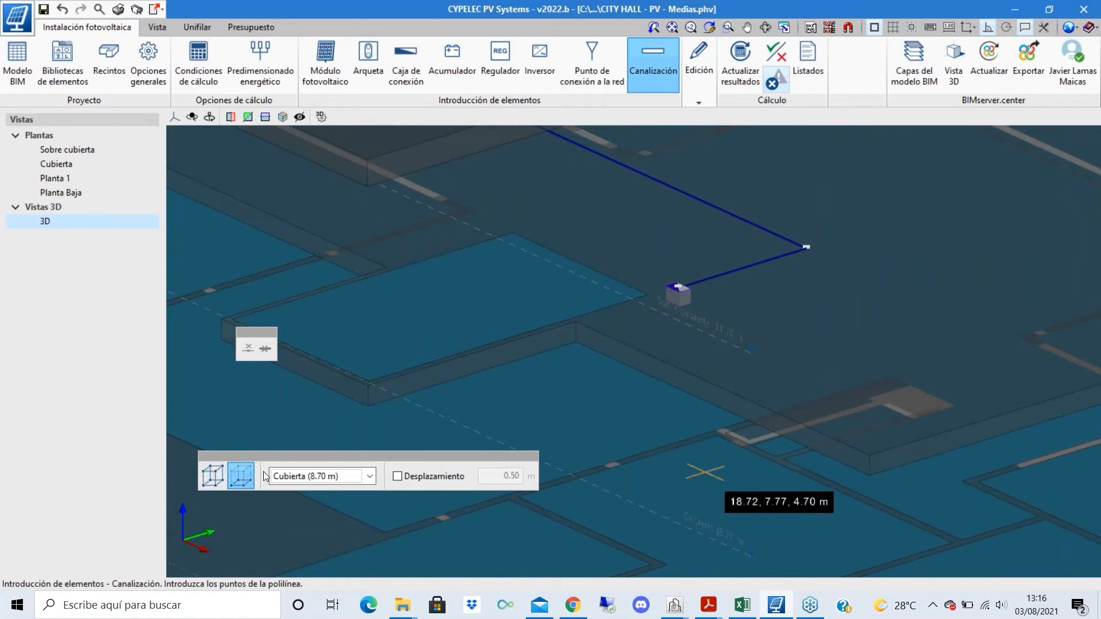
- Examine the conduit route between the roof junction box and the ground-floor equipment from several sides in the 3D view
{"action": "scroll", "coordinate": [952, 431], "scroll_direction": "up", "scroll_amount": 1}
{"action": "scroll", "coordinate": [688, 301], "scroll_direction": "down", "scroll_amount": 4}
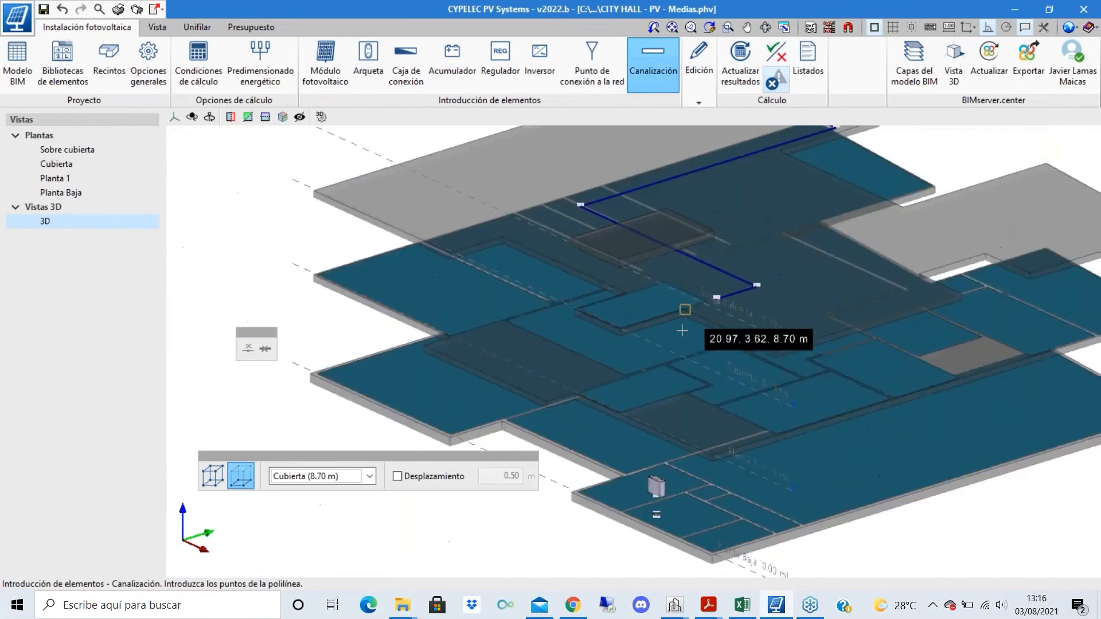
{"action": "scroll", "coordinate": [671, 458], "scroll_direction": "up", "scroll_amount": 3}
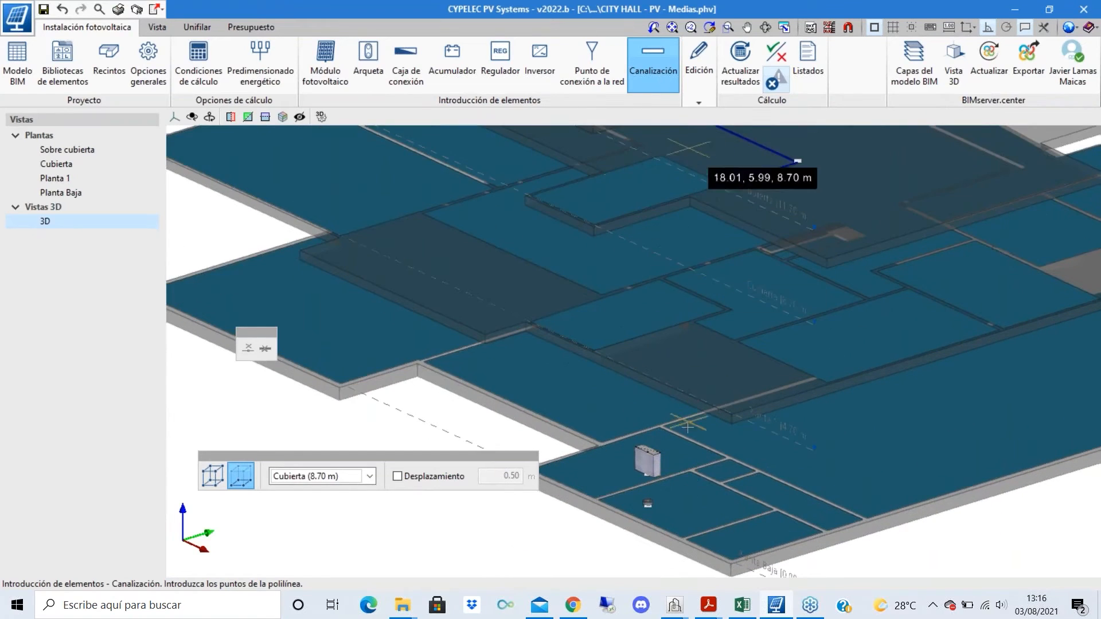
{"action": "scroll", "coordinate": [683, 378], "scroll_direction": "up", "scroll_amount": 2}
{"action": "scroll", "coordinate": [367, 498], "scroll_direction": "down", "scroll_amount": 2}
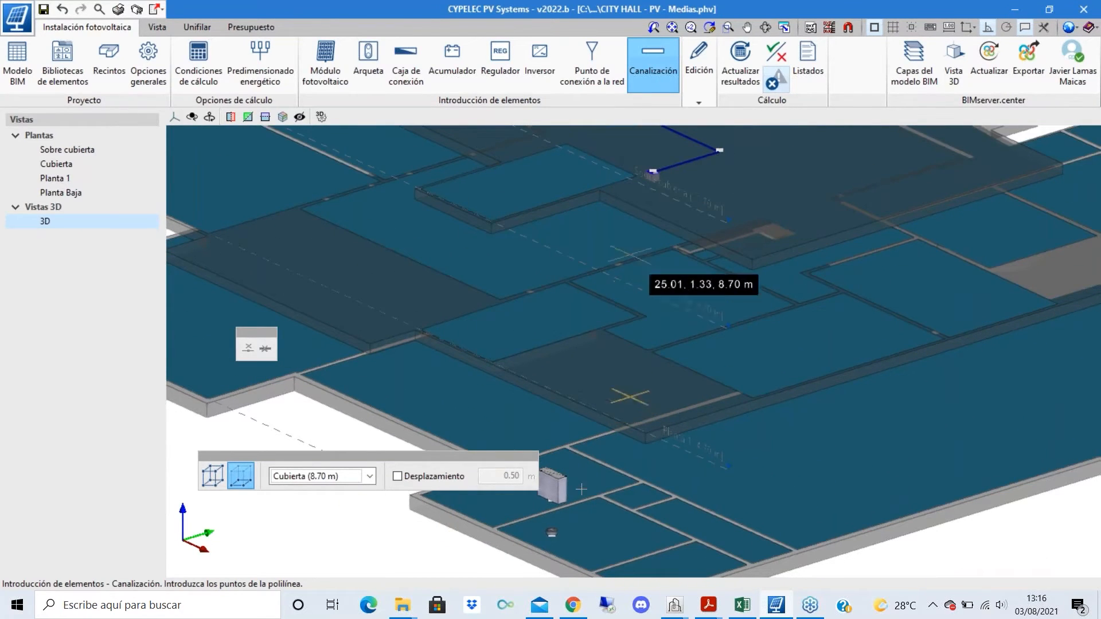
{"action": "middle_click_drag", "start_coordinate": [711, 417], "coordinate": [865, 351], "text": "shift"}
{"action": "scroll", "coordinate": [894, 365], "scroll_direction": "up", "scroll_amount": 4}
{"action": "scroll", "coordinate": [782, 571], "scroll_direction": "down", "scroll_amount": 6}
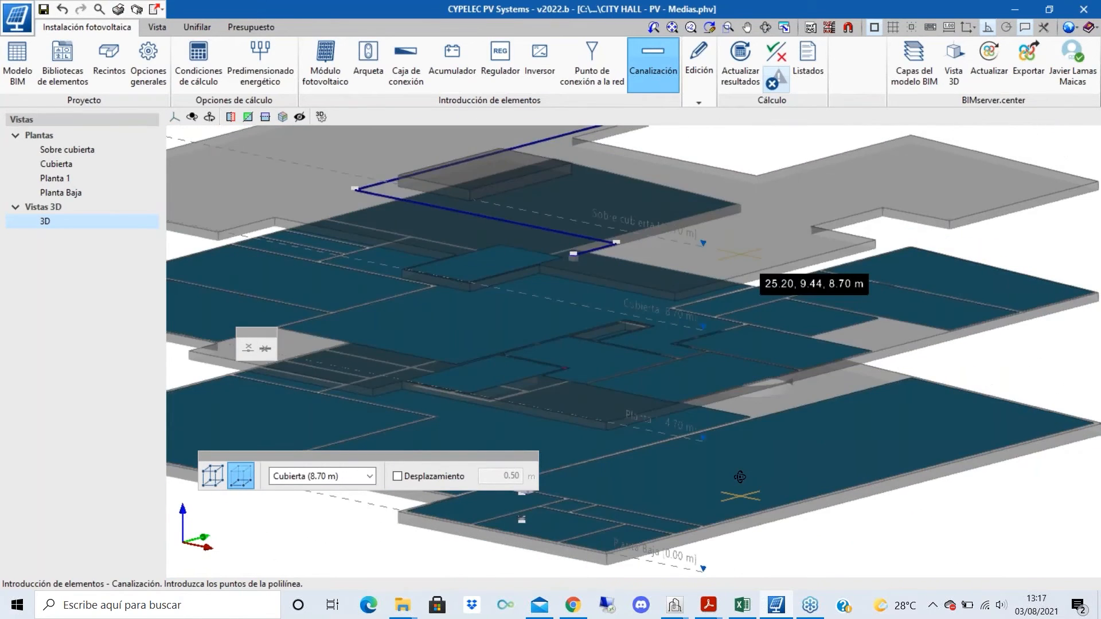
{"action": "middle_click_drag", "start_coordinate": [740, 477], "coordinate": [743, 496], "text": "shift"}
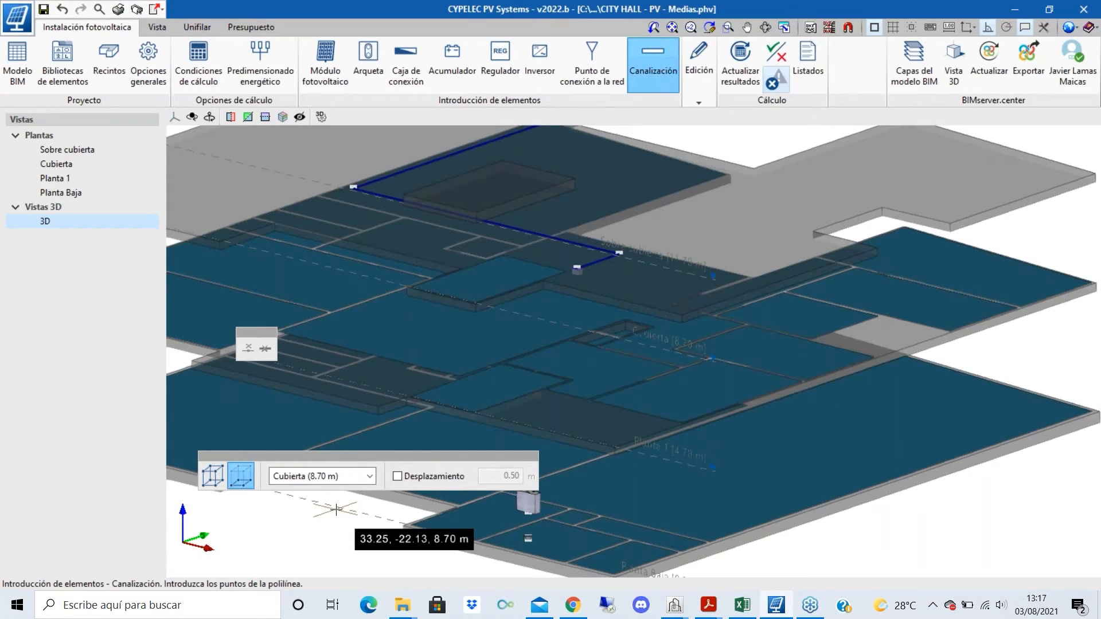
- Set the conduit's reference plane to Planta Baja (0.00 m) with an offset of 4.35 m
{"action": "left_click", "coordinate": [369, 476]}
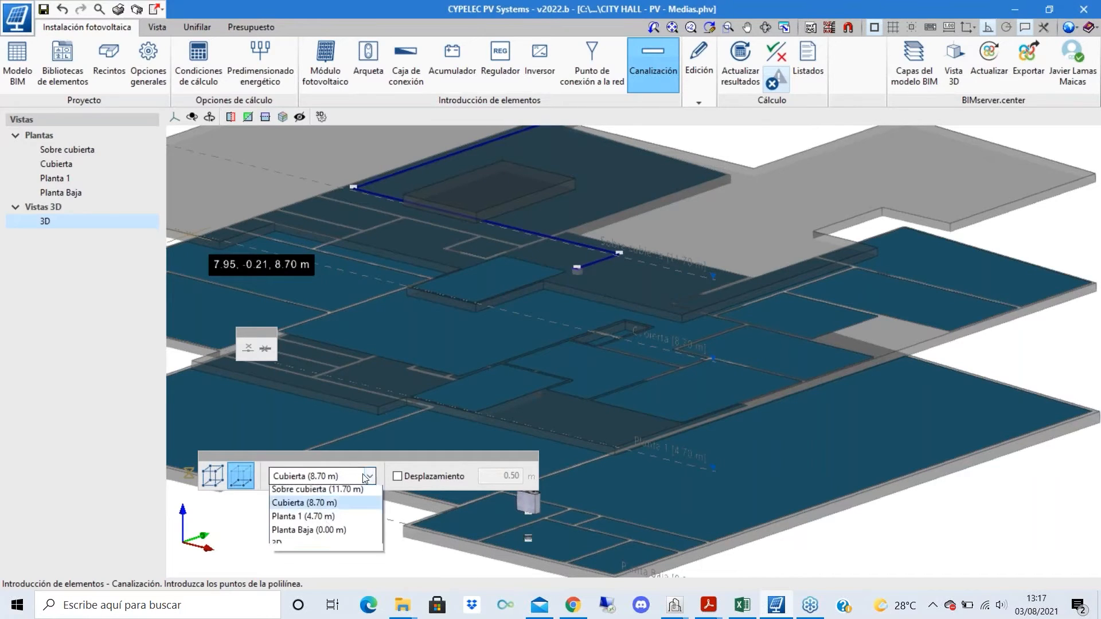
{"action": "left_click", "coordinate": [324, 535]}
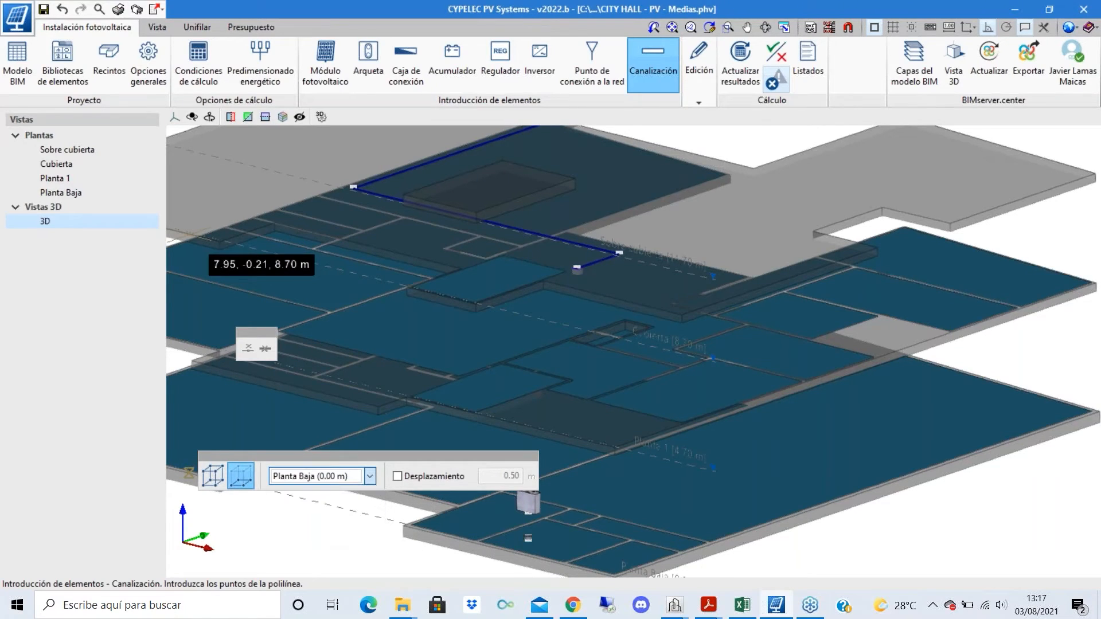
{"action": "left_click", "coordinate": [398, 476]}
{"action": "left_click", "coordinate": [509, 476]}
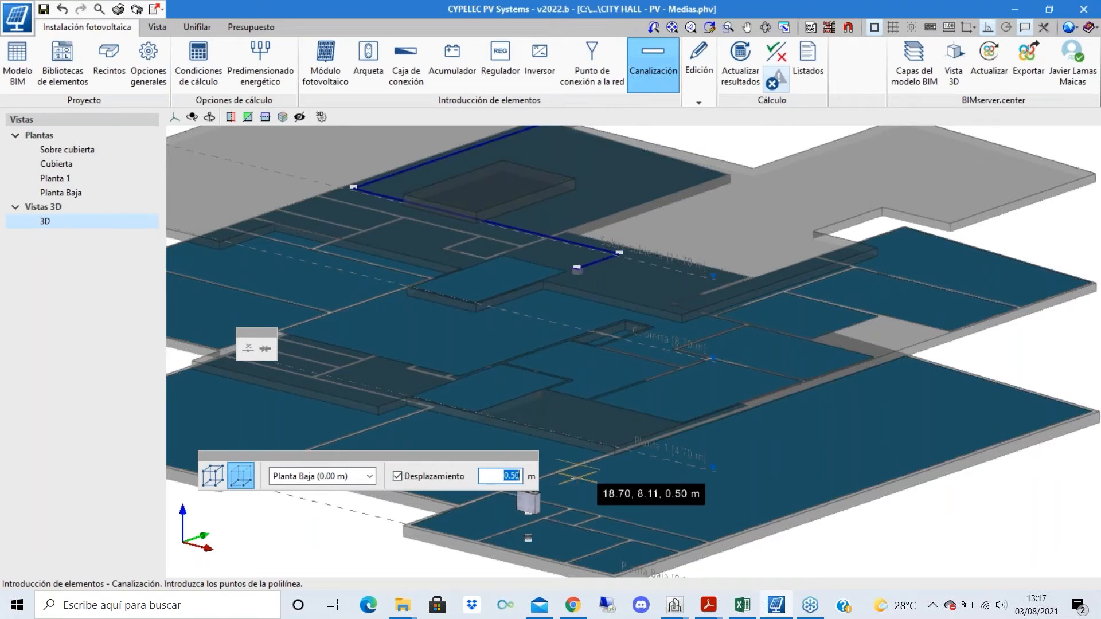
{"action": "key", "text": "Return"}
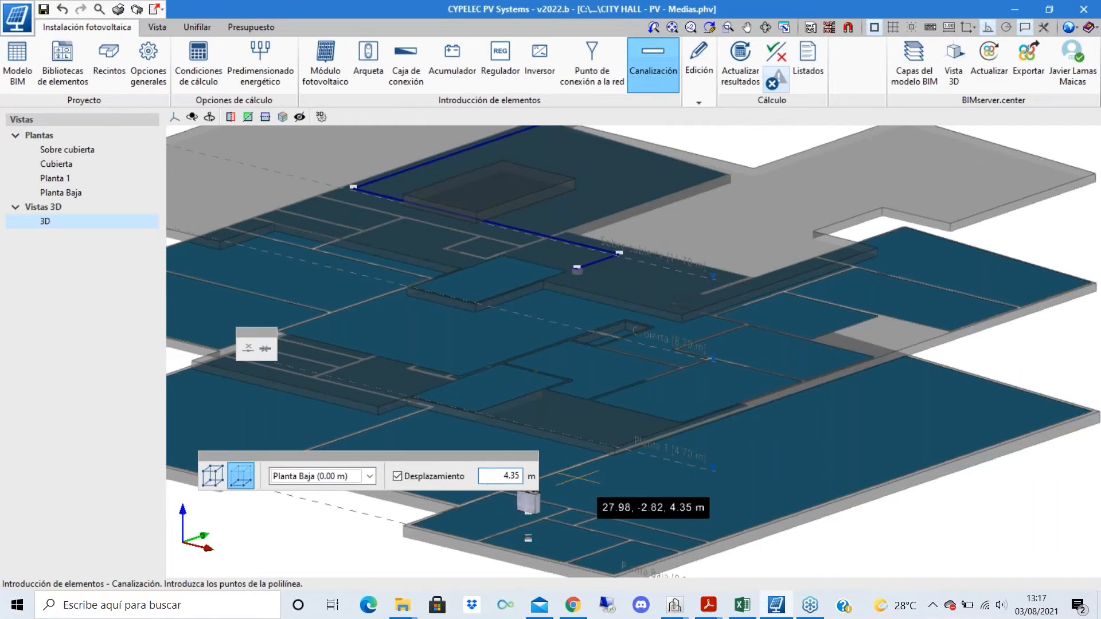
- Place the conduit's first point by snapping to the roof junction box, projected onto the offset plane
{"action": "scroll", "coordinate": [645, 368], "scroll_direction": "up", "scroll_amount": 2}
{"action": "scroll", "coordinate": [599, 324], "scroll_direction": "up", "scroll_amount": 3}
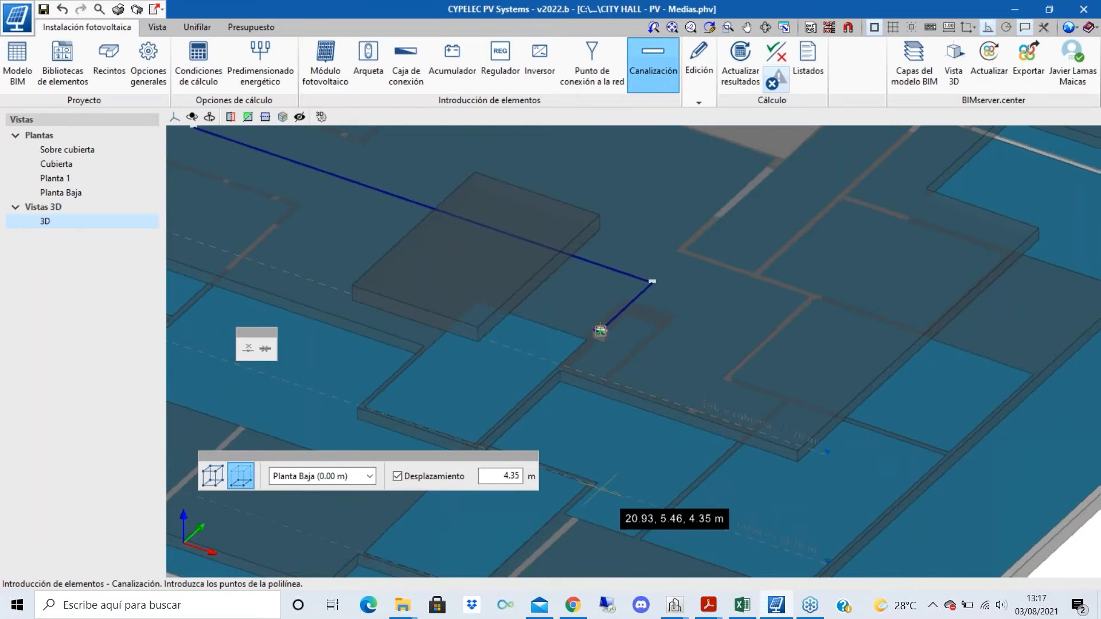
{"action": "left_click", "coordinate": [600, 331]}
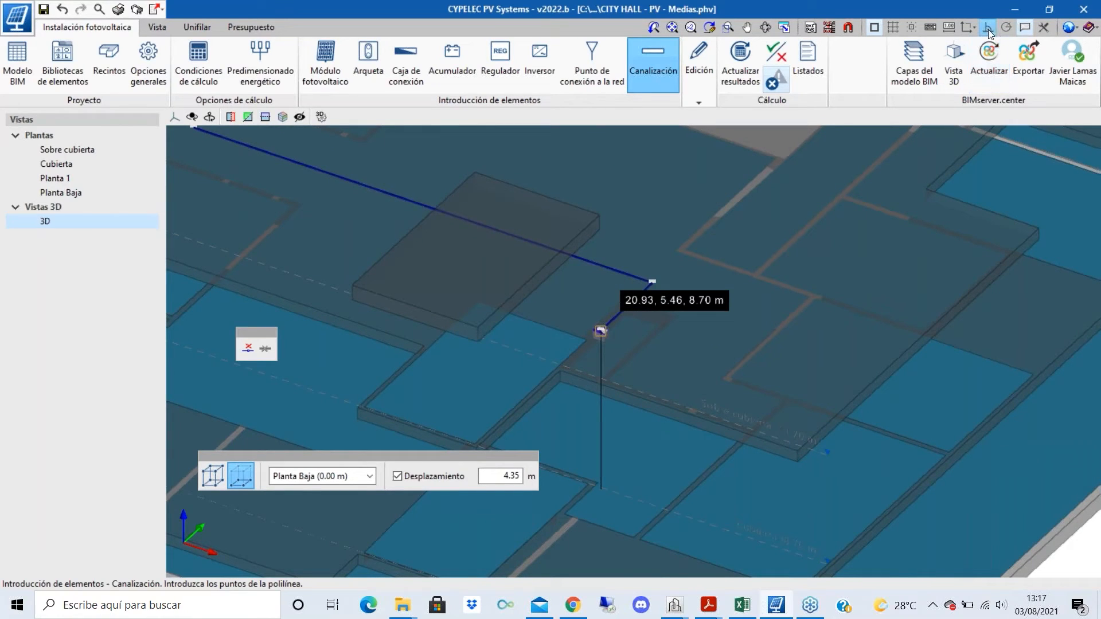
- Switch the conduit's point entry from projection onto the reference plane to direct 3D capture
{"action": "scroll", "coordinate": [625, 439], "scroll_direction": "down", "scroll_amount": 2}
{"action": "middle_click_drag", "start_coordinate": [660, 494], "coordinate": [688, 334], "text": "shift"}
{"action": "scroll", "coordinate": [651, 321], "scroll_direction": "up", "scroll_amount": 4}
{"action": "scroll", "coordinate": [711, 273], "scroll_direction": "up", "scroll_amount": 2}
{"action": "scroll", "coordinate": [687, 334], "scroll_direction": "down", "scroll_amount": 2}
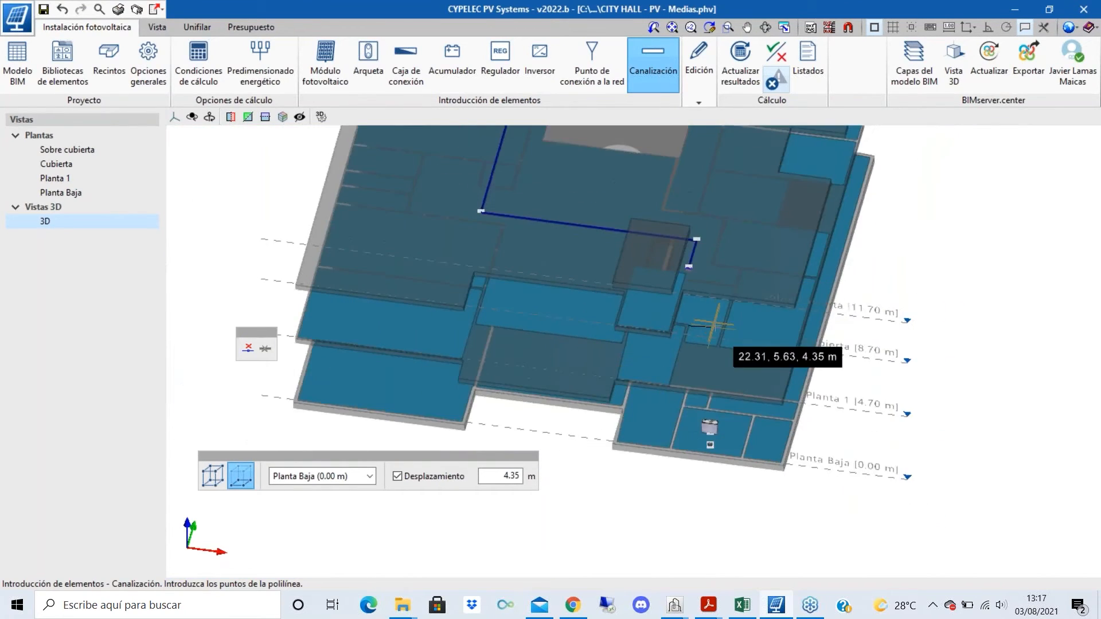
{"action": "scroll", "coordinate": [717, 325], "scroll_direction": "up", "scroll_amount": 1}
{"action": "scroll", "coordinate": [697, 346], "scroll_direction": "up", "scroll_amount": 2}
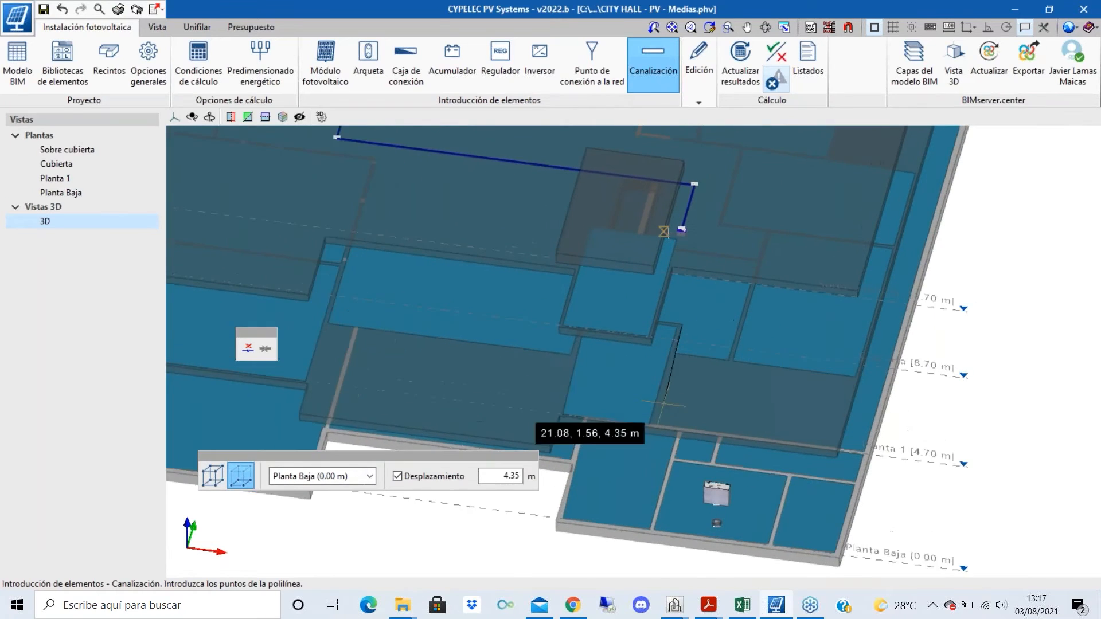
{"action": "left_click", "coordinate": [220, 481]}
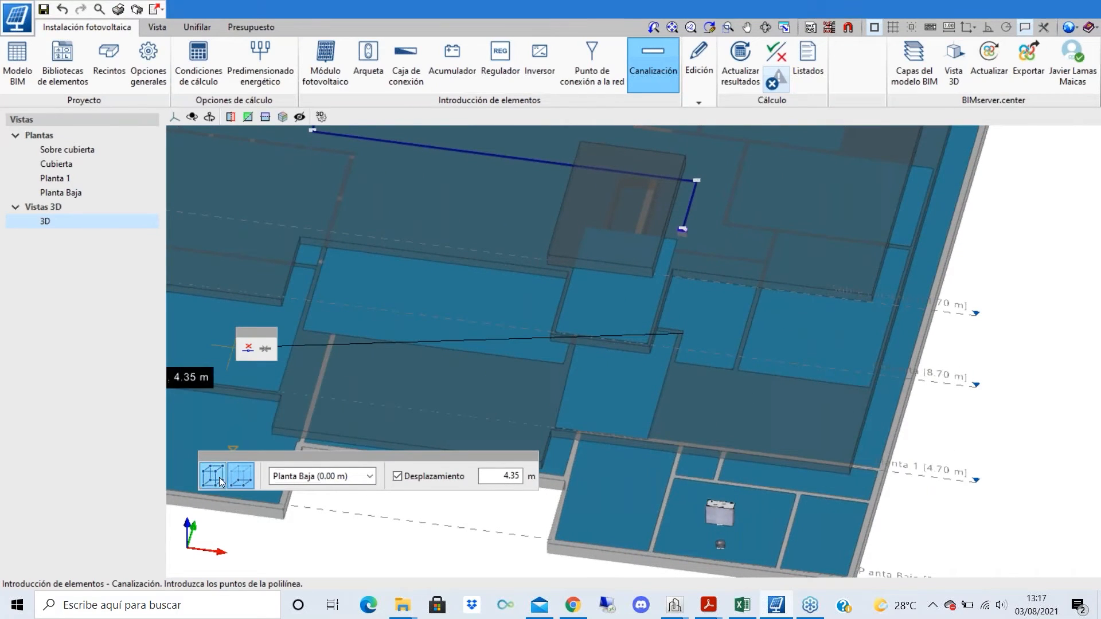
- Complete the vertical conduit between the projected point at 4.35 m and the roof junction box, and end conduit entry
{"action": "scroll", "coordinate": [465, 428], "scroll_direction": "down", "scroll_amount": 2}
{"action": "scroll", "coordinate": [464, 427], "scroll_direction": "down", "scroll_amount": 1}
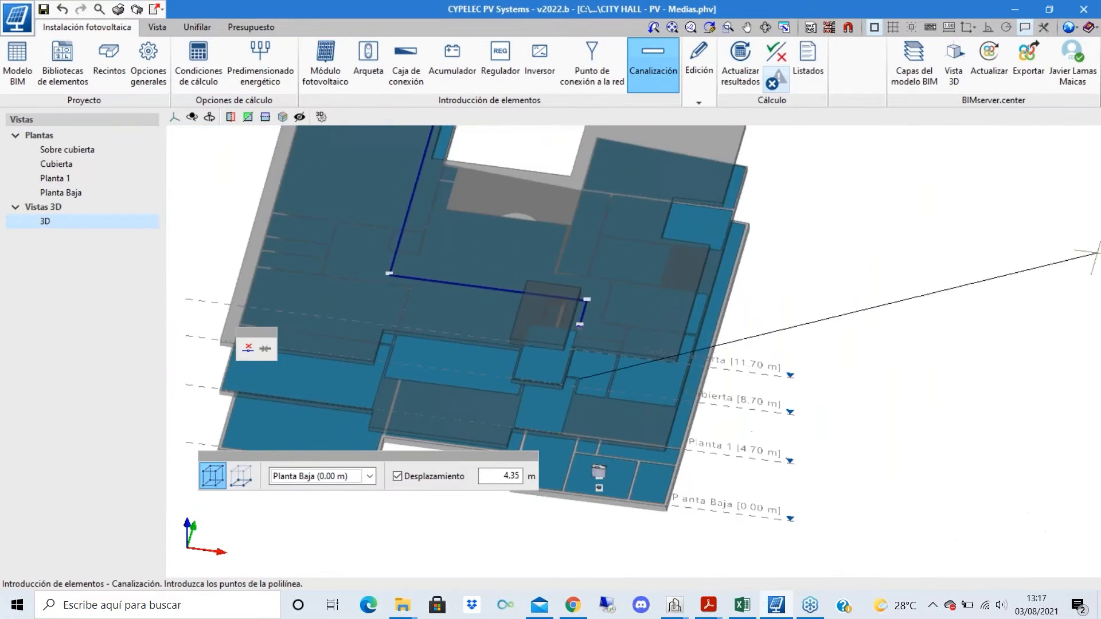
{"action": "scroll", "coordinate": [659, 444], "scroll_direction": "up", "scroll_amount": 2}
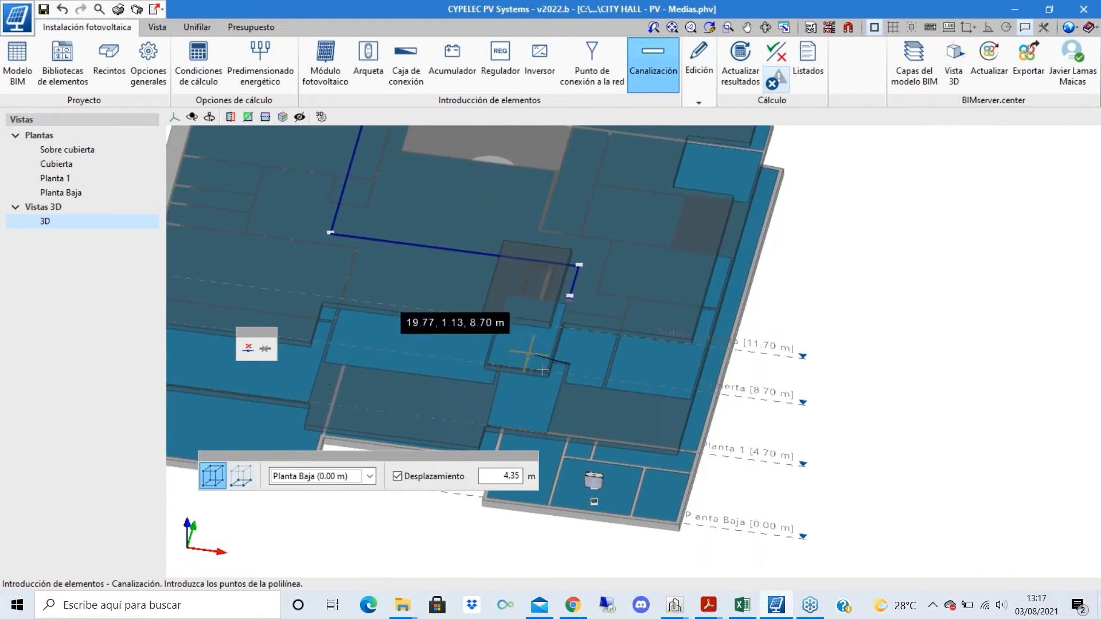
{"action": "scroll", "coordinate": [499, 310], "scroll_direction": "down", "scroll_amount": 4}
{"action": "scroll", "coordinate": [568, 326], "scroll_direction": "up", "scroll_amount": 4}
{"action": "scroll", "coordinate": [566, 325], "scroll_direction": "up", "scroll_amount": 3}
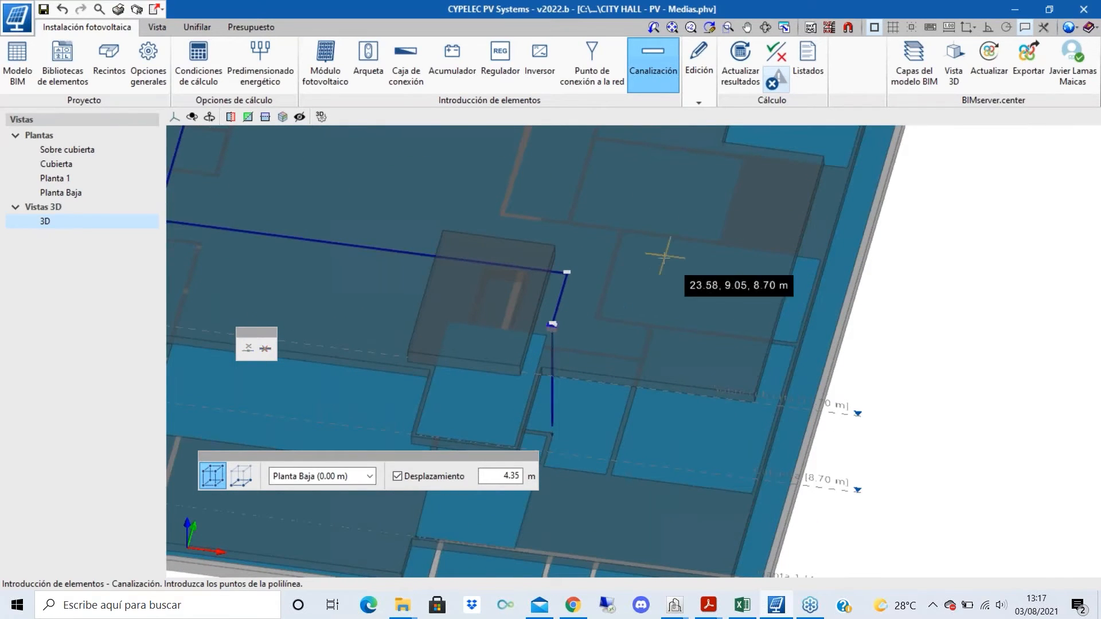
{"action": "key", "text": "Escape"}
{"action": "middle_click_drag", "start_coordinate": [687, 335], "coordinate": [661, 327], "text": "shift"}
{"action": "scroll", "coordinate": [541, 320], "scroll_direction": "up", "scroll_amount": 3}
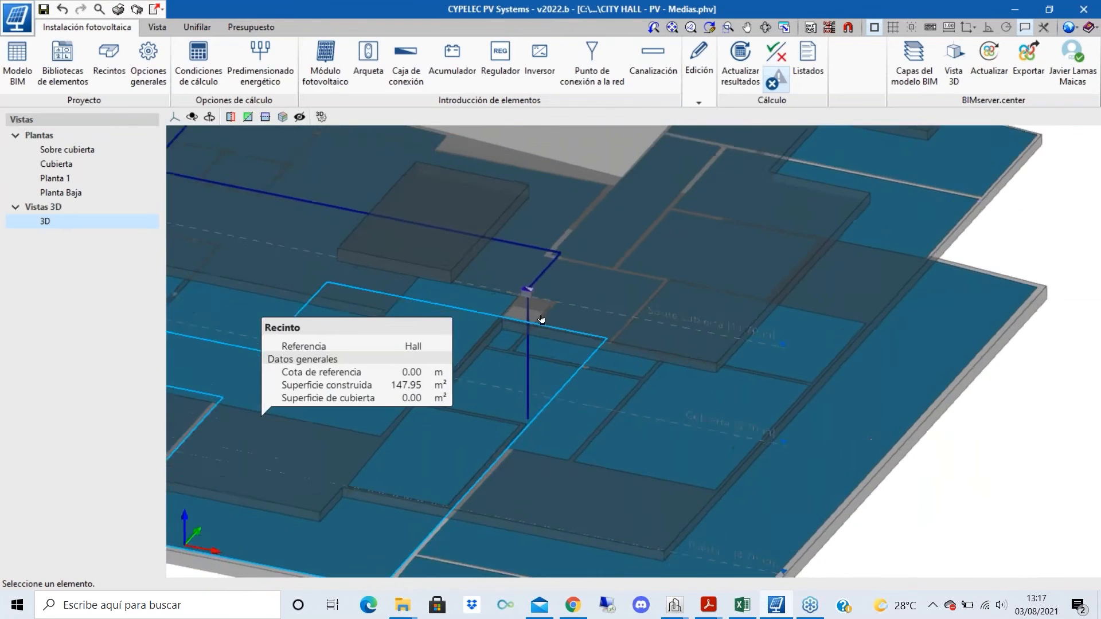
{"action": "scroll", "coordinate": [531, 228], "scroll_direction": "down", "scroll_amount": 2}
{"action": "middle_click_drag", "start_coordinate": [558, 308], "coordinate": [564, 324], "text": "shift"}
- Open the Planta Baja floor plan and check its distance to the upper plane in the floor's properties
{"action": "left_click", "coordinate": [115, 193]}
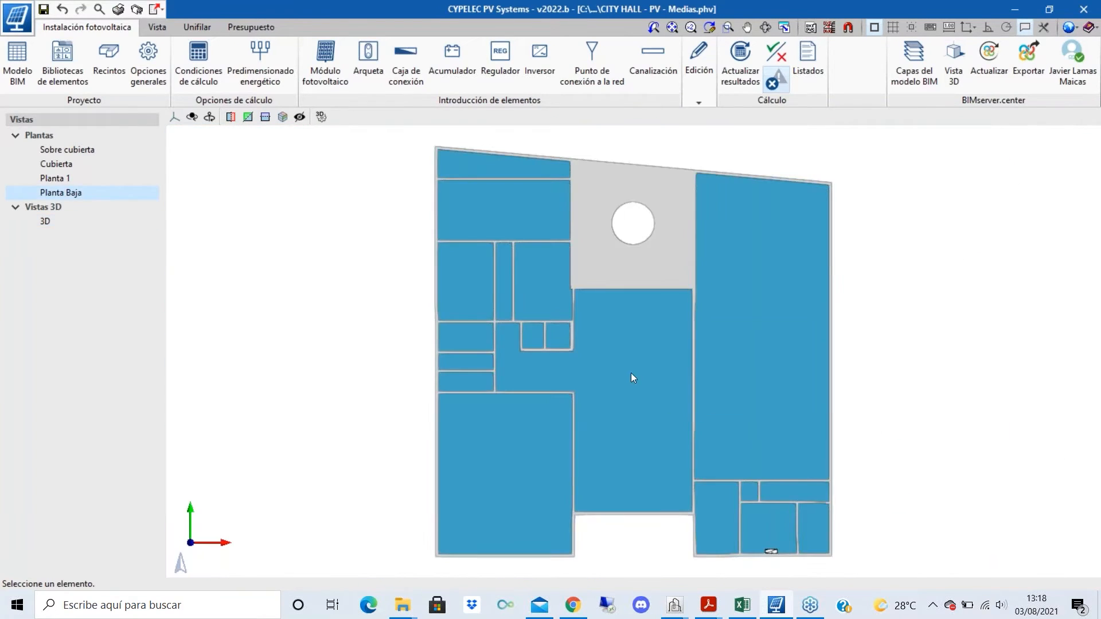
{"action": "scroll", "coordinate": [633, 374], "scroll_direction": "down", "scroll_amount": 3}
{"action": "scroll", "coordinate": [732, 533], "scroll_direction": "up", "scroll_amount": 2}
{"action": "scroll", "coordinate": [679, 439], "scroll_direction": "down", "scroll_amount": 2}
{"action": "scroll", "coordinate": [692, 356], "scroll_direction": "up", "scroll_amount": 3}
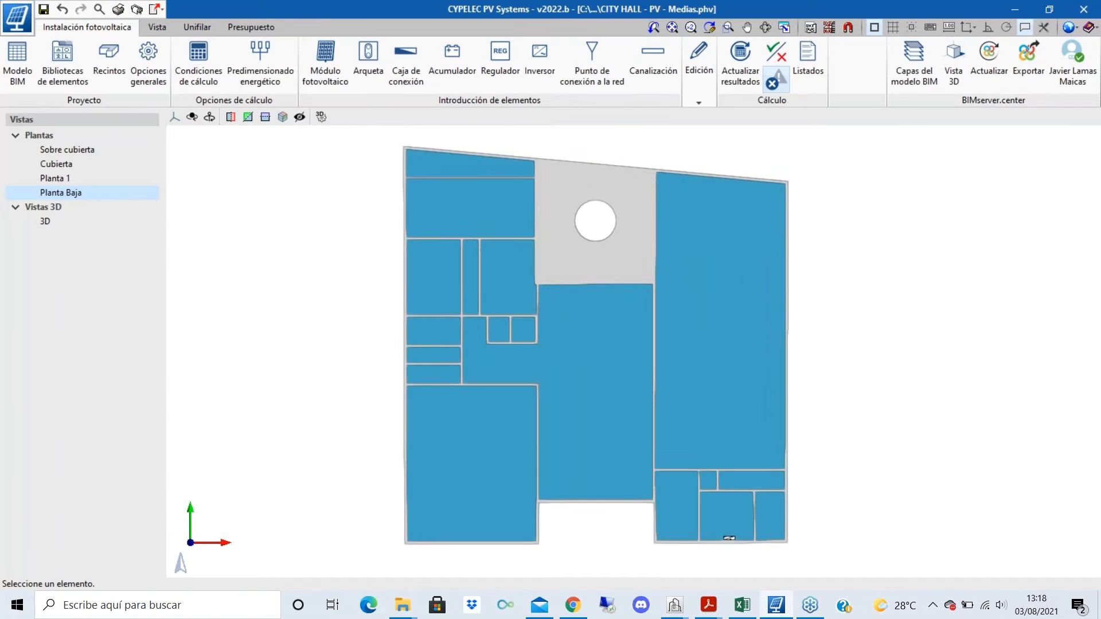
{"action": "double_click", "coordinate": [102, 189]}
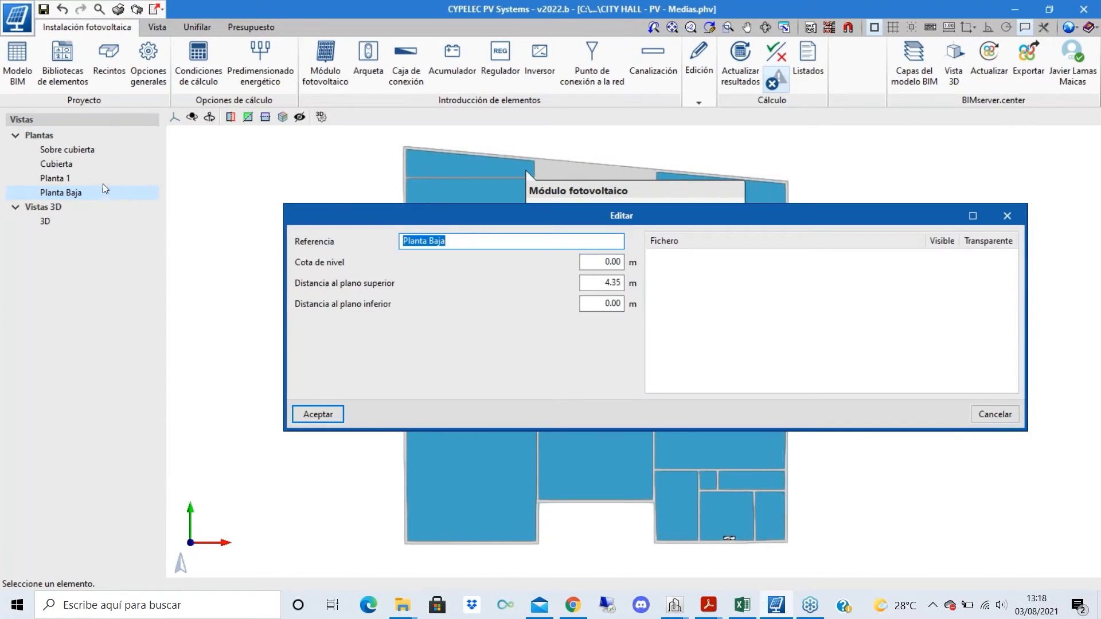
{"action": "left_click", "coordinate": [598, 285]}
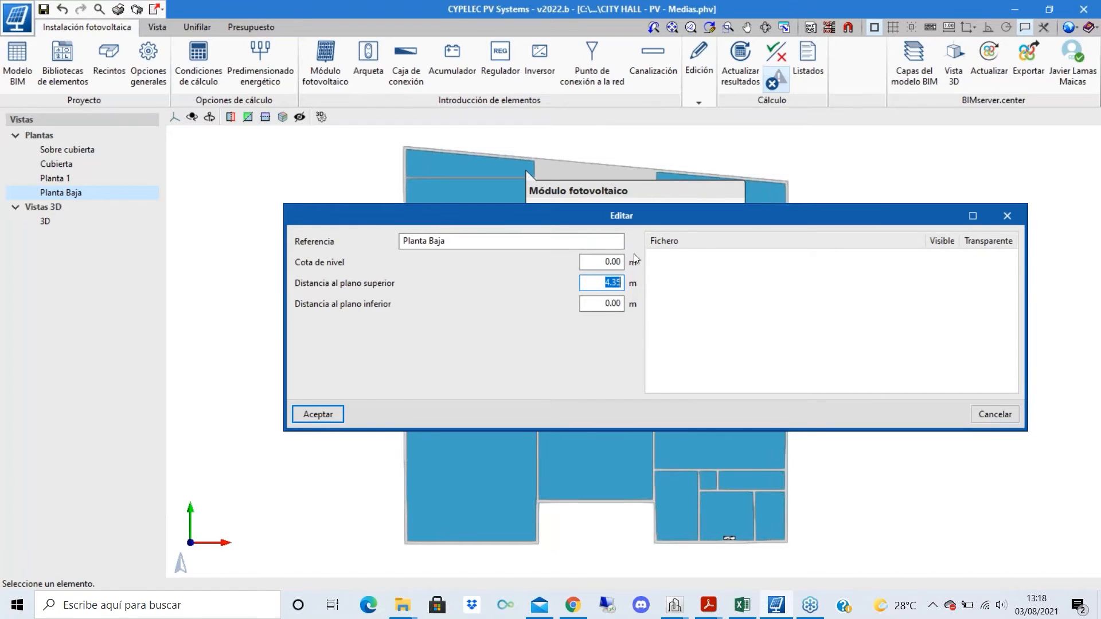
{"action": "left_click", "coordinate": [317, 414]}
- Start a new conduit on Planta Baja with the fuse removed from its switchgear list
{"action": "scroll", "coordinate": [697, 523], "scroll_direction": "up", "scroll_amount": 6}
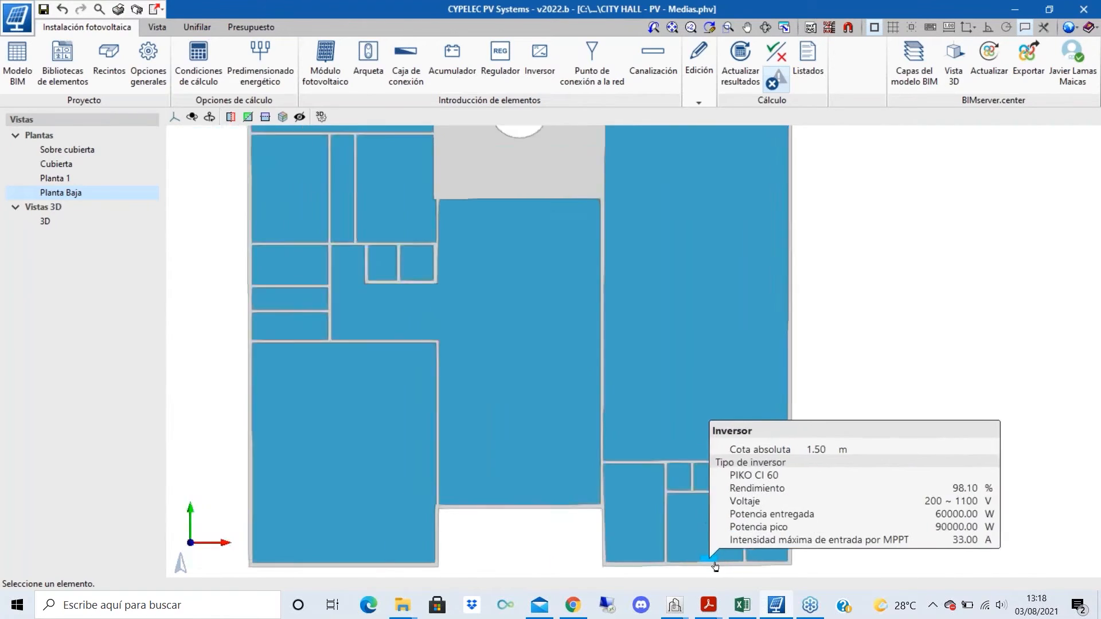
{"action": "scroll", "coordinate": [630, 436], "scroll_direction": "down", "scroll_amount": 3}
{"action": "scroll", "coordinate": [608, 336], "scroll_direction": "up", "scroll_amount": 1}
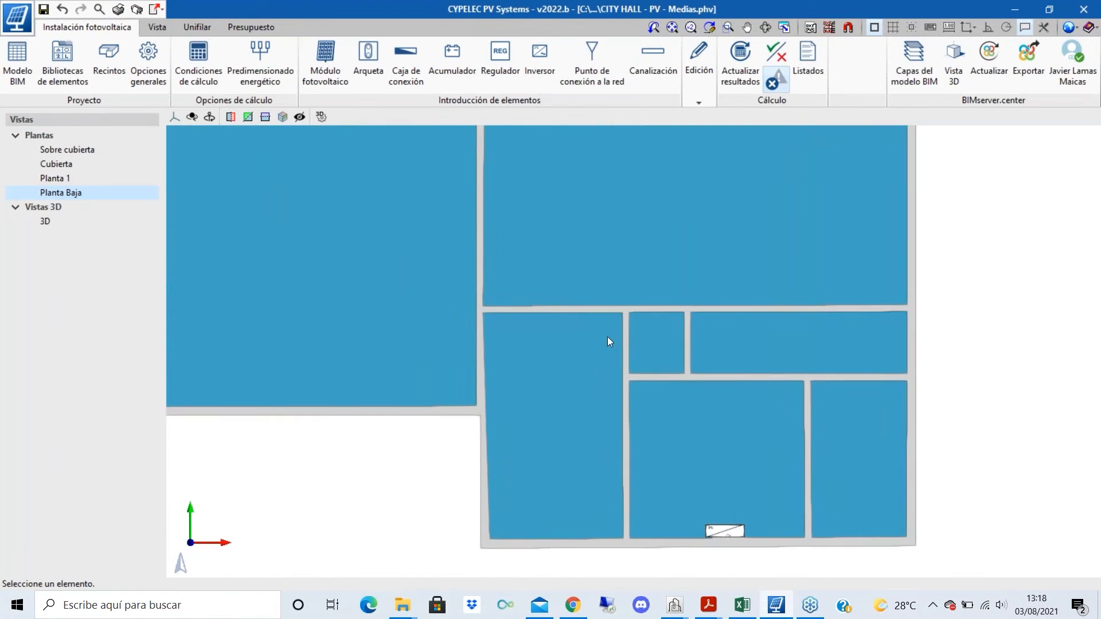
{"action": "left_click", "coordinate": [653, 58]}
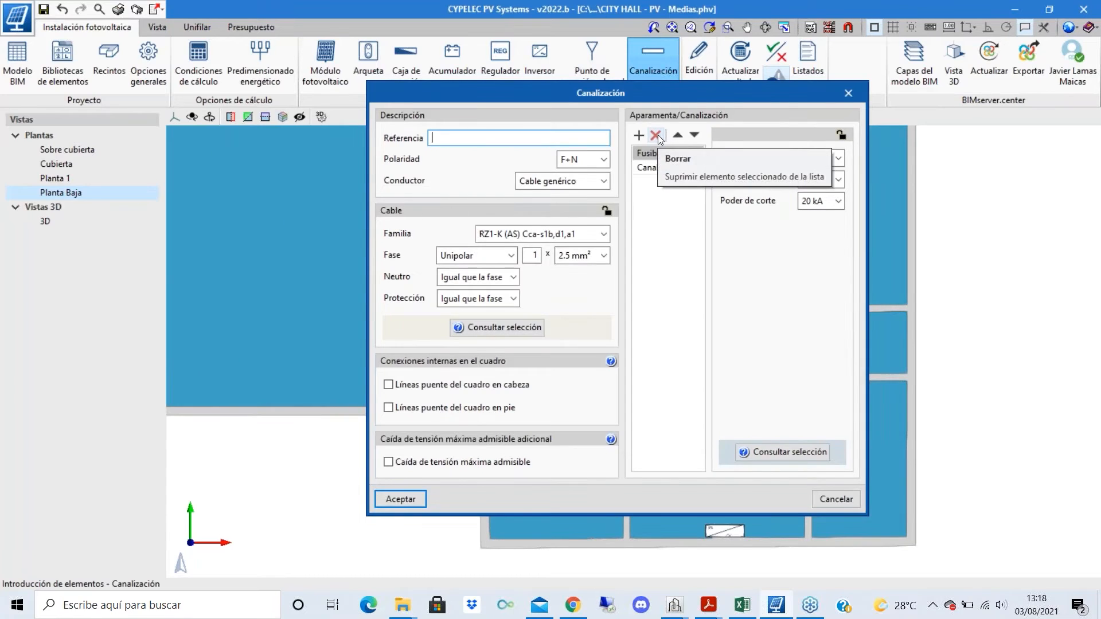
{"action": "left_click", "coordinate": [655, 135]}
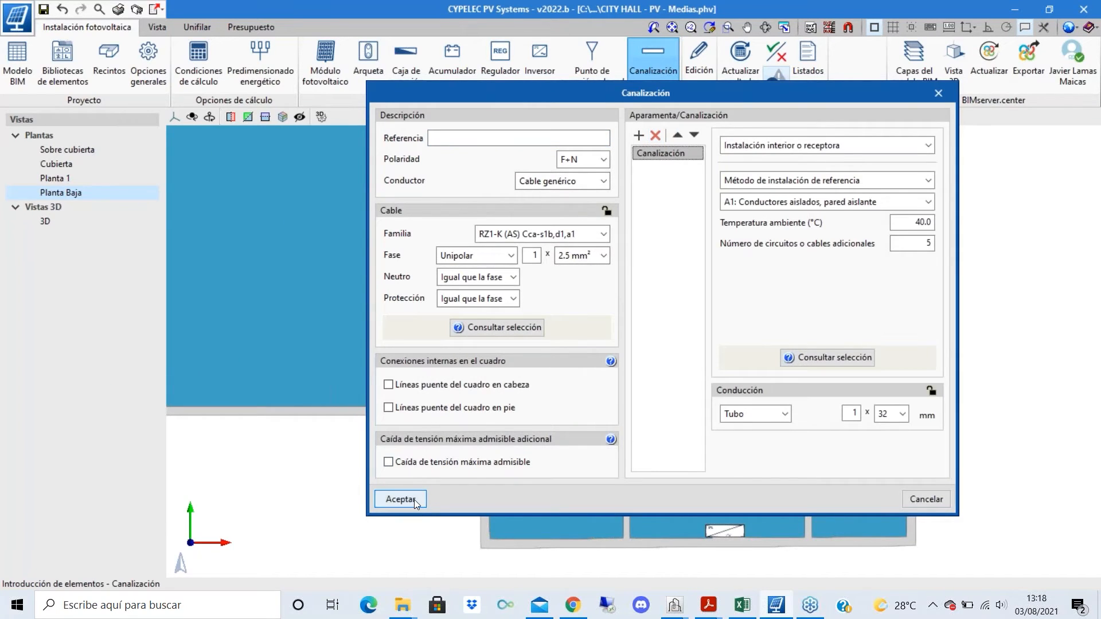
{"action": "left_click", "coordinate": [400, 499]}
- Place the conduit's first point on the vertical drop's end, projected onto the 4.35 m plane, and enable orthogonal drawing
{"action": "scroll", "coordinate": [612, 364], "scroll_direction": "up", "scroll_amount": 3}
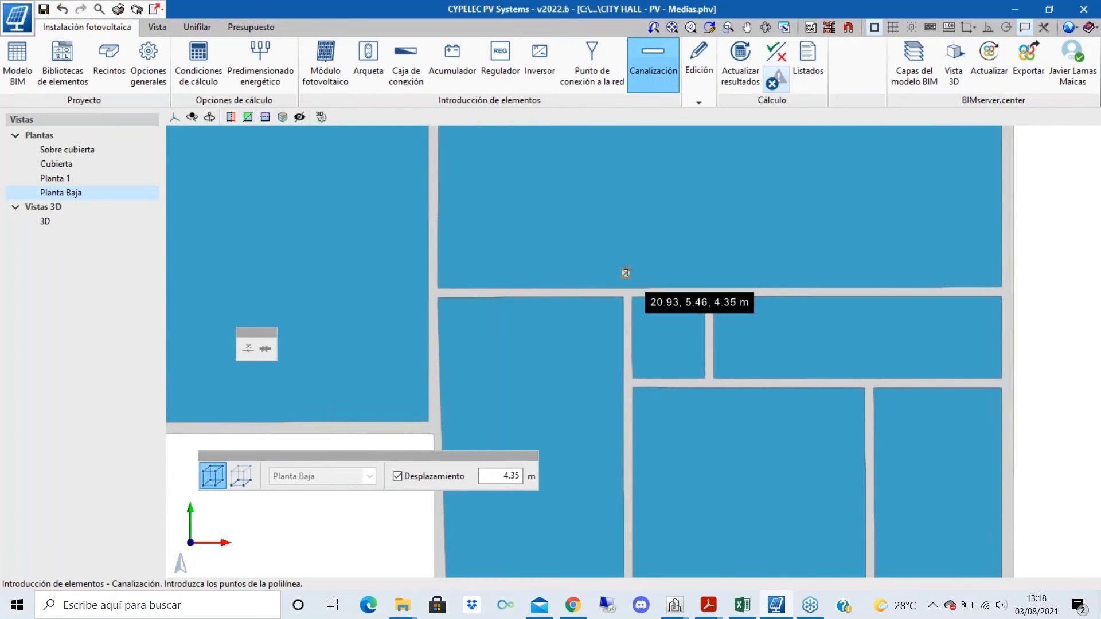
{"action": "scroll", "coordinate": [626, 273], "scroll_direction": "up", "scroll_amount": 1}
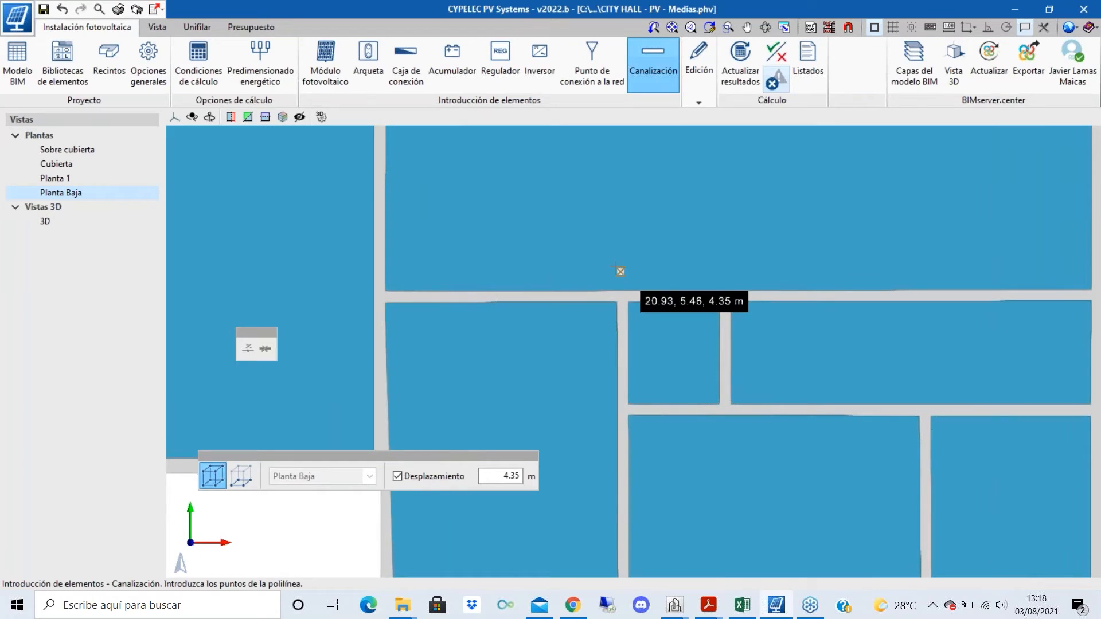
{"action": "left_click", "coordinate": [241, 476]}
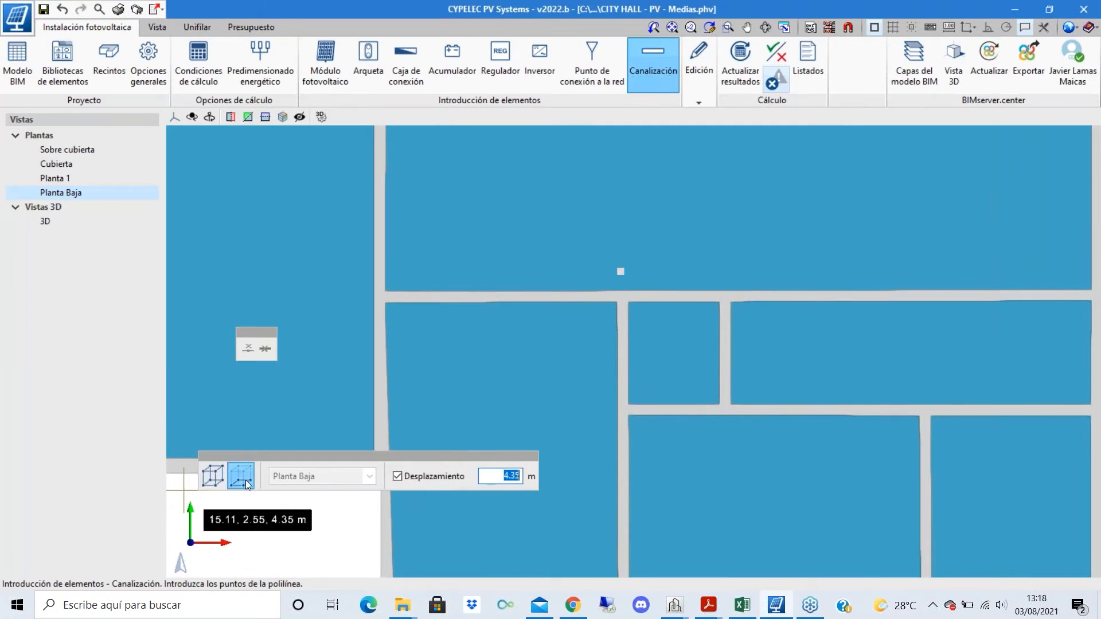
{"action": "left_click", "coordinate": [618, 265]}
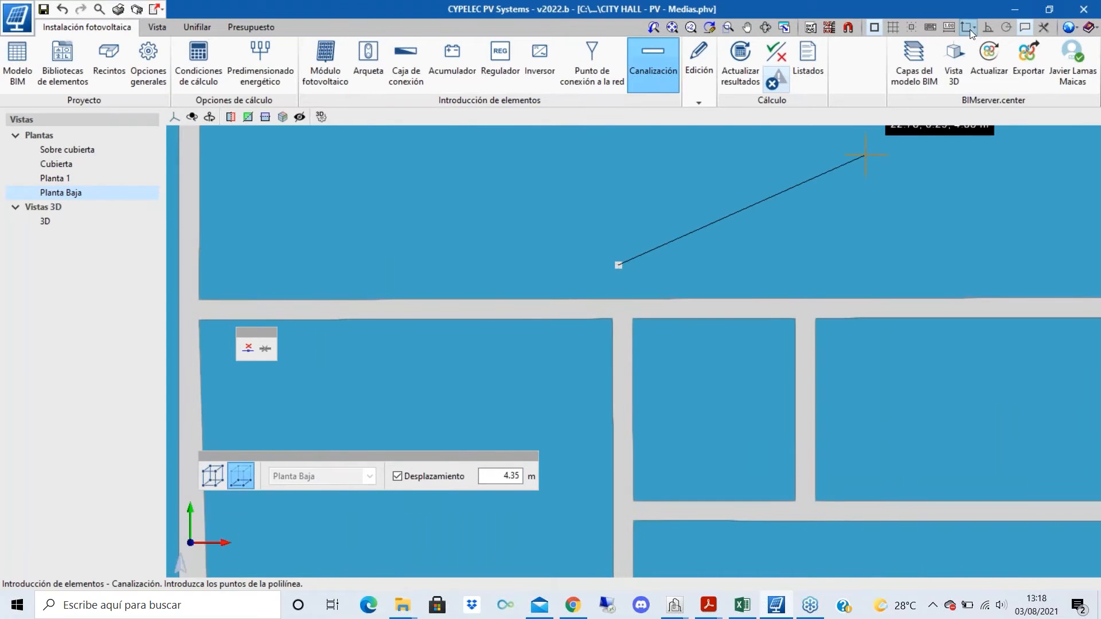
{"action": "left_click", "coordinate": [984, 26]}
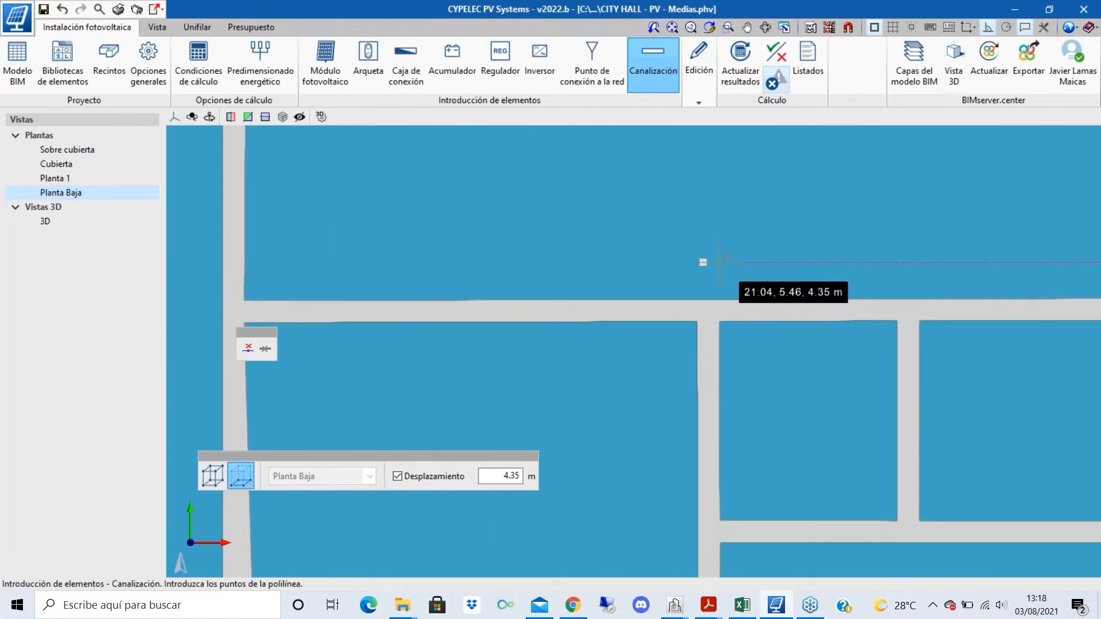
- Route the conduit at 4.35 m along the left wall of the inverter room to a corner level with the inverter
{"action": "scroll", "coordinate": [716, 275], "scroll_direction": "down", "scroll_amount": 5}
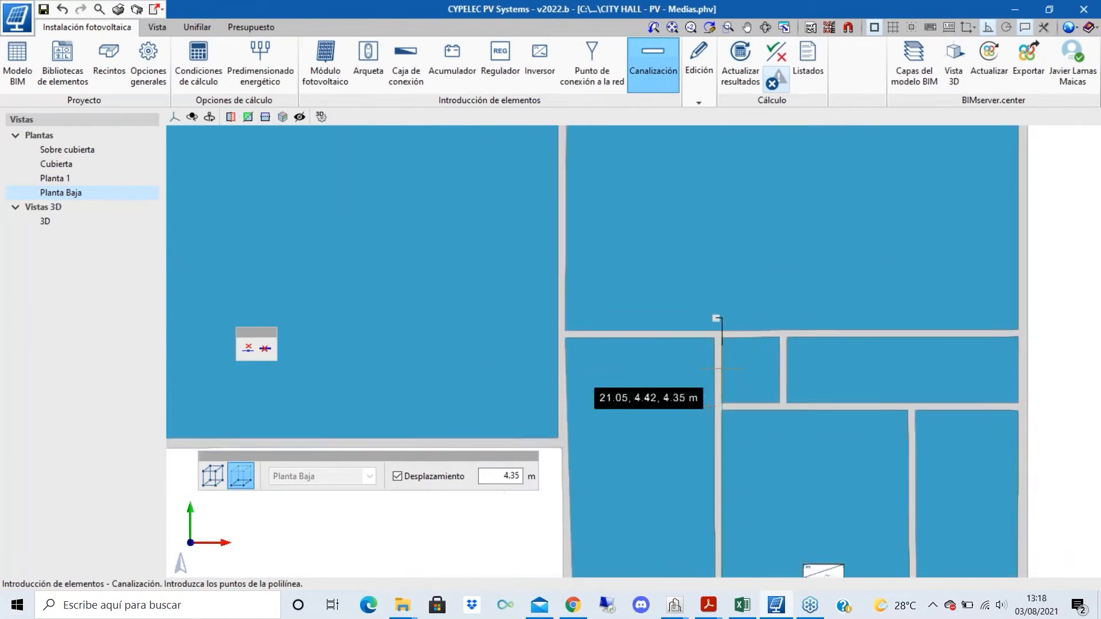
{"action": "scroll", "coordinate": [714, 507], "scroll_direction": "up", "scroll_amount": 5}
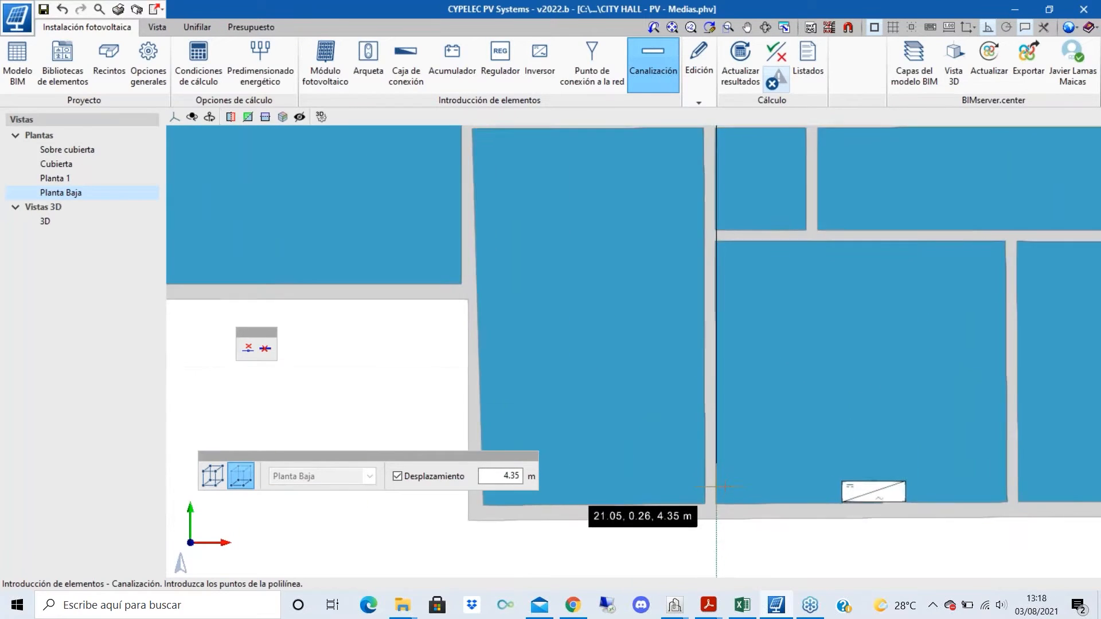
{"action": "scroll", "coordinate": [714, 486], "scroll_direction": "up", "scroll_amount": 1}
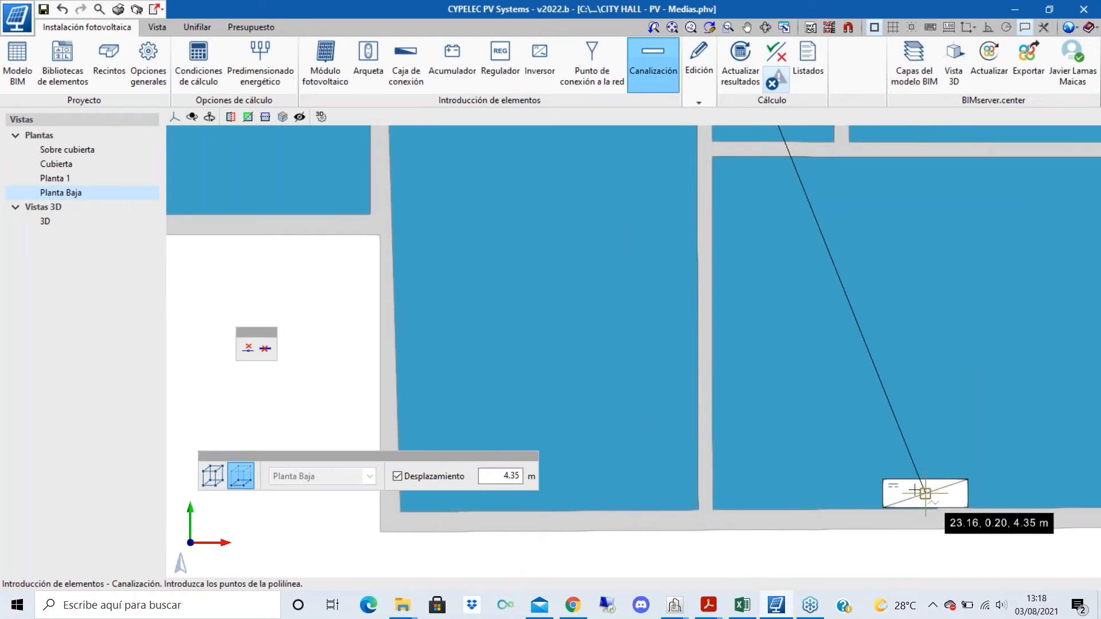
{"action": "left_click", "coordinate": [714, 493]}
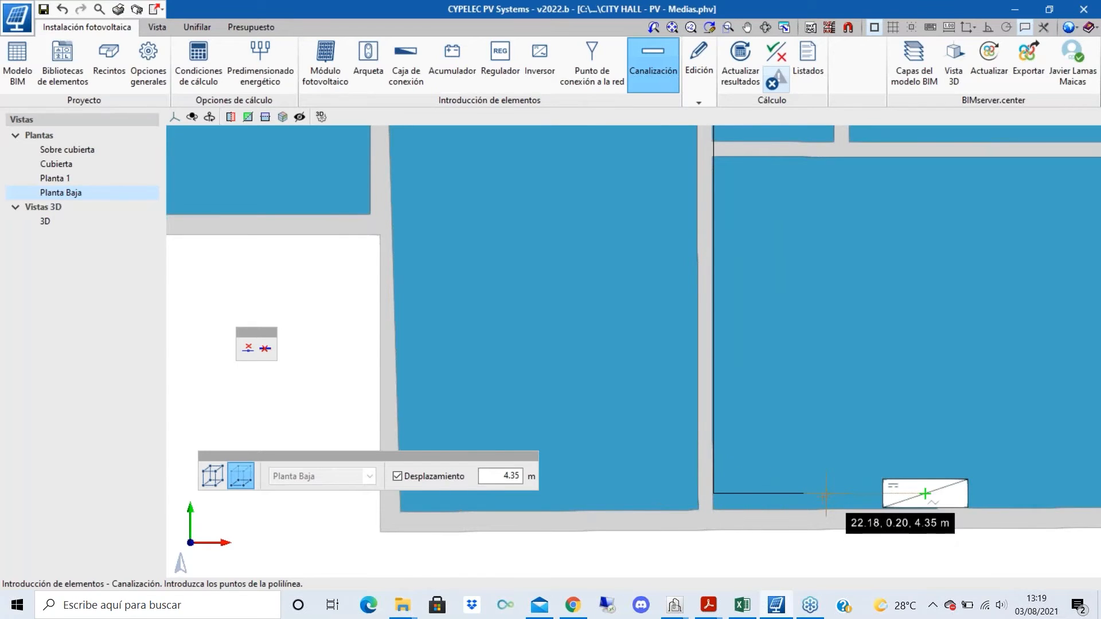
- Extend the conduit horizontally to the point directly above the inverter at 4.35 m and finish it
{"action": "scroll", "coordinate": [870, 492], "scroll_direction": "up", "scroll_amount": 2}
{"action": "left_click", "coordinate": [939, 497]}
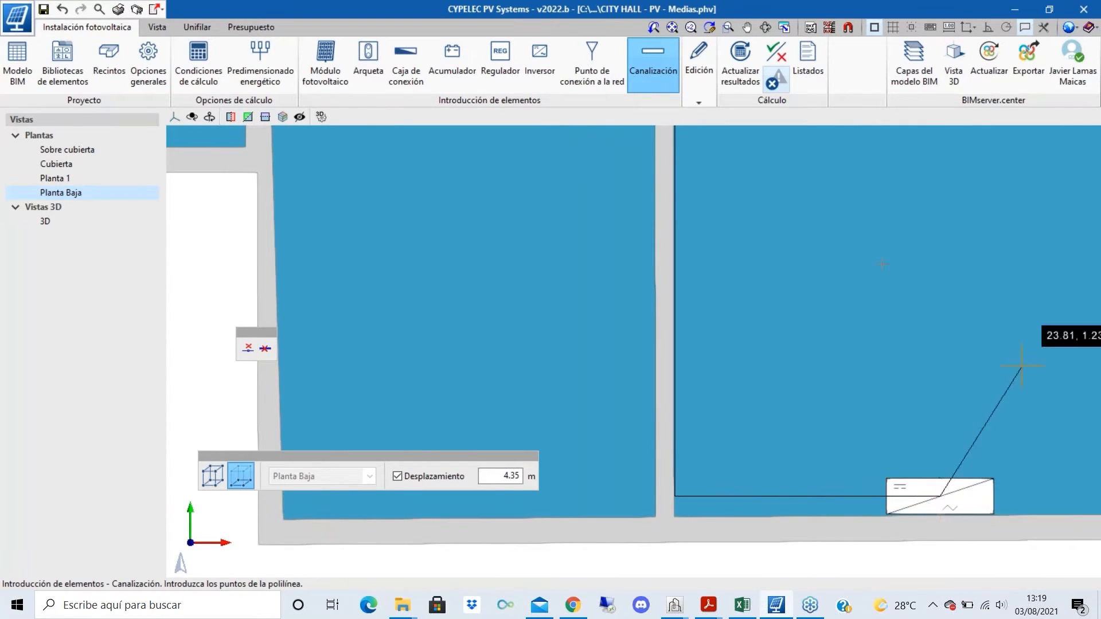
{"action": "scroll", "coordinate": [874, 258], "scroll_direction": "down", "scroll_amount": 1}
{"action": "right_click", "coordinate": [871, 350]}
{"action": "scroll", "coordinate": [878, 380], "scroll_direction": "down", "scroll_amount": 2}
{"action": "middle_click_drag", "start_coordinate": [891, 392], "coordinate": [619, 308], "text": "shift"}
{"action": "key", "text": "Escape"}
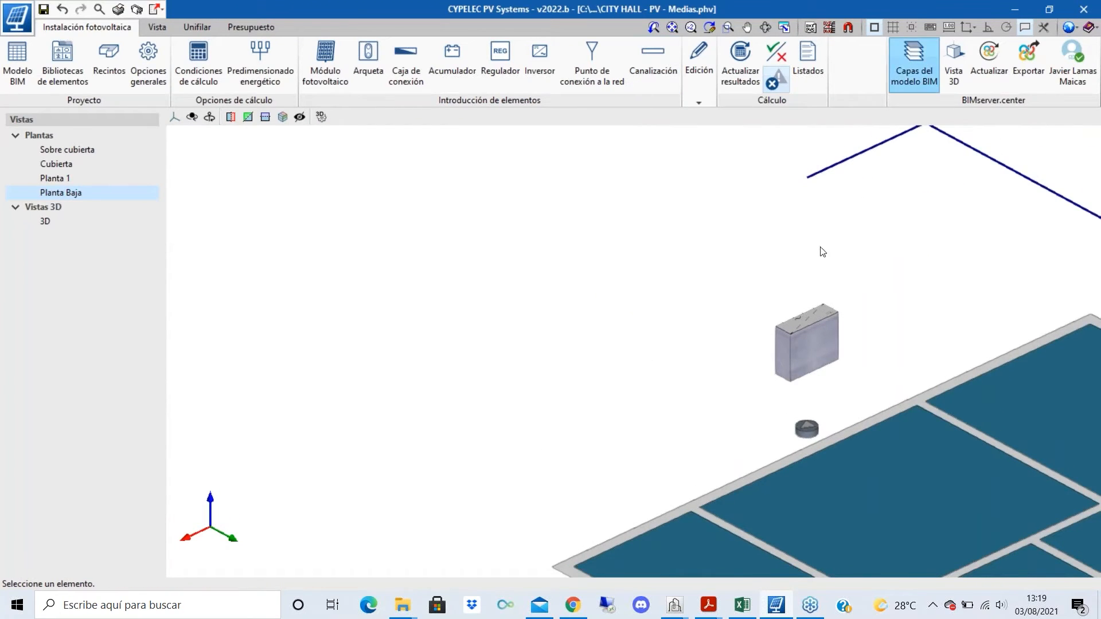
- Draw a vertical conduit in direct 3D capture from the end of the 4.35 m run down to the inverter
{"action": "scroll", "coordinate": [724, 267], "scroll_direction": "down", "scroll_amount": 2}
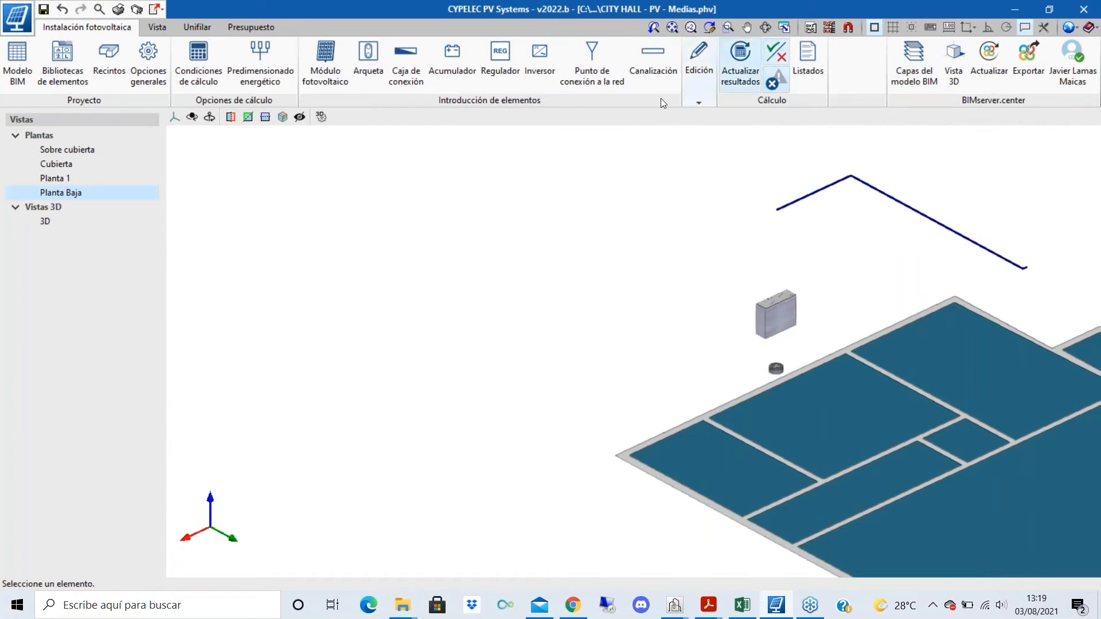
{"action": "left_click", "coordinate": [644, 61]}
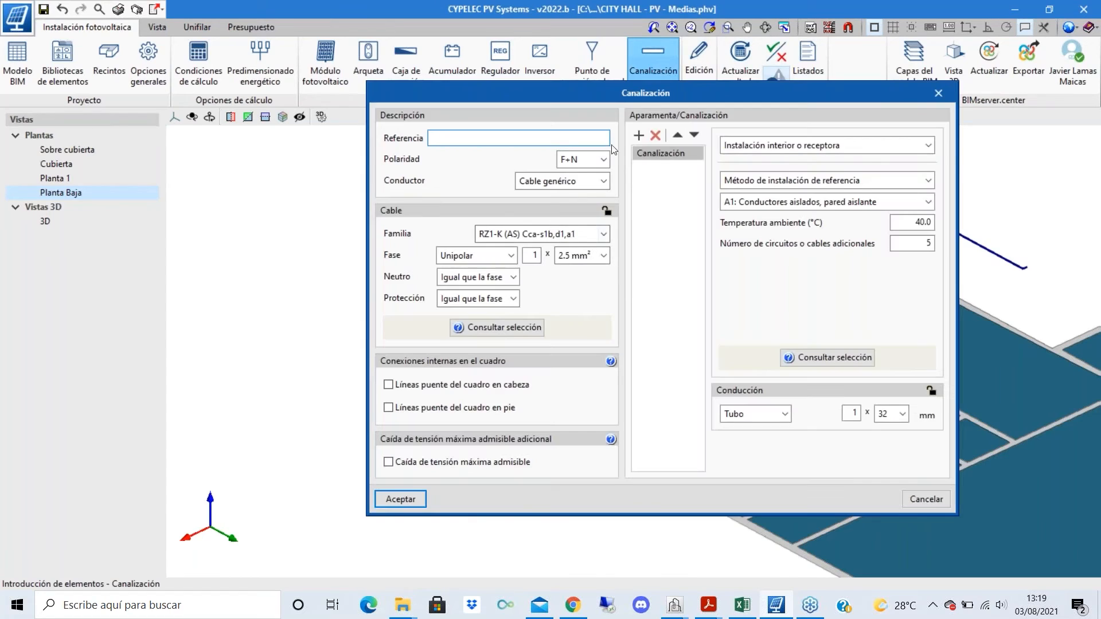
{"action": "left_click", "coordinate": [402, 499]}
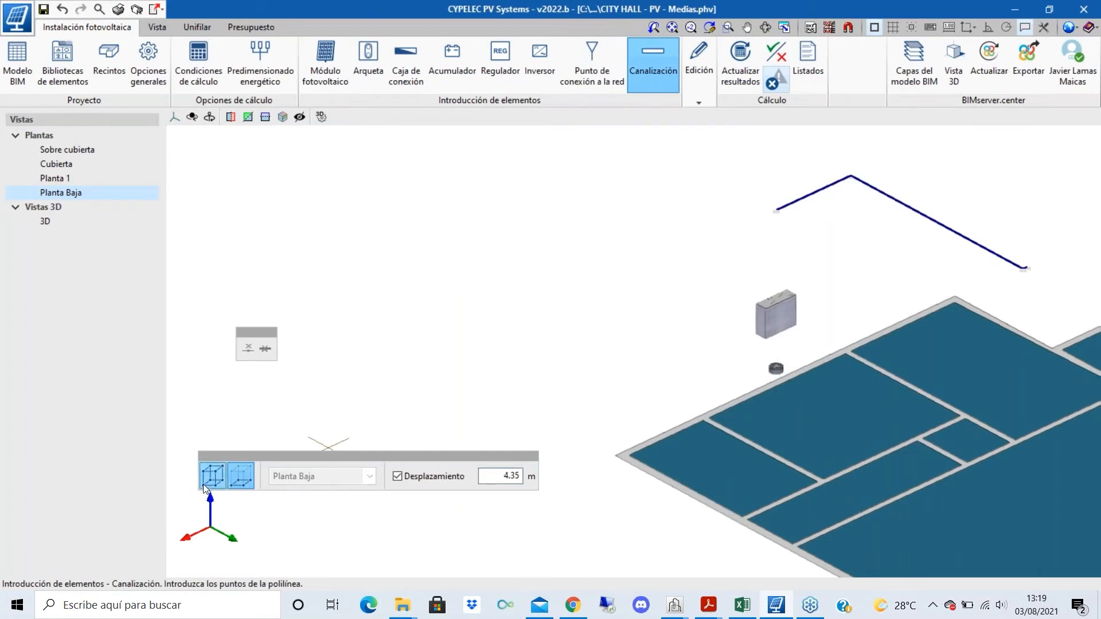
{"action": "left_click", "coordinate": [203, 484]}
{"action": "scroll", "coordinate": [782, 190], "scroll_direction": "up", "scroll_amount": 3}
{"action": "left_click", "coordinate": [787, 161]}
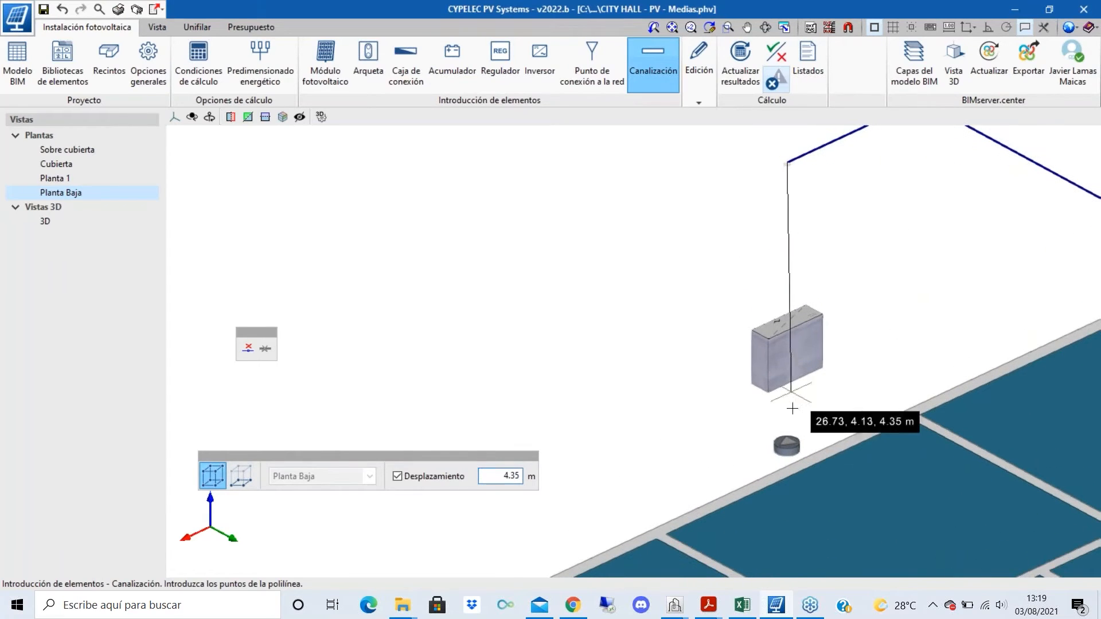
{"action": "left_click", "coordinate": [786, 373]}
{"action": "right_click", "coordinate": [889, 337]}
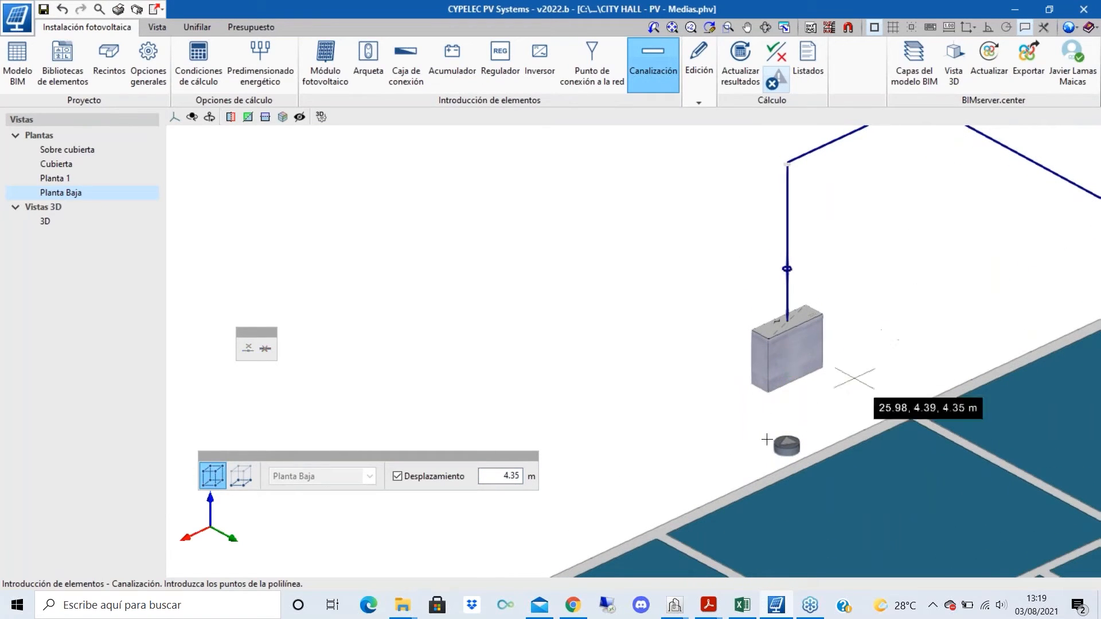
{"action": "scroll", "coordinate": [536, 413], "scroll_direction": "down", "scroll_amount": 3}
{"action": "right_click", "coordinate": [598, 302]}
{"action": "scroll", "coordinate": [707, 318], "scroll_direction": "up", "scroll_amount": 2}
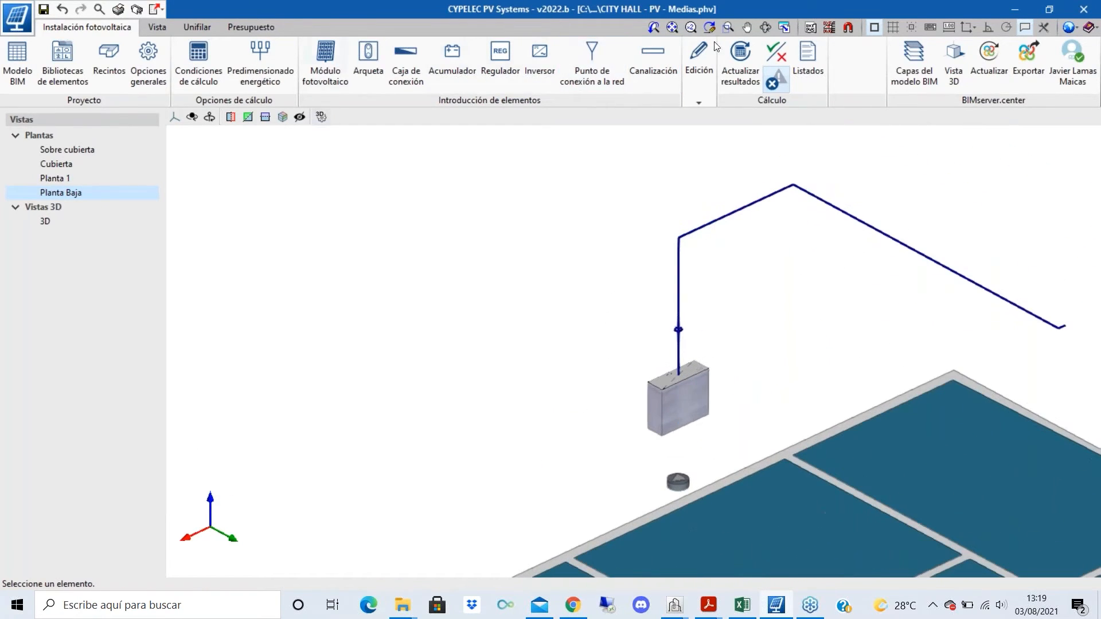
- Set up a new conduit with a fuse placed ahead of the conduit in its device list
{"action": "left_click", "coordinate": [699, 102]}
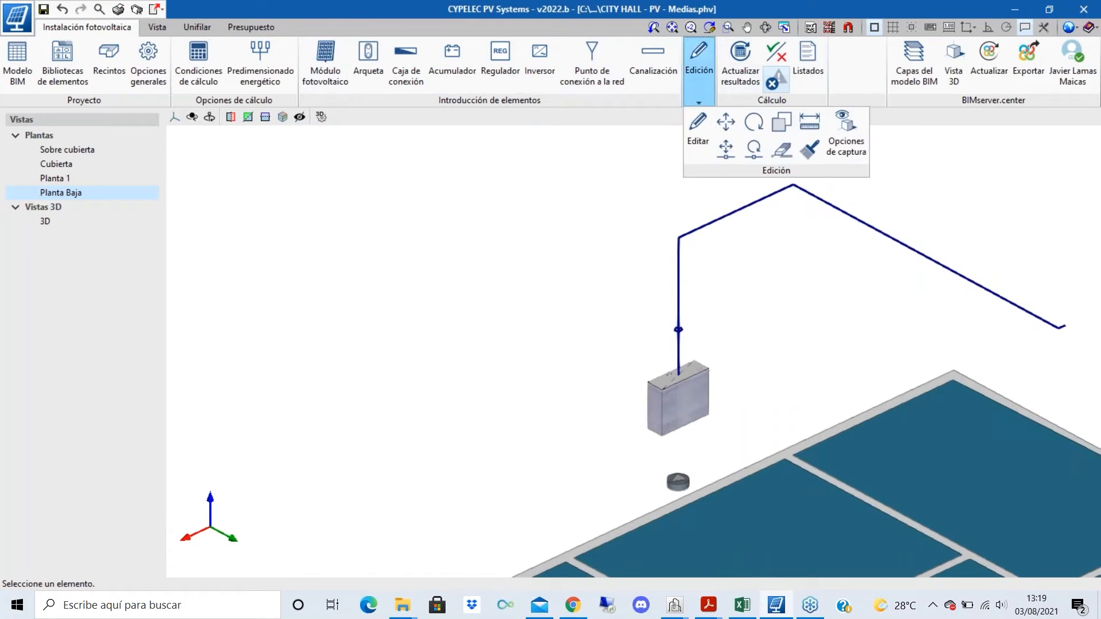
{"action": "left_click", "coordinate": [651, 77]}
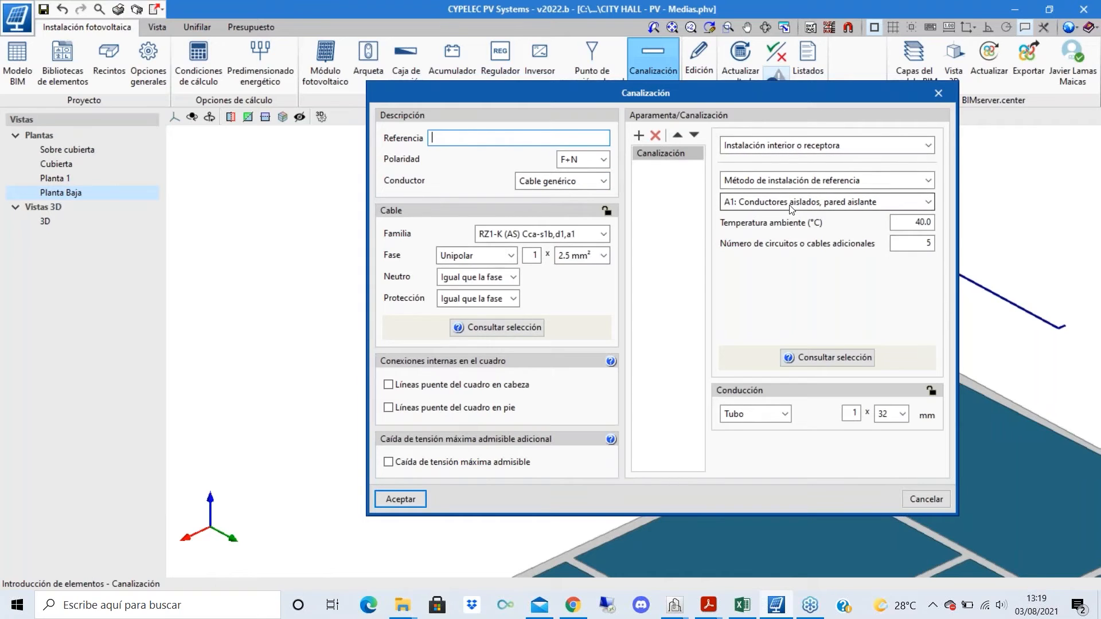
{"action": "left_click", "coordinate": [638, 135]}
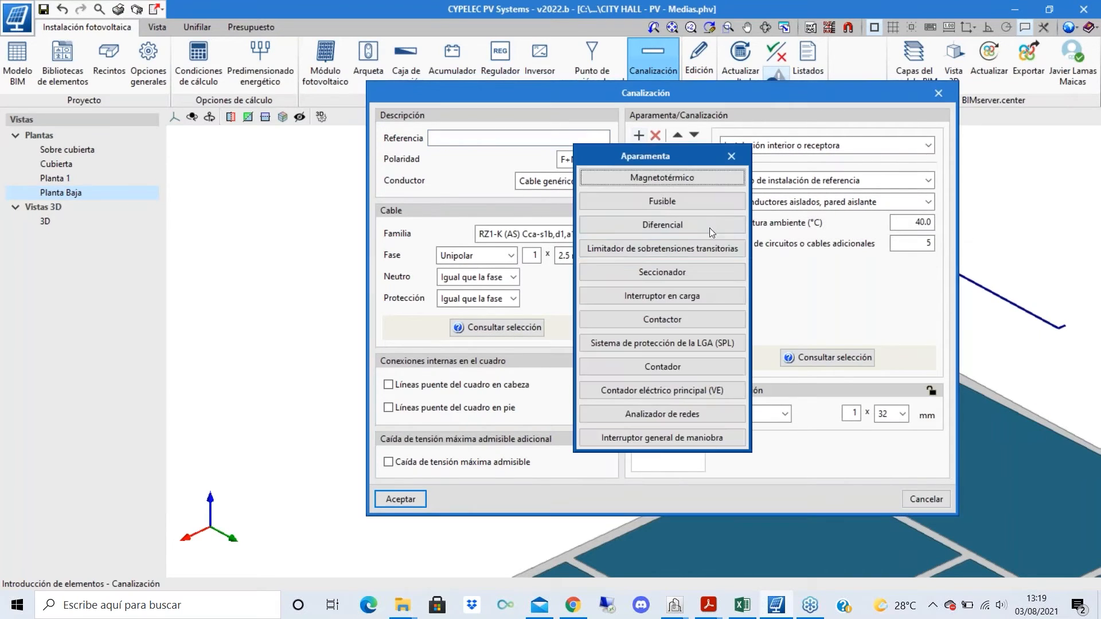
{"action": "left_click", "coordinate": [625, 201]}
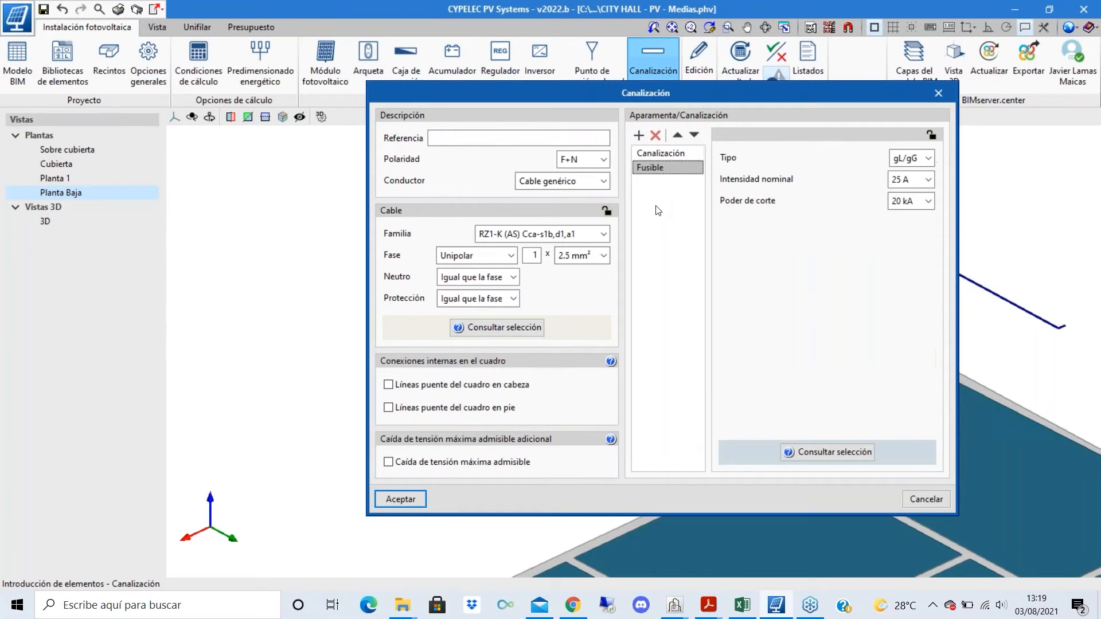
{"action": "left_click", "coordinate": [678, 134]}
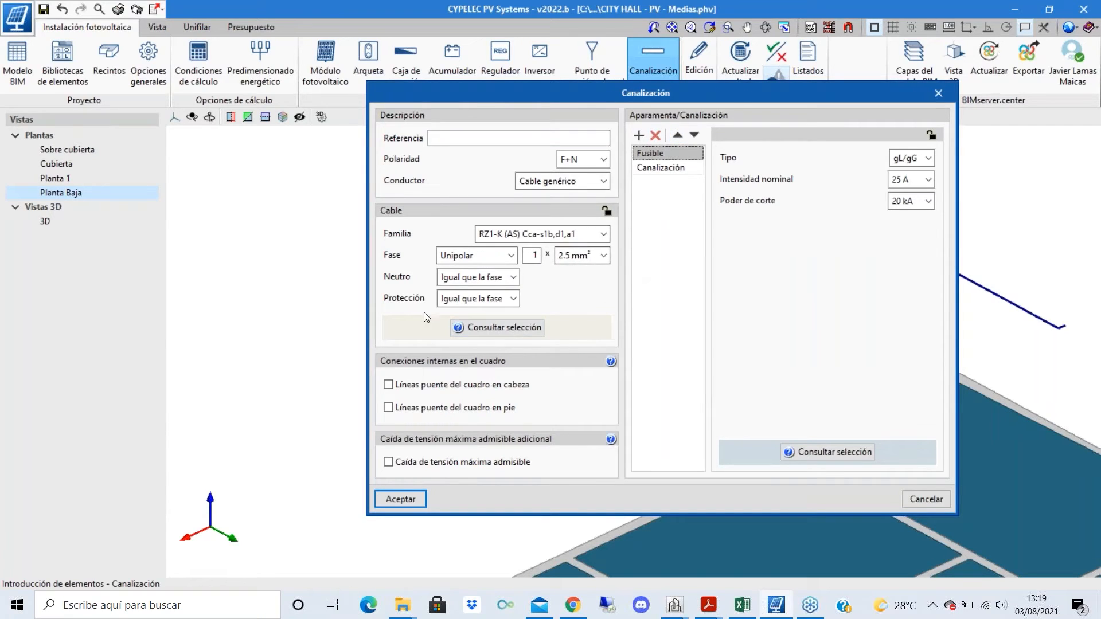
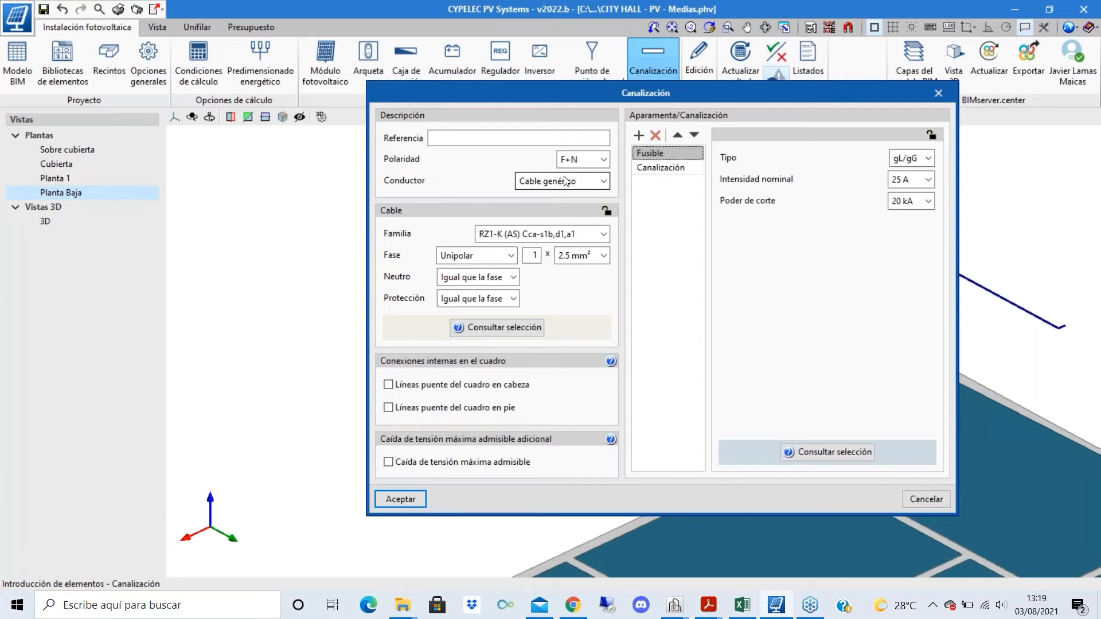
{"action": "left_click", "coordinate": [400, 499]}
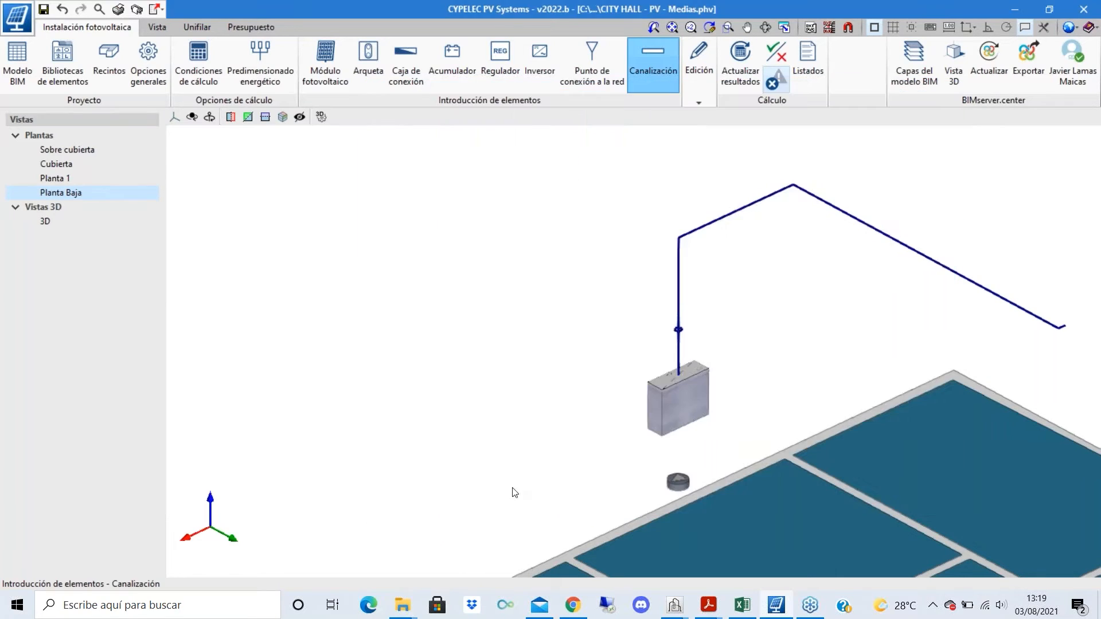
- Draw the vertical conduit from the inverter at 1.50 m down to the grid connection point at 0.50 m and finish it
{"action": "scroll", "coordinate": [634, 444], "scroll_direction": "up", "scroll_amount": 5}
{"action": "scroll", "coordinate": [741, 378], "scroll_direction": "up", "scroll_amount": 1}
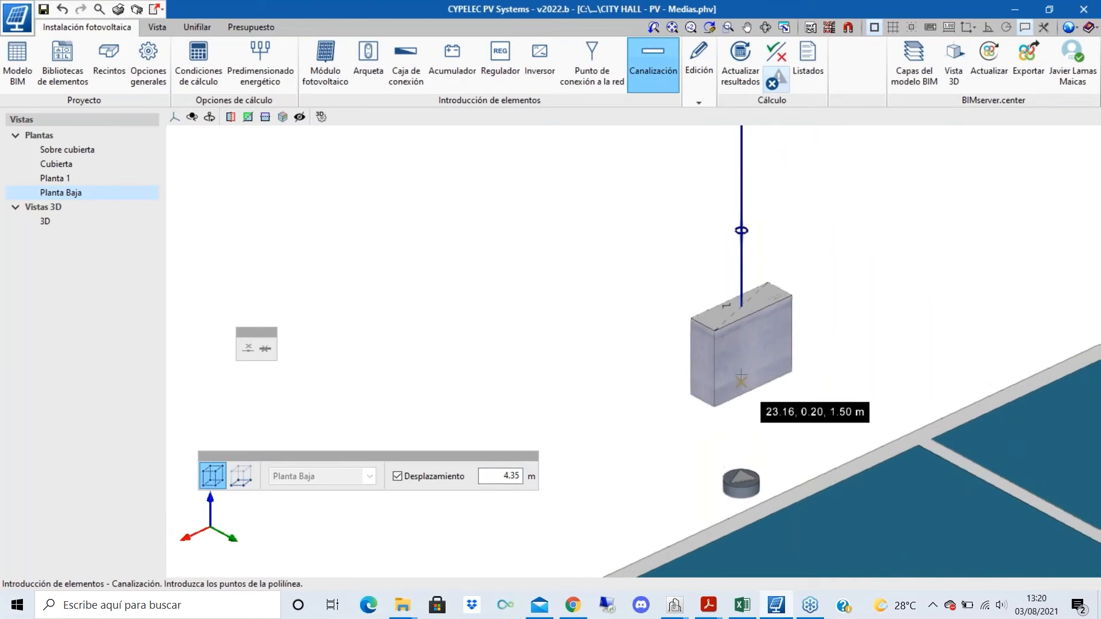
{"action": "left_click", "coordinate": [755, 391]}
{"action": "left_click", "coordinate": [740, 488]}
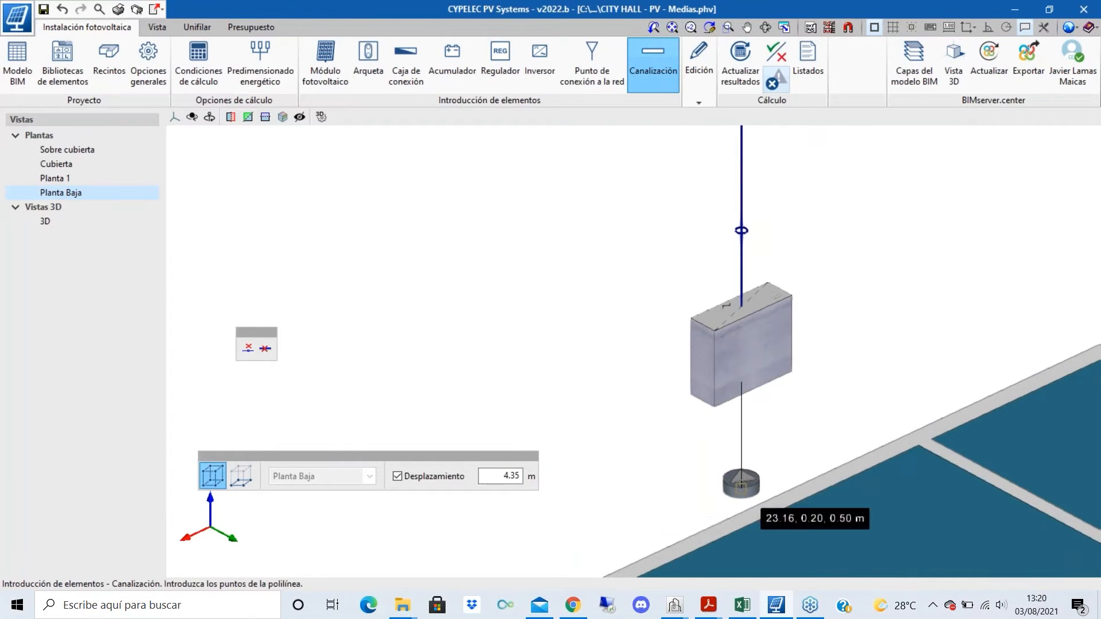
{"action": "right_click", "coordinate": [801, 439]}
{"action": "scroll", "coordinate": [801, 439], "scroll_direction": "down", "scroll_amount": 3}
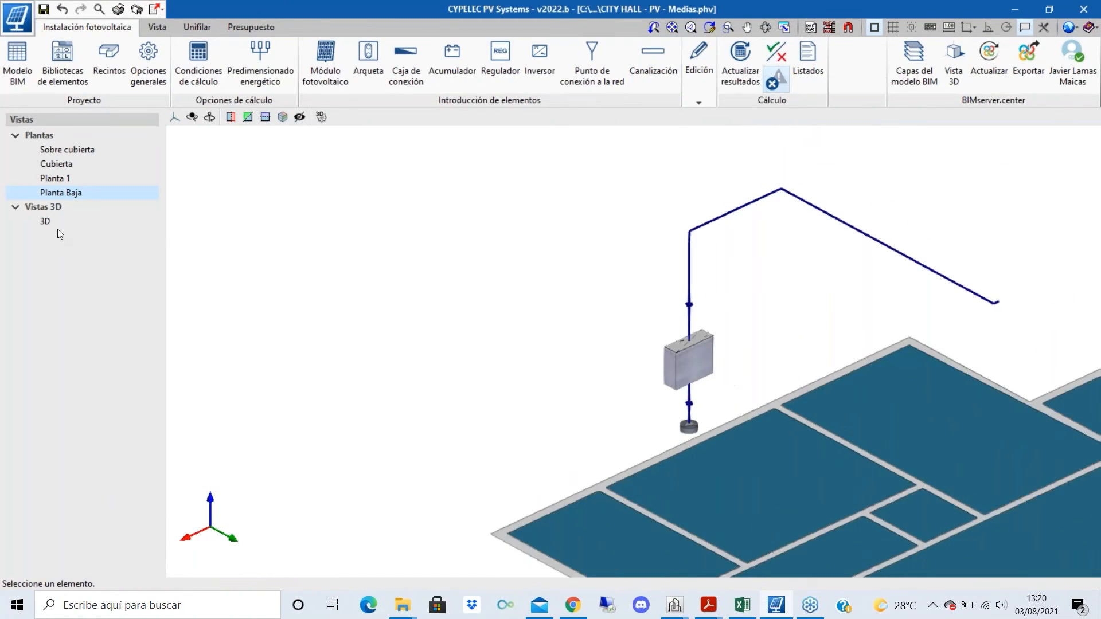
- Examine the complete conduit route between floors in the 3D view, from the roof modules down to the grid connection point
{"action": "left_click", "coordinate": [46, 221]}
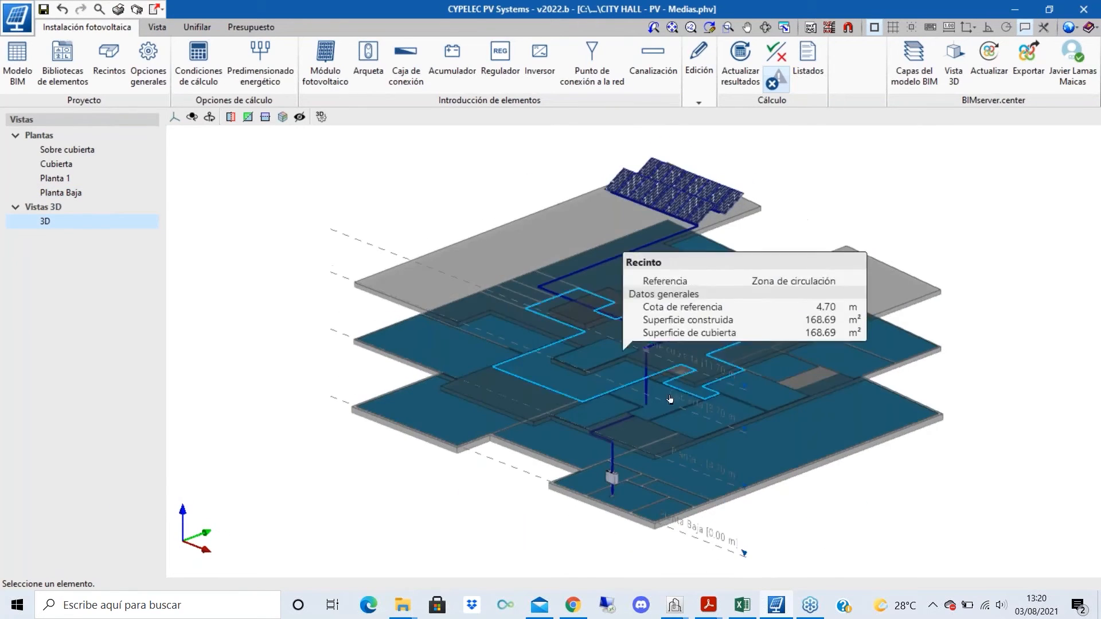
{"action": "scroll", "coordinate": [646, 347], "scroll_direction": "up", "scroll_amount": 3}
{"action": "scroll", "coordinate": [647, 346], "scroll_direction": "down", "scroll_amount": 2}
{"action": "scroll", "coordinate": [624, 542], "scroll_direction": "up", "scroll_amount": 2}
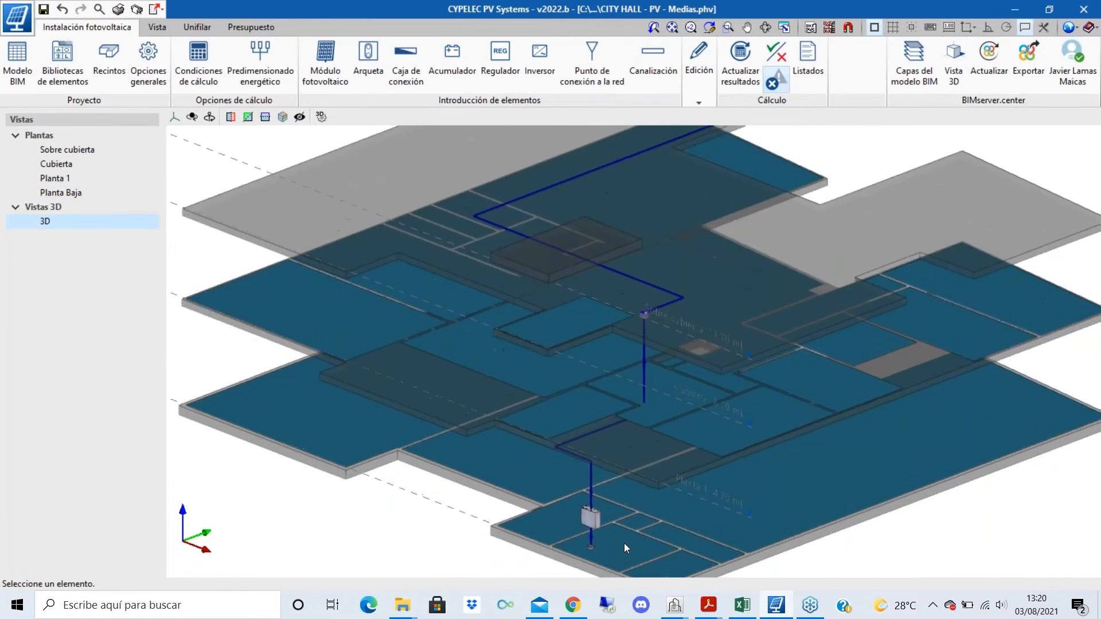
{"action": "scroll", "coordinate": [586, 555], "scroll_direction": "up", "scroll_amount": 5}
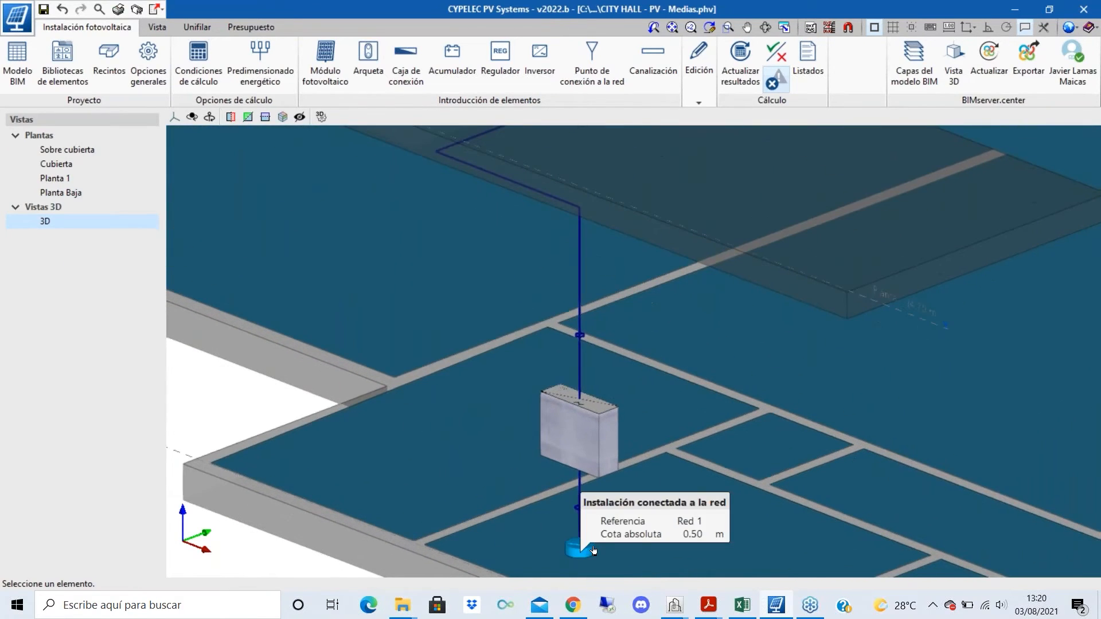
{"action": "scroll", "coordinate": [594, 546], "scroll_direction": "down", "scroll_amount": 5}
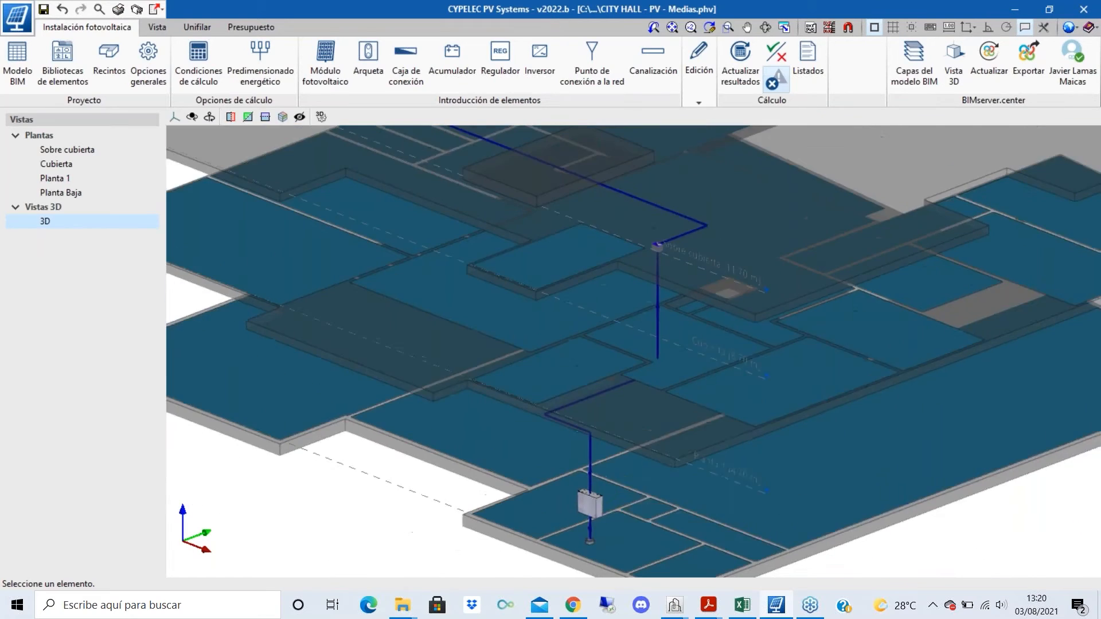
{"action": "scroll", "coordinate": [642, 493], "scroll_direction": "down", "scroll_amount": 3}
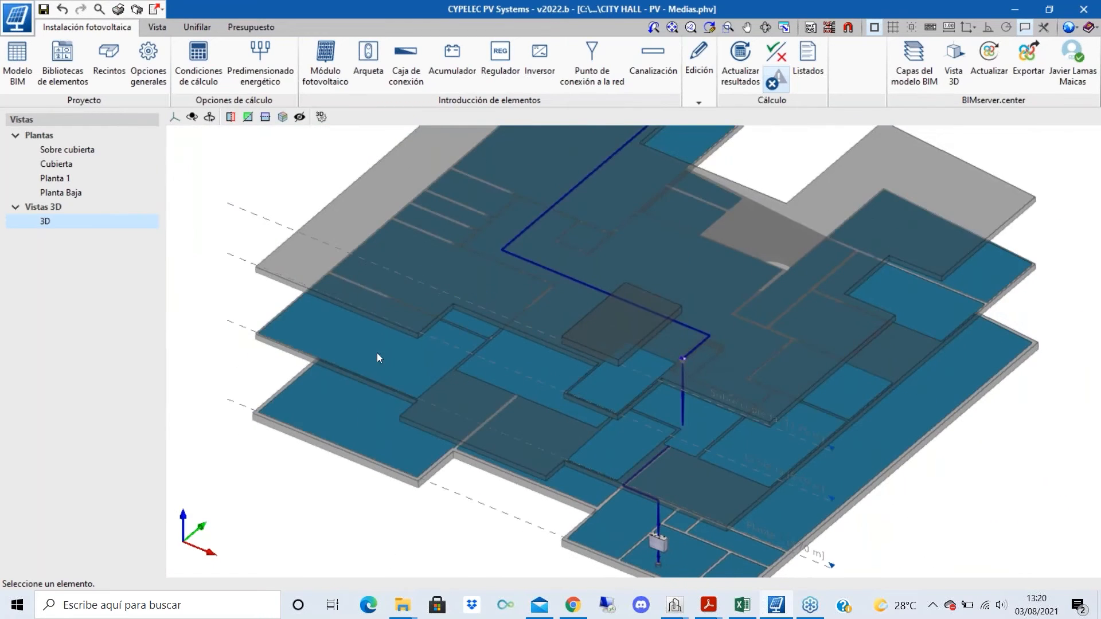
{"action": "scroll", "coordinate": [401, 361], "scroll_direction": "down", "scroll_amount": 4}
{"action": "scroll", "coordinate": [428, 373], "scroll_direction": "down", "scroll_amount": 5}
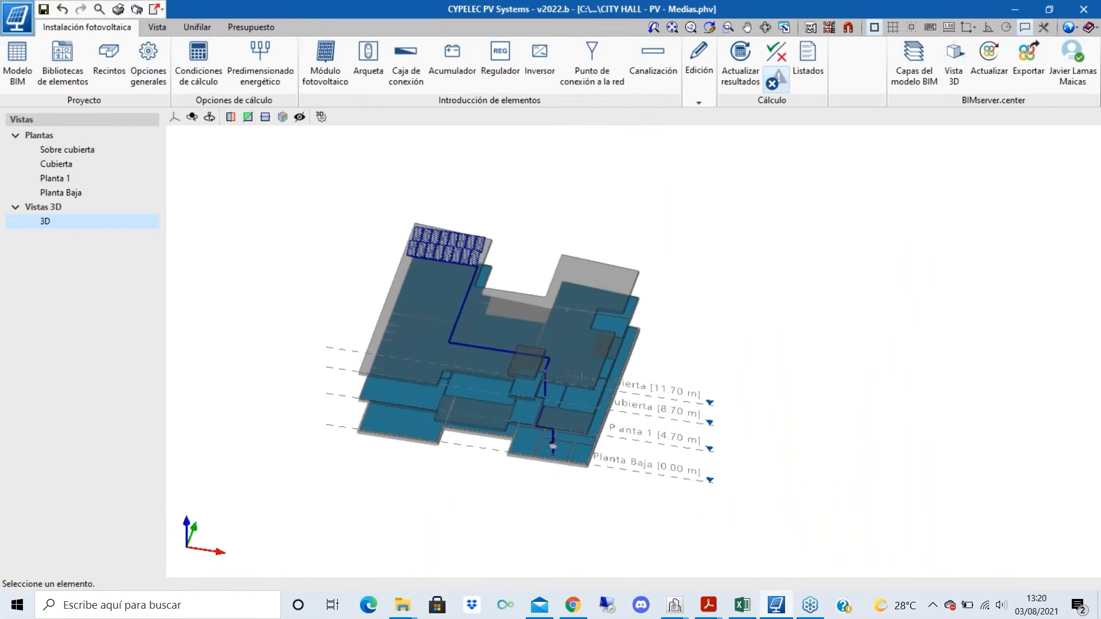
- Open the recent project CITY HALL - PV.phv without saving the current job
{"action": "left_click", "coordinate": [17, 17]}
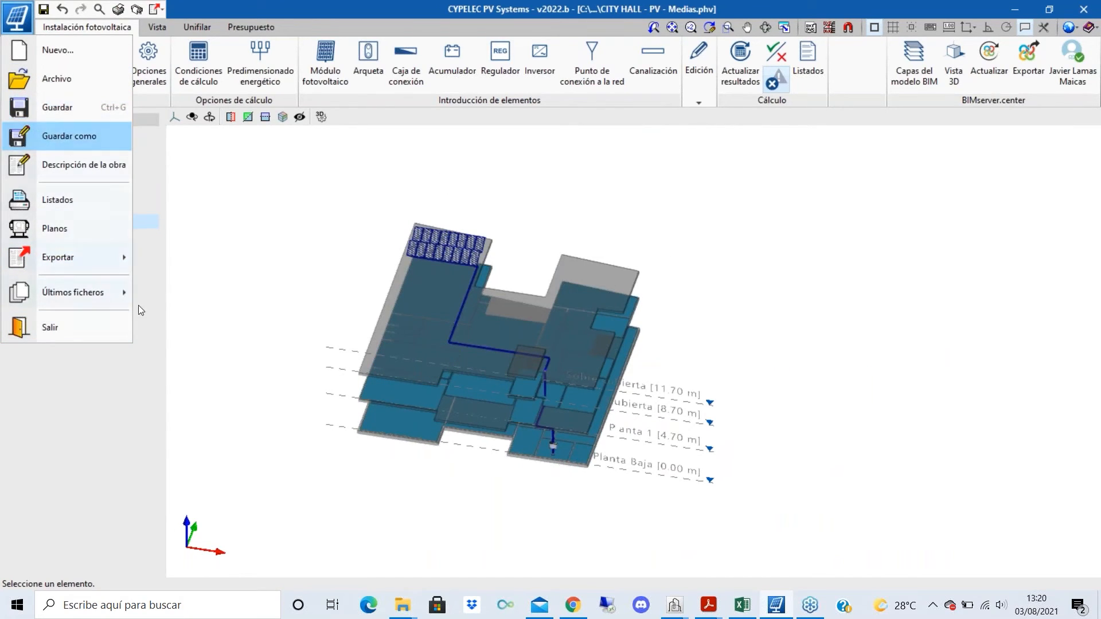
{"action": "mouse_move", "coordinate": [75, 292]}
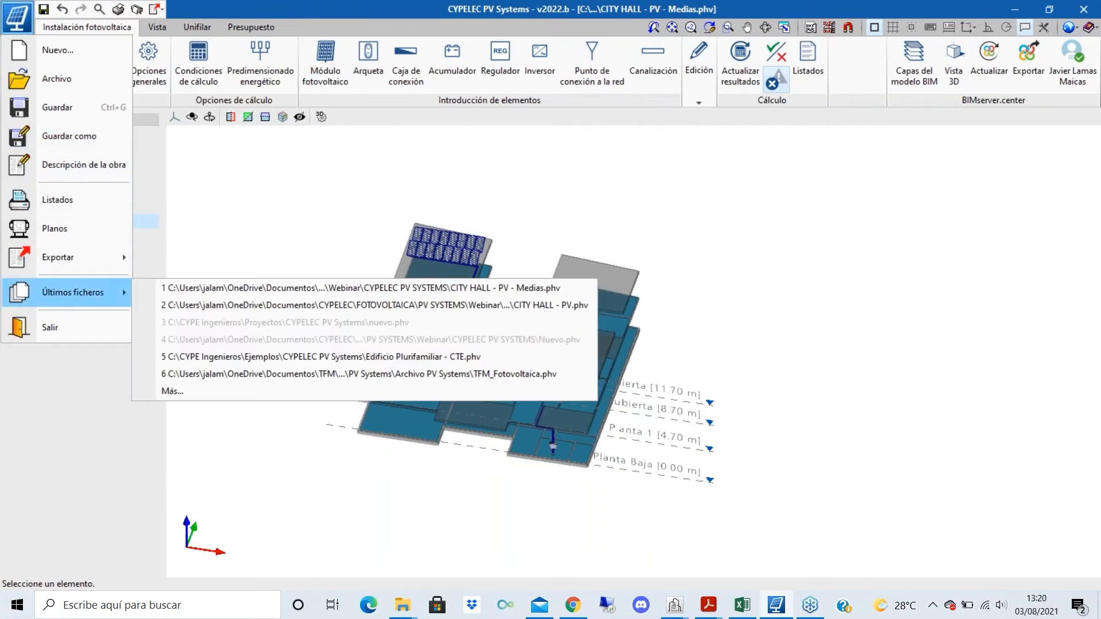
{"action": "left_click", "coordinate": [503, 304]}
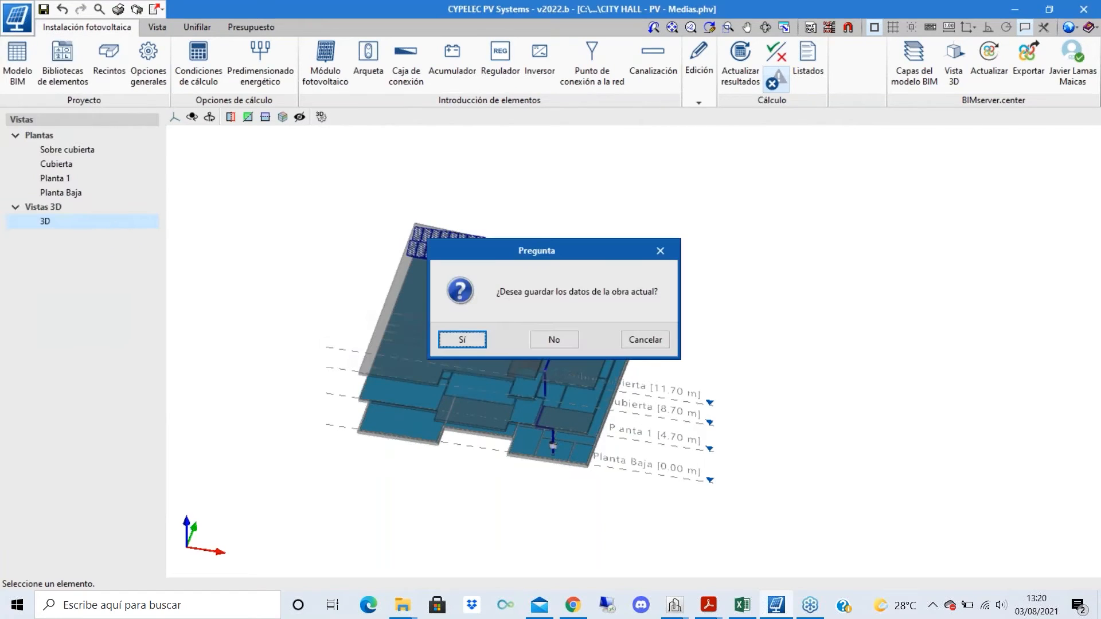
{"action": "left_click", "coordinate": [560, 346]}
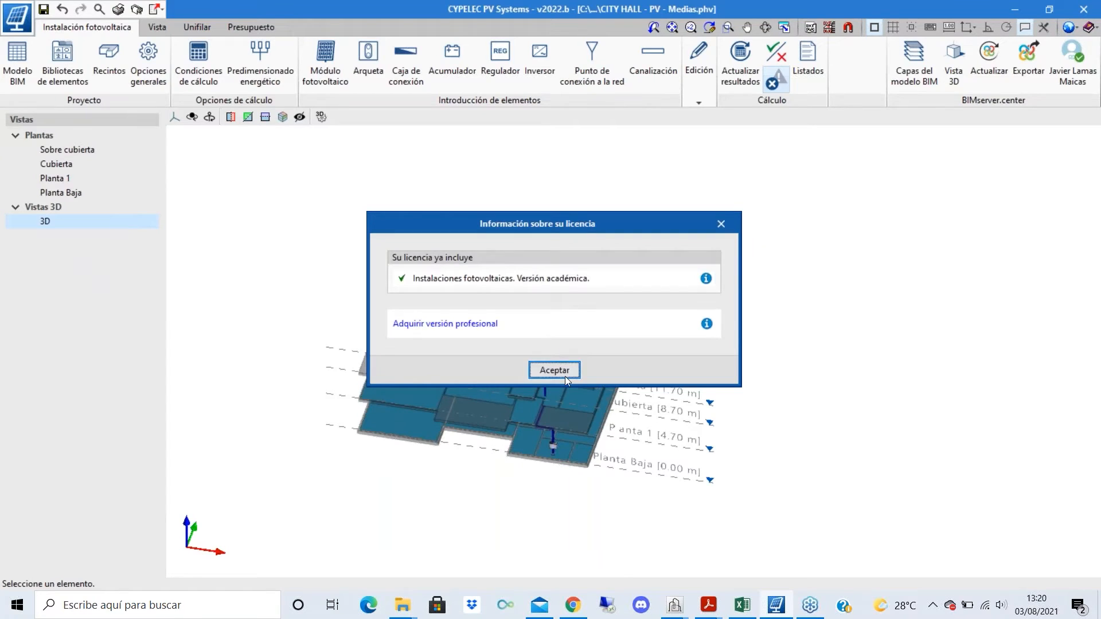
{"action": "left_click", "coordinate": [565, 373]}
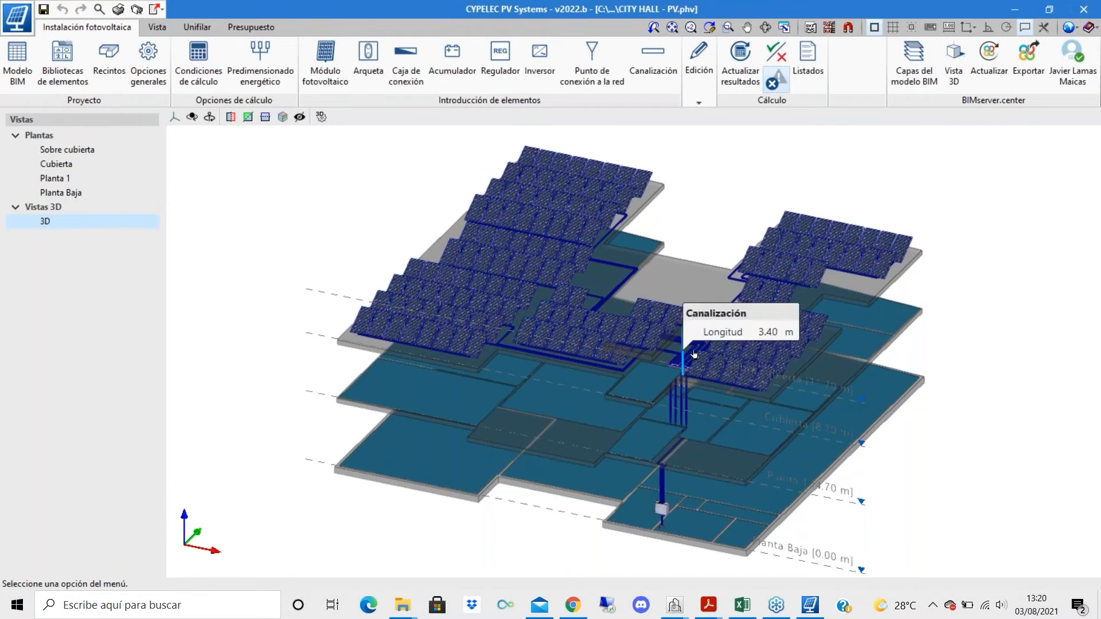
- Inspect the completed installation in 3D, following the conduits from the roof modules through the floors to the inverter
{"action": "middle_click_drag", "start_coordinate": [790, 363], "coordinate": [679, 365], "text": "shift"}
{"action": "scroll", "coordinate": [680, 364], "scroll_direction": "up", "scroll_amount": 3}
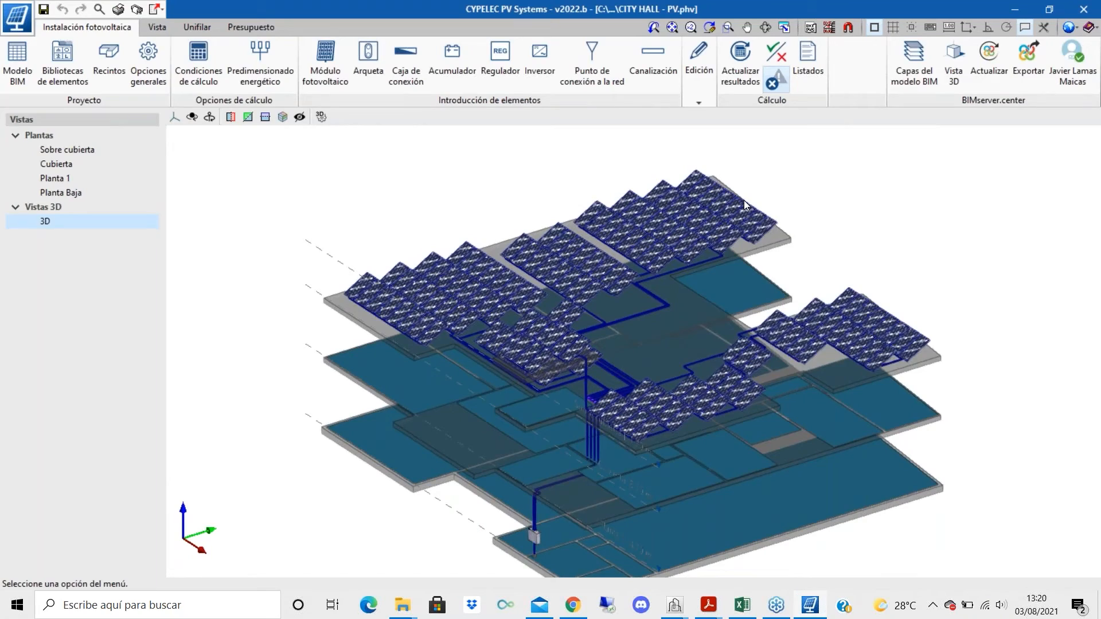
{"action": "middle_click_drag", "start_coordinate": [744, 201], "coordinate": [677, 395], "text": "shift"}
{"action": "scroll", "coordinate": [628, 425], "scroll_direction": "up", "scroll_amount": 6}
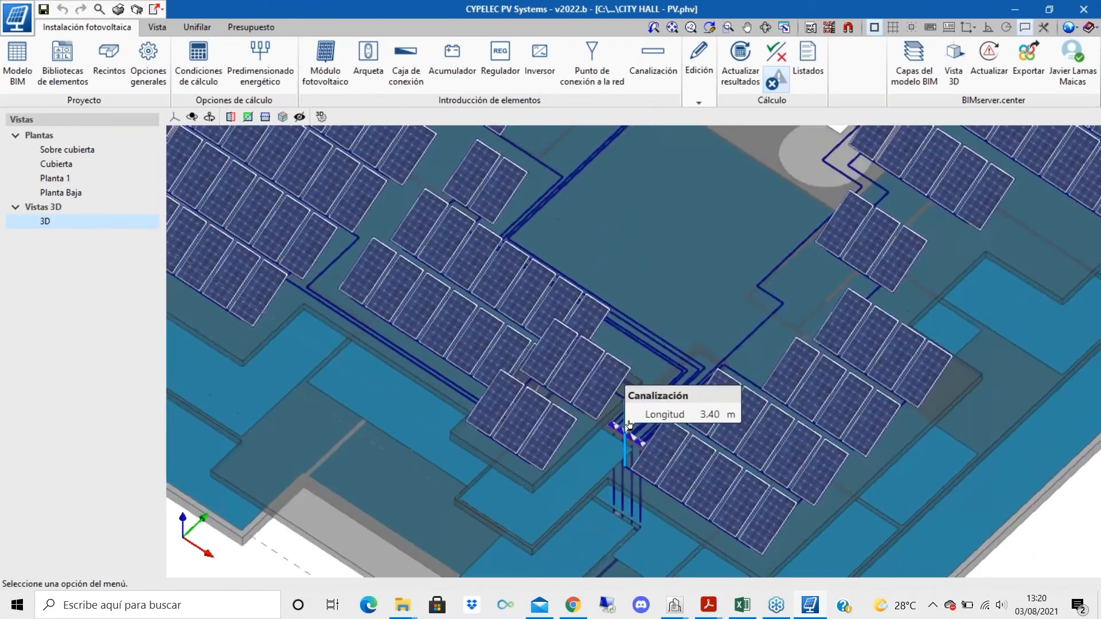
{"action": "scroll", "coordinate": [628, 425], "scroll_direction": "down", "scroll_amount": 6}
{"action": "middle_click_drag", "start_coordinate": [628, 426], "coordinate": [633, 324], "text": "shift"}
{"action": "scroll", "coordinate": [629, 503], "scroll_direction": "up", "scroll_amount": 4}
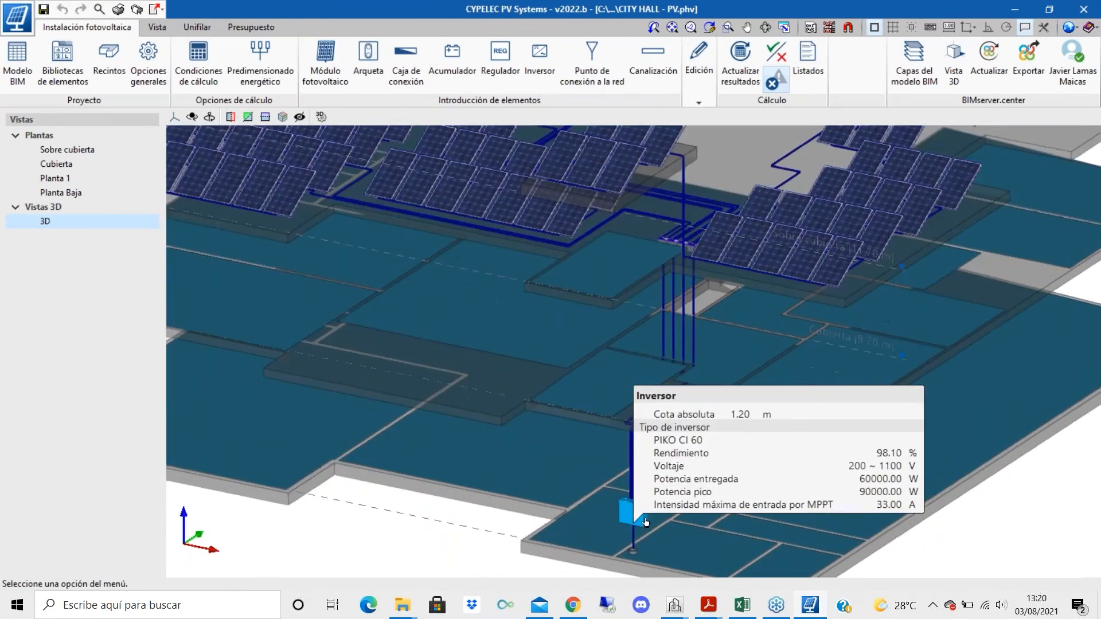
{"action": "middle_click_drag", "start_coordinate": [757, 401], "coordinate": [803, 481], "text": "shift"}
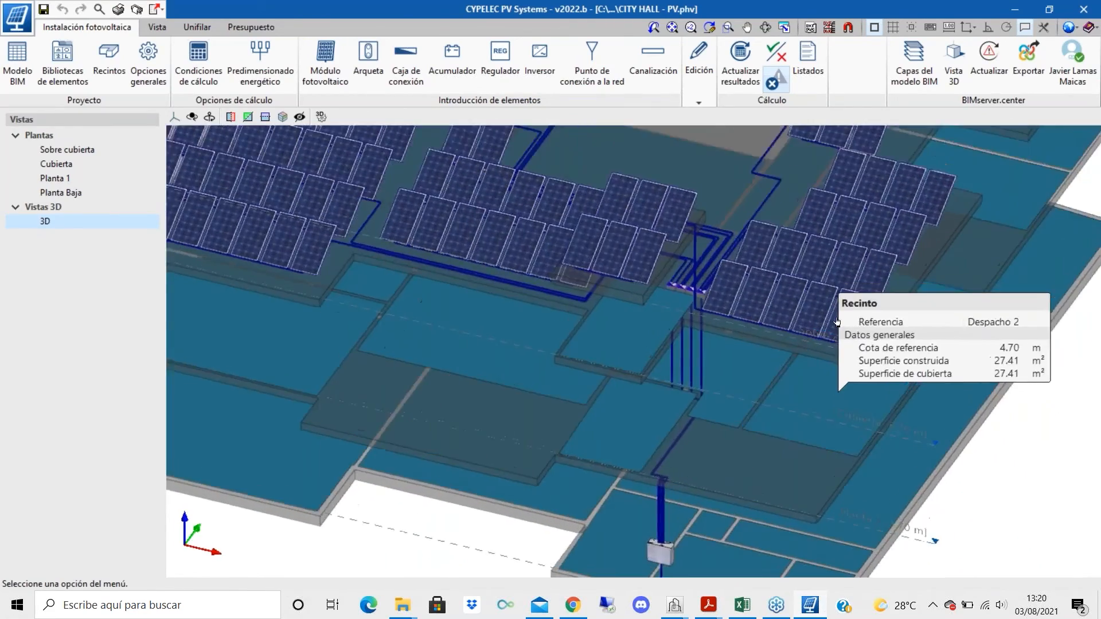
{"action": "scroll", "coordinate": [836, 322], "scroll_direction": "down", "scroll_amount": 5}
- Make every BIM model layer visible except the 3D architecture model's Space layer
{"action": "left_click", "coordinate": [906, 78]}
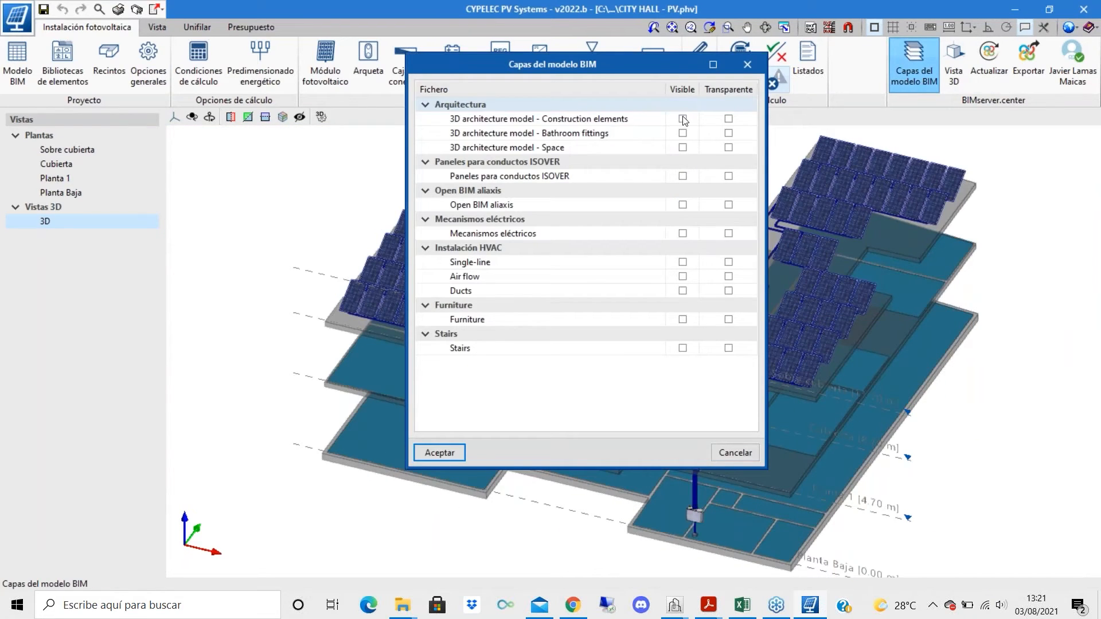
{"action": "left_click", "coordinate": [682, 119]}
{"action": "left_click", "coordinate": [682, 133]}
{"action": "left_click", "coordinate": [682, 176]}
{"action": "left_click", "coordinate": [682, 204]}
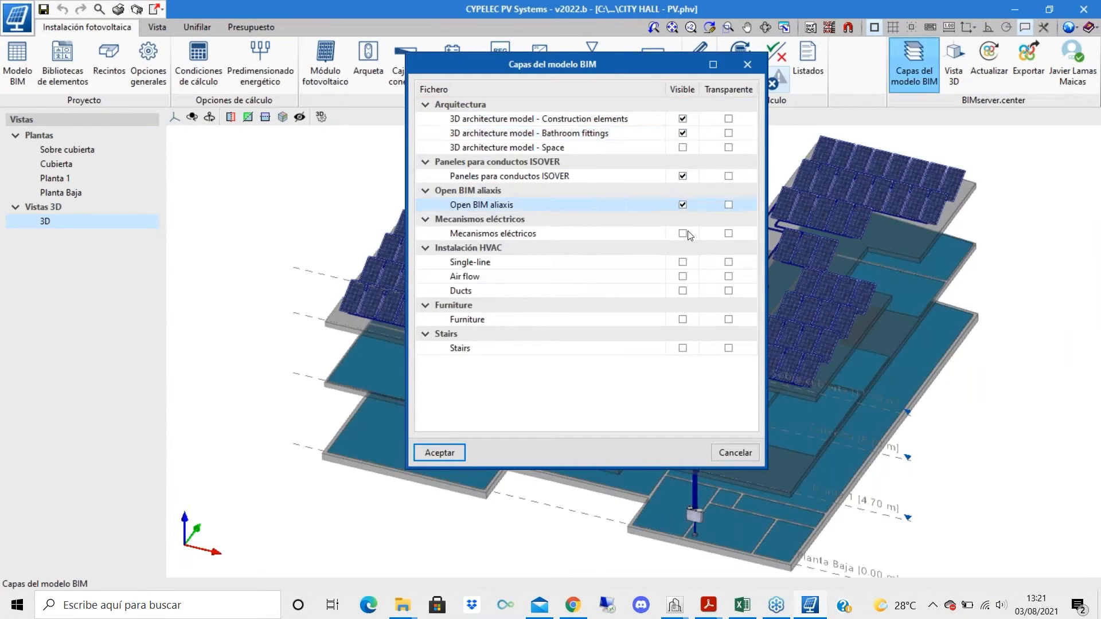
{"action": "left_click", "coordinate": [682, 233]}
{"action": "left_click", "coordinate": [683, 262]}
{"action": "left_click", "coordinate": [682, 277]}
{"action": "left_click", "coordinate": [683, 291]}
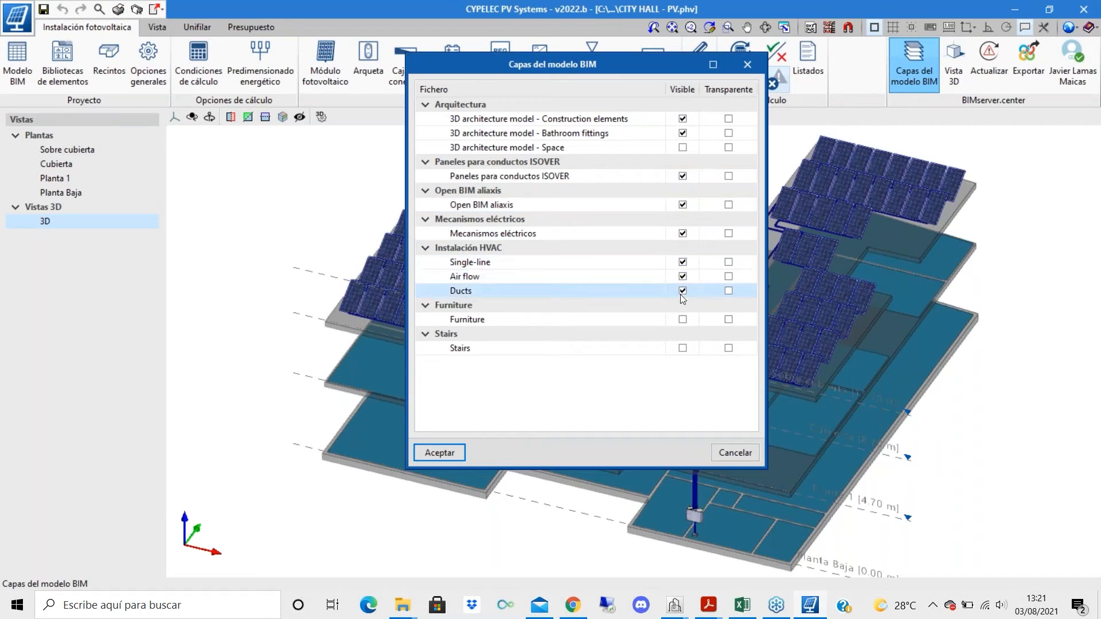
{"action": "left_click", "coordinate": [683, 319]}
{"action": "left_click", "coordinate": [682, 348]}
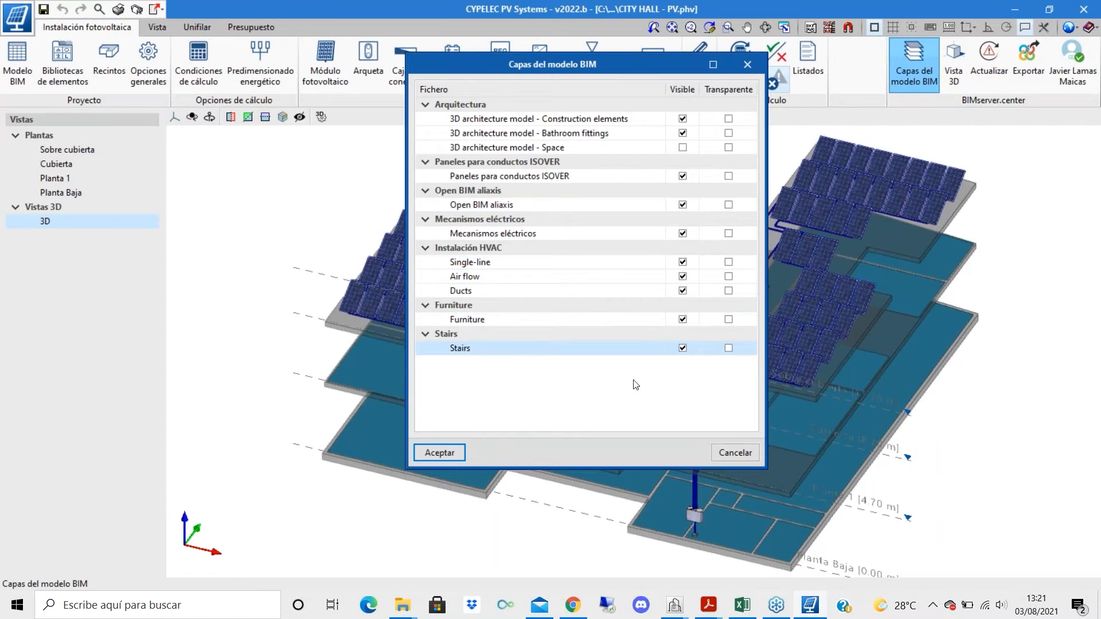
{"action": "left_click", "coordinate": [462, 459]}
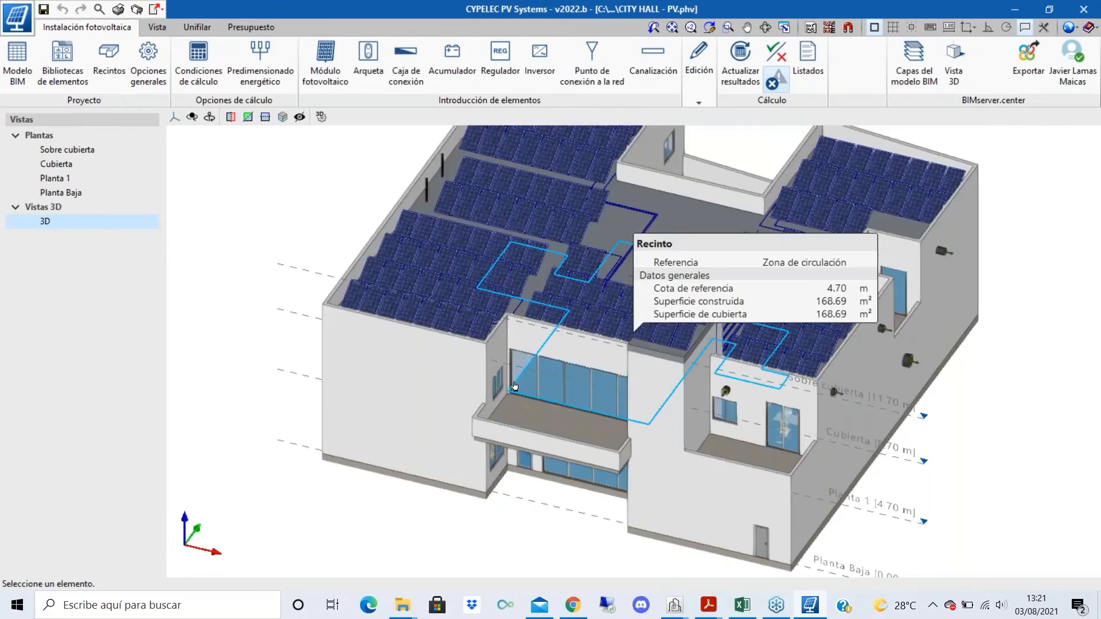
- Examine how the roof modules and conduits are arranged around the HVAC equipment and other building elements
{"action": "scroll", "coordinate": [583, 420], "scroll_direction": "down", "scroll_amount": 3}
{"action": "middle_click_drag", "start_coordinate": [637, 367], "coordinate": [883, 424], "text": "shift"}
{"action": "scroll", "coordinate": [883, 424], "scroll_direction": "up", "scroll_amount": 2}
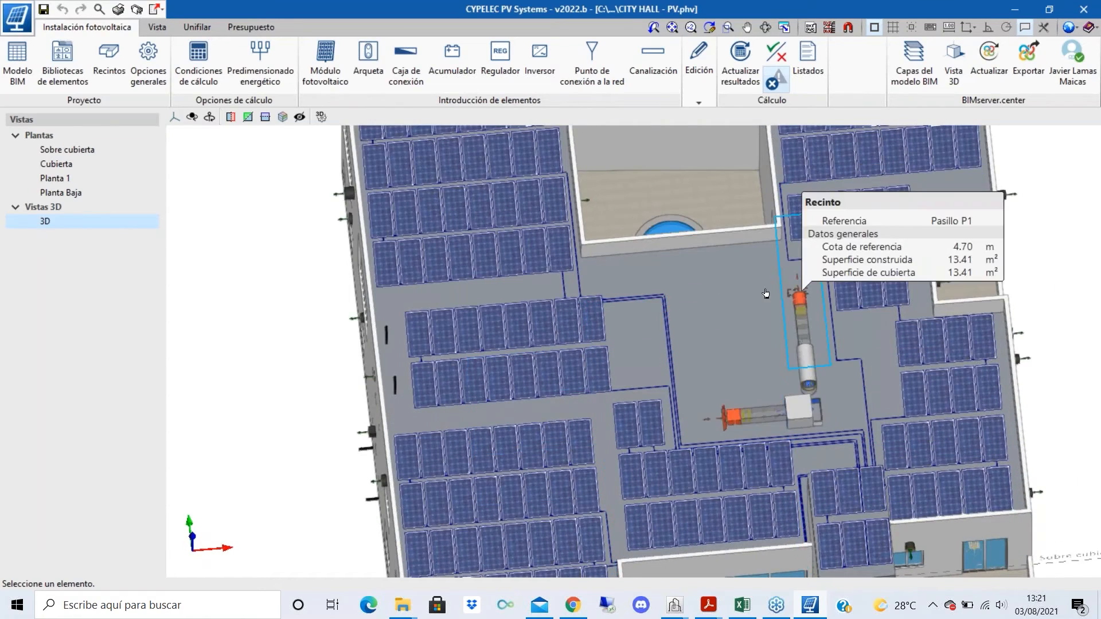
{"action": "scroll", "coordinate": [762, 397], "scroll_direction": "up", "scroll_amount": 1}
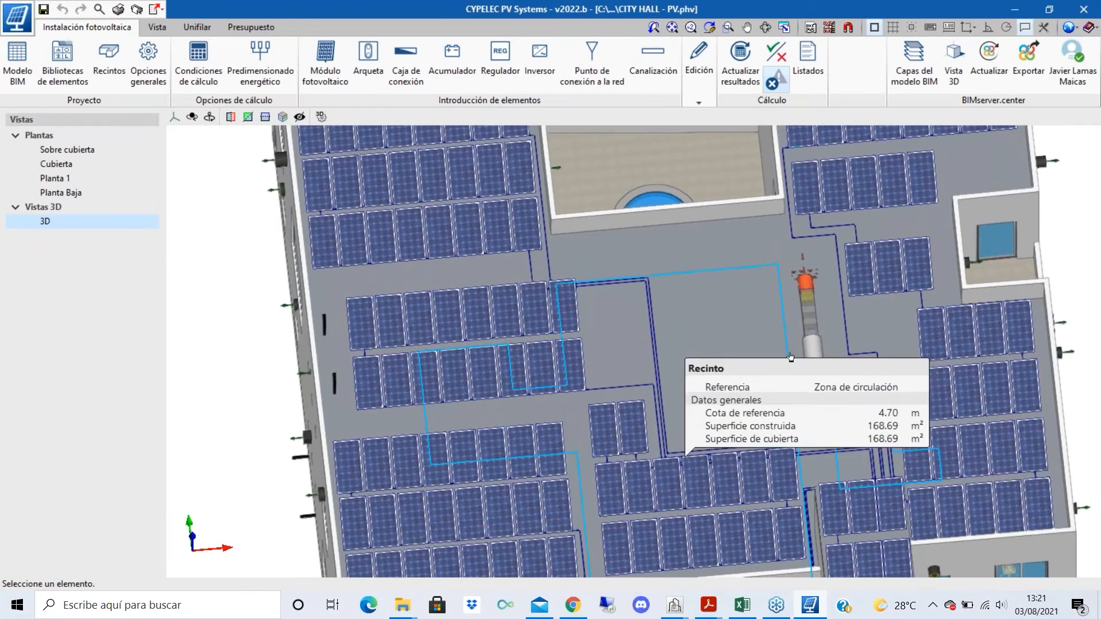
{"action": "scroll", "coordinate": [774, 335], "scroll_direction": "up", "scroll_amount": 1}
{"action": "scroll", "coordinate": [764, 265], "scroll_direction": "down", "scroll_amount": 2}
{"action": "mouse_move", "coordinate": [764, 263]}
{"action": "middle_mouse_down", "text": "shift"}
{"action": "mouse_move", "coordinate": [729, 254]}
{"action": "mouse_move", "coordinate": [775, 284]}
{"action": "mouse_move", "coordinate": [762, 285]}
{"action": "middle_mouse_up", "text": "shift"}
{"action": "scroll", "coordinate": [386, 247], "scroll_direction": "up", "scroll_amount": 3}
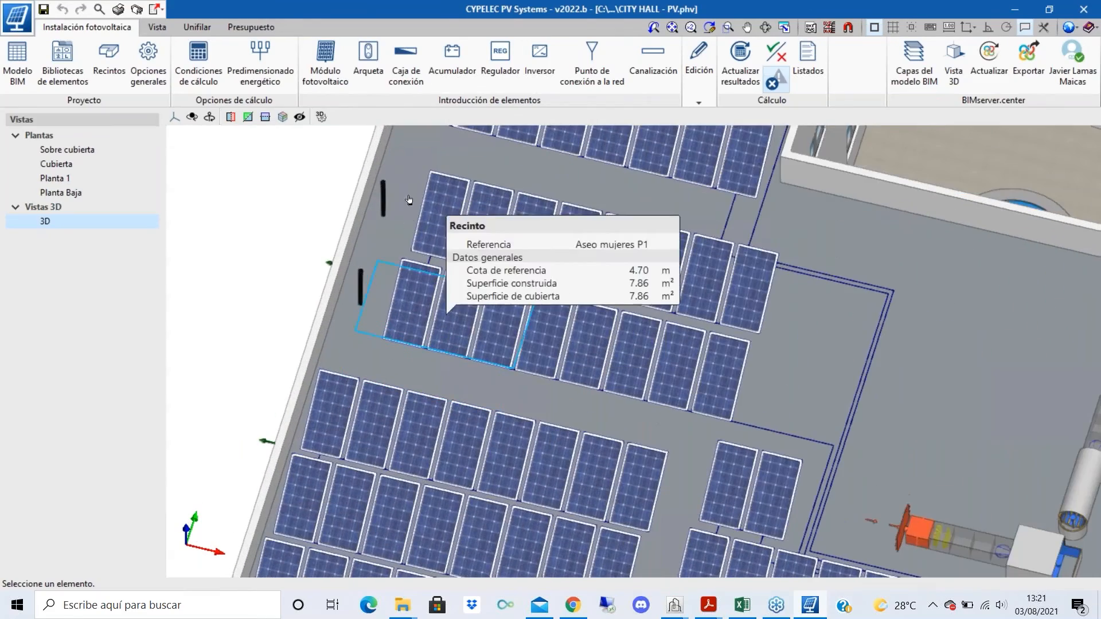
{"action": "scroll", "coordinate": [331, 298], "scroll_direction": "down", "scroll_amount": 3}
{"action": "middle_click_drag", "start_coordinate": [331, 298], "coordinate": [352, 252], "text": "shift"}
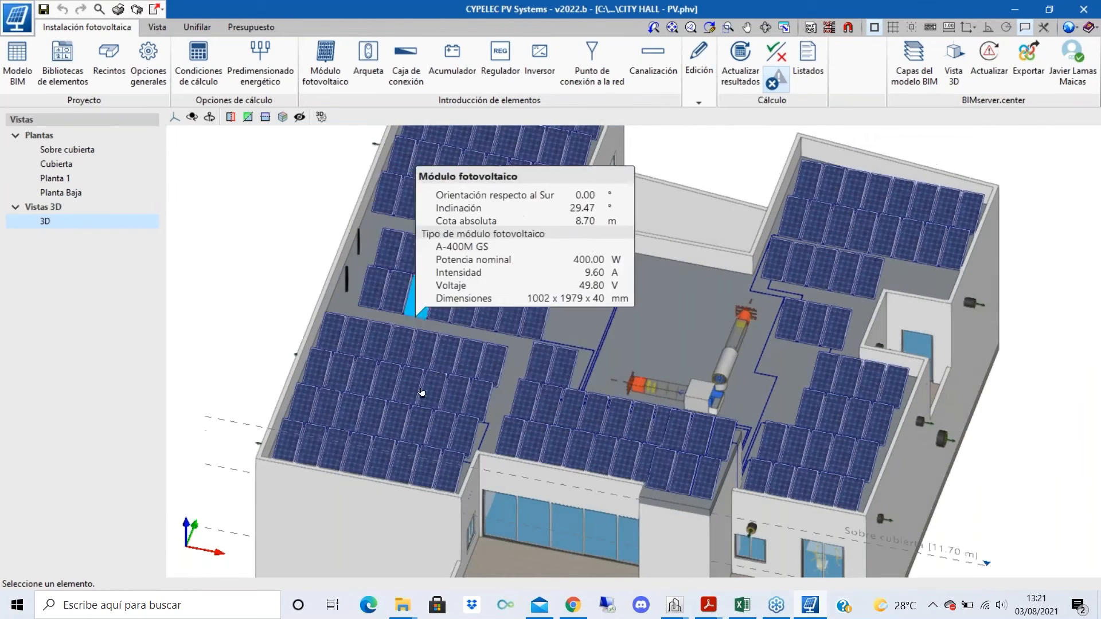
{"action": "scroll", "coordinate": [421, 393], "scroll_direction": "down", "scroll_amount": 5}
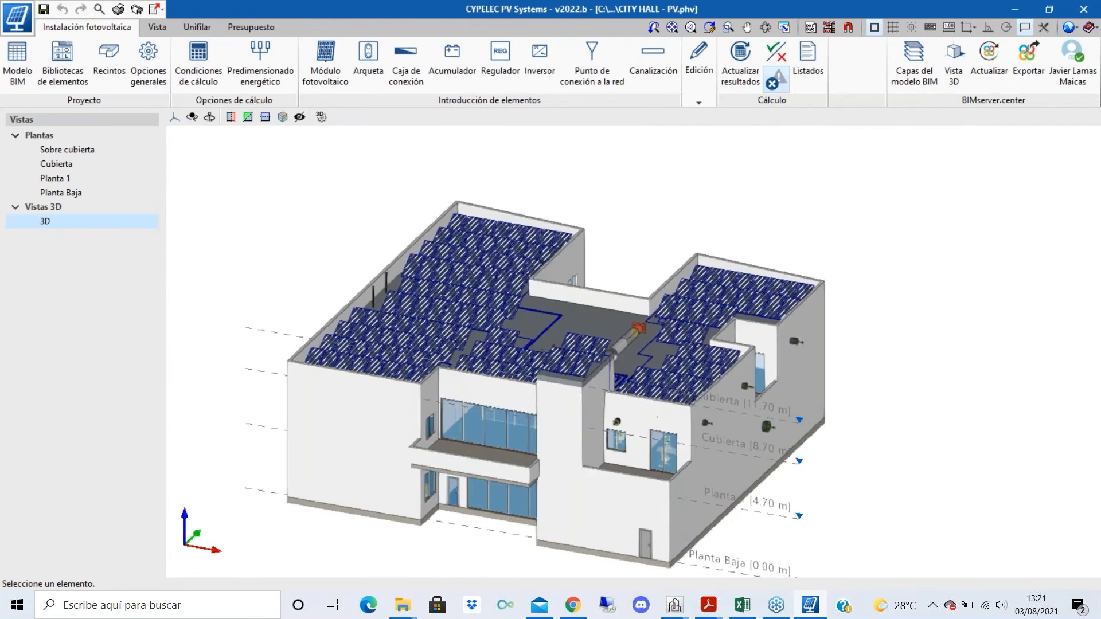
- Cut the 3D building with a horizontal section and lower the cutting plane to expose the Planta 1 rooms
{"action": "left_click", "coordinate": [264, 116]}
{"action": "left_click_drag", "start_coordinate": [559, 321], "coordinate": [556, 442]}
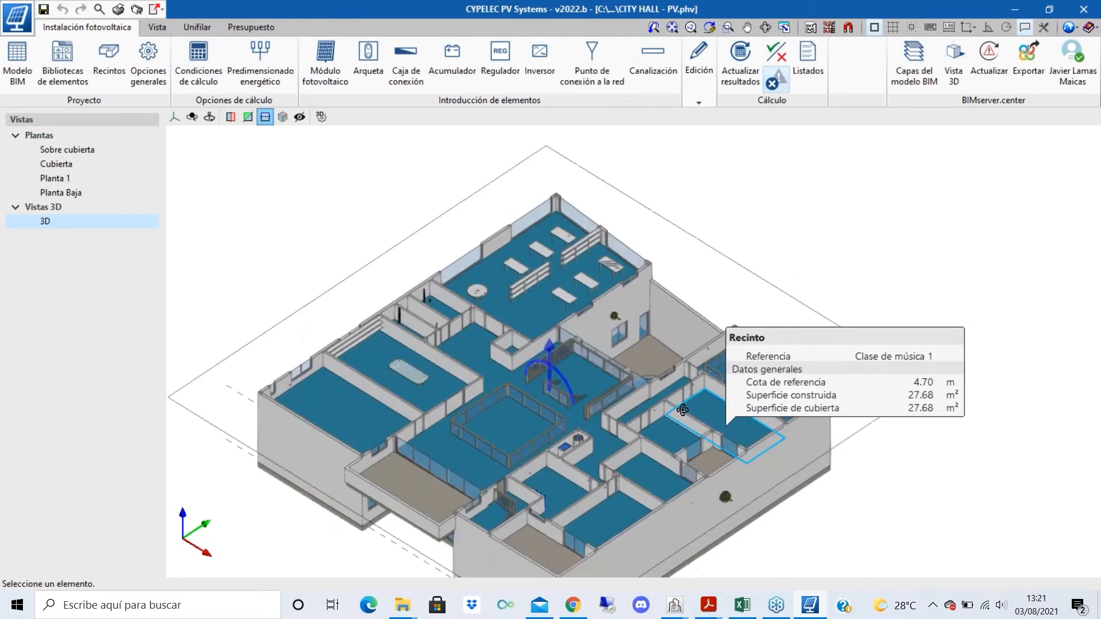
{"action": "middle_click_drag", "start_coordinate": [557, 442], "coordinate": [264, 453], "text": "shift"}
{"action": "scroll", "coordinate": [313, 478], "scroll_direction": "up", "scroll_amount": 2}
{"action": "scroll", "coordinate": [264, 453], "scroll_direction": "up", "scroll_amount": 2}
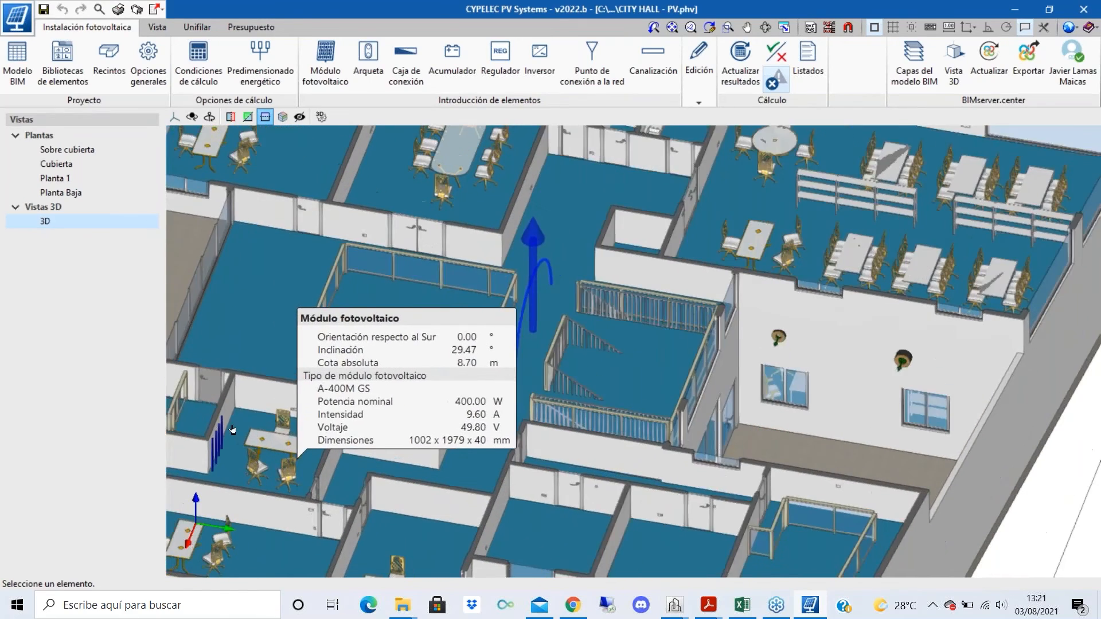
- Examine the sectioned floor's furnished rooms, sanitary fittings and vertical conduits from several angles
{"action": "scroll", "coordinate": [264, 453], "scroll_direction": "down", "scroll_amount": 3}
{"action": "scroll", "coordinate": [208, 443], "scroll_direction": "up", "scroll_amount": 2}
{"action": "scroll", "coordinate": [208, 444], "scroll_direction": "up", "scroll_amount": 5}
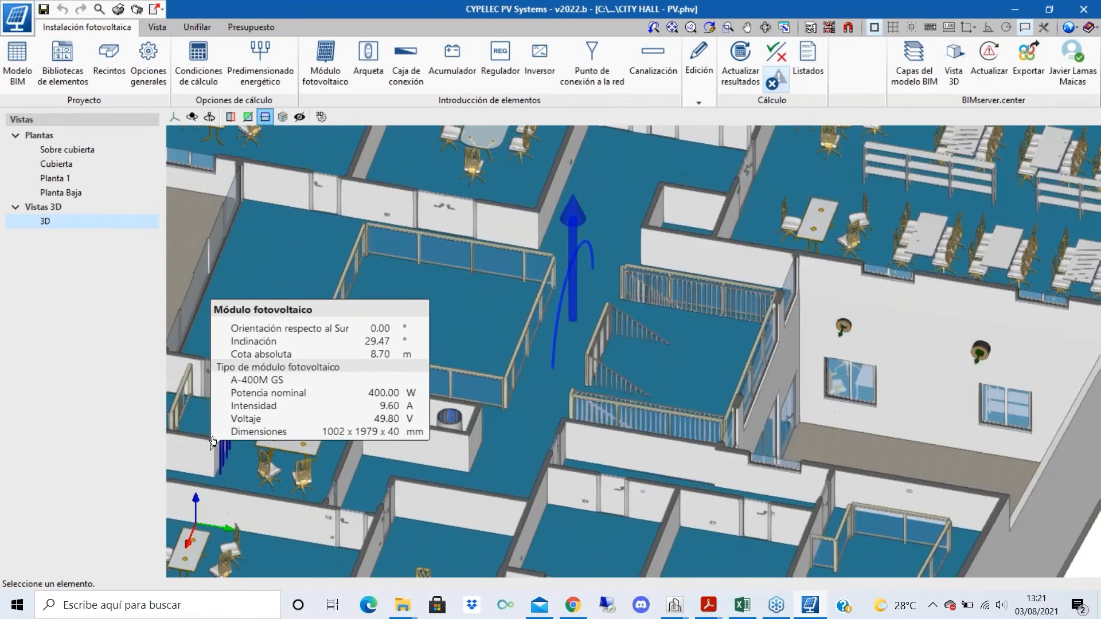
{"action": "scroll", "coordinate": [521, 361], "scroll_direction": "down", "scroll_amount": 5}
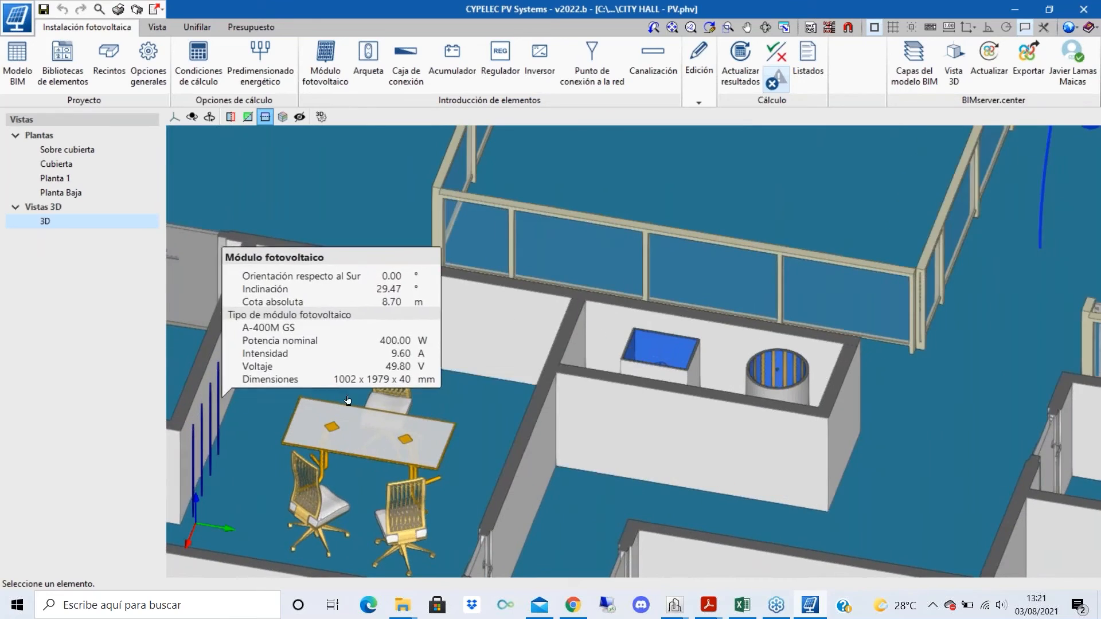
{"action": "scroll", "coordinate": [525, 367], "scroll_direction": "down", "scroll_amount": 5}
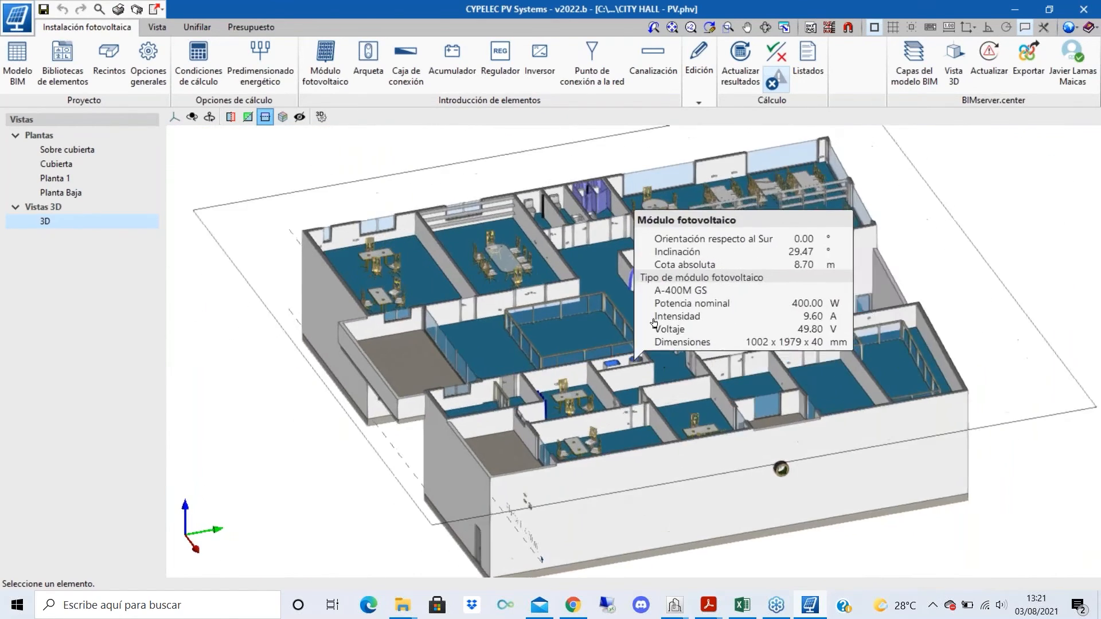
{"action": "scroll", "coordinate": [642, 244], "scroll_direction": "up", "scroll_amount": 5}
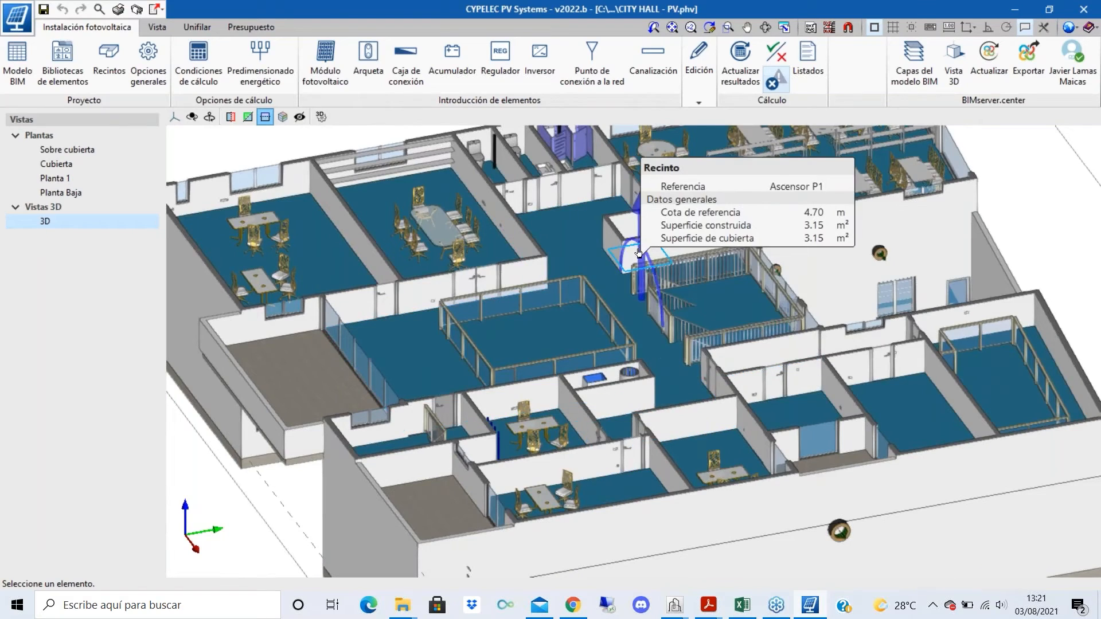
{"action": "scroll", "coordinate": [643, 243], "scroll_direction": "up", "scroll_amount": 4}
{"action": "scroll", "coordinate": [674, 298], "scroll_direction": "down", "scroll_amount": 5}
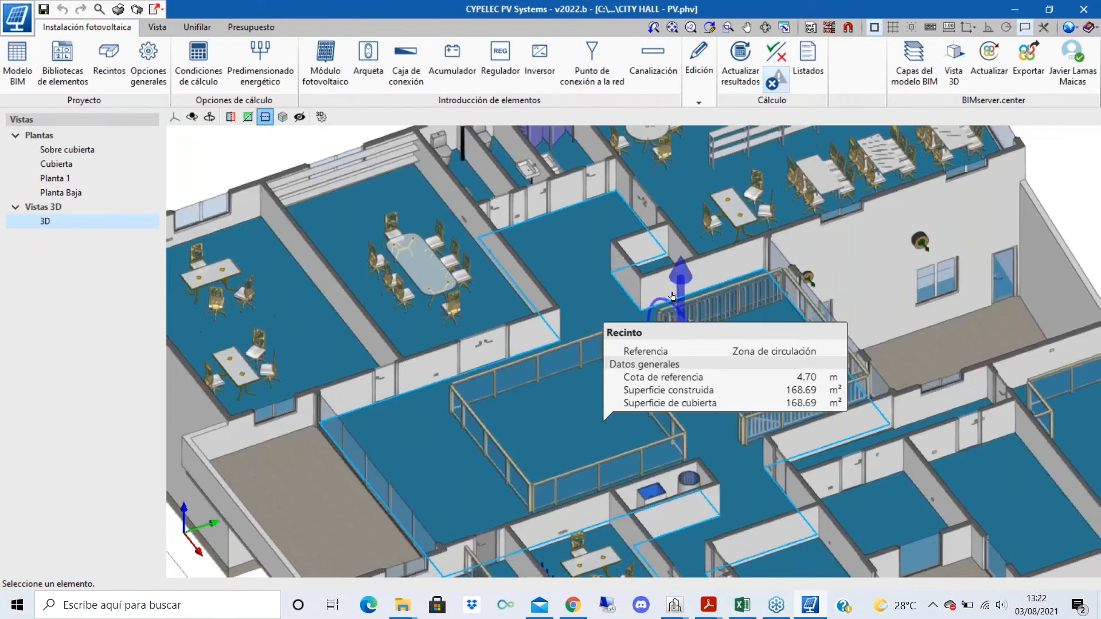
{"action": "scroll", "coordinate": [677, 302], "scroll_direction": "up", "scroll_amount": 1}
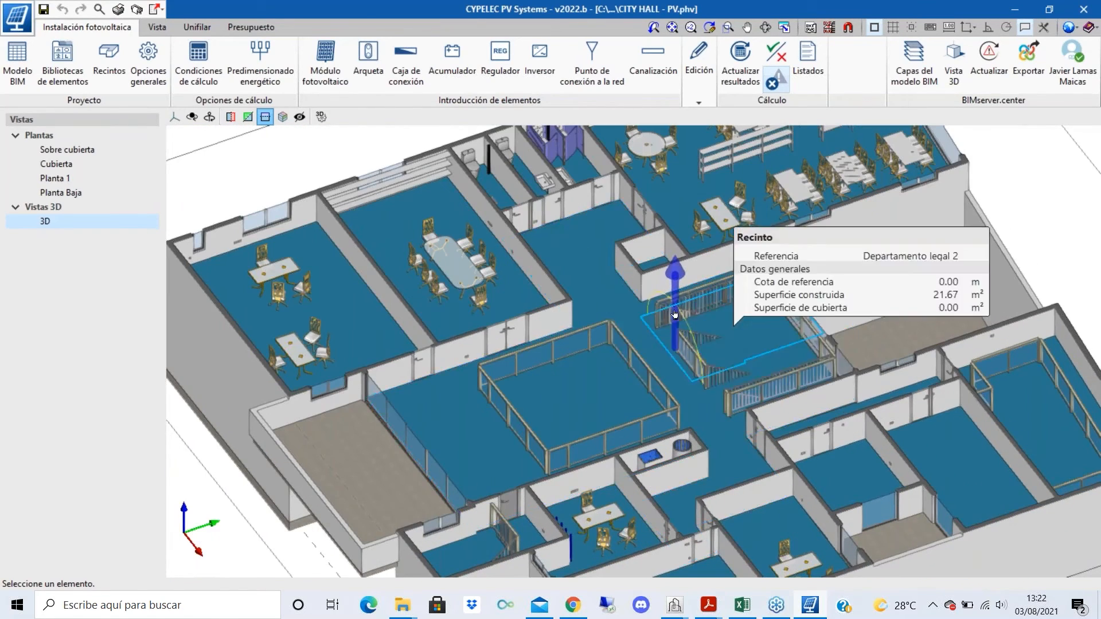
{"action": "scroll", "coordinate": [701, 339], "scroll_direction": "down", "scroll_amount": 5}
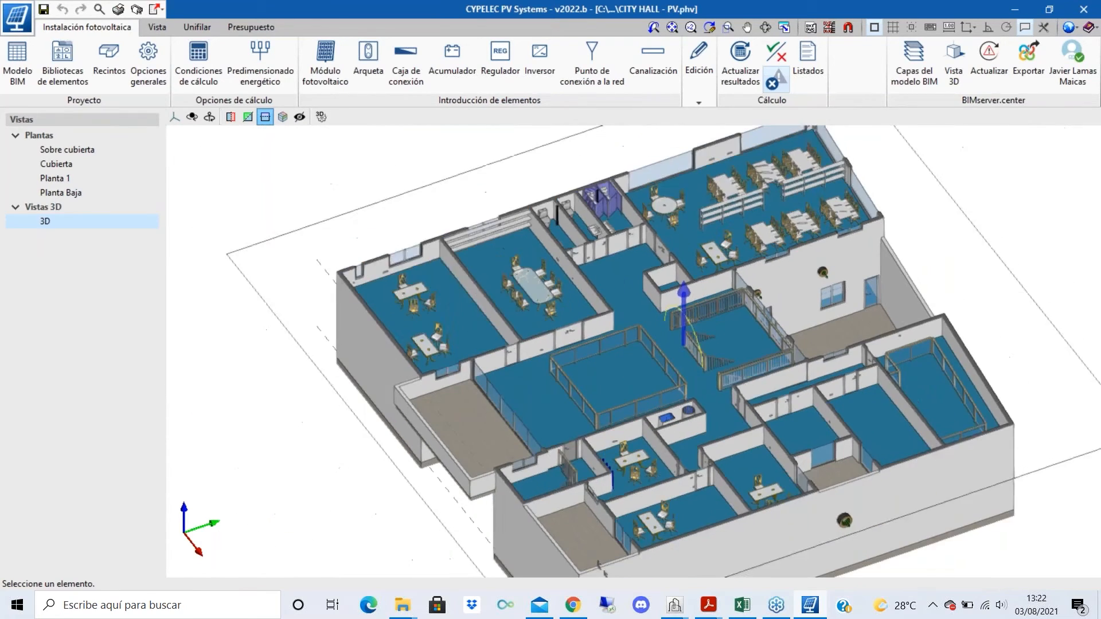
{"action": "scroll", "coordinate": [724, 349], "scroll_direction": "up", "scroll_amount": 3}
{"action": "middle_click_drag", "start_coordinate": [722, 380], "coordinate": [683, 361], "text": "shift"}
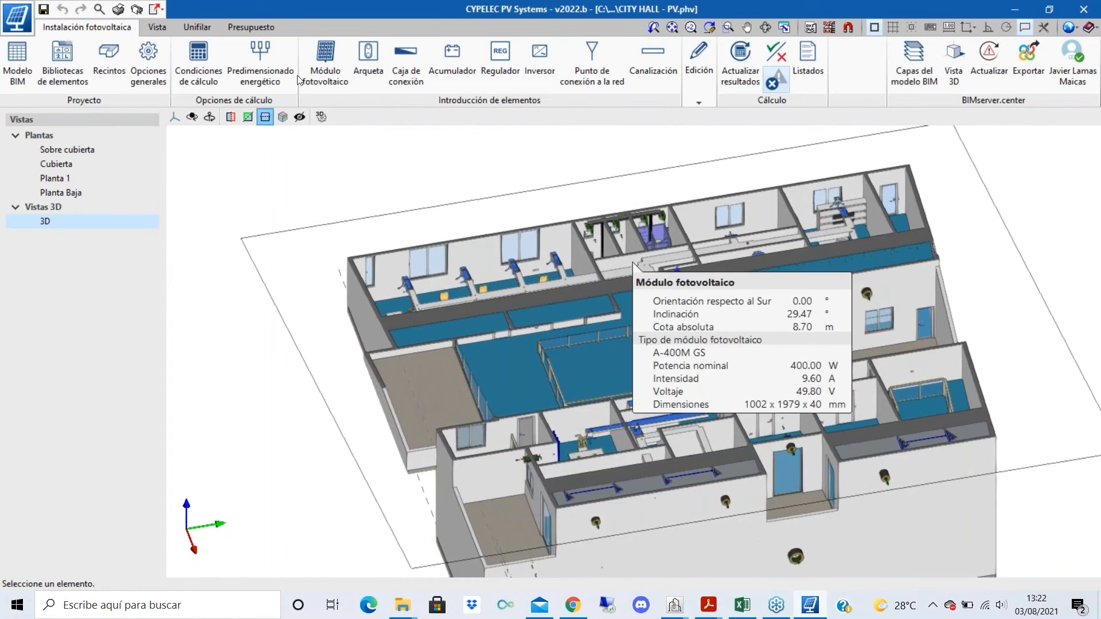
- Remove the horizontal section and look over the complete building with its roof modules
{"action": "left_click", "coordinate": [266, 118]}
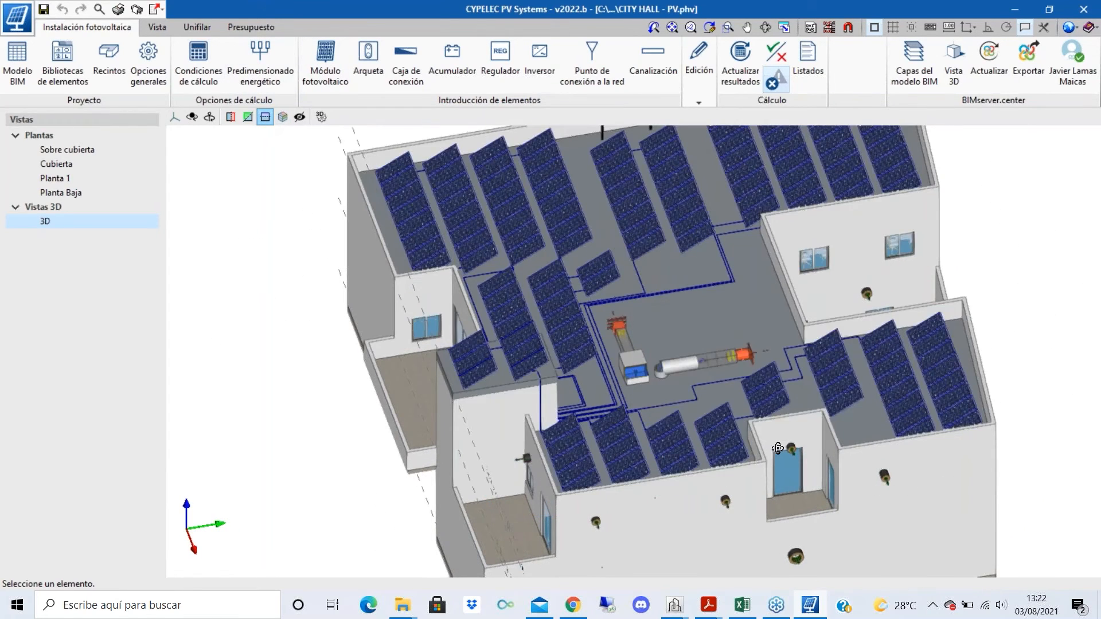
{"action": "middle_click_drag", "start_coordinate": [766, 474], "coordinate": [886, 478], "text": "shift"}
{"action": "scroll", "coordinate": [563, 254], "scroll_direction": "down", "scroll_amount": 3}
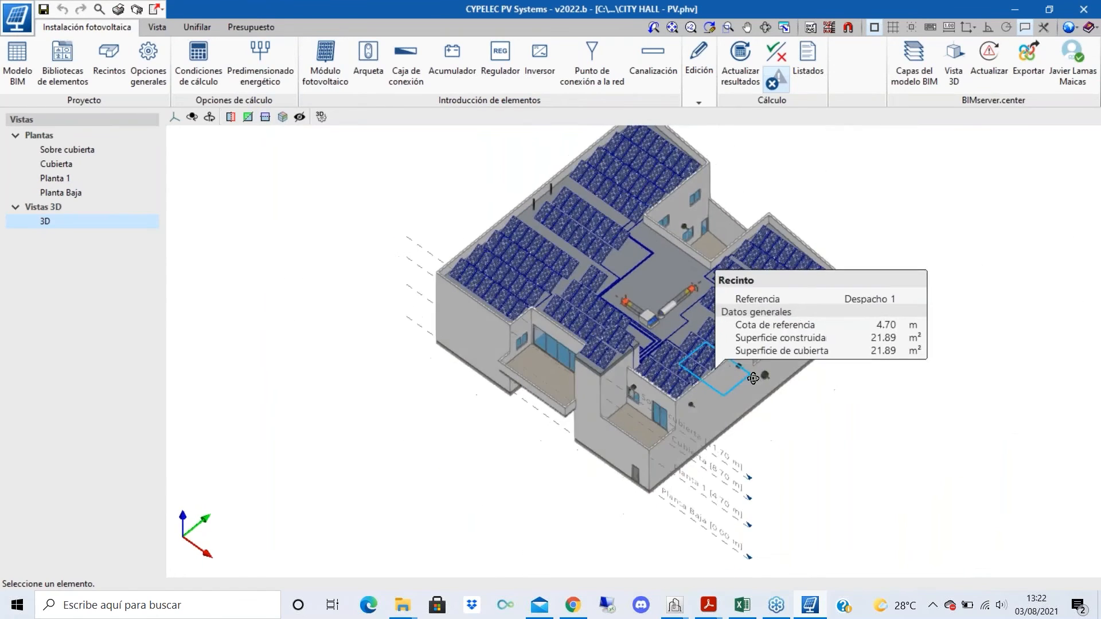
{"action": "middle_click_drag", "start_coordinate": [753, 365], "coordinate": [737, 348], "text": "shift"}
{"action": "scroll", "coordinate": [738, 347], "scroll_direction": "up", "scroll_amount": 4}
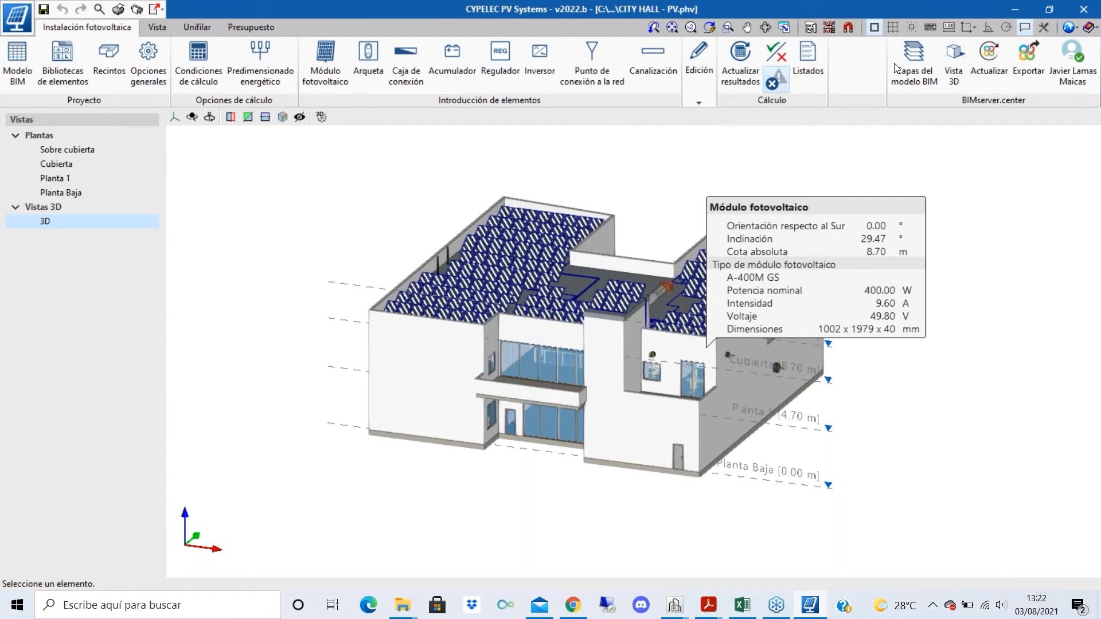
- Hide all BIM model layers, including construction elements, bathroom fittings, ISOVER panels, Open BIM aliaxis, electrical mechanisms, HVAC, furniture and stairs
{"action": "left_click", "coordinate": [914, 62]}
{"action": "left_click", "coordinate": [682, 119]}
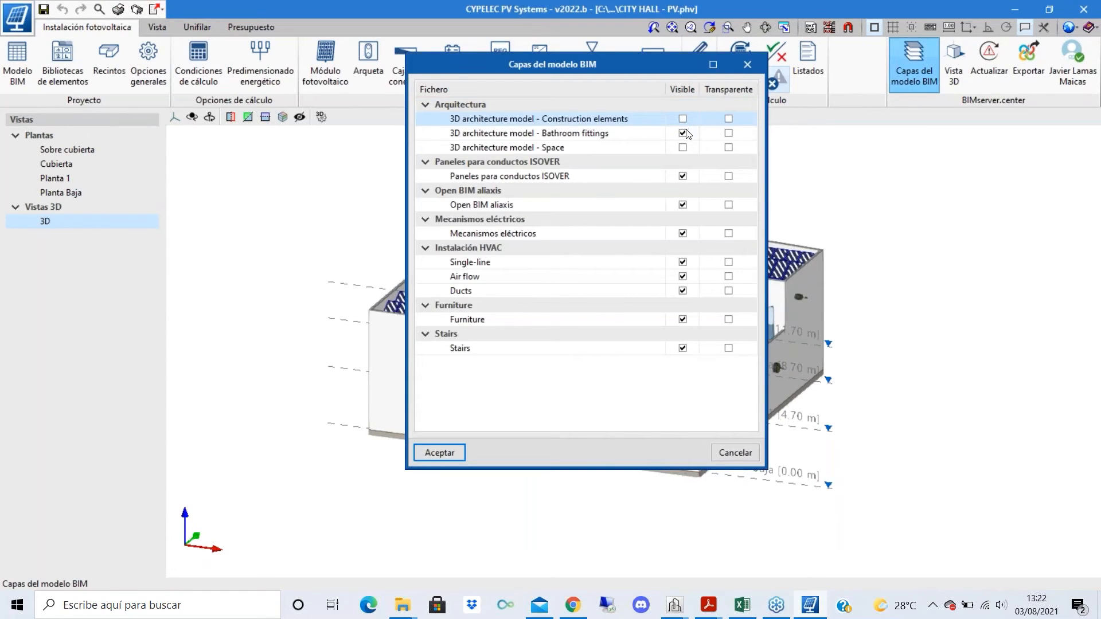
{"action": "left_click", "coordinate": [683, 133]}
{"action": "left_click", "coordinate": [682, 176]}
{"action": "left_click", "coordinate": [682, 204]}
{"action": "left_click", "coordinate": [682, 233]}
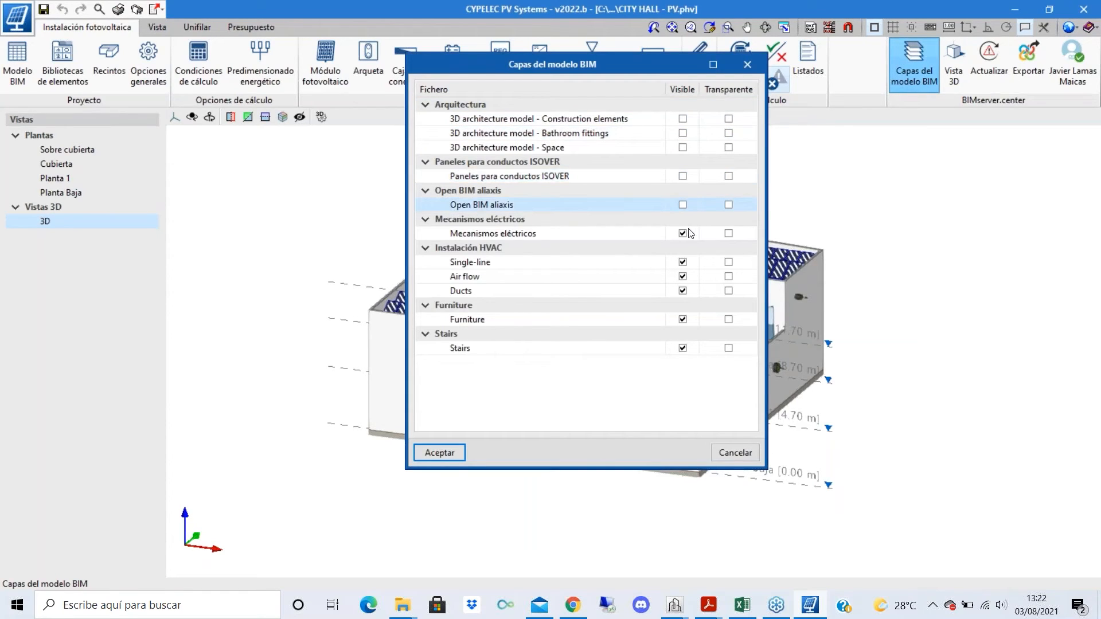
{"action": "left_click", "coordinate": [682, 262]}
{"action": "left_click", "coordinate": [683, 276]}
{"action": "left_click", "coordinate": [682, 291]}
{"action": "left_click", "coordinate": [683, 320]}
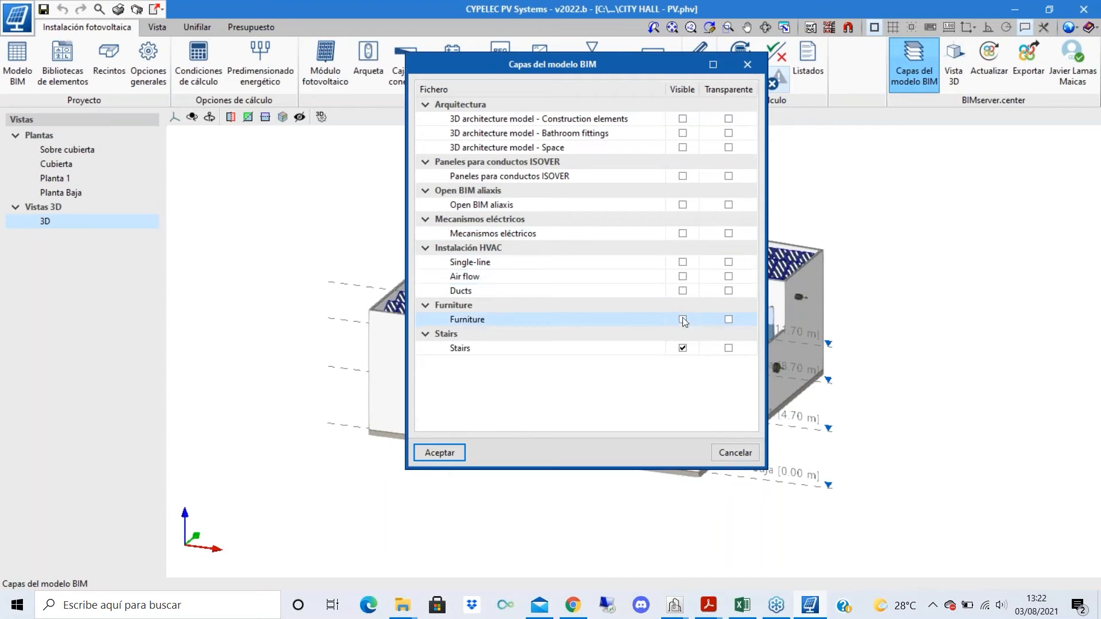
{"action": "left_click", "coordinate": [682, 348]}
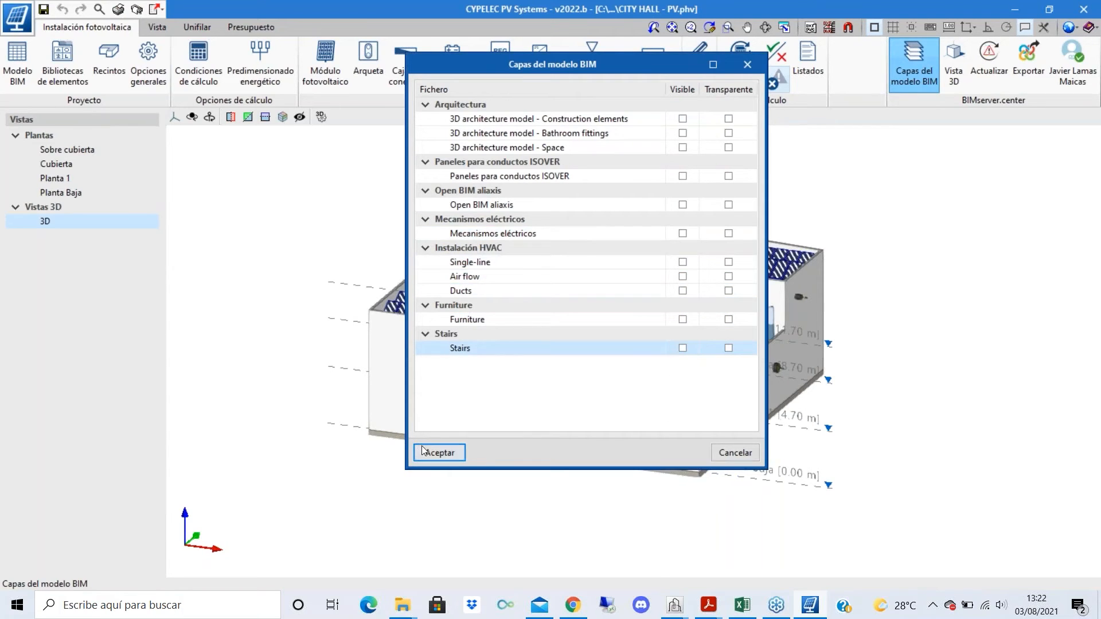
{"action": "left_click", "coordinate": [439, 452]}
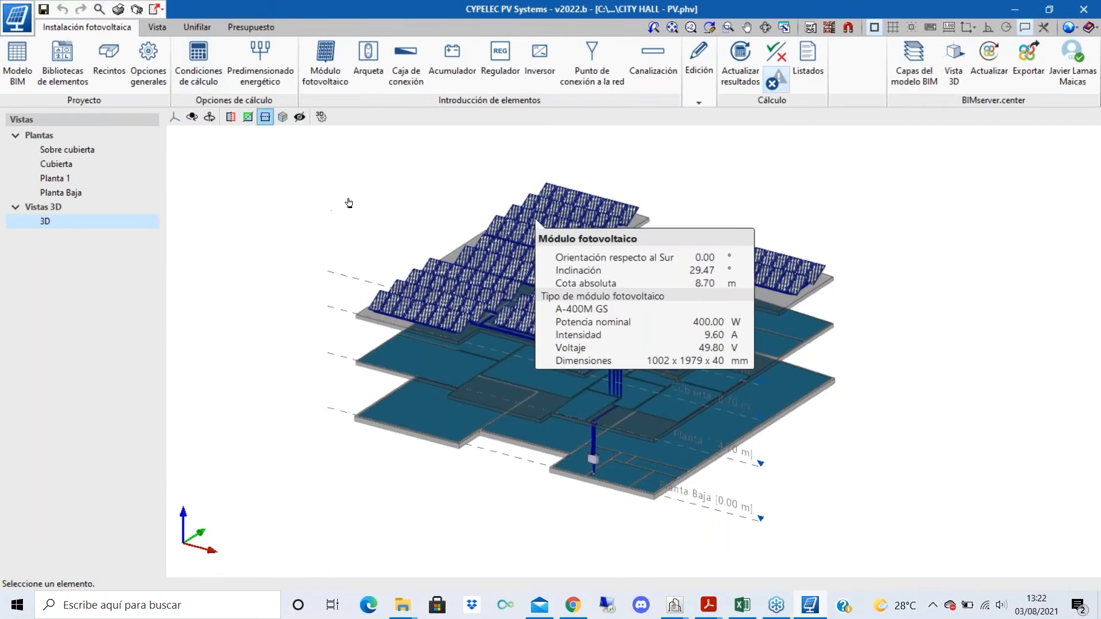
- Update the calculation results to run the checks on the installation's conductors and inverters
{"action": "middle_click_drag", "start_coordinate": [413, 263], "coordinate": [401, 287], "text": "shift"}
{"action": "scroll", "coordinate": [641, 205], "scroll_direction": "up", "scroll_amount": 1}
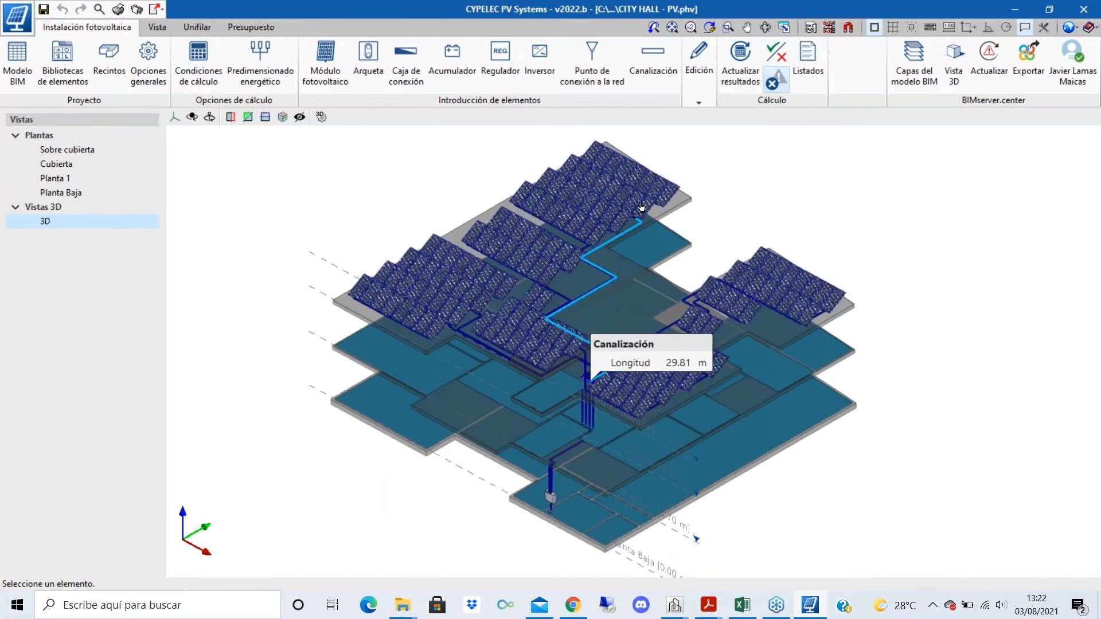
{"action": "scroll", "coordinate": [603, 246], "scroll_direction": "up", "scroll_amount": 1}
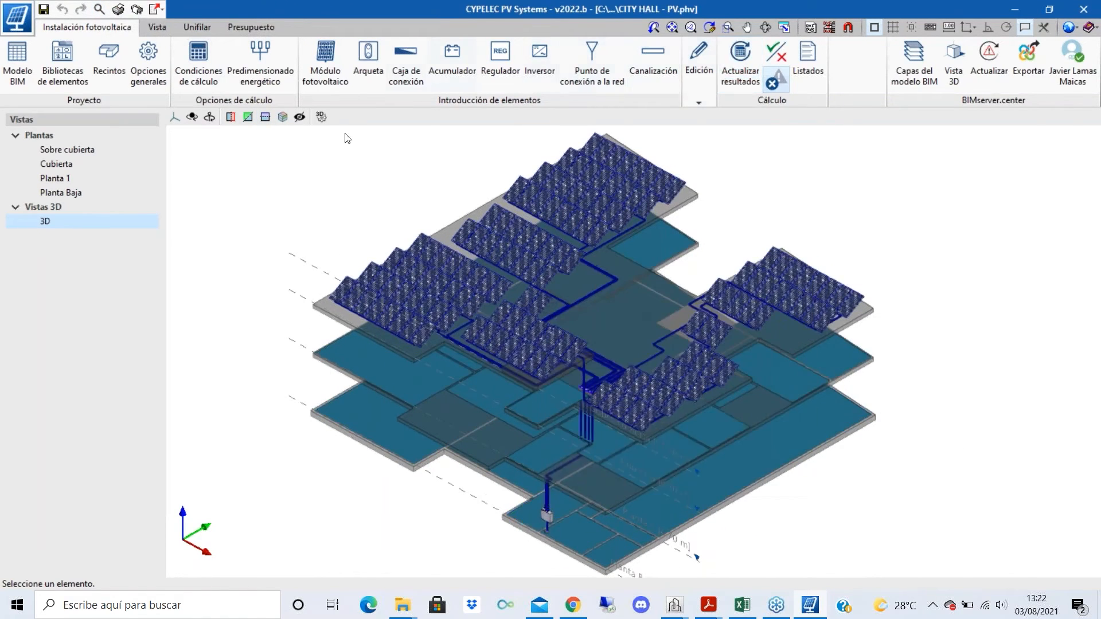
{"action": "left_click", "coordinate": [734, 57]}
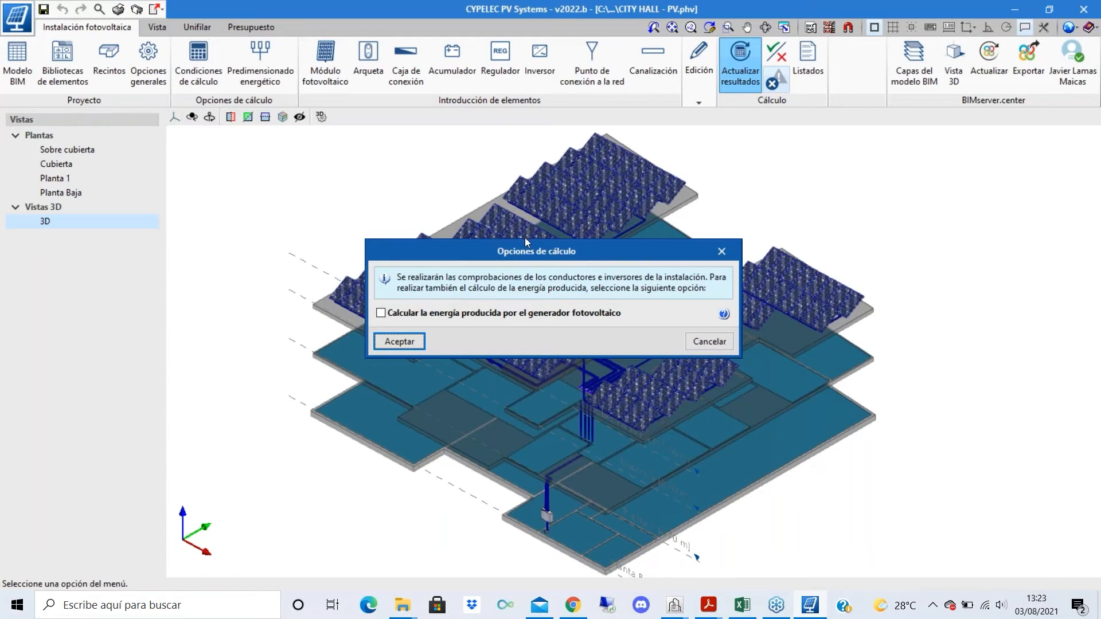
{"action": "left_click_drag", "start_coordinate": [524, 248], "coordinate": [558, 243]}
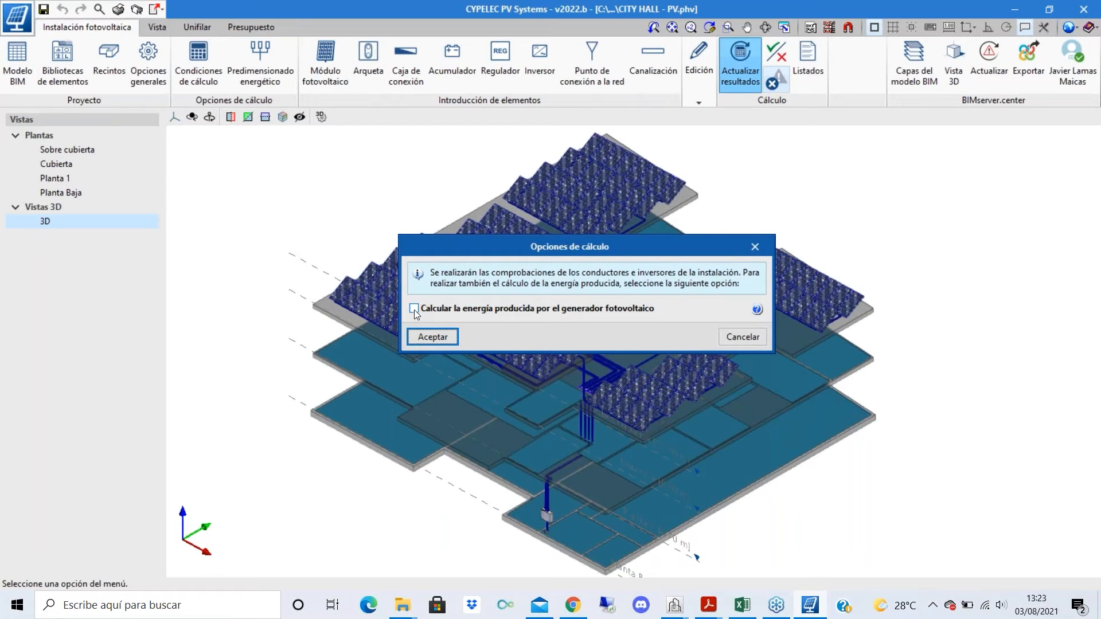
{"action": "left_click", "coordinate": [432, 336]}
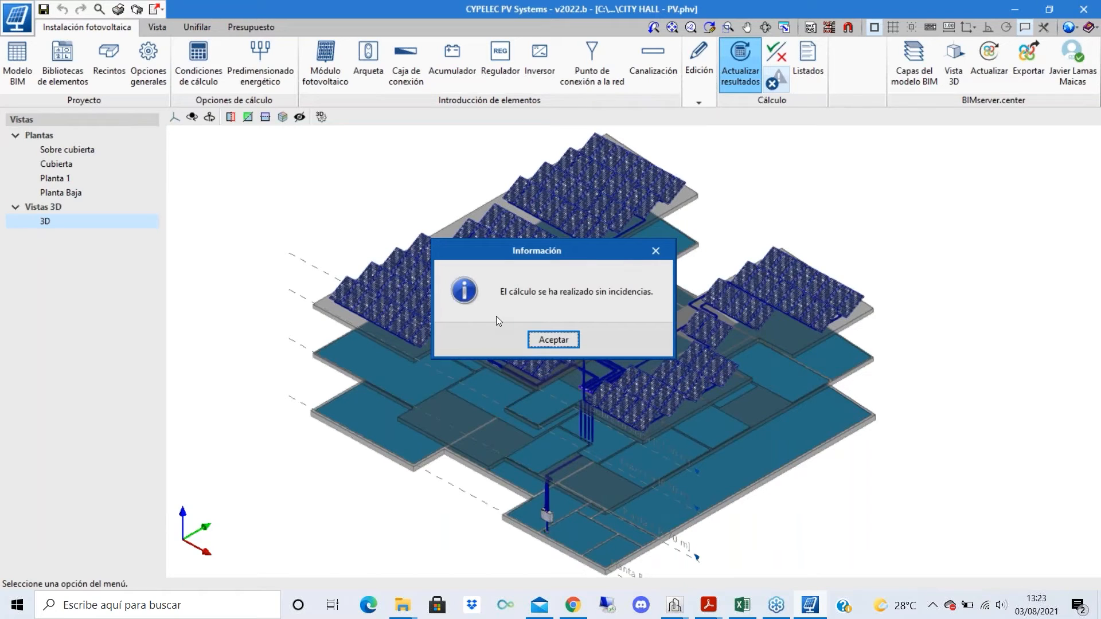
{"action": "left_click", "coordinate": [556, 342]}
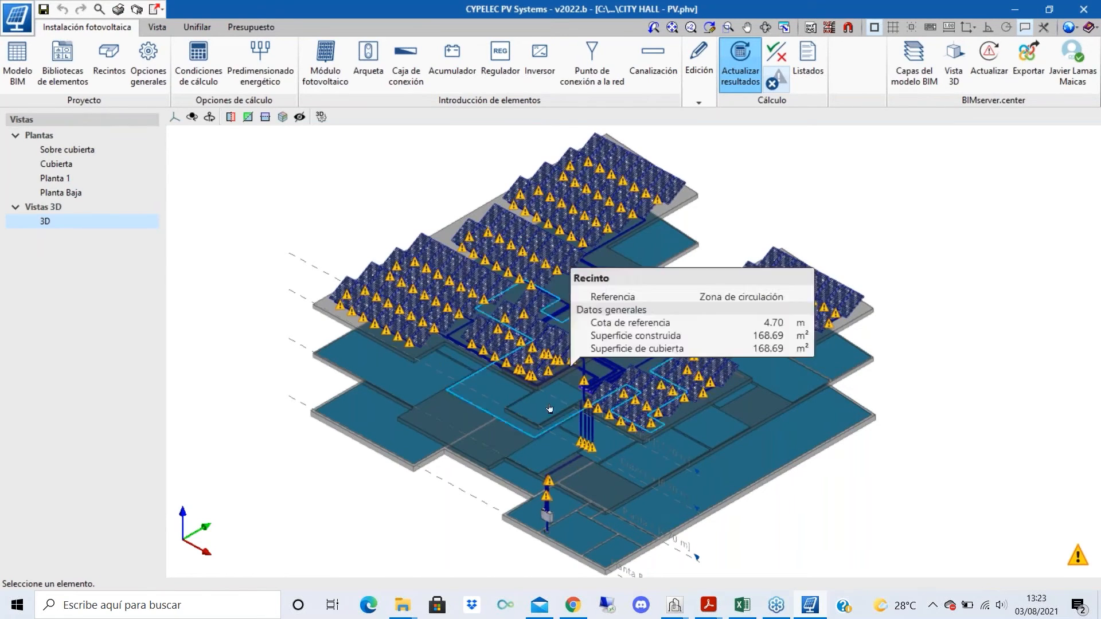
- Survey the check warning markers distributed over the roof modules, conduits and inverter in 3D
{"action": "scroll", "coordinate": [696, 391], "scroll_direction": "up", "scroll_amount": 4}
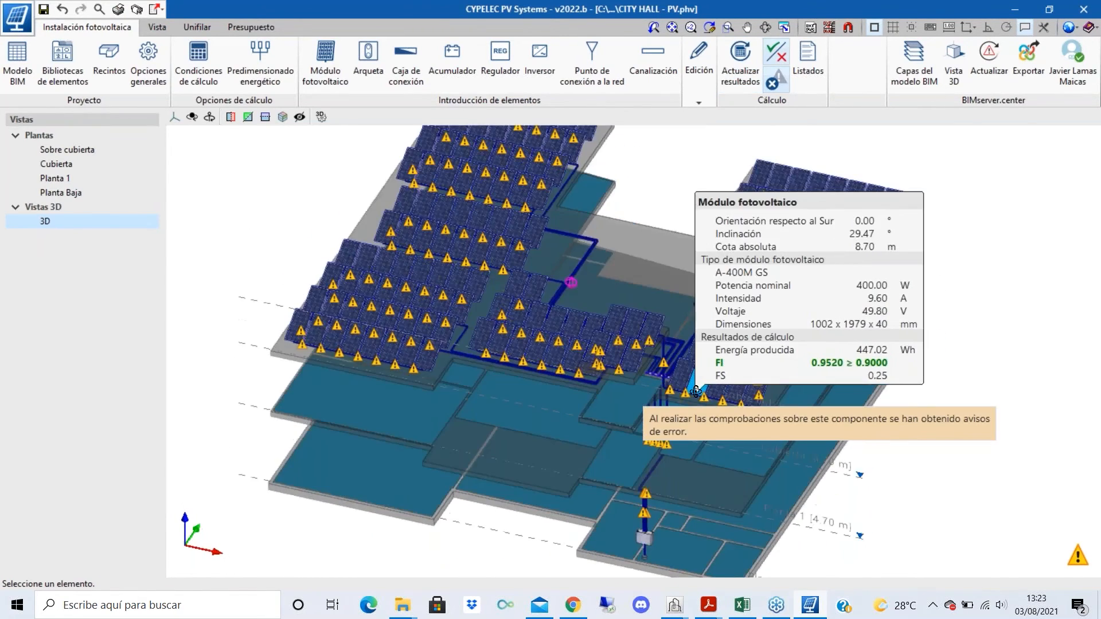
{"action": "scroll", "coordinate": [626, 464], "scroll_direction": "up", "scroll_amount": 3}
{"action": "scroll", "coordinate": [740, 457], "scroll_direction": "down", "scroll_amount": 2}
{"action": "middle_click_drag", "start_coordinate": [740, 457], "coordinate": [684, 360], "text": "shift"}
{"action": "scroll", "coordinate": [704, 453], "scroll_direction": "down", "scroll_amount": 4}
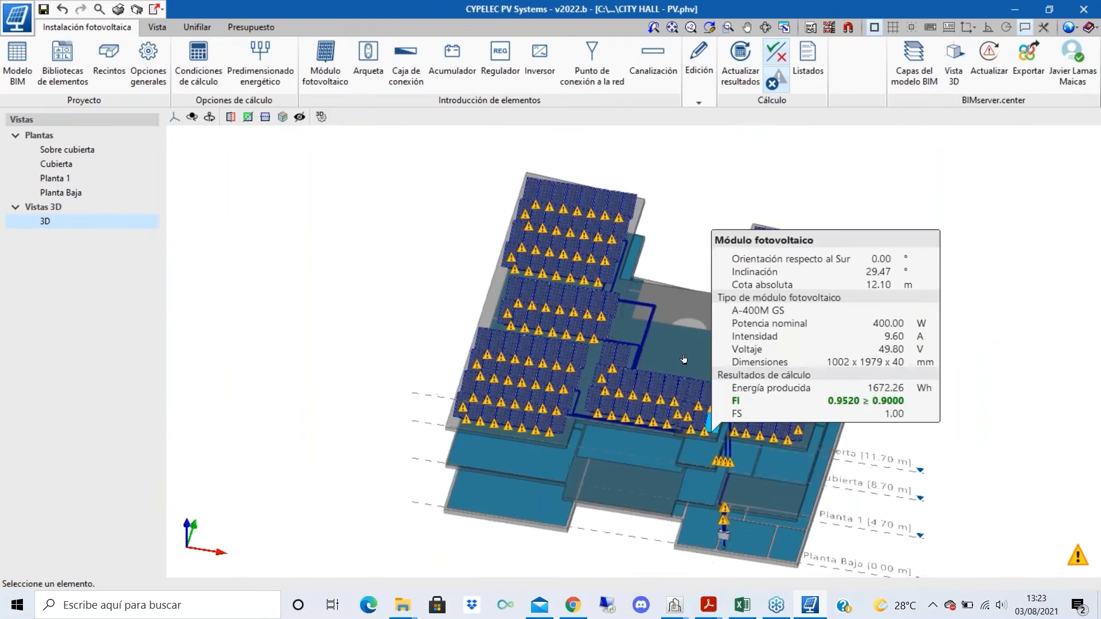
{"action": "scroll", "coordinate": [684, 360], "scroll_direction": "up", "scroll_amount": 6}
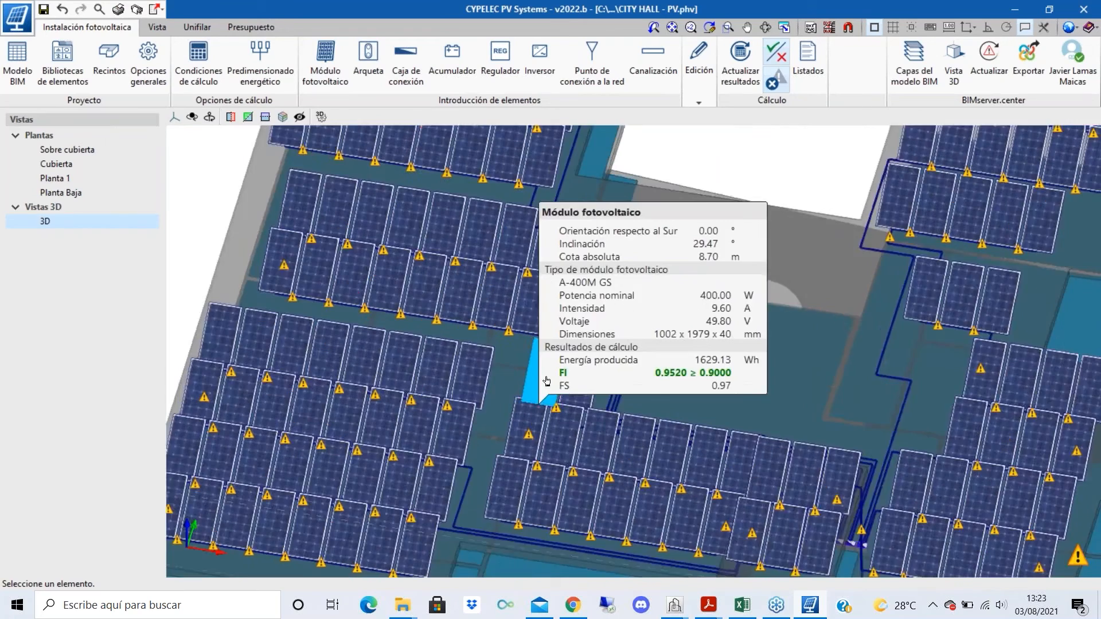
{"action": "scroll", "coordinate": [546, 381], "scroll_direction": "up", "scroll_amount": 5}
- Inspect the calculation results and warning notices of a flagged roof module and the conduit joining its row
{"action": "mouse_move", "coordinate": [478, 278]}
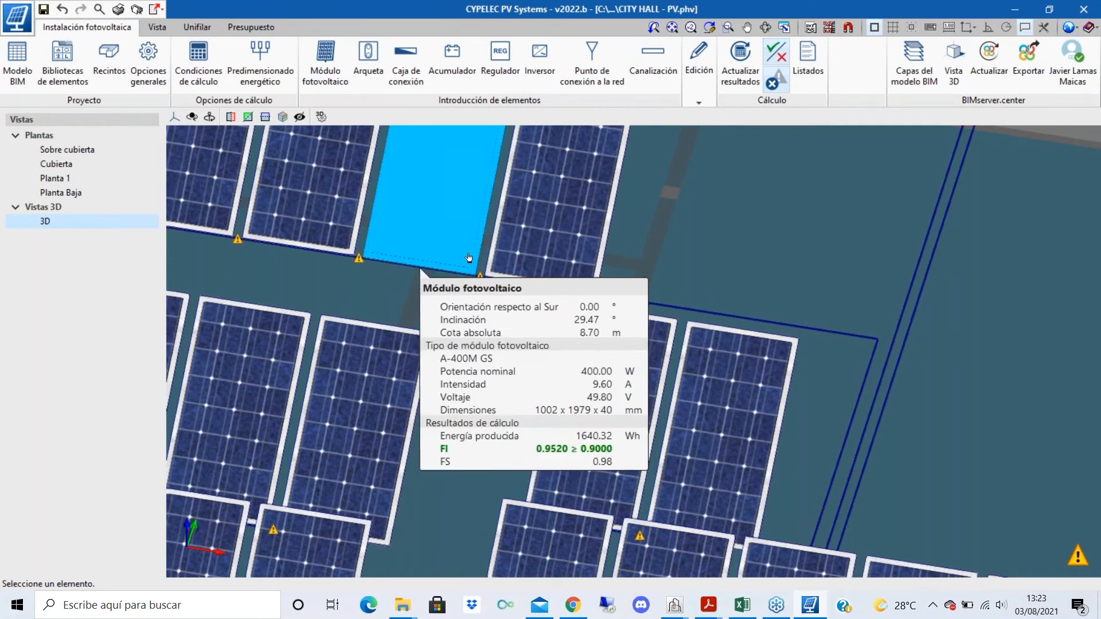
{"action": "scroll", "coordinate": [470, 270], "scroll_direction": "down", "scroll_amount": 2}
{"action": "scroll", "coordinate": [661, 301], "scroll_direction": "down", "scroll_amount": 2}
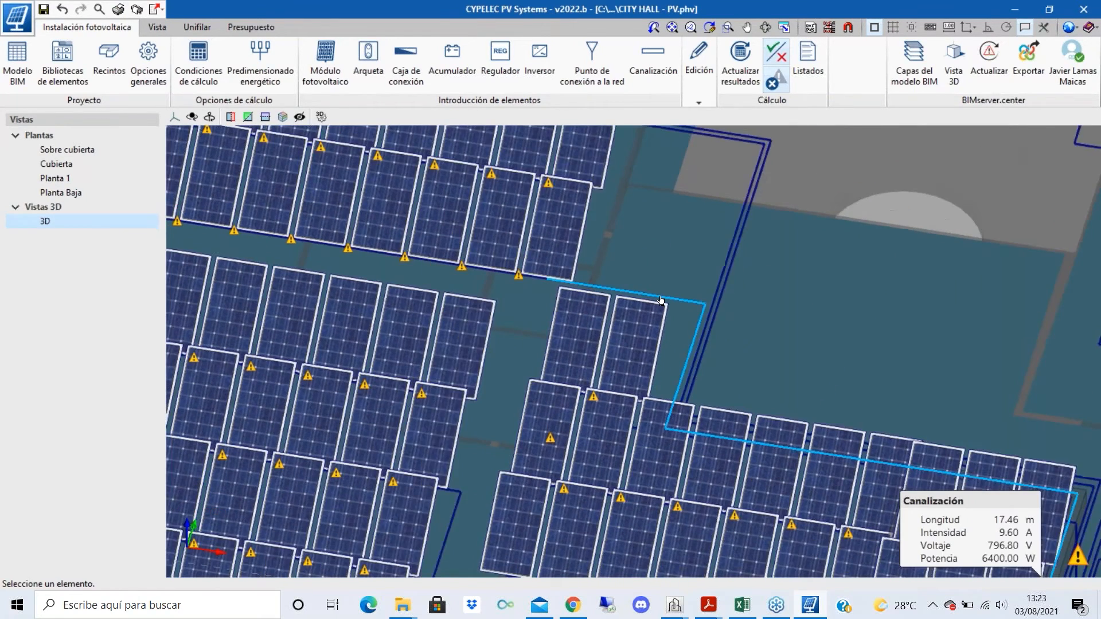
{"action": "mouse_move", "coordinate": [516, 281]}
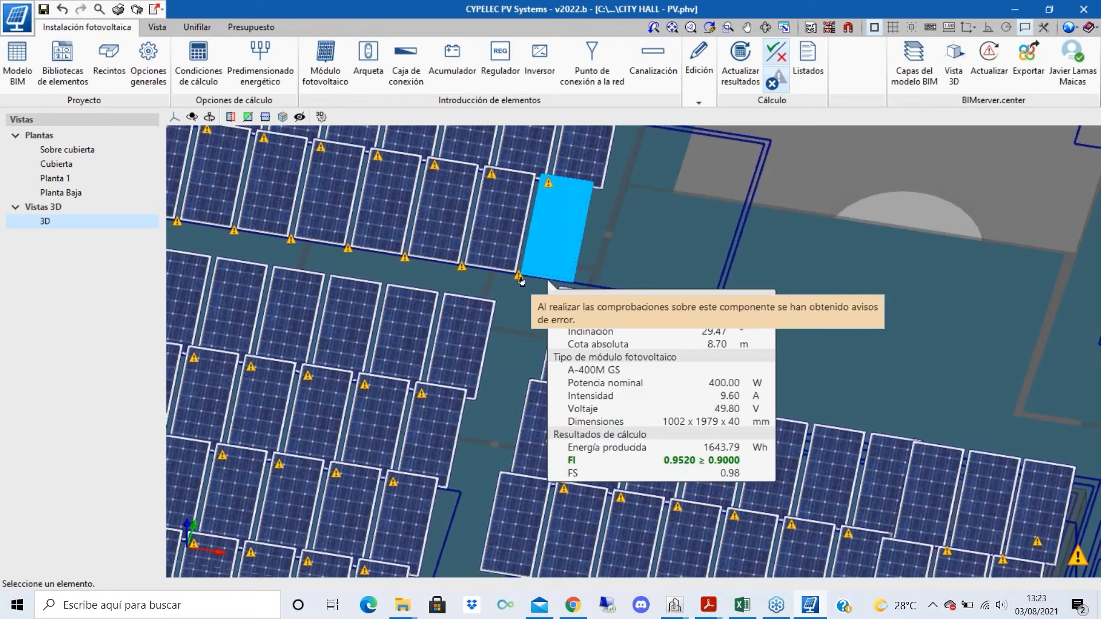
{"action": "scroll", "coordinate": [516, 280], "scroll_direction": "up", "scroll_amount": 3}
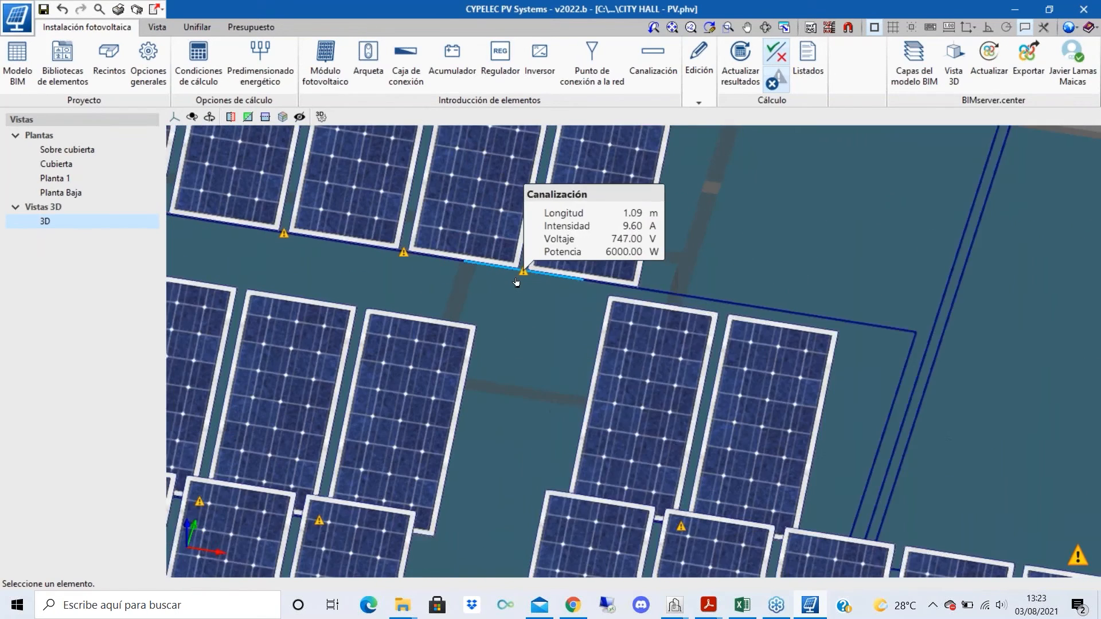
{"action": "scroll", "coordinate": [522, 273], "scroll_direction": "down", "scroll_amount": 5}
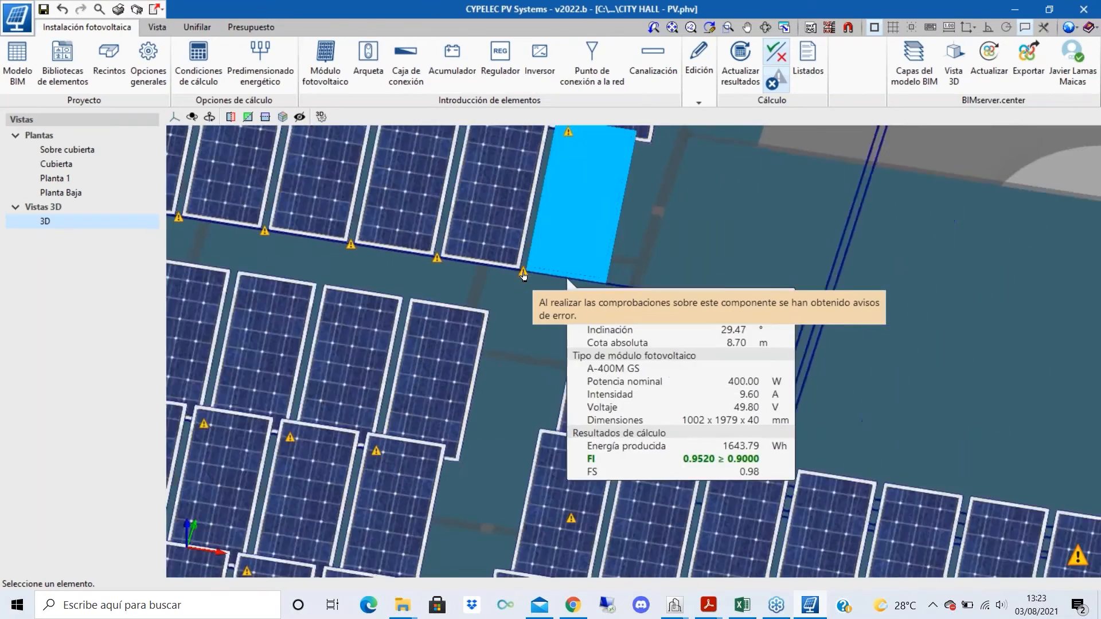
{"action": "scroll", "coordinate": [566, 320], "scroll_direction": "up", "scroll_amount": 3}
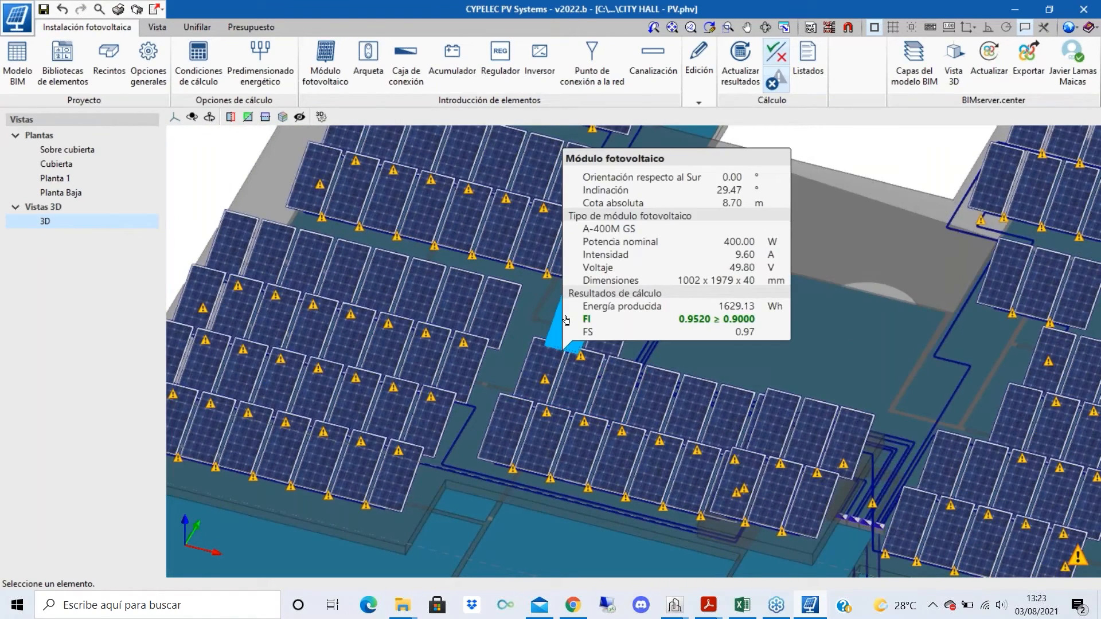
{"action": "scroll", "coordinate": [548, 255], "scroll_direction": "up", "scroll_amount": 4}
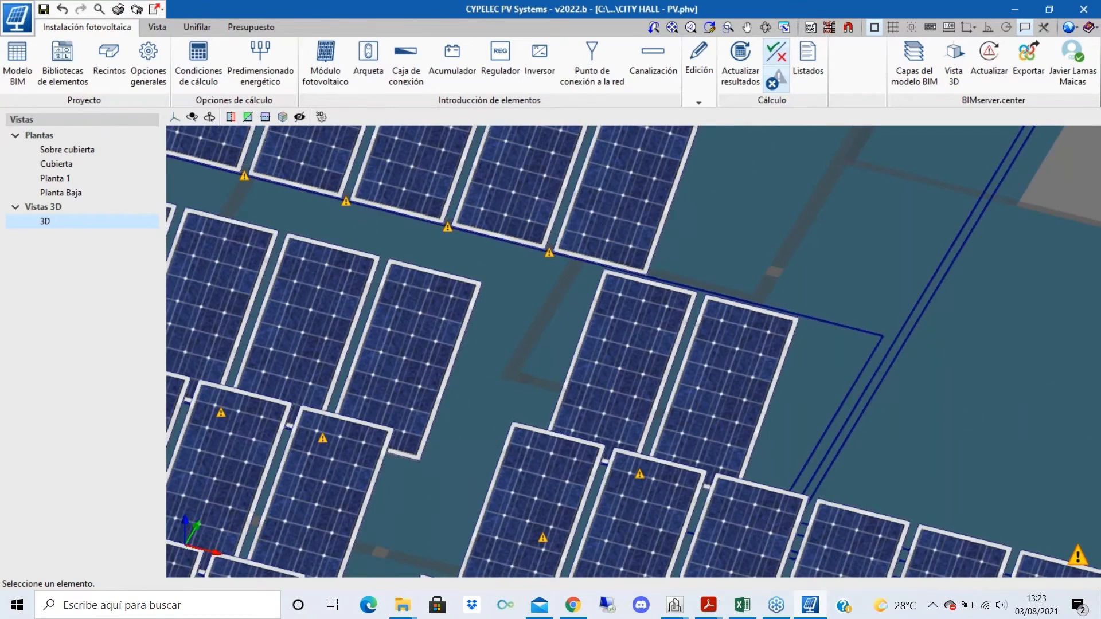
{"action": "mouse_move", "coordinate": [544, 250]}
{"action": "scroll", "coordinate": [544, 253], "scroll_direction": "down", "scroll_amount": 3}
{"action": "scroll", "coordinate": [734, 323], "scroll_direction": "down", "scroll_amount": 2}
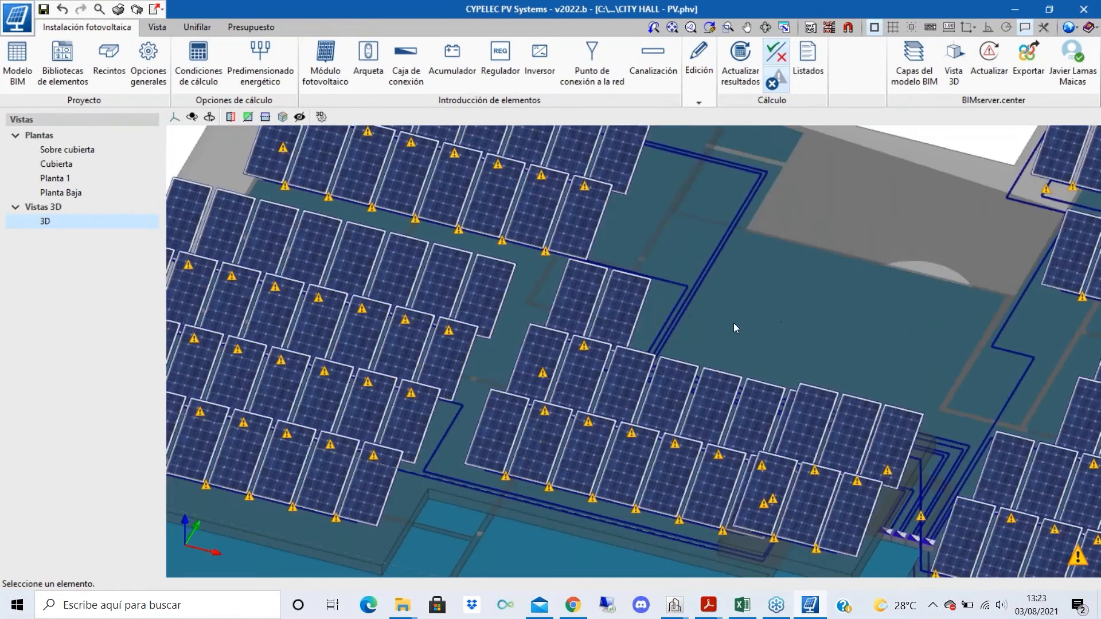
- Open the check results of the outermost conduit running beside the module rows on the roof
{"action": "mouse_move", "coordinate": [734, 323]}
{"action": "middle_mouse_down", "text": "shift"}
{"action": "mouse_move", "coordinate": [707, 327]}
{"action": "mouse_move", "coordinate": [715, 319]}
{"action": "middle_mouse_up", "text": "shift"}
{"action": "scroll", "coordinate": [715, 319], "scroll_direction": "up", "scroll_amount": 3}
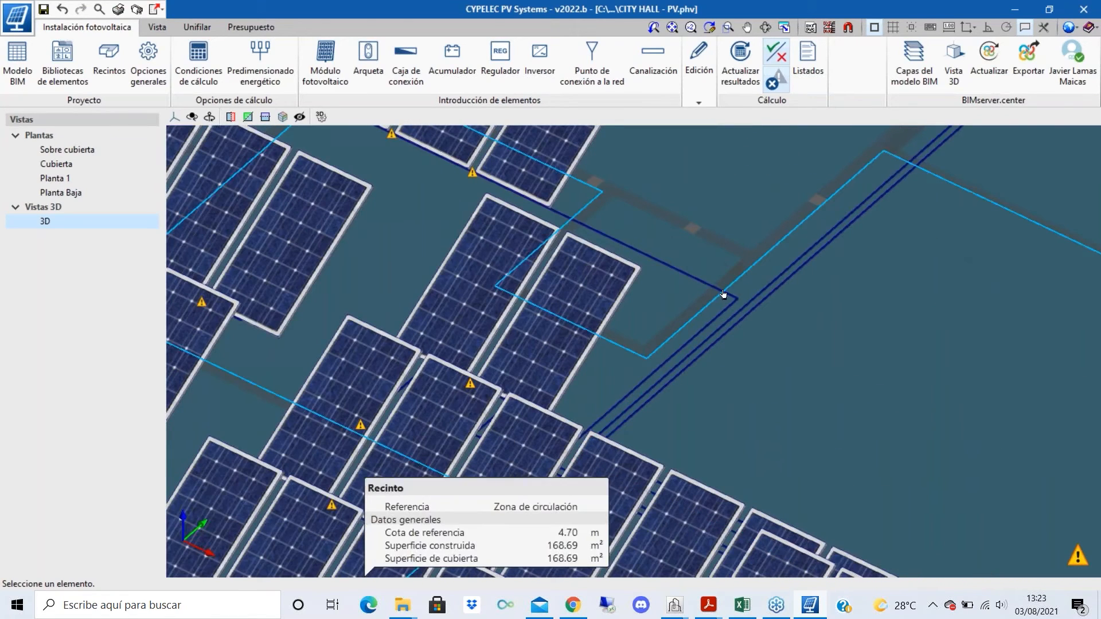
{"action": "mouse_move", "coordinate": [753, 319]}
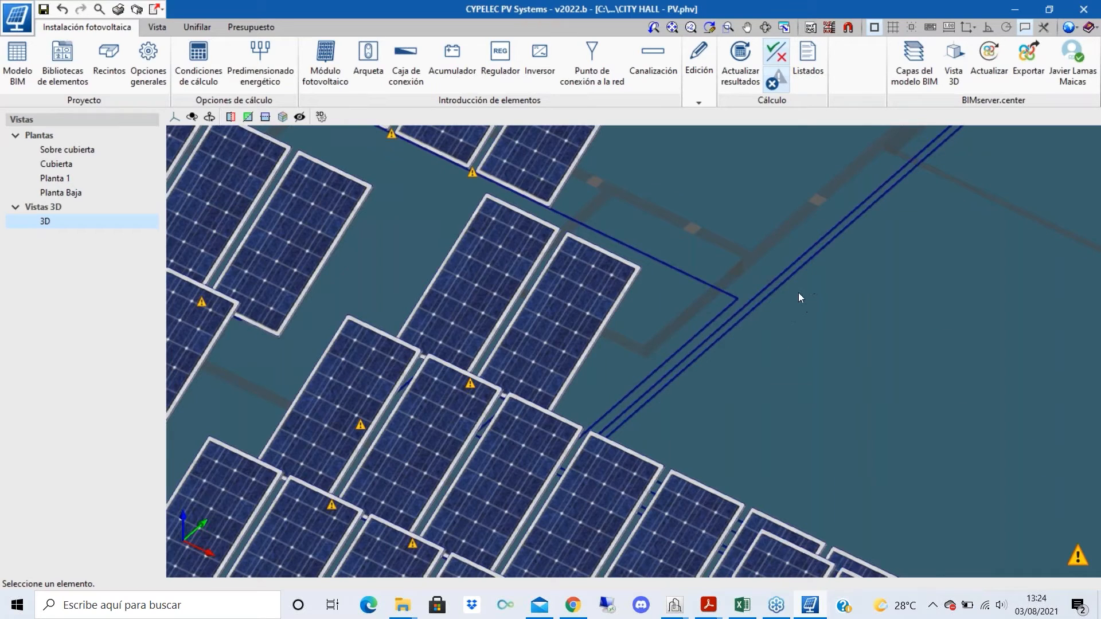
{"action": "mouse_move", "coordinate": [794, 293]}
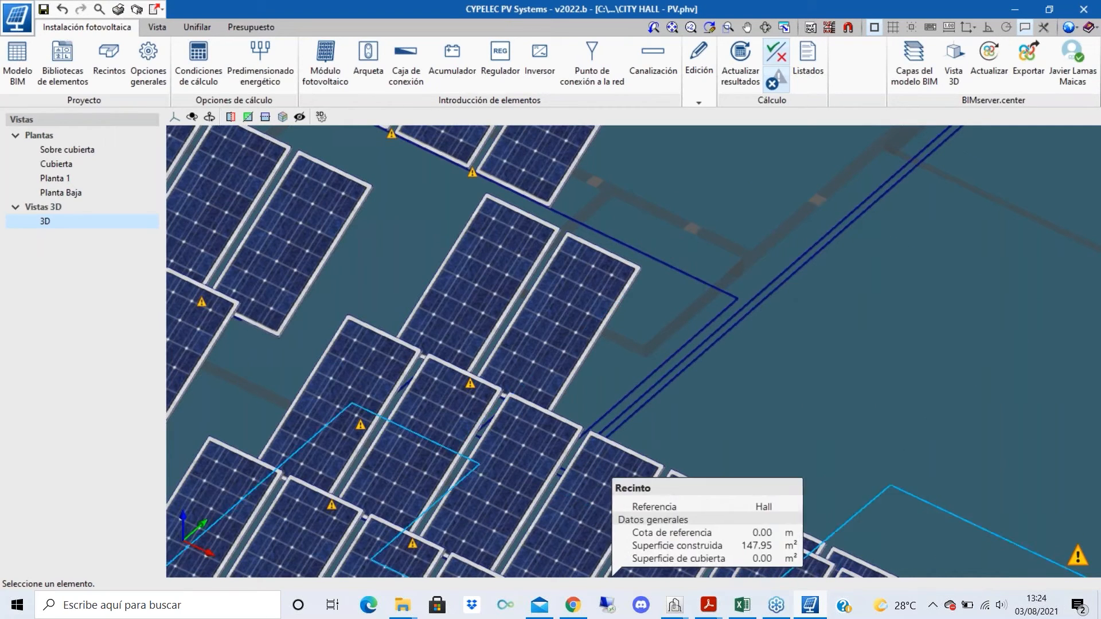
{"action": "scroll", "coordinate": [551, 343], "scroll_direction": "down", "scroll_amount": 1}
{"action": "scroll", "coordinate": [757, 416], "scroll_direction": "down", "scroll_amount": 1}
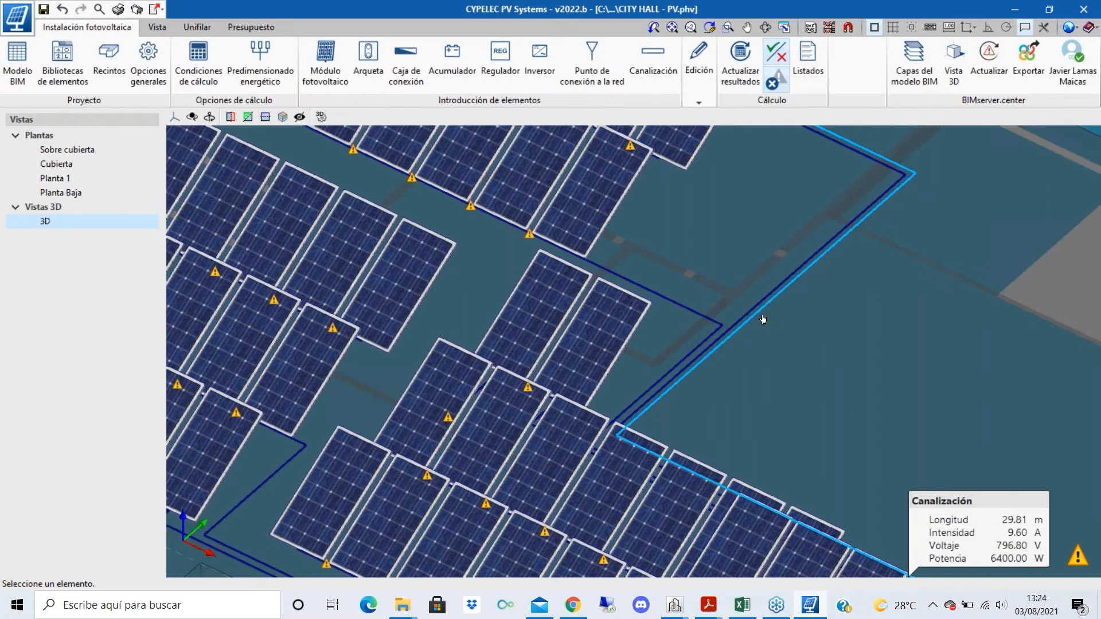
{"action": "left_click", "coordinate": [763, 320]}
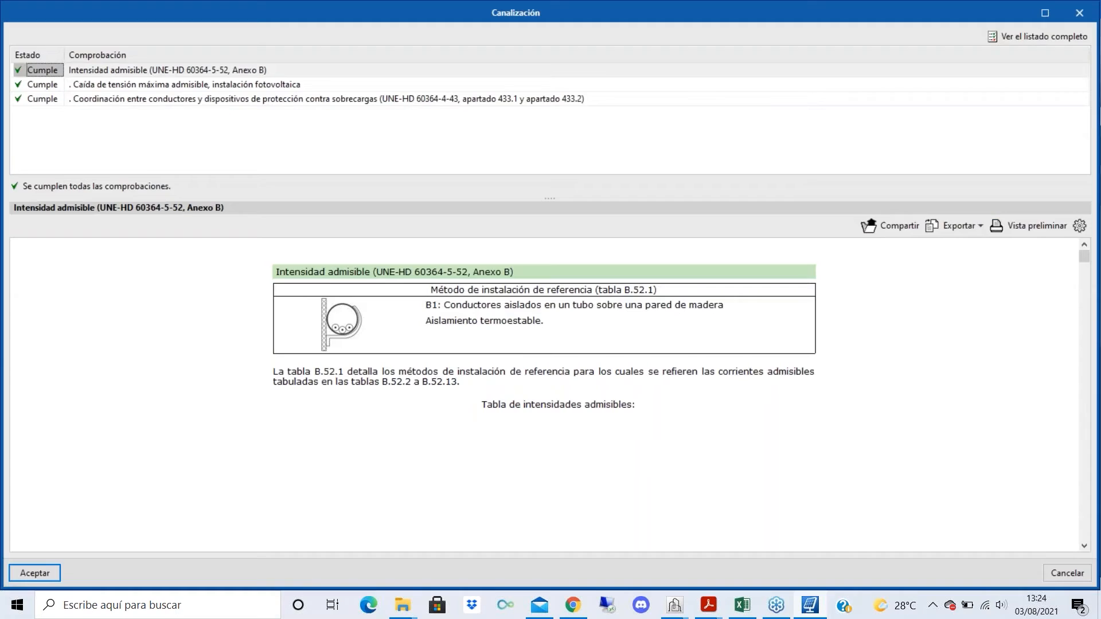
- Review the conduit's check reports on admissible current, maximum voltage drop and coordination between conductors and overload protection devices
{"action": "left_click", "coordinate": [102, 73]}
{"action": "left_click", "coordinate": [125, 84]}
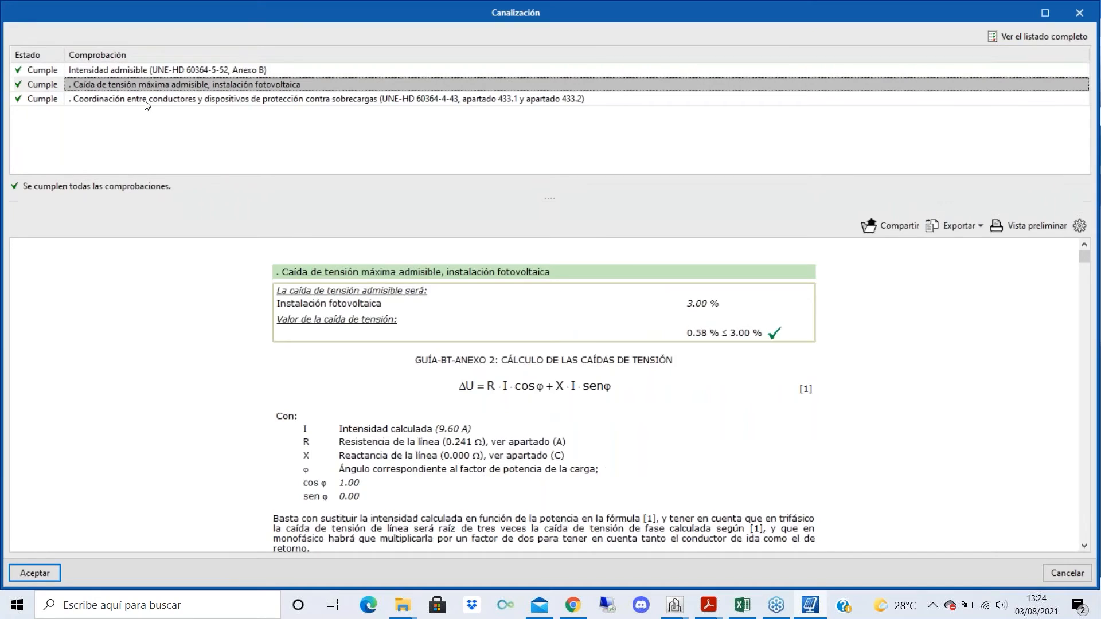
{"action": "left_click", "coordinate": [137, 99]}
{"action": "left_click", "coordinate": [144, 70]}
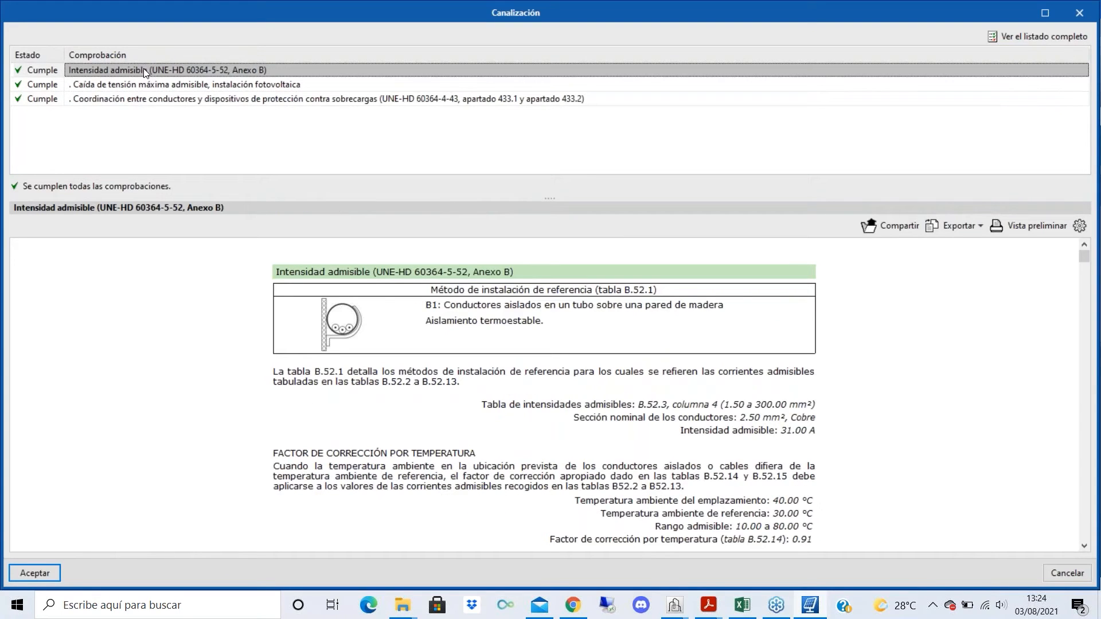
{"action": "scroll", "coordinate": [417, 421], "scroll_direction": "down", "scroll_amount": 4}
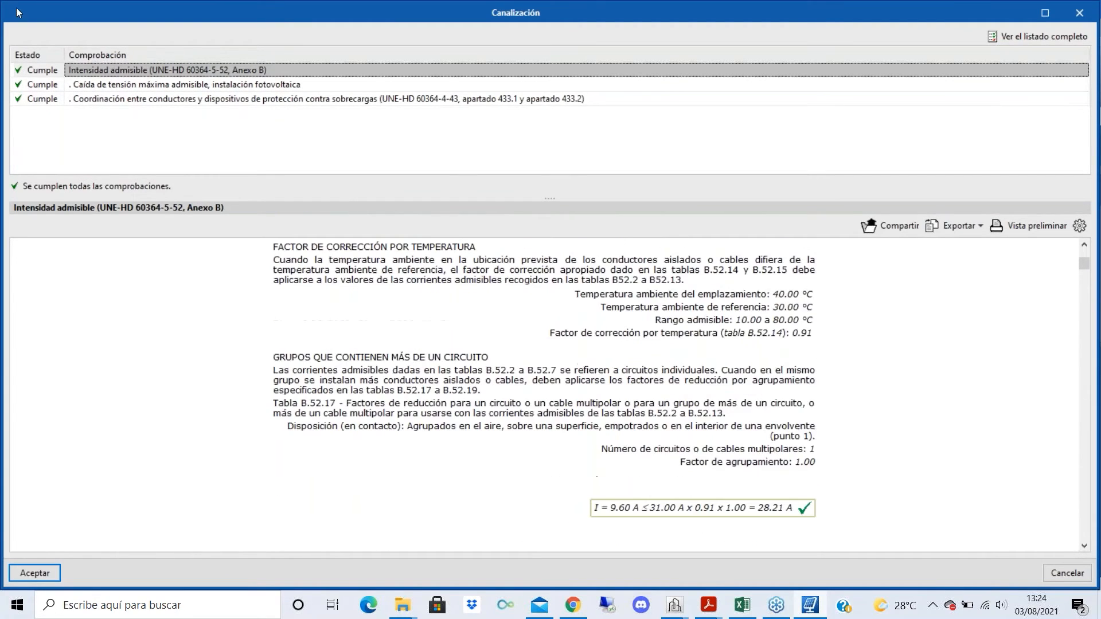
{"action": "left_click", "coordinate": [125, 86]}
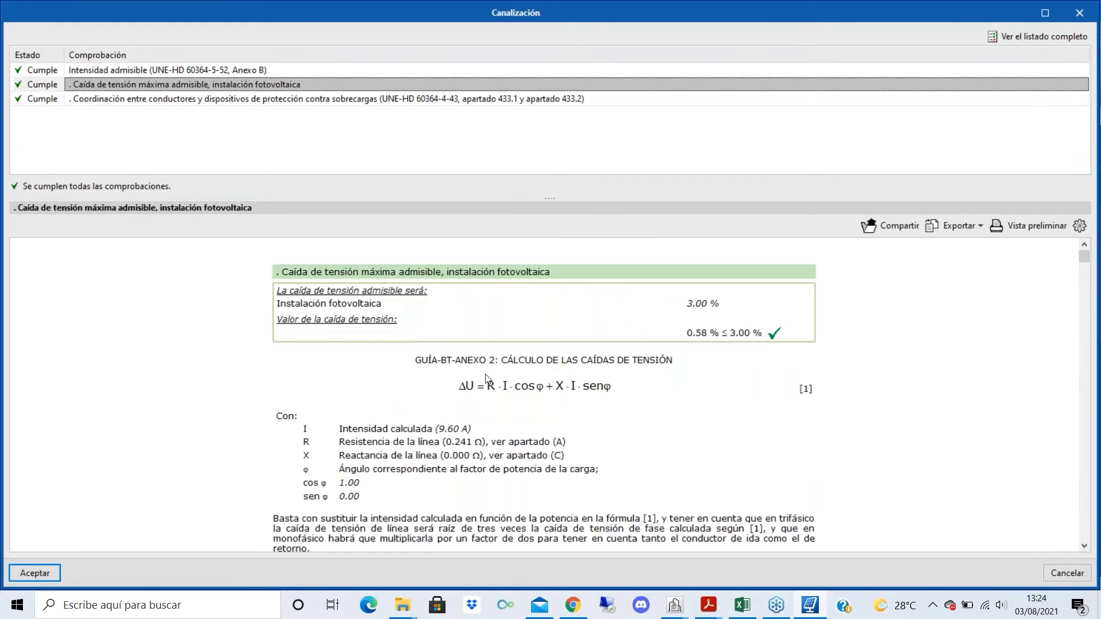
{"action": "scroll", "coordinate": [486, 378], "scroll_direction": "down", "scroll_amount": 1}
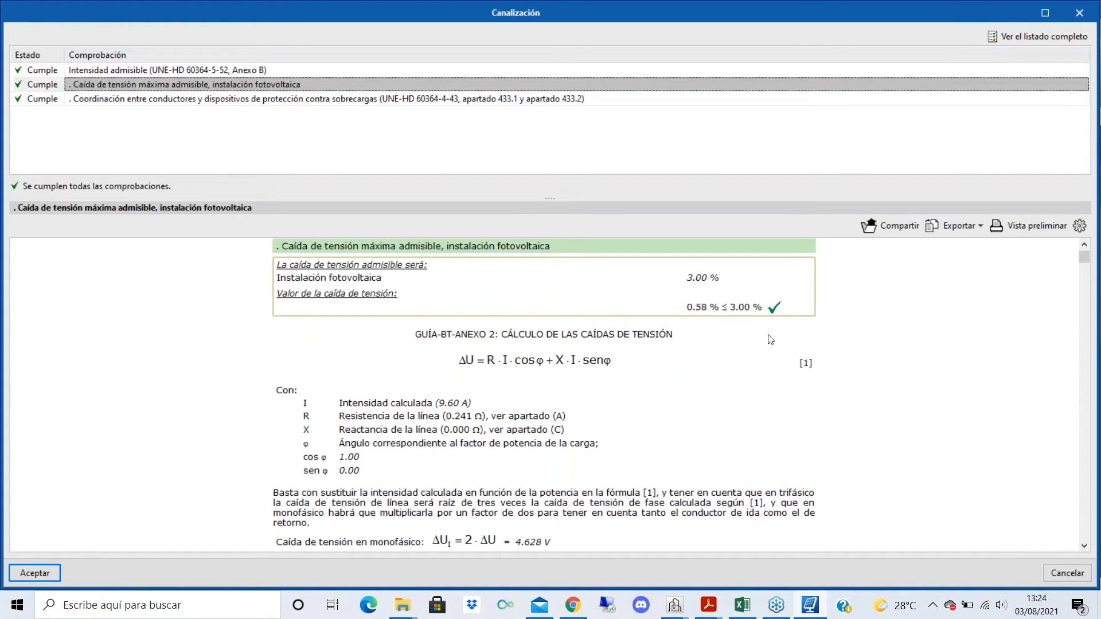
{"action": "left_click", "coordinate": [221, 101]}
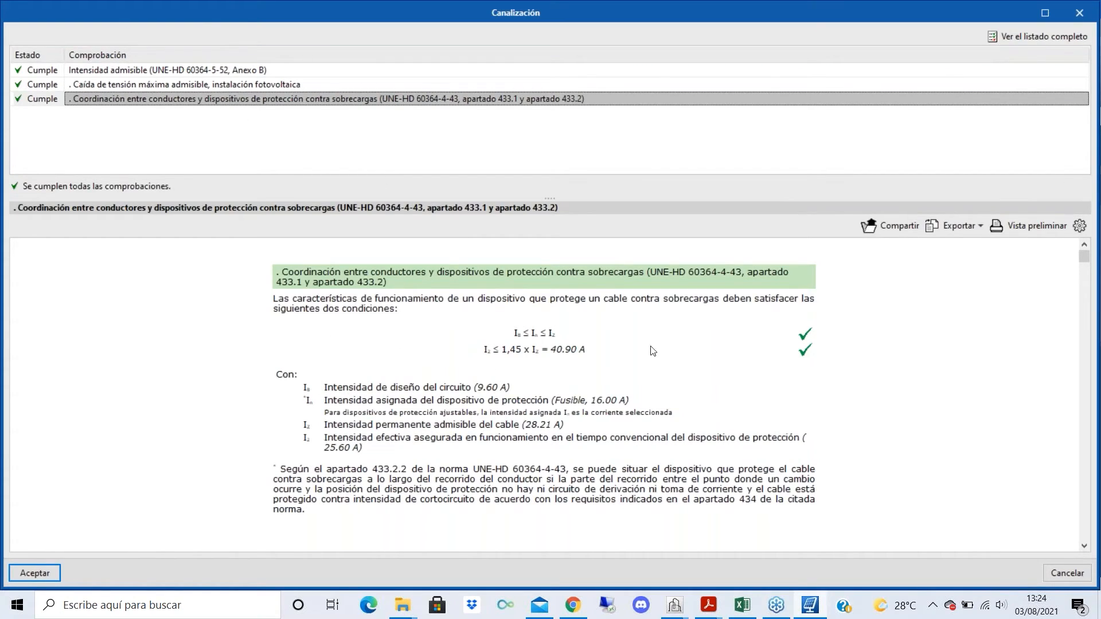
{"action": "left_click", "coordinate": [1079, 13]}
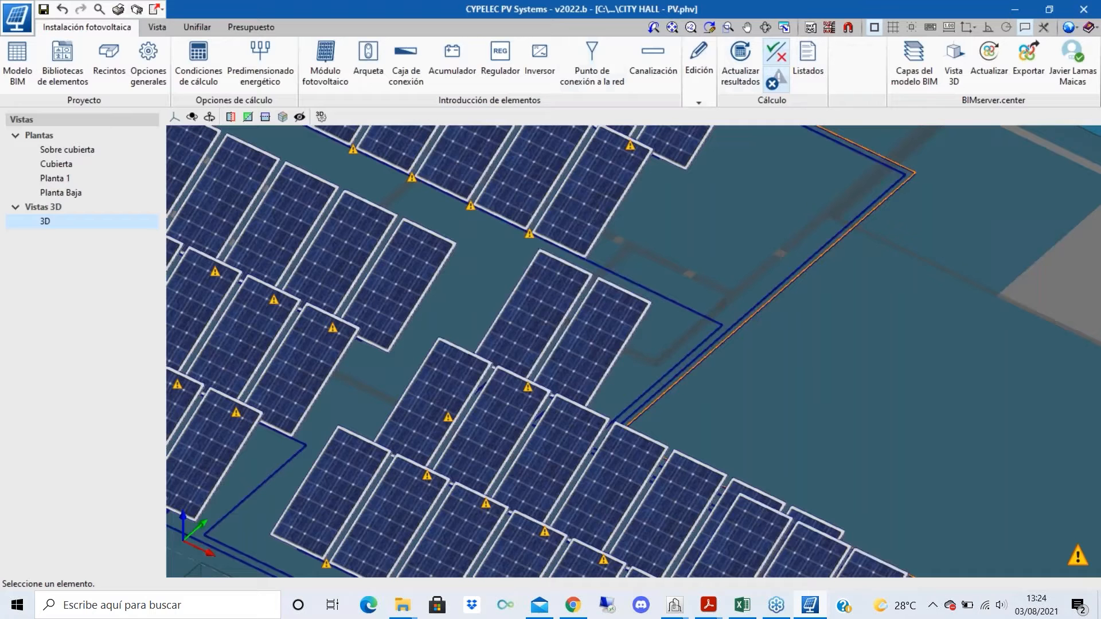
- Examine the same conduit's cable, installation method and protection settings, leaving them as they are
{"action": "left_click", "coordinate": [779, 47]}
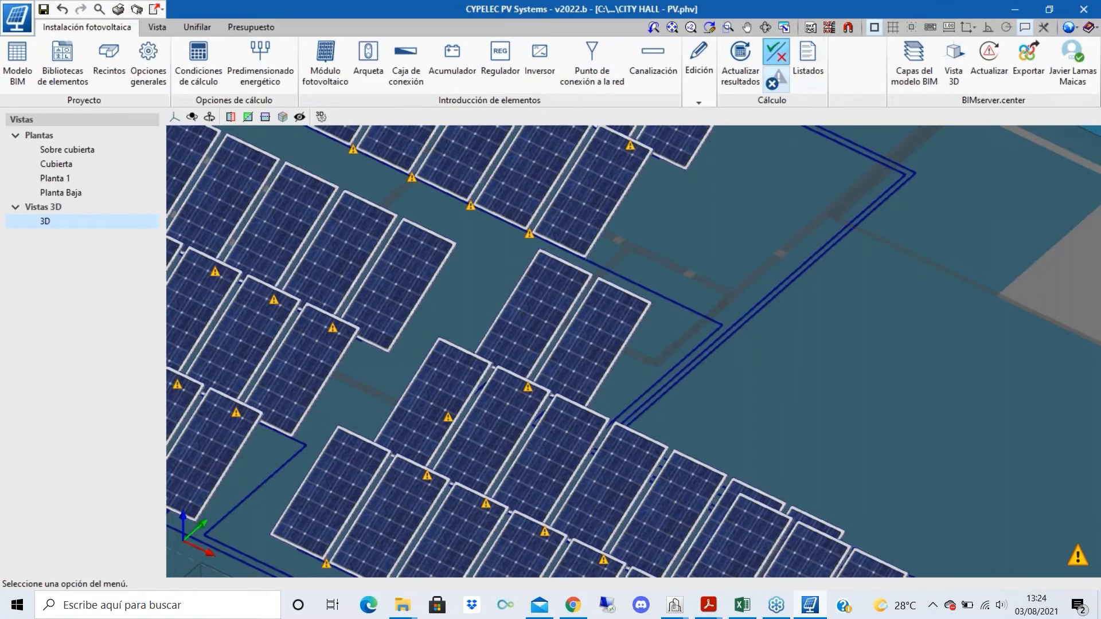
{"action": "left_click", "coordinate": [789, 296]}
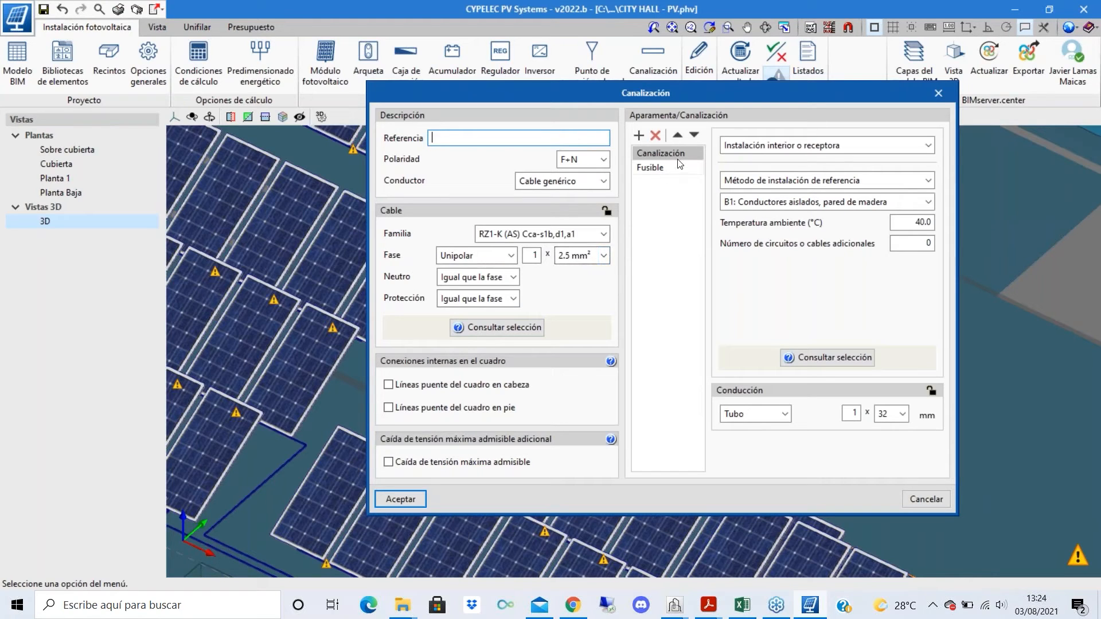
{"action": "left_click", "coordinate": [933, 93]}
- Look at the calculation options for updating the results, including the produced energy option, and leave without recalculating
{"action": "left_click", "coordinate": [740, 73]}
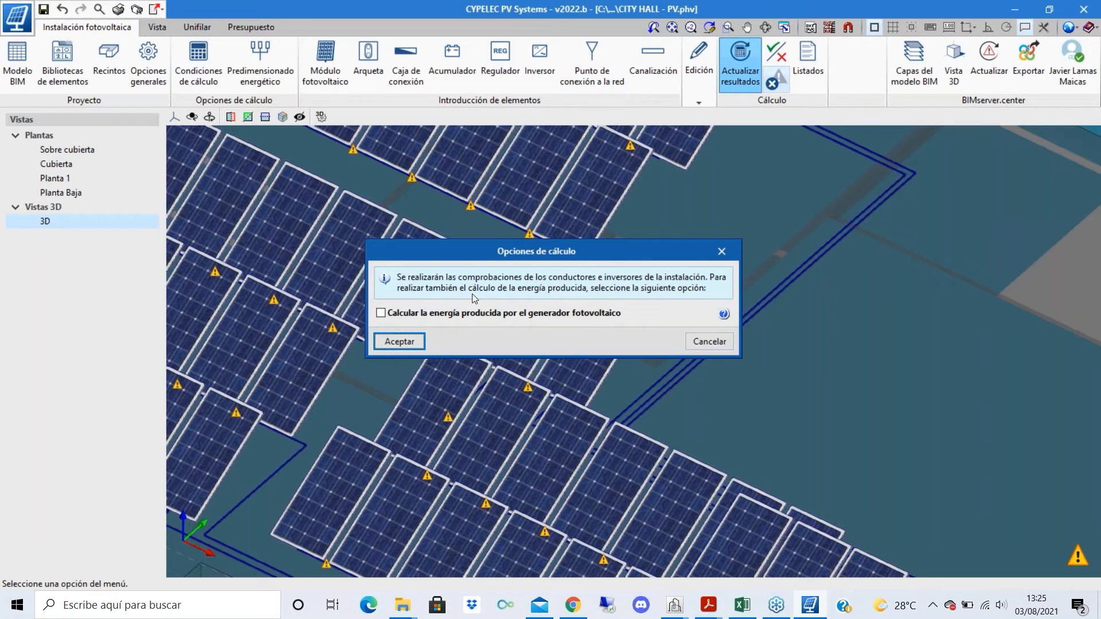
{"action": "left_click", "coordinate": [709, 341]}
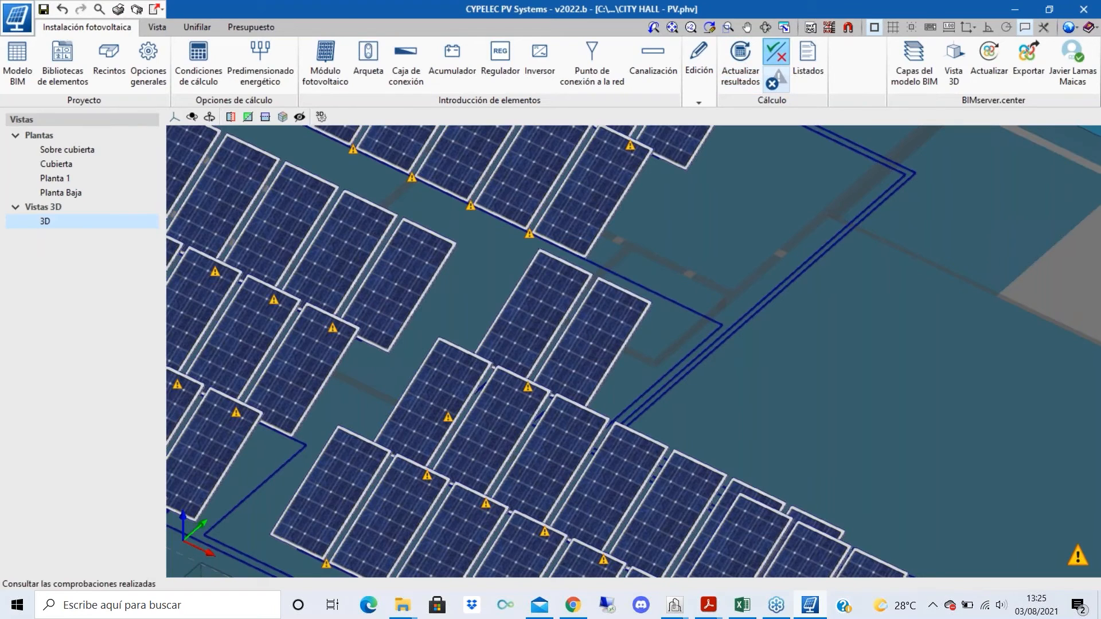
- Inspect the inverter's power, voltage and MPPT current checks in the 3D model
{"action": "scroll", "coordinate": [748, 161], "scroll_direction": "down", "scroll_amount": 8}
{"action": "scroll", "coordinate": [746, 370], "scroll_direction": "up", "scroll_amount": 5}
{"action": "mouse_move", "coordinate": [745, 366]}
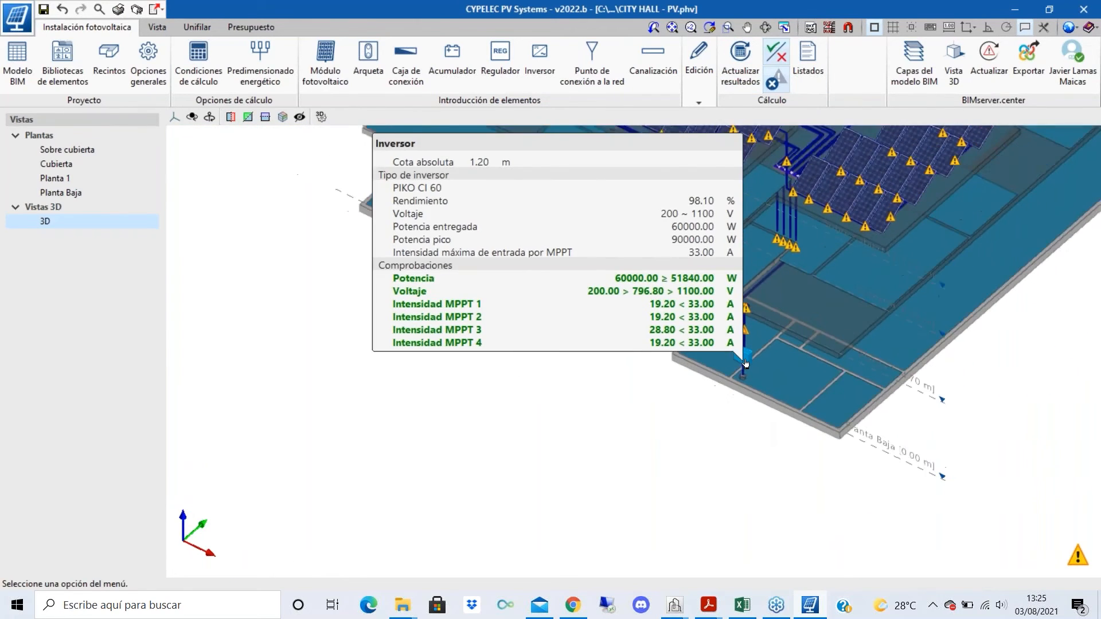
{"action": "scroll", "coordinate": [746, 363], "scroll_direction": "up", "scroll_amount": 3}
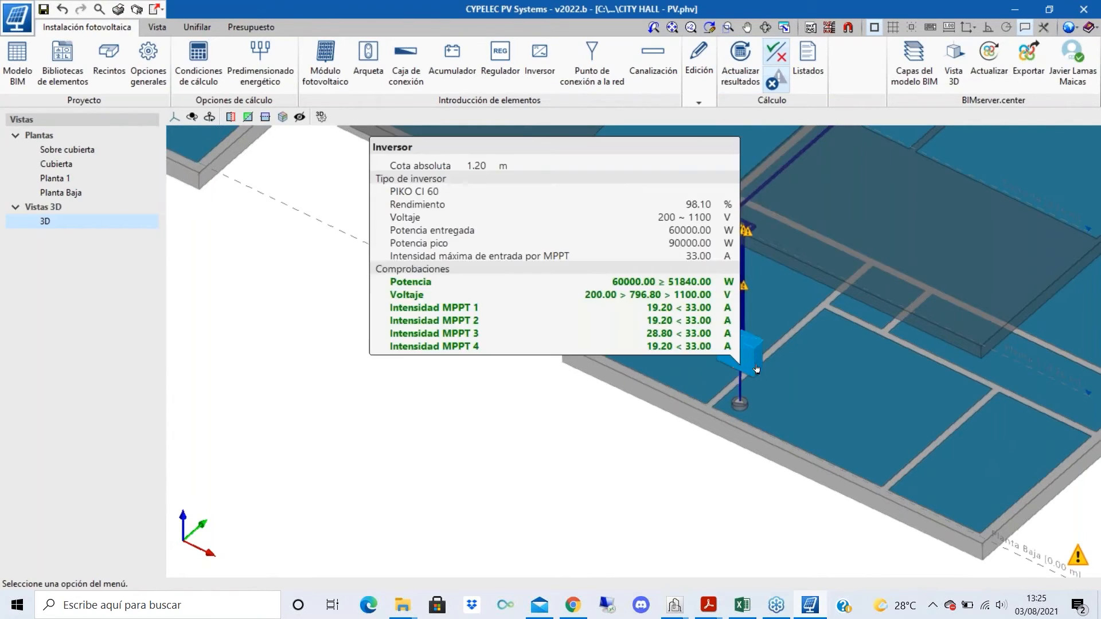
- Check the calculation options without recalculating, and examine the results of the conduits and photovoltaic modules in the 3D model
{"action": "left_click", "coordinate": [752, 73]}
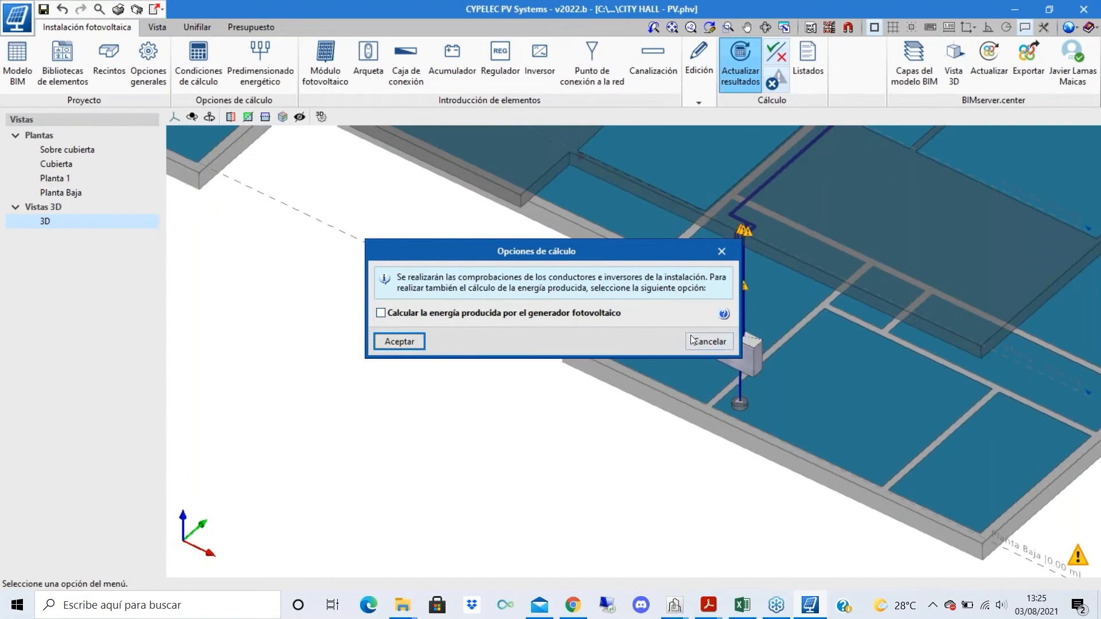
{"action": "left_click", "coordinate": [709, 341]}
{"action": "scroll", "coordinate": [634, 430], "scroll_direction": "down", "scroll_amount": 5}
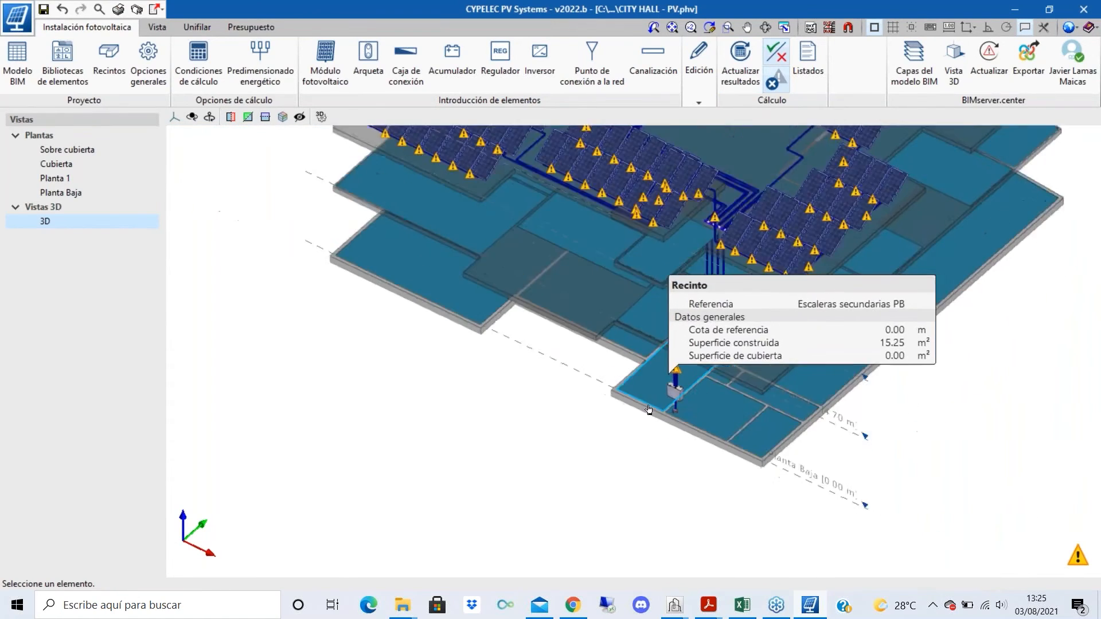
{"action": "middle_click_drag", "start_coordinate": [783, 177], "coordinate": [796, 179], "text": "shift"}
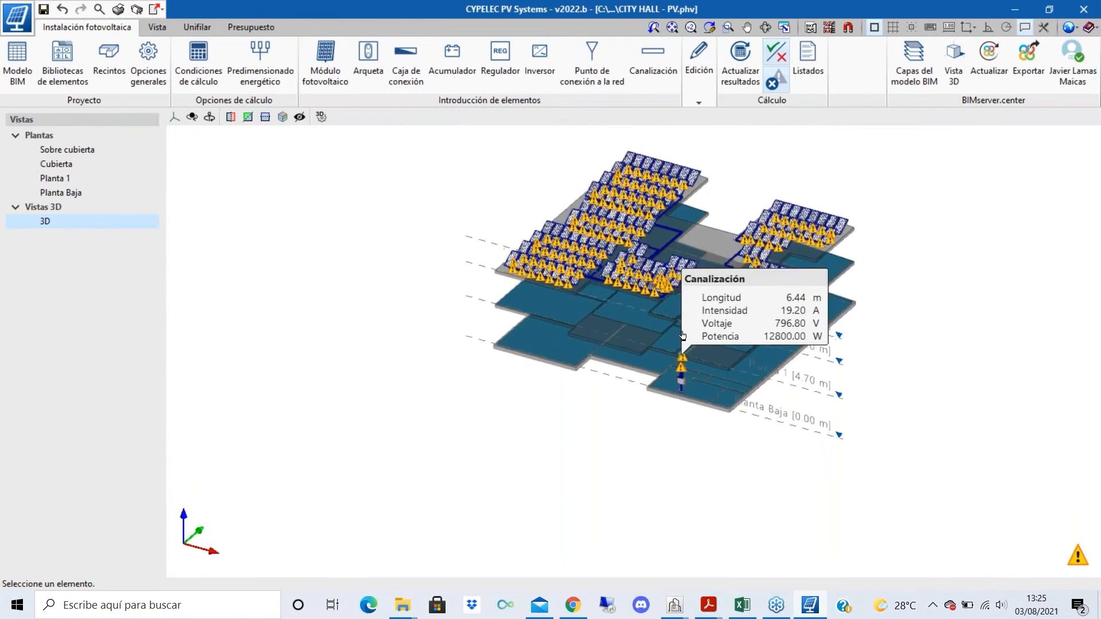
{"action": "scroll", "coordinate": [727, 287], "scroll_direction": "up", "scroll_amount": 3}
{"action": "scroll", "coordinate": [706, 316], "scroll_direction": "down", "scroll_amount": 3}
{"action": "scroll", "coordinate": [758, 314], "scroll_direction": "up", "scroll_amount": 5}
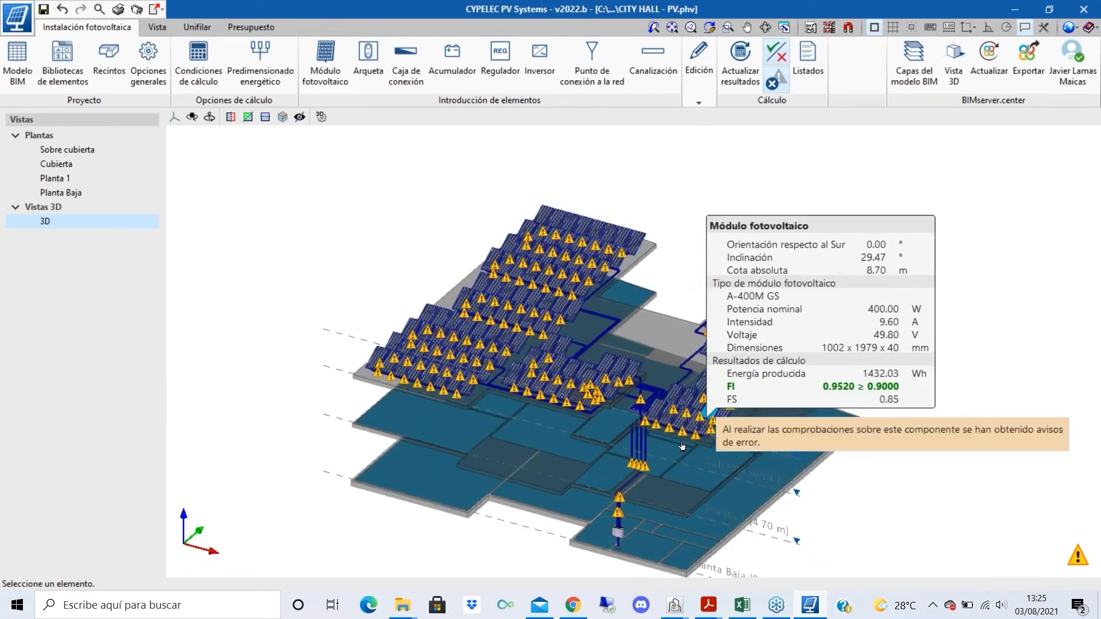
{"action": "scroll", "coordinate": [600, 550], "scroll_direction": "up", "scroll_amount": 2}
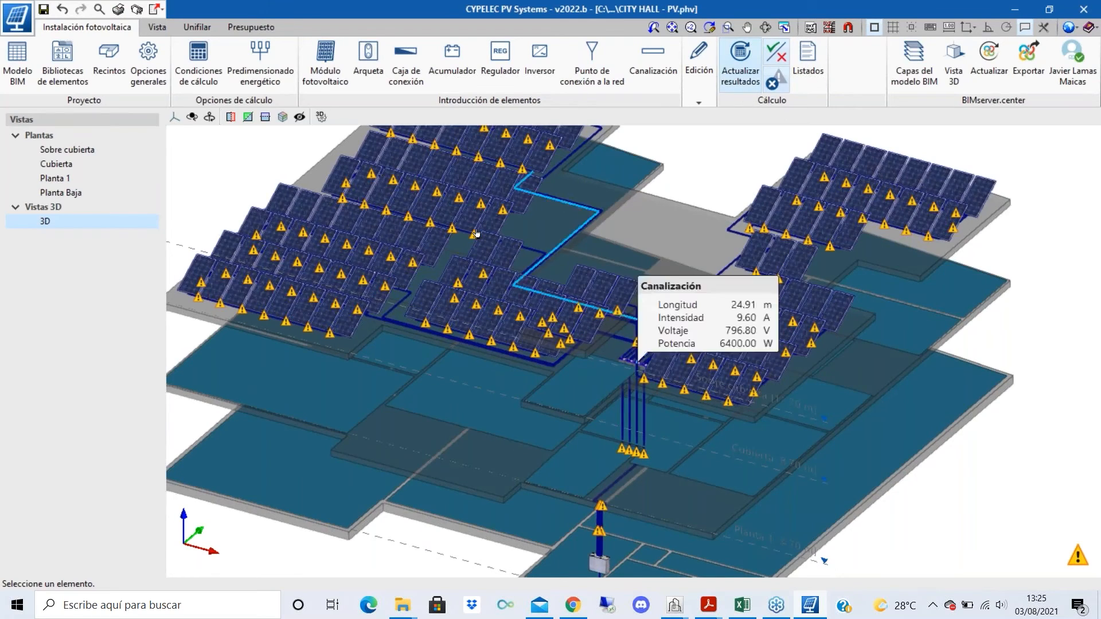
{"action": "scroll", "coordinate": [250, 350], "scroll_direction": "up", "scroll_amount": 4}
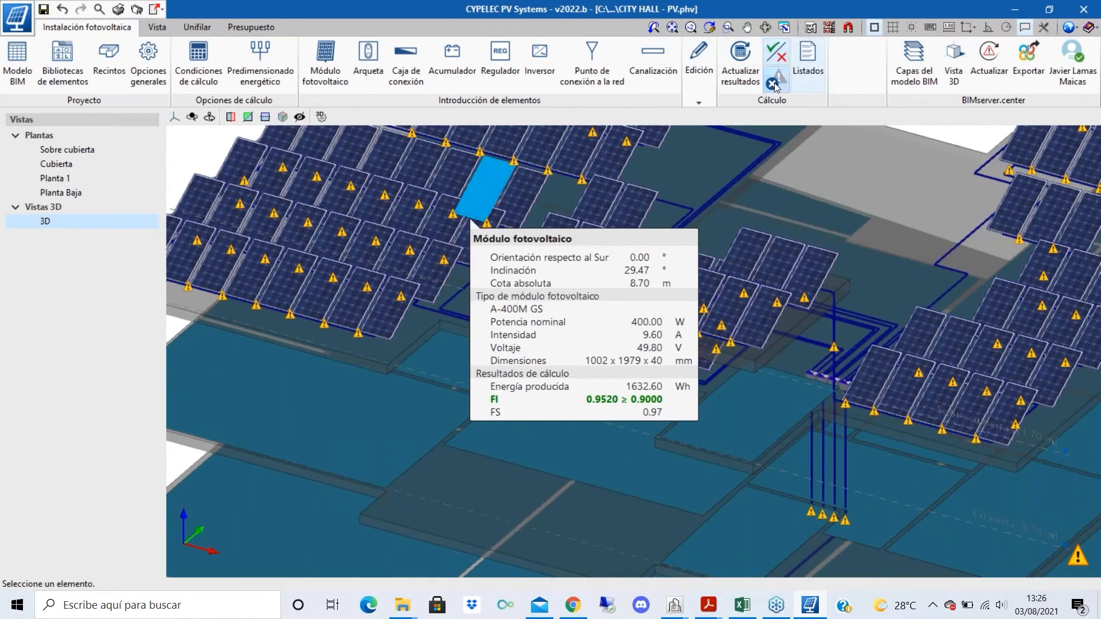
- Hide the incident warning symbols on the photovoltaic installation in the 3D view
{"action": "left_click", "coordinate": [774, 84]}
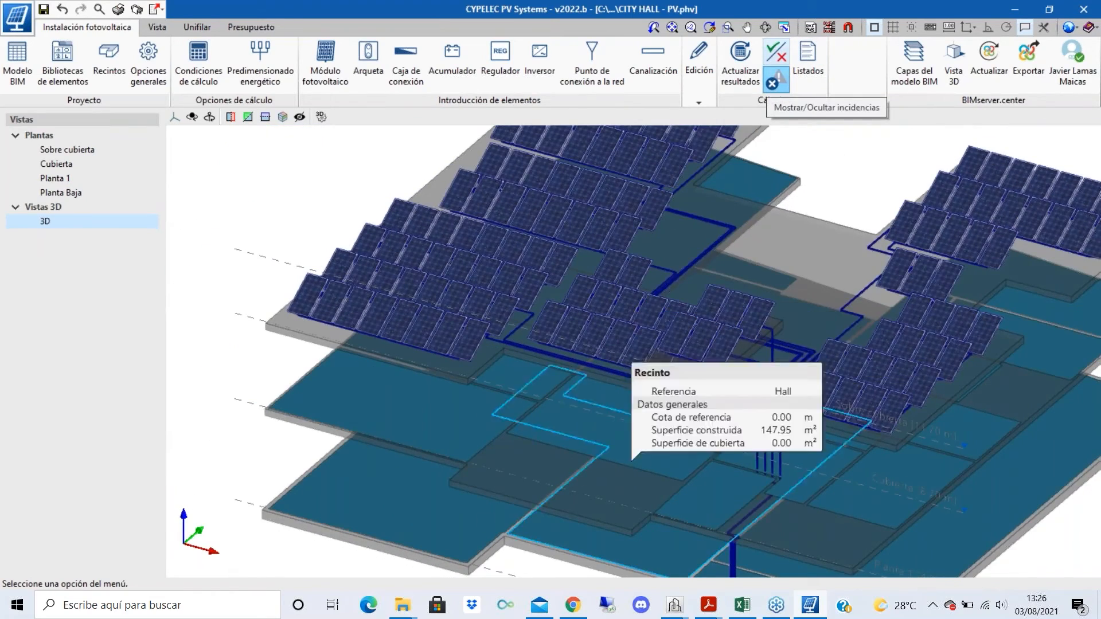
{"action": "scroll", "coordinate": [438, 477], "scroll_direction": "down", "scroll_amount": 3}
{"action": "middle_click_drag", "start_coordinate": [786, 382], "coordinate": [780, 358], "text": "shift"}
{"action": "scroll", "coordinate": [653, 467], "scroll_direction": "up", "scroll_amount": 3}
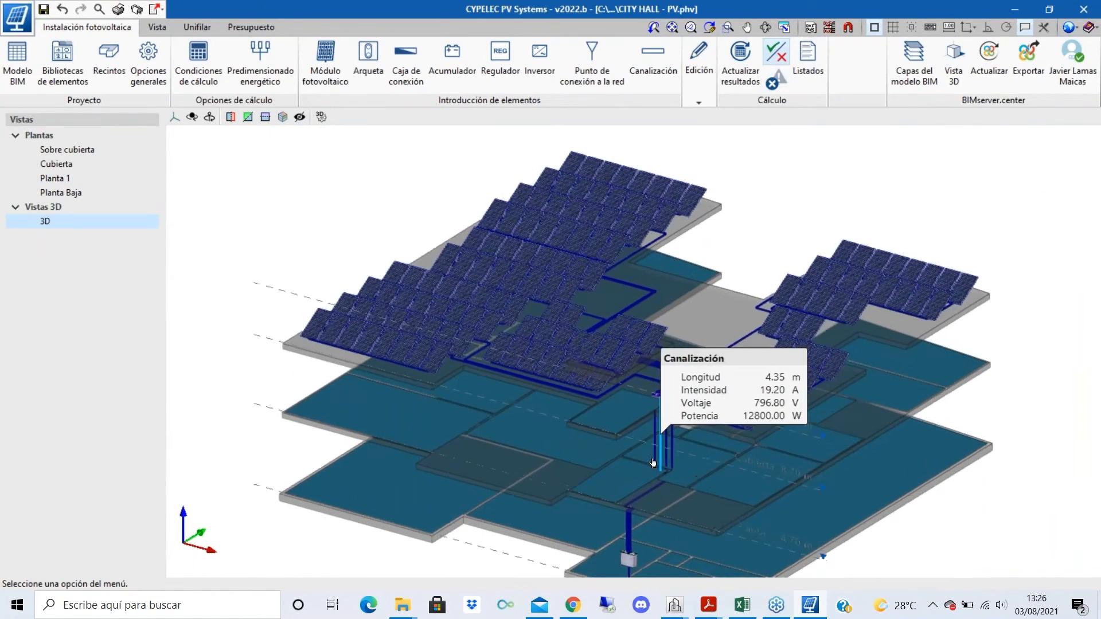
- Make all BIM model layers visible except the architecture model's Space layer, leaving none of them transparent
{"action": "left_click", "coordinate": [916, 72]}
{"action": "left_click", "coordinate": [682, 118]}
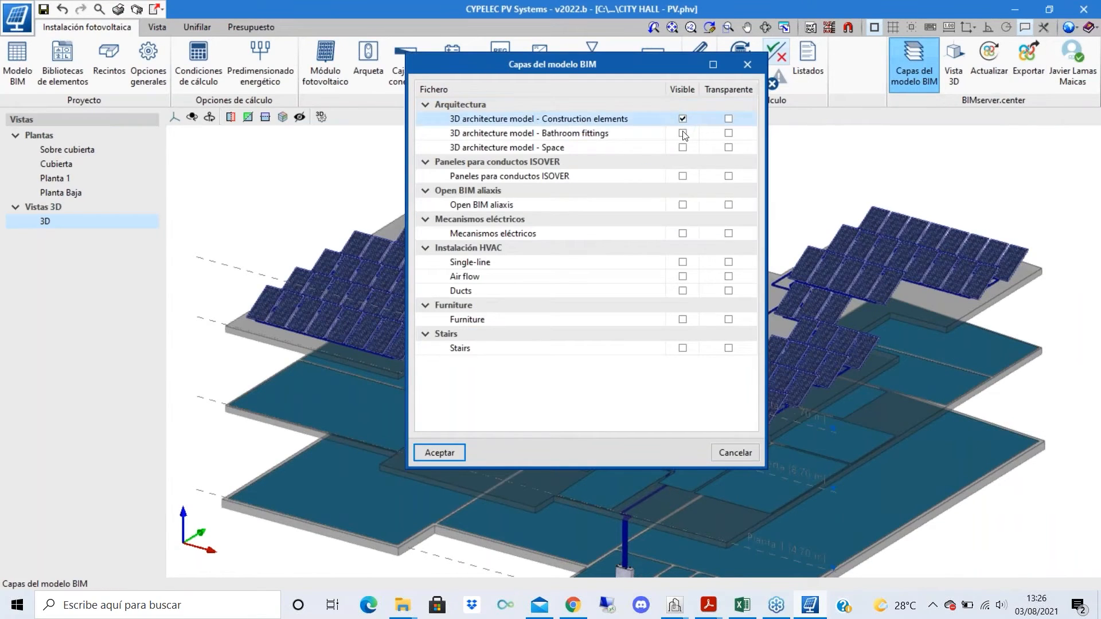
{"action": "left_click", "coordinate": [683, 133]}
{"action": "left_click", "coordinate": [683, 176]}
{"action": "left_click", "coordinate": [682, 204]}
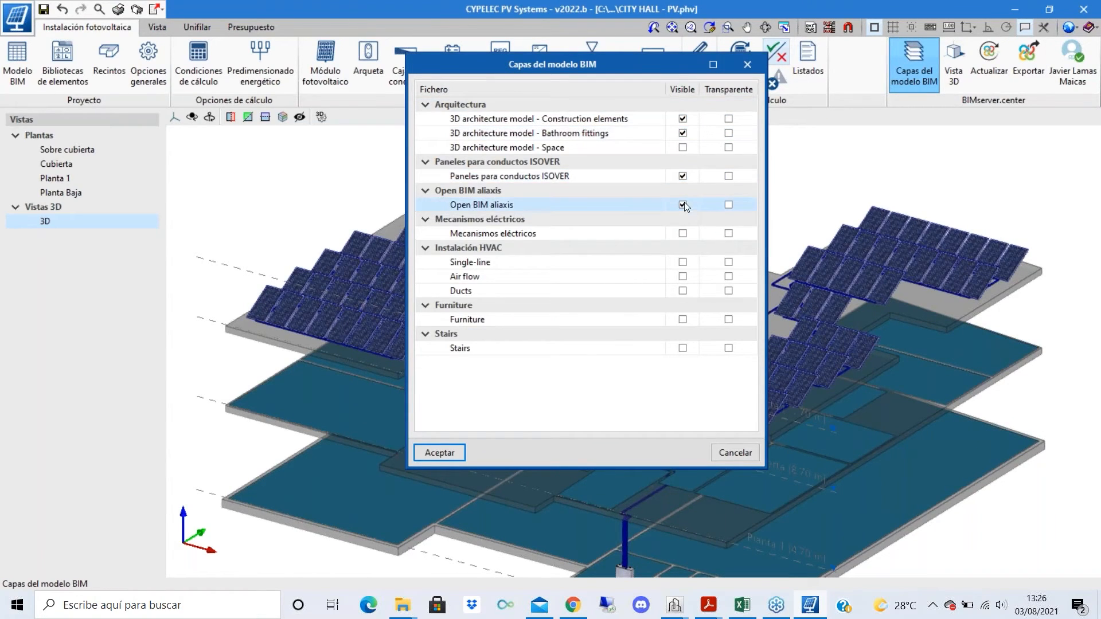
{"action": "left_click", "coordinate": [680, 246]}
{"action": "left_click", "coordinate": [682, 233]}
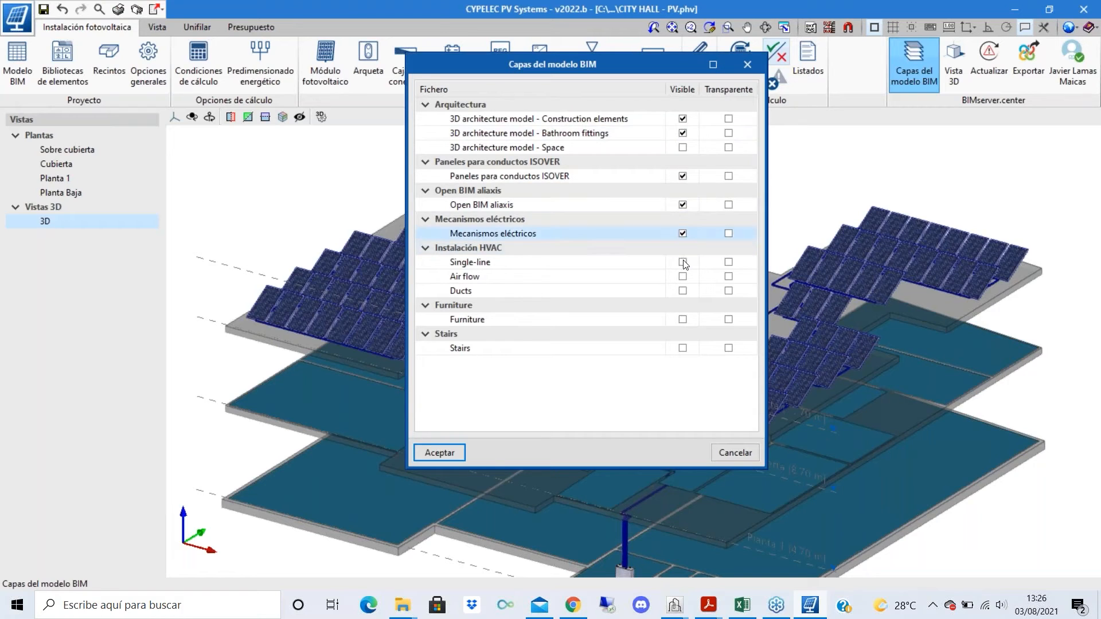
{"action": "left_click", "coordinate": [682, 262]}
{"action": "left_click", "coordinate": [683, 276]}
{"action": "left_click", "coordinate": [683, 290]}
{"action": "left_click", "coordinate": [682, 319]}
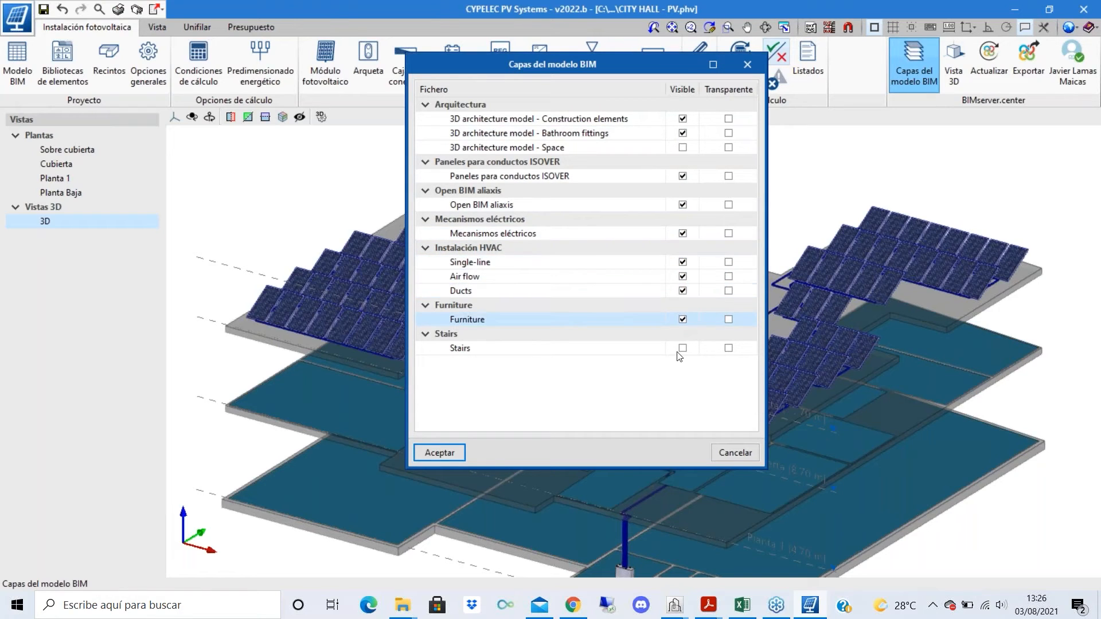
{"action": "left_click", "coordinate": [683, 347]}
{"action": "left_click", "coordinate": [441, 453]}
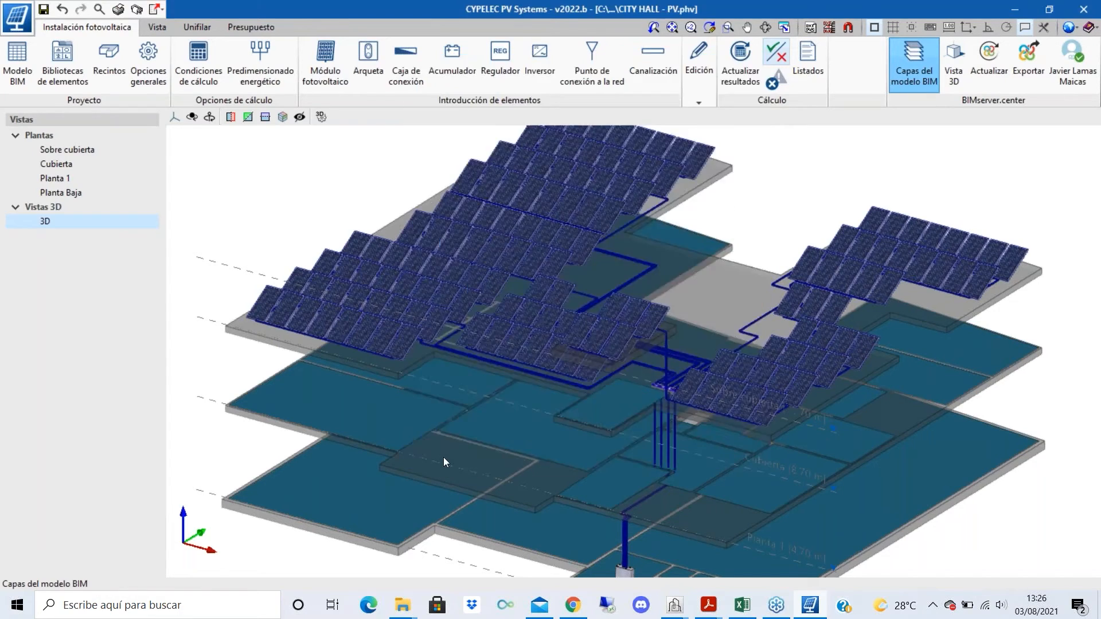
- Examine the energy produced and shading factor of the roof modules, comparing those near the parapet with the inner ones
{"action": "middle_click_drag", "start_coordinate": [573, 339], "coordinate": [580, 372], "text": "shift"}
{"action": "scroll", "coordinate": [533, 321], "scroll_direction": "up", "scroll_amount": 1}
{"action": "scroll", "coordinate": [367, 293], "scroll_direction": "up", "scroll_amount": 3}
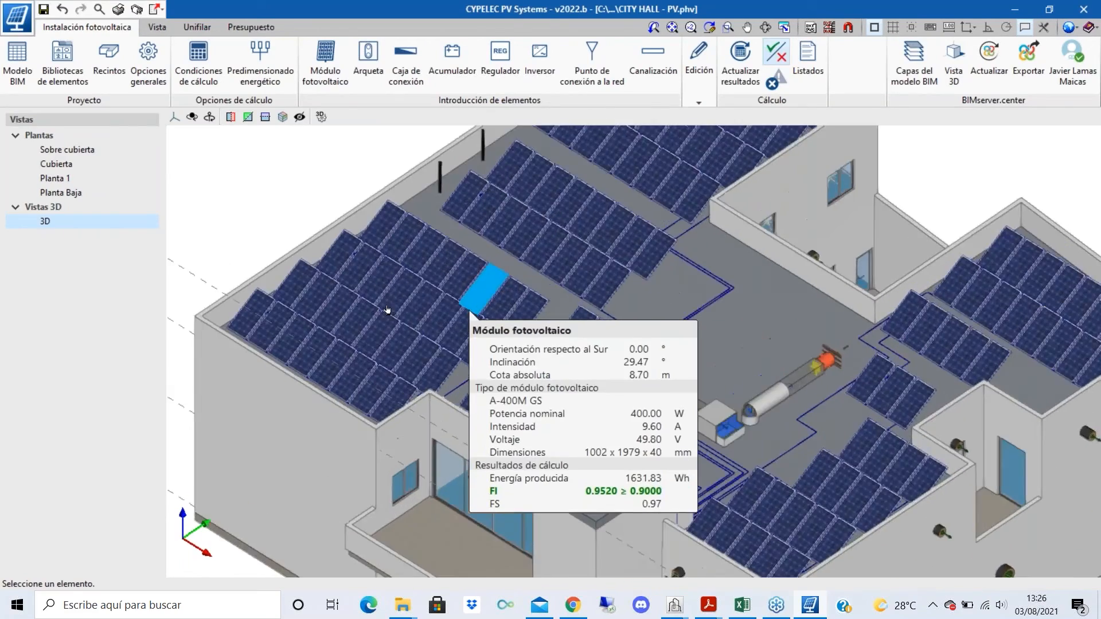
{"action": "scroll", "coordinate": [385, 432], "scroll_direction": "up", "scroll_amount": 1}
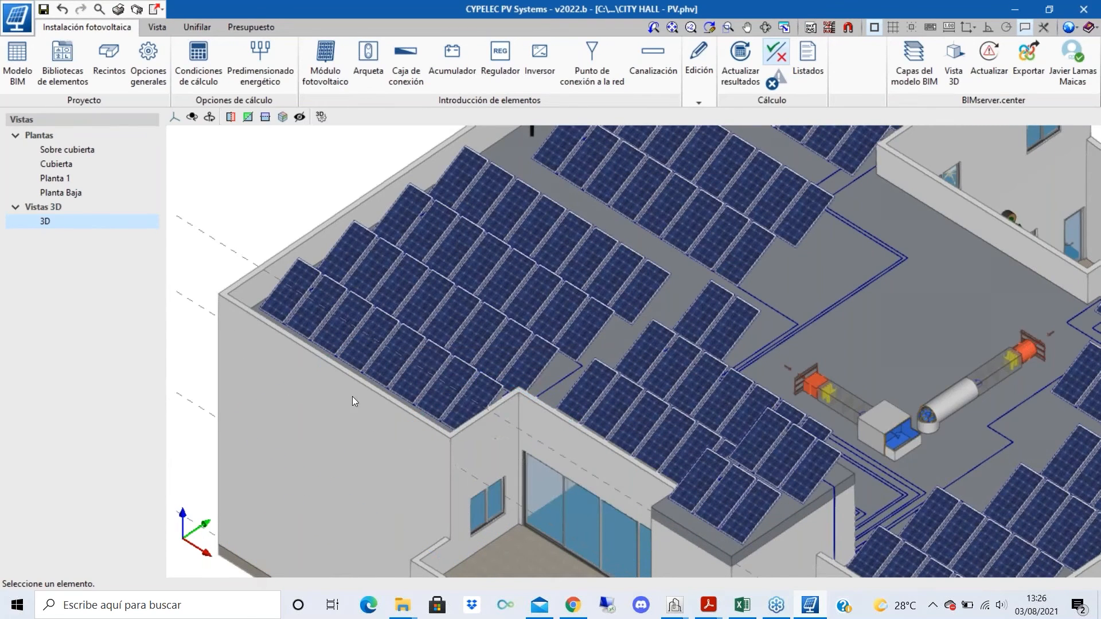
{"action": "scroll", "coordinate": [430, 332], "scroll_direction": "down", "scroll_amount": 2}
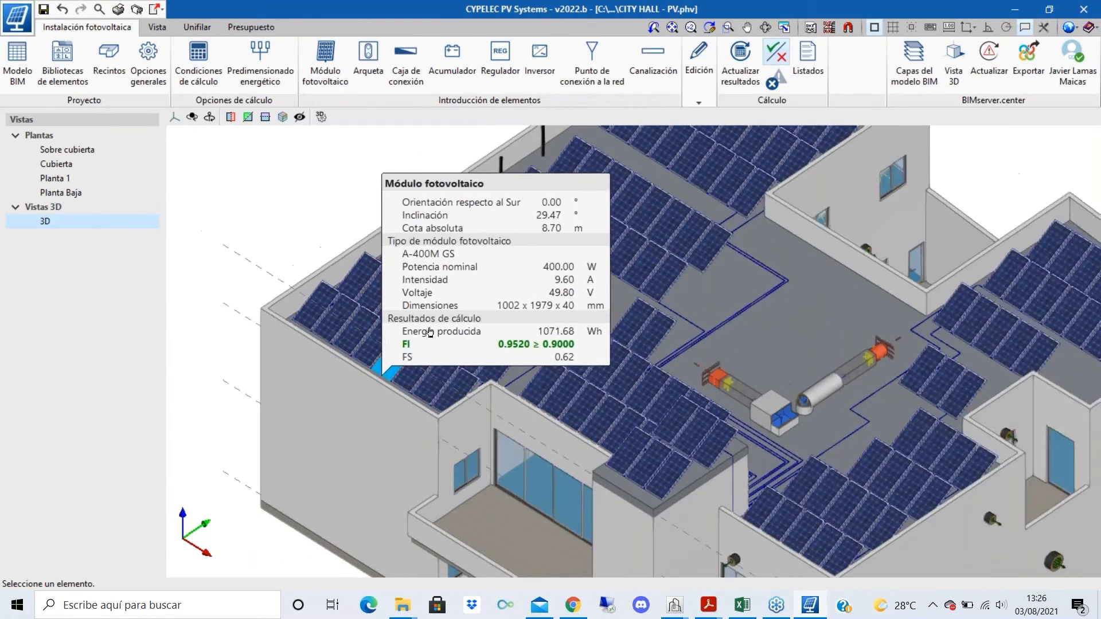
{"action": "scroll", "coordinate": [430, 332], "scroll_direction": "down", "scroll_amount": 1}
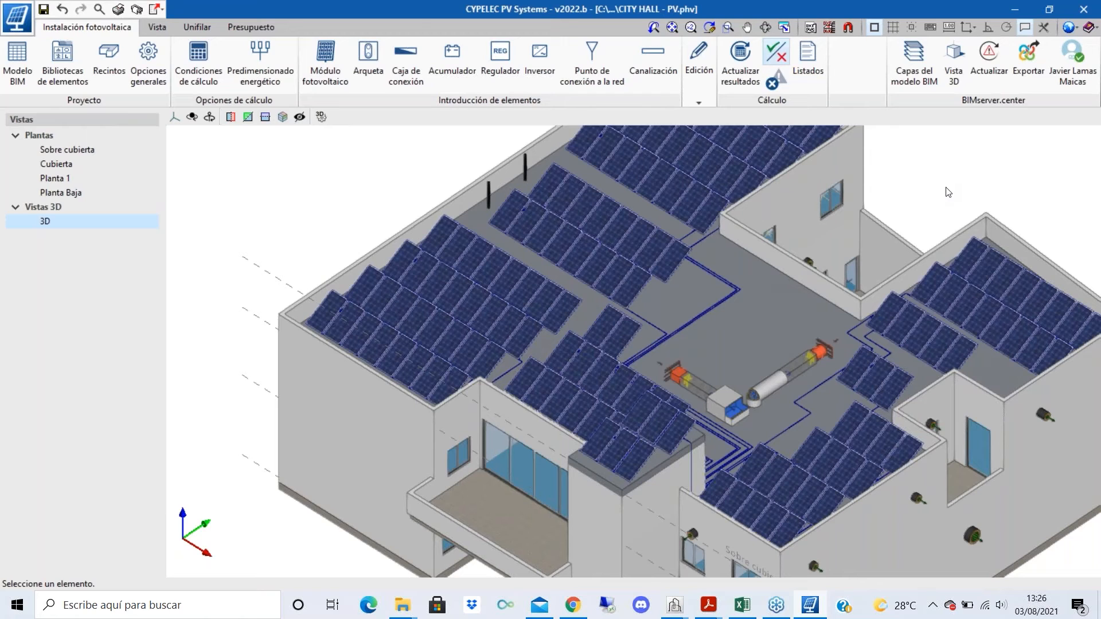
- Update the calculation results, including the energy produced by the photovoltaic generator
{"action": "left_click", "coordinate": [749, 82]}
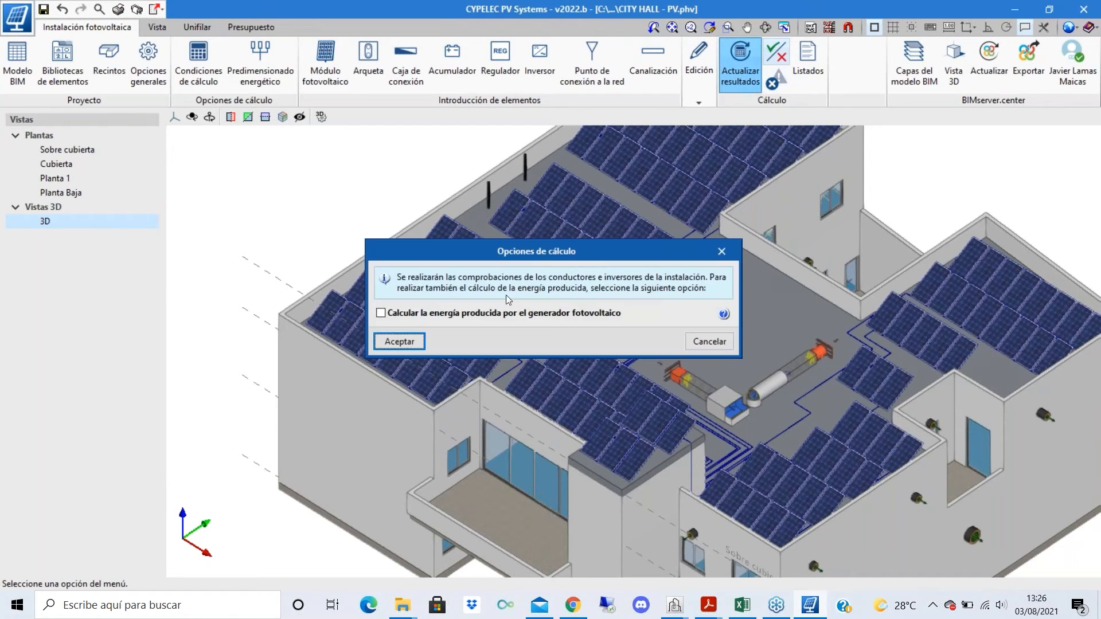
{"action": "left_click", "coordinate": [455, 314]}
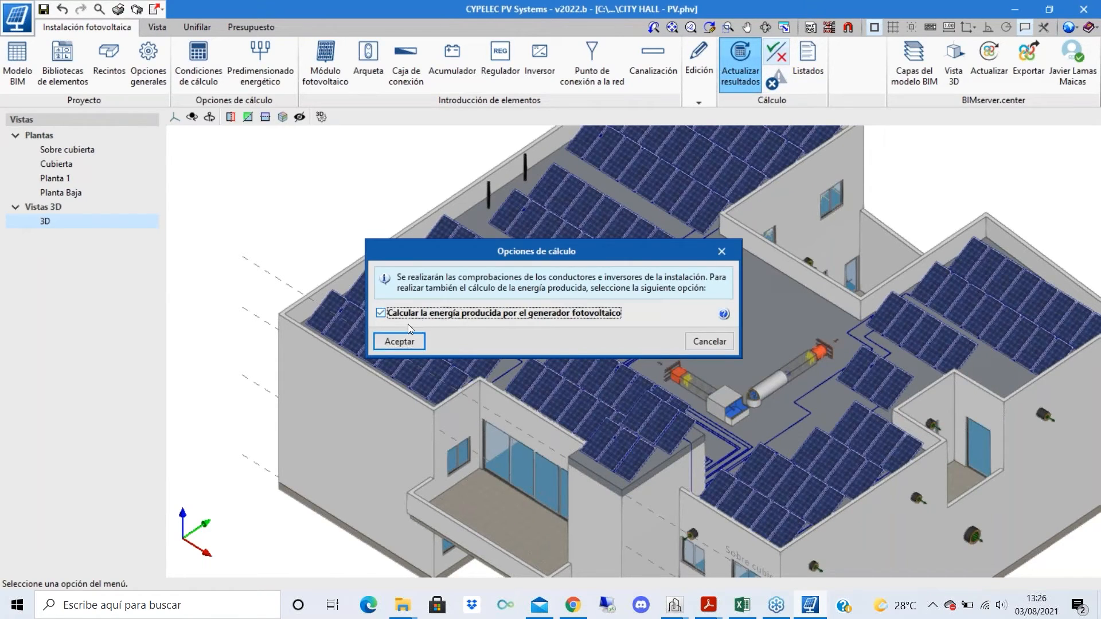
{"action": "left_click", "coordinate": [405, 342]}
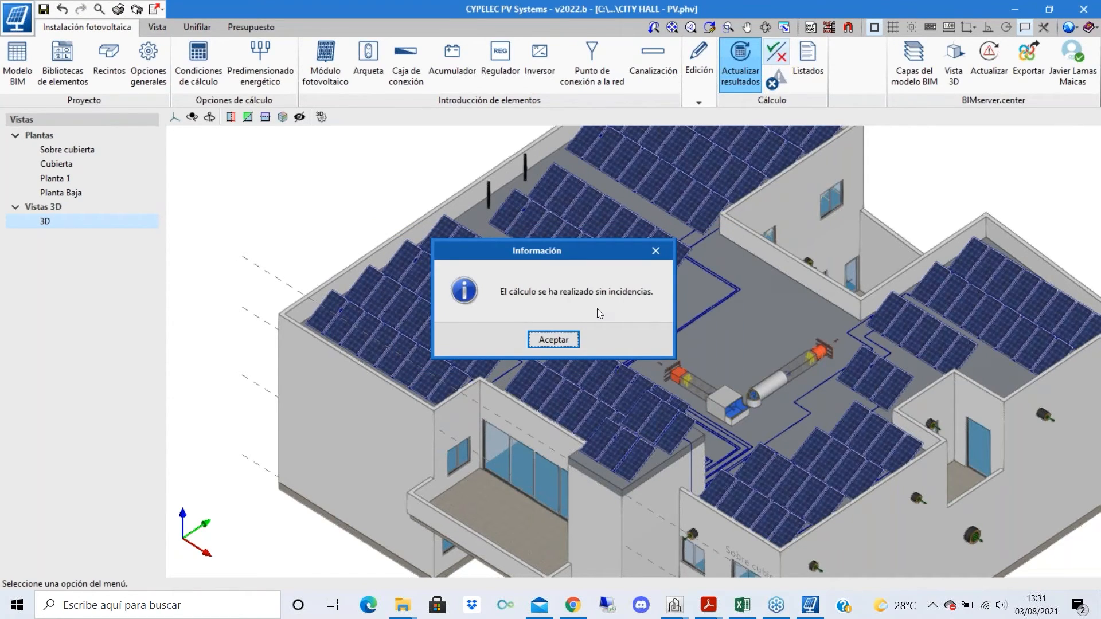
{"action": "left_click", "coordinate": [569, 340]}
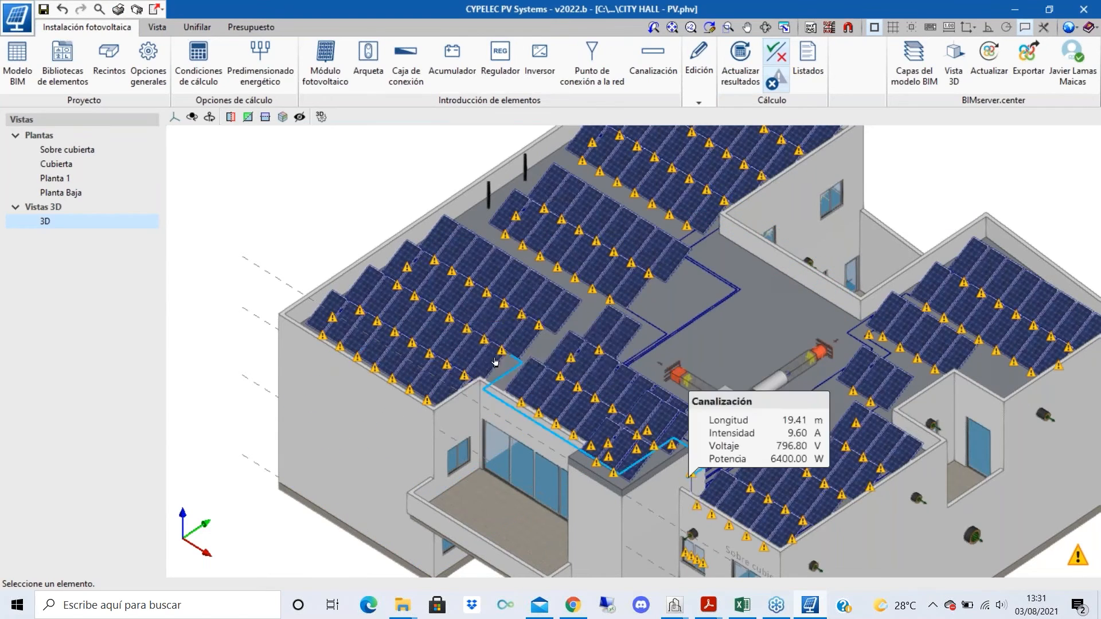
- Examine the recalculated module results and the warnings across the roof, focusing on the array at the building's corner parapet
{"action": "scroll", "coordinate": [496, 362], "scroll_direction": "down", "scroll_amount": 2}
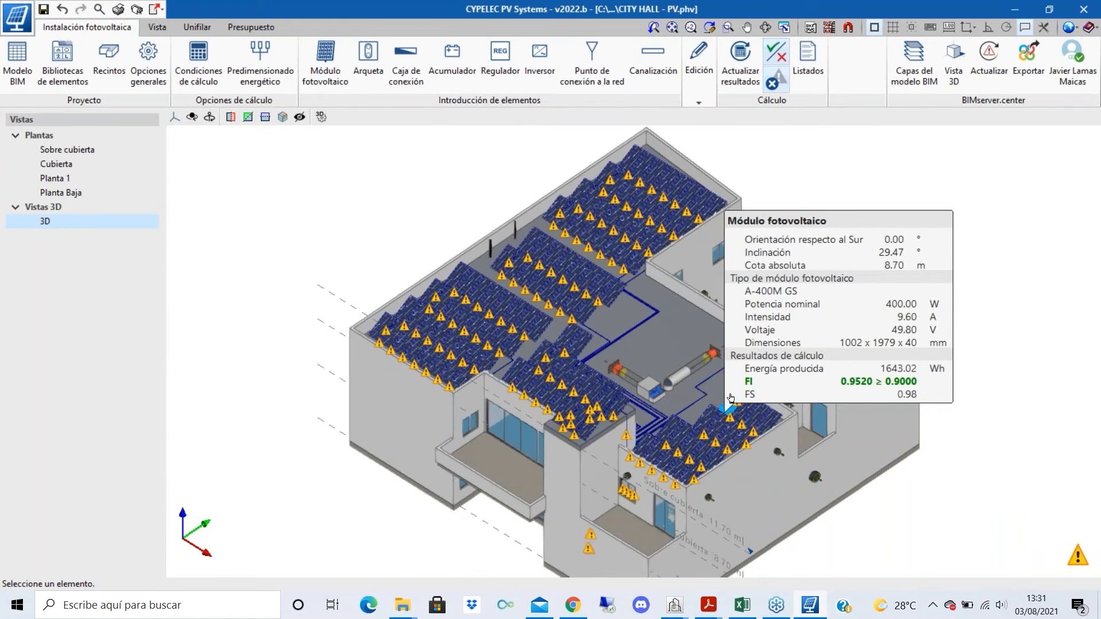
{"action": "middle_click_drag", "start_coordinate": [673, 306], "coordinate": [663, 315], "text": "shift"}
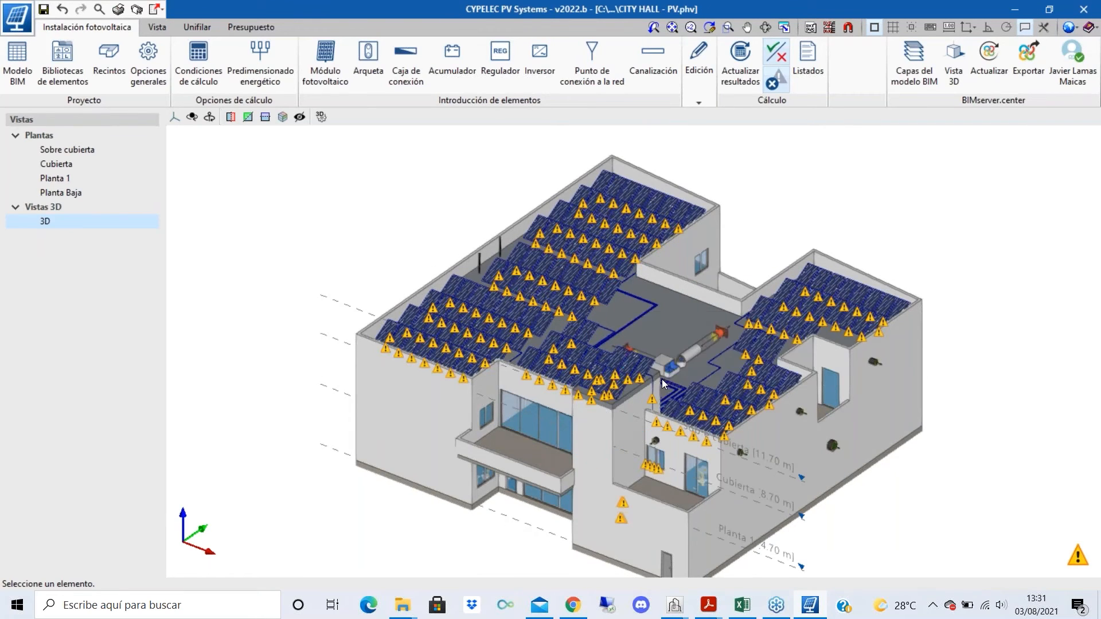
{"action": "middle_click_drag", "start_coordinate": [662, 379], "coordinate": [643, 350], "text": "shift"}
{"action": "scroll", "coordinate": [644, 350], "scroll_direction": "up", "scroll_amount": 2}
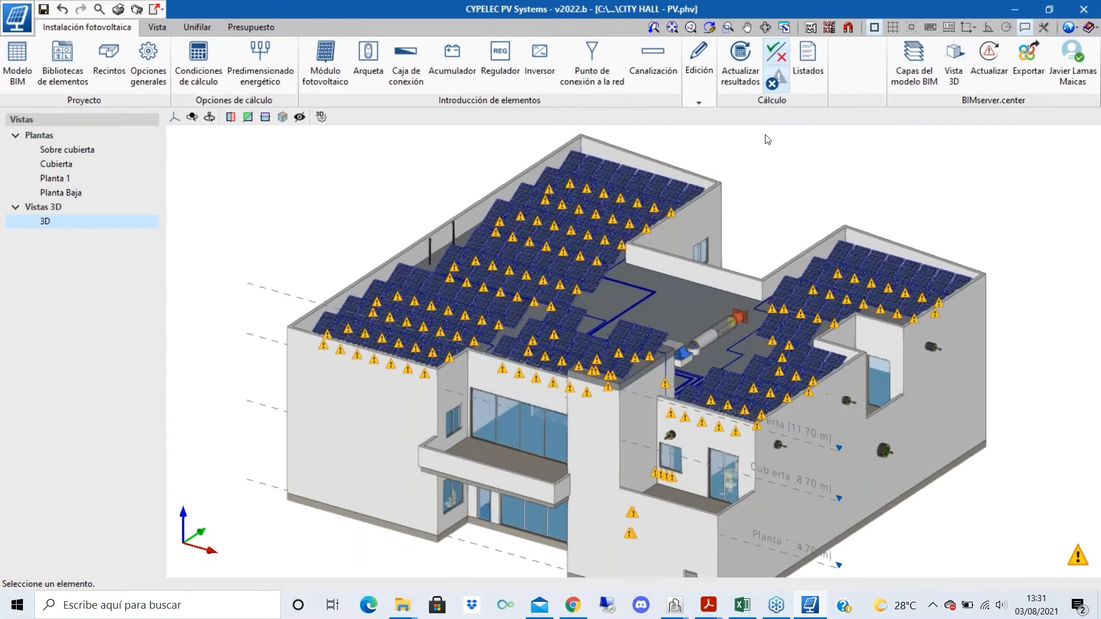
{"action": "left_click", "coordinate": [775, 52]}
{"action": "middle_click_drag", "start_coordinate": [711, 413], "coordinate": [707, 423], "text": "shift"}
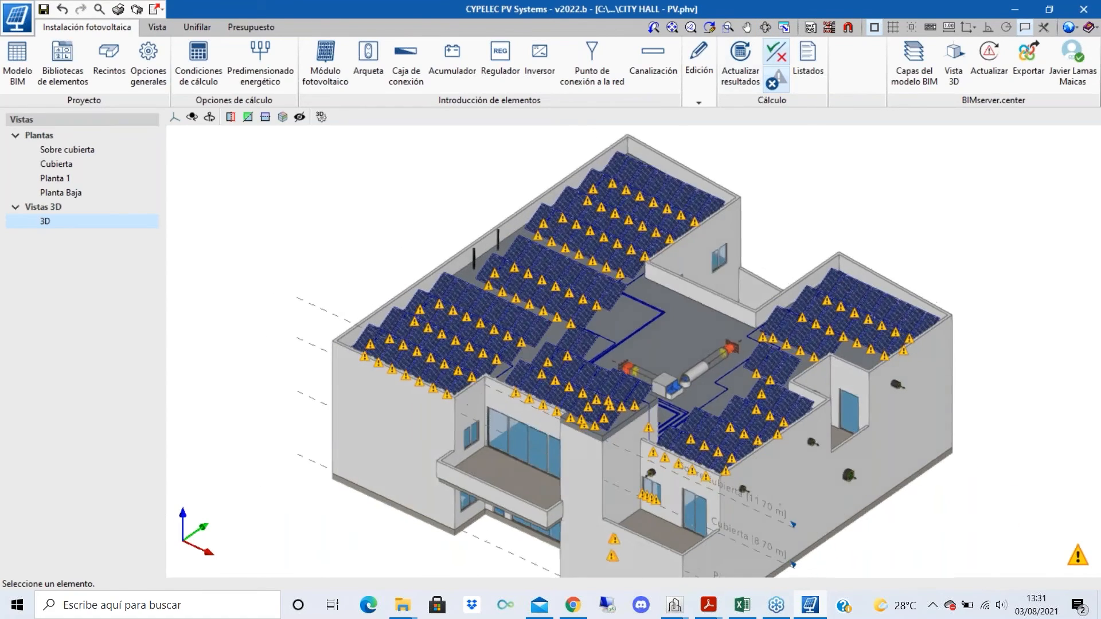
{"action": "scroll", "coordinate": [519, 373], "scroll_direction": "up", "scroll_amount": 2}
{"action": "scroll", "coordinate": [338, 389], "scroll_direction": "up", "scroll_amount": 2}
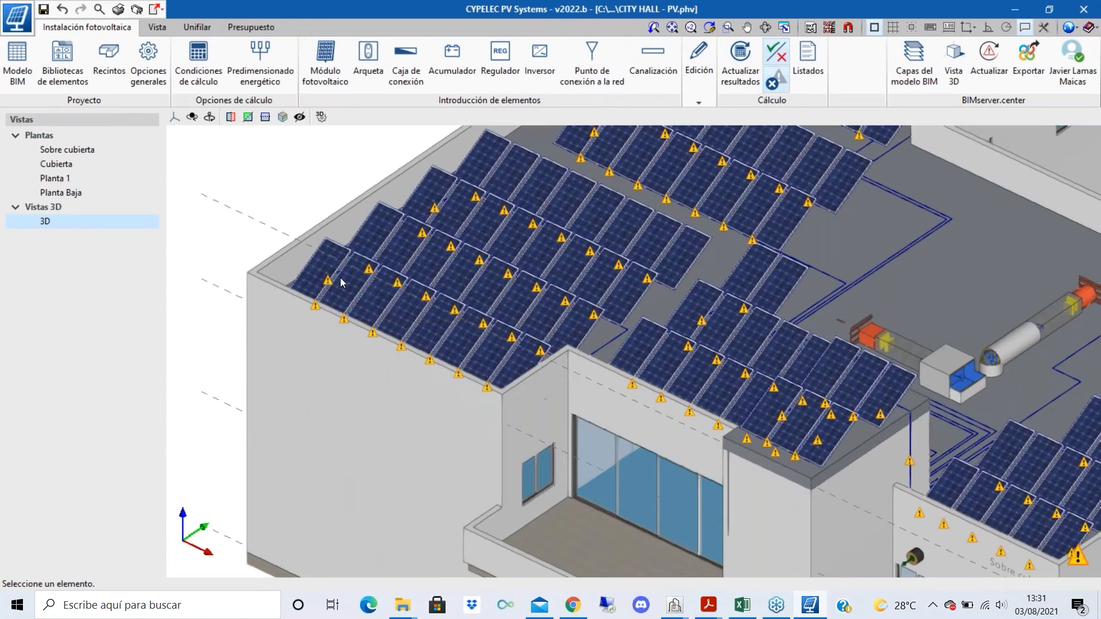
{"action": "mouse_move", "coordinate": [343, 279]}
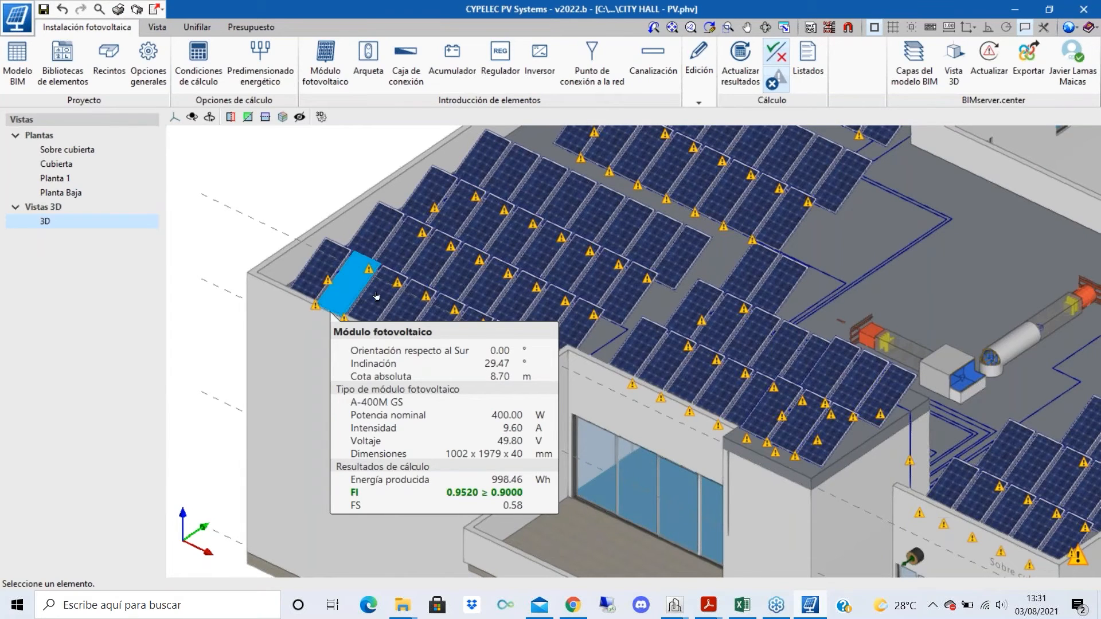
{"action": "scroll", "coordinate": [377, 296], "scroll_direction": "down", "scroll_amount": 3}
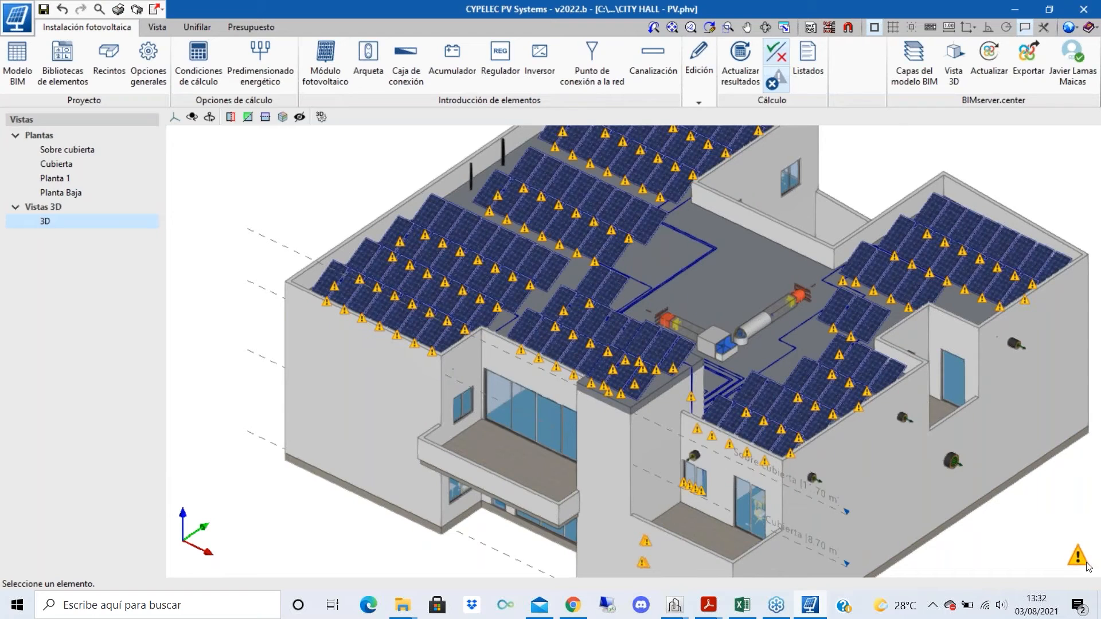
- Hide the incident warnings shown on the building model after the recalculation
{"action": "left_click", "coordinate": [774, 84]}
{"action": "mouse_move", "coordinate": [854, 395]}
{"action": "scroll", "coordinate": [843, 414], "scroll_direction": "down", "scroll_amount": 2}
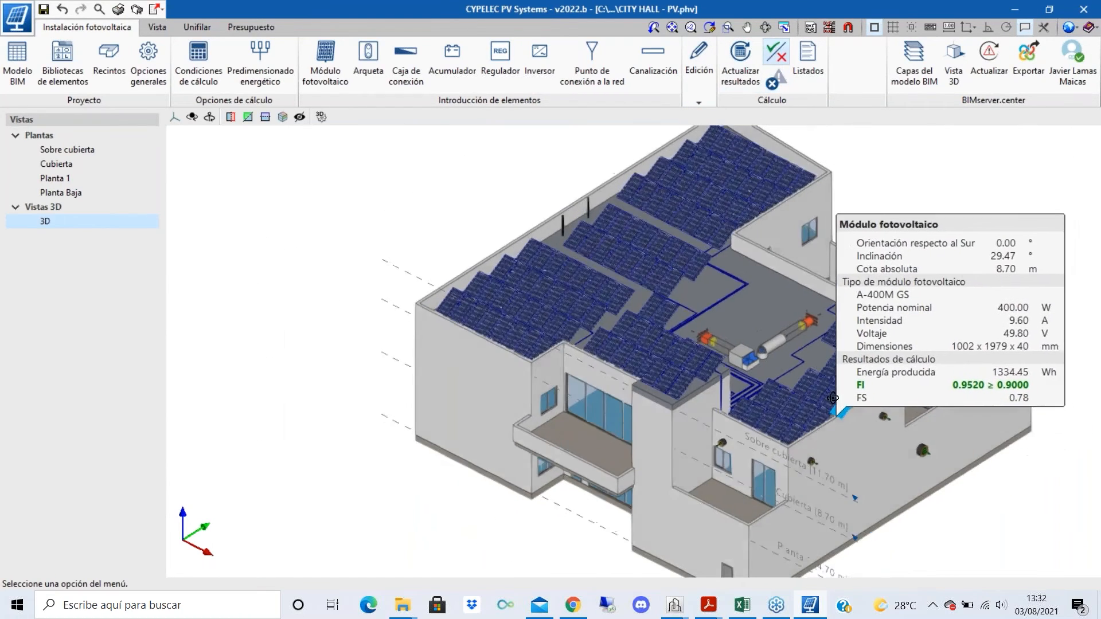
{"action": "middle_click_drag", "start_coordinate": [837, 413], "coordinate": [545, 253], "text": "shift"}
{"action": "scroll", "coordinate": [883, 468], "scroll_direction": "up", "scroll_amount": 1}
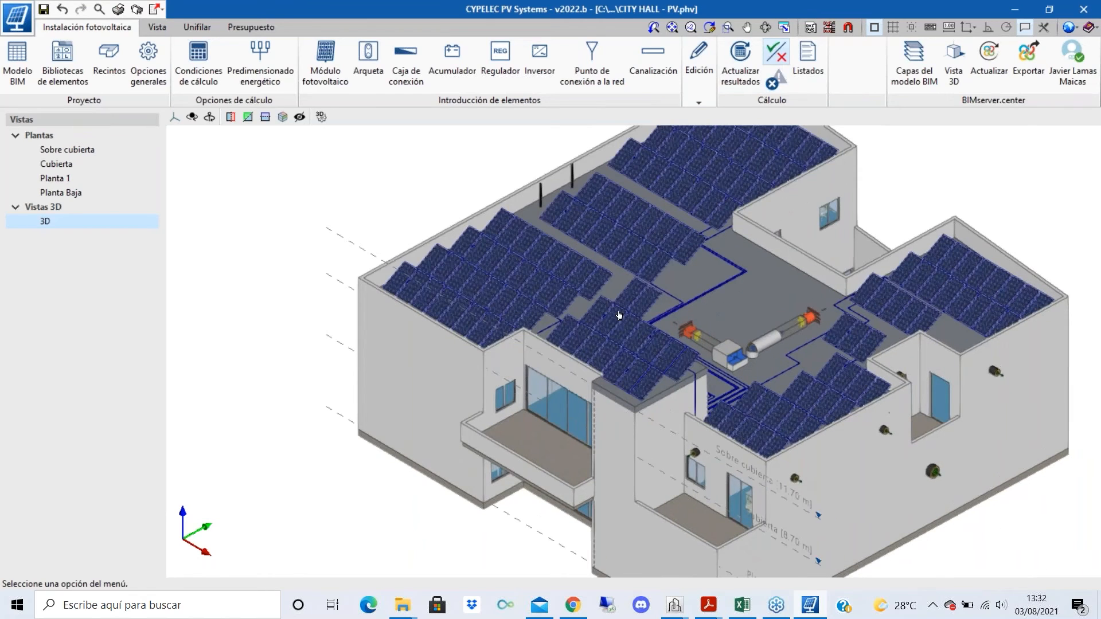
- Compare the energy produced and shading factor of an inner roof module with those of the modules beside the parapet
{"action": "mouse_move", "coordinate": [614, 316]}
{"action": "scroll", "coordinate": [614, 315], "scroll_direction": "up", "scroll_amount": 2}
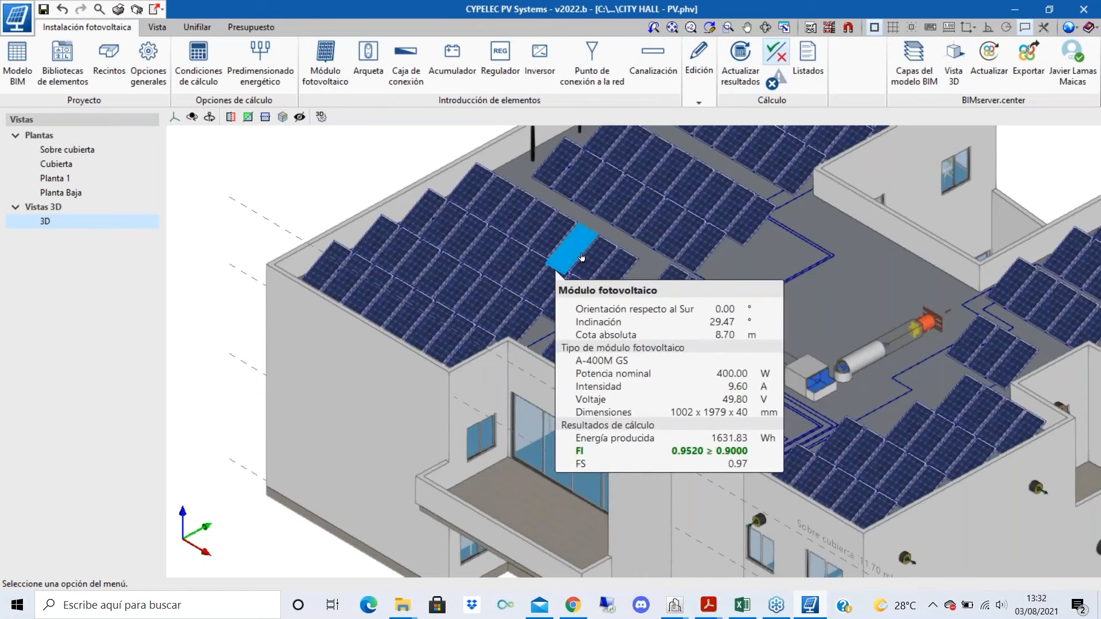
{"action": "scroll", "coordinate": [650, 334], "scroll_direction": "down", "scroll_amount": 3}
{"action": "middle_click_drag", "start_coordinate": [650, 334], "coordinate": [600, 357], "text": "shift"}
{"action": "scroll", "coordinate": [530, 436], "scroll_direction": "up", "scroll_amount": 5}
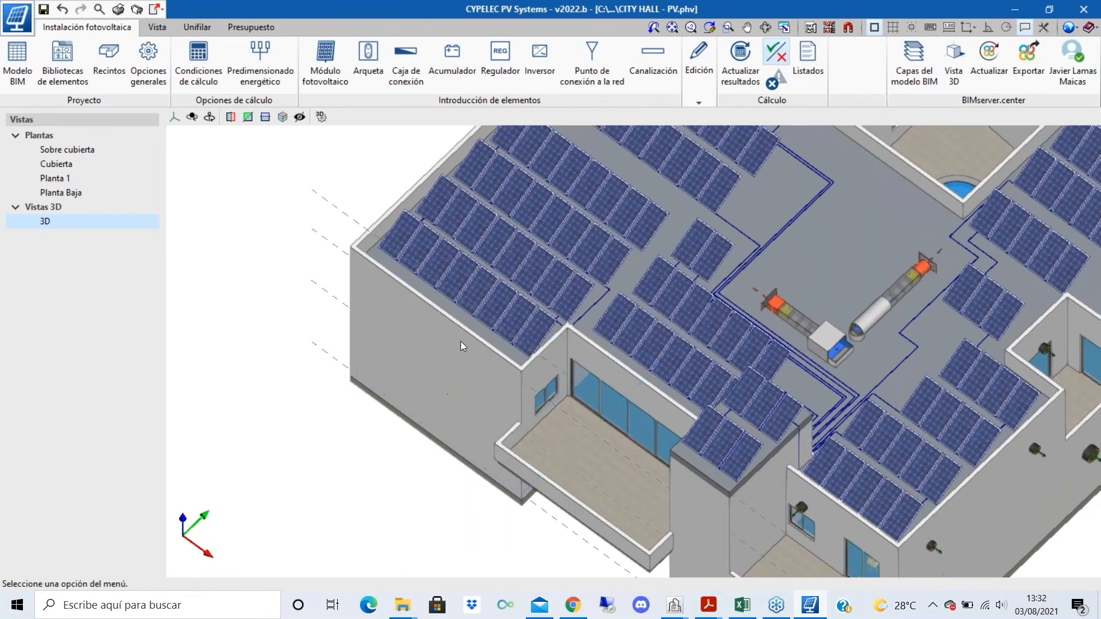
{"action": "scroll", "coordinate": [801, 225], "scroll_direction": "up", "scroll_amount": 2}
{"action": "scroll", "coordinate": [801, 226], "scroll_direction": "up", "scroll_amount": 2}
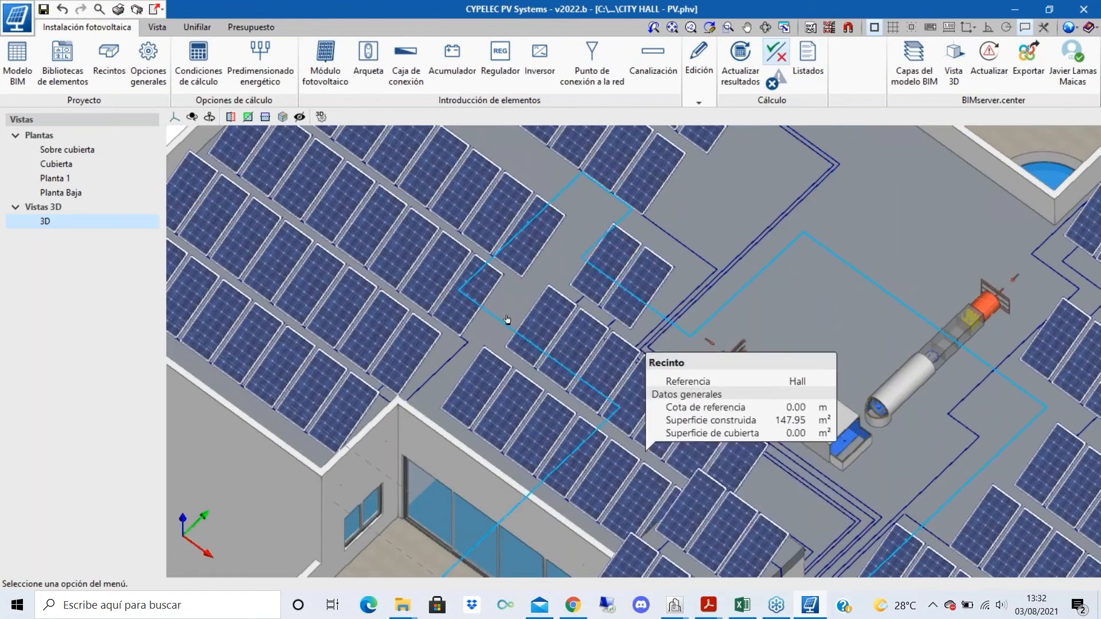
{"action": "scroll", "coordinate": [507, 322], "scroll_direction": "down", "scroll_amount": 2}
{"action": "scroll", "coordinate": [341, 336], "scroll_direction": "up", "scroll_amount": 3}
{"action": "scroll", "coordinate": [452, 293], "scroll_direction": "up", "scroll_amount": 1}
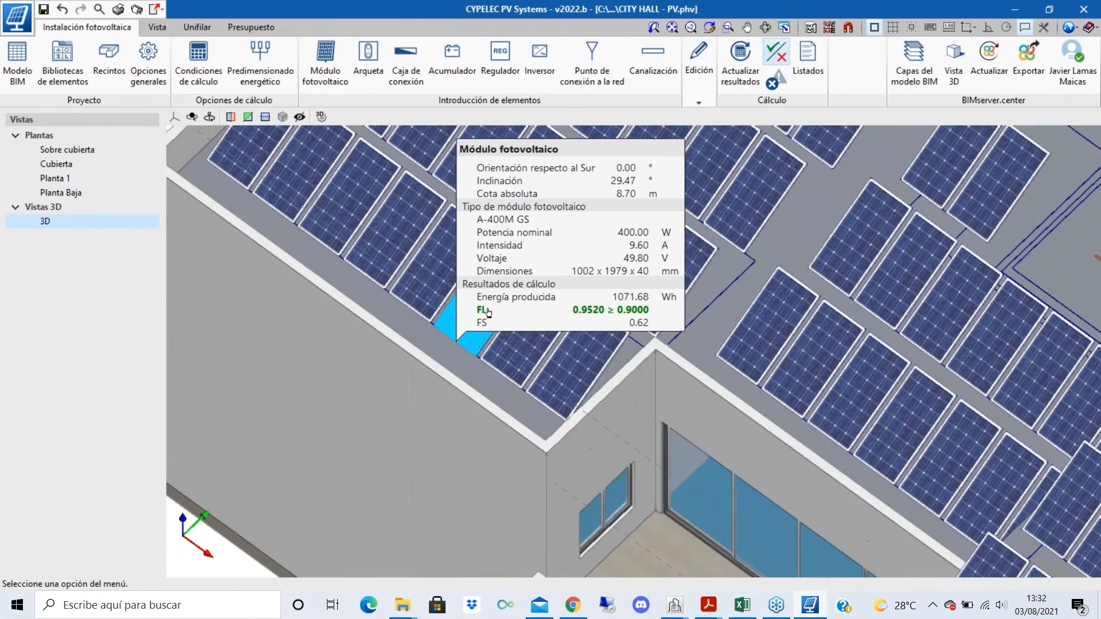
{"action": "scroll", "coordinate": [542, 341], "scroll_direction": "down", "scroll_amount": 4}
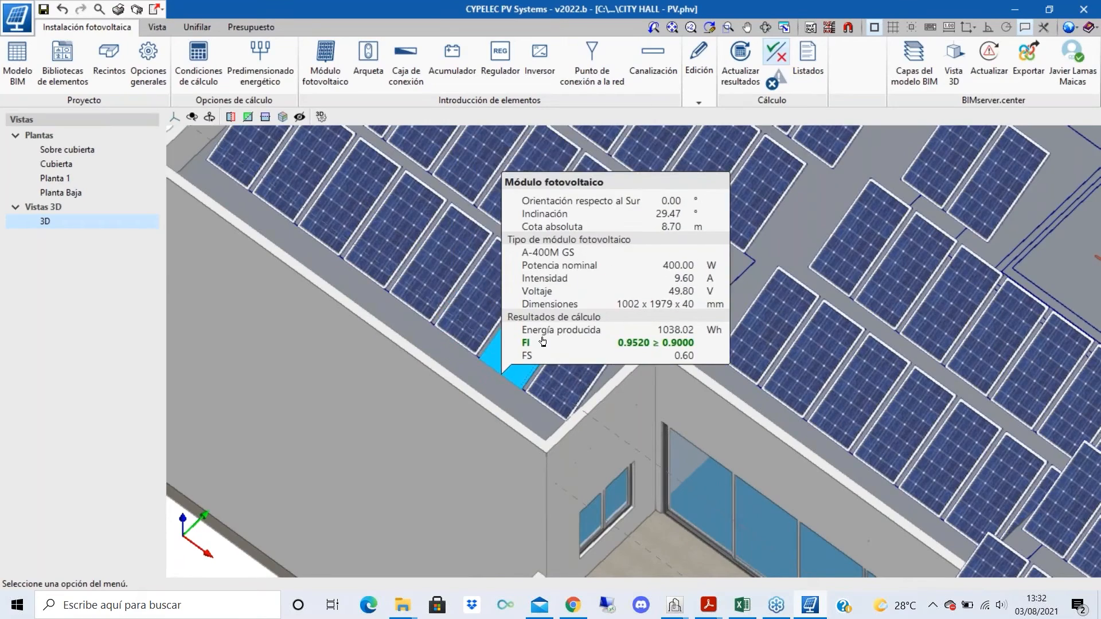
- Check the energy and shading results of the second-to-last corner parapet module against those of the module ending an inner row
{"action": "scroll", "coordinate": [510, 311], "scroll_direction": "up", "scroll_amount": 1}
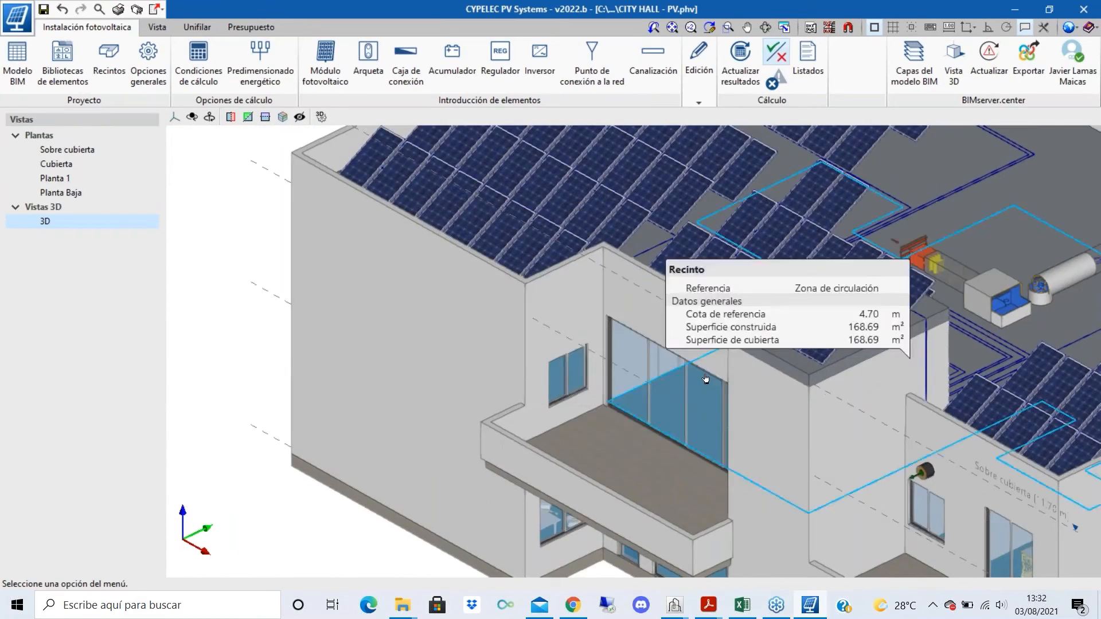
{"action": "middle_click_drag", "start_coordinate": [706, 387], "coordinate": [705, 402], "text": "shift"}
{"action": "scroll", "coordinate": [517, 367], "scroll_direction": "up", "scroll_amount": 1}
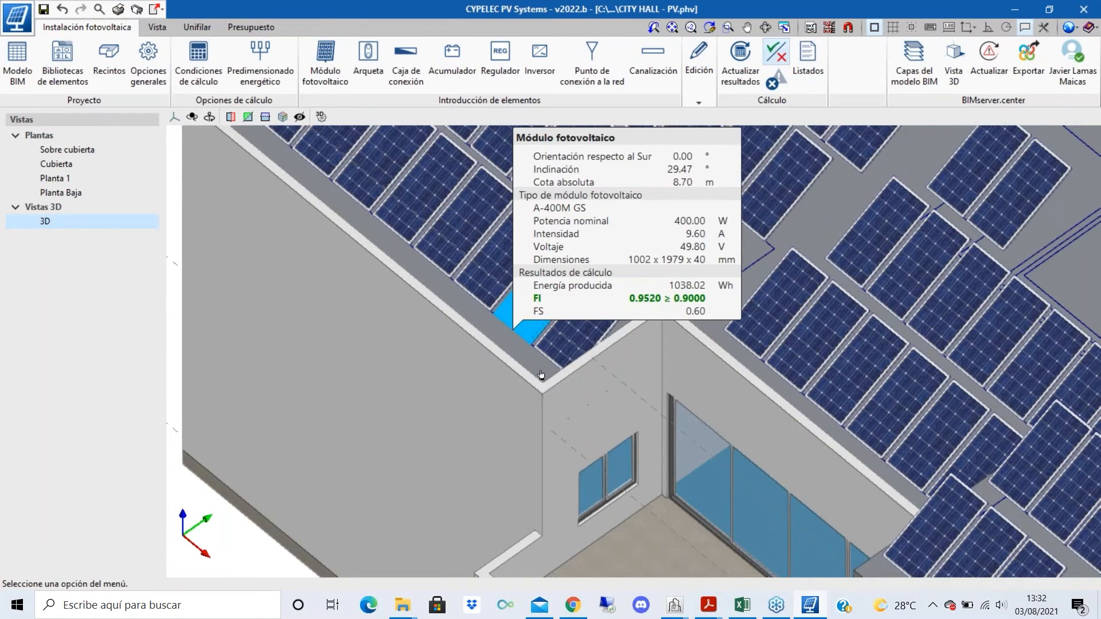
{"action": "scroll", "coordinate": [542, 370], "scroll_direction": "down", "scroll_amount": 2}
{"action": "mouse_move", "coordinate": [755, 225]}
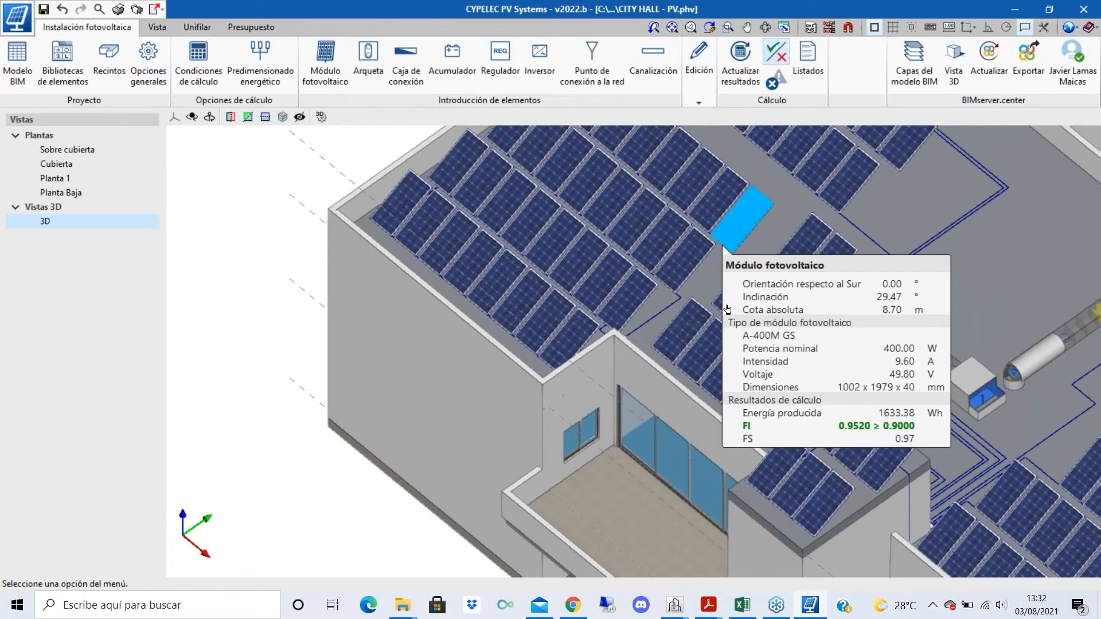
{"action": "mouse_move", "coordinate": [551, 349]}
{"action": "scroll", "coordinate": [605, 340], "scroll_direction": "up", "scroll_amount": 2}
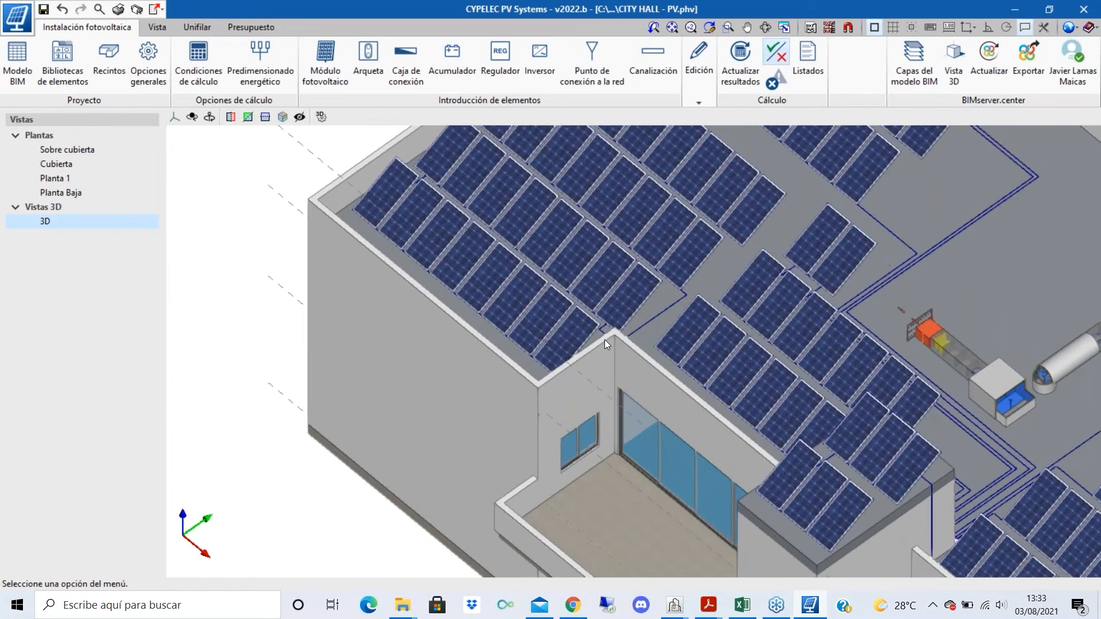
- Open the properties of a module in the row beside the parapet and inspect its shading-loss profile
{"action": "scroll", "coordinate": [605, 340], "scroll_direction": "up", "scroll_amount": 2}
{"action": "scroll", "coordinate": [625, 462], "scroll_direction": "down", "scroll_amount": 3}
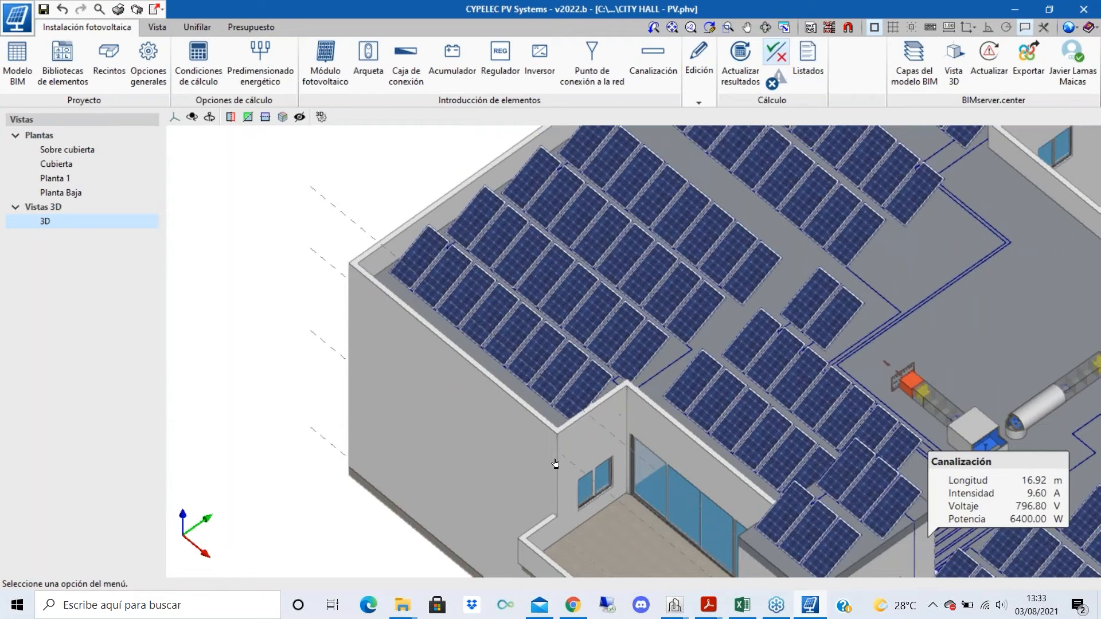
{"action": "scroll", "coordinate": [448, 362], "scroll_direction": "up", "scroll_amount": 3}
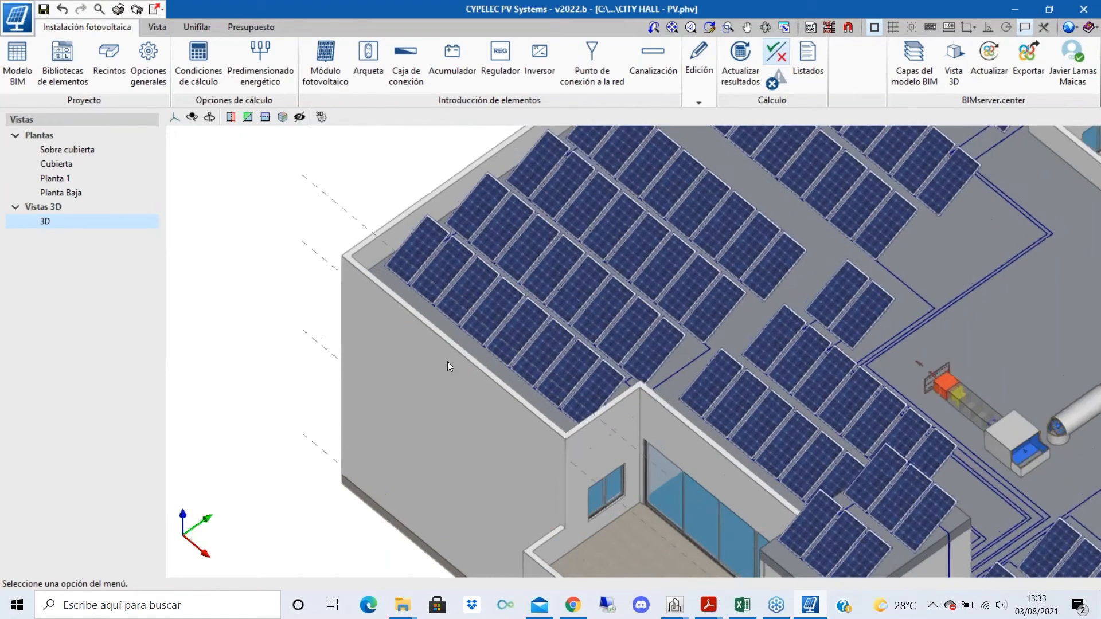
{"action": "left_click", "coordinate": [550, 353]}
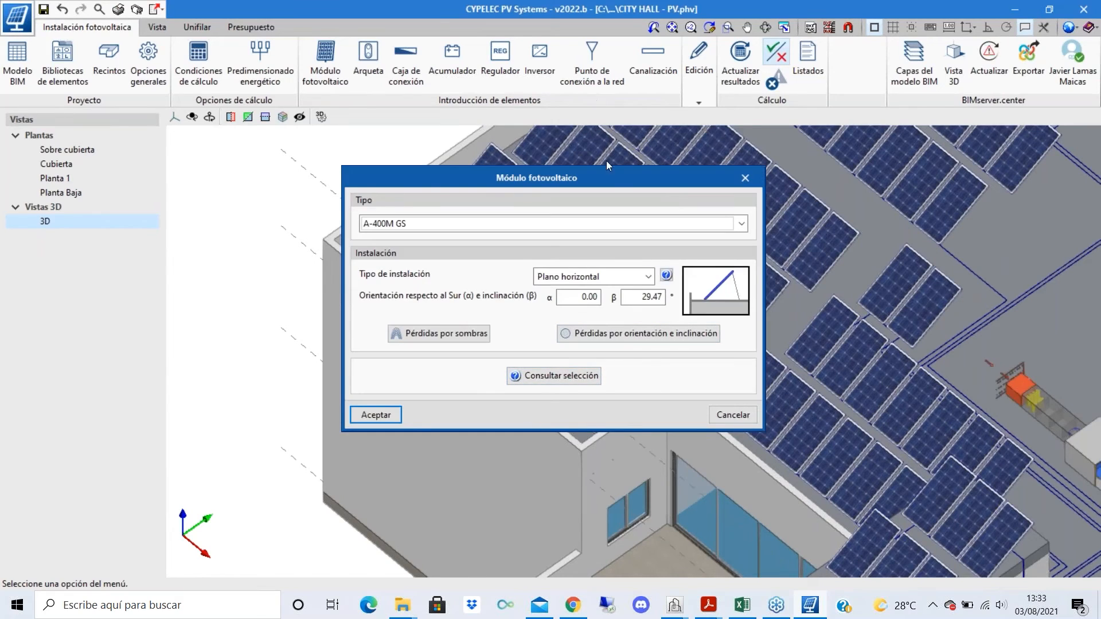
{"action": "left_click_drag", "start_coordinate": [613, 173], "coordinate": [598, 162]}
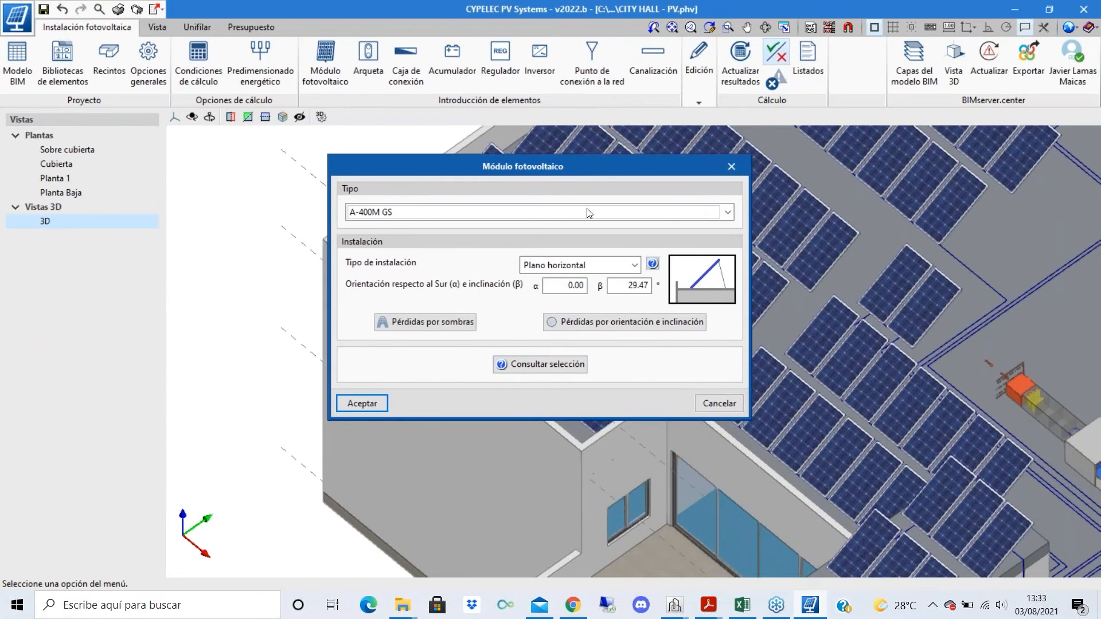
{"action": "left_click", "coordinate": [453, 324]}
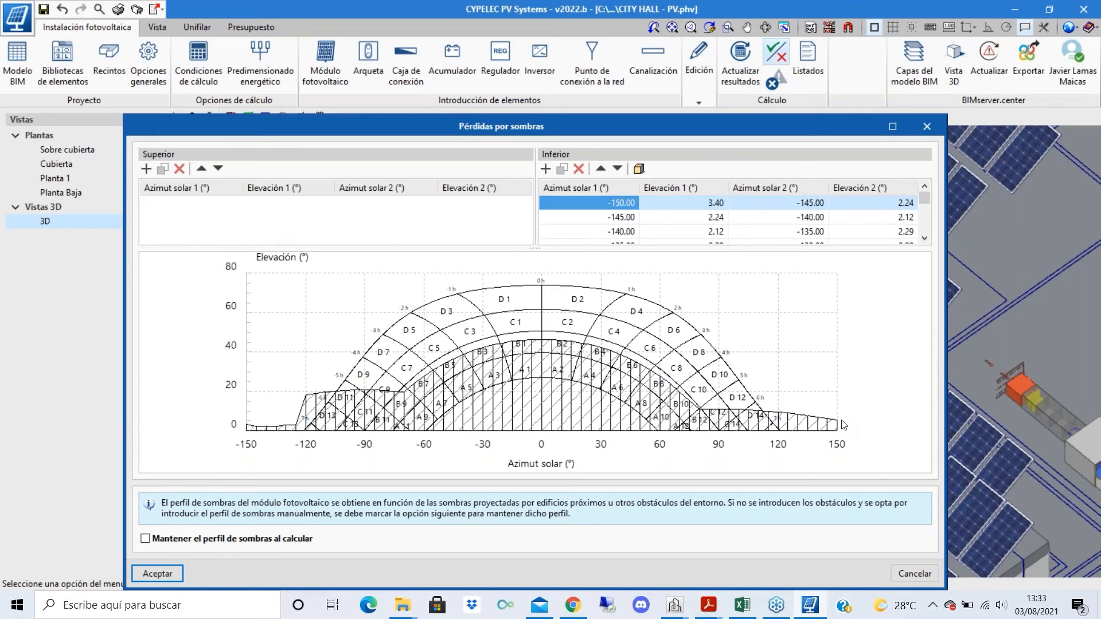
{"action": "left_click", "coordinate": [936, 124]}
- Review the same module's orientation and inclination losses diagram, and close its properties without changes
{"action": "left_click", "coordinate": [616, 322]}
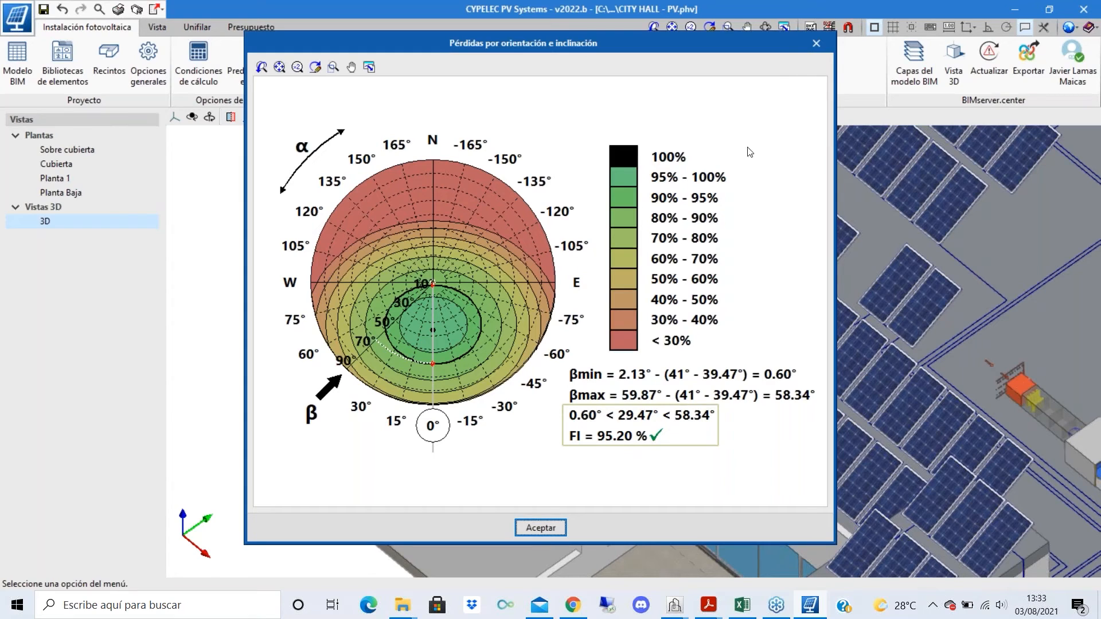
{"action": "left_click", "coordinate": [815, 40]}
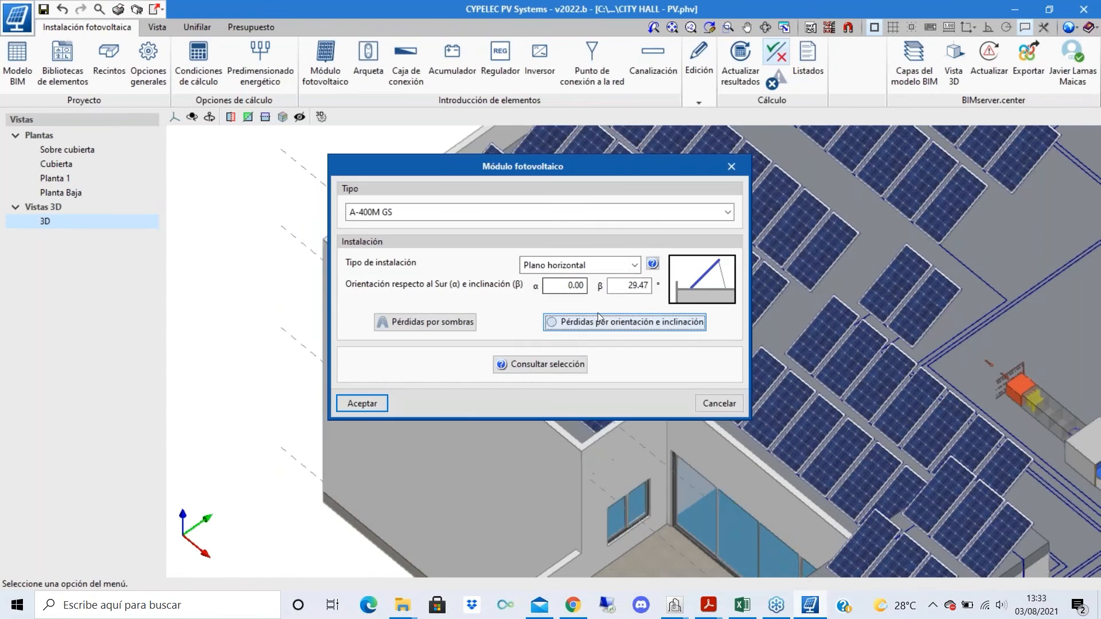
{"action": "left_click", "coordinate": [734, 173]}
- Inspect the shading-loss profile of the module at the end of the inner row, and close its properties without changes
{"action": "scroll", "coordinate": [546, 504], "scroll_direction": "down", "scroll_amount": 3}
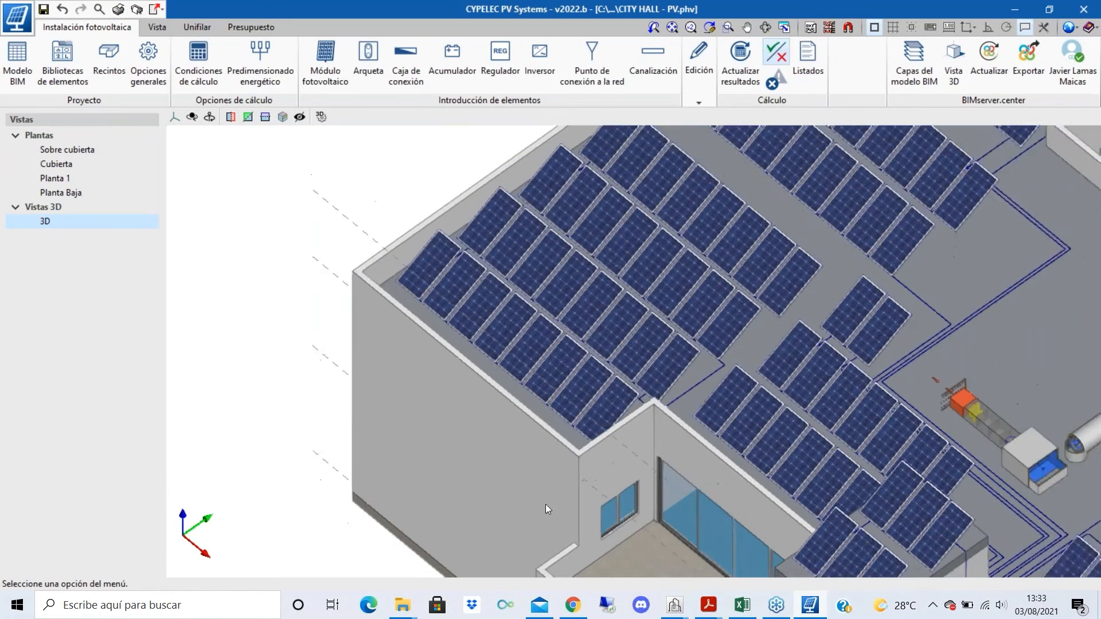
{"action": "scroll", "coordinate": [828, 189], "scroll_direction": "up", "scroll_amount": 3}
{"action": "left_click", "coordinate": [689, 398]}
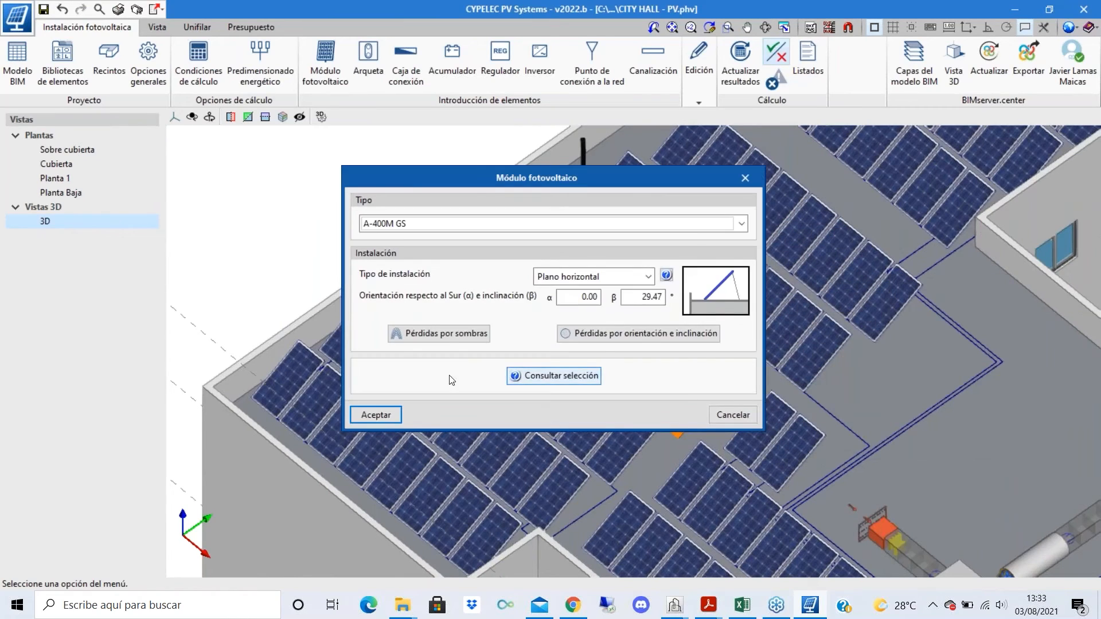
{"action": "left_click_drag", "start_coordinate": [646, 173], "coordinate": [899, 492]}
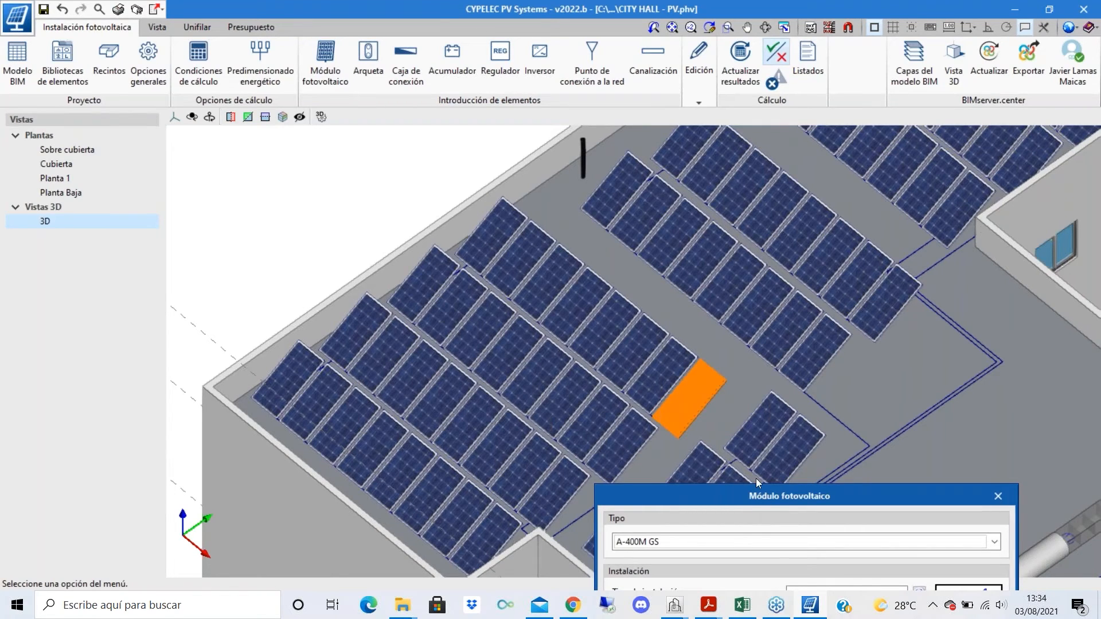
{"action": "left_click_drag", "start_coordinate": [756, 496], "coordinate": [656, 232]}
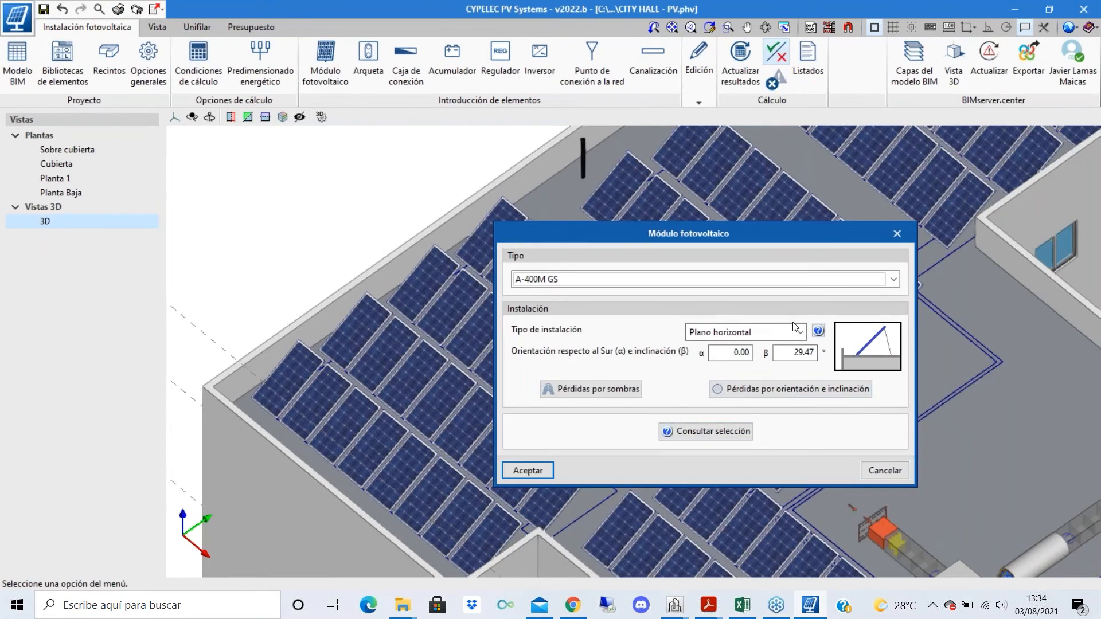
{"action": "left_click", "coordinate": [629, 401]}
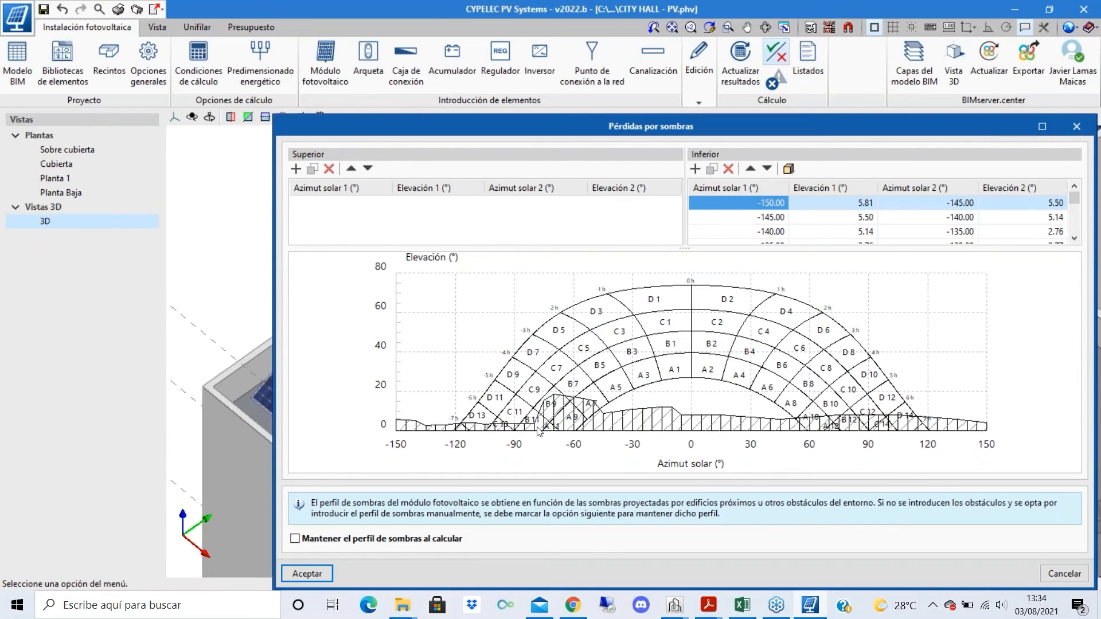
{"action": "left_click_drag", "start_coordinate": [612, 120], "coordinate": [518, 84]}
{"action": "left_click", "coordinate": [989, 94]}
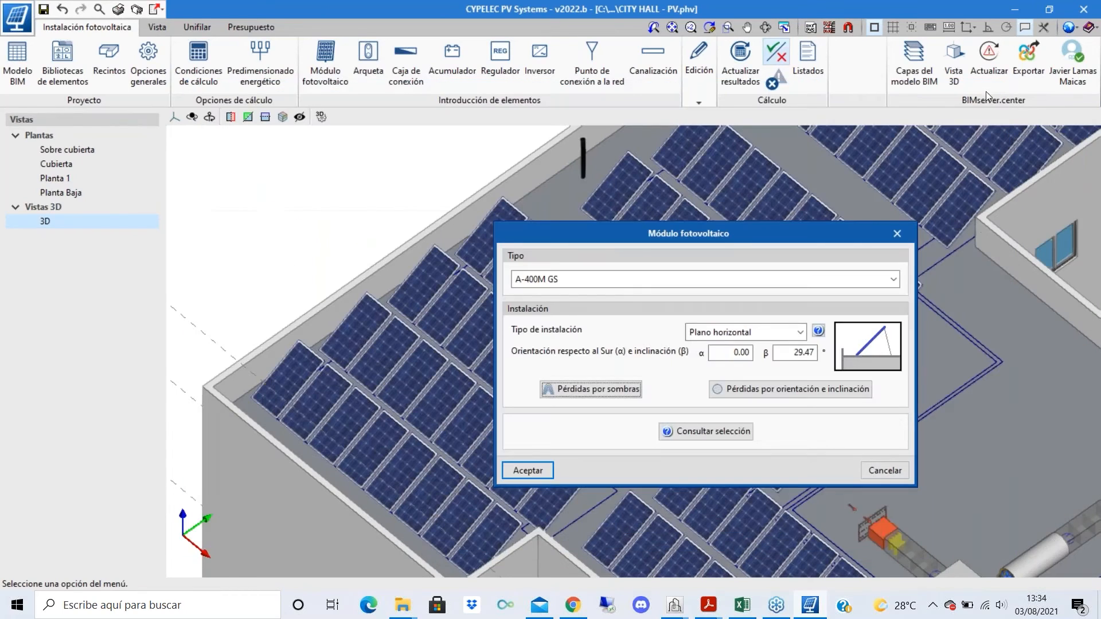
{"action": "left_click", "coordinate": [905, 231]}
- Open the calculation checks of the conduit running across the open roof area beside the ventilation equipment
{"action": "scroll", "coordinate": [617, 427], "scroll_direction": "down", "scroll_amount": 5}
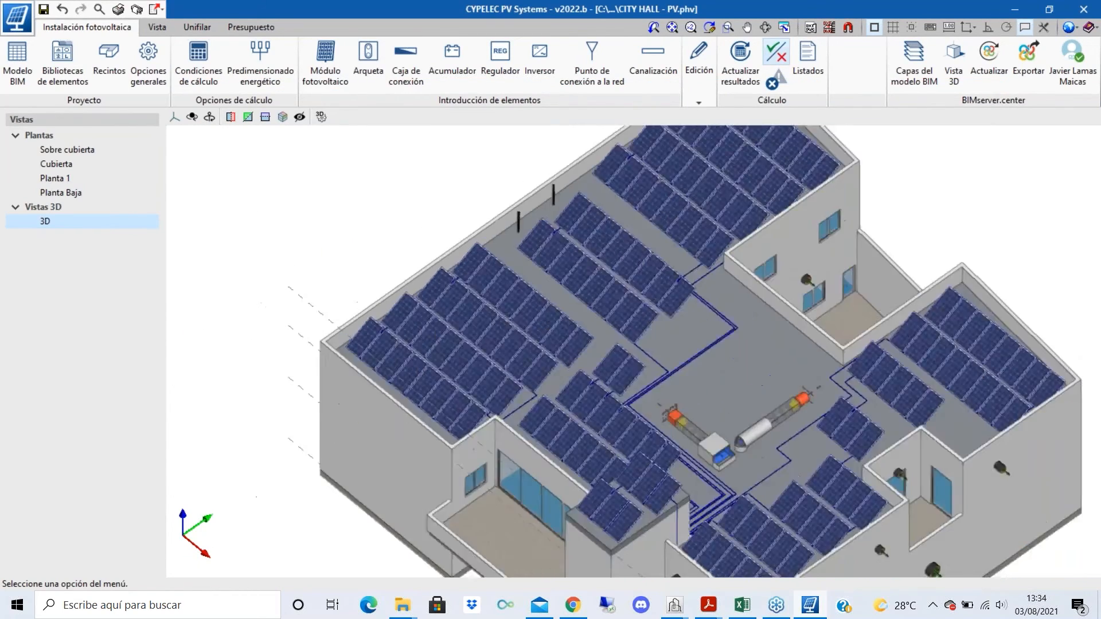
{"action": "scroll", "coordinate": [617, 427], "scroll_direction": "up", "scroll_amount": 5}
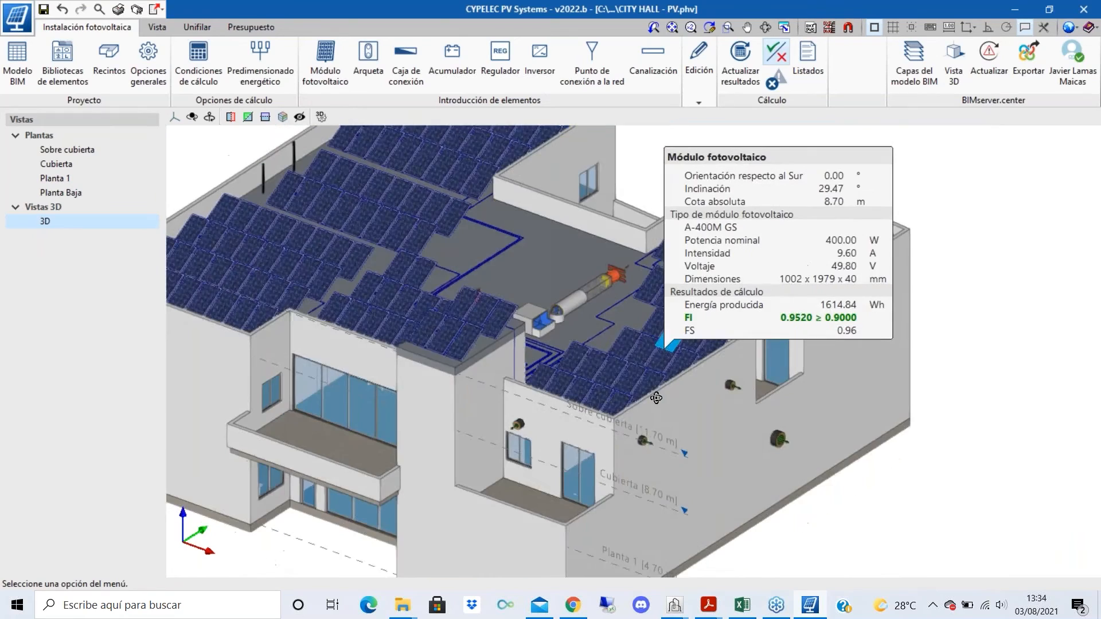
{"action": "scroll", "coordinate": [484, 283], "scroll_direction": "up", "scroll_amount": 3}
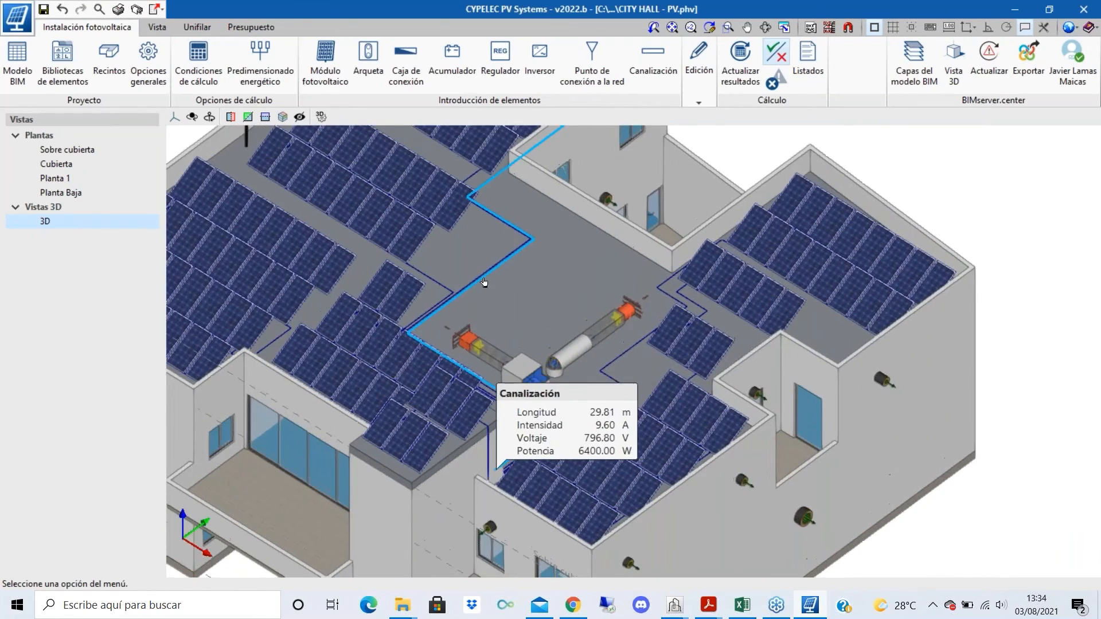
{"action": "scroll", "coordinate": [604, 359], "scroll_direction": "down", "scroll_amount": 3}
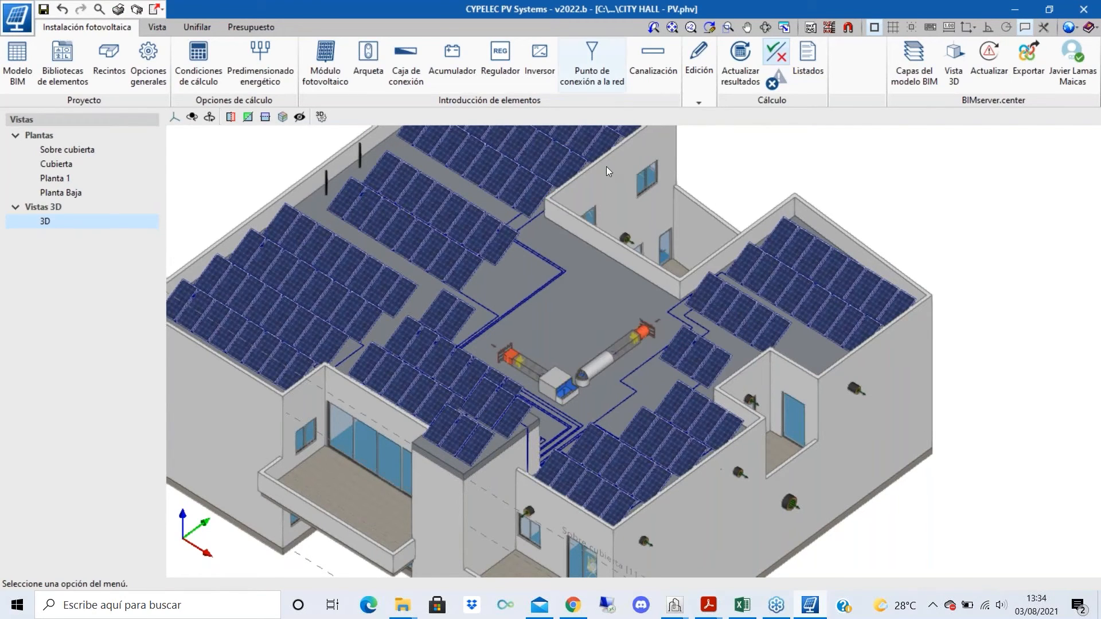
{"action": "scroll", "coordinate": [551, 217], "scroll_direction": "up", "scroll_amount": 5}
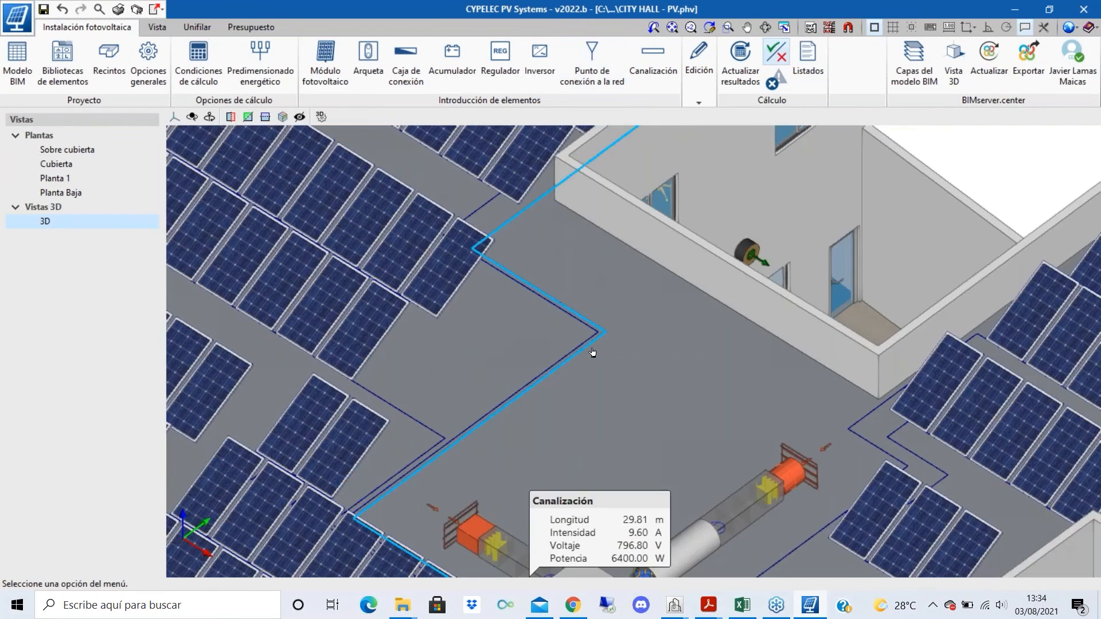
{"action": "left_click", "coordinate": [592, 352]}
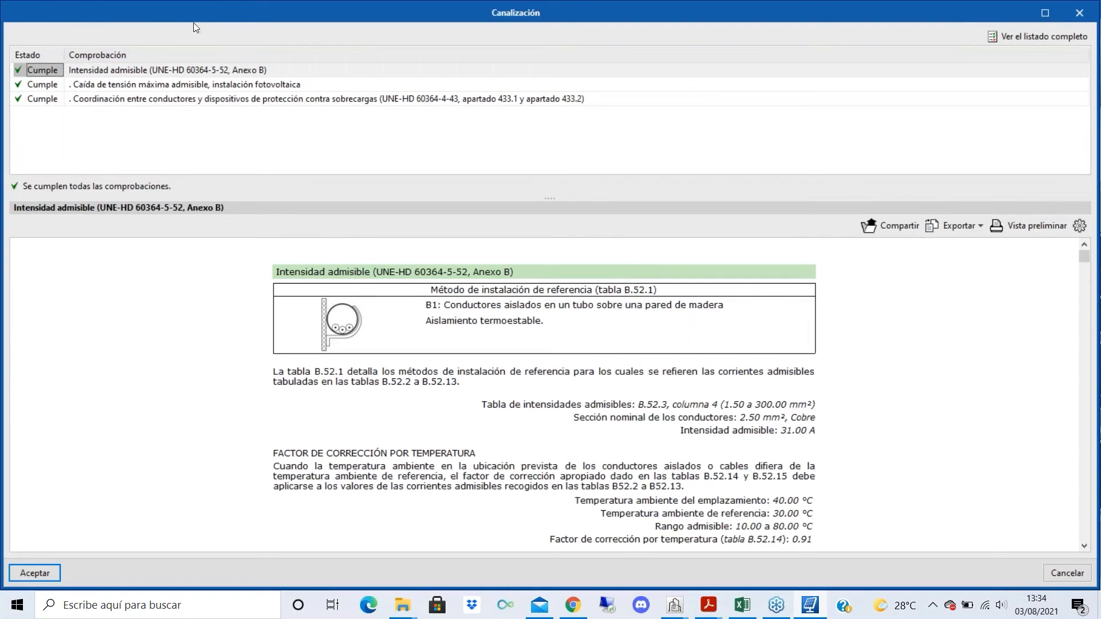
{"action": "left_click_drag", "start_coordinate": [968, 13], "coordinate": [960, 18]}
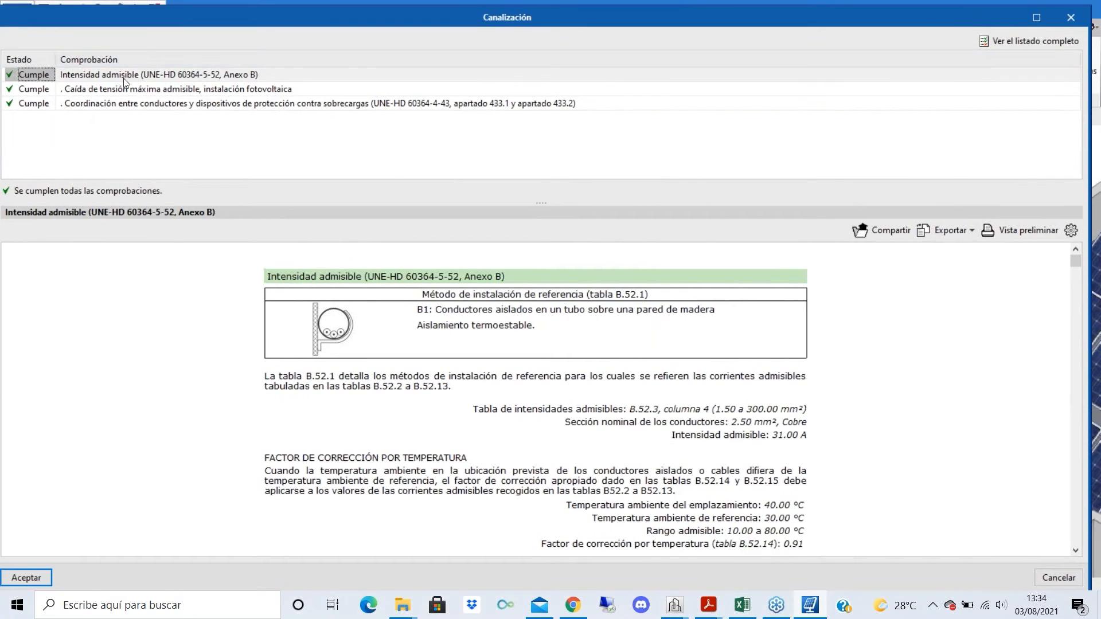
- Review the conduit's checks for admissible current, maximum voltage drop, and coordination between conductors and overload protection devices
{"action": "left_click", "coordinate": [123, 90]}
{"action": "left_click", "coordinate": [109, 104]}
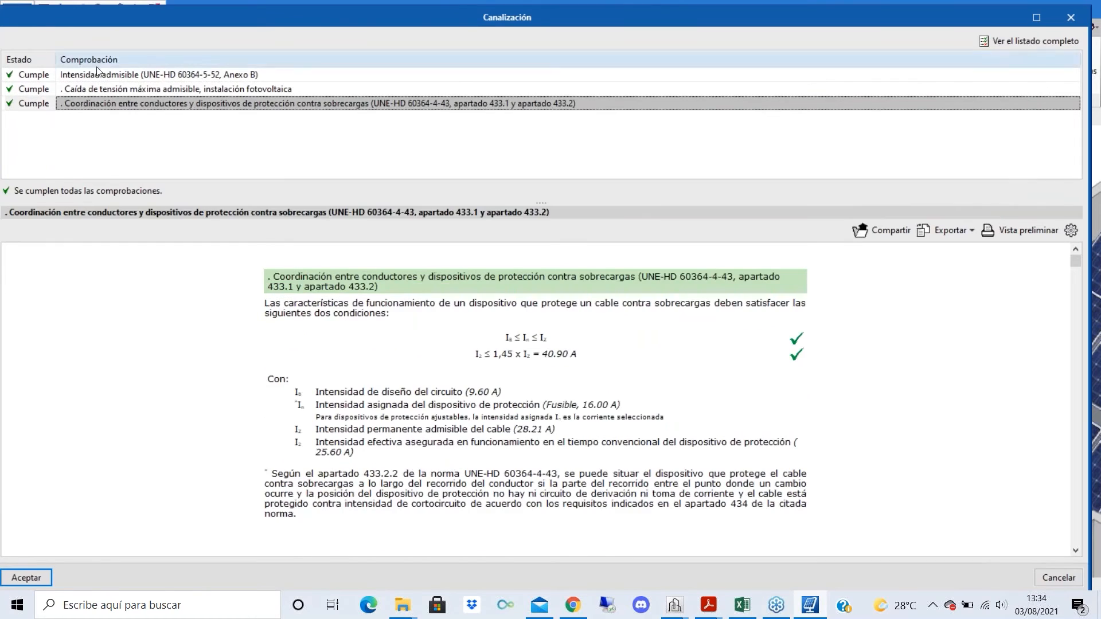
{"action": "left_click", "coordinate": [93, 77]}
{"action": "left_click", "coordinate": [98, 90]}
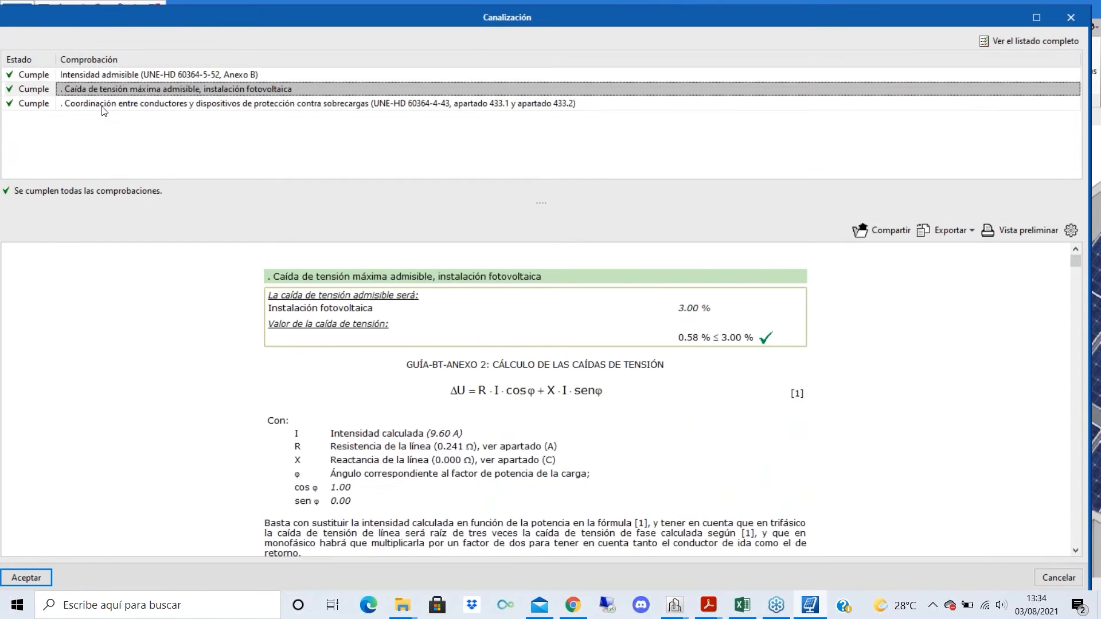
{"action": "left_click", "coordinate": [103, 105]}
{"action": "left_click", "coordinate": [106, 77]}
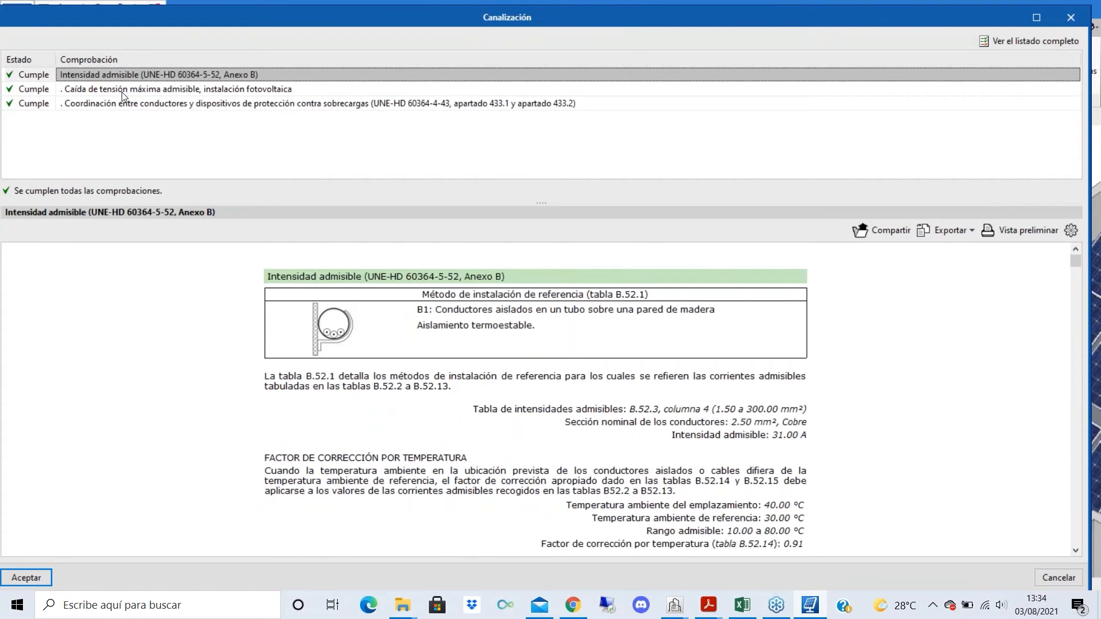
{"action": "left_click", "coordinate": [124, 92]}
{"action": "left_click", "coordinate": [137, 105]}
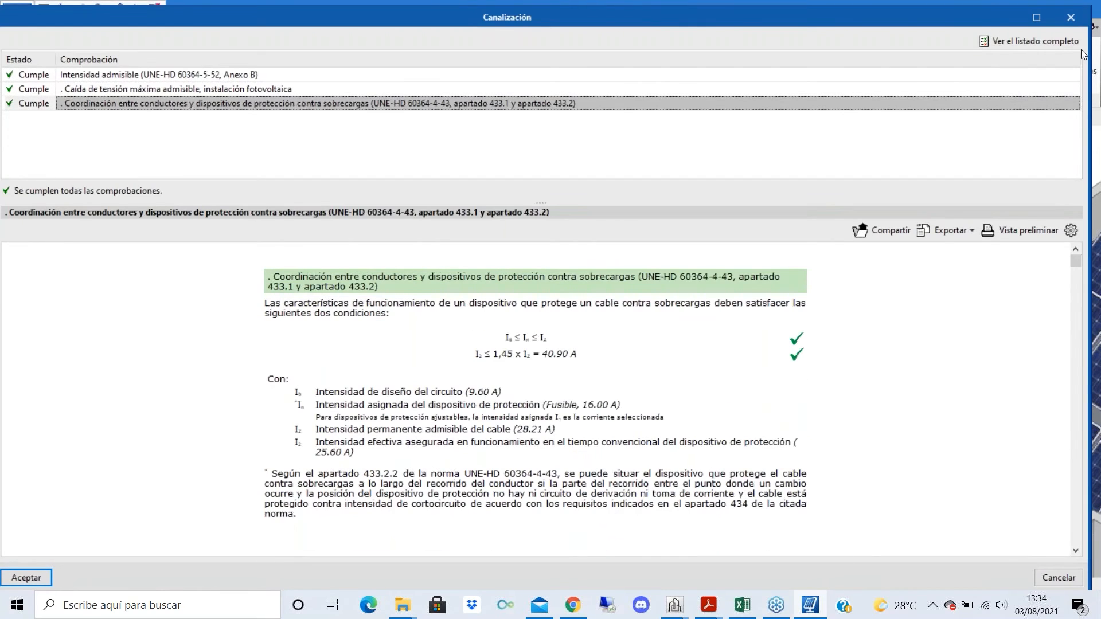
{"action": "left_click_drag", "start_coordinate": [992, 17], "coordinate": [990, 18]}
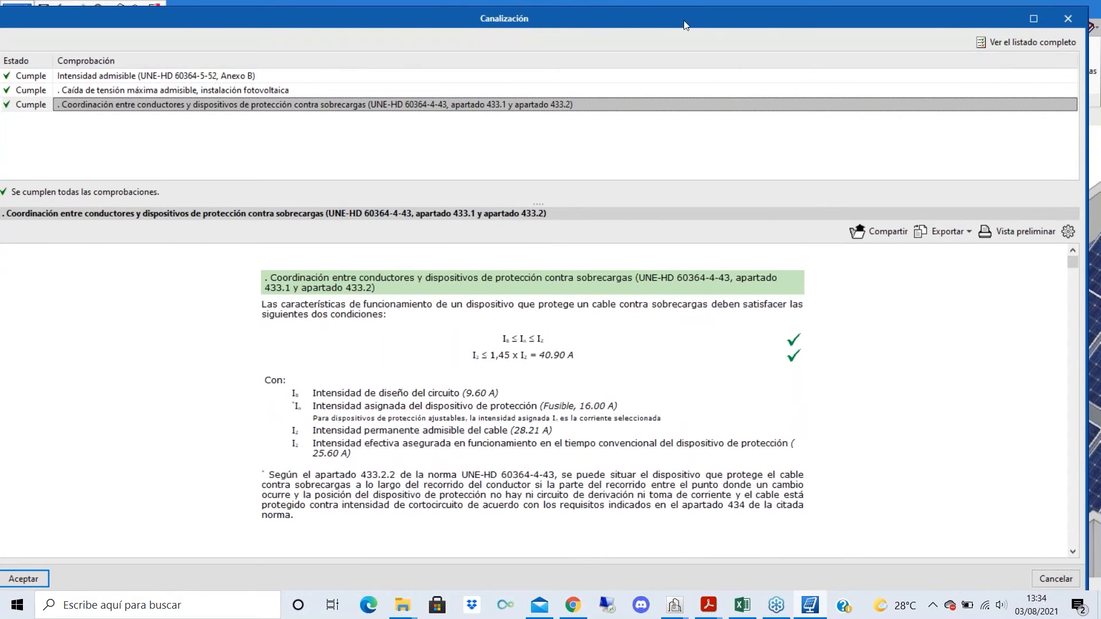
- Display the conduit's complete check report and read through its admissible current section at a reduced zoom
{"action": "left_click", "coordinate": [1023, 42]}
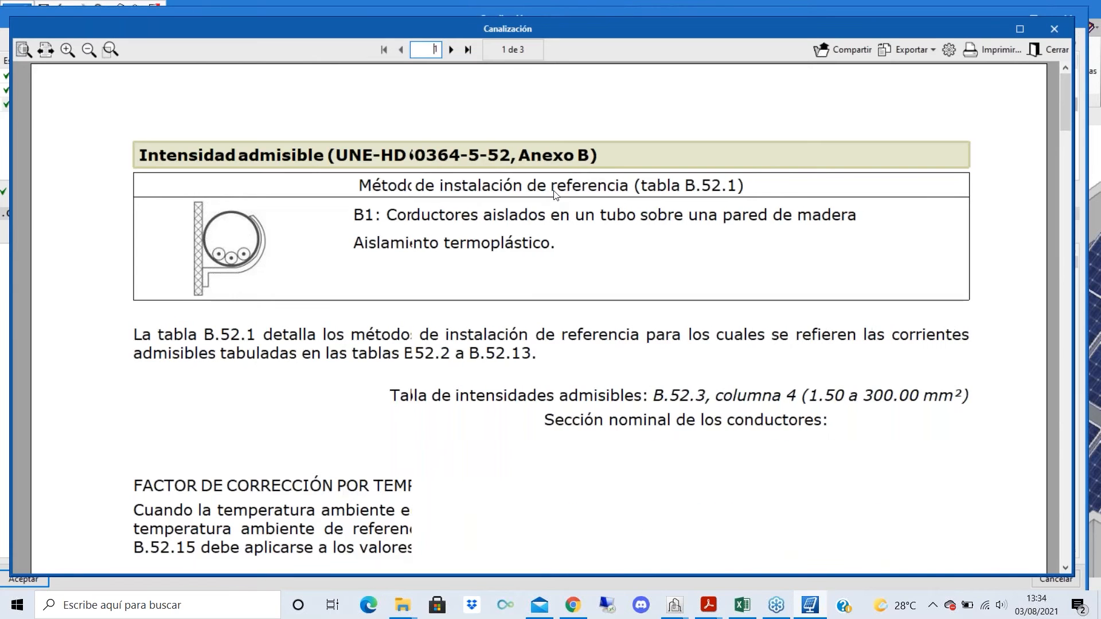
{"action": "scroll", "coordinate": [464, 204], "scroll_direction": "down", "scroll_amount": 5, "text": "ctrl"}
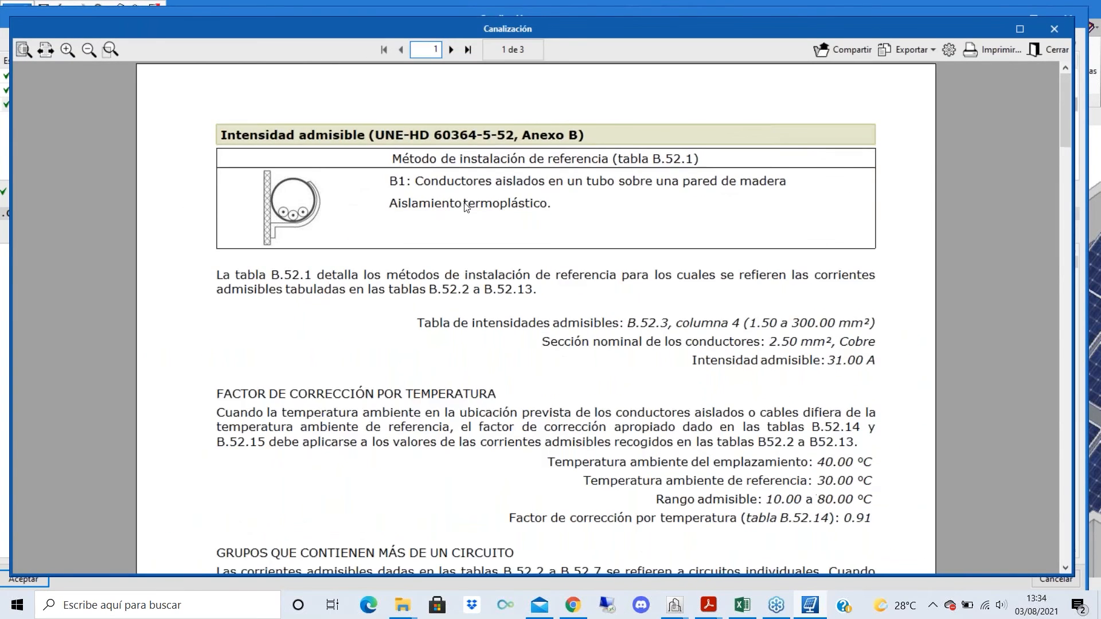
{"action": "scroll", "coordinate": [580, 209], "scroll_direction": "down", "scroll_amount": 2}
{"action": "left_click_drag", "start_coordinate": [1068, 117], "coordinate": [1082, 81]}
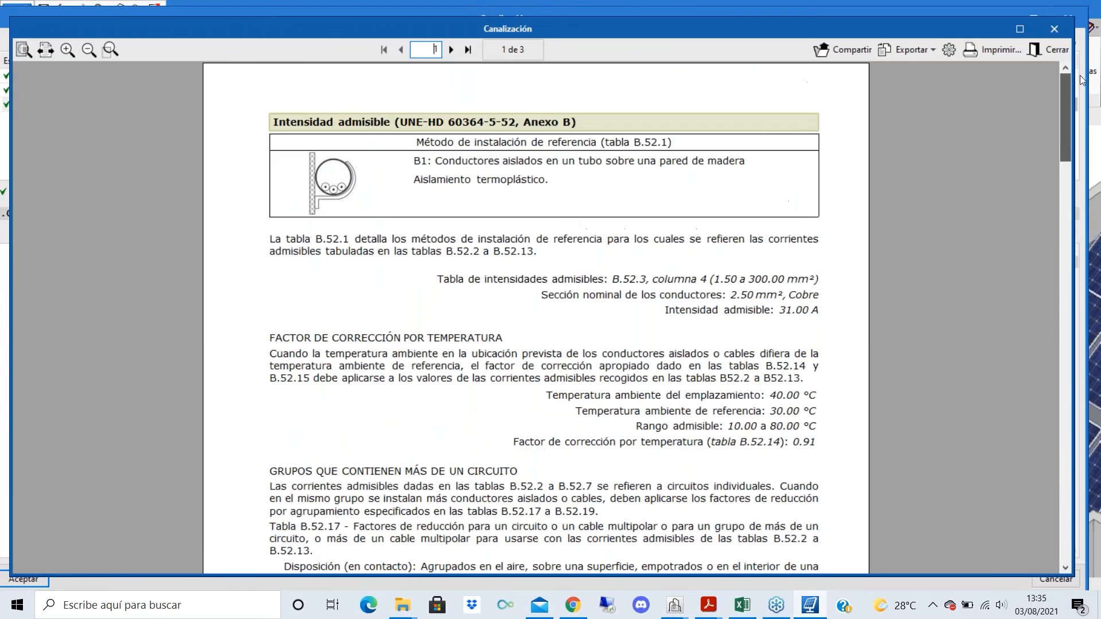
- View the export formats offered for the conduit report, and close the report without exporting it
{"action": "left_click", "coordinate": [930, 50]}
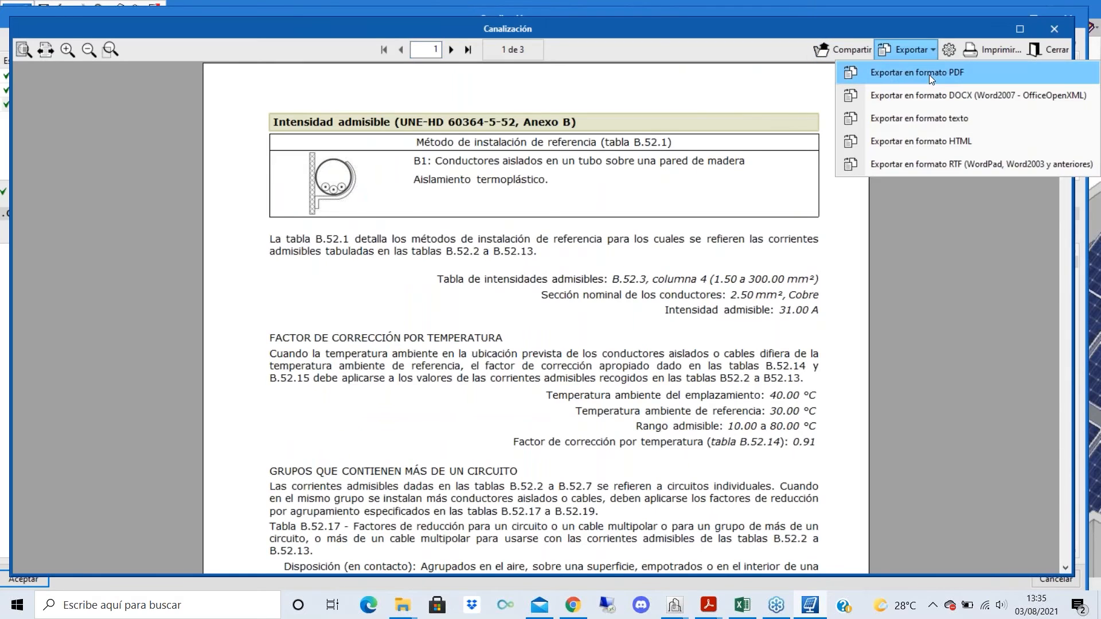
{"action": "left_click", "coordinate": [597, 23]}
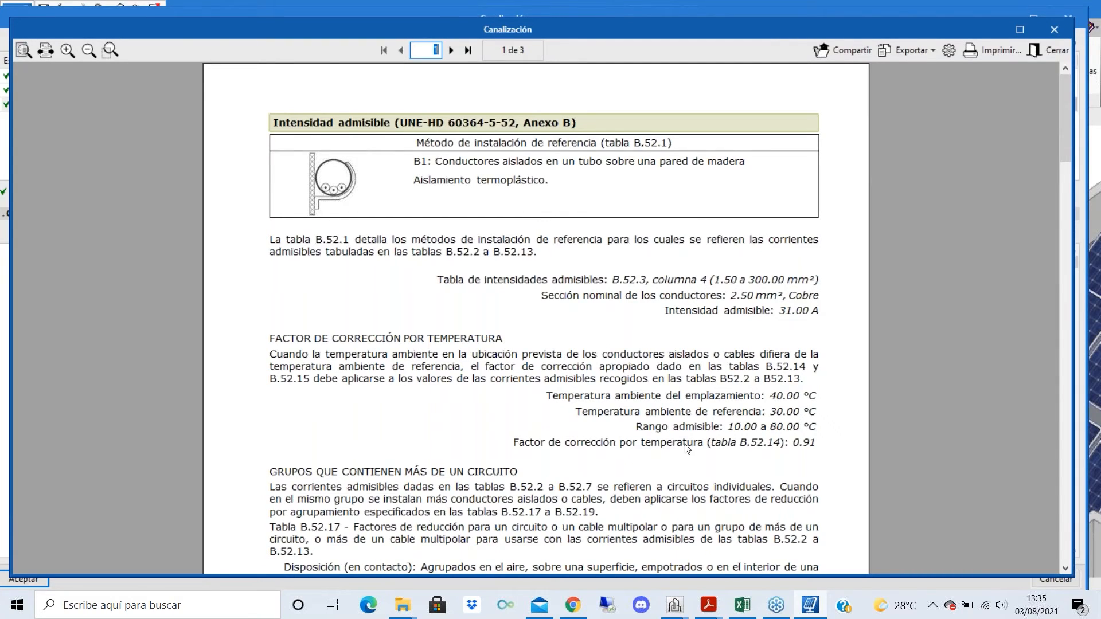
{"action": "left_click", "coordinate": [1042, 29]}
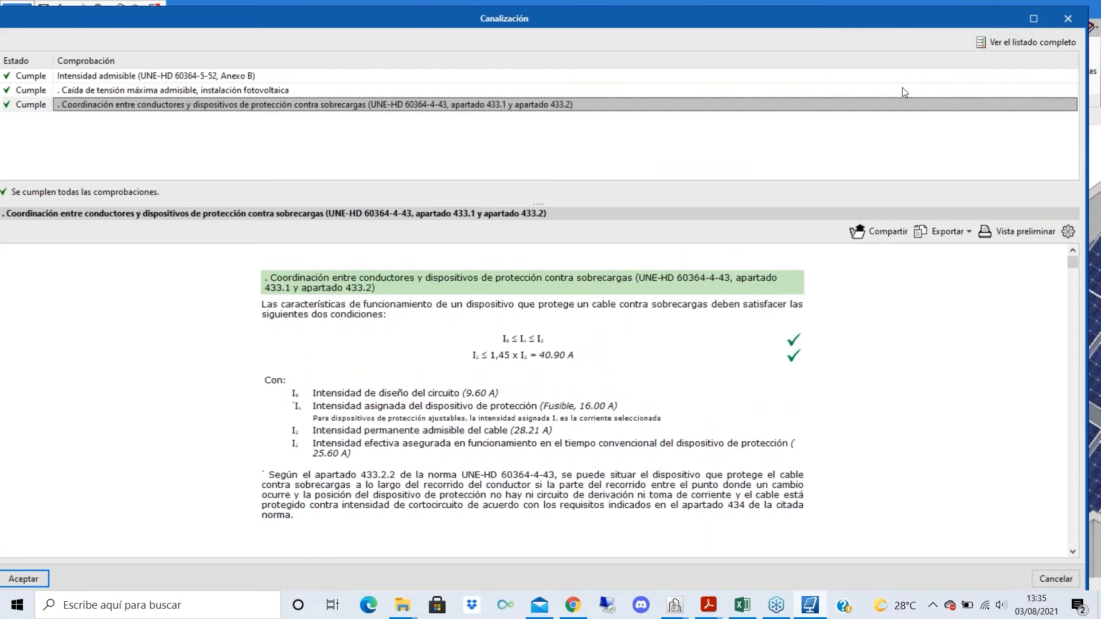
- Close the conduit checks and open the calculation report of the photovoltaic module at the row end near the open roof area
{"action": "left_click", "coordinate": [1070, 22]}
{"action": "scroll", "coordinate": [649, 292], "scroll_direction": "up", "scroll_amount": 5}
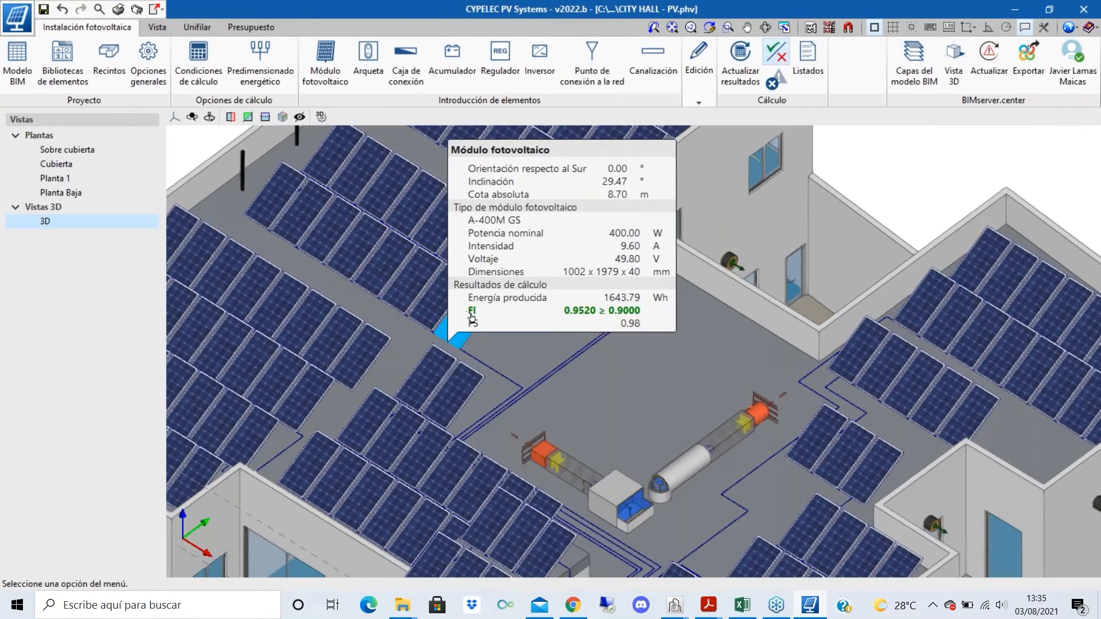
{"action": "left_click", "coordinate": [473, 317]}
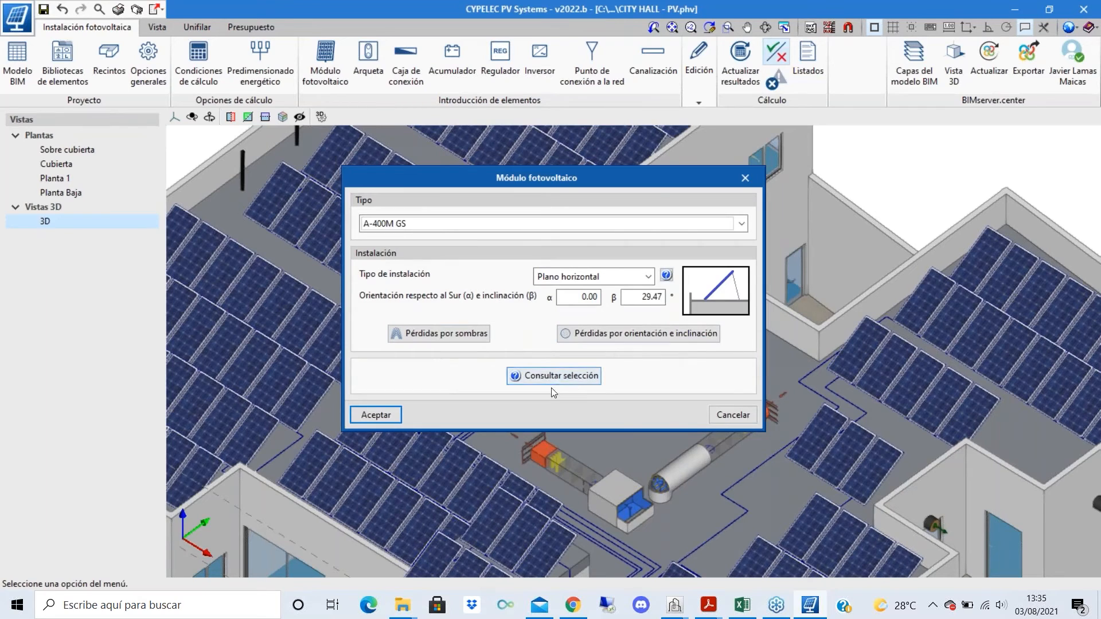
{"action": "left_click", "coordinate": [562, 375]}
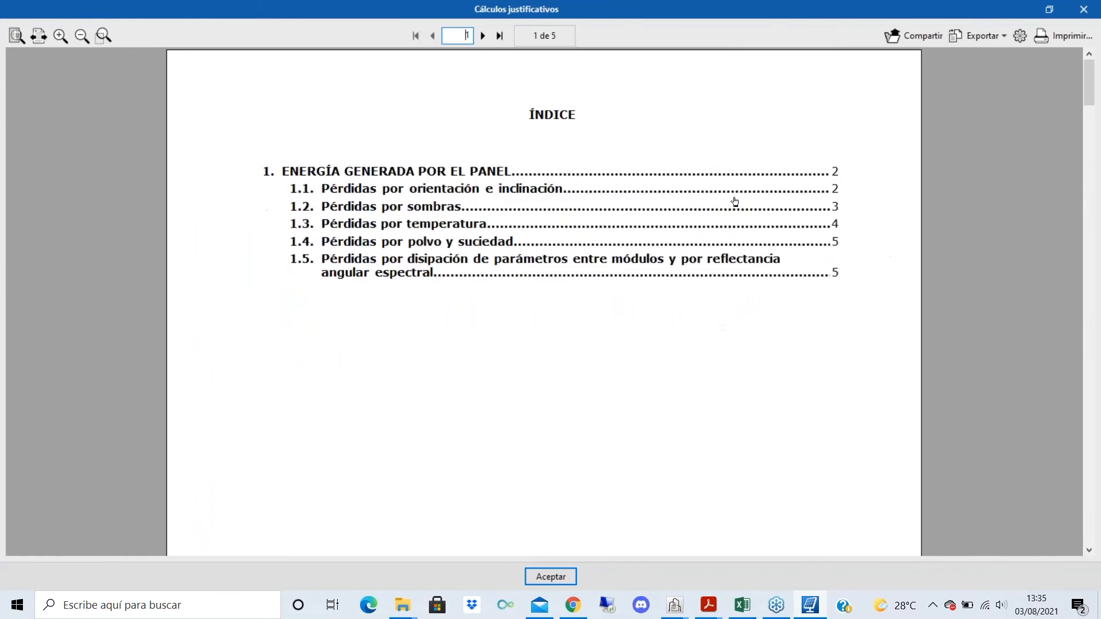
- Read through the module's report on generated energy, orientation and tilt losses, shading losses and temperature losses
{"action": "scroll", "coordinate": [782, 318], "scroll_direction": "down", "scroll_amount": 5}
{"action": "scroll", "coordinate": [775, 314], "scroll_direction": "down", "scroll_amount": 5}
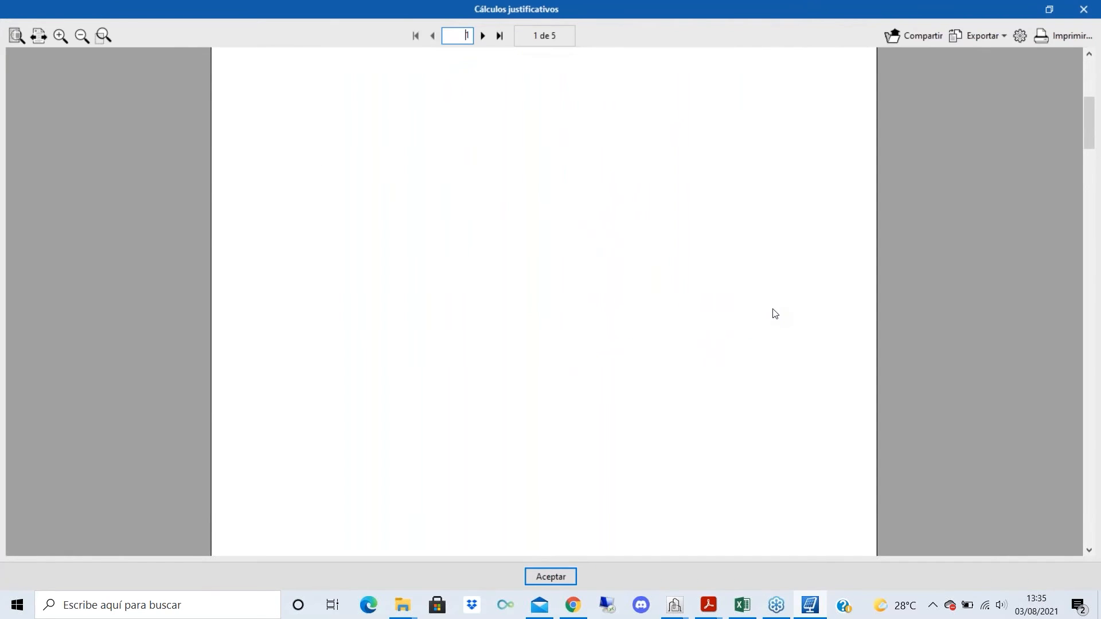
{"action": "scroll", "coordinate": [772, 308], "scroll_direction": "down", "scroll_amount": 5}
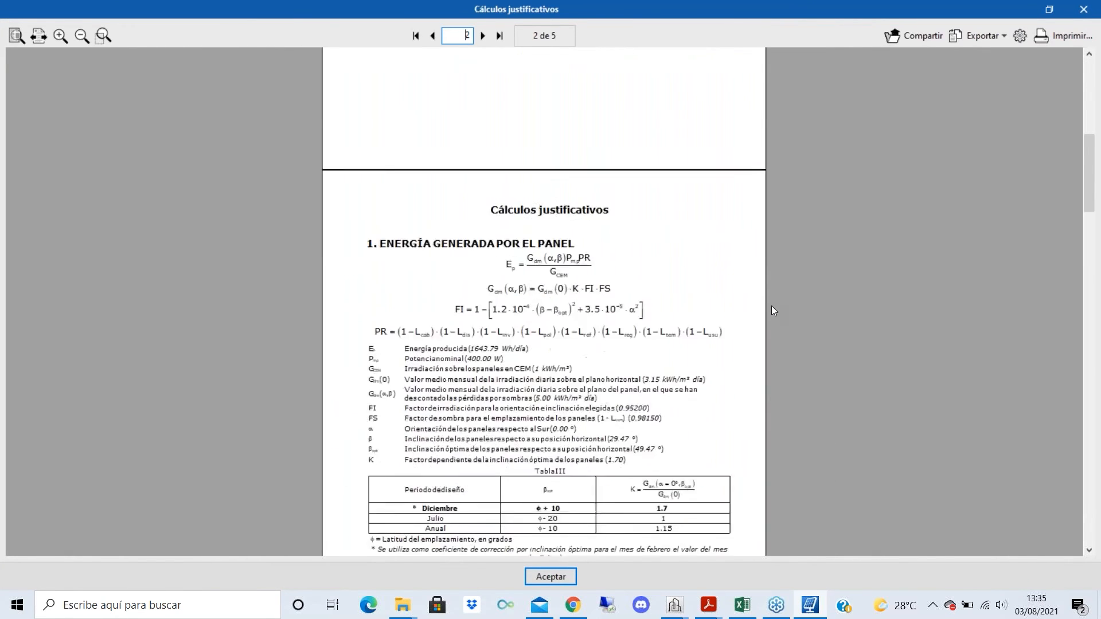
{"action": "scroll", "coordinate": [456, 289], "scroll_direction": "down", "scroll_amount": 6}
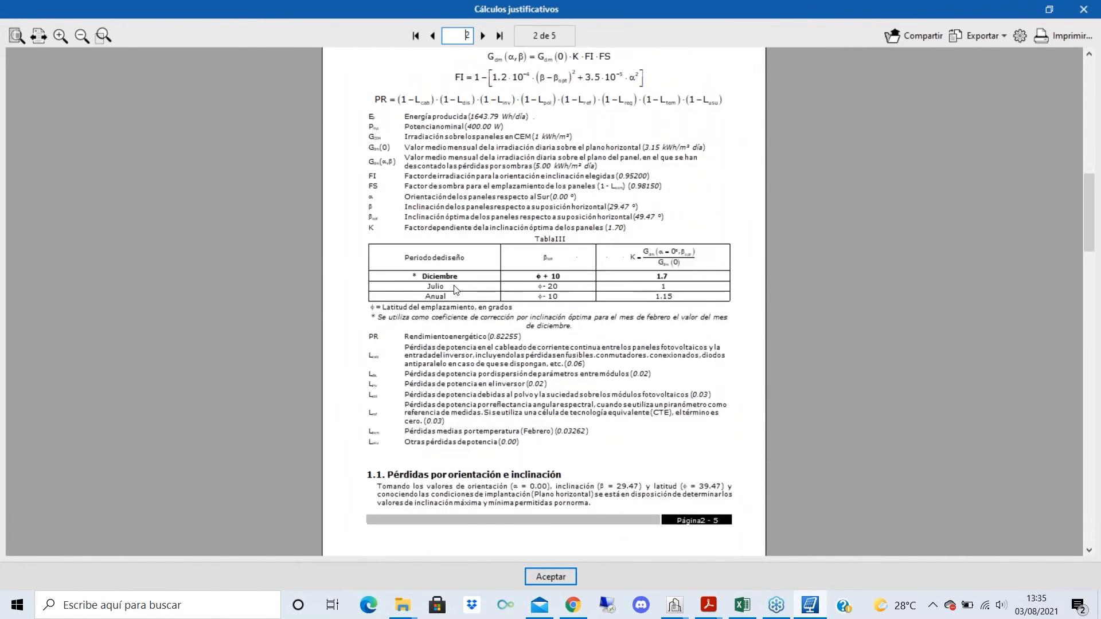
{"action": "scroll", "coordinate": [457, 287], "scroll_direction": "down", "scroll_amount": 5}
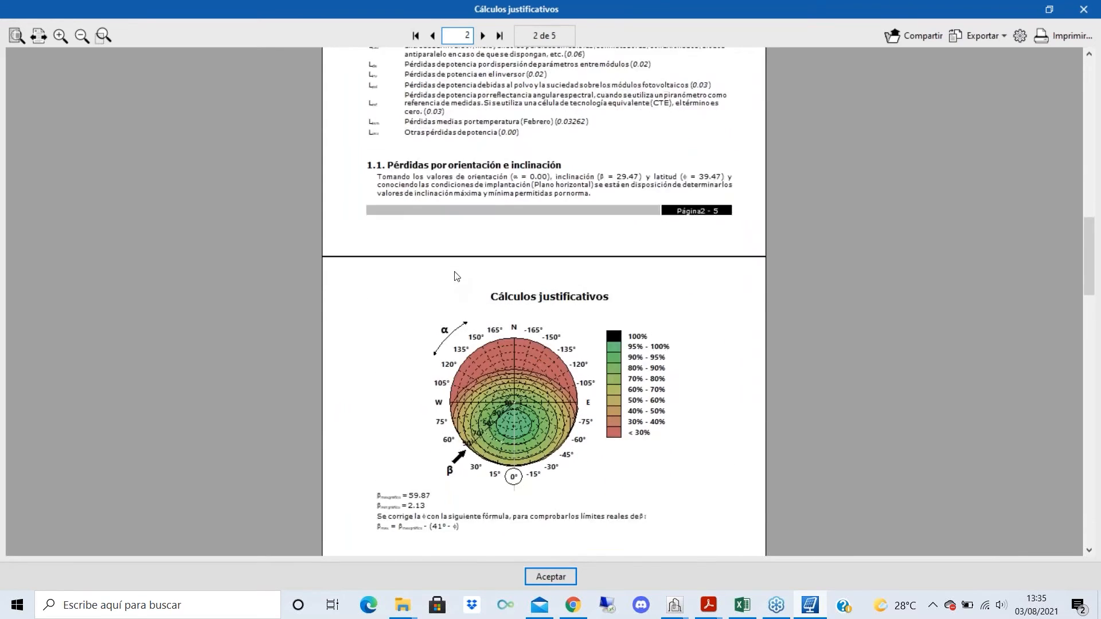
{"action": "scroll", "coordinate": [449, 275], "scroll_direction": "down", "scroll_amount": 9}
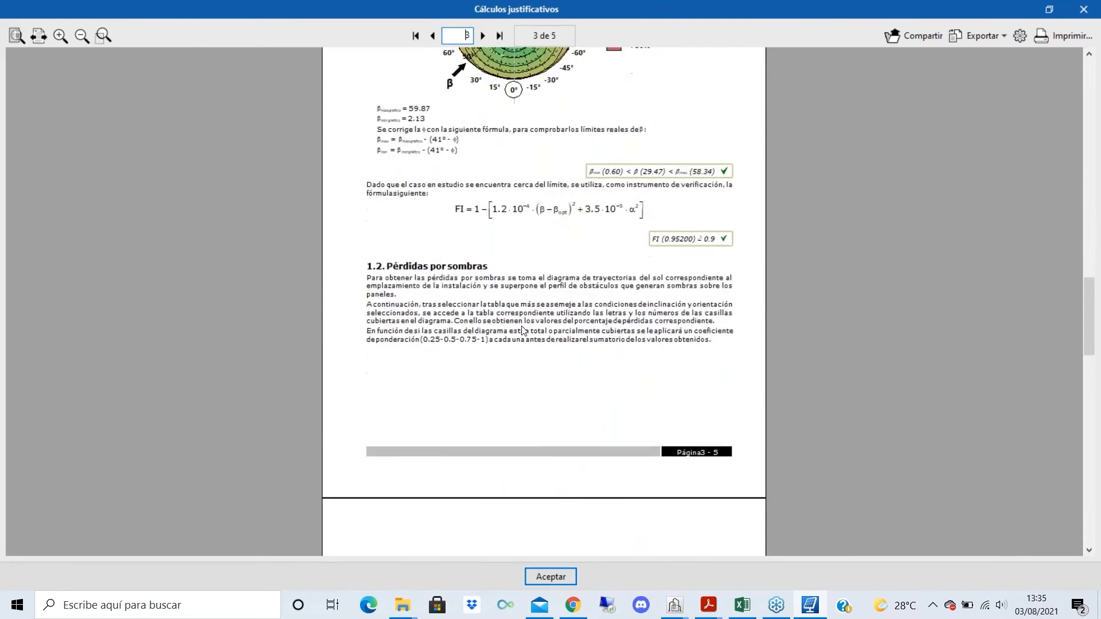
{"action": "scroll", "coordinate": [450, 274], "scroll_direction": "down", "scroll_amount": 2}
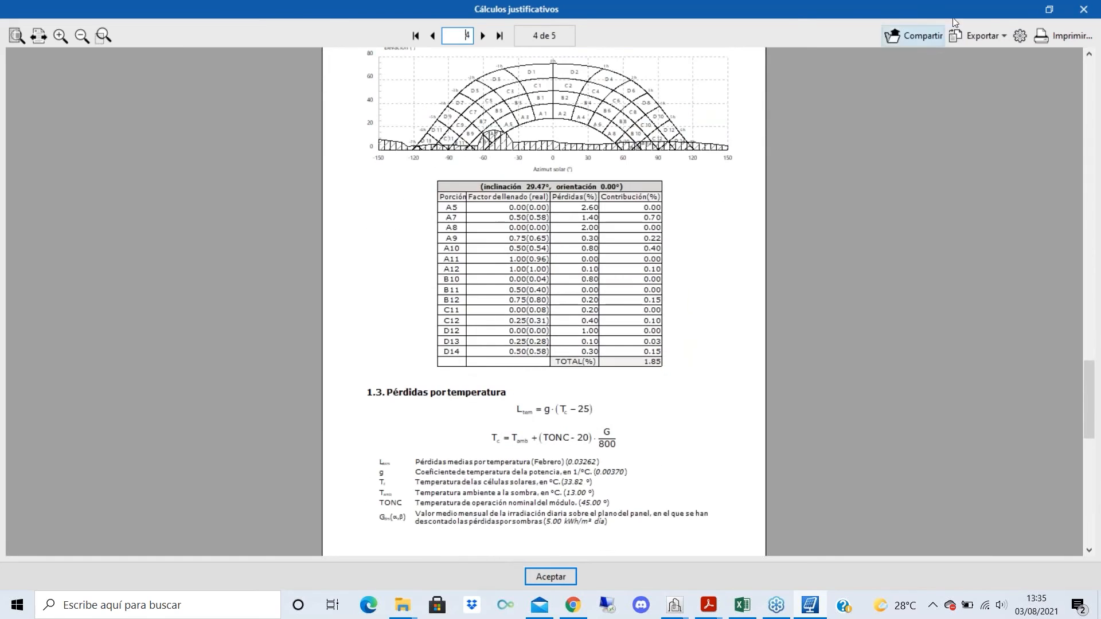
- View the report's export formats, read its remaining loss sections, and close the report and the module's settings without exporting
{"action": "left_click", "coordinate": [999, 35]}
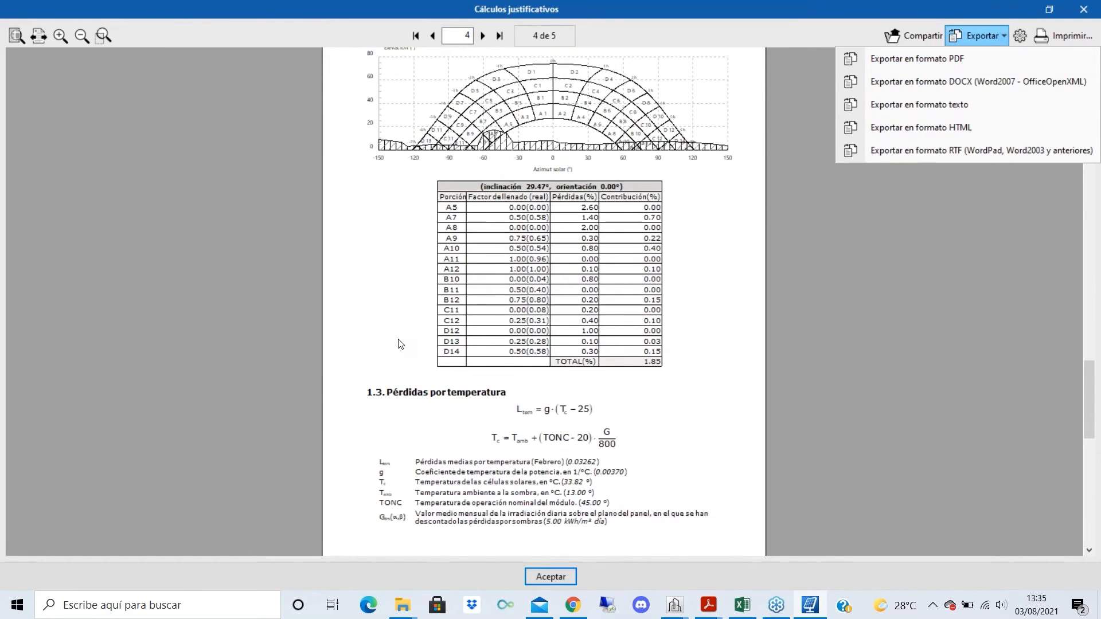
{"action": "scroll", "coordinate": [399, 343], "scroll_direction": "down", "scroll_amount": 8}
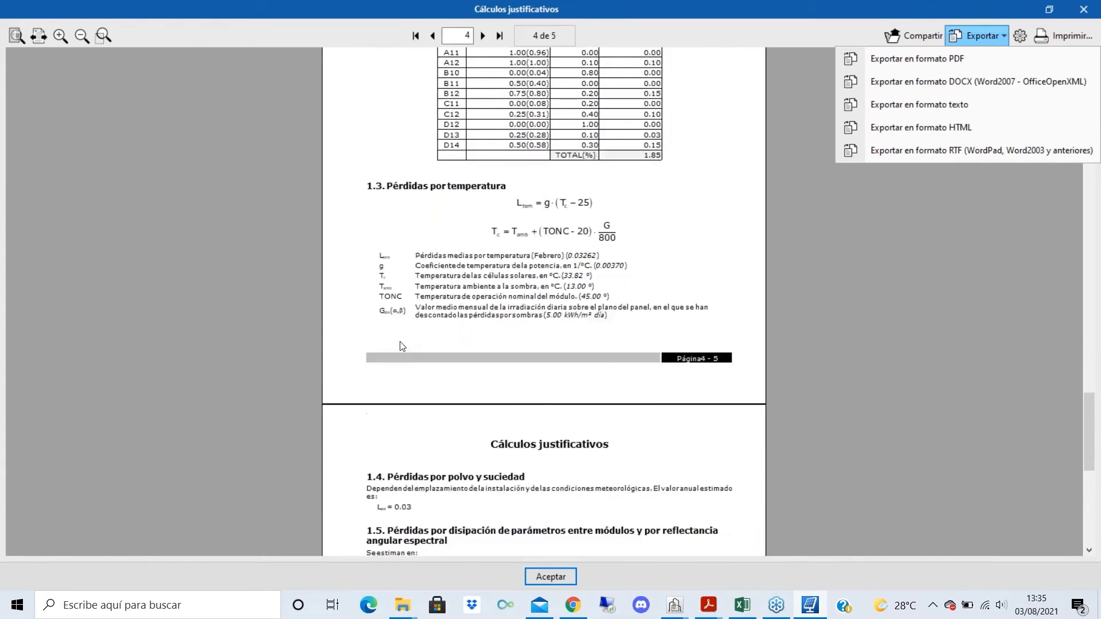
{"action": "left_click", "coordinate": [524, 368]}
{"action": "scroll", "coordinate": [597, 344], "scroll_direction": "up", "scroll_amount": 3}
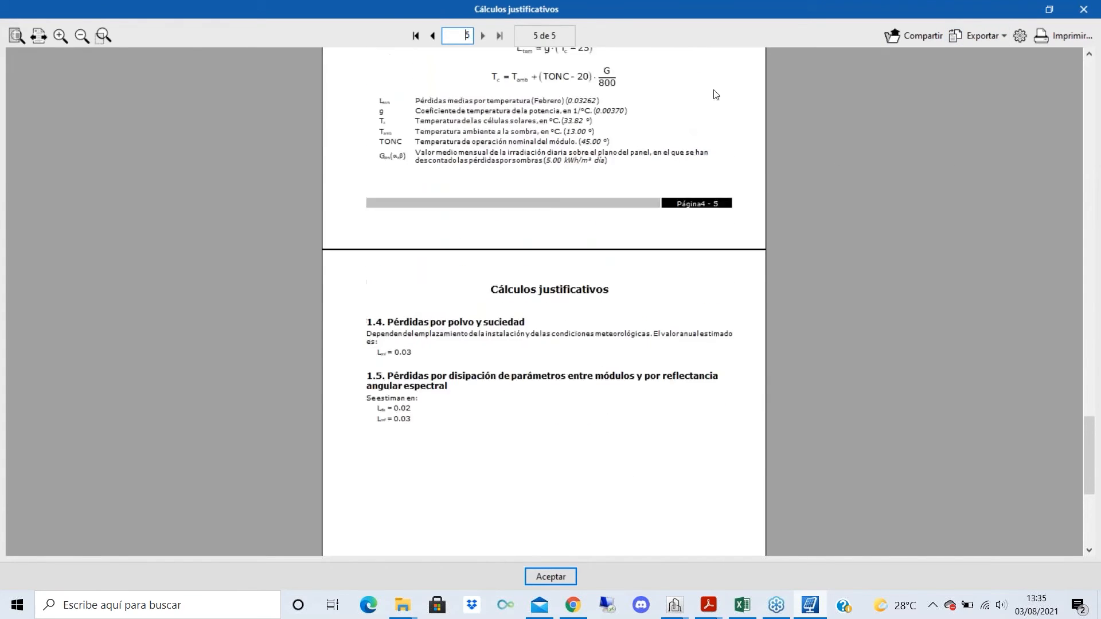
{"action": "left_click", "coordinate": [1087, 5]}
{"action": "left_click", "coordinate": [753, 184]}
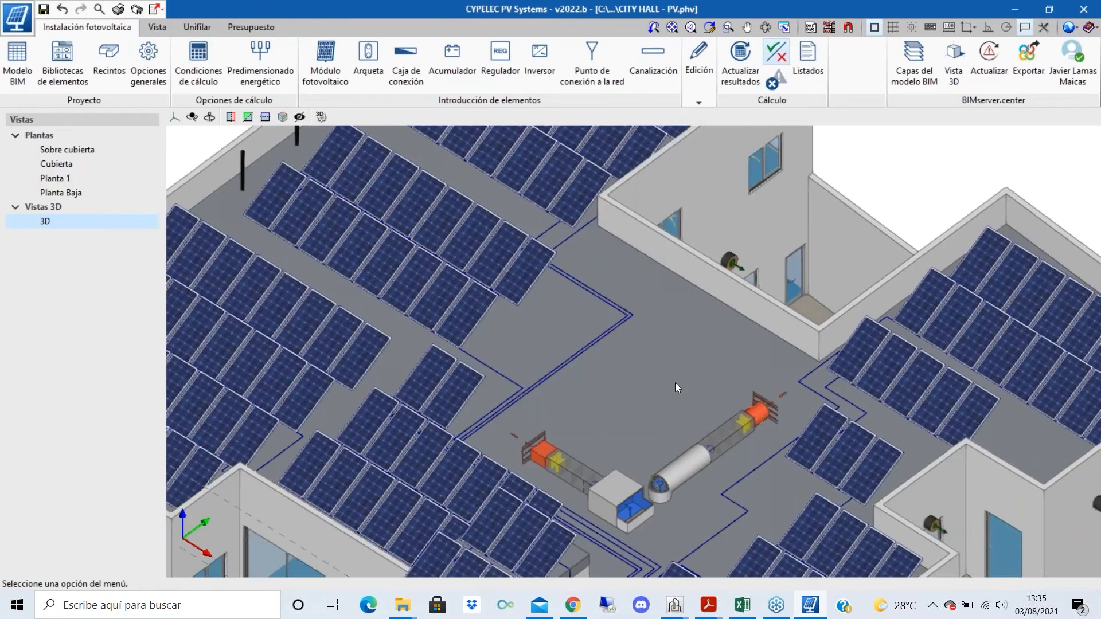
- Examine the produced energy and shading factor of individual modules in different arrays across the roof in the 3D view
{"action": "middle_click_drag", "start_coordinate": [675, 383], "coordinate": [591, 332]}
{"action": "scroll", "coordinate": [592, 333], "scroll_direction": "down", "scroll_amount": 2}
{"action": "mouse_move", "coordinate": [771, 393]}
{"action": "middle_mouse_down", "text": "shift"}
{"action": "mouse_move", "coordinate": [781, 343]}
{"action": "mouse_move", "coordinate": [763, 390]}
{"action": "middle_mouse_up", "text": "shift"}
{"action": "scroll", "coordinate": [569, 385], "scroll_direction": "up", "scroll_amount": 3}
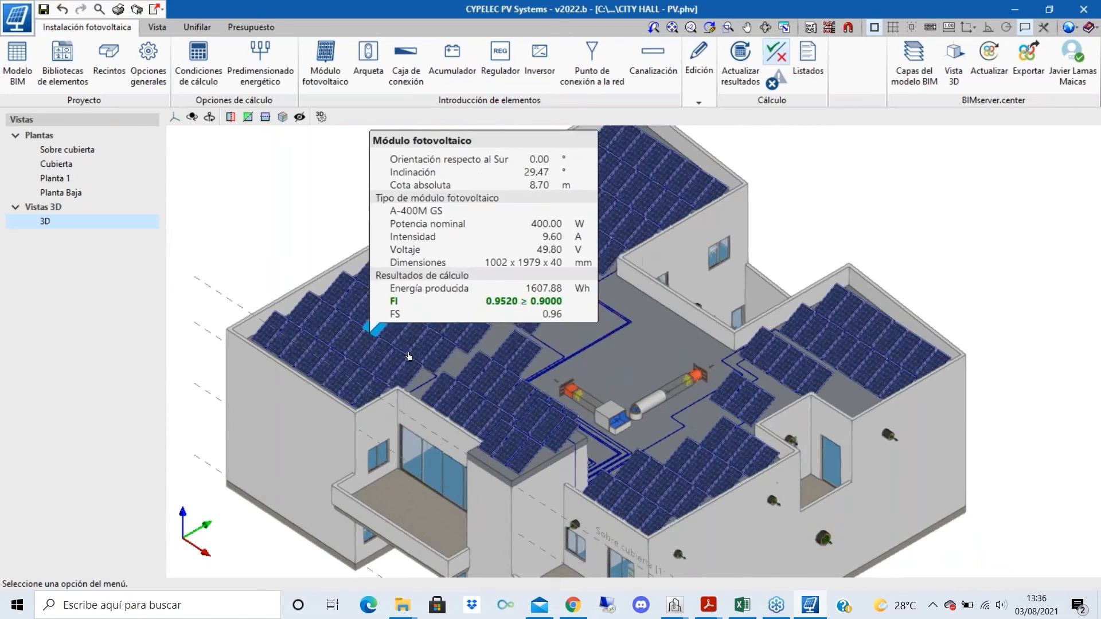
{"action": "scroll", "coordinate": [593, 253], "scroll_direction": "down", "scroll_amount": 1}
{"action": "mouse_move", "coordinate": [593, 247]}
{"action": "scroll", "coordinate": [593, 248], "scroll_direction": "up", "scroll_amount": 2}
{"action": "mouse_move", "coordinate": [263, 367]}
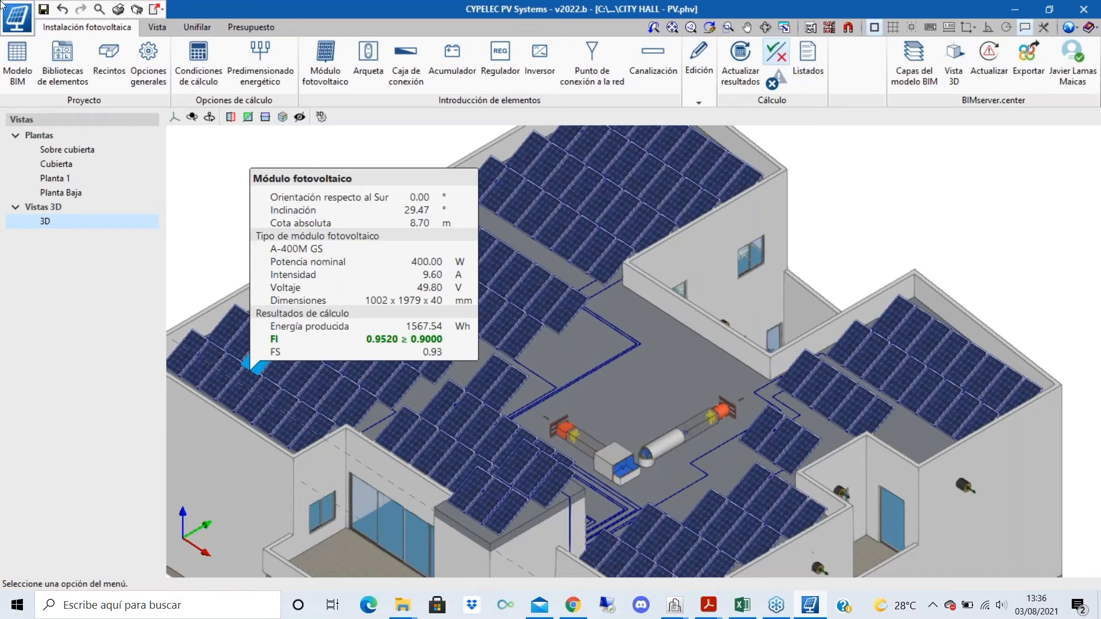
- Generate the installed power report (Potencia instalada) for the project
{"action": "left_click", "coordinate": [118, 9]}
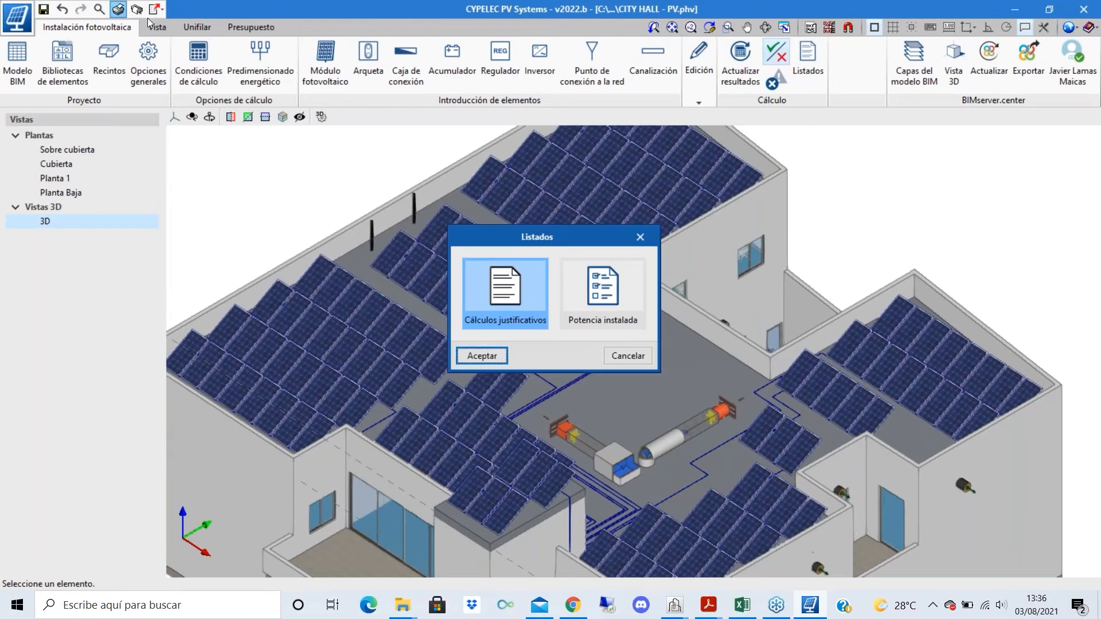
{"action": "left_click_drag", "start_coordinate": [557, 229], "coordinate": [548, 214]}
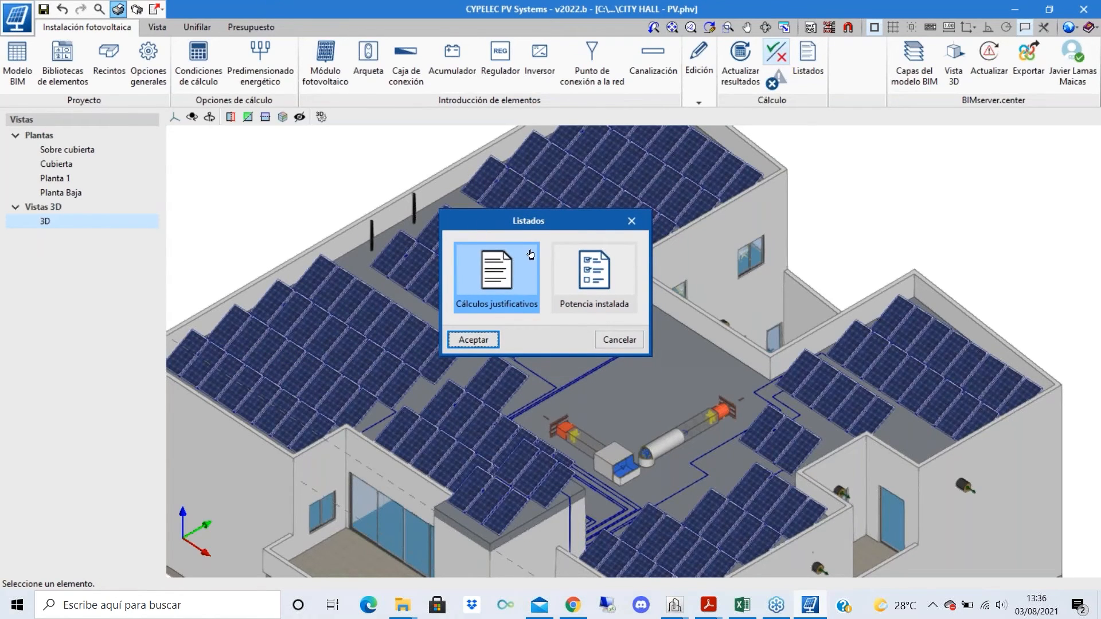
{"action": "left_click", "coordinate": [614, 274]}
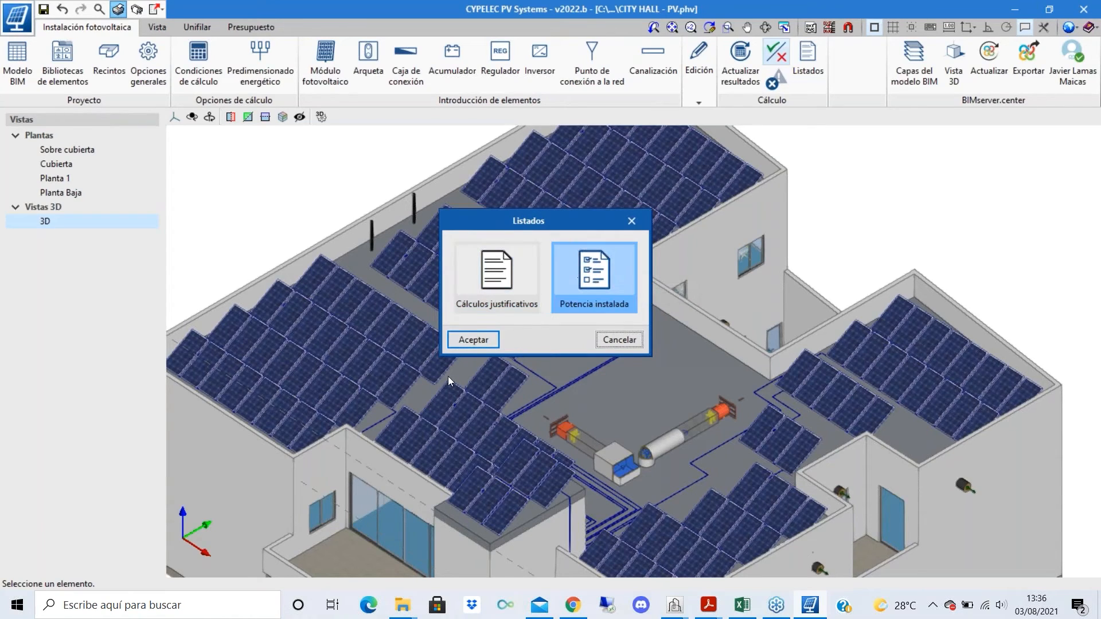
{"action": "left_click", "coordinate": [465, 342]}
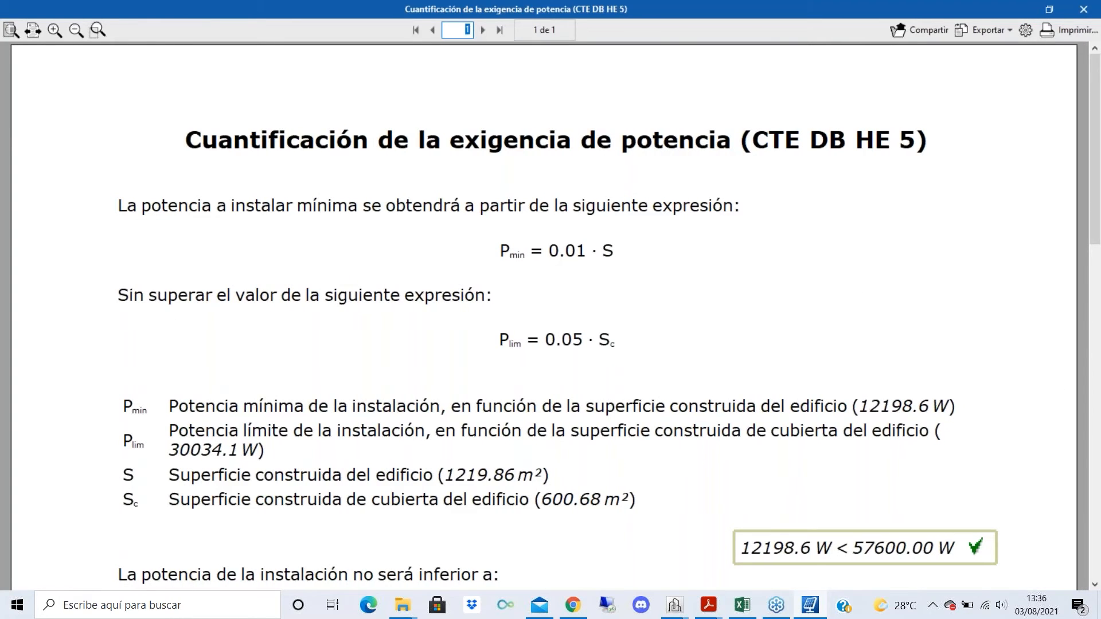
- Read the CTE DB HE 5 power requirement checks for minimum and limit power at a reduced zoom, and close the report
{"action": "scroll", "coordinate": [565, 225], "scroll_direction": "down", "scroll_amount": 1, "text": "ctrl"}
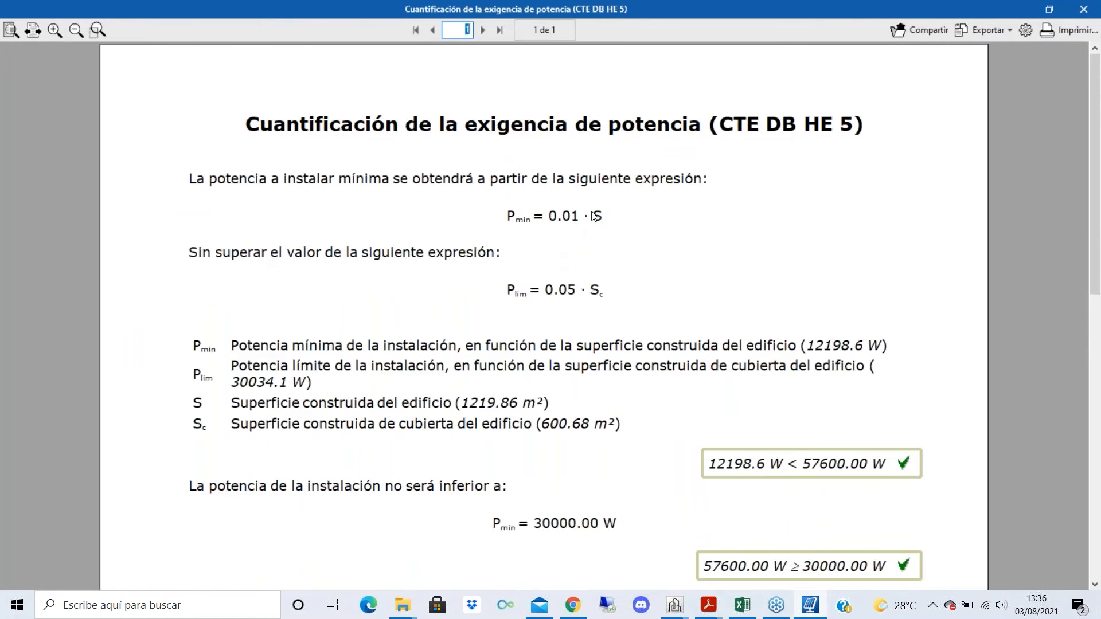
{"action": "scroll", "coordinate": [591, 221], "scroll_direction": "down", "scroll_amount": 1, "text": "ctrl"}
{"action": "scroll", "coordinate": [565, 274], "scroll_direction": "down", "scroll_amount": 3}
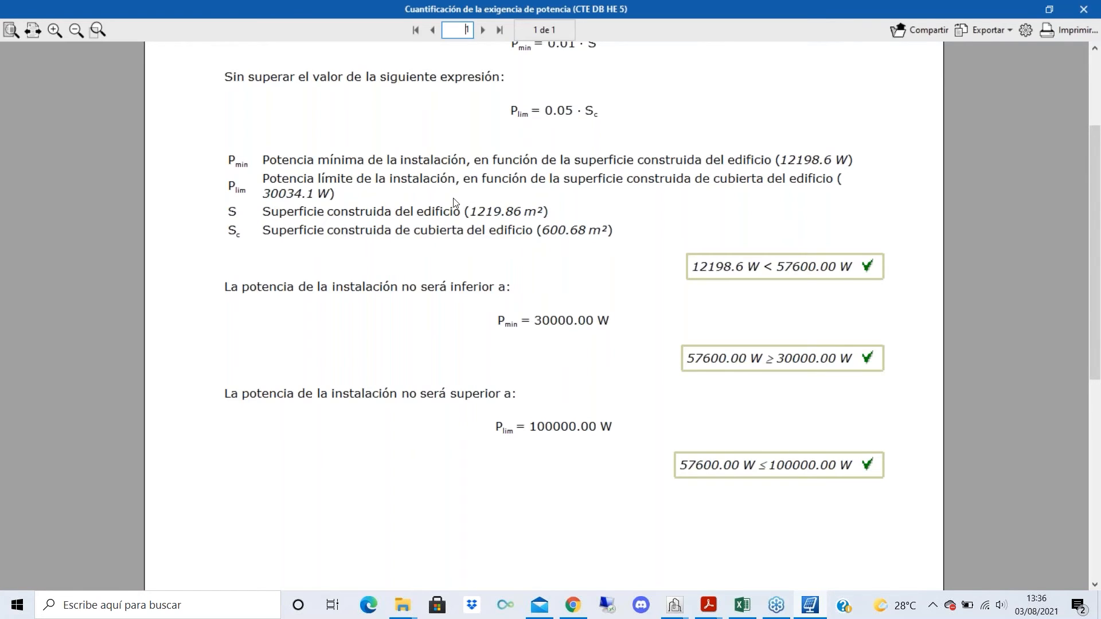
{"action": "scroll", "coordinate": [501, 190], "scroll_direction": "down", "scroll_amount": 1}
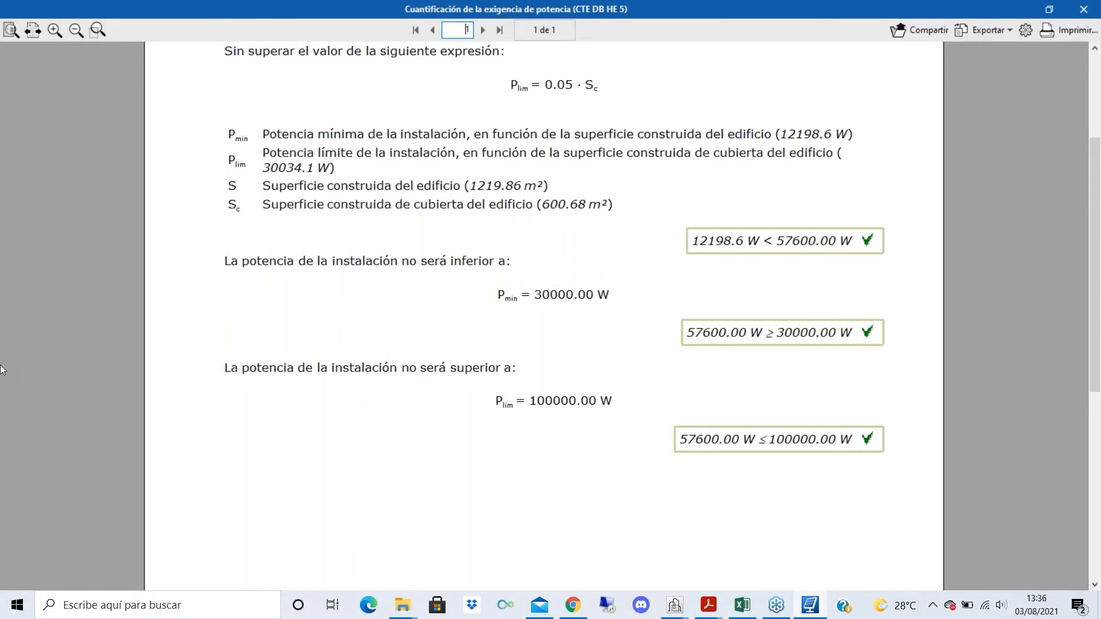
{"action": "scroll", "coordinate": [505, 424], "scroll_direction": "up", "scroll_amount": 3}
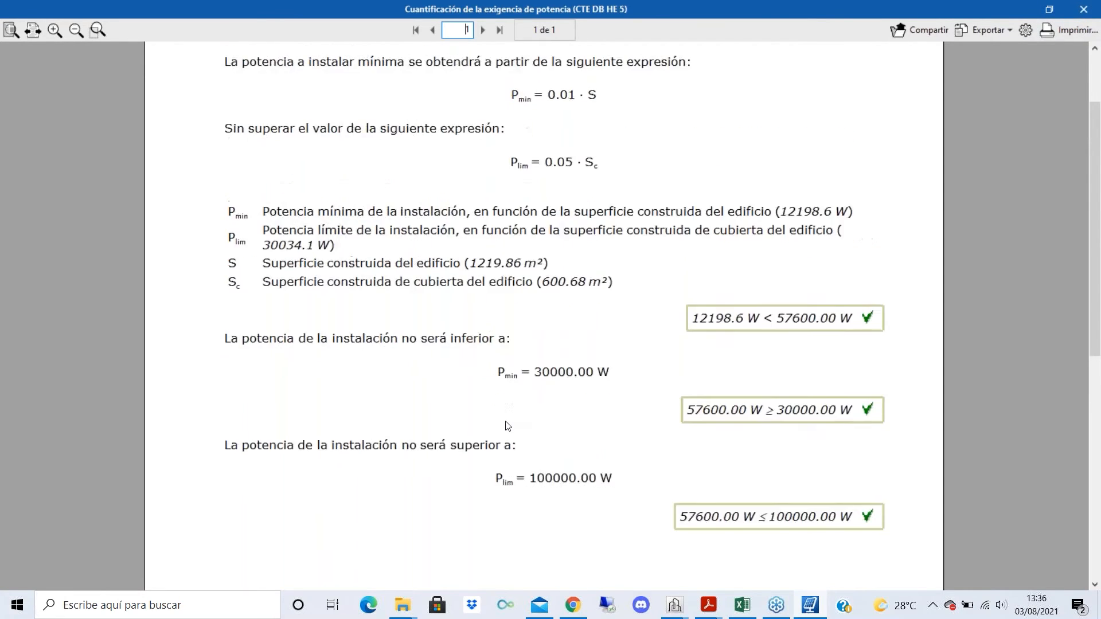
{"action": "scroll", "coordinate": [552, 425], "scroll_direction": "up", "scroll_amount": 1}
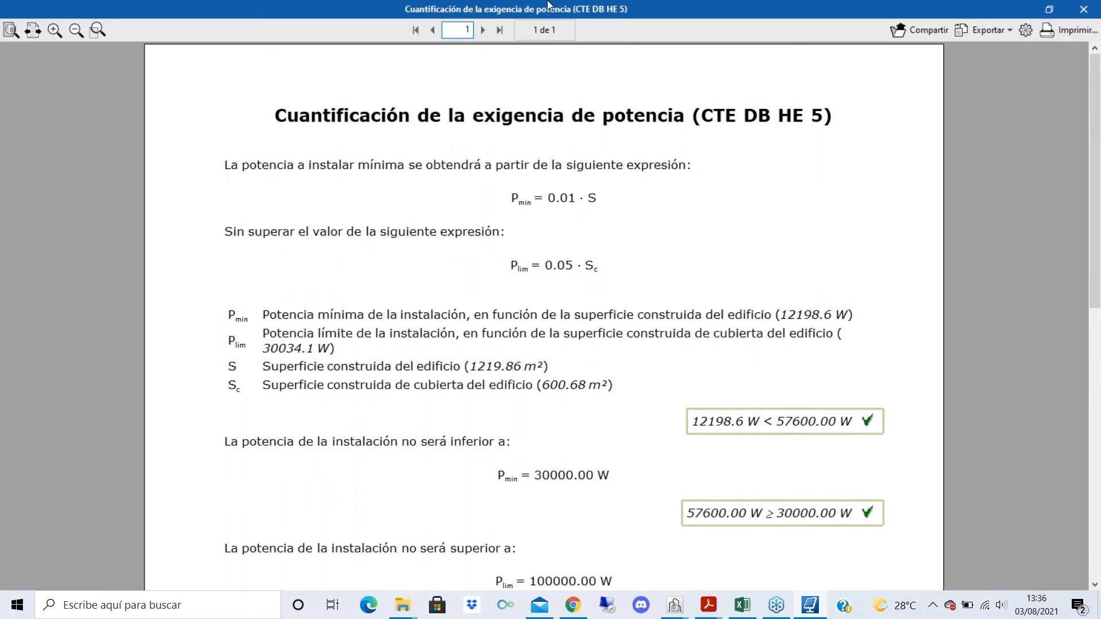
{"action": "left_click", "coordinate": [1084, 10]}
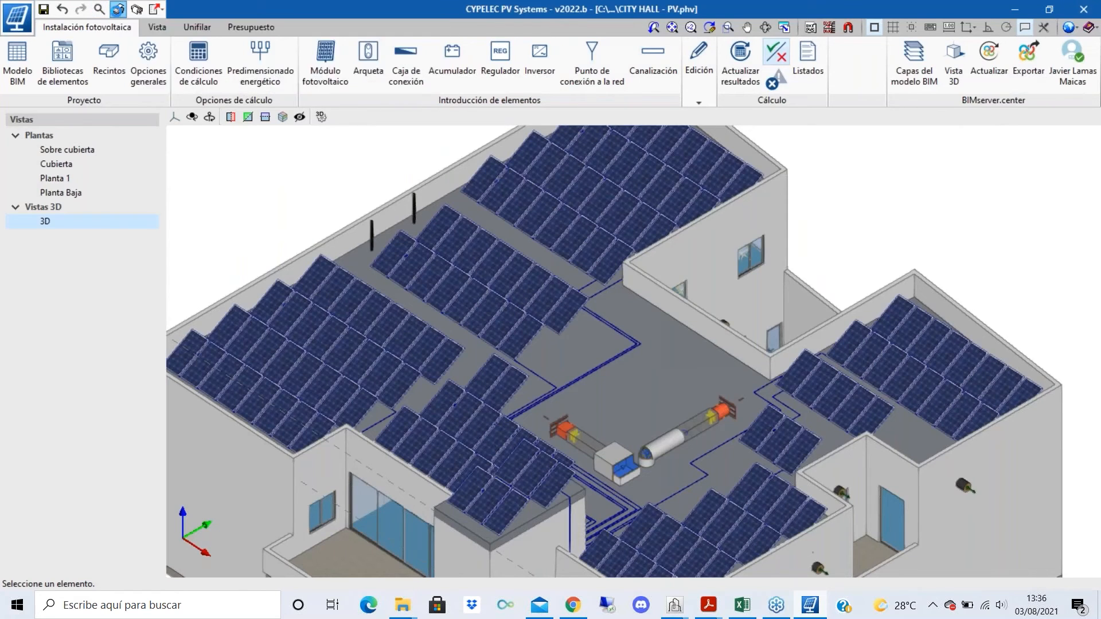
- Generate the supporting calculations report (Cálculos justificativos) for the whole installation, view its index, and close it
{"action": "left_click", "coordinate": [117, 10]}
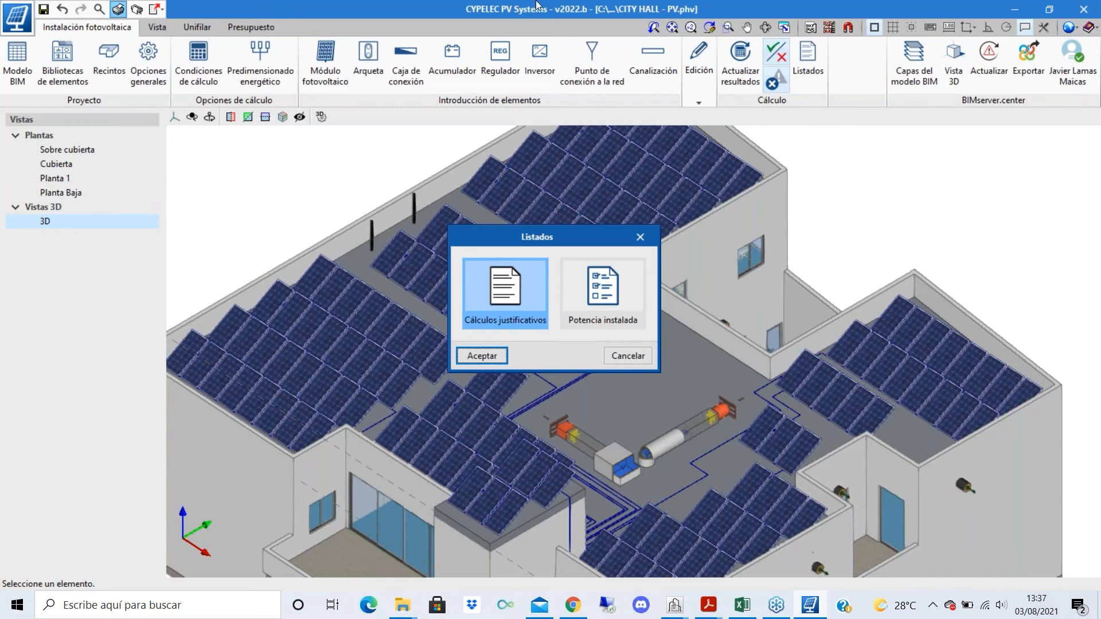
{"action": "left_click", "coordinate": [498, 358]}
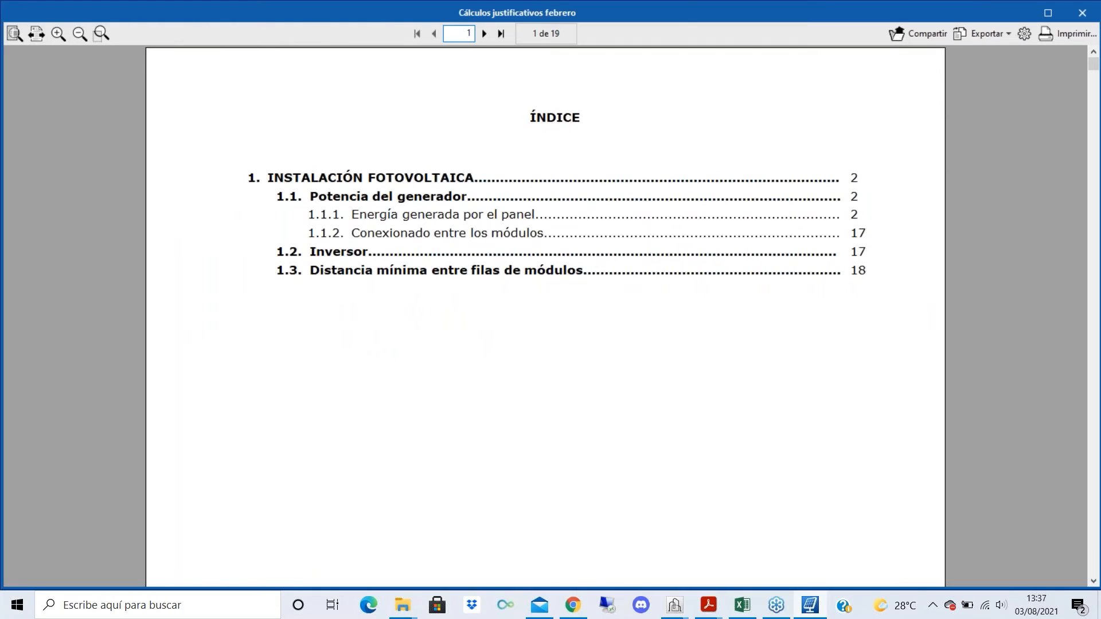
{"action": "left_click", "coordinate": [1093, 16]}
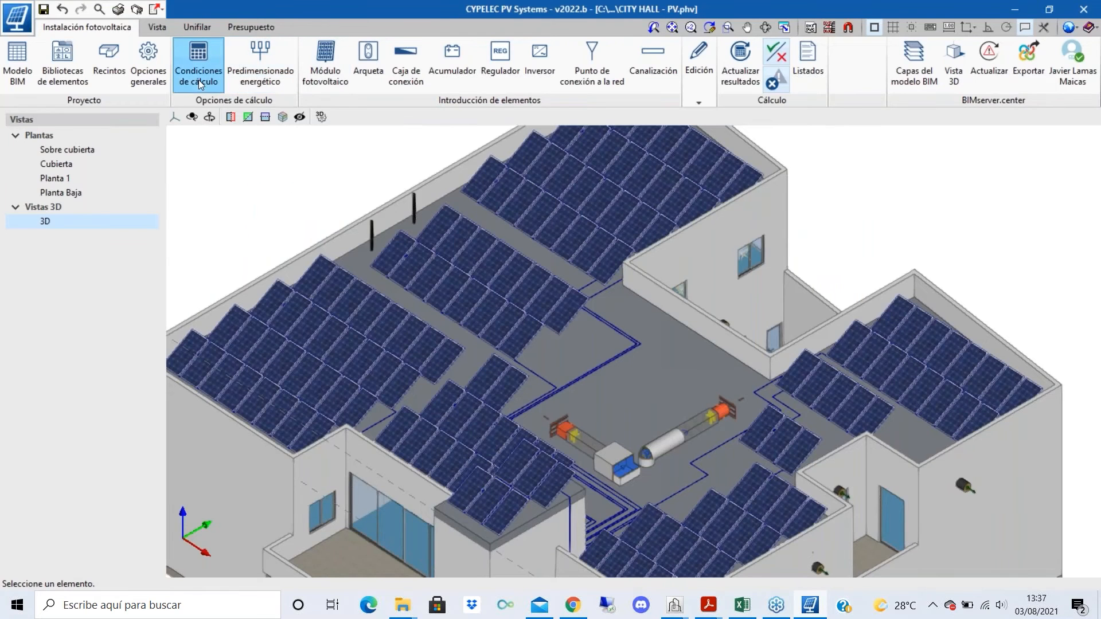
- View the design periods available in the calculation conditions, and close them without changing the selected month
{"action": "left_click", "coordinate": [198, 64]}
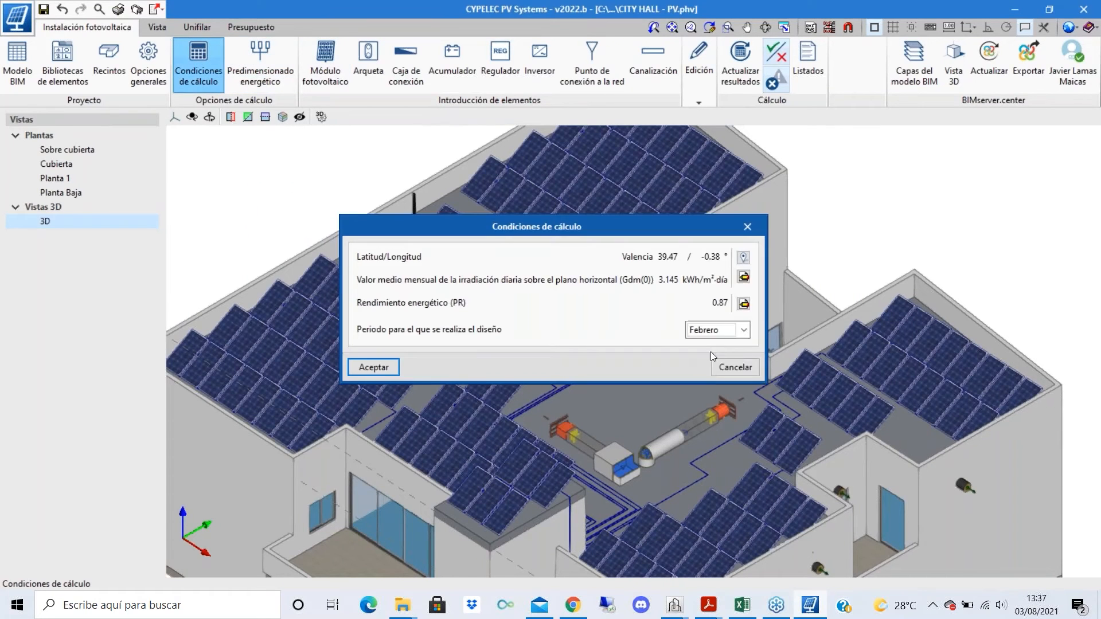
{"action": "left_click", "coordinate": [744, 330]}
{"action": "scroll", "coordinate": [710, 373], "scroll_direction": "up", "scroll_amount": 1}
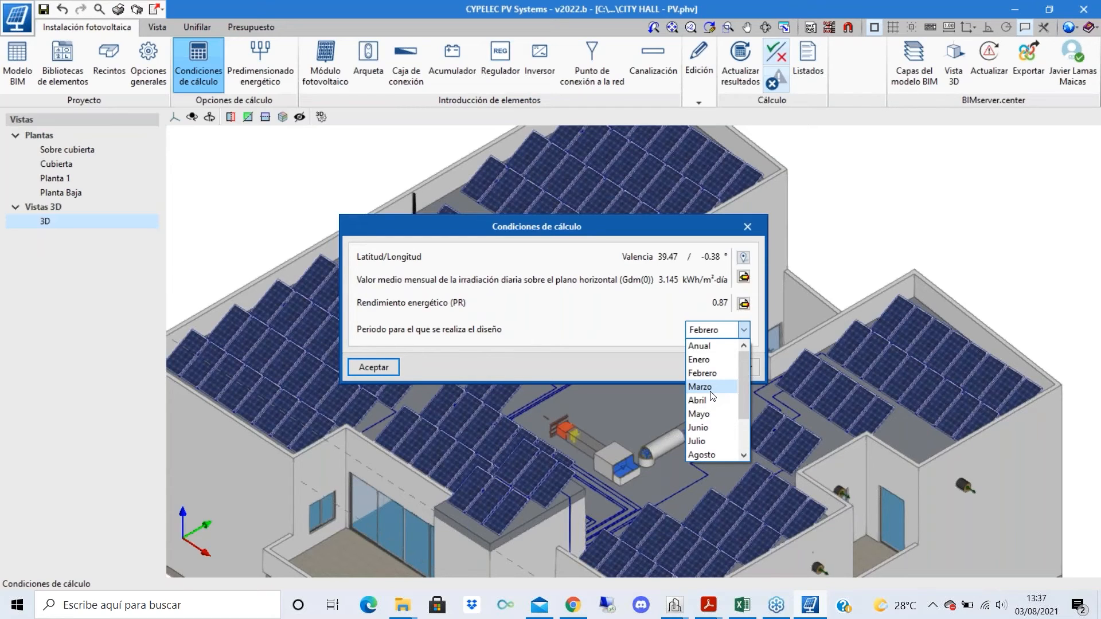
{"action": "left_click", "coordinate": [747, 227]}
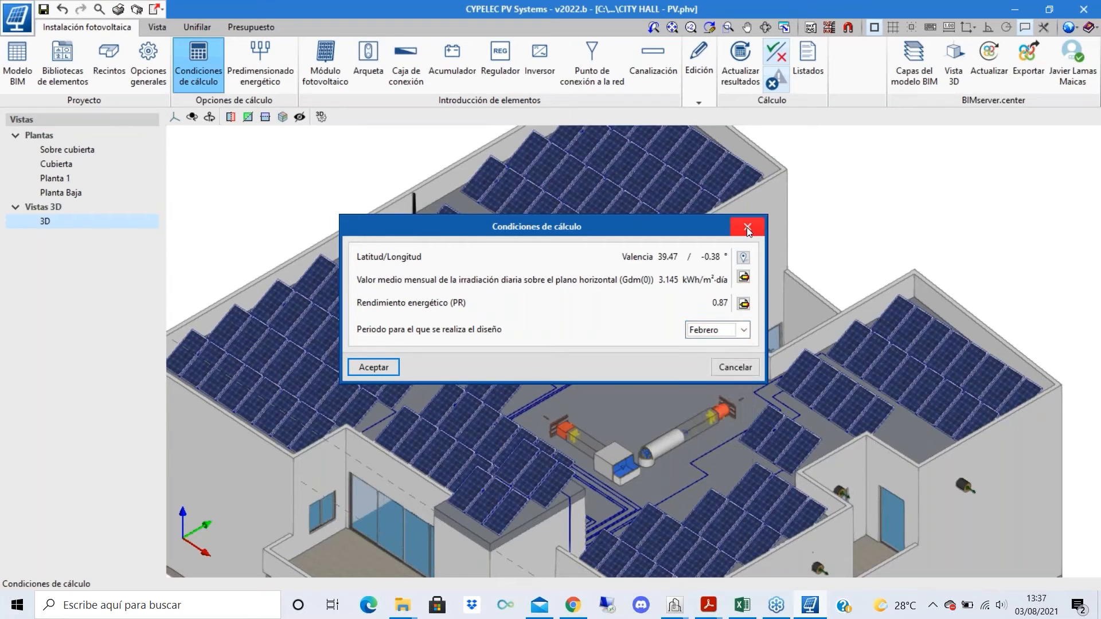
{"action": "left_click", "coordinate": [746, 227]}
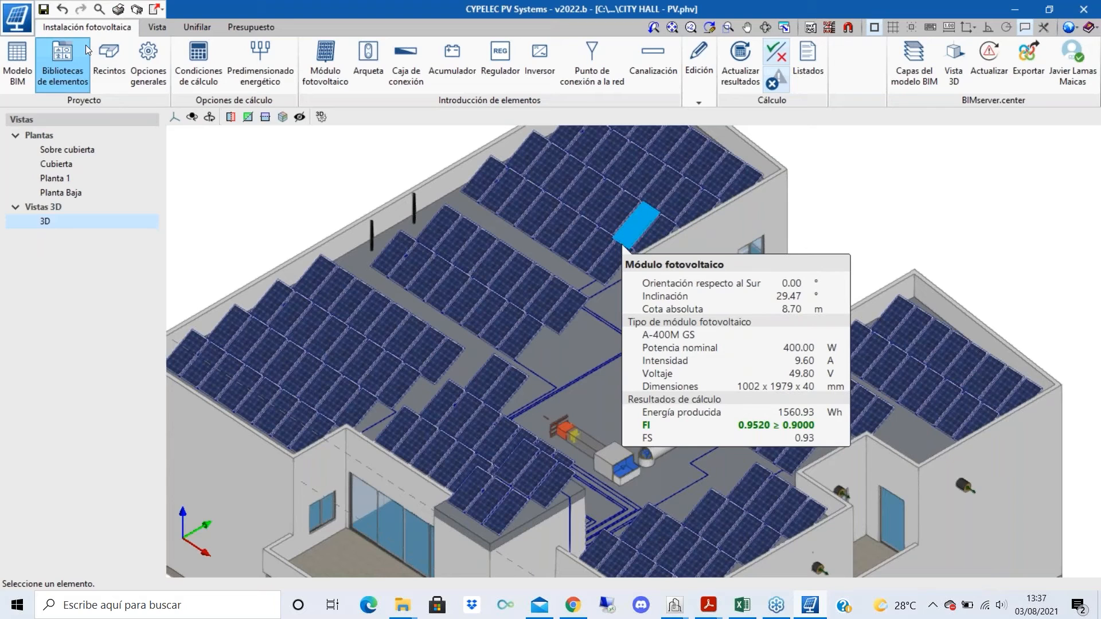
- Reopen the installation's supporting calculations report and look over its index page
{"action": "left_click", "coordinate": [118, 9]}
{"action": "left_click", "coordinate": [482, 355]}
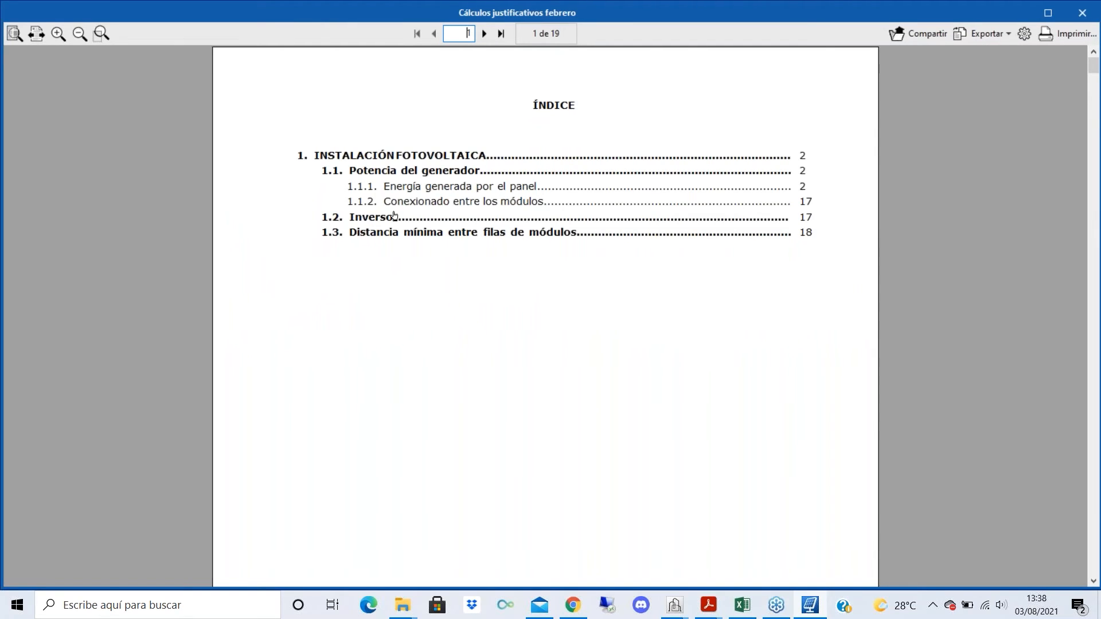
{"action": "scroll", "coordinate": [405, 334], "scroll_direction": "down", "scroll_amount": 3}
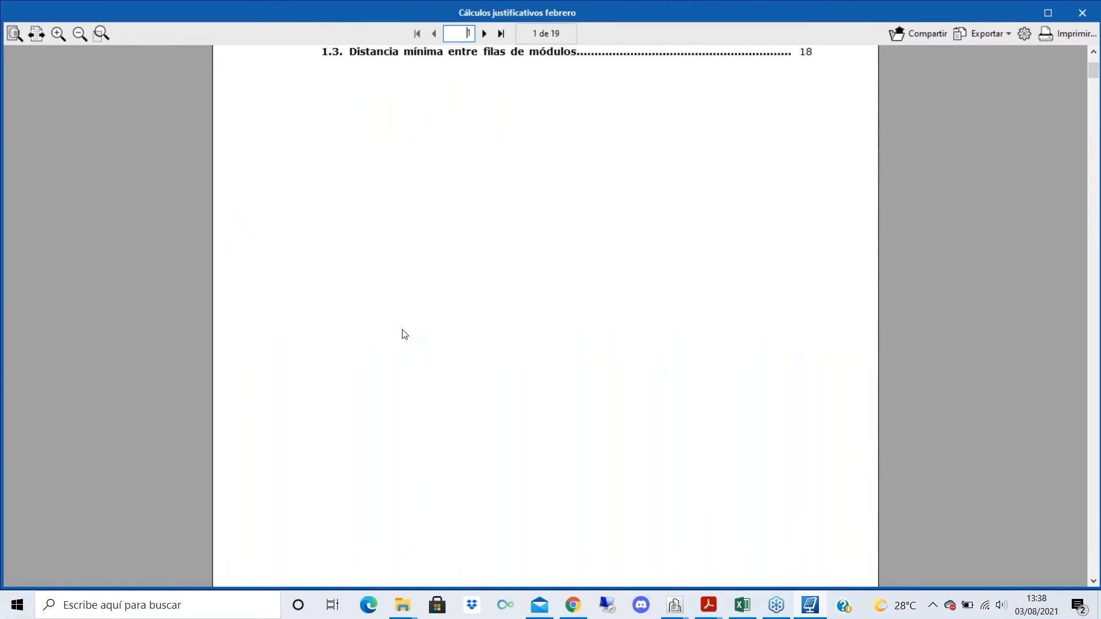
{"action": "scroll", "coordinate": [405, 334], "scroll_direction": "up", "scroll_amount": 3}
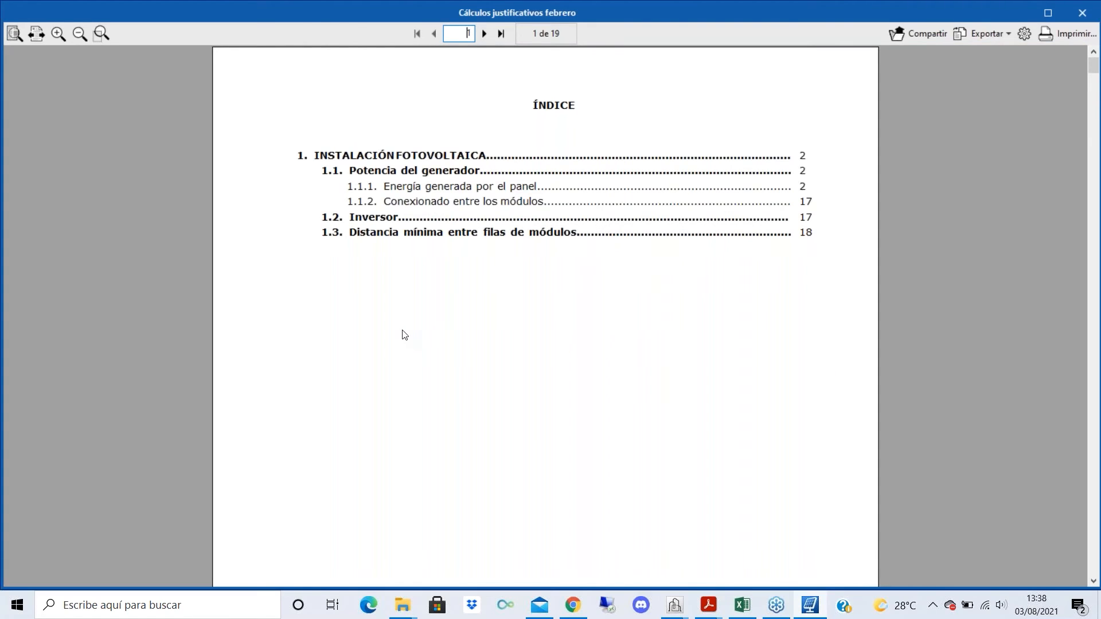
- Read the report's generator power section, from the loss factors through the per-module table of energy generated by the installation
{"action": "scroll", "coordinate": [418, 322], "scroll_direction": "down", "scroll_amount": 3}
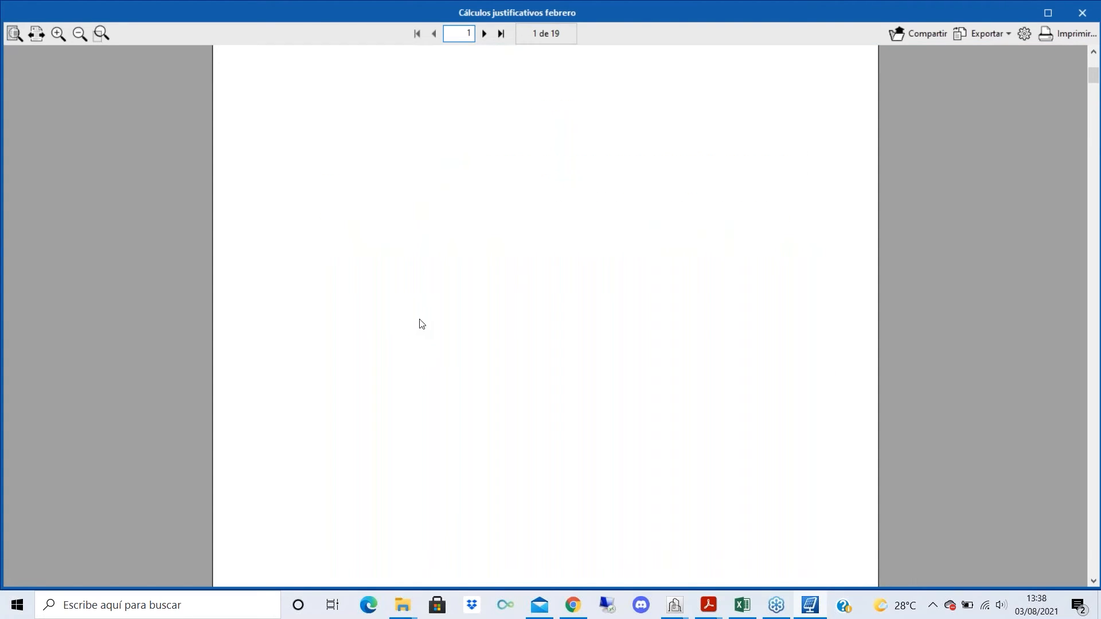
{"action": "scroll", "coordinate": [1016, 200], "scroll_direction": "down", "scroll_amount": 6}
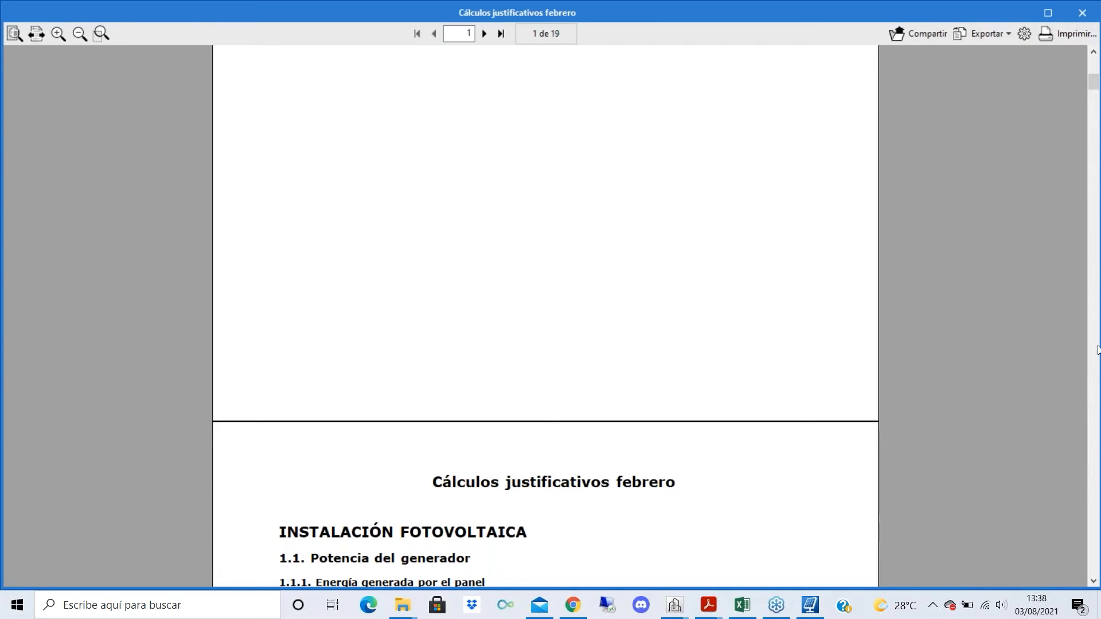
{"action": "left_click_drag", "start_coordinate": [1097, 87], "coordinate": [1083, 111]}
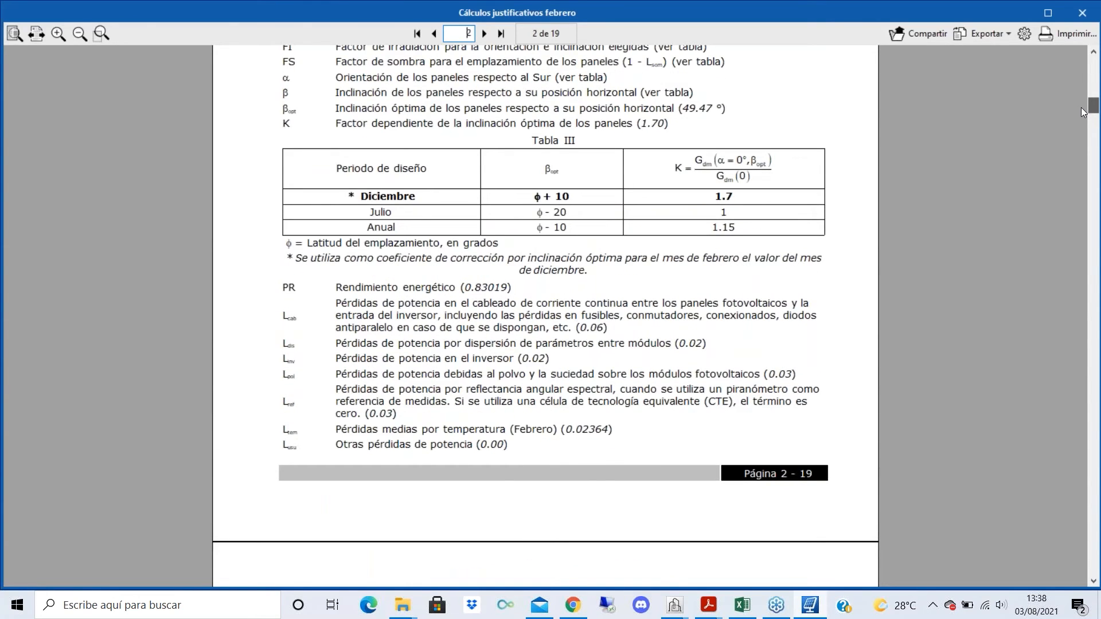
{"action": "scroll", "coordinate": [1083, 112], "scroll_direction": "down", "scroll_amount": 2}
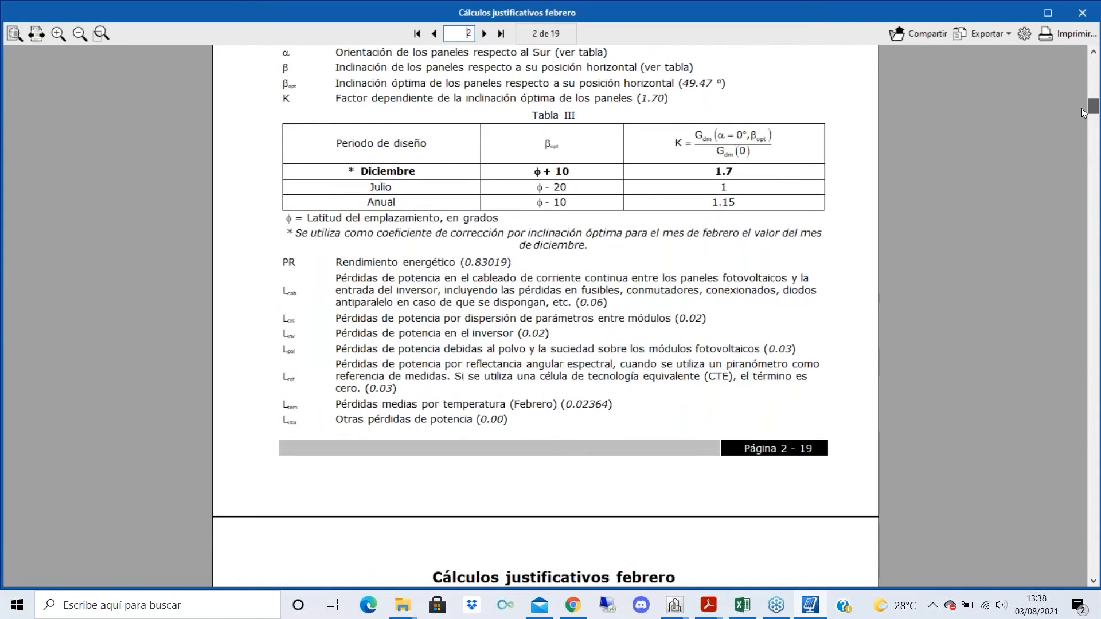
{"action": "scroll", "coordinate": [1082, 109], "scroll_direction": "down", "scroll_amount": 8}
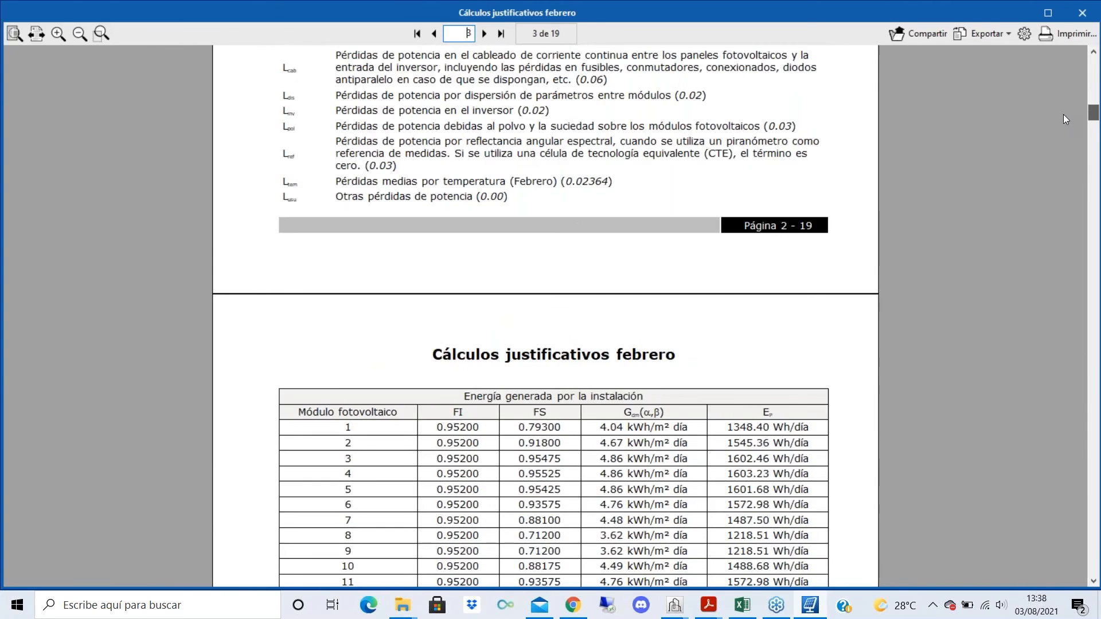
{"action": "scroll", "coordinate": [1064, 115], "scroll_direction": "down", "scroll_amount": 6}
{"action": "scroll", "coordinate": [1065, 121], "scroll_direction": "down", "scroll_amount": 9}
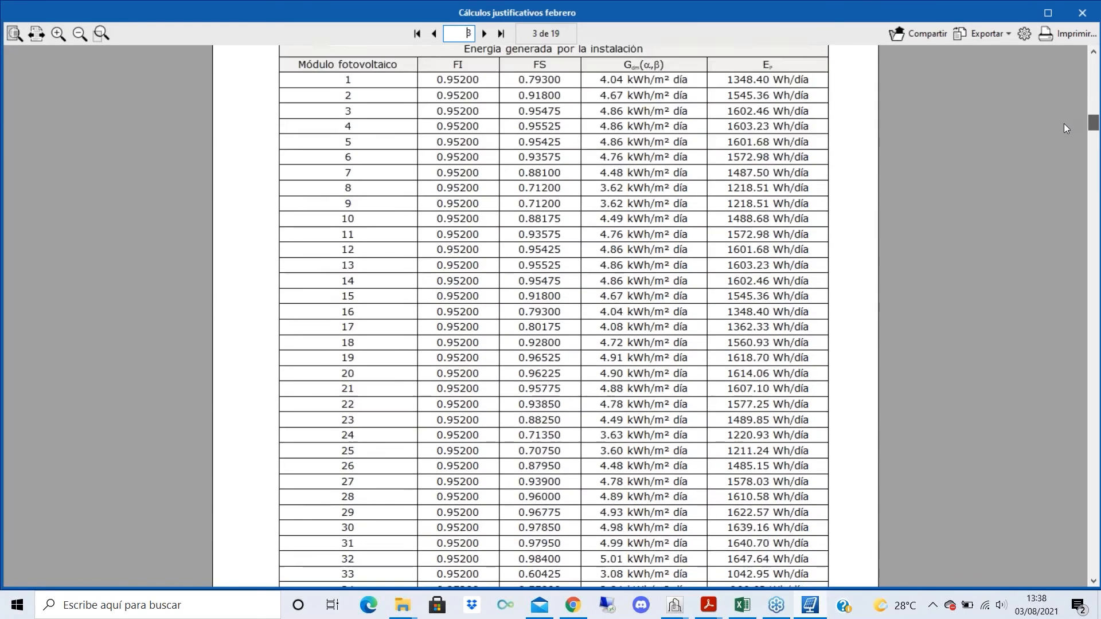
{"action": "scroll", "coordinate": [1064, 122], "scroll_direction": "up", "scroll_amount": 4}
{"action": "scroll", "coordinate": [1064, 122], "scroll_direction": "up", "scroll_amount": 1}
{"action": "scroll", "coordinate": [1064, 122], "scroll_direction": "down", "scroll_amount": 1}
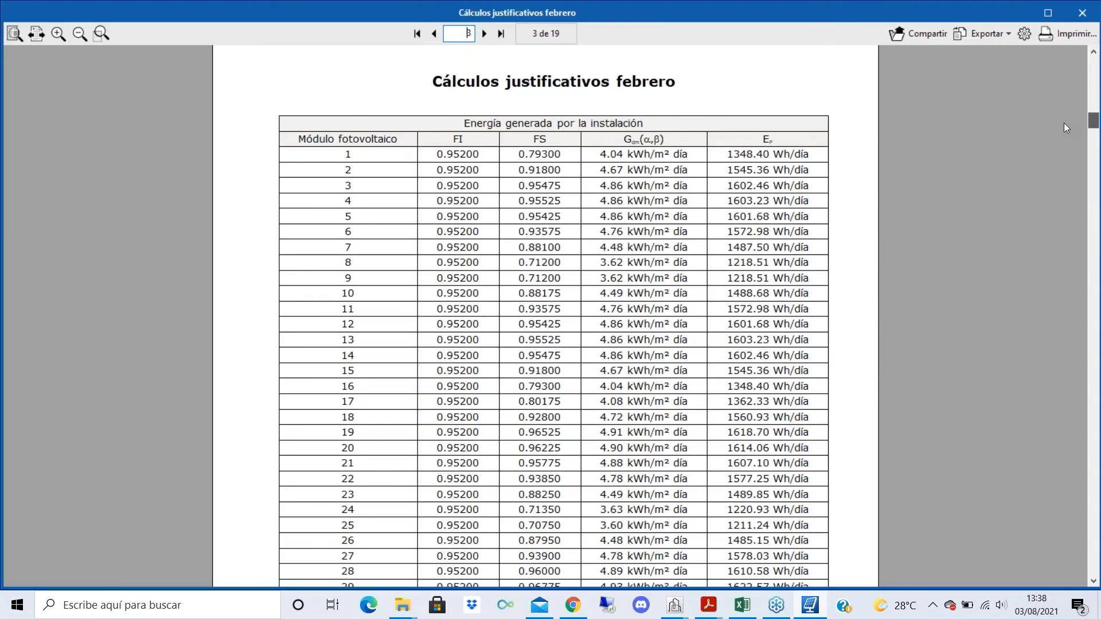
{"action": "scroll", "coordinate": [1065, 123], "scroll_direction": "down", "scroll_amount": 20}
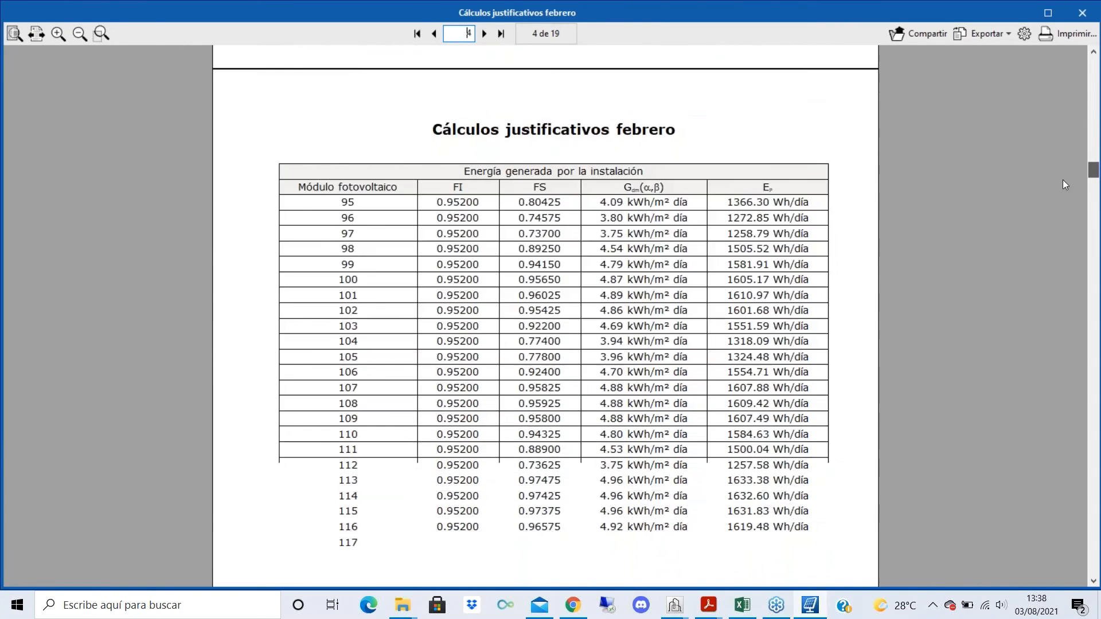
{"action": "scroll", "coordinate": [1065, 197], "scroll_direction": "down", "scroll_amount": 15}
{"action": "scroll", "coordinate": [1064, 197], "scroll_direction": "up", "scroll_amount": 1}
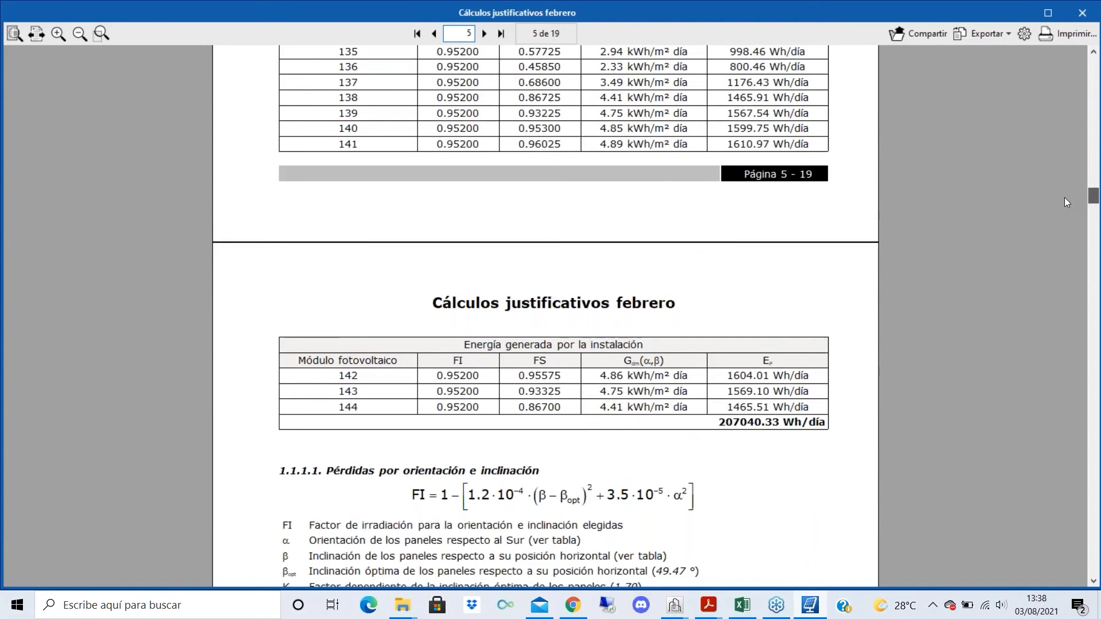
- Examine the per-module orientation, inclination and shading losses in the report, through to the table of maximum permitted losses
{"action": "scroll", "coordinate": [1065, 197], "scroll_direction": "down", "scroll_amount": 7}
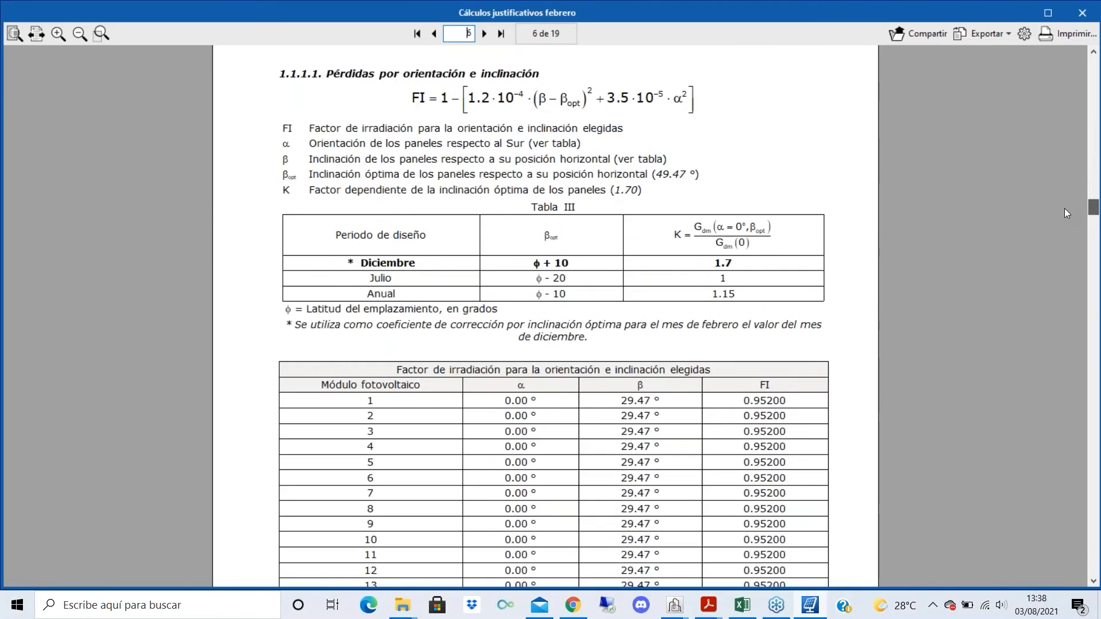
{"action": "scroll", "coordinate": [1064, 212], "scroll_direction": "down", "scroll_amount": 10}
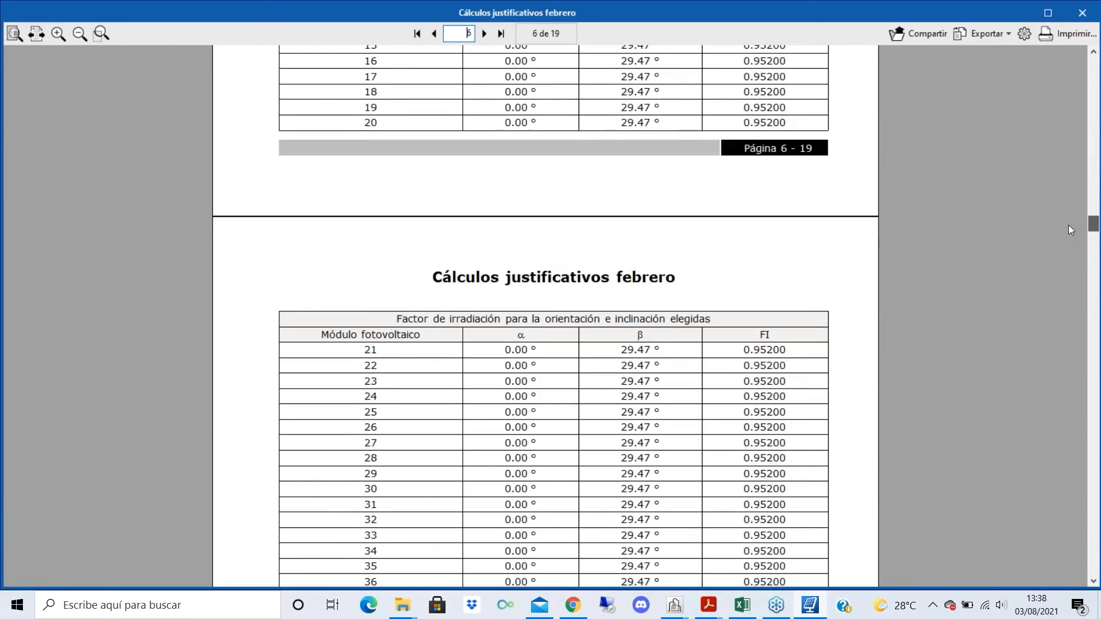
{"action": "scroll", "coordinate": [1070, 230], "scroll_direction": "up", "scroll_amount": 1}
{"action": "scroll", "coordinate": [1068, 230], "scroll_direction": "down", "scroll_amount": 20}
{"action": "scroll", "coordinate": [1069, 281], "scroll_direction": "down", "scroll_amount": 20}
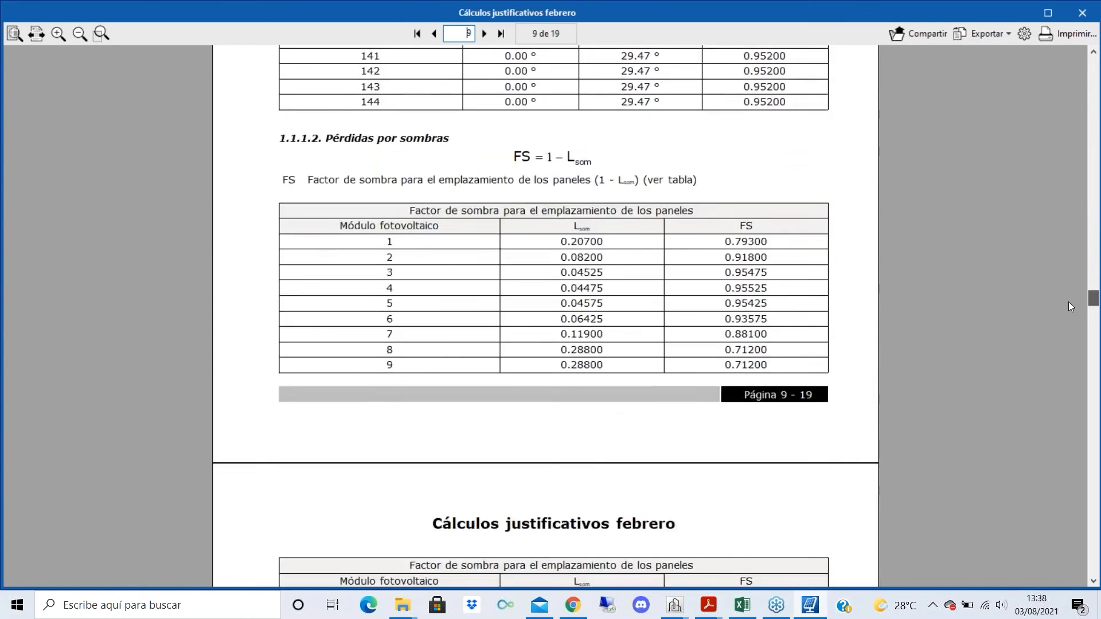
{"action": "scroll", "coordinate": [1068, 331], "scroll_direction": "down", "scroll_amount": 15}
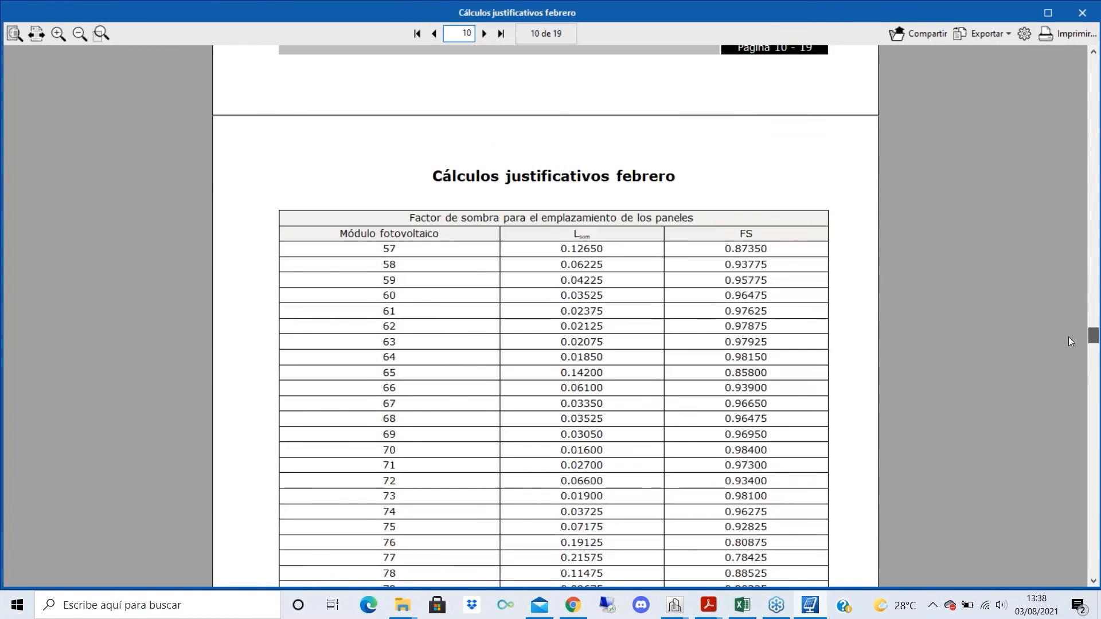
{"action": "scroll", "coordinate": [1067, 358], "scroll_direction": "down", "scroll_amount": 10}
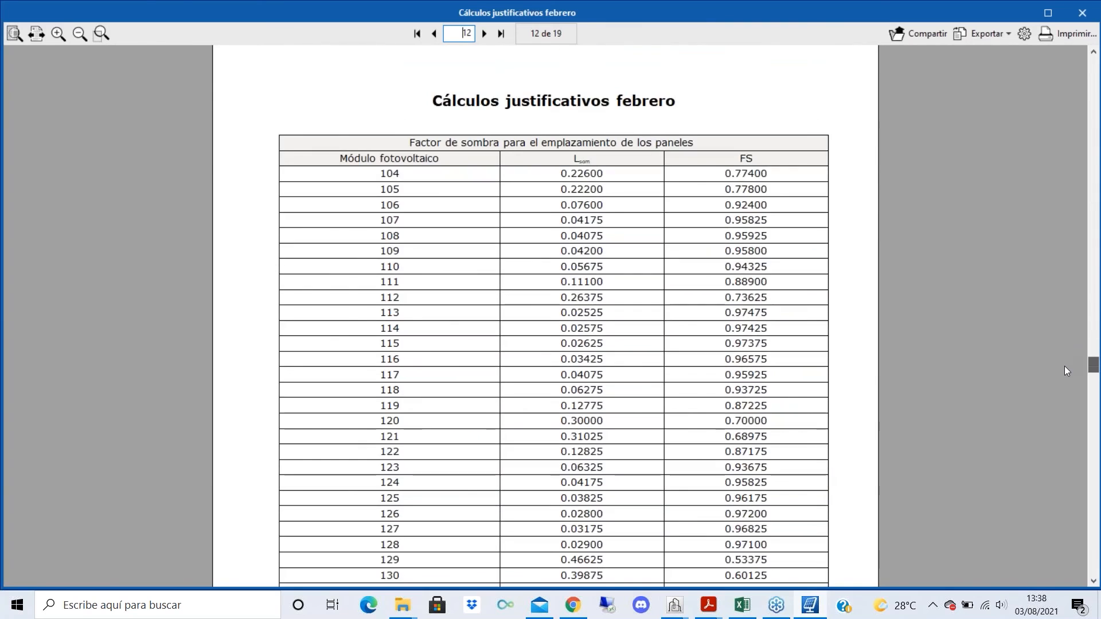
{"action": "scroll", "coordinate": [1064, 367], "scroll_direction": "down", "scroll_amount": 1}
{"action": "scroll", "coordinate": [1065, 378], "scroll_direction": "down", "scroll_amount": 15}
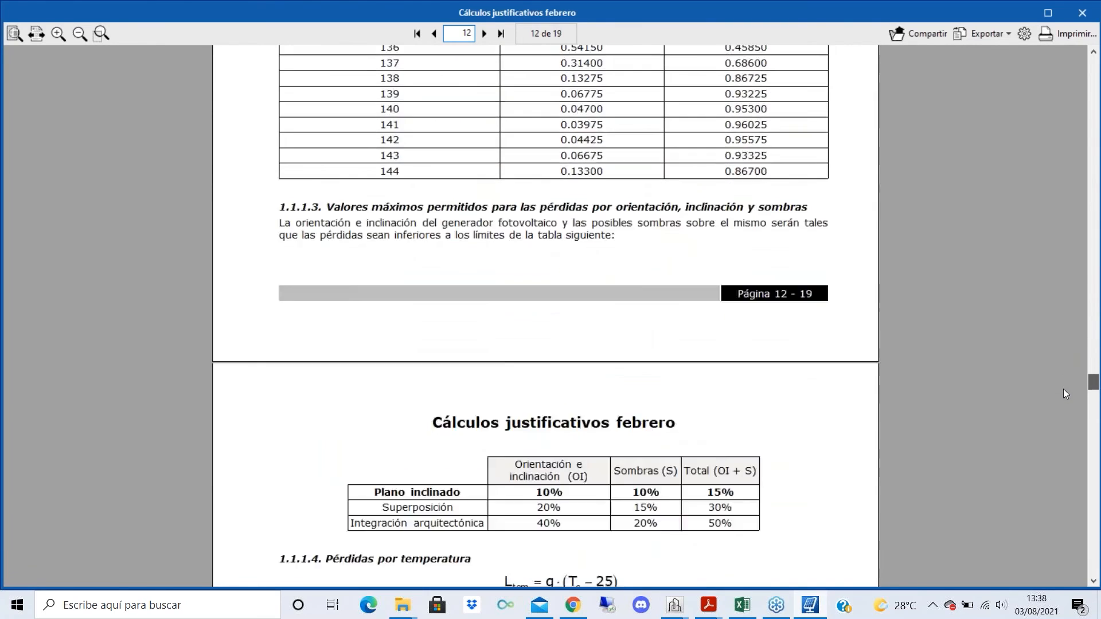
- Read the temperature and remaining loss sections, and examine the inverter's power, input voltage and MPPT input current checks
{"action": "scroll", "coordinate": [1071, 406], "scroll_direction": "down", "scroll_amount": 20}
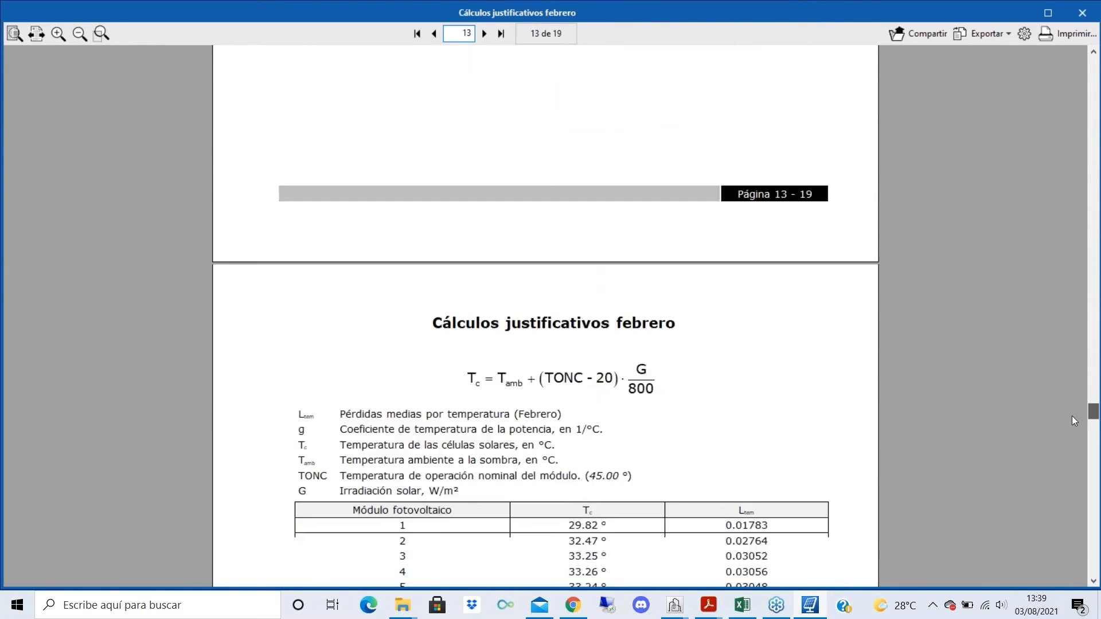
{"action": "scroll", "coordinate": [1074, 465], "scroll_direction": "down", "scroll_amount": 15}
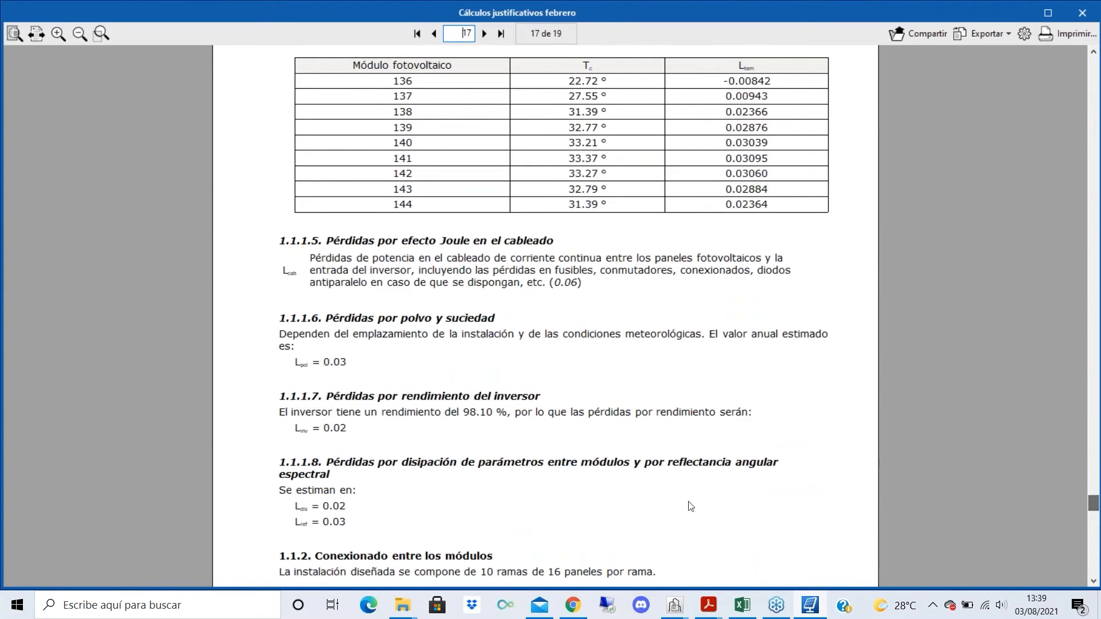
{"action": "scroll", "coordinate": [335, 346], "scroll_direction": "down", "scroll_amount": 3}
{"action": "scroll", "coordinate": [334, 346], "scroll_direction": "down", "scroll_amount": 6}
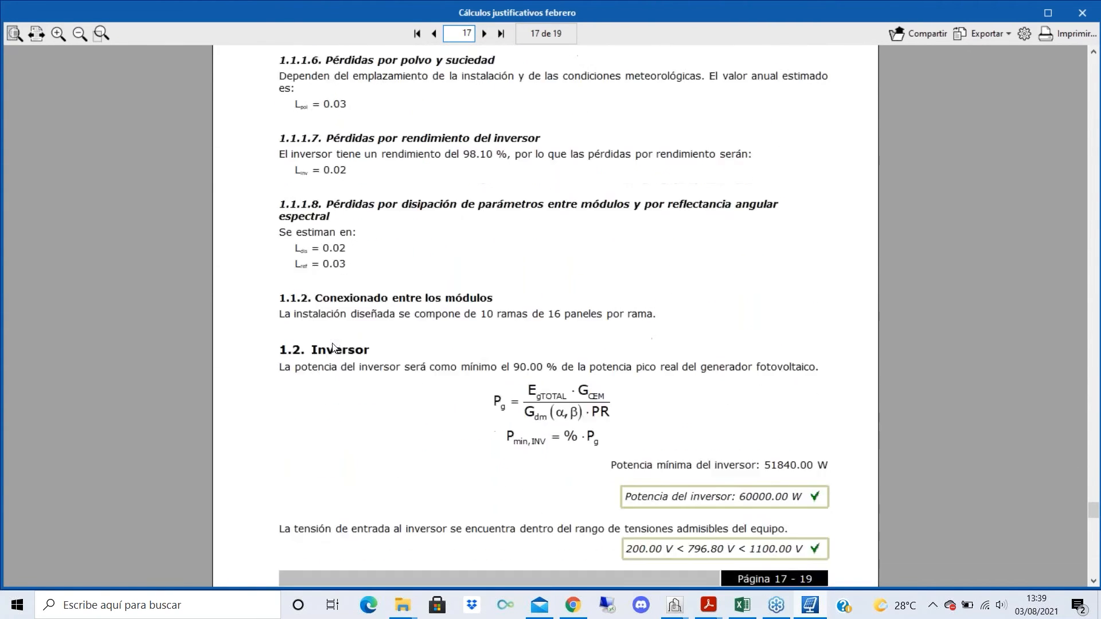
{"action": "scroll", "coordinate": [717, 332], "scroll_direction": "up", "scroll_amount": 1}
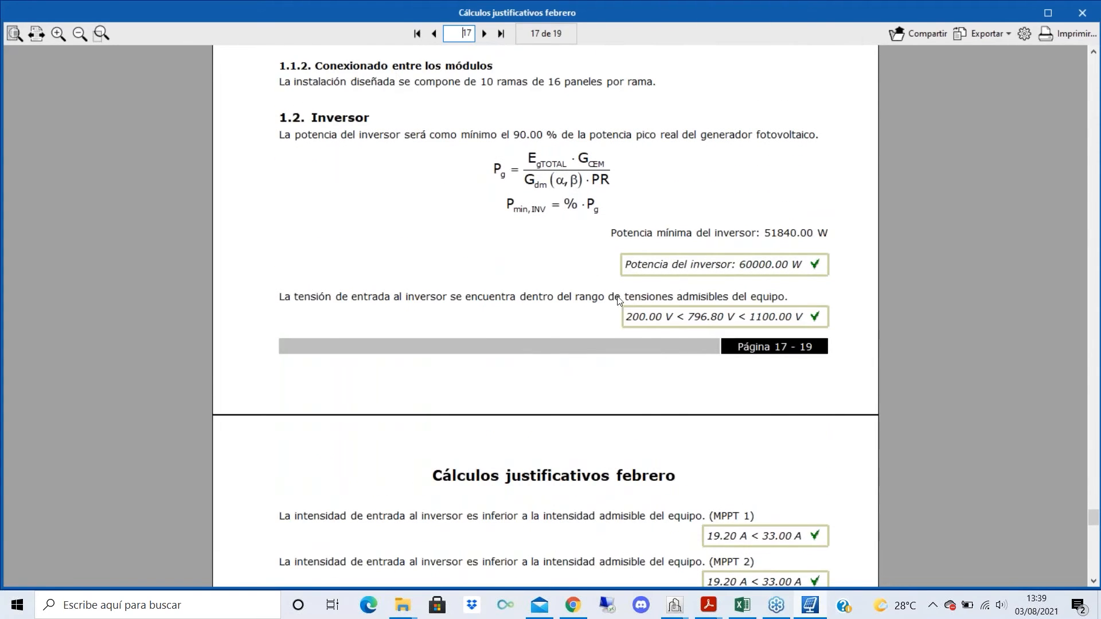
{"action": "scroll", "coordinate": [641, 326], "scroll_direction": "down", "scroll_amount": 1}
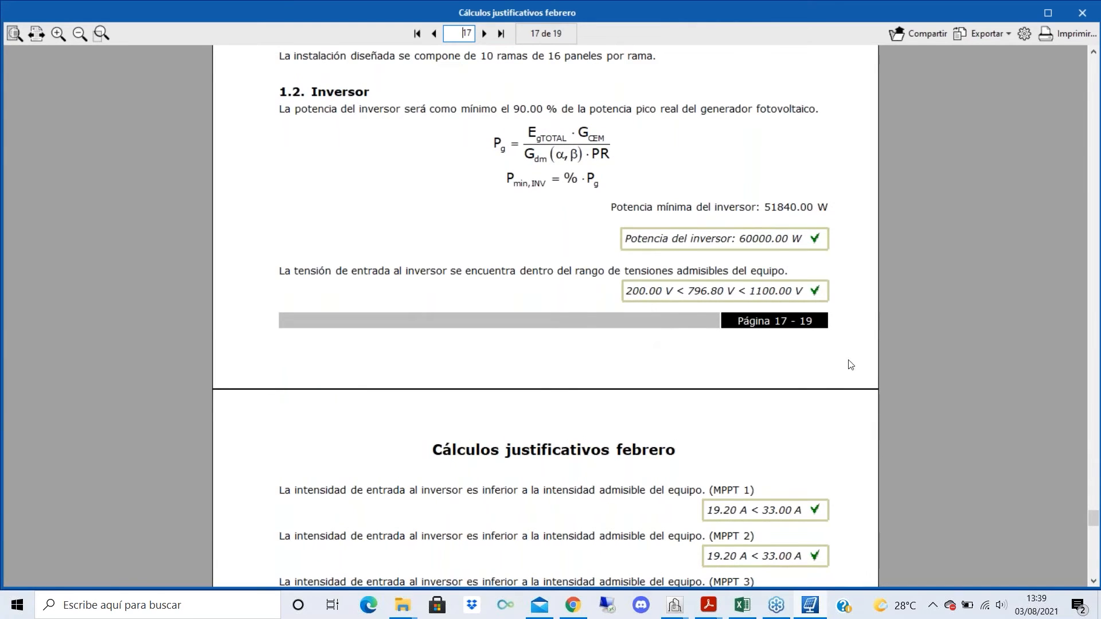
{"action": "scroll", "coordinate": [652, 327], "scroll_direction": "down", "scroll_amount": 5}
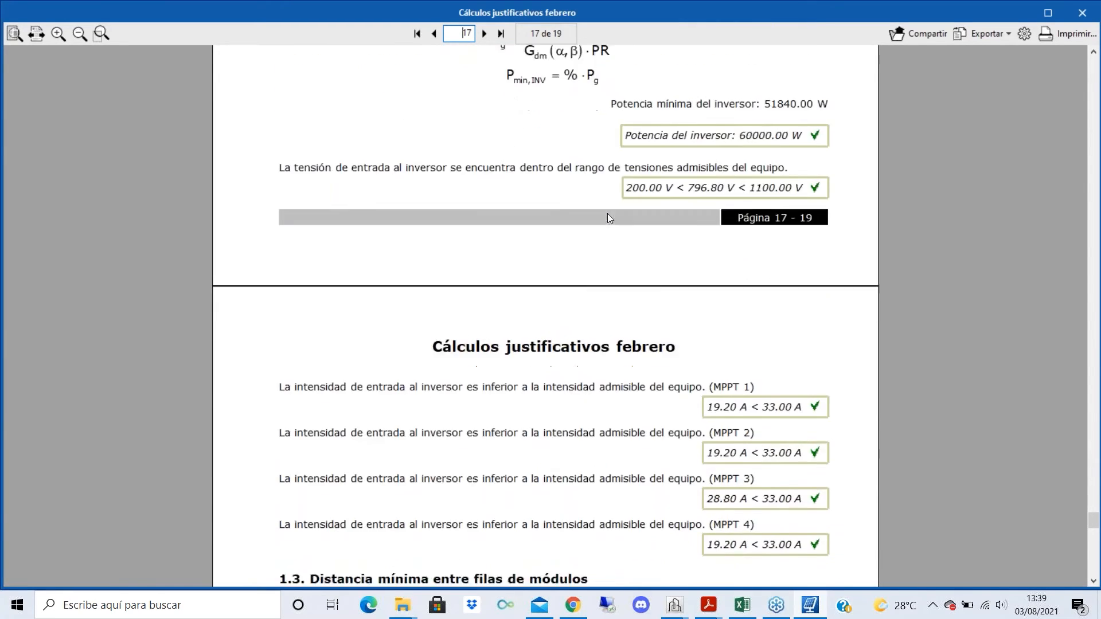
{"action": "scroll", "coordinate": [638, 313], "scroll_direction": "down", "scroll_amount": 5}
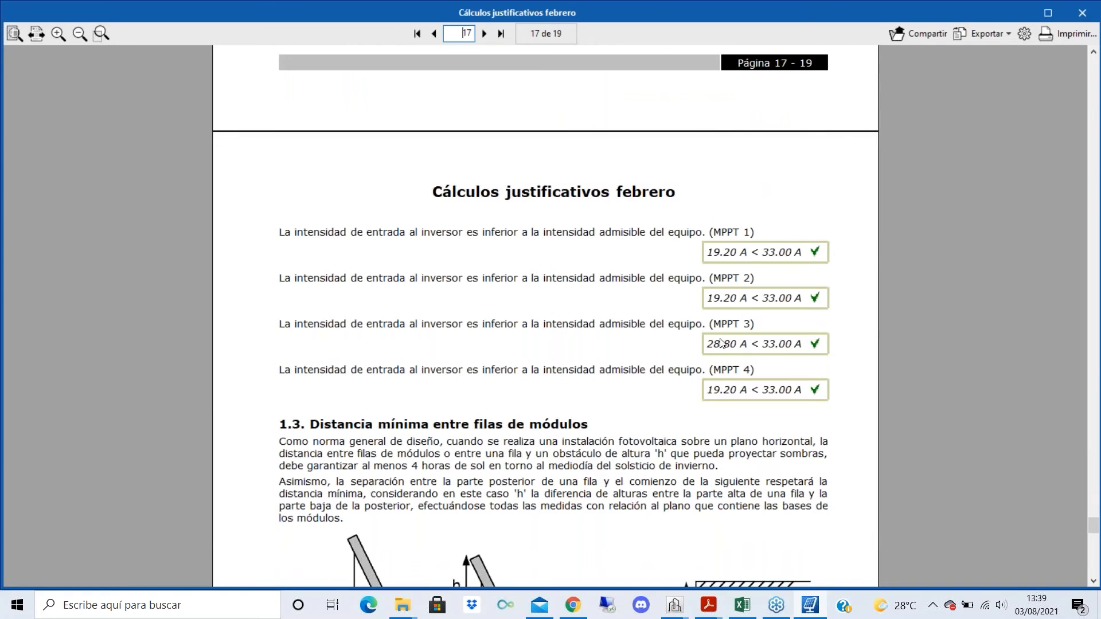
{"action": "scroll", "coordinate": [728, 327], "scroll_direction": "down", "scroll_amount": 5}
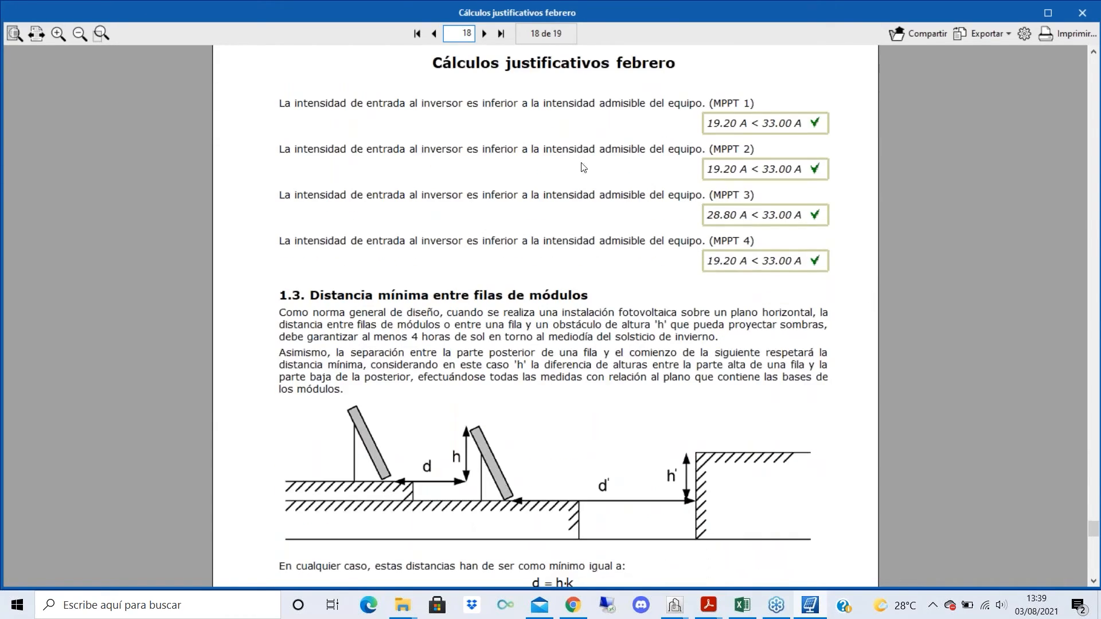
- Read the minimum distance between module rows for horizontal and inclined planes (section 1.3), and close the supporting calculations report
{"action": "scroll", "coordinate": [275, 192], "scroll_direction": "down", "scroll_amount": 5}
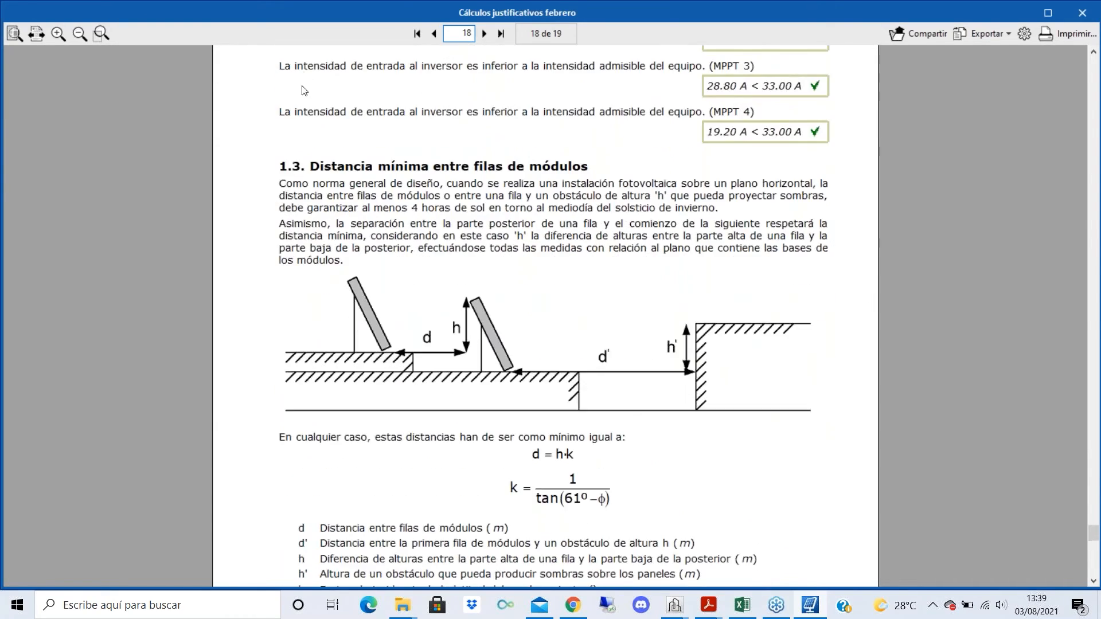
{"action": "scroll", "coordinate": [458, 200], "scroll_direction": "down", "scroll_amount": 15}
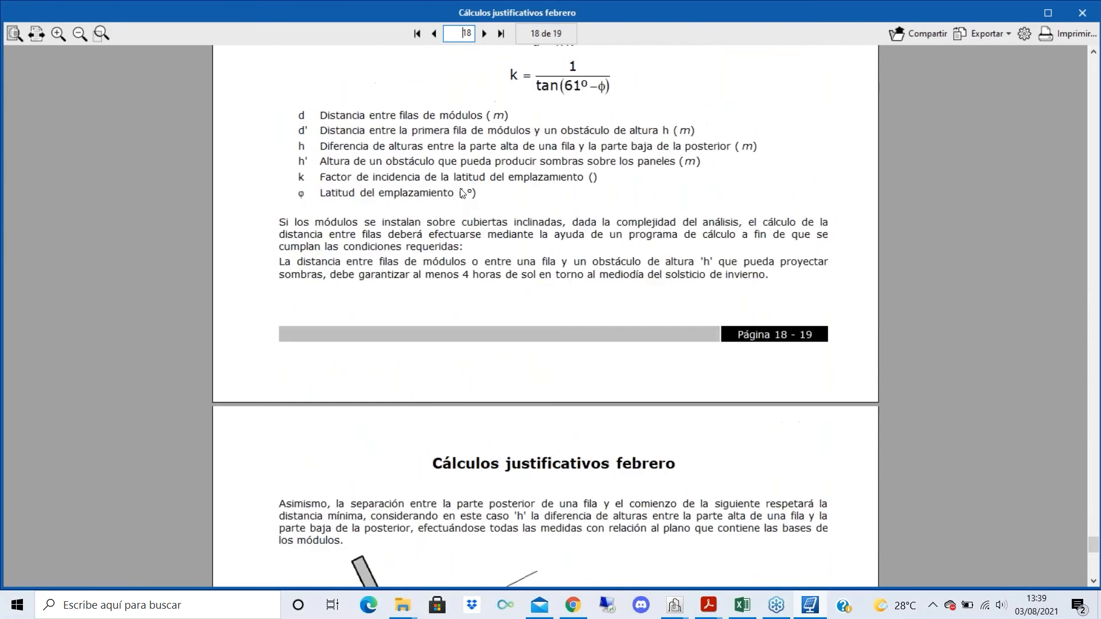
{"action": "scroll", "coordinate": [462, 192], "scroll_direction": "down", "scroll_amount": 6}
{"action": "scroll", "coordinate": [589, 227], "scroll_direction": "up", "scroll_amount": 9}
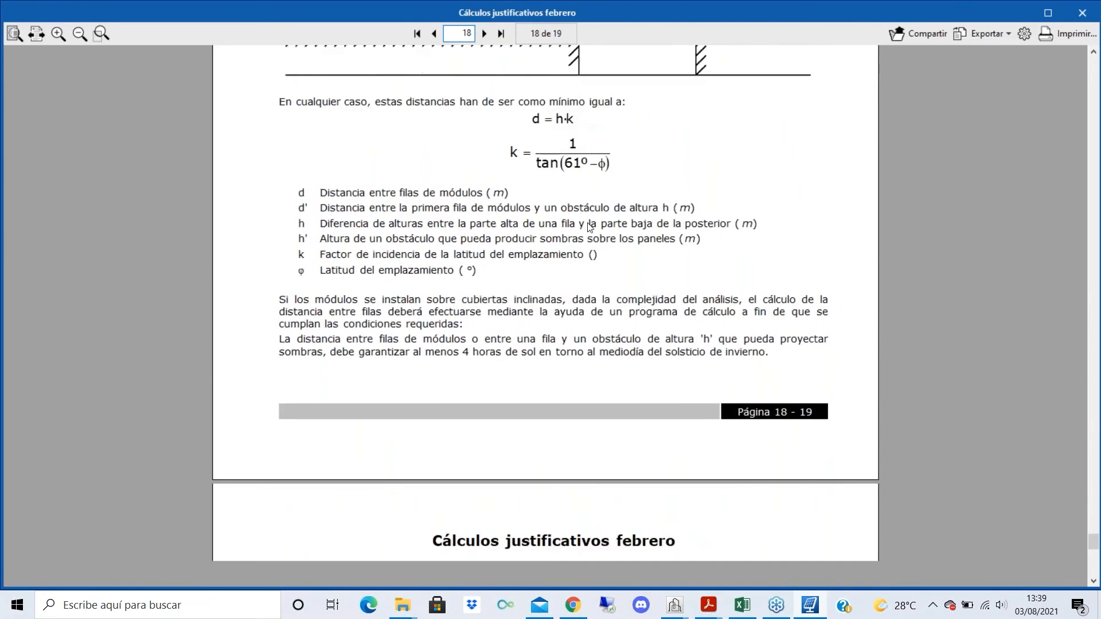
{"action": "scroll", "coordinate": [590, 227], "scroll_direction": "up", "scroll_amount": 2}
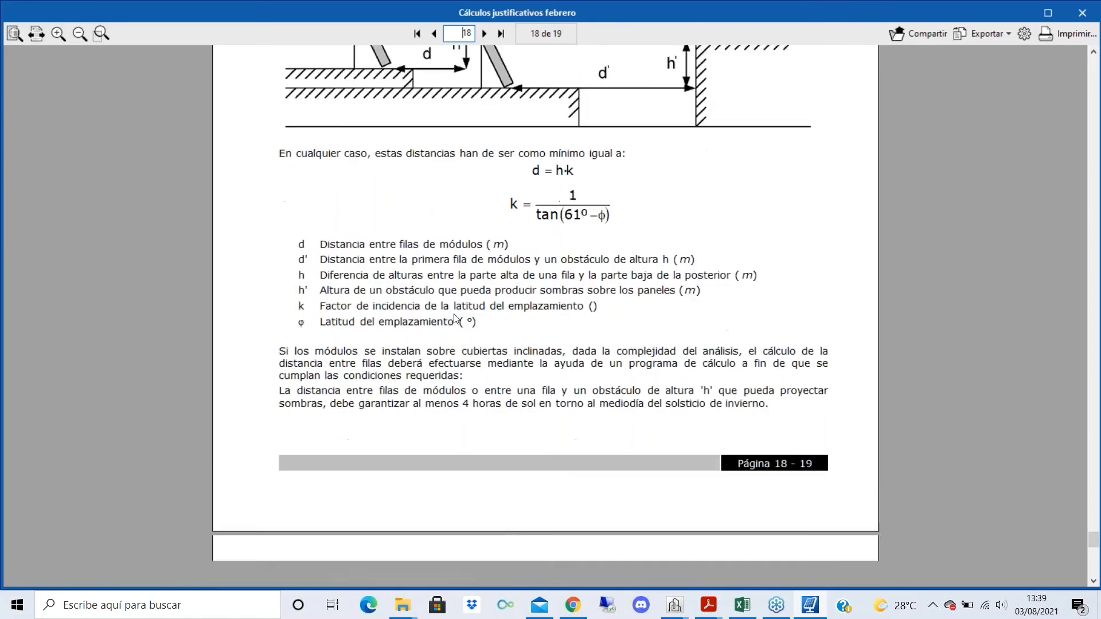
{"action": "scroll", "coordinate": [454, 321], "scroll_direction": "down", "scroll_amount": 5}
{"action": "scroll", "coordinate": [453, 324], "scroll_direction": "up", "scroll_amount": 2}
{"action": "scroll", "coordinate": [732, 420], "scroll_direction": "down", "scroll_amount": 5}
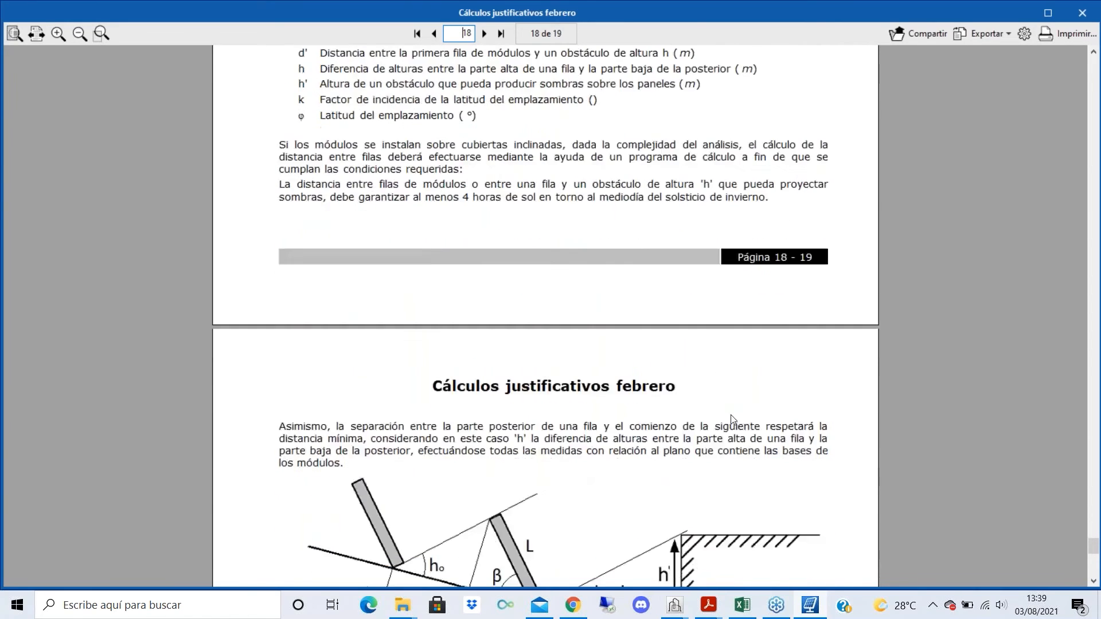
{"action": "scroll", "coordinate": [731, 419], "scroll_direction": "down", "scroll_amount": 14}
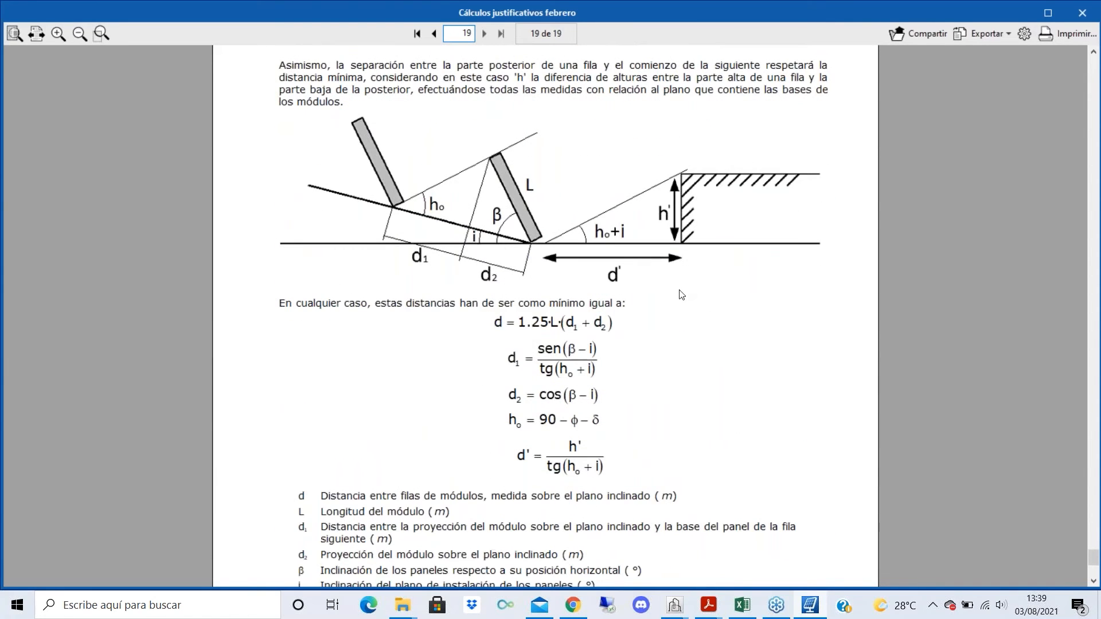
{"action": "scroll", "coordinate": [461, 393], "scroll_direction": "down", "scroll_amount": 4}
{"action": "scroll", "coordinate": [522, 350], "scroll_direction": "up", "scroll_amount": 4}
{"action": "scroll", "coordinate": [521, 350], "scroll_direction": "up", "scroll_amount": 1}
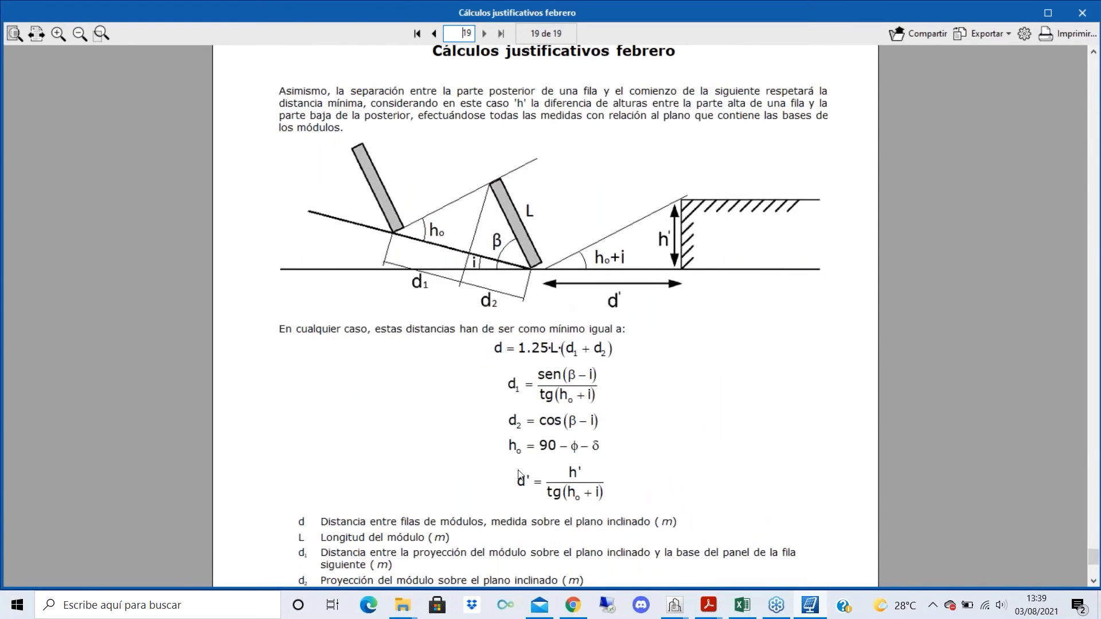
{"action": "left_click", "coordinate": [1097, 10]}
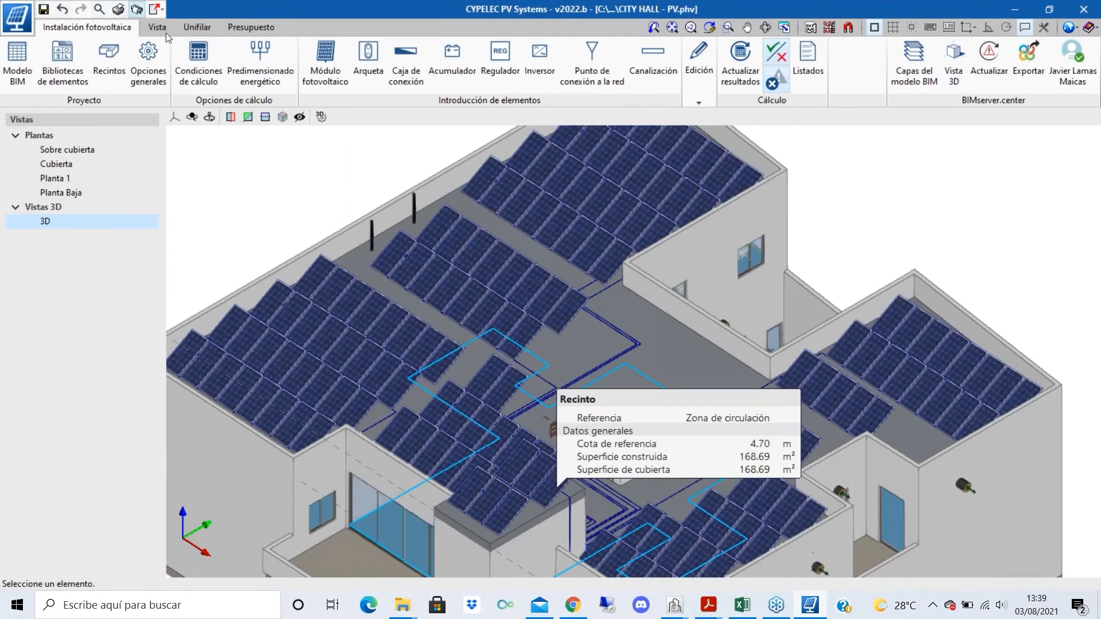
- Change the design period in the calculation conditions to Julio and accept the change
{"action": "left_click", "coordinate": [199, 63]}
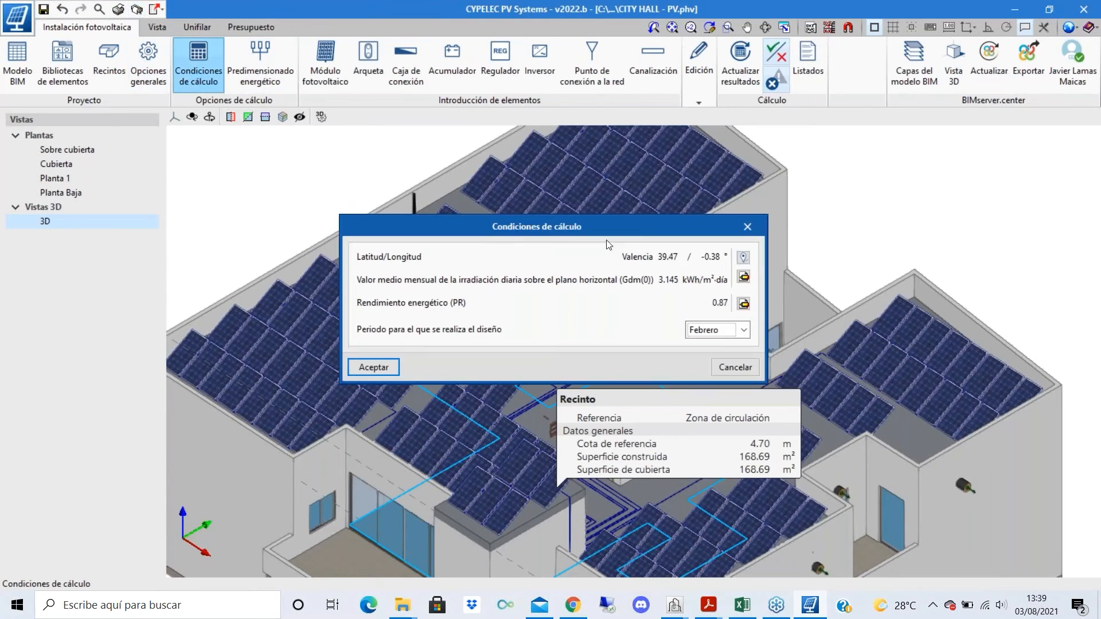
{"action": "left_click", "coordinate": [725, 335]}
{"action": "left_click", "coordinate": [723, 417]}
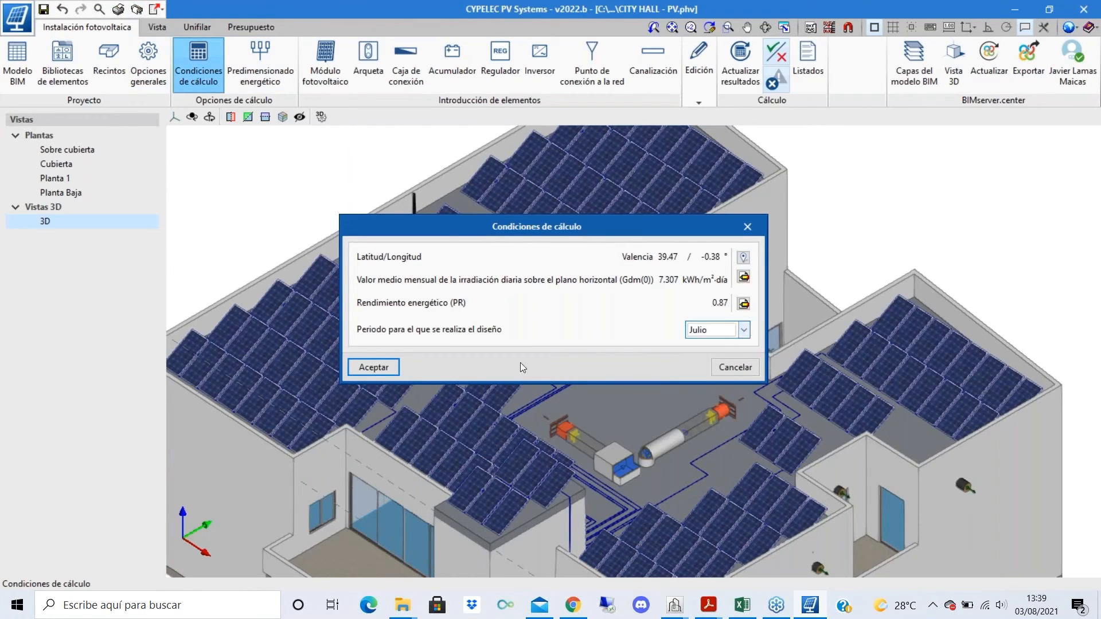
{"action": "left_click", "coordinate": [380, 366]}
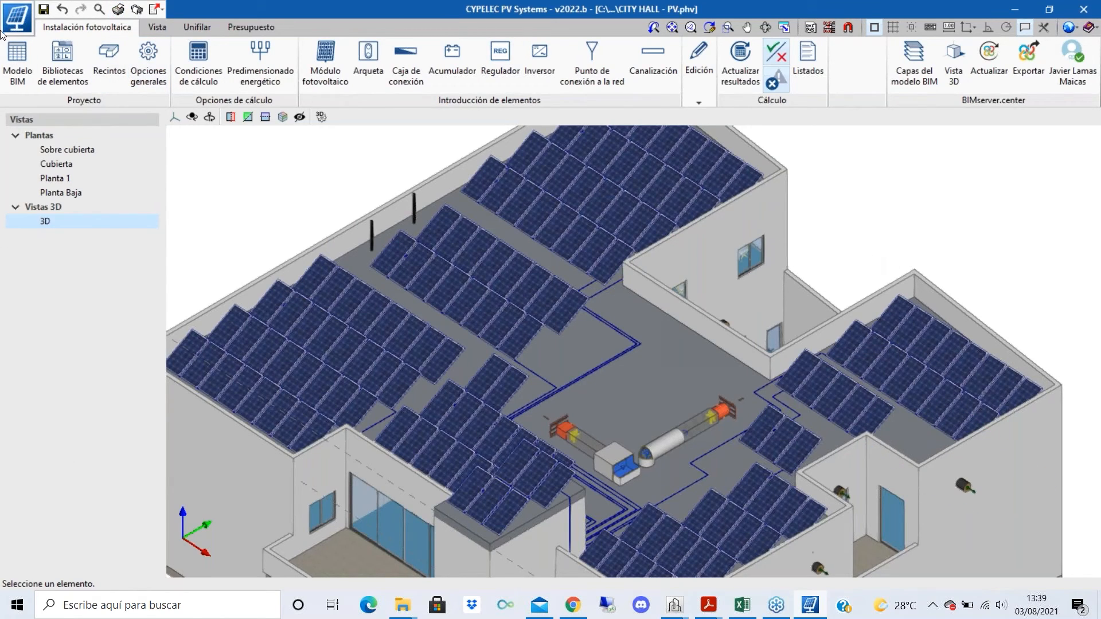
- Open the installation's single-line diagram and examine the module strings, busbars, protections, inverter and grid connection point
{"action": "left_click", "coordinate": [187, 24]}
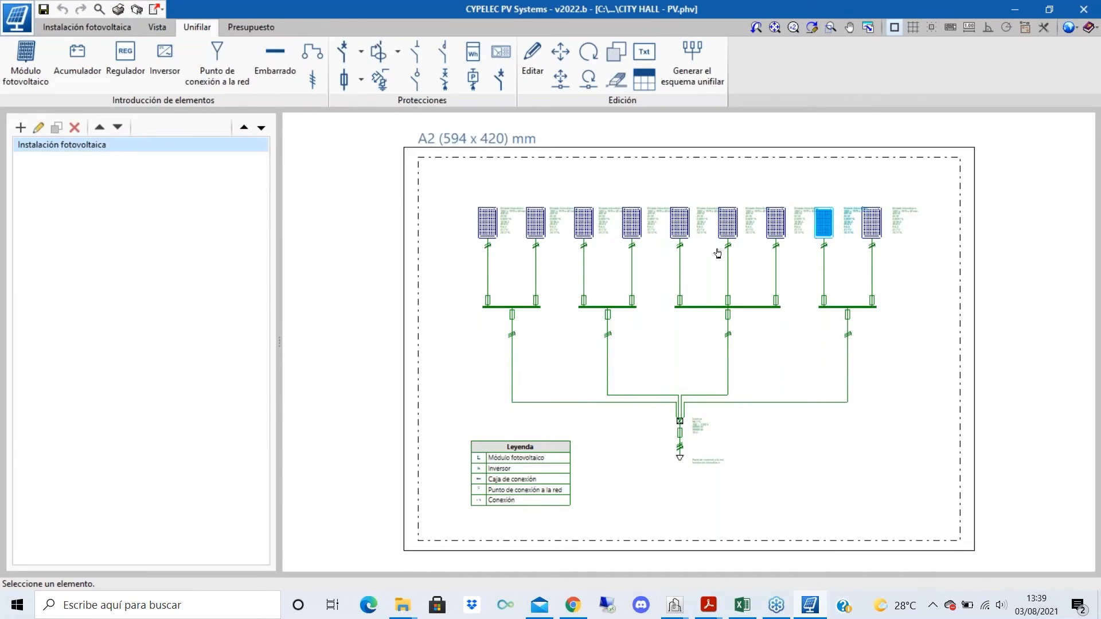
{"action": "scroll", "coordinate": [499, 194], "scroll_direction": "down", "scroll_amount": 2}
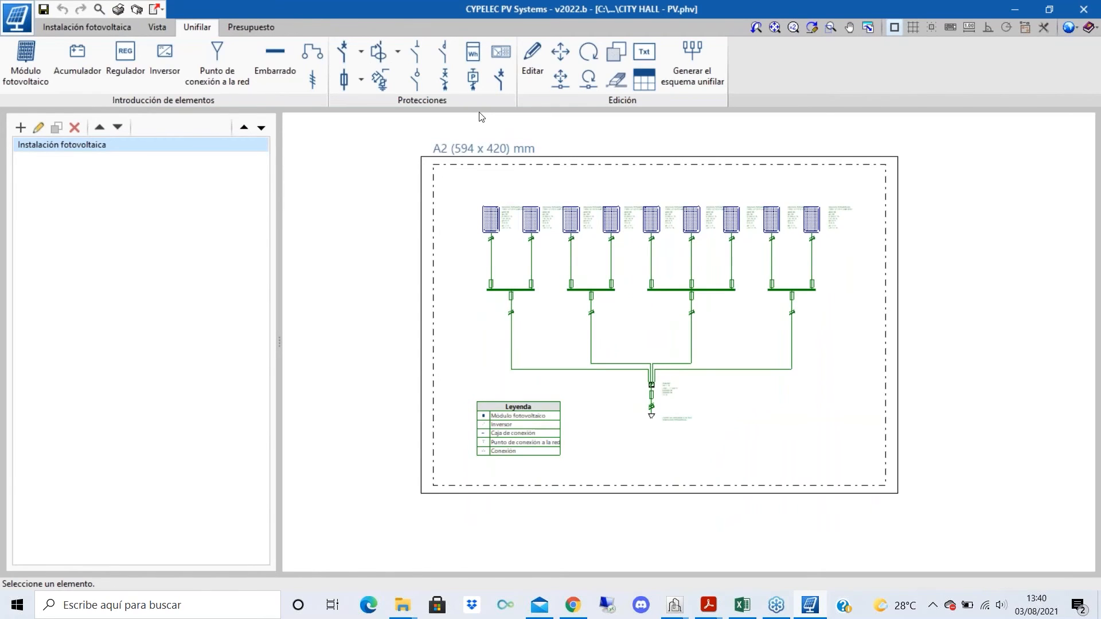
{"action": "scroll", "coordinate": [504, 244], "scroll_direction": "up", "scroll_amount": 3}
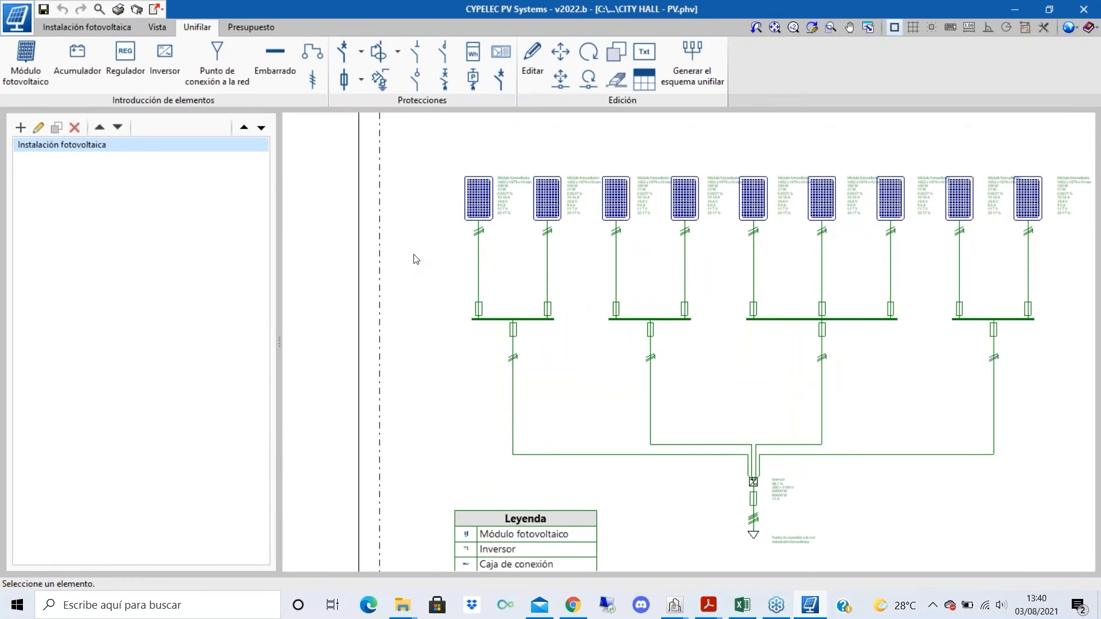
{"action": "scroll", "coordinate": [438, 294], "scroll_direction": "down", "scroll_amount": 1}
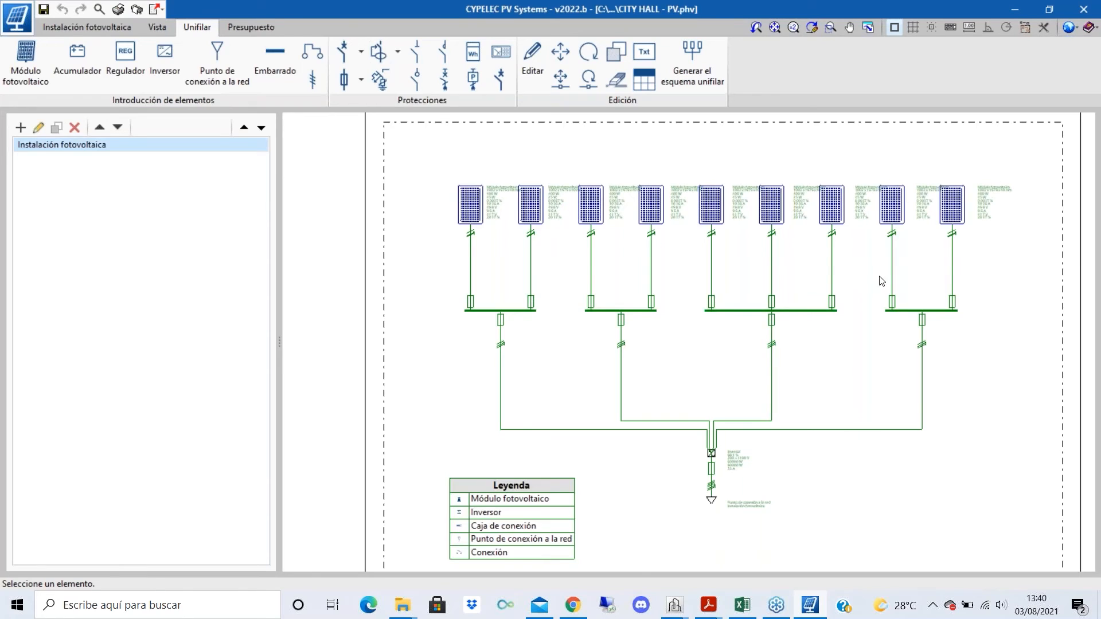
{"action": "scroll", "coordinate": [789, 405], "scroll_direction": "down", "scroll_amount": 3}
{"action": "scroll", "coordinate": [749, 419], "scroll_direction": "up", "scroll_amount": 6}
{"action": "scroll", "coordinate": [748, 420], "scroll_direction": "up", "scroll_amount": 1}
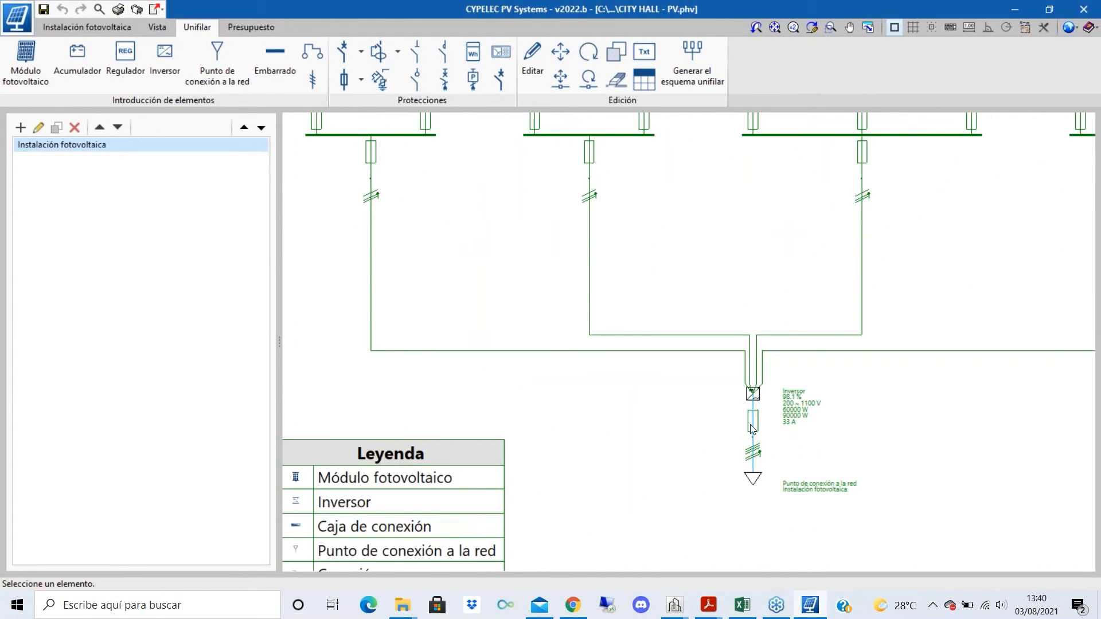
{"action": "scroll", "coordinate": [727, 491], "scroll_direction": "down", "scroll_amount": 3}
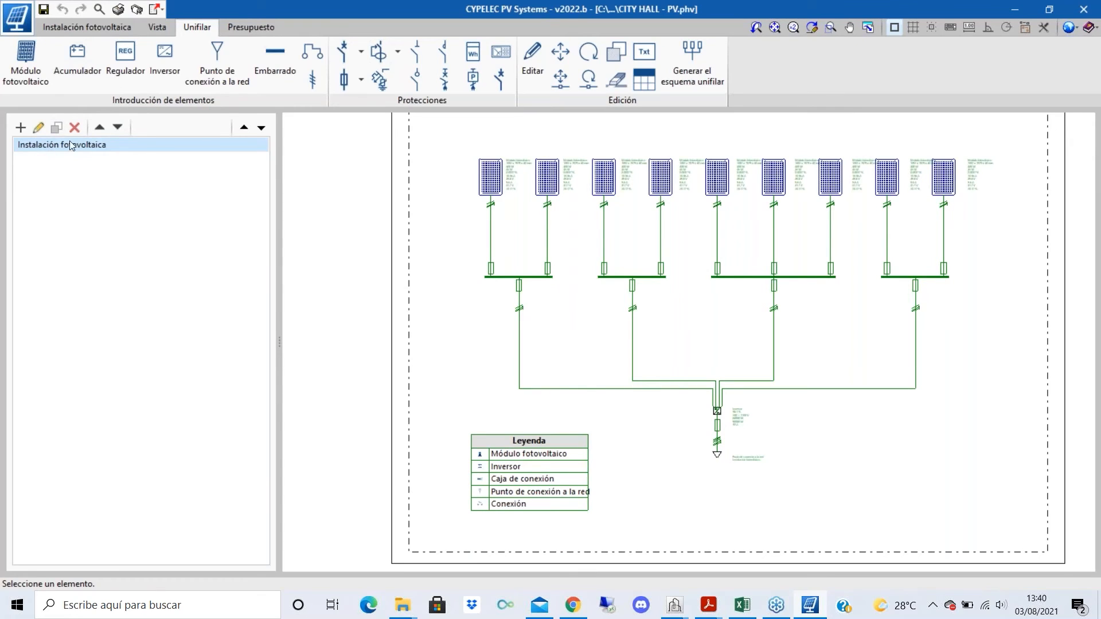
- Regenerate the single-line diagram of the photovoltaic installation
{"action": "left_click", "coordinate": [693, 57]}
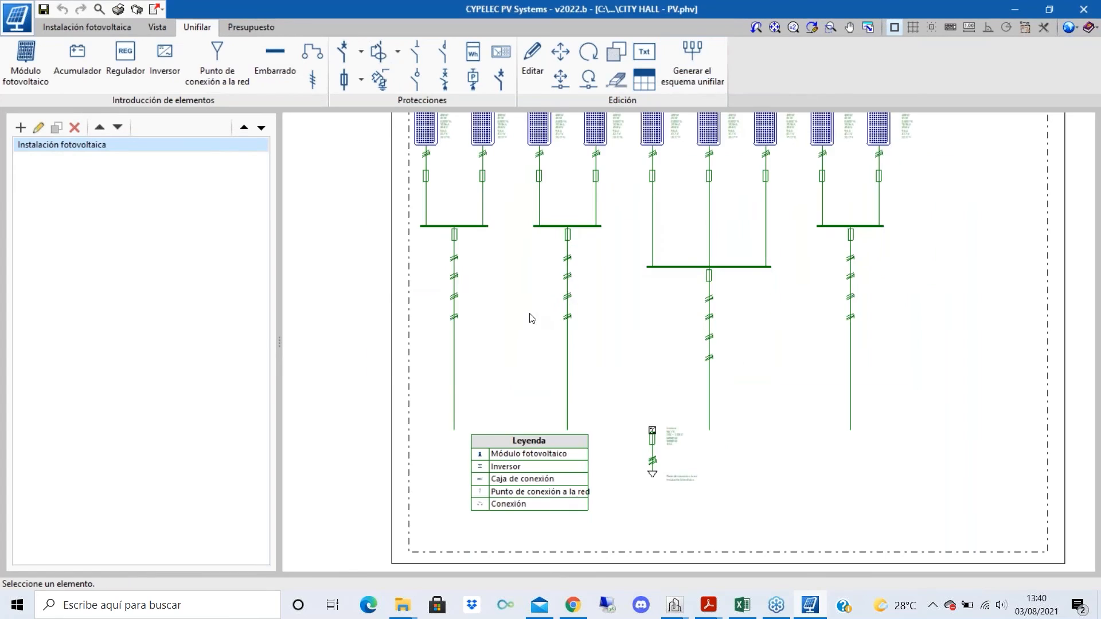
{"action": "scroll", "coordinate": [720, 531], "scroll_direction": "down", "scroll_amount": 2}
{"action": "scroll", "coordinate": [717, 408], "scroll_direction": "up", "scroll_amount": 3}
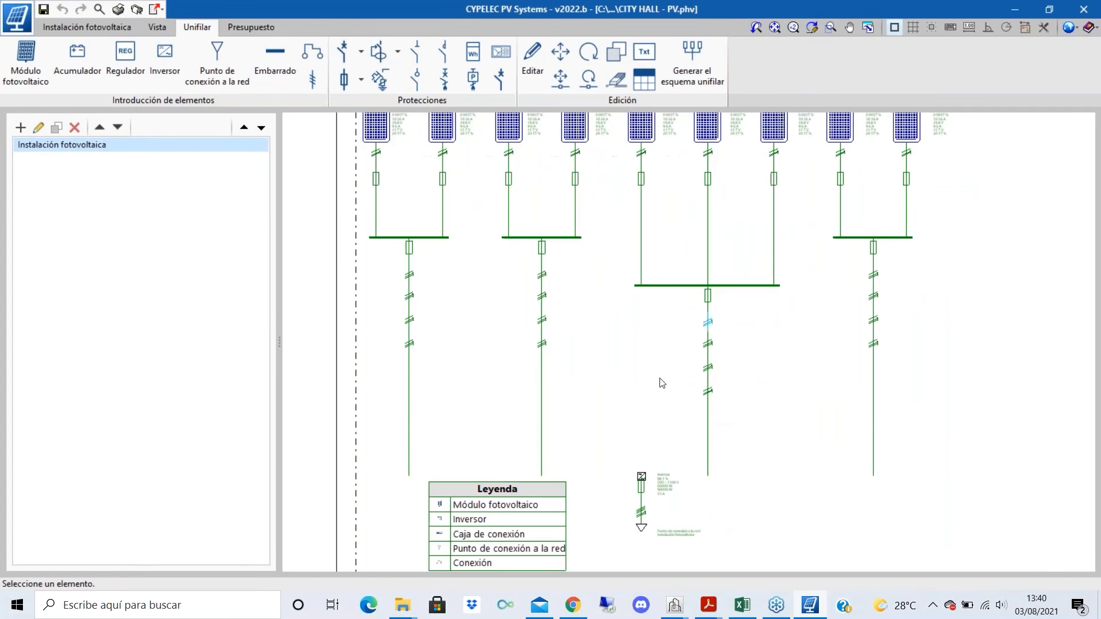
{"action": "scroll", "coordinate": [544, 390], "scroll_direction": "down", "scroll_amount": 1}
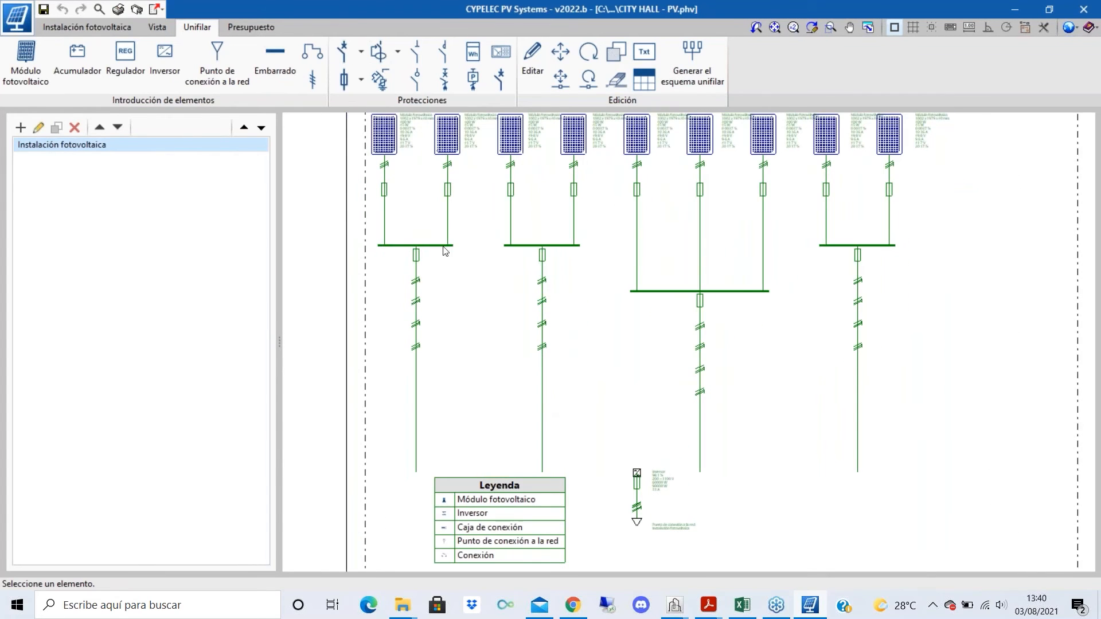
- Move the legend table slightly down the sheet, clear of the lower ends of the branch lines
{"action": "left_click", "coordinate": [313, 53]}
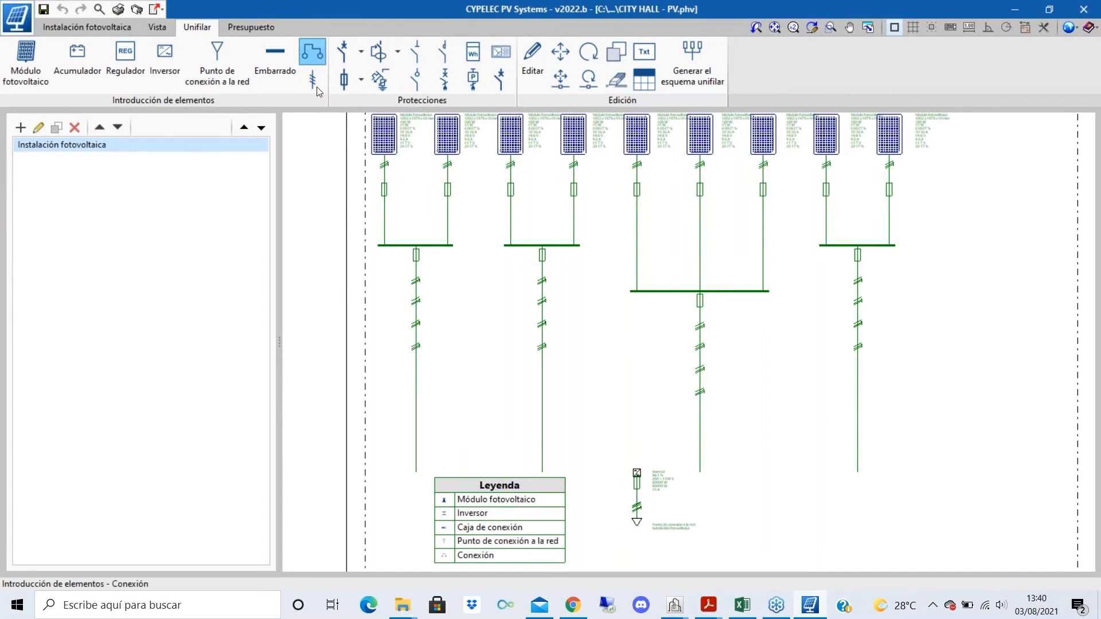
{"action": "scroll", "coordinate": [441, 444], "scroll_direction": "down", "scroll_amount": 3}
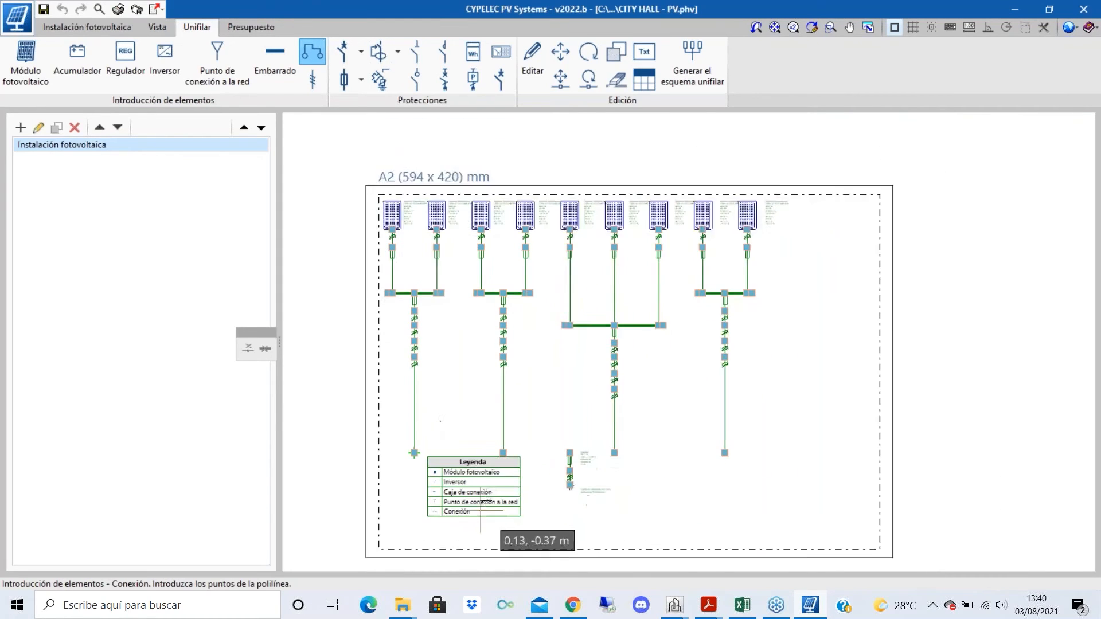
{"action": "left_click", "coordinate": [561, 61]}
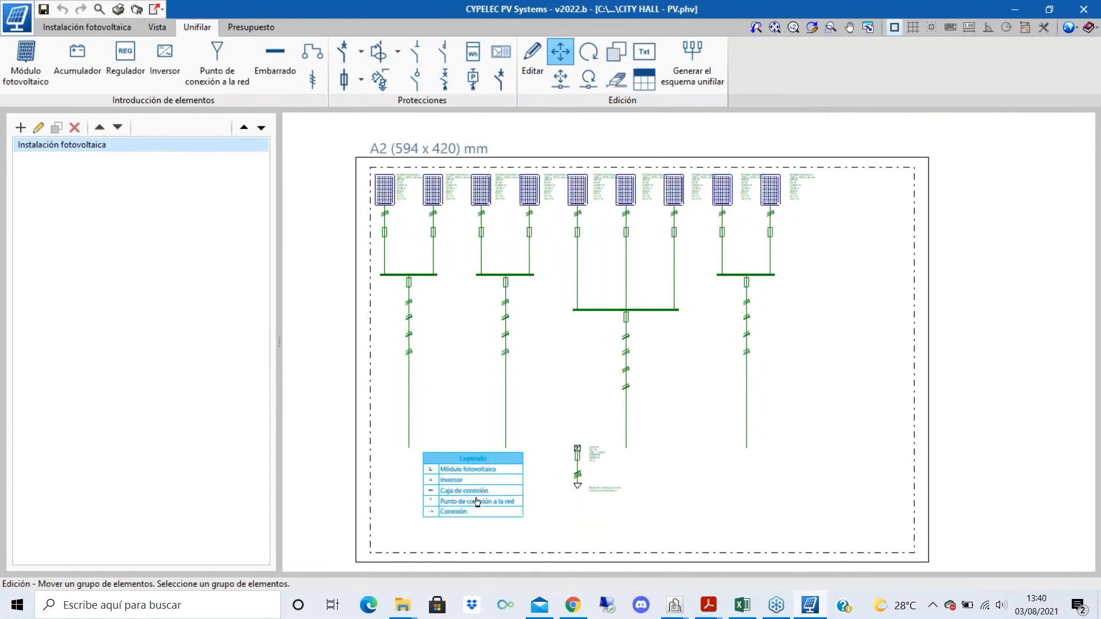
{"action": "scroll", "coordinate": [477, 510], "scroll_direction": "up", "scroll_amount": 2}
{"action": "left_click", "coordinate": [488, 479]}
{"action": "scroll", "coordinate": [468, 400], "scroll_direction": "down", "scroll_amount": 1}
{"action": "left_click", "coordinate": [468, 399]}
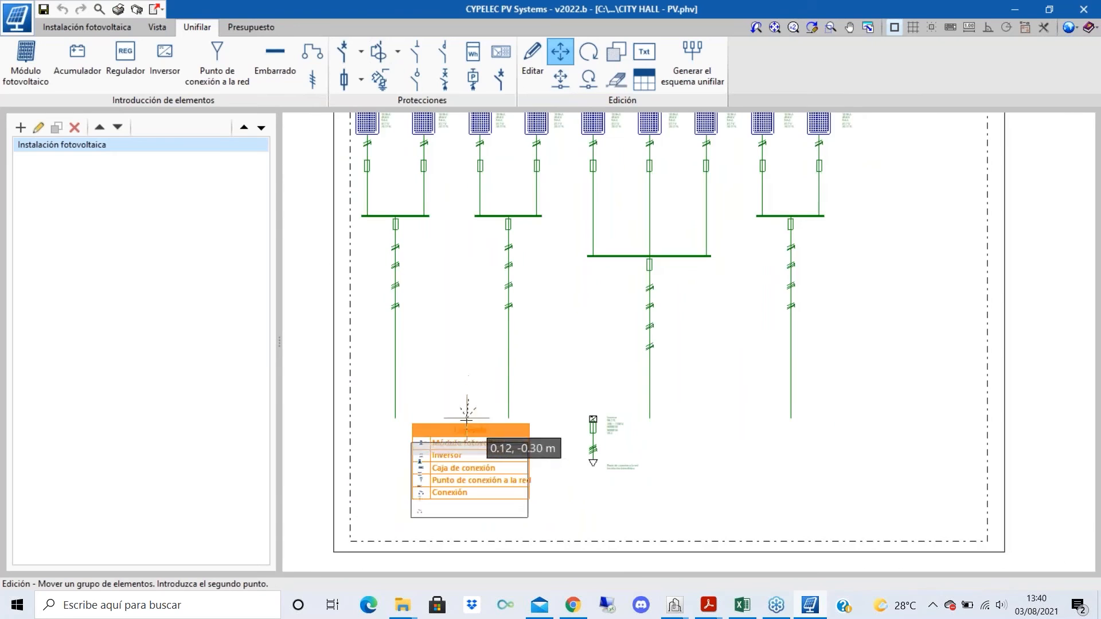
{"action": "left_click", "coordinate": [467, 432]}
{"action": "right_click", "coordinate": [459, 375]}
{"action": "scroll", "coordinate": [519, 430], "scroll_direction": "up", "scroll_amount": 2}
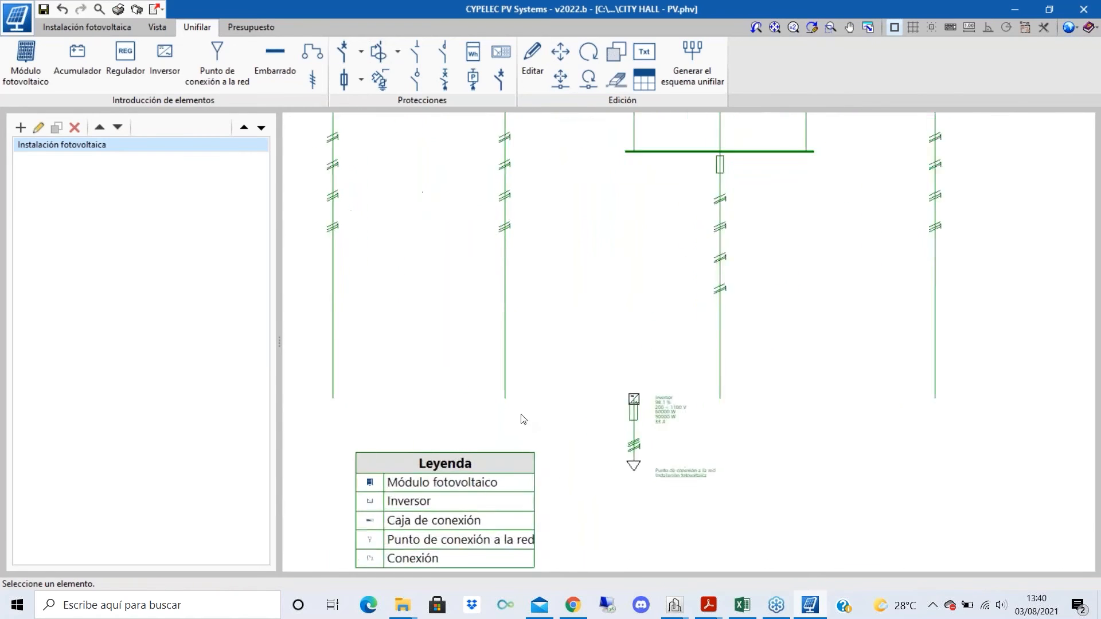
{"action": "scroll", "coordinate": [614, 459], "scroll_direction": "down", "scroll_amount": 1}
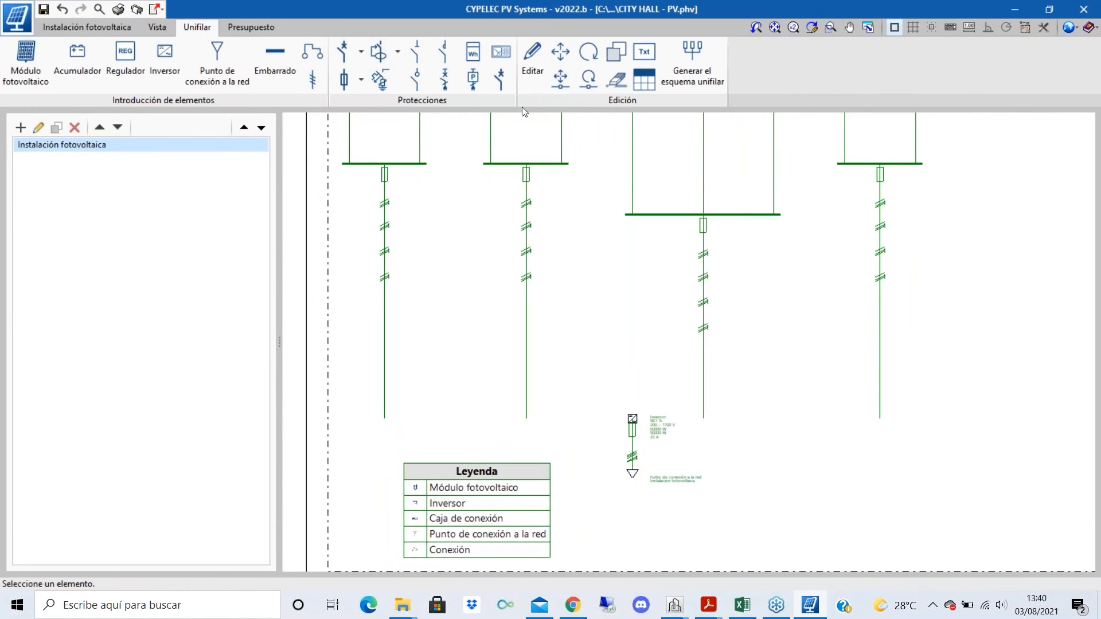
- Undo the legend table's move, and delete the three lower conductor markers on the first branch and the lowest on the second
{"action": "left_click", "coordinate": [617, 80]}
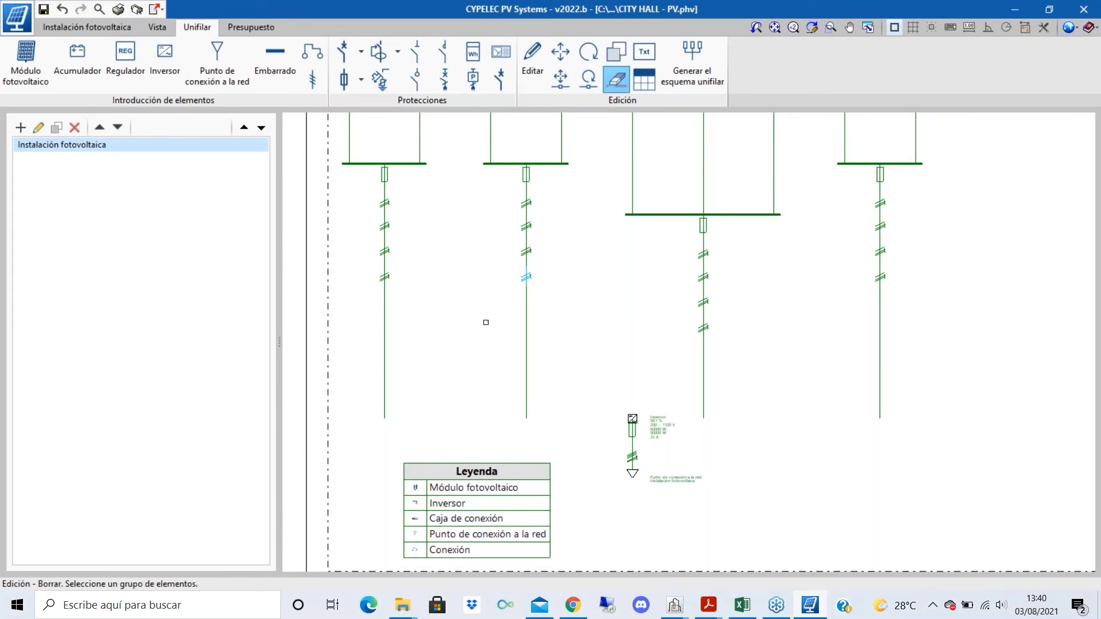
{"action": "left_click", "coordinate": [385, 277]}
{"action": "key", "text": "ctrl+z"}
{"action": "left_click", "coordinate": [396, 264]}
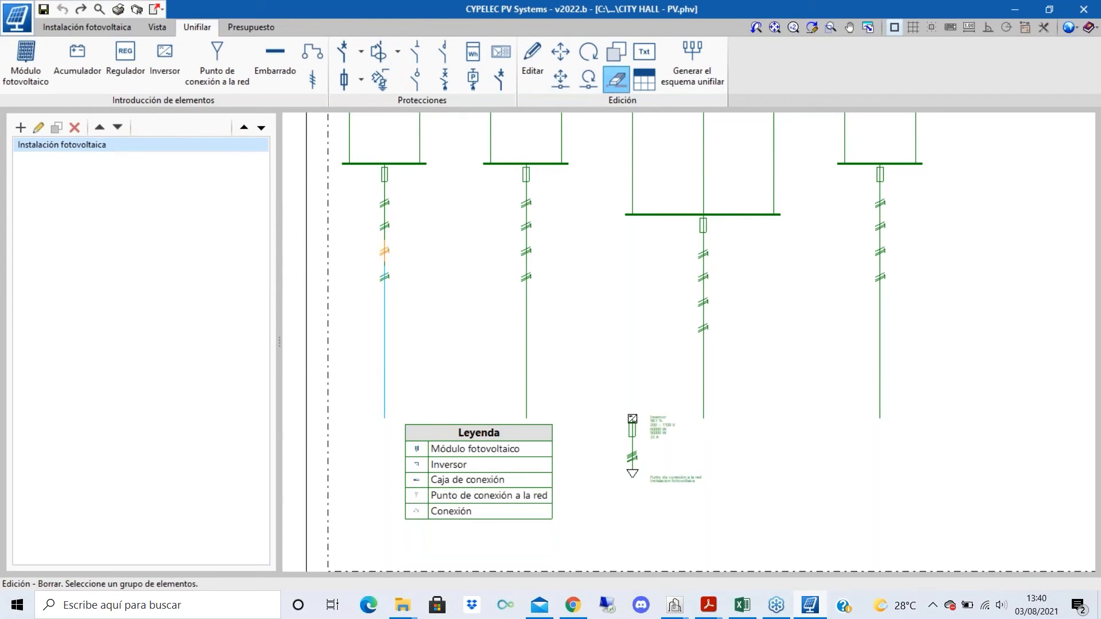
{"action": "left_click", "coordinate": [386, 277]}
{"action": "right_click", "coordinate": [454, 308]}
{"action": "scroll", "coordinate": [391, 211], "scroll_direction": "down", "scroll_amount": 1}
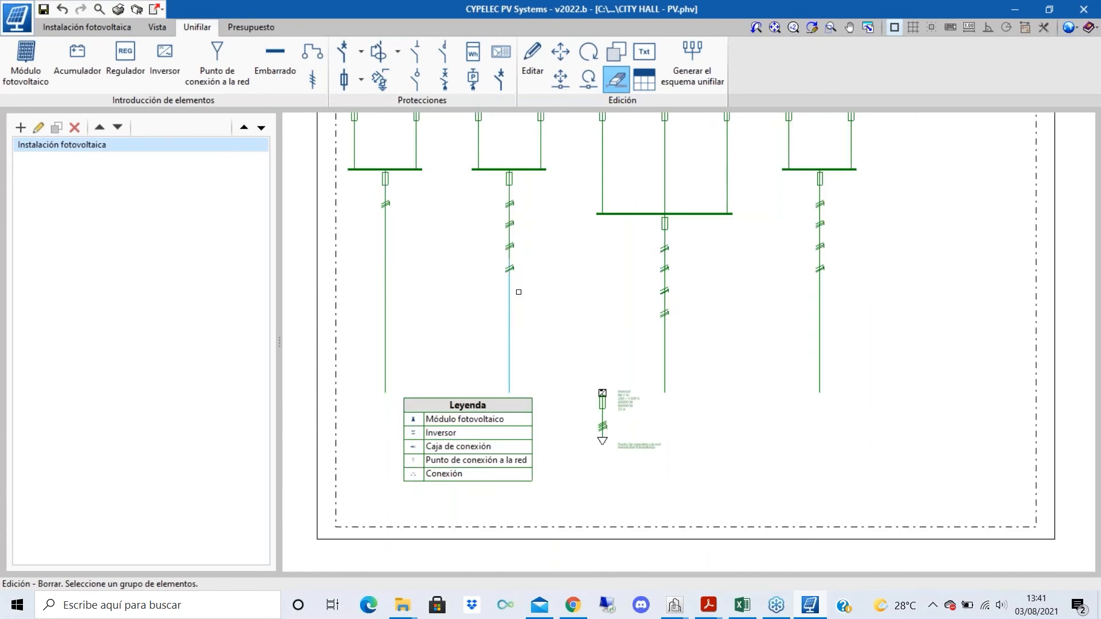
{"action": "scroll", "coordinate": [518, 292], "scroll_direction": "up", "scroll_amount": 1}
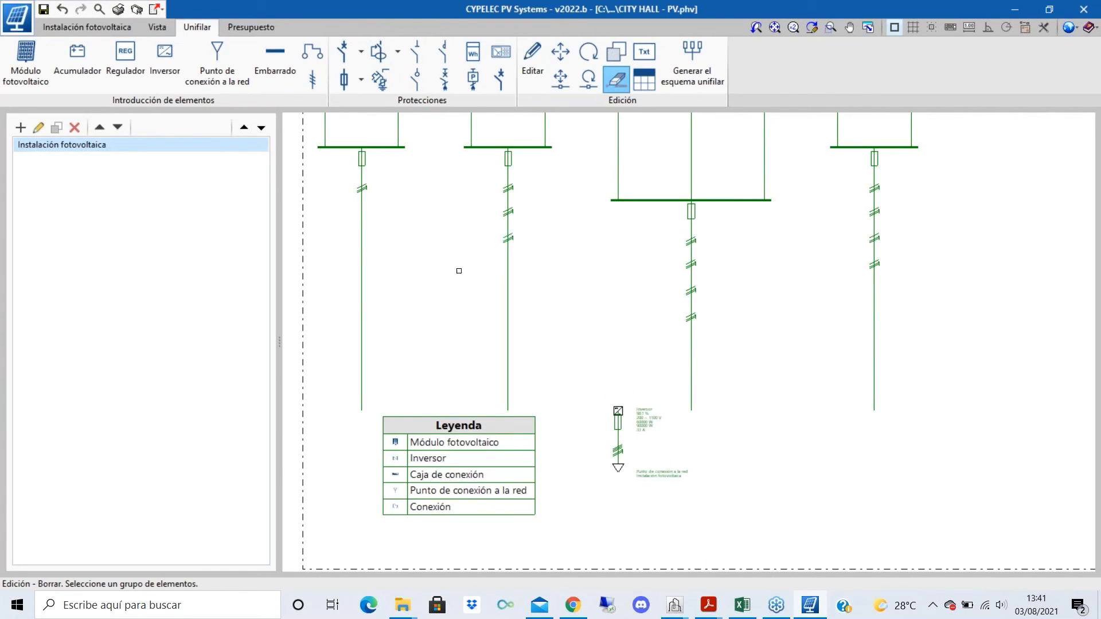
- Shorten the first branch line below its busbar by moving its lower end node upward
{"action": "scroll", "coordinate": [459, 275], "scroll_direction": "down", "scroll_amount": 2}
{"action": "left_click", "coordinate": [560, 79]}
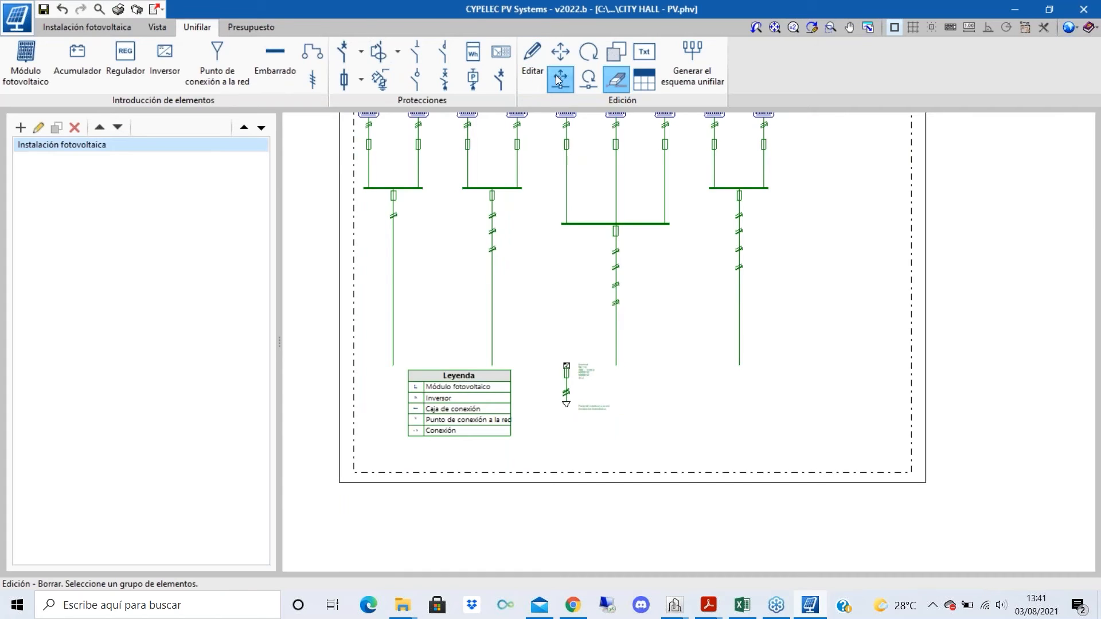
{"action": "scroll", "coordinate": [390, 277], "scroll_direction": "up", "scroll_amount": 2}
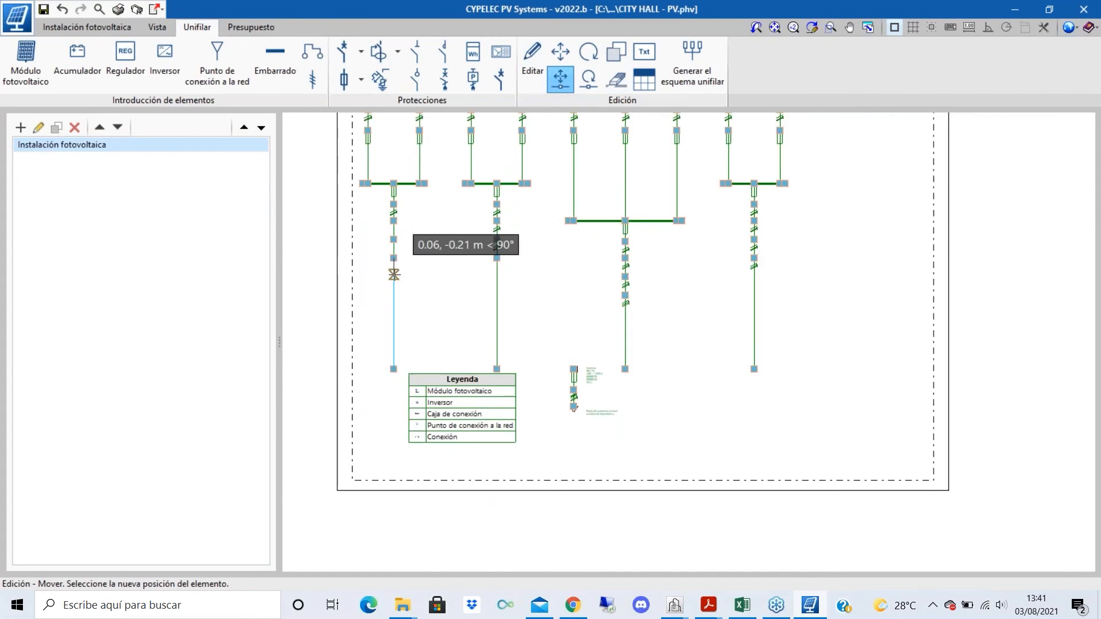
{"action": "left_click", "coordinate": [392, 274]}
{"action": "scroll", "coordinate": [448, 296], "scroll_direction": "down", "scroll_amount": 2}
{"action": "scroll", "coordinate": [447, 300], "scroll_direction": "up", "scroll_amount": 2}
{"action": "right_click", "coordinate": [531, 399]}
{"action": "scroll", "coordinate": [532, 403], "scroll_direction": "down", "scroll_amount": 3}
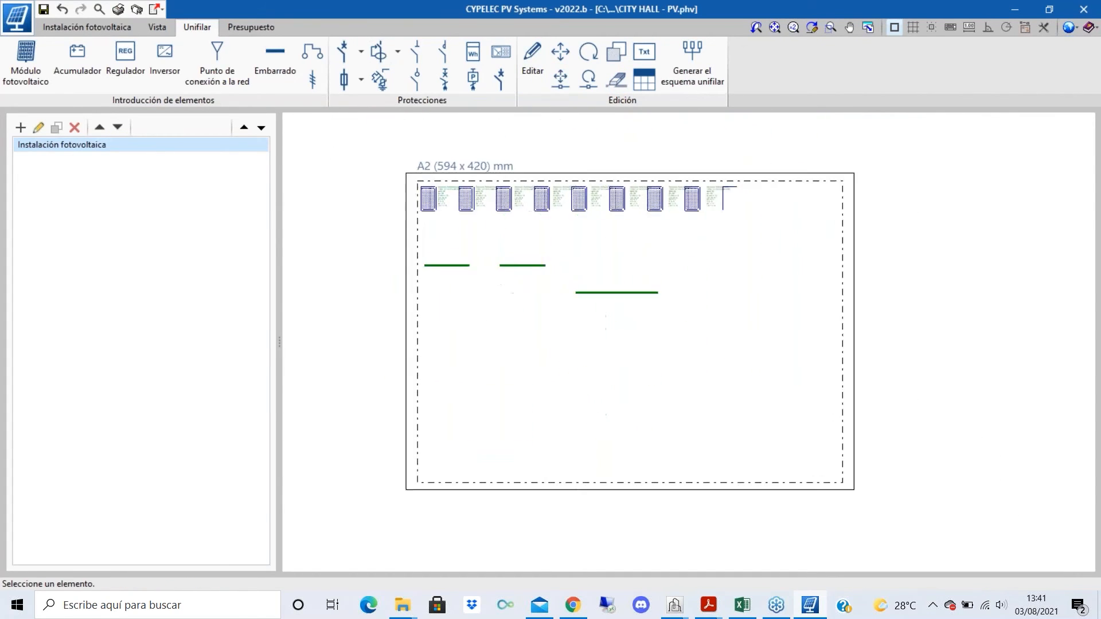
- Move the two protection symbols of the first pair of module strings down to just above their busbar
{"action": "scroll", "coordinate": [438, 224], "scroll_direction": "up", "scroll_amount": 3}
{"action": "left_click", "coordinate": [560, 78]}
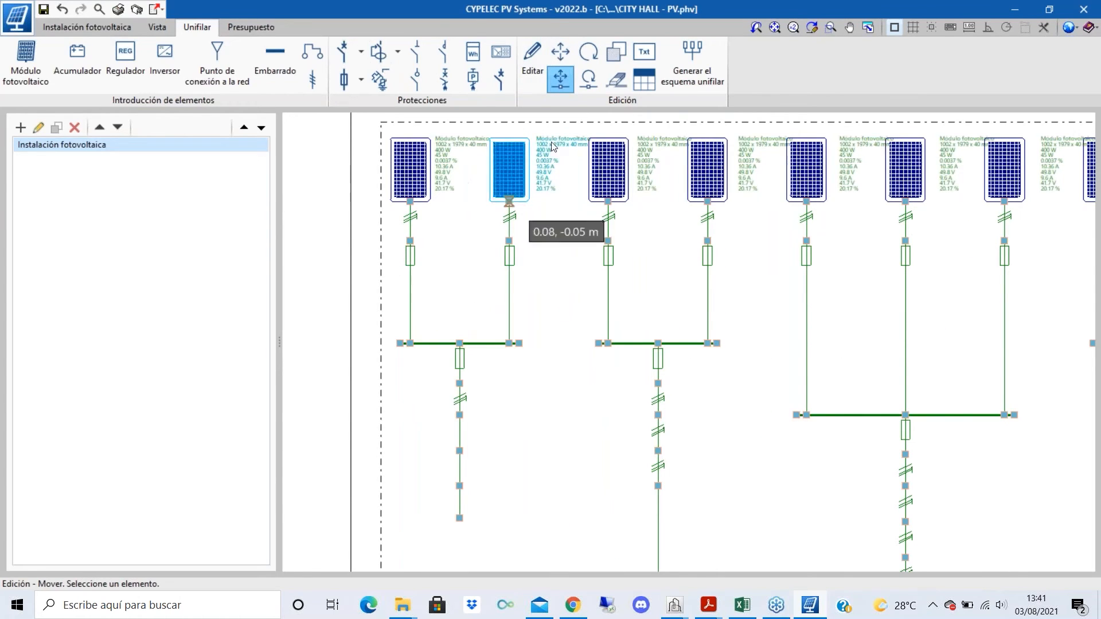
{"action": "left_click", "coordinate": [560, 51]}
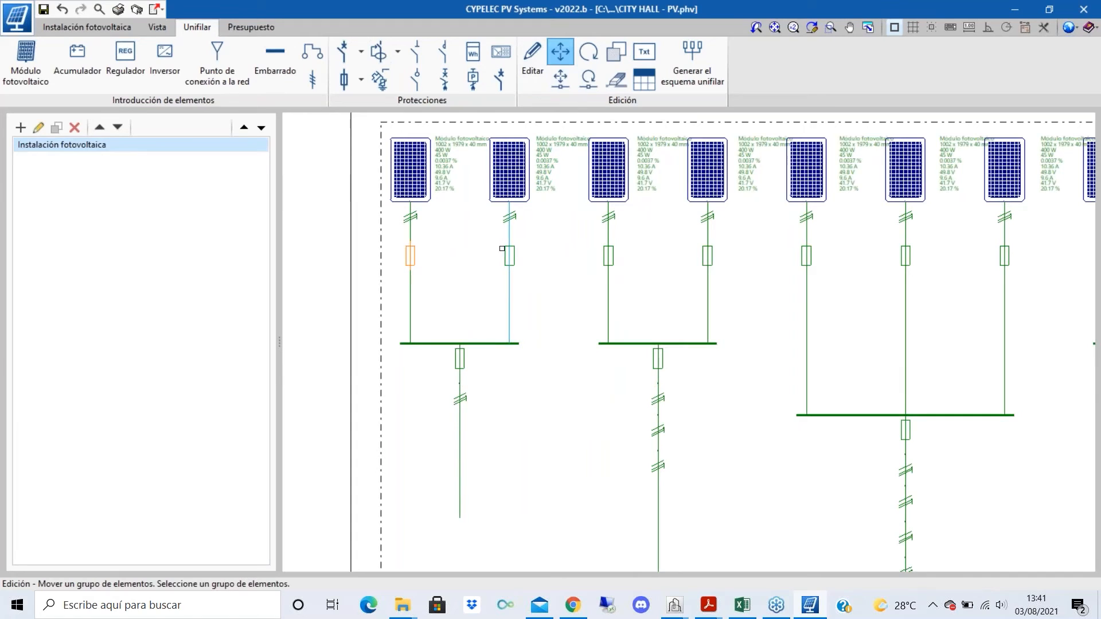
{"action": "left_click", "coordinate": [498, 258]}
{"action": "right_click", "coordinate": [497, 258]}
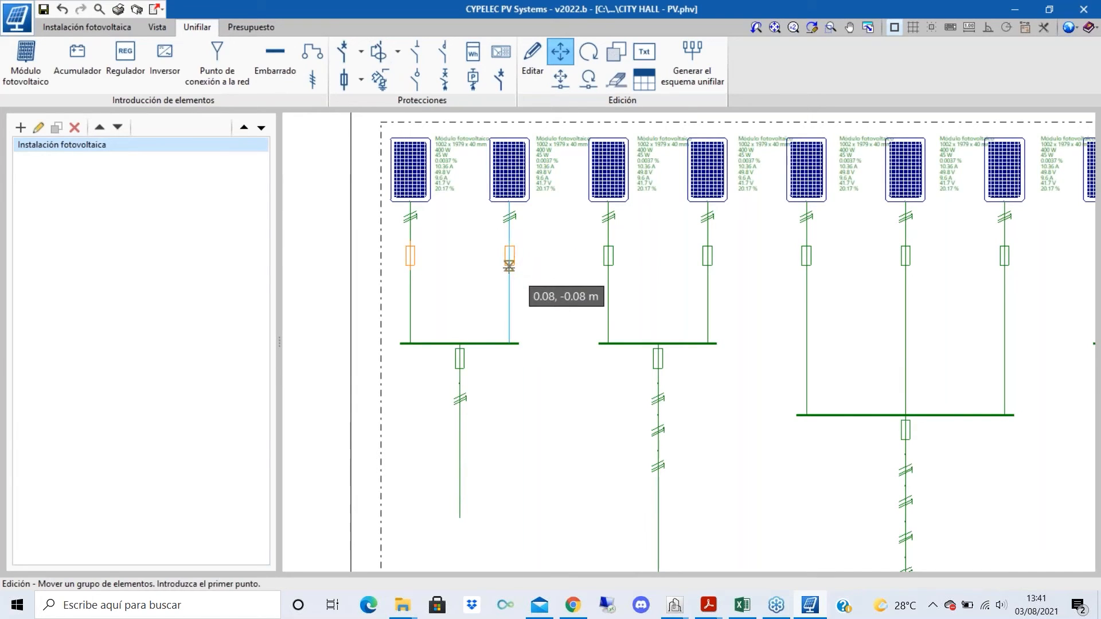
{"action": "left_click", "coordinate": [509, 274]}
{"action": "left_click", "coordinate": [509, 343]}
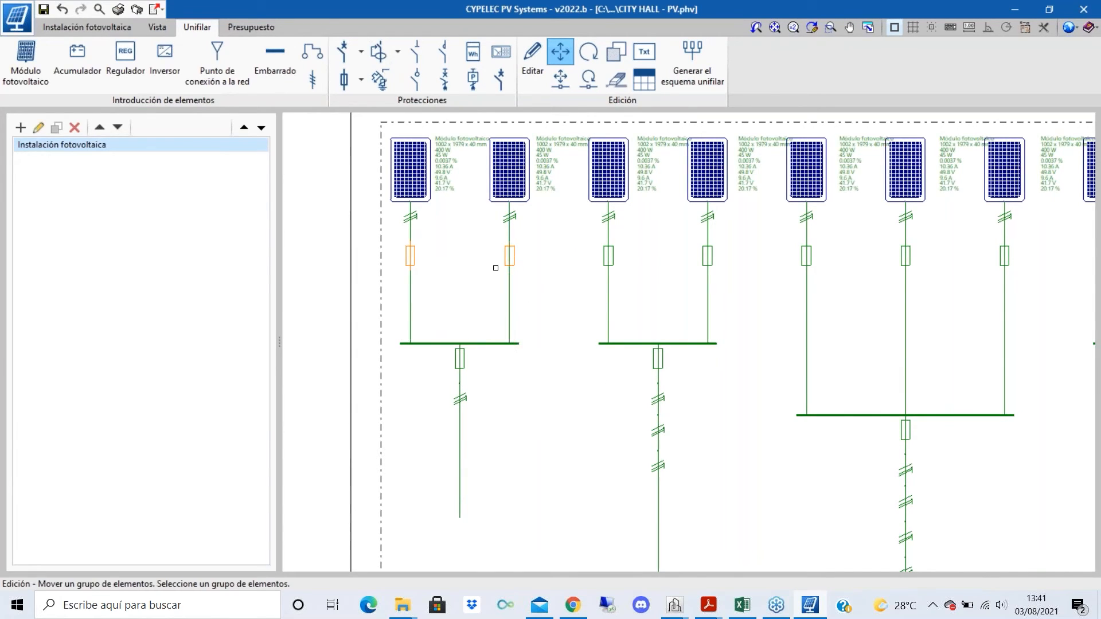
{"action": "scroll", "coordinate": [472, 315], "scroll_direction": "down", "scroll_amount": 2}
{"action": "right_click", "coordinate": [543, 382]}
- Move the inverter, its protection and the grid connection point together straight up, using orthogonal mode
{"action": "scroll", "coordinate": [540, 381], "scroll_direction": "down", "scroll_amount": 3}
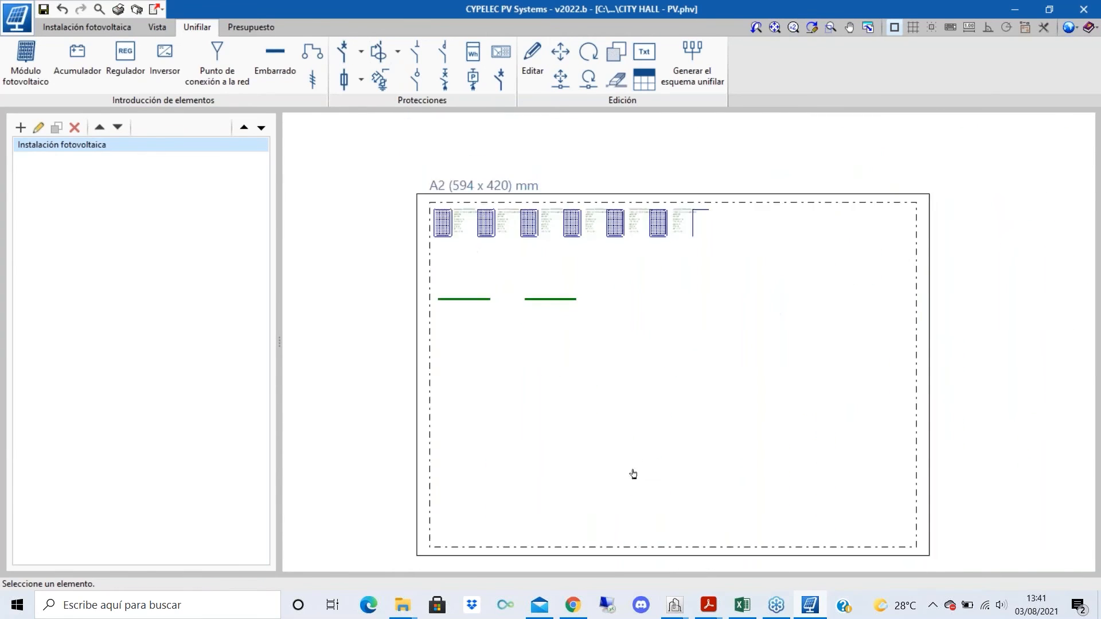
{"action": "scroll", "coordinate": [633, 475], "scroll_direction": "up", "scroll_amount": 2}
{"action": "left_click", "coordinate": [561, 58]}
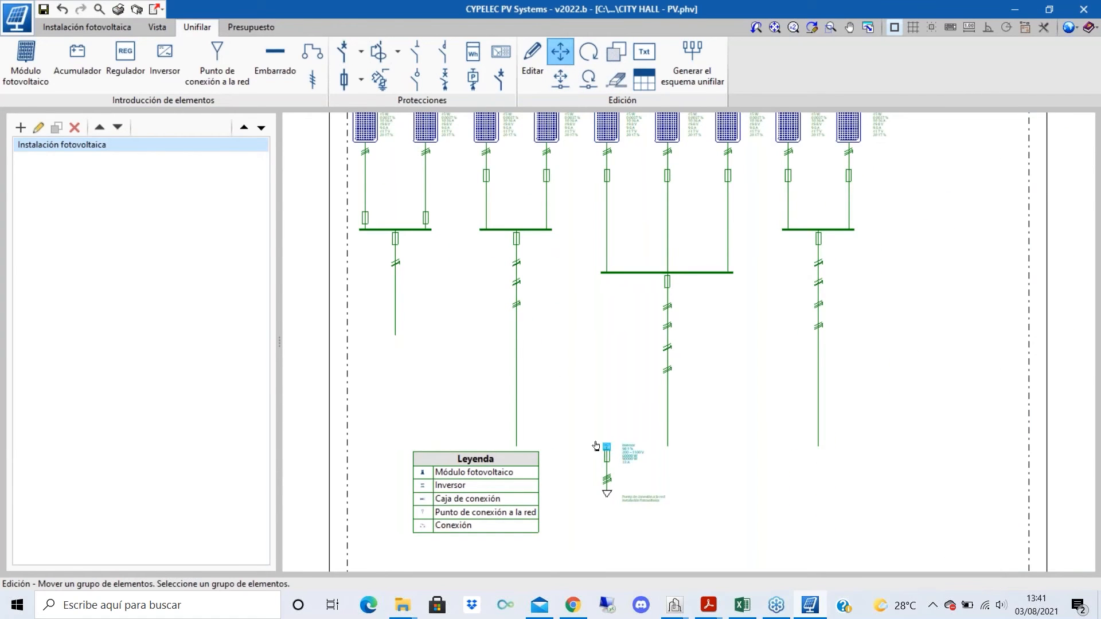
{"action": "left_click", "coordinate": [637, 412]}
{"action": "left_click", "coordinate": [598, 514]}
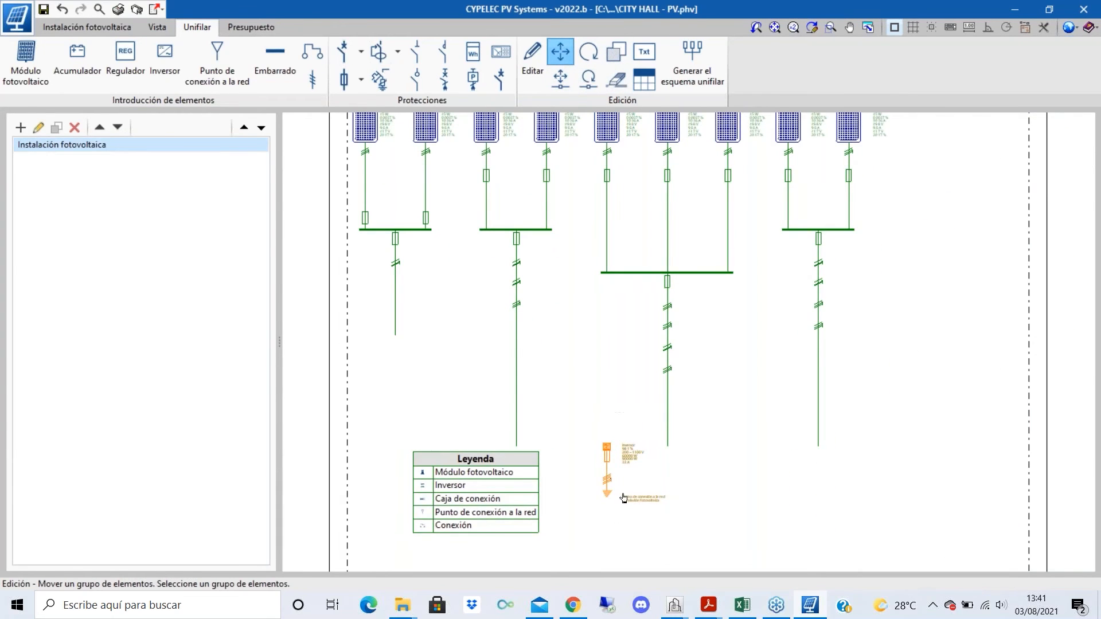
{"action": "scroll", "coordinate": [625, 497], "scroll_direction": "up", "scroll_amount": 1}
{"action": "right_click", "coordinate": [643, 488]}
{"action": "left_click", "coordinate": [631, 480]}
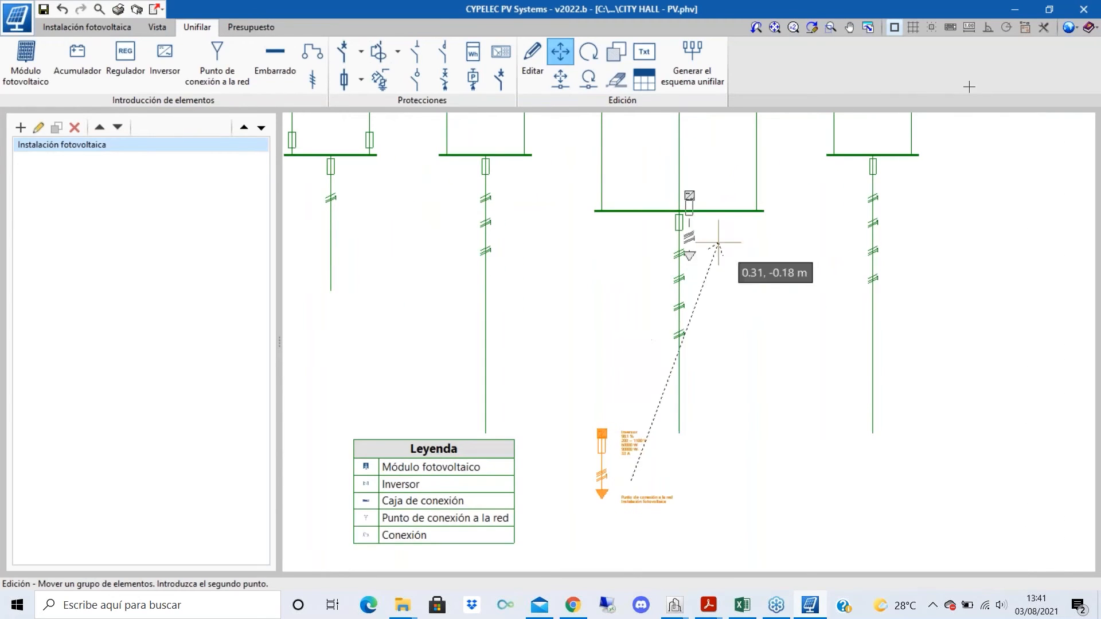
{"action": "left_click", "coordinate": [987, 27]}
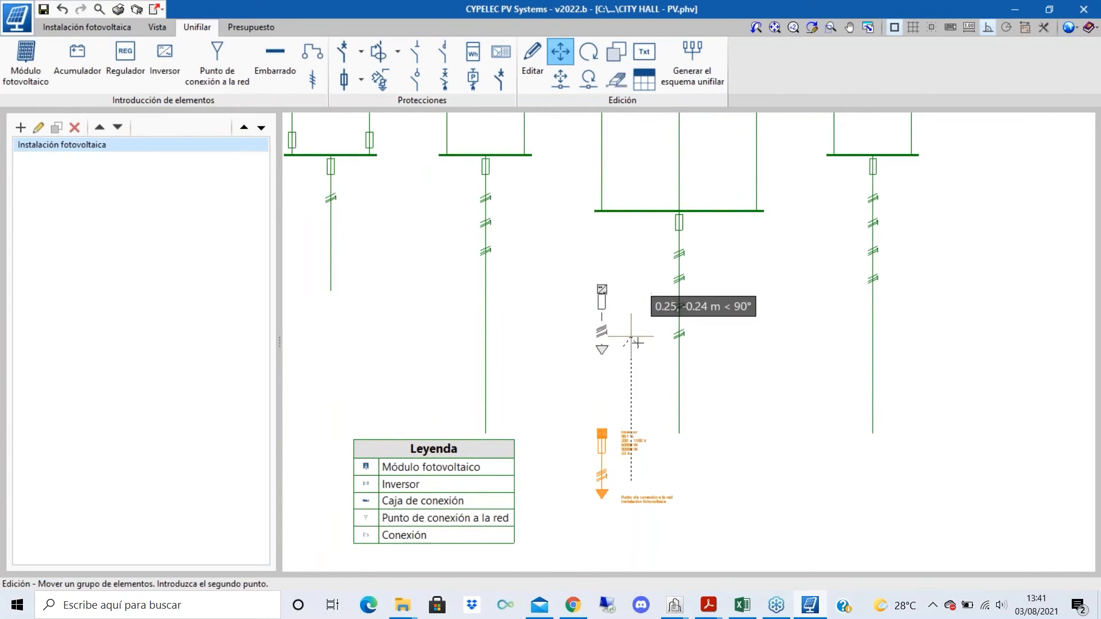
{"action": "left_click", "coordinate": [631, 367]}
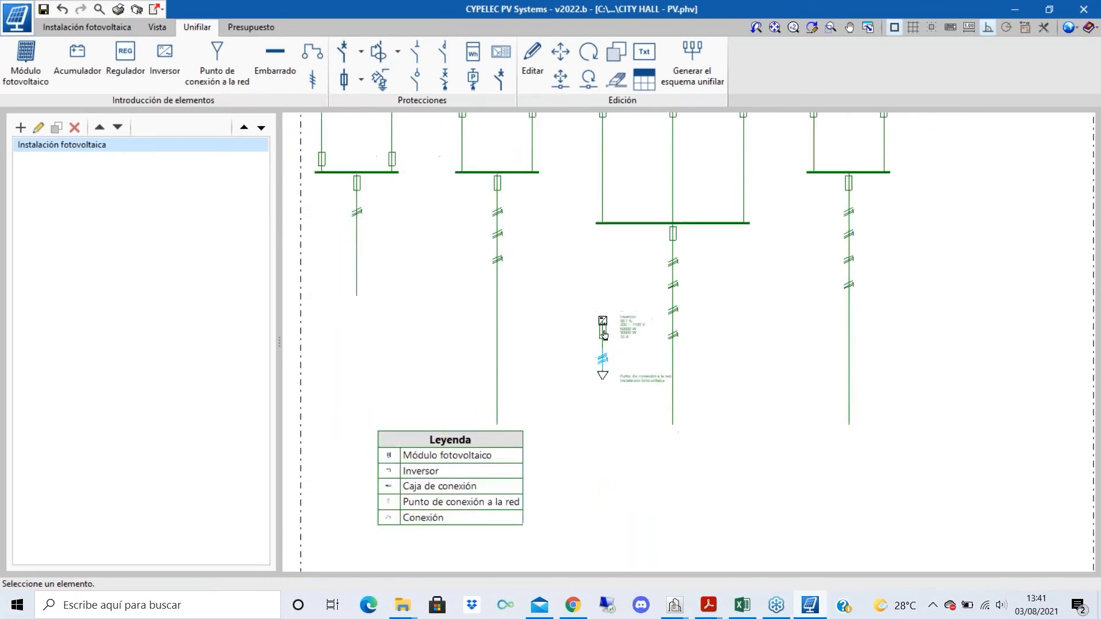
{"action": "left_click", "coordinate": [561, 53]}
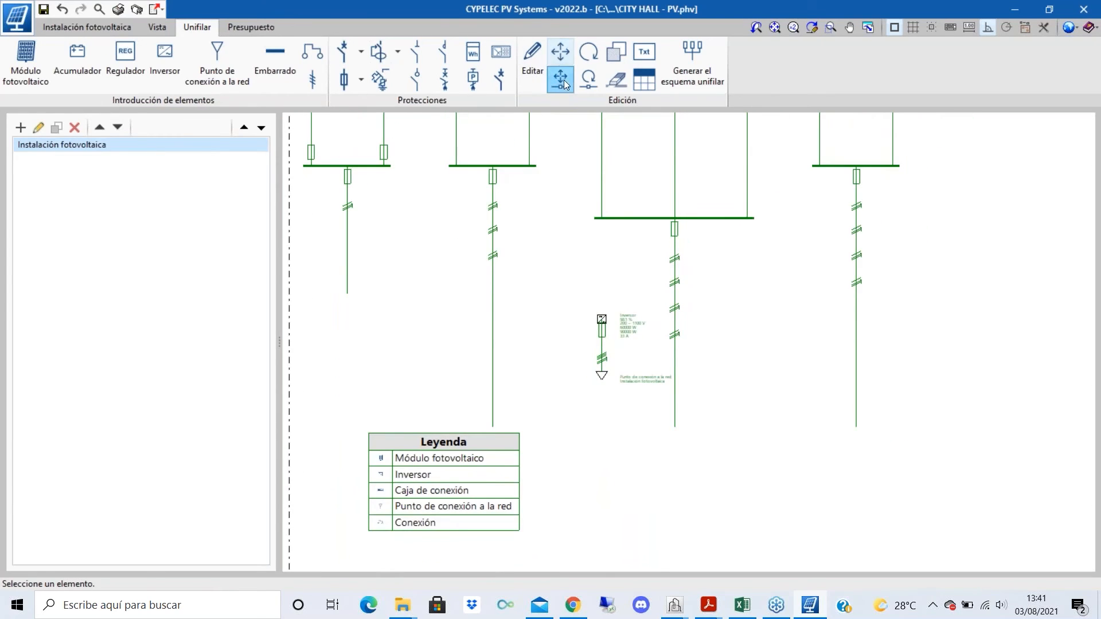
{"action": "scroll", "coordinate": [605, 385], "scroll_direction": "up", "scroll_amount": 3}
{"action": "scroll", "coordinate": [605, 316], "scroll_direction": "up", "scroll_amount": 3}
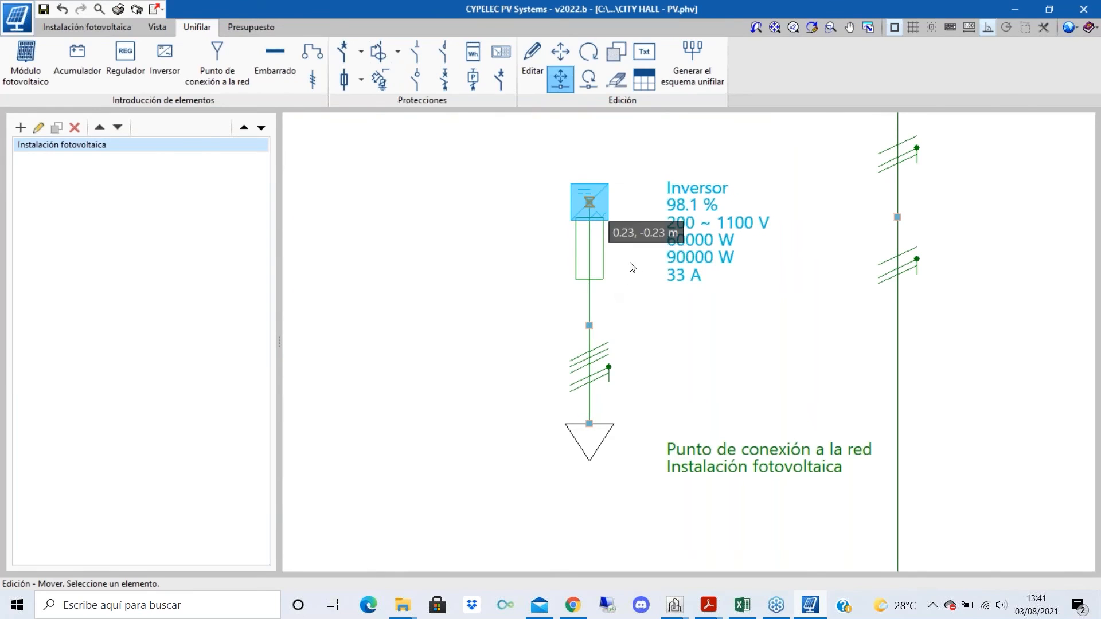
{"action": "key", "text": "Escape"}
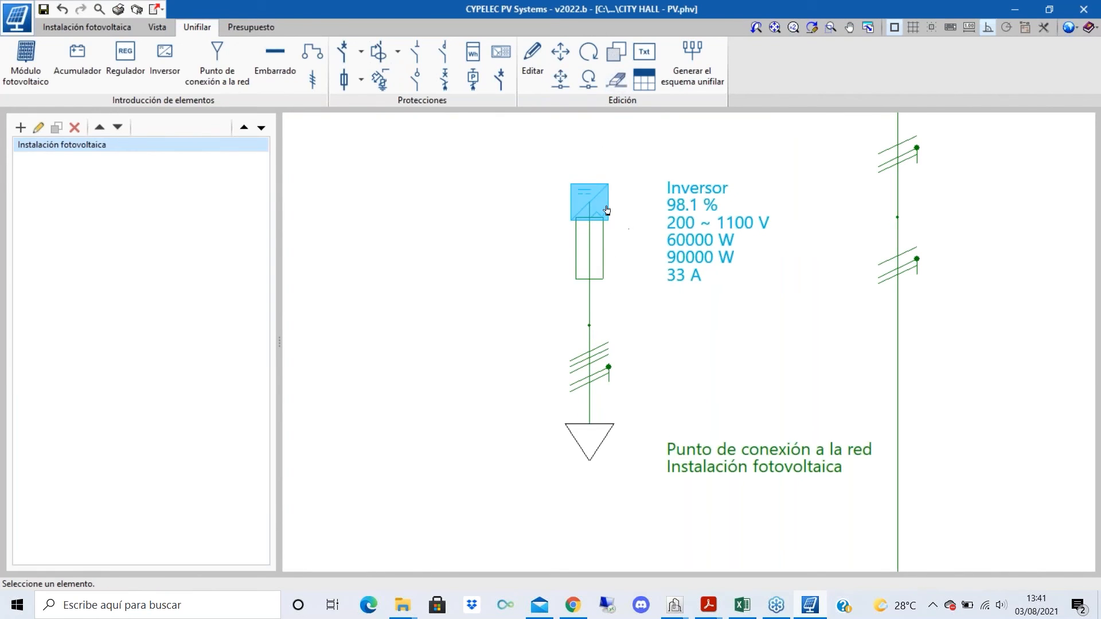
- Move the protection symbol below the inverter straight down, to just above the connection node on the grid line
{"action": "left_click", "coordinate": [561, 53]}
{"action": "left_click", "coordinate": [606, 275]}
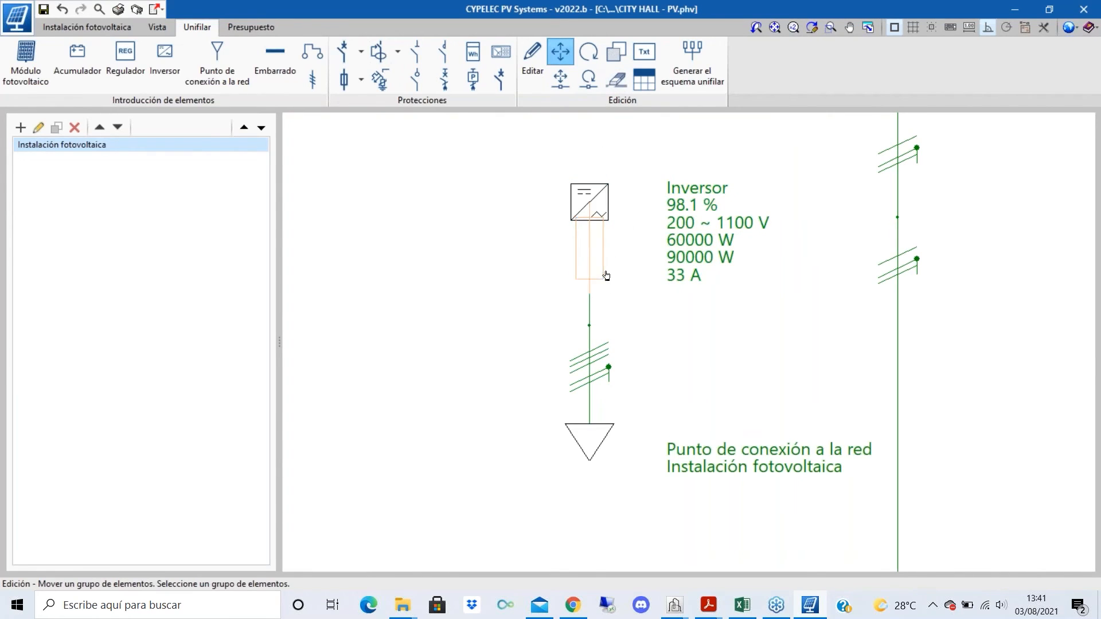
{"action": "left_click", "coordinate": [596, 296]}
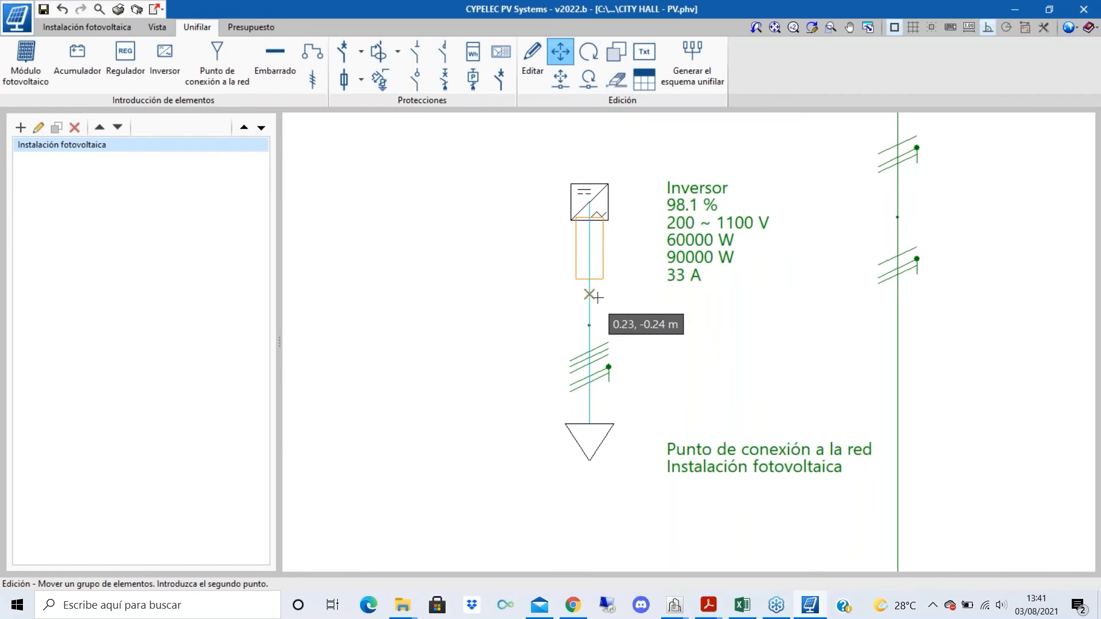
{"action": "left_click", "coordinate": [590, 326]}
{"action": "key", "text": "Escape"}
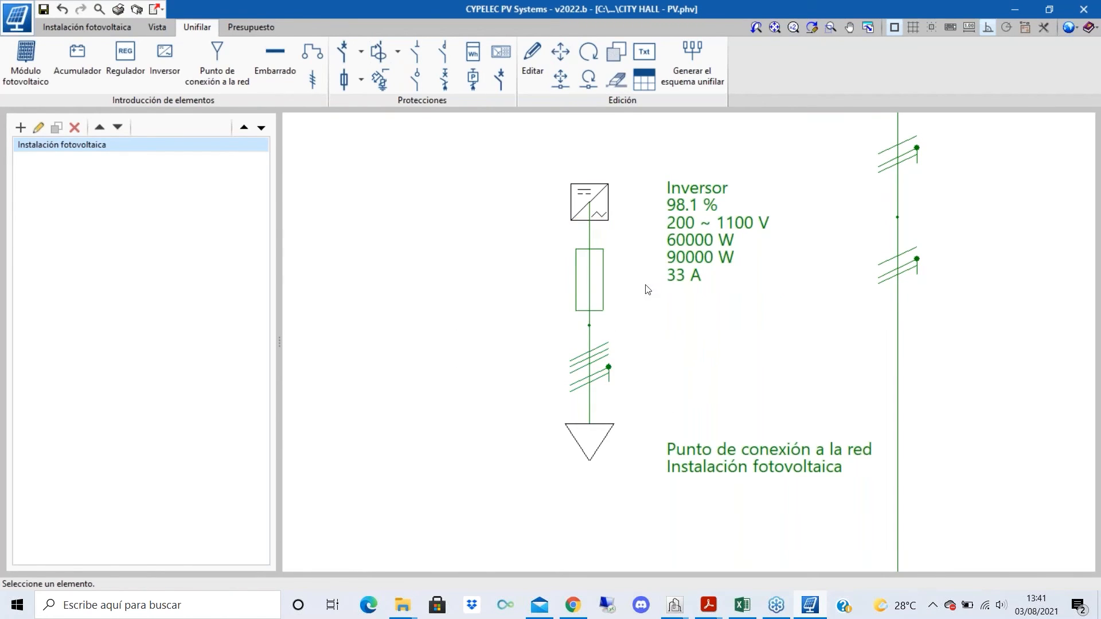
- Delete the line and conductor markers hanging below the second busbar's protection symbol
{"action": "scroll", "coordinate": [639, 302], "scroll_direction": "down", "scroll_amount": 5}
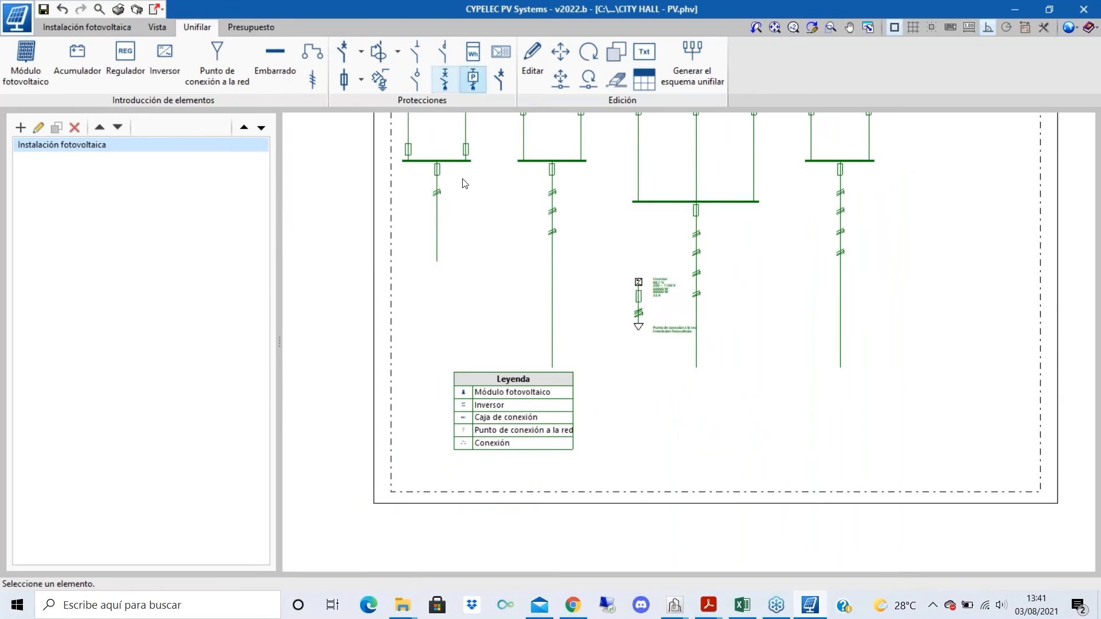
{"action": "left_click", "coordinate": [617, 79]}
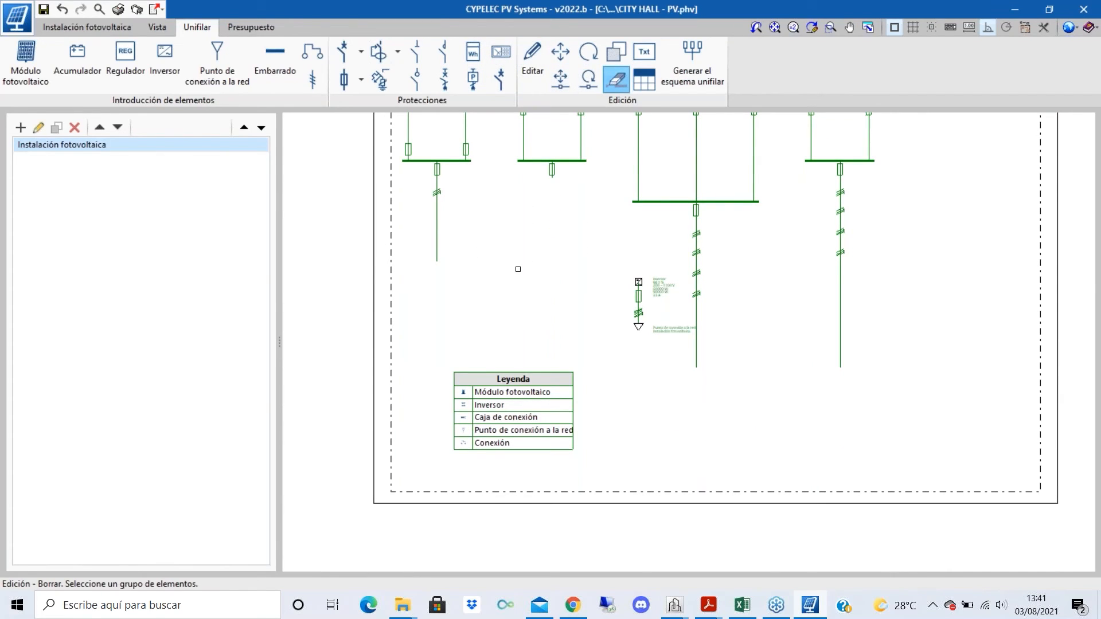
{"action": "scroll", "coordinate": [517, 273], "scroll_direction": "up", "scroll_amount": 1}
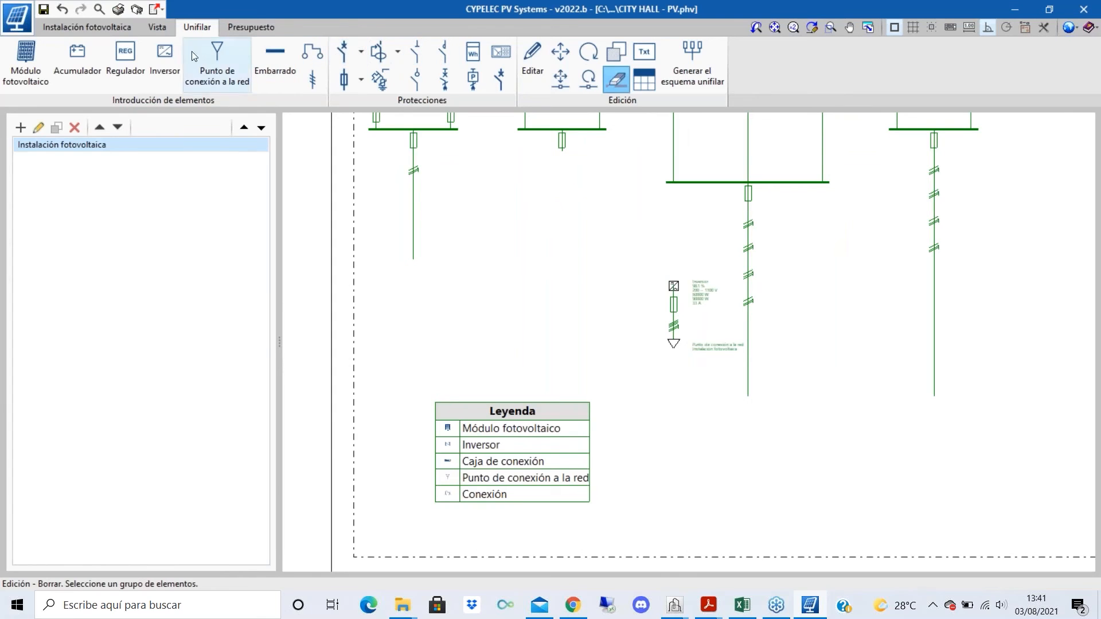
- Draw an orthogonal connection from the lower end of the first branch across to the inverter
{"action": "left_click", "coordinate": [312, 53]}
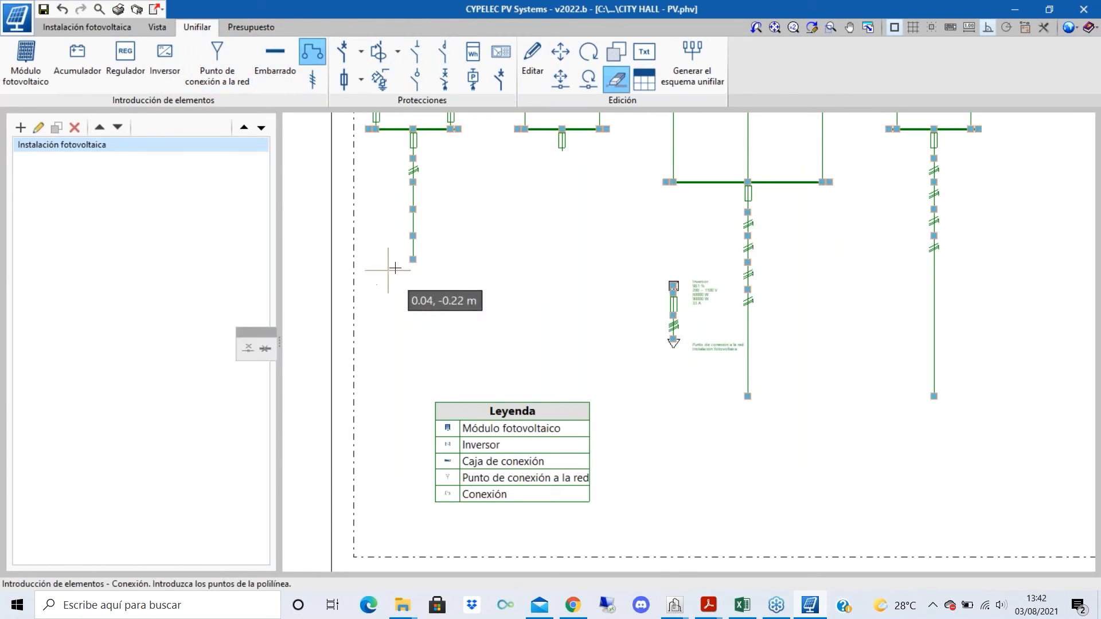
{"action": "left_click", "coordinate": [413, 258]}
{"action": "scroll", "coordinate": [673, 287], "scroll_direction": "up", "scroll_amount": 2}
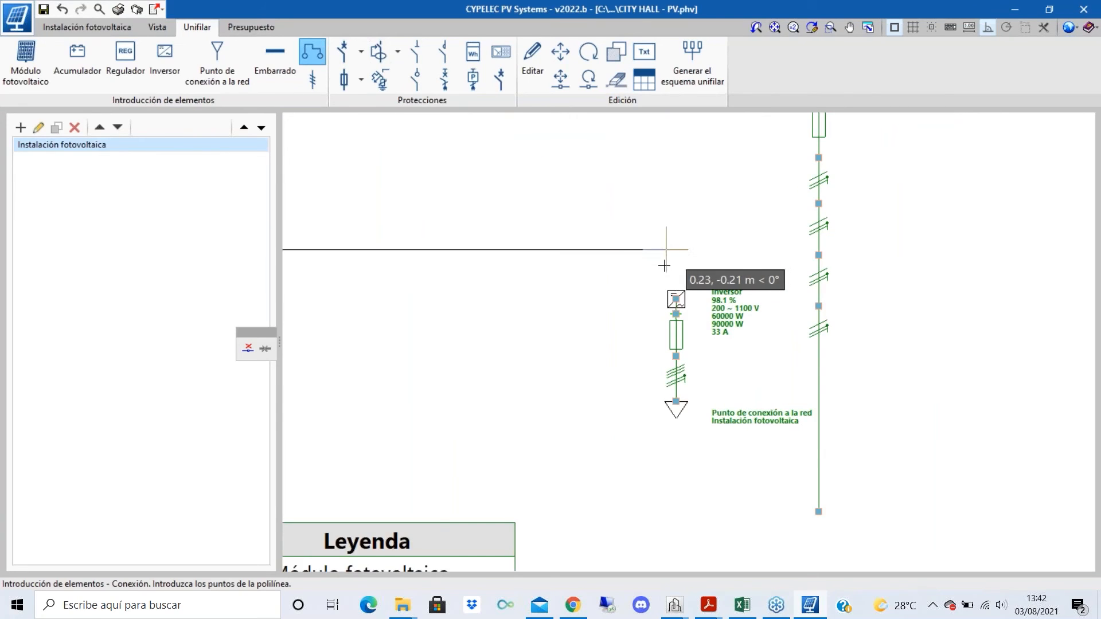
{"action": "scroll", "coordinate": [669, 252], "scroll_direction": "up", "scroll_amount": 2}
{"action": "left_click", "coordinate": [669, 252]}
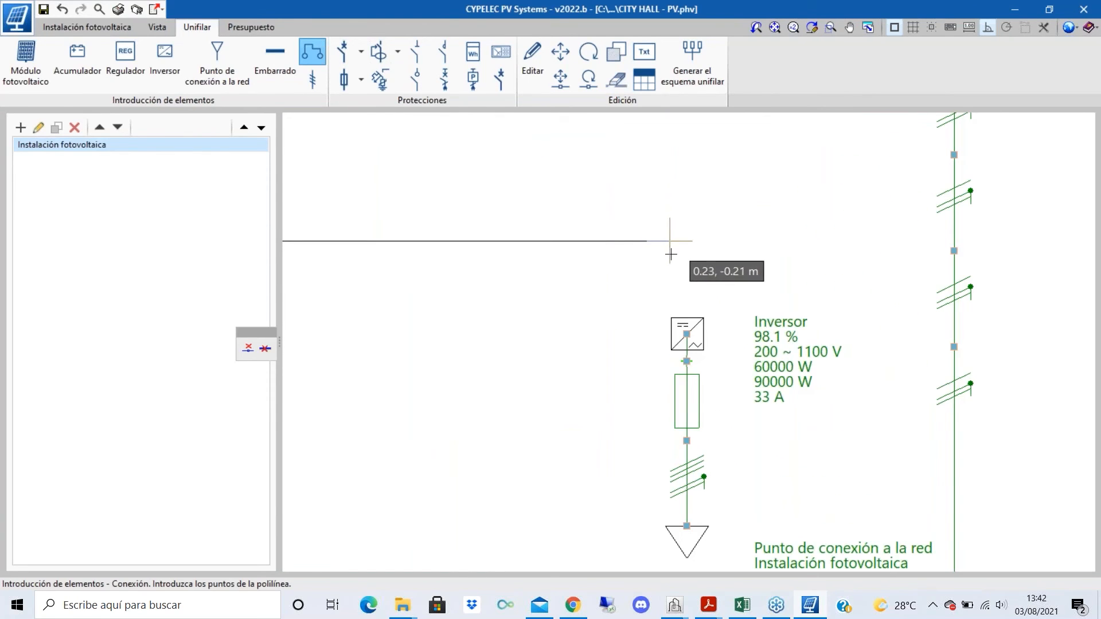
{"action": "scroll", "coordinate": [671, 317], "scroll_direction": "up", "scroll_amount": 1}
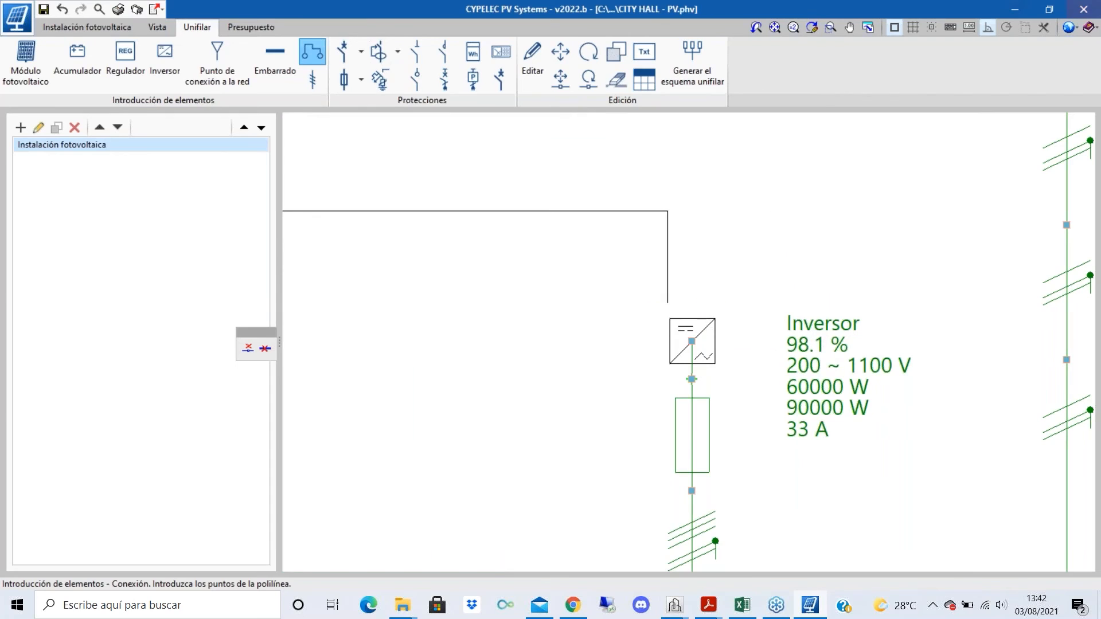
{"action": "left_click", "coordinate": [668, 303]}
{"action": "left_click", "coordinate": [692, 341]}
{"action": "right_click", "coordinate": [692, 342]}
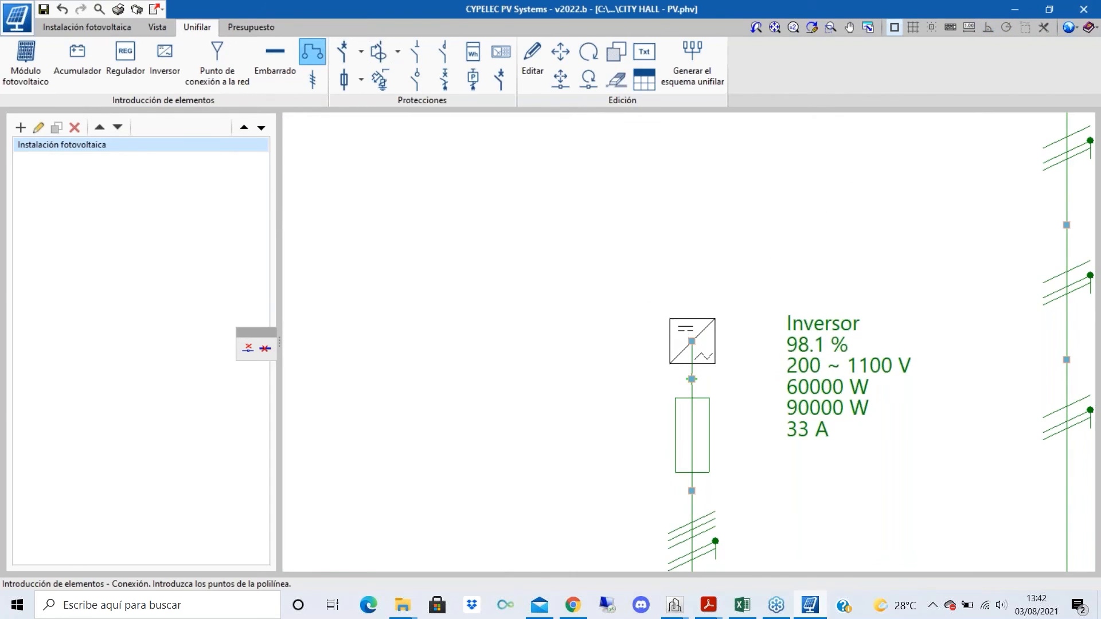
{"action": "right_click", "coordinate": [725, 304]}
{"action": "scroll", "coordinate": [725, 336], "scroll_direction": "down", "scroll_amount": 2}
{"action": "scroll", "coordinate": [678, 410], "scroll_direction": "down", "scroll_amount": 4}
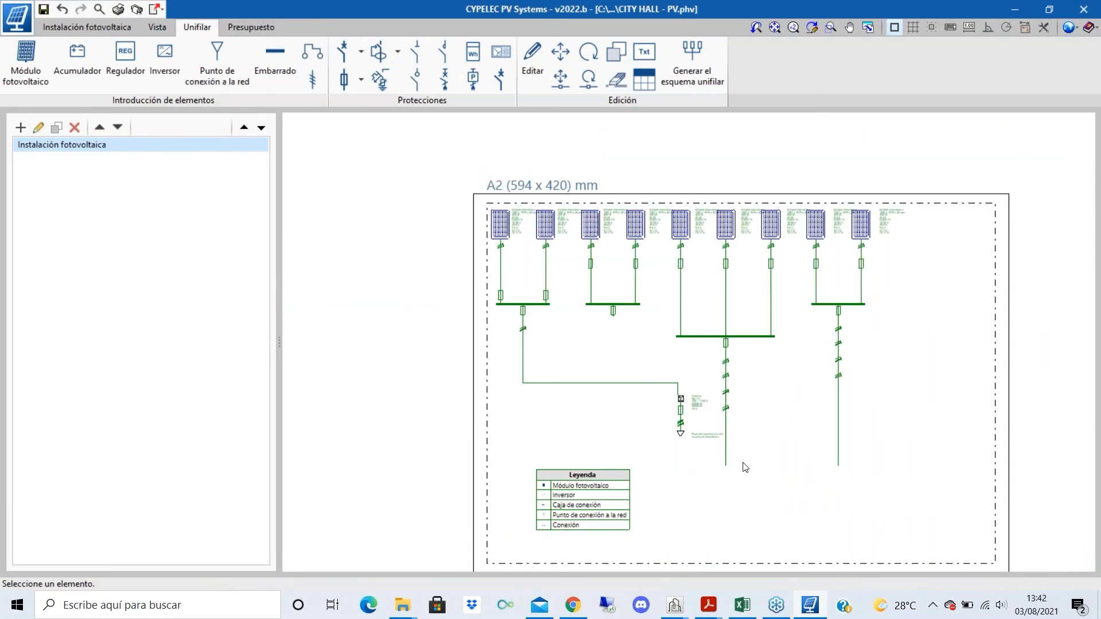
{"action": "scroll", "coordinate": [673, 423], "scroll_direction": "up", "scroll_amount": 1}
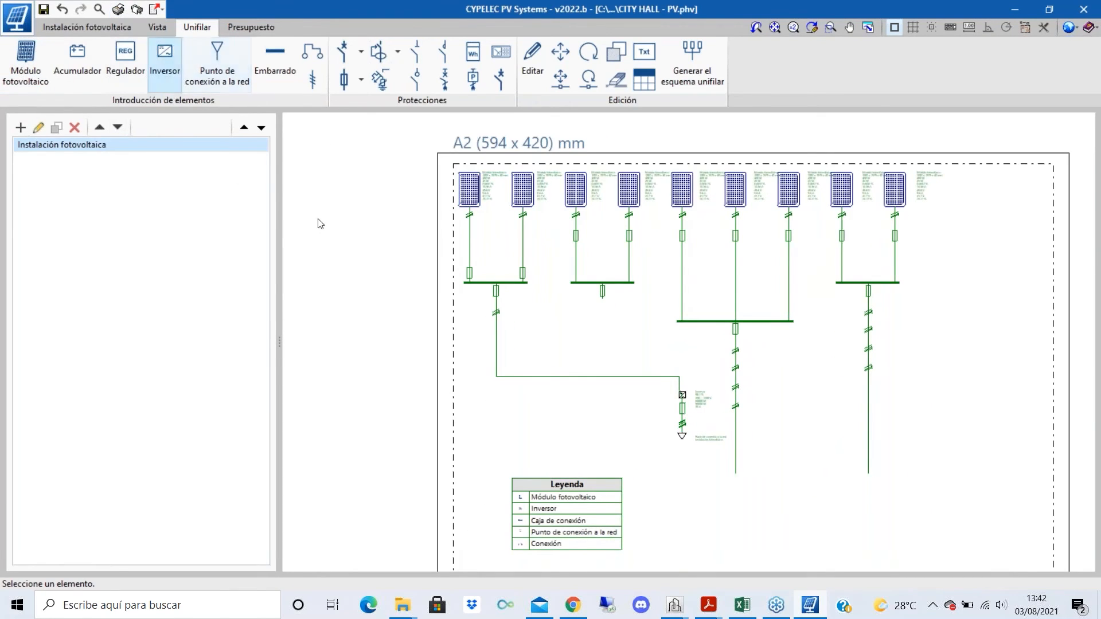
{"action": "scroll", "coordinate": [327, 218], "scroll_direction": "down", "scroll_amount": 2}
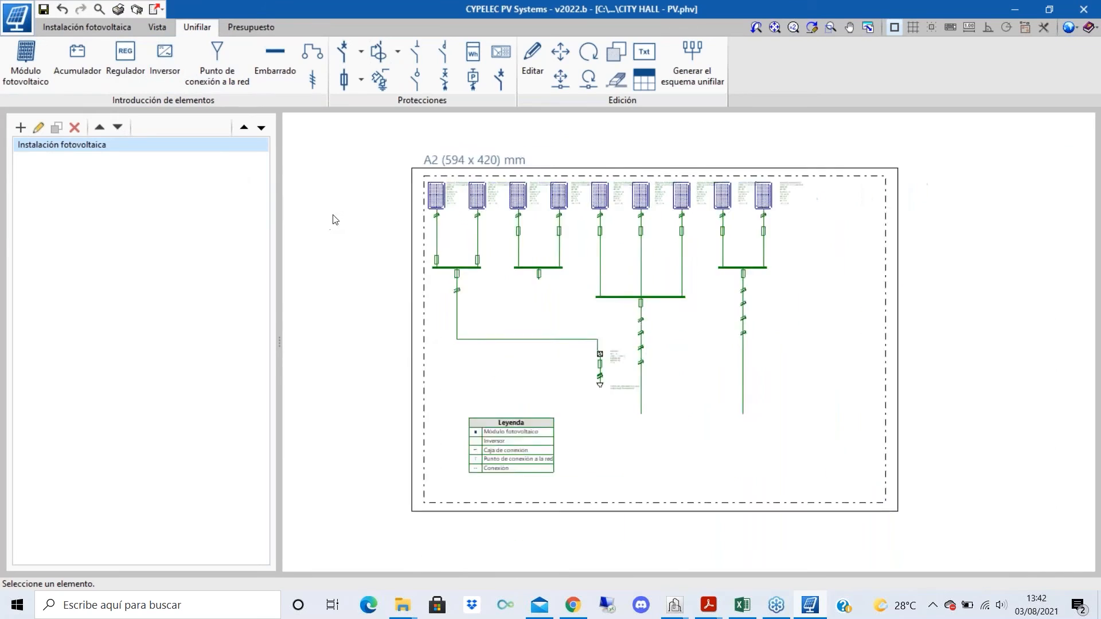
- Review the CITY HALL files offered for the BIM model update, mark Canalizaciones Unex for import, and leave without updating
{"action": "left_click", "coordinate": [62, 25]}
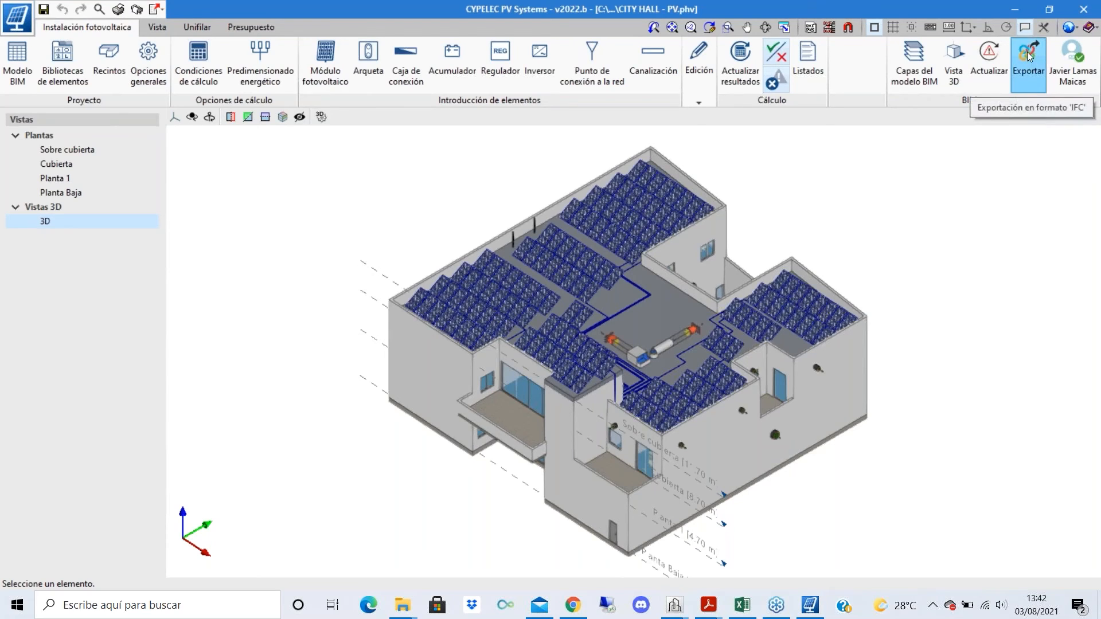
{"action": "left_click", "coordinate": [981, 59]}
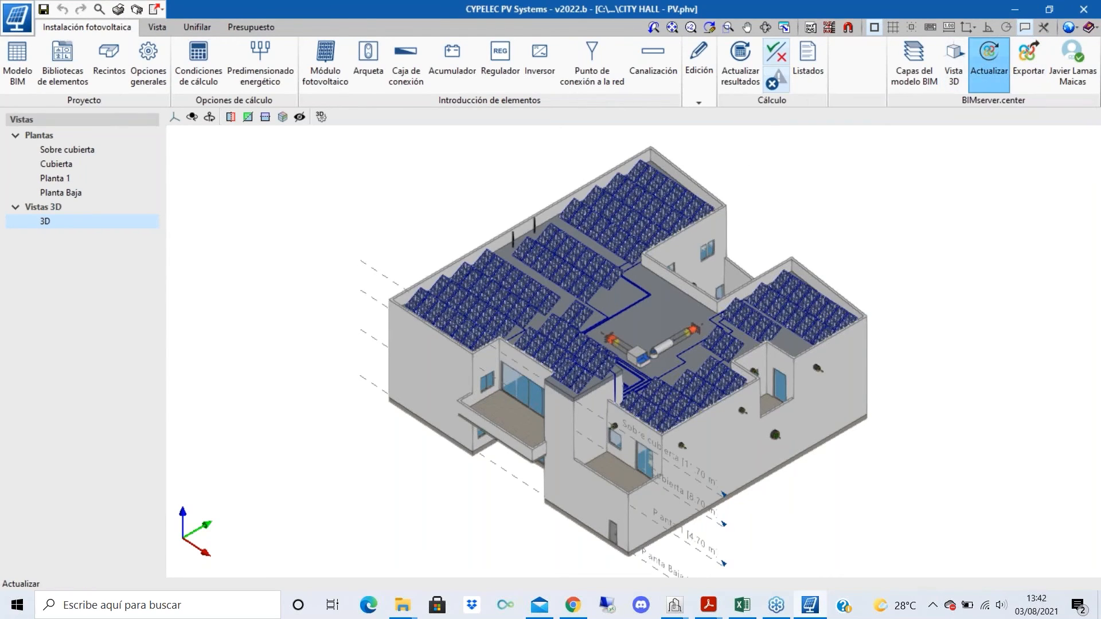
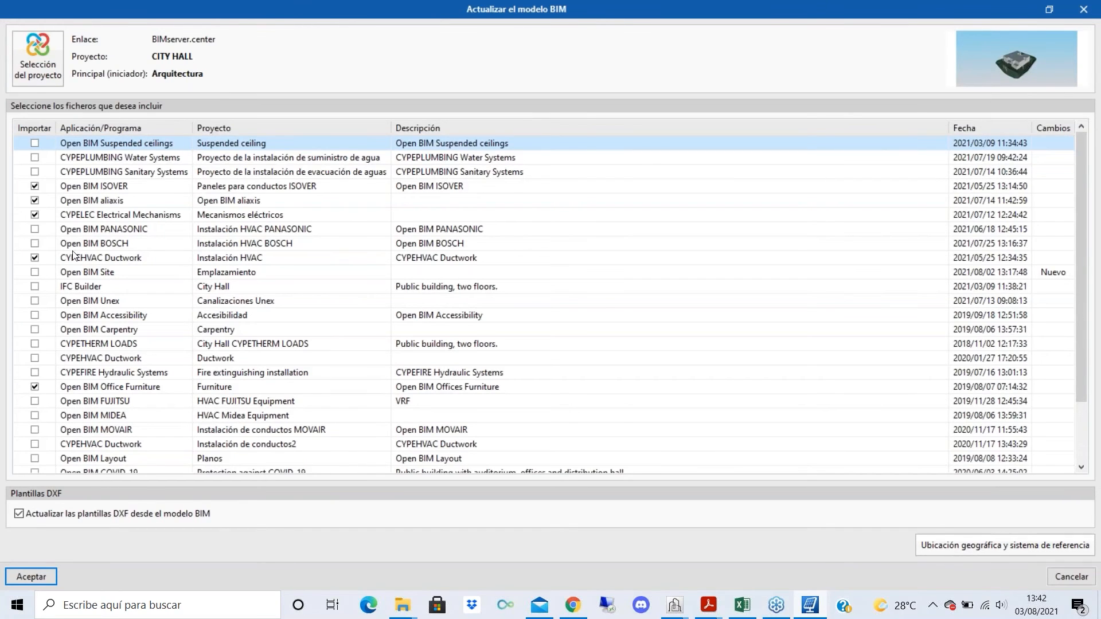
{"action": "scroll", "coordinate": [111, 261], "scroll_direction": "down", "scroll_amount": 1}
{"action": "scroll", "coordinate": [111, 260], "scroll_direction": "up", "scroll_amount": 1}
{"action": "scroll", "coordinate": [106, 150], "scroll_direction": "down", "scroll_amount": 1}
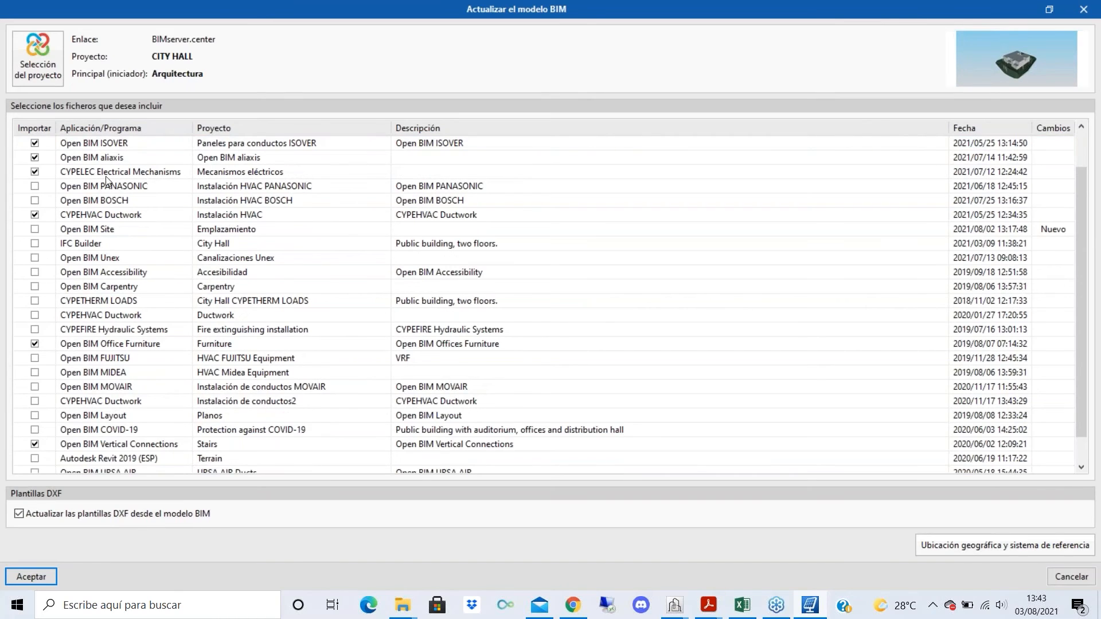
{"action": "scroll", "coordinate": [150, 304], "scroll_direction": "down", "scroll_amount": 1}
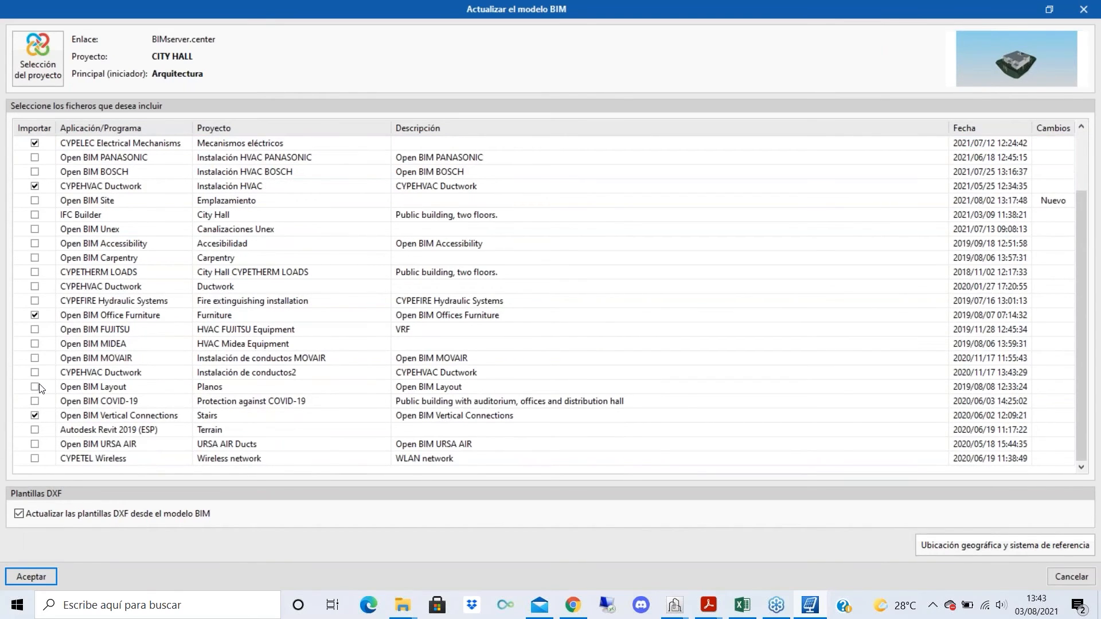
{"action": "scroll", "coordinate": [66, 344], "scroll_direction": "up", "scroll_amount": 1}
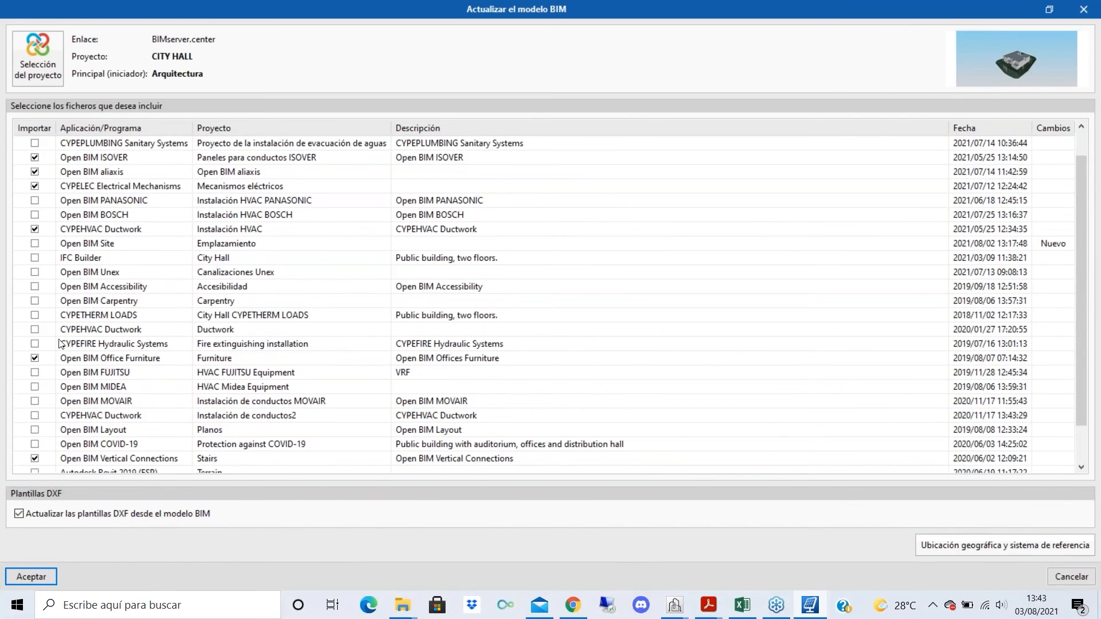
{"action": "scroll", "coordinate": [62, 297], "scroll_direction": "up", "scroll_amount": 1}
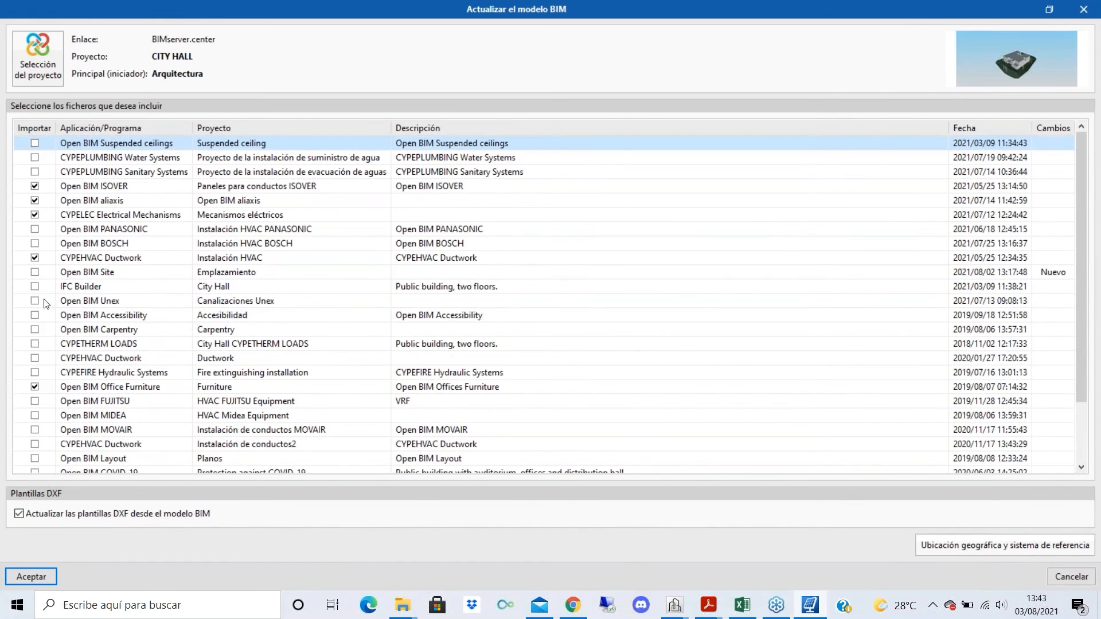
{"action": "left_click", "coordinate": [35, 301]}
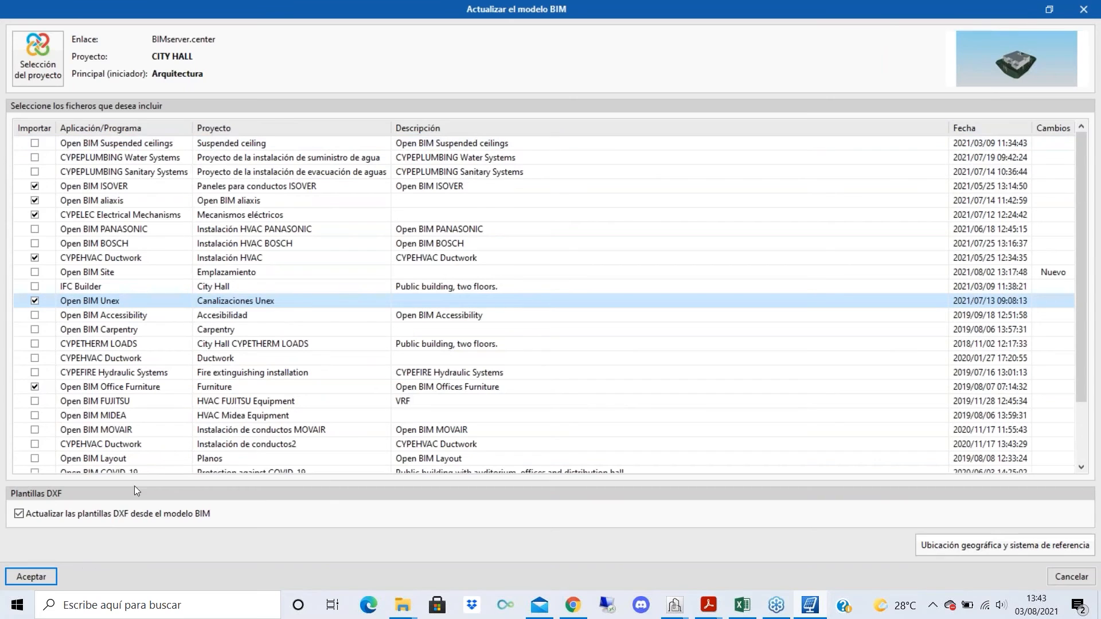
{"action": "left_click", "coordinate": [1097, 9]}
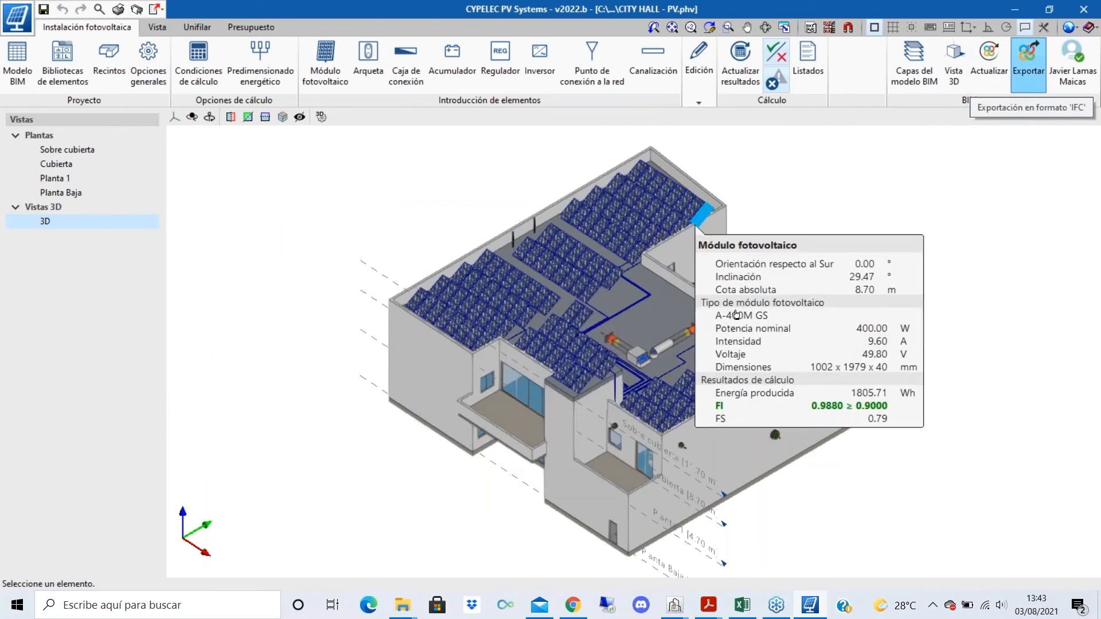
- Switch to Chrome and open the CITY HALL project's 3D model on BIMserver.center
{"action": "scroll", "coordinate": [737, 315], "scroll_direction": "up", "scroll_amount": 2}
{"action": "scroll", "coordinate": [815, 261], "scroll_direction": "up", "scroll_amount": 1}
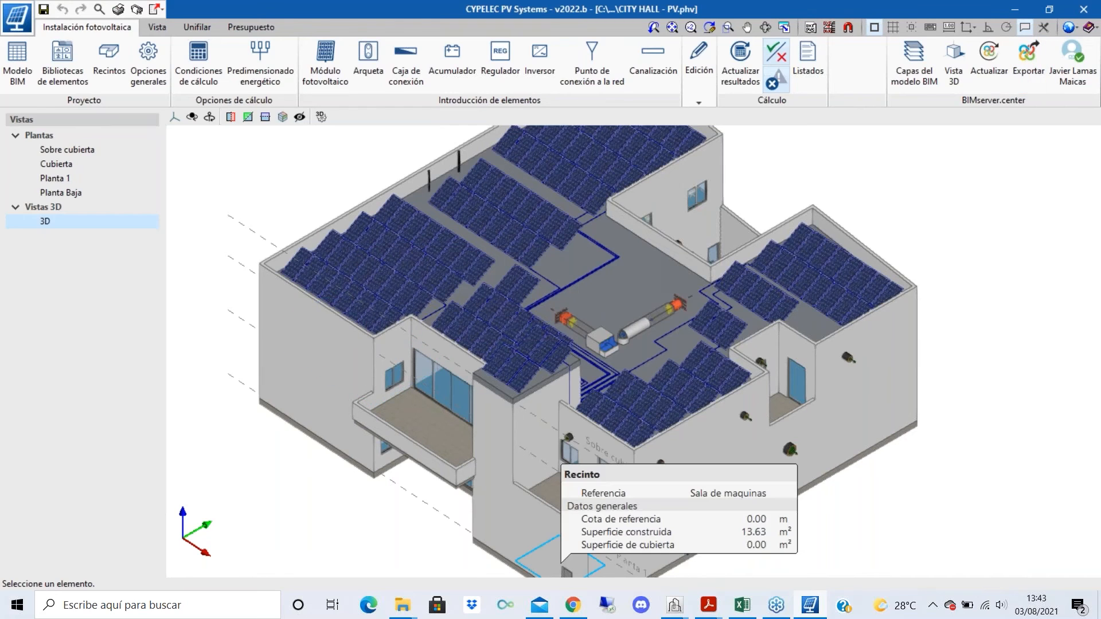
{"action": "left_click", "coordinate": [573, 605]}
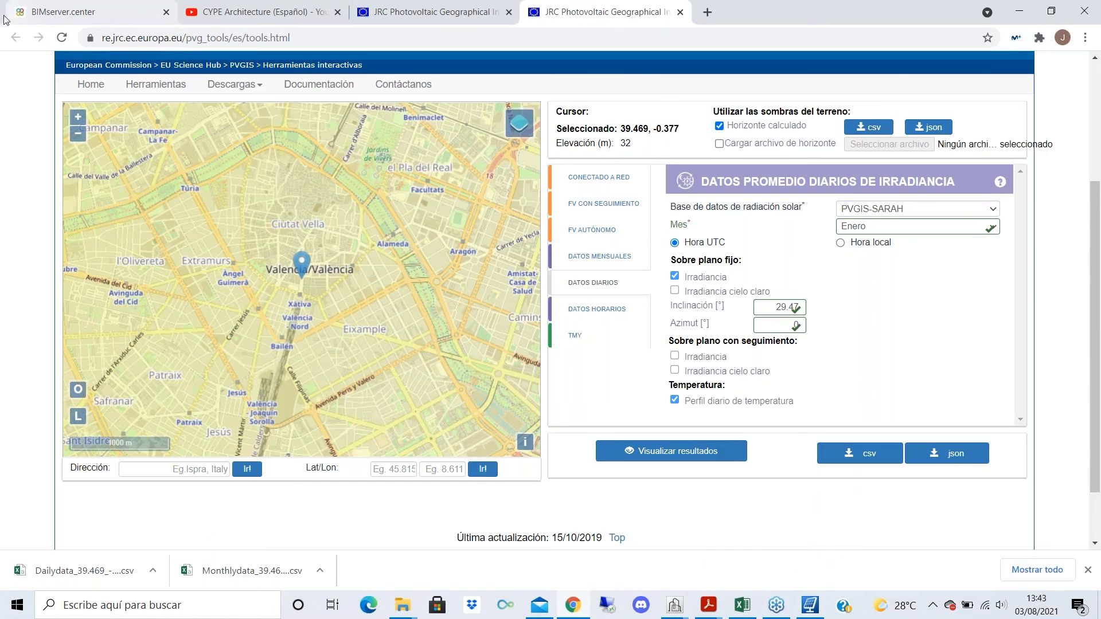
{"action": "left_click", "coordinate": [129, 7]}
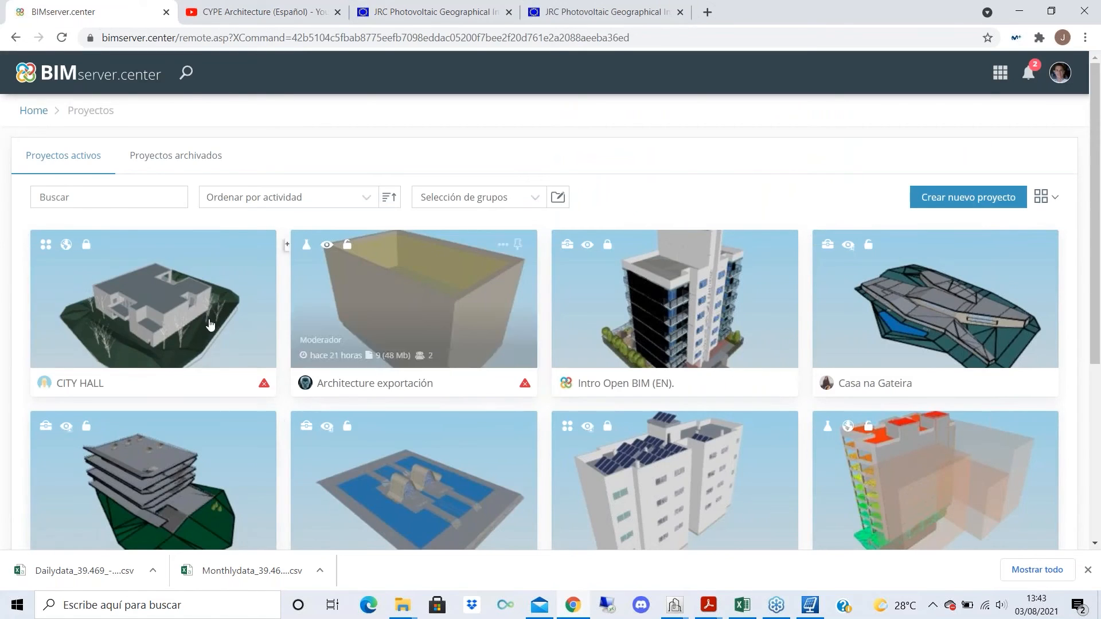
{"action": "left_click", "coordinate": [184, 317]}
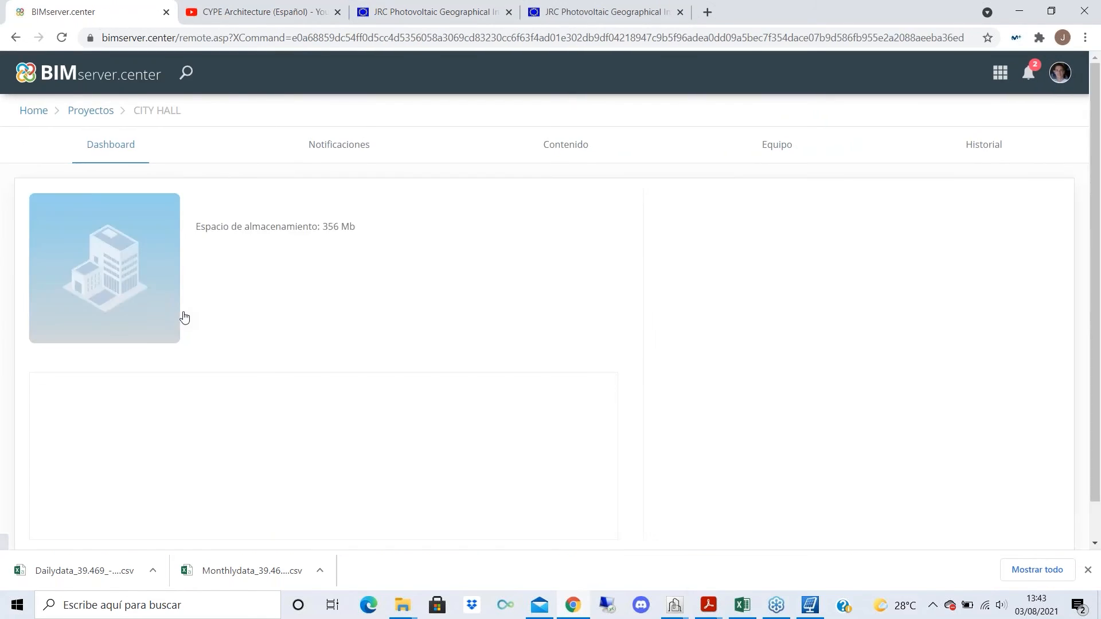
{"action": "left_click", "coordinate": [104, 270]}
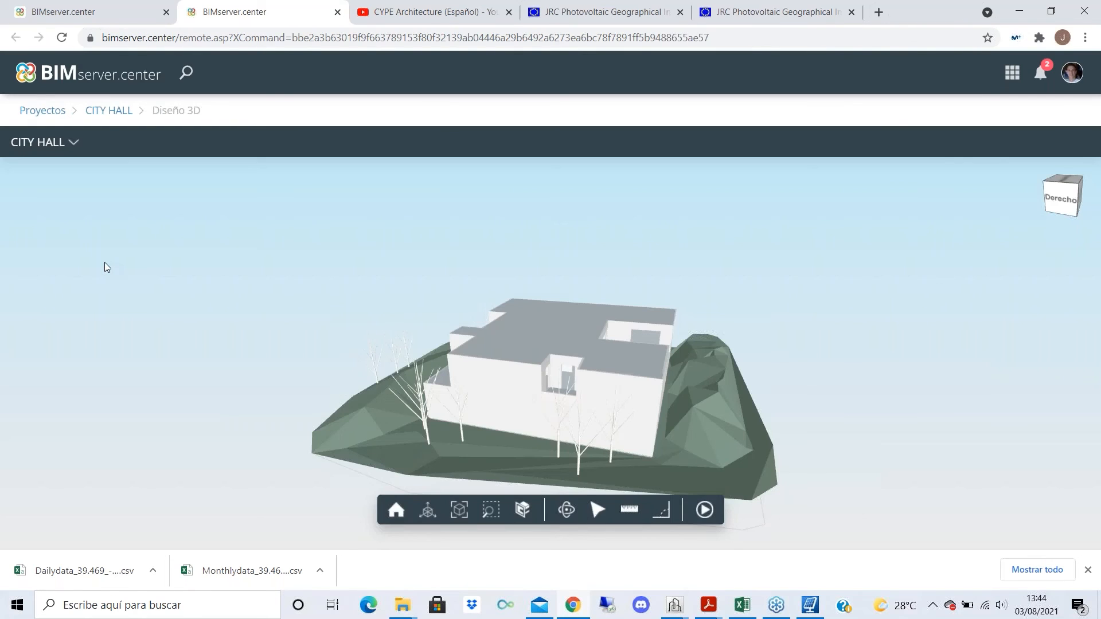
- Show the Arquitectura model and hide the City Hall model in the 3D viewer
{"action": "left_click", "coordinate": [80, 142]}
{"action": "scroll", "coordinate": [177, 258], "scroll_direction": "down", "scroll_amount": 3}
{"action": "scroll", "coordinate": [176, 261], "scroll_direction": "down", "scroll_amount": 3}
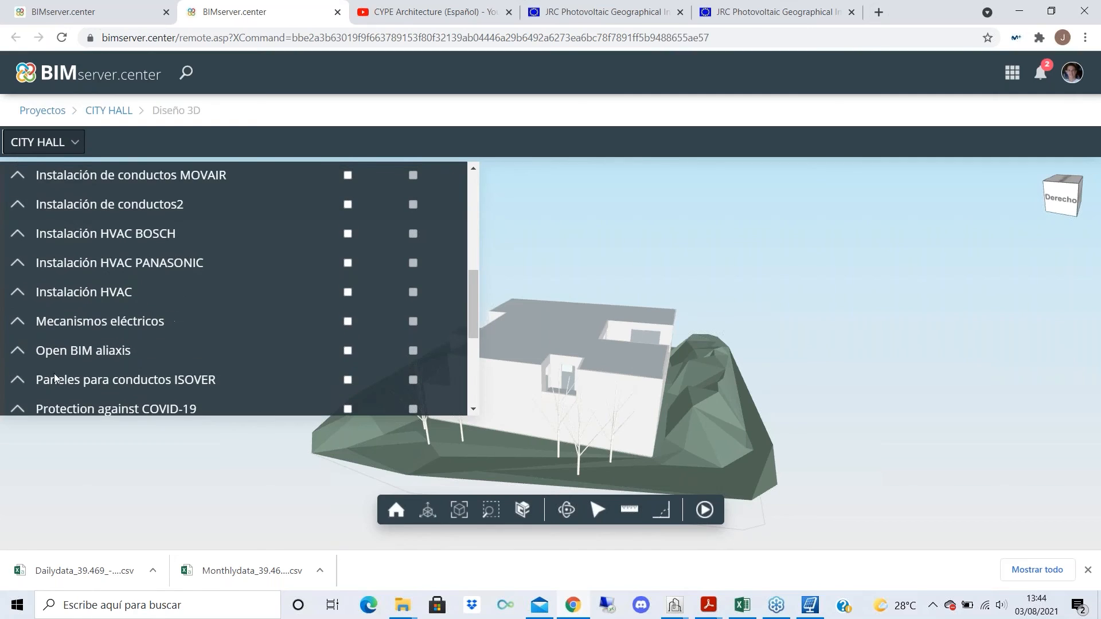
{"action": "scroll", "coordinate": [320, 303], "scroll_direction": "up", "scroll_amount": 5}
{"action": "scroll", "coordinate": [321, 303], "scroll_direction": "up", "scroll_amount": 2}
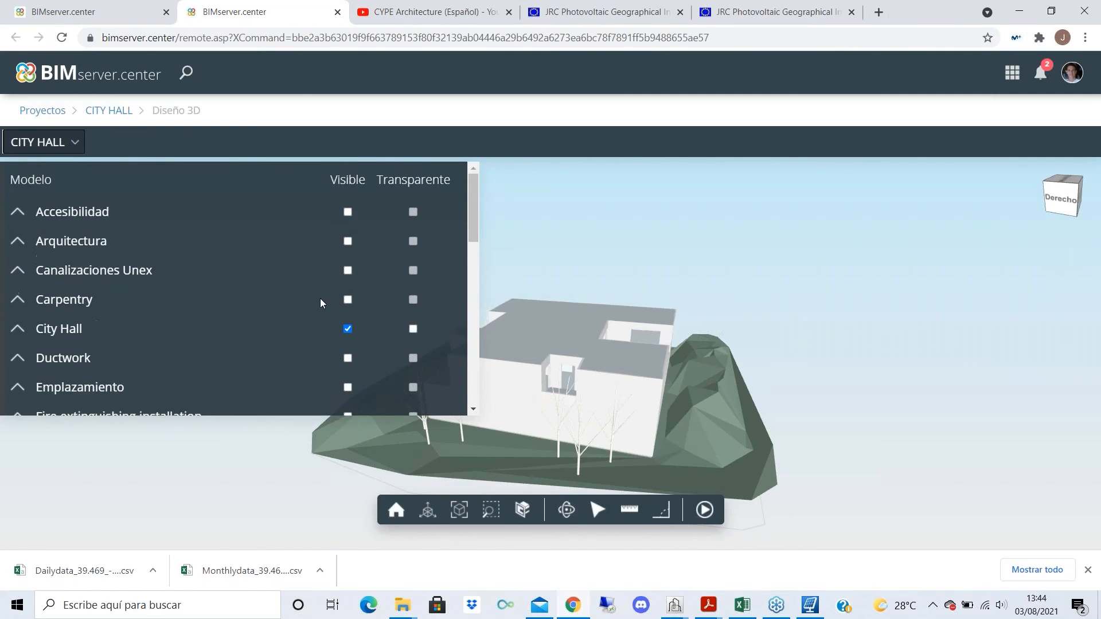
{"action": "left_click", "coordinate": [348, 241]}
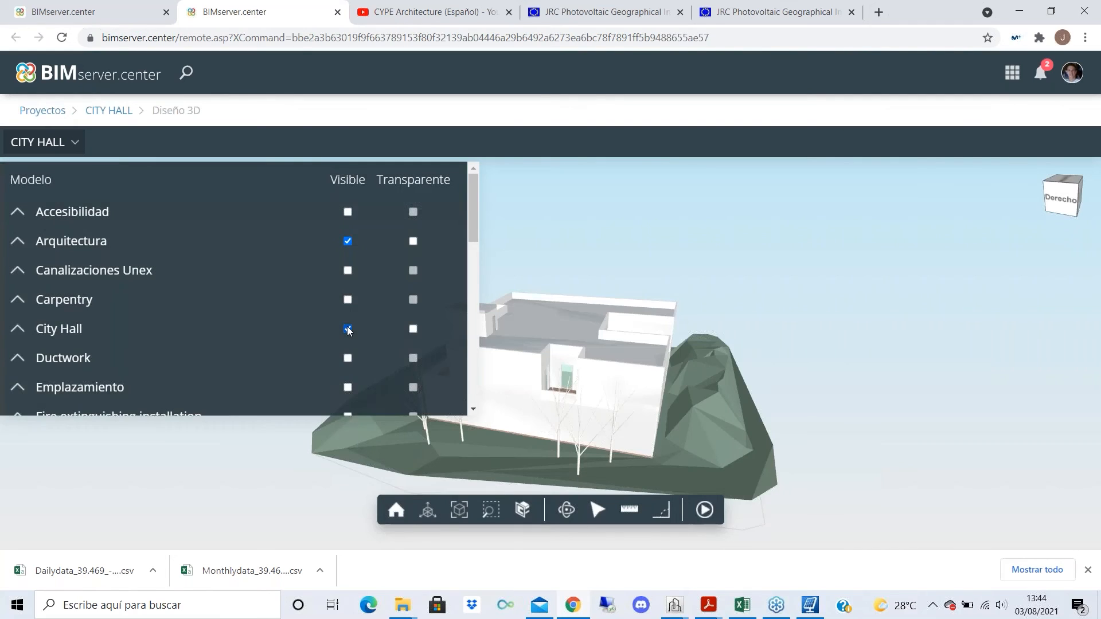
{"action": "left_click", "coordinate": [348, 331]}
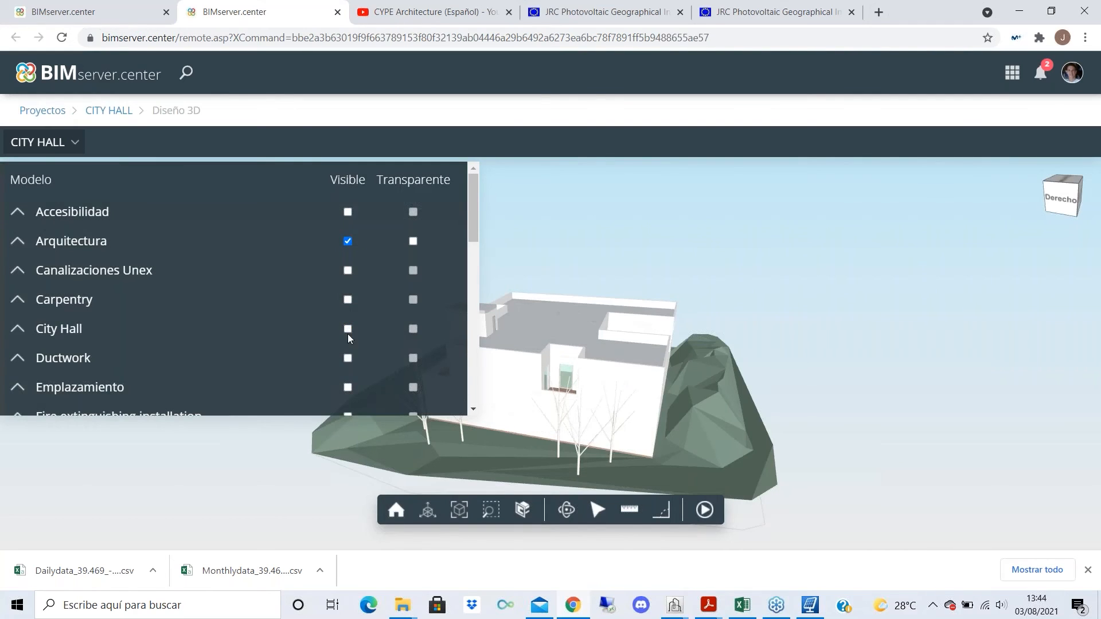
- Look through the list of discipline models in the CITY HALL 3D viewer and close the list
{"action": "scroll", "coordinate": [288, 330], "scroll_direction": "down", "scroll_amount": 3}
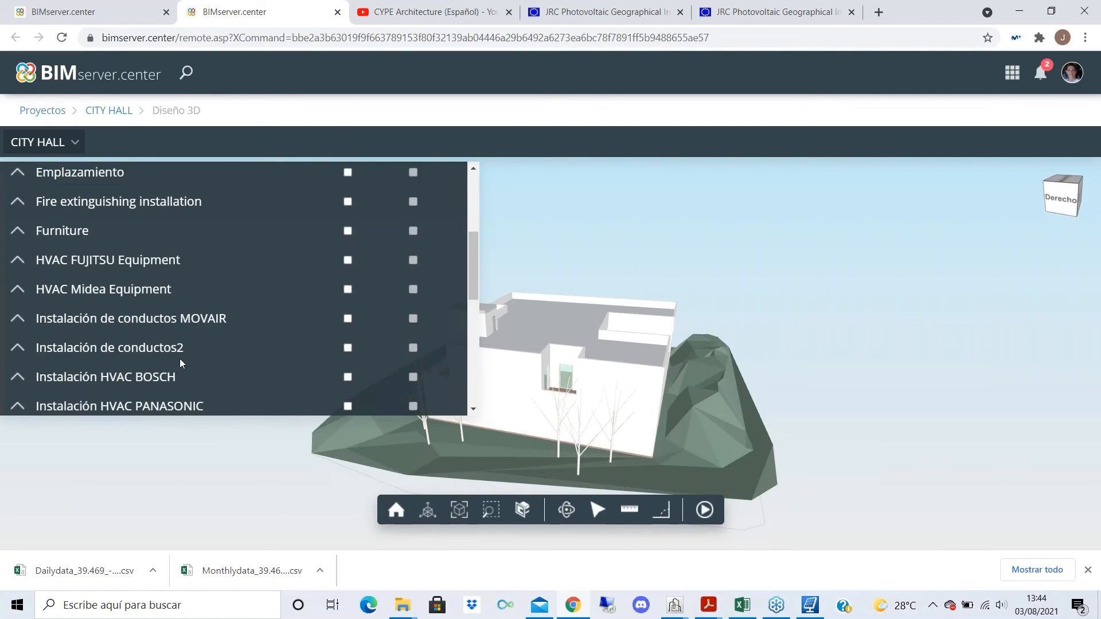
{"action": "scroll", "coordinate": [156, 340], "scroll_direction": "down", "scroll_amount": 4}
{"action": "scroll", "coordinate": [236, 331], "scroll_direction": "down", "scroll_amount": 2}
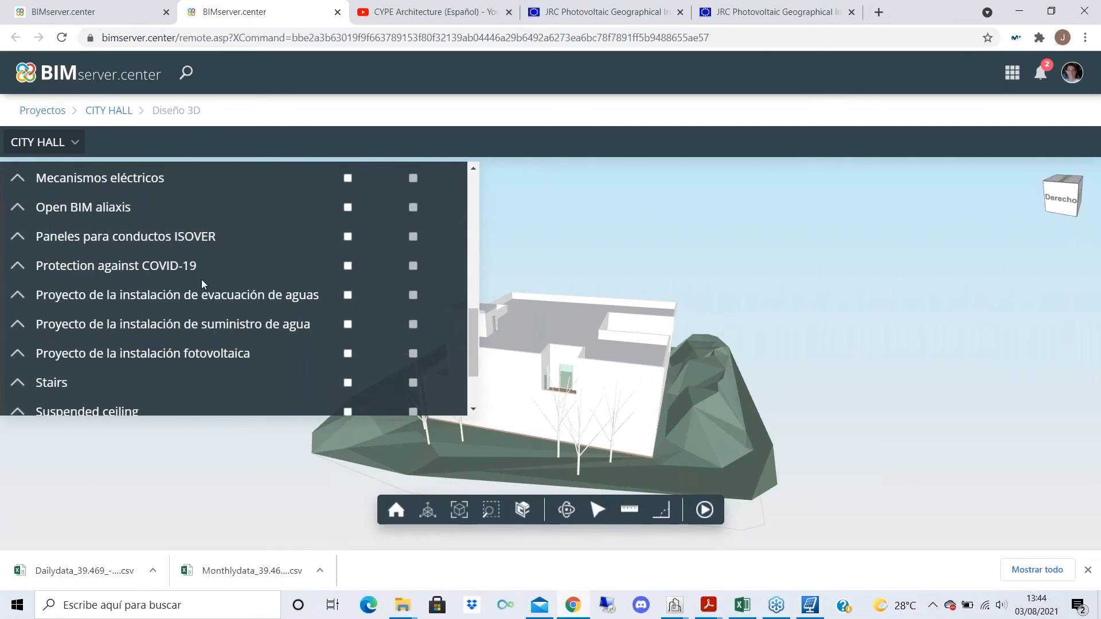
{"action": "scroll", "coordinate": [273, 355], "scroll_direction": "up", "scroll_amount": 1}
{"action": "scroll", "coordinate": [304, 324], "scroll_direction": "up", "scroll_amount": 5}
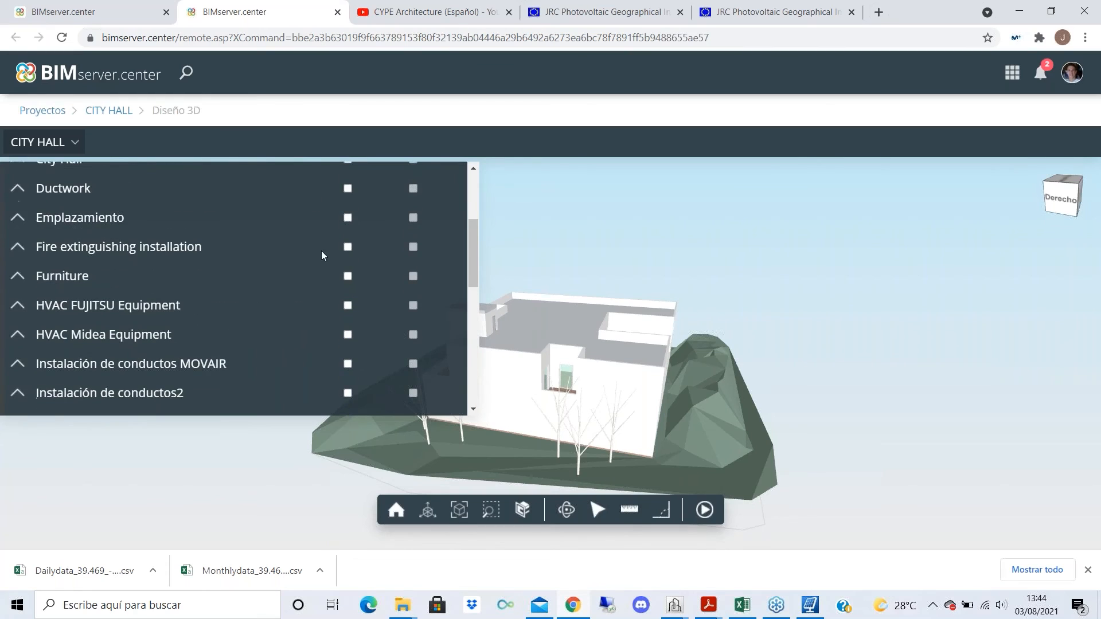
{"action": "left_click", "coordinate": [64, 143]}
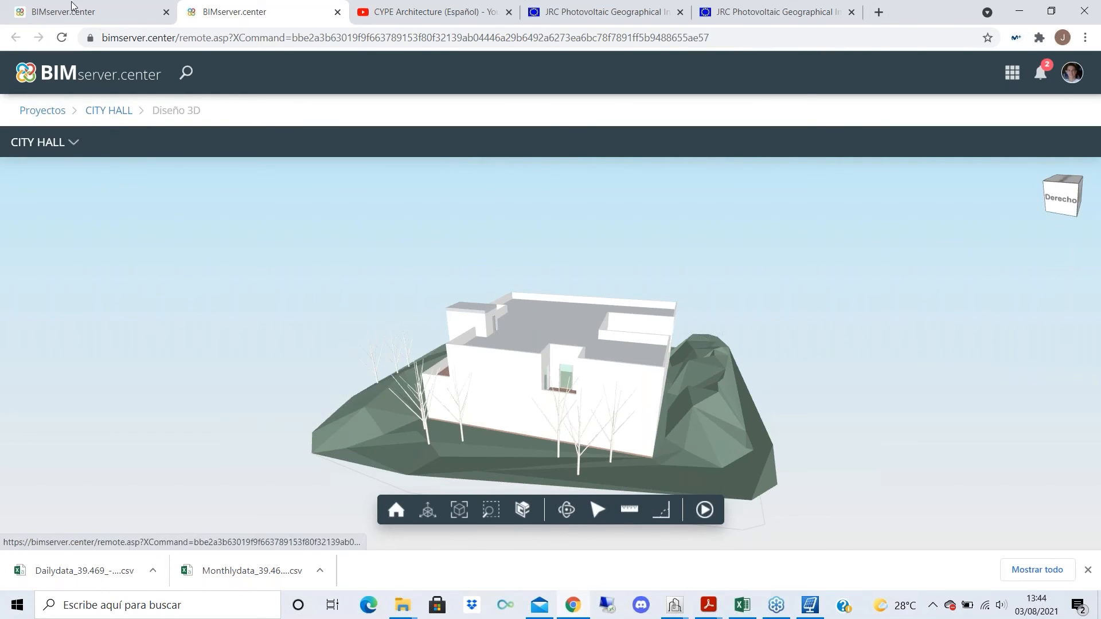
- Return to the CITY HALL project page and browse all three pages of its active team members
{"action": "left_click", "coordinate": [109, 110]}
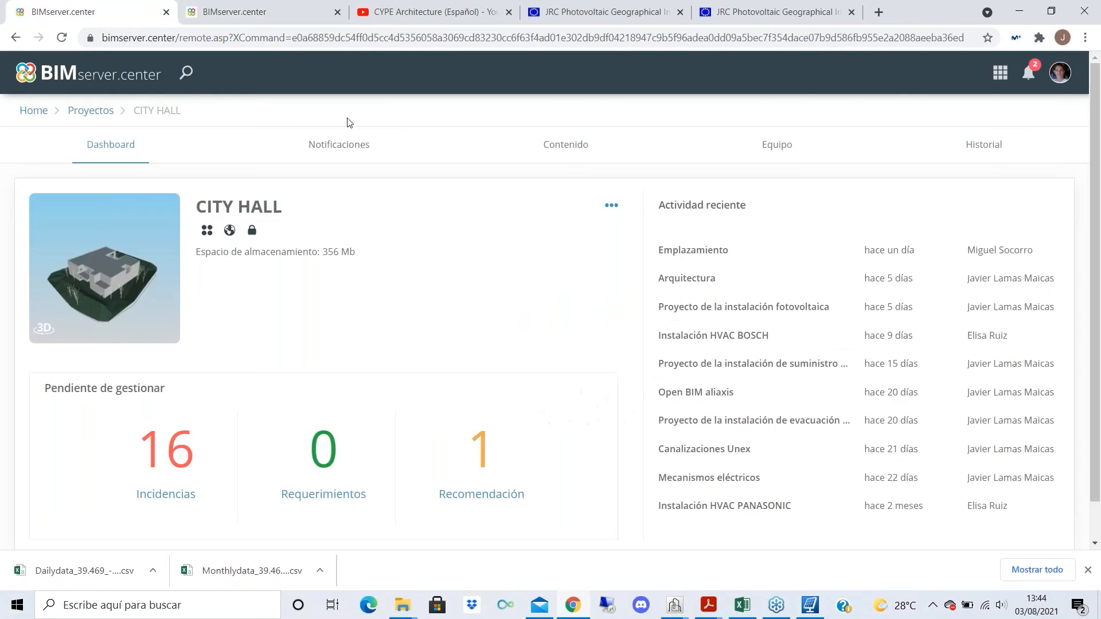
{"action": "left_click", "coordinate": [763, 144]}
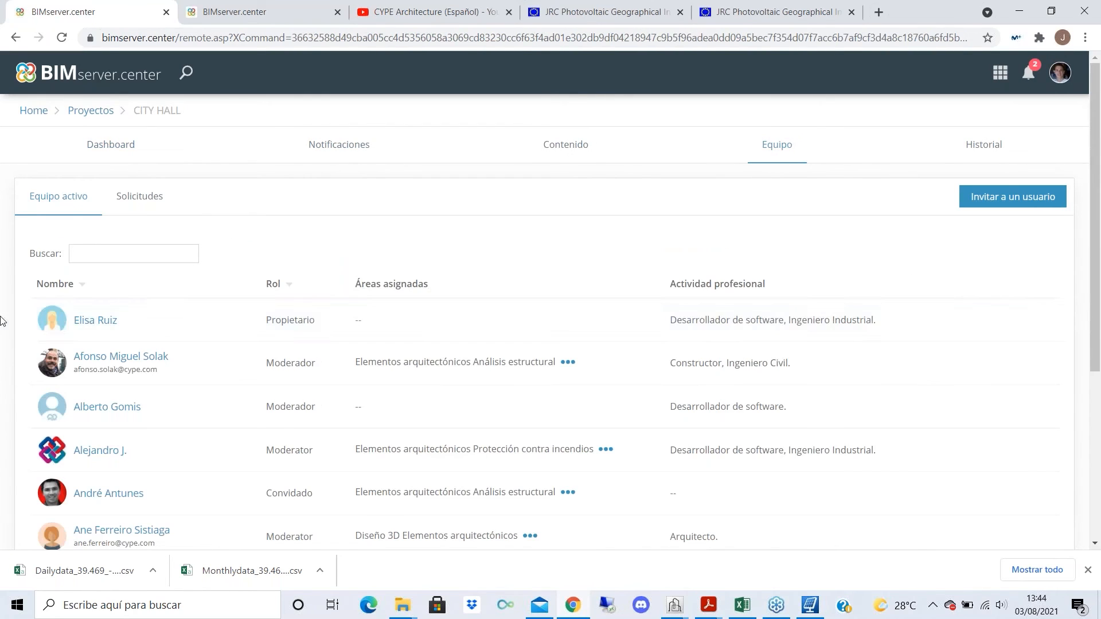
{"action": "scroll", "coordinate": [266, 373], "scroll_direction": "down", "scroll_amount": 5}
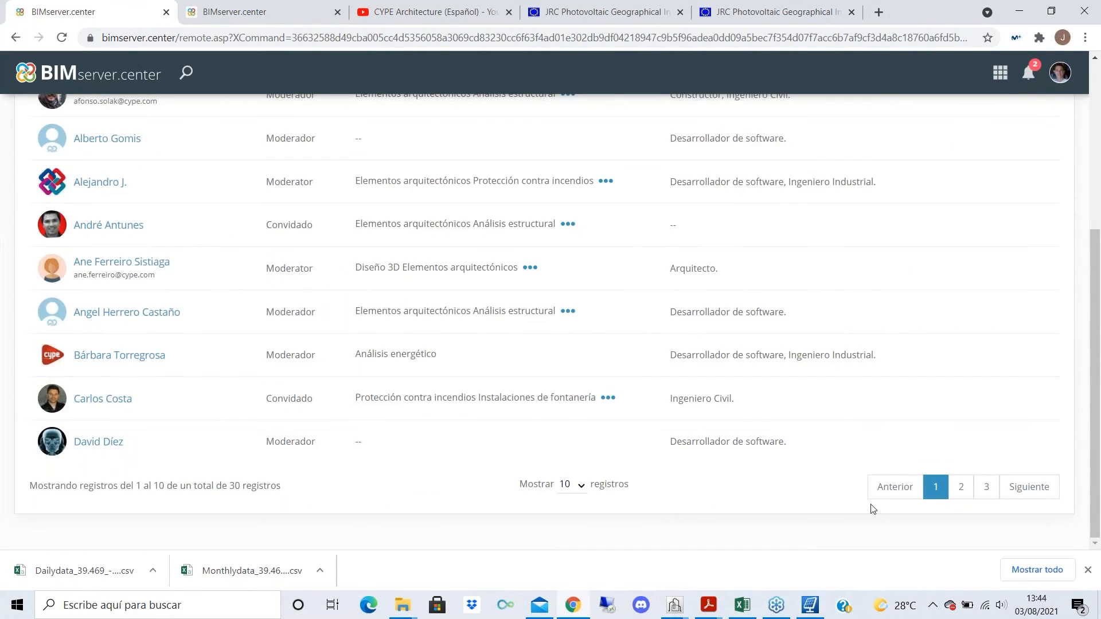
{"action": "scroll", "coordinate": [714, 463], "scroll_direction": "up", "scroll_amount": 5}
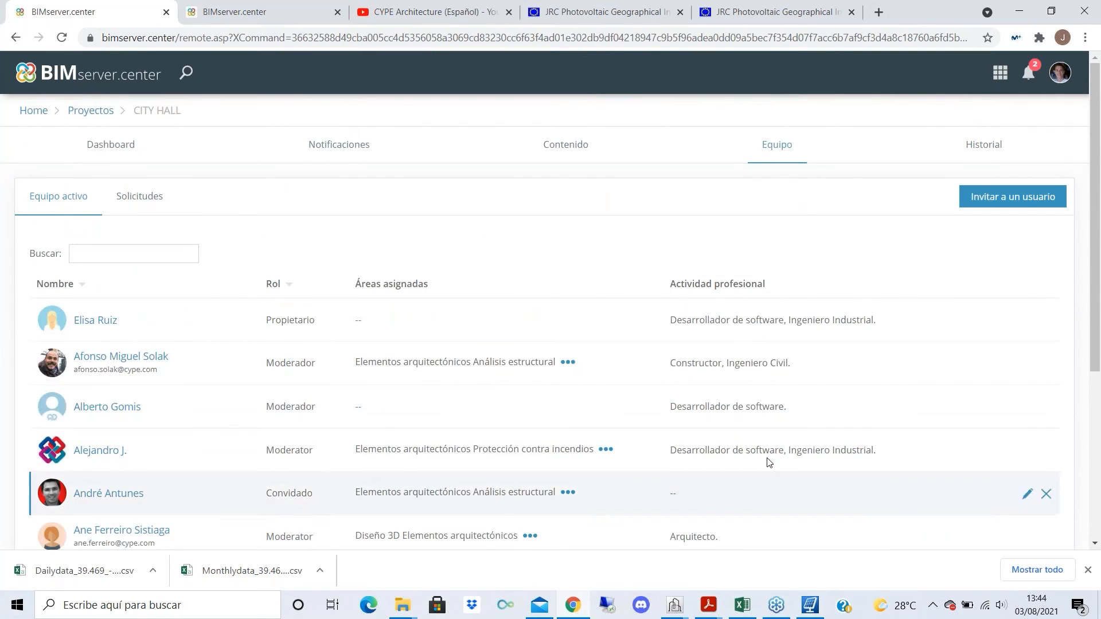
{"action": "scroll", "coordinate": [766, 459], "scroll_direction": "down", "scroll_amount": 5}
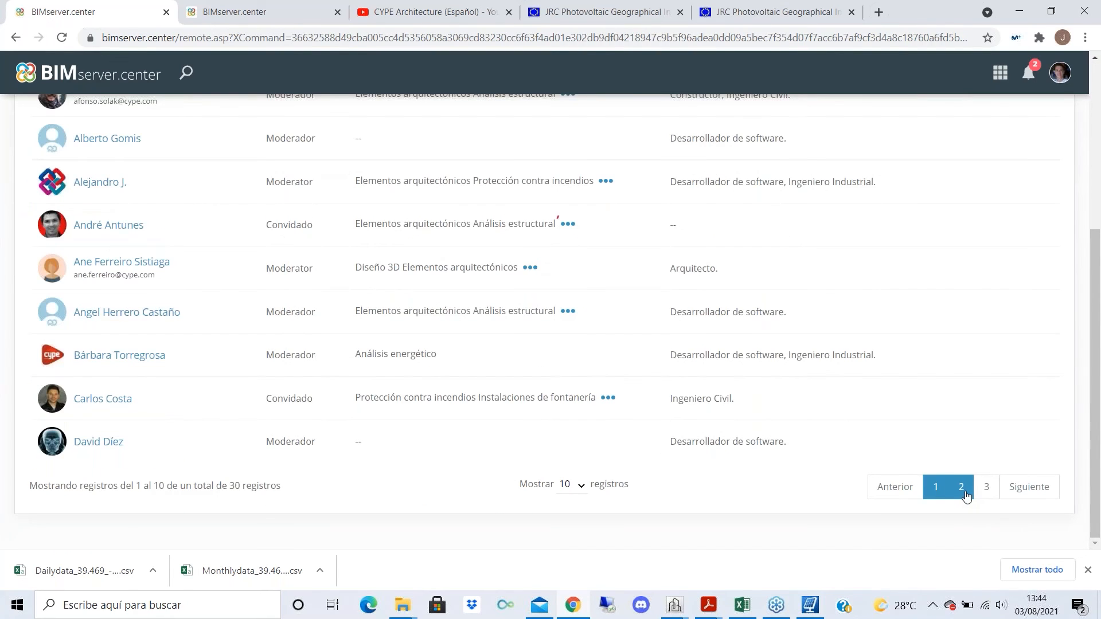
{"action": "left_click", "coordinate": [964, 492]}
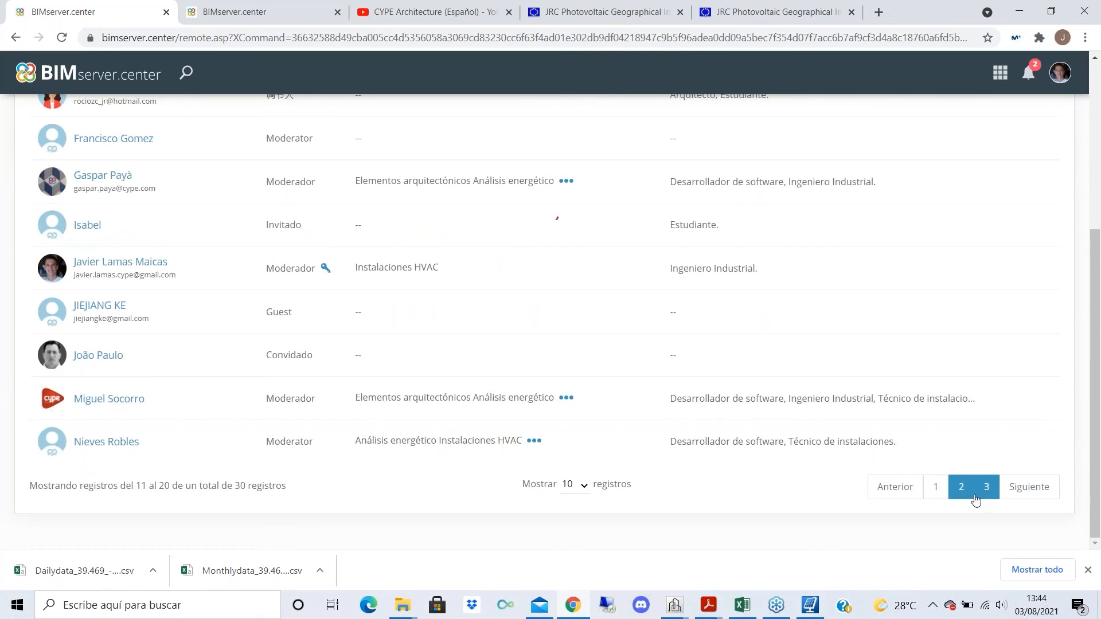
{"action": "left_click", "coordinate": [987, 492]}
{"action": "scroll", "coordinate": [541, 379], "scroll_direction": "up", "scroll_amount": 5}
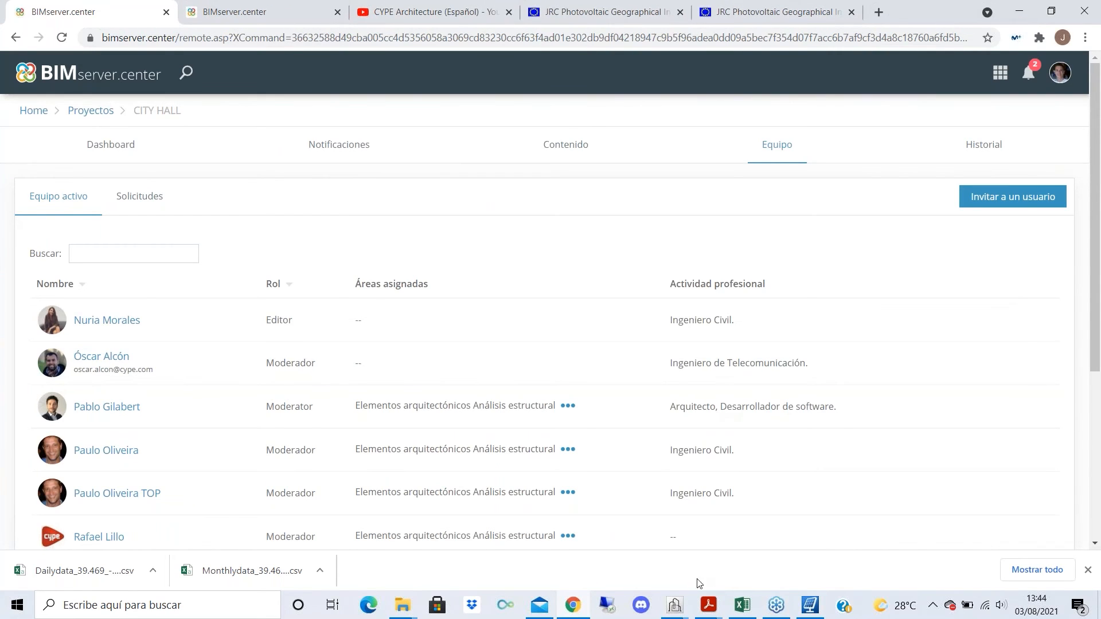
- Switch to CYPELEC PV Systems and examine the photovoltaic modules and conduits on the building's roof in 3D
{"action": "left_click", "coordinate": [808, 611]}
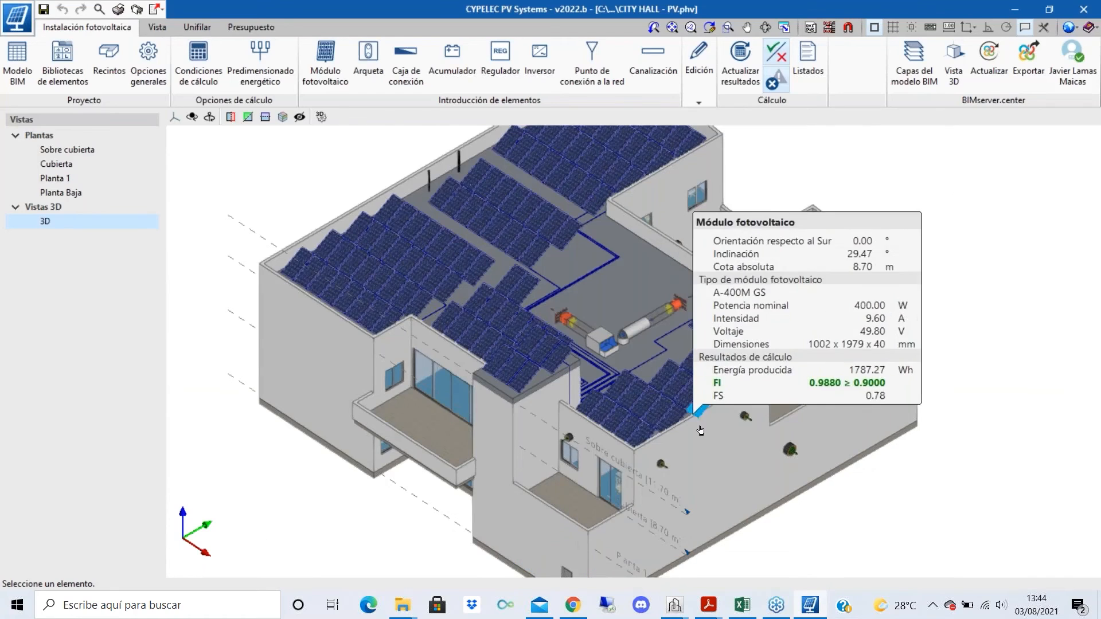
{"action": "middle_click_drag", "start_coordinate": [805, 369], "coordinate": [778, 329], "text": "shift"}
{"action": "scroll", "coordinate": [692, 343], "scroll_direction": "up", "scroll_amount": 5}
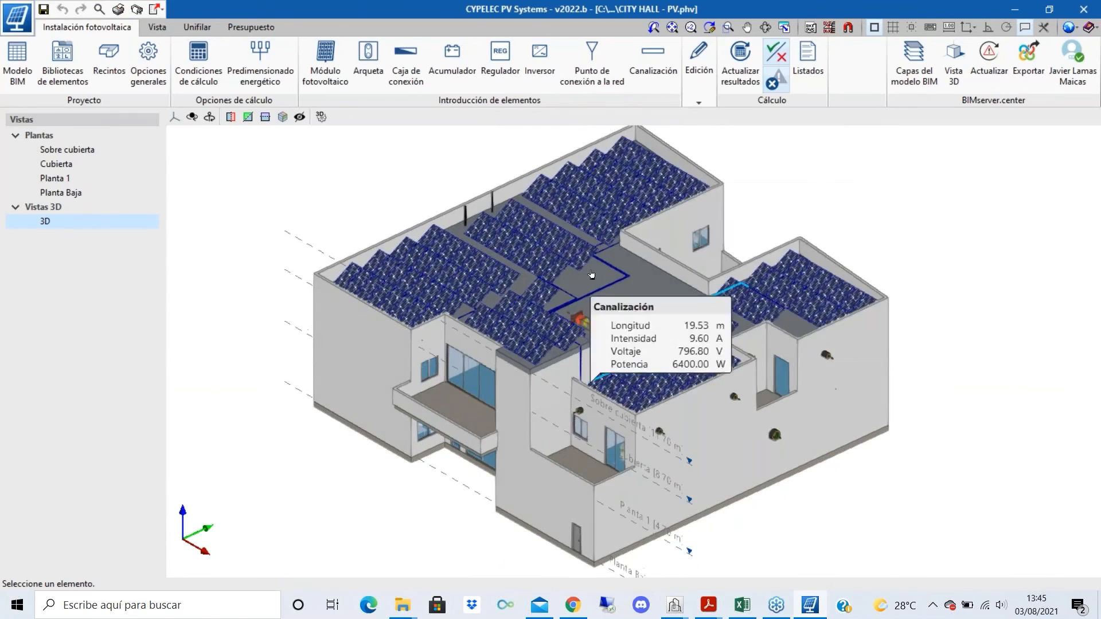
{"action": "scroll", "coordinate": [756, 221], "scroll_direction": "up", "scroll_amount": 1}
{"action": "mouse_move", "coordinate": [757, 220]}
{"action": "middle_mouse_down", "text": "shift"}
{"action": "mouse_move", "coordinate": [767, 222]}
{"action": "mouse_move", "coordinate": [745, 224]}
{"action": "middle_mouse_up", "text": "shift"}
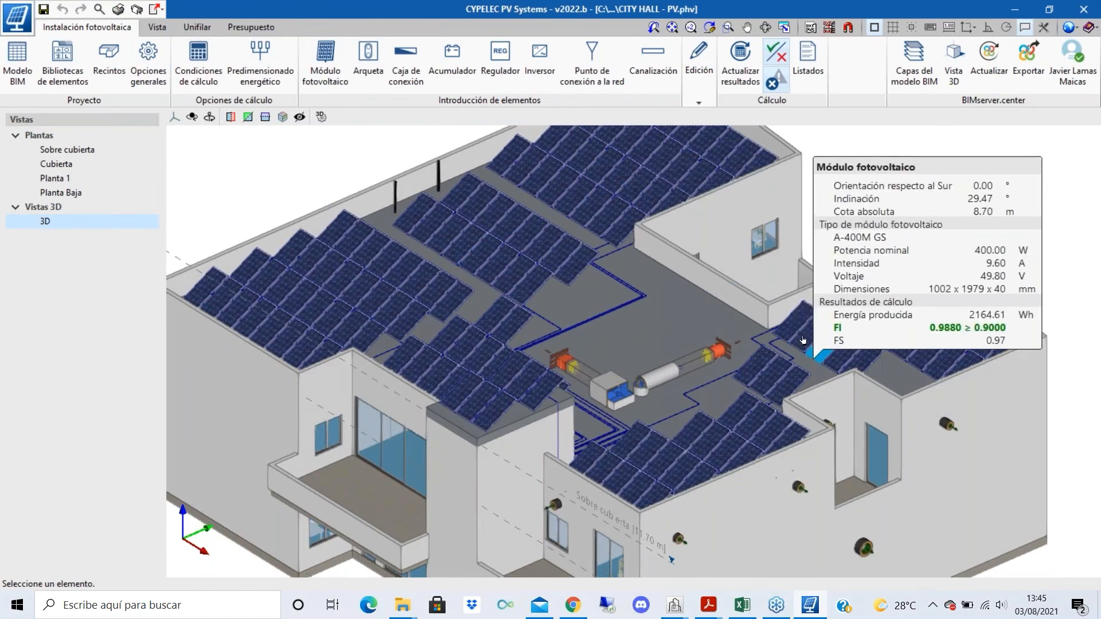
{"action": "middle_click_drag", "start_coordinate": [798, 270], "coordinate": [796, 257], "text": "shift"}
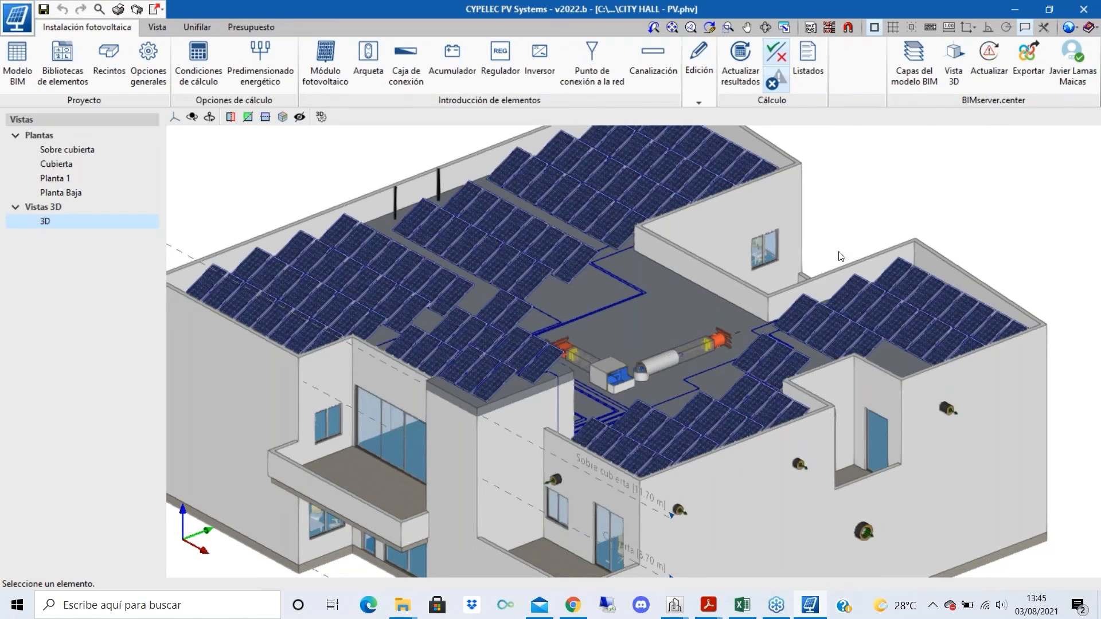
{"action": "key", "text": "XF86AudioRaiseVolume"}
- Generate the Cálculos justificativos report and view its section on the energy generated by the panel
{"action": "left_click", "coordinate": [117, 15]}
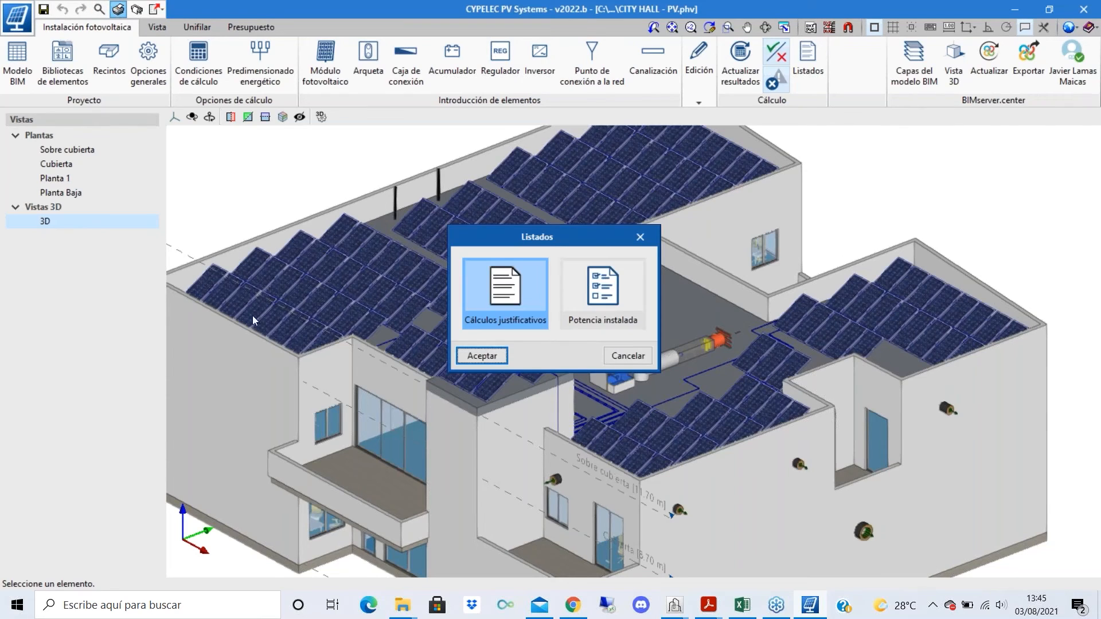
{"action": "left_click", "coordinate": [488, 360]}
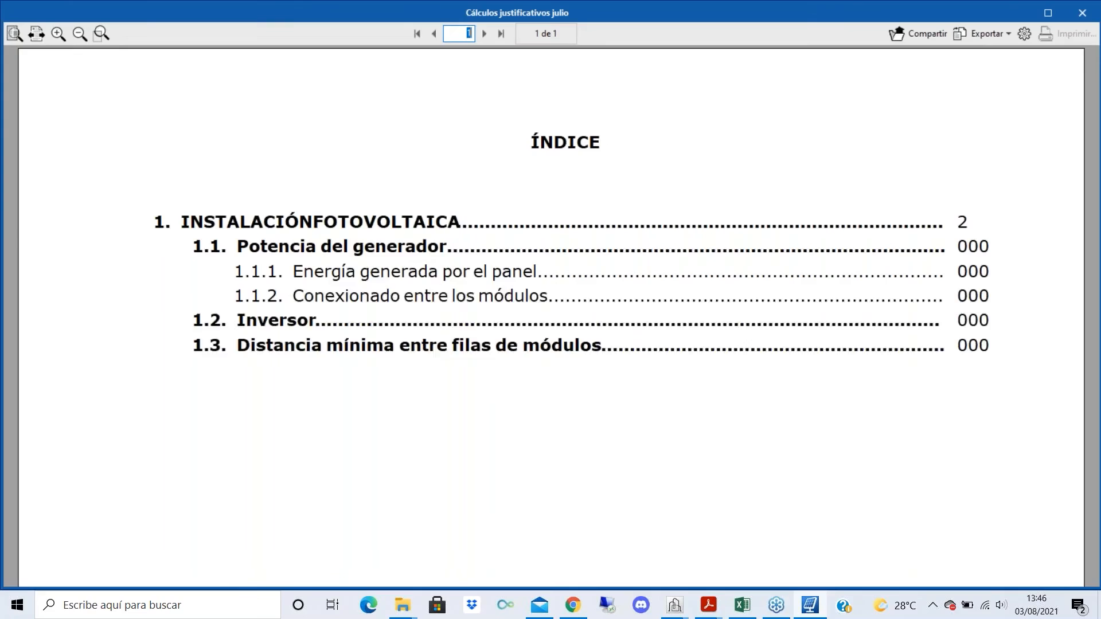
{"action": "scroll", "coordinate": [431, 278], "scroll_direction": "down", "scroll_amount": 10}
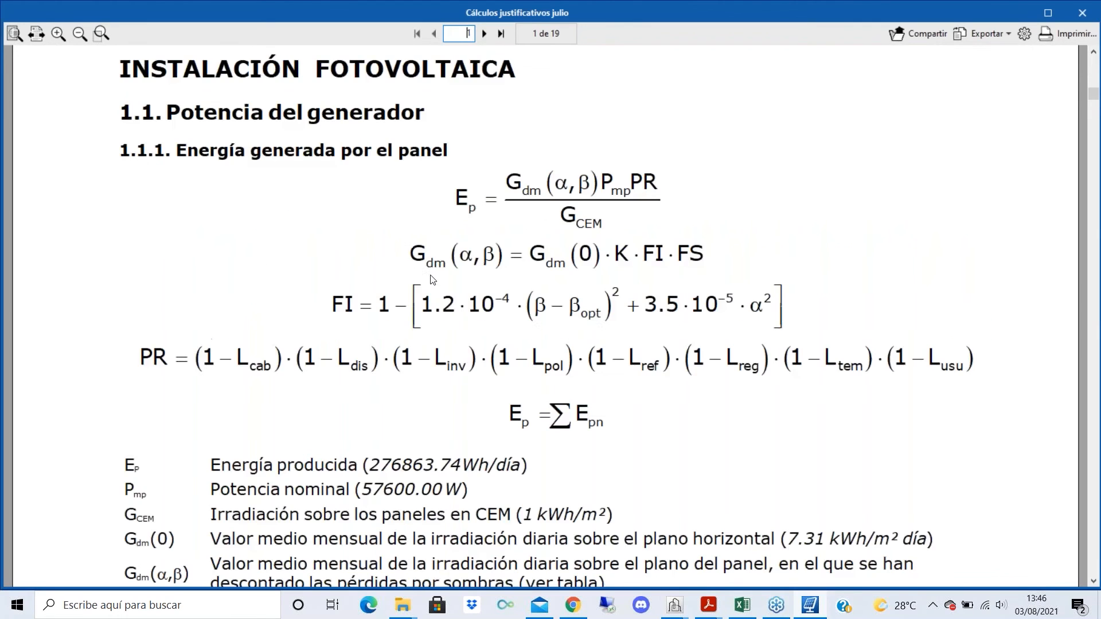
{"action": "scroll", "coordinate": [445, 284], "scroll_direction": "down", "scroll_amount": 3}
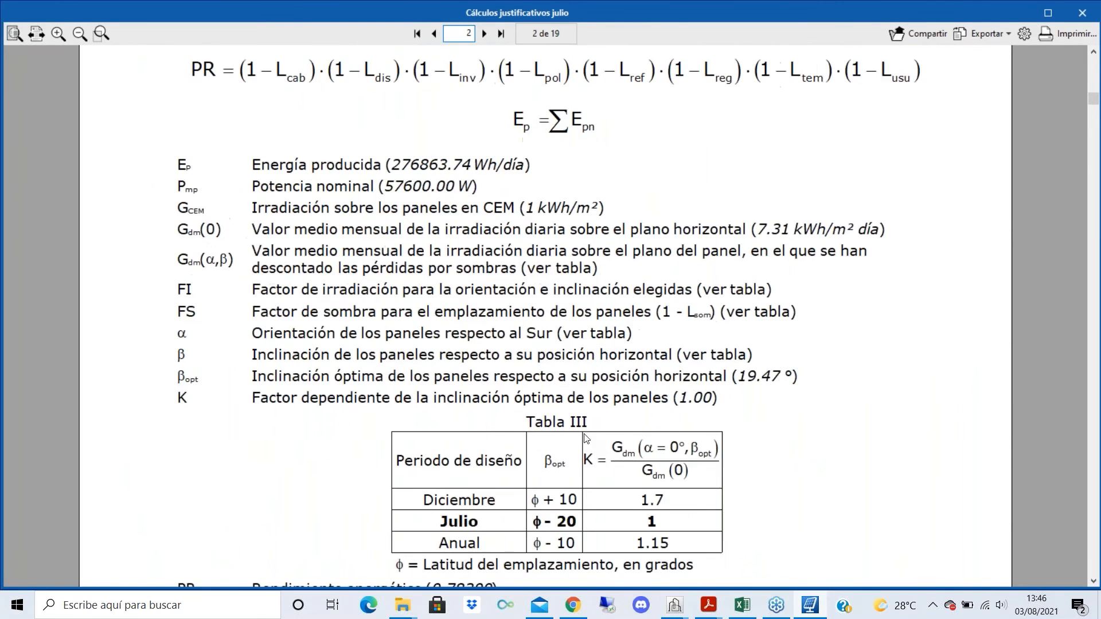
- Review the report's calculation parameters and the design periods in Tabla III, and close the report
{"action": "scroll", "coordinate": [573, 348], "scroll_direction": "down", "scroll_amount": 2}
{"action": "scroll", "coordinate": [574, 349], "scroll_direction": "down", "scroll_amount": 1}
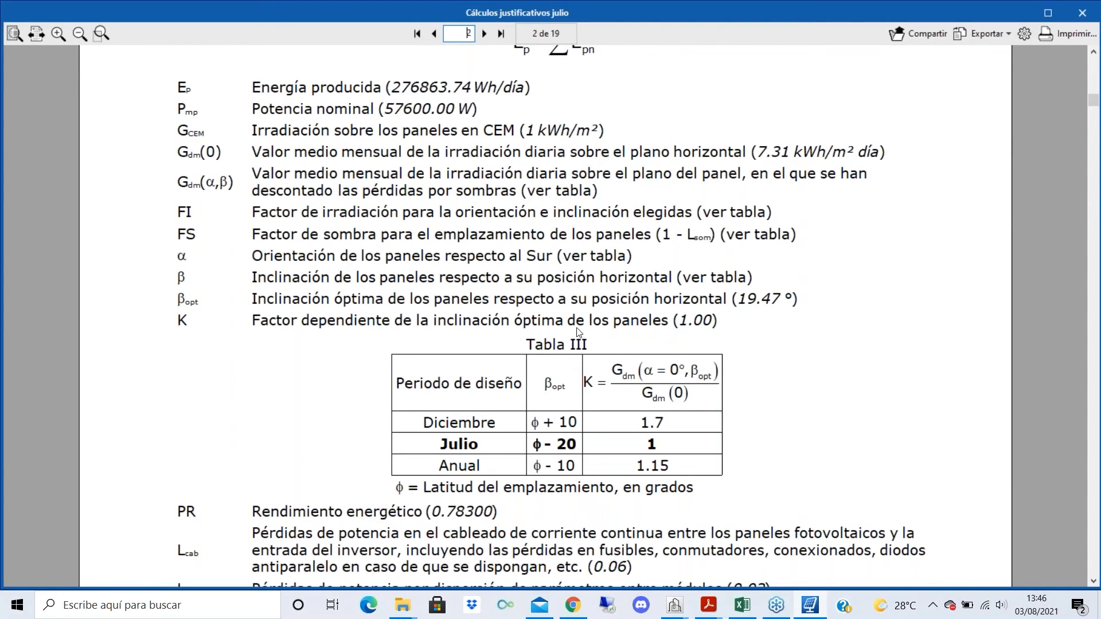
{"action": "scroll", "coordinate": [565, 344], "scroll_direction": "down", "scroll_amount": 1}
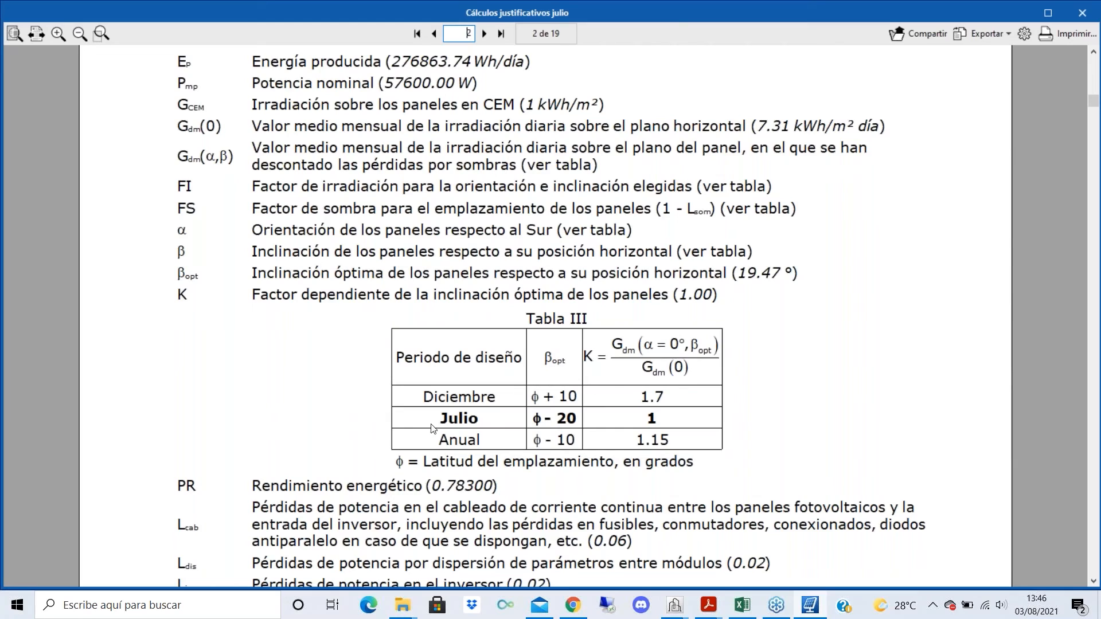
{"action": "left_click_drag", "start_coordinate": [429, 420], "coordinate": [712, 451]}
{"action": "left_click_drag", "start_coordinate": [417, 432], "coordinate": [720, 451]}
{"action": "left_click", "coordinate": [1092, 8]}
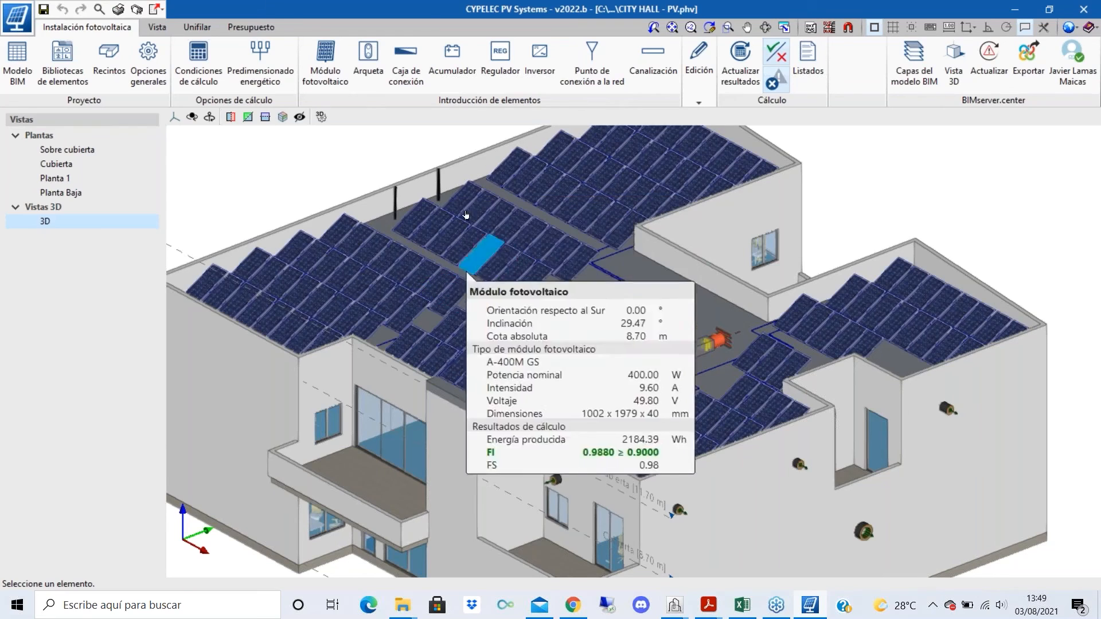
- Examine the roof's module rows in 3D from several angles, checking individual modules' energy production and shading factor
{"action": "scroll", "coordinate": [383, 190], "scroll_direction": "up", "scroll_amount": 2}
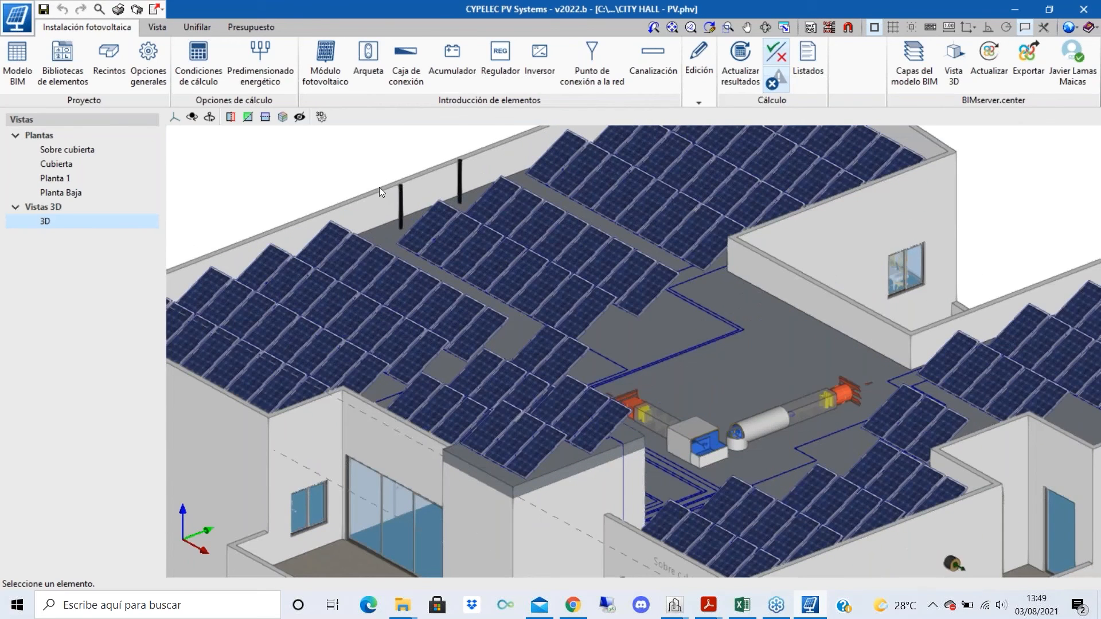
{"action": "mouse_move", "coordinate": [533, 295]}
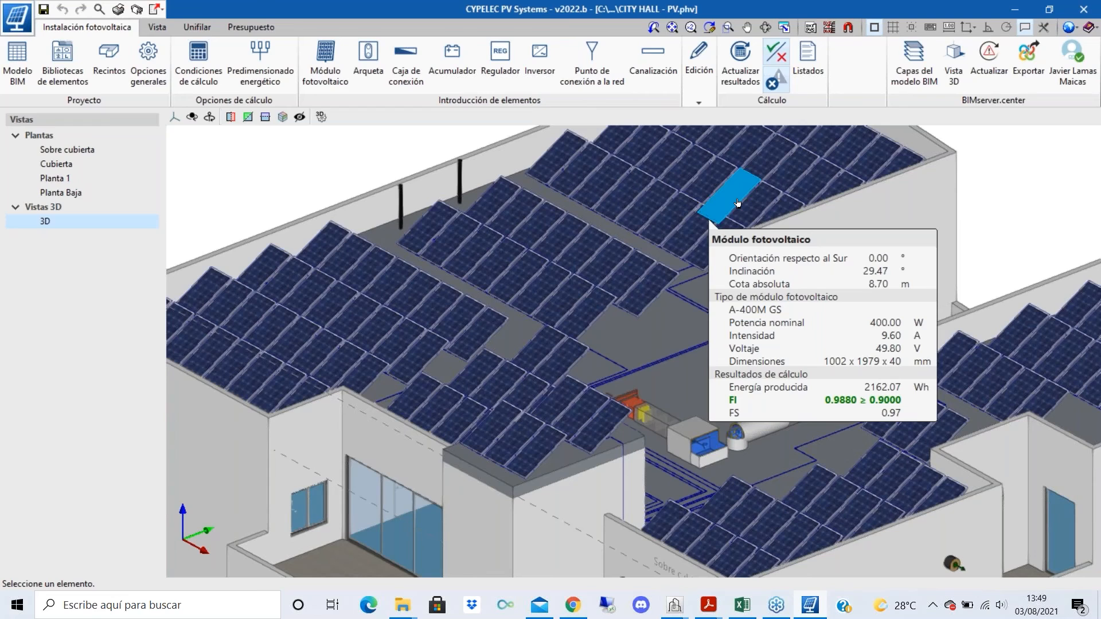
{"action": "scroll", "coordinate": [501, 470], "scroll_direction": "up", "scroll_amount": 3}
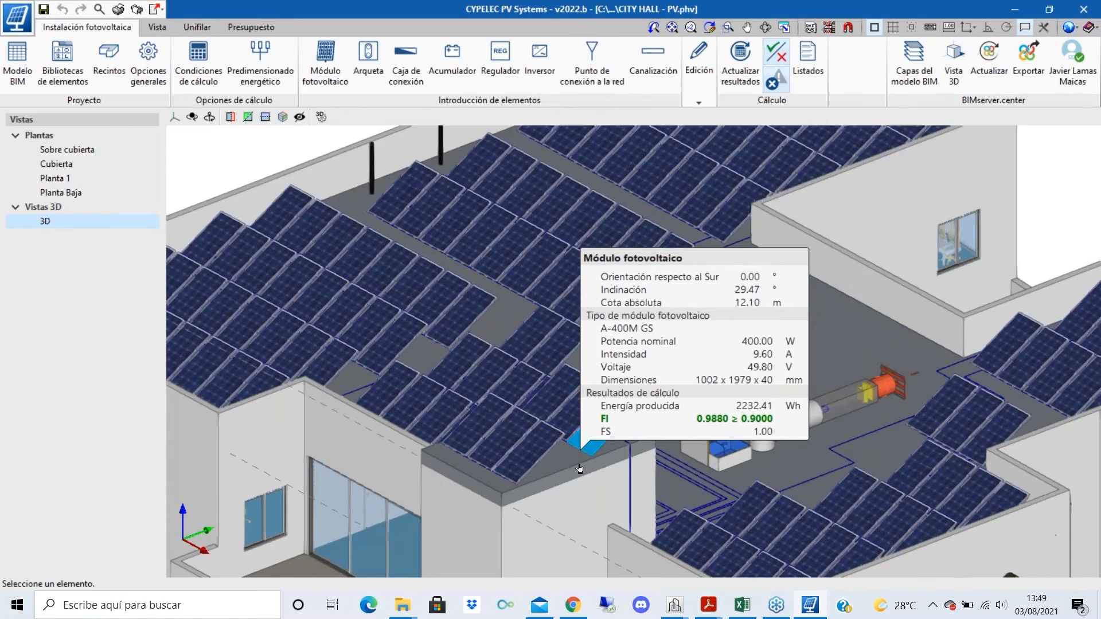
{"action": "scroll", "coordinate": [572, 447], "scroll_direction": "down", "scroll_amount": 2}
{"action": "middle_click_drag", "start_coordinate": [574, 451], "coordinate": [694, 482], "text": "shift"}
{"action": "scroll", "coordinate": [694, 482], "scroll_direction": "down", "scroll_amount": 3}
{"action": "scroll", "coordinate": [690, 462], "scroll_direction": "up", "scroll_amount": 2}
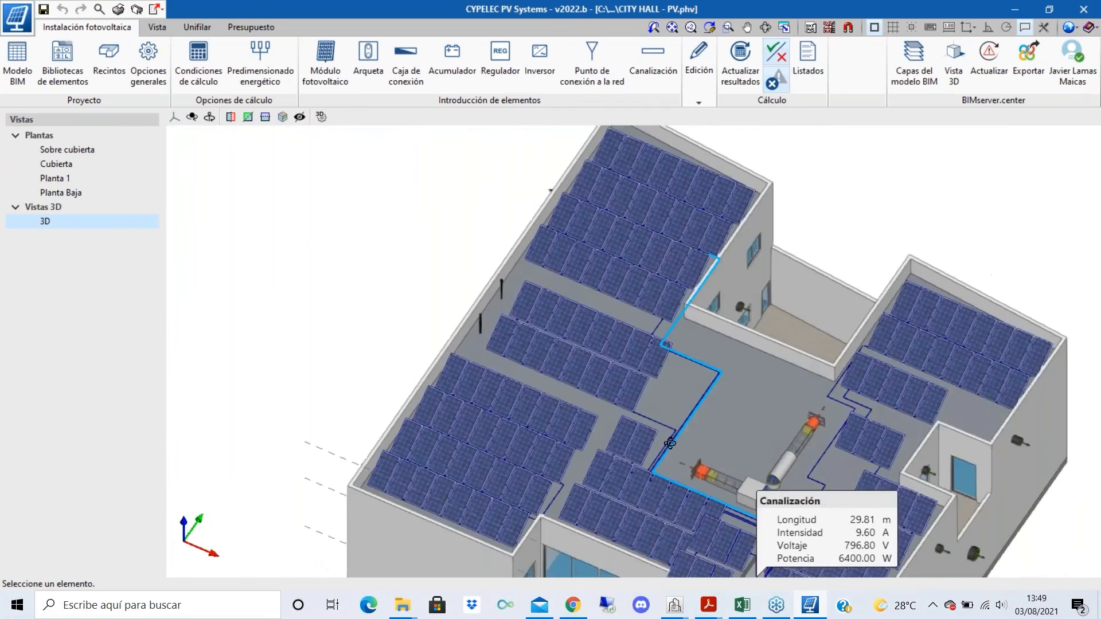
{"action": "scroll", "coordinate": [864, 435], "scroll_direction": "up", "scroll_amount": 3}
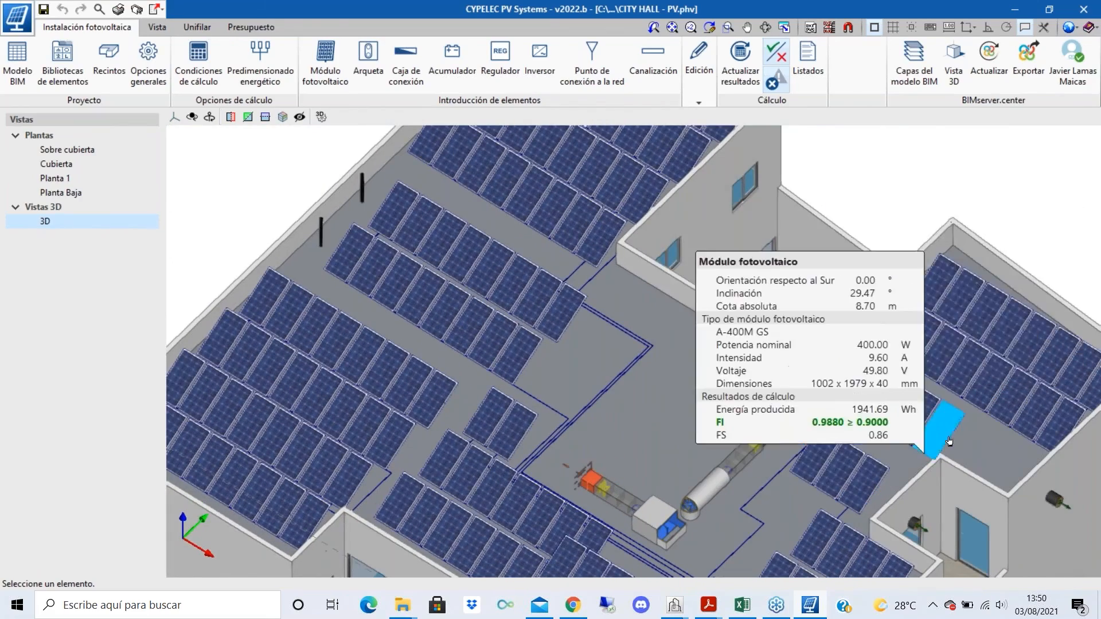
{"action": "scroll", "coordinate": [823, 379], "scroll_direction": "down", "scroll_amount": 2}
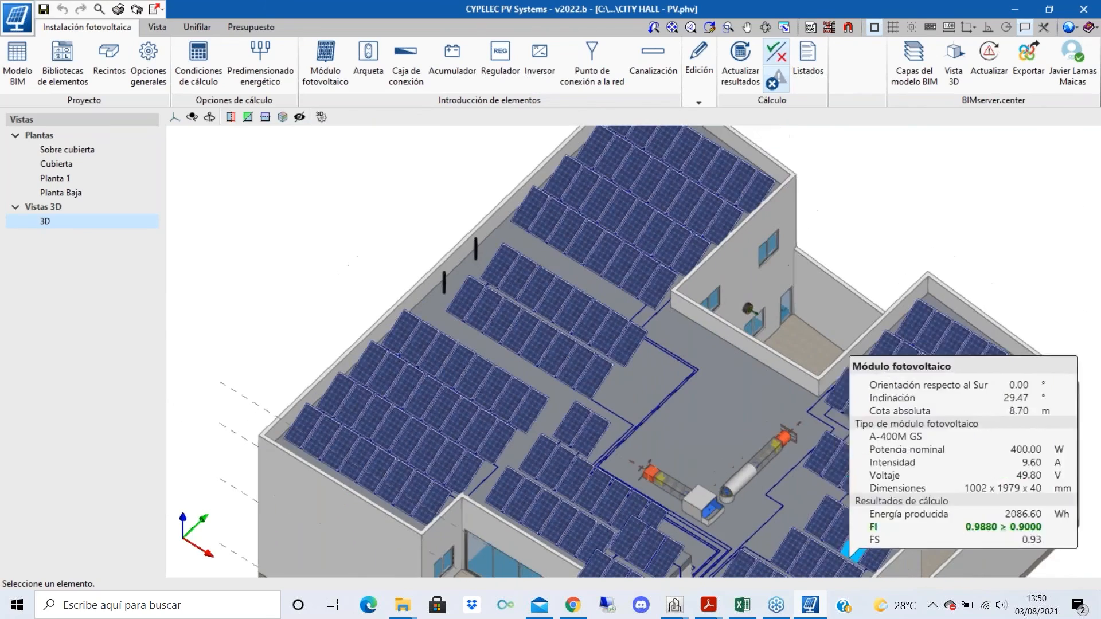
{"action": "scroll", "coordinate": [813, 402], "scroll_direction": "down", "scroll_amount": 3}
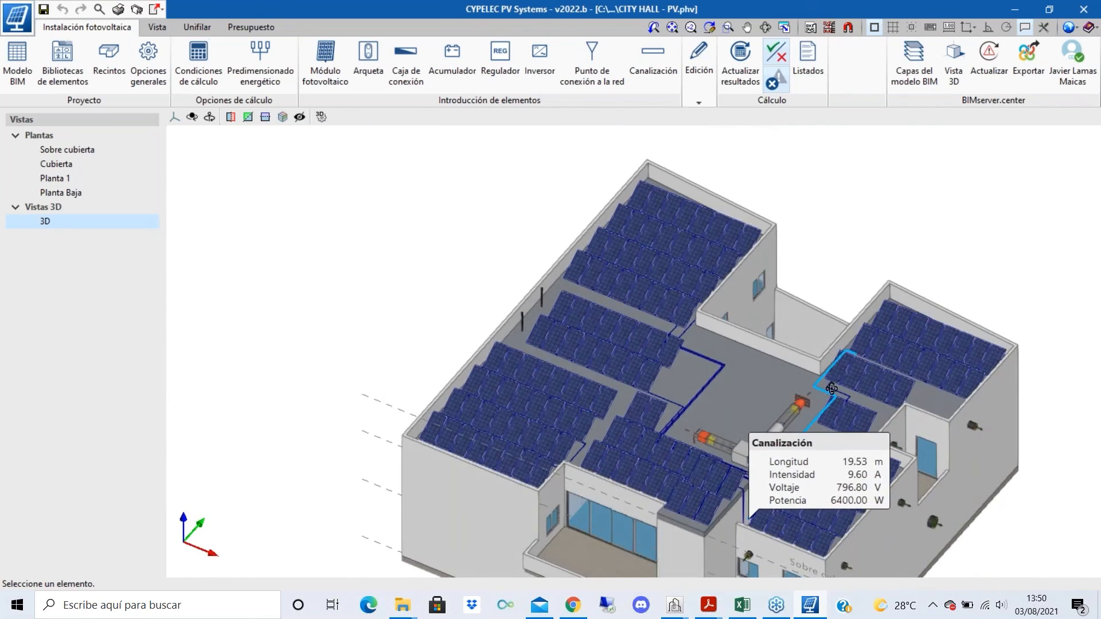
{"action": "scroll", "coordinate": [854, 403], "scroll_direction": "up", "scroll_amount": 1}
{"action": "scroll", "coordinate": [541, 368], "scroll_direction": "up", "scroll_amount": 3}
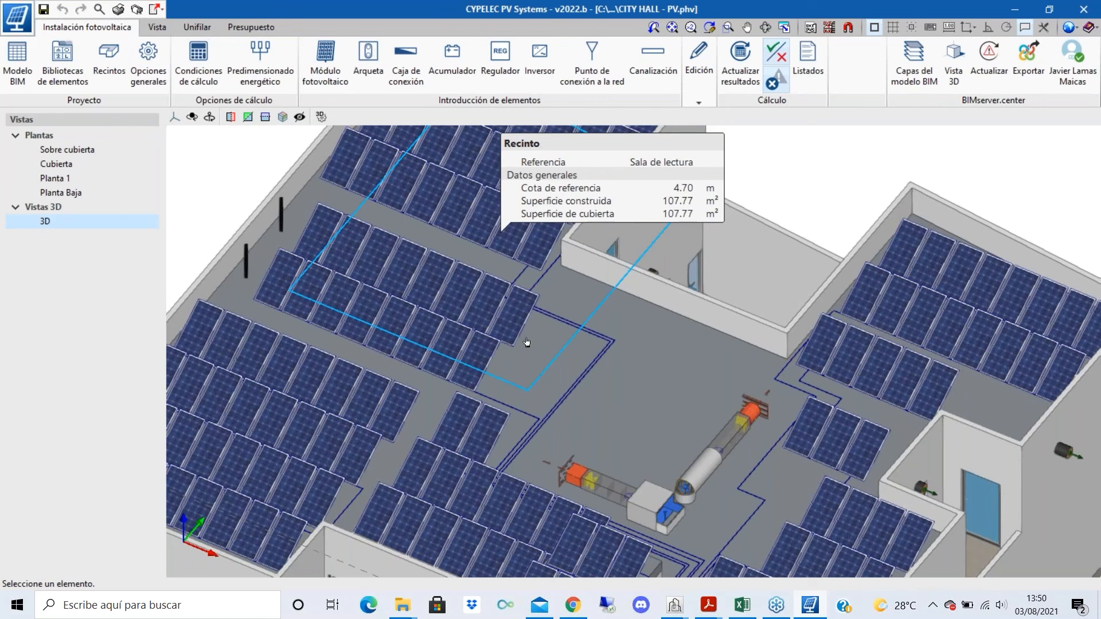
{"action": "scroll", "coordinate": [451, 347], "scroll_direction": "up", "scroll_amount": 2}
{"action": "mouse_move", "coordinate": [448, 346]}
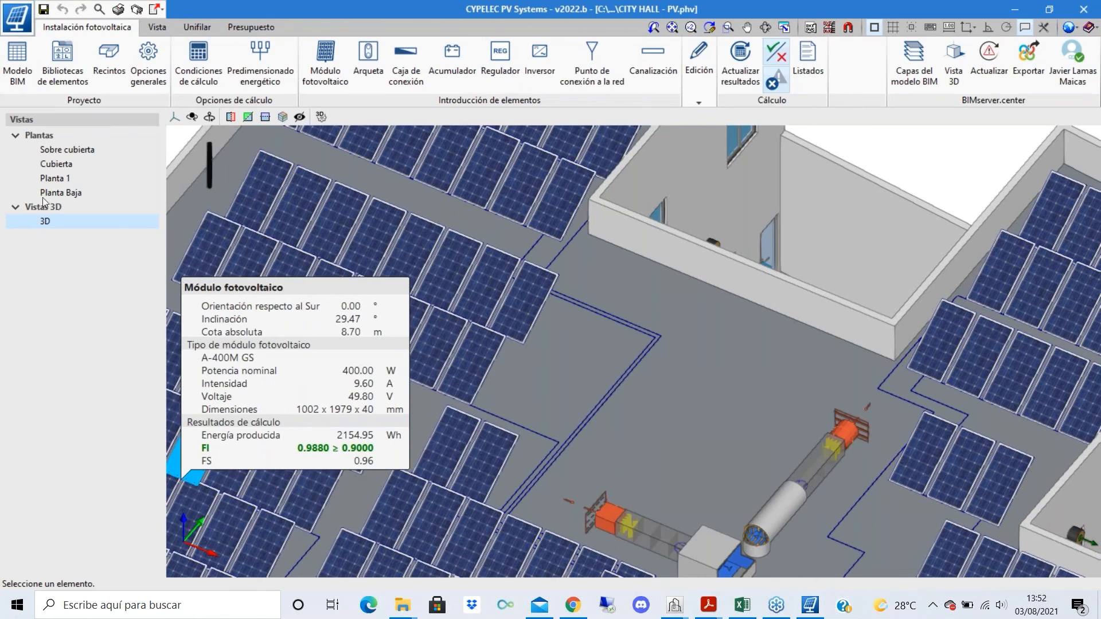
- Open the Cubierta floor plan and inspect the fifth module row of the west roof wing
{"action": "double_click", "coordinate": [65, 163]}
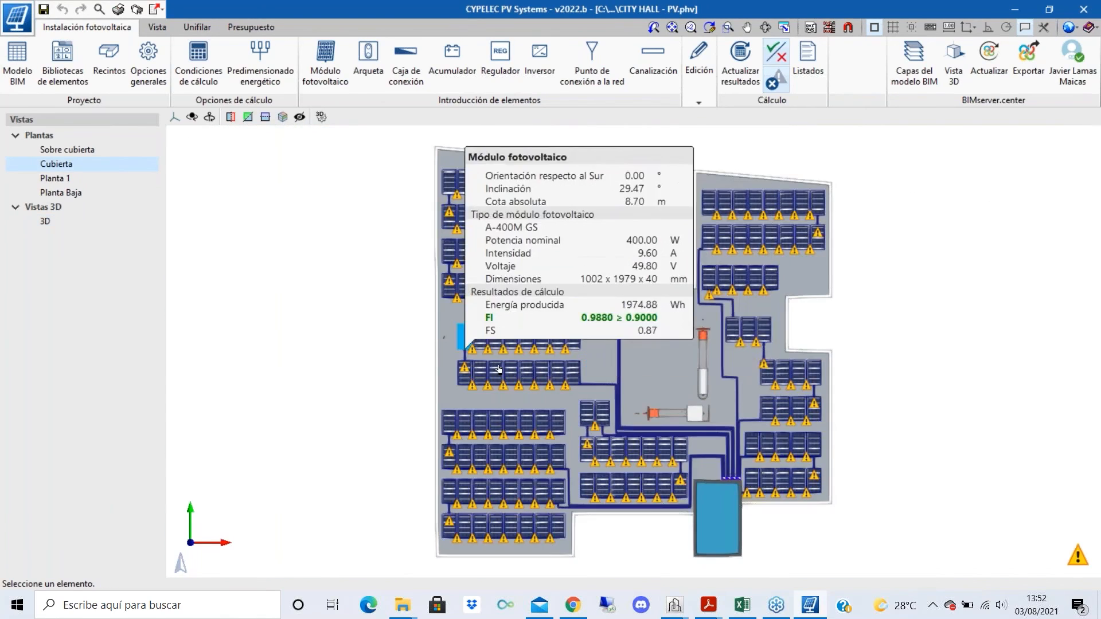
{"action": "scroll", "coordinate": [602, 344], "scroll_direction": "up", "scroll_amount": 3}
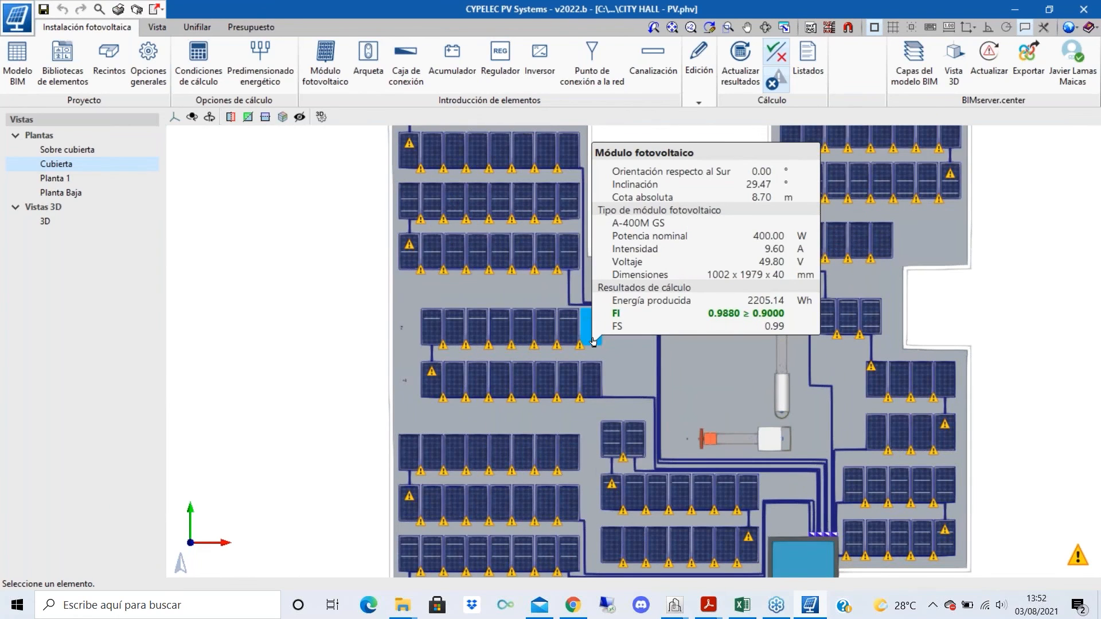
{"action": "scroll", "coordinate": [594, 341], "scroll_direction": "up", "scroll_amount": 3}
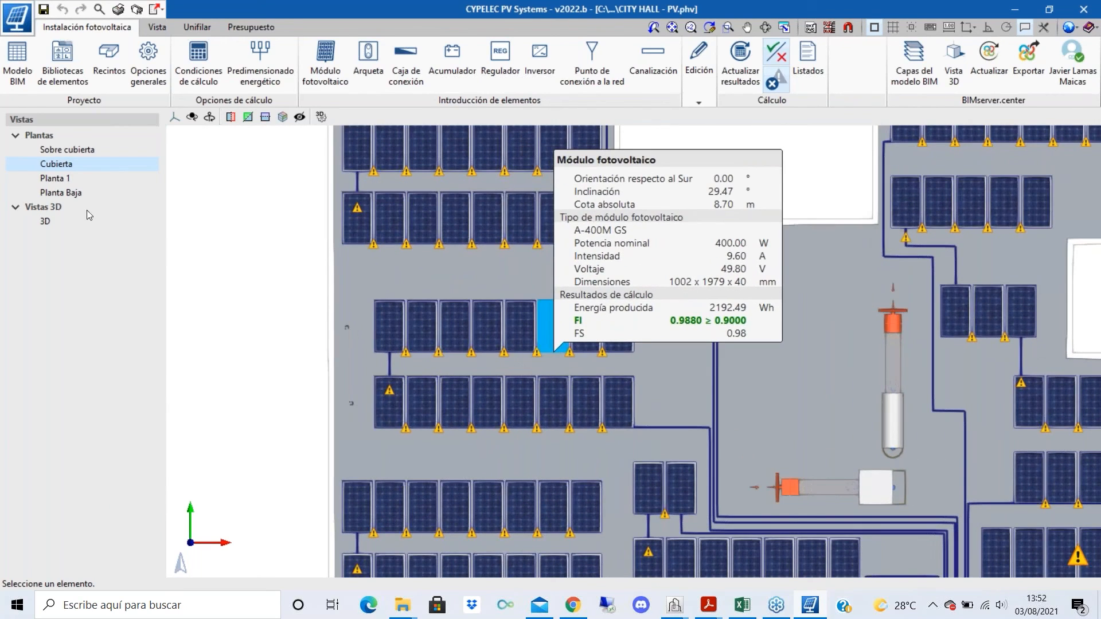
{"action": "left_click", "coordinate": [699, 58]}
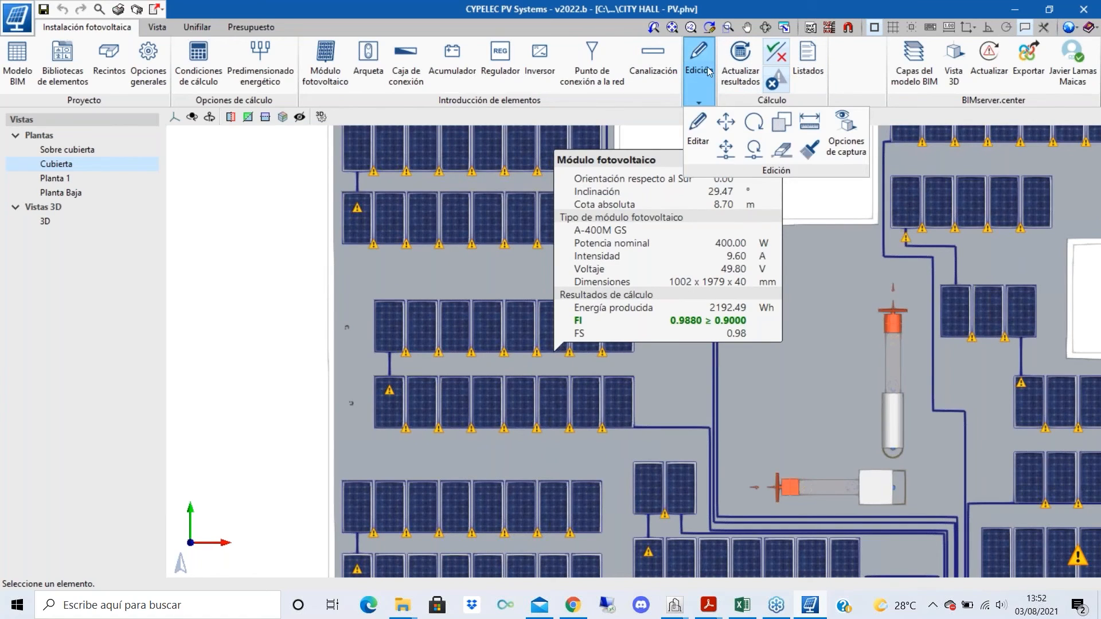
{"action": "left_click", "coordinate": [754, 148]}
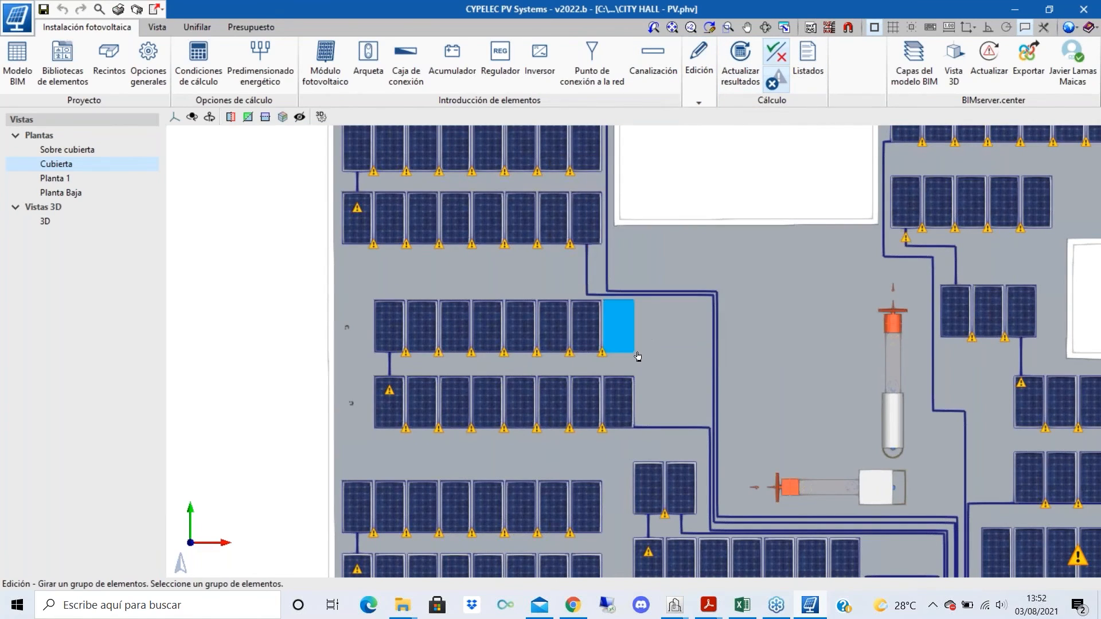
{"action": "scroll", "coordinate": [629, 352], "scroll_direction": "up", "scroll_amount": 2}
{"action": "left_click", "coordinate": [629, 352]}
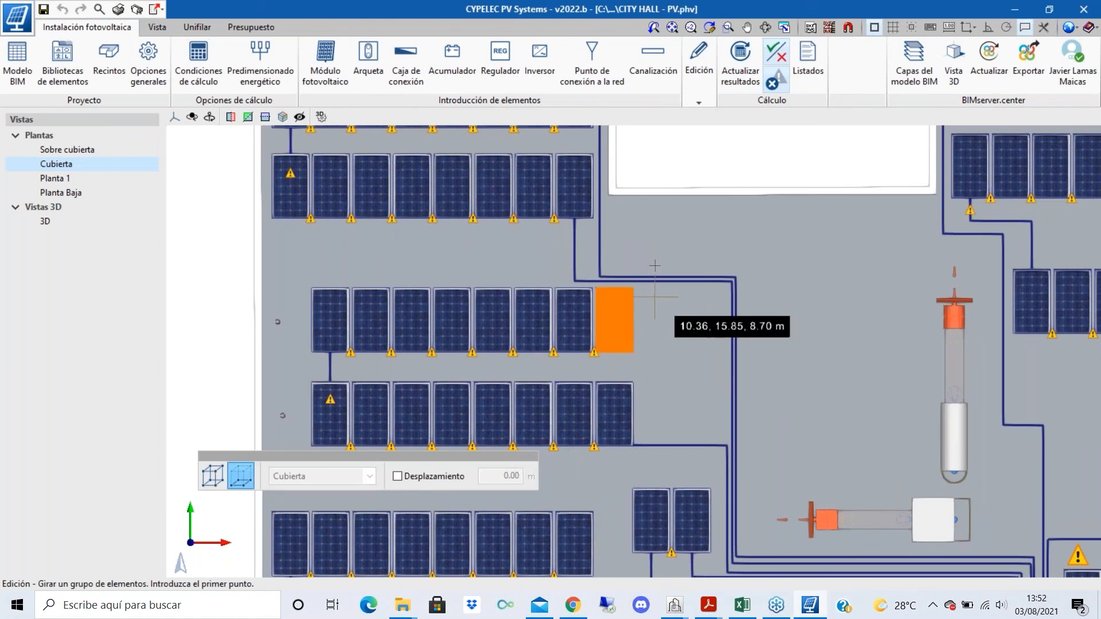
{"action": "right_click", "coordinate": [644, 356]}
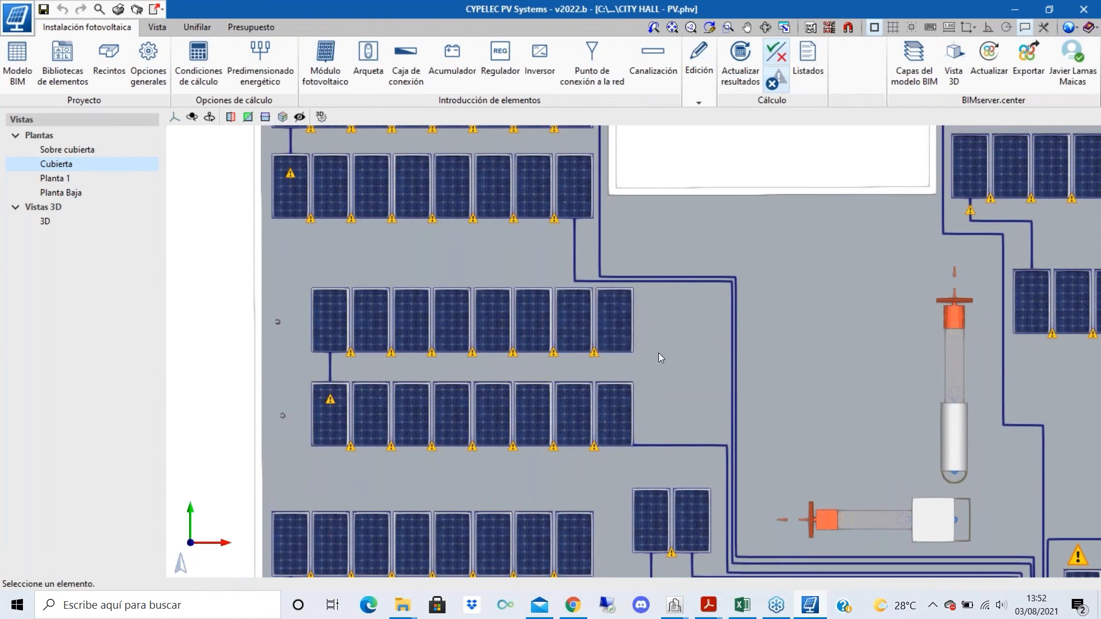
{"action": "left_click", "coordinate": [699, 60]}
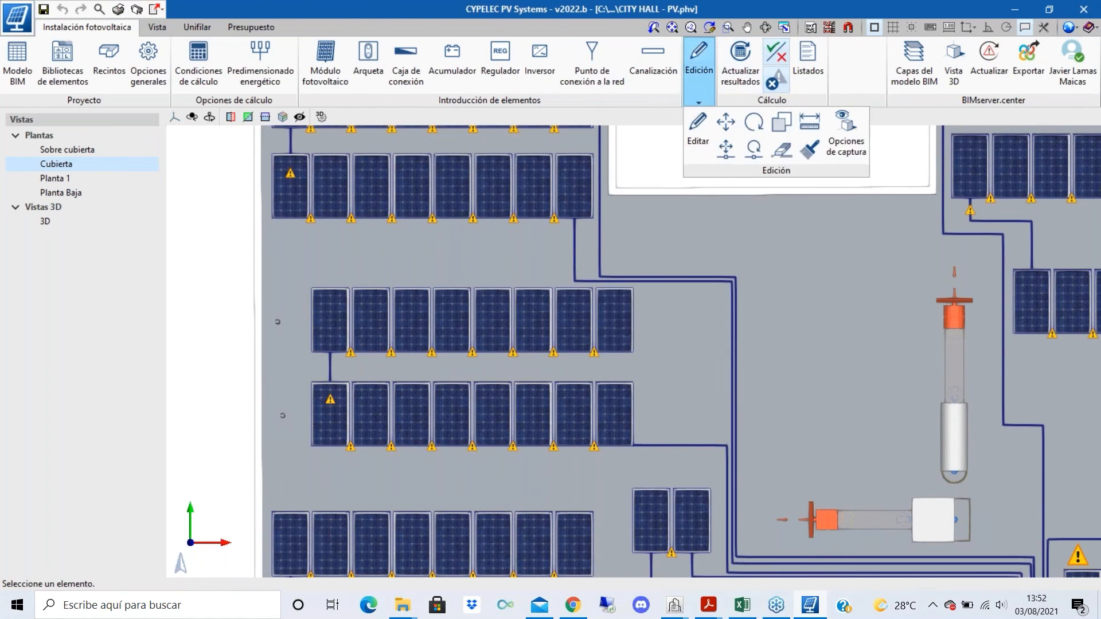
{"action": "left_click", "coordinate": [747, 155]}
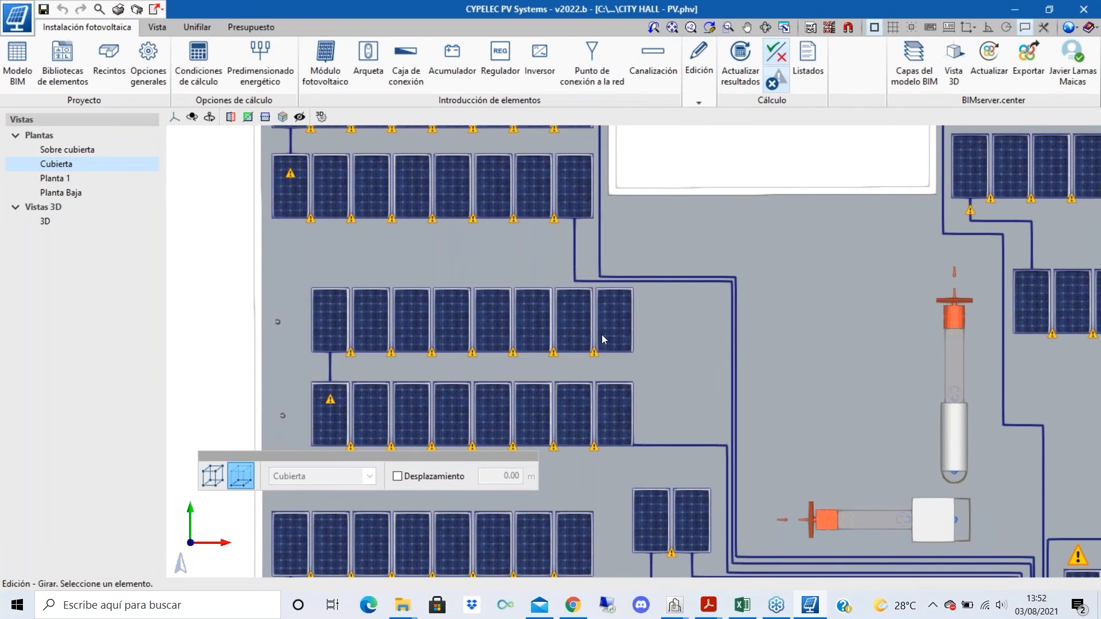
{"action": "scroll", "coordinate": [619, 335], "scroll_direction": "up", "scroll_amount": 2}
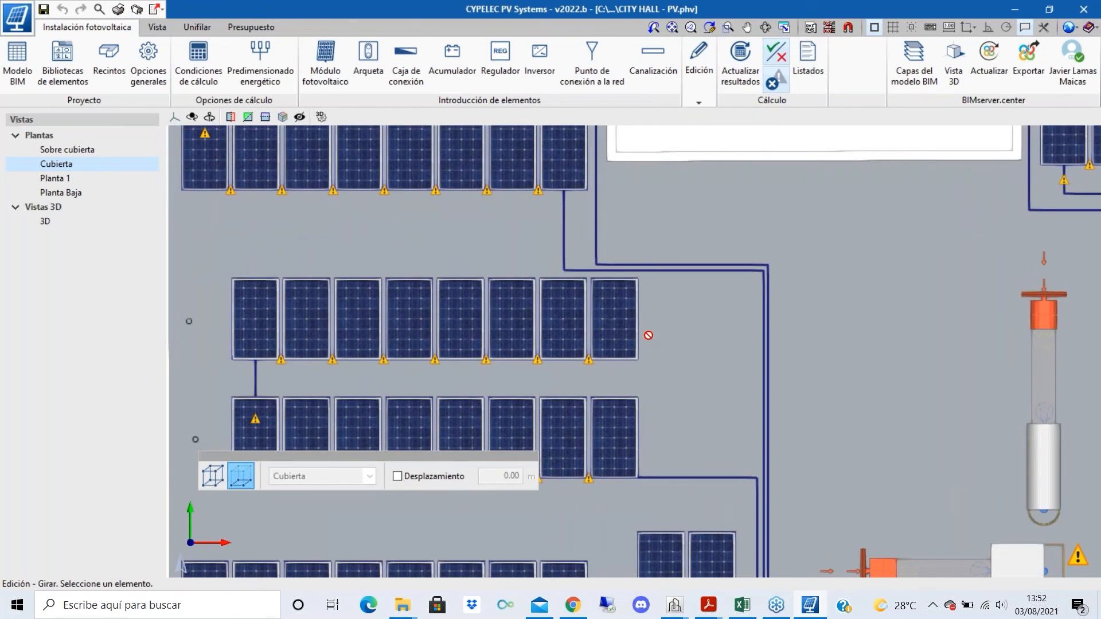
{"action": "right_click", "coordinate": [659, 337]}
- Edit the east-end module of the fifth row, setting its orientation from south to 20° with 0° inclination
{"action": "mouse_move", "coordinate": [635, 344]}
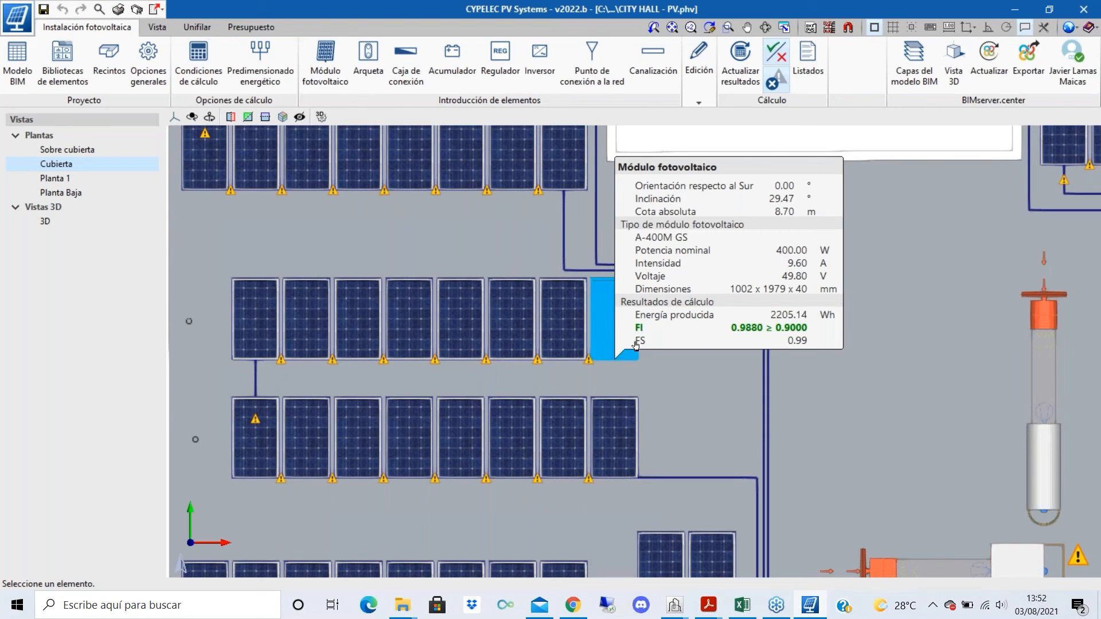
{"action": "left_click", "coordinate": [697, 74]}
{"action": "left_click", "coordinate": [693, 141]}
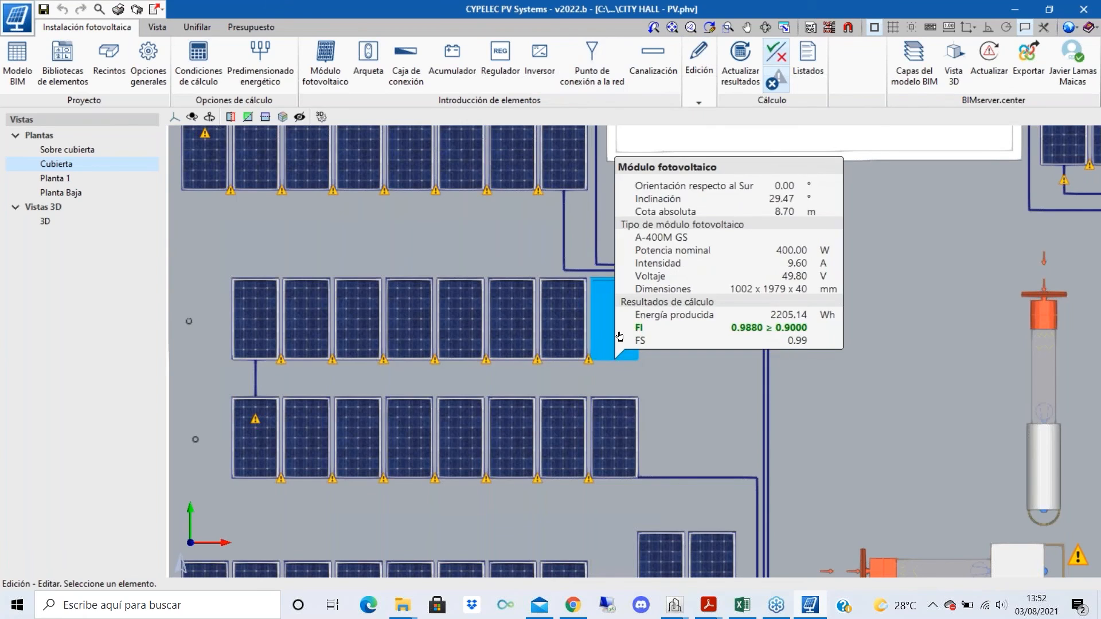
{"action": "left_click", "coordinate": [621, 336]}
{"action": "left_click", "coordinate": [588, 298]}
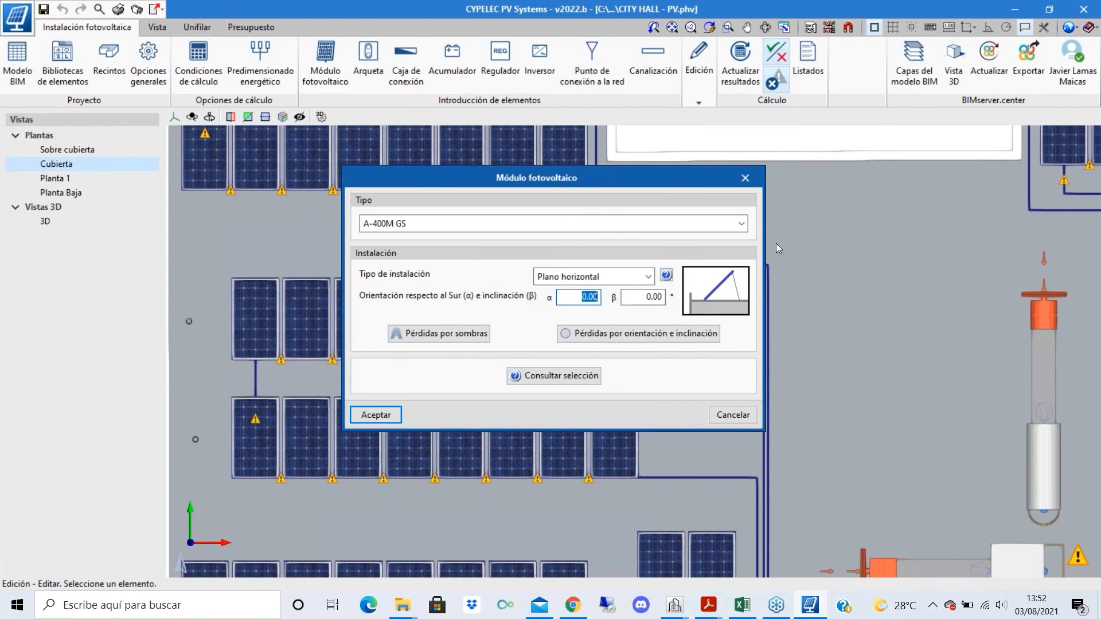
{"action": "type", "text": "20"}
{"action": "left_click", "coordinate": [376, 415]}
{"action": "scroll", "coordinate": [643, 422], "scroll_direction": "up", "scroll_amount": 3}
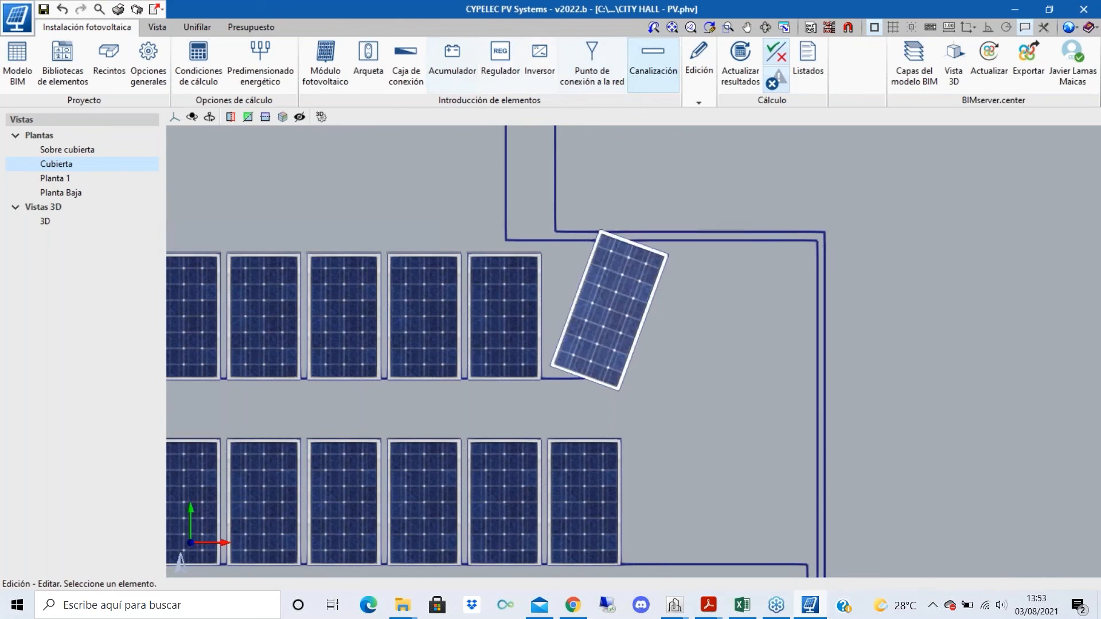
{"action": "scroll", "coordinate": [656, 337], "scroll_direction": "down", "scroll_amount": 3}
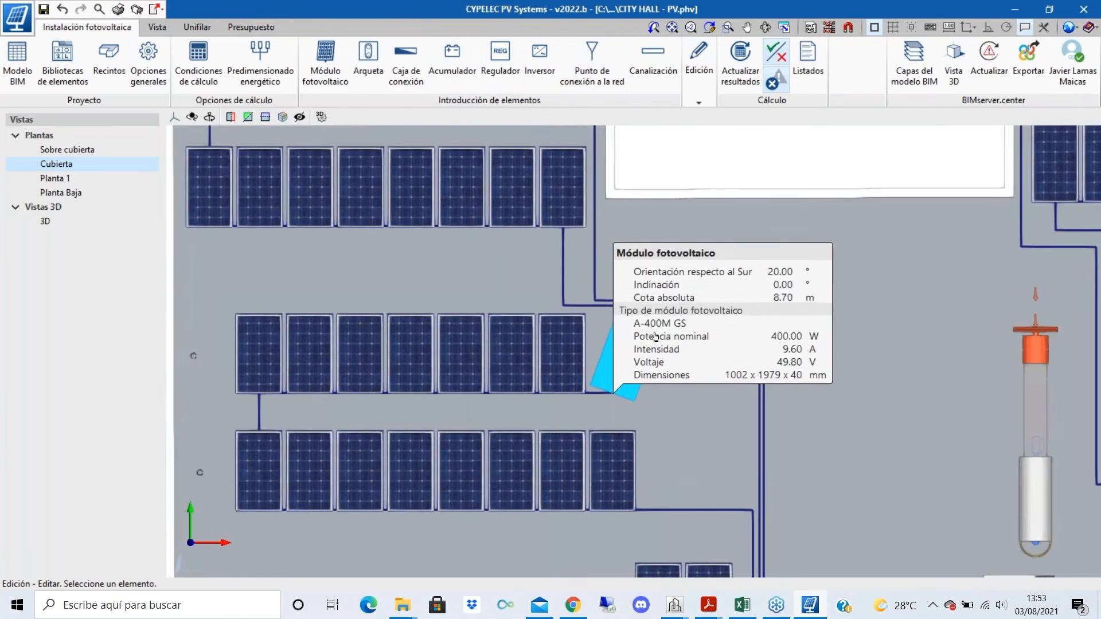
- Edit the rotated end module of the fifth row and set its orientation from south to 0°
{"action": "scroll", "coordinate": [656, 337], "scroll_direction": "up", "scroll_amount": 3}
{"action": "left_click", "coordinate": [699, 57]}
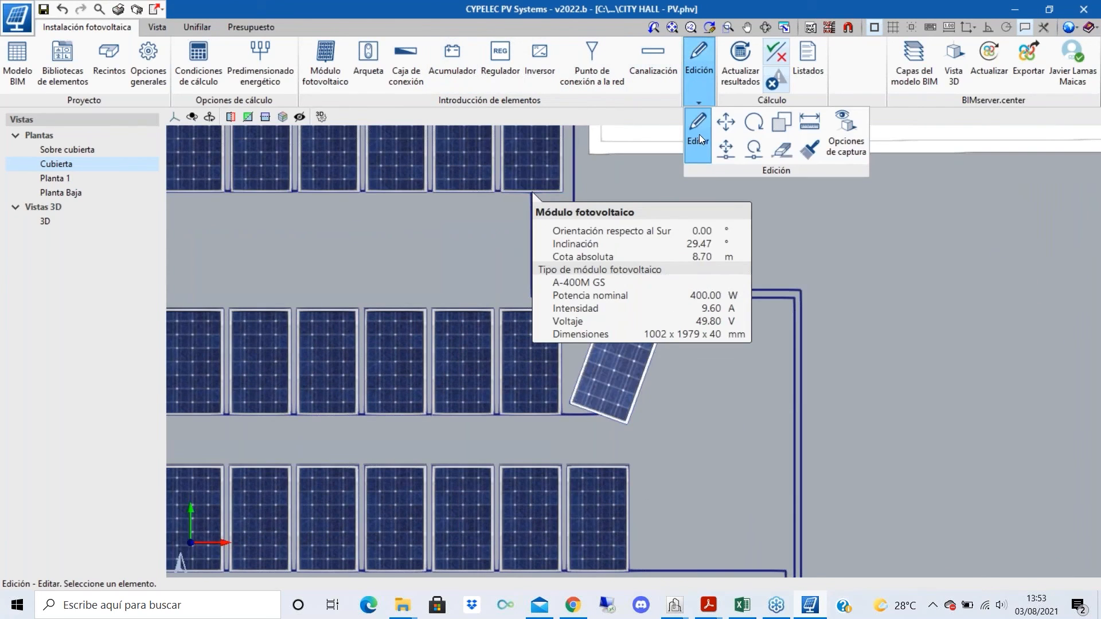
{"action": "left_click", "coordinate": [623, 372]}
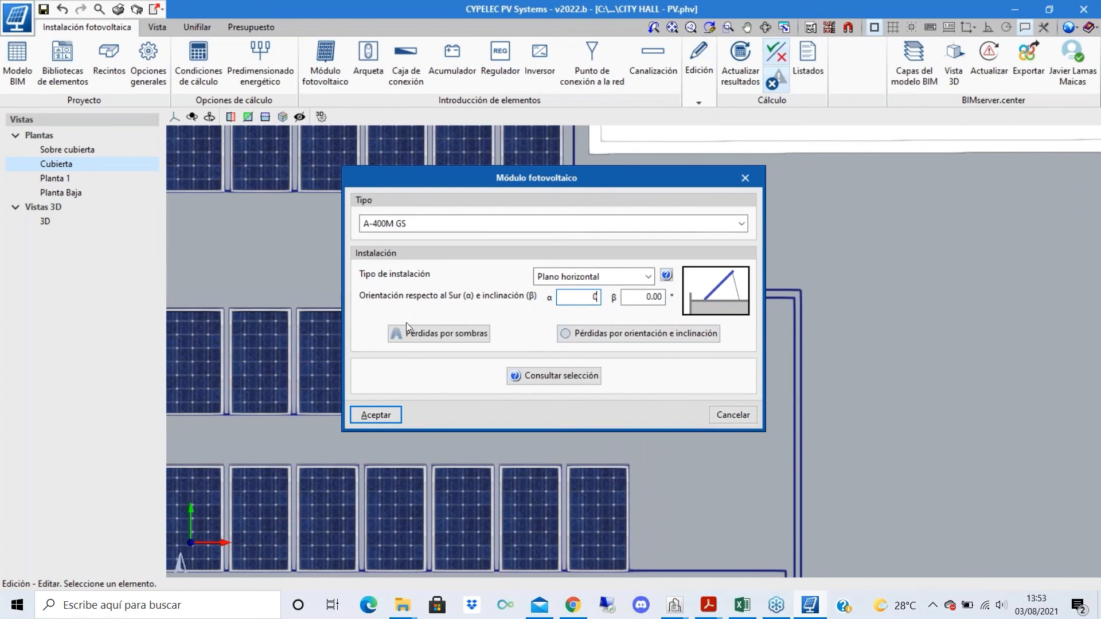
{"action": "left_click", "coordinate": [377, 415]}
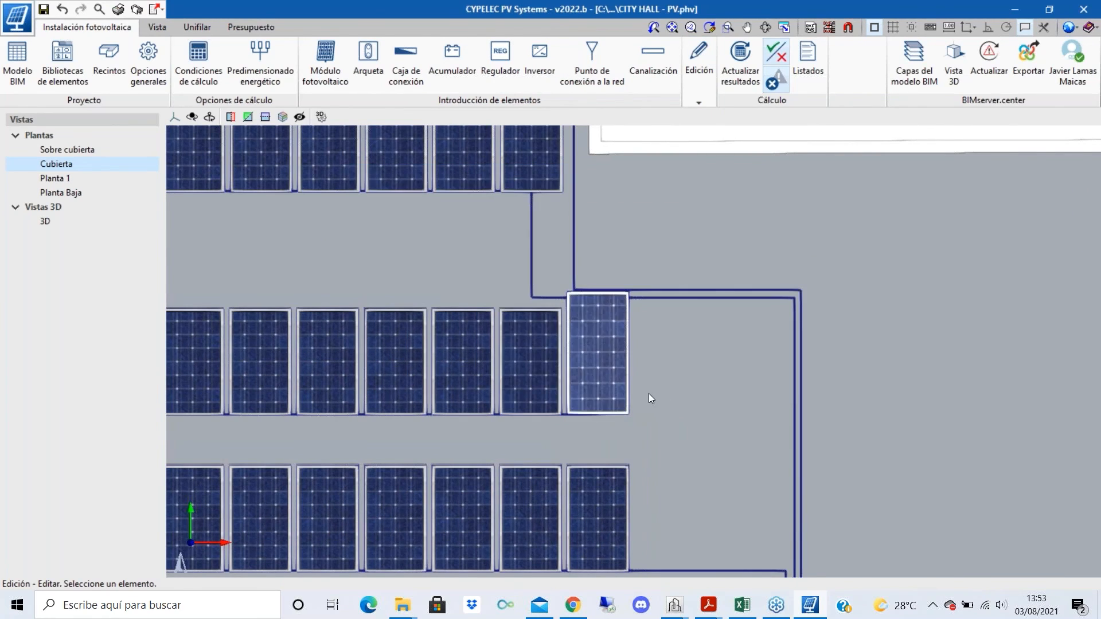
- Undo the orientation and inclination edits made to the end module of the fifth row
{"action": "scroll", "coordinate": [659, 373], "scroll_direction": "down", "scroll_amount": 4}
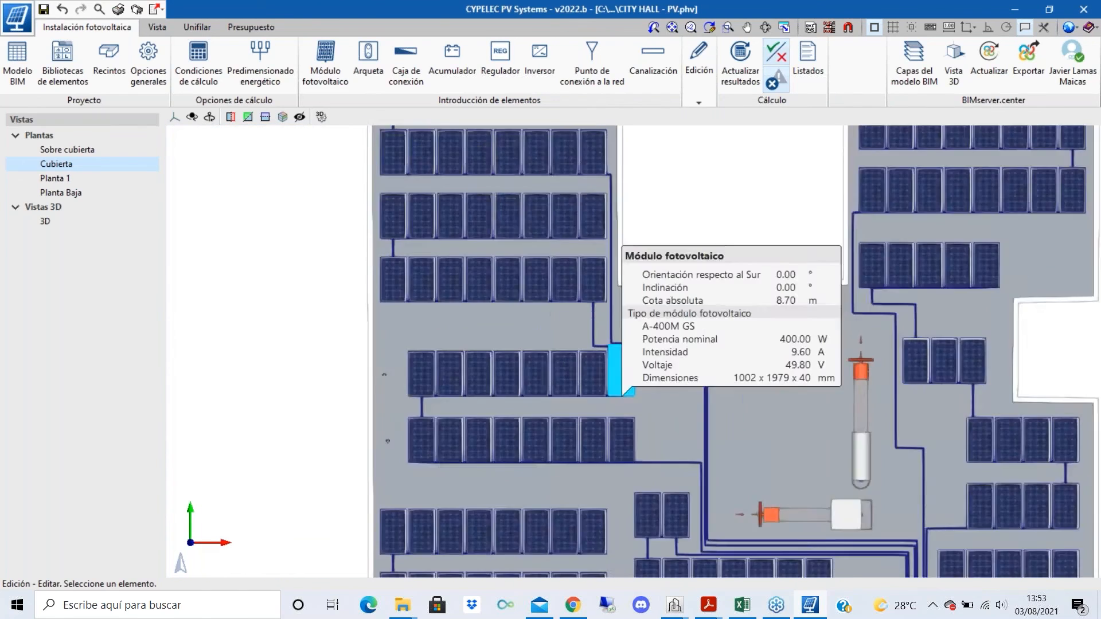
{"action": "scroll", "coordinate": [634, 394], "scroll_direction": "down", "scroll_amount": 3}
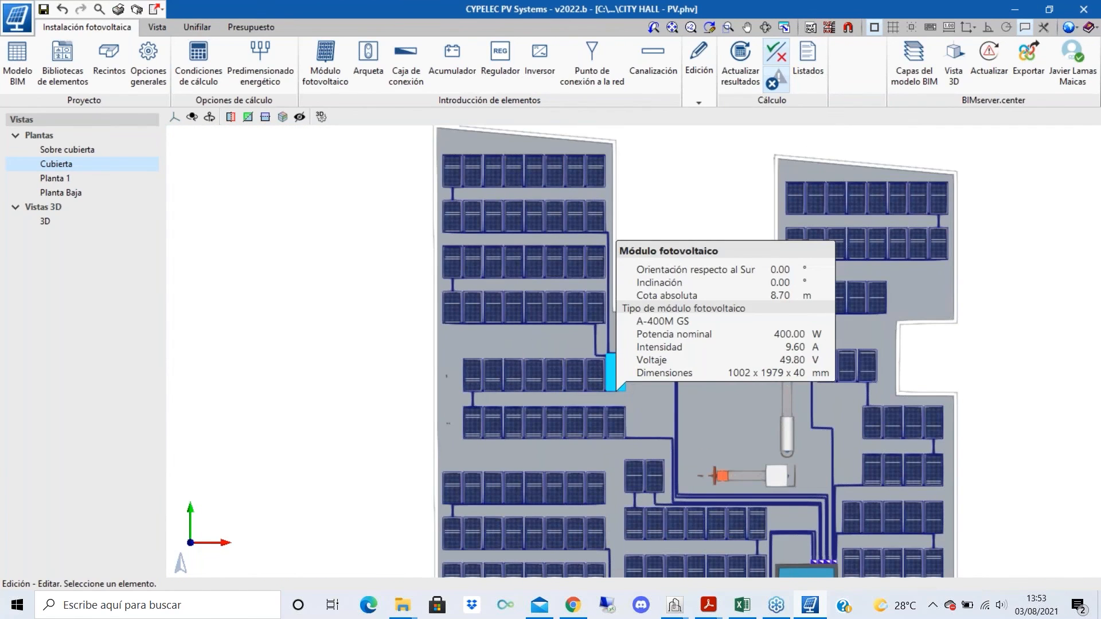
{"action": "key", "text": "ctrl+z"}
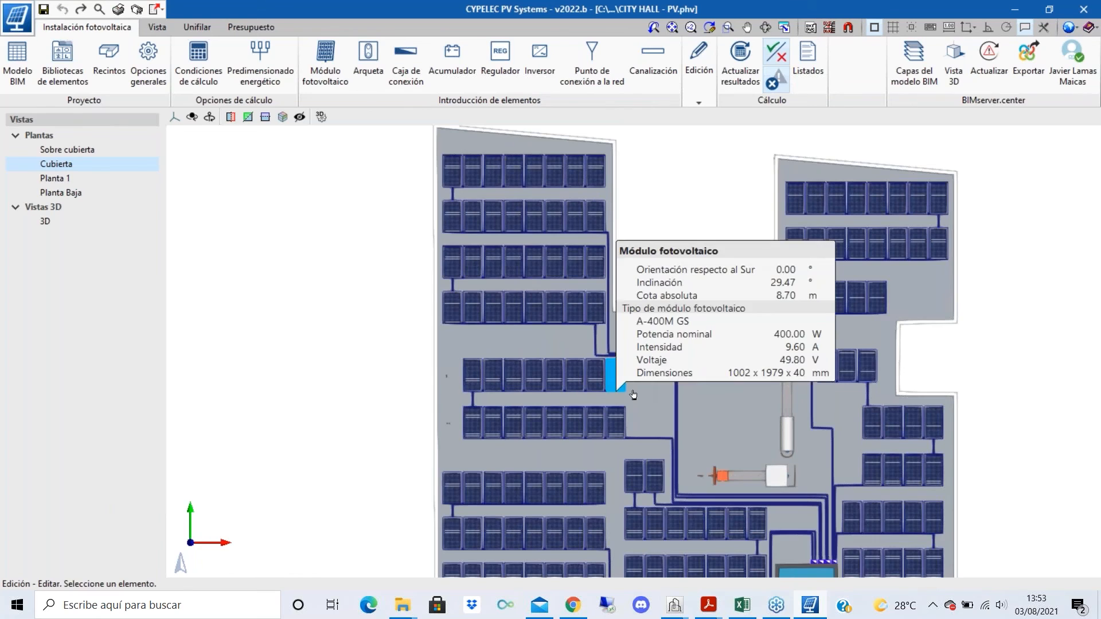
- Examine the module rows around the restored end module in plan, and the whole roof layout in 3D
{"action": "scroll", "coordinate": [634, 395], "scroll_direction": "up", "scroll_amount": 3}
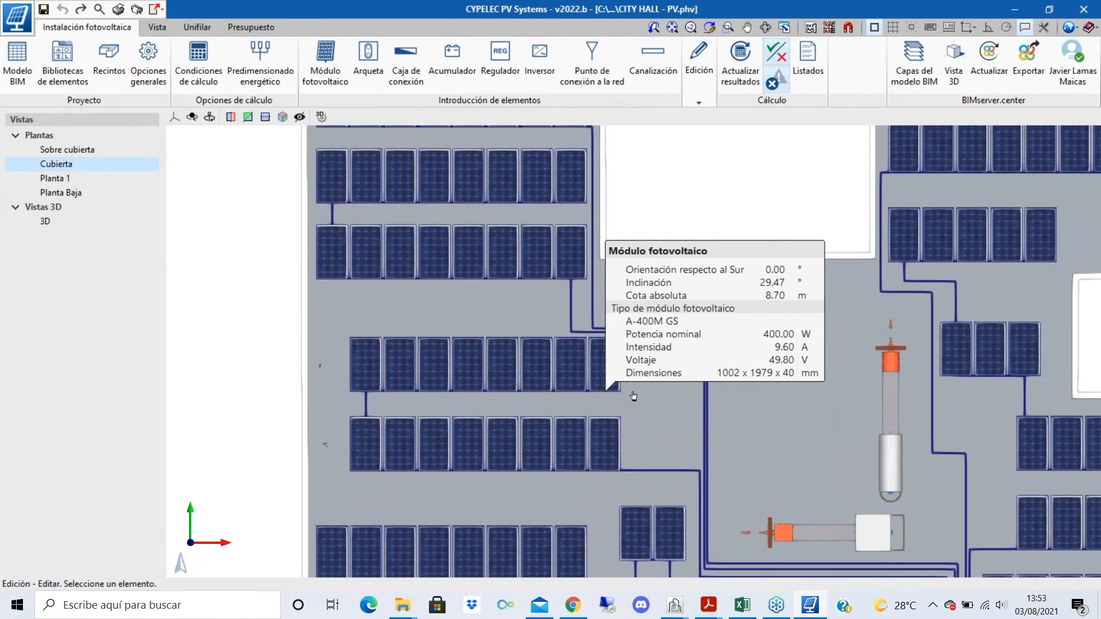
{"action": "scroll", "coordinate": [634, 395], "scroll_direction": "up", "scroll_amount": 4}
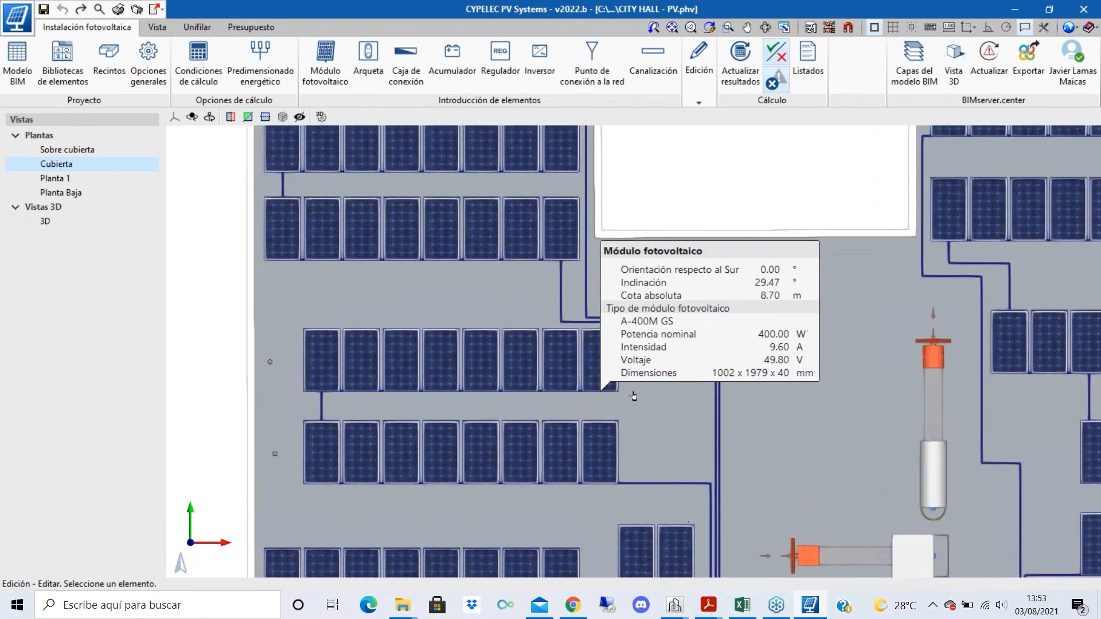
{"action": "scroll", "coordinate": [626, 405], "scroll_direction": "down", "scroll_amount": 4}
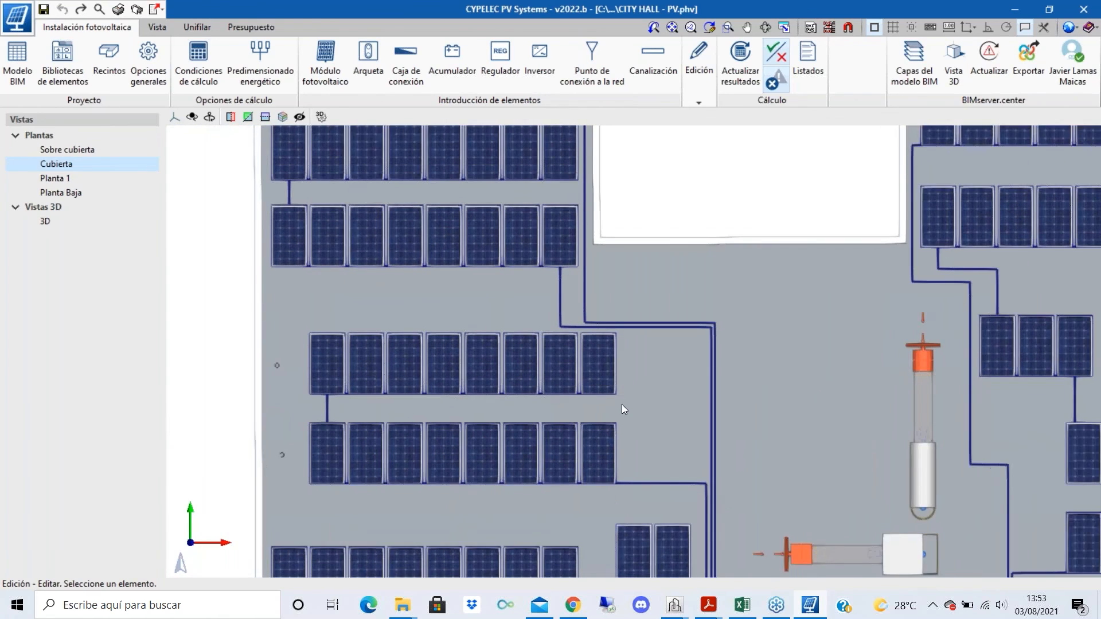
{"action": "scroll", "coordinate": [624, 408], "scroll_direction": "up", "scroll_amount": 2}
{"action": "scroll", "coordinate": [625, 409], "scroll_direction": "up", "scroll_amount": 1}
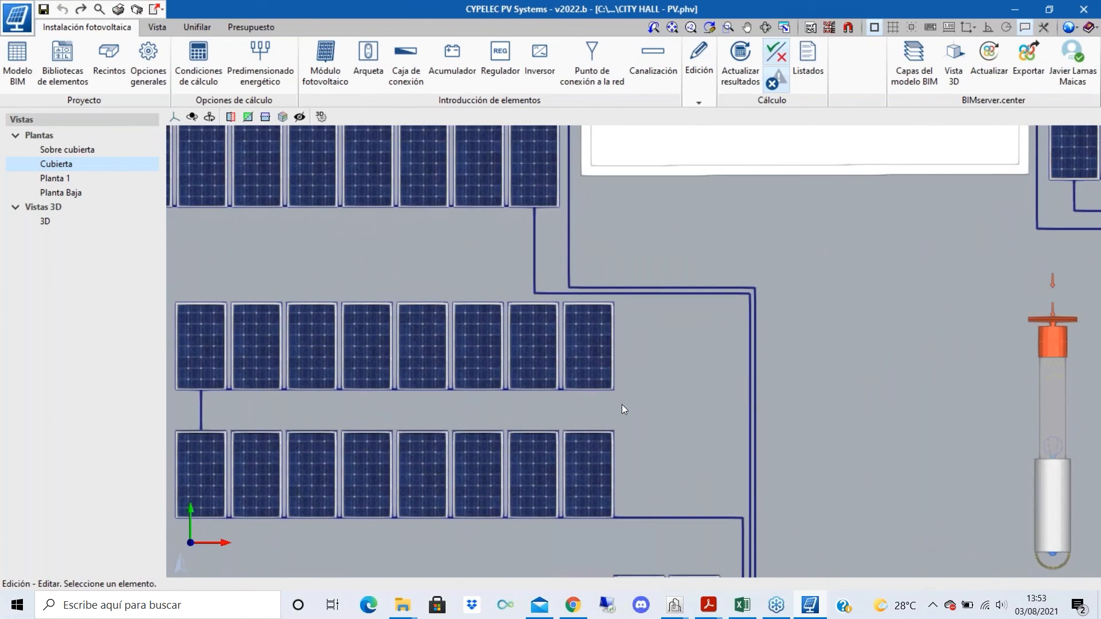
{"action": "scroll", "coordinate": [623, 407], "scroll_direction": "down", "scroll_amount": 5}
{"action": "middle_click_drag", "start_coordinate": [647, 443], "coordinate": [721, 326], "text": "shift"}
{"action": "scroll", "coordinate": [721, 328], "scroll_direction": "up", "scroll_amount": 5}
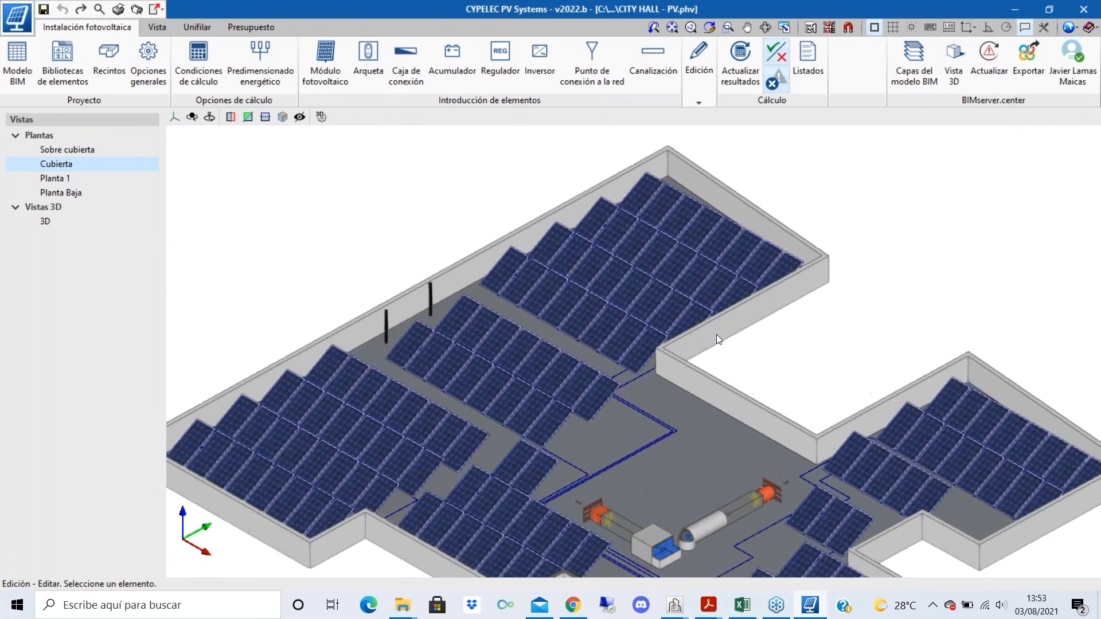
{"action": "scroll", "coordinate": [717, 335], "scroll_direction": "down", "scroll_amount": 3}
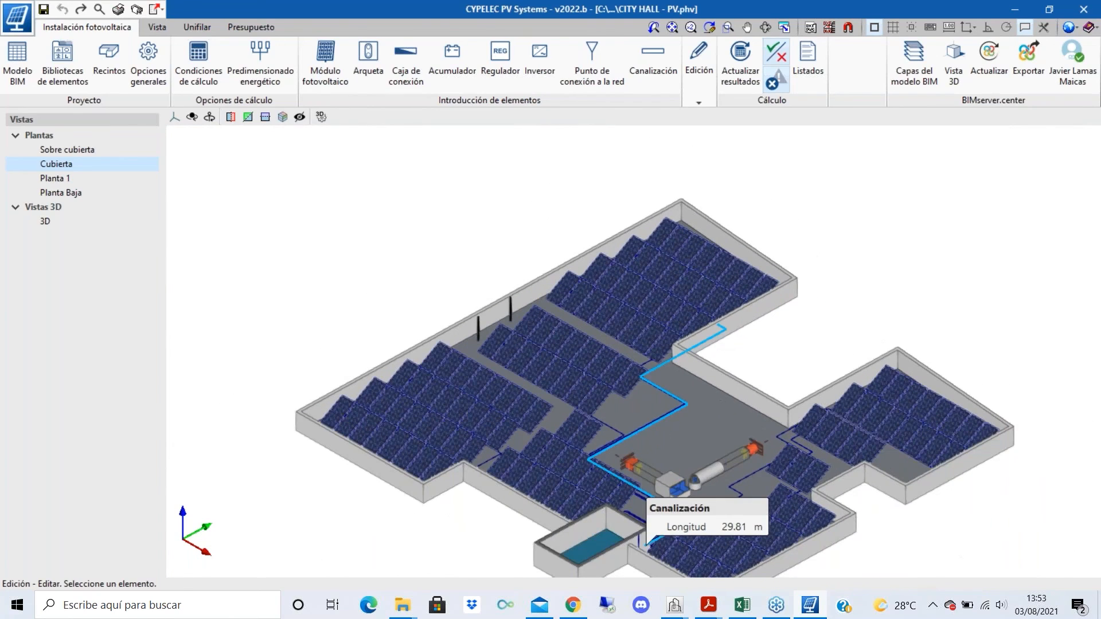
- Return to the roof's plan view and set the fifth row's east-end module to an orientation of 5° from south
{"action": "left_click", "coordinate": [702, 72]}
{"action": "left_click", "coordinate": [698, 131]}
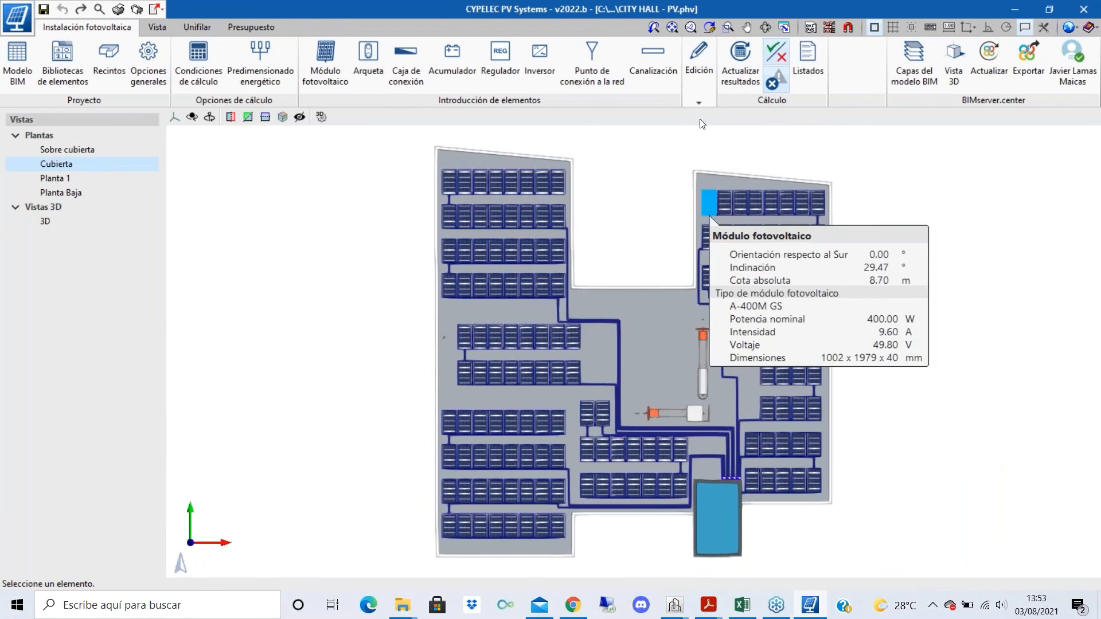
{"action": "scroll", "coordinate": [766, 353], "scroll_direction": "up", "scroll_amount": 5}
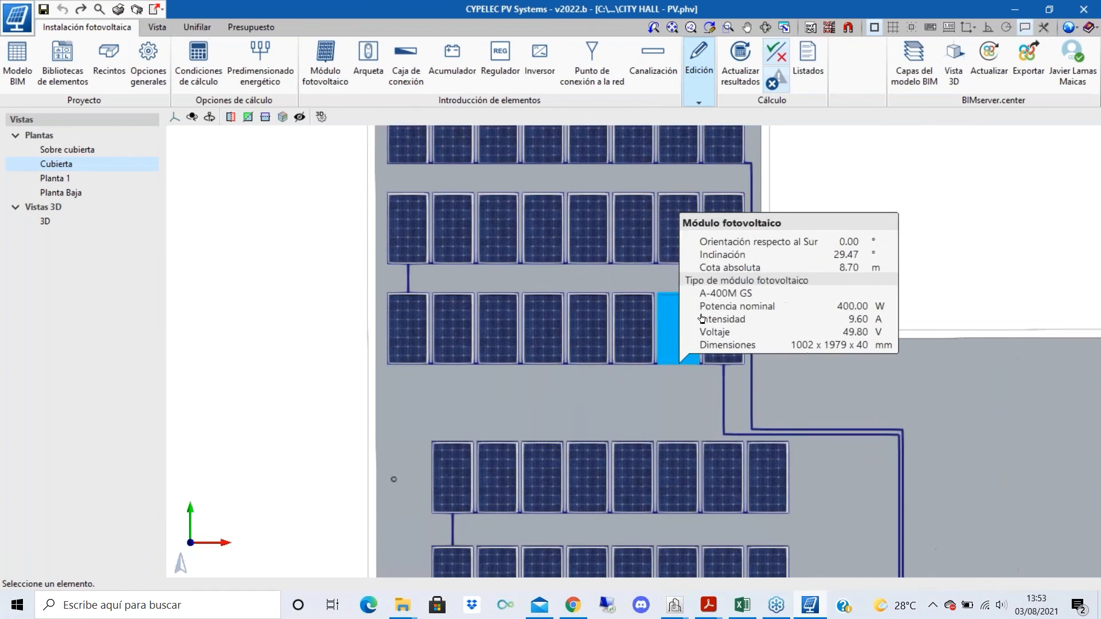
{"action": "scroll", "coordinate": [766, 353], "scroll_direction": "up", "scroll_amount": 1}
{"action": "scroll", "coordinate": [696, 367], "scroll_direction": "down", "scroll_amount": 3}
{"action": "scroll", "coordinate": [758, 499], "scroll_direction": "up", "scroll_amount": 4}
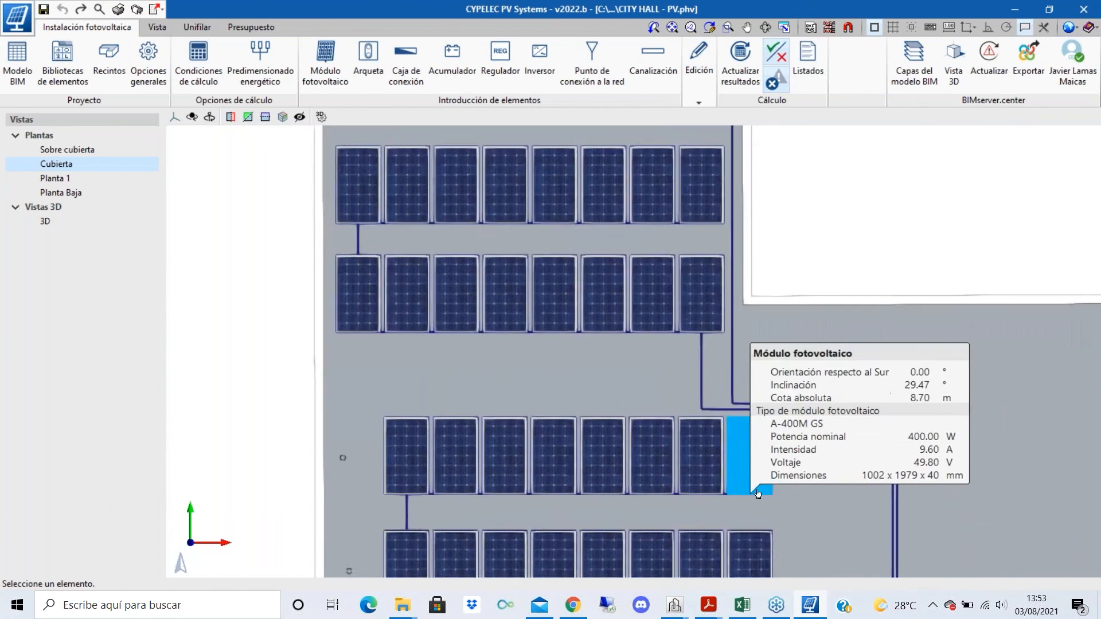
{"action": "left_click", "coordinate": [699, 63]}
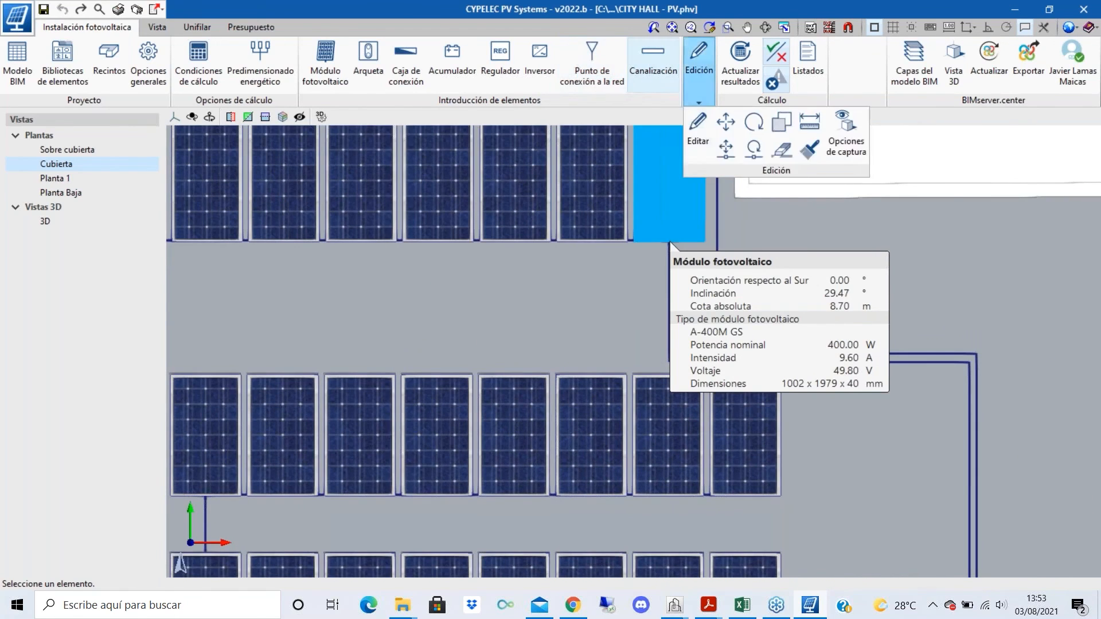
{"action": "left_click", "coordinate": [697, 125]}
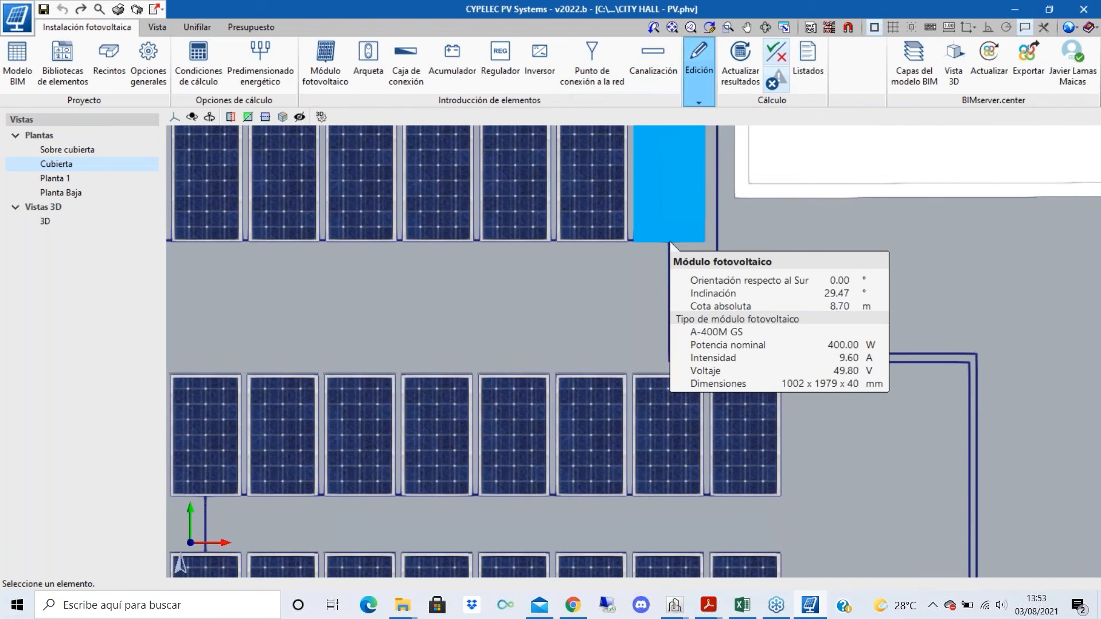
{"action": "left_click", "coordinate": [761, 459]}
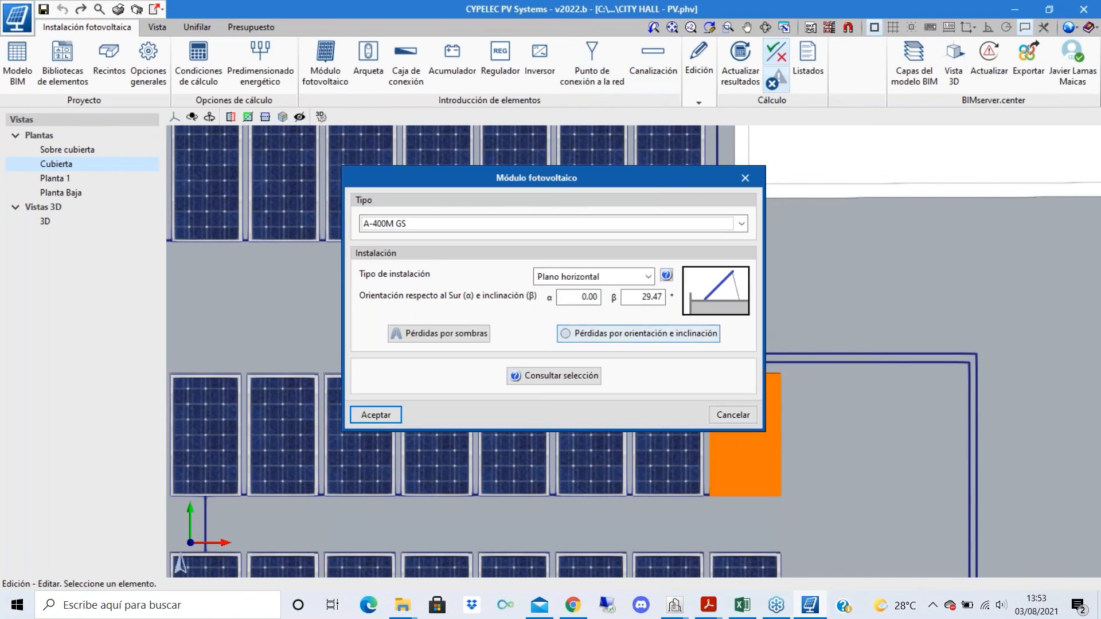
{"action": "type", "text": "5"}
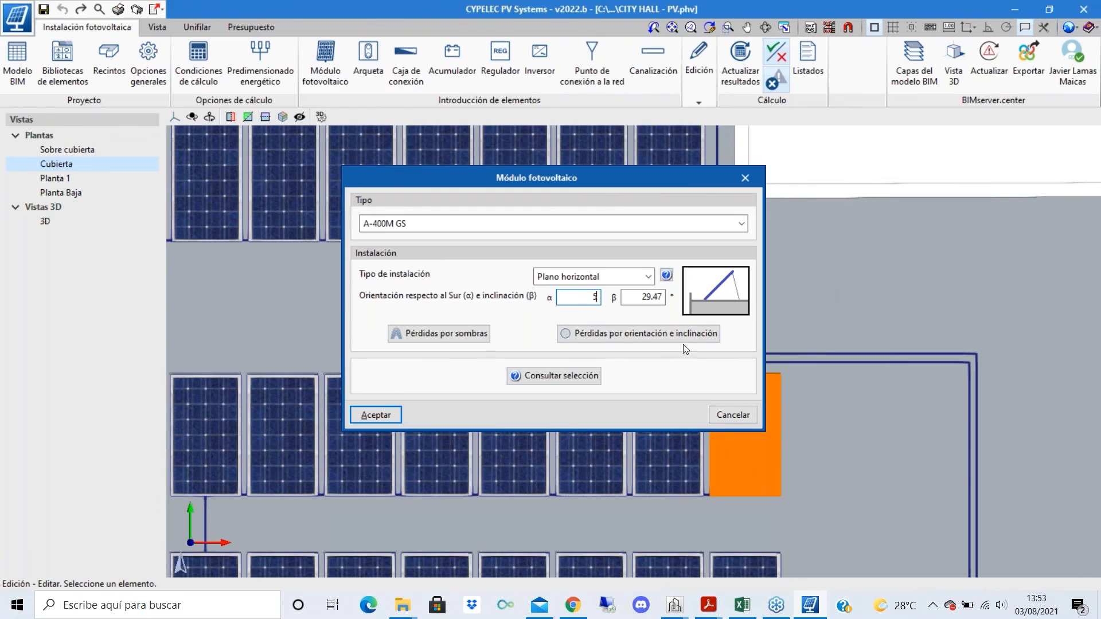
{"action": "left_click", "coordinate": [375, 415]}
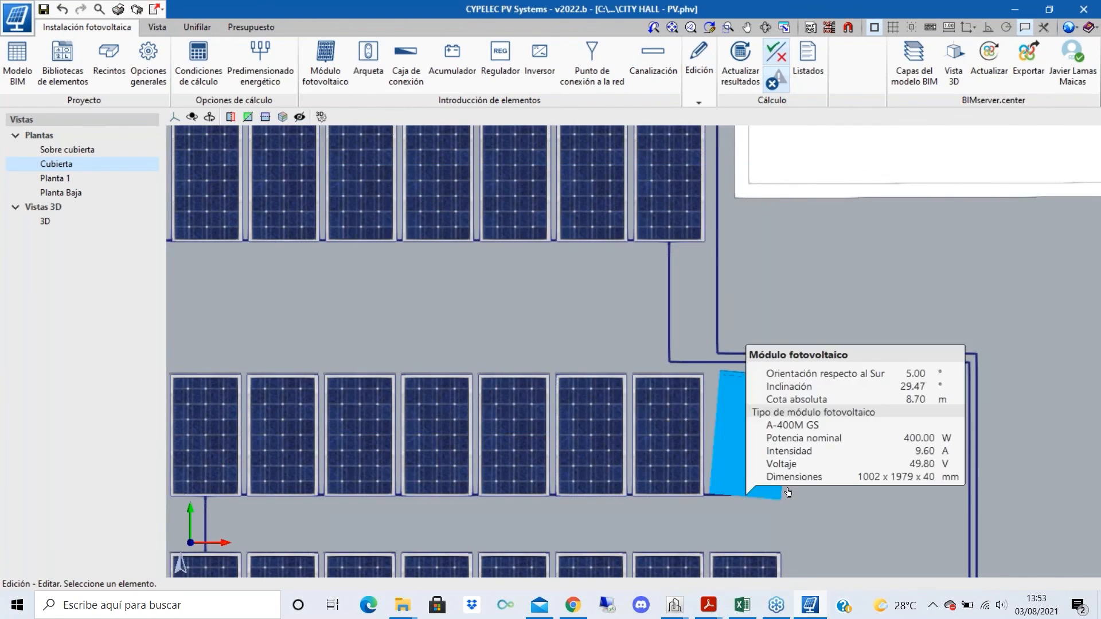
{"action": "scroll", "coordinate": [900, 472], "scroll_direction": "up", "scroll_amount": 1}
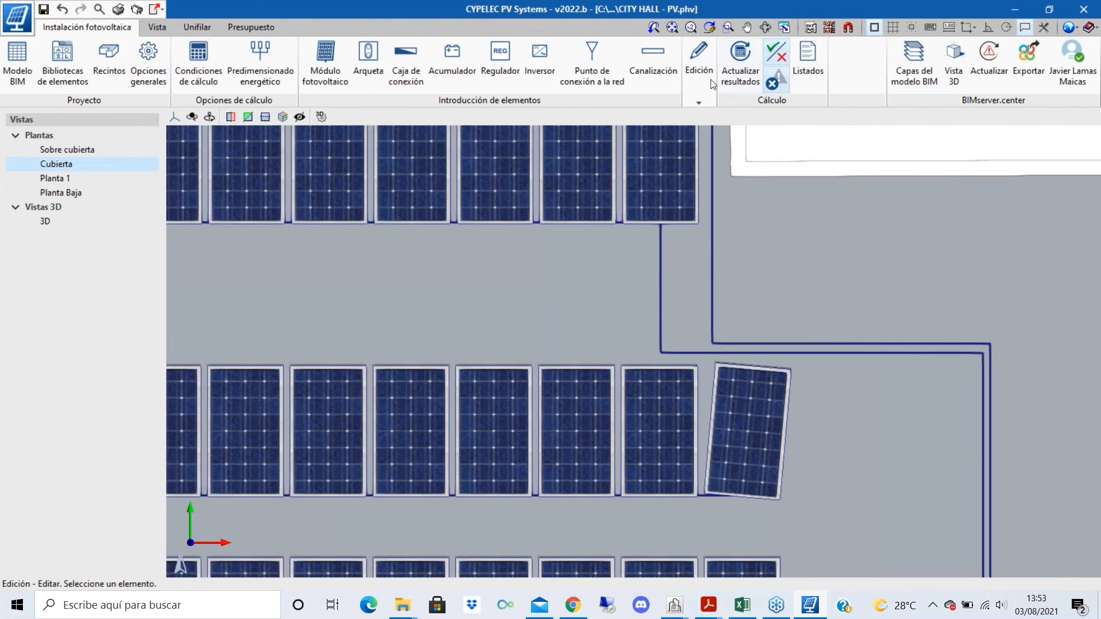
{"action": "left_click", "coordinate": [699, 66]}
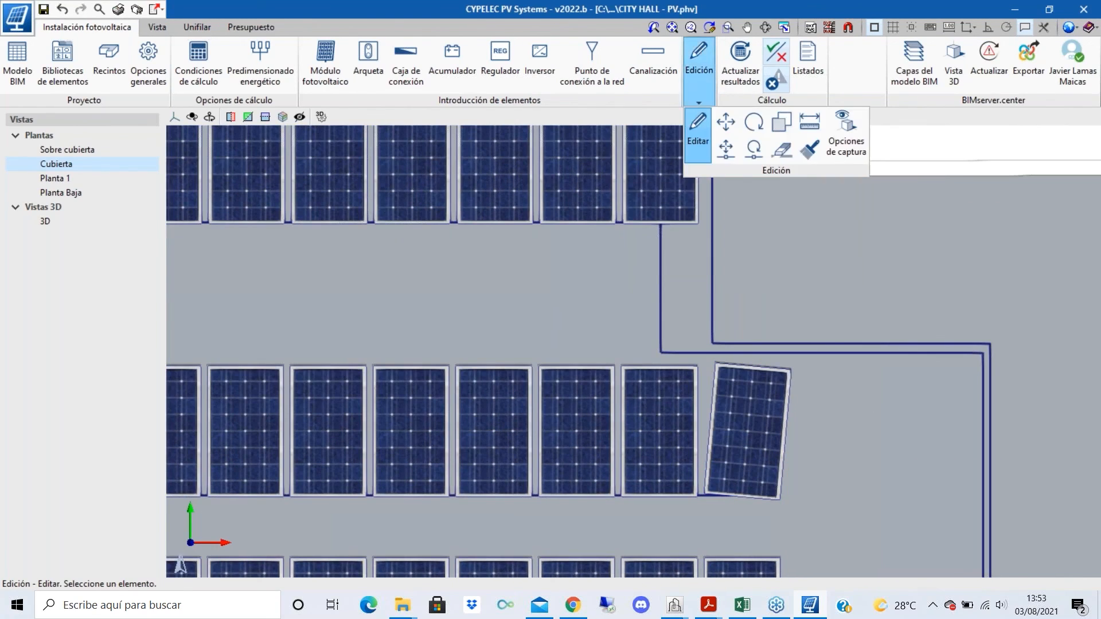
{"action": "left_click", "coordinate": [810, 147]}
{"action": "left_click", "coordinate": [744, 417]}
{"action": "right_click", "coordinate": [811, 422]}
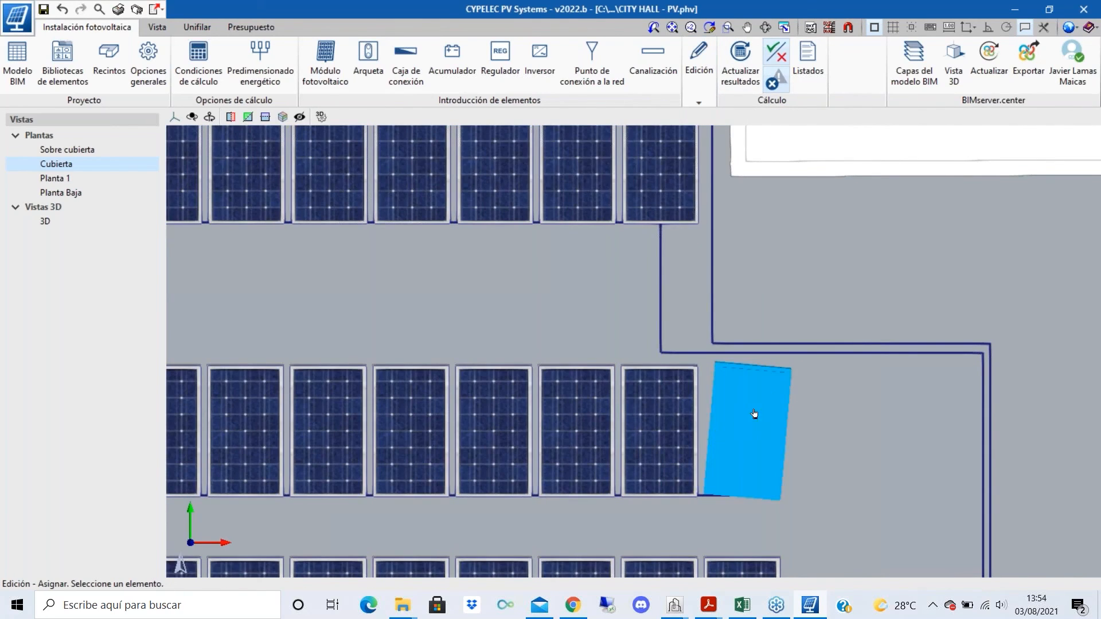
- Assign the properties of the fifth row's rotated east-end module to the other seven modules of that row
{"action": "left_click", "coordinate": [699, 66]}
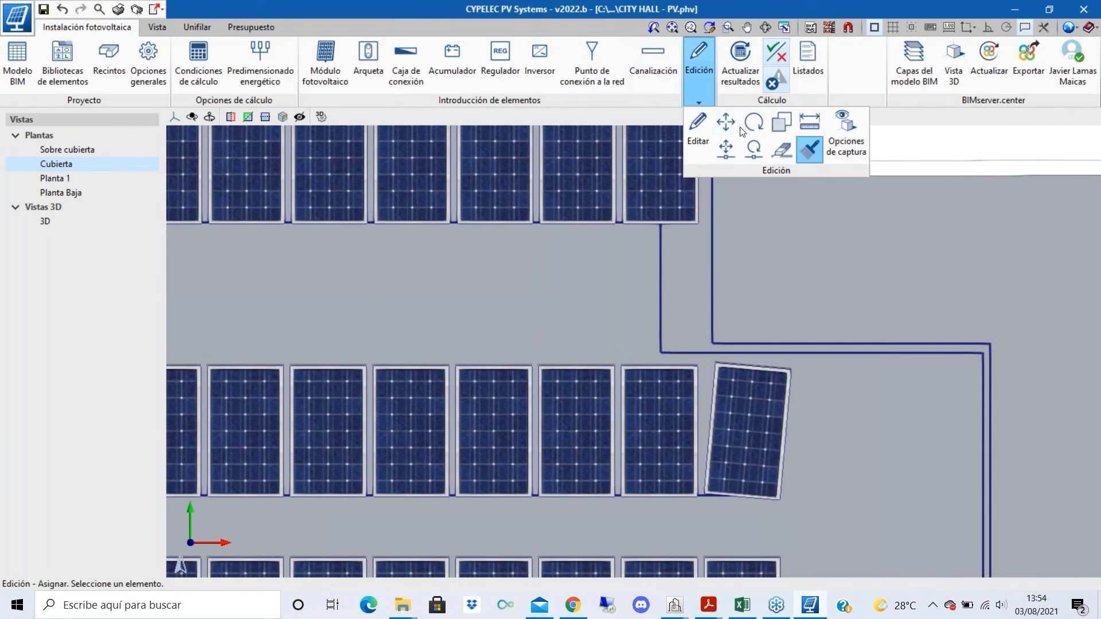
{"action": "left_click", "coordinate": [813, 150]}
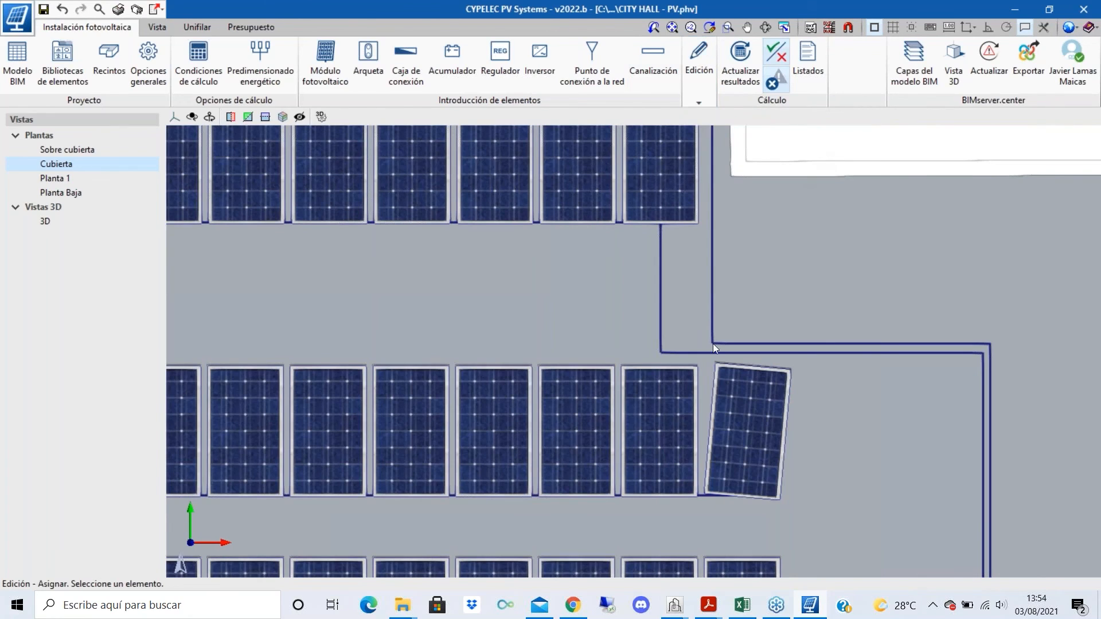
{"action": "left_click", "coordinate": [733, 399]}
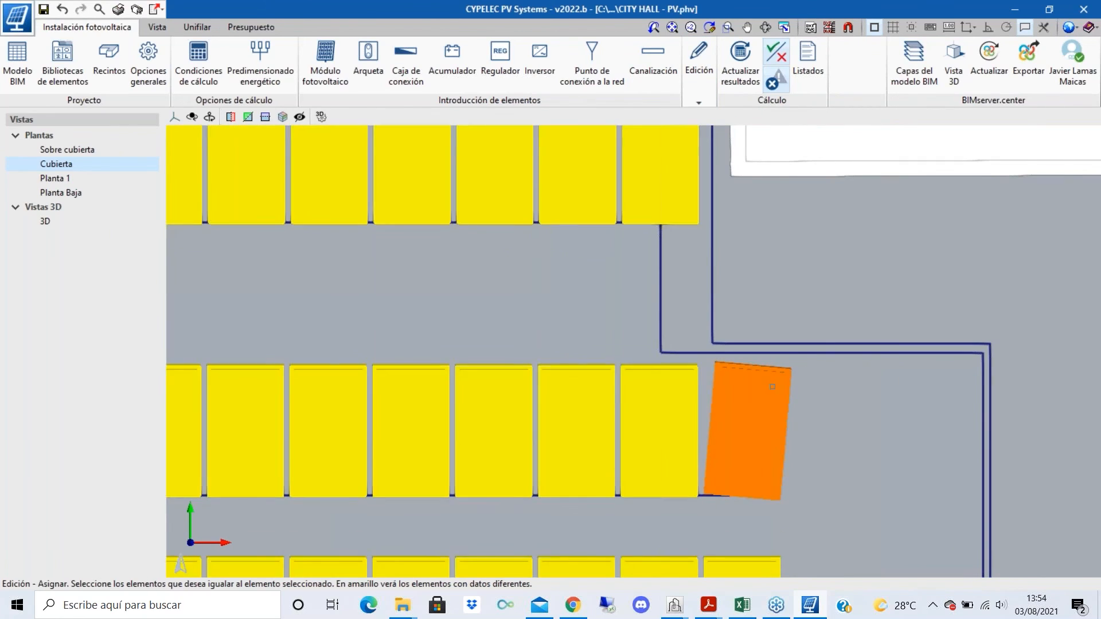
{"action": "scroll", "coordinate": [772, 386], "scroll_direction": "down", "scroll_amount": 5}
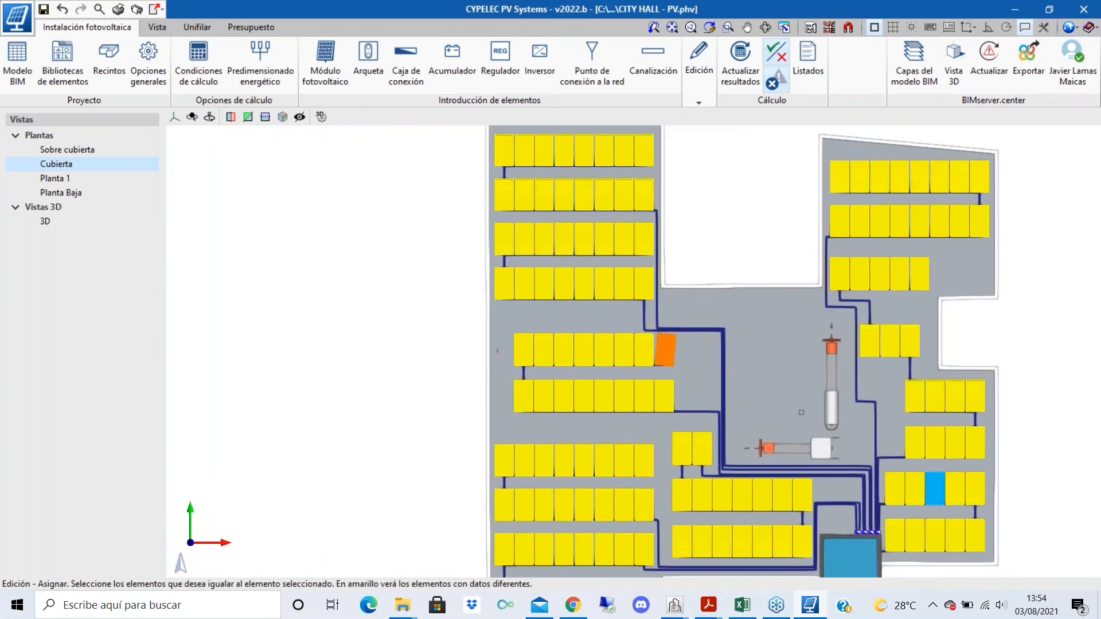
{"action": "scroll", "coordinate": [593, 365], "scroll_direction": "up", "scroll_amount": 5}
{"action": "left_click", "coordinate": [686, 339]}
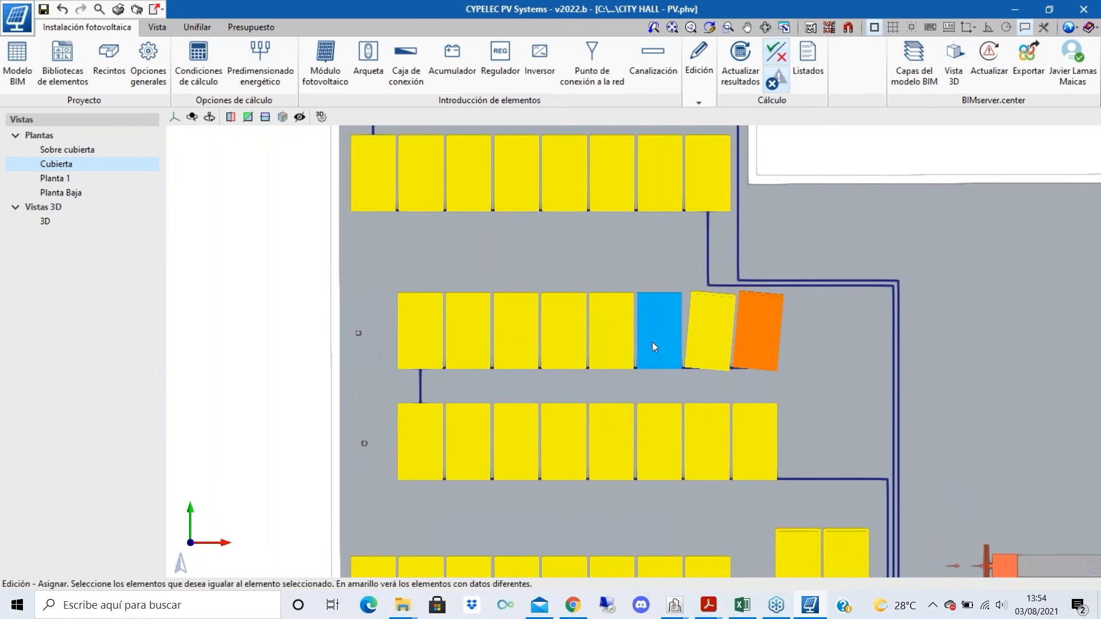
{"action": "left_click", "coordinate": [652, 342]}
{"action": "left_click", "coordinate": [611, 339]}
{"action": "left_click", "coordinate": [565, 339]}
{"action": "left_click", "coordinate": [522, 341]}
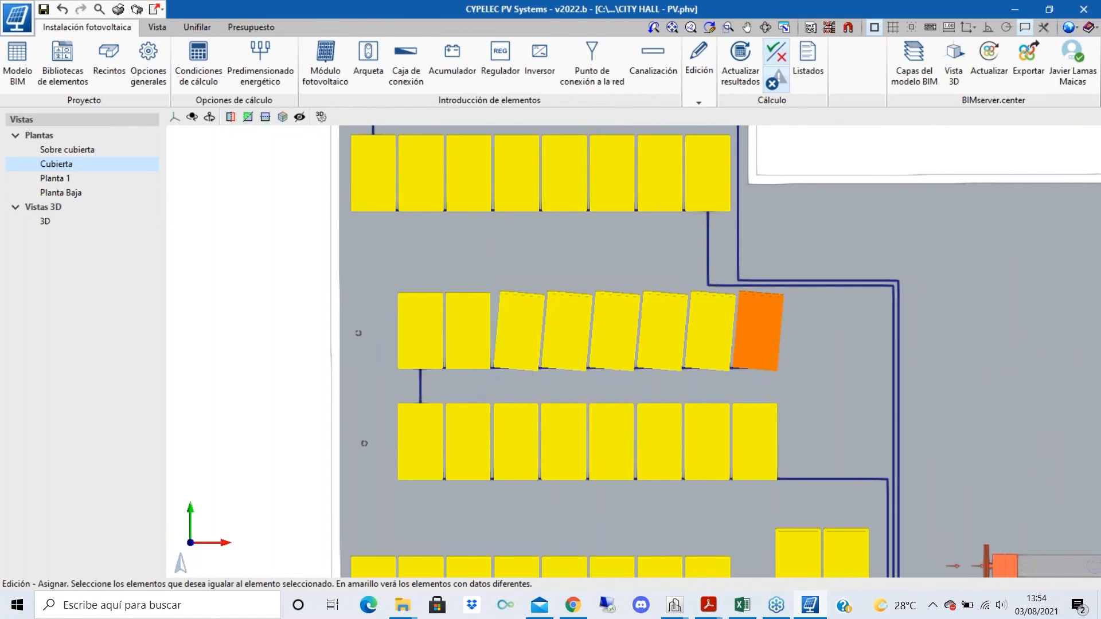
{"action": "left_click", "coordinate": [451, 332]}
{"action": "left_click", "coordinate": [422, 339]}
- Assign the same rotated module's properties to all eight modules of the sixth row and finish the assignment
{"action": "left_click", "coordinate": [427, 430]}
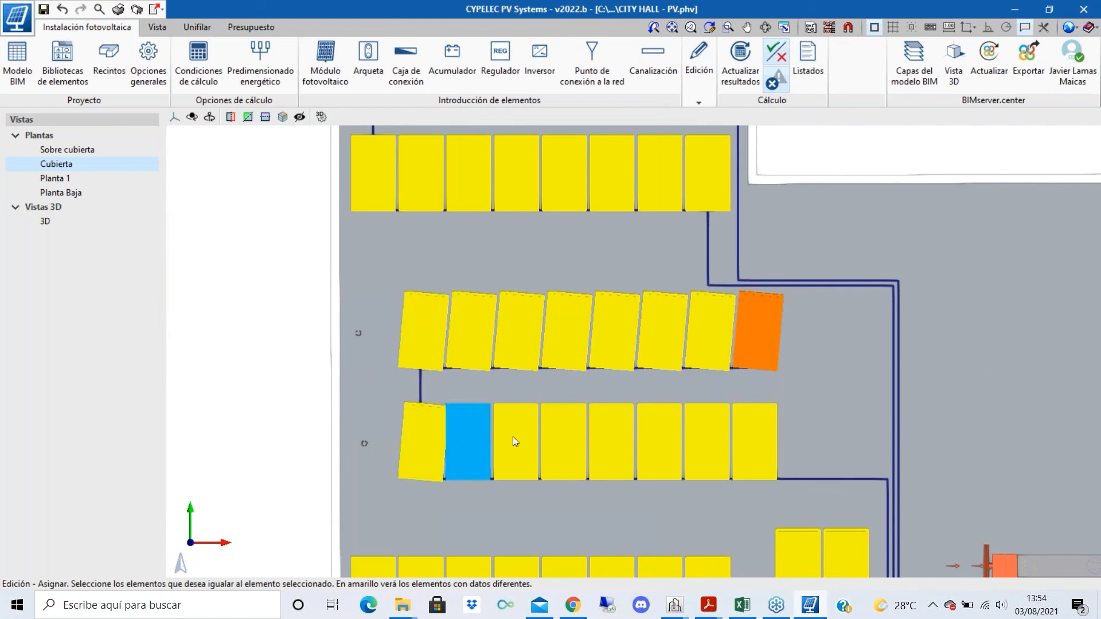
{"action": "left_click", "coordinate": [468, 439]}
{"action": "left_click", "coordinate": [516, 440]}
{"action": "left_click", "coordinate": [564, 443]}
{"action": "left_click", "coordinate": [612, 444]}
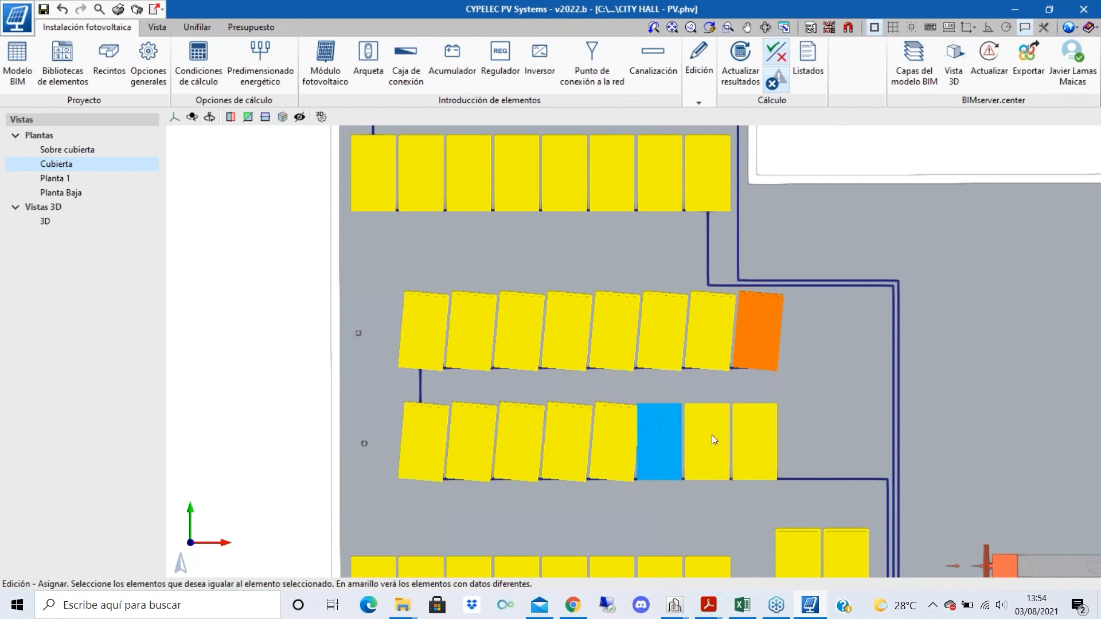
{"action": "left_click", "coordinate": [714, 434]}
{"action": "left_click", "coordinate": [754, 430]}
{"action": "right_click", "coordinate": [850, 403]}
- Examine the rotated fifth and sixth module rows in perspective and in plan, and leave the Assign command
{"action": "scroll", "coordinate": [786, 415], "scroll_direction": "up", "scroll_amount": 1}
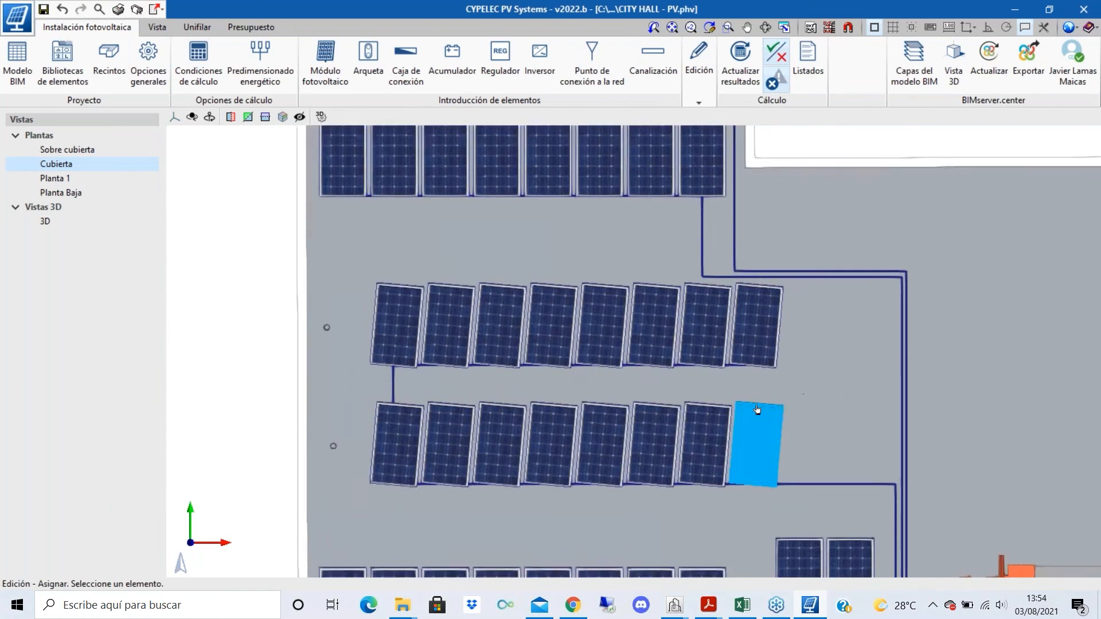
{"action": "scroll", "coordinate": [760, 401], "scroll_direction": "up", "scroll_amount": 1}
{"action": "scroll", "coordinate": [768, 374], "scroll_direction": "down", "scroll_amount": 2}
{"action": "middle_click_drag", "start_coordinate": [769, 374], "coordinate": [620, 280], "text": "shift"}
{"action": "scroll", "coordinate": [642, 386], "scroll_direction": "up", "scroll_amount": 1}
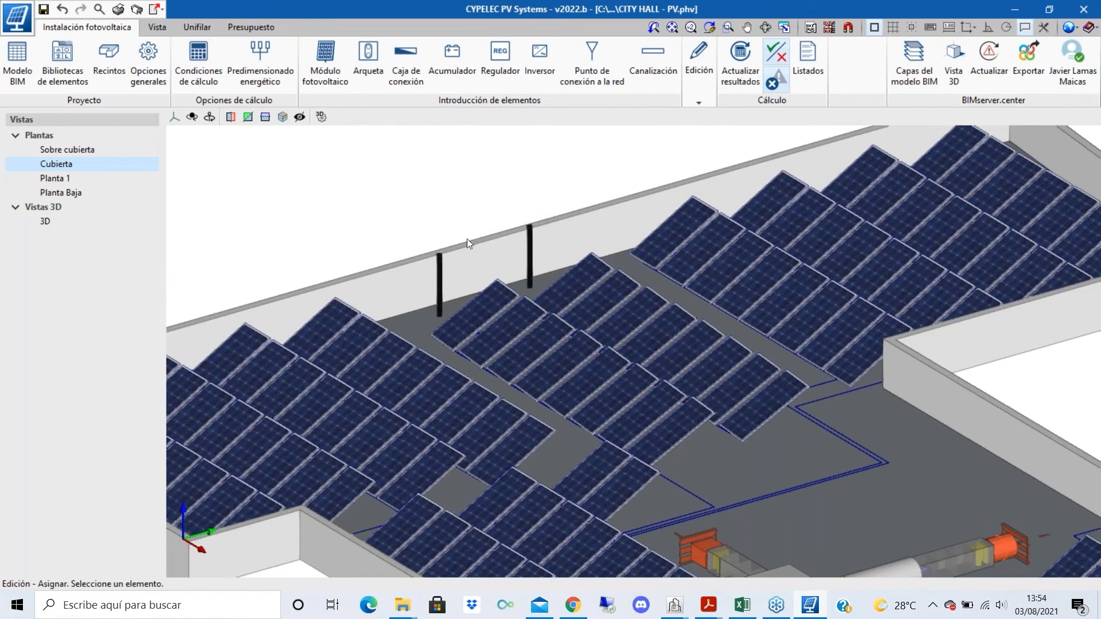
{"action": "middle_click_drag", "start_coordinate": [756, 358], "coordinate": [800, 391], "text": "shift"}
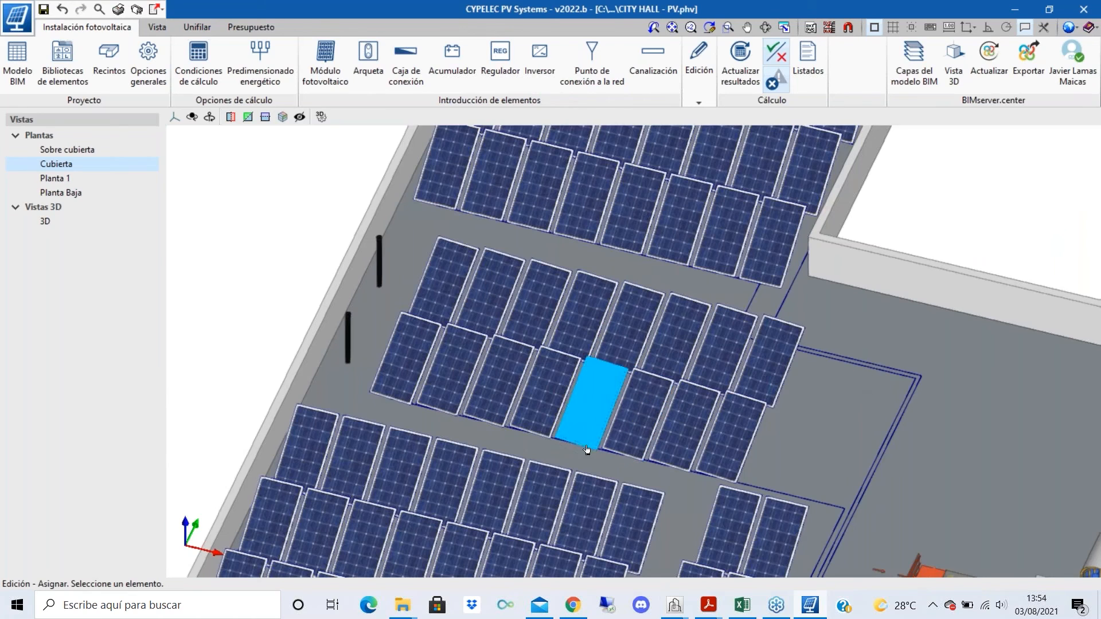
{"action": "middle_click", "coordinate": [571, 456]}
{"action": "middle_click", "coordinate": [570, 456]}
{"action": "scroll", "coordinate": [470, 364], "scroll_direction": "up", "scroll_amount": 4}
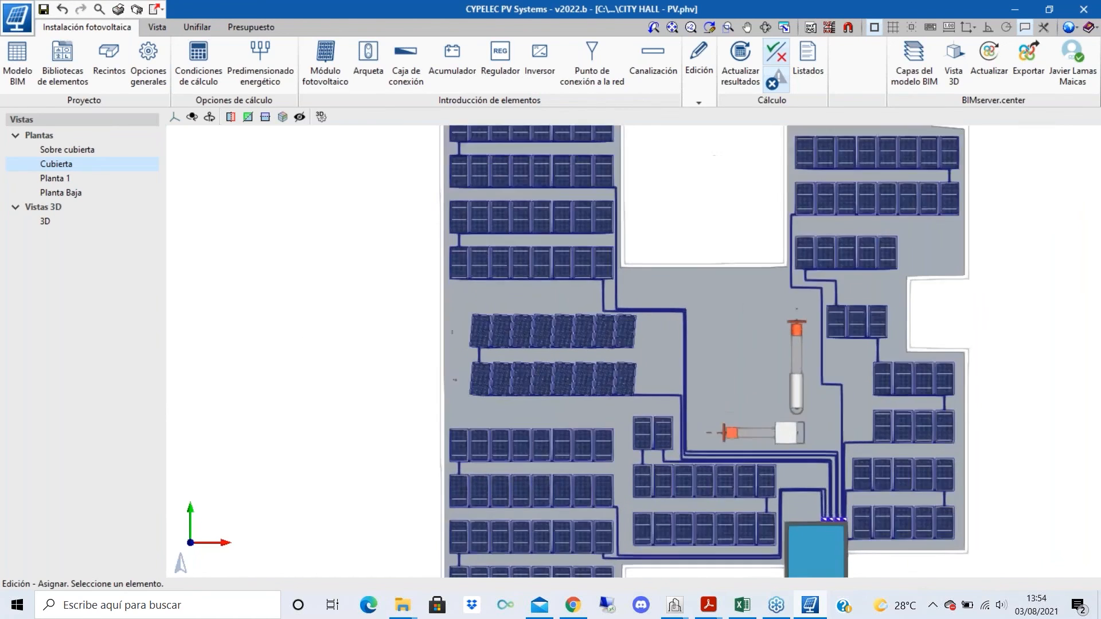
{"action": "scroll", "coordinate": [571, 318], "scroll_direction": "up", "scroll_amount": 1}
{"action": "scroll", "coordinate": [684, 378], "scroll_direction": "down", "scroll_amount": 1}
{"action": "scroll", "coordinate": [685, 367], "scroll_direction": "up", "scroll_amount": 5}
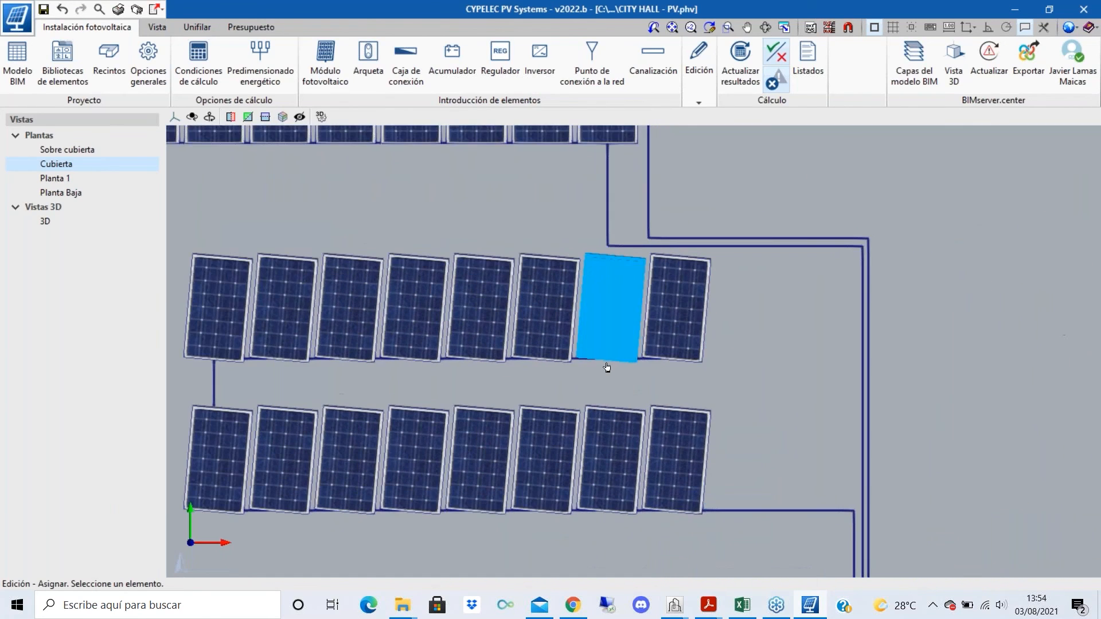
{"action": "left_click", "coordinate": [710, 89]}
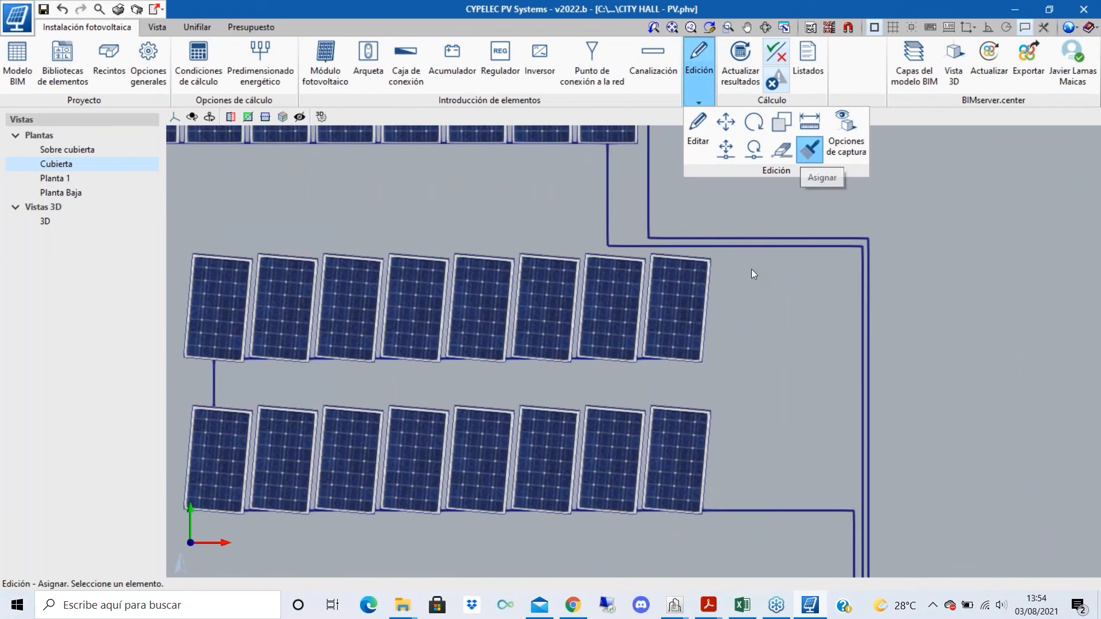
{"action": "right_click", "coordinate": [765, 276]}
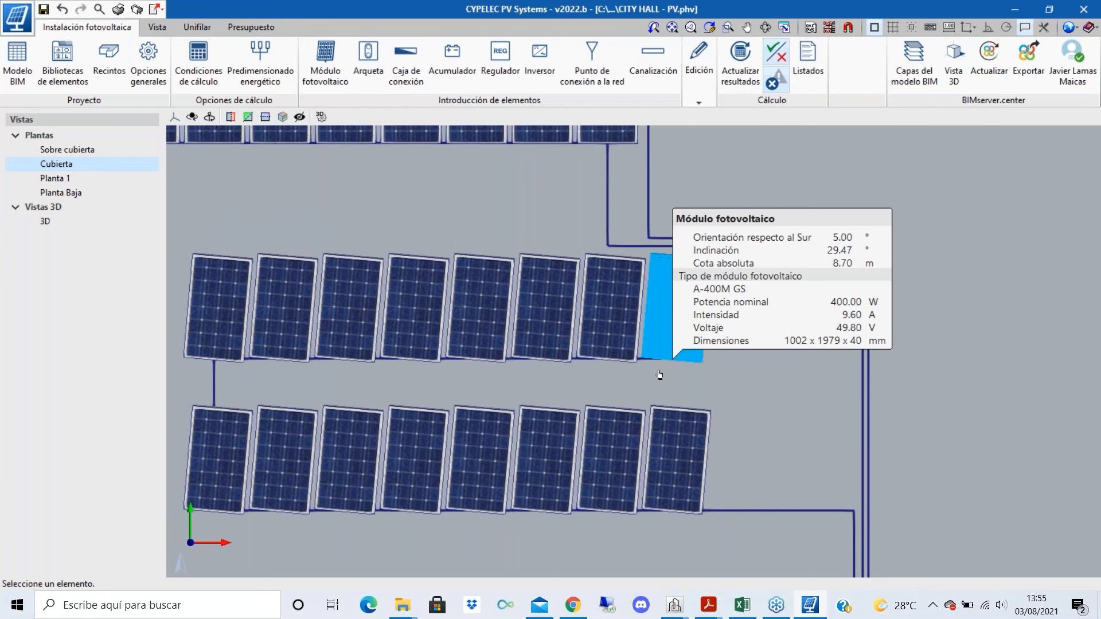
- Compare the module data of rotated and unrotated rows in the roof plan and in the building's 3D view
{"action": "scroll", "coordinate": [707, 372], "scroll_direction": "down", "scroll_amount": 4}
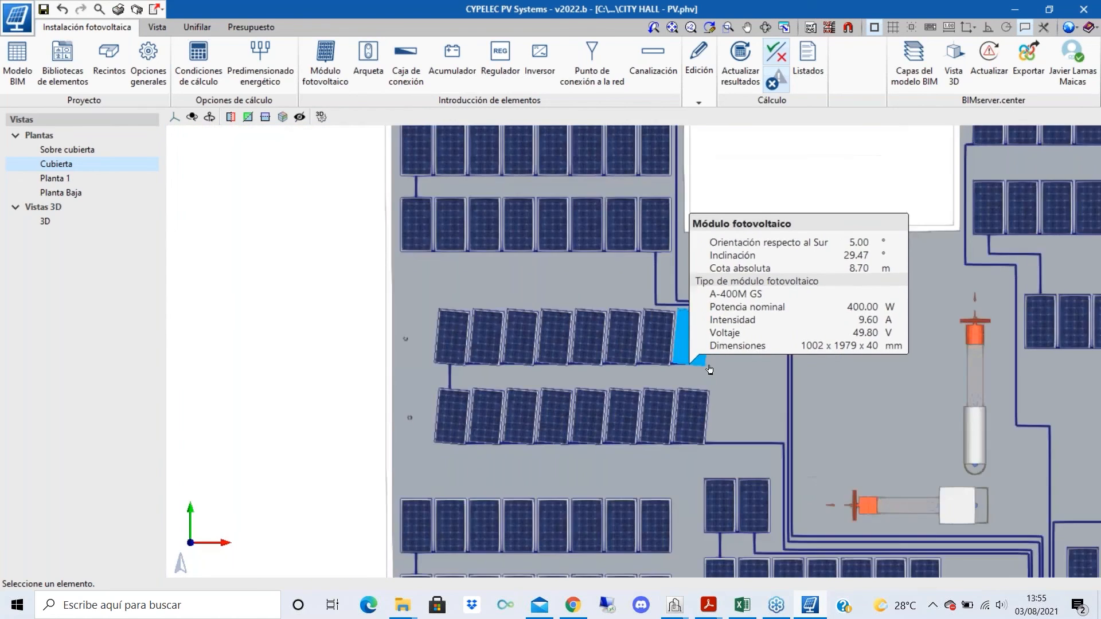
{"action": "scroll", "coordinate": [670, 297], "scroll_direction": "down", "scroll_amount": 3}
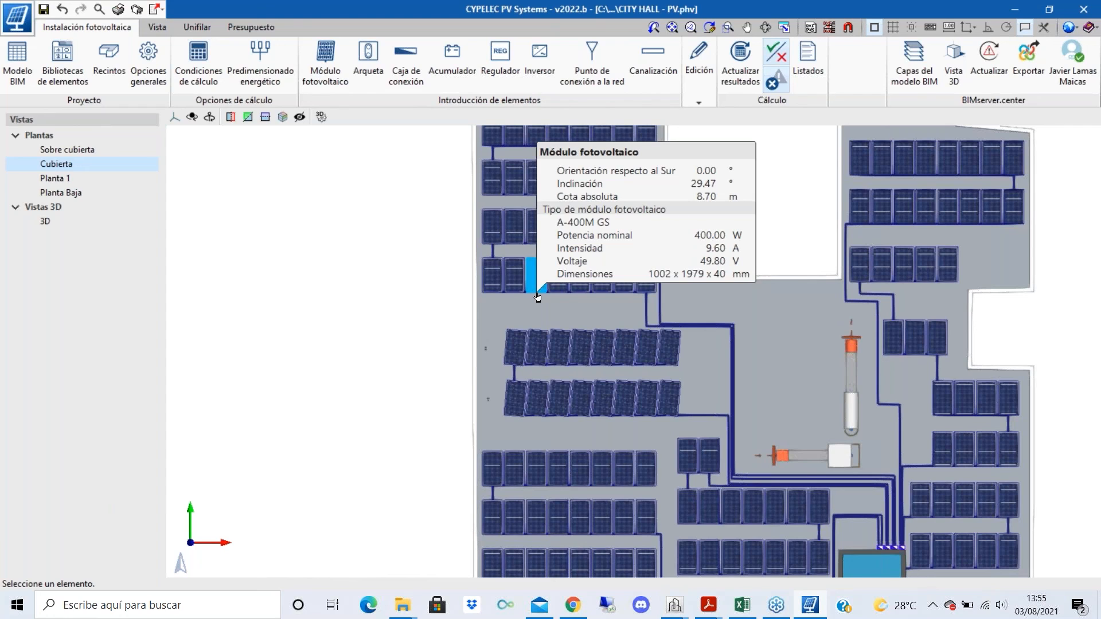
{"action": "left_click", "coordinate": [45, 221]}
{"action": "scroll", "coordinate": [713, 565], "scroll_direction": "up", "scroll_amount": 1}
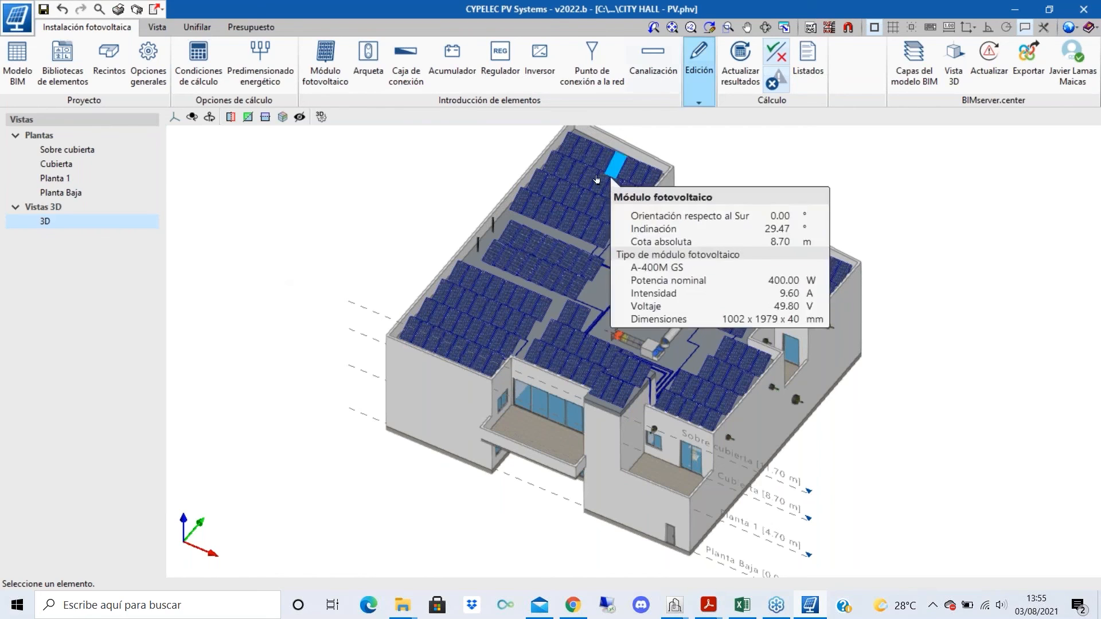
{"action": "scroll", "coordinate": [625, 168], "scroll_direction": "up", "scroll_amount": 3}
{"action": "scroll", "coordinate": [626, 168], "scroll_direction": "up", "scroll_amount": 2}
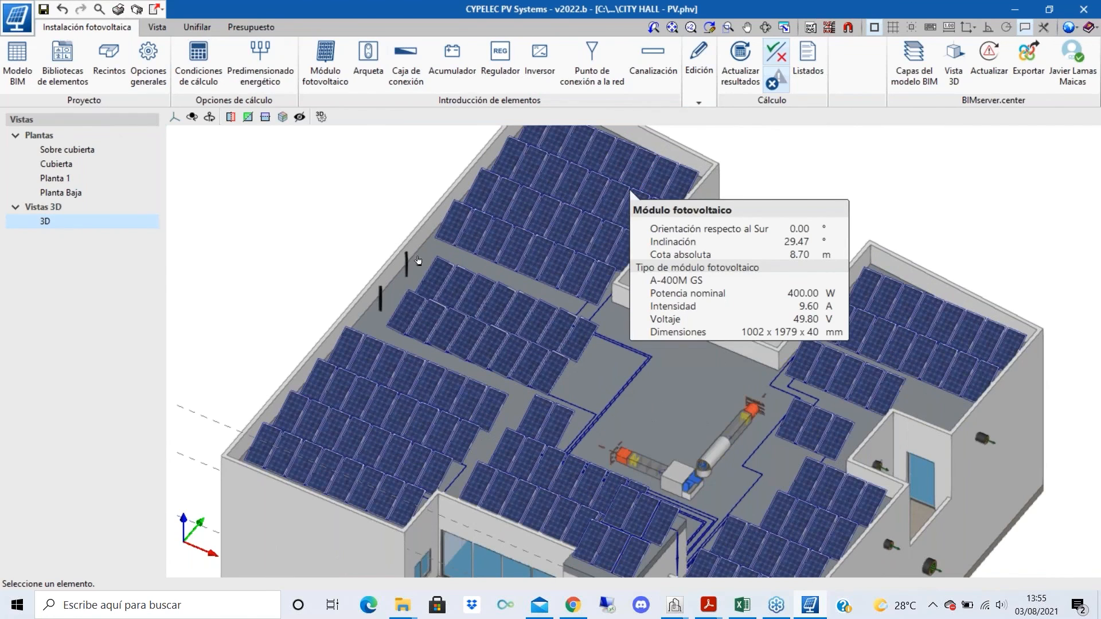
{"action": "scroll", "coordinate": [436, 334], "scroll_direction": "up", "scroll_amount": 1}
{"action": "scroll", "coordinate": [435, 334], "scroll_direction": "down", "scroll_amount": 1}
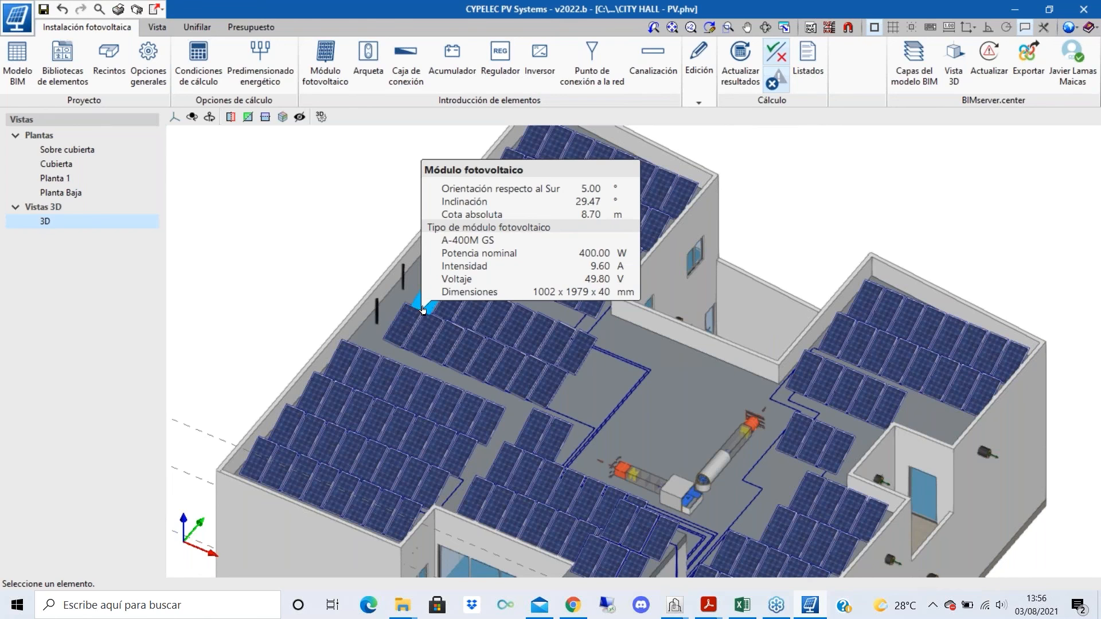
{"action": "scroll", "coordinate": [602, 246], "scroll_direction": "up", "scroll_amount": 3}
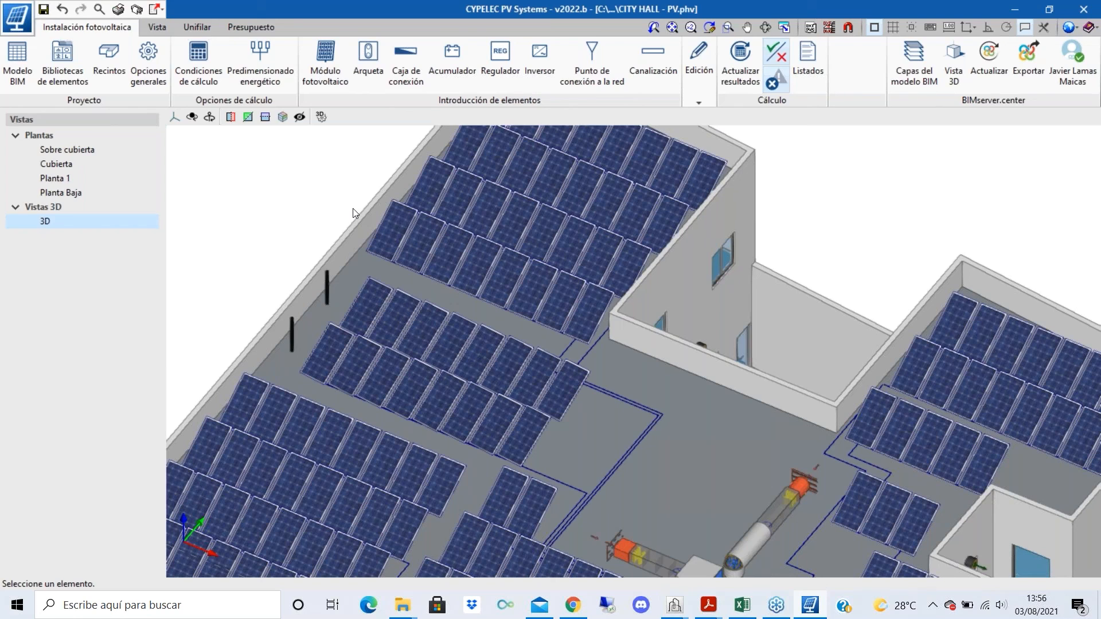
- Examine the roof from above in the 3D view, inspecting the northwest module rows and the whole building
{"action": "mouse_move", "coordinate": [568, 231]}
{"action": "middle_click_drag", "start_coordinate": [589, 307], "coordinate": [774, 395], "text": "shift"}
{"action": "scroll", "coordinate": [711, 344], "scroll_direction": "down", "scroll_amount": 2}
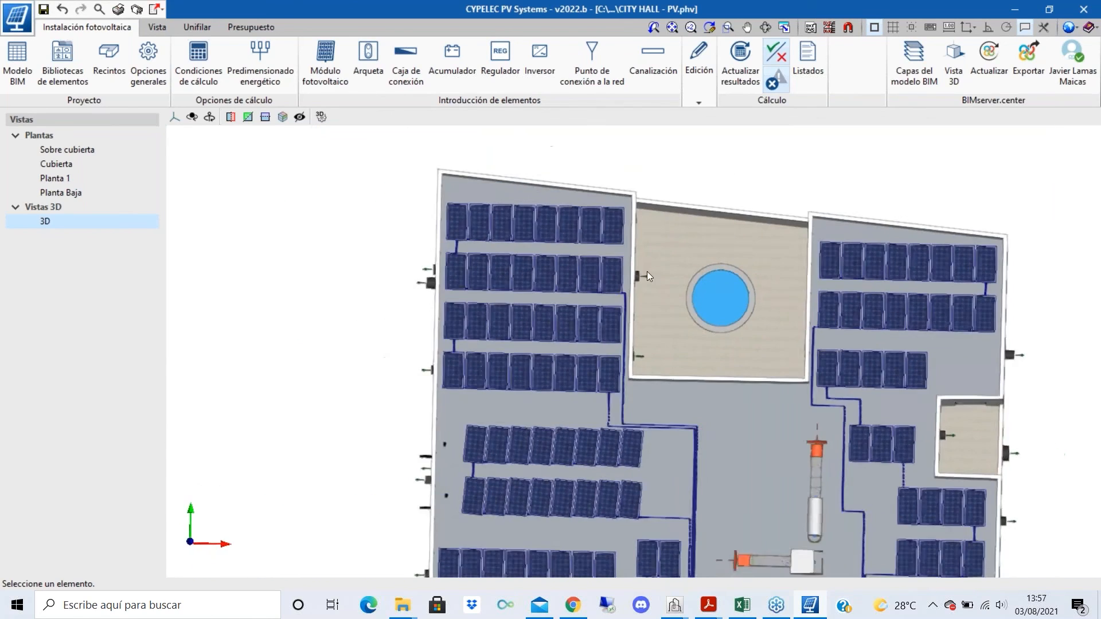
{"action": "scroll", "coordinate": [647, 263], "scroll_direction": "up", "scroll_amount": 1}
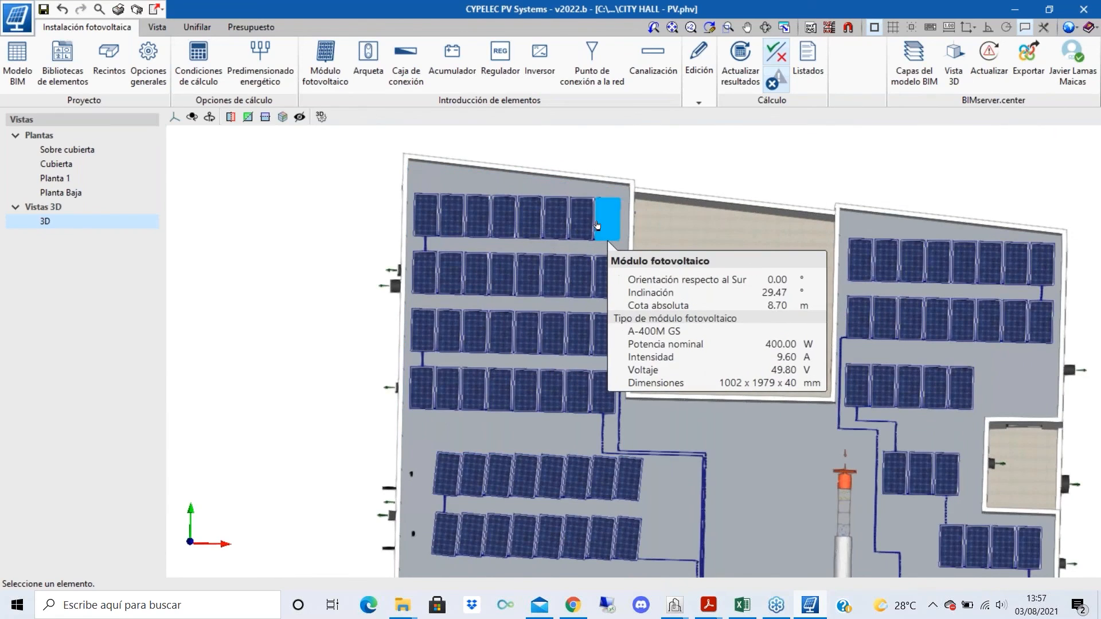
{"action": "scroll", "coordinate": [598, 223], "scroll_direction": "up", "scroll_amount": 2}
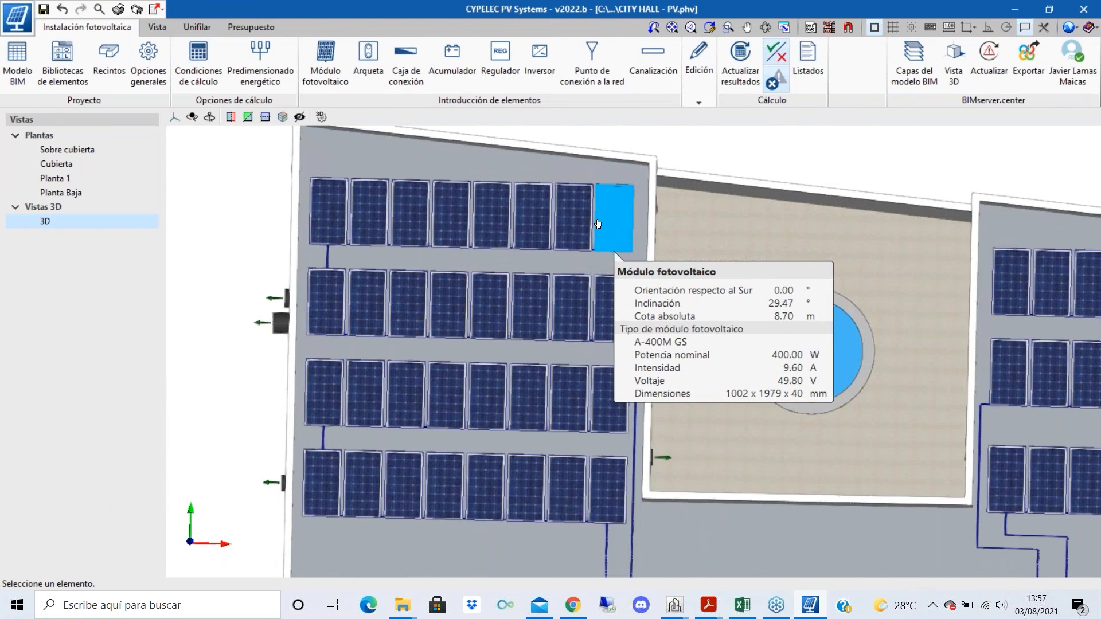
{"action": "scroll", "coordinate": [602, 229], "scroll_direction": "up", "scroll_amount": 2}
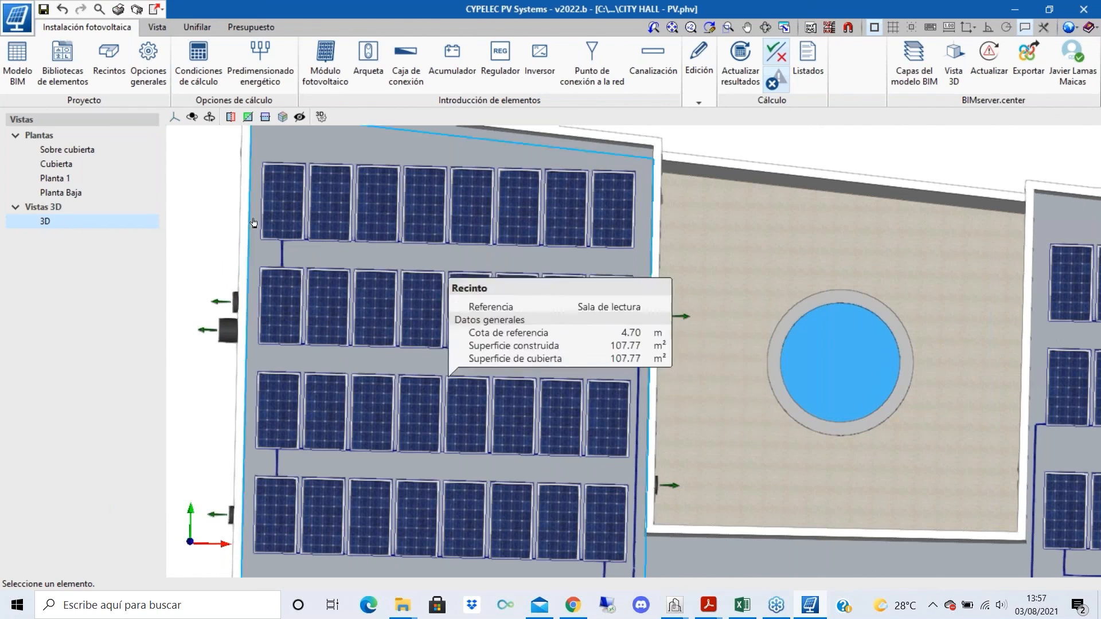
{"action": "scroll", "coordinate": [468, 314], "scroll_direction": "down", "scroll_amount": 3}
{"action": "scroll", "coordinate": [475, 313], "scroll_direction": "down", "scroll_amount": 3}
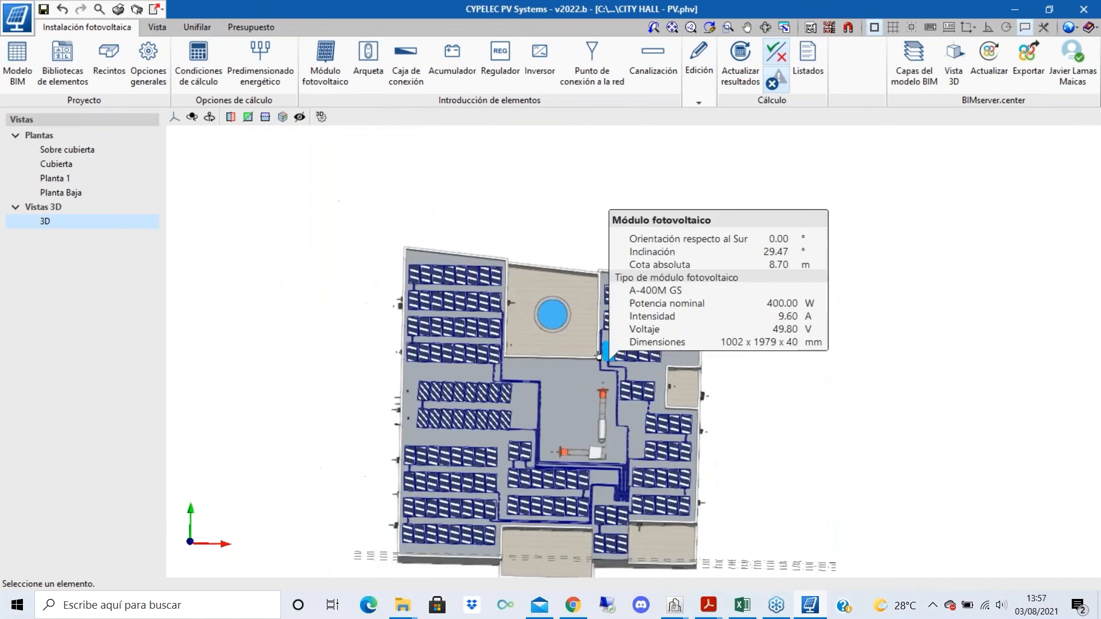
{"action": "middle_click_drag", "start_coordinate": [562, 313], "coordinate": [543, 280], "text": "shift"}
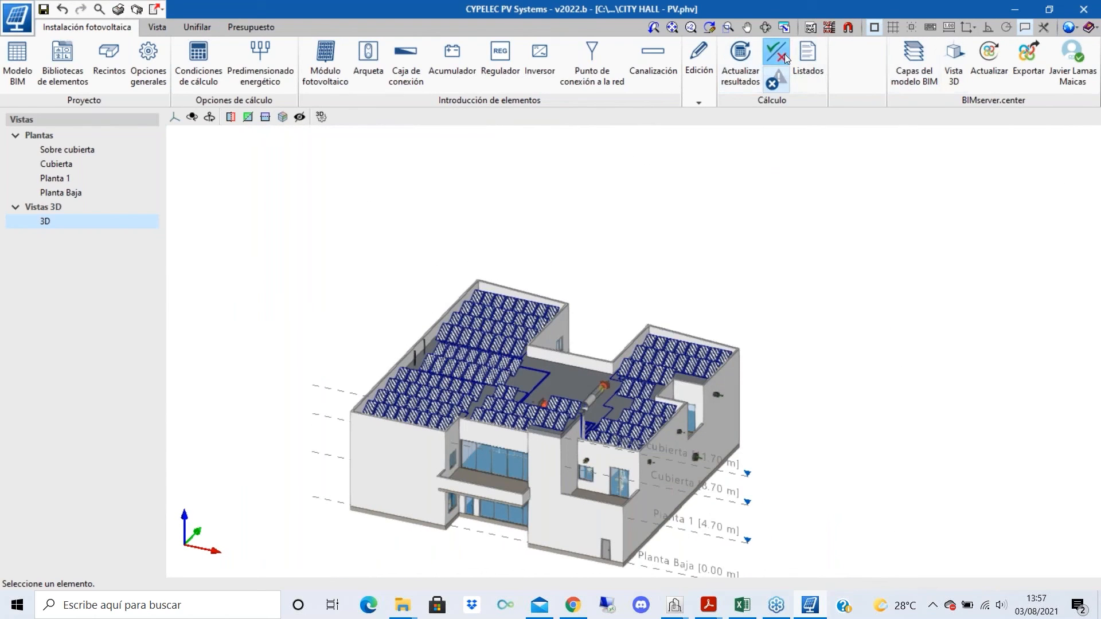
- Hide all BIM model layers, from architecture and HVAC to furniture and stairs, leaving only the photovoltaic installation and rooms
{"action": "left_click", "coordinate": [906, 63]}
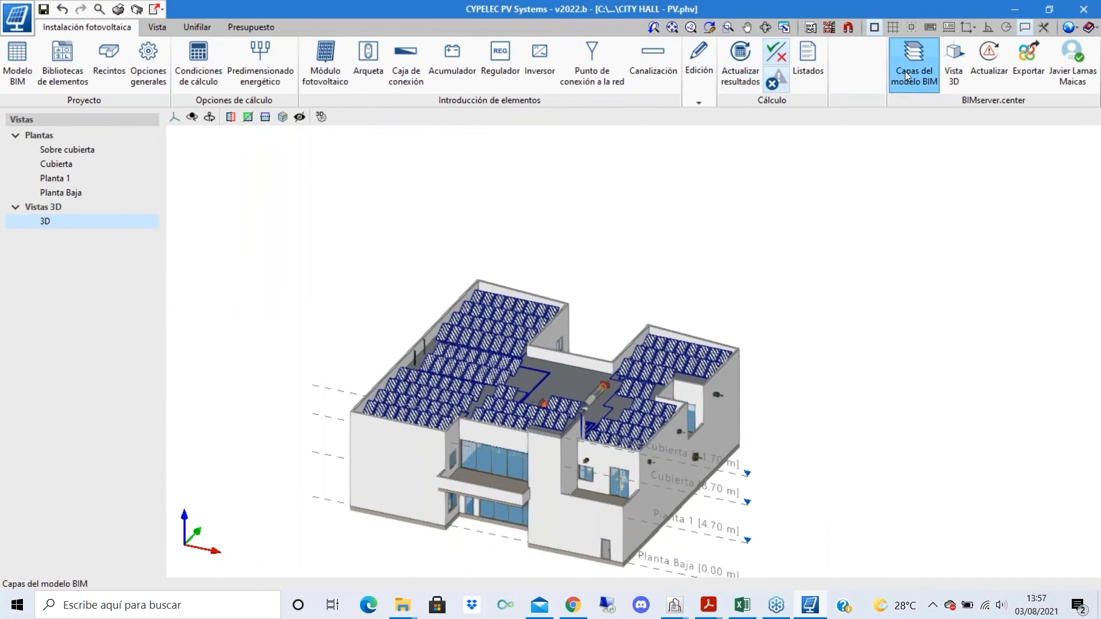
{"action": "left_click", "coordinate": [682, 119]}
{"action": "left_click", "coordinate": [683, 133]}
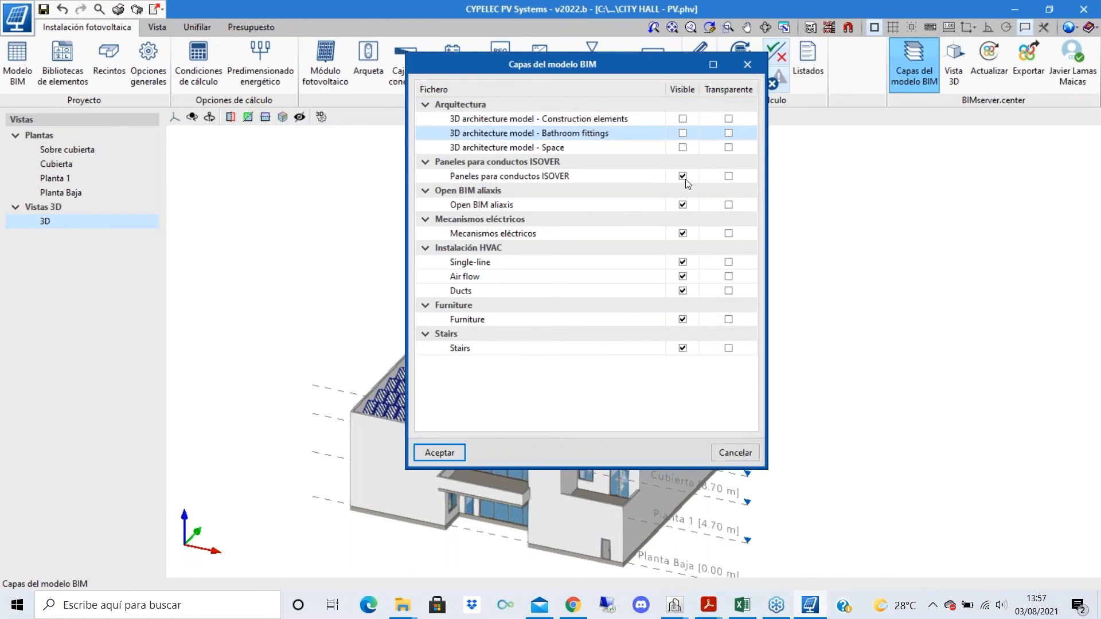
{"action": "left_click", "coordinate": [682, 176]}
{"action": "left_click", "coordinate": [682, 205]}
{"action": "left_click", "coordinate": [682, 234]}
{"action": "left_click", "coordinate": [683, 262]}
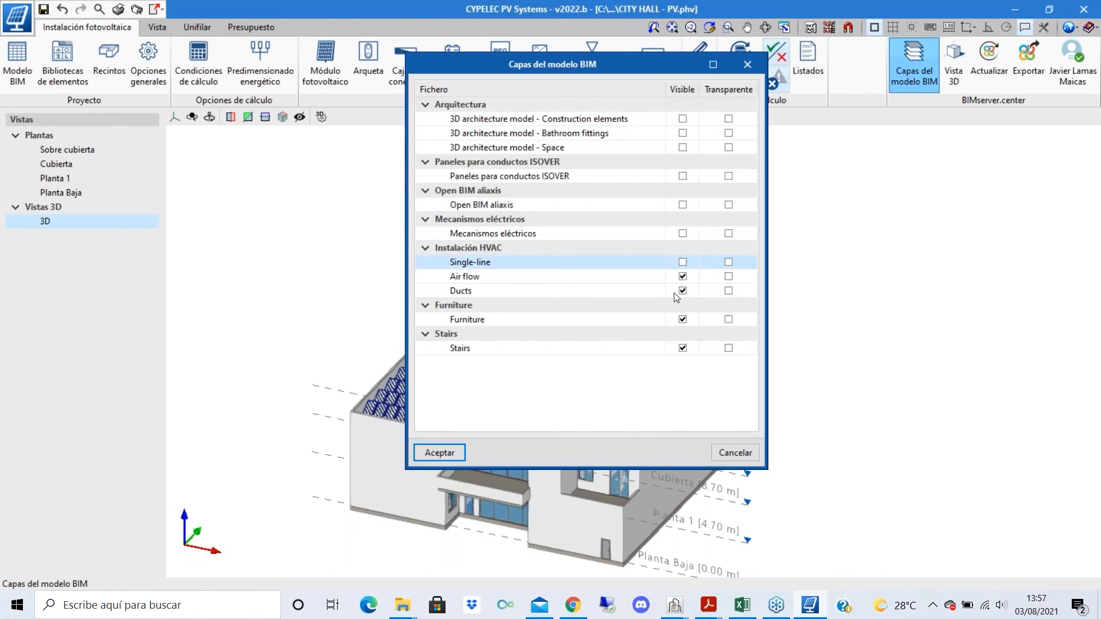
{"action": "left_click", "coordinate": [682, 276]}
{"action": "left_click", "coordinate": [682, 290]}
{"action": "left_click", "coordinate": [683, 319]}
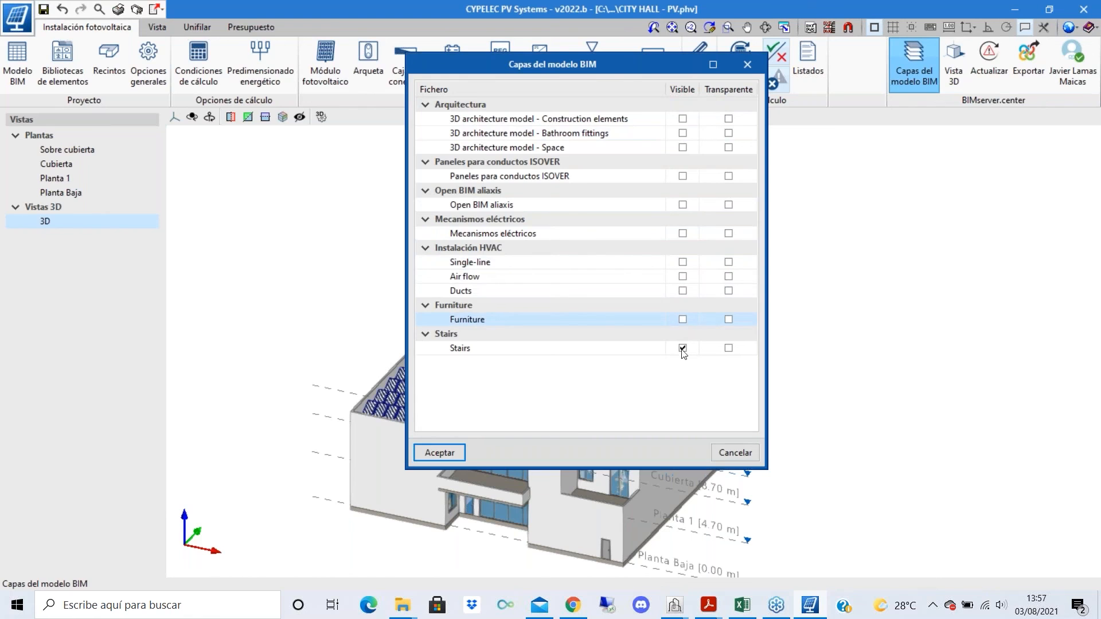
{"action": "left_click", "coordinate": [683, 348]}
{"action": "left_click", "coordinate": [442, 453]}
{"action": "scroll", "coordinate": [602, 459], "scroll_direction": "up", "scroll_amount": 5}
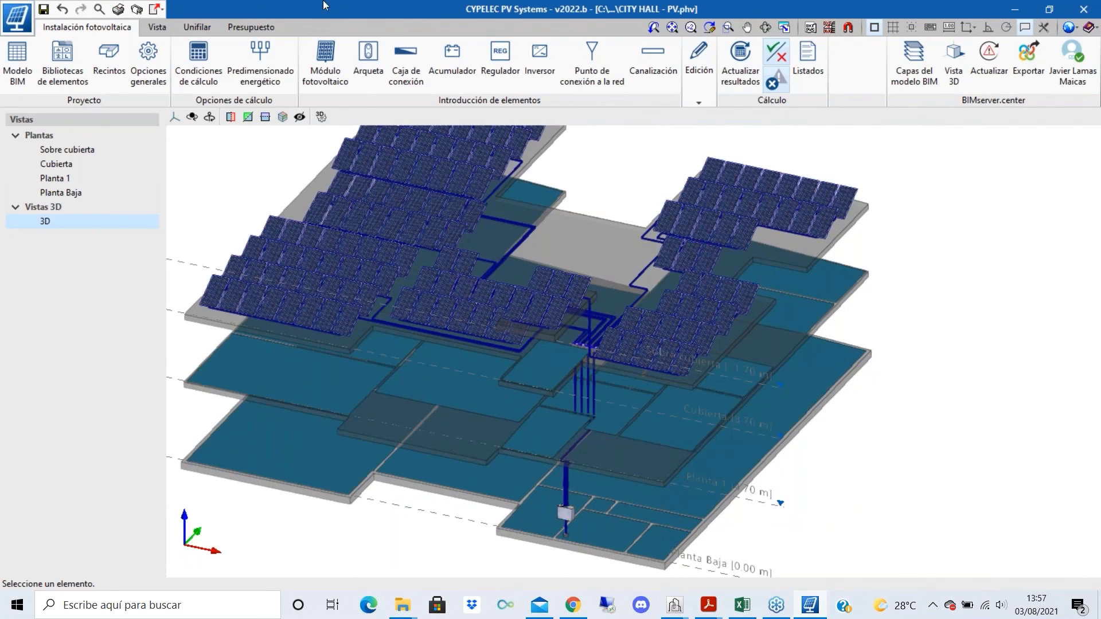
- Update the calculation results for the conductors and inverters, leaving out the energy produced by the photovoltaic generator
{"action": "scroll", "coordinate": [556, 344], "scroll_direction": "up", "scroll_amount": 2}
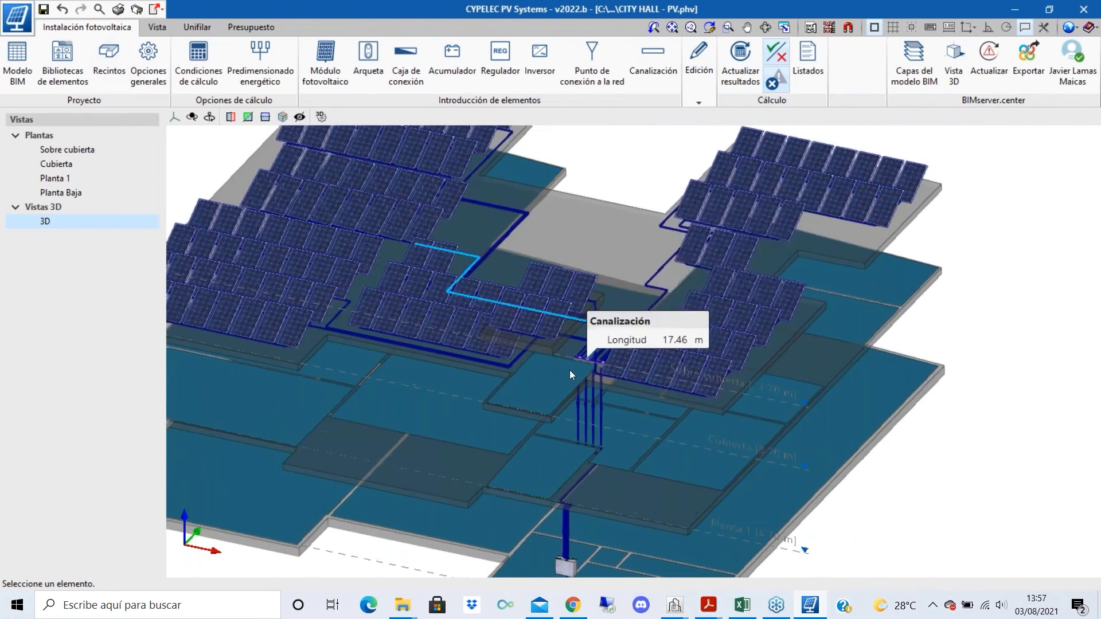
{"action": "scroll", "coordinate": [571, 408], "scroll_direction": "down", "scroll_amount": 1}
{"action": "middle_click_drag", "start_coordinate": [571, 407], "coordinate": [617, 474], "text": "shift"}
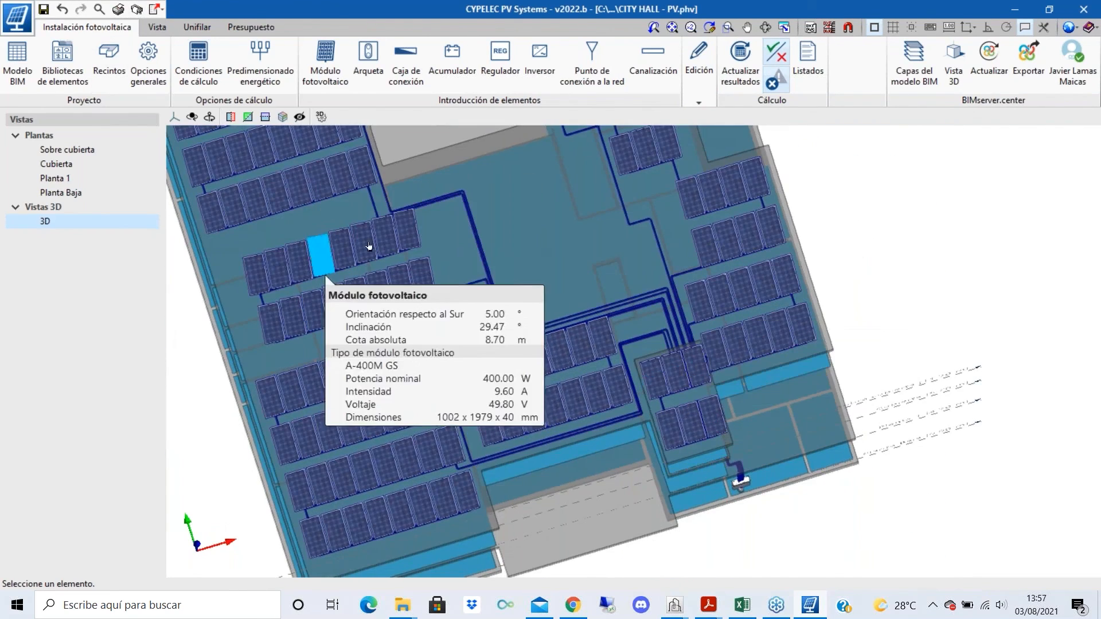
{"action": "middle_click_drag", "start_coordinate": [562, 267], "coordinate": [508, 264], "text": "shift"}
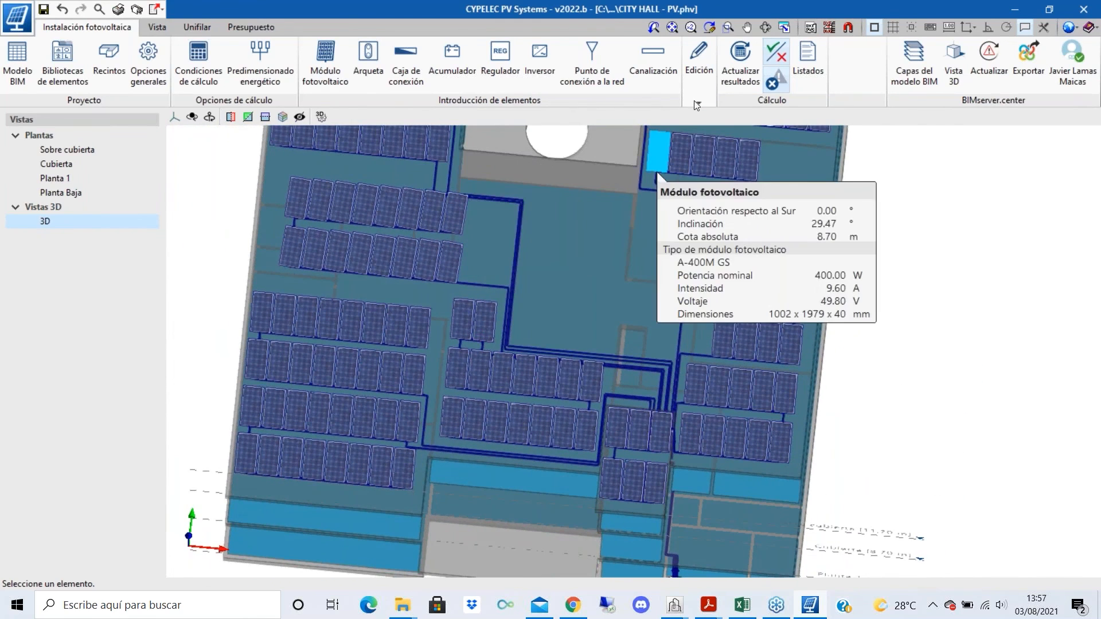
{"action": "left_click", "coordinate": [740, 63]}
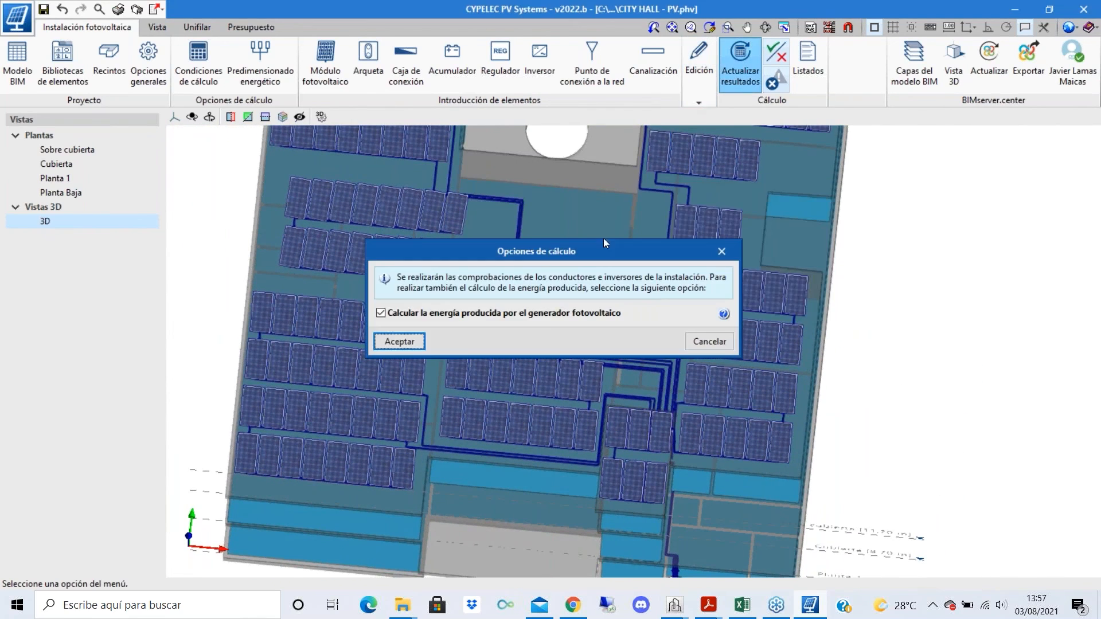
{"action": "left_click", "coordinate": [413, 311]}
{"action": "left_click_drag", "start_coordinate": [445, 249], "coordinate": [461, 245]}
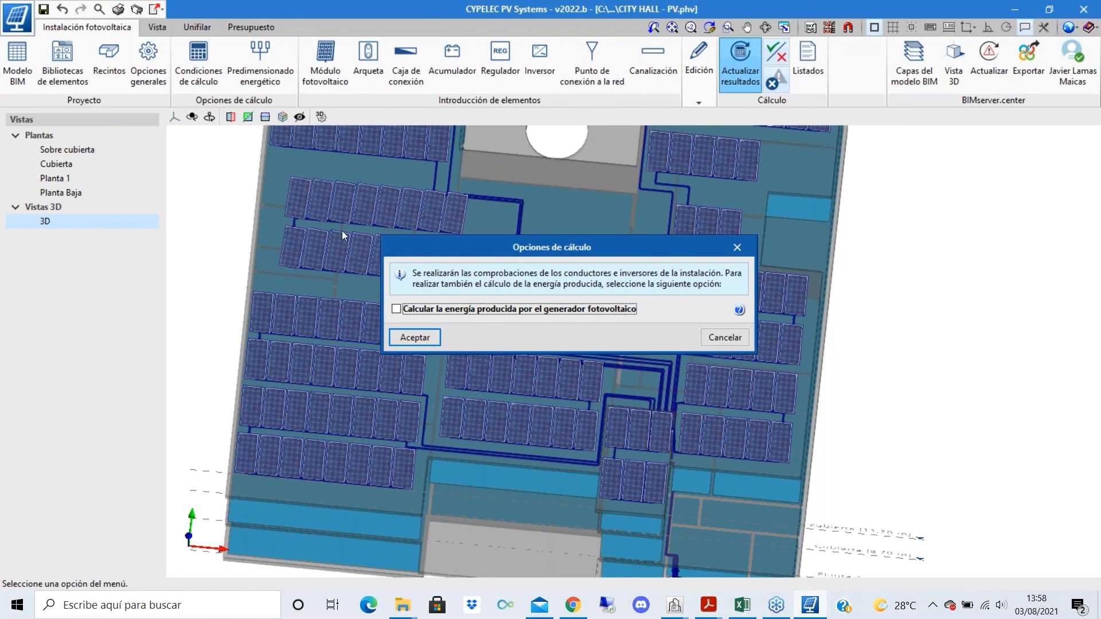
{"action": "left_click", "coordinate": [415, 338]}
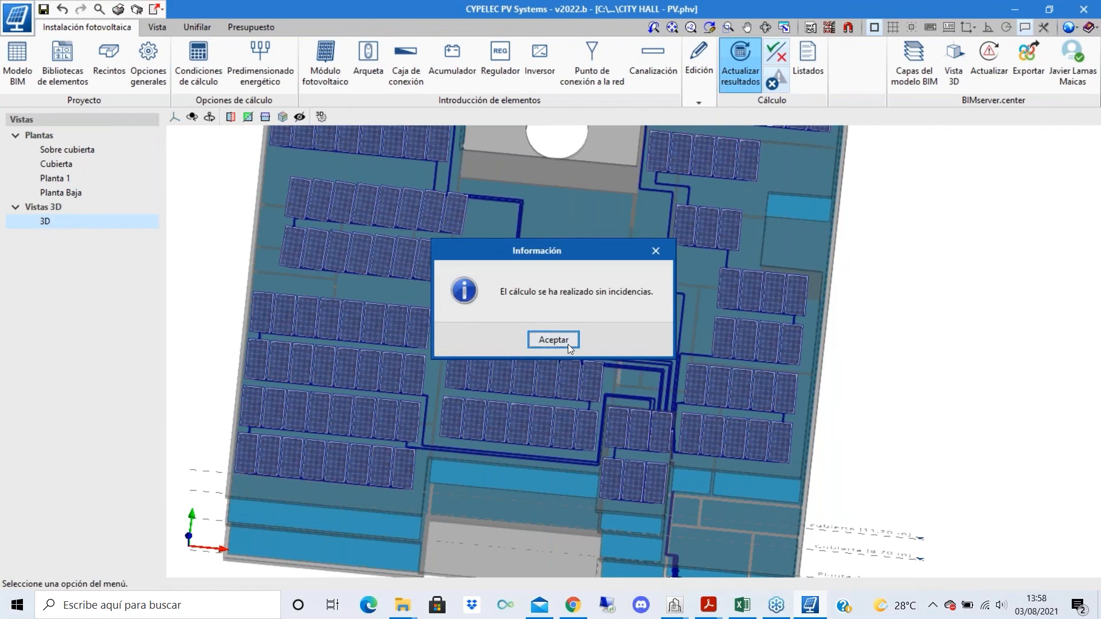
{"action": "left_click", "coordinate": [562, 341]}
- Examine the calculation checks of the ground-floor inverter in the 3D view
{"action": "scroll", "coordinate": [566, 291], "scroll_direction": "down", "scroll_amount": 3}
{"action": "scroll", "coordinate": [626, 360], "scroll_direction": "up", "scroll_amount": 5}
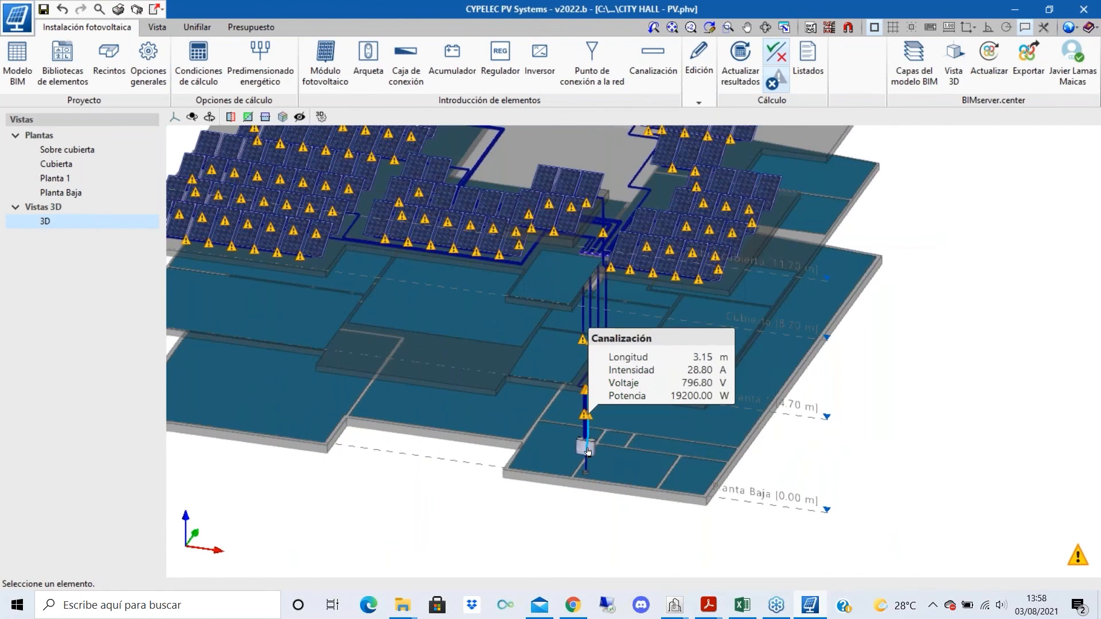
{"action": "mouse_move", "coordinate": [586, 457]}
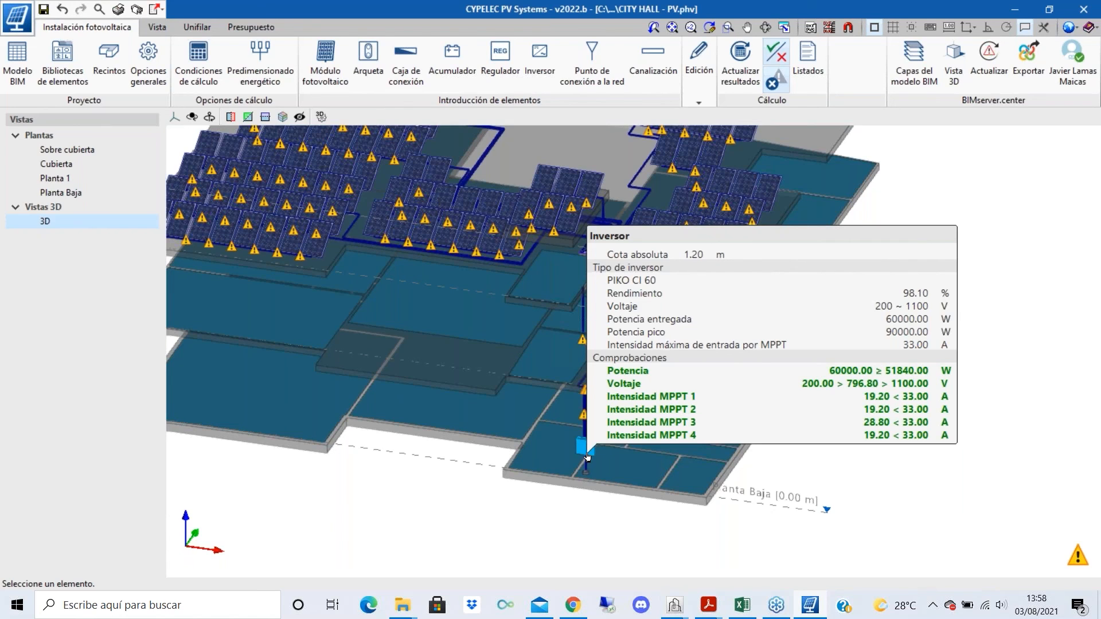
- Examine the conduit runs from the module rows to the four connection boxes in the Cubierta plan
{"action": "left_click", "coordinate": [56, 164]}
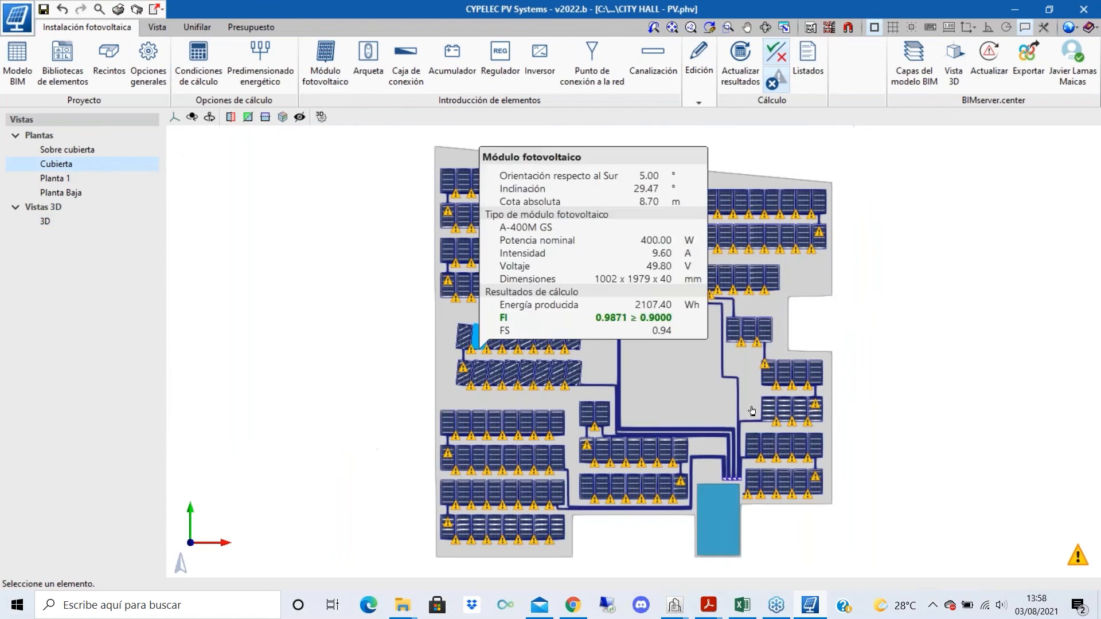
{"action": "scroll", "coordinate": [680, 452], "scroll_direction": "up", "scroll_amount": 2}
{"action": "scroll", "coordinate": [710, 503], "scroll_direction": "down", "scroll_amount": 1}
{"action": "scroll", "coordinate": [577, 230], "scroll_direction": "up", "scroll_amount": 2}
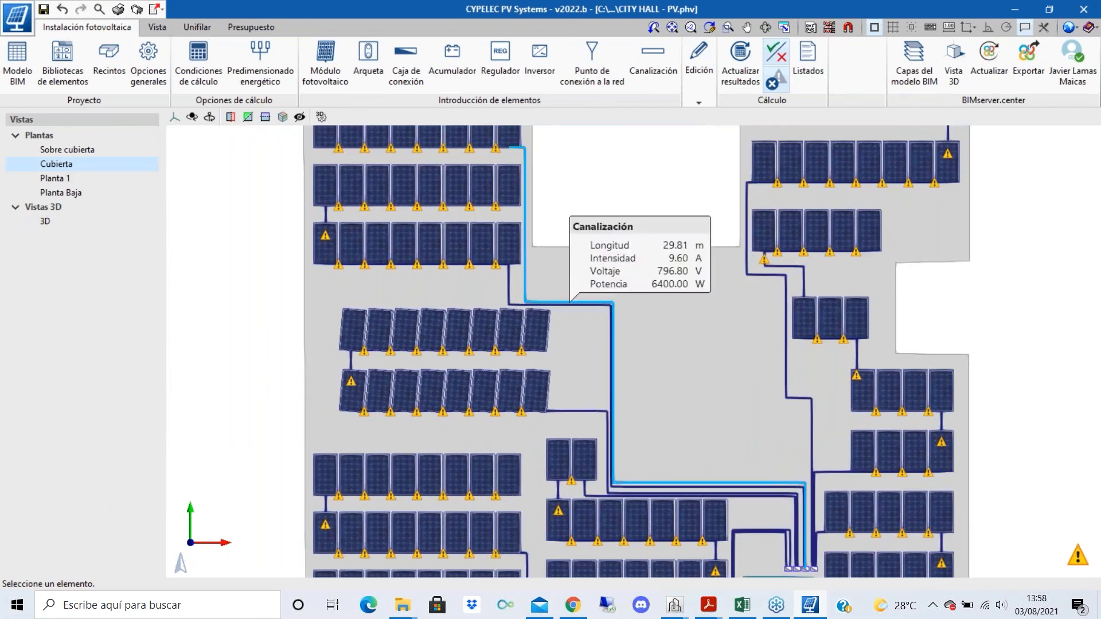
{"action": "scroll", "coordinate": [636, 378], "scroll_direction": "up", "scroll_amount": 2}
{"action": "scroll", "coordinate": [508, 220], "scroll_direction": "down", "scroll_amount": 1}
{"action": "scroll", "coordinate": [745, 533], "scroll_direction": "down", "scroll_amount": 1}
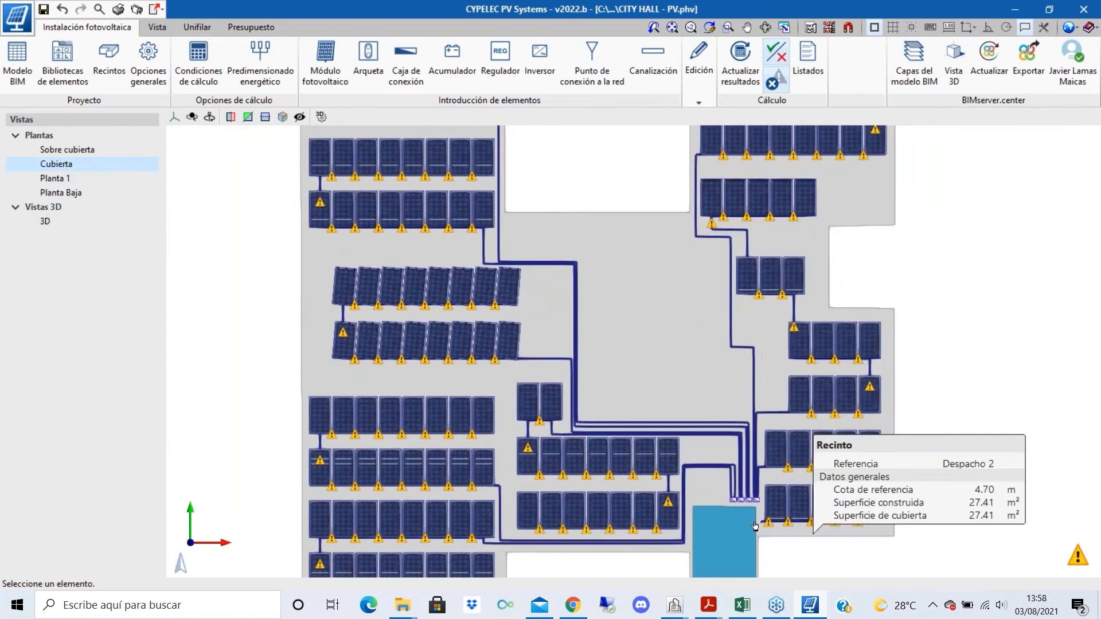
{"action": "scroll", "coordinate": [757, 539], "scroll_direction": "up", "scroll_amount": 2}
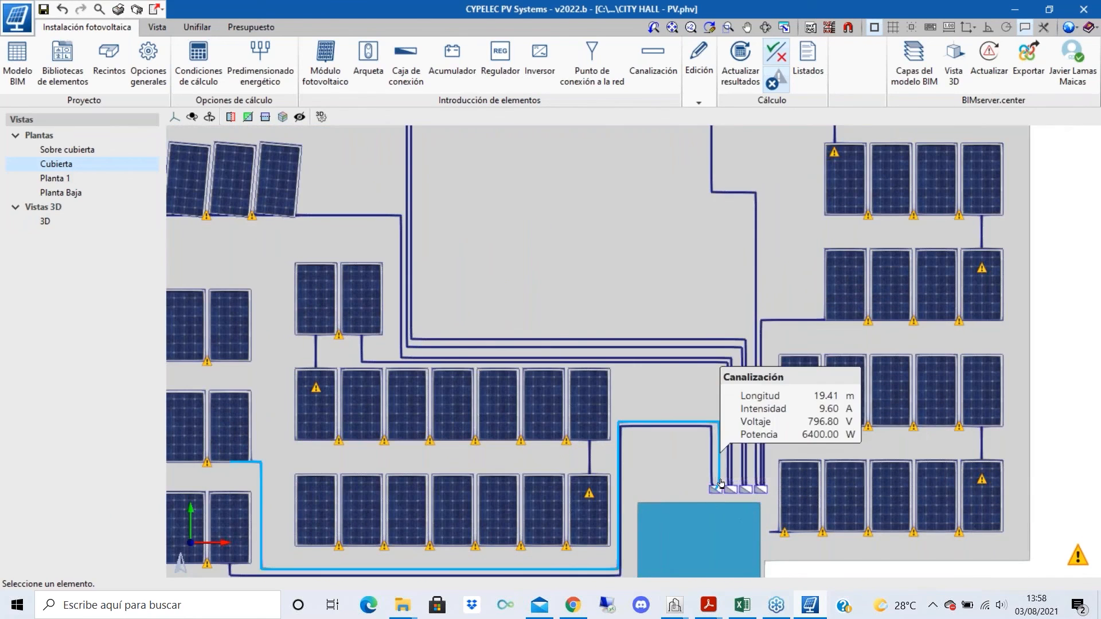
{"action": "scroll", "coordinate": [718, 461], "scroll_direction": "up", "scroll_amount": 2}
{"action": "scroll", "coordinate": [713, 499], "scroll_direction": "down", "scroll_amount": 2}
{"action": "scroll", "coordinate": [714, 499], "scroll_direction": "down", "scroll_amount": 3}
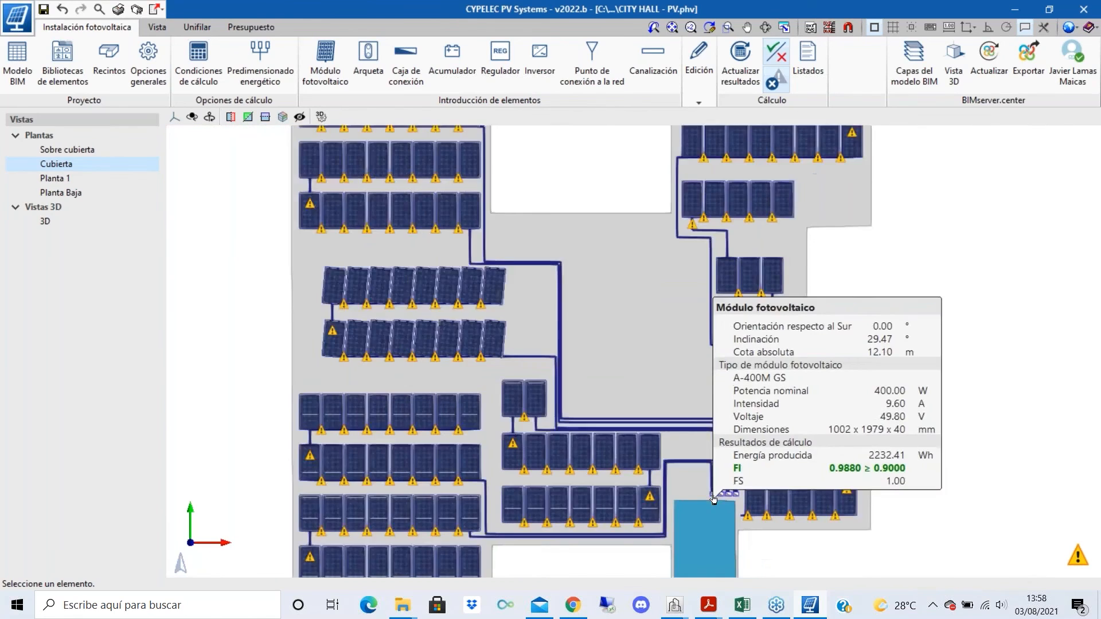
- Compare the calculation results of modules and conduits in the northwest rows of the Cubierta plan
{"action": "scroll", "coordinate": [467, 209], "scroll_direction": "up", "scroll_amount": 2}
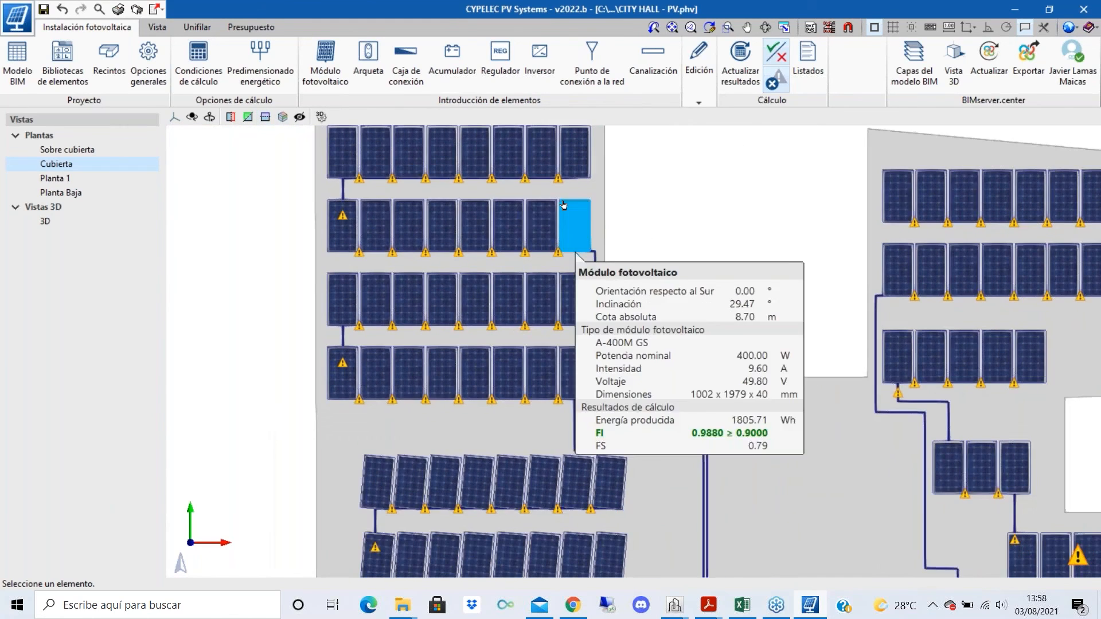
{"action": "scroll", "coordinate": [417, 169], "scroll_direction": "up", "scroll_amount": 2}
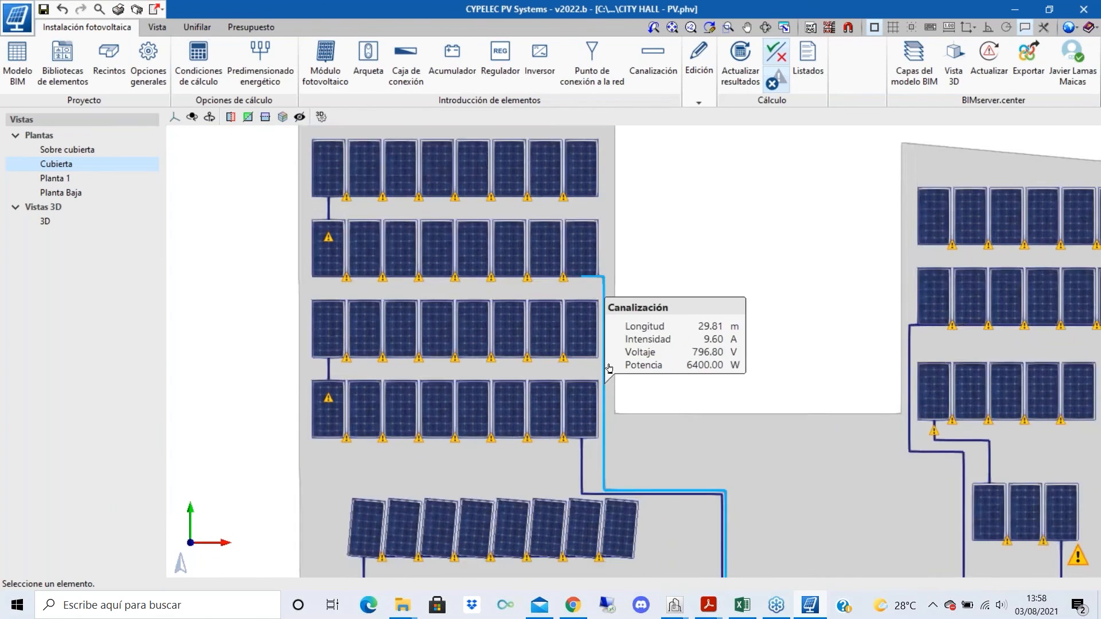
{"action": "scroll", "coordinate": [609, 370], "scroll_direction": "down", "scroll_amount": 2}
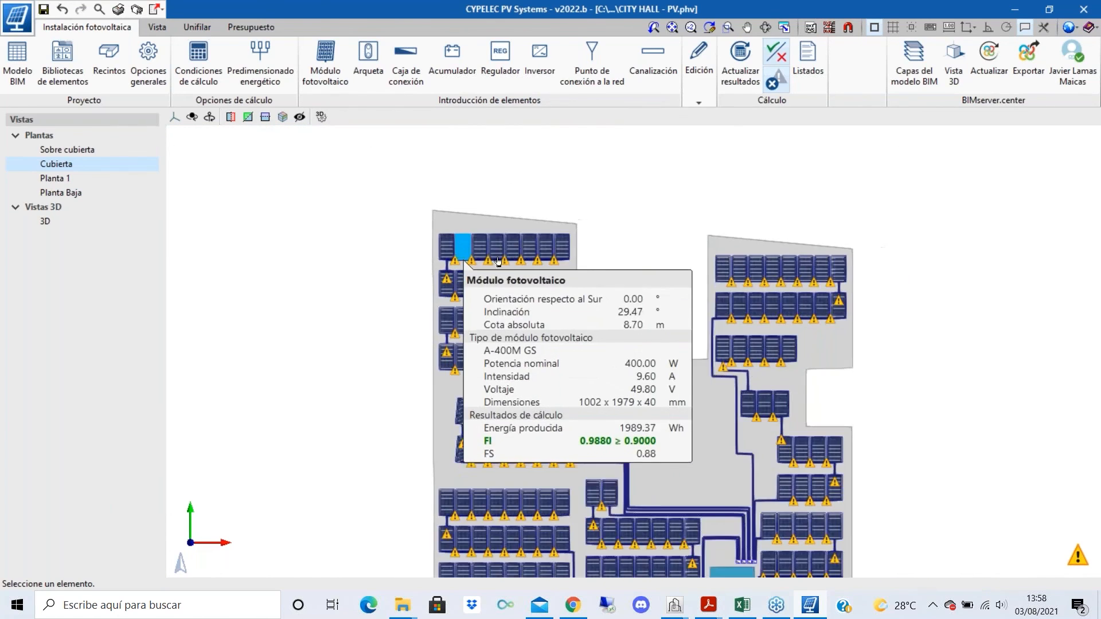
{"action": "scroll", "coordinate": [564, 258], "scroll_direction": "up", "scroll_amount": 2}
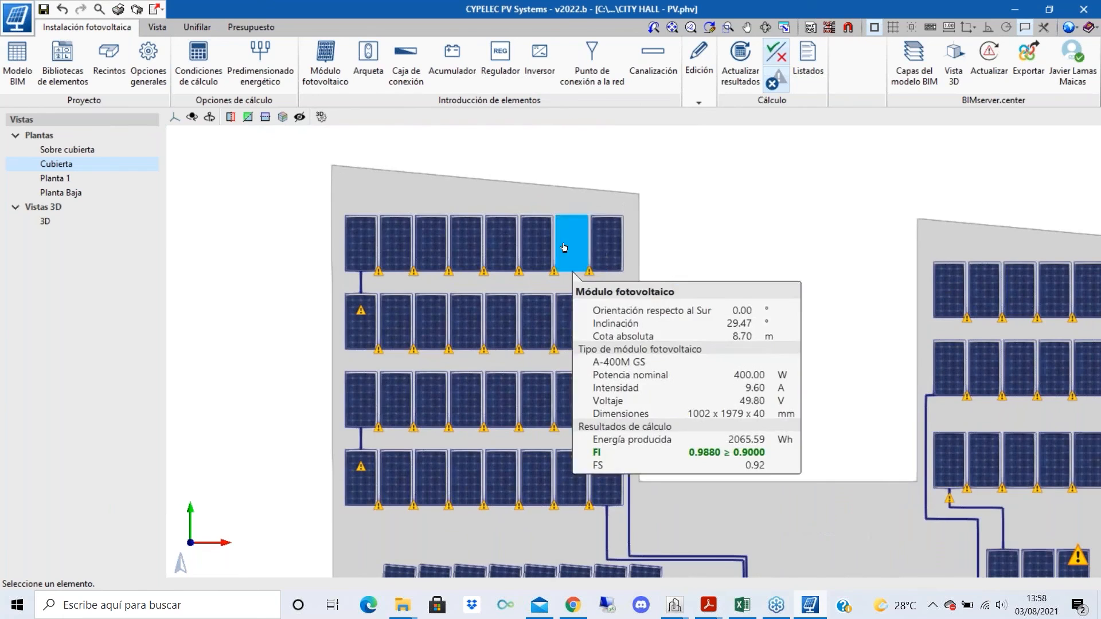
{"action": "scroll", "coordinate": [594, 261], "scroll_direction": "down", "scroll_amount": 4}
{"action": "scroll", "coordinate": [732, 516], "scroll_direction": "up", "scroll_amount": 4}
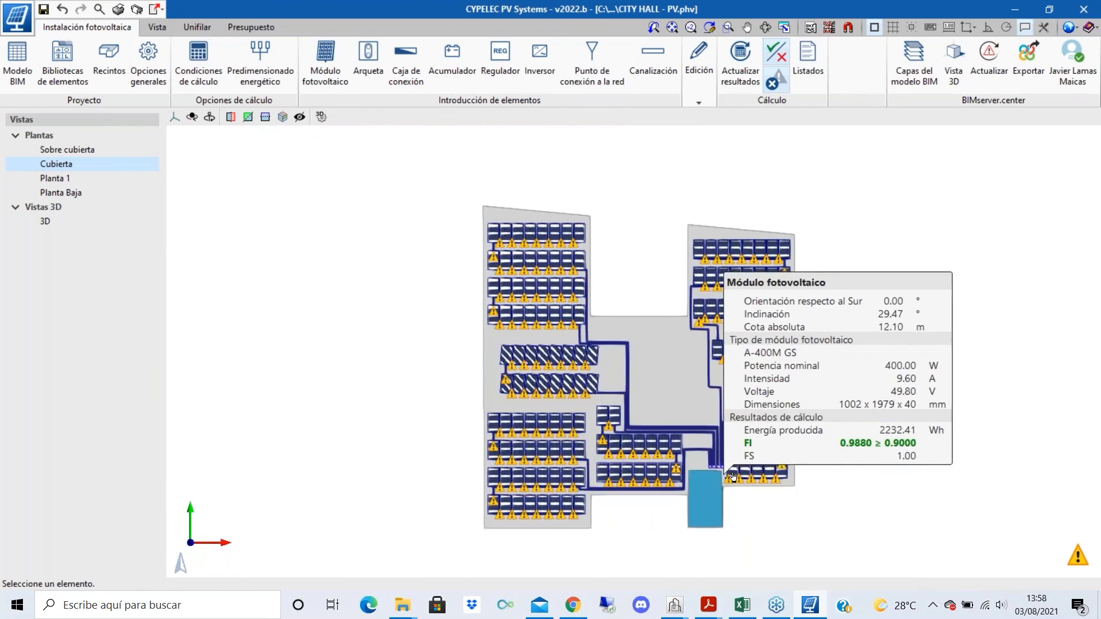
- Inspect the results of the southeast modules and the conduits entering the easternmost connection box
{"action": "scroll", "coordinate": [730, 473], "scroll_direction": "up", "scroll_amount": 3}
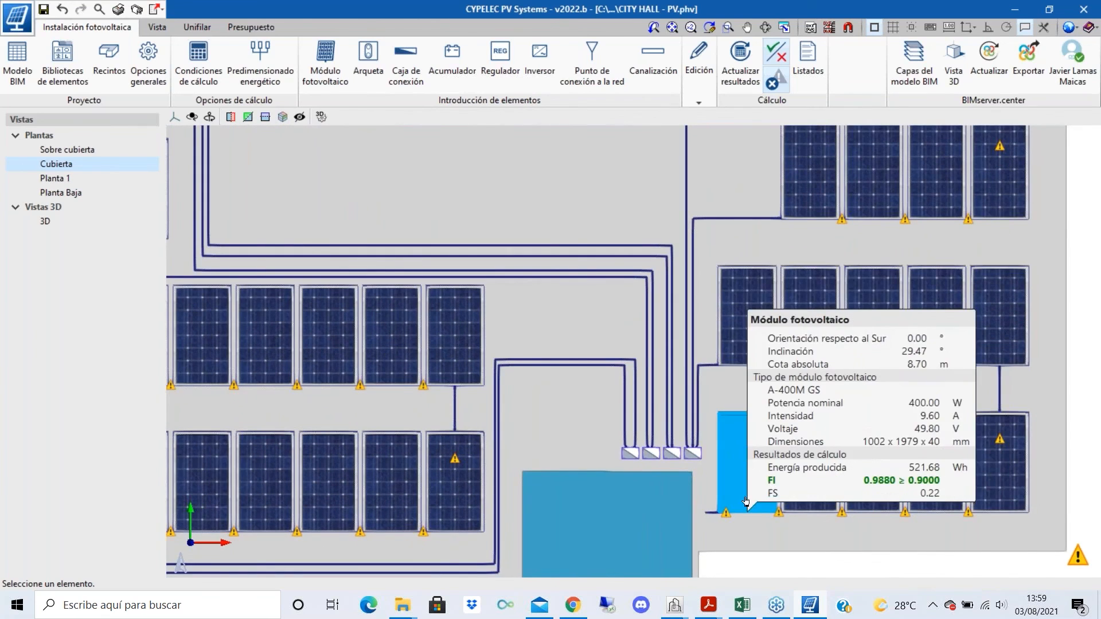
{"action": "scroll", "coordinate": [692, 454], "scroll_direction": "up", "scroll_amount": 3}
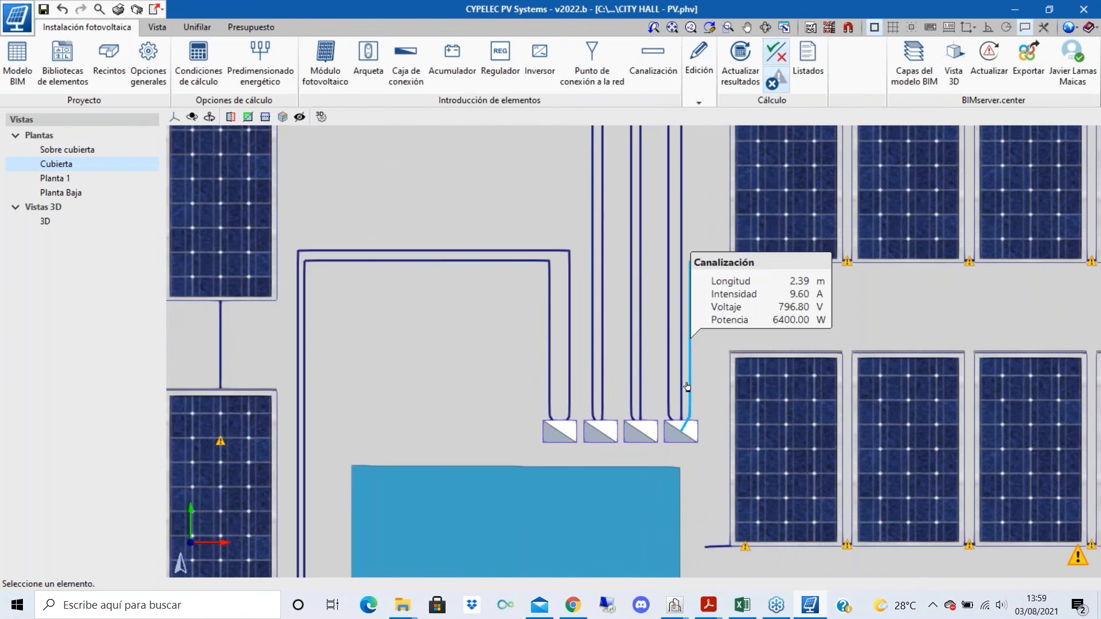
{"action": "scroll", "coordinate": [691, 453], "scroll_direction": "down", "scroll_amount": 2}
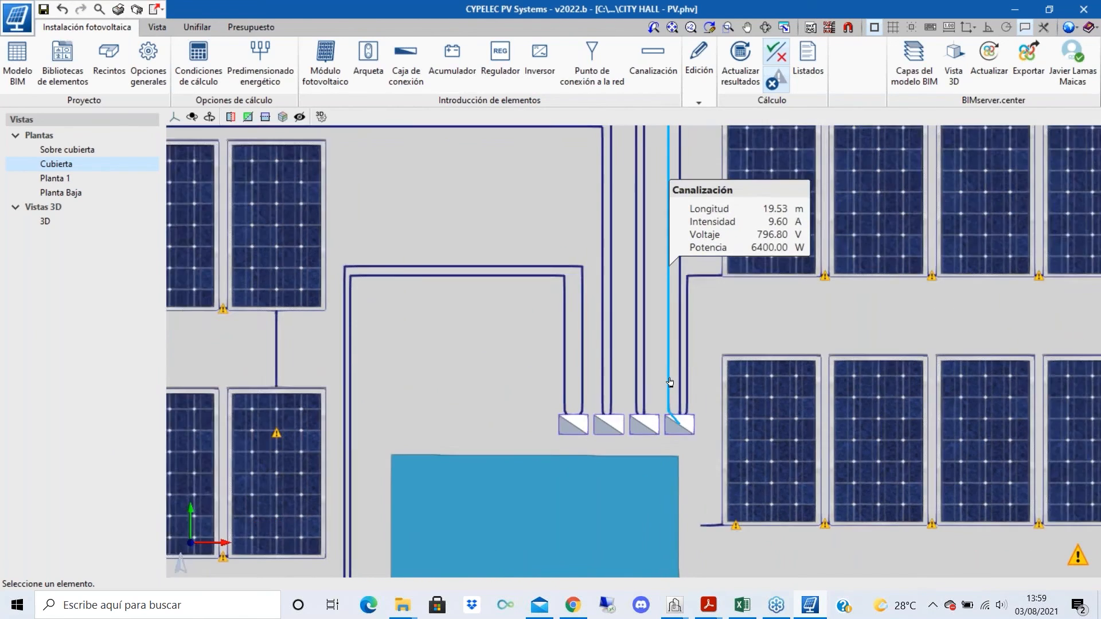
{"action": "scroll", "coordinate": [692, 464], "scroll_direction": "down", "scroll_amount": 2}
- Examine the conduits and warnings around the connection boxes and the northeast module rows in the 3D view
{"action": "left_click", "coordinate": [49, 223]}
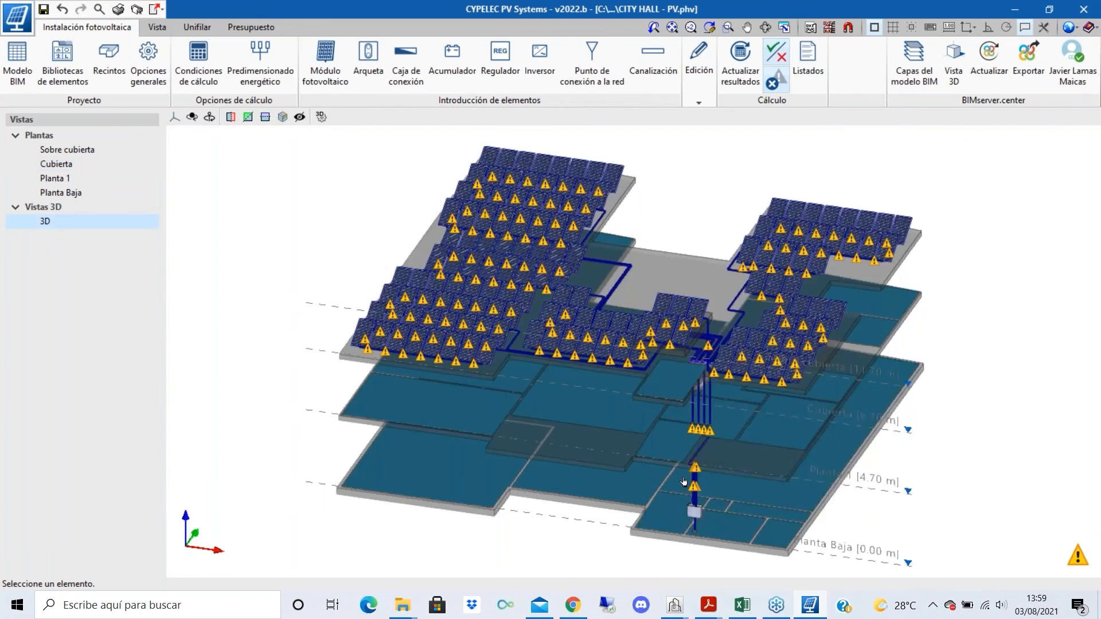
{"action": "scroll", "coordinate": [738, 438], "scroll_direction": "up", "scroll_amount": 5}
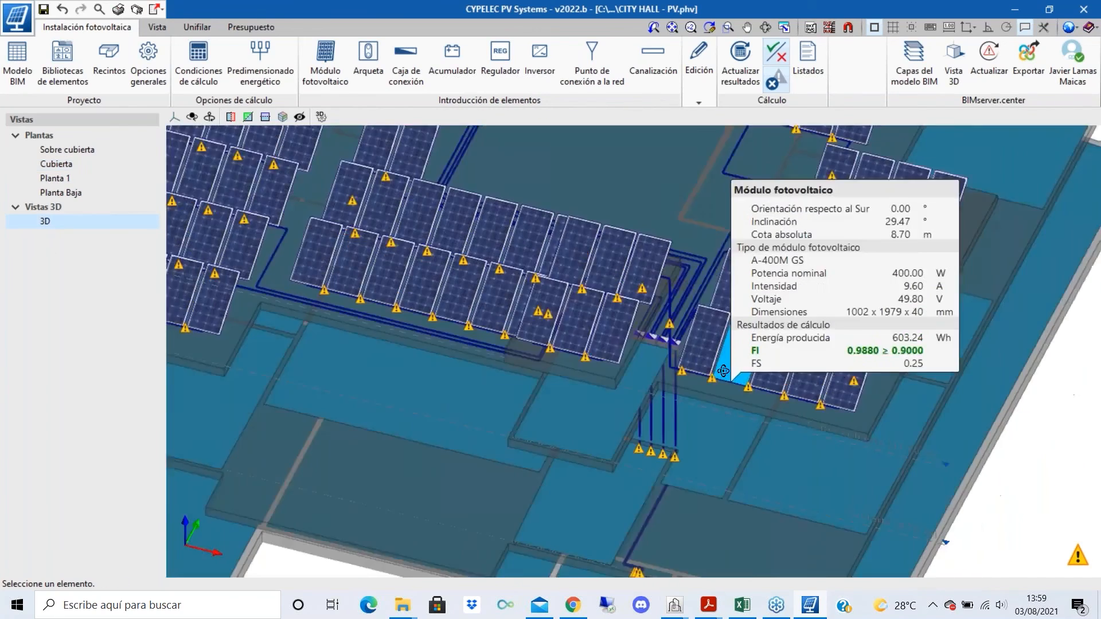
{"action": "middle_click_drag", "start_coordinate": [691, 374], "coordinate": [559, 289], "text": "shift"}
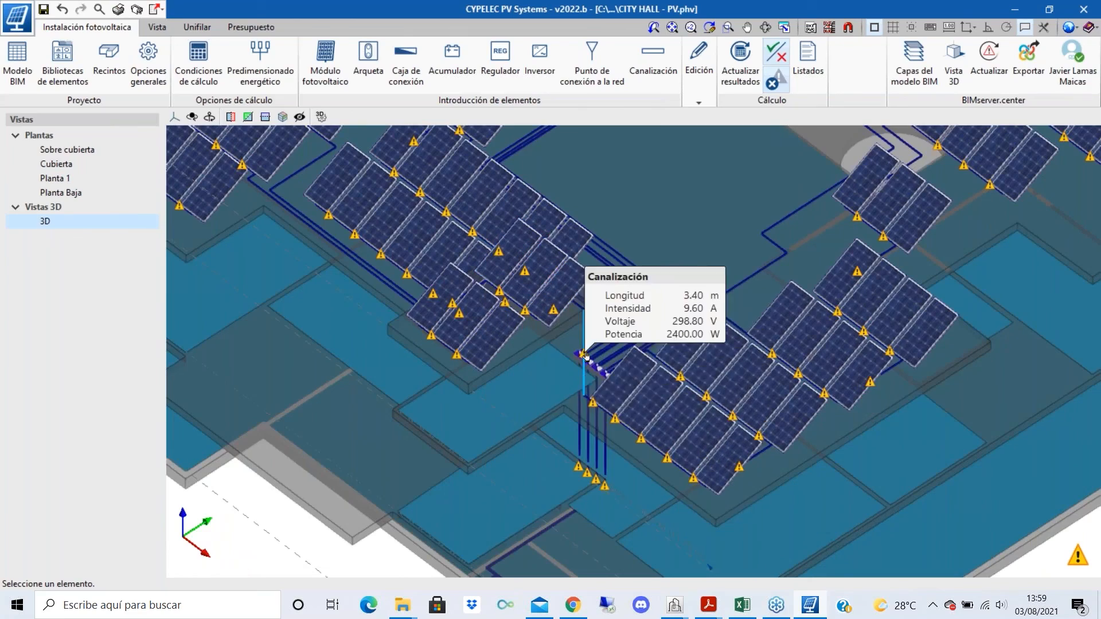
{"action": "scroll", "coordinate": [760, 448], "scroll_direction": "down", "scroll_amount": 3}
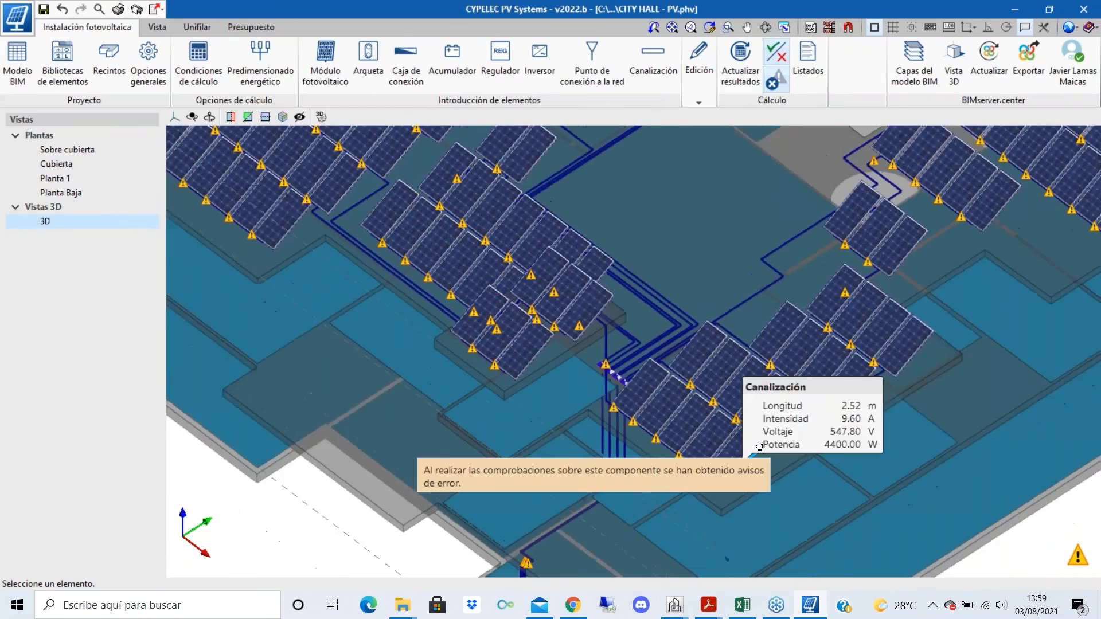
{"action": "mouse_move", "coordinate": [758, 449]}
{"action": "middle_mouse_down", "text": "shift"}
{"action": "mouse_move", "coordinate": [791, 442]}
{"action": "mouse_move", "coordinate": [806, 470]}
{"action": "middle_mouse_up", "text": "shift"}
{"action": "scroll", "coordinate": [902, 298], "scroll_direction": "up", "scroll_amount": 3}
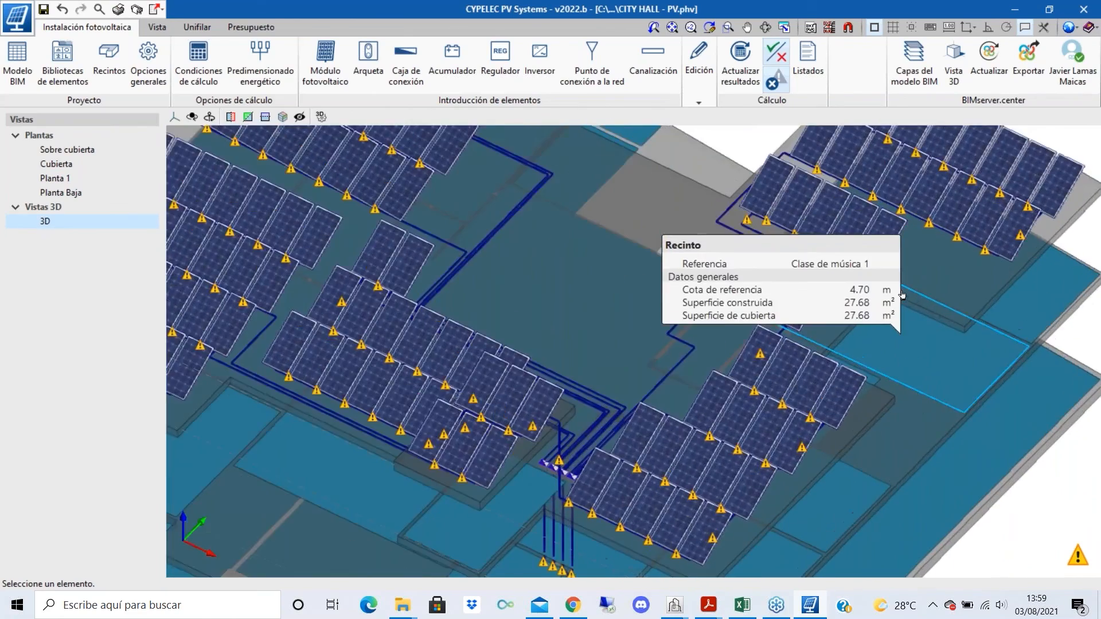
{"action": "middle_click_drag", "start_coordinate": [902, 298], "coordinate": [899, 401], "text": "shift"}
{"action": "scroll", "coordinate": [807, 498], "scroll_direction": "down", "scroll_amount": 3}
{"action": "scroll", "coordinate": [808, 257], "scroll_direction": "up", "scroll_amount": 4}
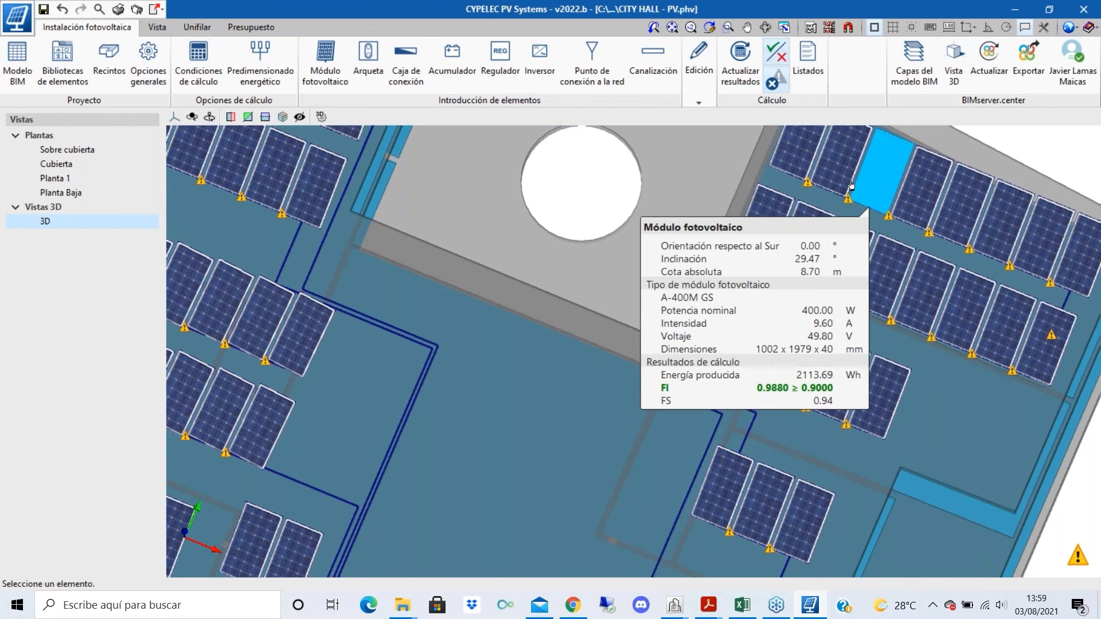
{"action": "scroll", "coordinate": [828, 189], "scroll_direction": "up", "scroll_amount": 1}
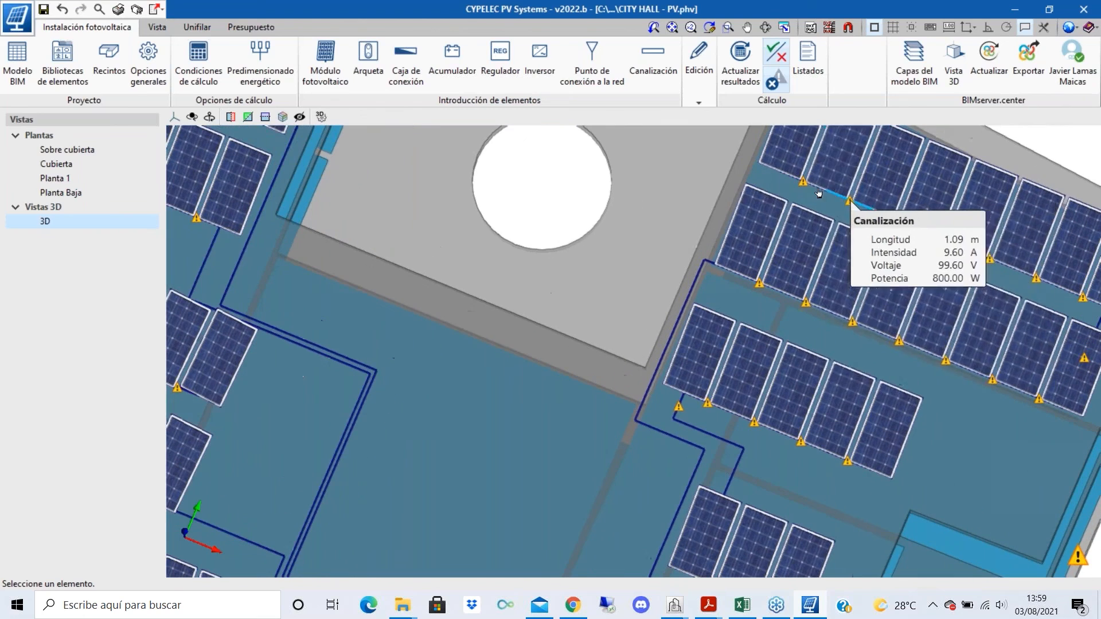
- Hide the calculation warning symbols in the 3D view and look over the module rows and conduits from above
{"action": "left_click", "coordinate": [774, 80]}
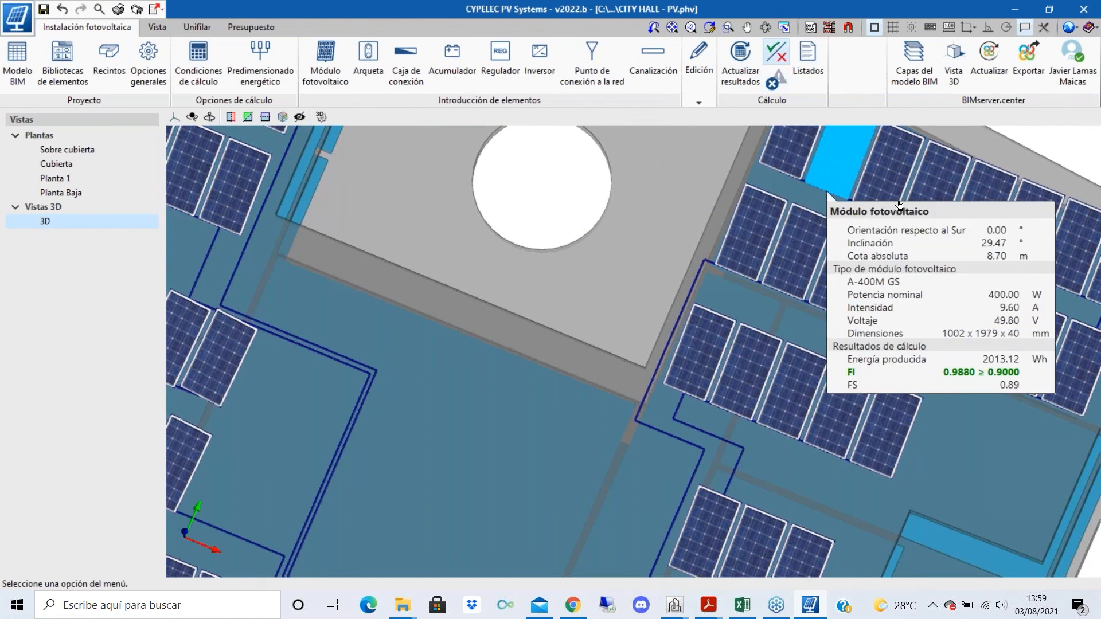
{"action": "scroll", "coordinate": [794, 314], "scroll_direction": "down", "scroll_amount": 3}
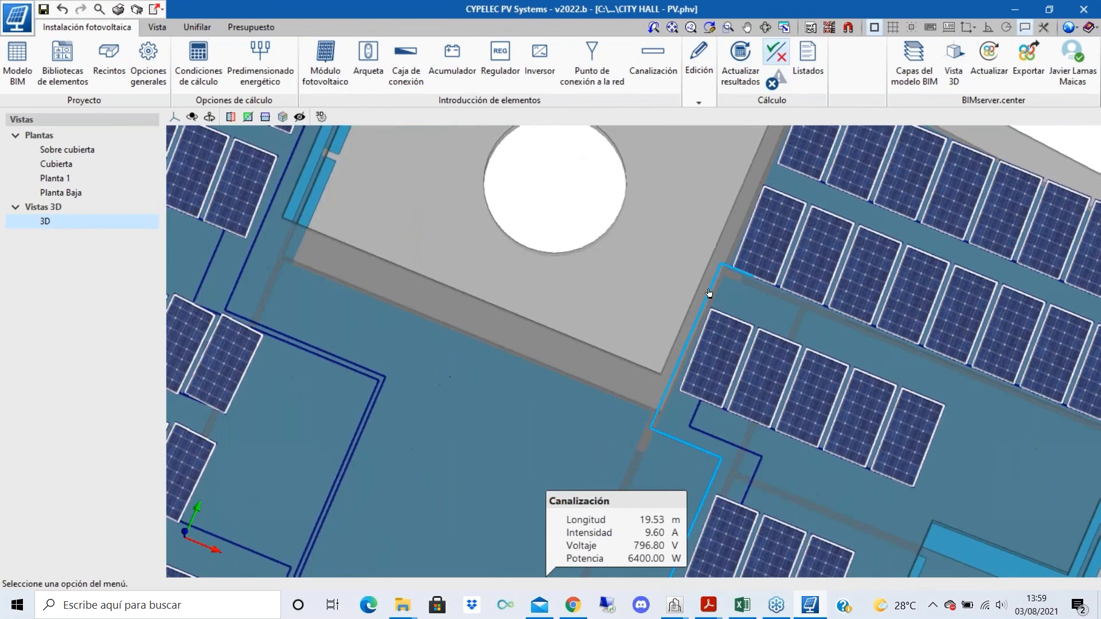
{"action": "scroll", "coordinate": [689, 414], "scroll_direction": "down", "scroll_amount": 4}
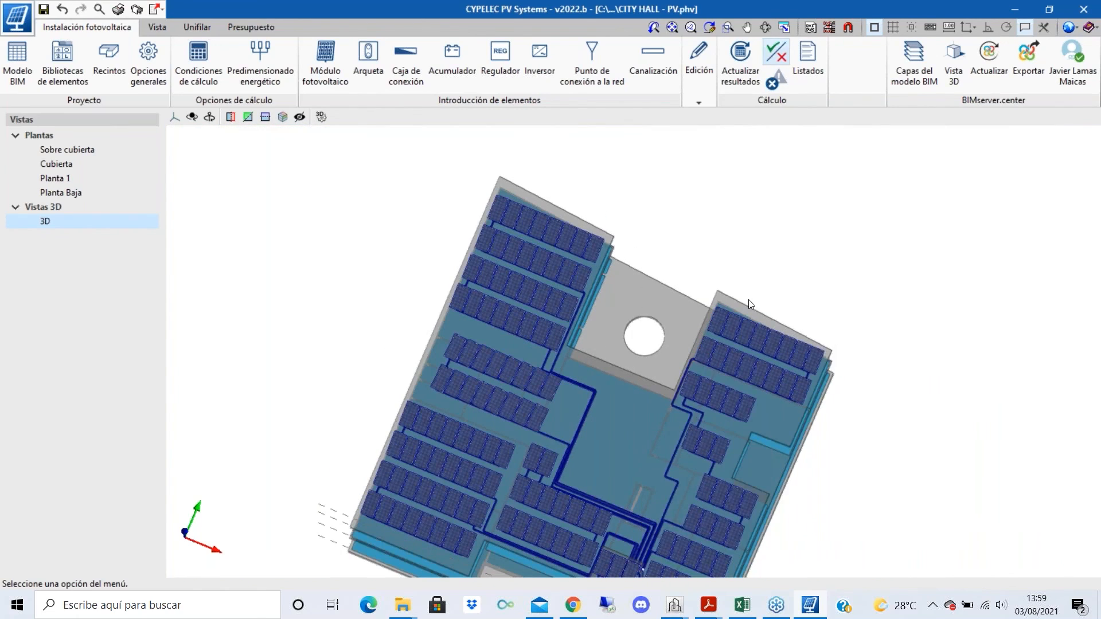
{"action": "scroll", "coordinate": [745, 302], "scroll_direction": "down", "scroll_amount": 1}
{"action": "scroll", "coordinate": [654, 307], "scroll_direction": "up", "scroll_amount": 4}
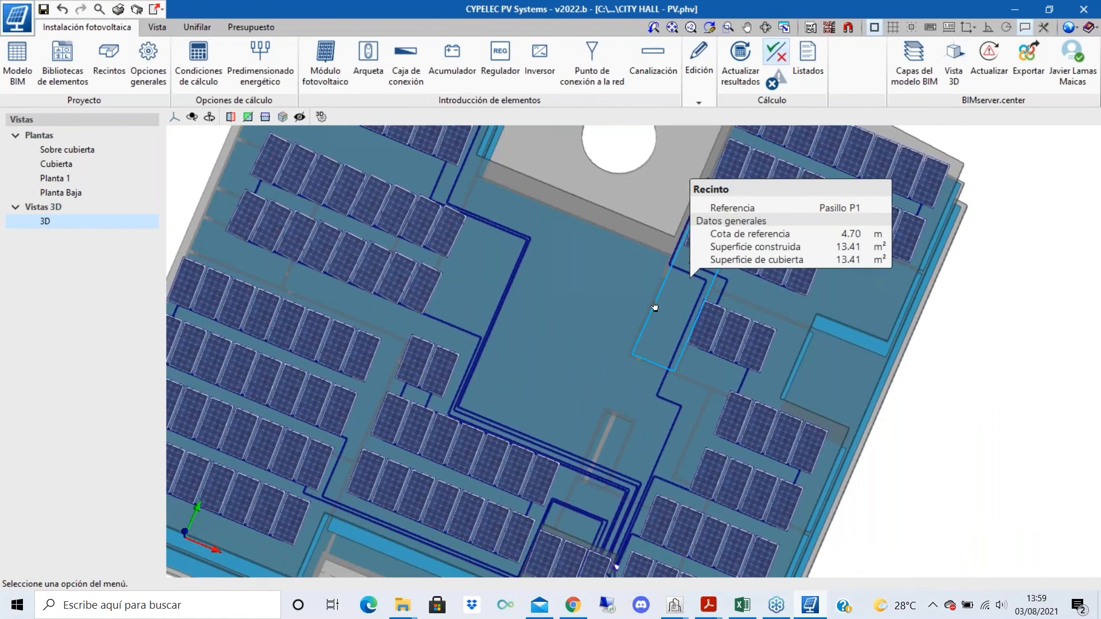
{"action": "scroll", "coordinate": [589, 316], "scroll_direction": "down", "scroll_amount": 3}
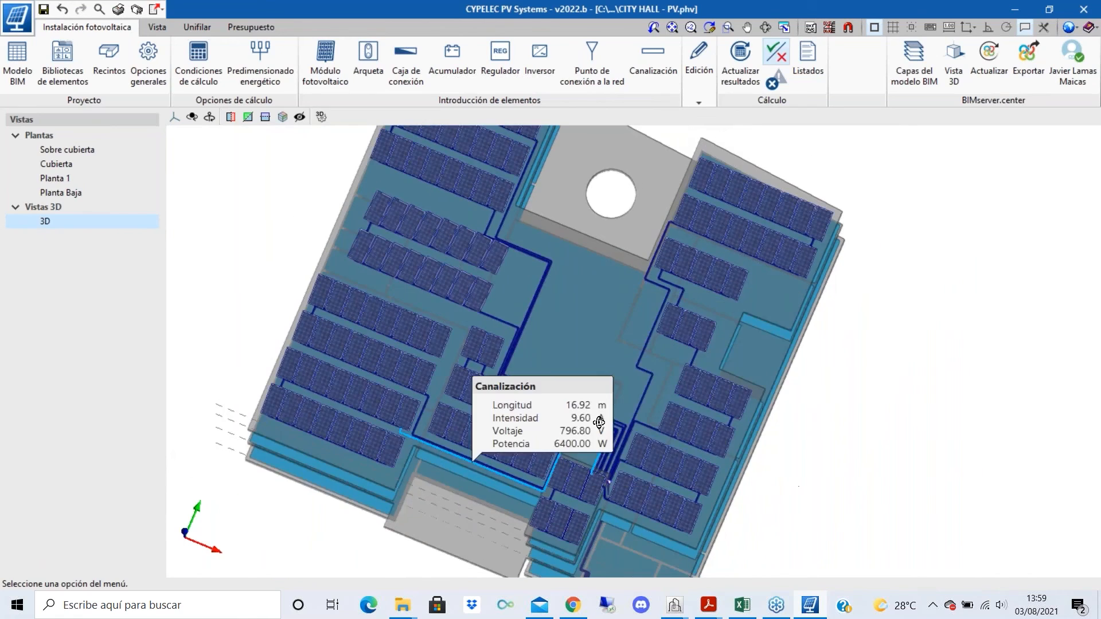
- Trace the conduits at the connection boxes and below the raised roof from above and from the side
{"action": "mouse_move", "coordinate": [600, 421]}
{"action": "middle_mouse_down", "text": "shift"}
{"action": "mouse_move", "coordinate": [630, 367]}
{"action": "mouse_move", "coordinate": [658, 385]}
{"action": "mouse_move", "coordinate": [637, 454]}
{"action": "mouse_move", "coordinate": [520, 460]}
{"action": "mouse_move", "coordinate": [625, 453]}
{"action": "mouse_move", "coordinate": [606, 431]}
{"action": "middle_mouse_up", "text": "shift"}
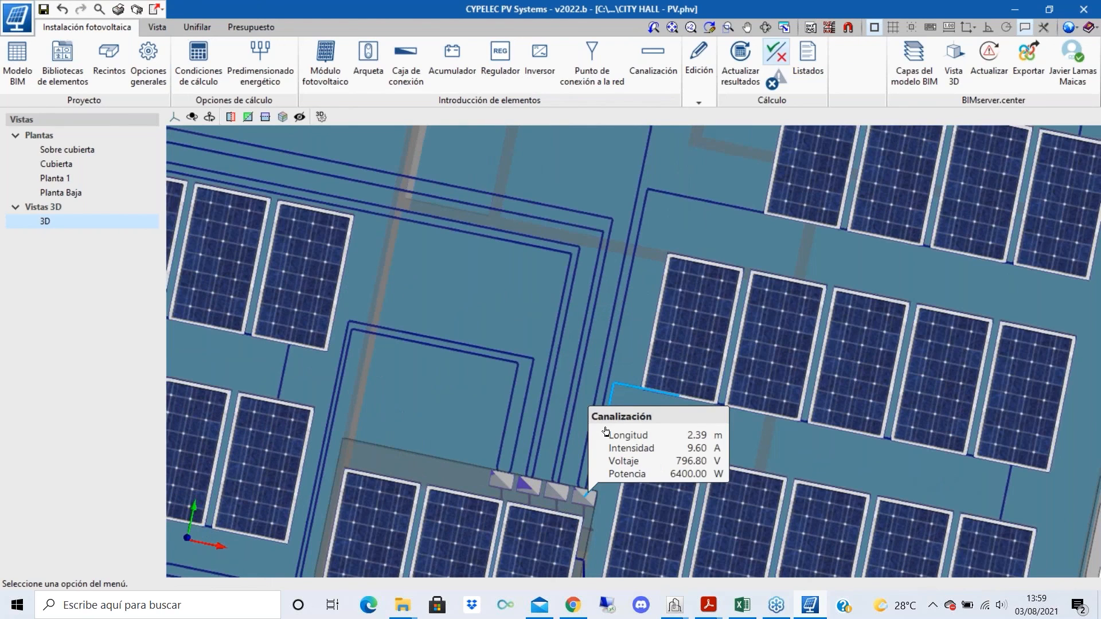
{"action": "middle_click_drag", "start_coordinate": [605, 431], "coordinate": [600, 528], "text": "shift"}
{"action": "mouse_move", "coordinate": [591, 526]}
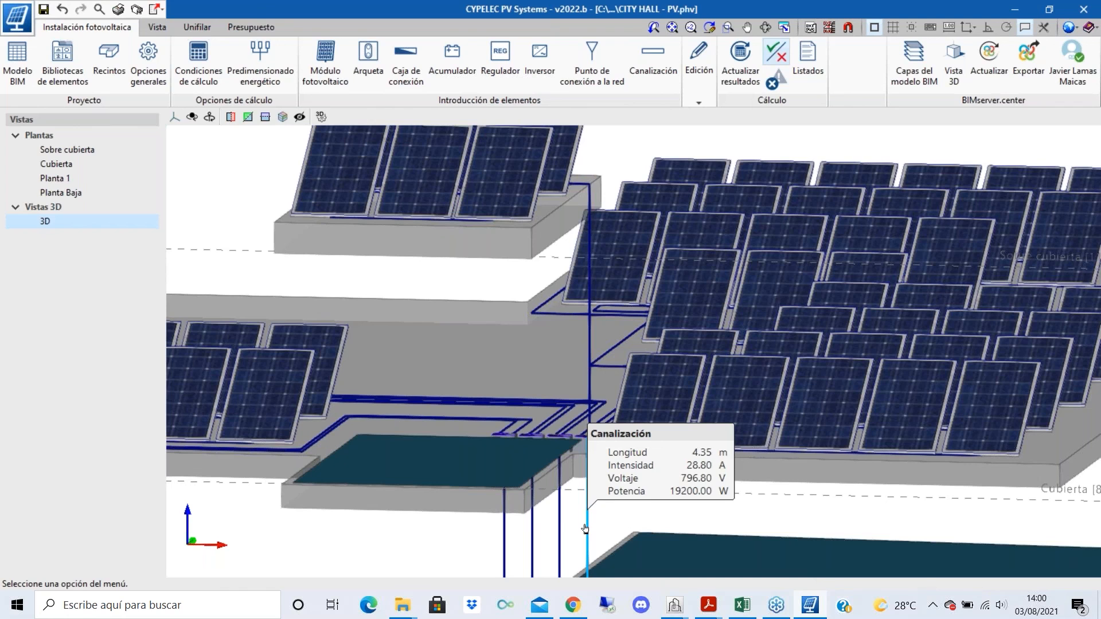
{"action": "middle_click_drag", "start_coordinate": [573, 525], "coordinate": [627, 571], "text": "shift"}
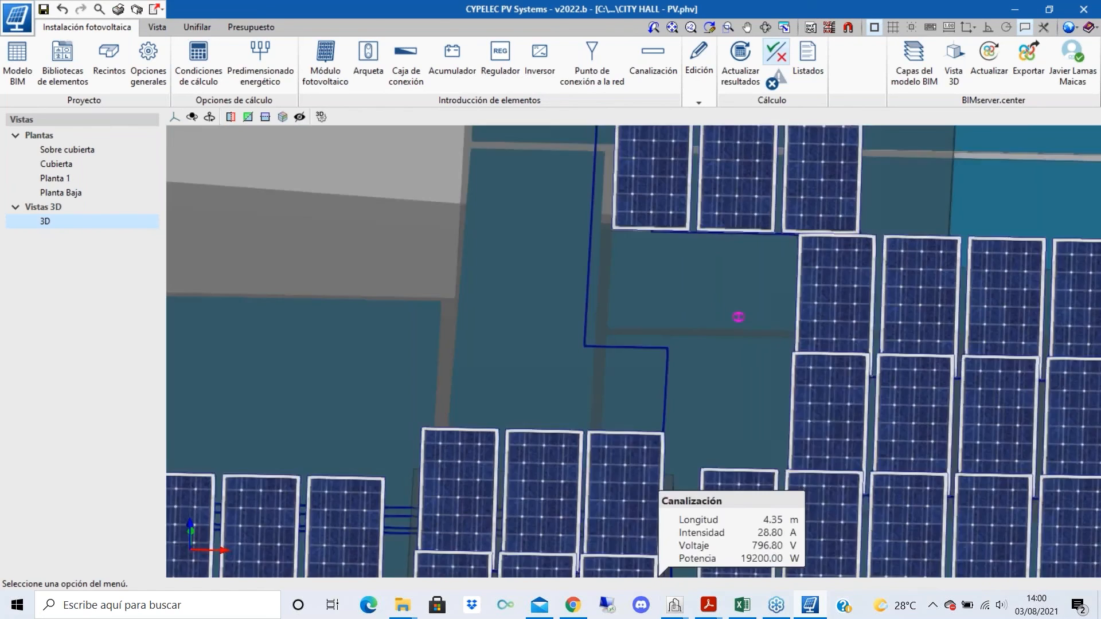
{"action": "scroll", "coordinate": [631, 459], "scroll_direction": "up", "scroll_amount": 1}
{"action": "middle_click_drag", "start_coordinate": [634, 476], "coordinate": [666, 364]}
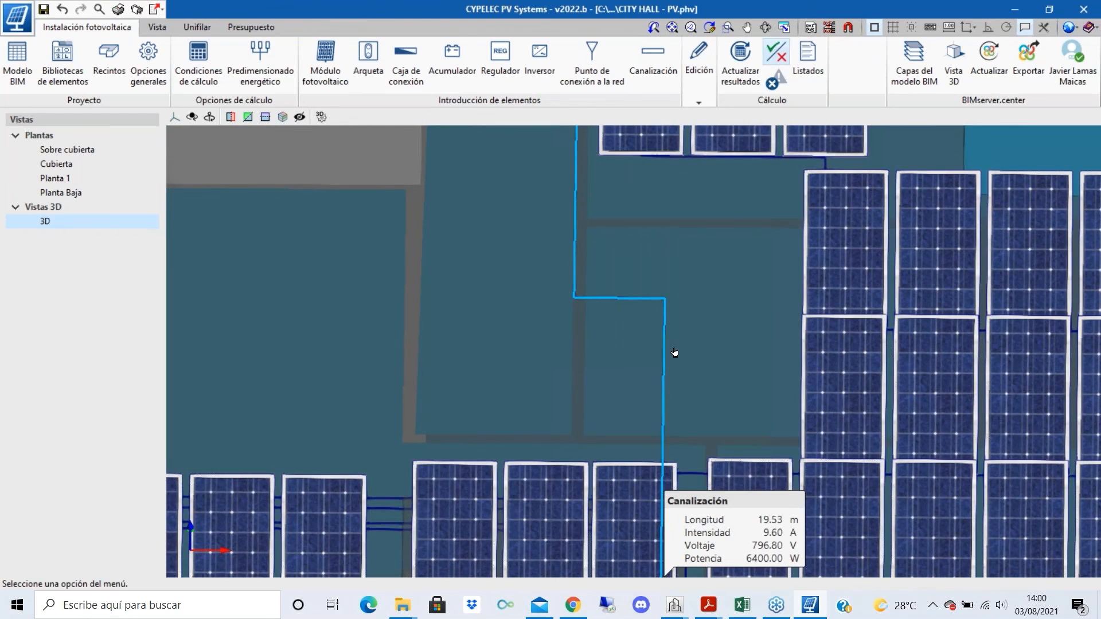
{"action": "middle_click_drag", "start_coordinate": [675, 352], "coordinate": [631, 557], "text": "shift"}
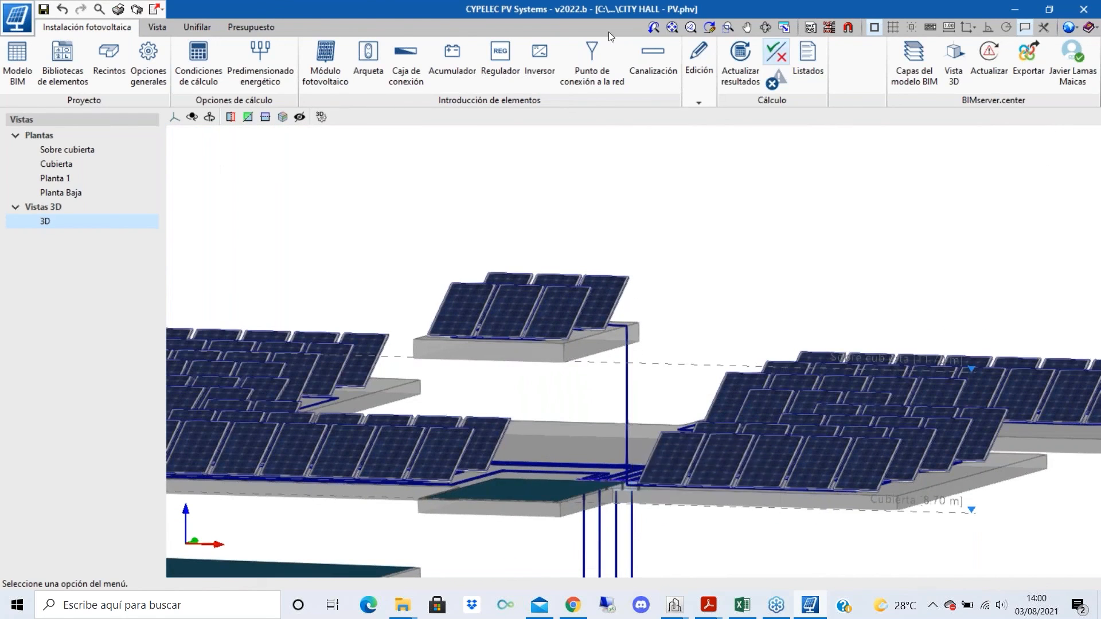
- Examine the complete photovoltaic installation, from the roof modules down to the inverter, in a perspective of the whole building
{"action": "middle_click_drag", "start_coordinate": [629, 554], "coordinate": [661, 454], "text": "shift"}
{"action": "scroll", "coordinate": [706, 433], "scroll_direction": "down", "scroll_amount": 3}
{"action": "scroll", "coordinate": [661, 454], "scroll_direction": "up", "scroll_amount": 4}
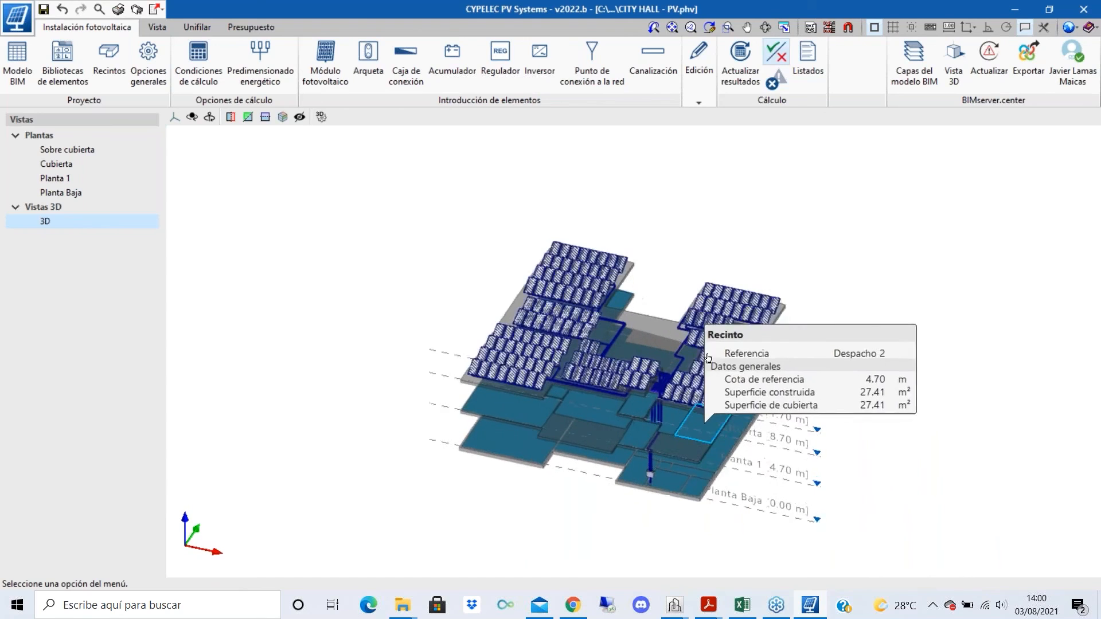
{"action": "scroll", "coordinate": [746, 287], "scroll_direction": "down", "scroll_amount": 2}
{"action": "scroll", "coordinate": [759, 267], "scroll_direction": "up", "scroll_amount": 1}
{"action": "scroll", "coordinate": [768, 418], "scroll_direction": "up", "scroll_amount": 2}
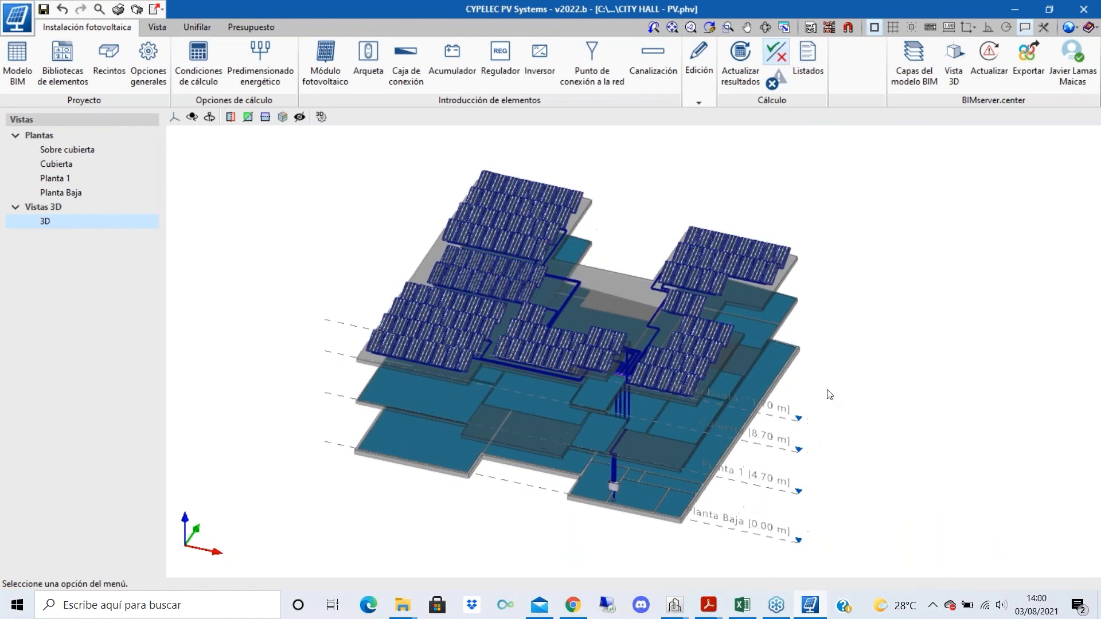